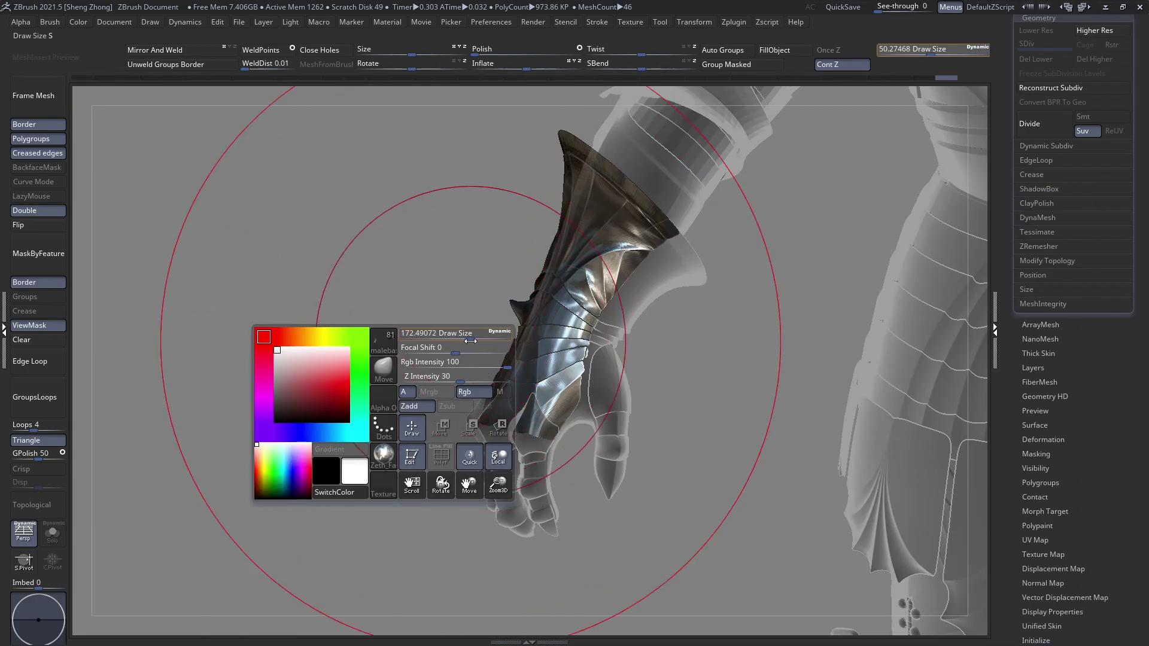
# Shape the gauntlet's plates using the Move brush with the draw size reduced to about 72.5
pyautogui.moveTo(470, 341); pyautogui.dragTo(452, 341)
pyautogui.keyDown('ctrl'); pyautogui.moveTo(587, 389); pyautogui.dragTo(580, 357, button='right'); pyautogui.keyUp('ctrl')
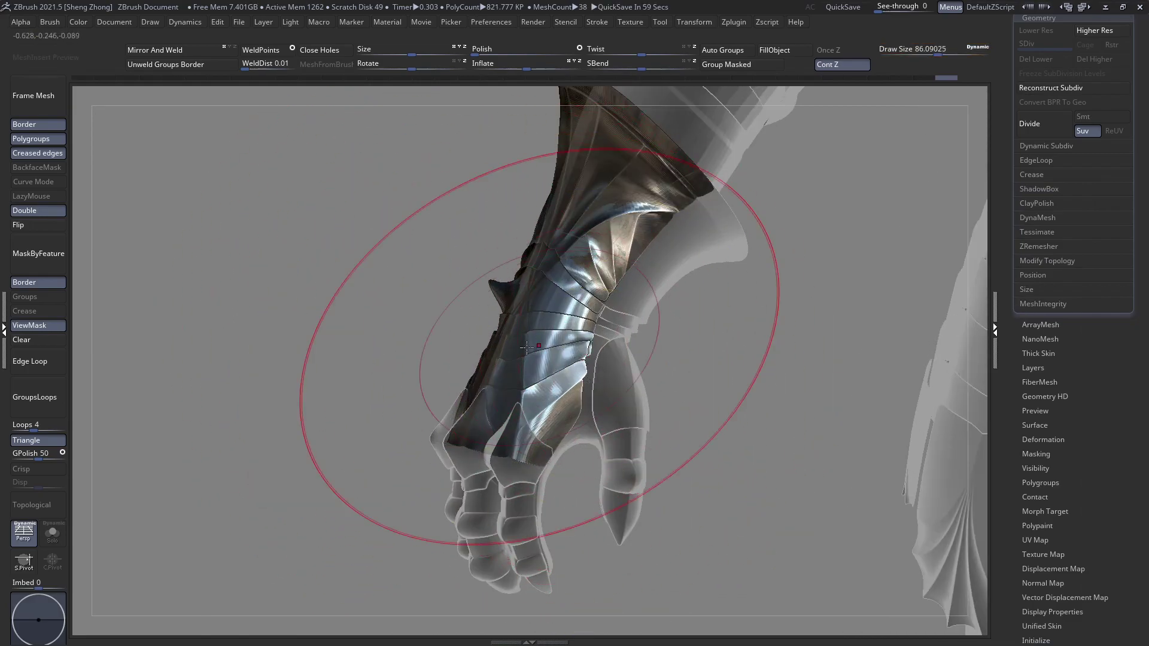
pyautogui.press('space')
pyautogui.moveTo(444, 289); pyautogui.dragTo(438, 289)
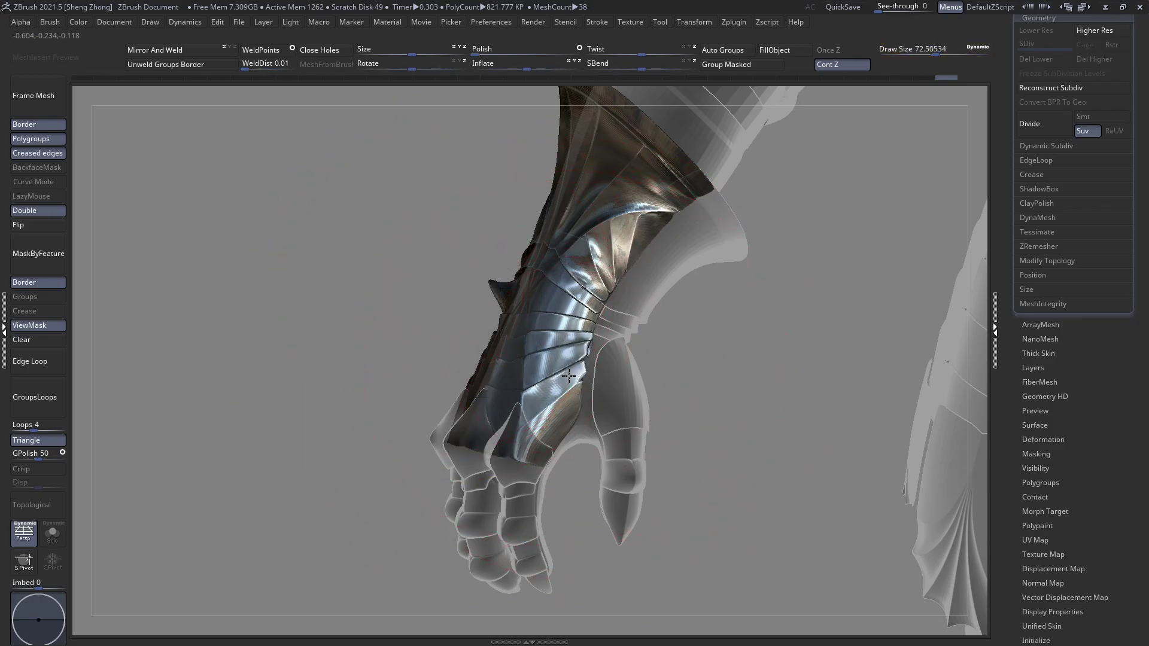
pyautogui.moveTo(607, 276); pyautogui.dragTo(413, 242, button='right')
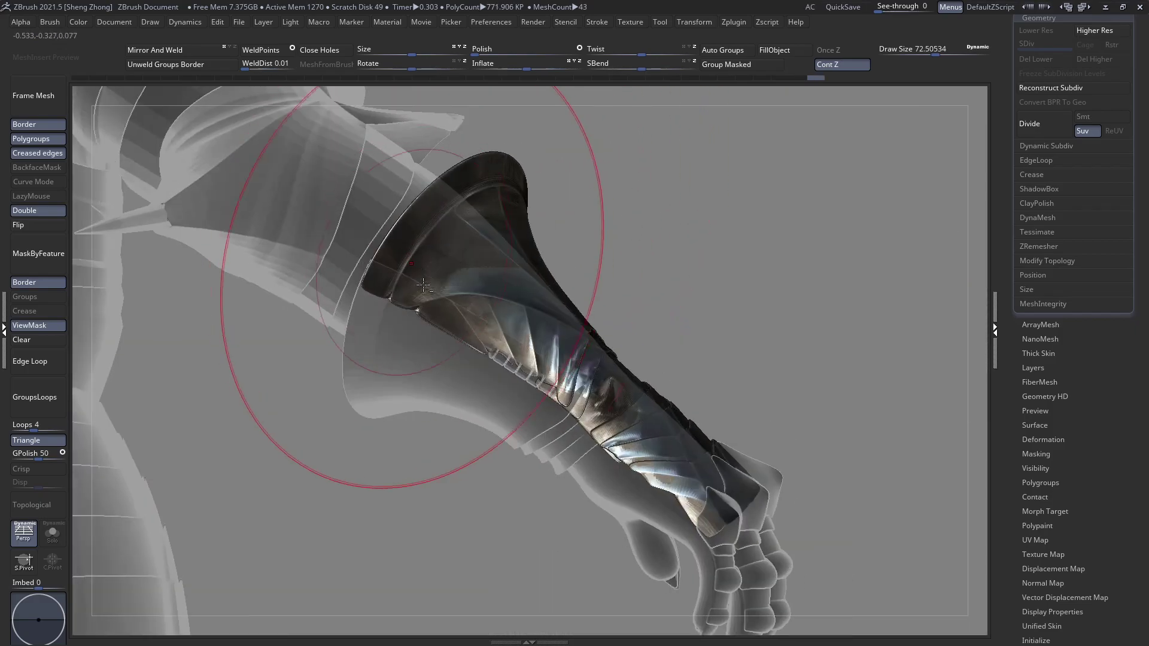
pyautogui.moveTo(587, 392); pyautogui.dragTo(574, 413, button='right')
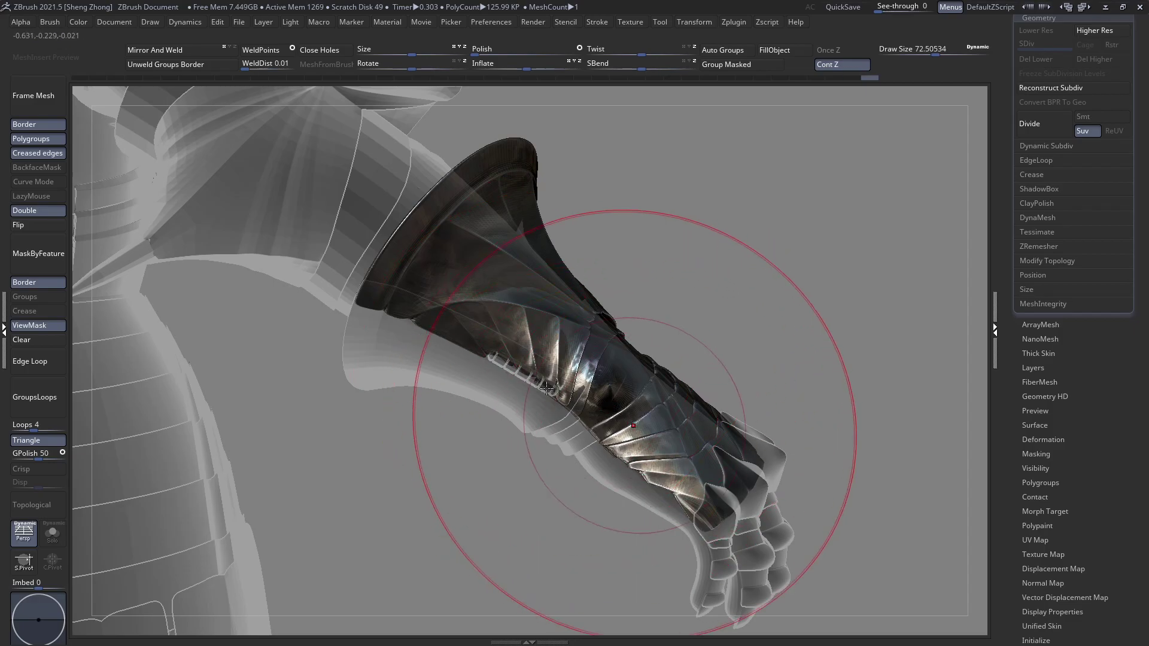
# Isolate the gauntlet with Solo and set the draw size to about 63.4
pyautogui.keyDown('ctrl'); pyautogui.moveTo(546, 387); pyautogui.dragTo(563, 372, button='right'); pyautogui.keyUp('ctrl')
pyautogui.keyDown('ctrl'); pyautogui.moveTo(714, 491); pyautogui.dragTo(903, 544, button='right'); pyautogui.keyUp('ctrl')
pyautogui.moveTo(598, 479); pyautogui.dragTo(639, 346, button='right')
pyautogui.moveTo(100, 526)
pyautogui.mouseDown(button='right')
pyautogui.moveTo(526, 154)
pyautogui.moveTo(551, 295)
pyautogui.moveTo(576, 343)
pyautogui.moveTo(581, 308)
pyautogui.mouseUp(button='right')
pyautogui.press('space')
pyautogui.moveTo(585, 304); pyautogui.dragTo(579, 304)
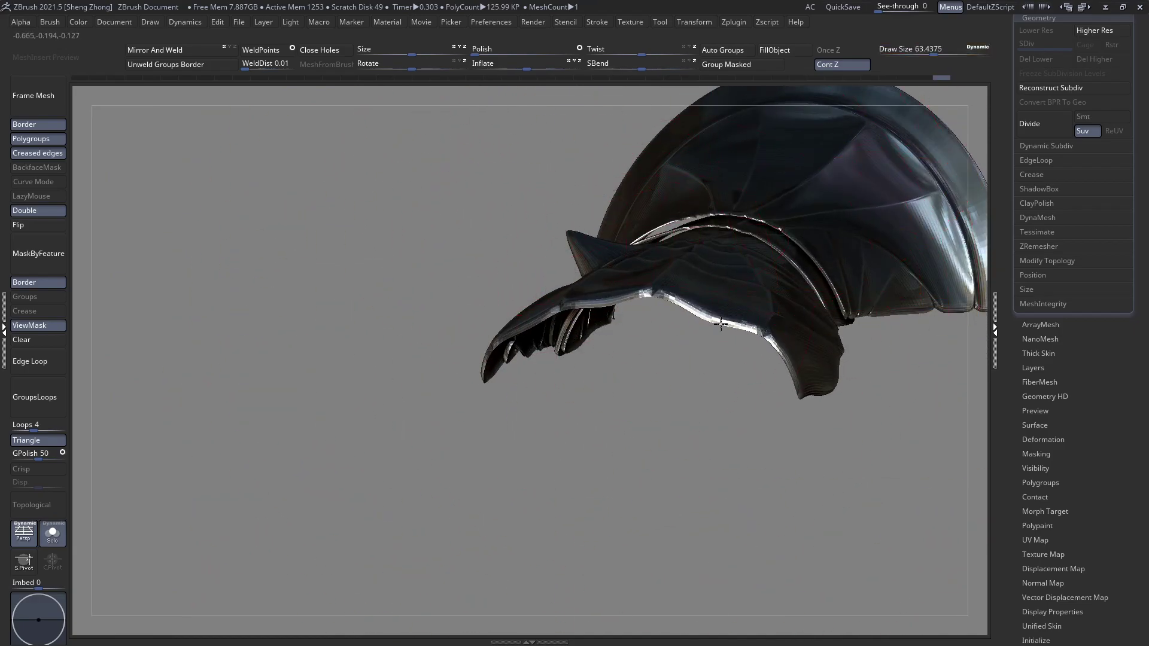
# Adjust the gauntlet's open side edge using the Move brush with a draw size of about 47.9
pyautogui.moveTo(721, 323)
pyautogui.mouseDown(button='right')
pyautogui.moveTo(746, 310)
pyautogui.moveTo(546, 311)
pyautogui.mouseUp(button='right')
pyautogui.press('space')
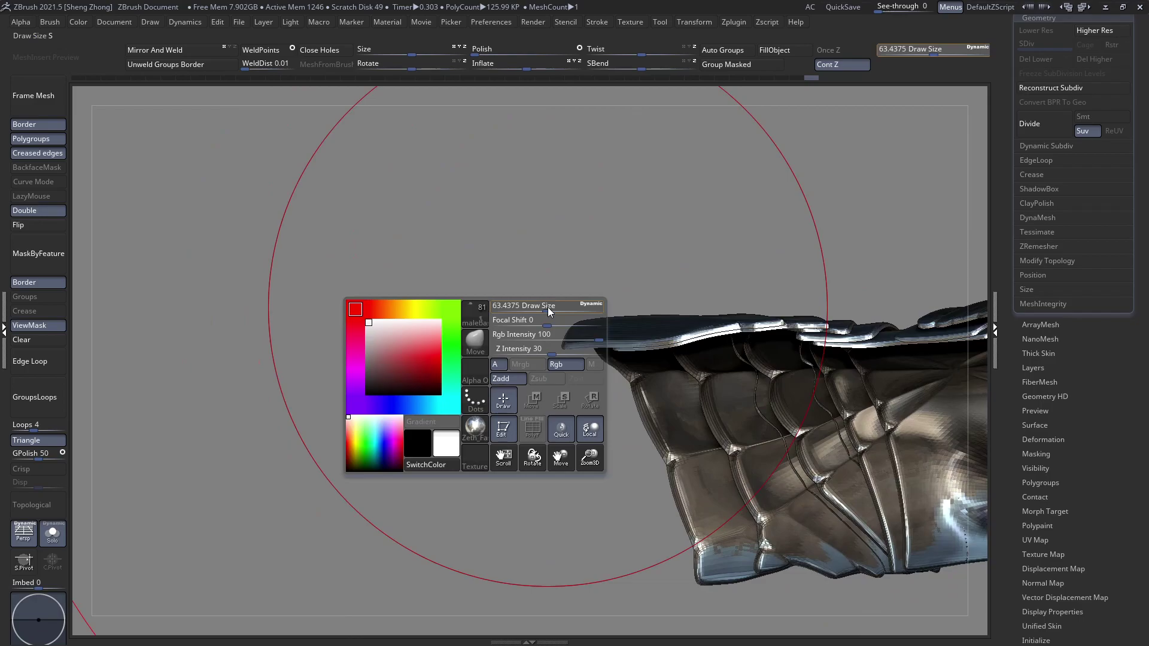
pyautogui.moveTo(548, 308); pyautogui.dragTo(544, 308)
pyautogui.moveTo(605, 330)
pyautogui.mouseDown(button='right')
pyautogui.moveTo(622, 330)
pyautogui.moveTo(531, 309)
pyautogui.mouseUp(button='right')
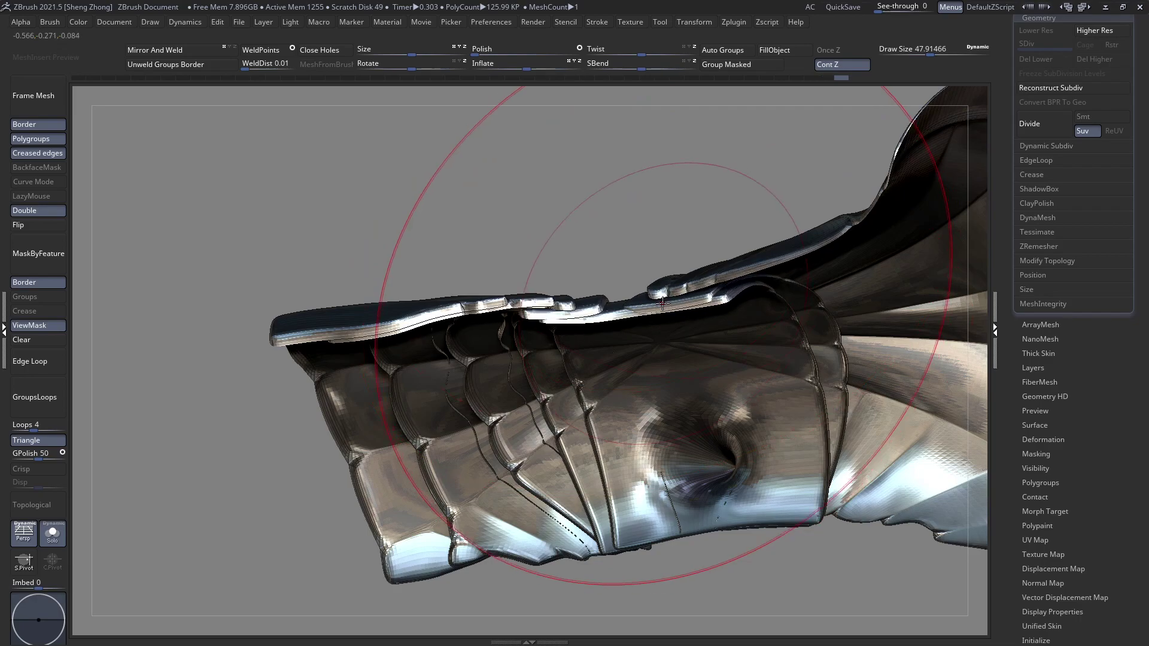
# Set the draw size to about 72.5 for broader shaping of the gauntlet's flared cuff
pyautogui.moveTo(701, 276); pyautogui.dragTo(590, 335, button='right')
pyautogui.moveTo(759, 306)
pyautogui.keyDown('alt'); pyautogui.mouseDown(button='right')
pyautogui.moveTo(636, 288)
pyautogui.moveTo(708, 318)
pyautogui.moveTo(684, 303)
pyautogui.moveTo(665, 343)
pyautogui.moveTo(605, 221)
pyautogui.moveTo(605, 243)
pyautogui.mouseUp(button='right'); pyautogui.keyUp('alt')
pyautogui.rightClick(603, 242)
pyautogui.moveTo(594, 229); pyautogui.dragTo(608, 219)
pyautogui.moveTo(601, 221); pyautogui.dragTo(696, 461, button='right')
# Insert an IcoSphere from the IMM Primitives brush on the gauntlet's flared cuff
pyautogui.rightClick(435, 307)
pyautogui.click(362, 339)
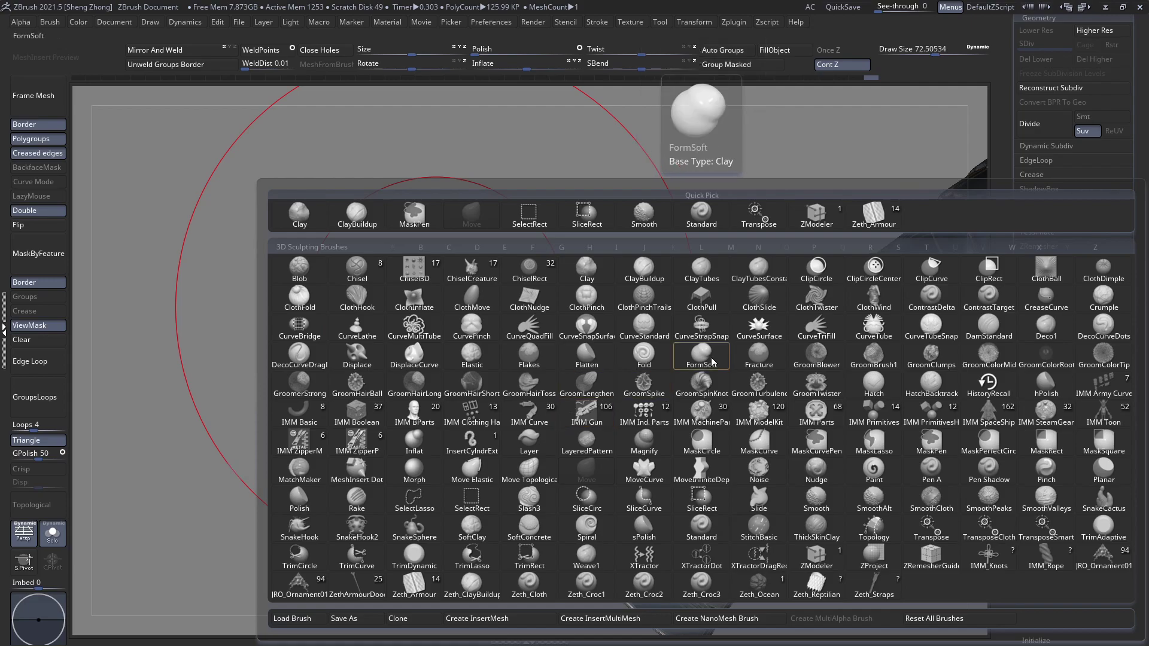
pyautogui.press('i')
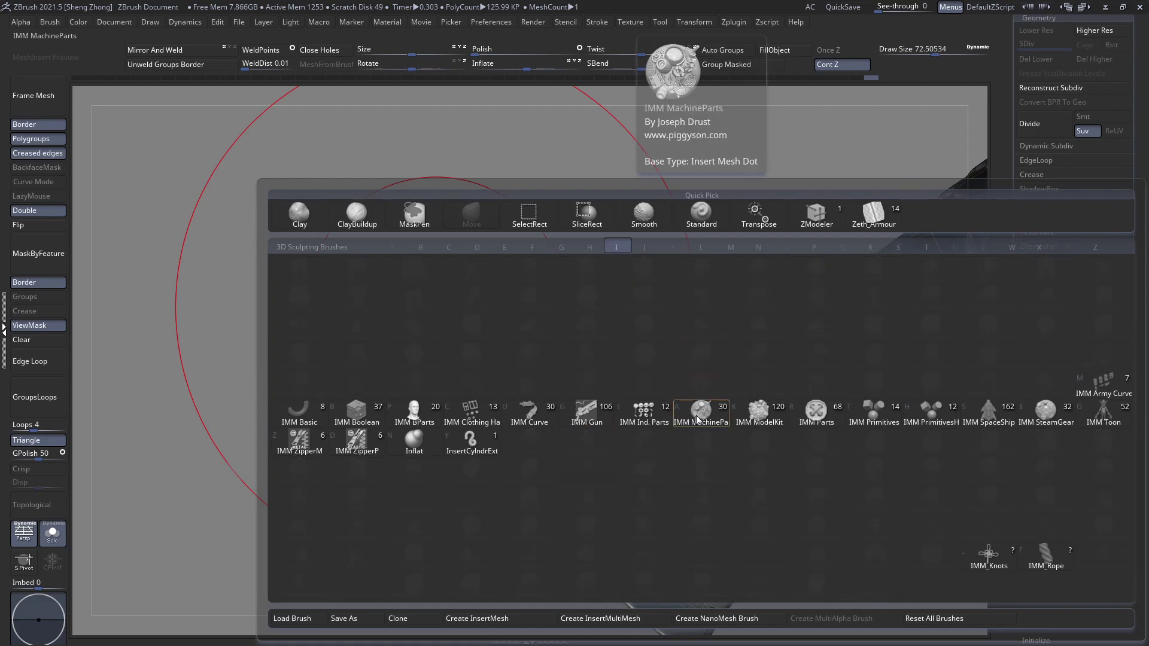
pyautogui.click(875, 411)
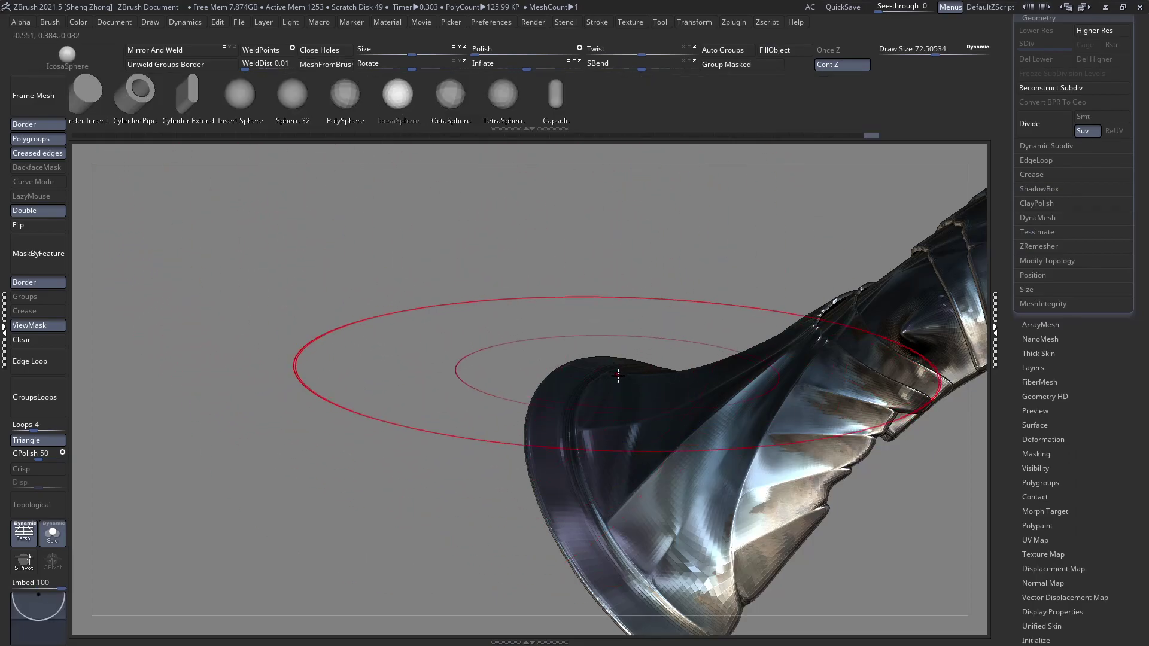
pyautogui.moveTo(640, 418); pyautogui.dragTo(636, 444)
pyautogui.moveTo(636, 444)
pyautogui.mouseDown(button='right')
pyautogui.moveTo(673, 406)
pyautogui.moveTo(670, 359)
pyautogui.moveTo(695, 362)
pyautogui.mouseUp(button='right')
pyautogui.hotkey('shift', 'f')
pyautogui.hotkey('shift', 'f')
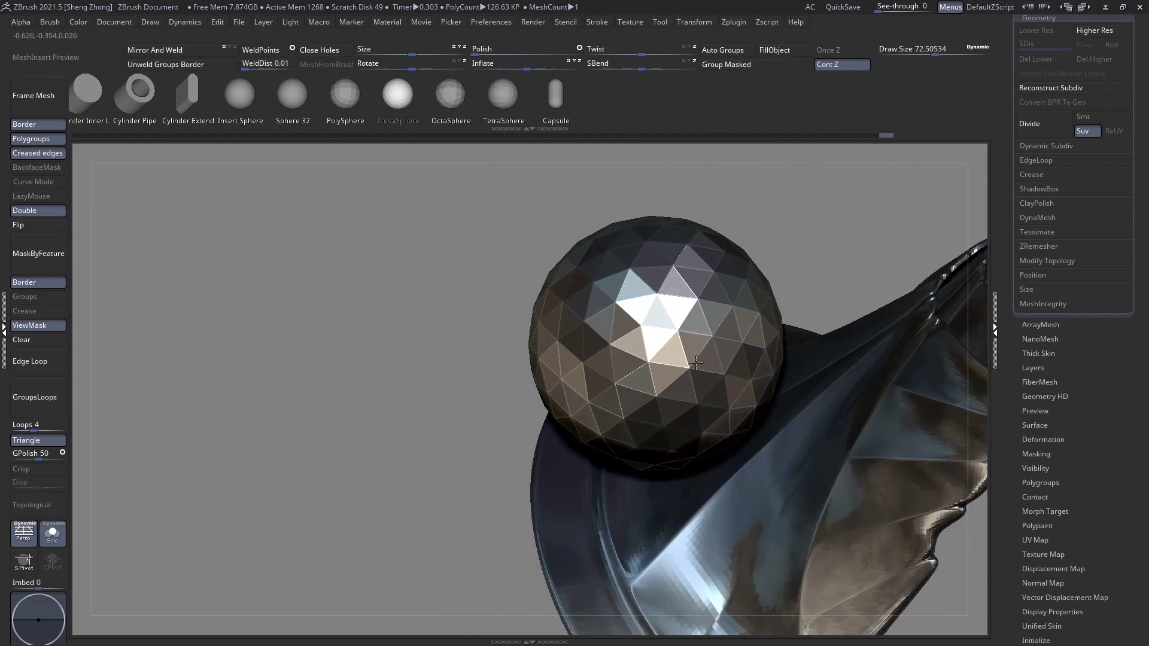
# Try smoothing the inserted sphere with the polygroup wireframe displayed
pyautogui.moveTo(466, 328); pyautogui.dragTo(518, 336, button='right')
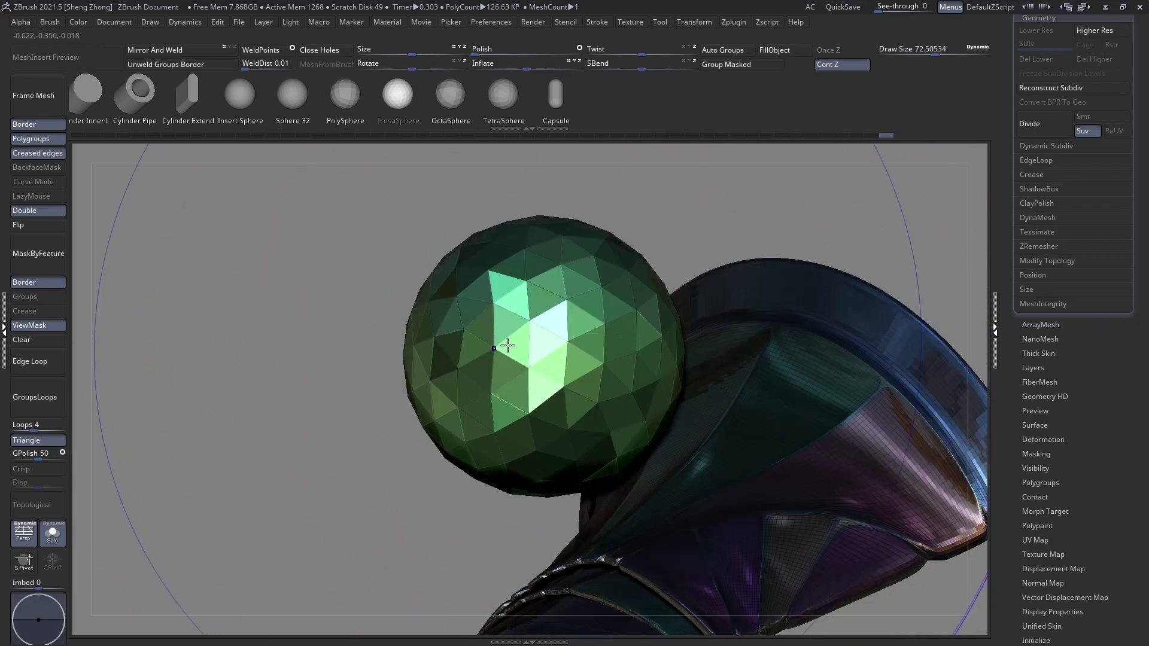
pyautogui.keyDown('shift'); pyautogui.moveTo(491, 323); pyautogui.dragTo(554, 356); pyautogui.keyUp('shift')
pyautogui.moveTo(688, 353); pyautogui.dragTo(395, 359, button='right')
pyautogui.hotkey('ctrl', 'z')
pyautogui.keyDown('shift'); pyautogui.moveTo(395, 358); pyautogui.dragTo(383, 372); pyautogui.keyUp('shift')
pyautogui.keyDown('ctrl'); pyautogui.moveTo(519, 404); pyautogui.dragTo(480, 372, button='right'); pyautogui.keyUp('ctrl')
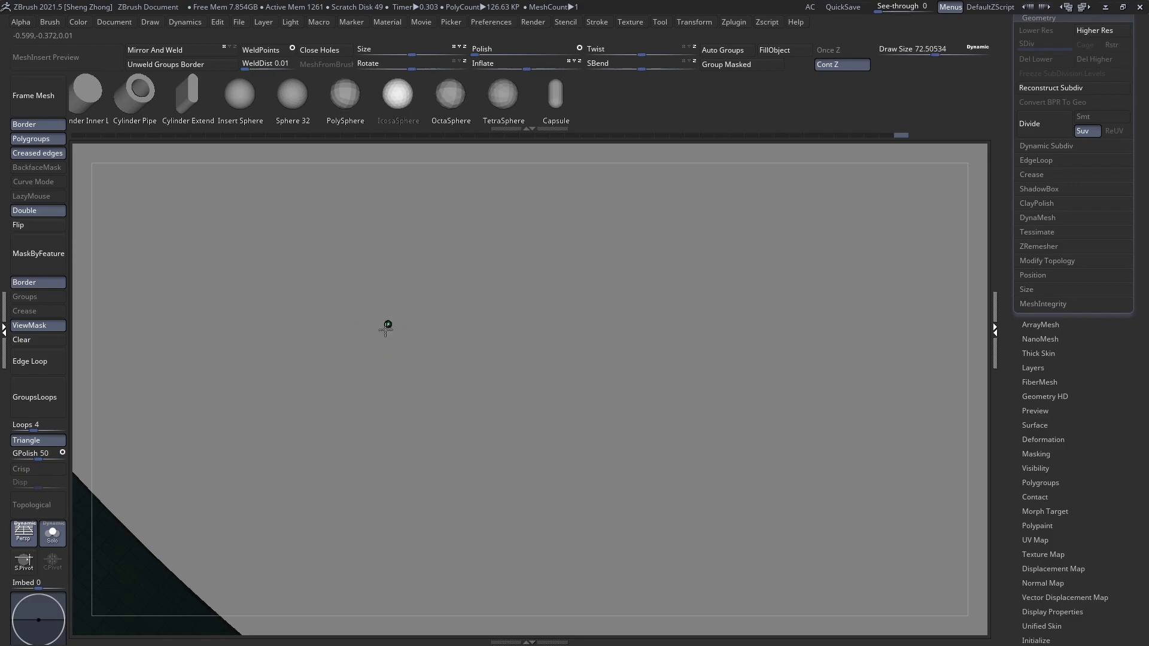
pyautogui.keyDown('ctrl'); pyautogui.moveTo(357, 341); pyautogui.dragTo(630, 429, button='right'); pyautogui.keyUp('ctrl')
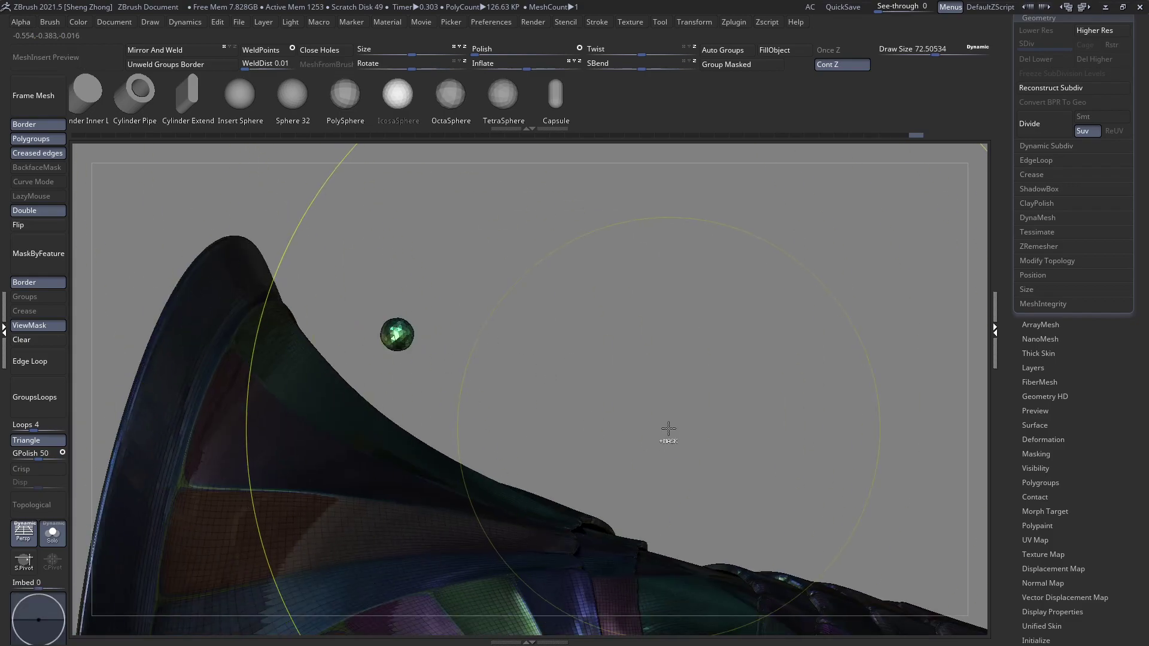
# Undo the smoothing and the sphere insertion, and hide the polygroup wireframe
pyautogui.hotkey('ctrl', 'z')
pyautogui.hotkey('ctrl', 'z')
pyautogui.hotkey('ctrl', 'z')
pyautogui.moveTo(559, 390)
pyautogui.keyDown('ctrl'); pyautogui.mouseDown(button='right')
pyautogui.moveTo(353, 299)
pyautogui.moveTo(351, 382)
pyautogui.moveTo(387, 411)
pyautogui.moveTo(359, 443)
pyautogui.moveTo(475, 387)
pyautogui.moveTo(531, 515)
pyautogui.moveTo(285, 343)
pyautogui.mouseUp(button='right'); pyautogui.keyUp('ctrl')
pyautogui.hotkey('shift', 'f')
# Switch back to the Move brush and set the draw size to about 69.4
pyautogui.rightClick(285, 344)
pyautogui.click(207, 371)
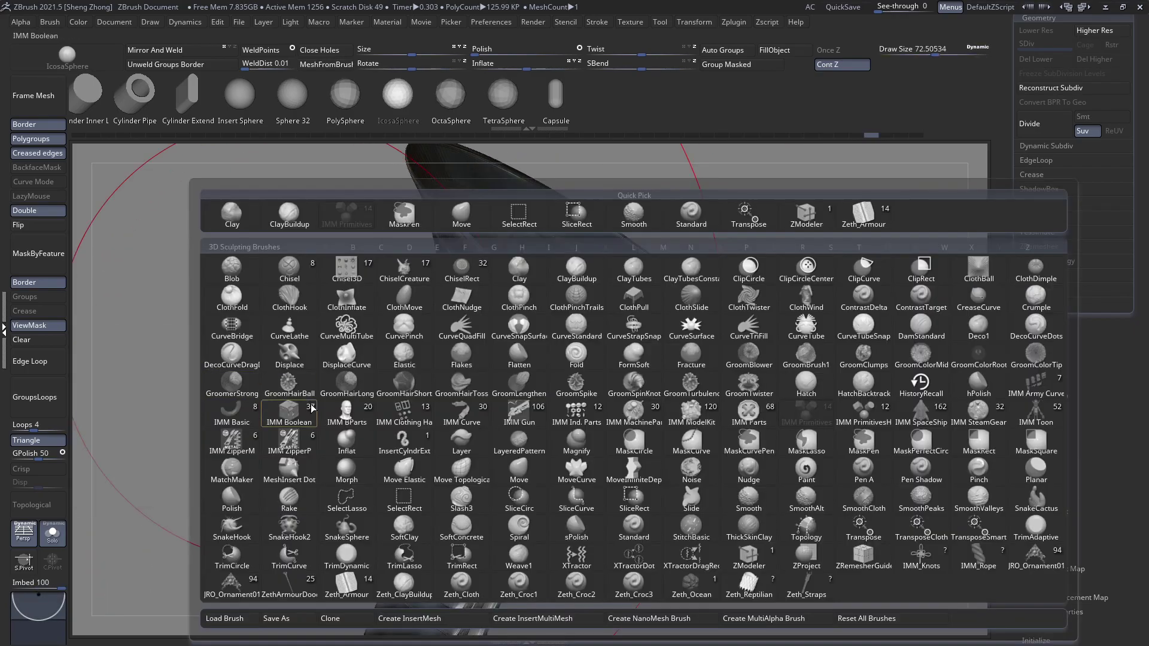
pyautogui.click(518, 414)
pyautogui.rightClick(192, 310)
pyautogui.press('b')
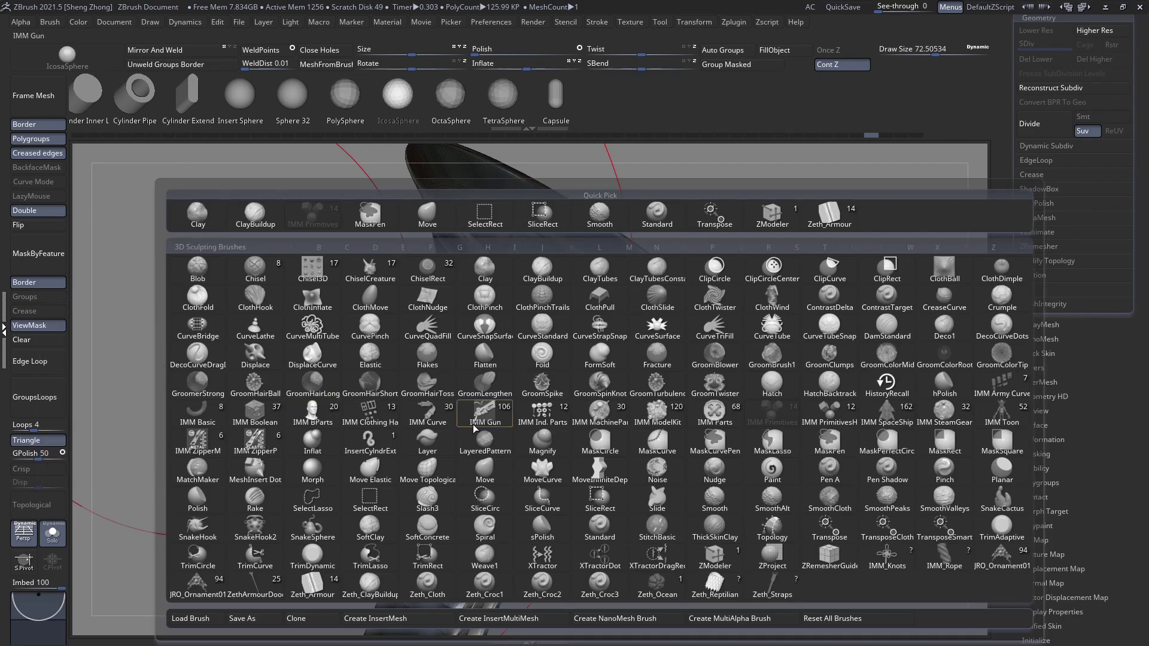
pyautogui.press('m')
pyautogui.press('v')
pyautogui.moveTo(484, 431)
pyautogui.mouseDown(button='right')
pyautogui.moveTo(480, 383)
pyautogui.moveTo(461, 505)
pyautogui.moveTo(563, 293)
pyautogui.moveTo(566, 446)
pyautogui.moveTo(600, 382)
pyautogui.moveTo(536, 328)
pyautogui.mouseUp(button='right')
pyautogui.press('space')
pyautogui.moveTo(533, 309); pyautogui.dragTo(525, 309)
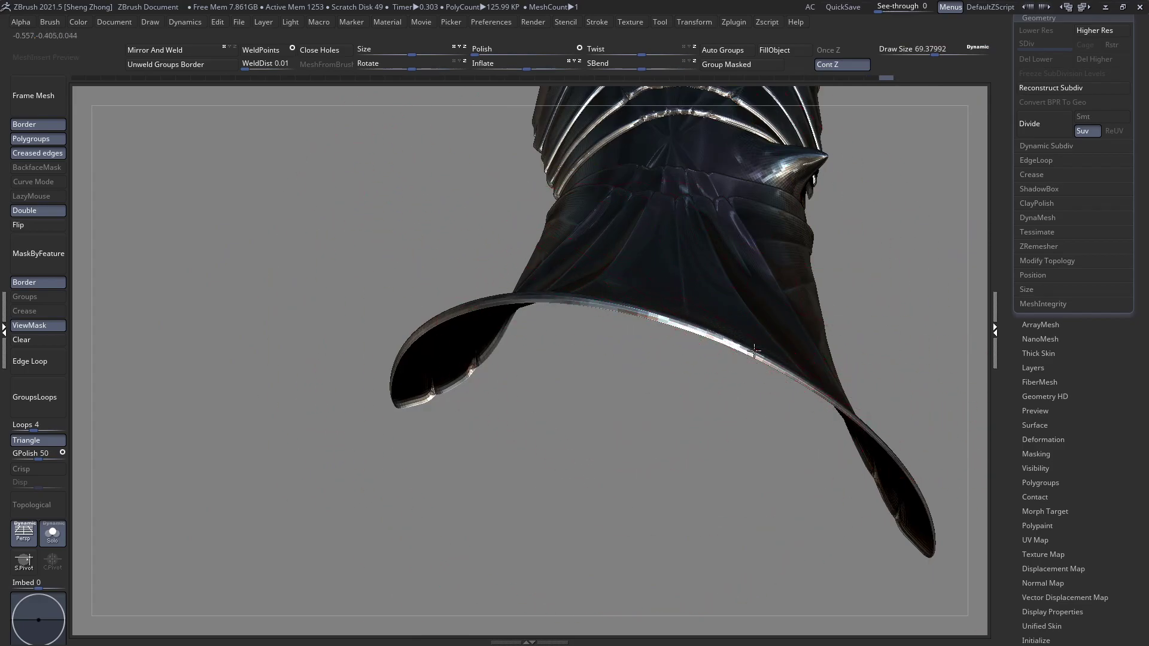
# Refine the open side edges of the wrist and hand plates with a draw size of about 55.3
pyautogui.moveTo(770, 366)
pyautogui.mouseDown(button='right')
pyautogui.moveTo(730, 453)
pyautogui.moveTo(688, 419)
pyautogui.moveTo(597, 277)
pyautogui.moveTo(359, 273)
pyautogui.moveTo(520, 346)
pyautogui.moveTo(550, 335)
pyautogui.moveTo(692, 341)
pyautogui.moveTo(559, 305)
pyautogui.mouseUp(button='right')
pyautogui.press('space')
pyautogui.moveTo(670, 320); pyautogui.dragTo(652, 320)
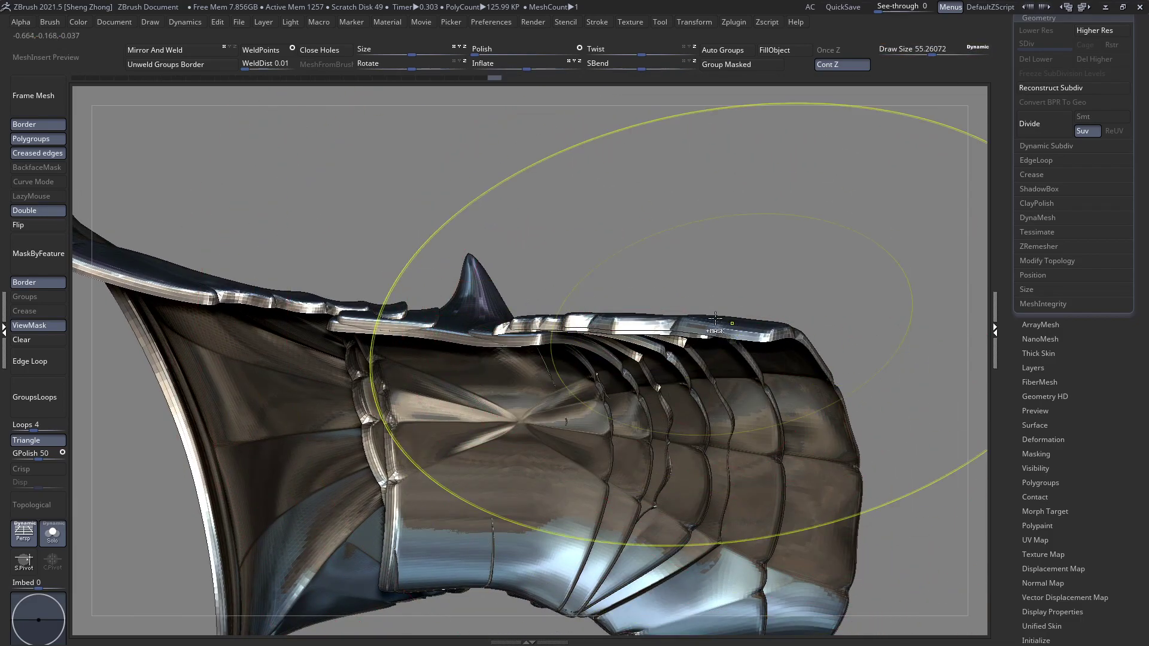
pyautogui.keyDown('ctrl'); pyautogui.moveTo(715, 318); pyautogui.dragTo(556, 312, button='right'); pyautogui.keyUp('ctrl')
pyautogui.keyDown('alt'); pyautogui.moveTo(685, 333); pyautogui.dragTo(368, 270, button='right'); pyautogui.keyUp('alt')
# Reduce the draw size to about 43.4 and display the gauntlet's polygroup wireframe
pyautogui.press('space')
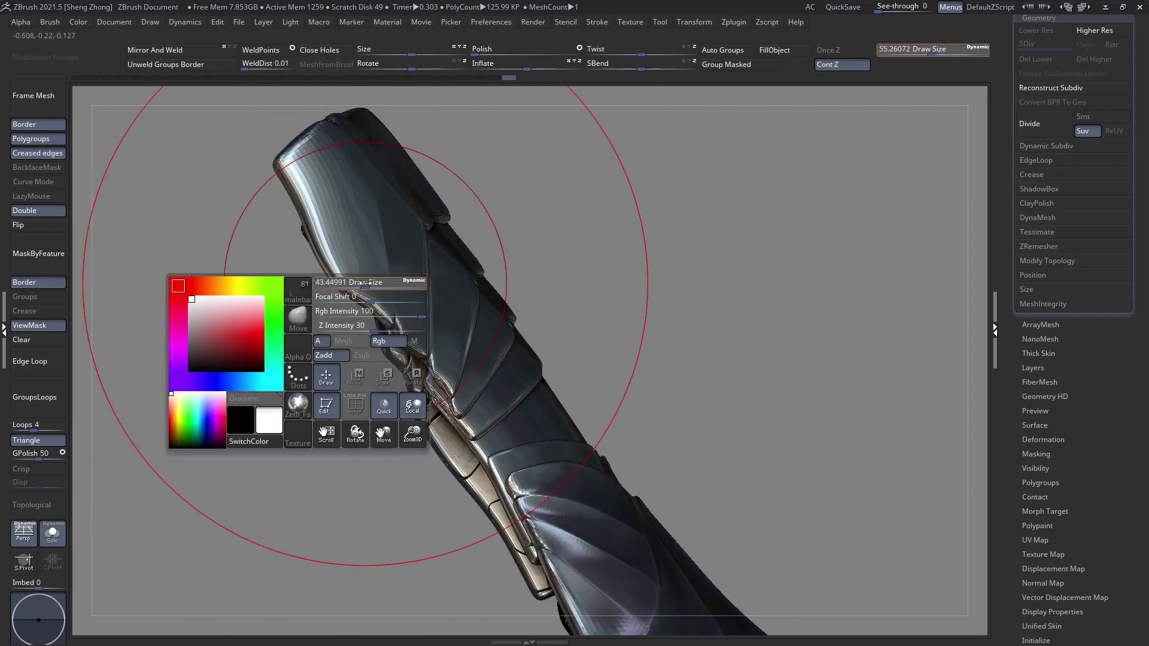
pyautogui.moveTo(369, 283); pyautogui.dragTo(350, 284)
pyautogui.moveTo(350, 284)
pyautogui.mouseDown(button='right')
pyautogui.moveTo(384, 319)
pyautogui.moveTo(350, 323)
pyautogui.mouseUp(button='right')
pyautogui.hotkey('shift', 'f')
pyautogui.moveTo(338, 434)
pyautogui.keyDown('ctrl'); pyautogui.mouseDown(button='right')
pyautogui.moveTo(305, 269)
pyautogui.moveTo(335, 457)
pyautogui.mouseUp(button='right'); pyautogui.keyUp('ctrl')
# Turn off the mask display and adjust the hand-end plates with the topological Move brush at a draw size of about 31.9
pyautogui.click(30, 326)
pyautogui.press('space')
pyautogui.moveTo(364, 389); pyautogui.dragTo(358, 389)
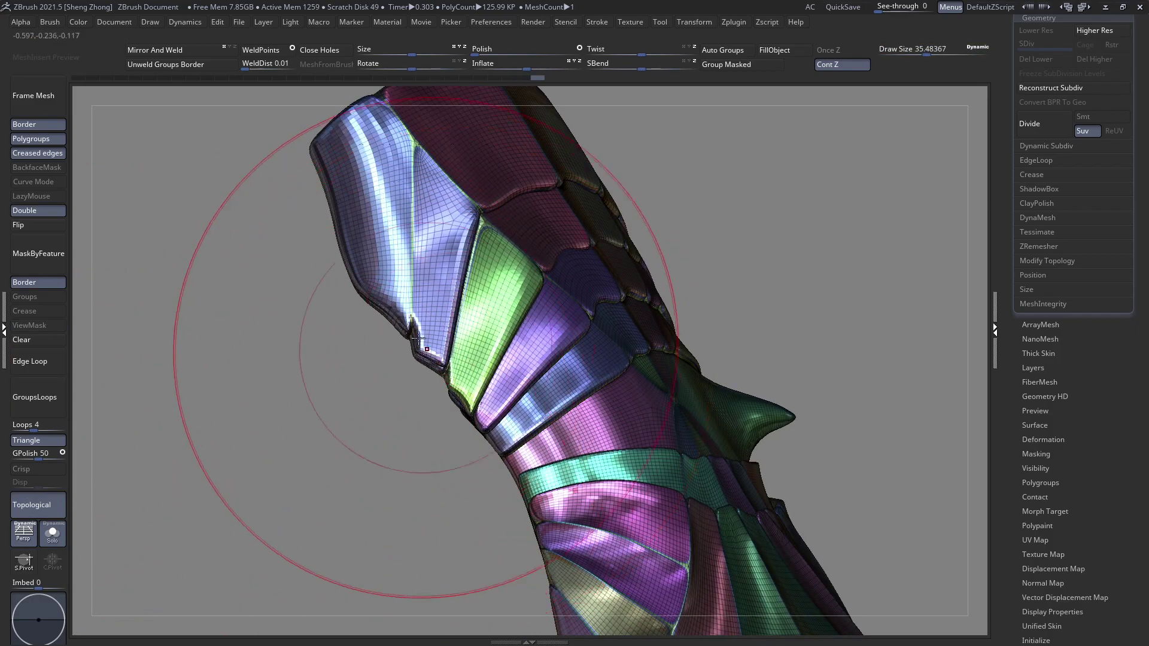
pyautogui.moveTo(419, 338)
pyautogui.mouseDown(button='right')
pyautogui.moveTo(477, 259)
pyautogui.moveTo(336, 380)
pyautogui.mouseUp(button='right')
pyautogui.press('space')
pyautogui.moveTo(380, 271); pyautogui.dragTo(380, 286)
pyautogui.press('space')
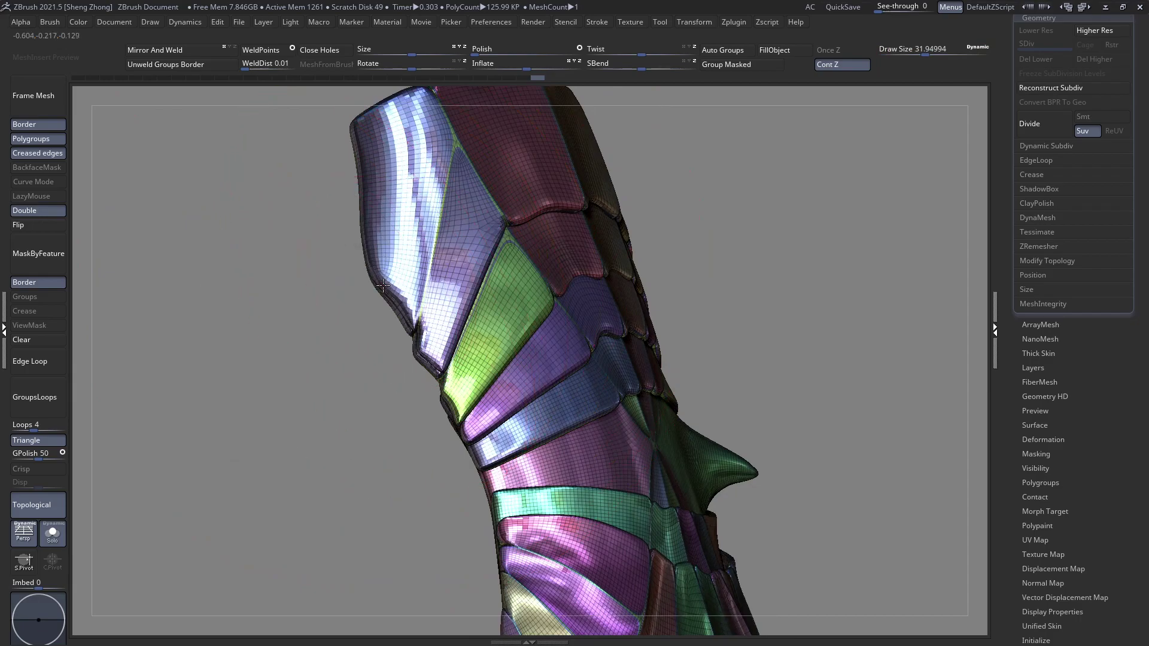
# Hide the wireframe and refine the overlapping wrist plate edges with a draw size of about 20.5
pyautogui.moveTo(422, 286)
pyautogui.mouseDown(button='right')
pyautogui.moveTo(467, 323)
pyautogui.moveTo(478, 311)
pyautogui.moveTo(500, 321)
pyautogui.moveTo(484, 297)
pyautogui.moveTo(462, 338)
pyautogui.moveTo(436, 302)
pyautogui.moveTo(572, 336)
pyautogui.moveTo(393, 271)
pyautogui.moveTo(587, 328)
pyautogui.moveTo(514, 216)
pyautogui.mouseUp(button='right')
pyautogui.hotkey('shift', 'f')
pyautogui.moveTo(512, 318); pyautogui.dragTo(496, 326, button='right')
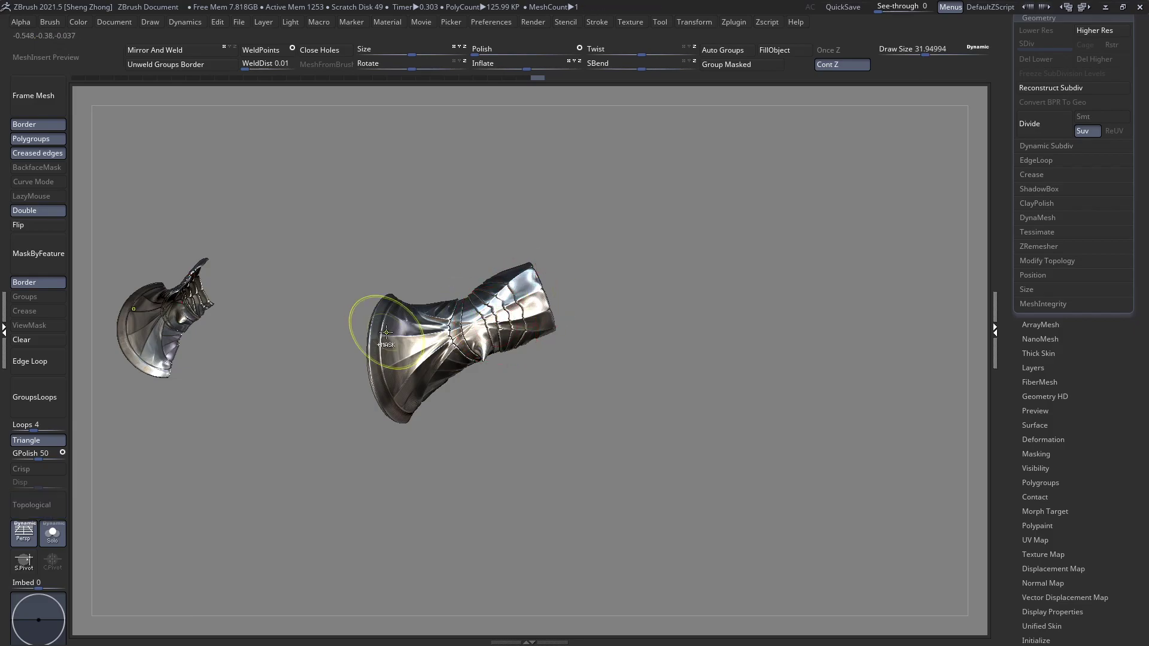
pyautogui.moveTo(386, 332)
pyautogui.mouseDown(button='right')
pyautogui.moveTo(564, 303)
pyautogui.moveTo(544, 275)
pyautogui.moveTo(537, 352)
pyautogui.moveTo(551, 304)
pyautogui.moveTo(576, 346)
pyautogui.moveTo(541, 359)
pyautogui.moveTo(526, 244)
pyautogui.moveTo(477, 449)
pyautogui.moveTo(482, 390)
pyautogui.moveTo(466, 307)
pyautogui.moveTo(465, 407)
pyautogui.mouseUp(button='right')
pyautogui.hotkey('shift', 'f')
pyautogui.hotkey('shift', 'f')
pyautogui.press('space')
pyautogui.moveTo(467, 372); pyautogui.dragTo(465, 371)
pyautogui.moveTo(462, 478); pyautogui.dragTo(477, 359, button='right')
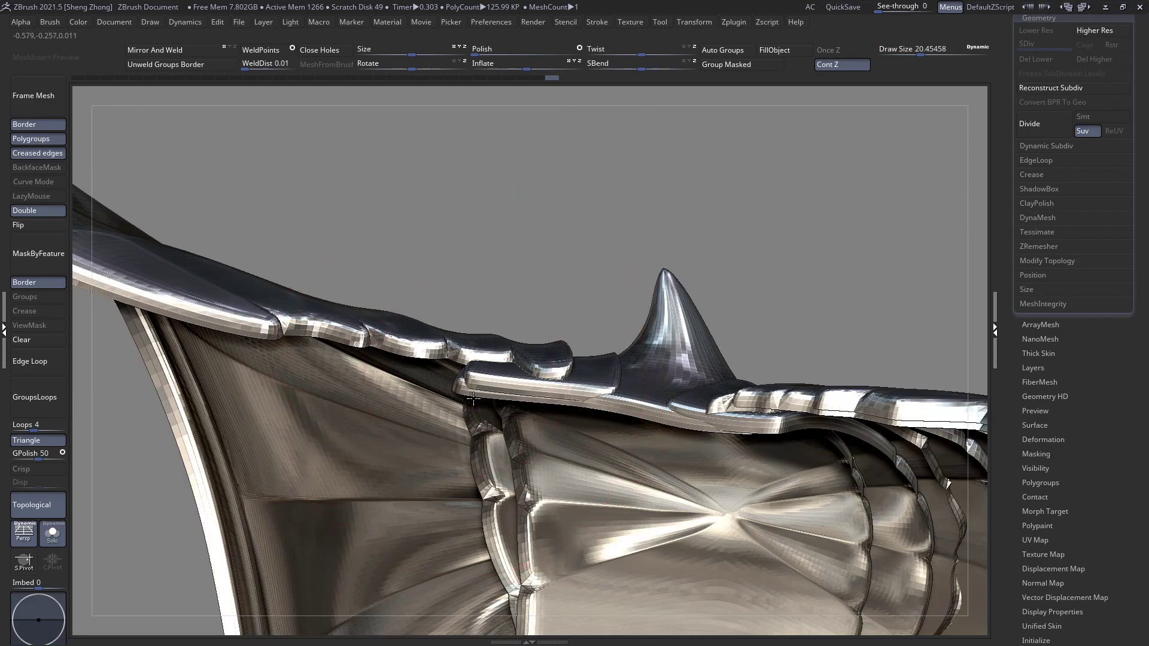
# Adjust the wrist plate's corner beside the spike with draw sizes of about 27.2 and 12.5
pyautogui.press('space')
pyautogui.moveTo(453, 317); pyautogui.dragTo(458, 318)
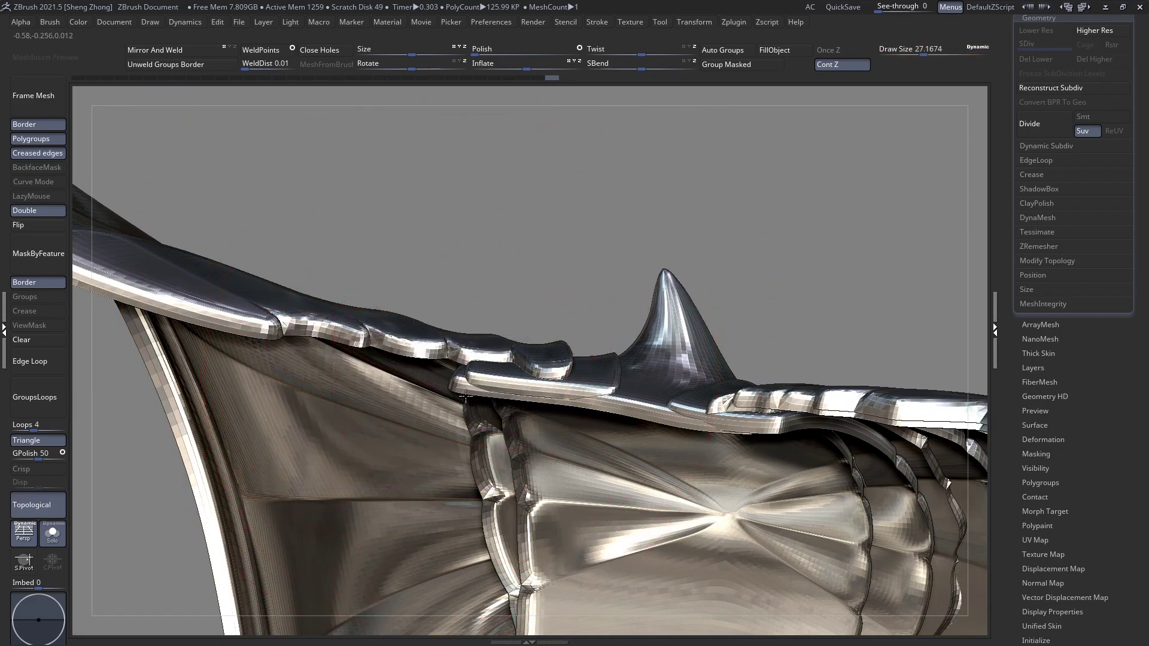
pyautogui.press('space')
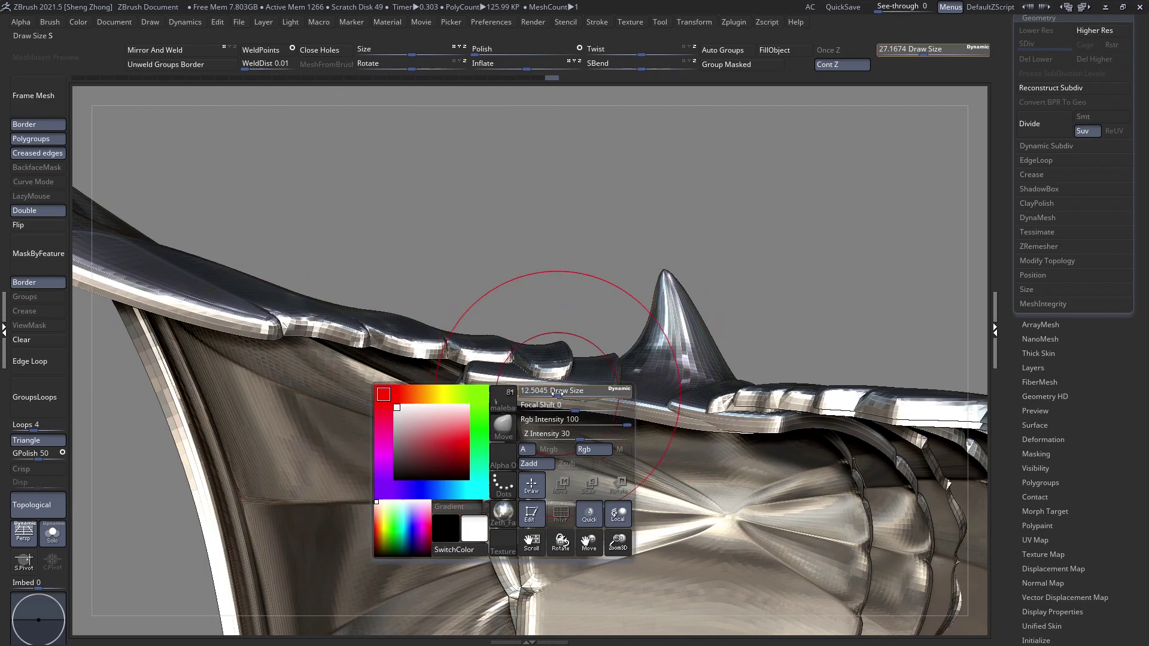
pyautogui.moveTo(649, 406); pyautogui.dragTo(614, 405)
# Turn off Solo to show the full armour and set the draw size to about 30.3 over the wrist
pyautogui.press('f')
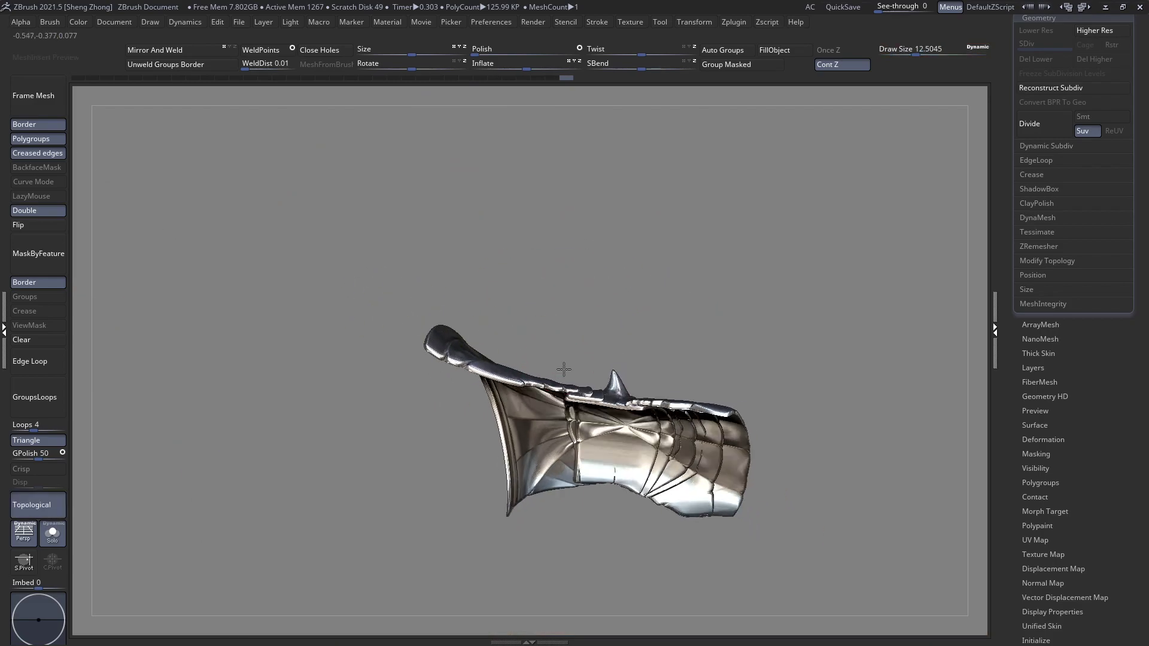
pyautogui.moveTo(571, 488); pyautogui.dragTo(514, 454)
pyautogui.click(53, 533)
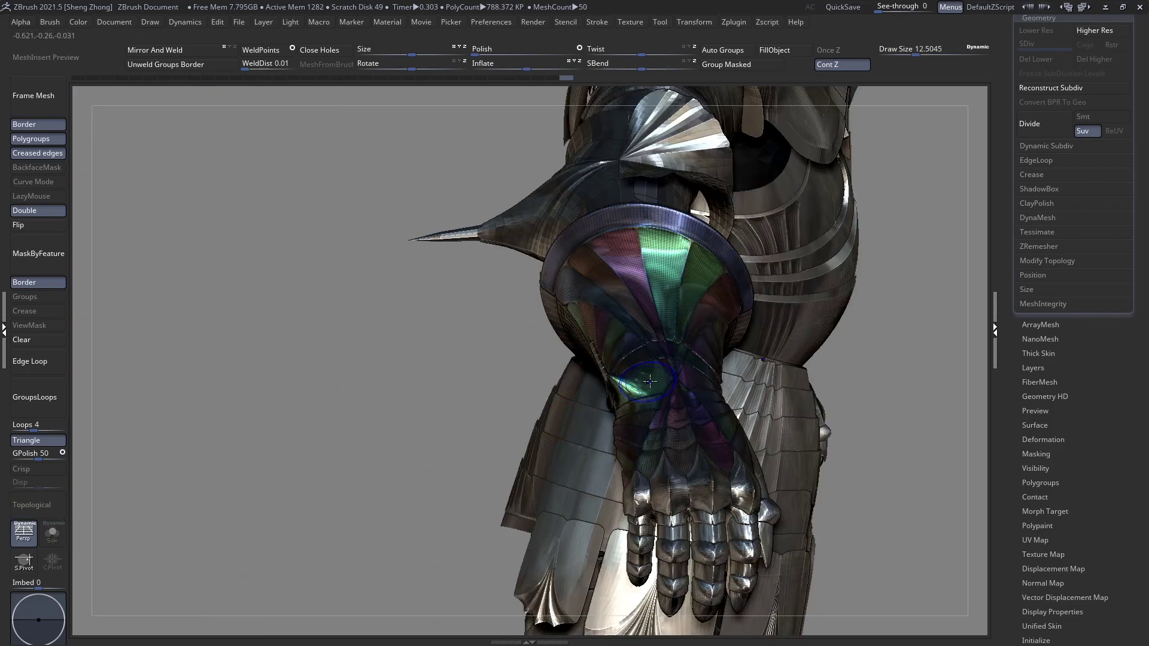
pyautogui.hotkey('shift', 'f')
pyautogui.moveTo(650, 381); pyautogui.dragTo(632, 338, button='right')
pyautogui.press('space')
pyautogui.moveTo(605, 302); pyautogui.dragTo(617, 305)
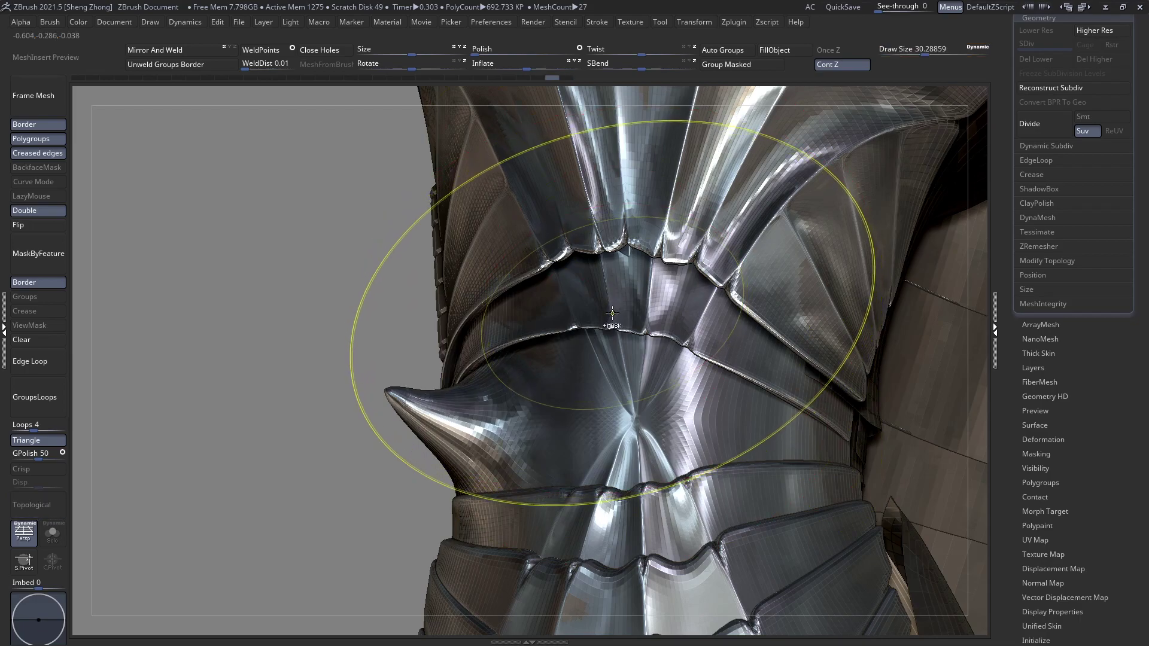
# Mask the gauntlet, turn on the mask display, and unmask the lower wrist plate's rim with a draw size of about 41.3
pyautogui.moveTo(609, 314); pyautogui.dragTo(633, 309, button='right')
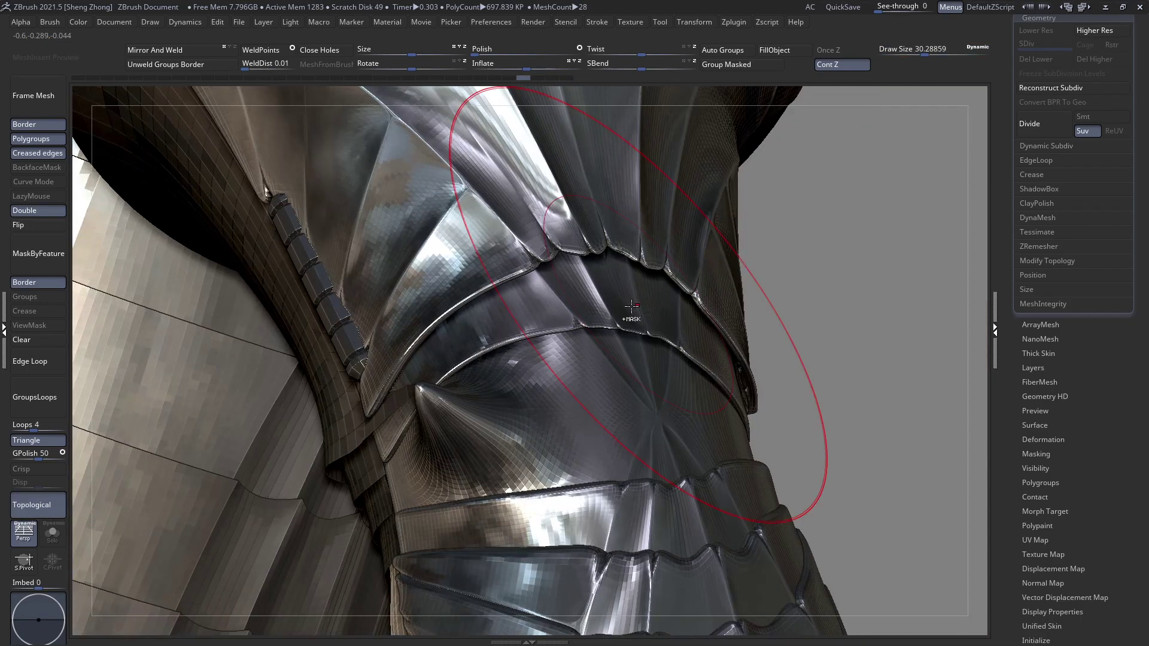
pyautogui.hotkey('ctrl', 'a')
pyautogui.hotkey('ctrl', 'h')
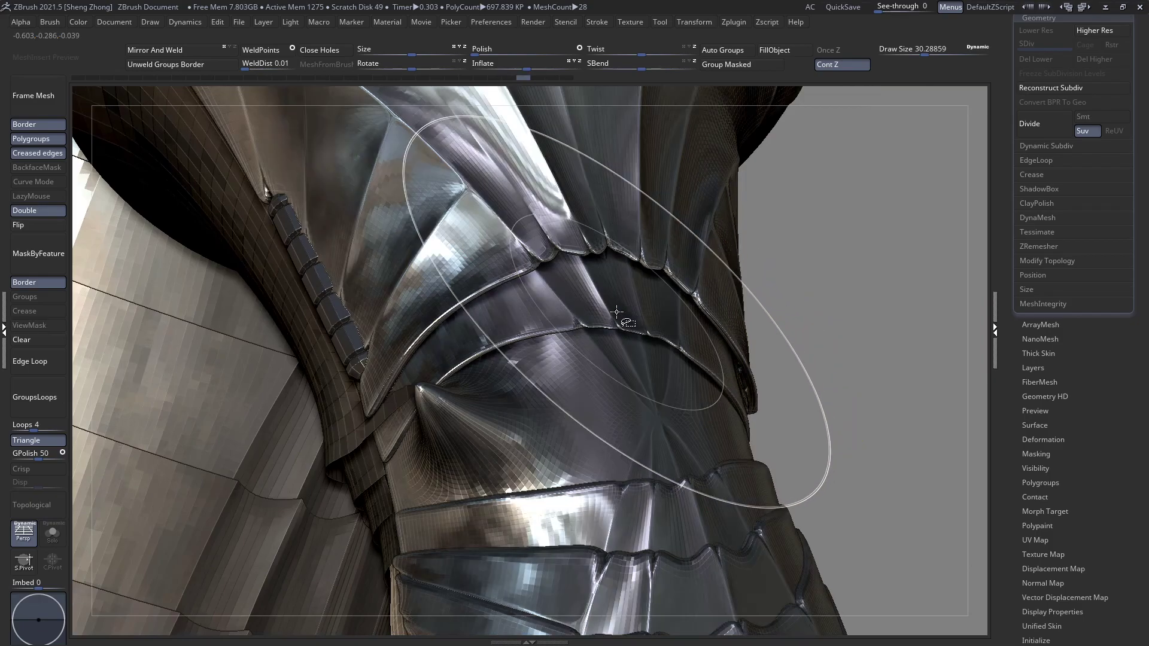
pyautogui.hotkey('ctrl', 'h')
pyautogui.press('space')
pyautogui.moveTo(608, 304); pyautogui.dragTo(618, 304)
pyautogui.moveTo(615, 314); pyautogui.dragTo(623, 312, button='right')
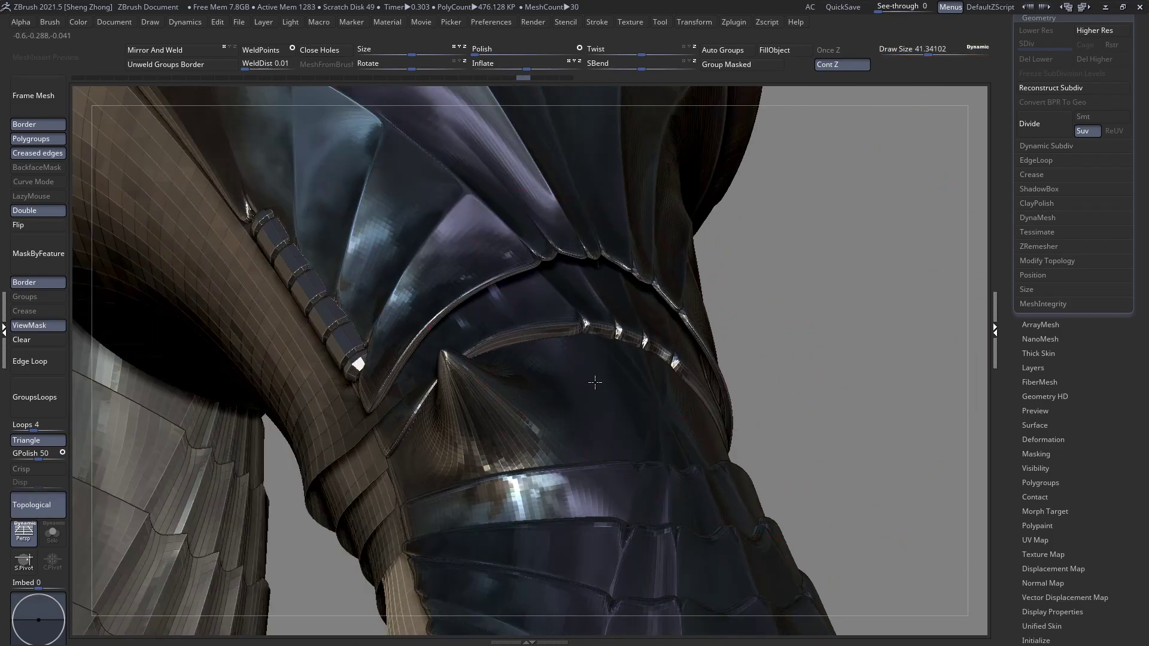
# Unmask the rims of the cuff and hand plates with a draw size of about 35.5
pyautogui.press('space')
pyautogui.moveTo(607, 287); pyautogui.dragTo(604, 289)
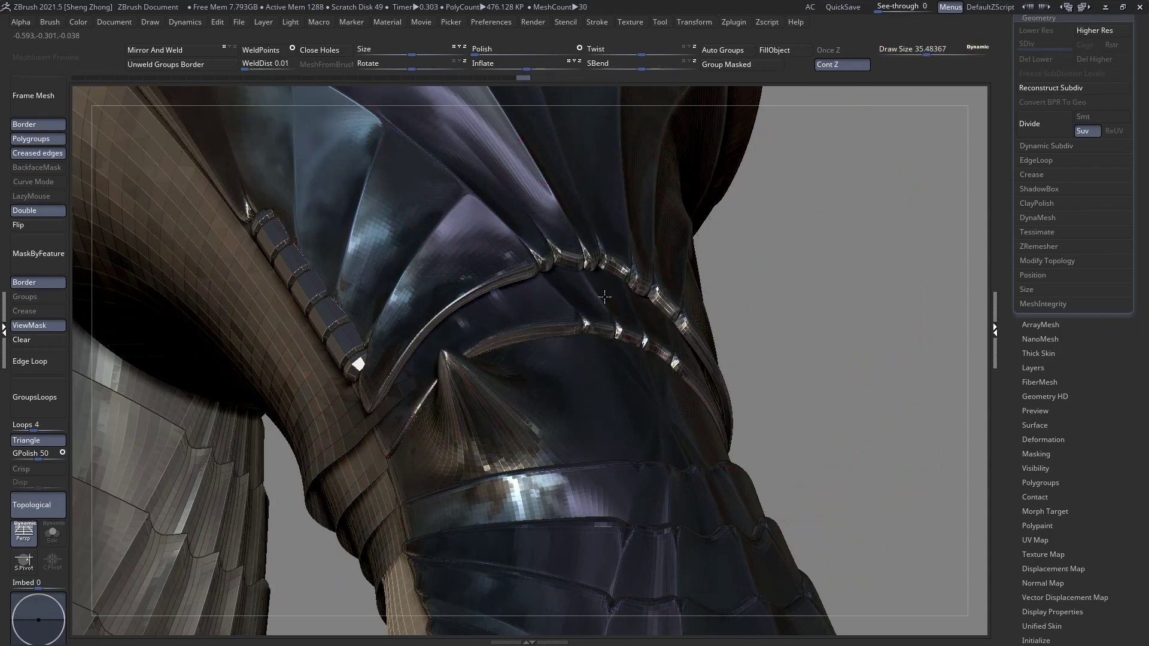
pyautogui.moveTo(495, 254); pyautogui.dragTo(485, 264, button='right')
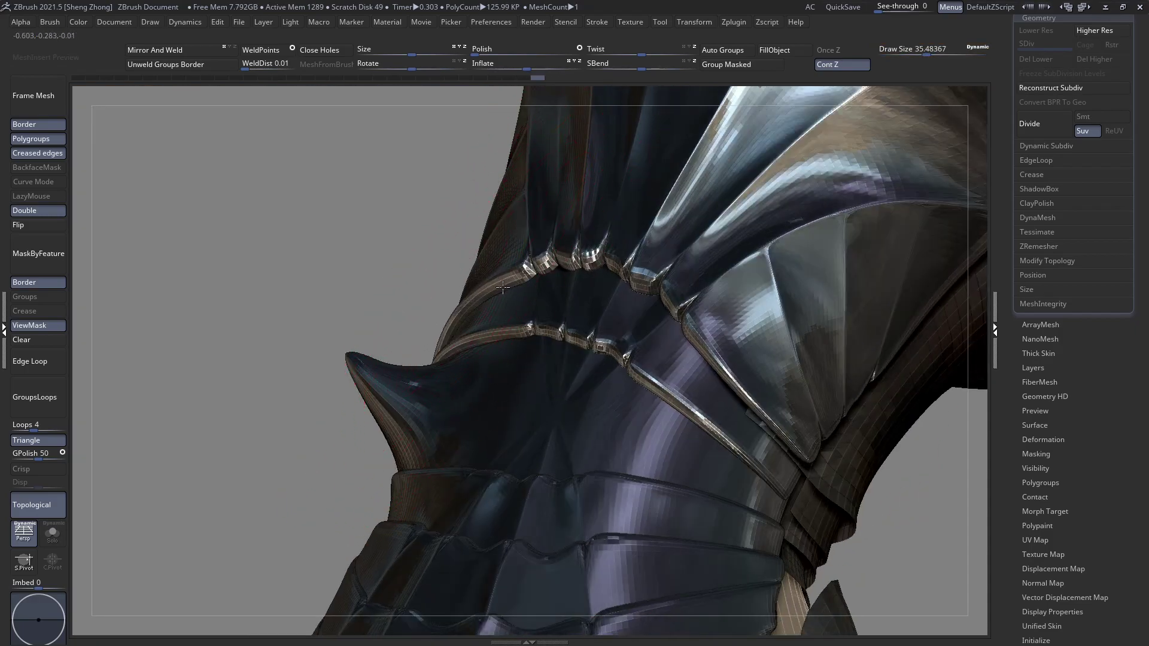
pyautogui.moveTo(701, 355); pyautogui.dragTo(745, 422, button='right')
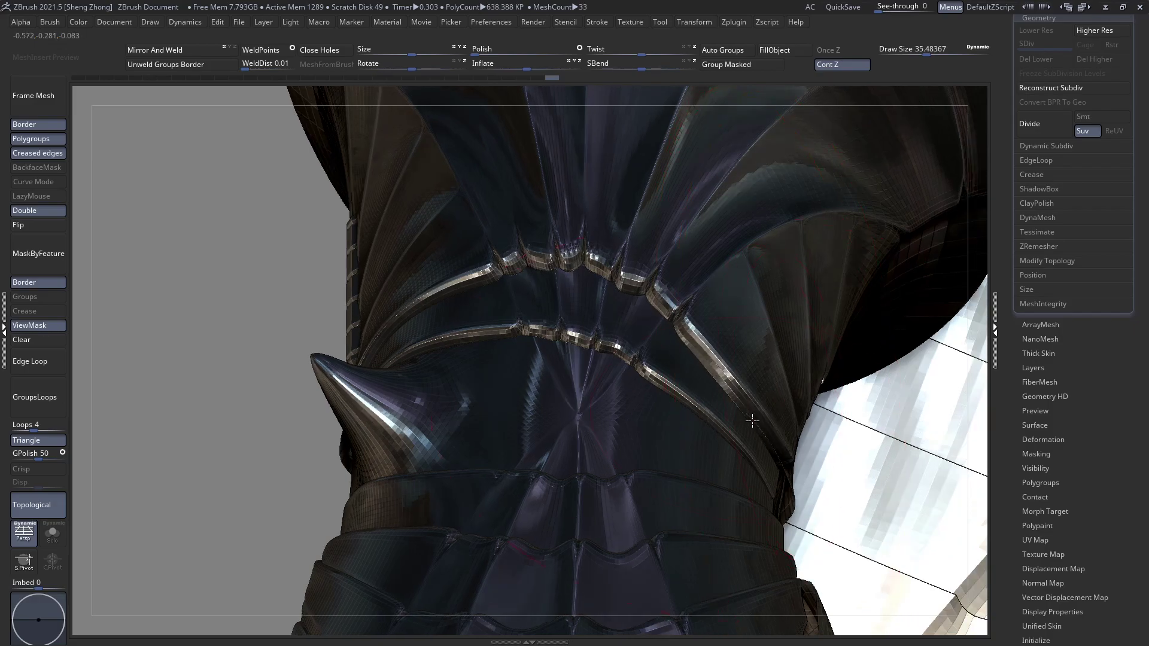
pyautogui.moveTo(606, 374); pyautogui.dragTo(617, 295, button='right')
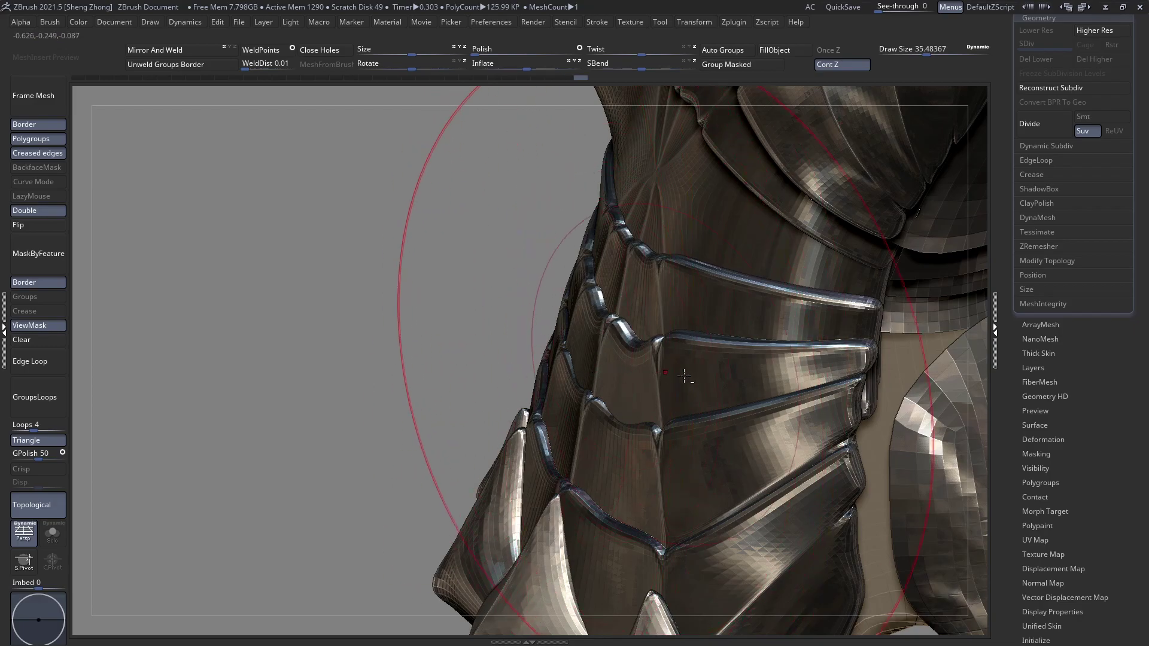
# Clear the mask from the gauntlet's hand plates and set the draw size to about 25.7
pyautogui.moveTo(621, 396); pyautogui.dragTo(599, 426, button='right')
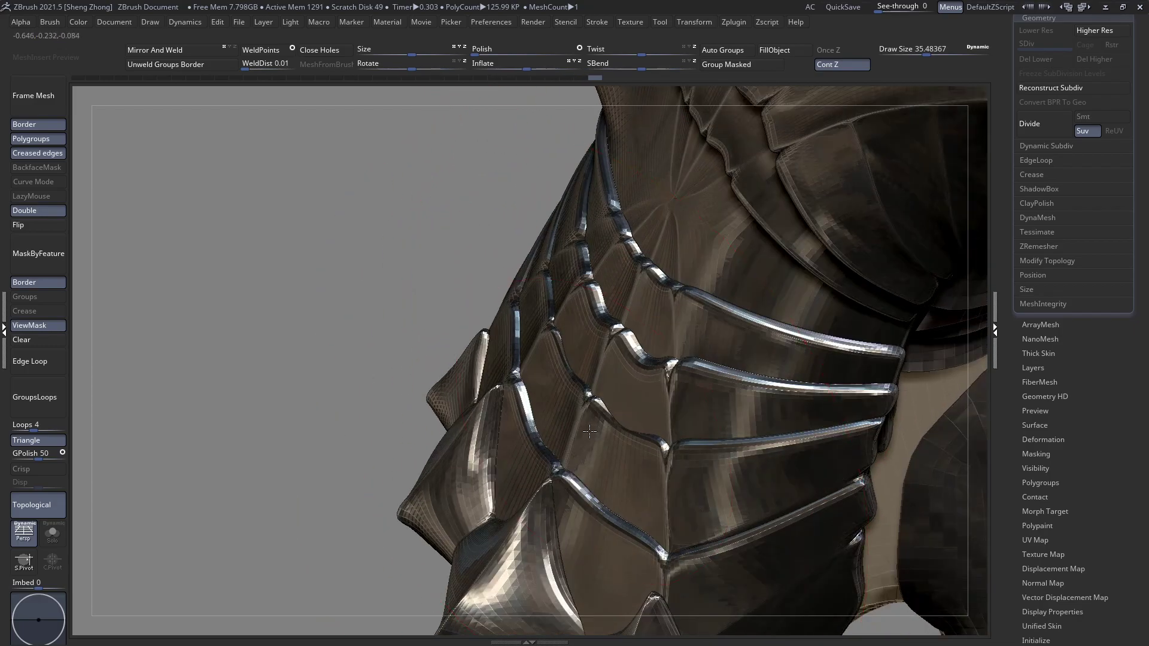
pyautogui.keyDown('alt'); pyautogui.moveTo(601, 400); pyautogui.dragTo(601, 356, button='right'); pyautogui.keyUp('alt')
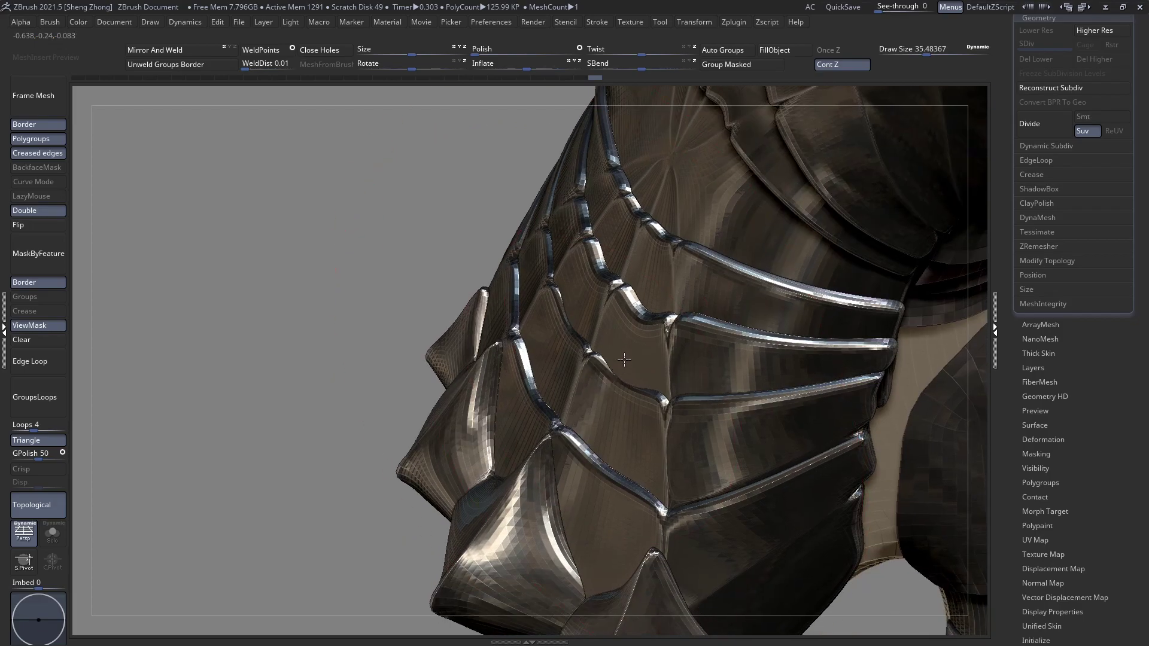
pyautogui.press('space')
pyautogui.moveTo(623, 357); pyautogui.dragTo(617, 357)
pyautogui.click(28, 340)
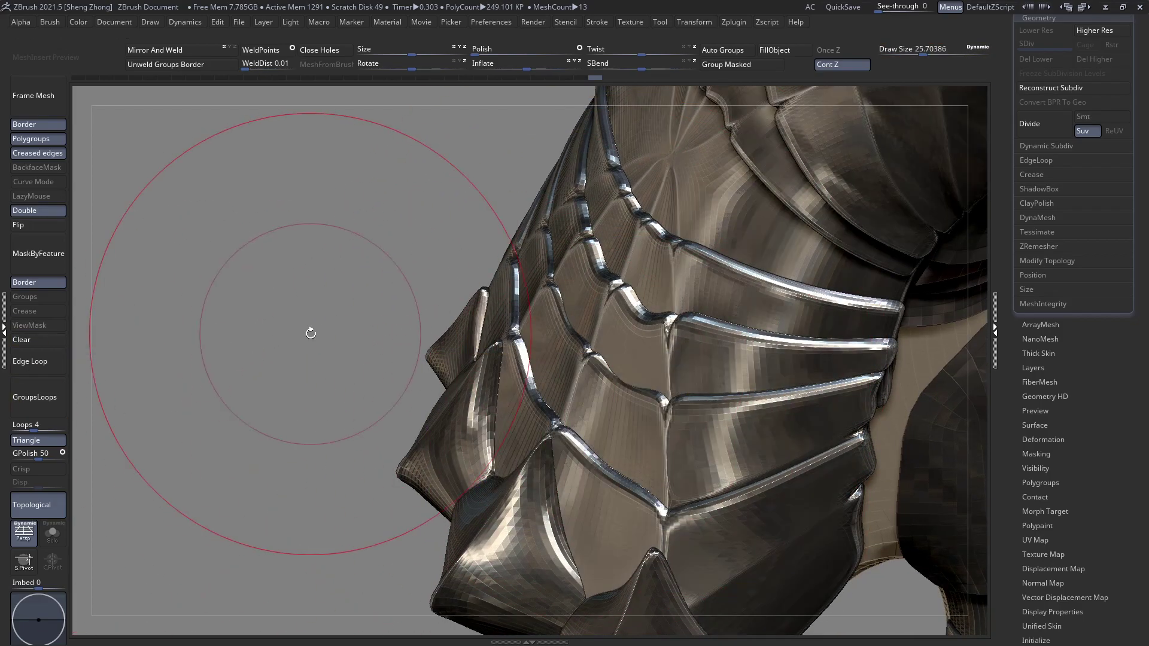
# Reshape the rims of the lower hand plates above the knuckles with a draw size of about 39.3
pyautogui.press('space')
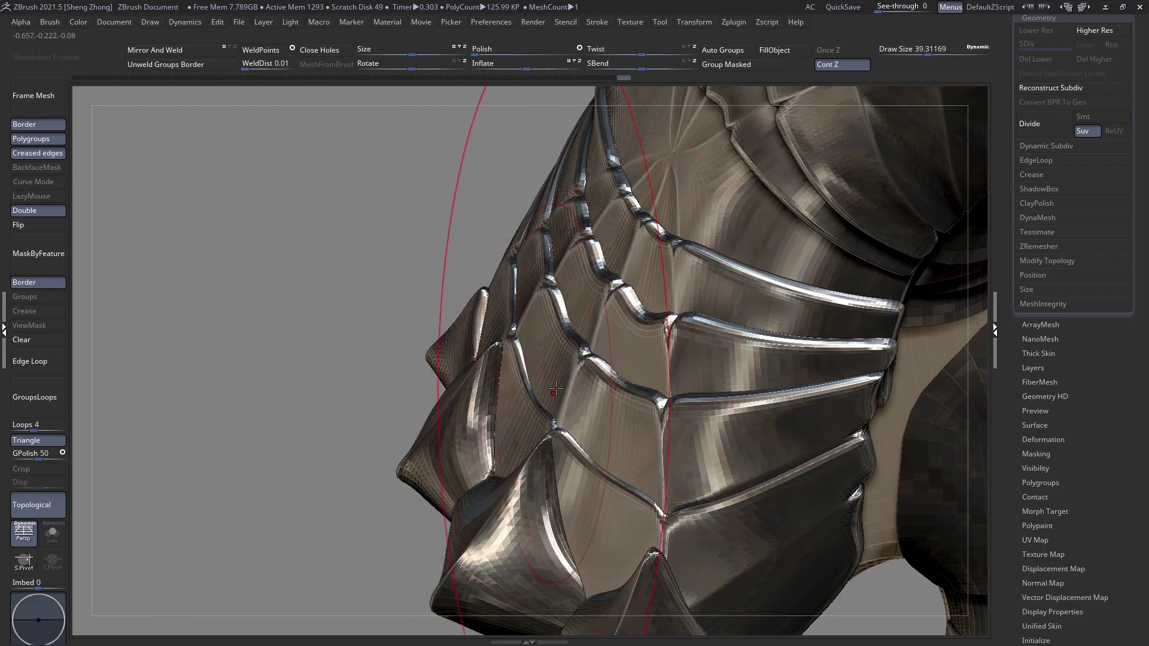
pyautogui.moveTo(563, 378); pyautogui.dragTo(693, 438, button='right')
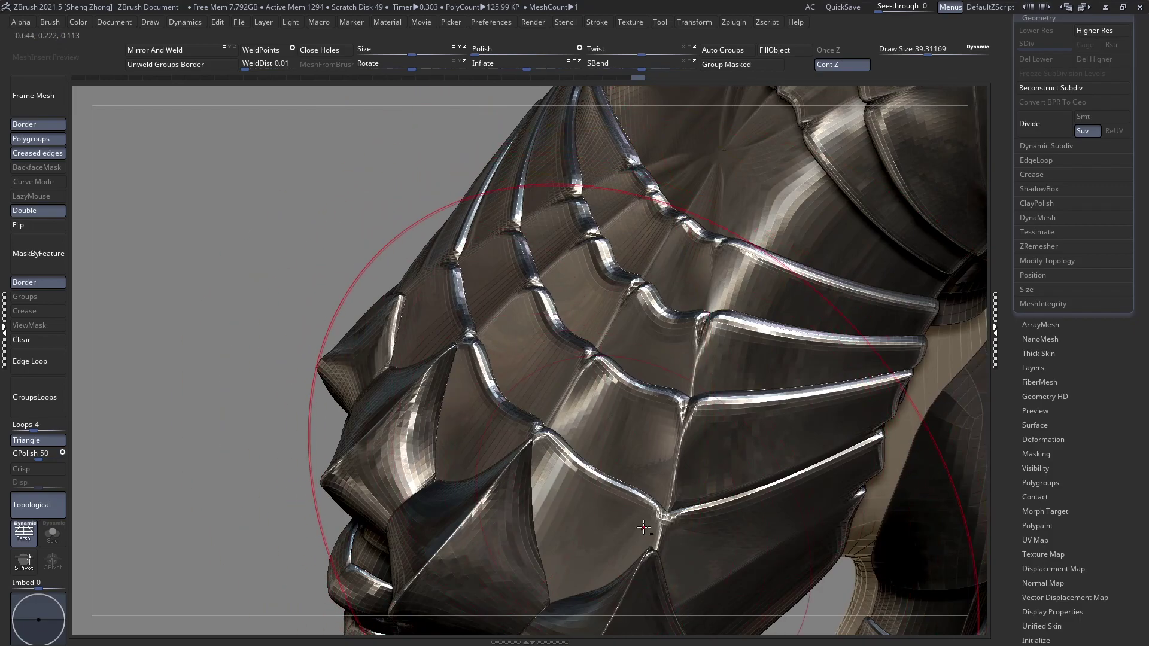
pyautogui.keyDown('ctrl'); pyautogui.moveTo(541, 405); pyautogui.dragTo(475, 437, button='right'); pyautogui.keyUp('ctrl')
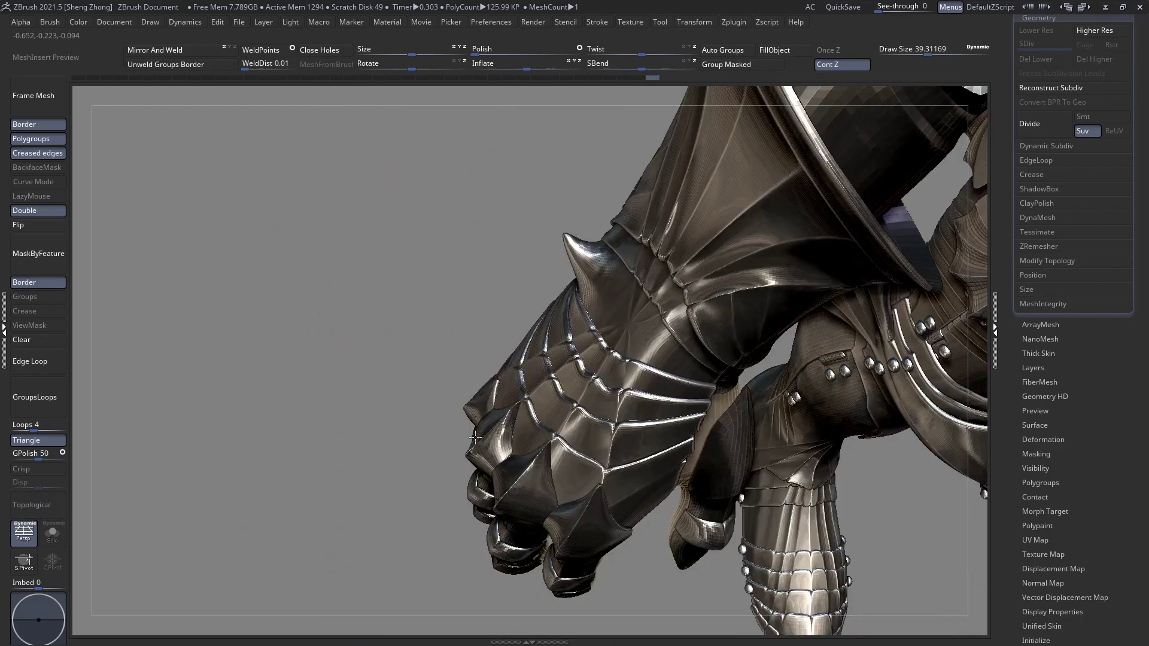
# Switch to the pointed knuckle plates and adjust their edges against the hand plates with the Move brush
pyautogui.moveTo(518, 484); pyautogui.dragTo(251, 374, button='right')
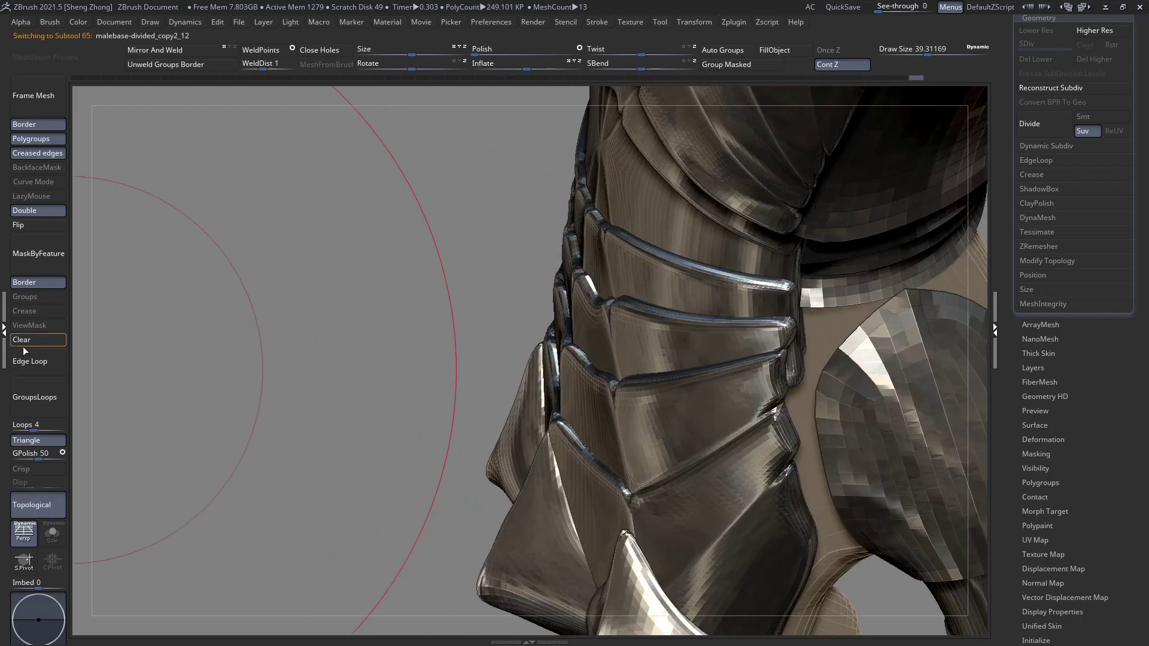
pyautogui.moveTo(546, 438); pyautogui.dragTo(522, 453)
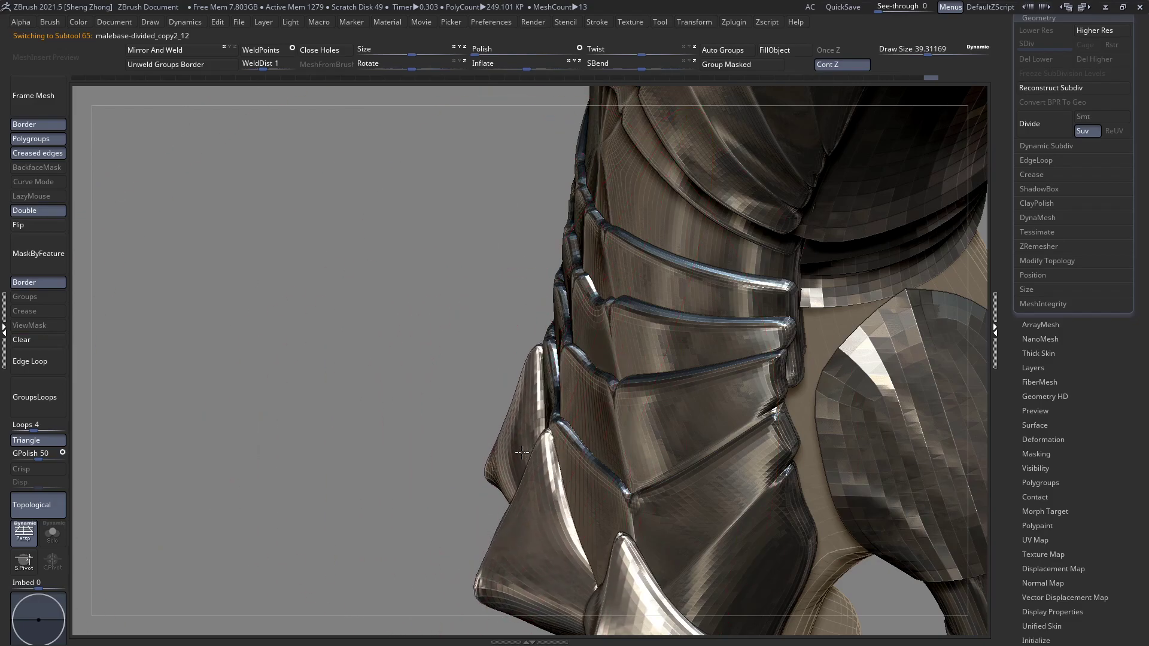
pyautogui.moveTo(514, 453)
pyautogui.mouseDown(button='right')
pyautogui.moveTo(564, 442)
pyautogui.moveTo(551, 386)
pyautogui.mouseUp(button='right')
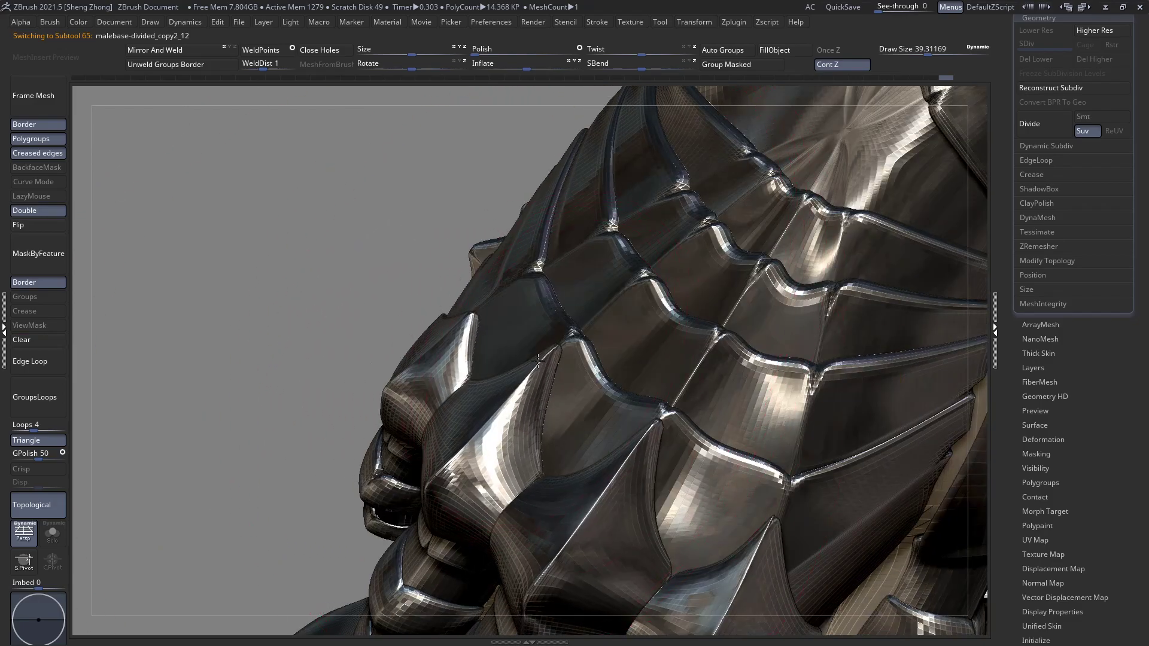
pyautogui.keyDown('ctrl'); pyautogui.moveTo(383, 359); pyautogui.dragTo(335, 251, button='right'); pyautogui.keyUp('ctrl')
# Select the thumb's base plate, ghost the surrounding armour, and set the draw size to about 4.4
pyautogui.moveTo(665, 392); pyautogui.dragTo(446, 353, button='right')
pyautogui.keyDown('alt'); pyautogui.click(499, 412); pyautogui.keyUp('alt')
pyautogui.moveTo(499, 412); pyautogui.dragTo(508, 414, button='right')
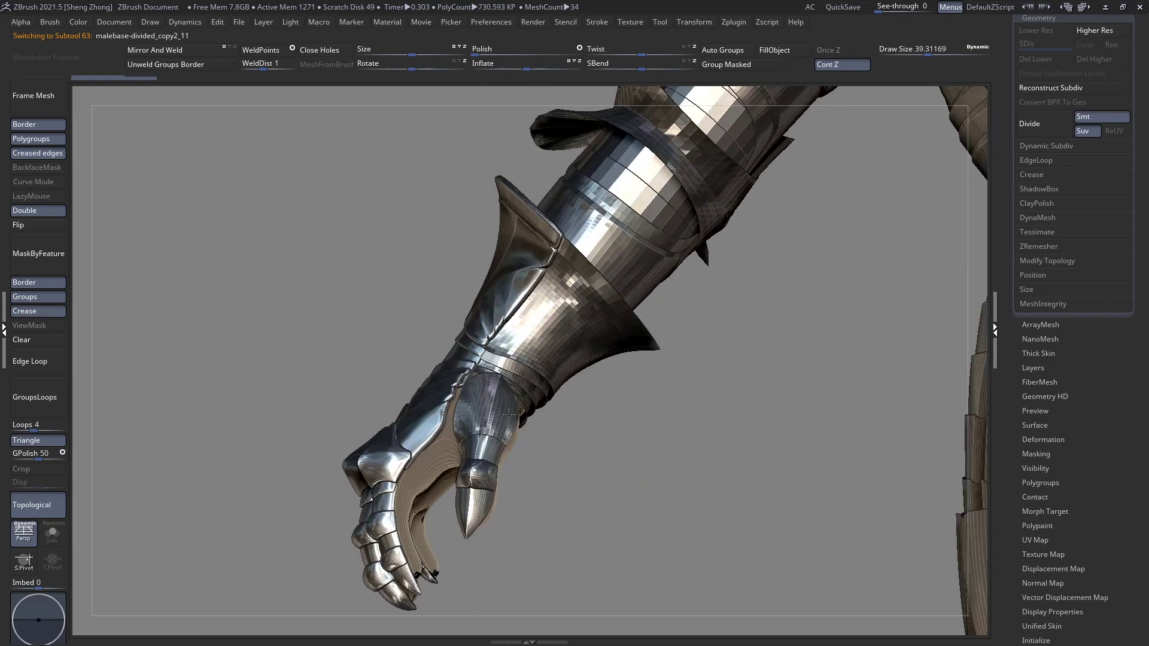
pyautogui.hotkey('ctrl', 'w')
pyautogui.moveTo(506, 353)
pyautogui.mouseDown(button='right')
pyautogui.moveTo(636, 454)
pyautogui.moveTo(445, 395)
pyautogui.moveTo(466, 407)
pyautogui.mouseUp(button='right')
pyautogui.press('space')
pyautogui.moveTo(516, 343); pyautogui.dragTo(485, 343)
# Isolate the thumb plate's upper tip with a mask and extend it up over the cuff using the transpose line
pyautogui.moveTo(514, 365)
pyautogui.mouseDown(button='right')
pyautogui.moveTo(536, 368)
pyautogui.moveTo(522, 327)
pyautogui.mouseUp(button='right')
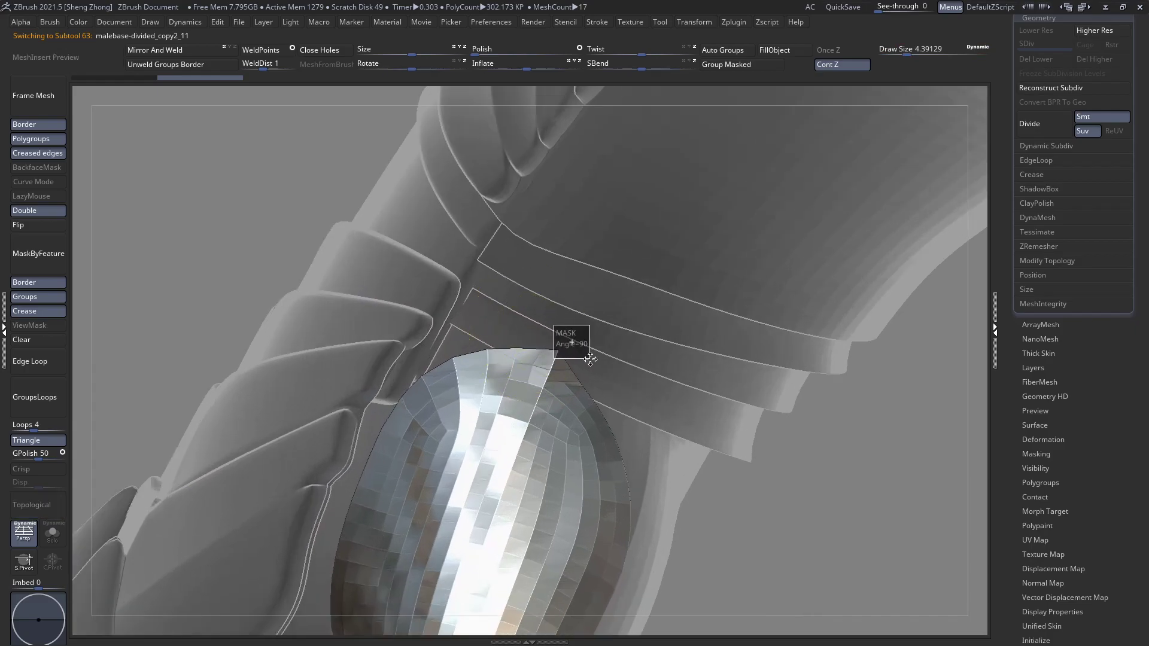
pyautogui.moveTo(541, 334)
pyautogui.mouseDown(button='right')
pyautogui.moveTo(525, 379)
pyautogui.moveTo(577, 403)
pyautogui.moveTo(512, 300)
pyautogui.mouseUp(button='right')
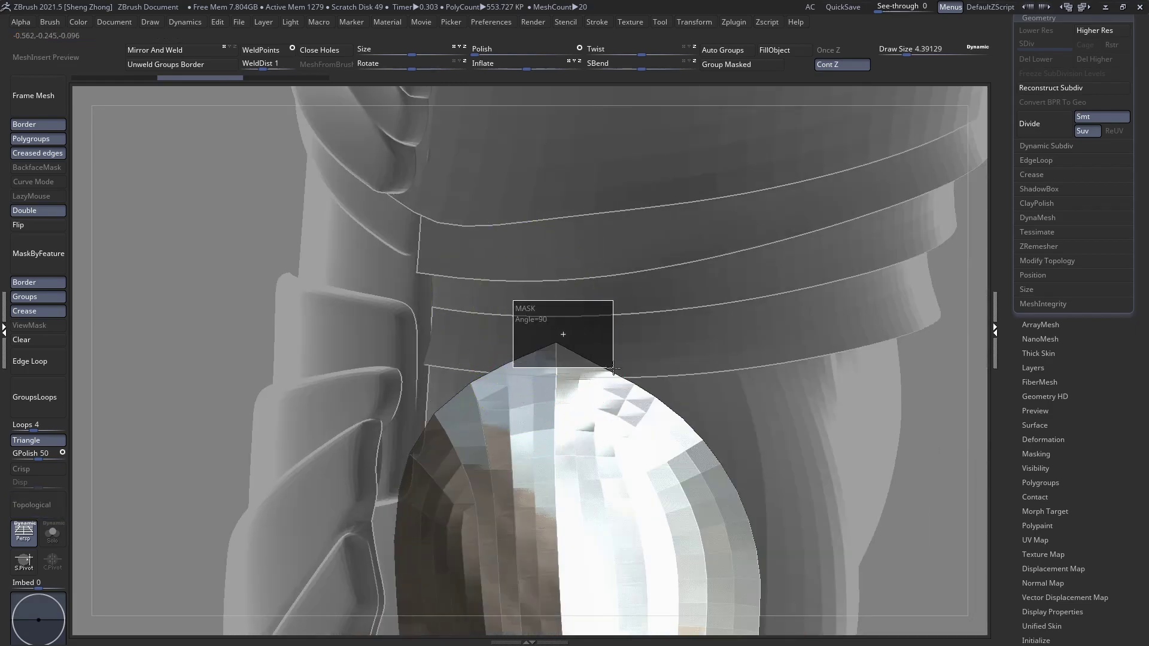
pyautogui.moveTo(765, 389); pyautogui.dragTo(517, 320, button='right')
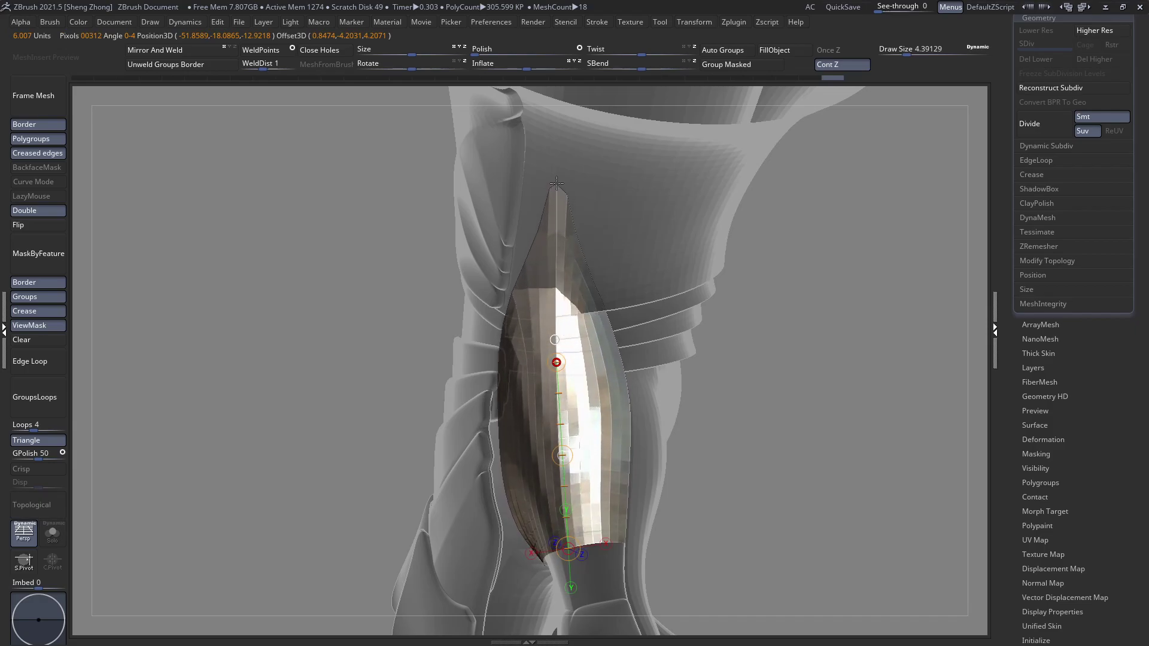
pyautogui.press('q')
# Bend the thumb plate's extended tip outward, away from the cuff, with the transpose line
pyautogui.moveTo(546, 235); pyautogui.dragTo(592, 210, button='right')
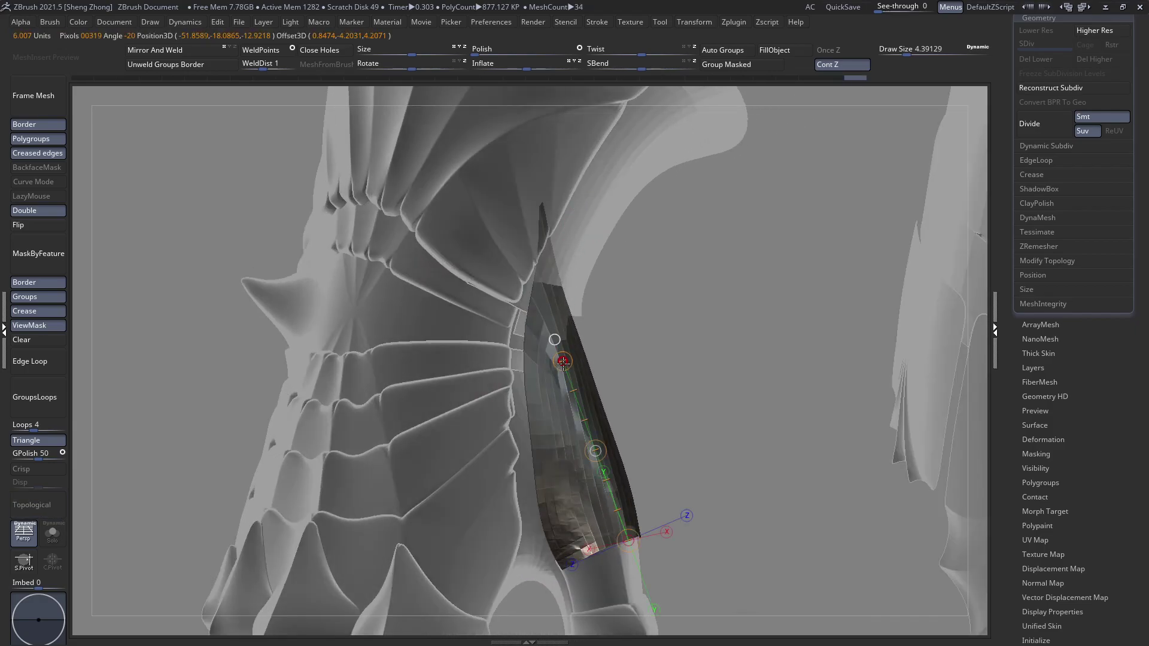
pyautogui.press('q')
pyautogui.moveTo(611, 375)
pyautogui.mouseDown(button='right')
pyautogui.moveTo(533, 335)
pyautogui.moveTo(616, 361)
pyautogui.moveTo(678, 327)
pyautogui.moveTo(561, 368)
pyautogui.mouseUp(button='right')
pyautogui.press('w')
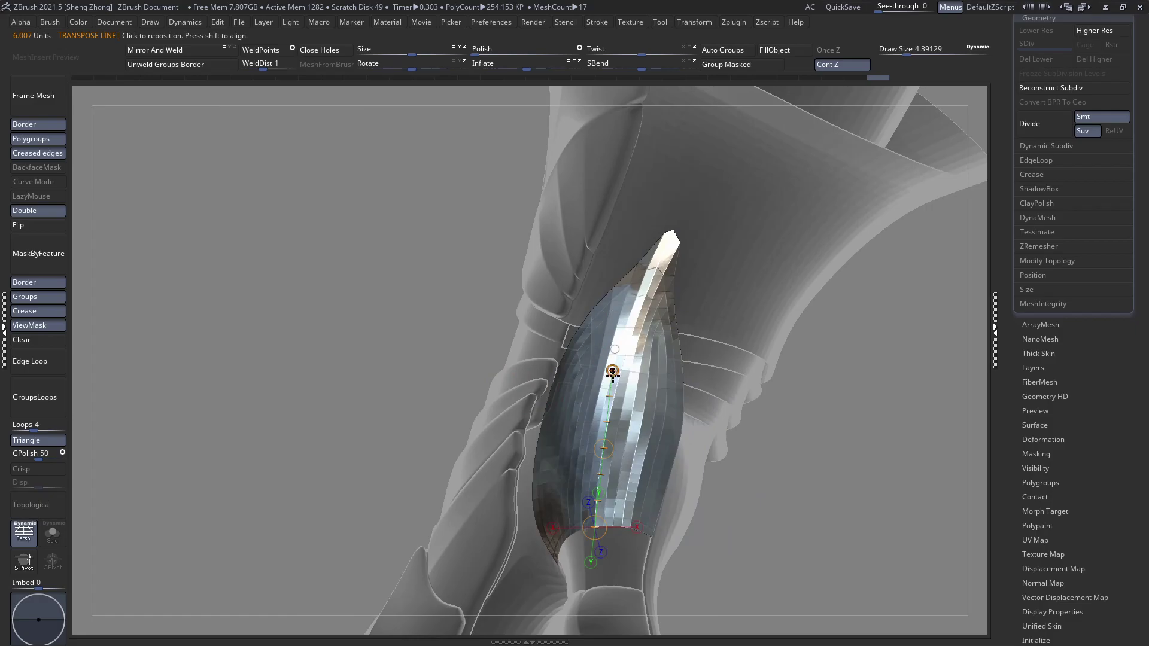
pyautogui.moveTo(612, 371); pyautogui.dragTo(593, 363)
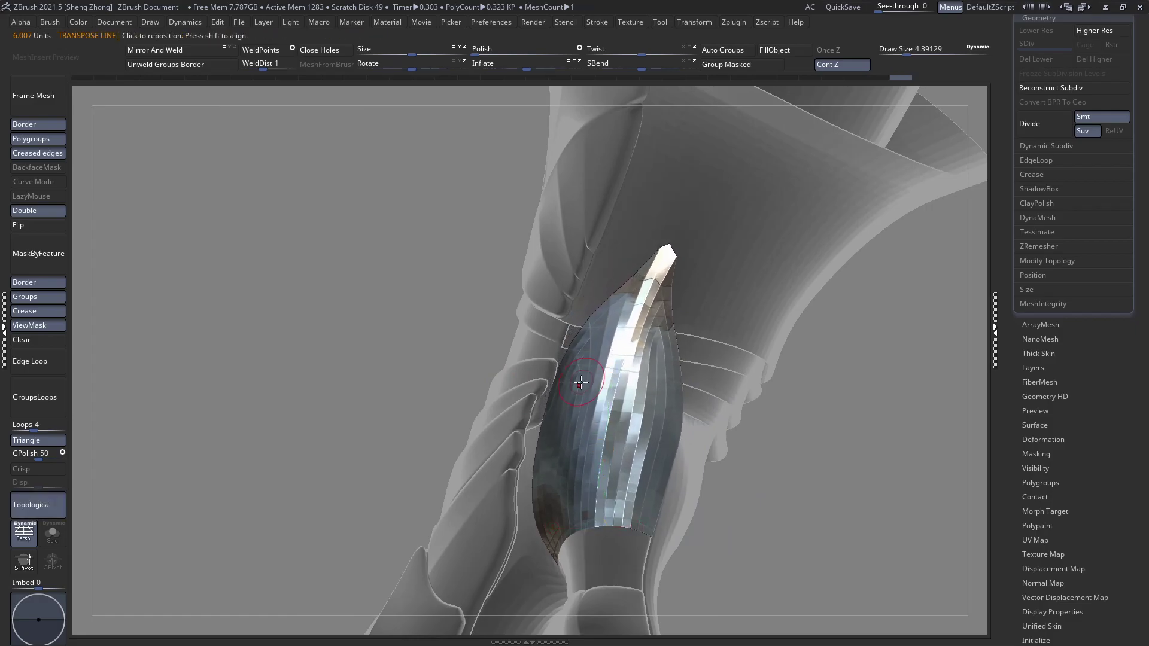
# Shape the thumb plate's curve with draw sizes of about 57.9 and 63.4, and clear its mask
pyautogui.moveTo(581, 382)
pyautogui.mouseDown(button='right')
pyautogui.moveTo(636, 387)
pyautogui.moveTo(526, 413)
pyautogui.moveTo(529, 361)
pyautogui.moveTo(610, 341)
pyautogui.mouseUp(button='right')
pyautogui.press('space')
pyautogui.moveTo(677, 297); pyautogui.dragTo(703, 300)
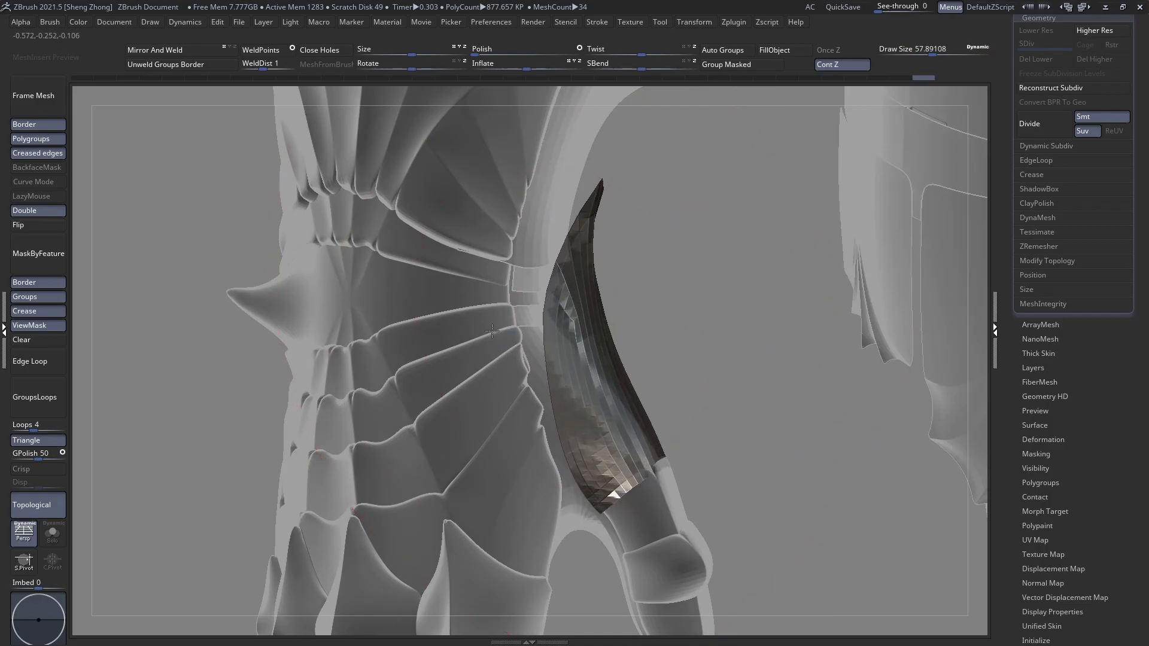
pyautogui.press('space')
pyautogui.moveTo(518, 312); pyautogui.dragTo(514, 312)
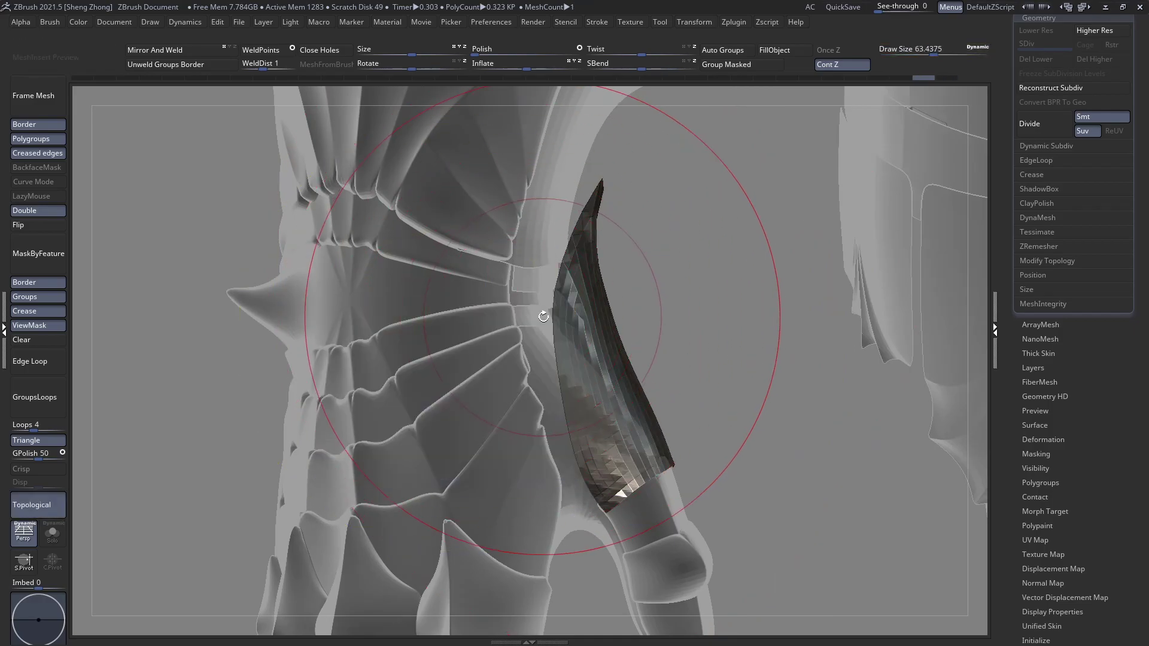
pyautogui.click(18, 340)
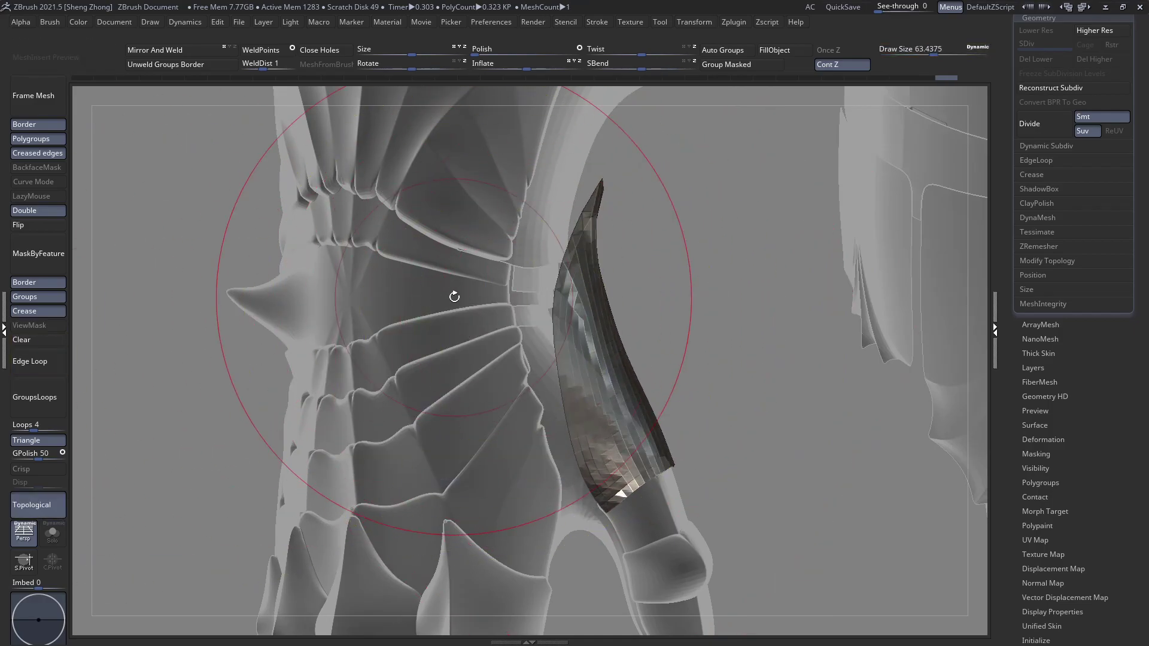
# Adjust the thumb plate's side and lower edge with draw sizes of about 55.3 and 50.3
pyautogui.press('space')
pyautogui.moveTo(551, 317); pyautogui.dragTo(437, 346)
pyautogui.moveTo(449, 343); pyautogui.dragTo(479, 346, button='right')
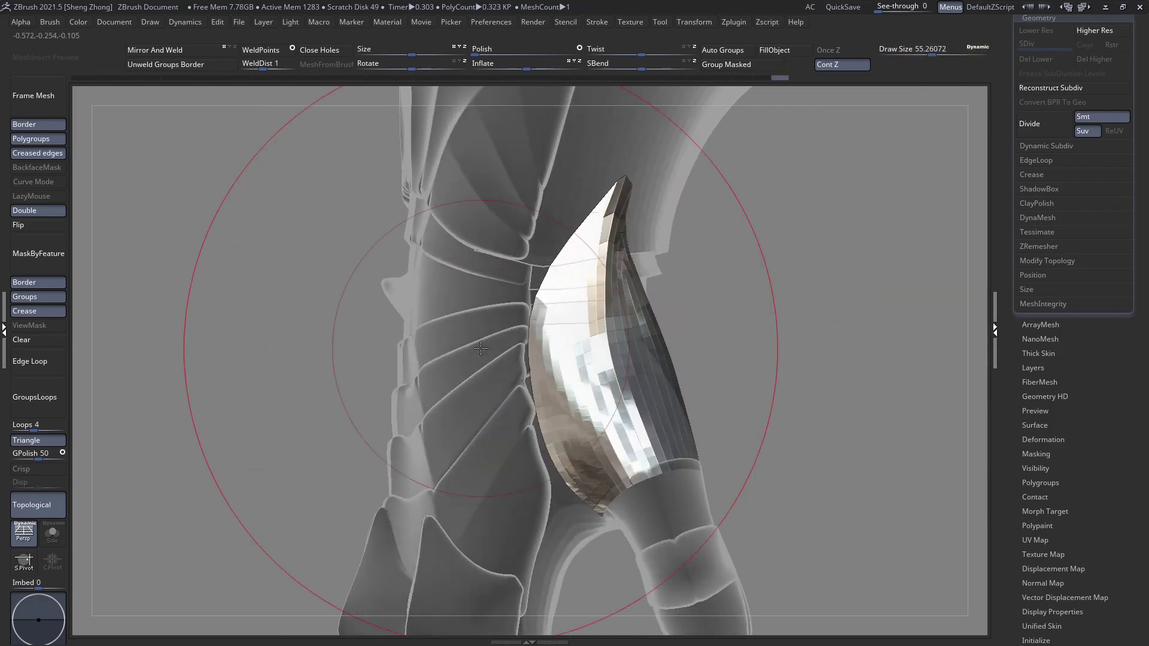
pyautogui.keyDown('alt'); pyautogui.moveTo(603, 403); pyautogui.dragTo(572, 376, button='right'); pyautogui.keyUp('alt')
pyautogui.press('space')
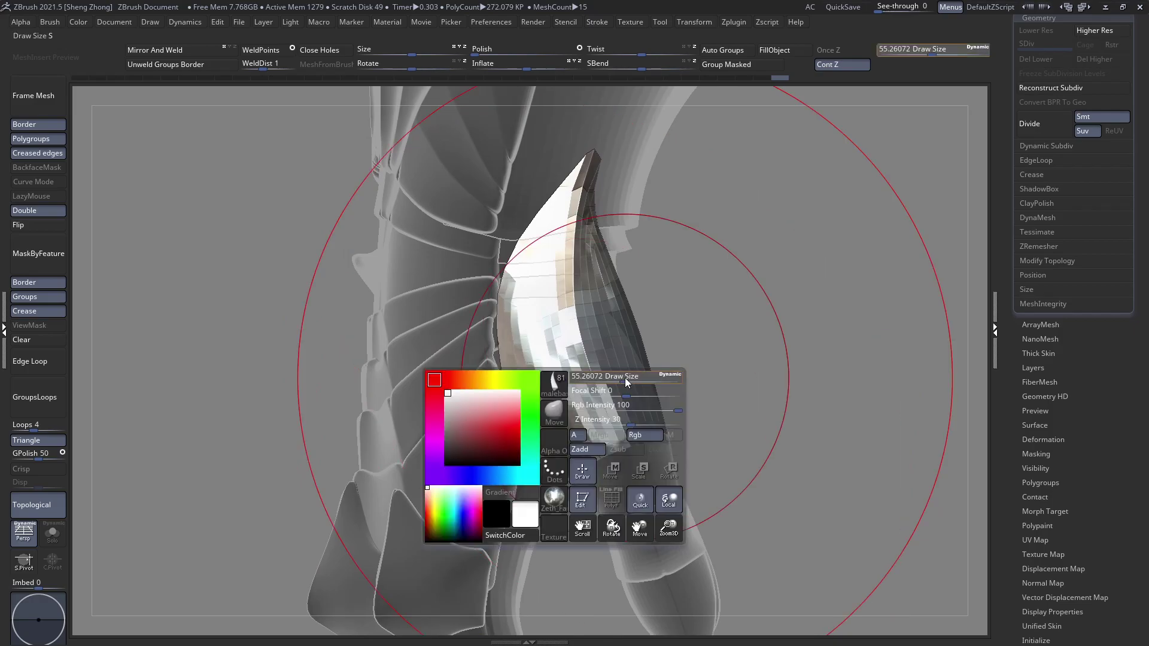
pyautogui.click(626, 378)
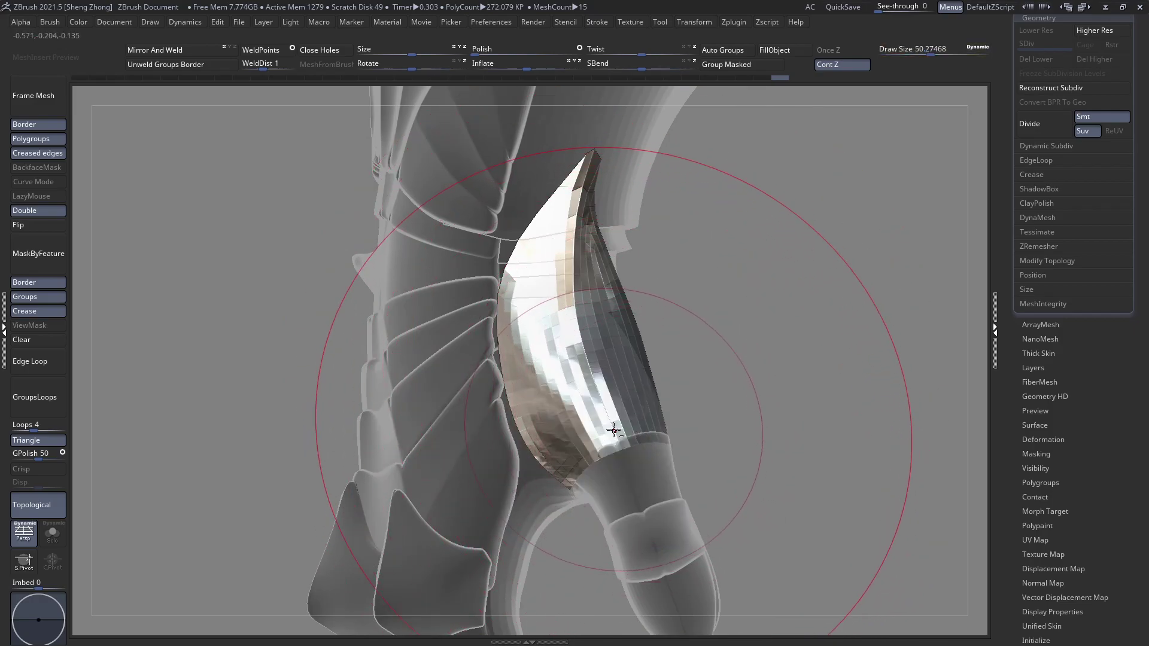
pyautogui.moveTo(639, 431)
pyautogui.mouseDown(button='right')
pyautogui.moveTo(664, 386)
pyautogui.moveTo(657, 424)
pyautogui.mouseUp(button='right')
# Refine the thumb plate's lower part with draw sizes of about 30.3 and 27.2, and show its wireframe and polygroups
pyautogui.press('space')
pyautogui.click(658, 385)
pyautogui.press('space')
pyautogui.moveTo(649, 382); pyautogui.dragTo(642, 383)
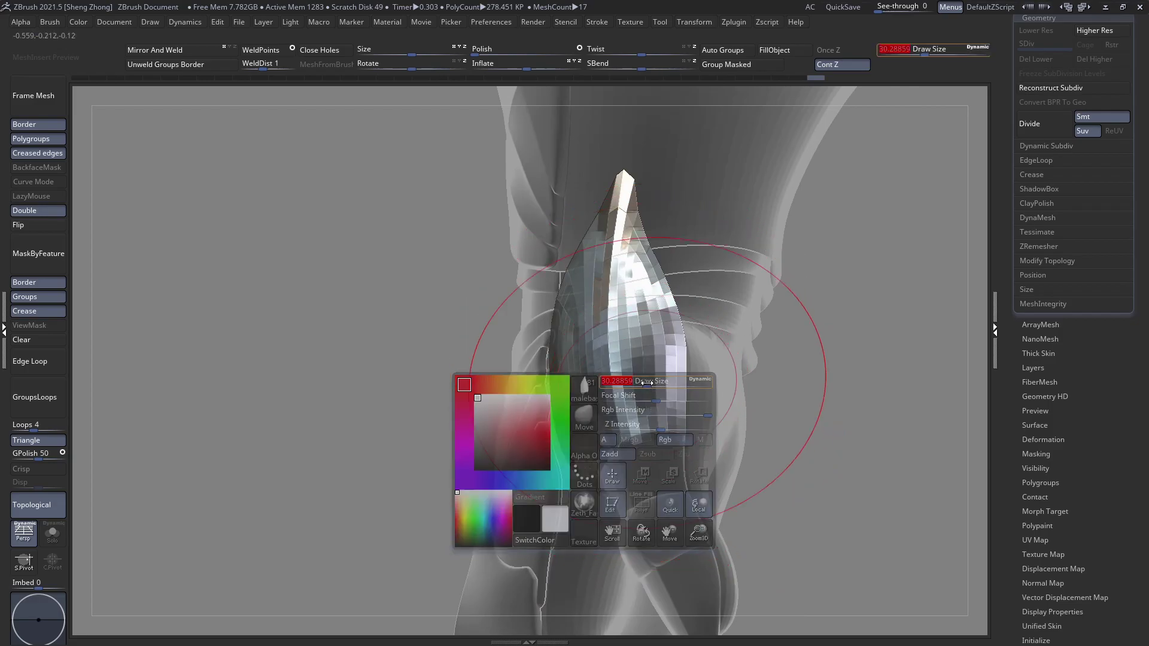
pyautogui.moveTo(619, 432)
pyautogui.mouseDown(button='right')
pyautogui.moveTo(624, 471)
pyautogui.moveTo(621, 455)
pyautogui.moveTo(654, 416)
pyautogui.mouseUp(button='right')
pyautogui.press('space')
pyautogui.moveTo(654, 416); pyautogui.dragTo(647, 416)
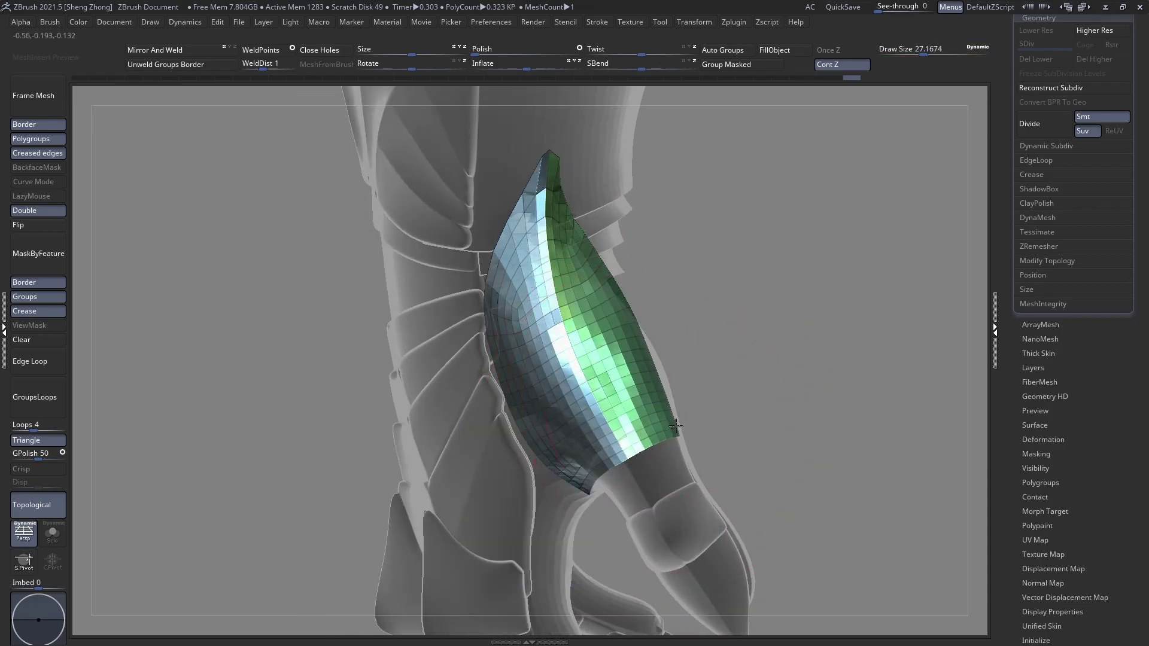
# Shape the thumb plate's inner edge along the hand plates with a draw size of about 33.7
pyautogui.moveTo(676, 426)
pyautogui.mouseDown(button='right')
pyautogui.moveTo(636, 385)
pyautogui.moveTo(579, 501)
pyautogui.moveTo(541, 486)
pyautogui.moveTo(547, 448)
pyautogui.moveTo(520, 454)
pyautogui.moveTo(606, 506)
pyautogui.moveTo(497, 392)
pyautogui.mouseUp(button='right')
pyautogui.press('space')
pyautogui.moveTo(495, 390)
pyautogui.mouseDown()
pyautogui.moveTo(521, 390)
pyautogui.moveTo(499, 410)
pyautogui.moveTo(508, 407)
pyautogui.mouseUp()
pyautogui.press('space')
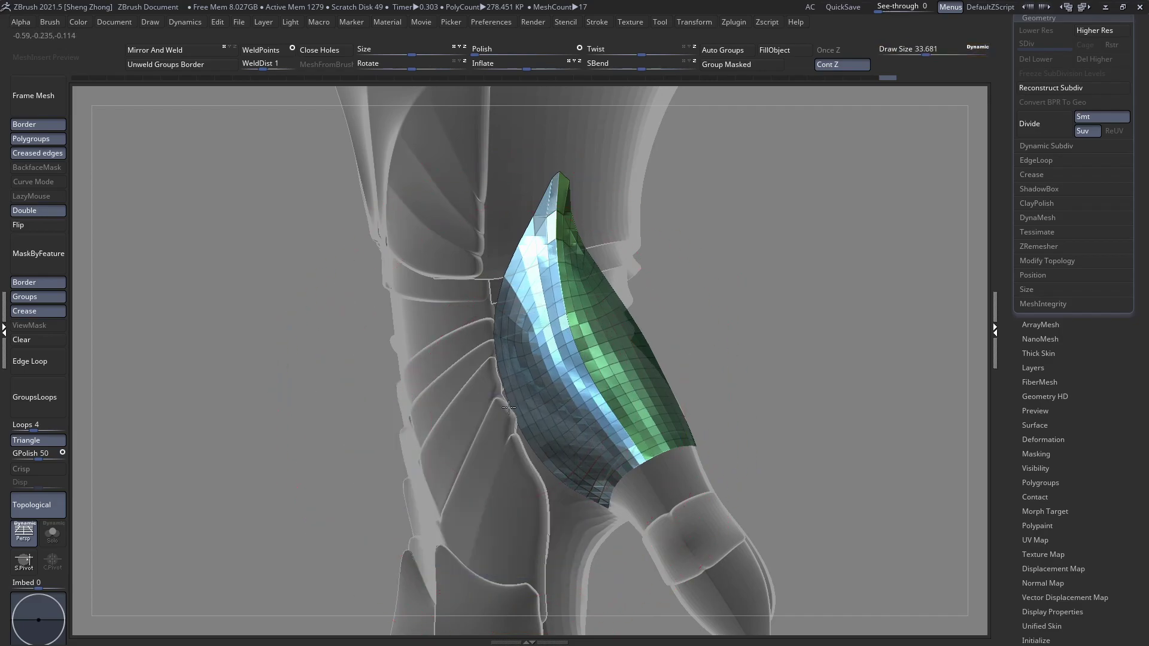
# Fit the thumb plate's inner edge beside the wrist plates with a draw size of about 39.3
pyautogui.press('space')
pyautogui.moveTo(502, 349); pyautogui.dragTo(513, 349)
pyautogui.moveTo(479, 346); pyautogui.dragTo(511, 338, button='right')
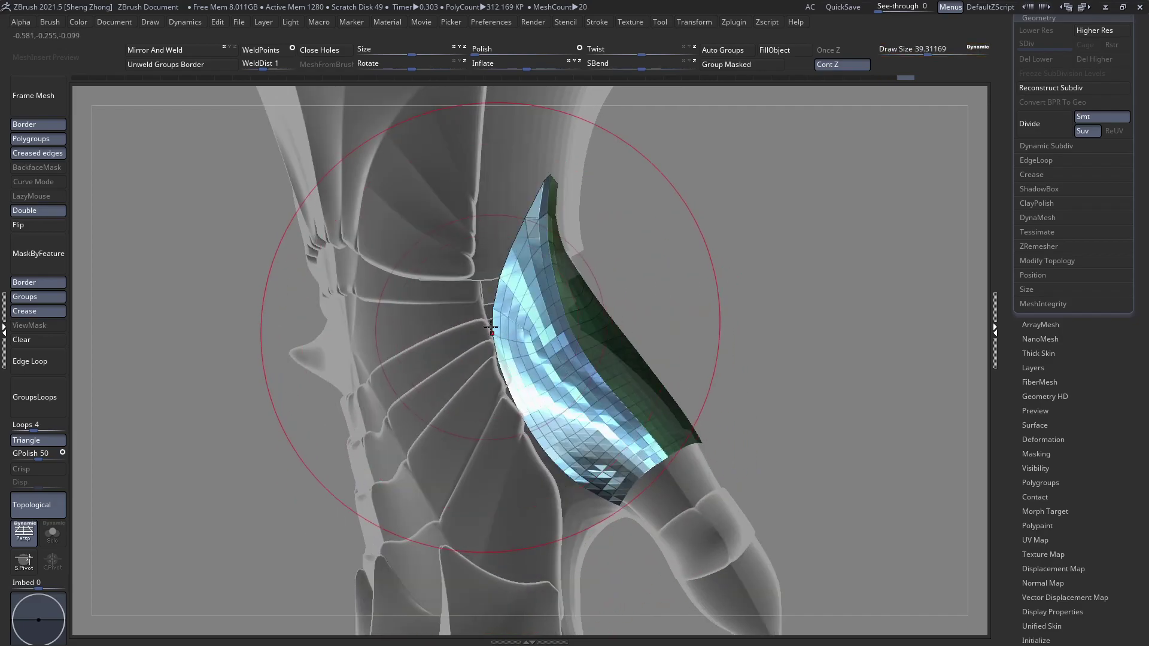
pyautogui.moveTo(491, 328); pyautogui.dragTo(502, 328)
pyautogui.moveTo(503, 327)
pyautogui.mouseDown(button='right')
pyautogui.moveTo(531, 328)
pyautogui.moveTo(532, 386)
pyautogui.mouseUp(button='right')
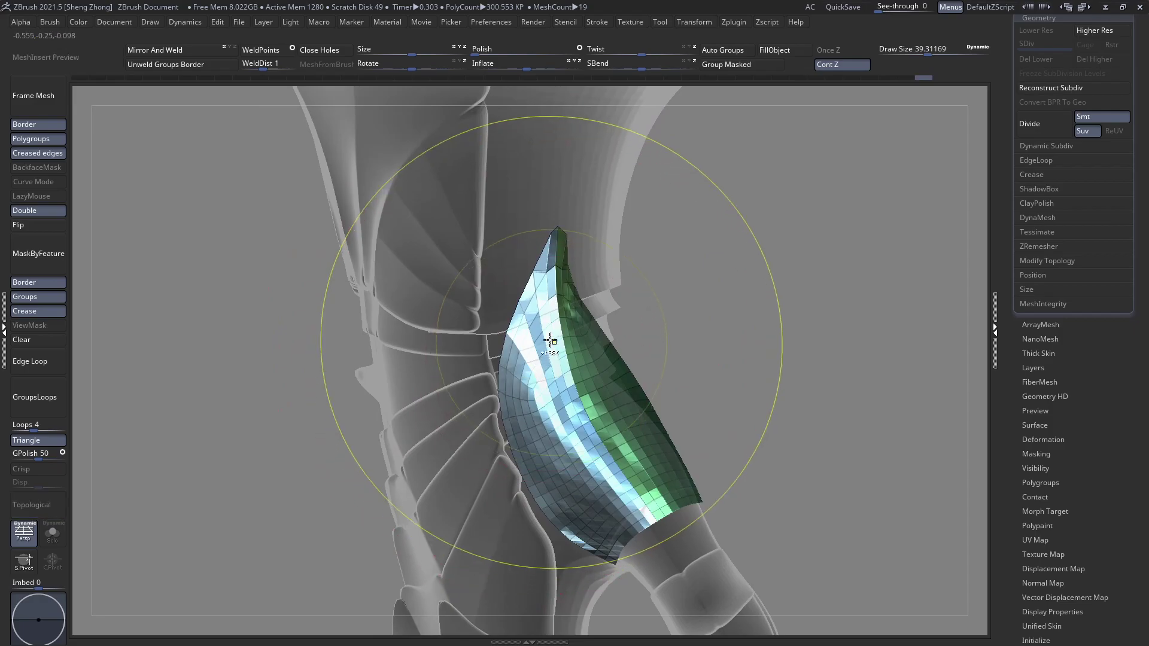
pyautogui.moveTo(550, 340)
pyautogui.keyDown('ctrl'); pyautogui.mouseDown(button='right')
pyautogui.moveTo(522, 328)
pyautogui.moveTo(479, 344)
pyautogui.moveTo(469, 353)
pyautogui.moveTo(499, 367)
pyautogui.moveTo(479, 378)
pyautogui.mouseUp(button='right'); pyautogui.keyUp('ctrl')
# Adjust the thumb plate's upper inner side near the wrist with a draw size of about 45.6
pyautogui.press('space')
pyautogui.moveTo(527, 299); pyautogui.dragTo(516, 299)
pyautogui.moveTo(491, 359)
pyautogui.mouseDown(button='right')
pyautogui.moveTo(539, 365)
pyautogui.moveTo(512, 376)
pyautogui.moveTo(521, 364)
pyautogui.moveTo(503, 358)
pyautogui.moveTo(599, 374)
pyautogui.moveTo(574, 374)
pyautogui.mouseUp(button='right')
pyautogui.press('space')
pyautogui.press('space')
pyautogui.moveTo(502, 375); pyautogui.dragTo(514, 375)
pyautogui.moveTo(514, 375)
pyautogui.mouseDown(button='right')
pyautogui.moveTo(448, 384)
pyautogui.moveTo(520, 365)
pyautogui.mouseUp(button='right')
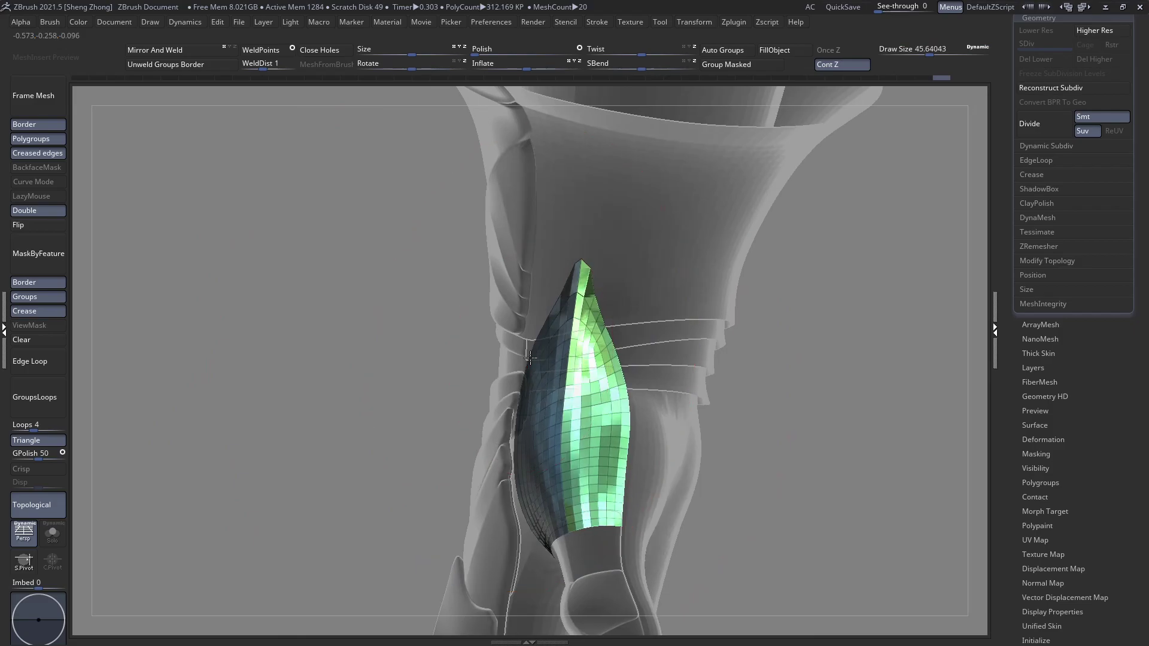
# Refine the thumb plate's inner edge at the wrist with a draw size of about 27.2
pyautogui.press('space')
pyautogui.moveTo(530, 359); pyautogui.dragTo(525, 359)
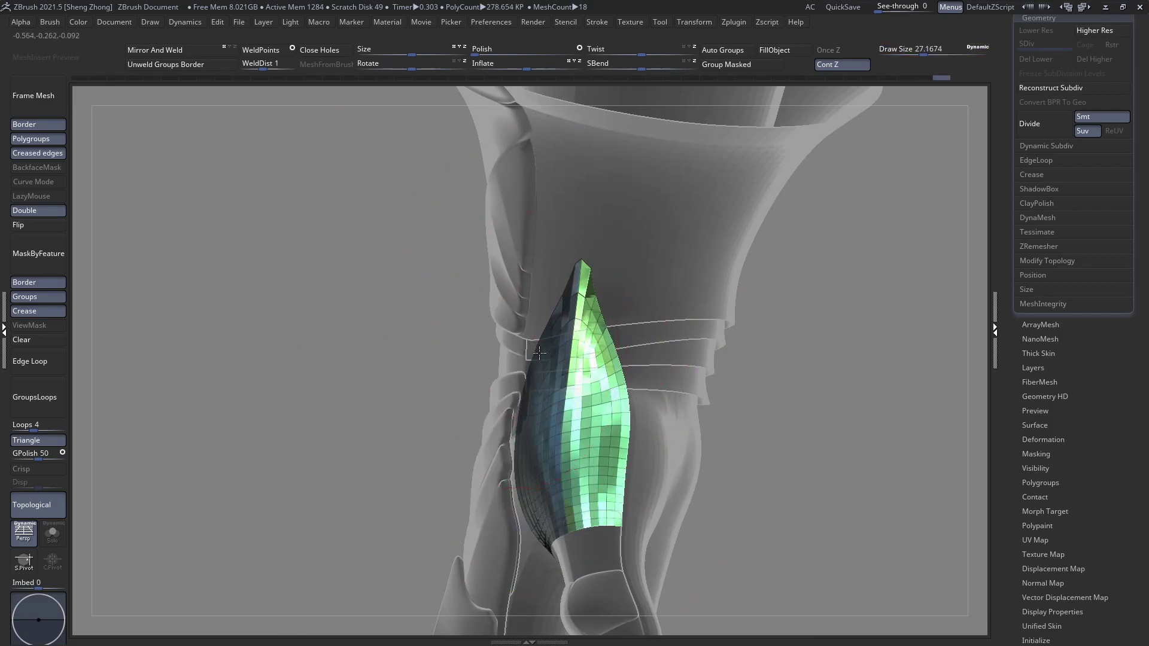
pyautogui.moveTo(543, 354); pyautogui.dragTo(694, 423, button='right')
# Mask the thumb plate's inner half by isolating its outer polygroup, and switch to the Move Topological brush
pyautogui.keyDown('ctrl'); pyautogui.keyDown('shift'); pyautogui.click(576, 400); pyautogui.keyUp('shift'); pyautogui.keyUp('ctrl')
pyautogui.keyDown('ctrl'); pyautogui.keyDown('shift'); pyautogui.click(575, 399); pyautogui.keyUp('shift'); pyautogui.keyUp('ctrl')
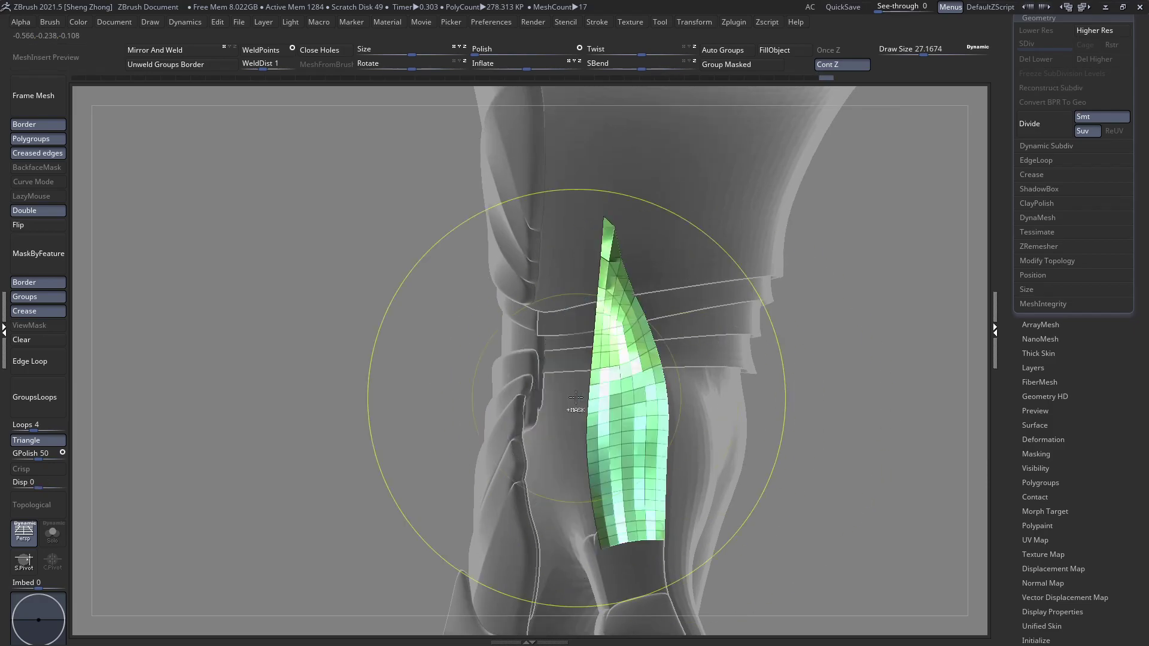
pyautogui.keyDown('ctrl'); pyautogui.keyDown('shift'); pyautogui.moveTo(347, 323); pyautogui.dragTo(302, 304); pyautogui.keyUp('shift'); pyautogui.keyUp('ctrl')
pyautogui.press('b')
pyautogui.press('m')
pyautogui.press('t')
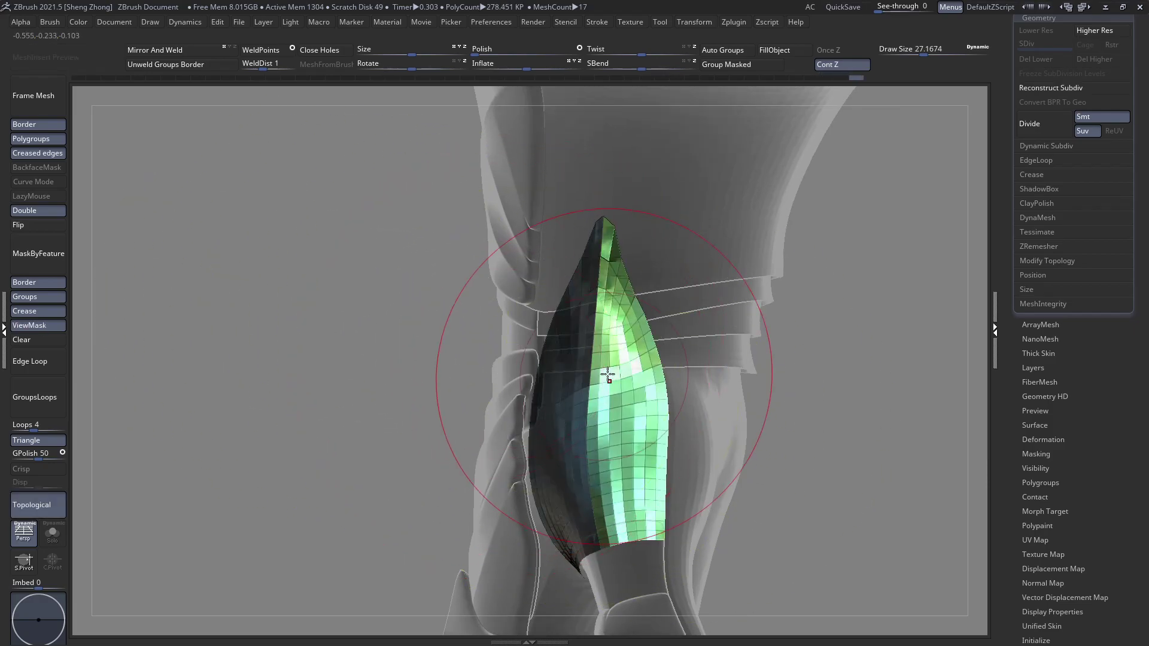
# Shape the unmasked outer half of the thumb plate around the wrist with a draw size of about 27.2
pyautogui.moveTo(607, 375); pyautogui.dragTo(638, 340, button='right')
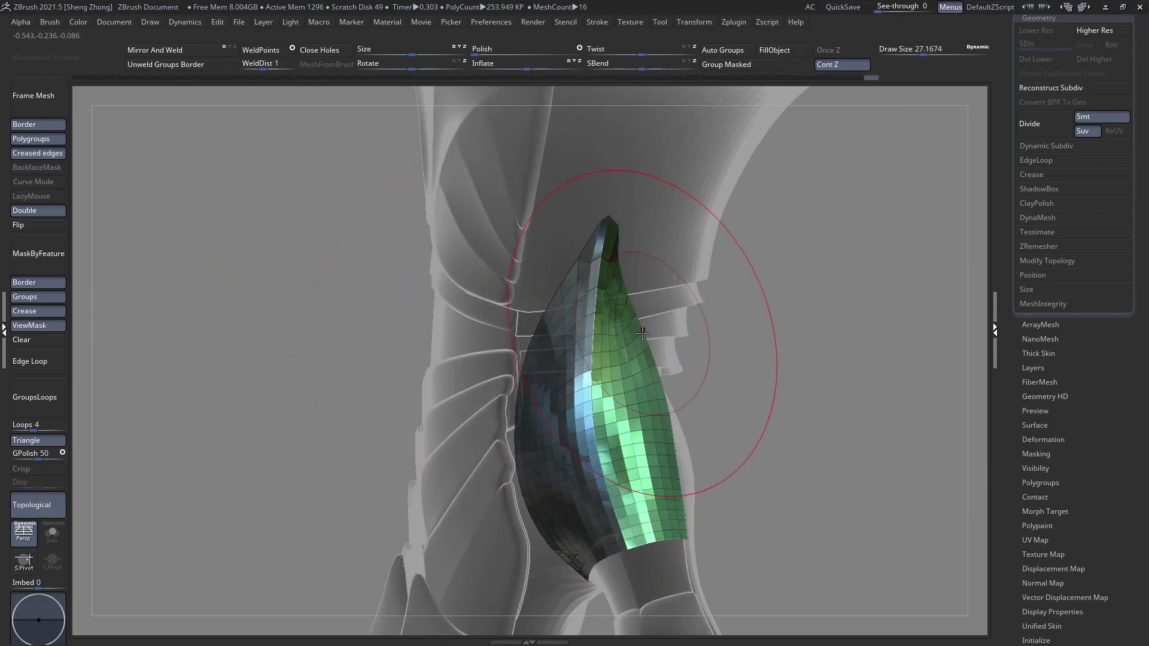
pyautogui.moveTo(572, 364); pyautogui.dragTo(586, 345, button='right')
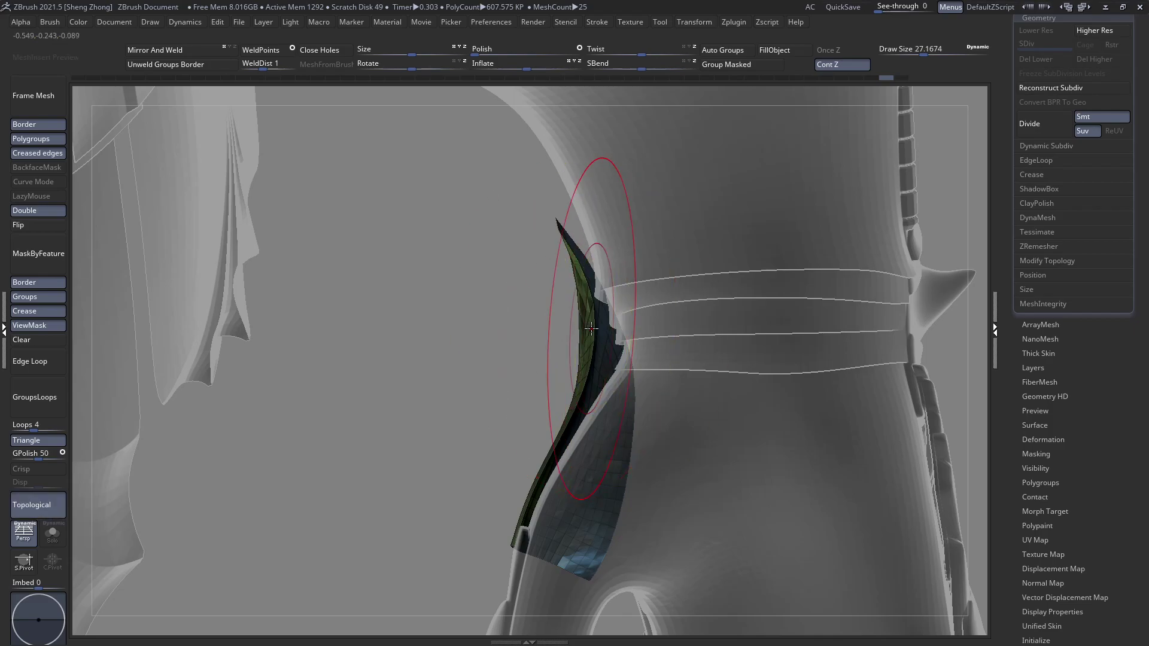
pyautogui.moveTo(591, 328); pyautogui.dragTo(444, 268, button='right')
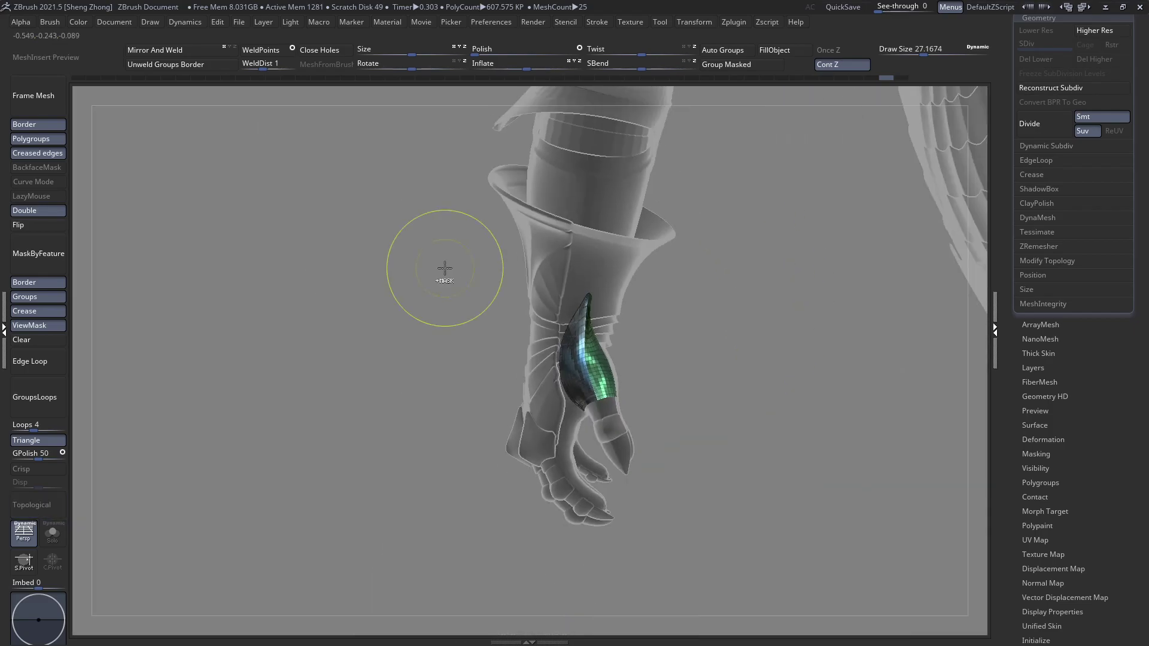
pyautogui.moveTo(626, 304); pyautogui.dragTo(526, 303, button='right')
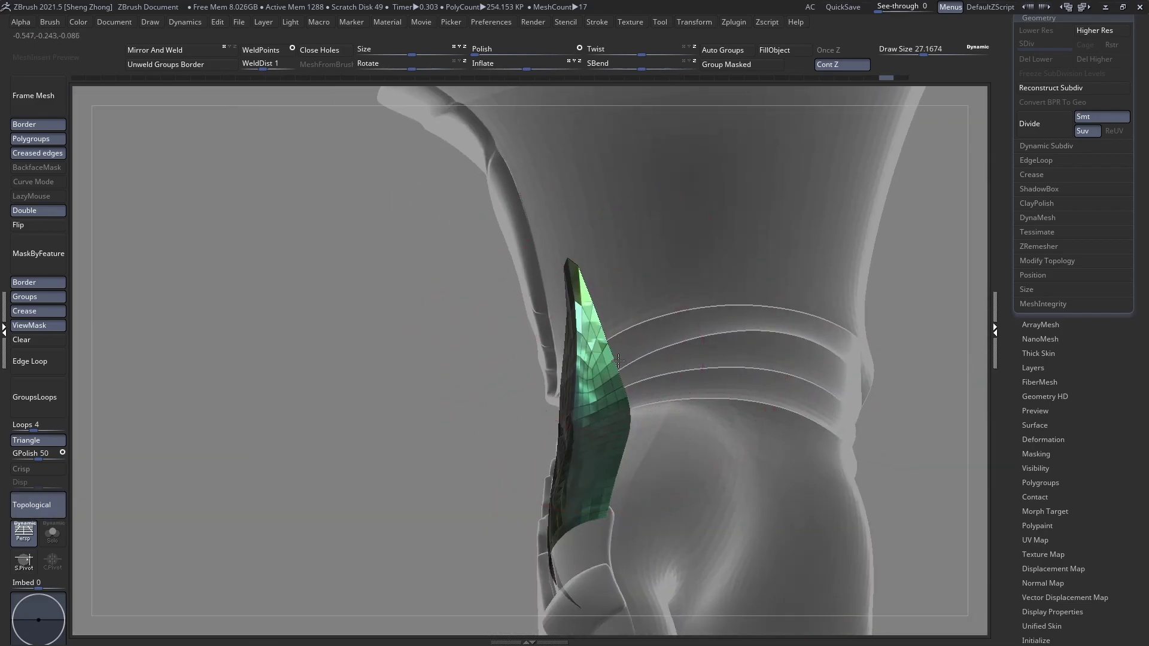
# Clear the mask from the thumb plate and check the reshaped gauntlet against the whole armour
pyautogui.keyDown('ctrl'); pyautogui.moveTo(636, 359); pyautogui.dragTo(586, 330, button='right'); pyautogui.keyUp('ctrl')
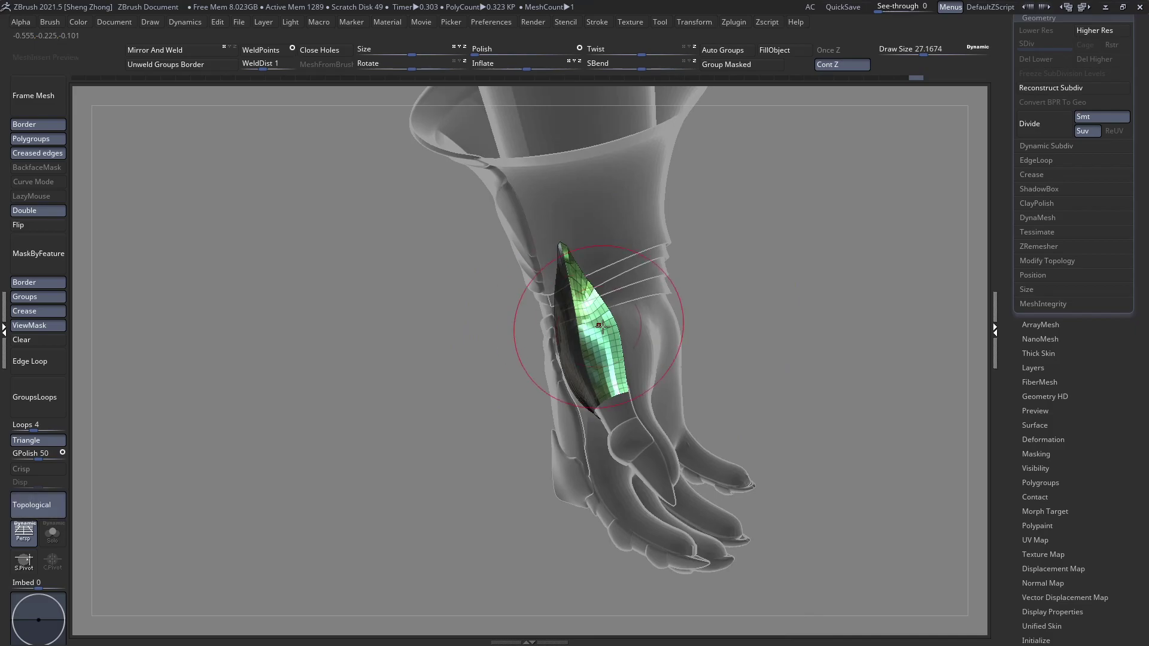
pyautogui.moveTo(568, 333); pyautogui.dragTo(610, 286, button='right')
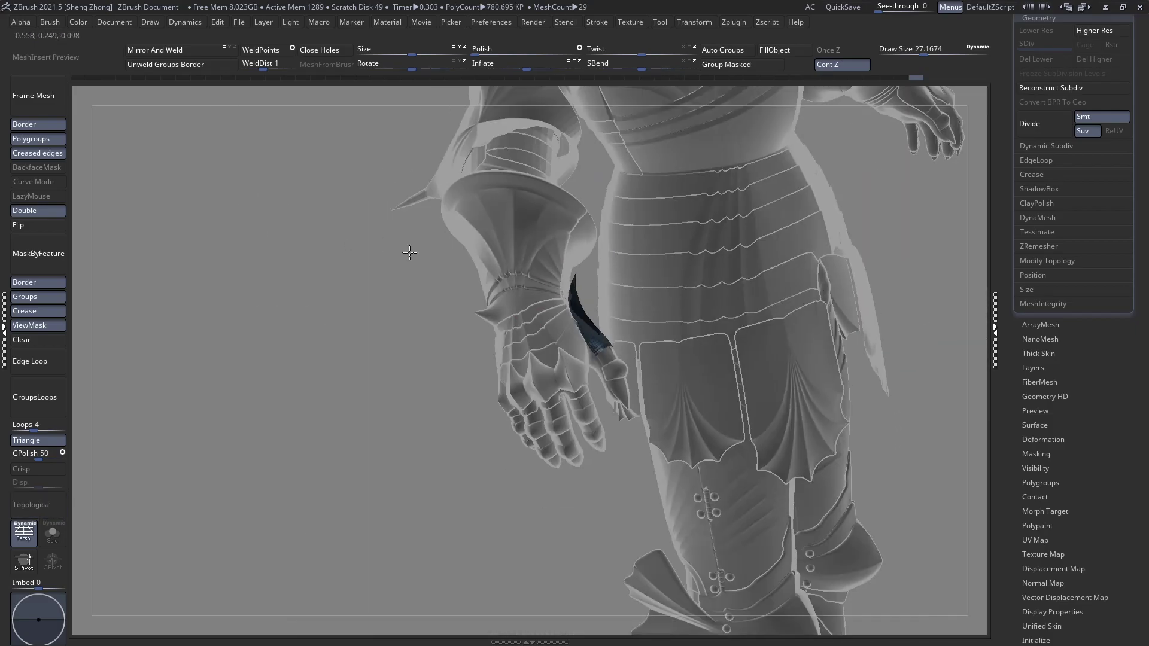
pyautogui.moveTo(410, 249); pyautogui.dragTo(585, 277, button='right')
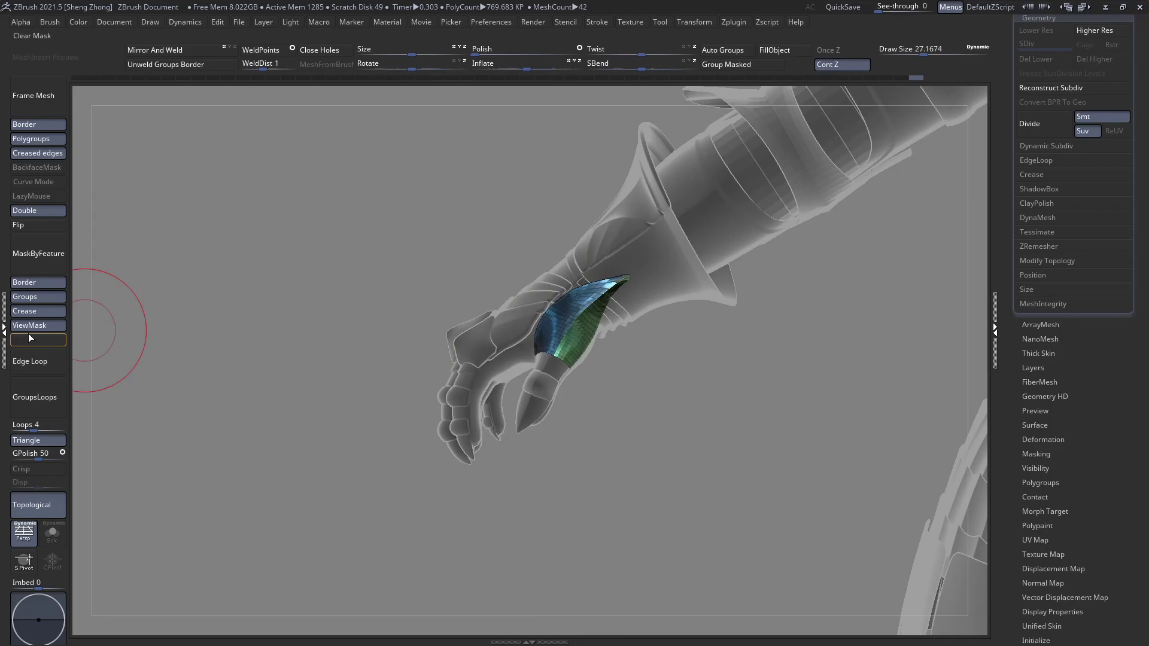
pyautogui.click(30, 338)
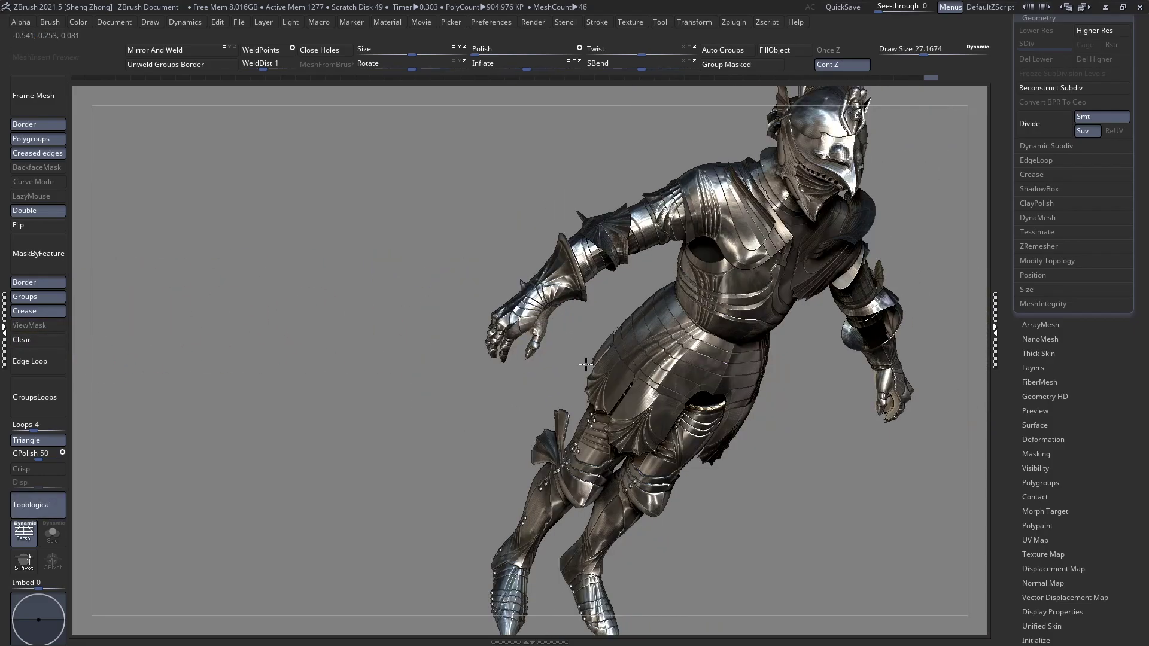
pyautogui.moveTo(586, 364); pyautogui.dragTo(549, 199)
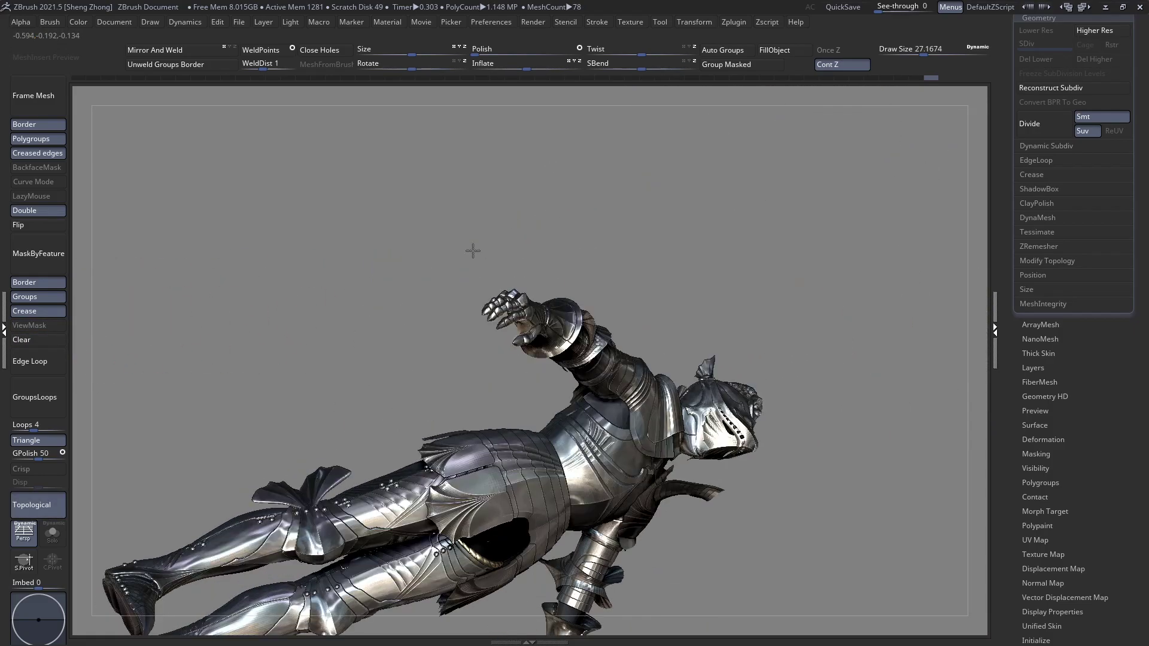
pyautogui.moveTo(472, 249); pyautogui.dragTo(407, 441)
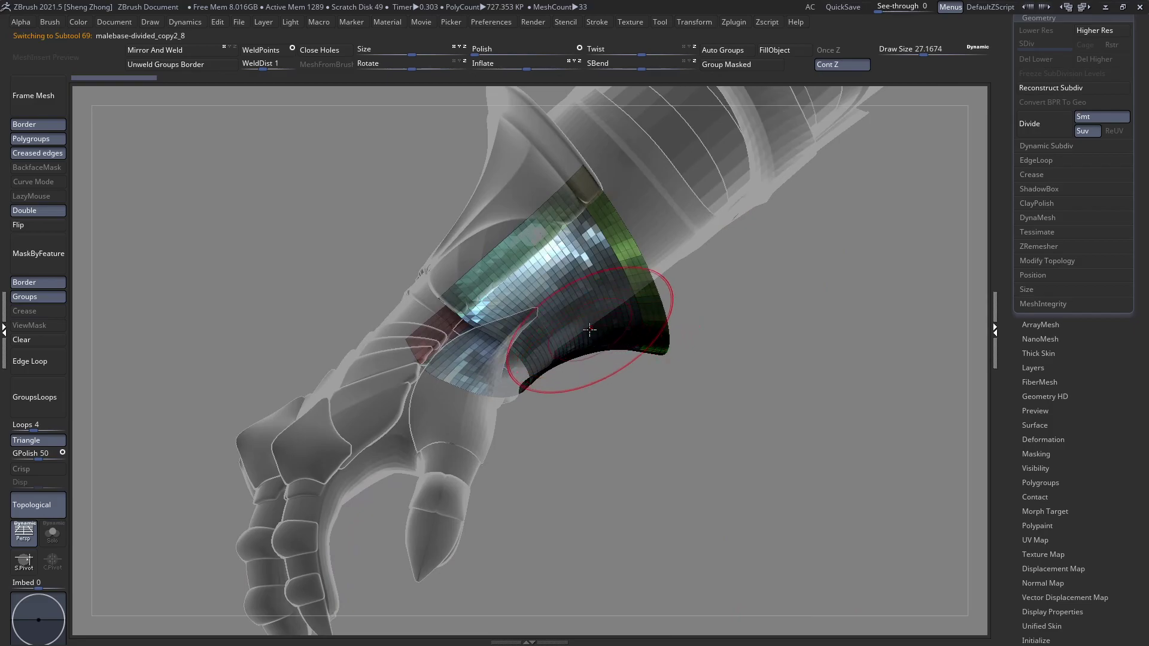
# Select the gauntlet's lower cuff plate and mask its outer surface by isolating polygroups, leaving the edge strip beneath the upper cuff unmasked
pyautogui.moveTo(569, 389); pyautogui.dragTo(484, 347)
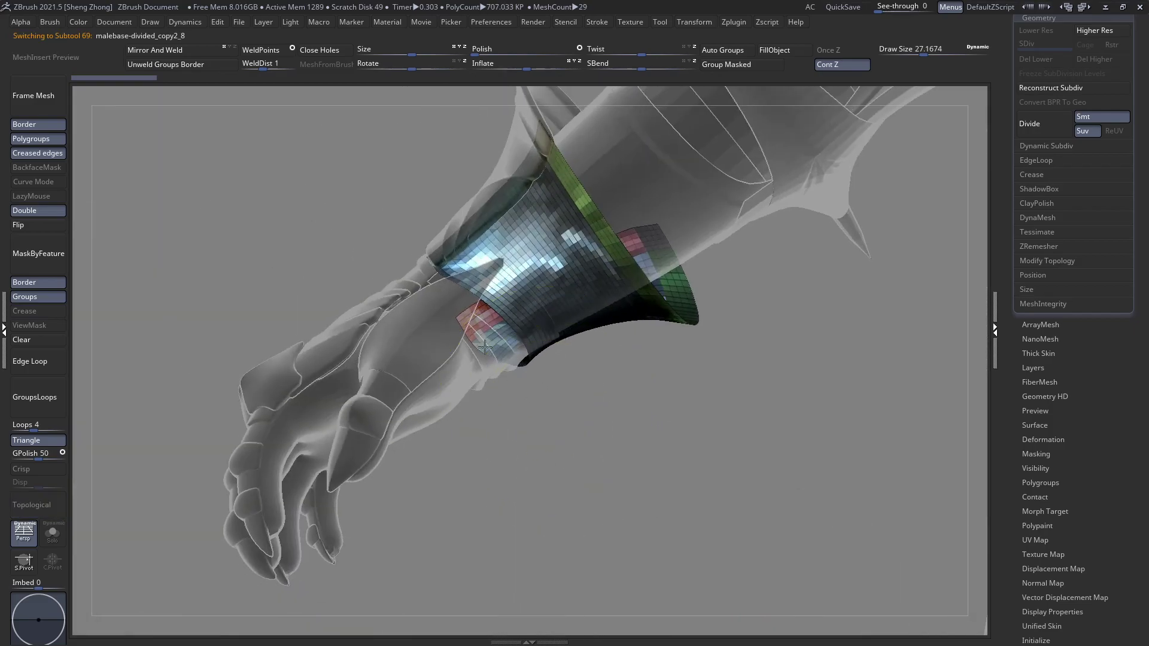
pyautogui.moveTo(485, 347)
pyautogui.keyDown('ctrl'); pyautogui.mouseDown(button='right')
pyautogui.moveTo(424, 281)
pyautogui.moveTo(452, 291)
pyautogui.moveTo(504, 269)
pyautogui.moveTo(417, 301)
pyautogui.moveTo(454, 335)
pyautogui.moveTo(574, 226)
pyautogui.moveTo(436, 333)
pyautogui.mouseUp(button='right'); pyautogui.keyUp('ctrl')
pyautogui.hotkey('shift', 'f')
pyautogui.moveTo(514, 305); pyautogui.dragTo(538, 359, button='right')
pyautogui.hotkey('shift', 'f')
pyautogui.keyDown('alt'); pyautogui.moveTo(569, 256); pyautogui.dragTo(562, 327, button='right'); pyautogui.keyUp('alt')
pyautogui.keyDown('ctrl'); pyautogui.keyDown('shift'); pyautogui.click(527, 323); pyautogui.keyUp('shift'); pyautogui.keyUp('ctrl')
pyautogui.keyDown('ctrl'); pyautogui.keyDown('shift'); pyautogui.click(526, 323); pyautogui.keyUp('shift'); pyautogui.keyUp('ctrl')
pyautogui.keyDown('ctrl'); pyautogui.moveTo(490, 413); pyautogui.dragTo(524, 303, button='right'); pyautogui.keyUp('ctrl')
pyautogui.keyDown('ctrl'); pyautogui.keyDown('shift'); pyautogui.click(359, 354); pyautogui.keyUp('shift'); pyautogui.keyUp('ctrl')
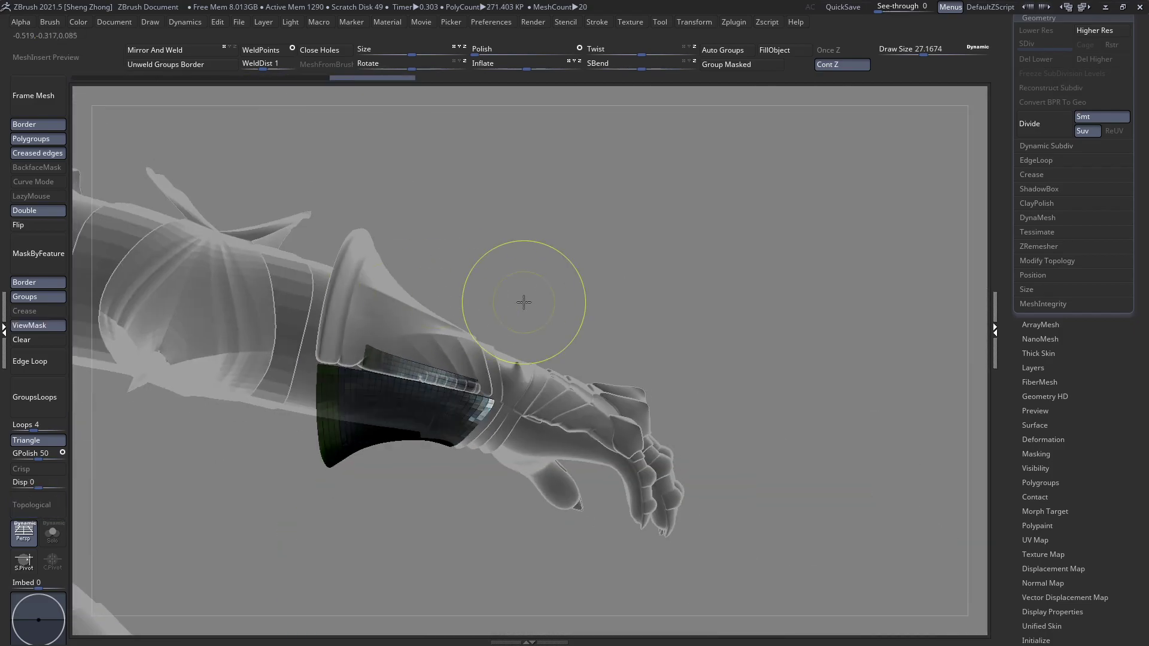
# Examine the masked cuff plate along the arm and open the subtool list with its merge options
pyautogui.moveTo(438, 372); pyautogui.dragTo(428, 402, button='right')
pyautogui.moveTo(428, 401); pyautogui.dragTo(954, 201)
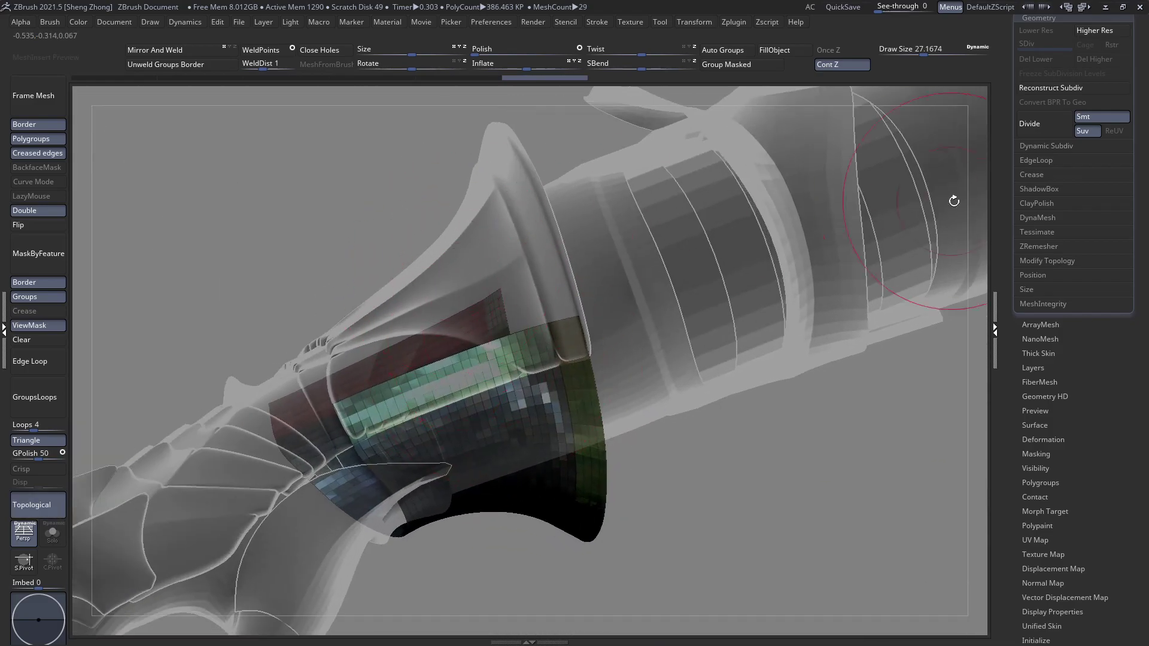
pyautogui.scroll(5, 1086, 372)
pyautogui.click(1035, 222)
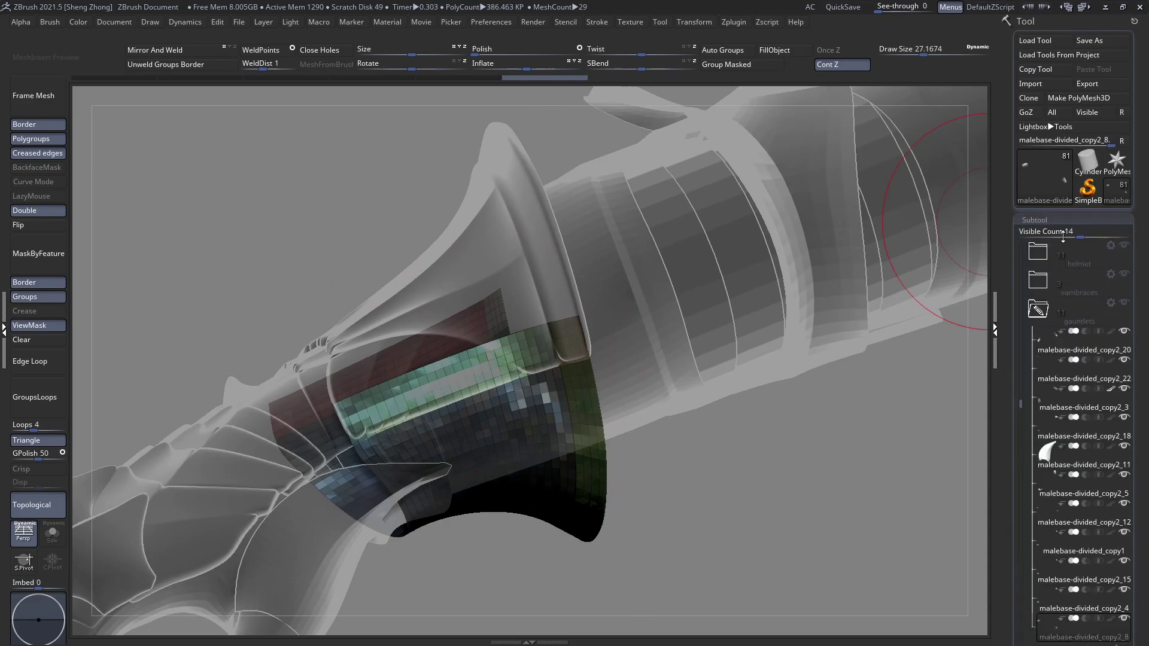
pyautogui.moveTo(1090, 643); pyautogui.dragTo(1090, 226)
pyautogui.keyDown('ctrl'); pyautogui.moveTo(427, 287); pyautogui.dragTo(427, 217, button='right'); pyautogui.keyUp('ctrl')
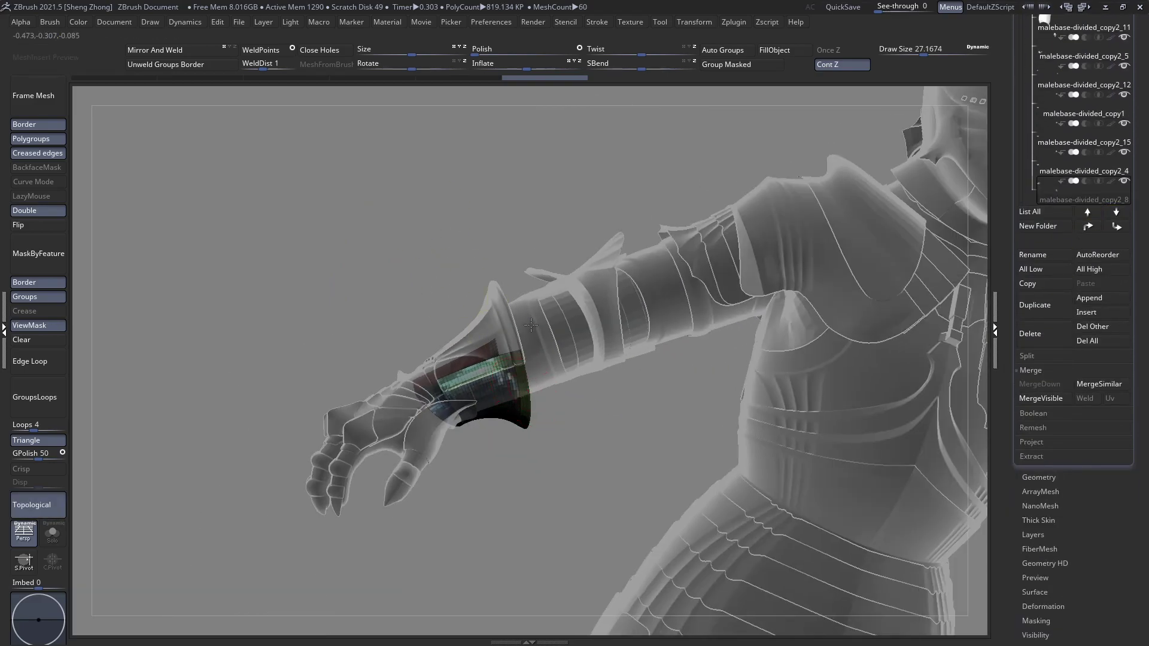
pyautogui.keyDown('ctrl'); pyautogui.moveTo(643, 287); pyautogui.dragTo(643, 408, button='right'); pyautogui.keyUp('ctrl')
pyautogui.keyDown('shift'); pyautogui.moveTo(556, 353); pyautogui.dragTo(533, 328); pyautogui.keyUp('shift')
pyautogui.moveTo(558, 344)
pyautogui.keyDown('alt'); pyautogui.mouseDown(button='right')
pyautogui.moveTo(607, 402)
pyautogui.moveTo(552, 384)
pyautogui.moveTo(570, 258)
pyautogui.moveTo(523, 376)
pyautogui.moveTo(542, 377)
pyautogui.mouseUp(button='right'); pyautogui.keyUp('alt')
pyautogui.moveTo(1081, 530); pyautogui.dragTo(1104, 509)
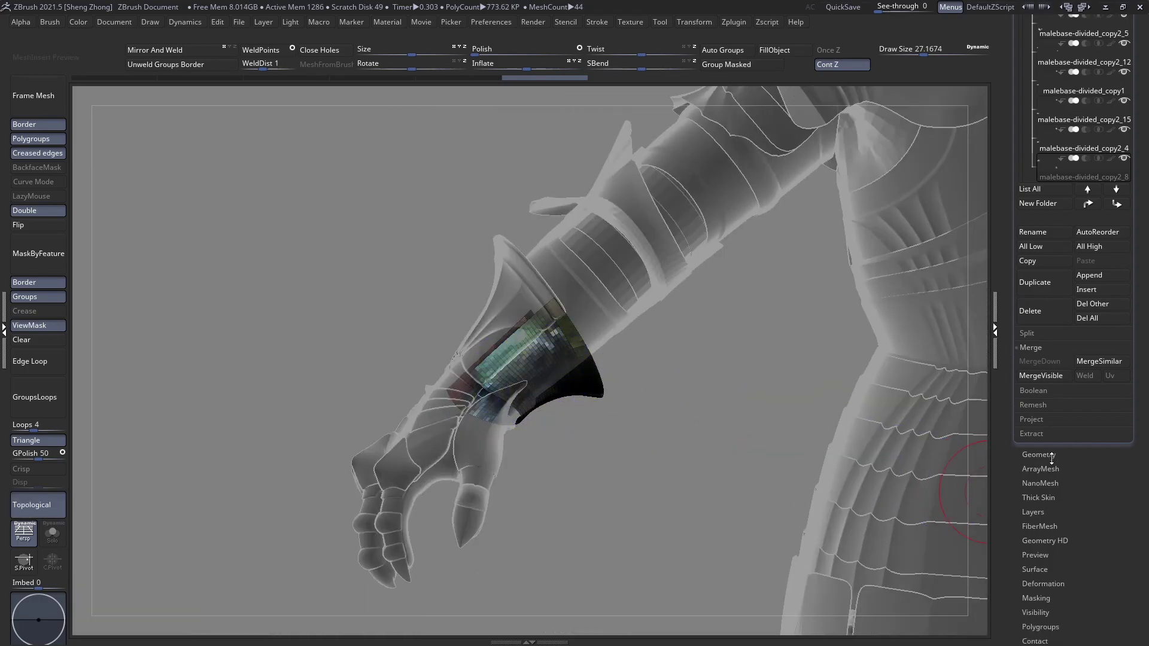
# Undo the last change to the lower cuff plate and clear its mask
pyautogui.keyDown('ctrl'); pyautogui.moveTo(544, 383); pyautogui.dragTo(541, 422, button='right'); pyautogui.keyUp('ctrl')
pyautogui.moveTo(526, 359)
pyautogui.mouseDown(button='right')
pyautogui.moveTo(636, 330)
pyautogui.moveTo(558, 251)
pyautogui.moveTo(455, 344)
pyautogui.moveTo(402, 341)
pyautogui.moveTo(627, 363)
pyautogui.mouseUp(button='right')
pyautogui.keyDown('shift'); pyautogui.moveTo(584, 362); pyautogui.dragTo(573, 358); pyautogui.keyUp('shift')
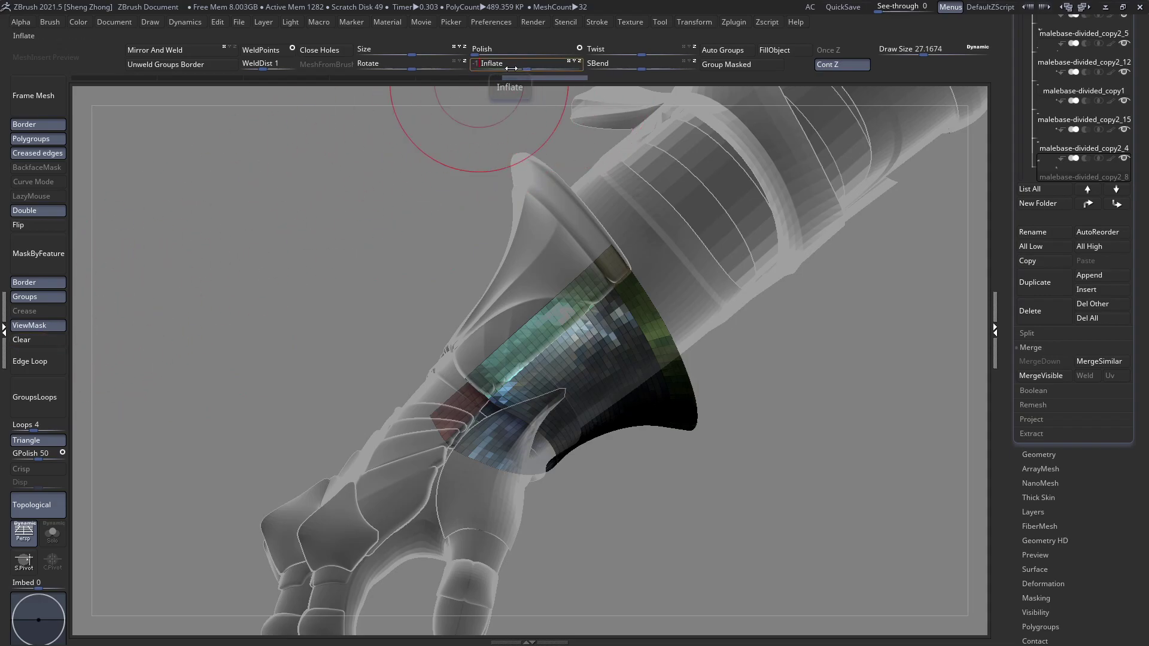
pyautogui.hotkey('ctrl', 'z')
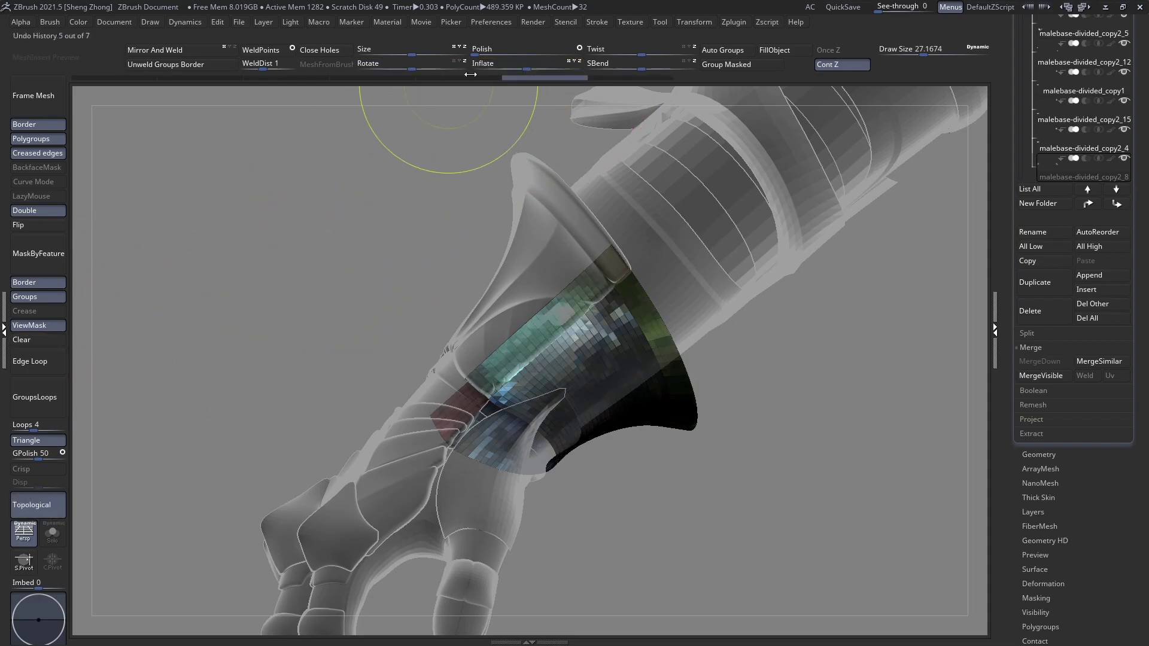
pyautogui.click(27, 330)
pyautogui.click(30, 336)
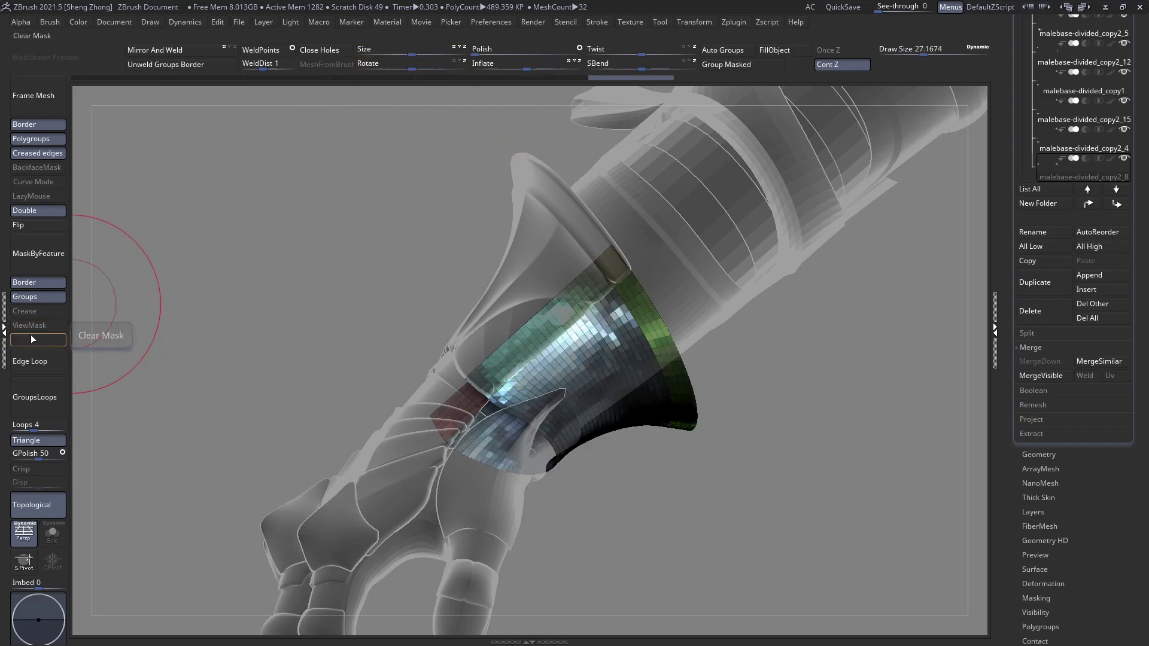
# Inflate the cuff plate's isolated inner rim and edge strip with its outer surface masked, and clear the mask
pyautogui.moveTo(455, 264); pyautogui.dragTo(490, 282, button='right')
pyautogui.hotkey('ctrl', 'w')
pyautogui.hotkey('ctrl', 'z')
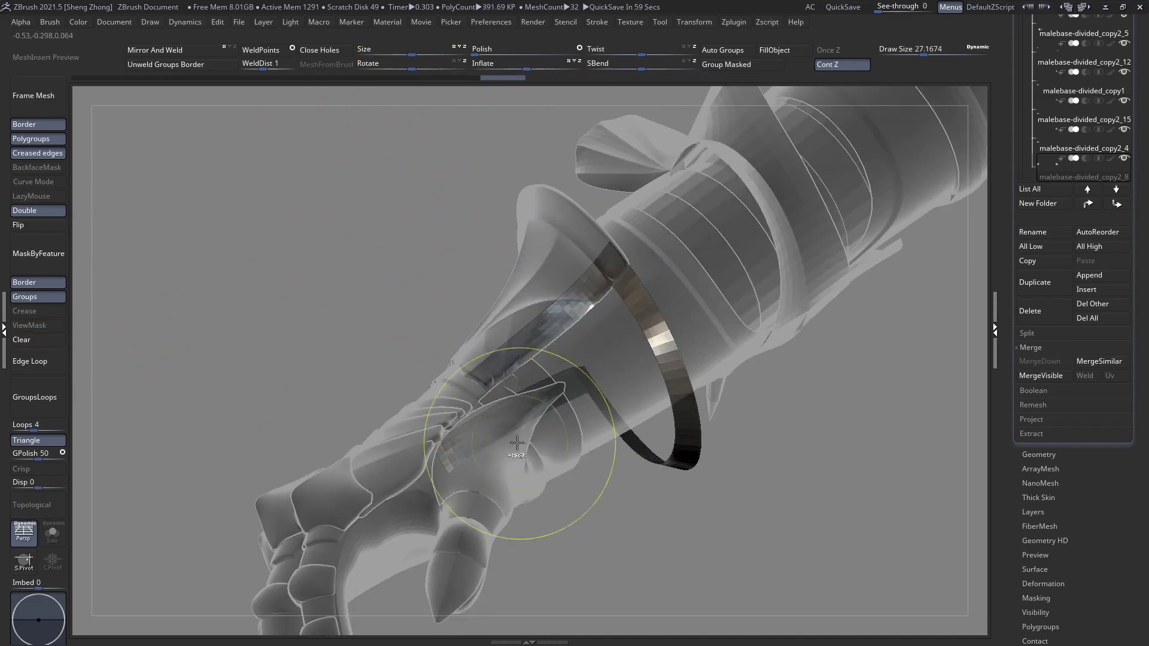
pyautogui.keyDown('ctrl'); pyautogui.keyDown('shift'); pyautogui.moveTo(289, 277); pyautogui.dragTo(310, 307); pyautogui.keyUp('shift'); pyautogui.keyUp('ctrl')
pyautogui.keyDown('ctrl'); pyautogui.click(310, 307); pyautogui.keyUp('ctrl')
pyautogui.keyDown('ctrl'); pyautogui.keyDown('shift'); pyautogui.click(314, 305); pyautogui.keyUp('shift'); pyautogui.keyUp('ctrl')
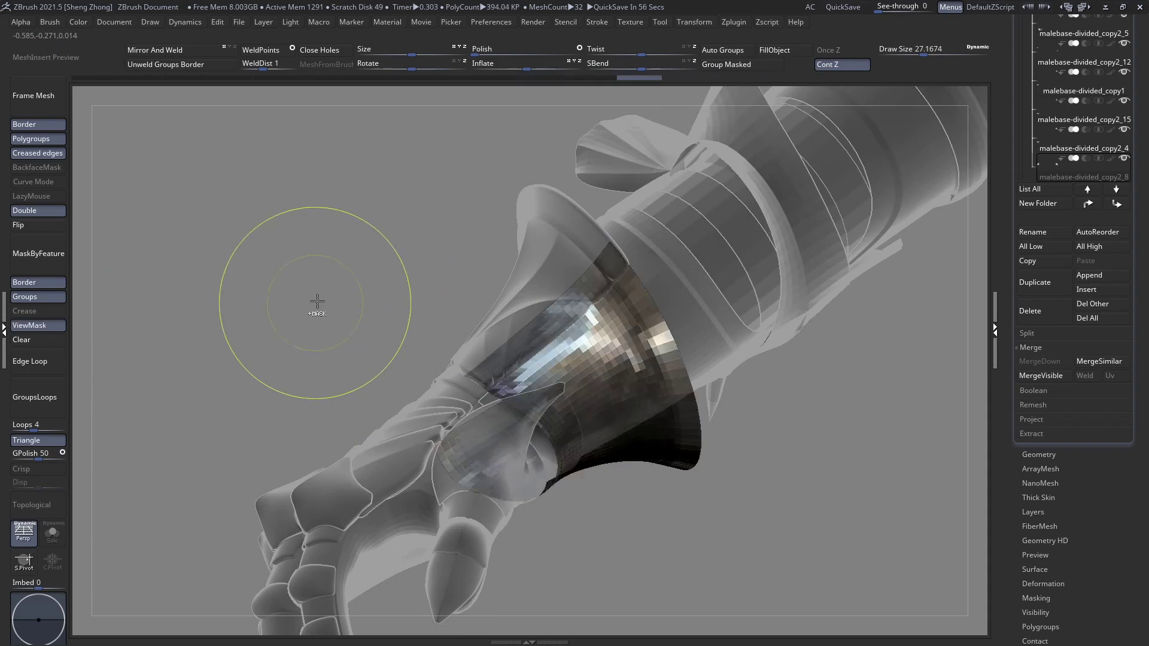
pyautogui.click(477, 63)
pyautogui.click(53, 343)
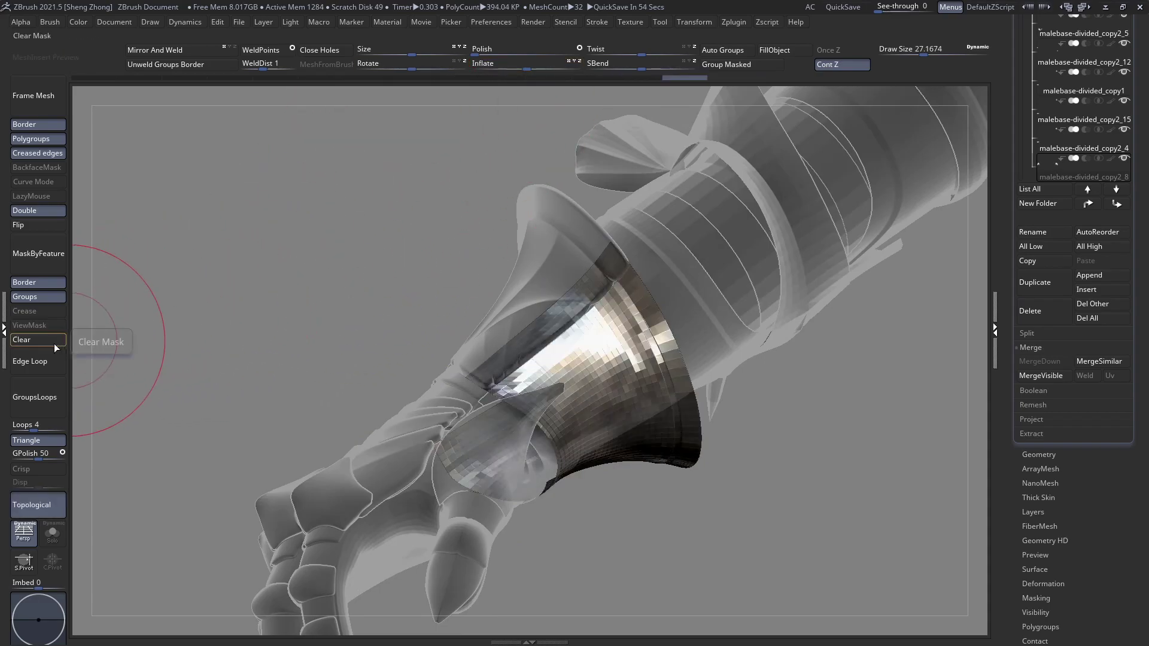
# Isolate the edge strip beneath the upper cuff, and bring back the whole plate with its polygroups displayed
pyautogui.keyDown('ctrl'); pyautogui.keyDown('shift'); pyautogui.click(563, 298); pyautogui.keyUp('shift'); pyautogui.keyUp('ctrl')
pyautogui.keyDown('ctrl'); pyautogui.keyDown('shift'); pyautogui.click(563, 297); pyautogui.keyUp('shift'); pyautogui.keyUp('ctrl')
pyautogui.hotkey('ctrl', 'shift', 'z')
pyautogui.hotkey('ctrl', 'shift', 'z')
pyautogui.hotkey('ctrl', 'shift', 'z')
pyautogui.hotkey('ctrl', 'shift', 'z')
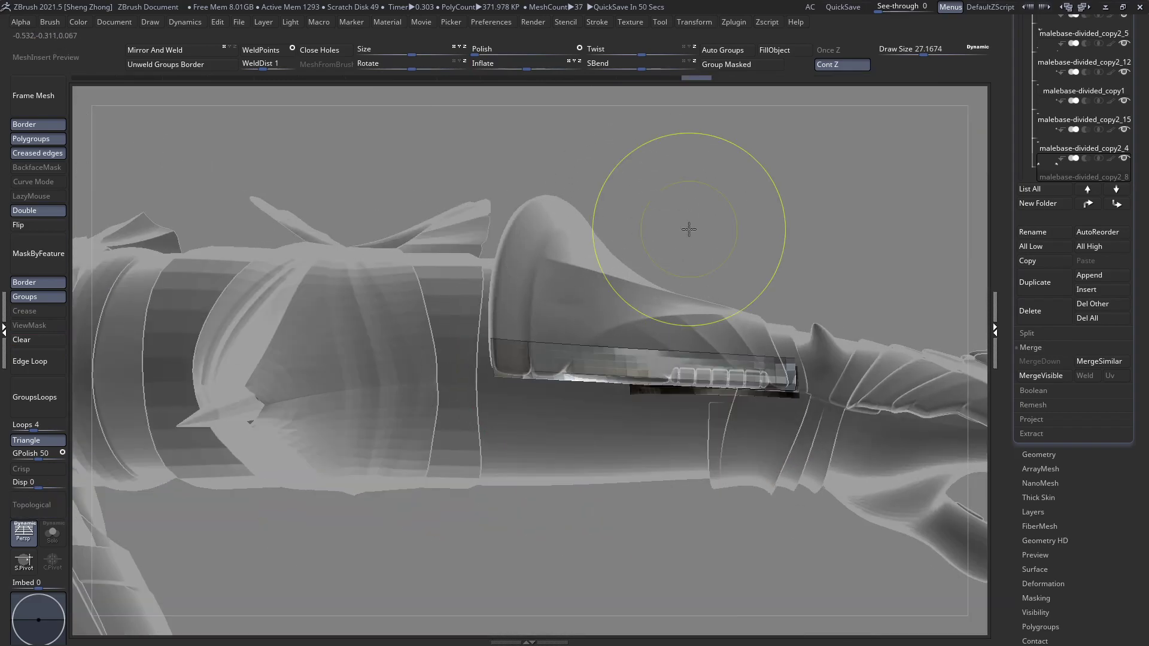
pyautogui.hotkey('ctrl', 'z')
pyautogui.hotkey('ctrl', 'z')
pyautogui.hotkey('ctrl', 'shift', 'z')
pyautogui.hotkey('ctrl', 'shift', 'z')
pyautogui.hotkey('ctrl', 'shift', 'z')
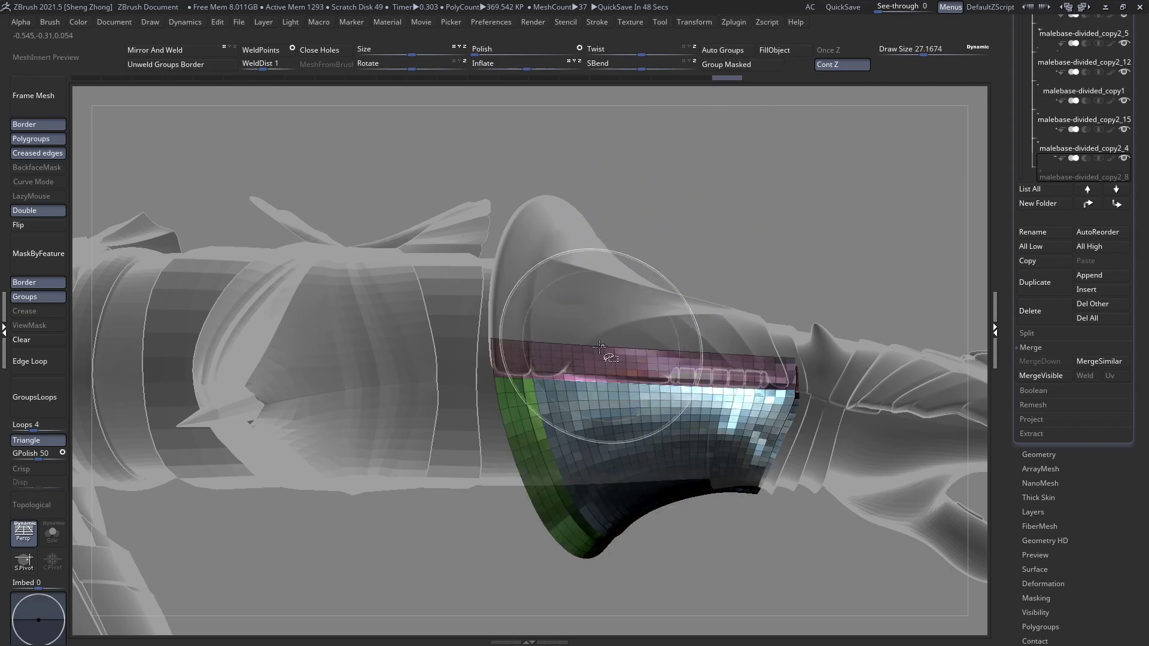
# Mask the cuff plate's blue and green polygroups, inflate the unmasked pink edge strip, and clear the mask
pyautogui.hotkey('ctrl', 'shift', 'z')
pyautogui.hotkey('ctrl', 'shift', 'z')
pyautogui.hotkey('ctrl', 'shift', 'z')
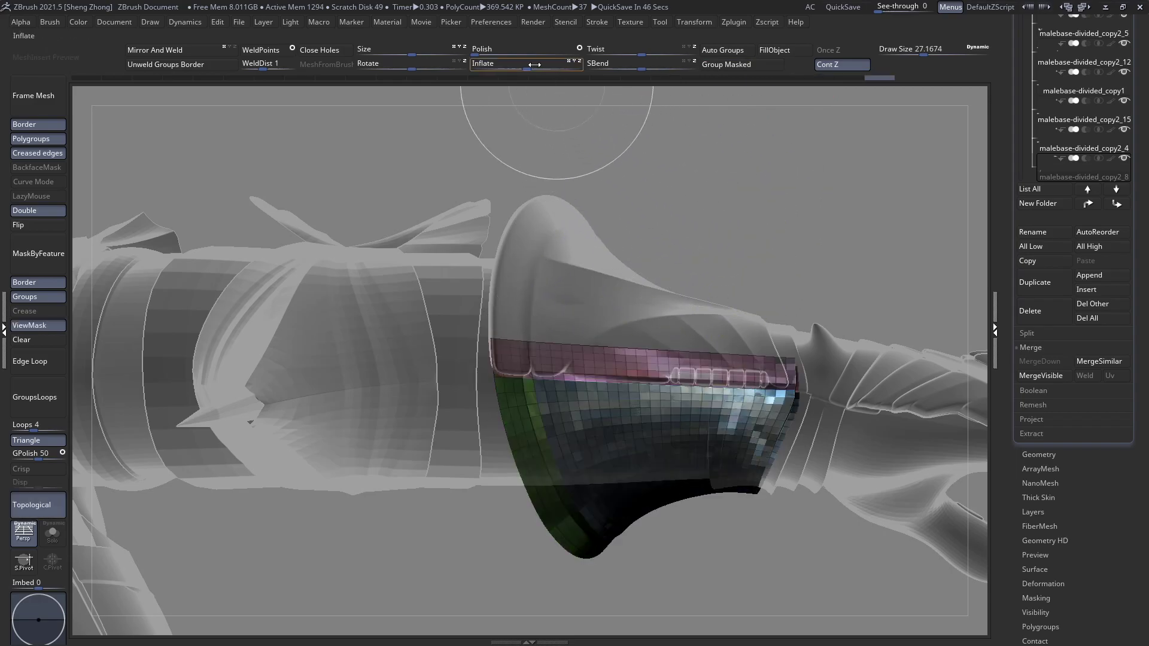
pyautogui.hotkey('ctrl', 'shift', 'z')
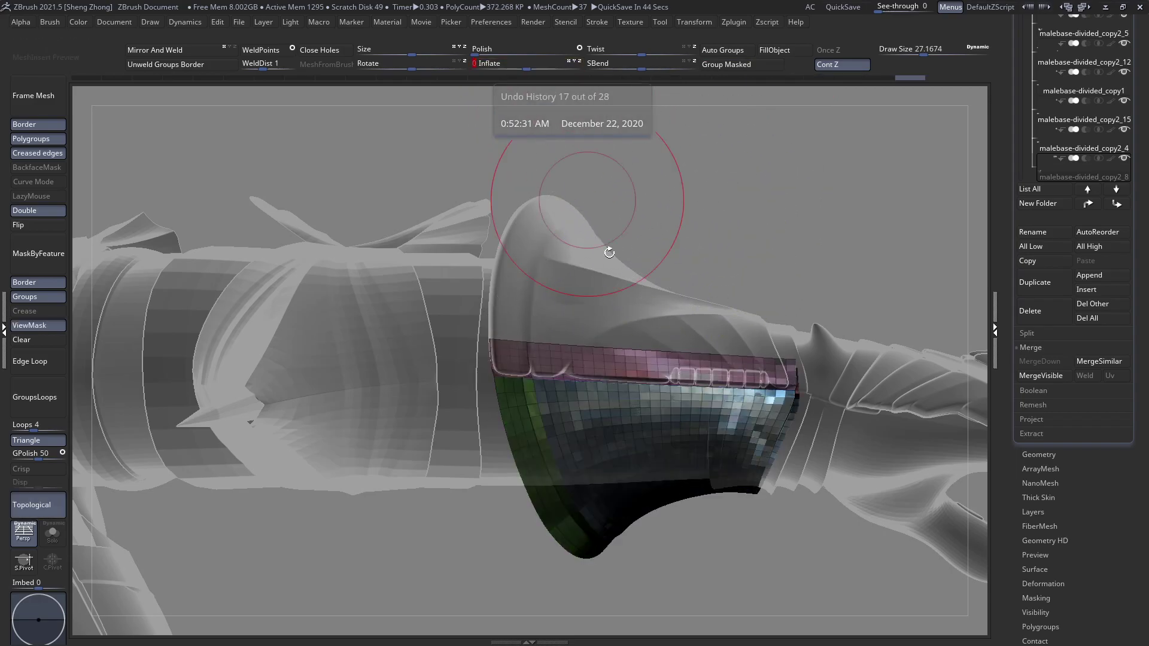
pyautogui.click(55, 345)
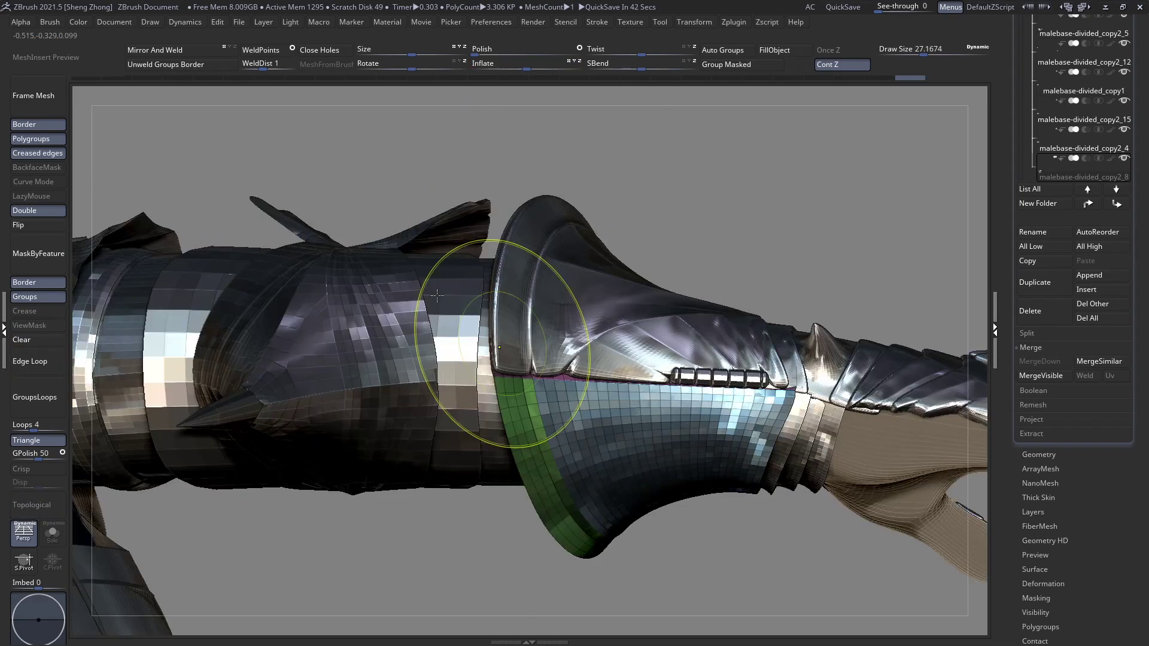
# Select the thumb plate with its polyframe shown and the other parts transparent, and set the draw size to about 11.7
pyautogui.moveTo(500, 343)
pyautogui.keyDown('ctrl'); pyautogui.mouseDown(button='right')
pyautogui.moveTo(503, 408)
pyautogui.moveTo(673, 388)
pyautogui.moveTo(692, 401)
pyautogui.mouseUp(button='right'); pyautogui.keyUp('ctrl')
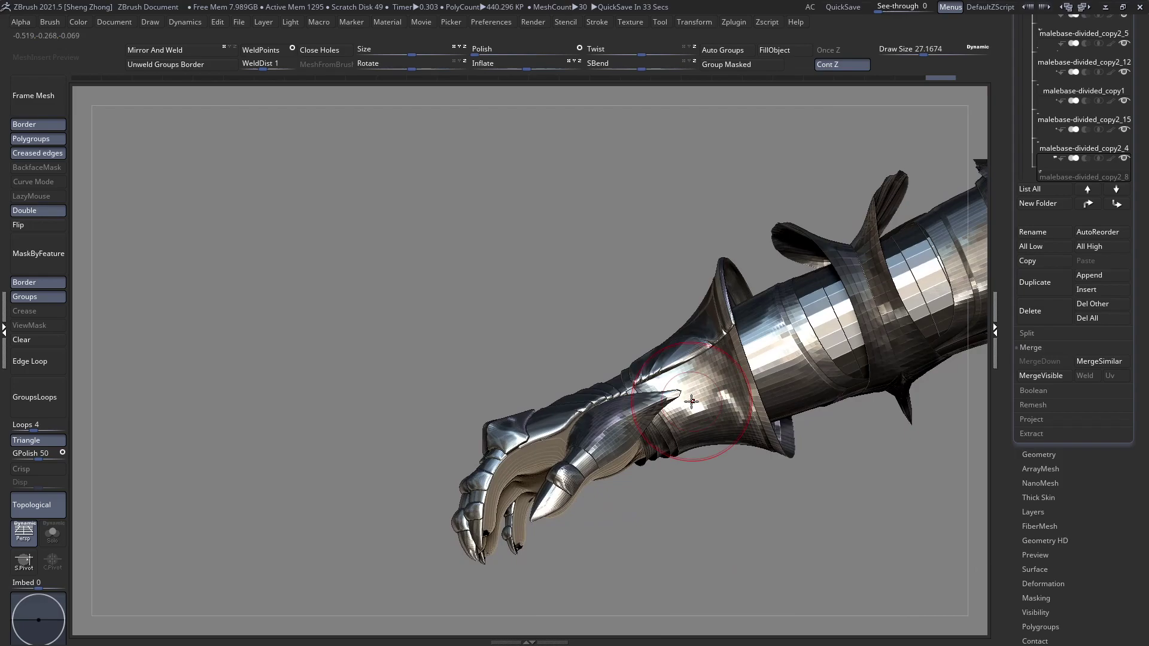
pyautogui.moveTo(648, 399)
pyautogui.mouseDown(button='right')
pyautogui.moveTo(668, 412)
pyautogui.moveTo(634, 421)
pyautogui.moveTo(616, 458)
pyautogui.moveTo(582, 374)
pyautogui.moveTo(567, 389)
pyautogui.moveTo(608, 420)
pyautogui.mouseUp(button='right')
pyautogui.keyDown('alt'); pyautogui.click(636, 410); pyautogui.keyUp('alt')
pyautogui.hotkey('shift', 't')
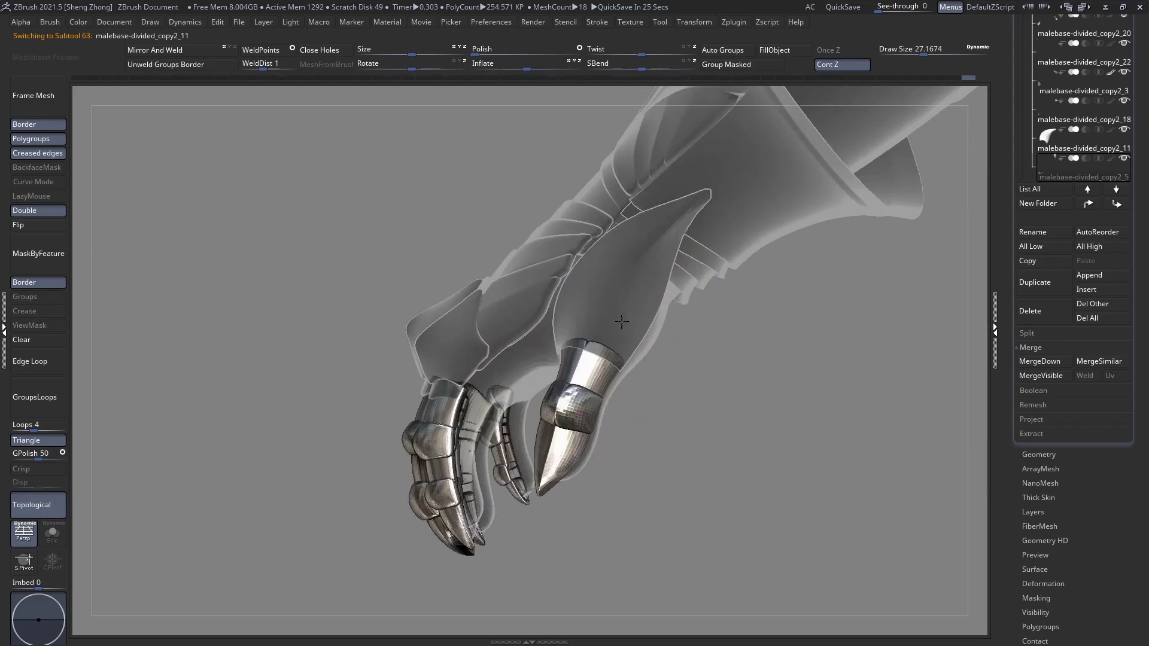
pyautogui.moveTo(622, 321); pyautogui.dragTo(597, 406, button='right')
pyautogui.hotkey('shift', 'f')
pyautogui.keyDown('ctrl'); pyautogui.moveTo(598, 357); pyautogui.dragTo(573, 339, button='right'); pyautogui.keyUp('ctrl')
pyautogui.press('space')
pyautogui.moveTo(575, 337); pyautogui.dragTo(551, 338)
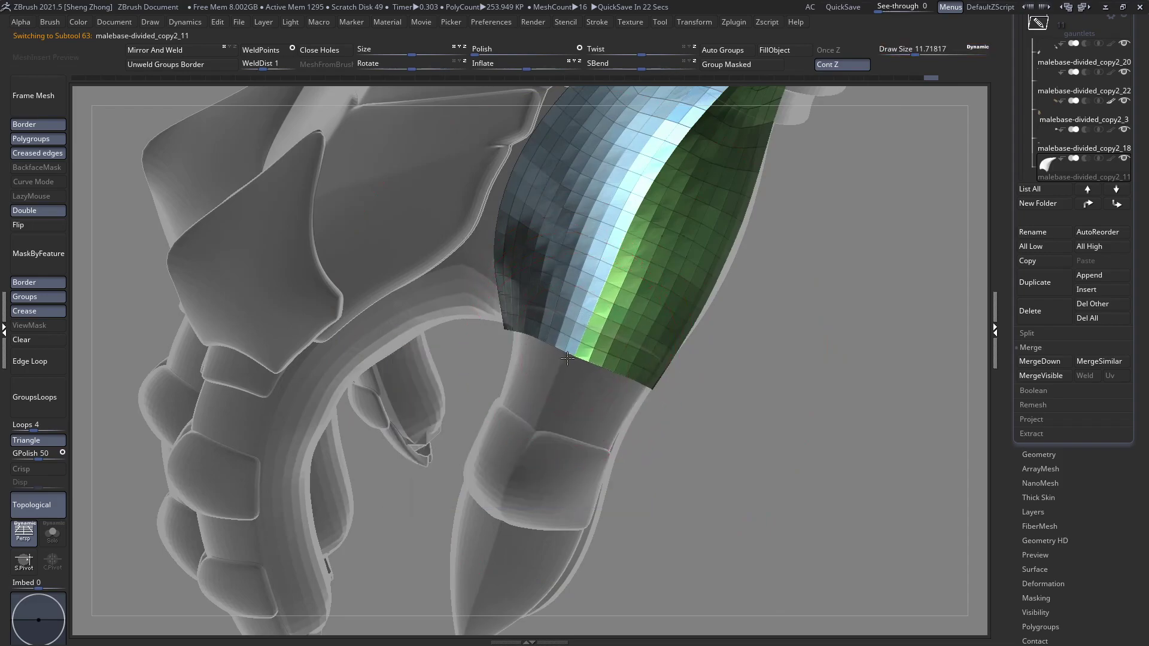
# Reshape the thumb plate's lower edge above the thumb joint using the Move brush at a draw size of about 24.3
pyautogui.moveTo(555, 349)
pyautogui.mouseDown(button='right')
pyautogui.moveTo(584, 329)
pyautogui.moveTo(587, 298)
pyautogui.mouseUp(button='right')
pyautogui.press('space')
pyautogui.moveTo(585, 297); pyautogui.dragTo(600, 297)
pyautogui.moveTo(600, 297); pyautogui.dragTo(583, 320, button='right')
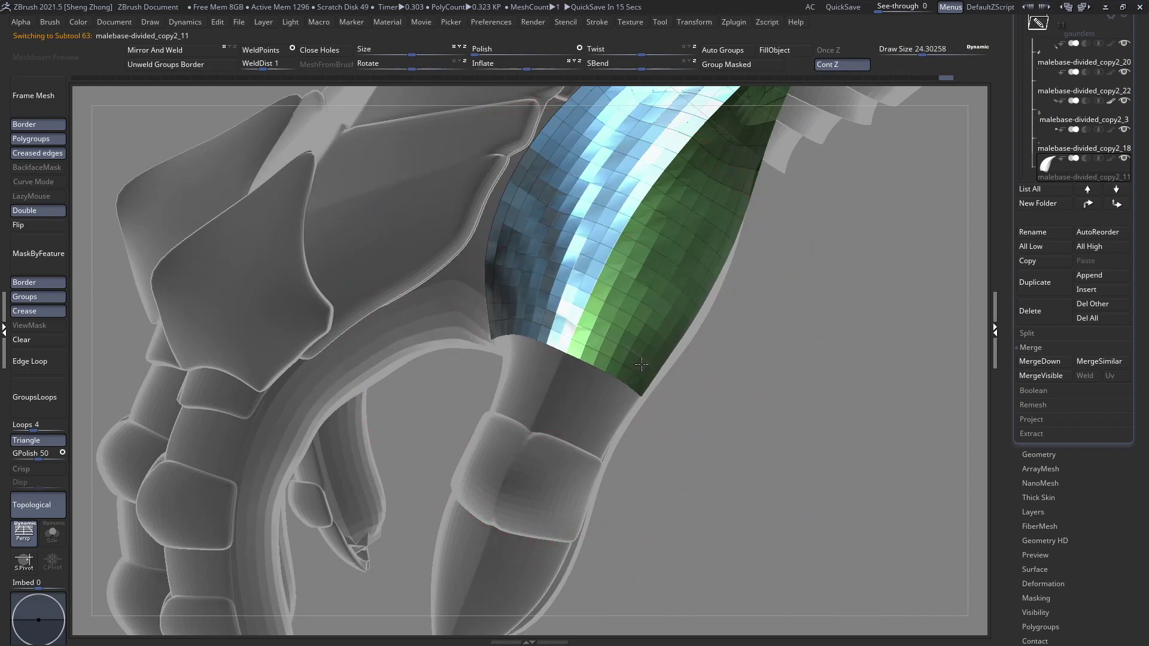
pyautogui.moveTo(551, 312)
pyautogui.mouseDown(button='right')
pyautogui.moveTo(615, 321)
pyautogui.moveTo(648, 388)
pyautogui.moveTo(676, 343)
pyautogui.mouseUp(button='right')
# Refine the lower outer corner of the thumb plate using a draw size of about 17.1
pyautogui.press('space')
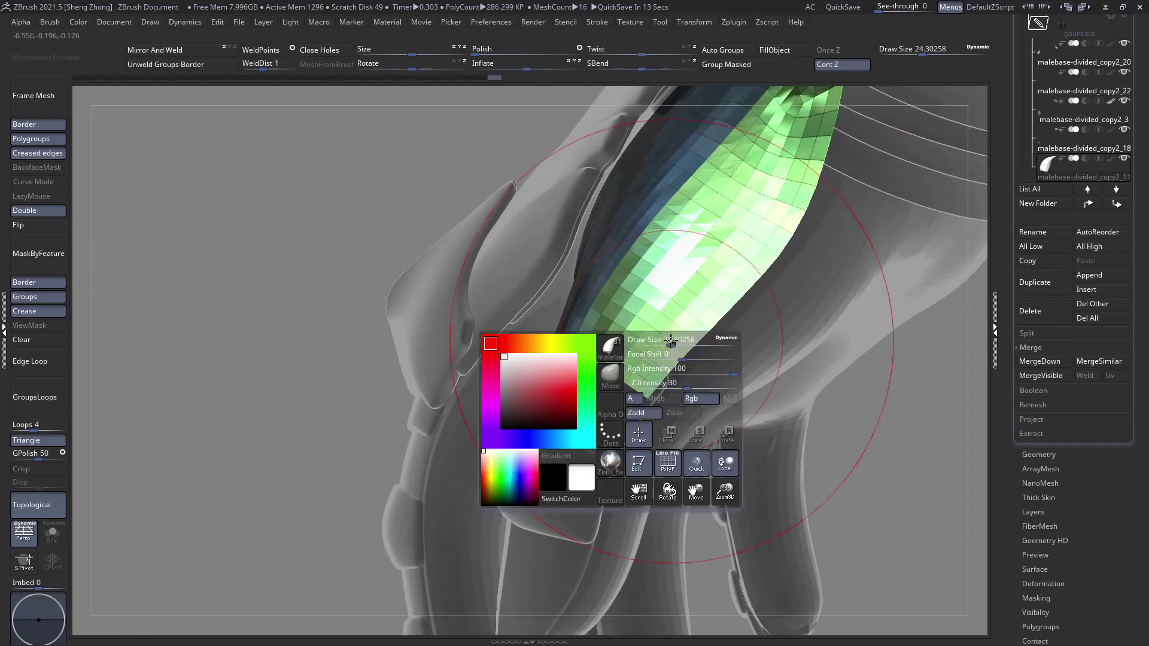
pyautogui.moveTo(675, 343); pyautogui.dragTo(667, 344)
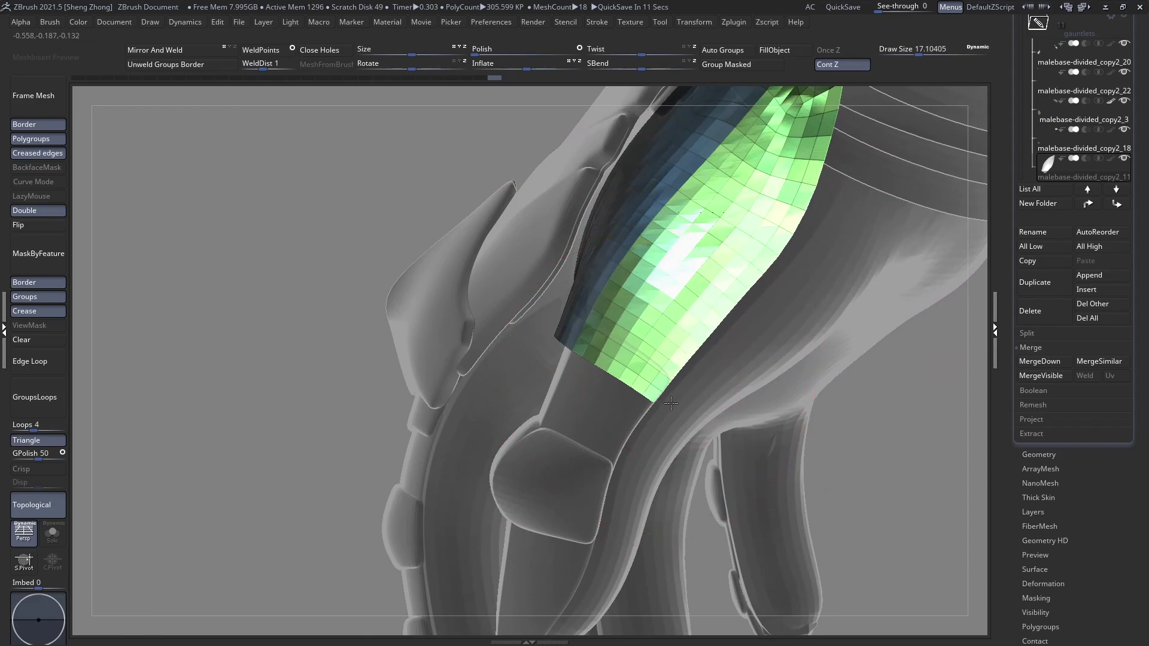
pyautogui.moveTo(622, 354); pyautogui.dragTo(633, 347, button='right')
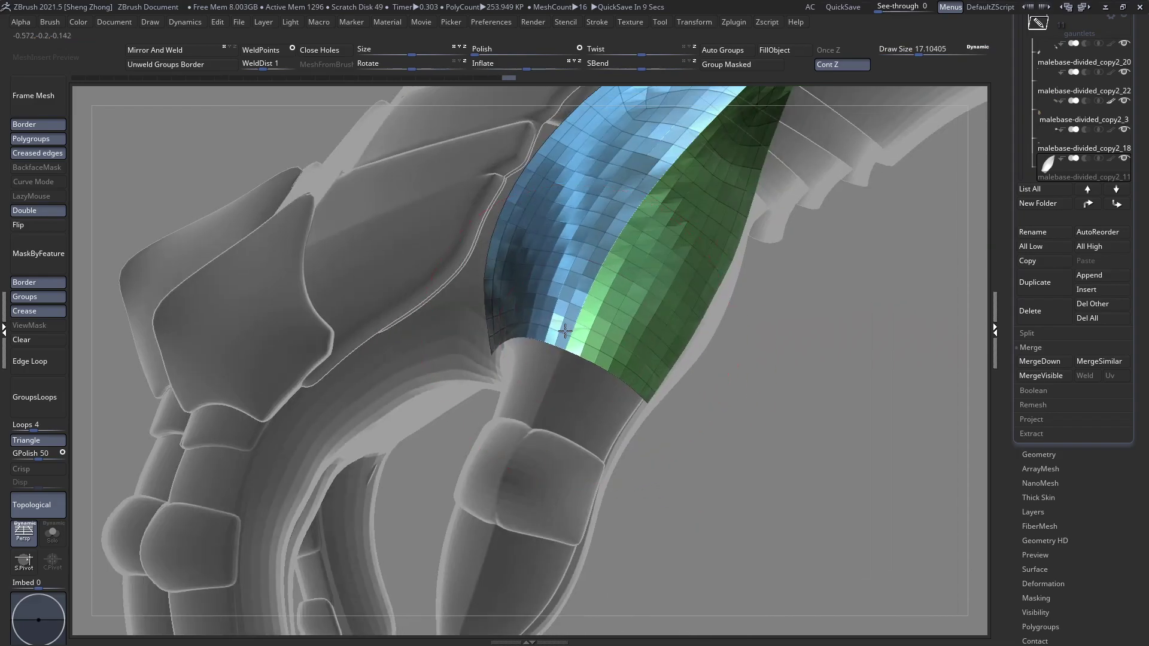
pyautogui.keyDown('ctrl'); pyautogui.moveTo(645, 393); pyautogui.dragTo(459, 281, button='right'); pyautogui.keyUp('ctrl')
pyautogui.keyDown('alt'); pyautogui.moveTo(606, 337); pyautogui.dragTo(658, 392, button='right'); pyautogui.keyUp('alt')
pyautogui.moveTo(612, 334); pyautogui.dragTo(602, 306, button='right')
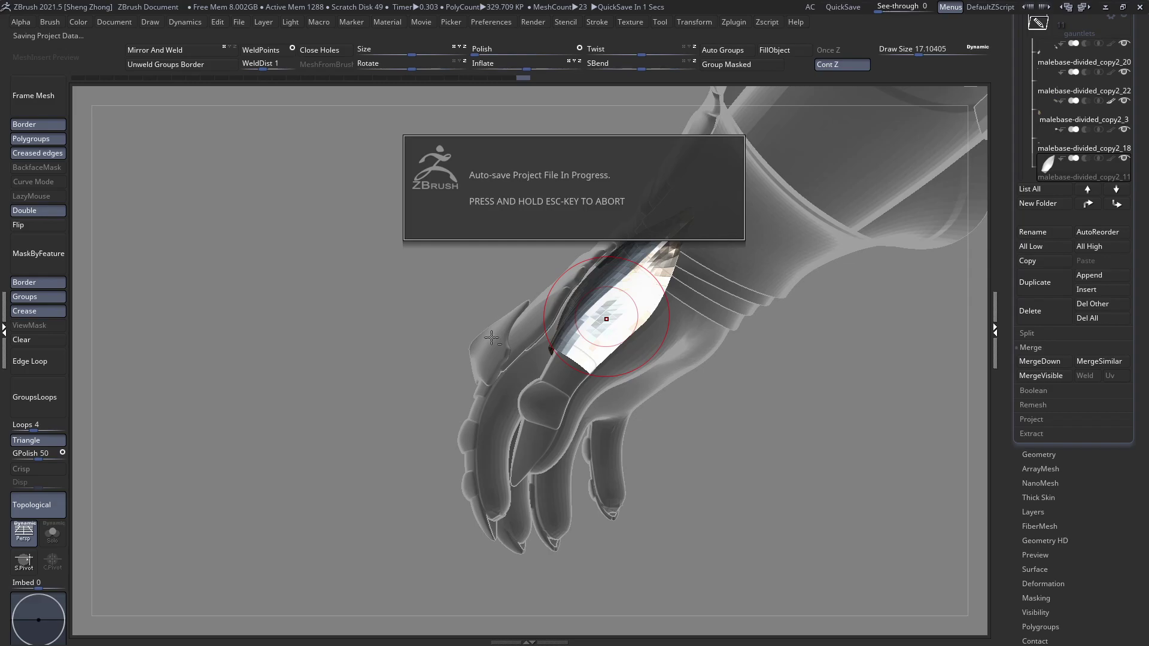
# Mirror and weld the thumb plate to the opposite hand, and check both gauntlets on the full armour
pyautogui.keyDown('alt'); pyautogui.moveTo(491, 338); pyautogui.dragTo(439, 277, button='right'); pyautogui.keyUp('alt')
pyautogui.moveTo(597, 335); pyautogui.dragTo(446, 221, button='right')
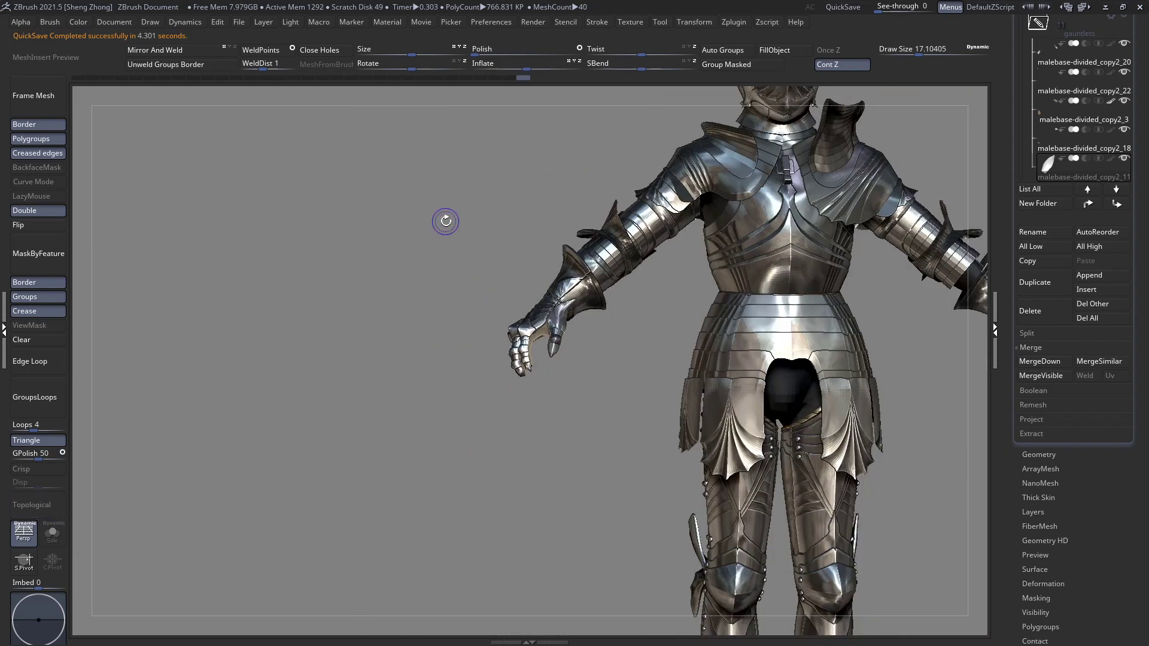
pyautogui.keyDown('ctrl'); pyautogui.moveTo(542, 300); pyautogui.dragTo(495, 245, button='right'); pyautogui.keyUp('ctrl')
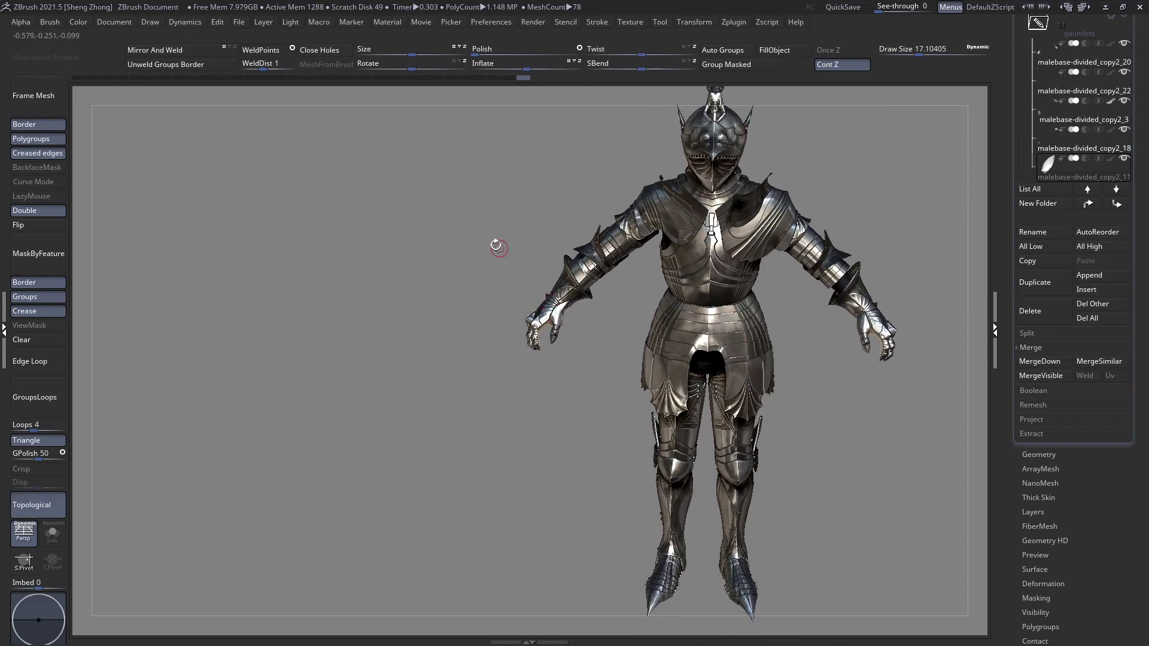
pyautogui.click(152, 55)
pyautogui.keyDown('ctrl'); pyautogui.moveTo(597, 329); pyautogui.dragTo(656, 384, button='right'); pyautogui.keyUp('ctrl')
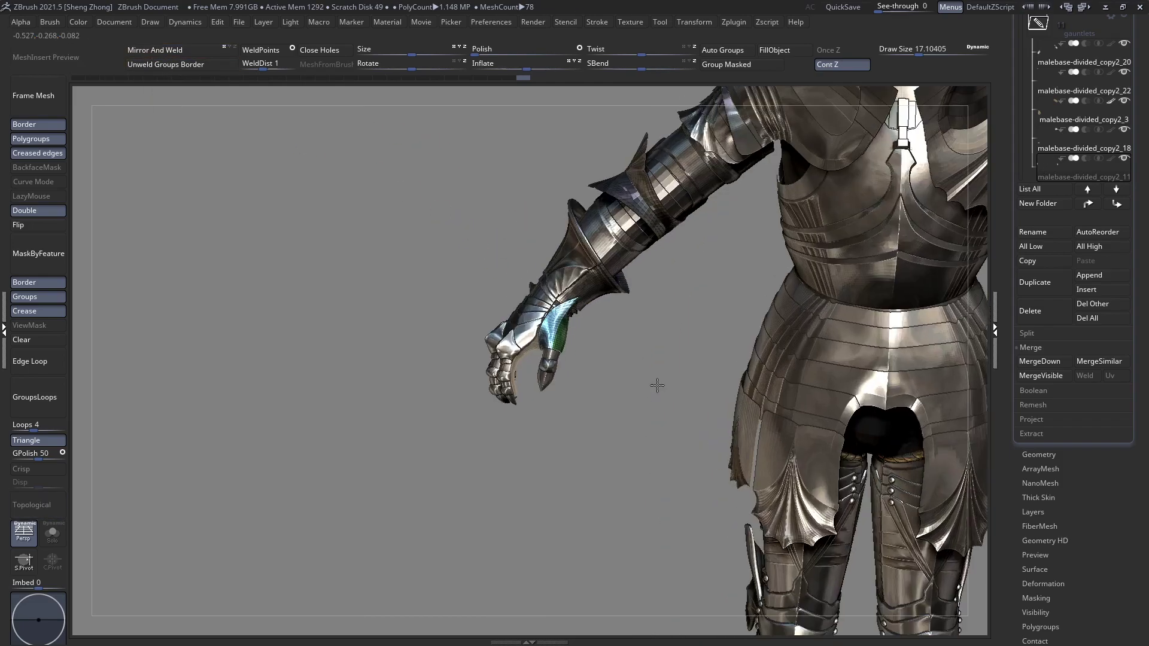
pyautogui.keyDown('alt'); pyautogui.moveTo(549, 314); pyautogui.dragTo(12, 224, button='right'); pyautogui.keyUp('alt')
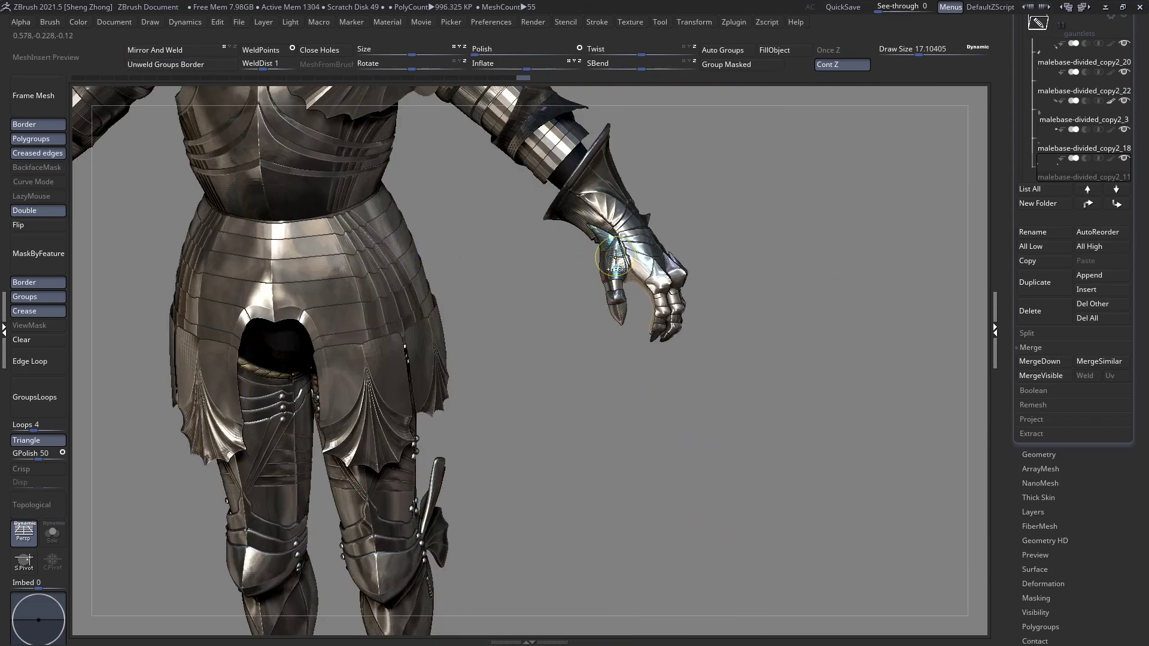
# Mirror and weld the hand plates in malebase-divided_copy2_18 across to the opposite gauntlet
pyautogui.keyDown('ctrl'); pyautogui.moveTo(598, 259); pyautogui.dragTo(635, 299, button='right'); pyautogui.keyUp('ctrl')
pyautogui.keyDown('ctrl'); pyautogui.moveTo(365, 239); pyautogui.dragTo(317, 167, button='right'); pyautogui.keyUp('ctrl')
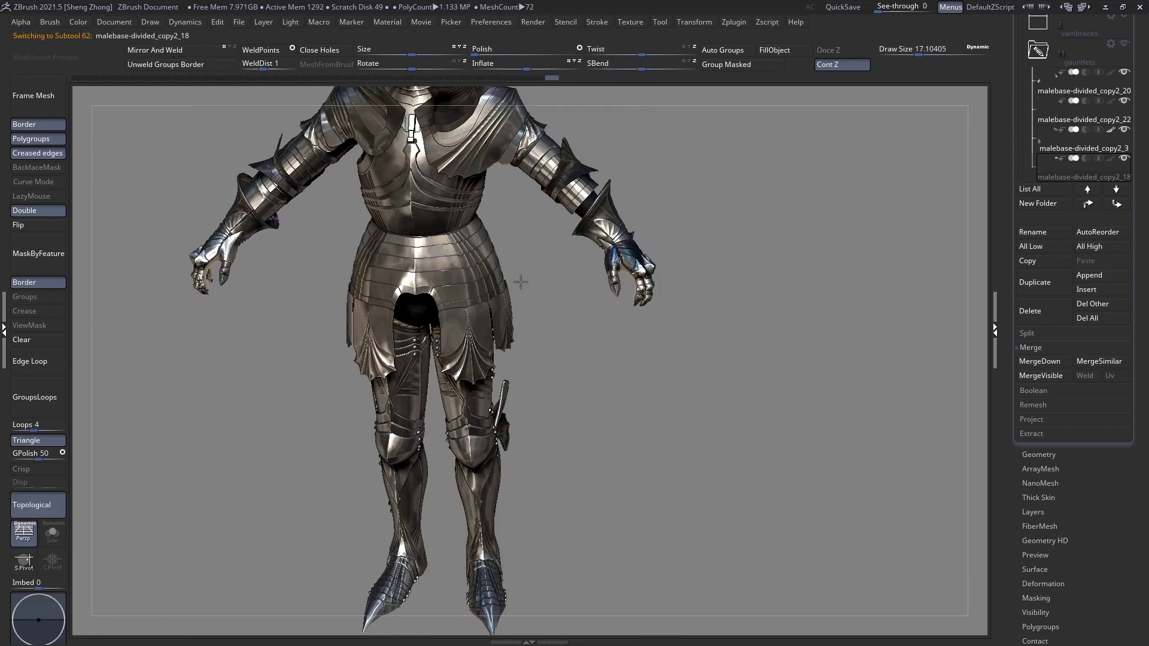
pyautogui.keyDown('alt'); pyautogui.moveTo(520, 281); pyautogui.dragTo(628, 287, button='right'); pyautogui.keyUp('alt')
pyautogui.hotkey('shift', 't')
pyautogui.keyDown('alt'); pyautogui.moveTo(553, 280); pyautogui.dragTo(217, 136, button='right'); pyautogui.keyUp('alt')
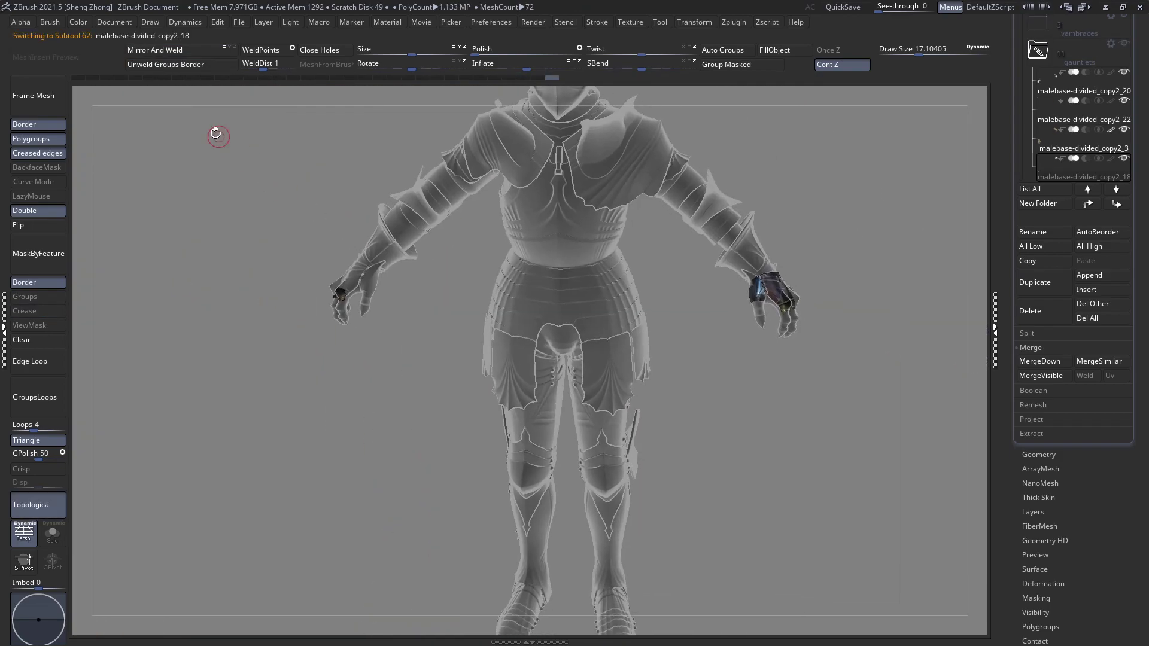
pyautogui.click(157, 55)
pyautogui.keyDown('ctrl'); pyautogui.moveTo(297, 207); pyautogui.dragTo(1097, 412, button='right'); pyautogui.keyUp('ctrl')
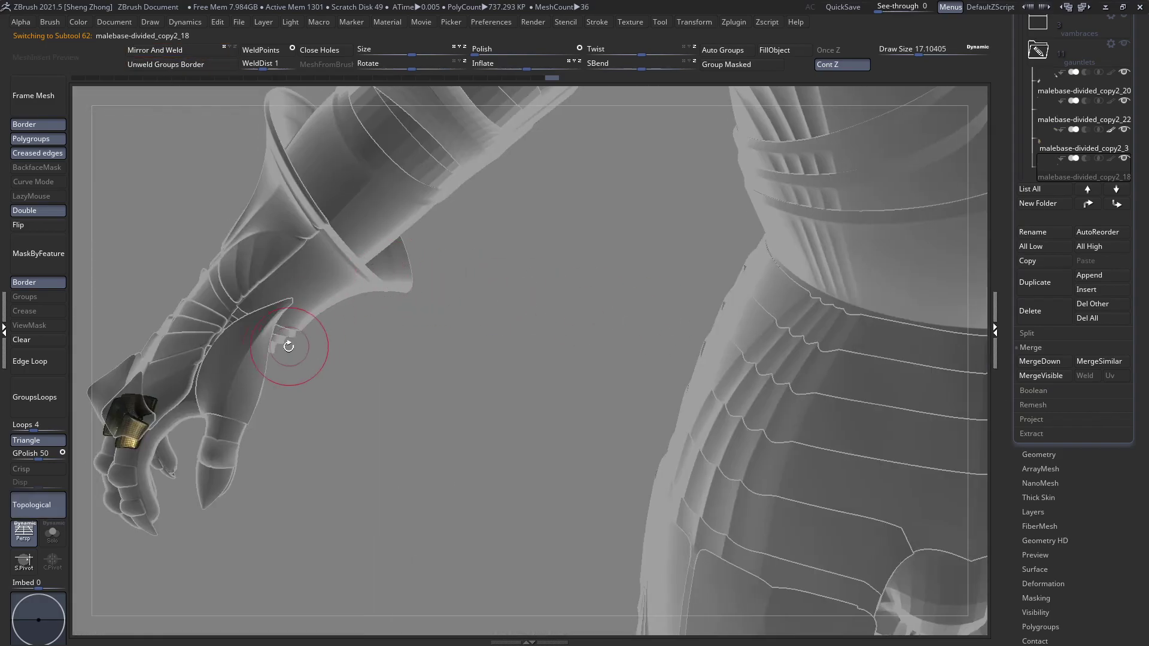
# Select the thumb base plate on the gauntlet and show its polyframe with the surrounding armour transparent
pyautogui.keyDown('alt'); pyautogui.click(234, 345); pyautogui.keyUp('alt')
pyautogui.hotkey('shift', 't')
pyautogui.moveTo(234, 341)
pyautogui.keyDown('alt'); pyautogui.mouseDown(button='right')
pyautogui.moveTo(453, 341)
pyautogui.moveTo(494, 411)
pyautogui.moveTo(372, 330)
pyautogui.moveTo(492, 383)
pyautogui.mouseUp(button='right'); pyautogui.keyUp('alt')
pyautogui.hotkey('shift', 't')
pyautogui.hotkey('shift', 'f')
pyautogui.moveTo(467, 461)
pyautogui.keyDown('alt'); pyautogui.mouseDown(button='right')
pyautogui.moveTo(440, 339)
pyautogui.moveTo(395, 317)
pyautogui.moveTo(500, 399)
pyautogui.moveTo(250, 216)
pyautogui.mouseUp(button='right'); pyautogui.keyUp('alt')
pyautogui.hotkey('shift', 't')
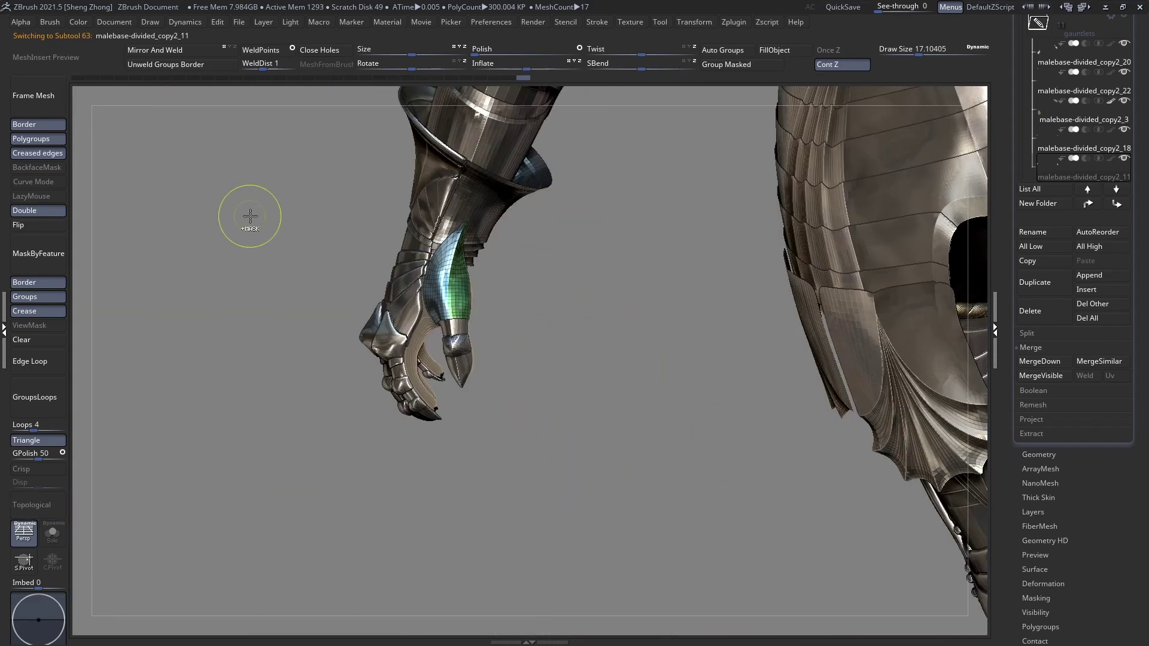
pyautogui.moveTo(422, 313)
pyautogui.mouseDown(button='right')
pyautogui.moveTo(449, 287)
pyautogui.moveTo(423, 269)
pyautogui.moveTo(484, 286)
pyautogui.moveTo(443, 281)
pyautogui.moveTo(421, 241)
pyautogui.moveTo(460, 281)
pyautogui.moveTo(491, 381)
pyautogui.moveTo(489, 334)
pyautogui.moveTo(389, 185)
pyautogui.moveTo(497, 315)
pyautogui.moveTo(485, 281)
pyautogui.moveTo(618, 335)
pyautogui.mouseUp(button='right')
pyautogui.hotkey('shift', 'f')
pyautogui.moveTo(508, 287); pyautogui.dragTo(492, 286, button='right')
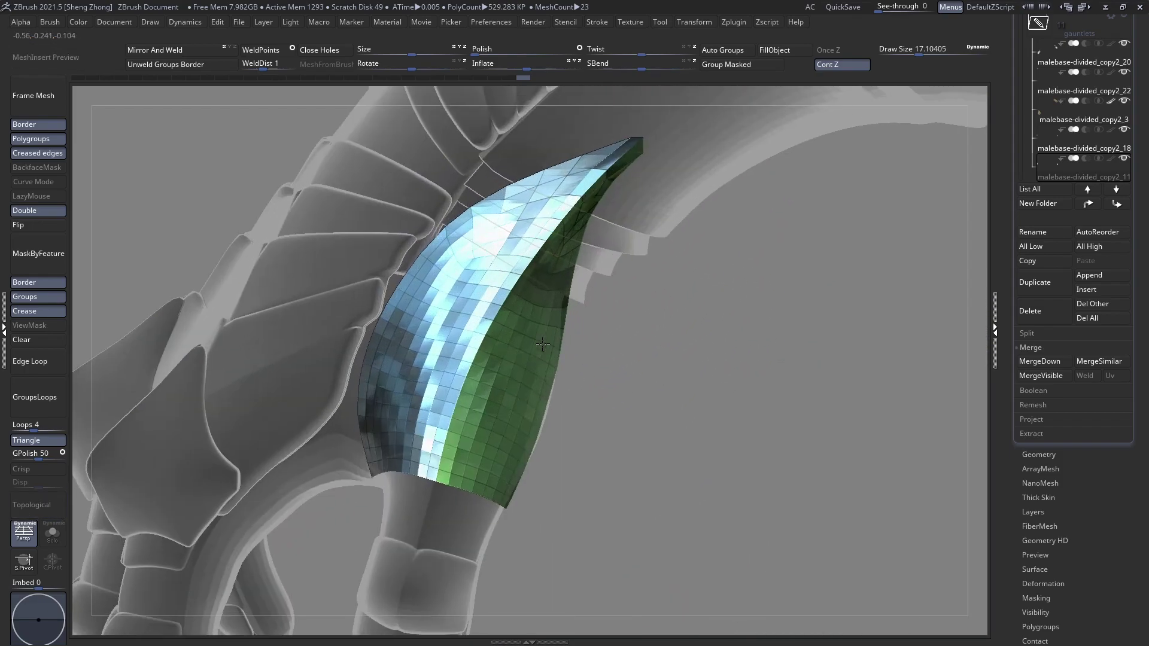
# Slice a first polygroup line from the thumb plate's upper edge down to its central ridge with the SliceCurve brush
pyautogui.moveTo(473, 257); pyautogui.dragTo(462, 228, button='right')
pyautogui.press('space')
pyautogui.click(308, 251)
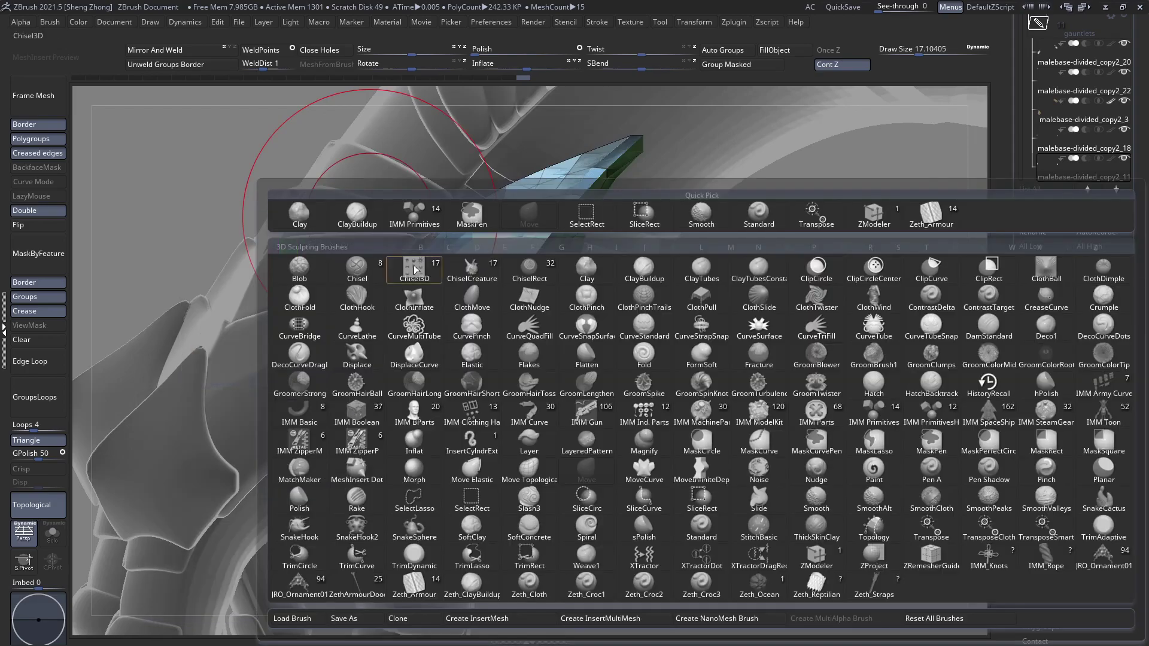
pyautogui.press('s')
pyautogui.press('t')
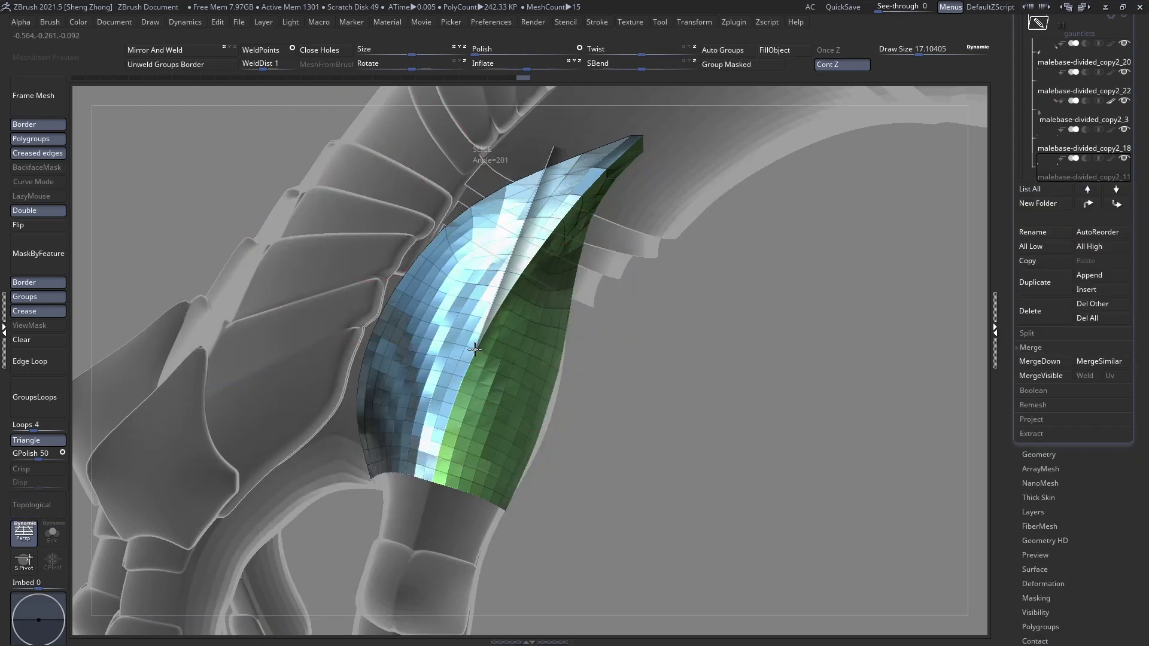
pyautogui.moveTo(474, 348)
pyautogui.keyDown('ctrl'); pyautogui.keyDown('shift'); pyautogui.mouseDown()
pyautogui.moveTo(475, 323)
pyautogui.moveTo(436, 333)
pyautogui.moveTo(481, 313)
pyautogui.mouseUp(); pyautogui.keyUp('shift'); pyautogui.keyUp('ctrl')
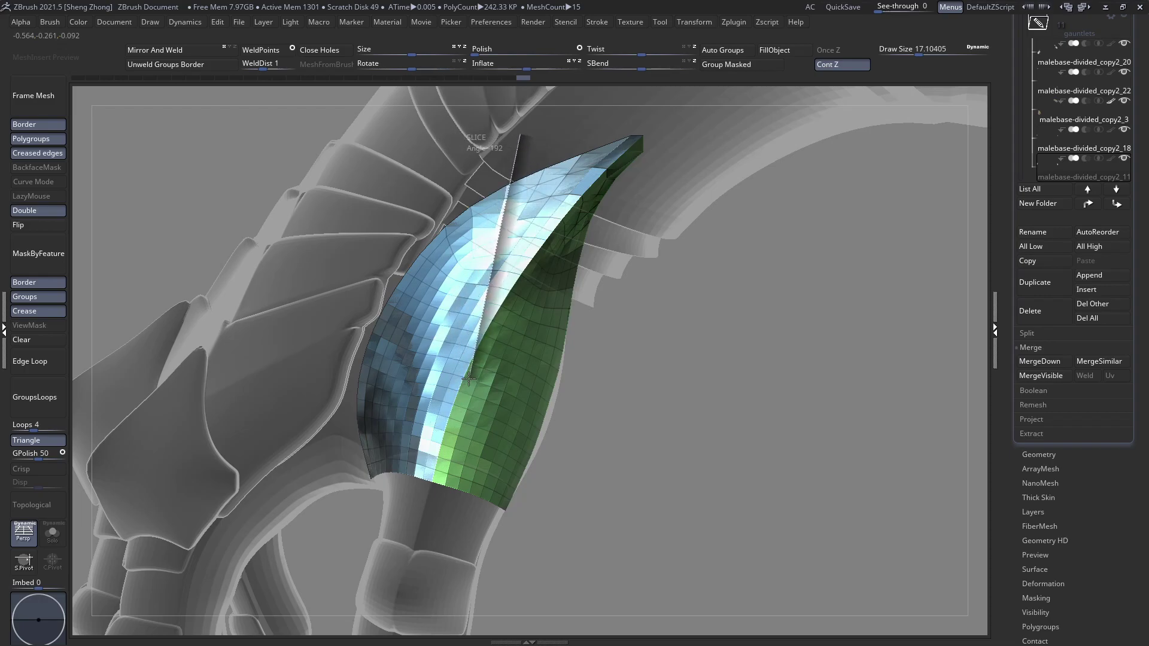
pyautogui.keyDown('ctrl'); pyautogui.keyDown('shift'); pyautogui.moveTo(461, 383); pyautogui.dragTo(462, 383); pyautogui.keyUp('shift'); pyautogui.keyUp('ctrl')
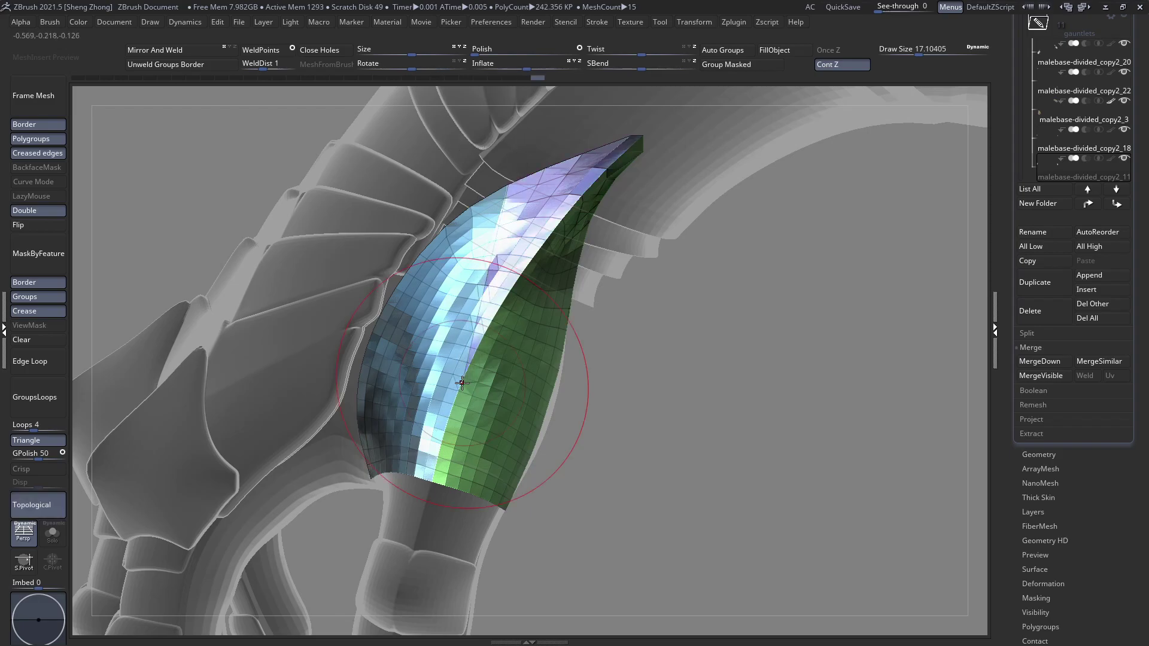
# Slice three more lines through the same ridge point to divide the thumb plate into fan-shaped polygroups
pyautogui.moveTo(479, 383); pyautogui.dragTo(459, 376, button='right')
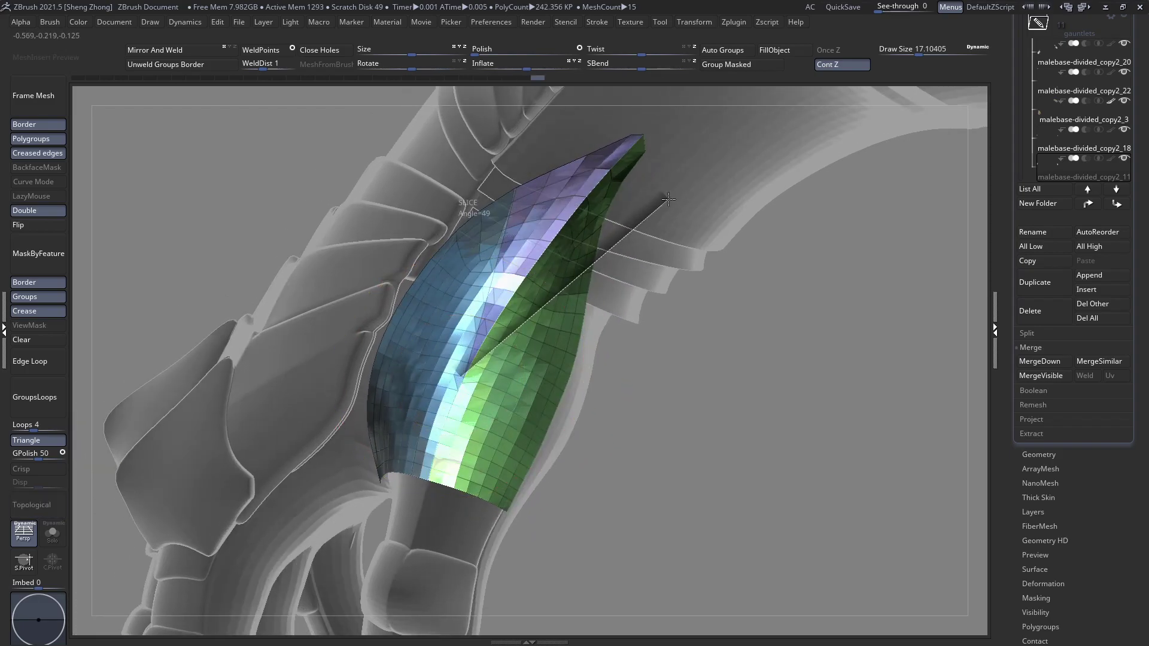
pyautogui.moveTo(668, 199)
pyautogui.keyDown('ctrl'); pyautogui.keyDown('shift'); pyautogui.mouseDown()
pyautogui.moveTo(684, 214)
pyautogui.moveTo(674, 202)
pyautogui.mouseUp(); pyautogui.keyUp('shift'); pyautogui.keyUp('ctrl')
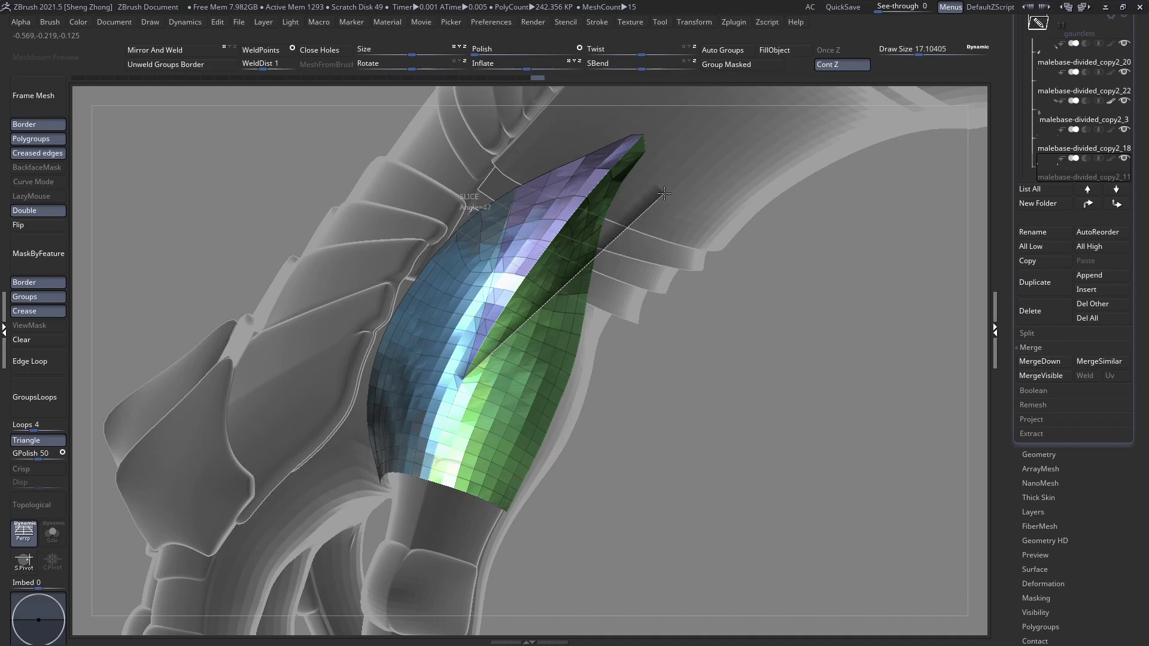
pyautogui.keyDown('ctrl'); pyautogui.keyDown('shift'); pyautogui.moveTo(663, 188); pyautogui.dragTo(660, 190); pyautogui.keyUp('shift'); pyautogui.keyUp('ctrl')
pyautogui.moveTo(646, 219); pyautogui.dragTo(635, 210, button='right')
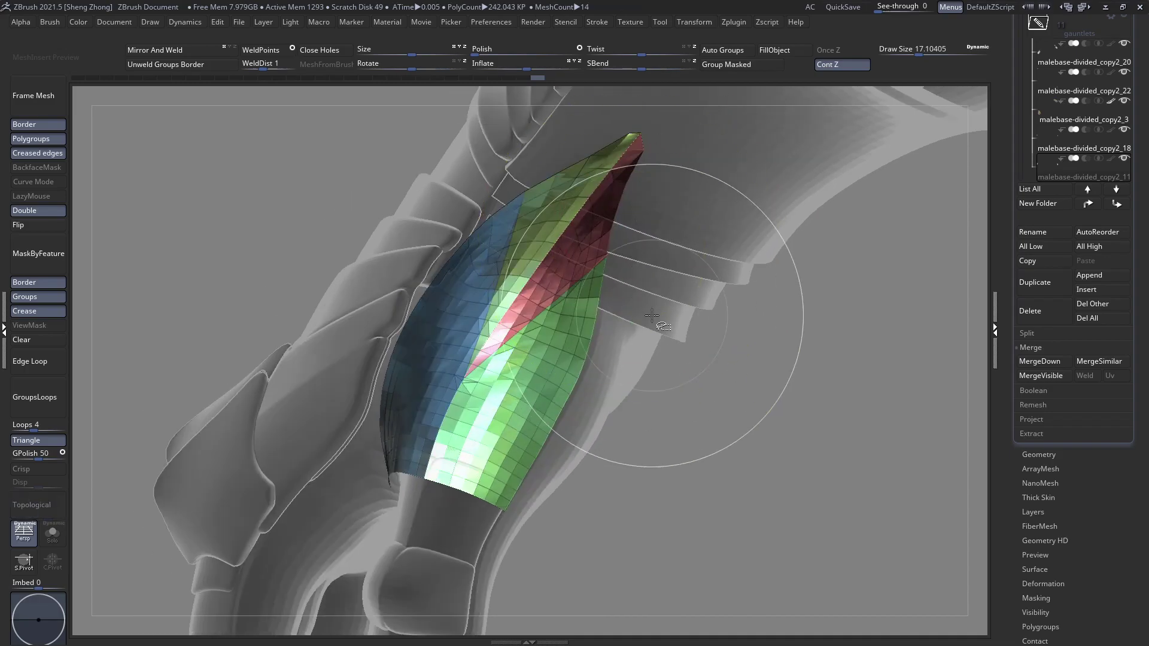
pyautogui.moveTo(652, 316)
pyautogui.keyDown('ctrl'); pyautogui.keyDown('shift'); pyautogui.mouseDown()
pyautogui.moveTo(436, 398)
pyautogui.moveTo(461, 380)
pyautogui.mouseUp(); pyautogui.keyUp('shift'); pyautogui.keyUp('ctrl')
pyautogui.moveTo(461, 380); pyautogui.dragTo(479, 374, button='right')
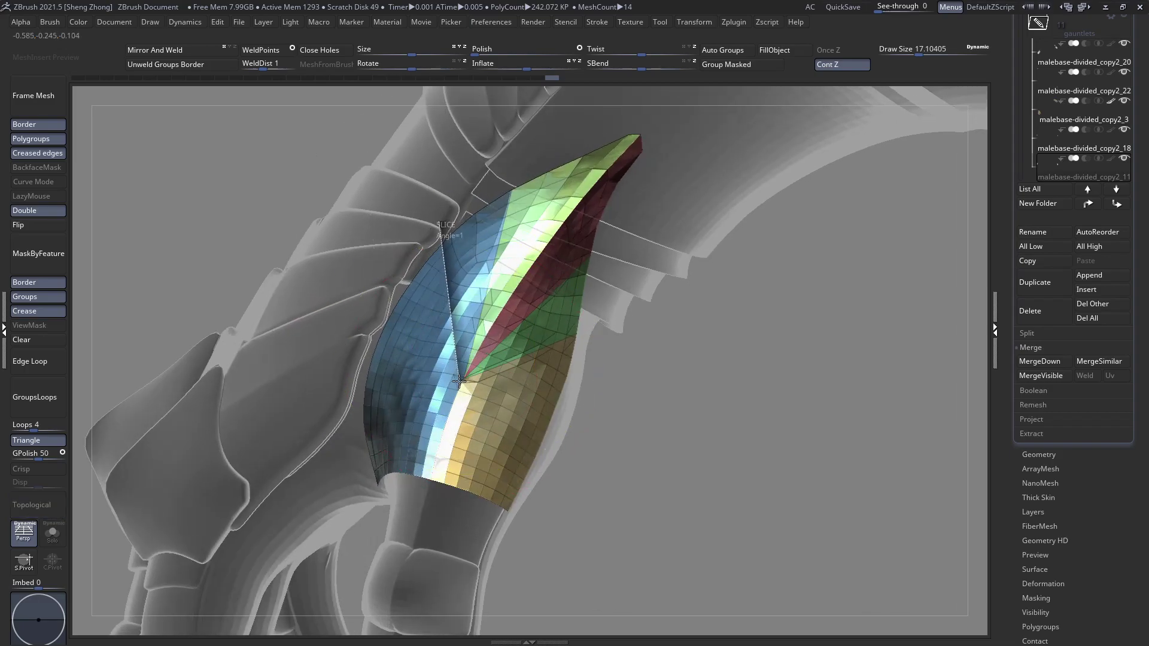
pyautogui.keyDown('ctrl'); pyautogui.keyDown('shift'); pyautogui.moveTo(461, 381); pyautogui.dragTo(460, 381); pyautogui.keyUp('shift'); pyautogui.keyUp('ctrl')
# Stitch the stray points where the slices converge into one shared point using the ZModeler brush
pyautogui.moveTo(461, 381)
pyautogui.mouseDown(button='right')
pyautogui.moveTo(474, 378)
pyautogui.moveTo(459, 384)
pyautogui.moveTo(446, 358)
pyautogui.moveTo(472, 339)
pyautogui.moveTo(389, 281)
pyautogui.mouseUp(button='right')
pyautogui.press('space')
pyautogui.click(266, 279)
pyautogui.press('z')
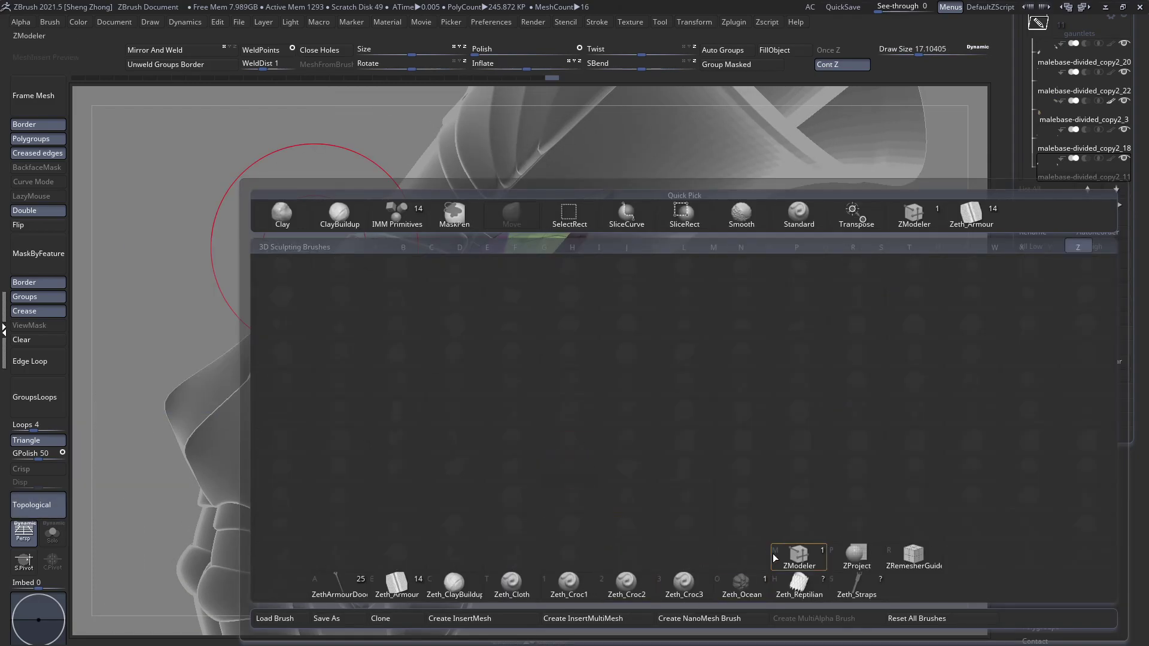
pyautogui.click(798, 562)
pyautogui.keyDown('ctrl'); pyautogui.moveTo(497, 430); pyautogui.dragTo(742, 563, button='right'); pyautogui.keyUp('ctrl')
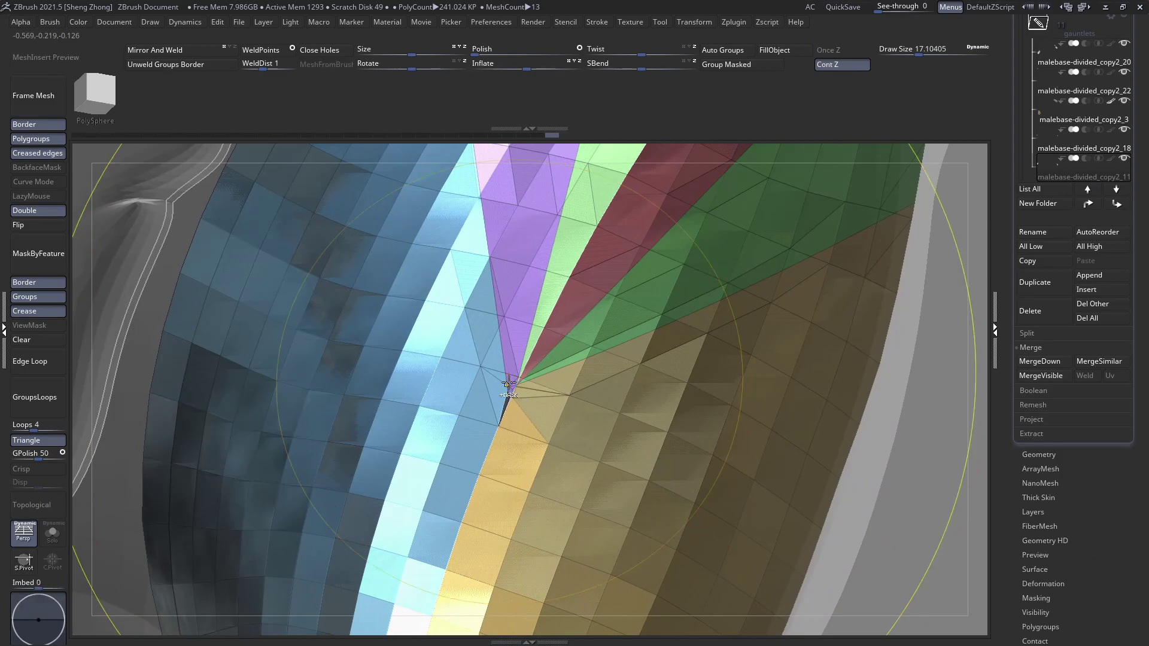
pyautogui.moveTo(508, 383)
pyautogui.keyDown('alt'); pyautogui.mouseDown()
pyautogui.moveTo(513, 410)
pyautogui.moveTo(505, 402)
pyautogui.mouseUp(); pyautogui.keyUp('alt')
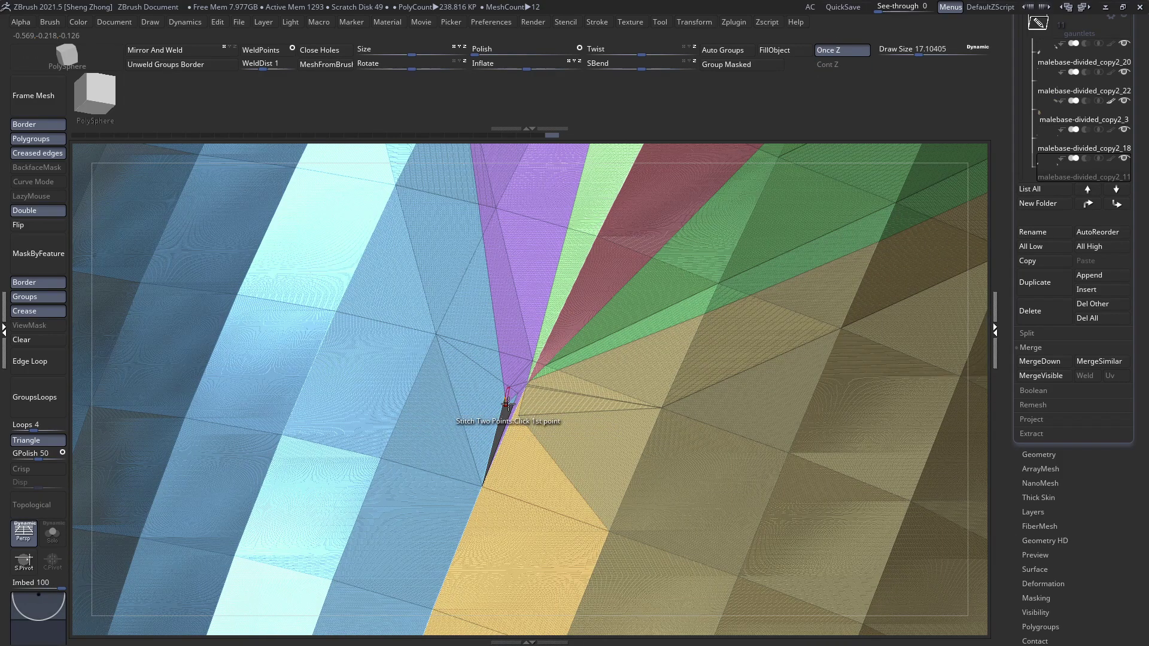
pyautogui.click(518, 392)
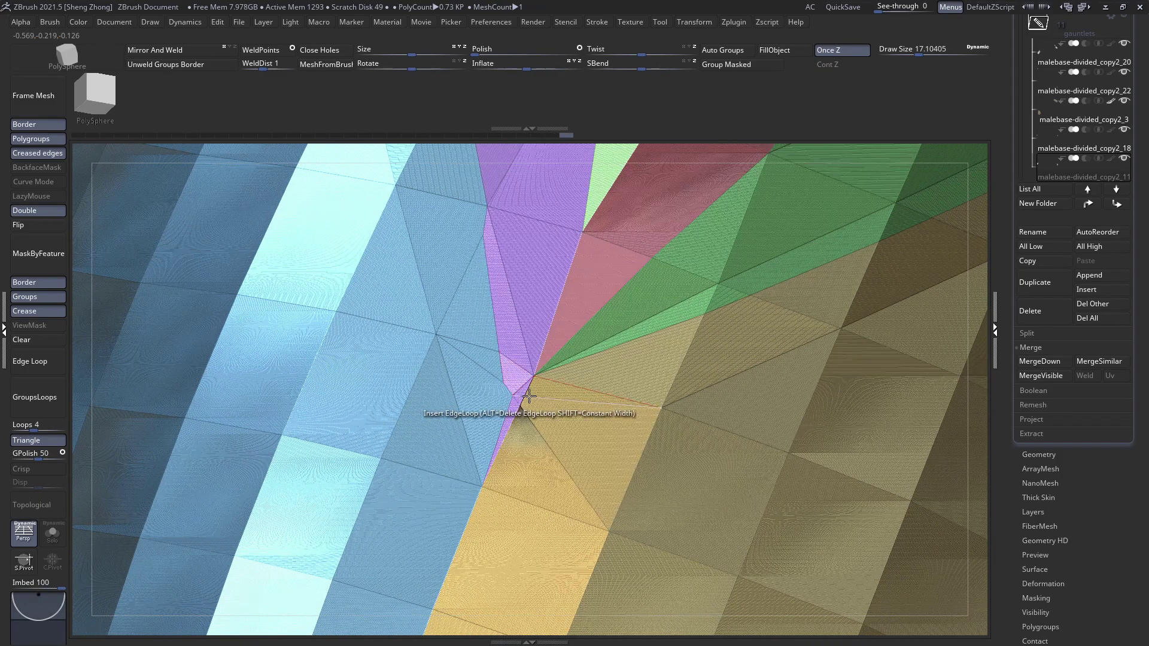
pyautogui.click(532, 378)
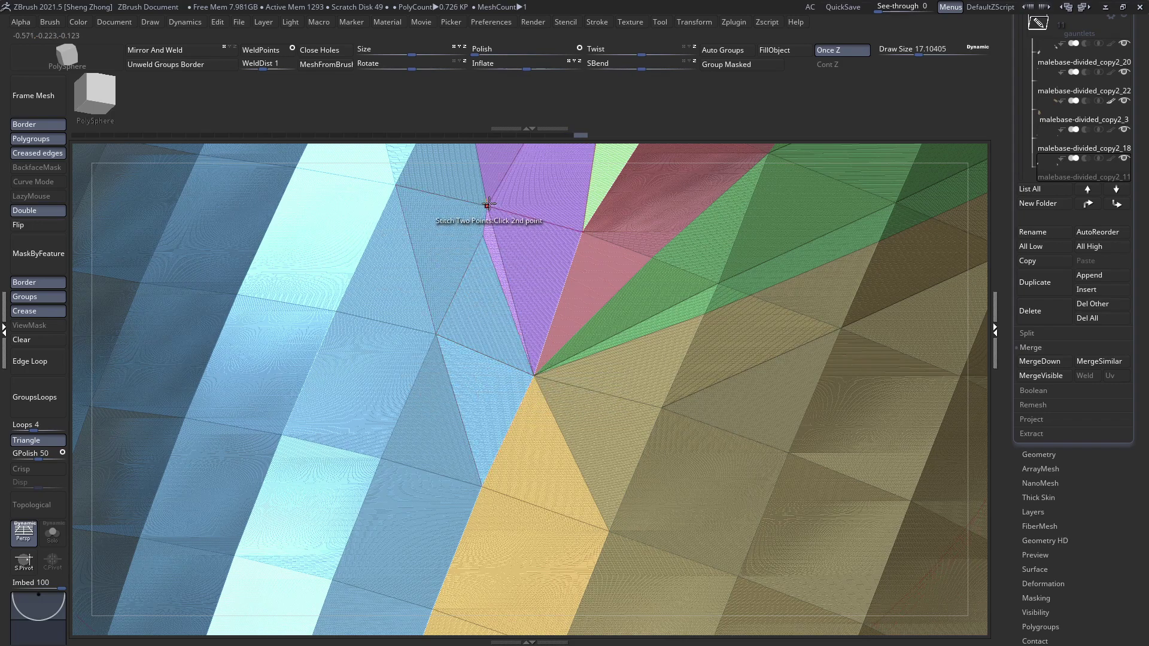
# Set ZModeler's polygon action to Delete A Single Poly and edge action to Delete Edge, and remove leftover edges beside the purple wedge
pyautogui.moveTo(457, 285)
pyautogui.keyDown('ctrl'); pyautogui.mouseDown(button='right')
pyautogui.moveTo(528, 236)
pyautogui.moveTo(536, 314)
pyautogui.moveTo(491, 269)
pyautogui.mouseUp(button='right'); pyautogui.keyUp('ctrl')
pyautogui.moveTo(490, 395)
pyautogui.keyDown('ctrl'); pyautogui.mouseDown(button='right')
pyautogui.moveTo(489, 359)
pyautogui.moveTo(484, 426)
pyautogui.moveTo(495, 458)
pyautogui.mouseUp(button='right'); pyautogui.keyUp('ctrl')
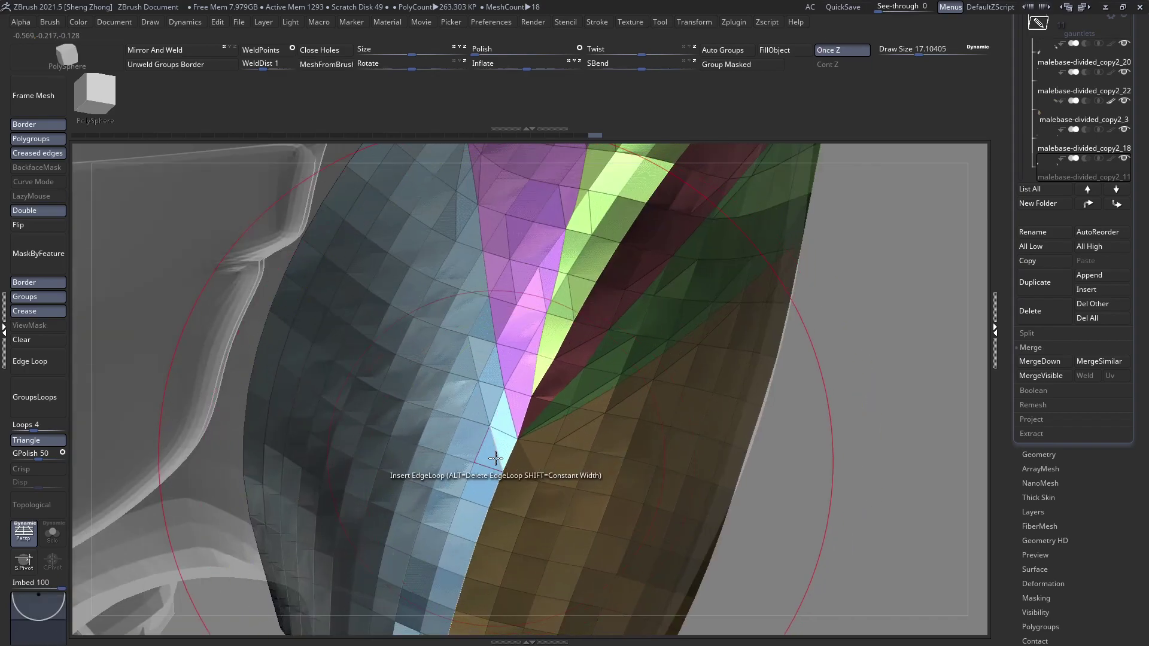
pyautogui.click(495, 457)
pyautogui.press('space')
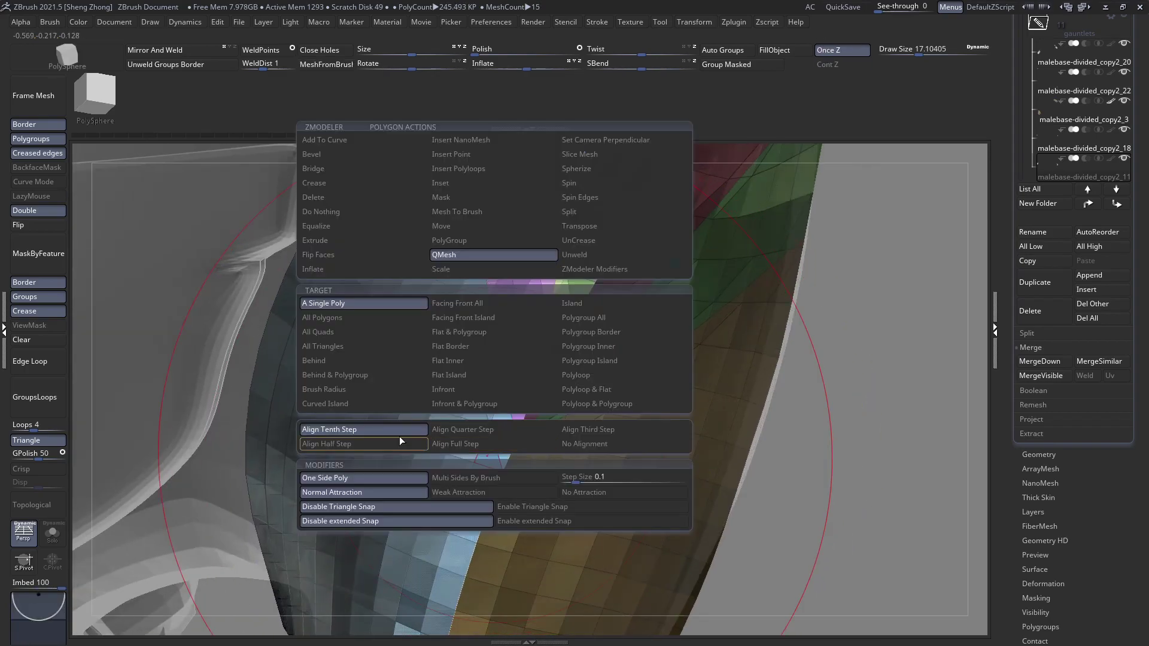
pyautogui.click(325, 202)
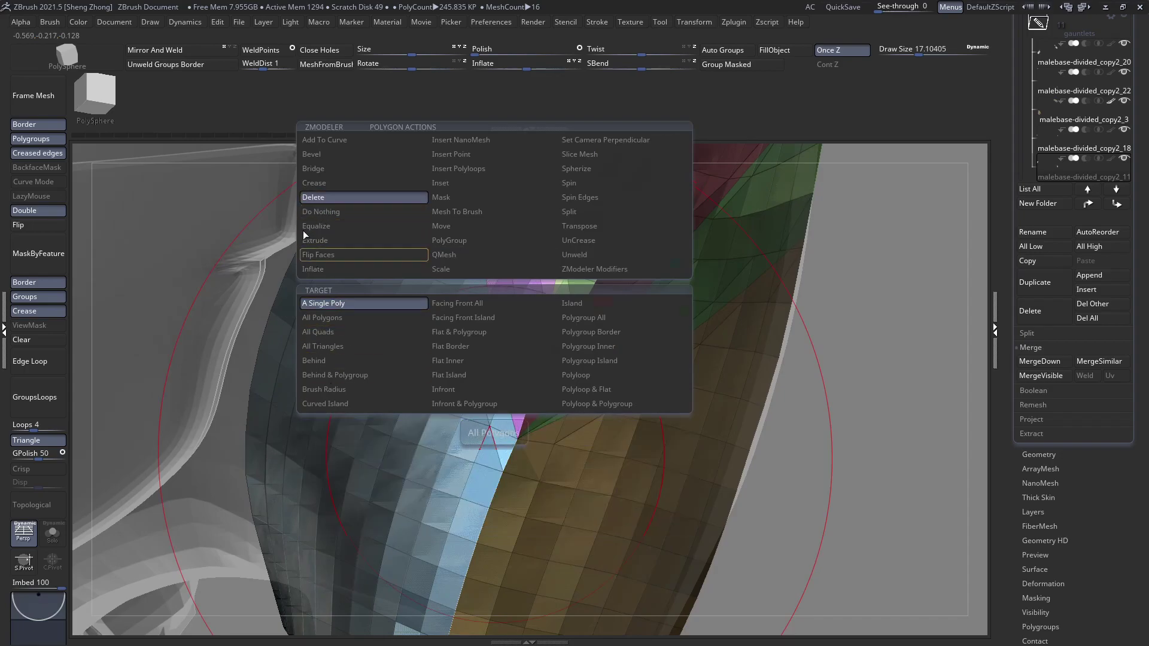
pyautogui.press('space')
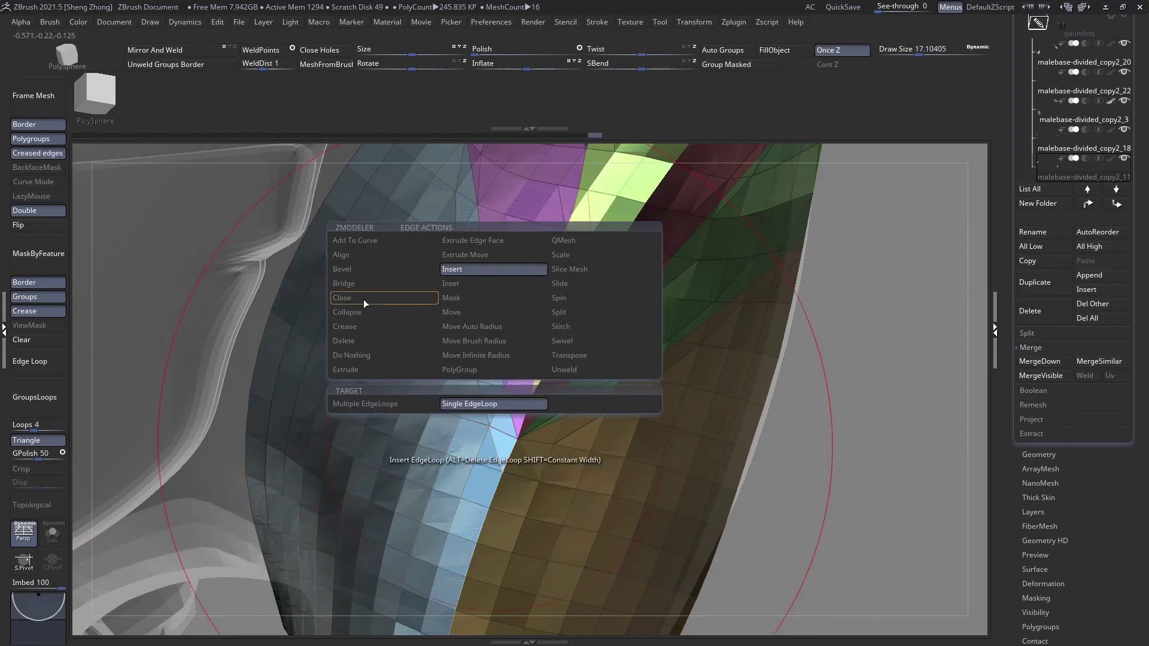
pyautogui.click(364, 341)
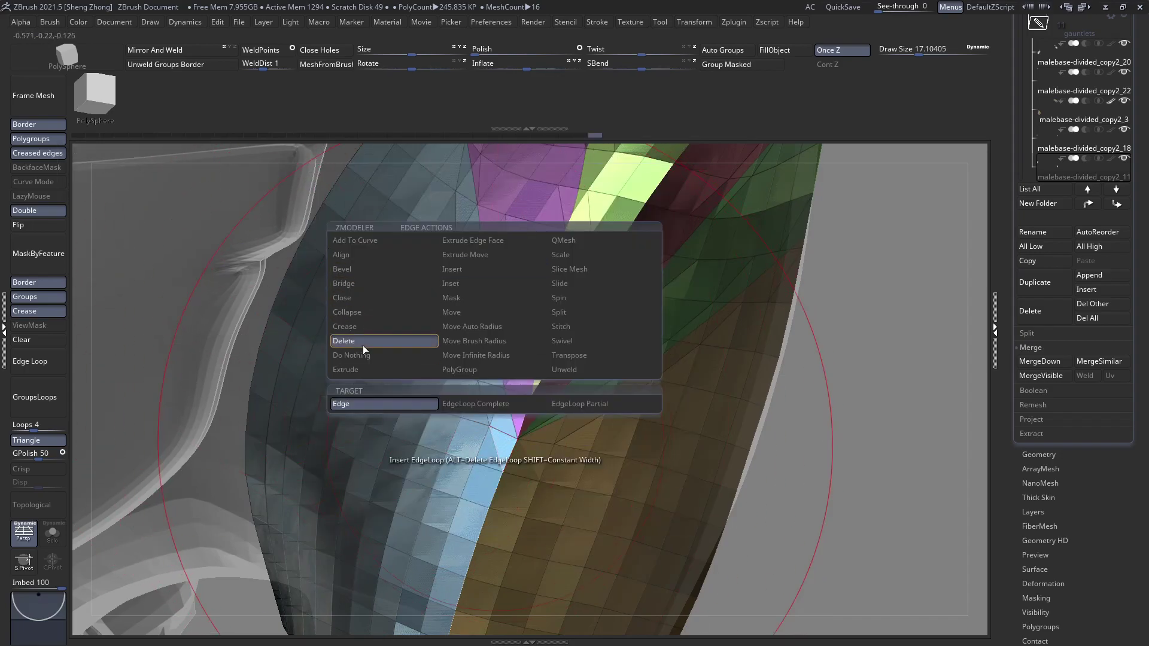
pyautogui.click(496, 443)
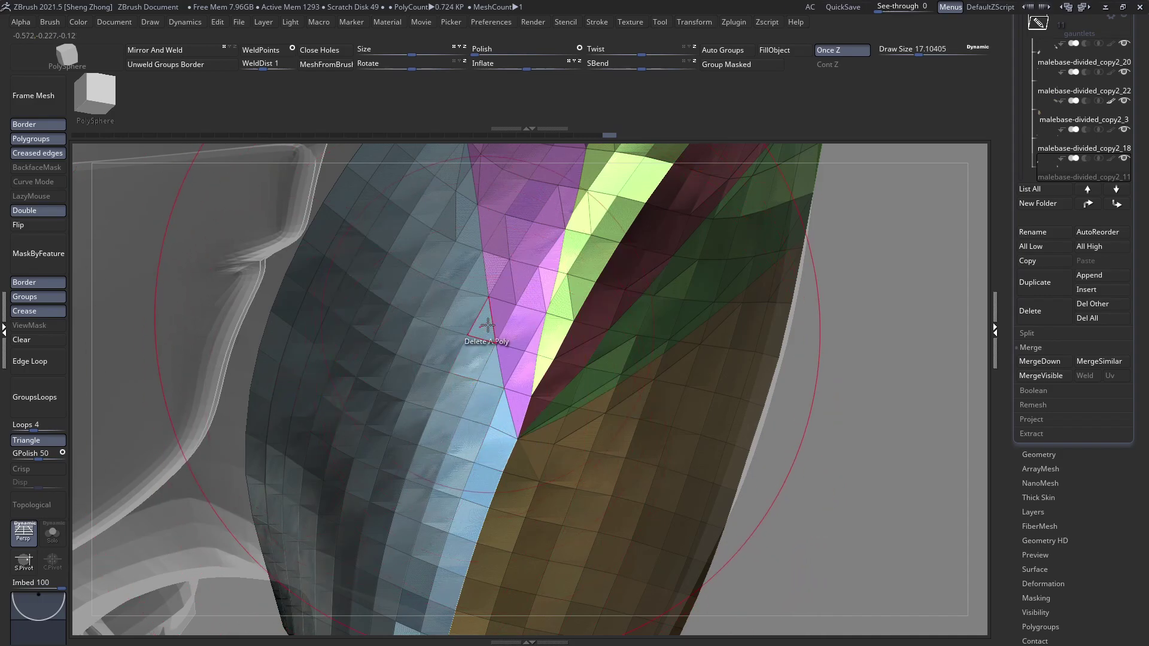
pyautogui.keyDown('alt'); pyautogui.moveTo(487, 353); pyautogui.dragTo(479, 456, button='right'); pyautogui.keyUp('alt')
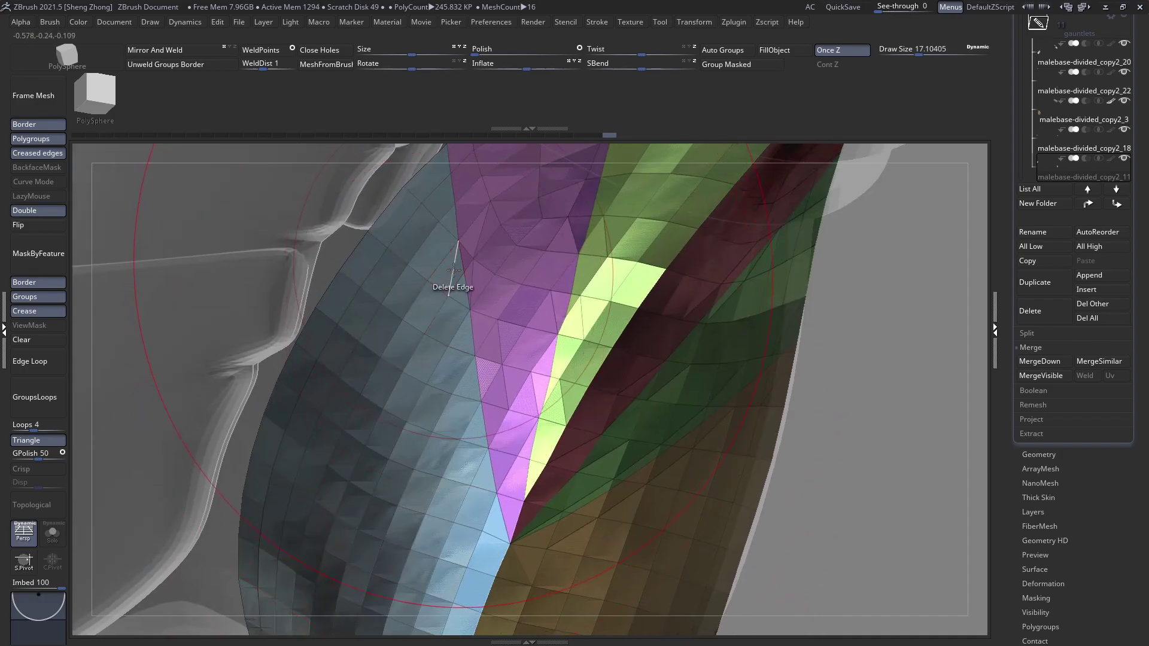
# Try to remesh the thumb plate with ZRemesher using KeepGroups, Double and Adapt
pyautogui.moveTo(502, 301)
pyautogui.keyDown('ctrl'); pyautogui.mouseDown(button='right')
pyautogui.moveTo(395, 256)
pyautogui.moveTo(537, 285)
pyautogui.moveTo(569, 341)
pyautogui.moveTo(593, 352)
pyautogui.mouseUp(button='right'); pyautogui.keyUp('ctrl')
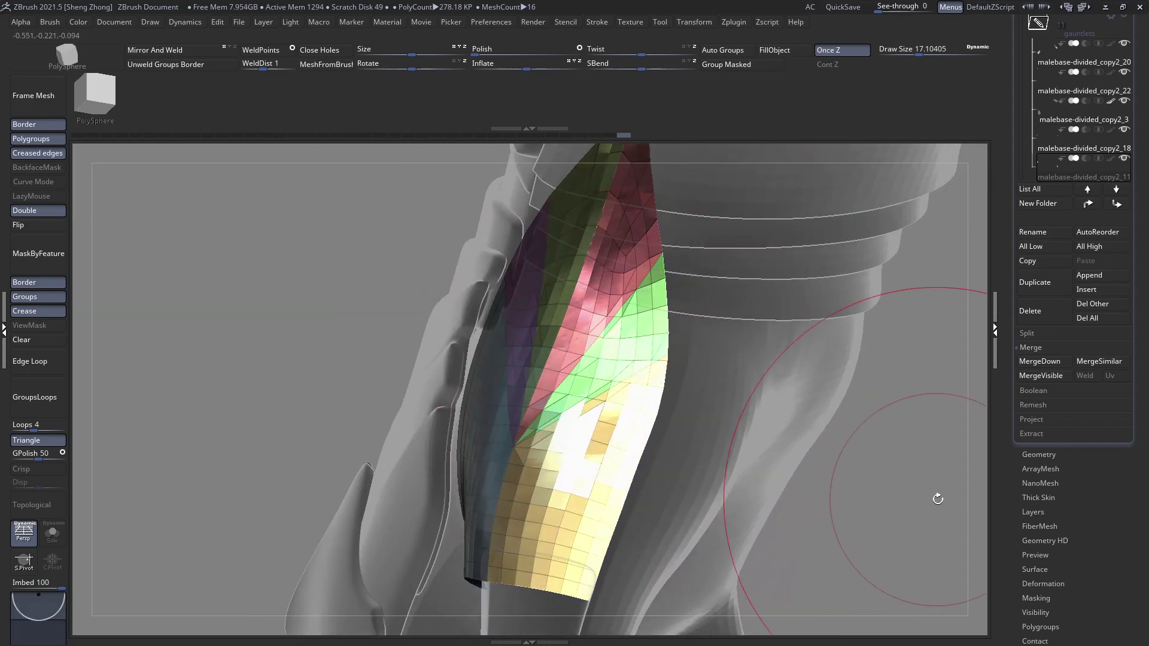
pyautogui.scroll(-1, 1063, 541)
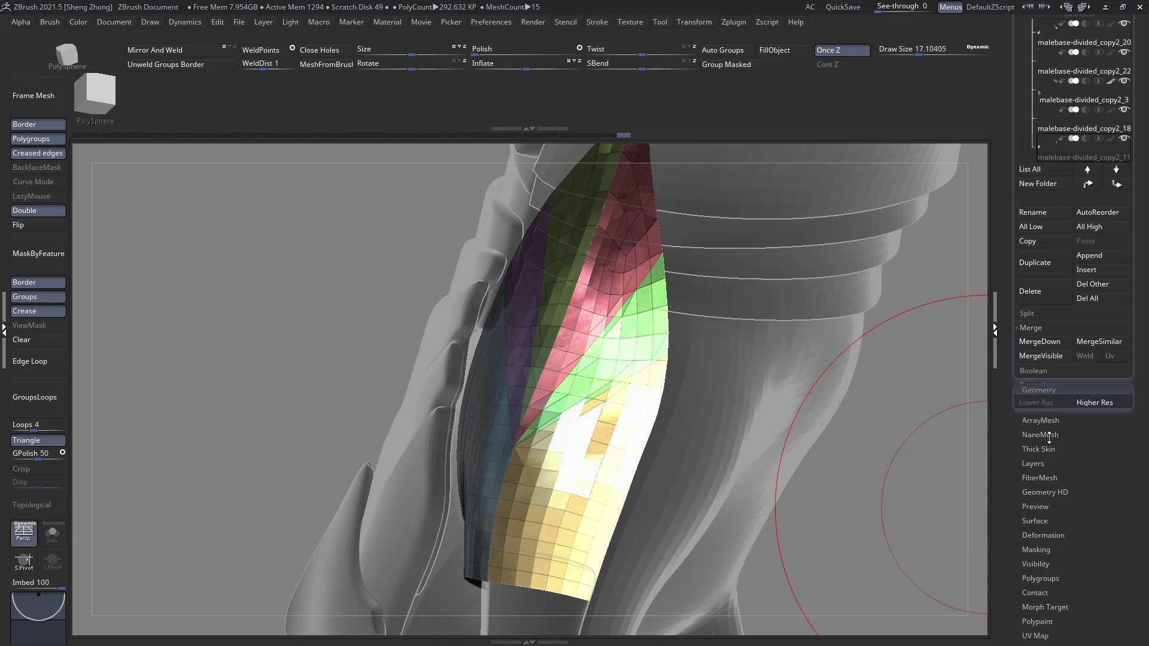
pyautogui.click(1041, 435)
pyautogui.moveTo(1084, 423); pyautogui.dragTo(1106, 340)
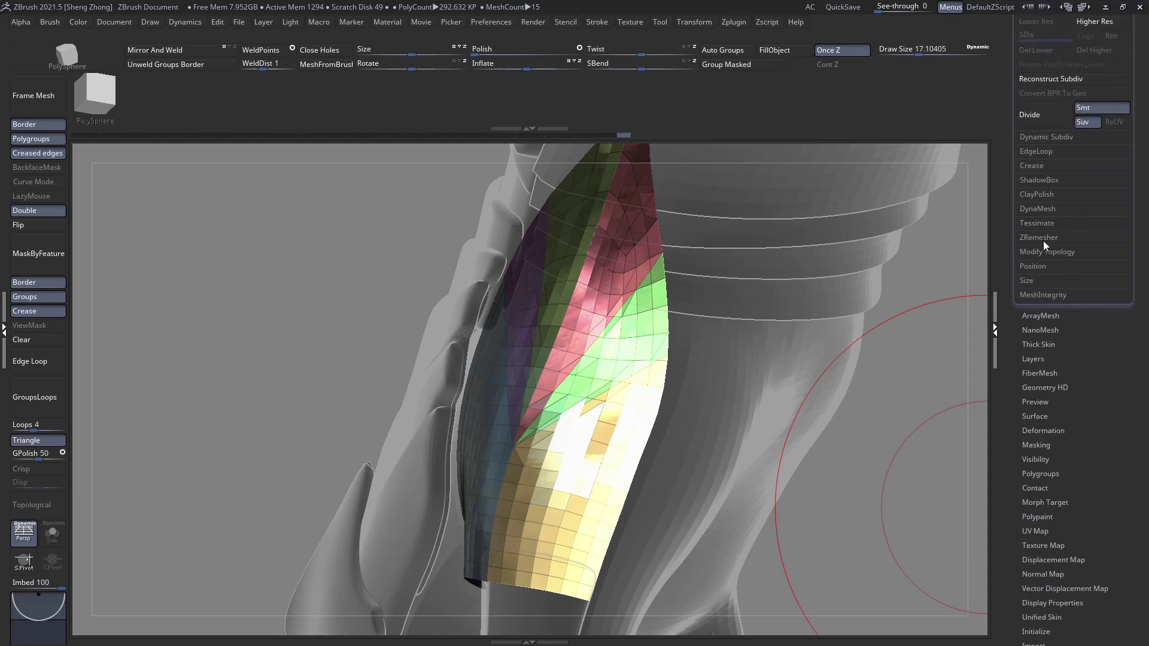
pyautogui.click(1041, 238)
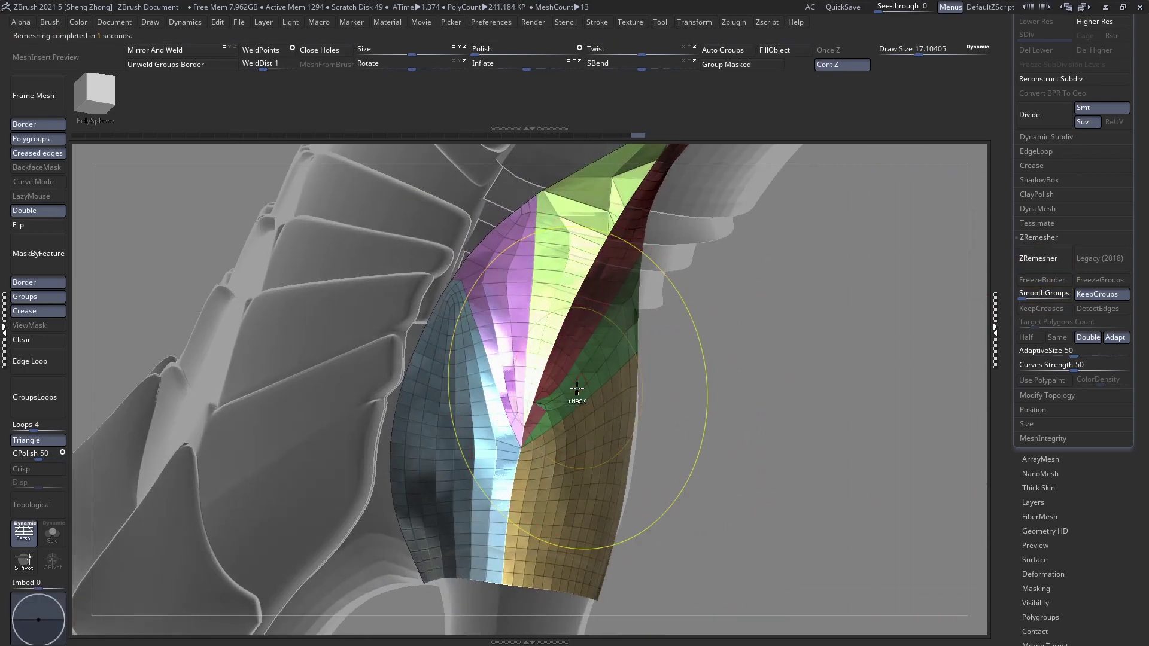
pyautogui.keyDown('alt'); pyautogui.moveTo(583, 247); pyautogui.dragTo(567, 388, button='right'); pyautogui.keyUp('alt')
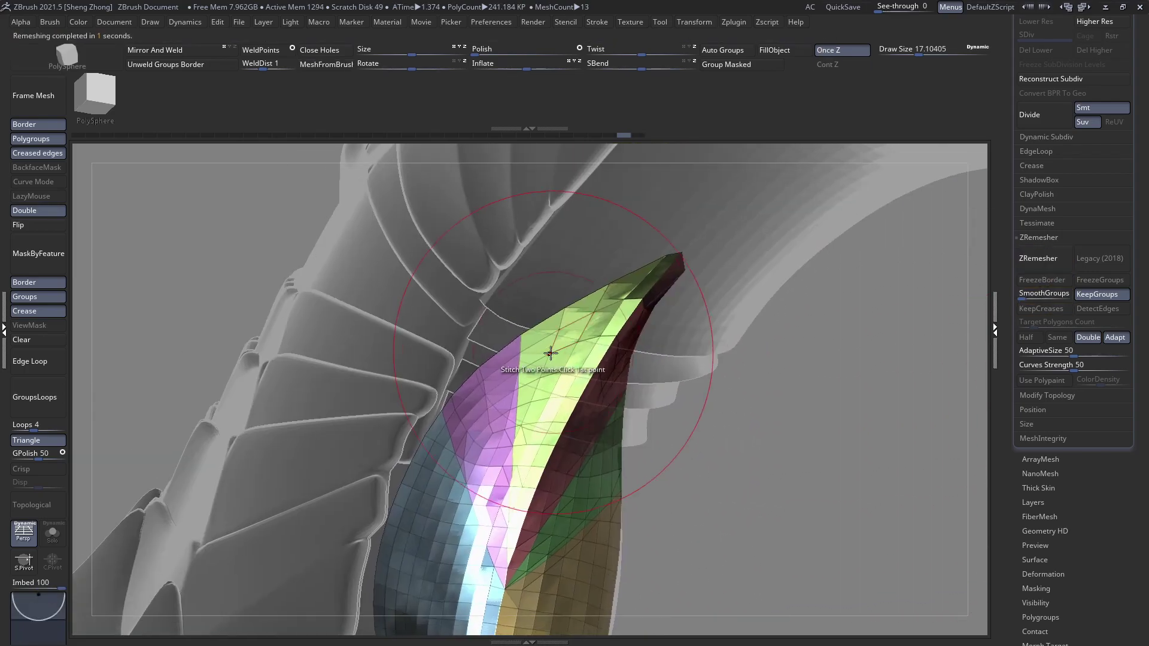
# Isolate the thumb plate in Solo mode and set the masking brush to MaskCurve
pyautogui.click(52, 532)
pyautogui.moveTo(311, 443); pyautogui.dragTo(269, 380, button='right')
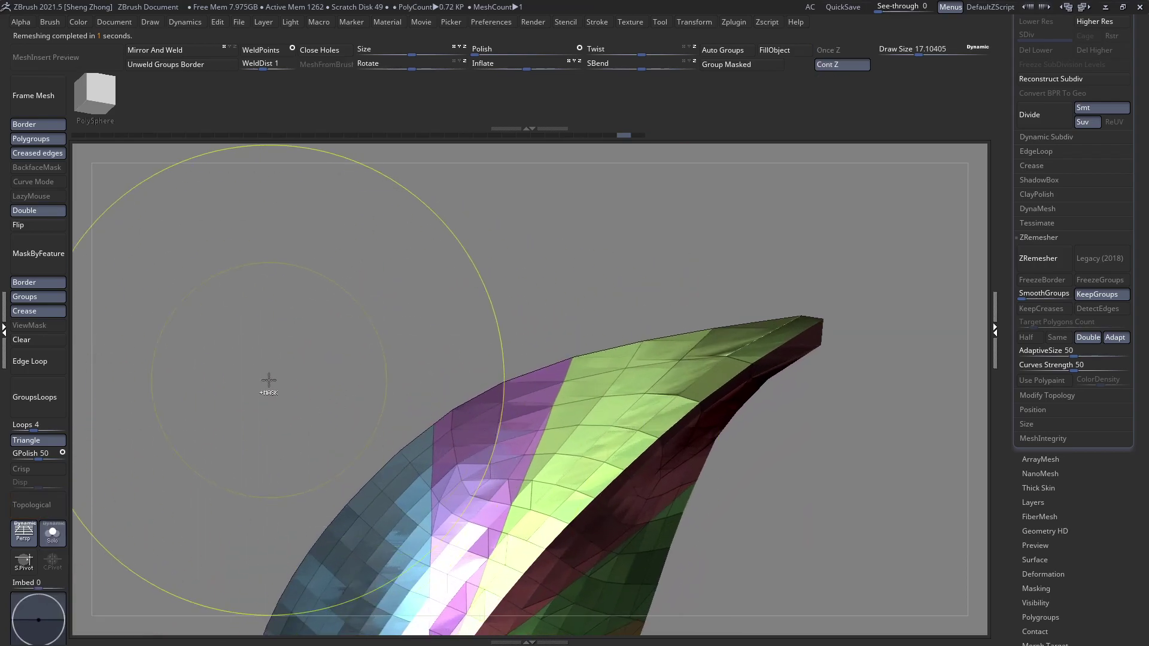
pyautogui.moveTo(269, 380)
pyautogui.keyDown('ctrl'); pyautogui.mouseDown()
pyautogui.moveTo(410, 441)
pyautogui.moveTo(438, 425)
pyautogui.moveTo(437, 434)
pyautogui.mouseUp(); pyautogui.keyUp('ctrl')
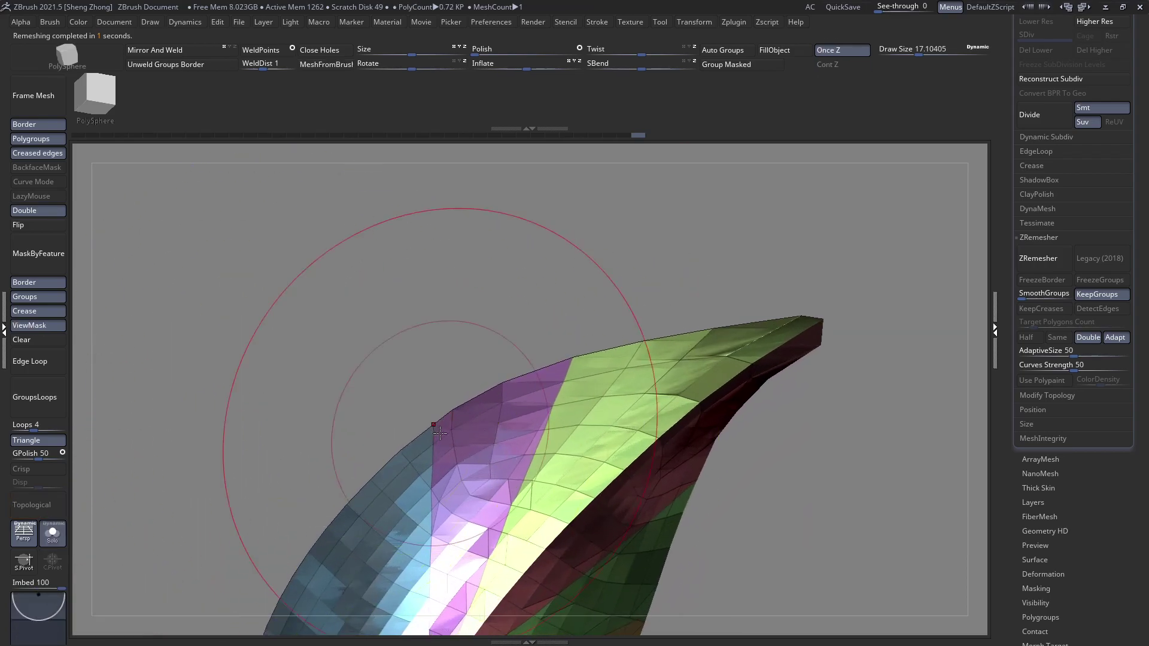
pyautogui.press('space')
pyautogui.click(304, 383)
pyautogui.press('m')
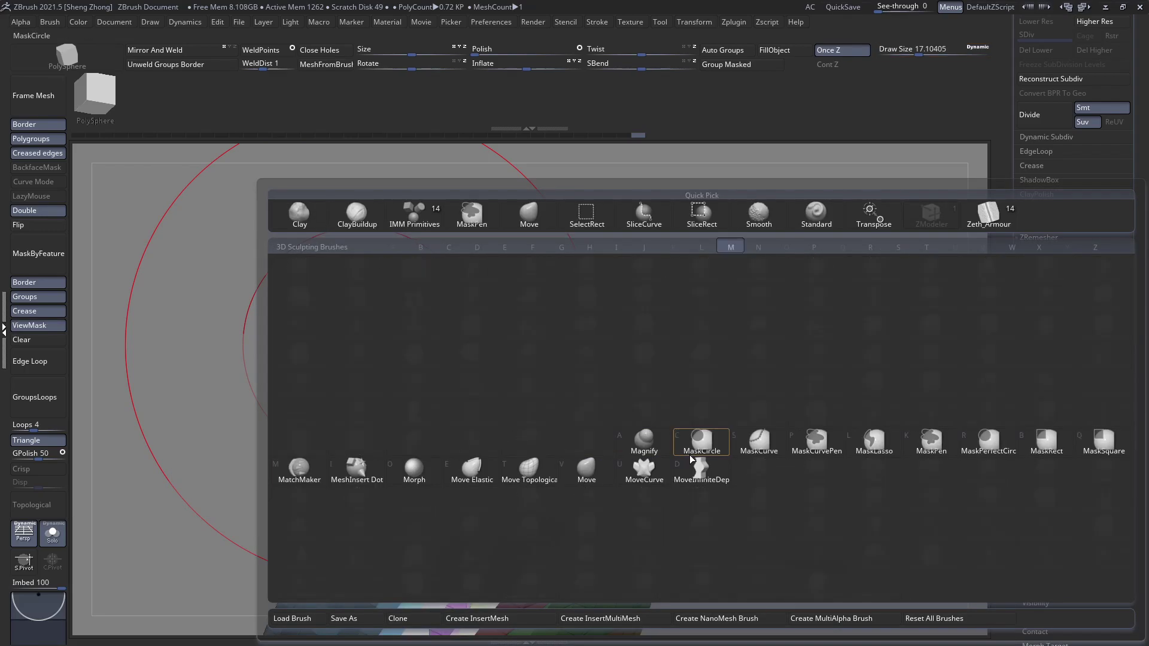
pyautogui.click(700, 442)
pyautogui.click(759, 478)
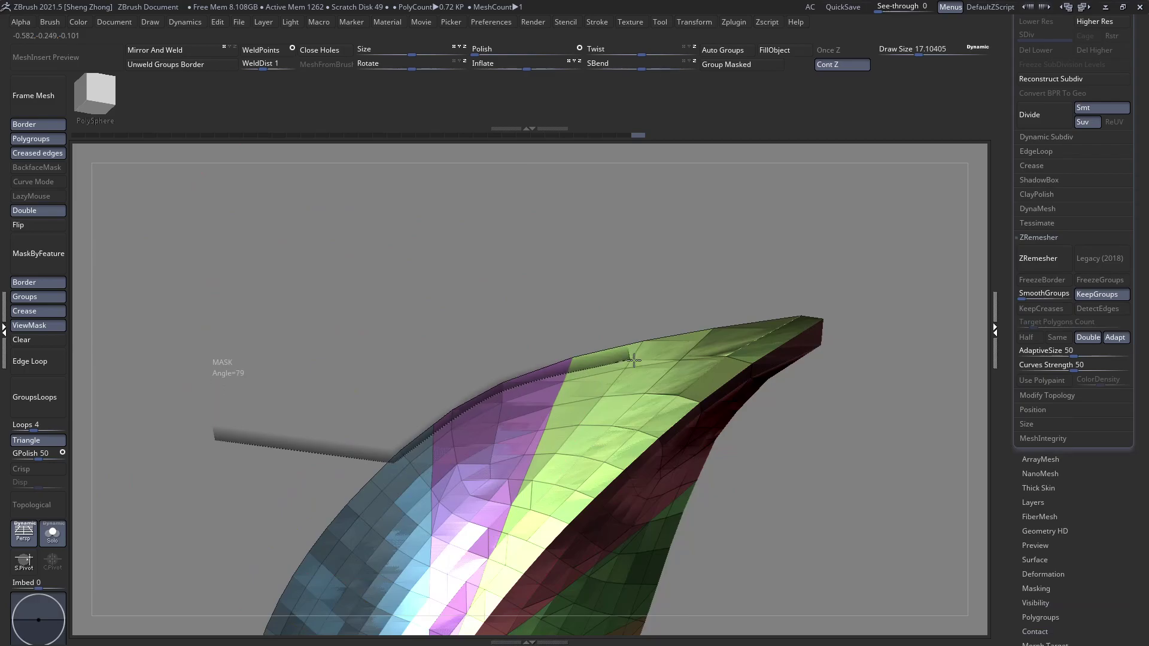
# Draw curved masks along both outer edges of the thumb plate, on the purple side and on the green side
pyautogui.moveTo(900, 338)
pyautogui.keyDown('ctrl'); pyautogui.mouseDown()
pyautogui.moveTo(674, 281)
pyautogui.moveTo(587, 379)
pyautogui.moveTo(563, 303)
pyautogui.moveTo(466, 383)
pyautogui.moveTo(393, 403)
pyautogui.moveTo(377, 338)
pyautogui.mouseUp(); pyautogui.keyUp('ctrl')
pyautogui.keyDown('ctrl'); pyautogui.moveTo(377, 338); pyautogui.dragTo(289, 323, button='right'); pyautogui.keyUp('ctrl')
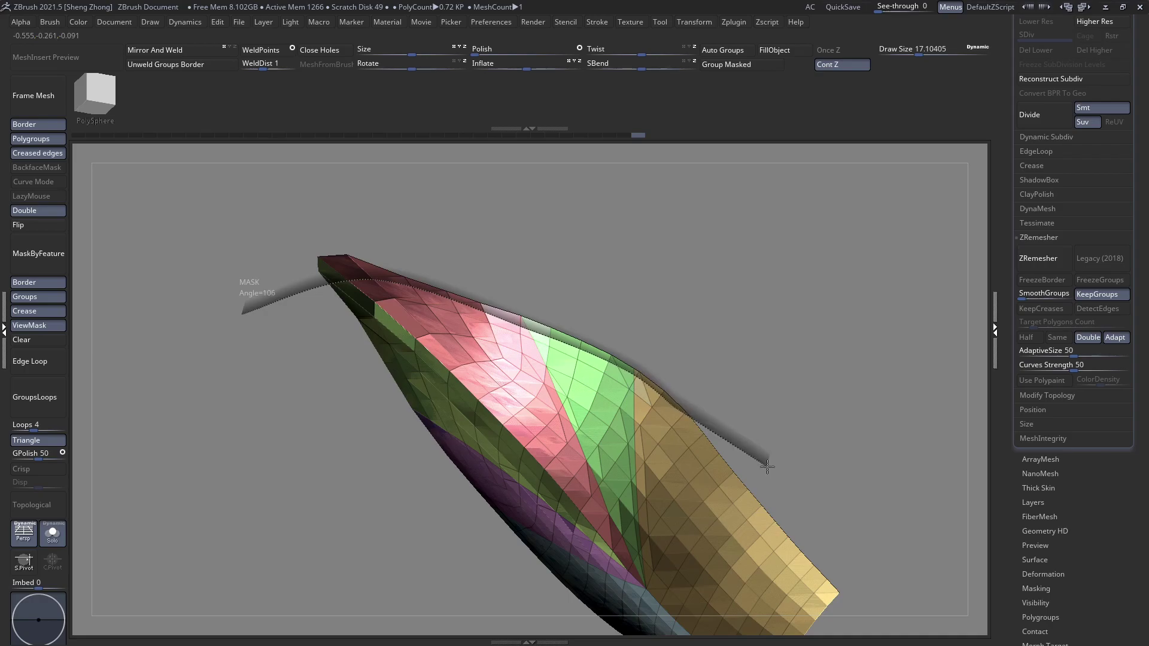
pyautogui.keyDown('ctrl'); pyautogui.moveTo(908, 487); pyautogui.dragTo(908, 487); pyautogui.keyUp('ctrl')
pyautogui.moveTo(709, 359)
pyautogui.keyDown('ctrl'); pyautogui.mouseDown(button='right')
pyautogui.moveTo(796, 362)
pyautogui.moveTo(561, 316)
pyautogui.mouseUp(button='right'); pyautogui.keyUp('ctrl')
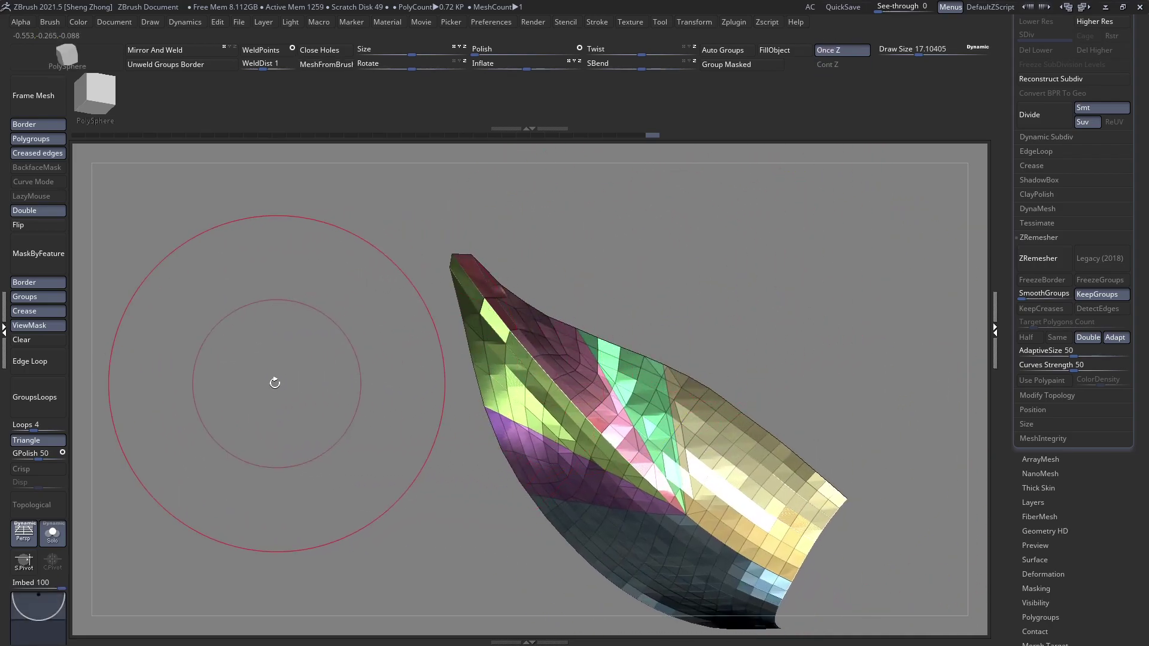
pyautogui.moveTo(325, 321); pyautogui.dragTo(527, 326)
# Stitch the stray points beside the fan's convergence point along the border between the green wedge and the tan area
pyautogui.moveTo(529, 355); pyautogui.dragTo(500, 457, button='right')
pyautogui.keyDown('alt'); pyautogui.moveTo(470, 388); pyautogui.dragTo(113, 505, button='right'); pyautogui.keyUp('alt')
pyautogui.click(436, 451)
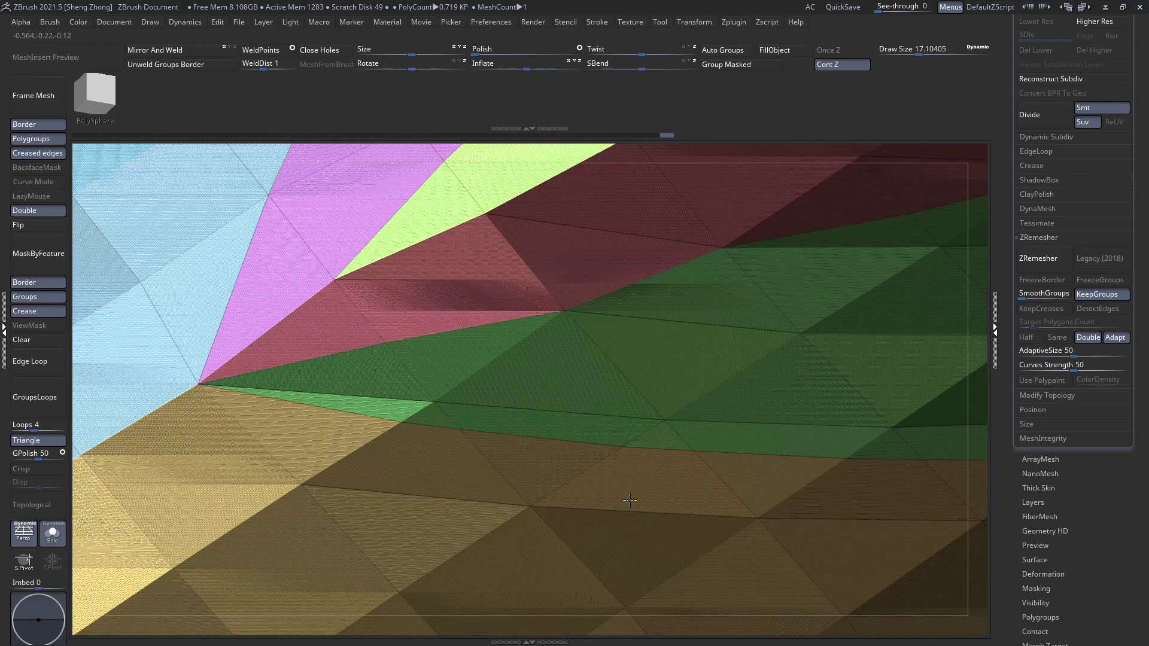
pyautogui.click(461, 429)
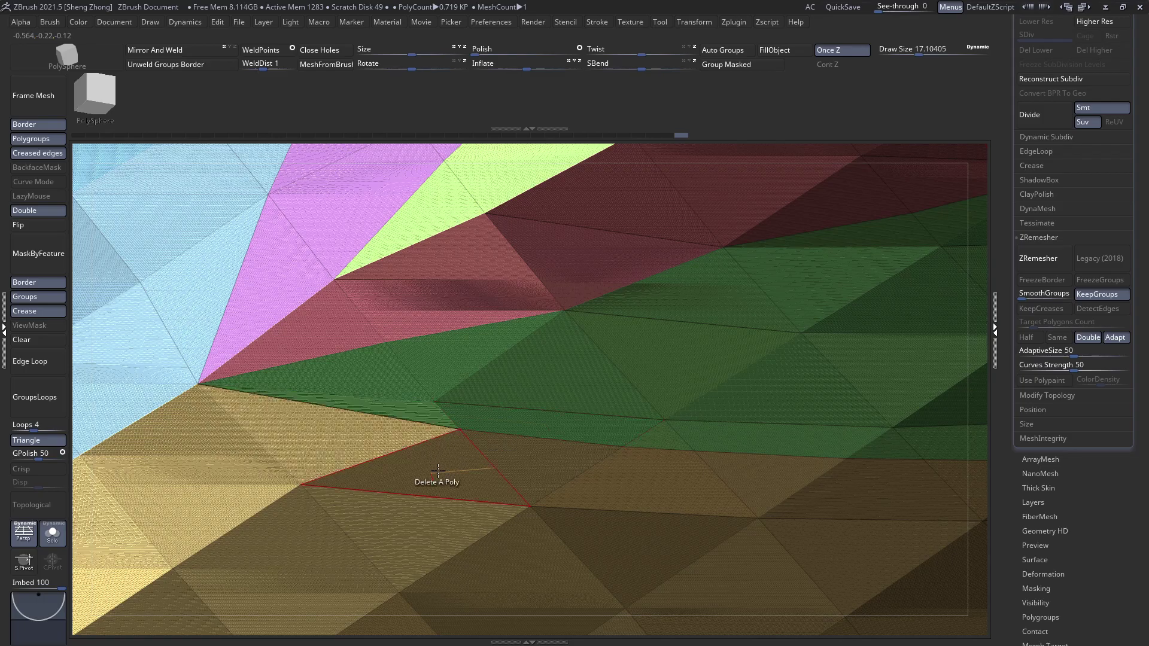
pyautogui.keyDown('alt'); pyautogui.moveTo(669, 512); pyautogui.dragTo(510, 419, button='right'); pyautogui.keyUp('alt')
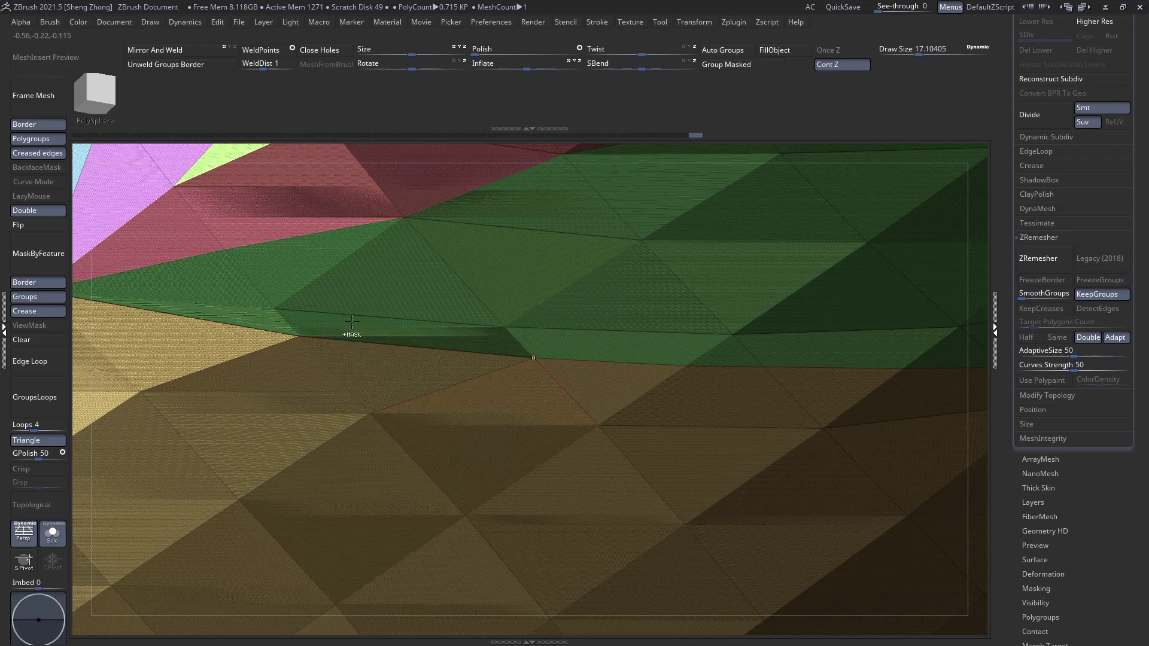
# Clean up the rest of the green-tan border out to the plate's rim by stitching its surplus points
pyautogui.keyDown('ctrl'); pyautogui.moveTo(352, 322); pyautogui.dragTo(473, 367, button='right'); pyautogui.keyUp('ctrl')
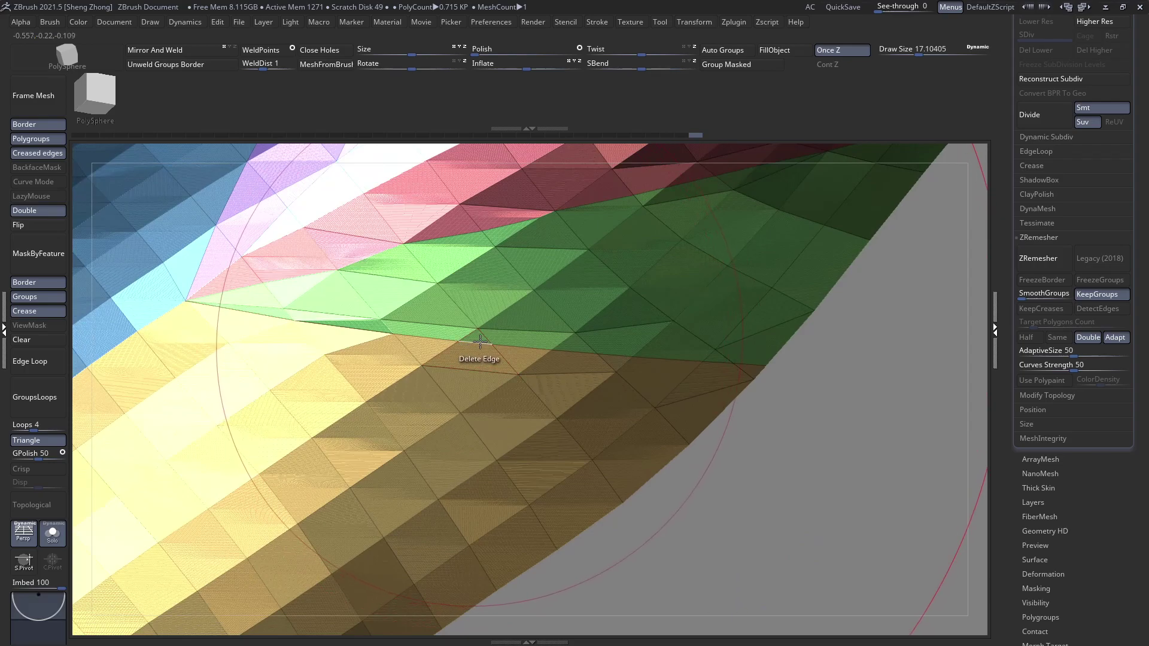
pyautogui.click(505, 373)
pyautogui.moveTo(504, 374); pyautogui.dragTo(481, 340, button='right')
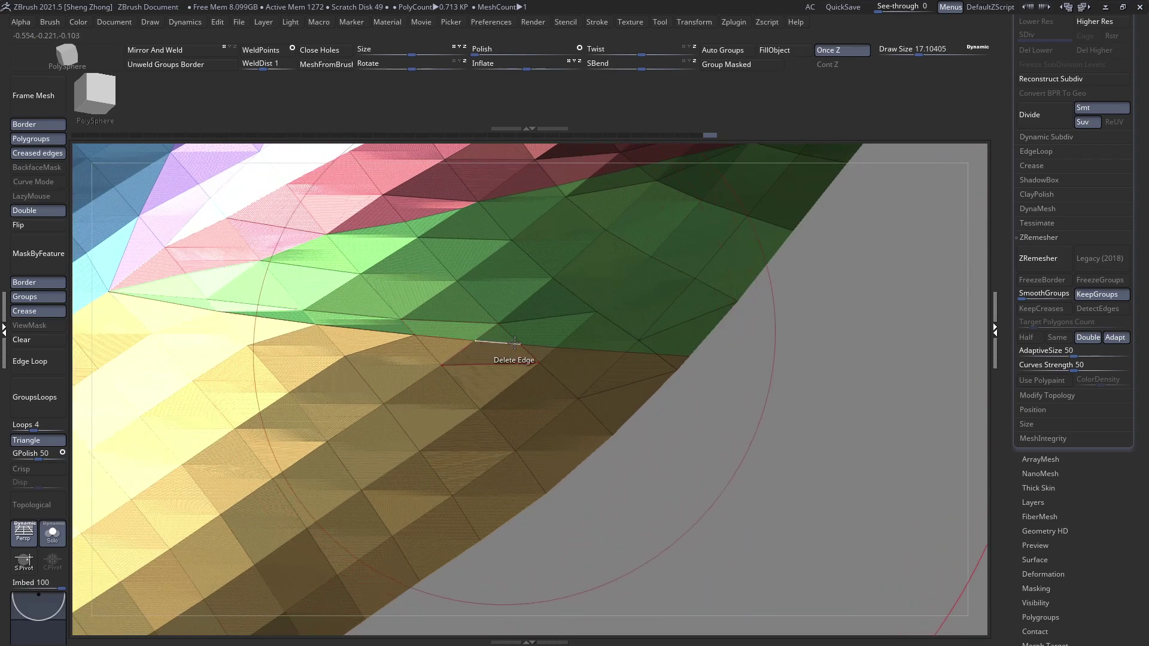
pyautogui.moveTo(518, 349)
pyautogui.mouseDown(button='right')
pyautogui.moveTo(501, 355)
pyautogui.moveTo(517, 378)
pyautogui.moveTo(542, 343)
pyautogui.moveTo(533, 360)
pyautogui.mouseUp(button='right')
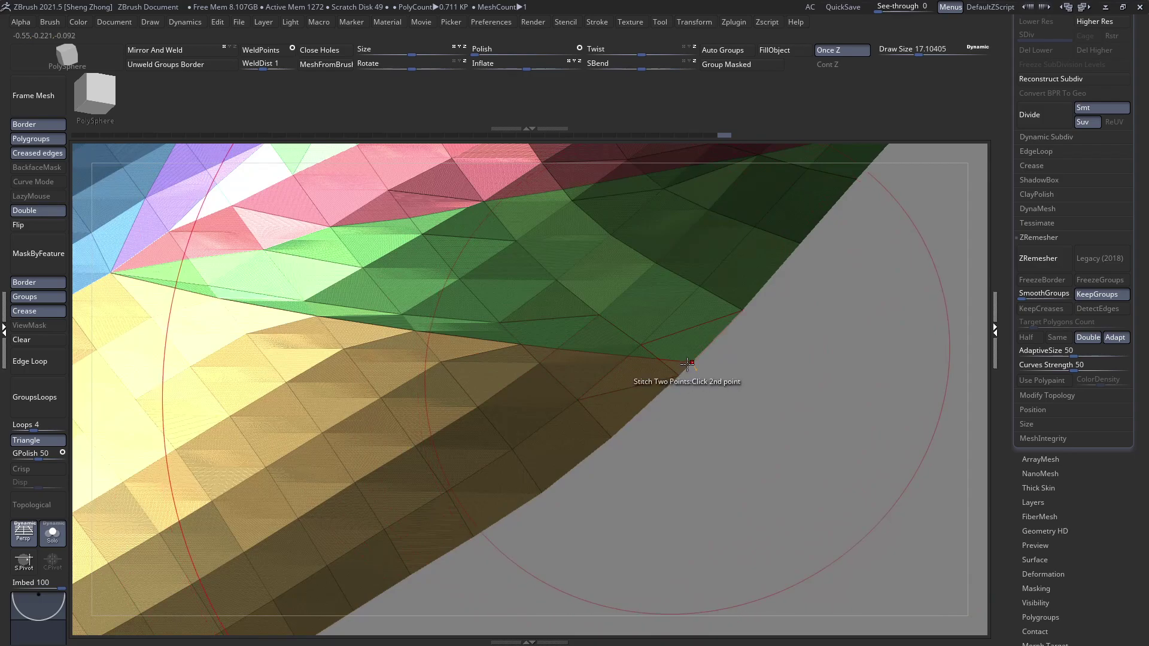
pyautogui.click(630, 363)
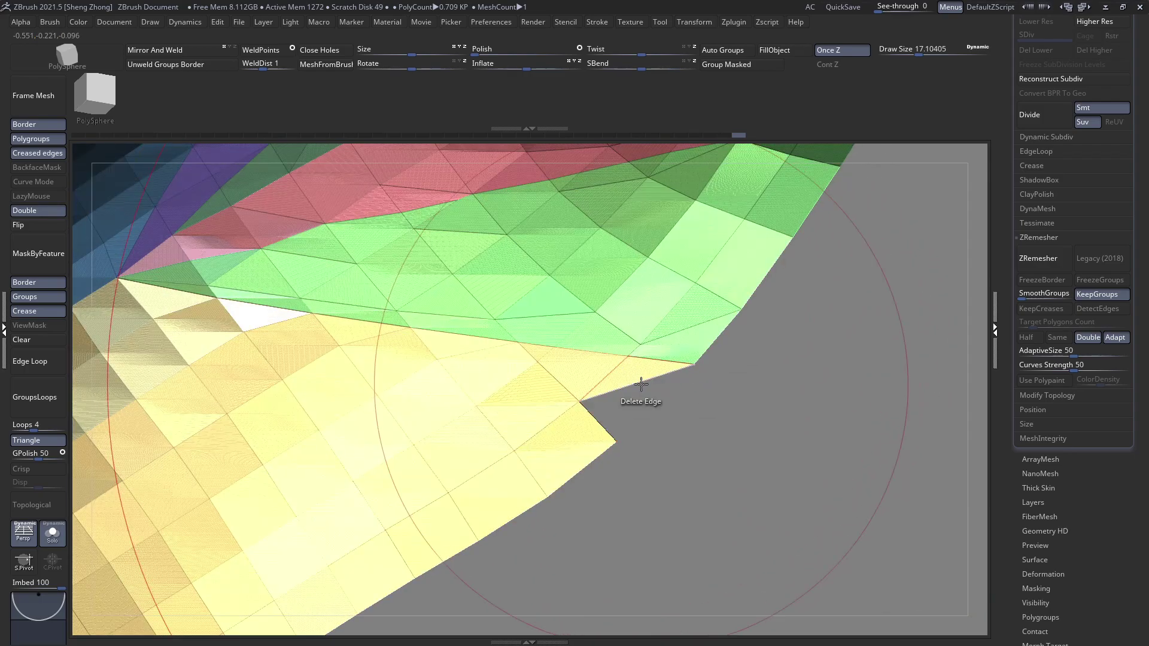
pyautogui.click(615, 388)
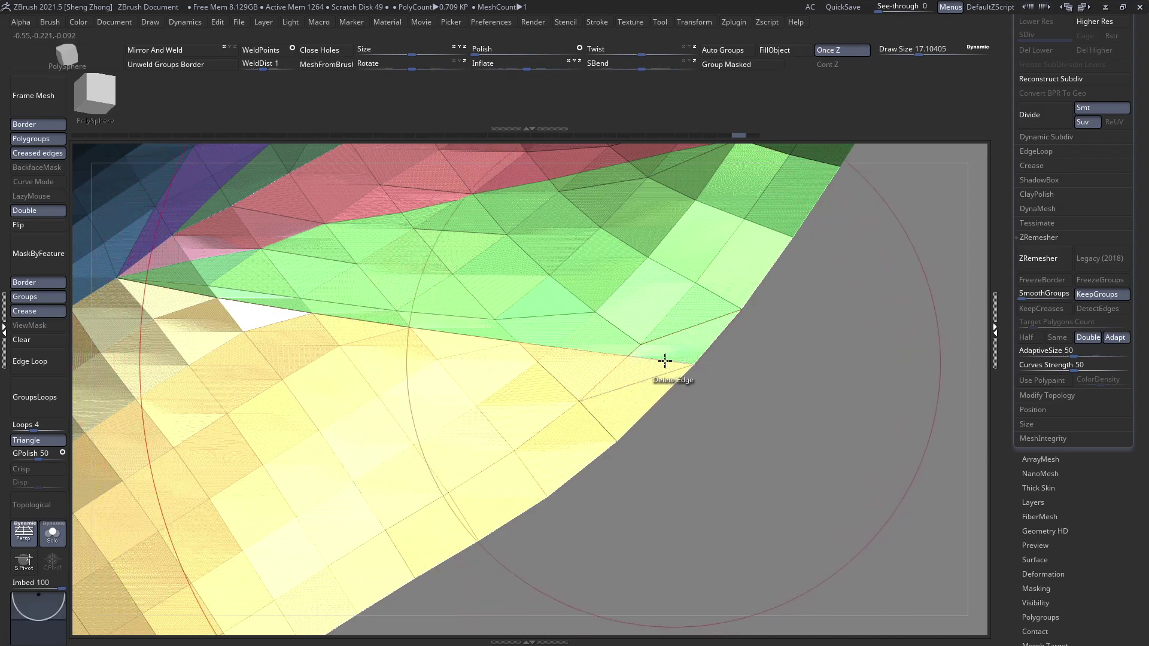
pyautogui.moveTo(639, 344); pyautogui.dragTo(538, 353, button='right')
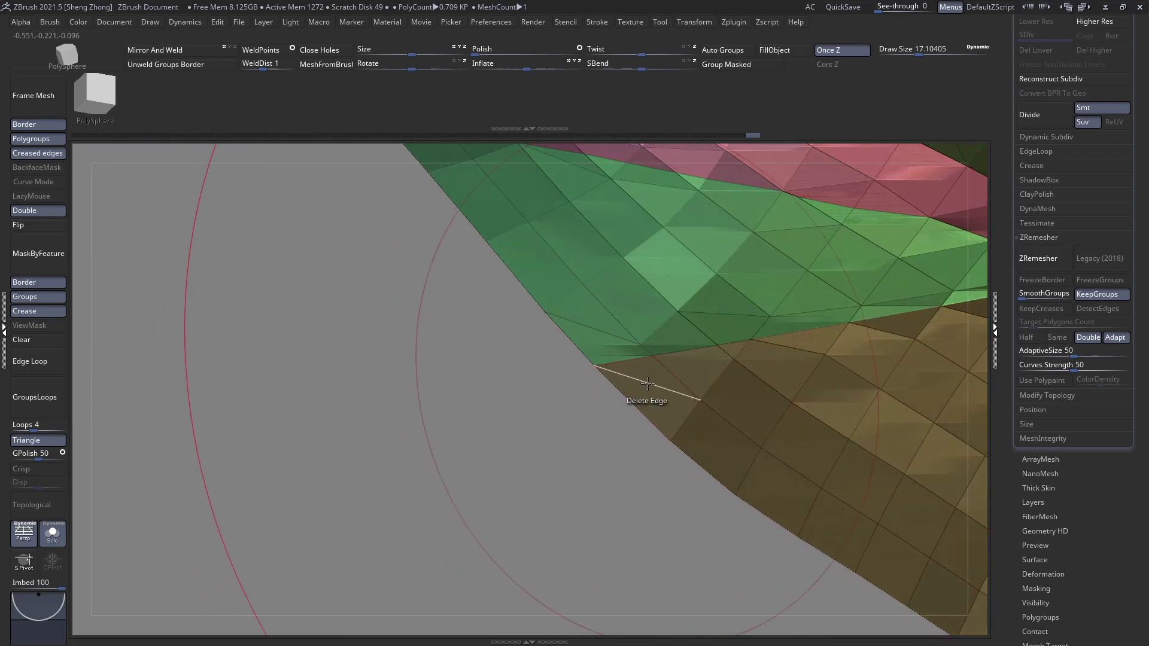
pyautogui.moveTo(647, 383); pyautogui.dragTo(681, 380, button='right')
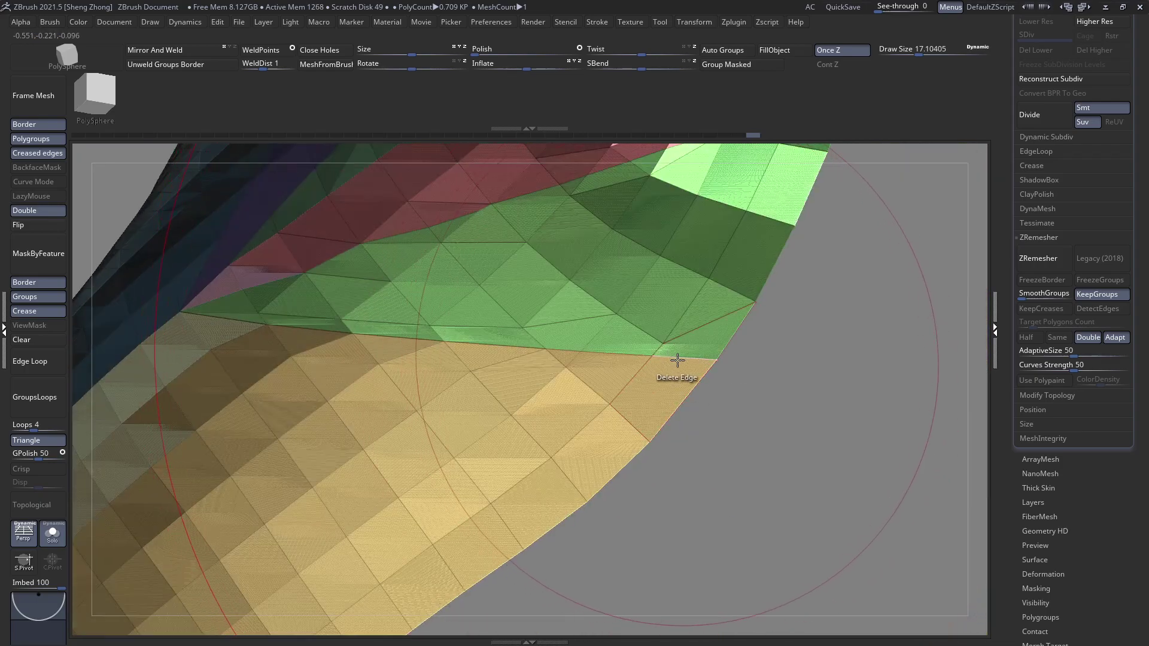
pyautogui.moveTo(589, 412)
pyautogui.keyDown('ctrl'); pyautogui.mouseDown(button='right')
pyautogui.moveTo(549, 380)
pyautogui.moveTo(520, 413)
pyautogui.moveTo(557, 333)
pyautogui.moveTo(584, 369)
pyautogui.moveTo(530, 315)
pyautogui.mouseUp(button='right'); pyautogui.keyUp('ctrl')
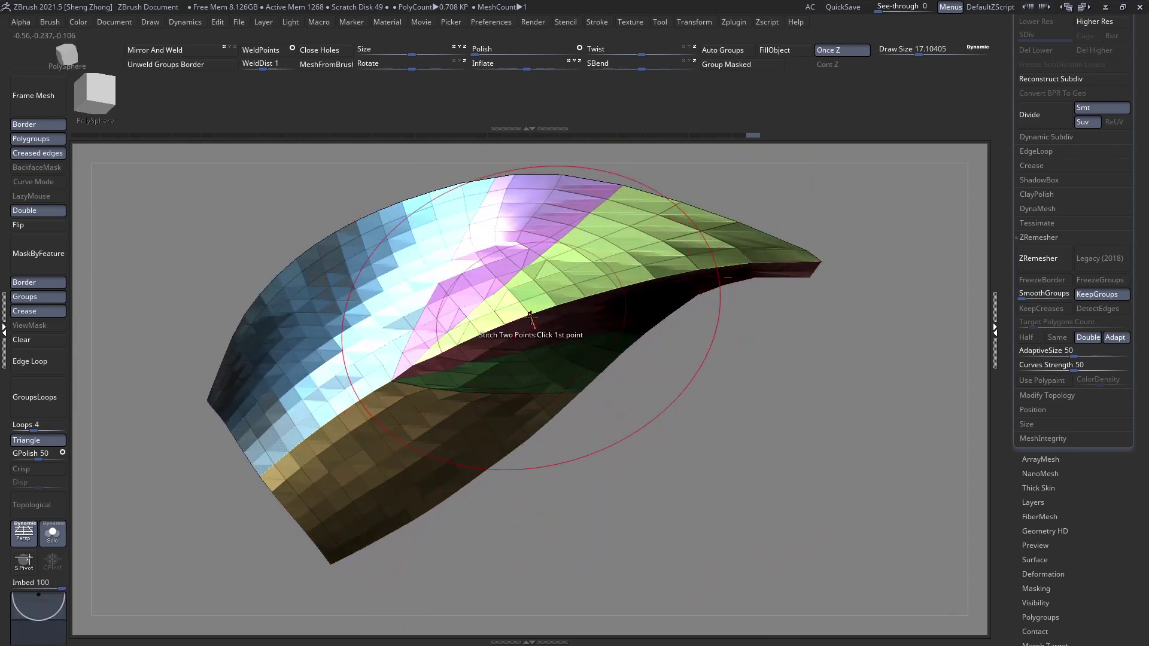
# Hide the purple and dark green wedges to examine the fan's seams, and show the whole plate again
pyautogui.keyDown('alt'); pyautogui.moveTo(615, 402); pyautogui.dragTo(627, 449, button='right'); pyautogui.keyUp('alt')
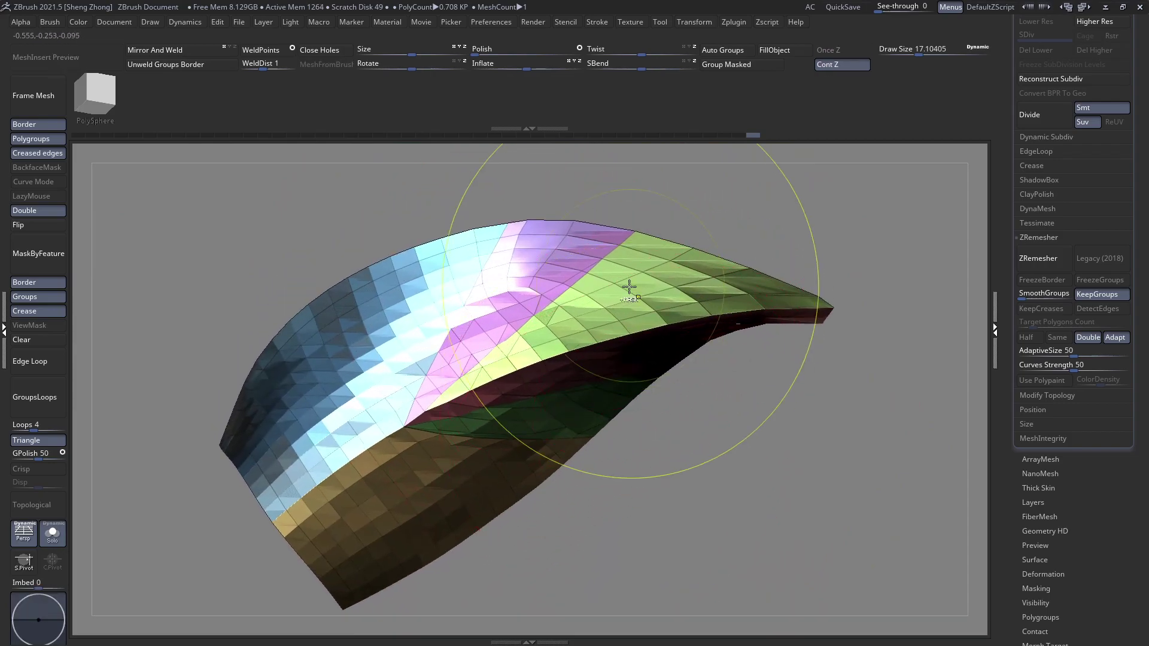
pyautogui.keyDown('ctrl'); pyautogui.moveTo(631, 290); pyautogui.dragTo(641, 340, button='right'); pyautogui.keyUp('ctrl')
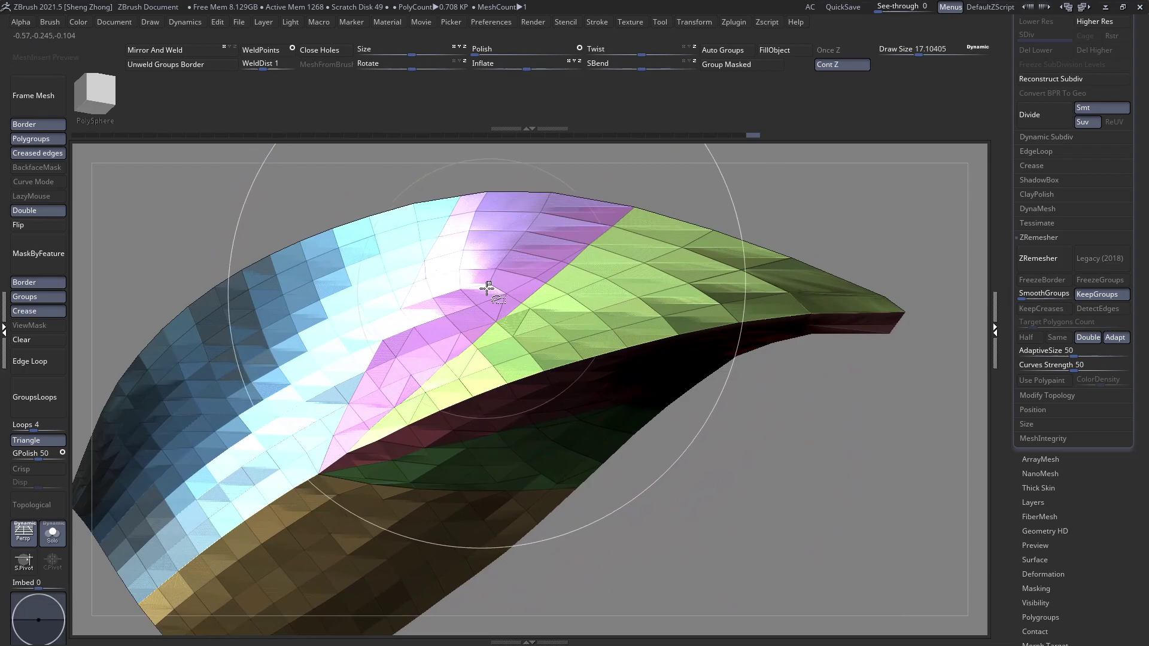
pyautogui.moveTo(504, 306); pyautogui.dragTo(502, 277, button='right')
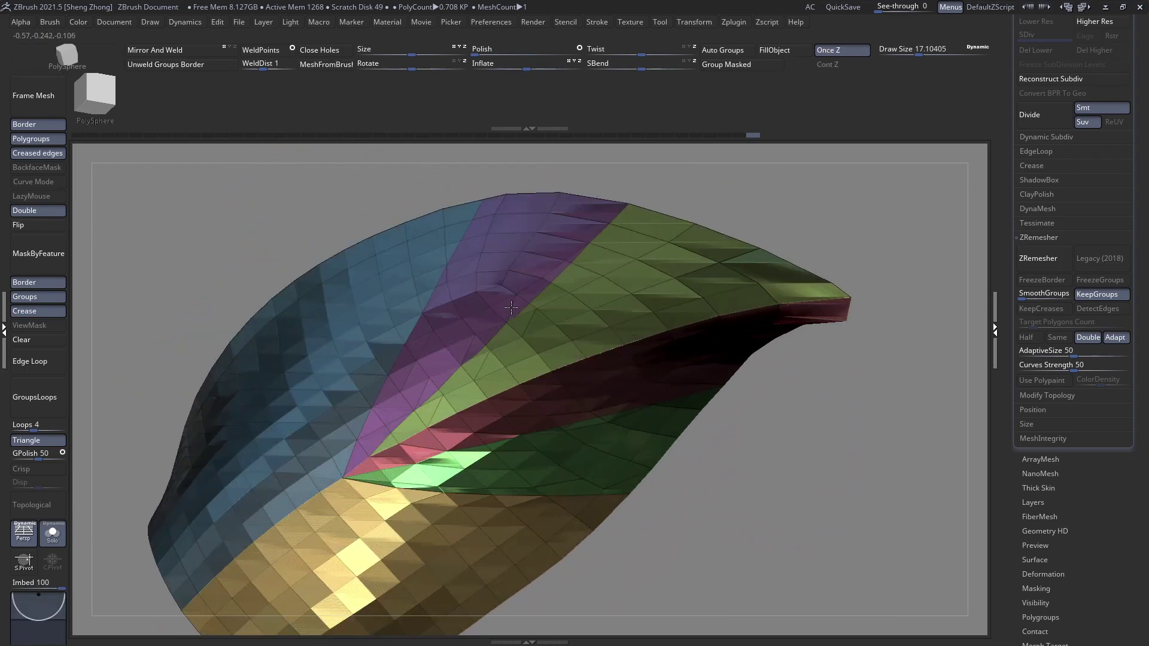
pyautogui.keyDown('ctrl'); pyautogui.keyDown('shift'); pyautogui.click(503, 276); pyautogui.keyUp('shift'); pyautogui.keyUp('ctrl')
pyautogui.keyDown('ctrl'); pyautogui.keyDown('shift'); pyautogui.click(503, 277); pyautogui.keyUp('shift'); pyautogui.keyUp('ctrl')
pyautogui.moveTo(549, 397); pyautogui.dragTo(591, 465, button='right')
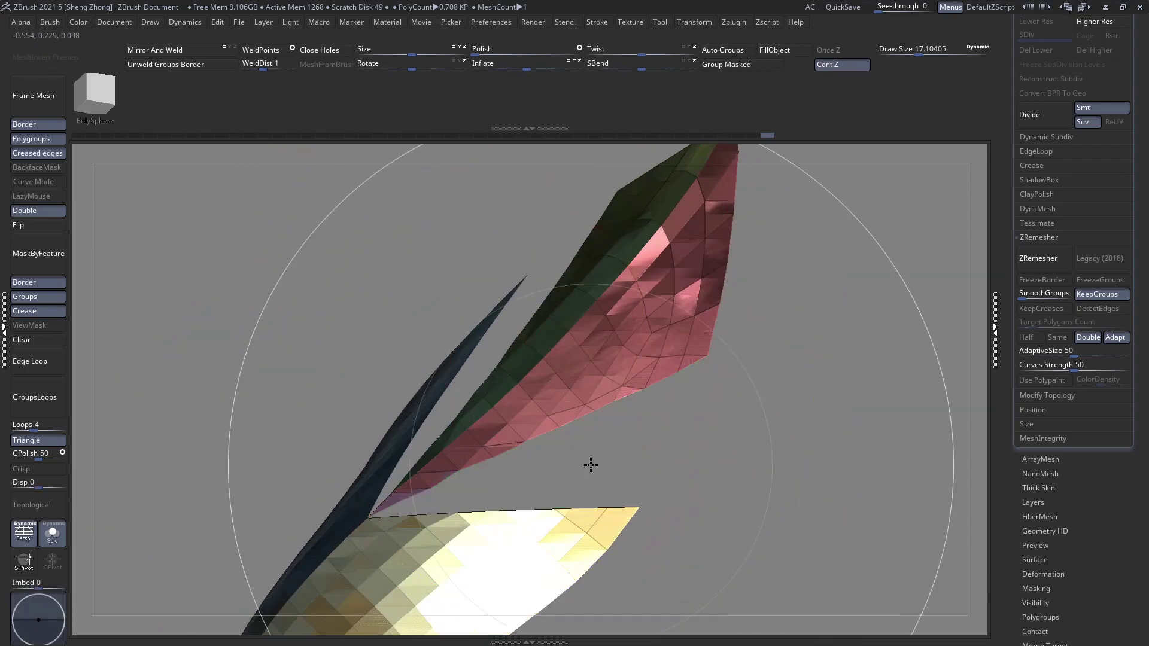
pyautogui.keyDown('ctrl'); pyautogui.keyDown('shift'); pyautogui.click(334, 312); pyautogui.keyUp('shift'); pyautogui.keyUp('ctrl')
pyautogui.moveTo(334, 312); pyautogui.dragTo(374, 349, button='right')
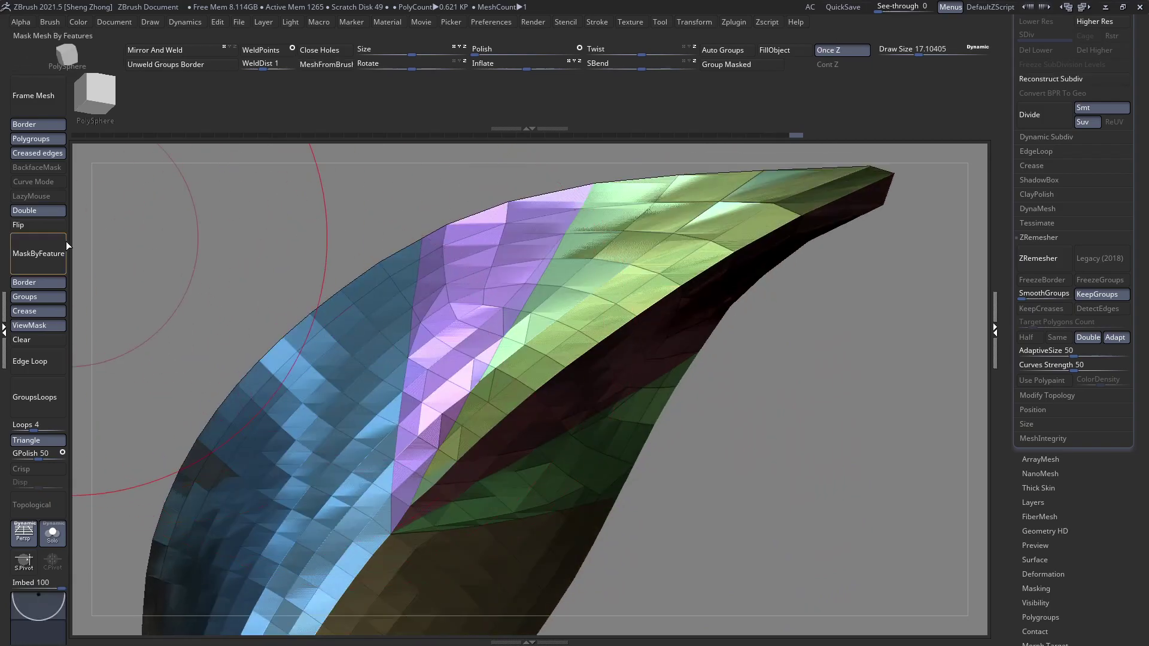
# Mask the plate by its borders, groups and creases, relax the polygons inside the wedges, and clear the mask
pyautogui.click(57, 255)
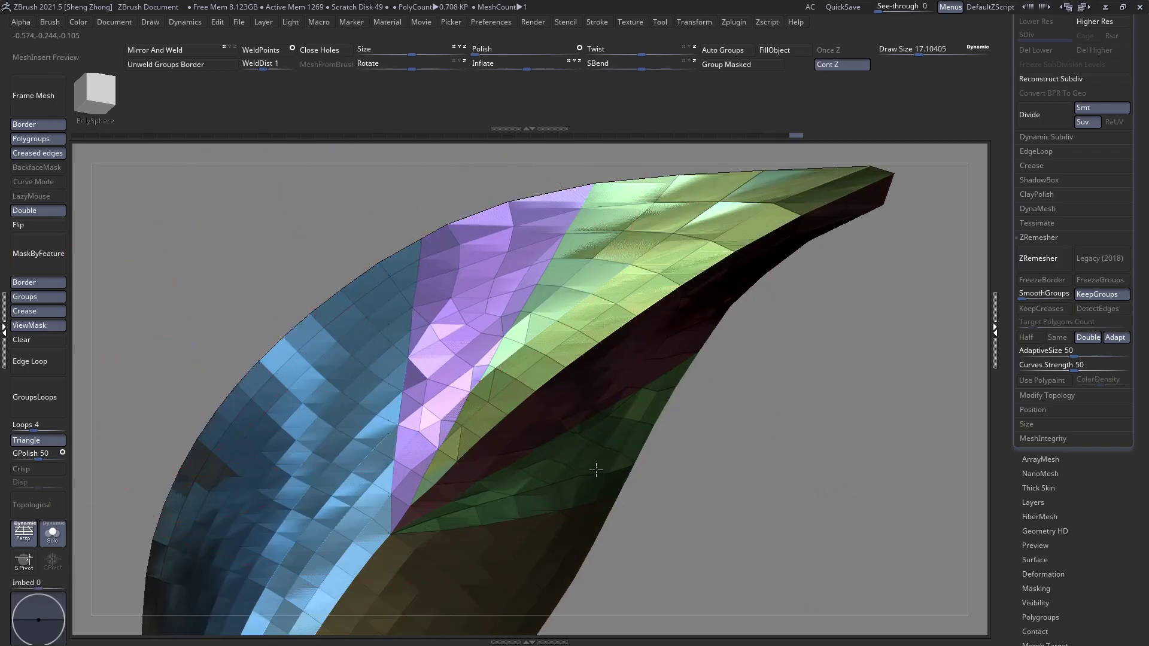
pyautogui.moveTo(598, 470); pyautogui.dragTo(558, 425, button='right')
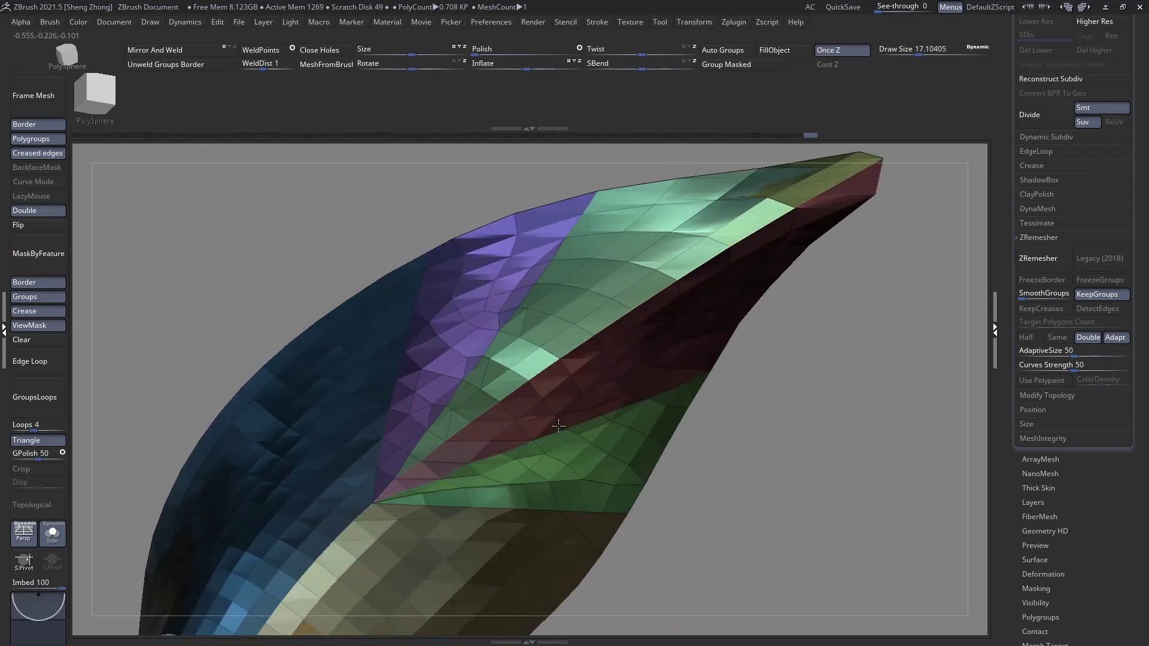
pyautogui.click(26, 340)
# Mask the whole thumb plate except the light green and red middle wedges by hiding those two polygroups temporarily
pyautogui.keyDown('alt'); pyautogui.moveTo(616, 268); pyautogui.dragTo(593, 307, button='right'); pyautogui.keyUp('alt')
pyautogui.keyDown('ctrl'); pyautogui.keyDown('shift'); pyautogui.click(592, 308); pyautogui.keyUp('shift'); pyautogui.keyUp('ctrl')
pyautogui.keyDown('ctrl'); pyautogui.keyDown('shift'); pyautogui.click(592, 307); pyautogui.keyUp('shift'); pyautogui.keyUp('ctrl')
pyautogui.keyDown('ctrl'); pyautogui.keyDown('shift'); pyautogui.click(615, 397); pyautogui.keyUp('shift'); pyautogui.keyUp('ctrl')
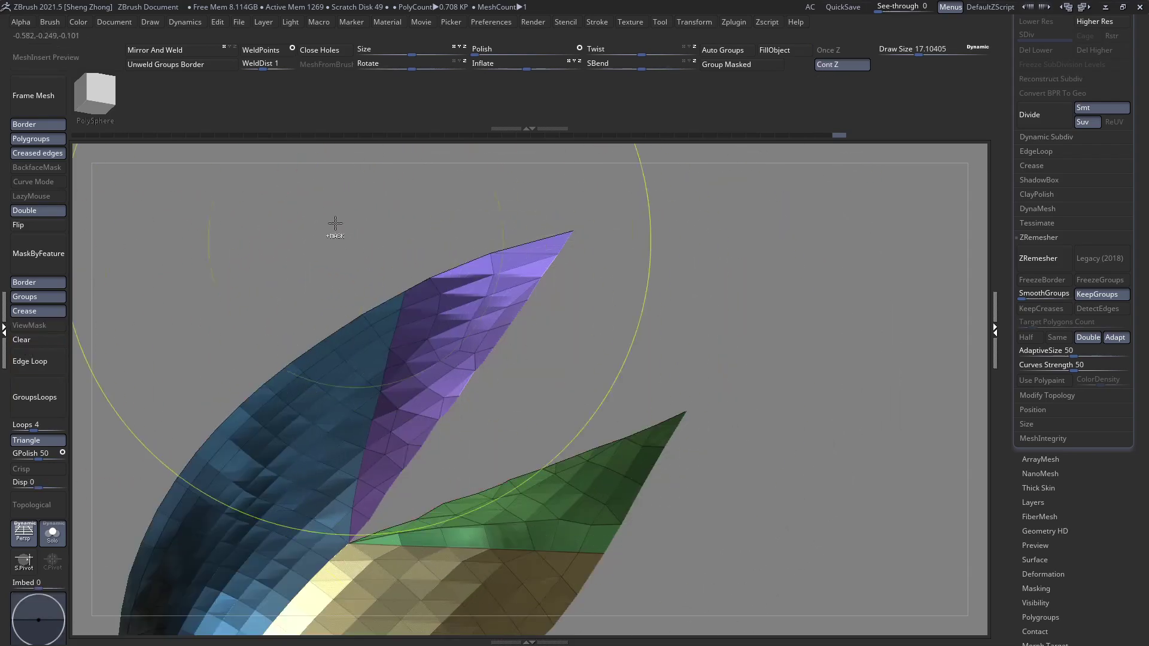
pyautogui.keyDown('ctrl'); pyautogui.click(335, 223); pyautogui.keyUp('ctrl')
pyautogui.keyDown('ctrl'); pyautogui.keyDown('shift'); pyautogui.click(306, 197); pyautogui.keyUp('shift'); pyautogui.keyUp('ctrl')
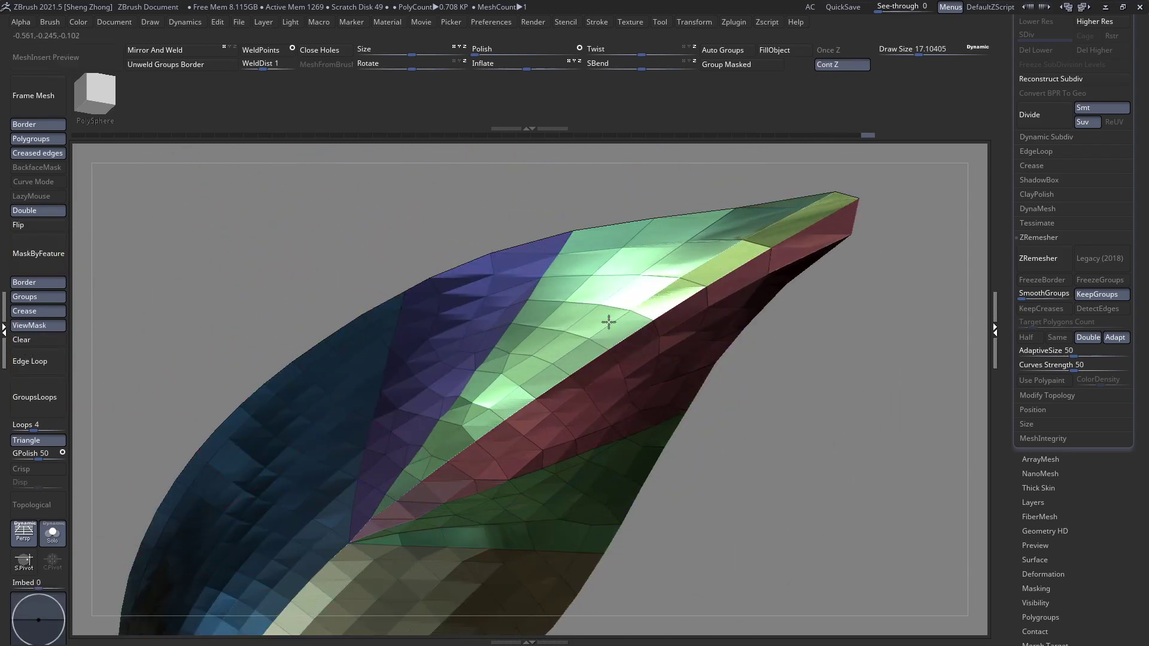
# Switch to the Move Topological brush with a draw size of about 27, clear the mask and frame the plate
pyautogui.moveTo(507, 440); pyautogui.dragTo(493, 239, button='right')
pyautogui.press('space')
pyautogui.press('space')
pyautogui.press('b')
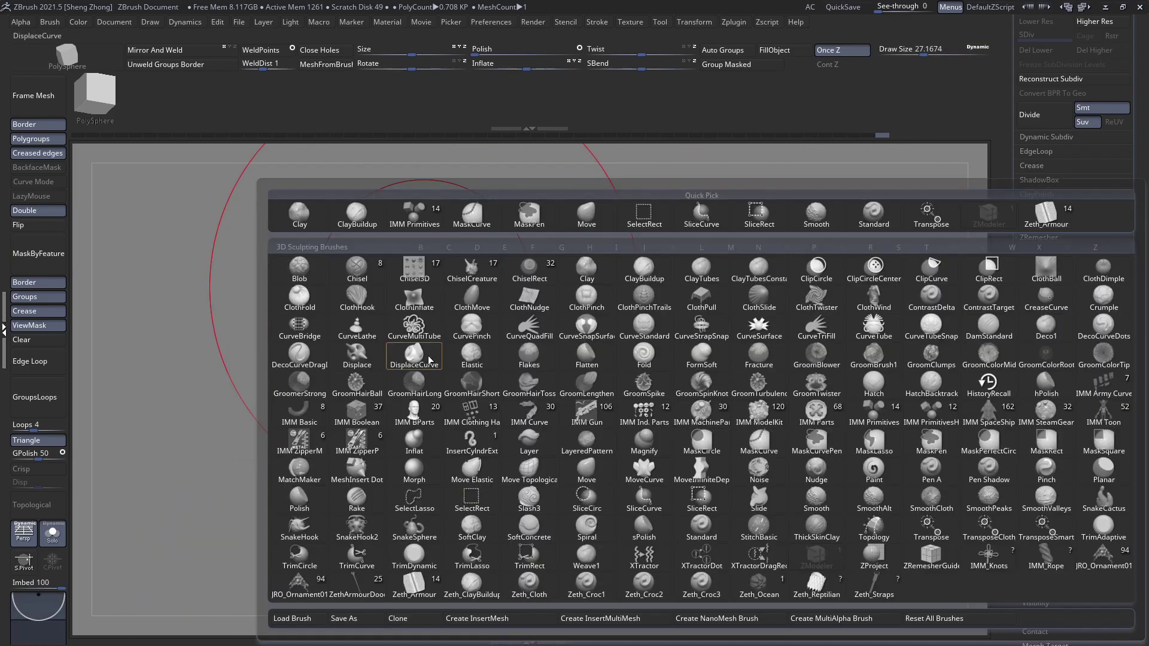
pyautogui.press('m')
pyautogui.press('t')
pyautogui.click(46, 344)
pyautogui.press('f')
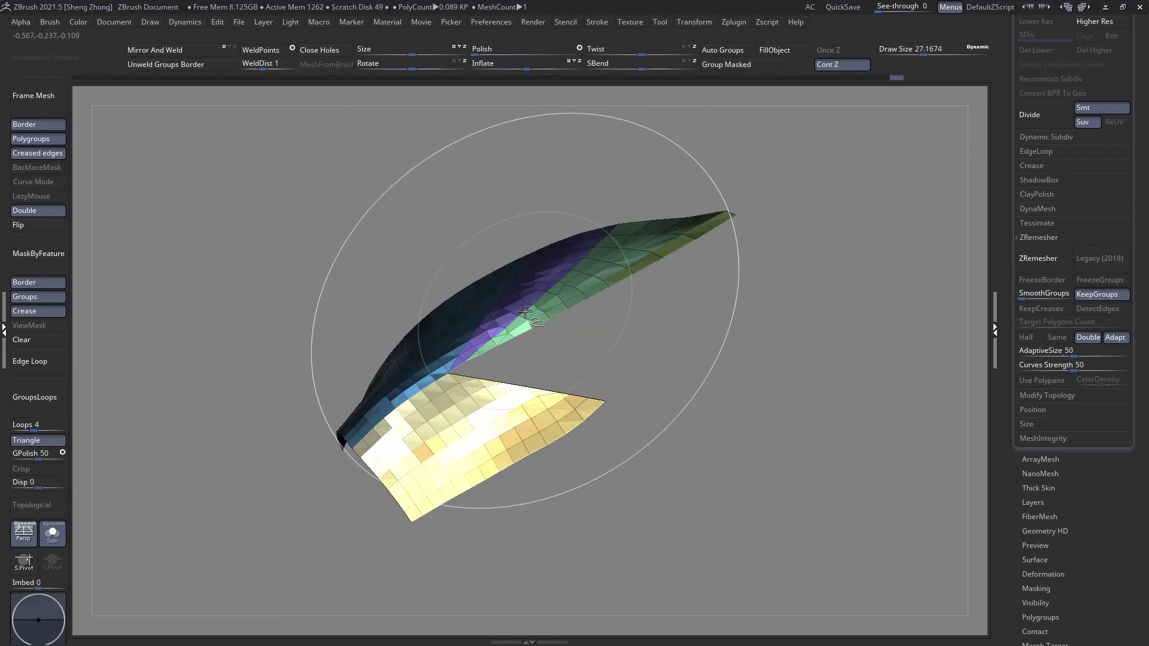
# Mask everything except the red and lower green wedges, and shape them into stepped folds with topological masking enabled
pyautogui.keyDown('ctrl'); pyautogui.click(390, 229); pyautogui.keyUp('ctrl')
pyautogui.keyDown('ctrl'); pyautogui.keyDown('shift'); pyautogui.click(96, 308); pyautogui.keyUp('shift'); pyautogui.keyUp('ctrl')
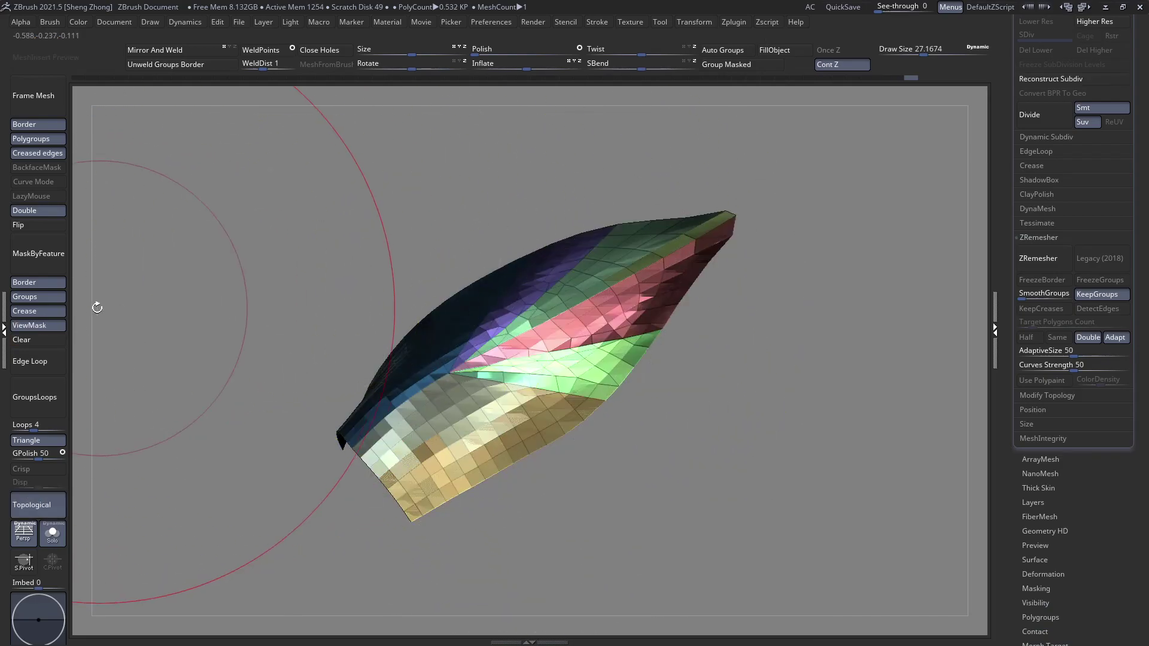
pyautogui.keyDown('ctrl'); pyautogui.moveTo(143, 249); pyautogui.dragTo(233, 264, button='right'); pyautogui.keyUp('ctrl')
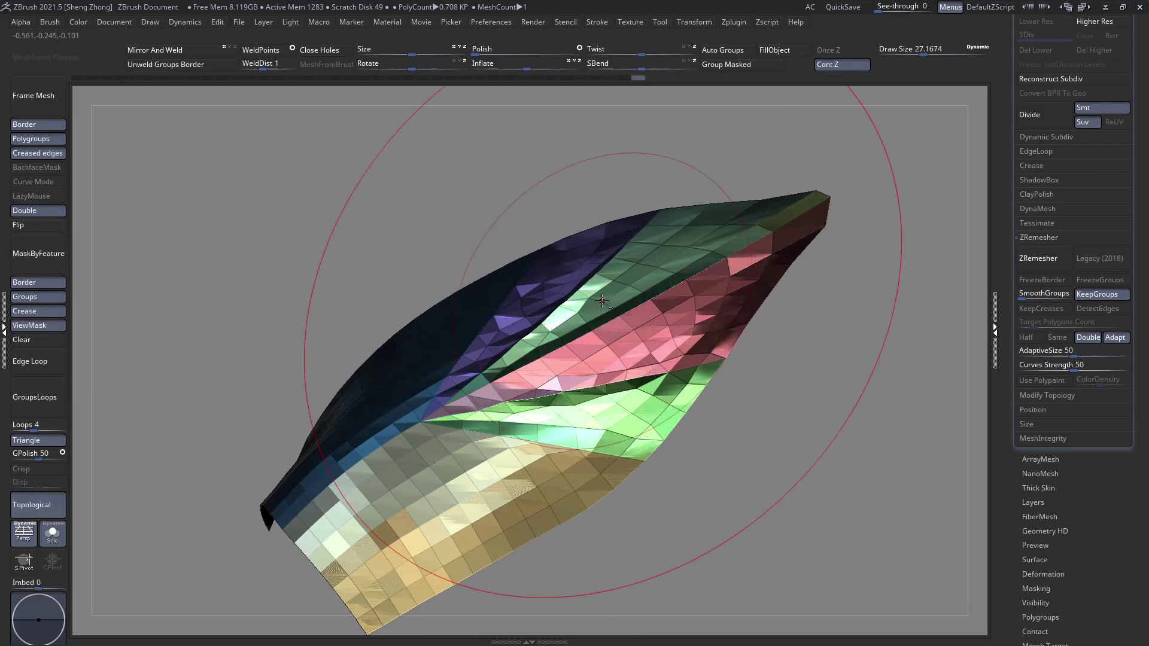
pyautogui.moveTo(734, 282)
pyautogui.mouseDown(button='right')
pyautogui.moveTo(696, 306)
pyautogui.moveTo(595, 299)
pyautogui.moveTo(585, 288)
pyautogui.moveTo(577, 367)
pyautogui.moveTo(494, 405)
pyautogui.moveTo(639, 308)
pyautogui.moveTo(670, 329)
pyautogui.moveTo(688, 317)
pyautogui.moveTo(646, 299)
pyautogui.moveTo(619, 399)
pyautogui.moveTo(641, 308)
pyautogui.moveTo(644, 339)
pyautogui.moveTo(655, 320)
pyautogui.mouseUp(button='right')
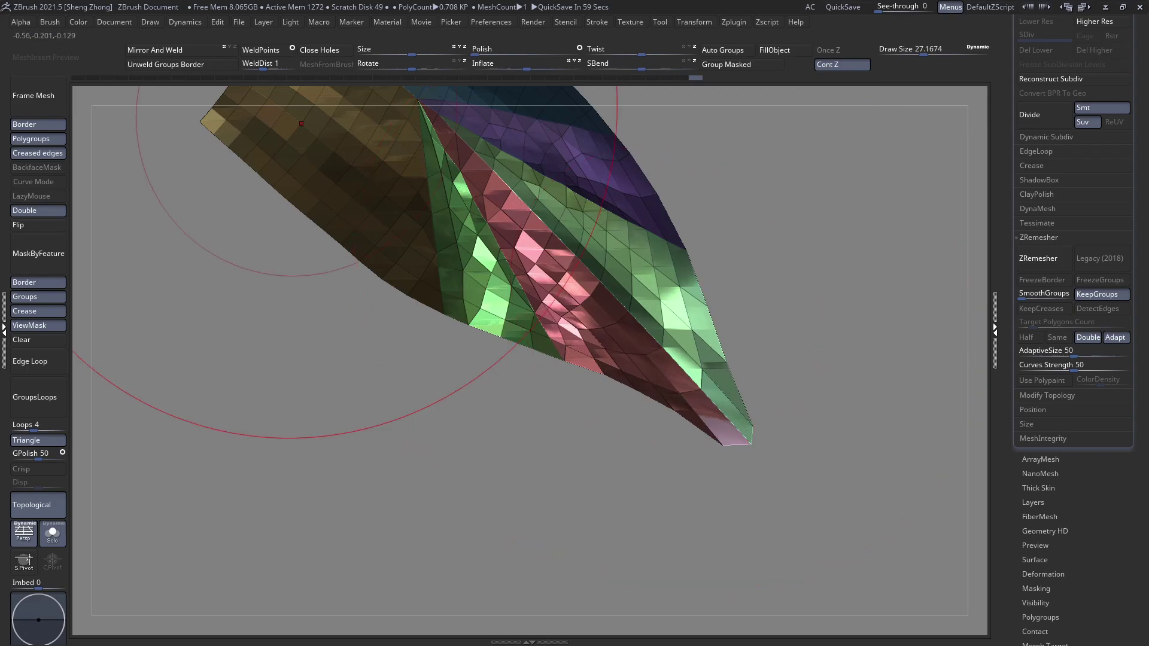
pyautogui.moveTo(487, 213)
pyautogui.keyDown('alt'); pyautogui.mouseDown(button='right')
pyautogui.moveTo(461, 270)
pyautogui.moveTo(448, 231)
pyautogui.moveTo(496, 202)
pyautogui.mouseUp(button='right'); pyautogui.keyUp('alt')
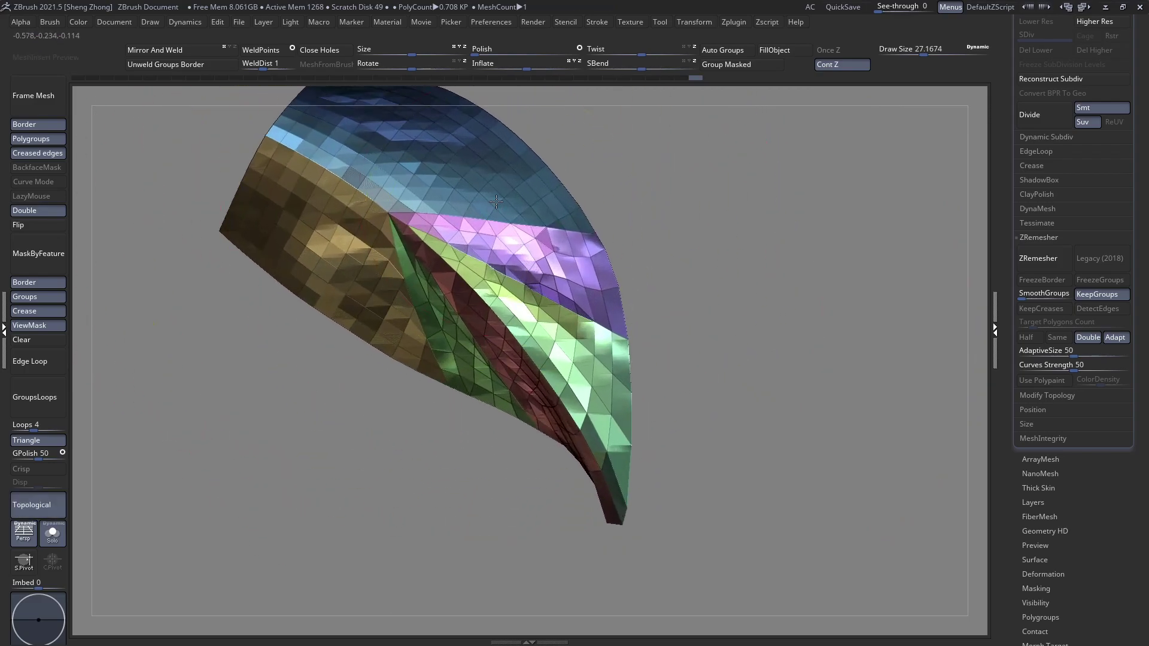
# Reduce the draw size to about 19 and refine the folds between the wedges with the Move Topological brush
pyautogui.press('space')
pyautogui.moveTo(496, 202); pyautogui.dragTo(487, 202)
pyautogui.moveTo(487, 203)
pyautogui.mouseDown(button='right')
pyautogui.moveTo(516, 226)
pyautogui.moveTo(539, 207)
pyautogui.mouseUp(button='right')
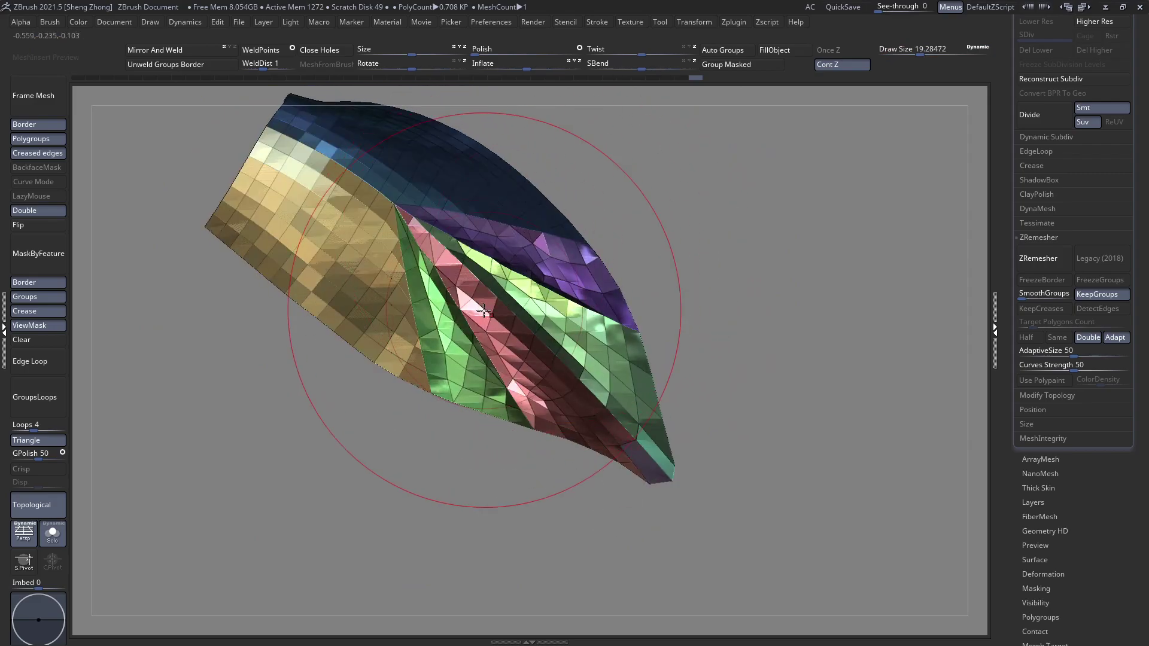
pyautogui.keyDown('ctrl'); pyautogui.moveTo(483, 311); pyautogui.dragTo(426, 198, button='right'); pyautogui.keyUp('ctrl')
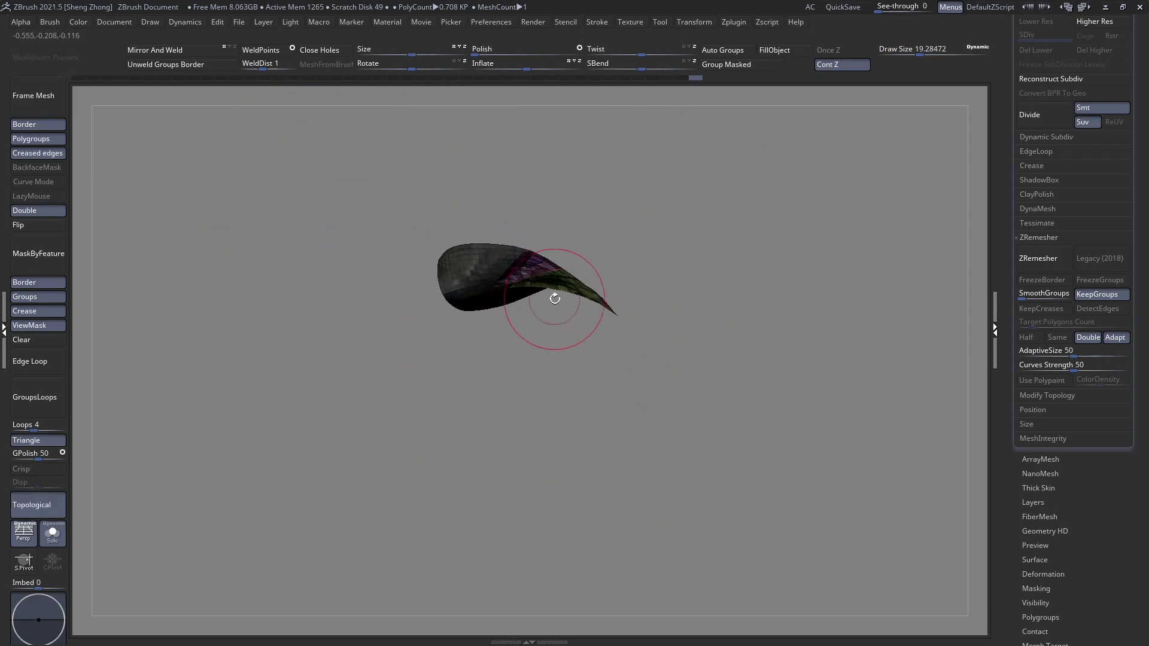
pyautogui.keyDown('ctrl'); pyautogui.moveTo(560, 193); pyautogui.dragTo(147, 361, button='right'); pyautogui.keyUp('ctrl')
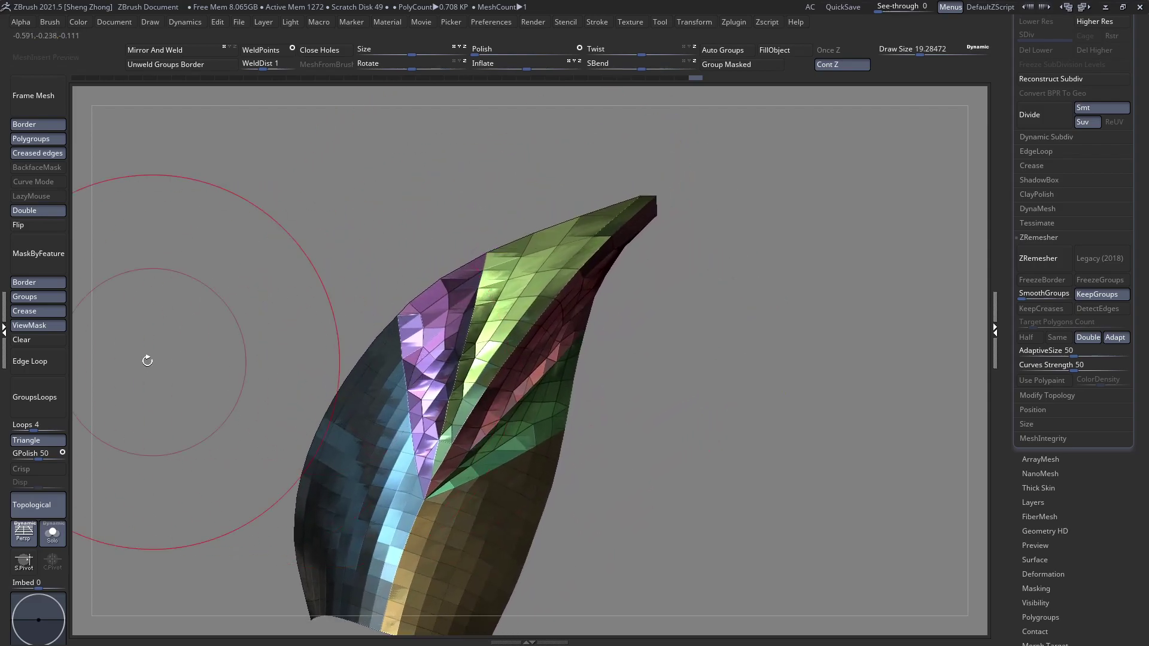
# Clear the thumb plate's mask and check the shaped folds with the polyframe hidden
pyautogui.click(40, 342)
pyautogui.moveTo(400, 343)
pyautogui.mouseDown(button='right')
pyautogui.moveTo(359, 352)
pyautogui.moveTo(410, 365)
pyautogui.moveTo(433, 336)
pyautogui.moveTo(382, 335)
pyautogui.moveTo(439, 325)
pyautogui.moveTo(426, 351)
pyautogui.moveTo(384, 244)
pyautogui.moveTo(461, 205)
pyautogui.moveTo(473, 334)
pyautogui.moveTo(521, 317)
pyautogui.moveTo(452, 348)
pyautogui.moveTo(531, 361)
pyautogui.moveTo(446, 294)
pyautogui.moveTo(553, 312)
pyautogui.mouseUp(button='right')
pyautogui.keyDown('ctrl'); pyautogui.moveTo(553, 313); pyautogui.dragTo(540, 323, button='right'); pyautogui.keyUp('ctrl')
pyautogui.hotkey('shift', 'f')
pyautogui.keyDown('ctrl'); pyautogui.moveTo(495, 383); pyautogui.dragTo(561, 335, button='right'); pyautogui.keyUp('ctrl')
pyautogui.moveTo(507, 382); pyautogui.dragTo(73, 69, button='right')
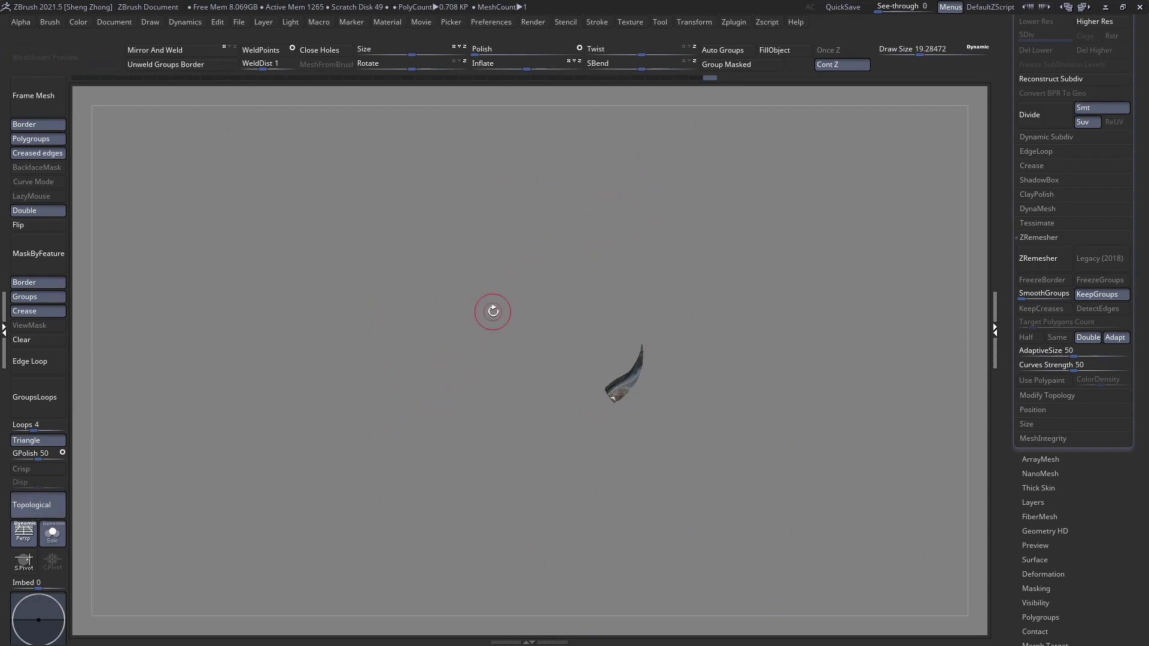
# Show the polyframe again and try remeshing the whole thumb plate with ZRemesher, keeping its polygroups
pyautogui.keyDown('ctrl'); pyautogui.moveTo(446, 222); pyautogui.dragTo(628, 365, button='right'); pyautogui.keyUp('ctrl')
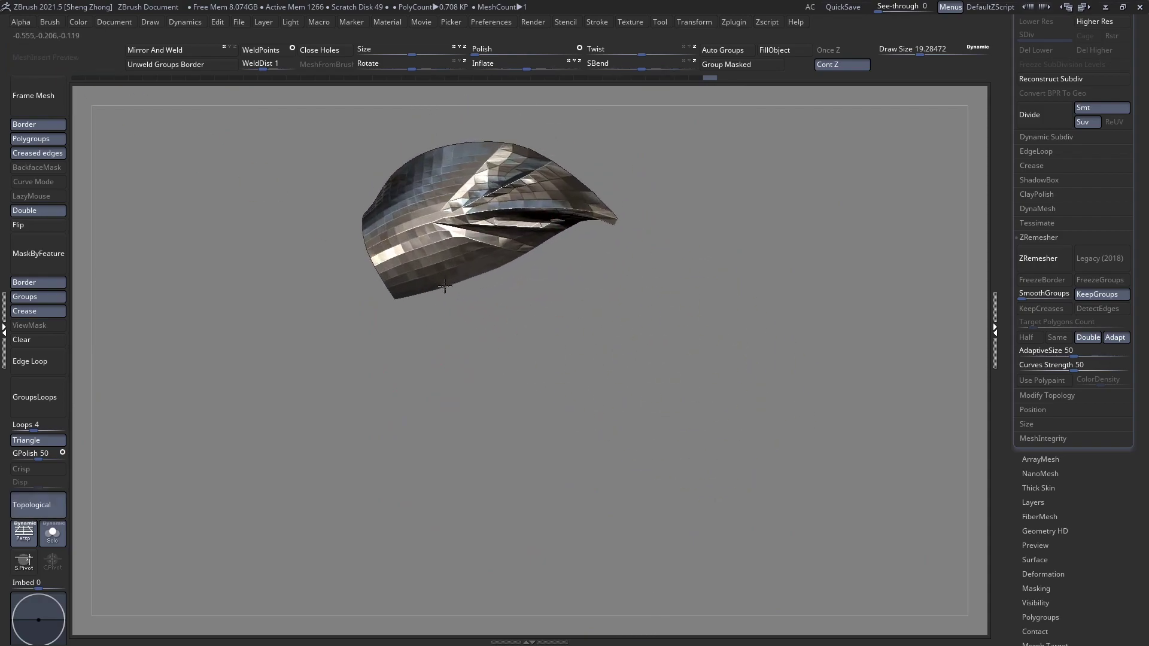
pyautogui.keyDown('alt'); pyautogui.moveTo(507, 195); pyautogui.dragTo(522, 302, button='right'); pyautogui.keyUp('alt')
pyautogui.hotkey('shift', 'f')
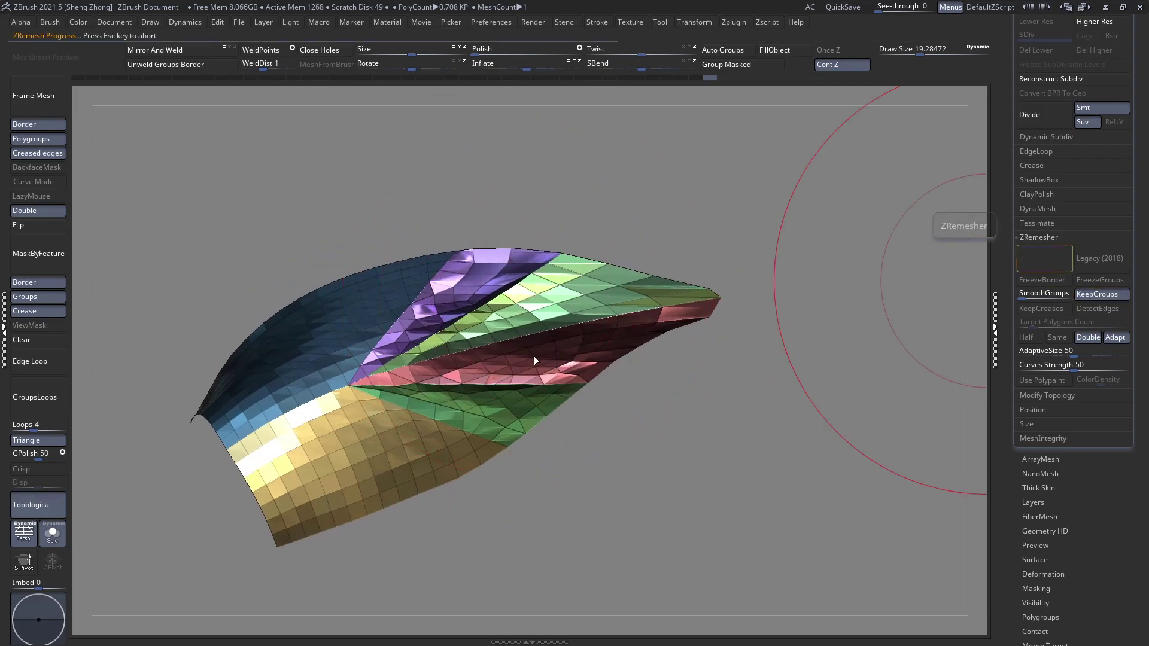
pyautogui.moveTo(487, 328)
pyautogui.mouseDown(button='right')
pyautogui.moveTo(481, 314)
pyautogui.moveTo(508, 341)
pyautogui.moveTo(491, 393)
pyautogui.moveTo(493, 340)
pyautogui.moveTo(405, 206)
pyautogui.moveTo(410, 232)
pyautogui.mouseUp(button='right')
# Cut a concave curve along the purple wedge's outer edge with the SliceCurve brush and hide the cut-off strip
pyautogui.press('space')
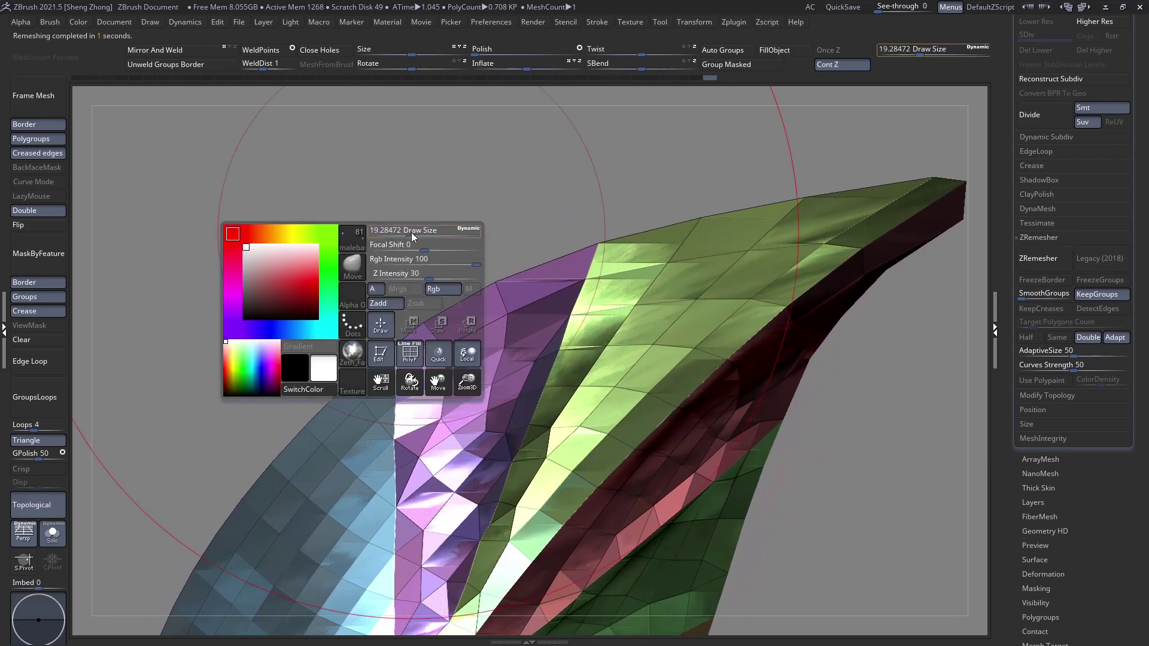
pyautogui.click(353, 265)
pyautogui.press('s')
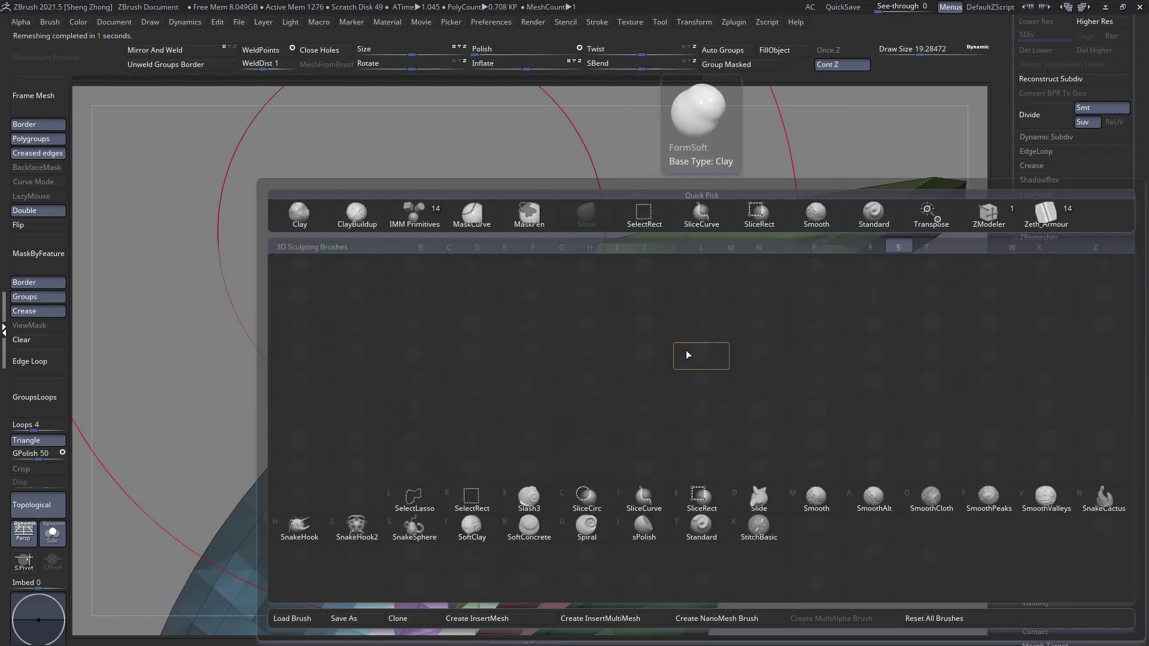
pyautogui.press('t')
pyautogui.moveTo(563, 305); pyautogui.dragTo(541, 295, button='right')
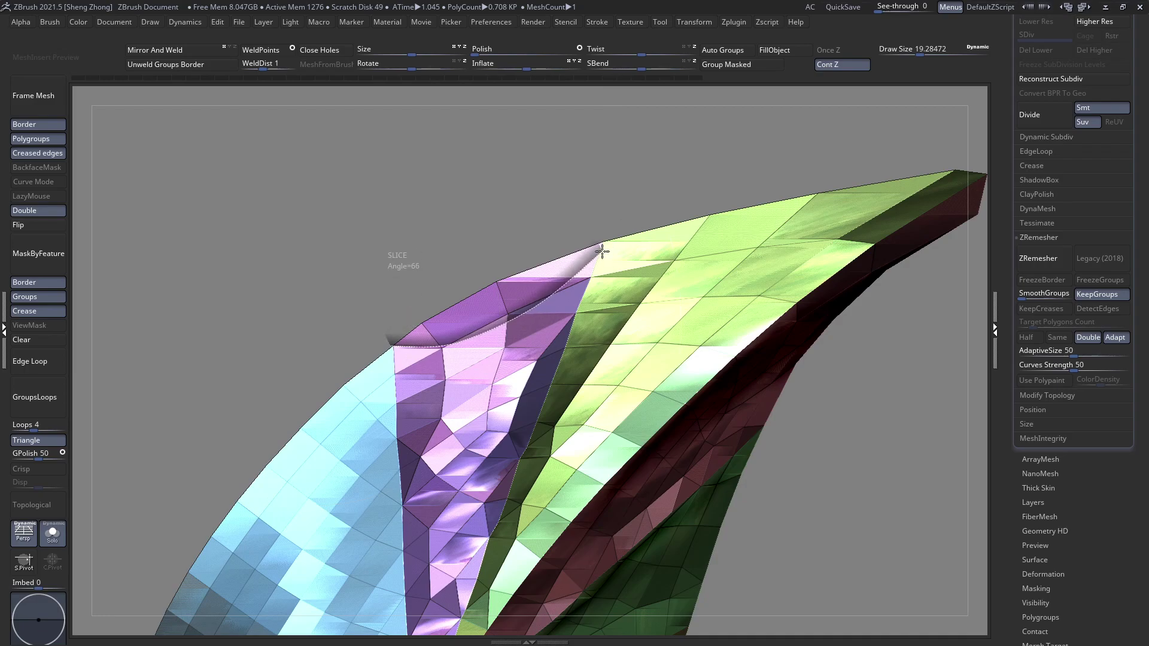
pyautogui.keyDown('ctrl'); pyautogui.keyDown('shift'); pyautogui.moveTo(606, 250); pyautogui.dragTo(612, 243); pyautogui.keyUp('shift'); pyautogui.keyUp('ctrl')
pyautogui.keyDown('ctrl'); pyautogui.keyDown('shift'); pyautogui.click(506, 282); pyautogui.keyUp('shift'); pyautogui.keyUp('ctrl')
pyautogui.keyDown('ctrl'); pyautogui.keyDown('shift'); pyautogui.click(506, 282); pyautogui.keyUp('shift'); pyautogui.keyUp('ctrl')
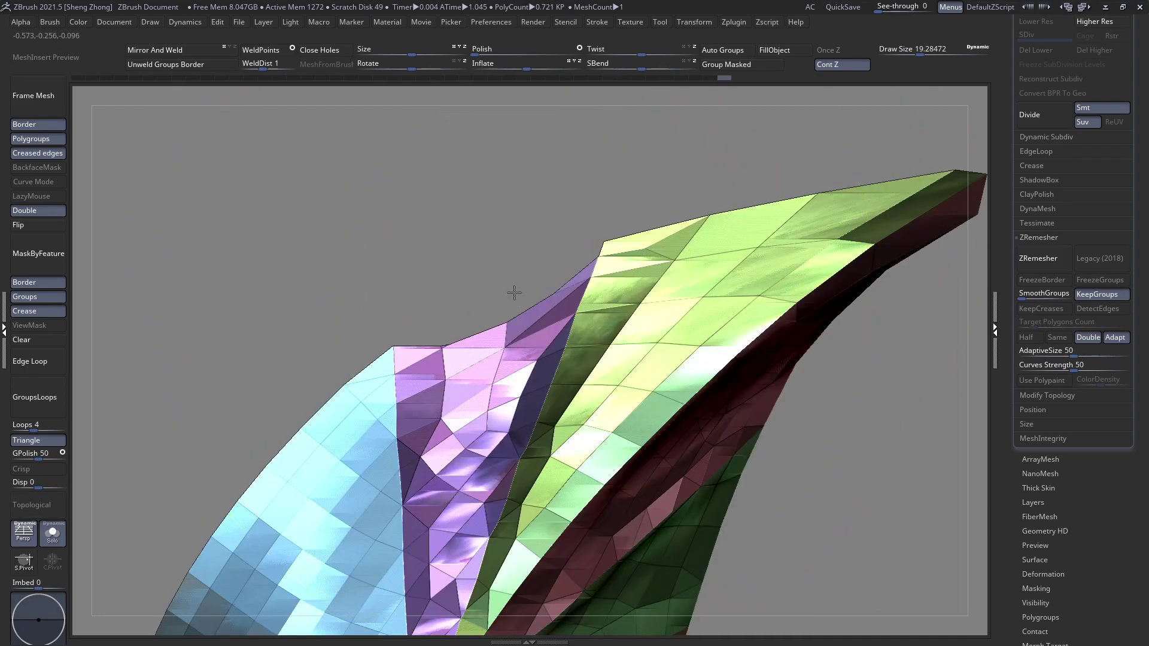
# Slice a concave curve along the lower green wedge's outer edge and hide the cut-off strip
pyautogui.keyDown('ctrl'); pyautogui.moveTo(512, 292); pyautogui.dragTo(471, 278, button='right'); pyautogui.keyUp('ctrl')
pyautogui.moveTo(472, 278); pyautogui.dragTo(510, 338)
pyautogui.moveTo(509, 339); pyautogui.dragTo(402, 213, button='right')
pyautogui.moveTo(604, 351)
pyautogui.keyDown('ctrl'); pyautogui.mouseDown(button='right')
pyautogui.moveTo(549, 379)
pyautogui.moveTo(521, 379)
pyautogui.mouseUp(button='right'); pyautogui.keyUp('ctrl')
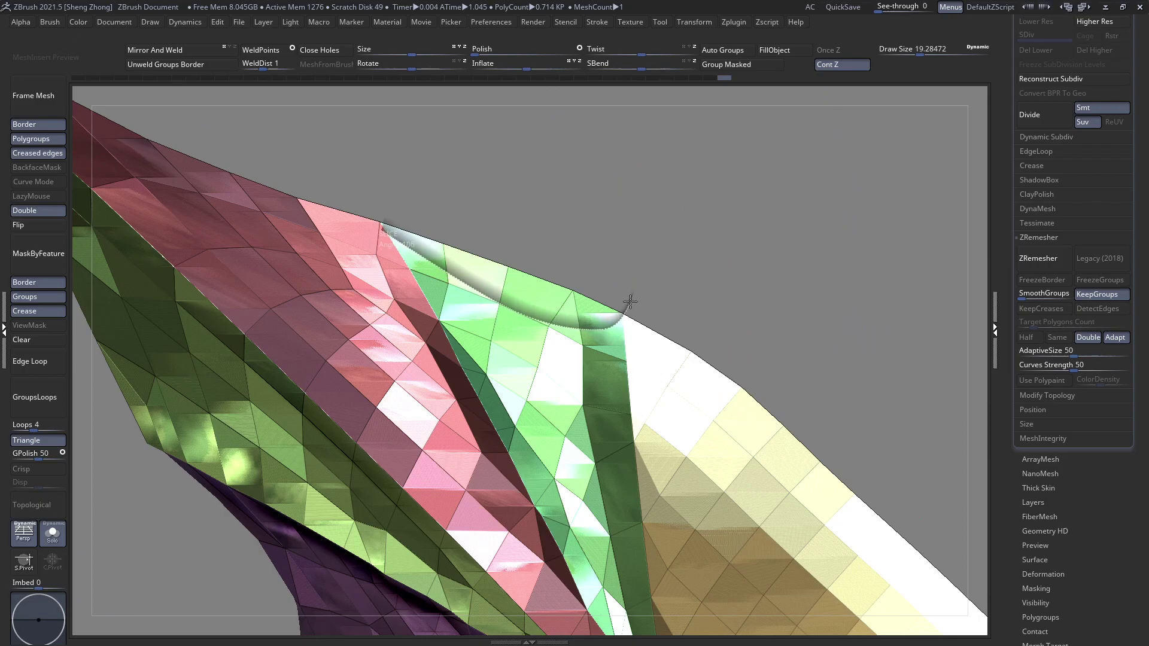
pyautogui.keyDown('ctrl'); pyautogui.keyDown('shift'); pyautogui.moveTo(630, 302); pyautogui.dragTo(632, 296); pyautogui.keyUp('shift'); pyautogui.keyUp('ctrl')
pyautogui.keyDown('ctrl'); pyautogui.keyDown('shift'); pyautogui.click(522, 284); pyautogui.keyUp('shift'); pyautogui.keyUp('ctrl')
pyautogui.hotkey('ctrl', 'z')
pyautogui.keyDown('ctrl'); pyautogui.keyDown('shift'); pyautogui.click(522, 276); pyautogui.keyUp('shift'); pyautogui.keyUp('ctrl')
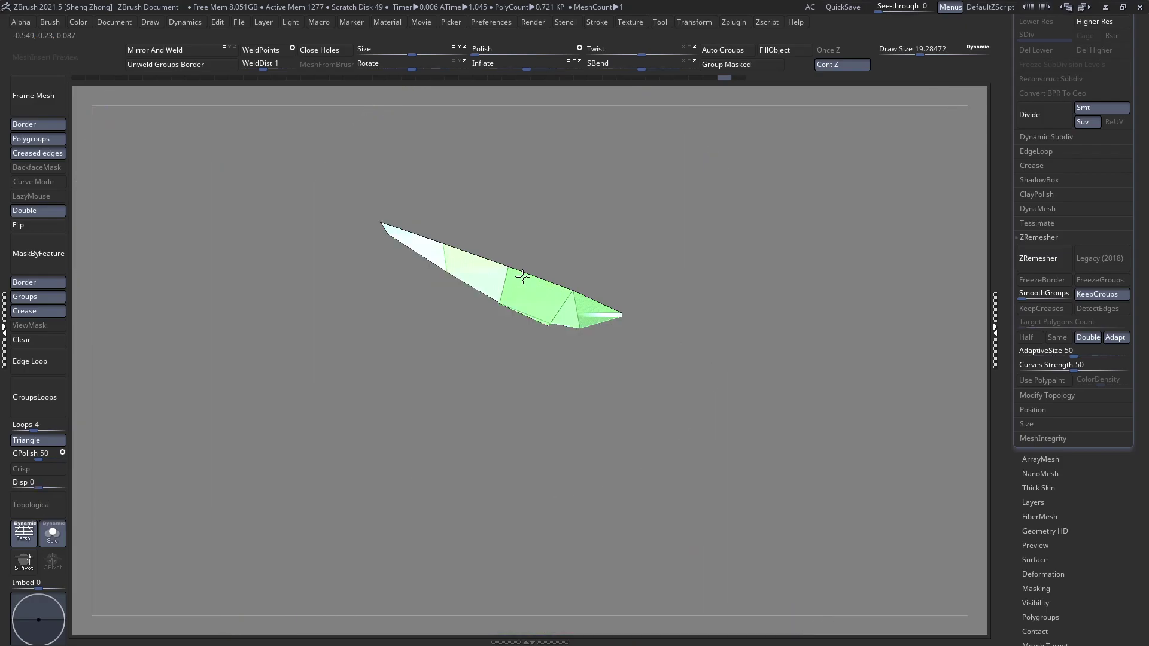
pyautogui.keyDown('ctrl'); pyautogui.keyDown('shift'); pyautogui.click(523, 276); pyautogui.keyUp('shift'); pyautogui.keyUp('ctrl')
# Isolate the light green wedge, slice a concave curve along its outer edge and show the rest of the plate
pyautogui.press('f')
pyautogui.moveTo(455, 293); pyautogui.dragTo(494, 211, button='right')
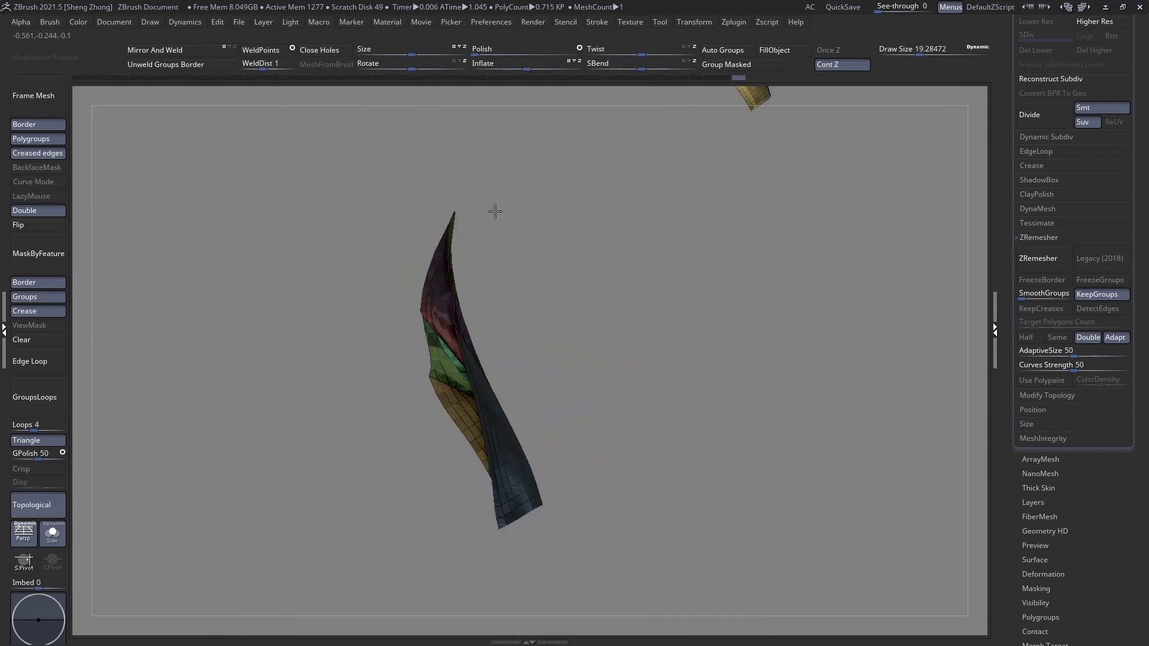
pyautogui.moveTo(494, 211); pyautogui.dragTo(479, 315)
pyautogui.keyDown('ctrl'); pyautogui.moveTo(521, 309); pyautogui.dragTo(531, 383, button='right'); pyautogui.keyUp('ctrl')
pyautogui.keyDown('alt'); pyautogui.moveTo(499, 339); pyautogui.dragTo(500, 359, button='right'); pyautogui.keyUp('alt')
pyautogui.keyDown('ctrl'); pyautogui.keyDown('shift'); pyautogui.click(501, 359); pyautogui.keyUp('shift'); pyautogui.keyUp('ctrl')
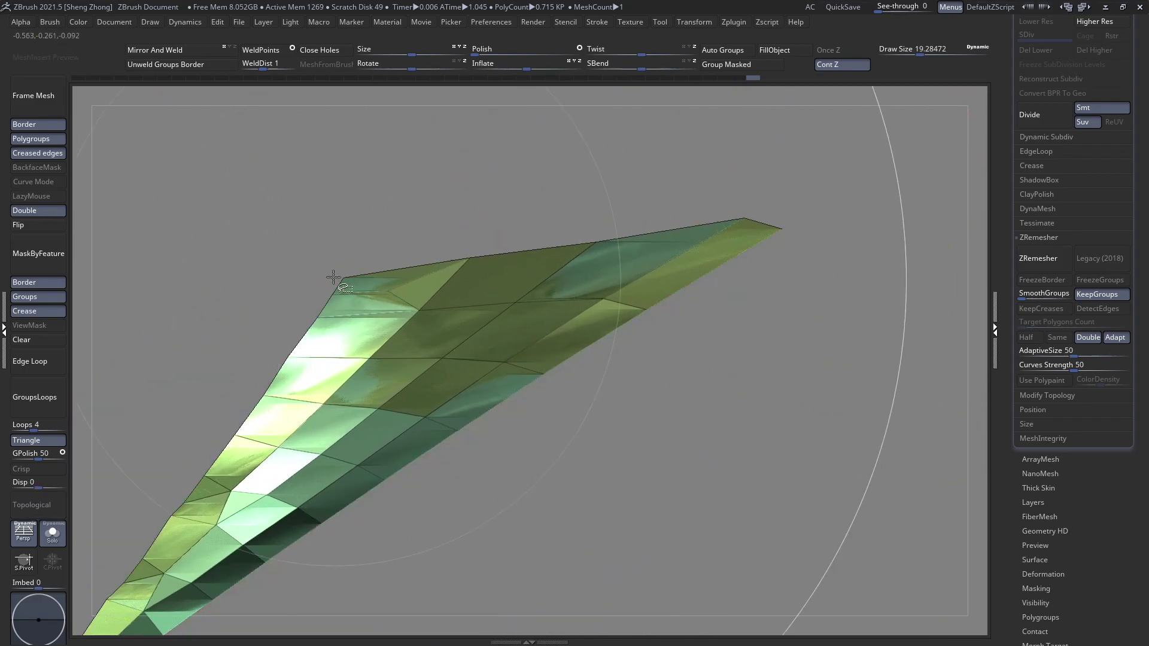
pyautogui.moveTo(334, 277); pyautogui.dragTo(338, 275, button='right')
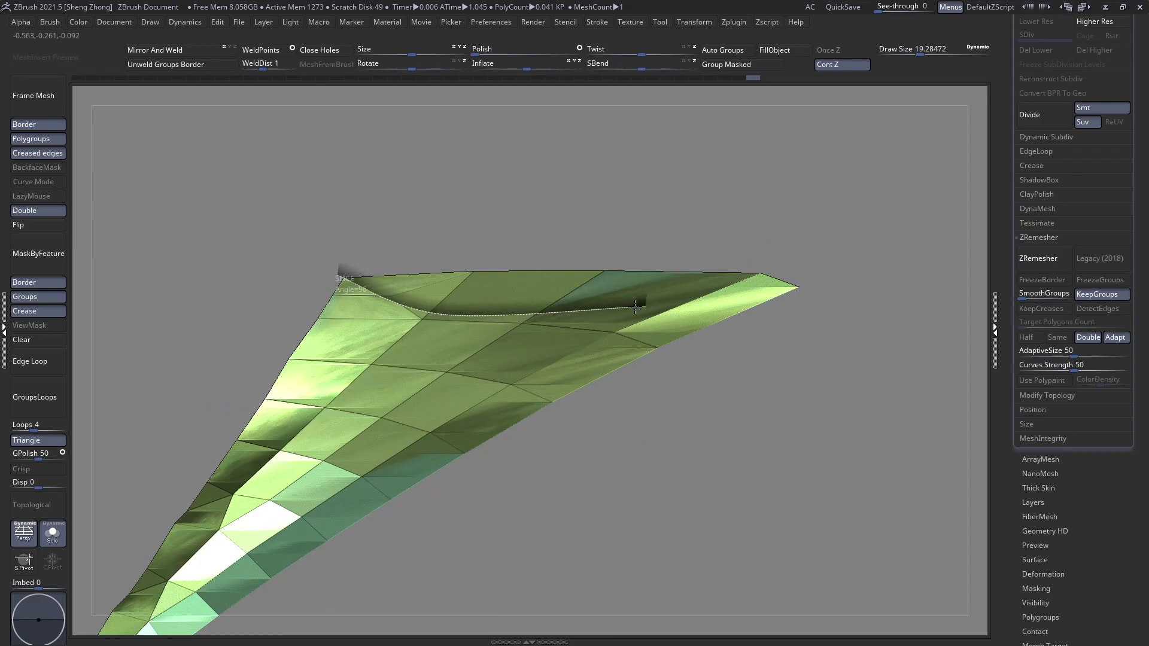
pyautogui.keyDown('ctrl'); pyautogui.keyDown('shift'); pyautogui.moveTo(832, 282); pyautogui.dragTo(833, 282); pyautogui.keyUp('shift'); pyautogui.keyUp('ctrl')
pyautogui.keyDown('ctrl'); pyautogui.keyDown('shift'); pyautogui.click(751, 215); pyautogui.keyUp('shift'); pyautogui.keyUp('ctrl')
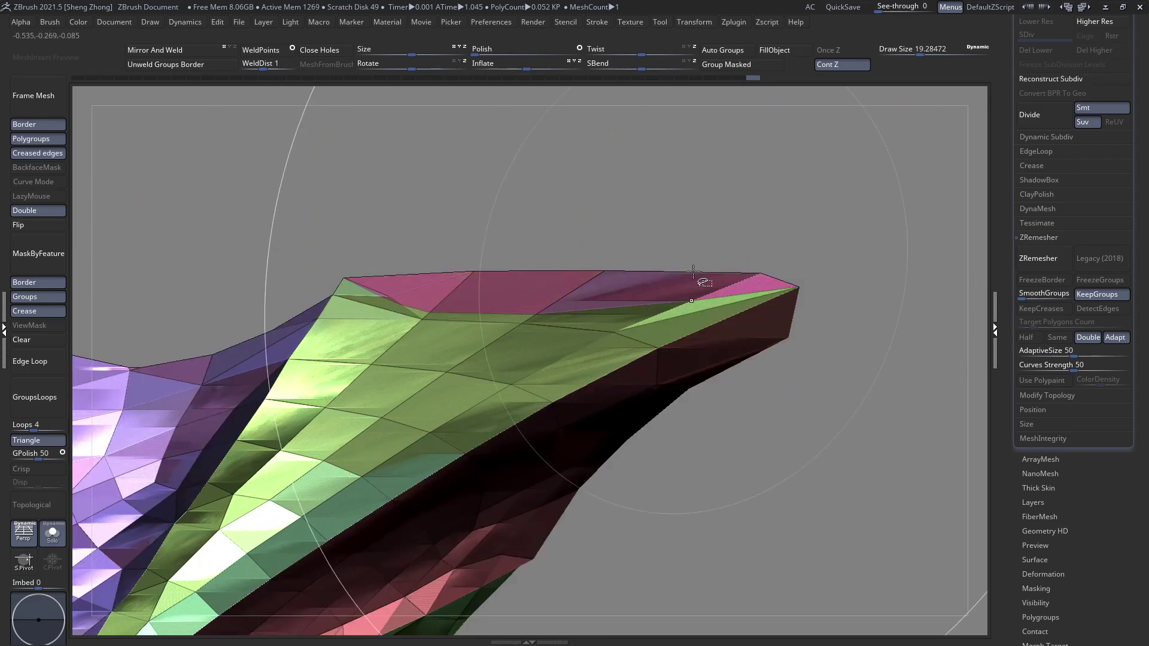
# Hide the pieces cut off from the light green wedge's outer edge
pyautogui.keyDown('ctrl'); pyautogui.keyDown('shift'); pyautogui.click(755, 273); pyautogui.keyUp('shift'); pyautogui.keyUp('ctrl')
pyautogui.keyDown('ctrl'); pyautogui.keyDown('shift'); pyautogui.click(755, 272); pyautogui.keyUp('shift'); pyautogui.keyUp('ctrl')
pyautogui.moveTo(664, 272)
pyautogui.keyDown('ctrl'); pyautogui.mouseDown(button='right')
pyautogui.moveTo(560, 252)
pyautogui.moveTo(621, 277)
pyautogui.moveTo(494, 271)
pyautogui.mouseUp(button='right'); pyautogui.keyUp('ctrl')
pyautogui.keyDown('ctrl'); pyautogui.keyDown('shift'); pyautogui.click(560, 252); pyautogui.keyUp('shift'); pyautogui.keyUp('ctrl')
pyautogui.keyDown('ctrl'); pyautogui.keyDown('shift'); pyautogui.click(621, 277); pyautogui.keyUp('shift'); pyautogui.keyUp('ctrl')
pyautogui.keyDown('ctrl'); pyautogui.keyDown('shift'); pyautogui.click(621, 277); pyautogui.keyUp('shift'); pyautogui.keyUp('ctrl')
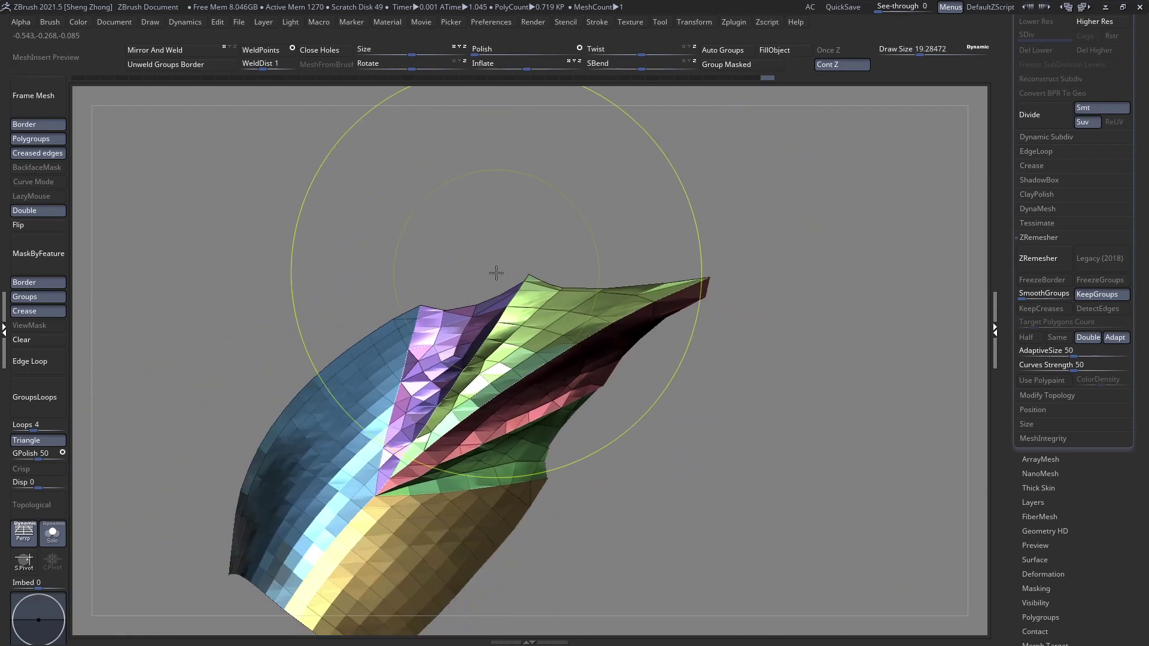
# Isolate the red wedge and slice a concave curve along its outer edge with the SliceCurve brush
pyautogui.moveTo(550, 324); pyautogui.dragTo(577, 343, button='right')
pyautogui.keyDown('ctrl'); pyautogui.keyDown('shift'); pyautogui.click(577, 344); pyautogui.keyUp('shift'); pyautogui.keyUp('ctrl')
pyautogui.keyDown('alt'); pyautogui.moveTo(503, 364); pyautogui.dragTo(361, 389, button='right'); pyautogui.keyUp('alt')
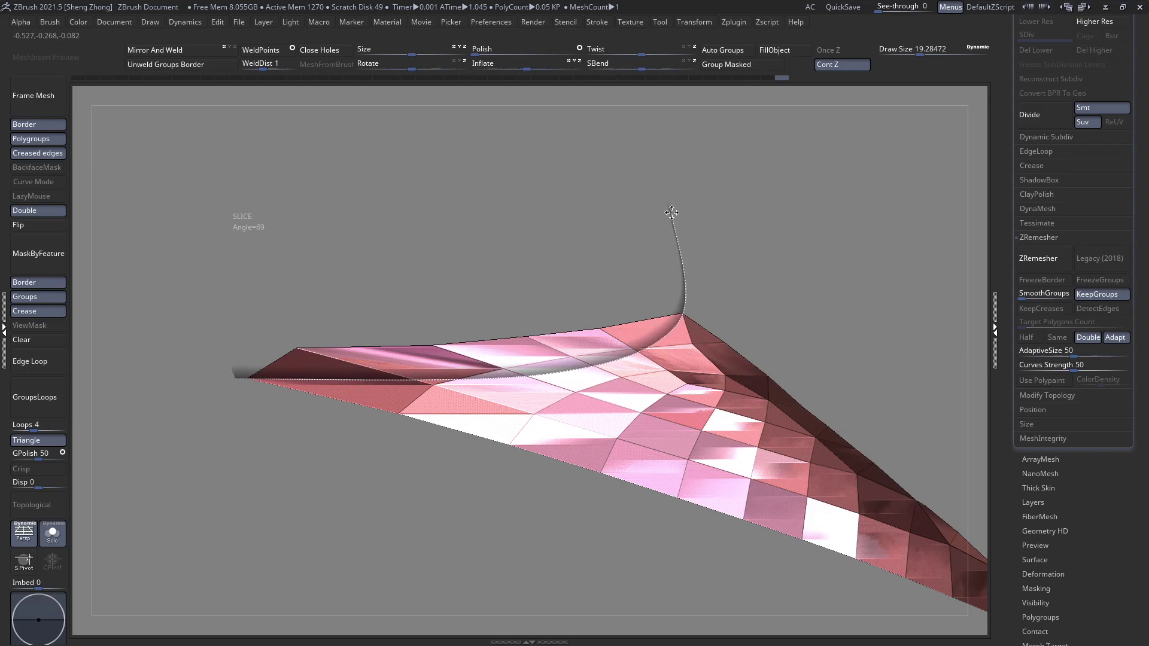
pyautogui.keyDown('ctrl'); pyautogui.keyDown('shift'); pyautogui.moveTo(670, 212); pyautogui.dragTo(666, 210); pyautogui.keyUp('shift'); pyautogui.keyUp('ctrl')
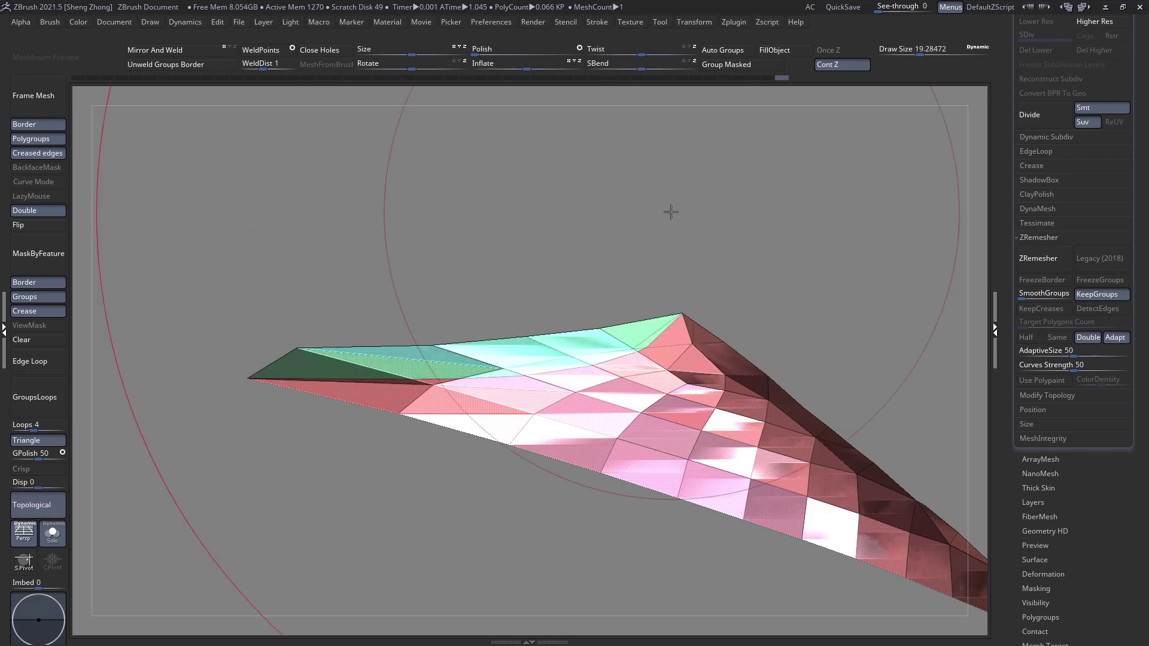
pyautogui.hotkey('ctrl', 'z')
pyautogui.hotkey('ctrl', 'z')
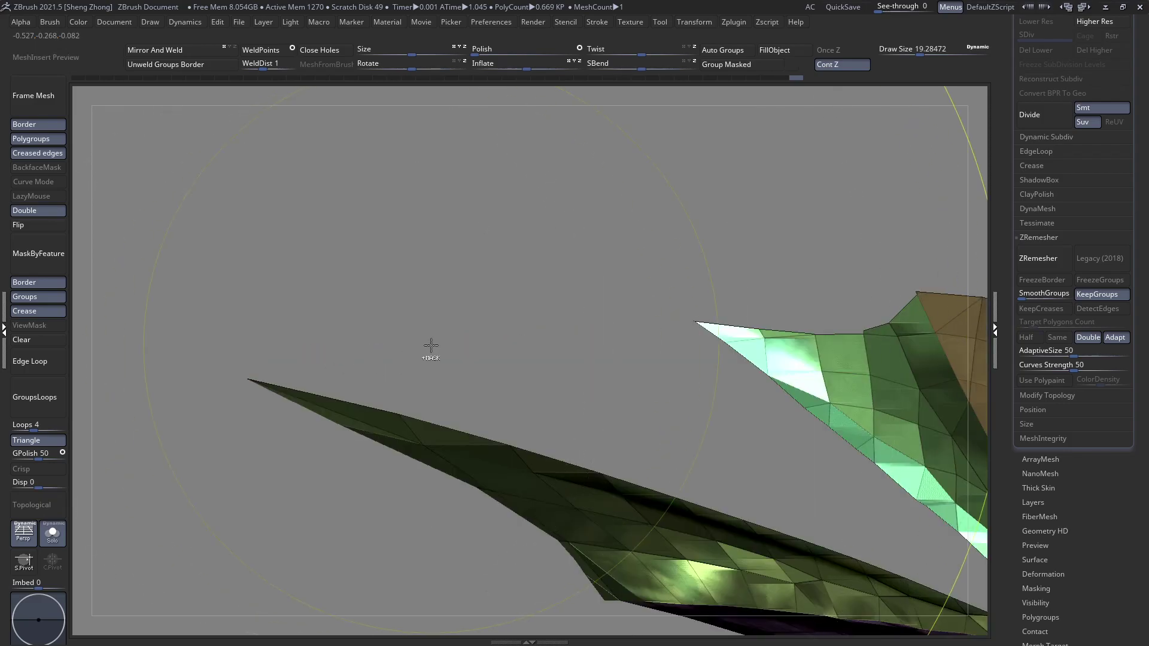
pyautogui.hotkey('ctrl', 'shift', 'z')
pyautogui.hotkey('ctrl', 'shift', 'z')
# Show the whole plate except the strip cut off from the red wedge's outer edge
pyautogui.keyDown('ctrl'); pyautogui.keyDown('shift'); pyautogui.click(302, 347); pyautogui.keyUp('shift'); pyautogui.keyUp('ctrl')
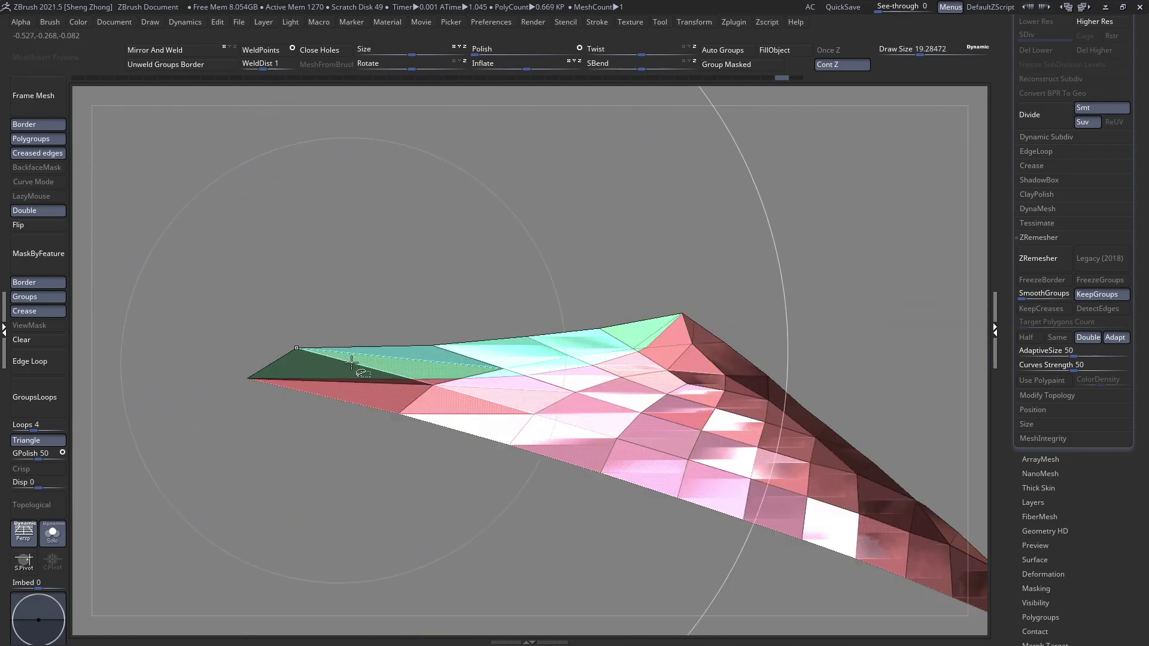
pyautogui.keyDown('ctrl'); pyautogui.keyDown('shift'); pyautogui.click(535, 428); pyautogui.keyUp('shift'); pyautogui.keyUp('ctrl')
pyautogui.keyDown('ctrl'); pyautogui.keyDown('shift'); pyautogui.click(435, 368); pyautogui.keyUp('shift'); pyautogui.keyUp('ctrl')
pyautogui.keyDown('ctrl'); pyautogui.moveTo(429, 357); pyautogui.dragTo(165, 205, button='right'); pyautogui.keyUp('ctrl')
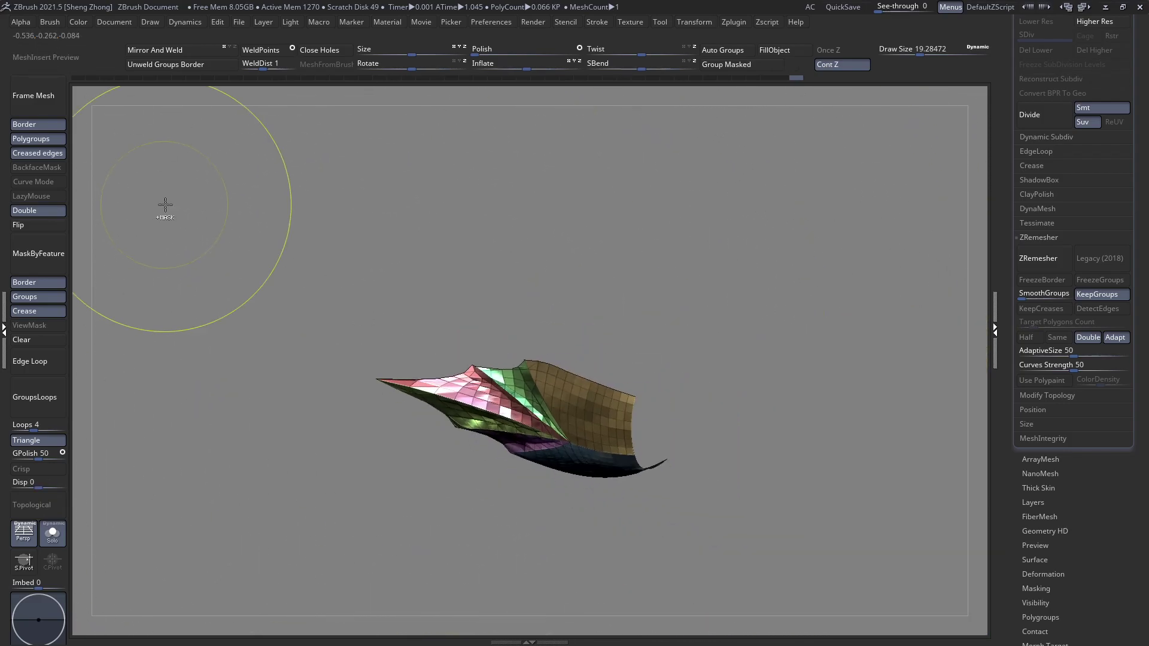
# Try remeshing the trimmed plate with ZRemesher and undo the remesh
pyautogui.keyDown('ctrl'); pyautogui.moveTo(509, 324); pyautogui.dragTo(472, 350, button='right'); pyautogui.keyUp('ctrl')
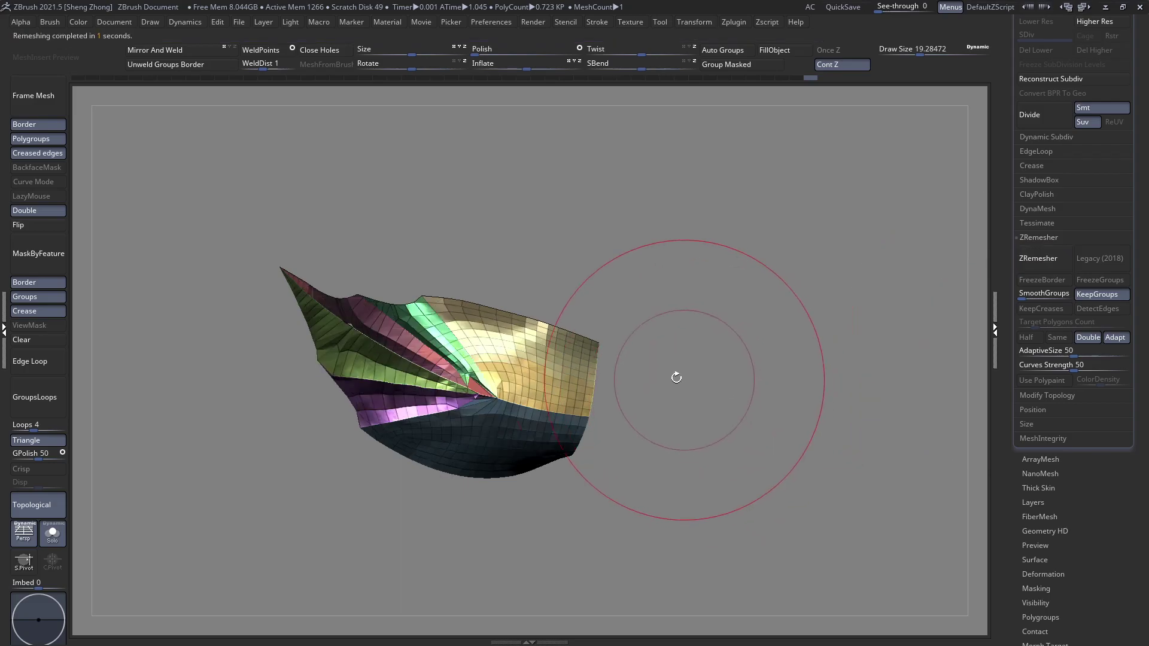
pyautogui.moveTo(534, 350)
pyautogui.mouseDown(button='right')
pyautogui.moveTo(420, 302)
pyautogui.moveTo(381, 361)
pyautogui.moveTo(425, 343)
pyautogui.moveTo(410, 358)
pyautogui.moveTo(375, 280)
pyautogui.moveTo(438, 309)
pyautogui.mouseUp(button='right')
pyautogui.hotkey('ctrl', 'z')
# Isolate the red wedge and smooth its interior with the borders masked, restoring full visibility and clearing the mask
pyautogui.keyDown('ctrl'); pyautogui.keyDown('shift'); pyautogui.click(438, 308); pyautogui.keyUp('shift'); pyautogui.keyUp('ctrl')
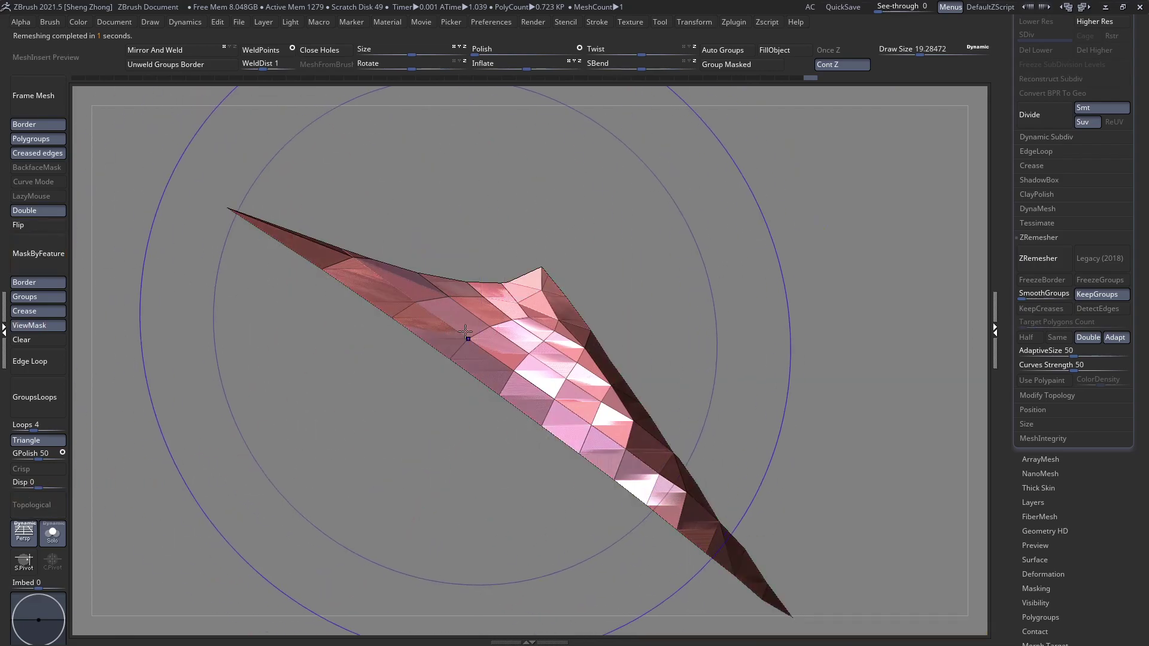
pyautogui.keyDown('ctrl'); pyautogui.keyDown('shift'); pyautogui.click(298, 343); pyautogui.keyUp('shift'); pyautogui.keyUp('ctrl')
pyautogui.moveTo(297, 343); pyautogui.dragTo(270, 316, button='right')
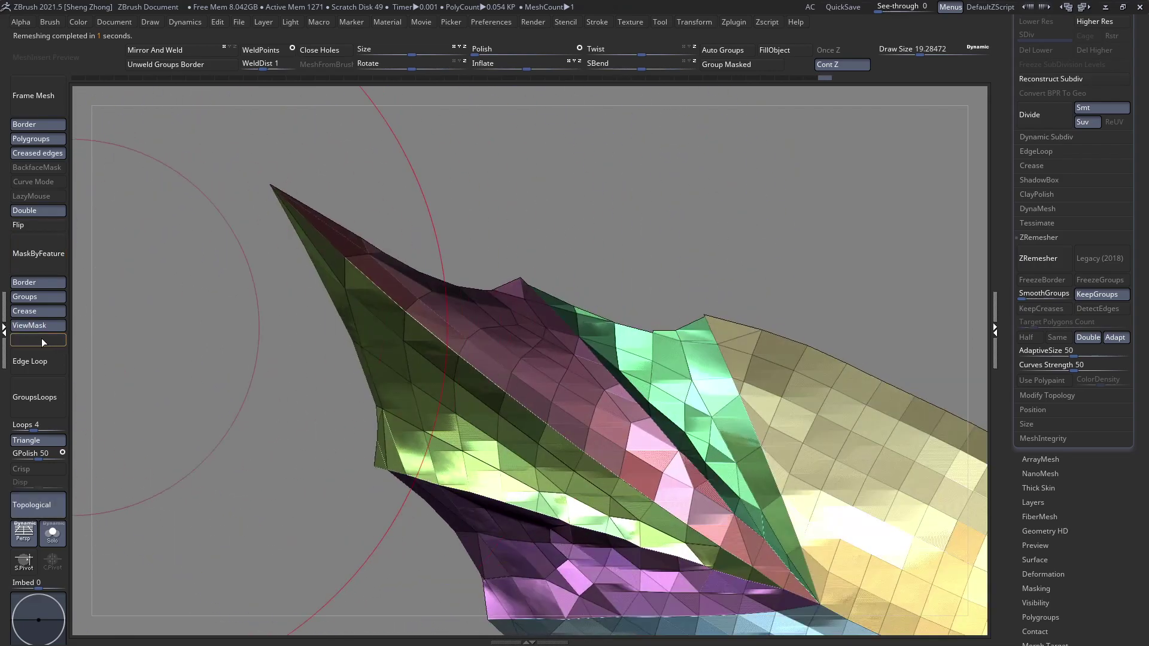
# Isolate the light green wedge, mask its borders by feature and smooth its interior, restoring visibility and clearing the mask
pyautogui.keyDown('ctrl'); pyautogui.keyDown('shift'); pyautogui.click(384, 367); pyautogui.keyUp('shift'); pyautogui.keyUp('ctrl')
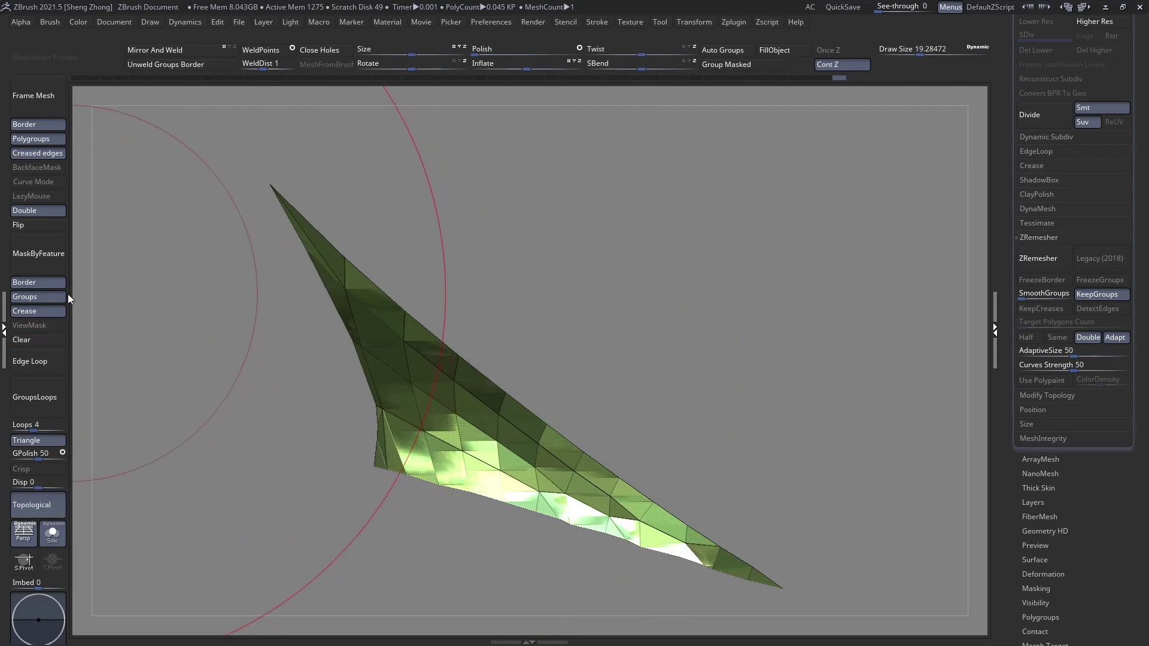
pyautogui.click(38, 253)
pyautogui.moveTo(418, 395)
pyautogui.keyDown('shift'); pyautogui.mouseDown()
pyautogui.moveTo(636, 512)
pyautogui.moveTo(383, 419)
pyautogui.mouseUp(); pyautogui.keyUp('shift')
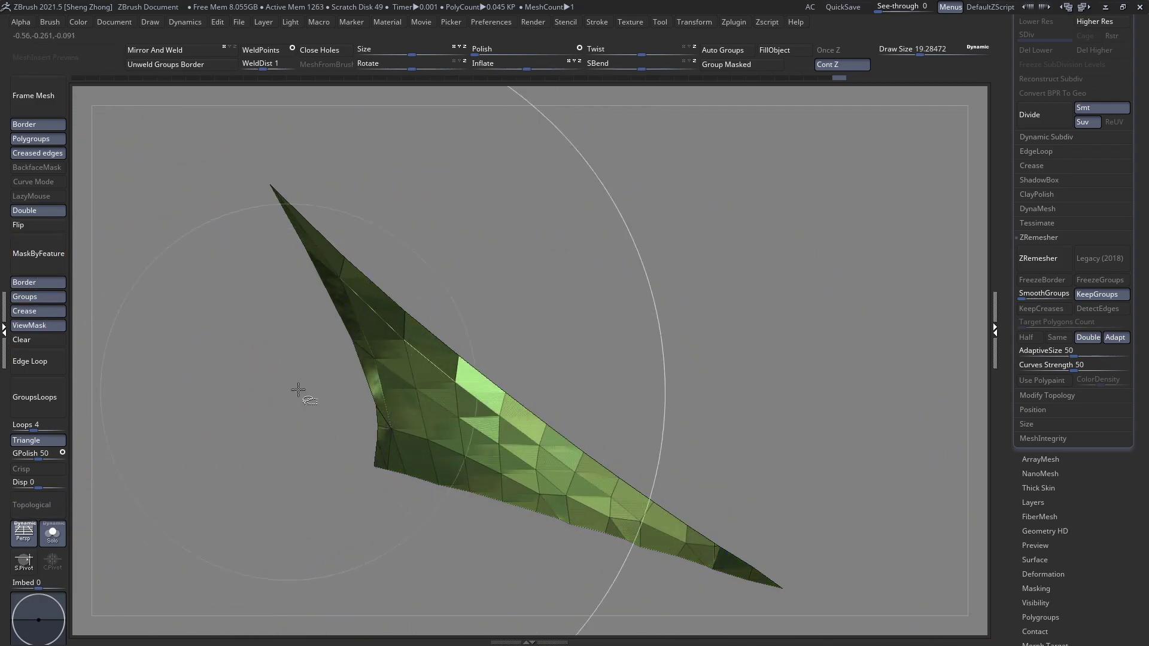
pyautogui.keyDown('ctrl'); pyautogui.keyDown('shift'); pyautogui.click(209, 353); pyautogui.keyUp('shift'); pyautogui.keyUp('ctrl')
pyautogui.click(25, 344)
# Slice straight across the plate's pointed tip and hide the small pieces cut off from the red and green wedges
pyautogui.moveTo(209, 318); pyautogui.dragTo(242, 250)
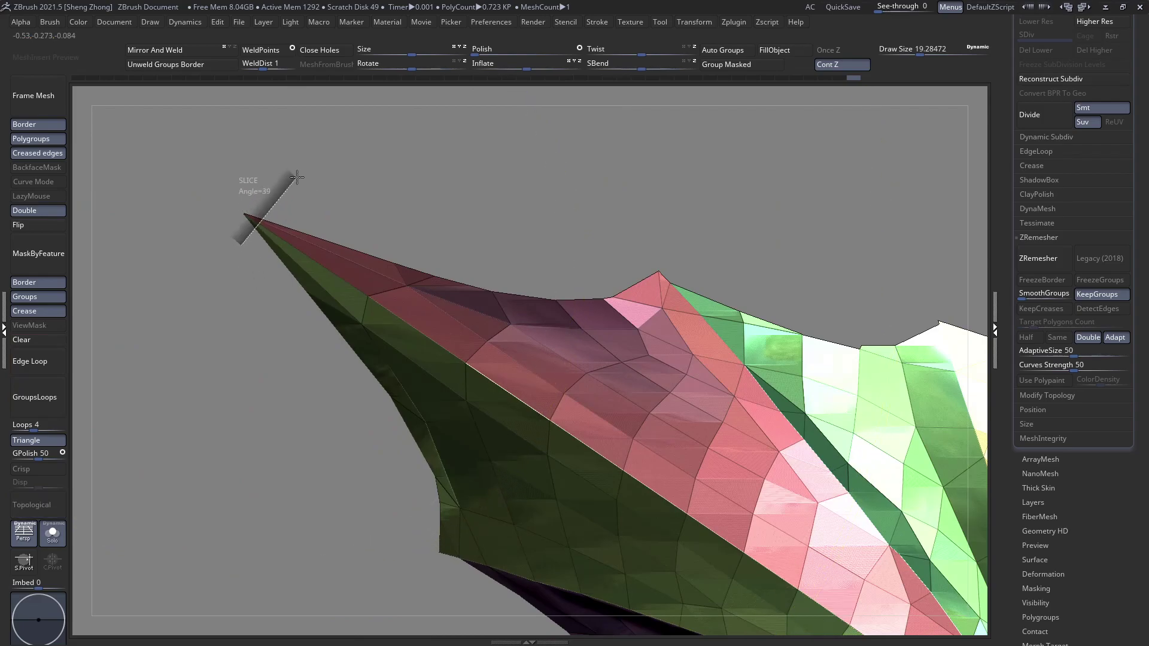
pyautogui.keyDown('ctrl'); pyautogui.keyDown('shift'); pyautogui.moveTo(295, 176); pyautogui.dragTo(295, 176); pyautogui.keyUp('shift'); pyautogui.keyUp('ctrl')
pyautogui.keyDown('ctrl'); pyautogui.keyDown('shift'); pyautogui.click(248, 223); pyautogui.keyUp('shift'); pyautogui.keyUp('ctrl')
pyautogui.keyDown('ctrl'); pyautogui.keyDown('shift'); pyautogui.click(245, 215); pyautogui.keyUp('shift'); pyautogui.keyUp('ctrl')
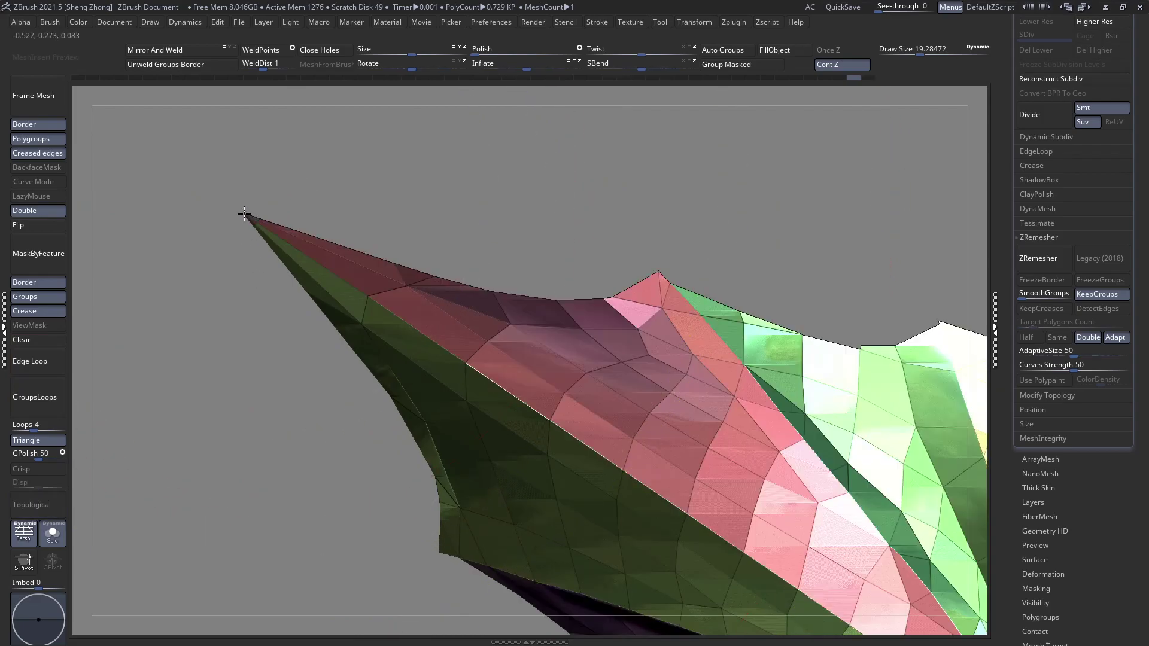
pyautogui.keyDown('ctrl'); pyautogui.moveTo(243, 214); pyautogui.dragTo(140, 160, button='right'); pyautogui.keyUp('ctrl')
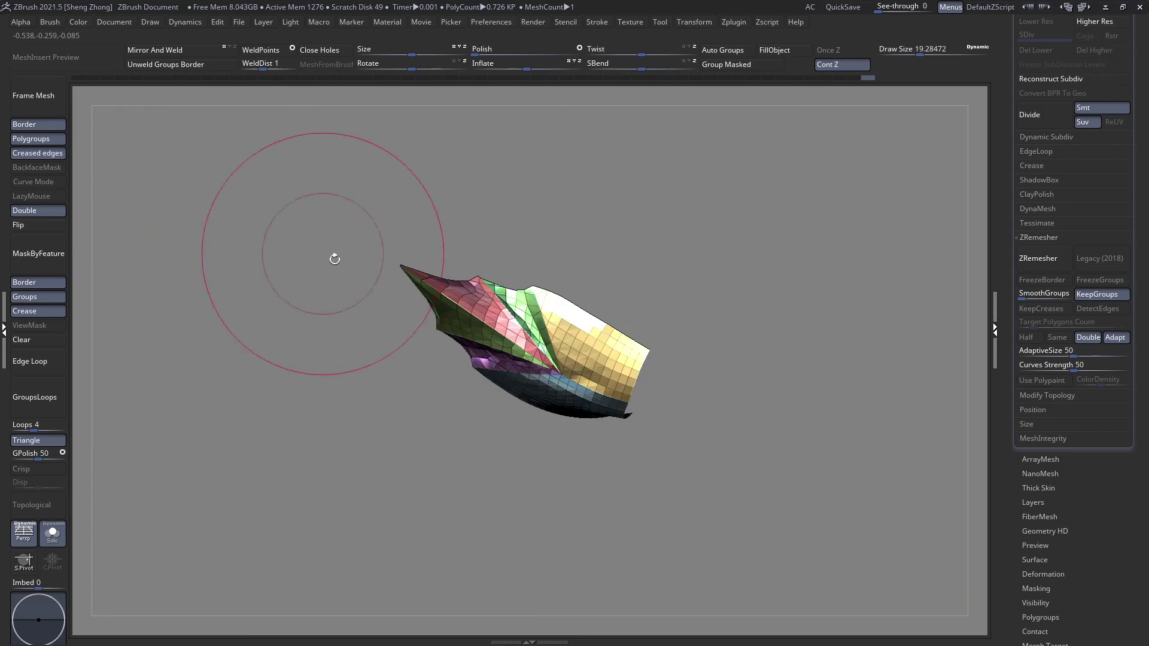
# Run a test ZRemesher pass to check the topology around the fan's apex, and undo it
pyautogui.moveTo(333, 256); pyautogui.dragTo(598, 350, button='right')
pyautogui.hotkey('ctrl', 'z')
pyautogui.click(1037, 259)
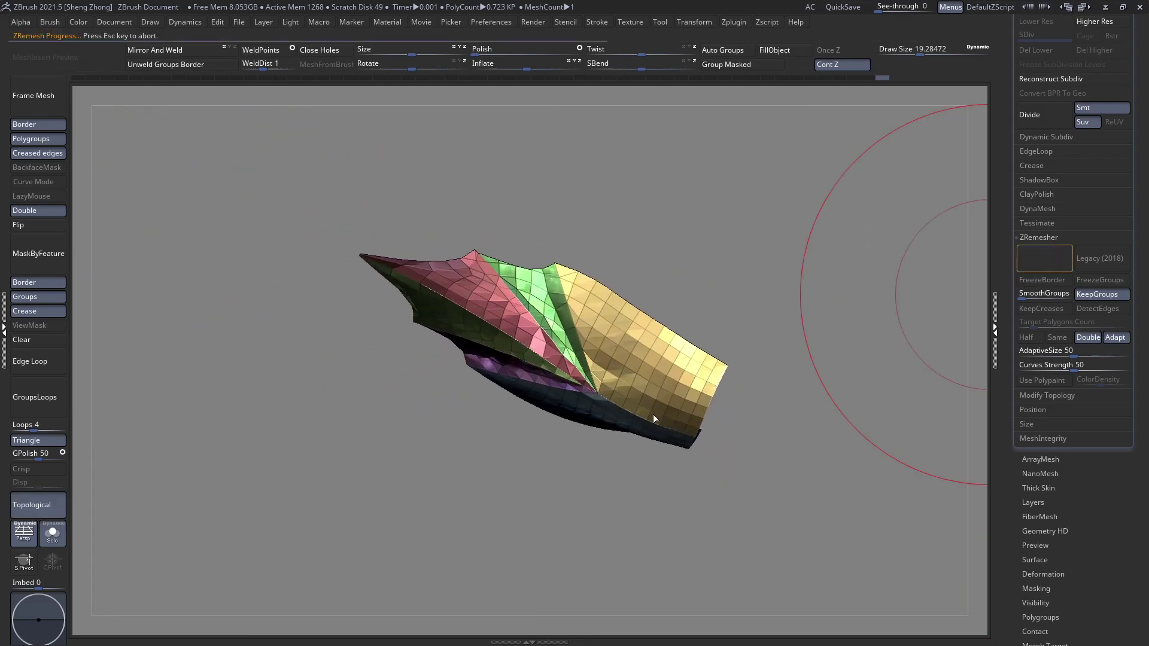
pyautogui.moveTo(469, 332); pyautogui.dragTo(420, 391, button='right')
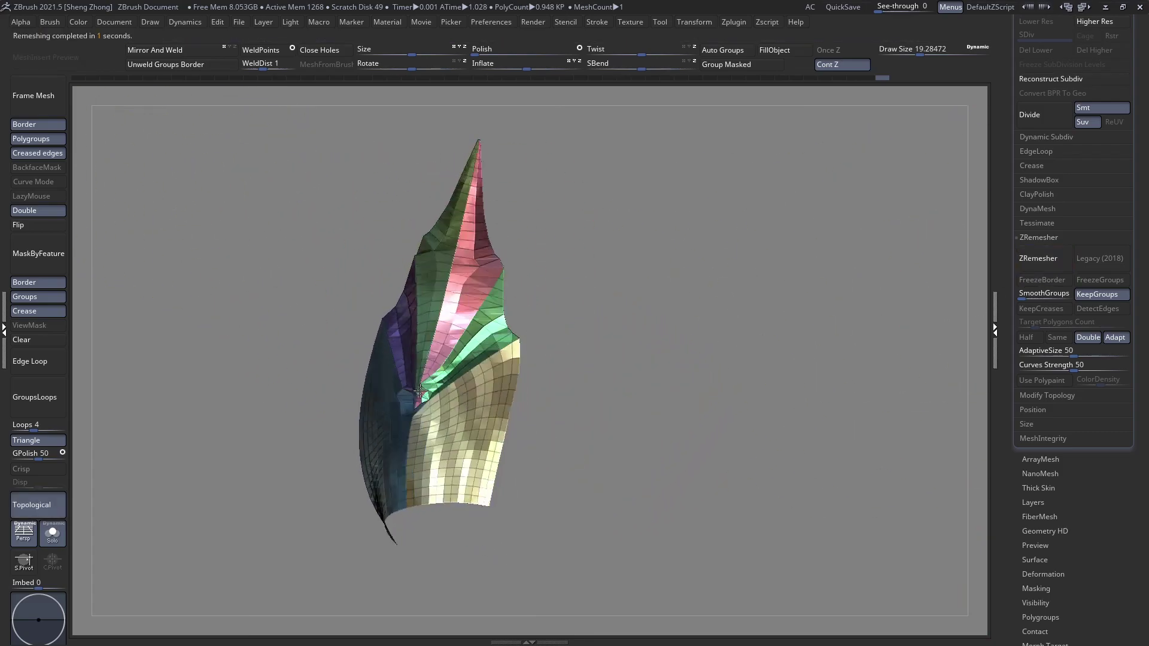
pyautogui.moveTo(420, 392); pyautogui.dragTo(378, 342)
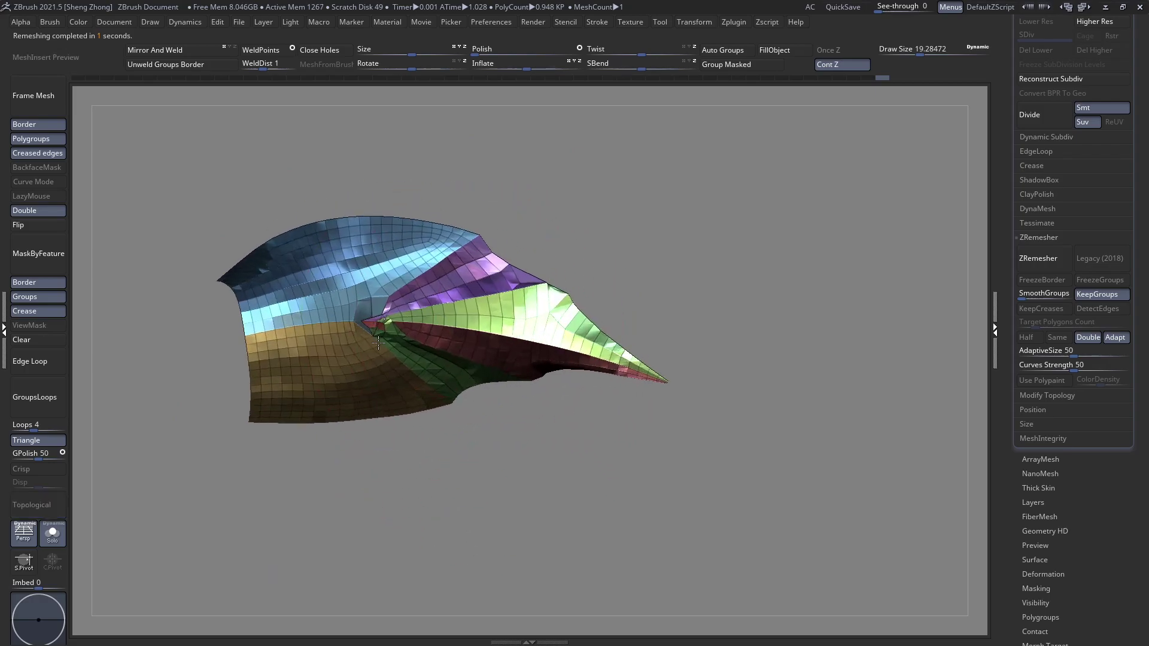
pyautogui.hotkey('ctrl', 'z')
# Switch to the ZModeler brush and stitch neighbouring points together near the fan's apex
pyautogui.moveTo(378, 343)
pyautogui.keyDown('ctrl'); pyautogui.mouseDown(button='right')
pyautogui.moveTo(425, 368)
pyautogui.moveTo(344, 326)
pyautogui.moveTo(397, 372)
pyautogui.moveTo(391, 332)
pyautogui.moveTo(365, 318)
pyautogui.mouseUp(button='right'); pyautogui.keyUp('ctrl')
pyautogui.rightClick(317, 377)
pyautogui.click(315, 353)
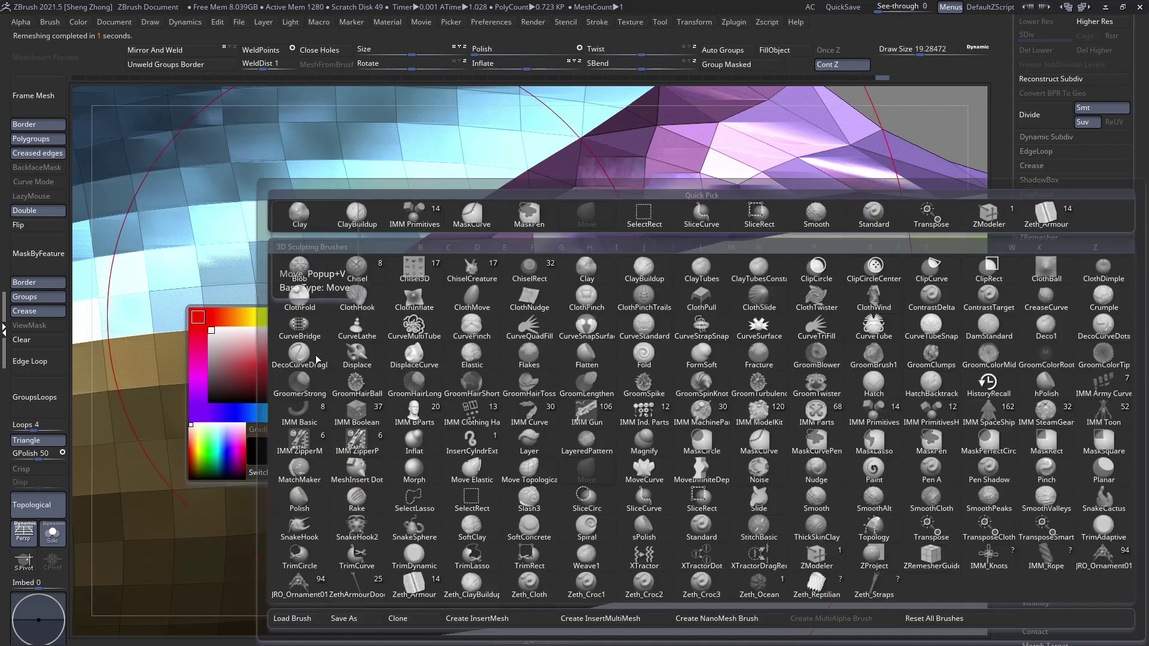
pyautogui.press('z')
pyautogui.click(812, 559)
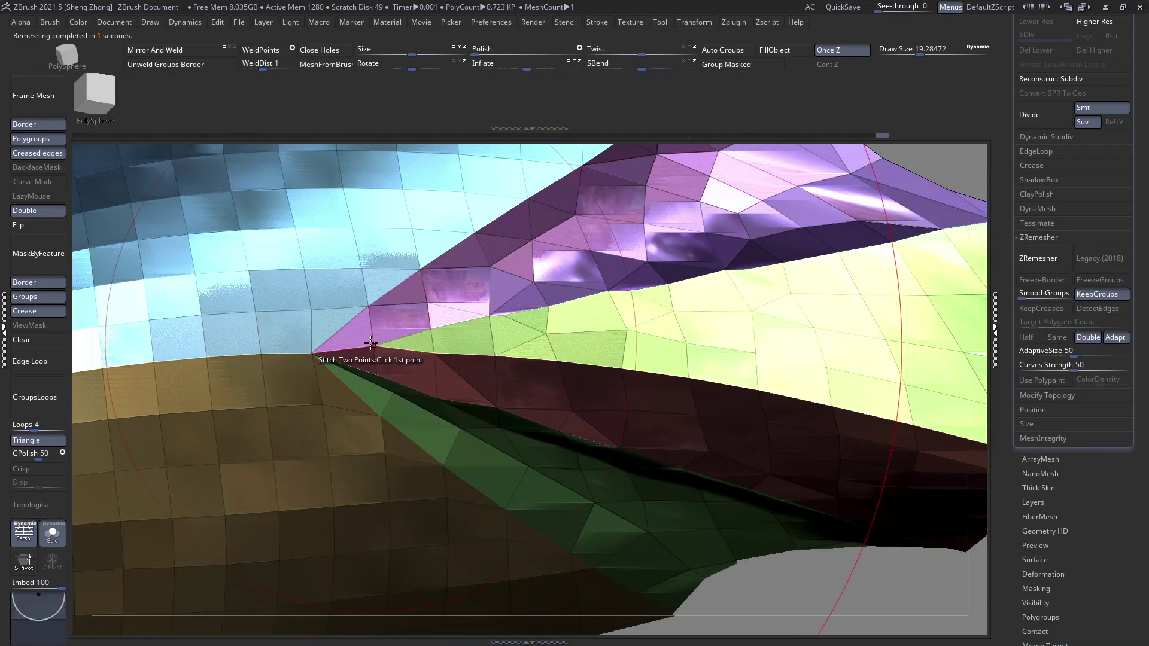
pyautogui.hotkey('ctrl', 'z')
# Try ZRemesher on the plate with the stitched apex points and undo the result
pyautogui.moveTo(317, 351)
pyautogui.keyDown('ctrl'); pyautogui.mouseDown(button='right')
pyautogui.moveTo(274, 282)
pyautogui.moveTo(493, 354)
pyautogui.moveTo(487, 485)
pyautogui.moveTo(426, 366)
pyautogui.moveTo(462, 289)
pyautogui.moveTo(599, 336)
pyautogui.moveTo(526, 200)
pyautogui.moveTo(606, 401)
pyautogui.moveTo(456, 270)
pyautogui.moveTo(518, 403)
pyautogui.moveTo(505, 592)
pyautogui.moveTo(512, 326)
pyautogui.moveTo(476, 361)
pyautogui.moveTo(547, 330)
pyautogui.mouseUp(button='right'); pyautogui.keyUp('ctrl')
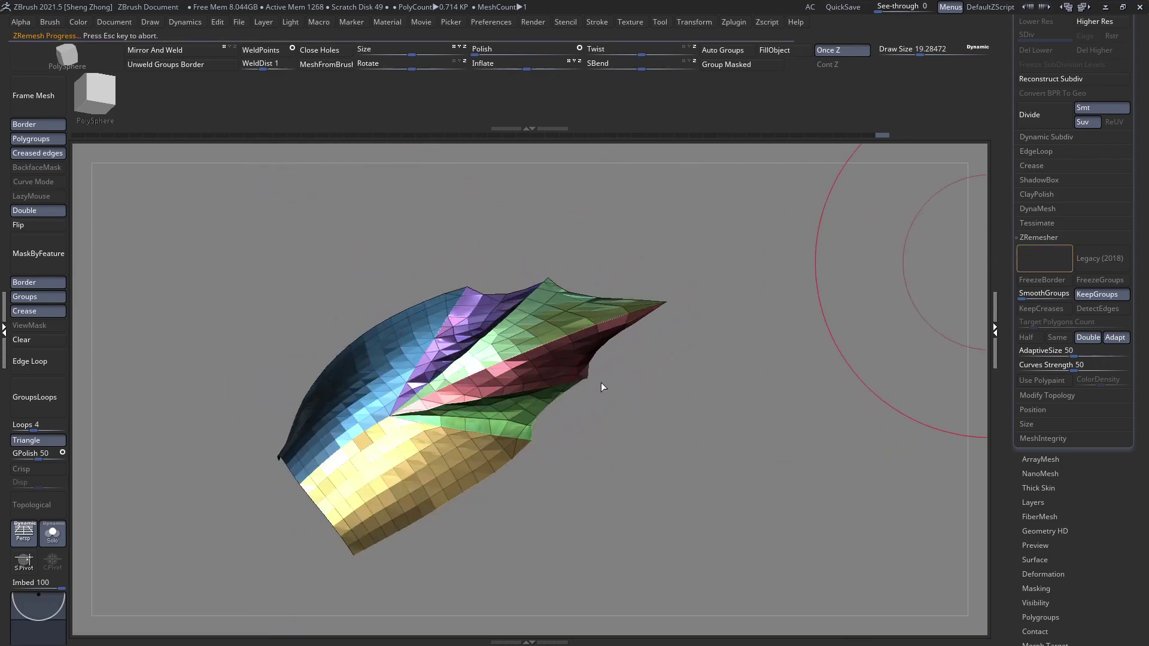
pyautogui.keyDown('ctrl'); pyautogui.moveTo(576, 359); pyautogui.dragTo(547, 451, button='right'); pyautogui.keyUp('ctrl')
pyautogui.hotkey('ctrl', 'z')
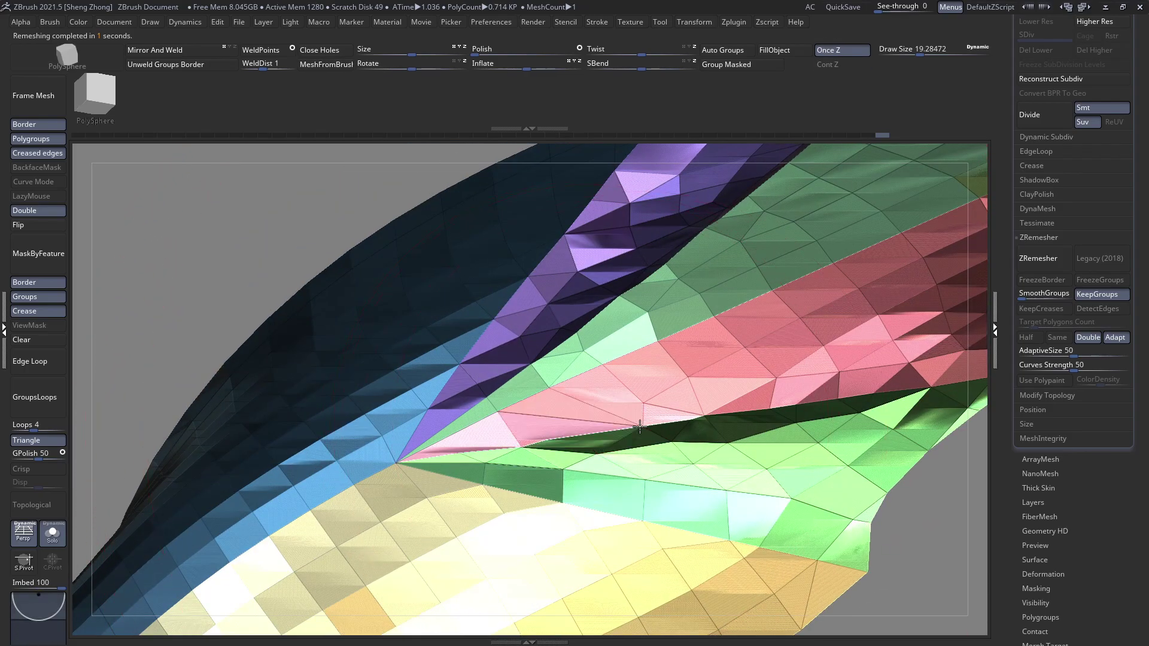
# Stitch another pair of points near the fan's apex and run ZRemesher on the whole plate
pyautogui.moveTo(592, 435); pyautogui.dragTo(556, 442, button='right')
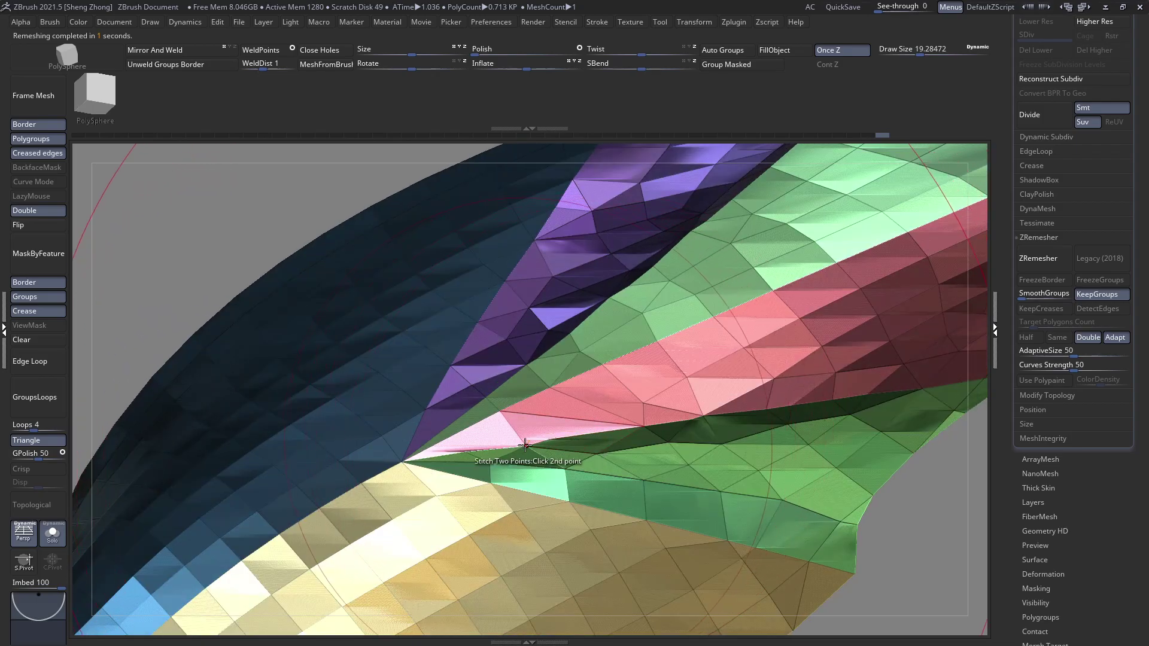
pyautogui.keyDown('ctrl'); pyautogui.moveTo(437, 377); pyautogui.dragTo(547, 396, button='right'); pyautogui.keyUp('ctrl')
pyautogui.keyDown('ctrl'); pyautogui.moveTo(474, 378); pyautogui.dragTo(555, 500, button='right'); pyautogui.keyUp('ctrl')
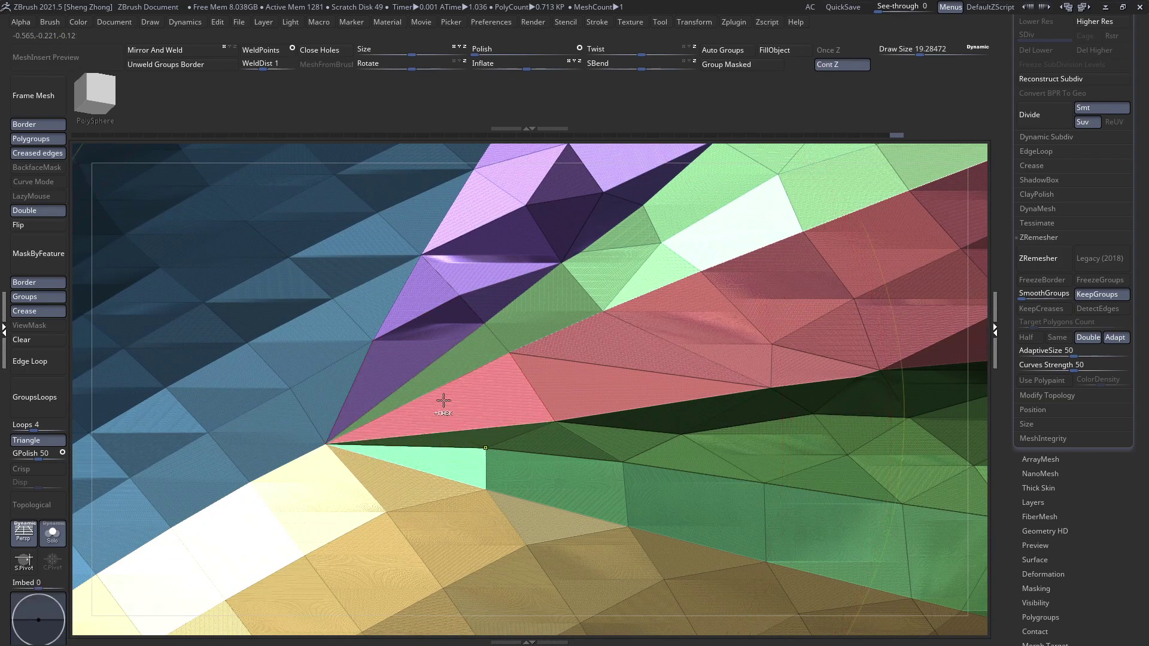
pyautogui.press('f')
pyautogui.click(1049, 264)
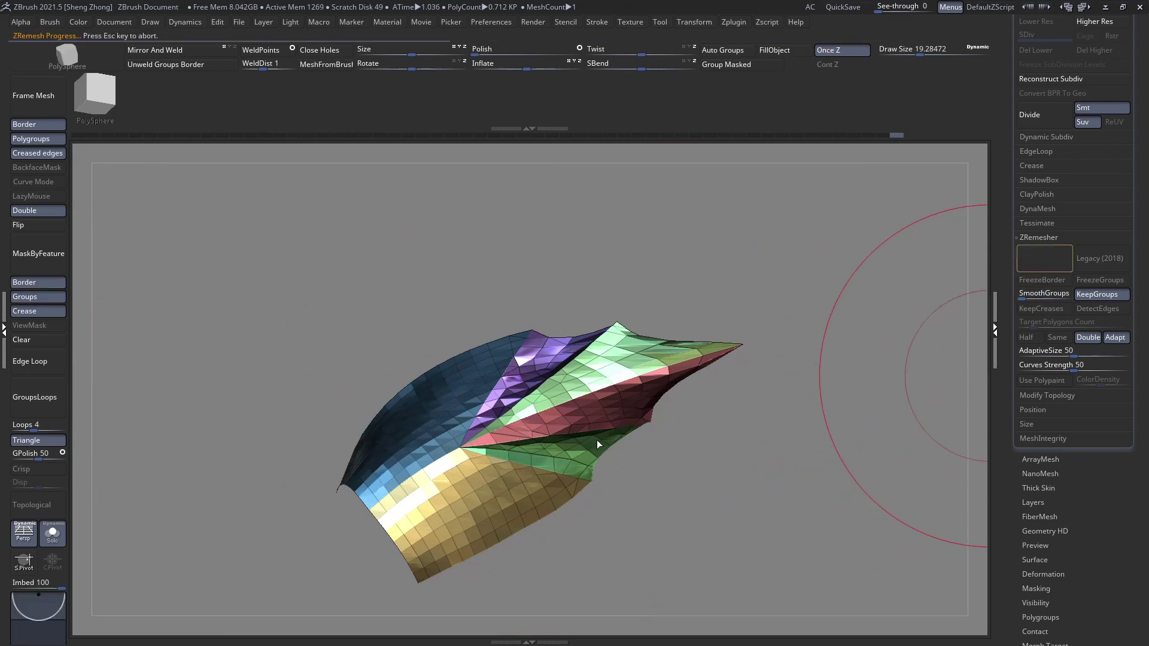
pyautogui.moveTo(436, 493); pyautogui.dragTo(566, 427, button='right')
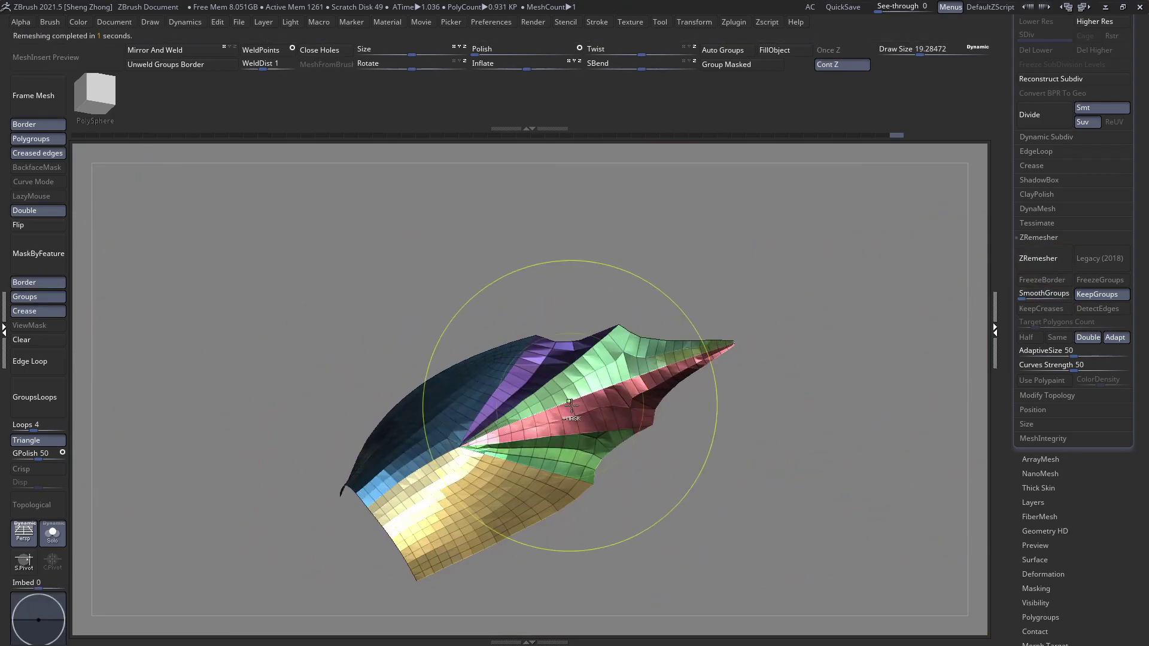
pyautogui.moveTo(659, 419)
pyautogui.keyDown('ctrl'); pyautogui.mouseDown(button='right')
pyautogui.moveTo(659, 463)
pyautogui.moveTo(633, 400)
pyautogui.moveTo(735, 510)
pyautogui.mouseUp(button='right'); pyautogui.keyUp('ctrl')
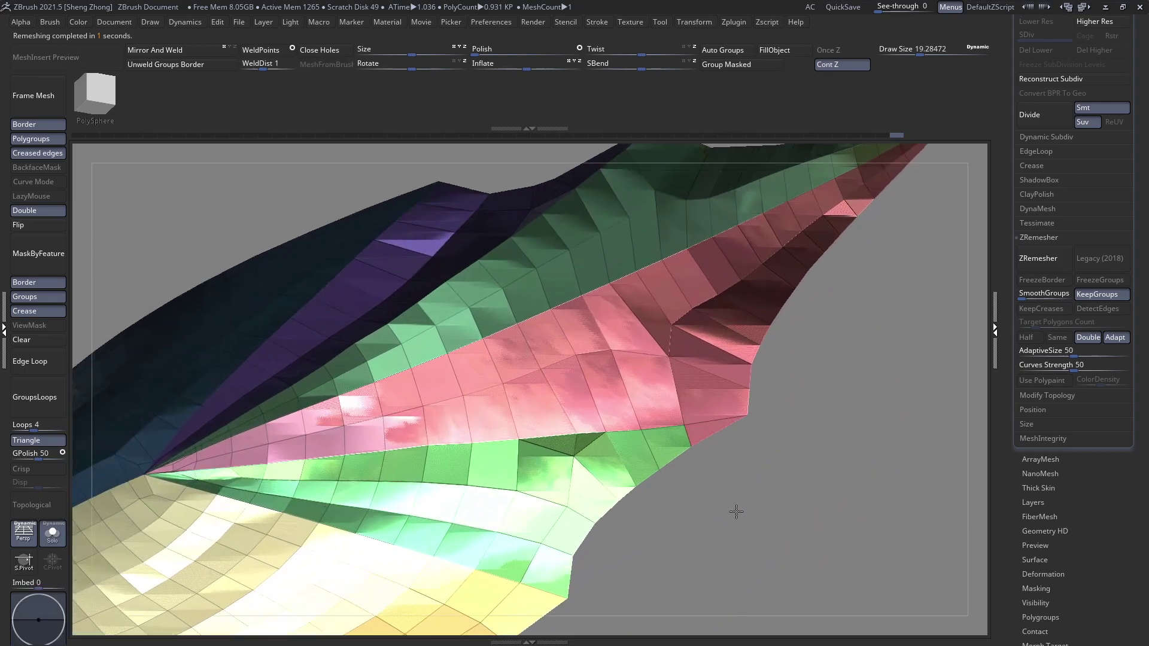
# Isolate the red sliver at the green wedge's outer corner and regroup it with the green wedge
pyautogui.keyDown('ctrl'); pyautogui.keyDown('shift'); pyautogui.moveTo(812, 529); pyautogui.dragTo(648, 440); pyautogui.keyUp('shift'); pyautogui.keyUp('ctrl')
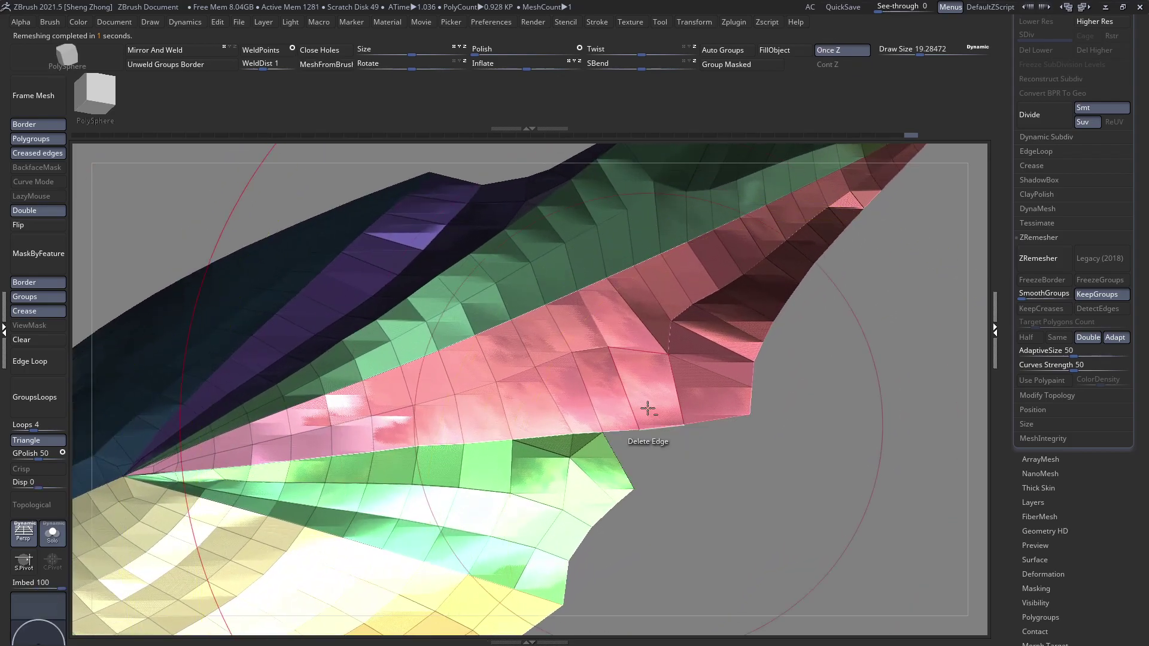
pyautogui.keyDown('ctrl'); pyautogui.keyDown('shift'); pyautogui.moveTo(887, 435); pyautogui.dragTo(823, 267); pyautogui.keyUp('shift'); pyautogui.keyUp('ctrl')
pyautogui.hotkey('ctrl', 'w')
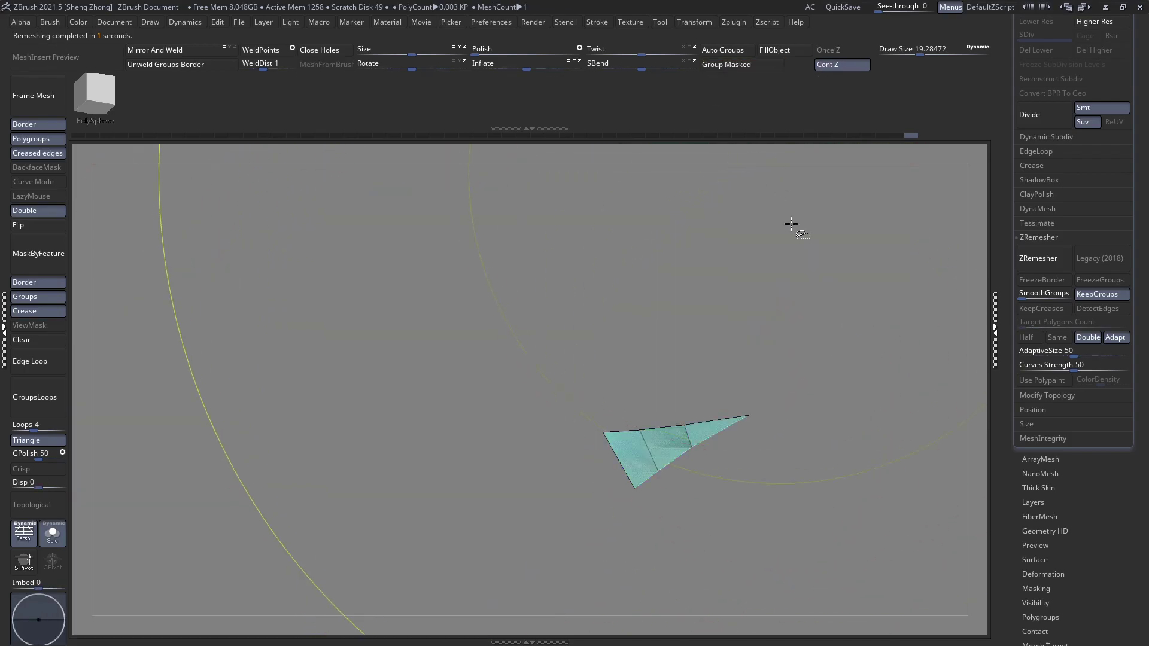
pyautogui.keyDown('ctrl'); pyautogui.keyDown('shift'); pyautogui.click(791, 225); pyautogui.keyUp('shift'); pyautogui.keyUp('ctrl')
pyautogui.keyDown('ctrl'); pyautogui.keyDown('shift'); pyautogui.click(633, 493); pyautogui.keyUp('shift'); pyautogui.keyUp('ctrl')
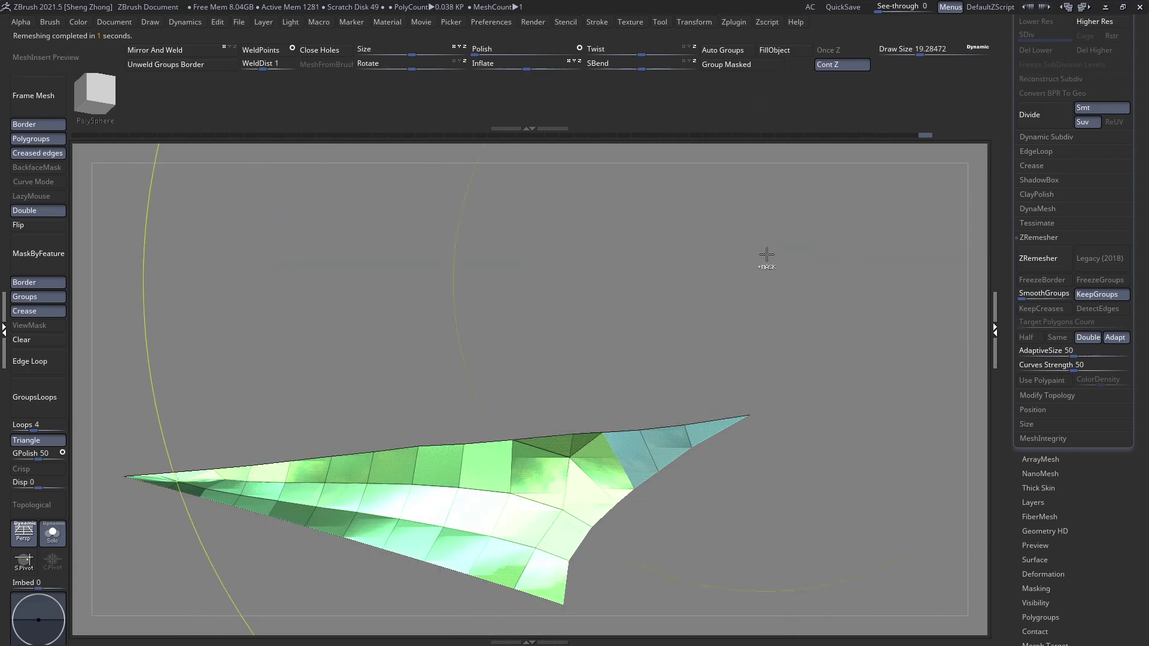
pyautogui.click(760, 67)
pyautogui.keyDown('ctrl'); pyautogui.keyDown('shift'); pyautogui.click(813, 362); pyautogui.keyUp('shift'); pyautogui.keyUp('ctrl')
pyautogui.moveTo(632, 483); pyautogui.dragTo(549, 423, button='right')
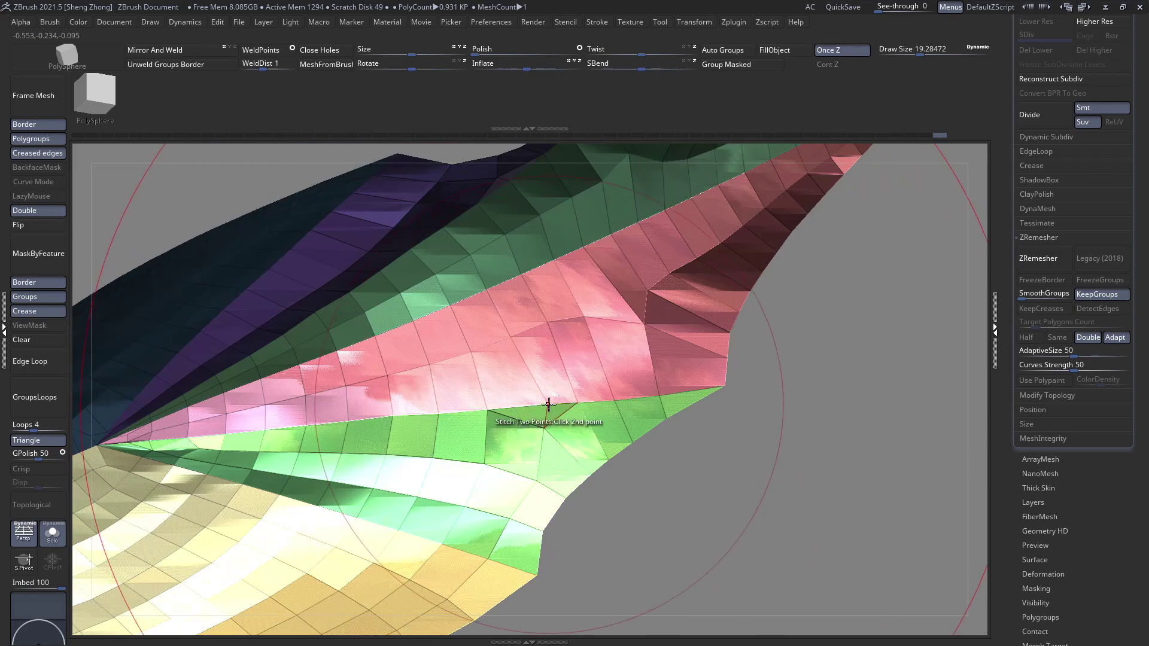
# Stitch uneven points along the seam between the red wedge and the lower green wedge
pyautogui.moveTo(293, 386)
pyautogui.keyDown('alt'); pyautogui.mouseDown(button='right')
pyautogui.moveTo(410, 377)
pyautogui.moveTo(359, 430)
pyautogui.moveTo(329, 405)
pyautogui.moveTo(359, 418)
pyautogui.moveTo(353, 455)
pyautogui.moveTo(352, 361)
pyautogui.moveTo(469, 379)
pyautogui.moveTo(722, 379)
pyautogui.moveTo(723, 418)
pyautogui.moveTo(769, 405)
pyautogui.moveTo(682, 392)
pyautogui.moveTo(691, 375)
pyautogui.moveTo(698, 382)
pyautogui.moveTo(674, 392)
pyautogui.mouseUp(button='right'); pyautogui.keyUp('alt')
pyautogui.click(304, 427)
pyautogui.moveTo(795, 431); pyautogui.dragTo(835, 435, button='right')
pyautogui.keyDown('alt'); pyautogui.moveTo(658, 397); pyautogui.dragTo(649, 432, button='right'); pyautogui.keyUp('alt')
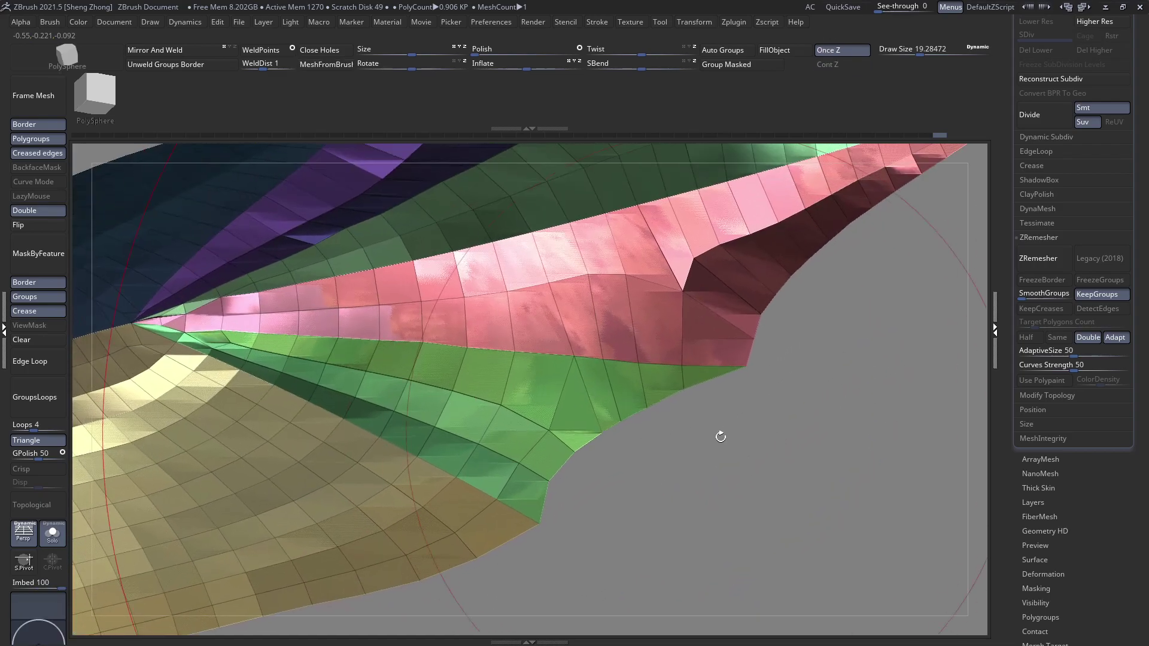
pyautogui.rightClick(663, 479)
# Isolate the lower green wedge, slice an edge through its outer corner and merge the pieces into one polygroup
pyautogui.press('b')
pyautogui.press('s')
pyautogui.press('t')
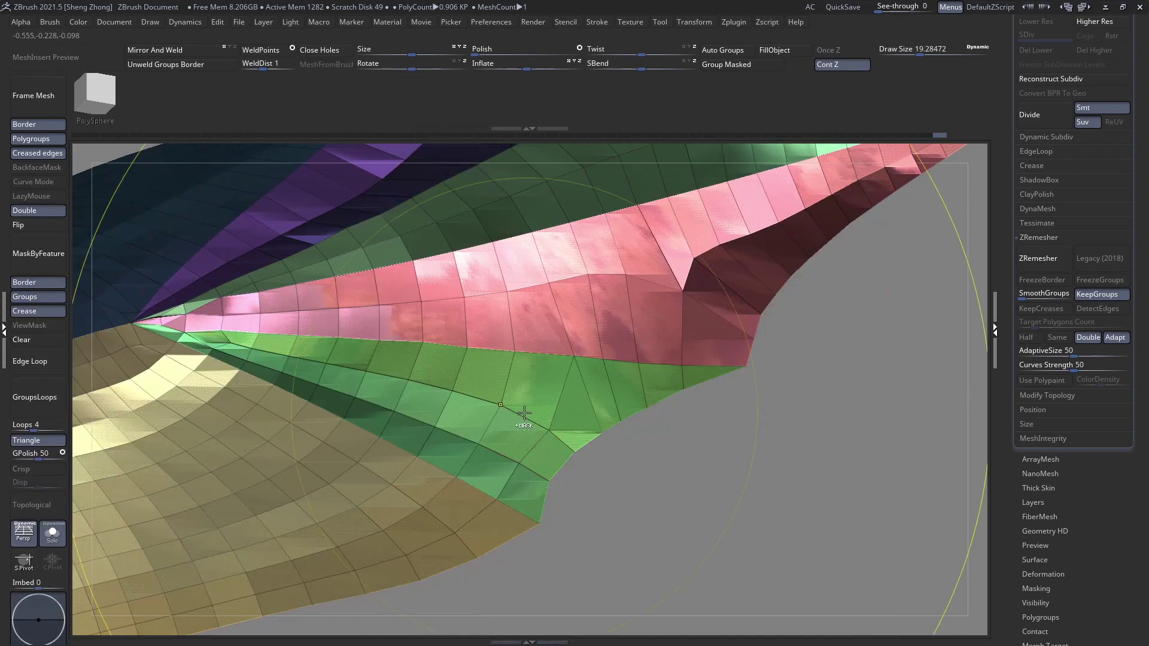
pyautogui.keyDown('ctrl'); pyautogui.moveTo(524, 413); pyautogui.dragTo(607, 388, button='right'); pyautogui.keyUp('ctrl')
pyautogui.keyDown('ctrl'); pyautogui.keyDown('shift'); pyautogui.click(608, 377); pyautogui.keyUp('shift'); pyautogui.keyUp('ctrl')
pyautogui.hotkey('ctrl', 'z')
pyautogui.keyDown('ctrl'); pyautogui.keyDown('shift'); pyautogui.click(613, 417); pyautogui.keyUp('shift'); pyautogui.keyUp('ctrl')
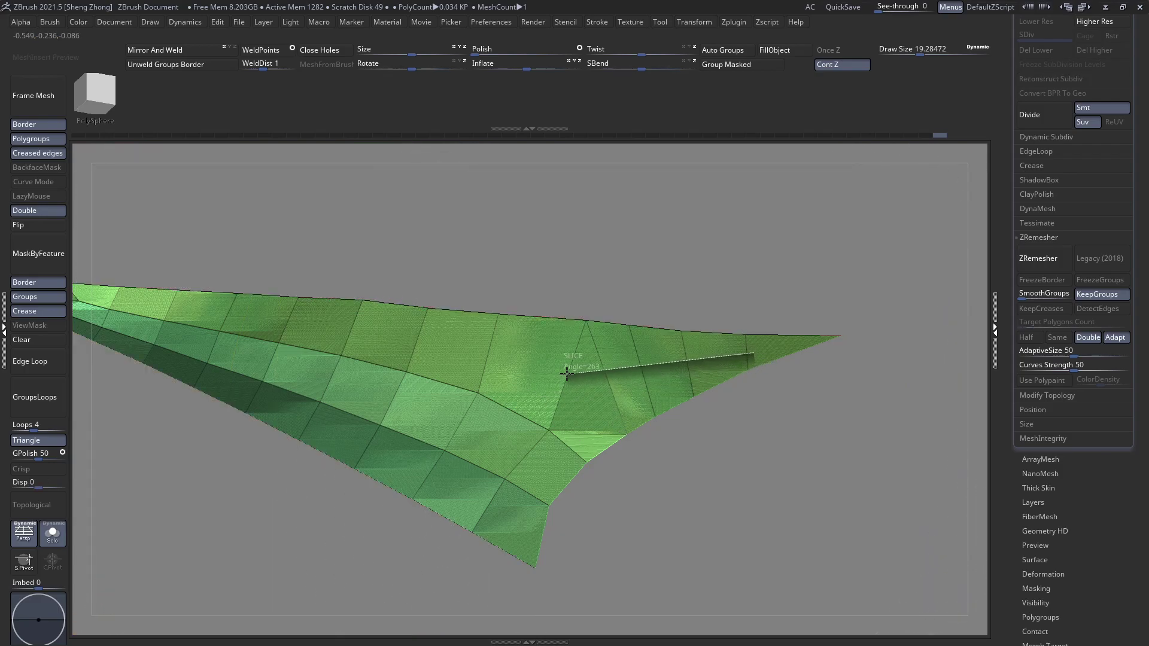
pyautogui.keyDown('ctrl'); pyautogui.keyDown('shift'); pyautogui.moveTo(592, 380); pyautogui.dragTo(594, 381); pyautogui.keyUp('shift'); pyautogui.keyUp('ctrl')
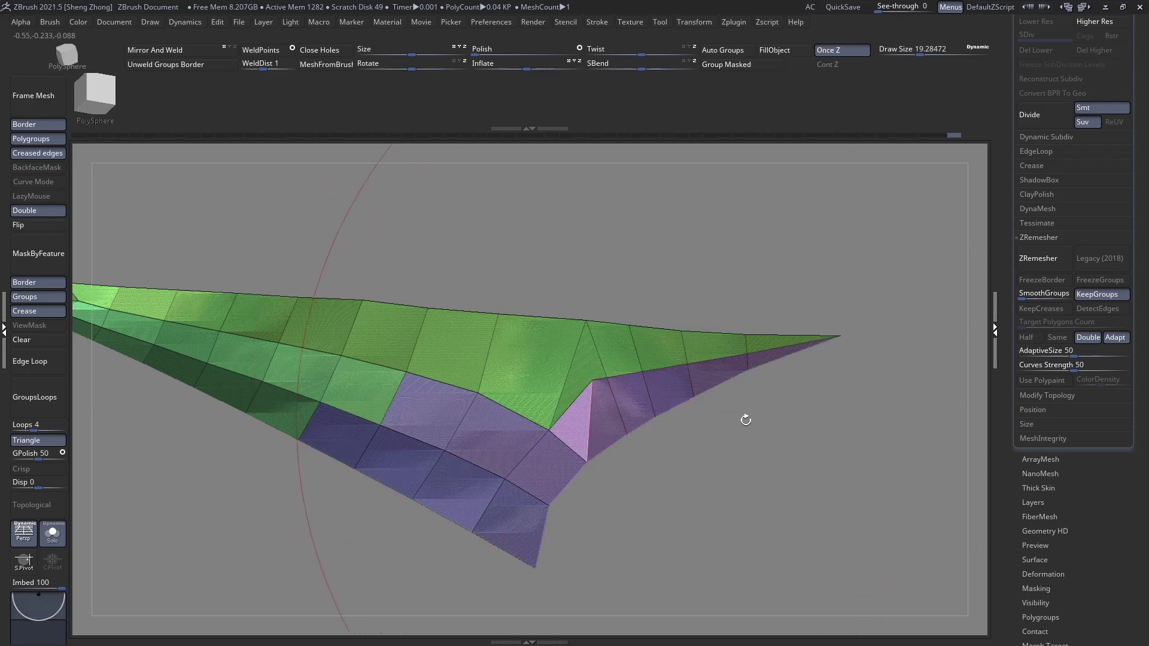
pyautogui.hotkey('ctrl', 'w')
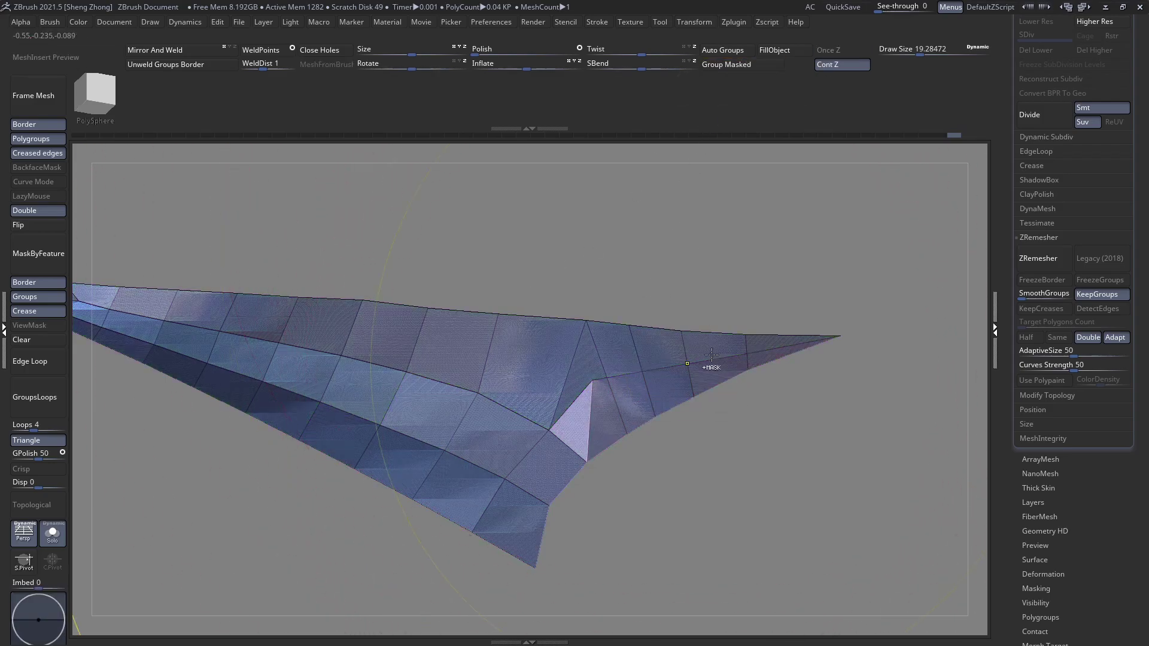
# Slice a new edge lengthwise through the isolated wedge and stitch its outer end to the corner point
pyautogui.keyDown('ctrl'); pyautogui.moveTo(712, 367); pyautogui.dragTo(775, 348, button='right'); pyautogui.keyUp('ctrl')
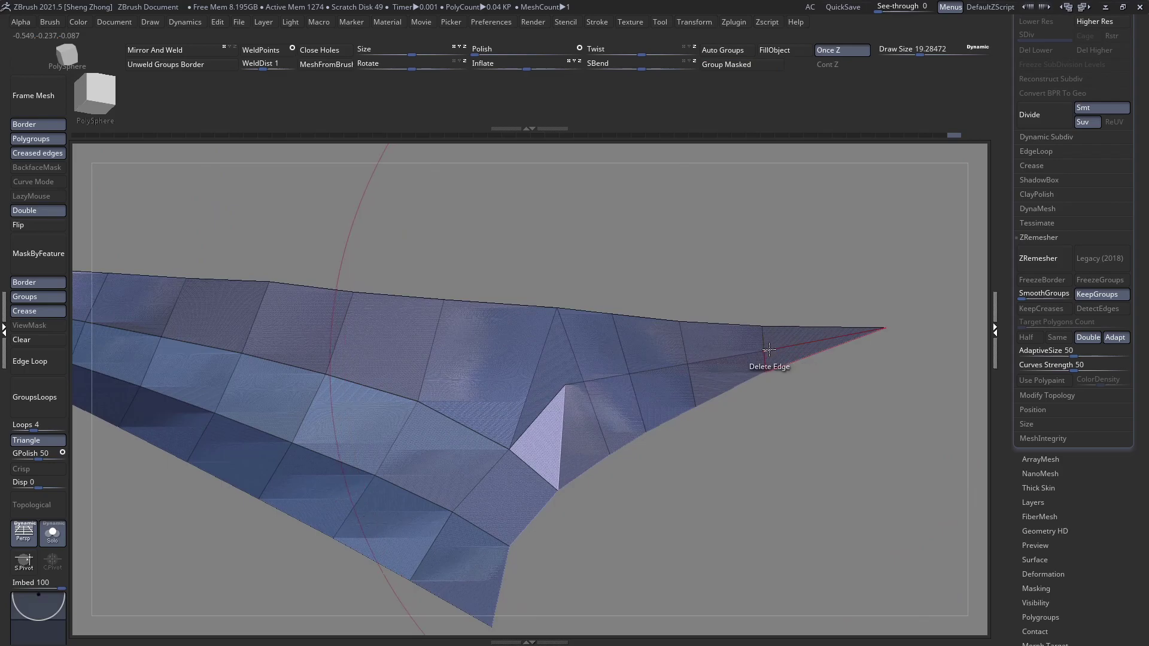
pyautogui.keyDown('alt'); pyautogui.moveTo(768, 348); pyautogui.dragTo(688, 372, button='right'); pyautogui.keyUp('alt')
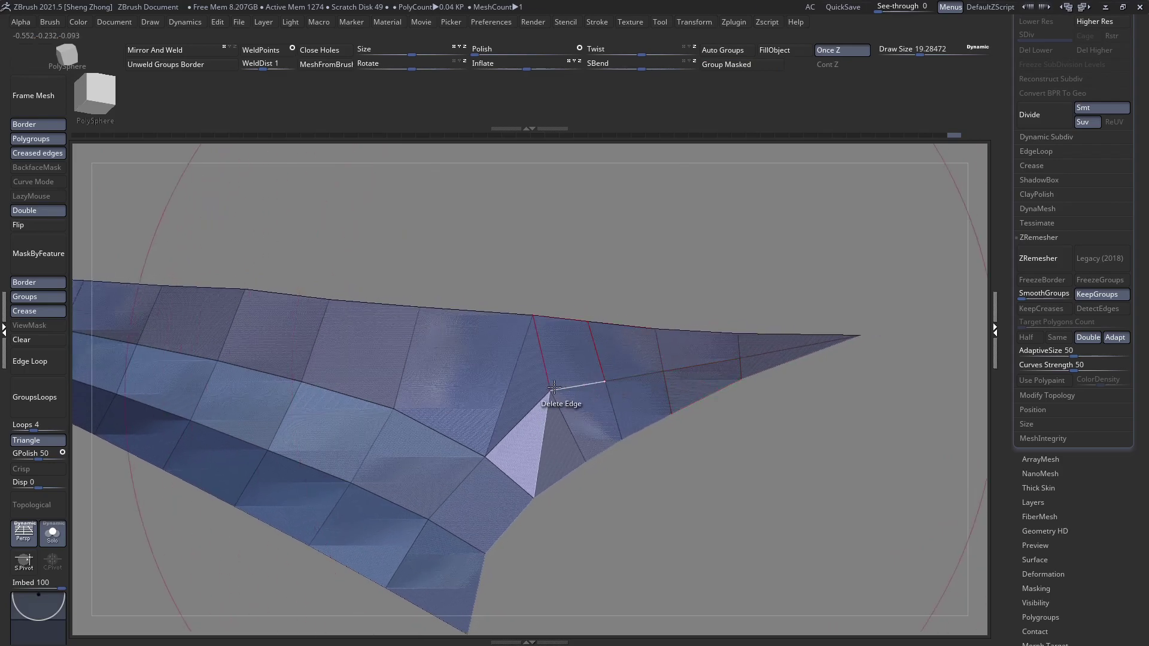
pyautogui.moveTo(554, 388); pyautogui.dragTo(694, 412, button='right')
pyautogui.moveTo(471, 359); pyautogui.dragTo(170, 319, button='right')
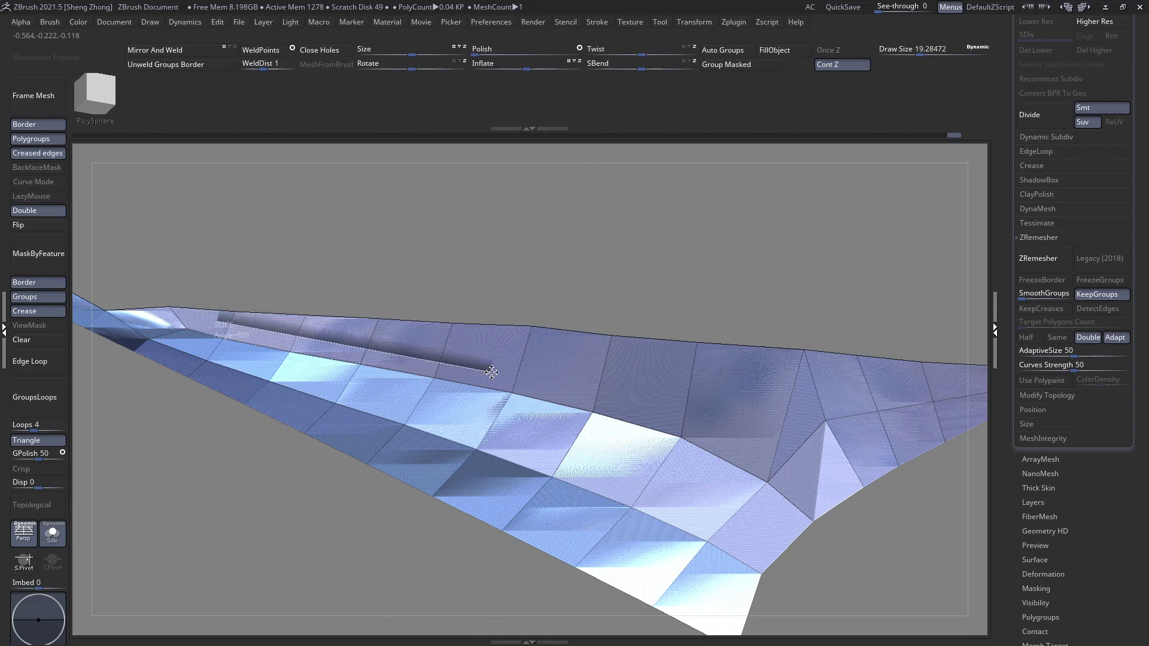
pyautogui.keyDown('ctrl'); pyautogui.keyDown('shift'); pyautogui.moveTo(491, 372); pyautogui.dragTo(524, 377); pyautogui.keyUp('shift'); pyautogui.keyUp('ctrl')
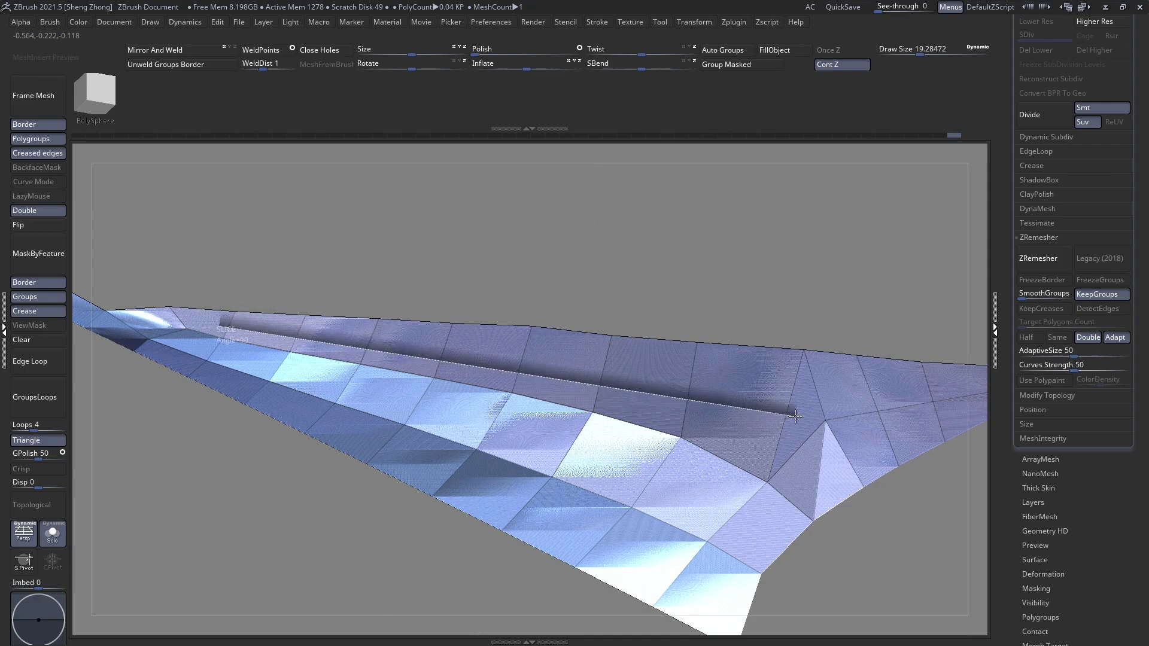
pyautogui.keyDown('ctrl'); pyautogui.keyDown('shift'); pyautogui.moveTo(795, 416); pyautogui.dragTo(794, 410); pyautogui.keyUp('shift'); pyautogui.keyUp('ctrl')
pyautogui.keyDown('alt'); pyautogui.moveTo(794, 411); pyautogui.dragTo(685, 388, button='right'); pyautogui.keyUp('alt')
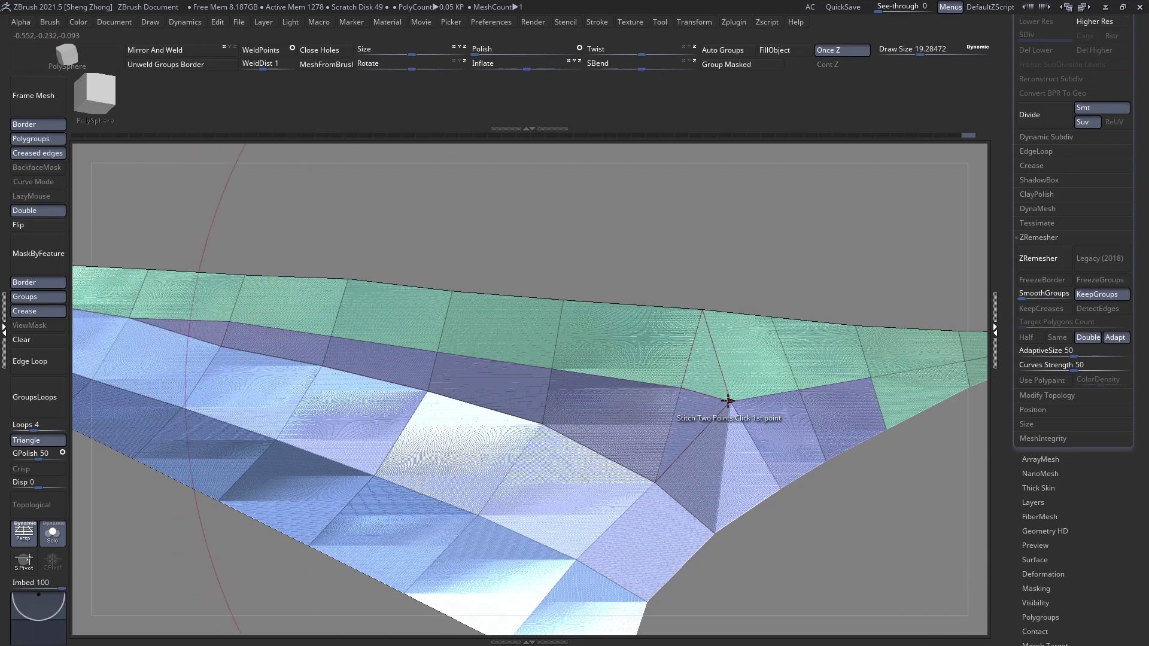
pyautogui.click(731, 402)
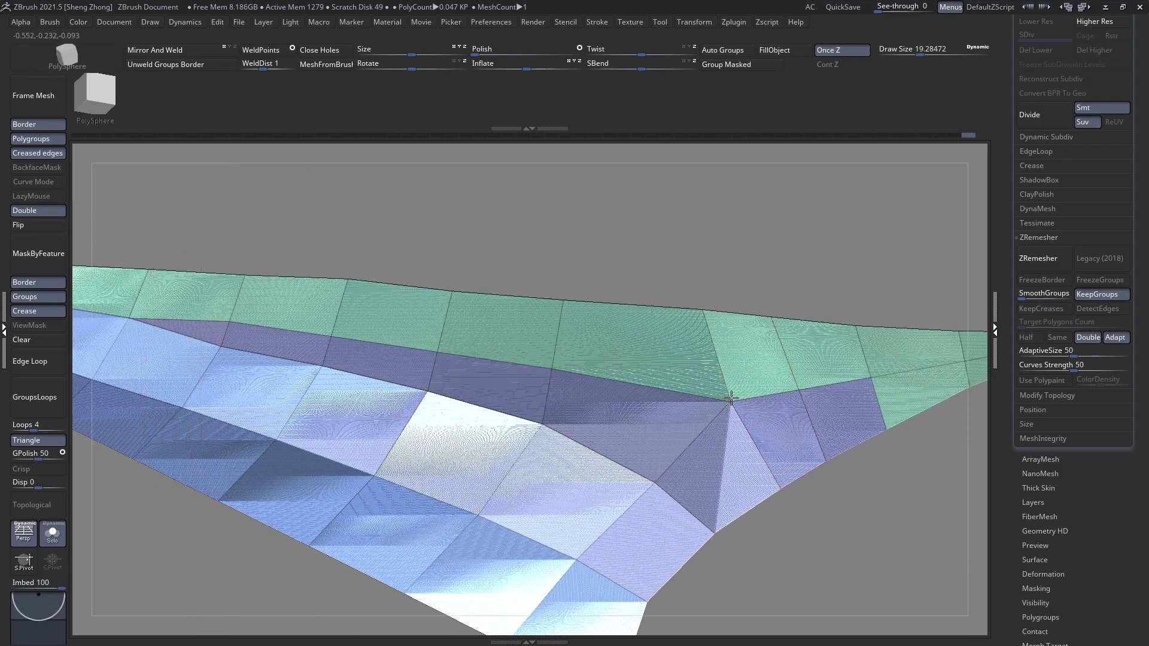
# Clean up the topology at the fan's apex and combine the lower wedge's pieces into a single polygroup
pyautogui.keyDown('ctrl'); pyautogui.moveTo(730, 402); pyautogui.dragTo(480, 274, button='right'); pyautogui.keyUp('ctrl')
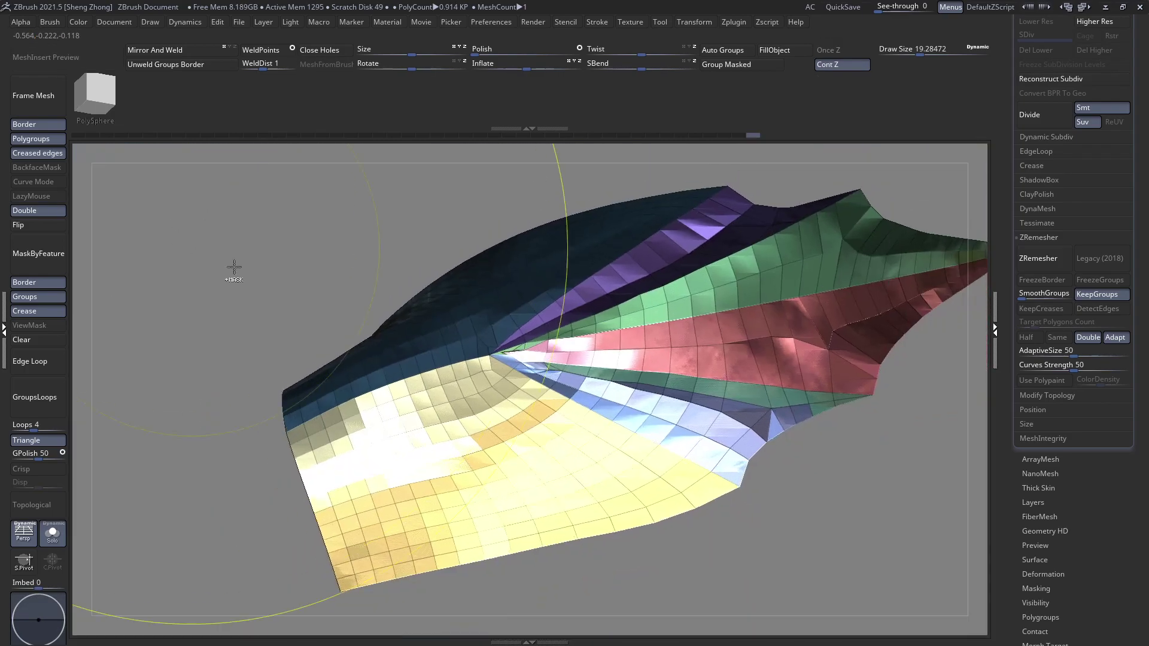
pyautogui.moveTo(541, 360)
pyautogui.keyDown('alt'); pyautogui.mouseDown(button='right')
pyautogui.moveTo(377, 323)
pyautogui.moveTo(365, 407)
pyautogui.moveTo(443, 336)
pyautogui.moveTo(366, 341)
pyautogui.moveTo(386, 365)
pyautogui.mouseUp(button='right'); pyautogui.keyUp('alt')
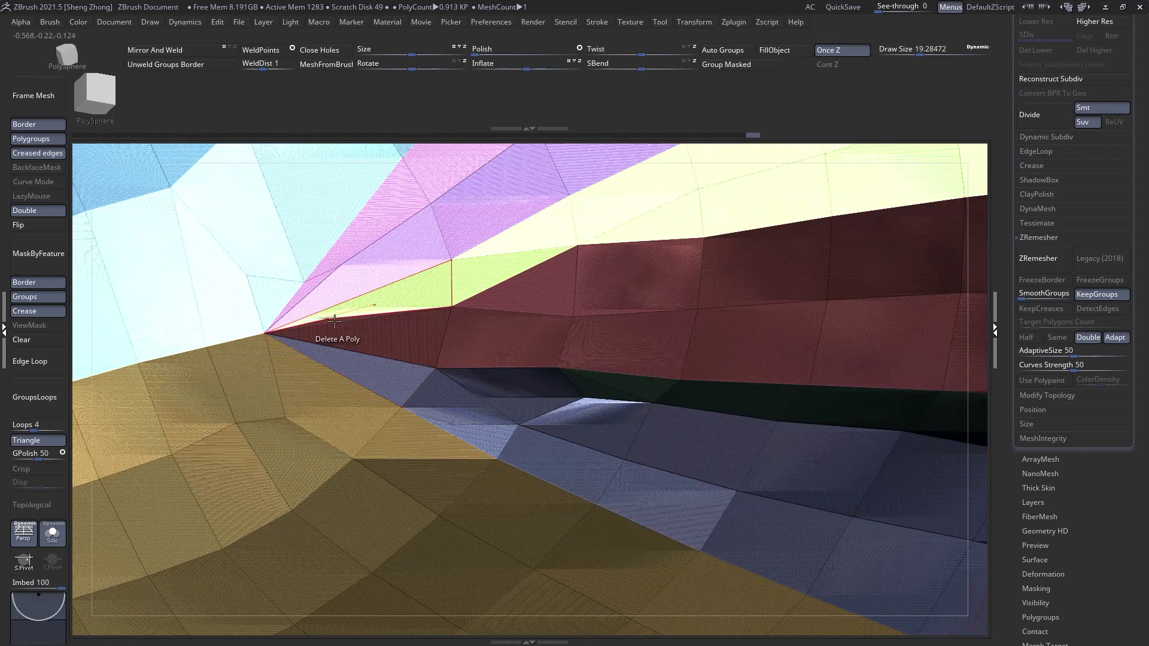
pyautogui.moveTo(417, 354); pyautogui.dragTo(551, 302, button='right')
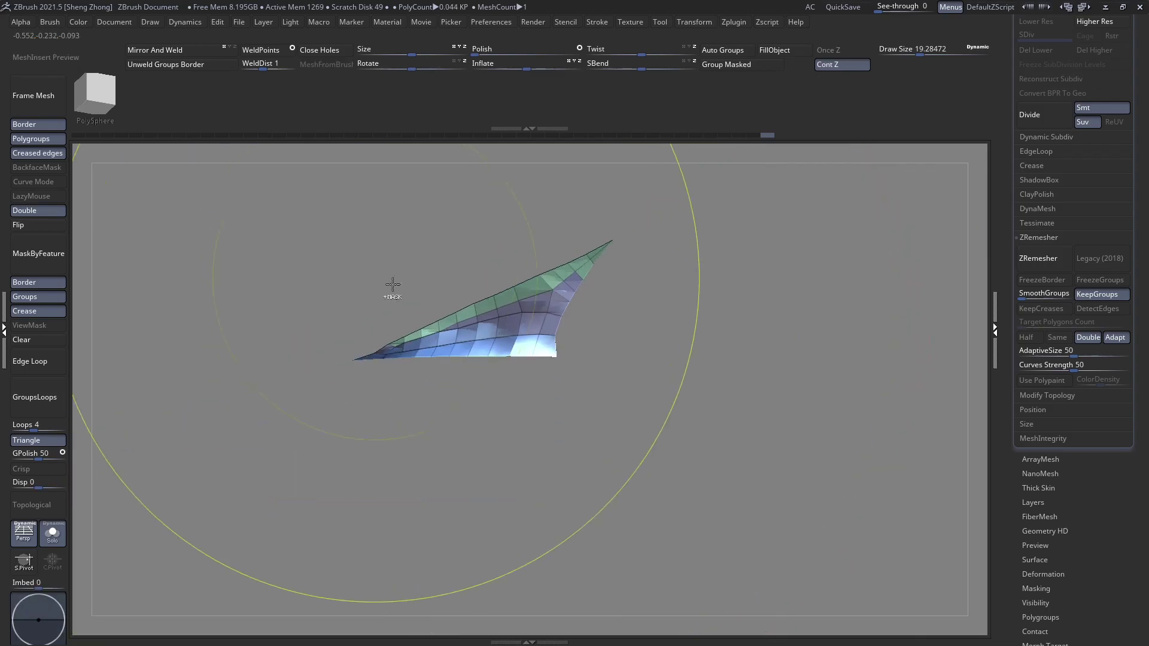
pyautogui.click(741, 63)
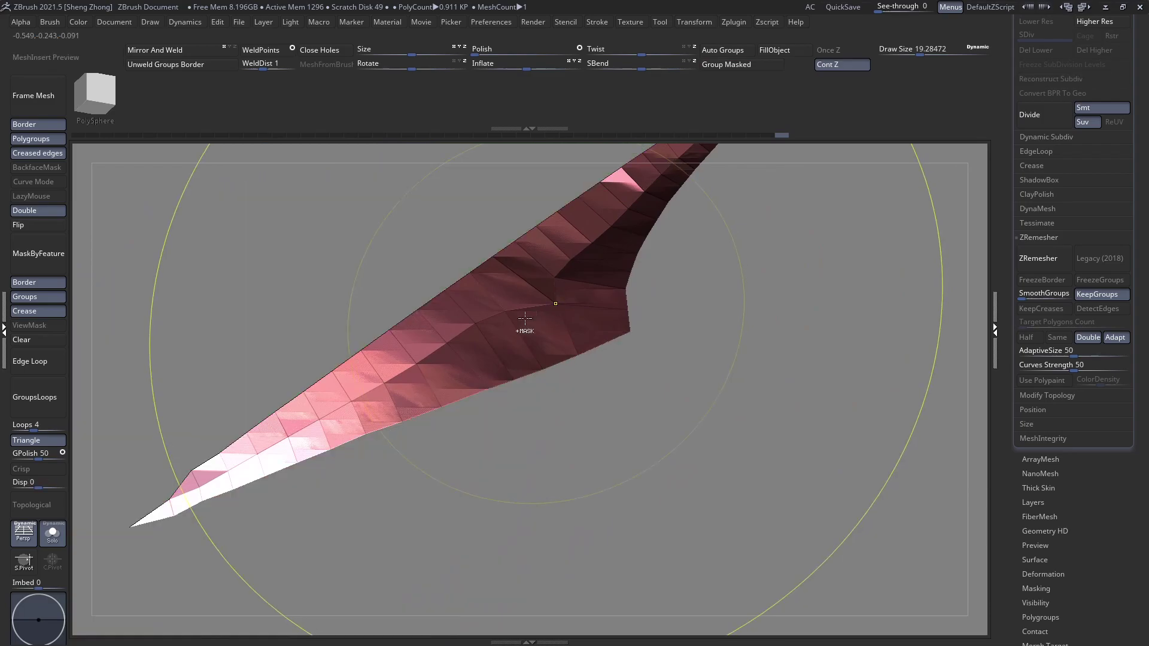
pyautogui.moveTo(511, 303); pyautogui.dragTo(606, 332, button='right')
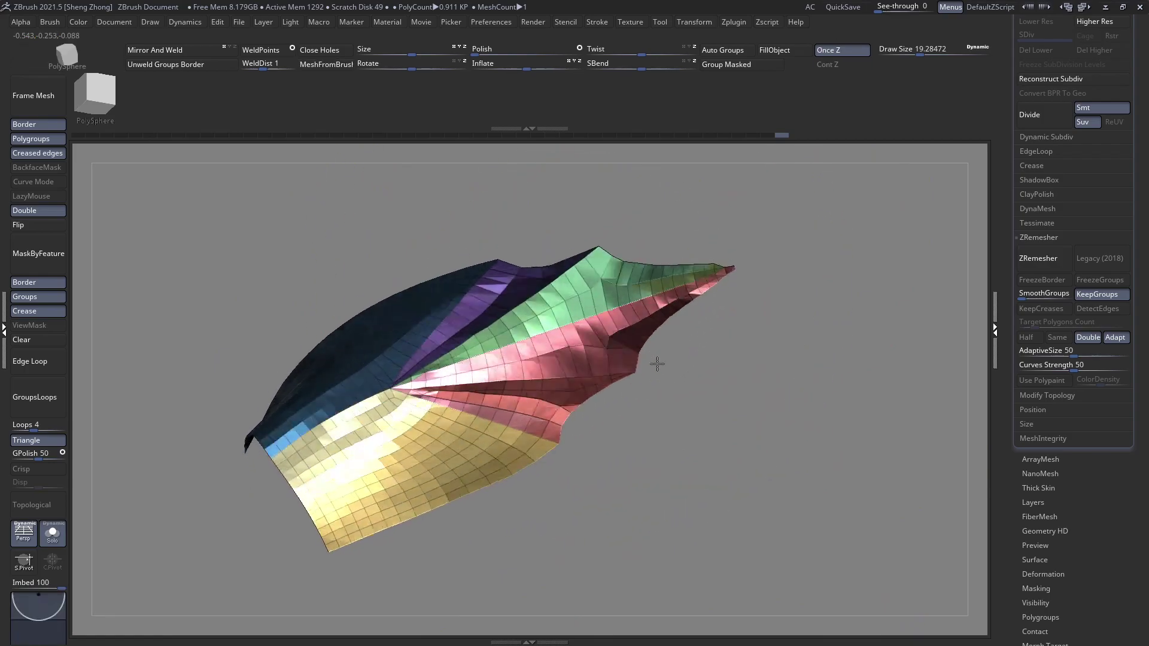
# Stitch the stray points at the plate's pointed tip so the red and green wedges close neatly
pyautogui.moveTo(657, 364); pyautogui.dragTo(798, 403, button='right')
pyautogui.moveTo(623, 302); pyautogui.dragTo(658, 288, button='right')
pyautogui.moveTo(658, 289); pyautogui.dragTo(682, 319)
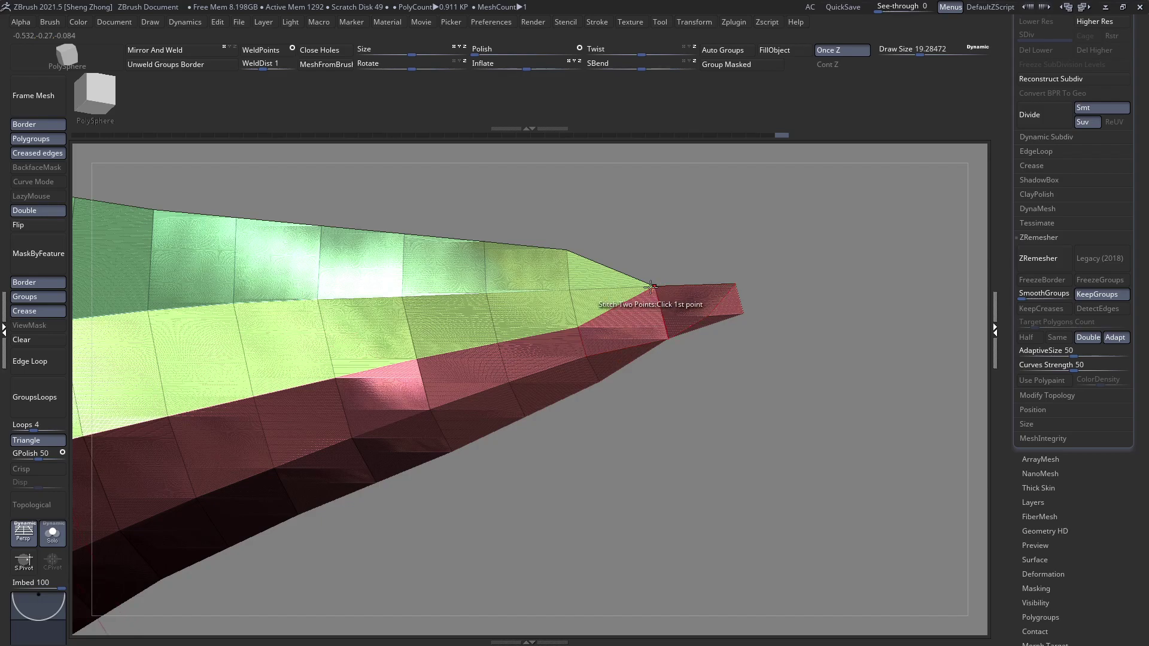
pyautogui.moveTo(709, 292); pyautogui.dragTo(714, 310, button='right')
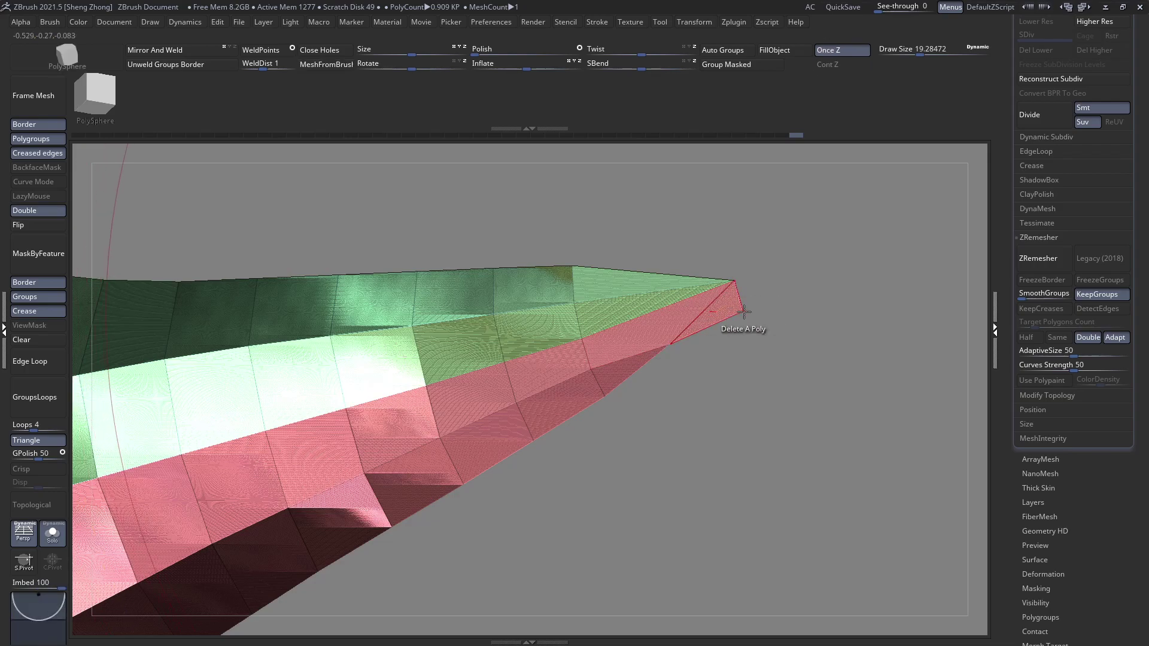
pyautogui.moveTo(724, 299); pyautogui.dragTo(693, 400)
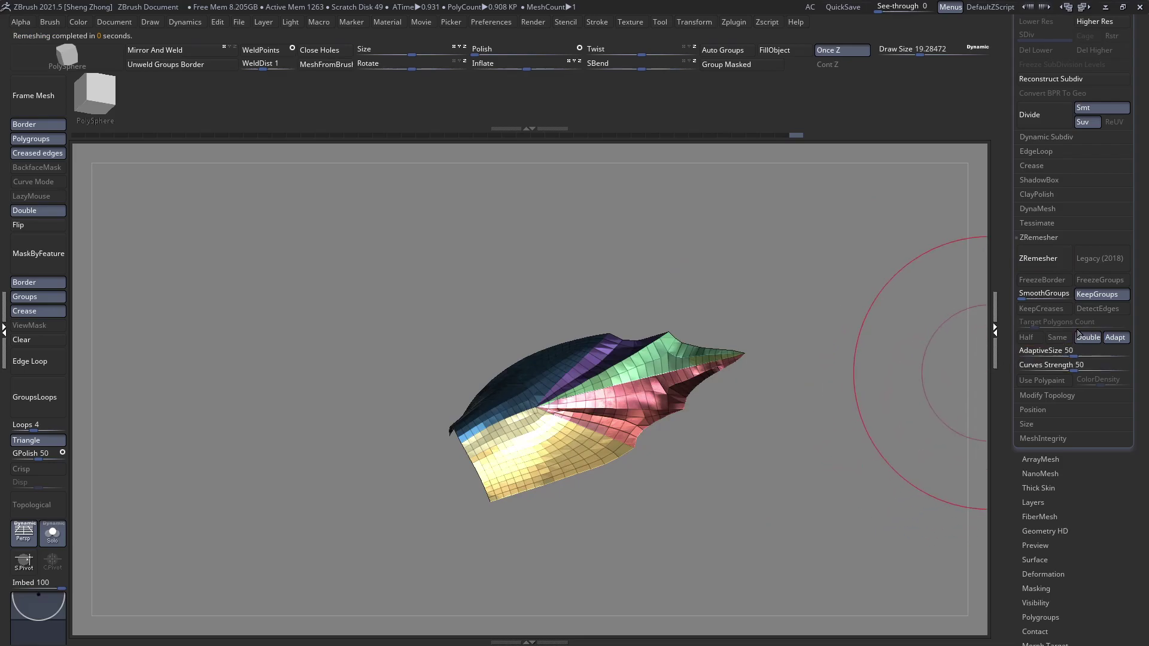
# Try another ZRemesher pass on the plate, compare it with the previous mesh and undo it
pyautogui.click(1038, 259)
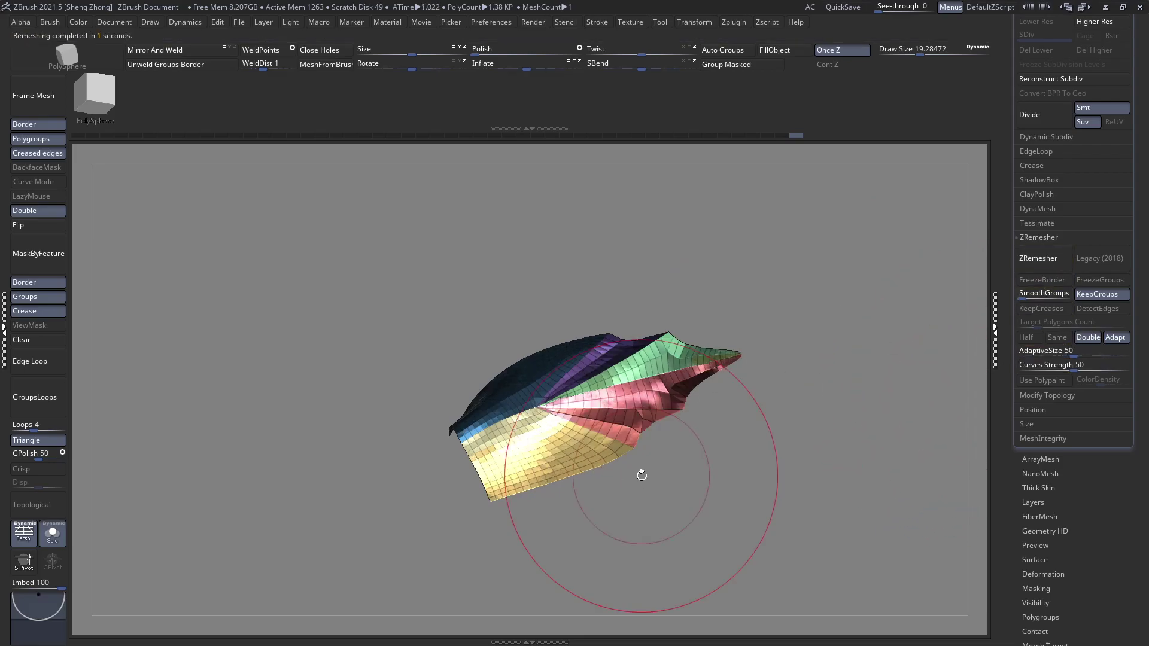
pyautogui.hotkey('shift', 'f')
pyautogui.hotkey('shift', 'f')
pyautogui.moveTo(620, 403); pyautogui.dragTo(676, 430, button='right')
pyautogui.hotkey('ctrl', 'z')
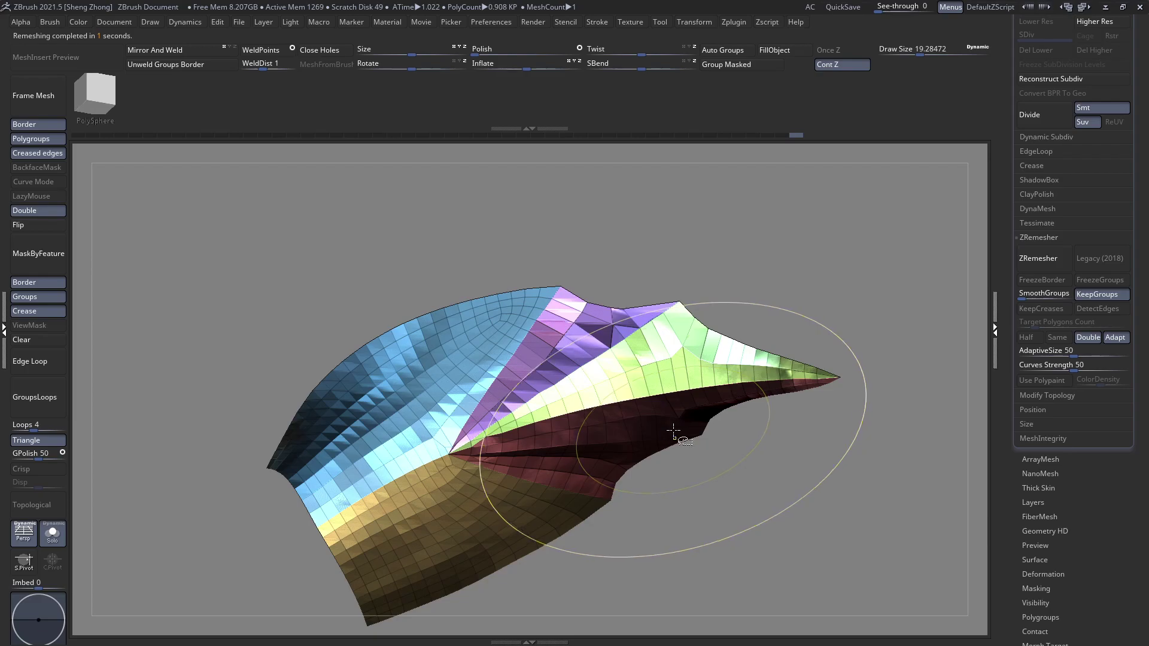
pyautogui.hotkey('ctrl', 'shift', 'z')
pyautogui.hotkey('ctrl', 'z')
# Add group loops along the plate's polygroup borders and check the surface with and without the wireframe
pyautogui.moveTo(622, 479); pyautogui.dragTo(630, 487, button='right')
pyautogui.moveTo(531, 433)
pyautogui.mouseDown(button='right')
pyautogui.moveTo(6, 395)
pyautogui.moveTo(383, 415)
pyautogui.moveTo(595, 460)
pyautogui.moveTo(582, 289)
pyautogui.moveTo(572, 311)
pyautogui.moveTo(611, 356)
pyautogui.mouseUp(button='right')
pyautogui.hotkey('shift', 'f')
pyautogui.hotkey('shift', 'f')
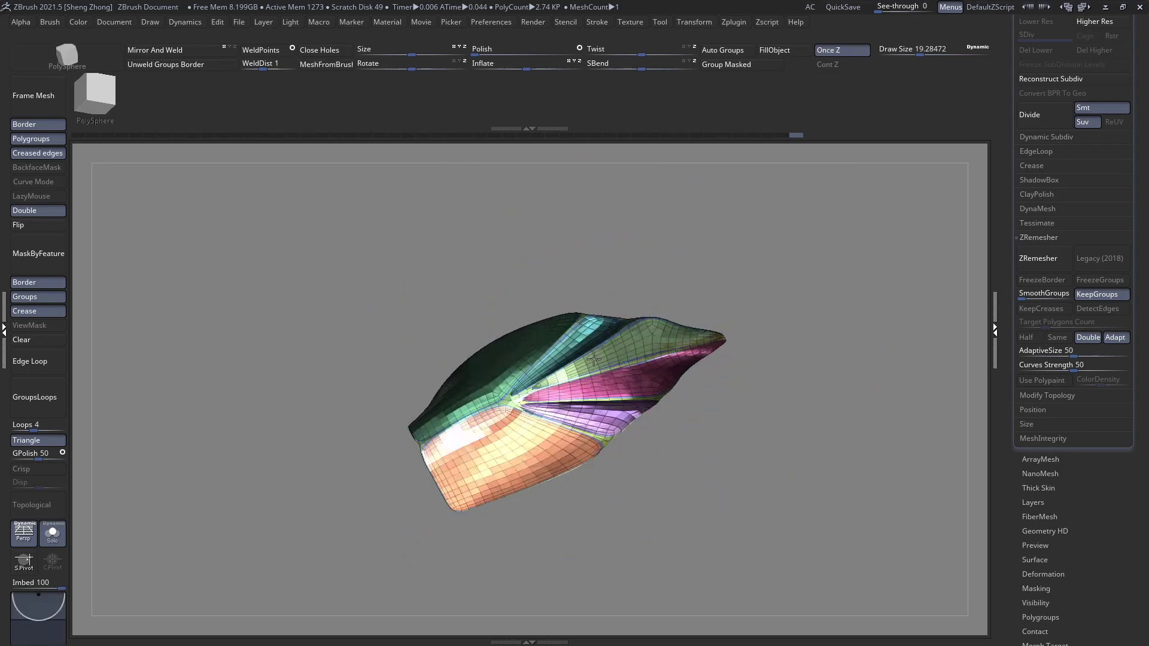
# Leave solo mode and mask the plate by its border feature only, with the mask displayed
pyautogui.moveTo(157, 341); pyautogui.dragTo(132, 356, button='right')
pyautogui.click(64, 523)
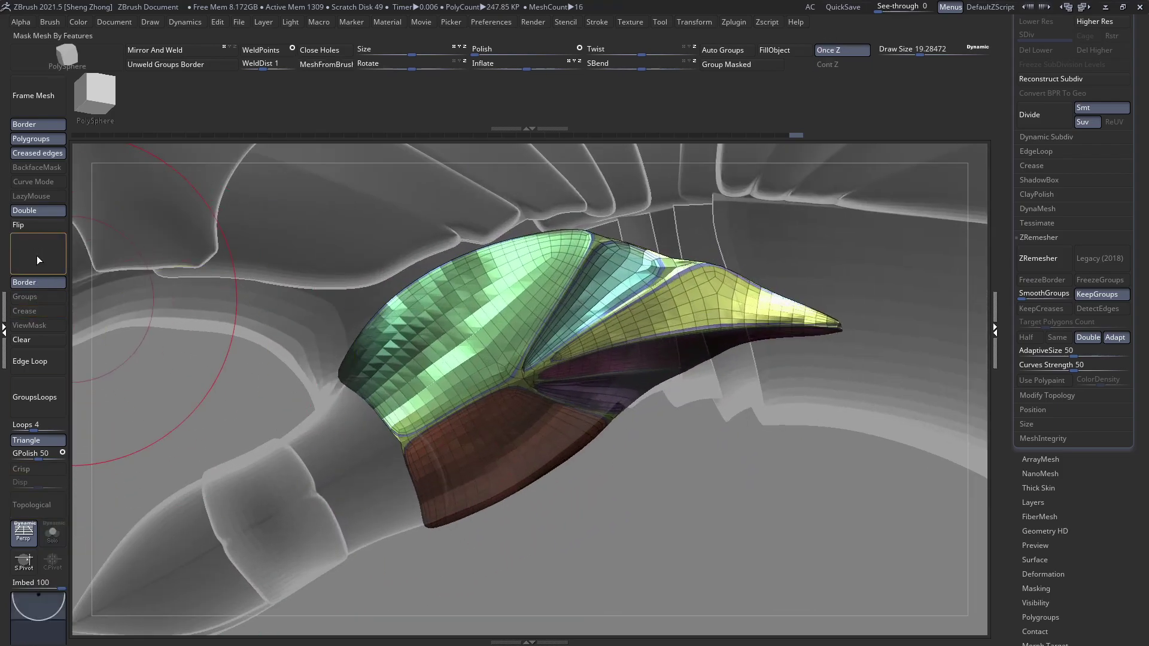
pyautogui.click(28, 324)
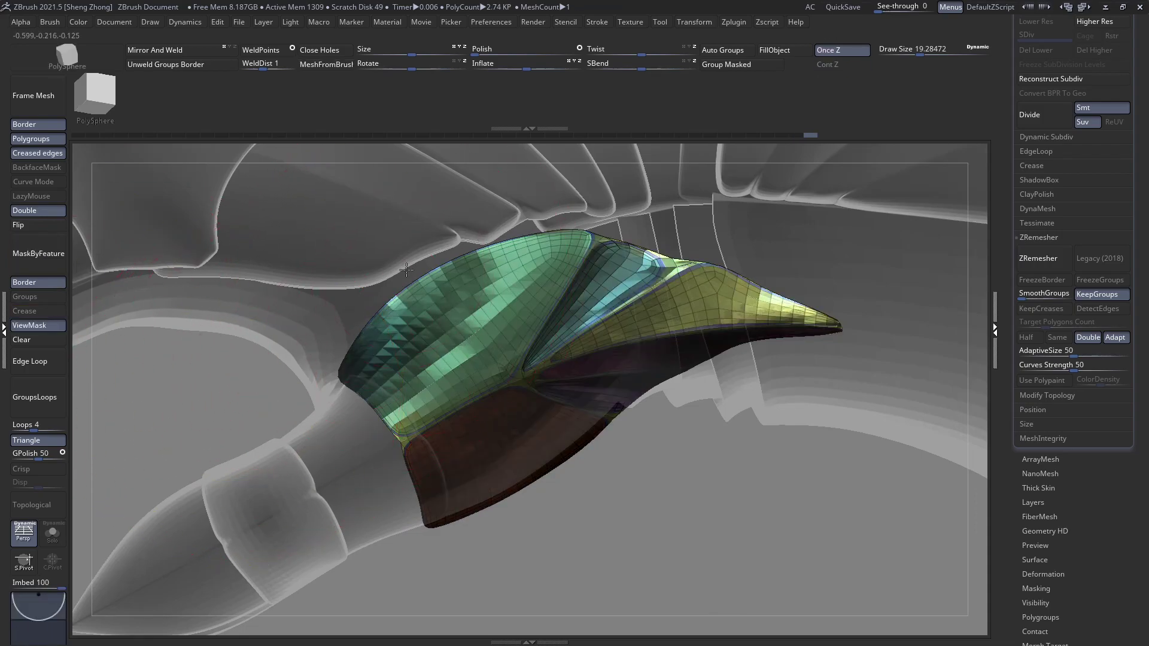
# Choose the Move Topological brush and set its draw size to about 35.5
pyautogui.press('space')
pyautogui.press('space')
pyautogui.moveTo(413, 230); pyautogui.dragTo(419, 230)
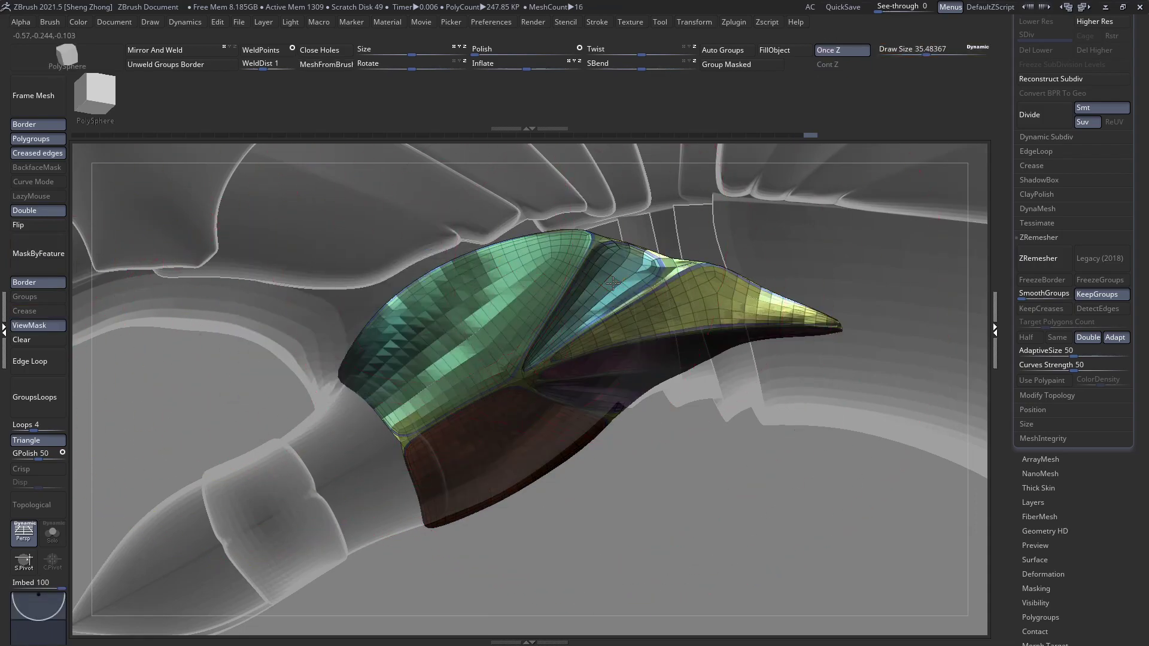
pyautogui.press('space')
pyautogui.click(332, 261)
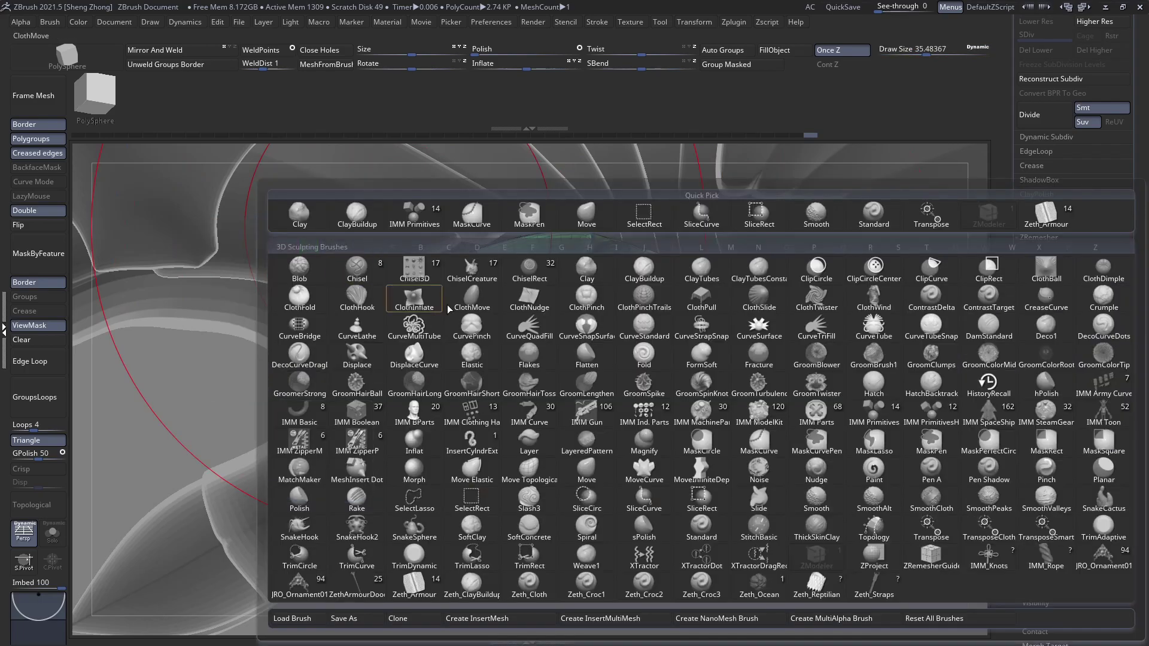
pyautogui.press('m')
pyautogui.press('t')
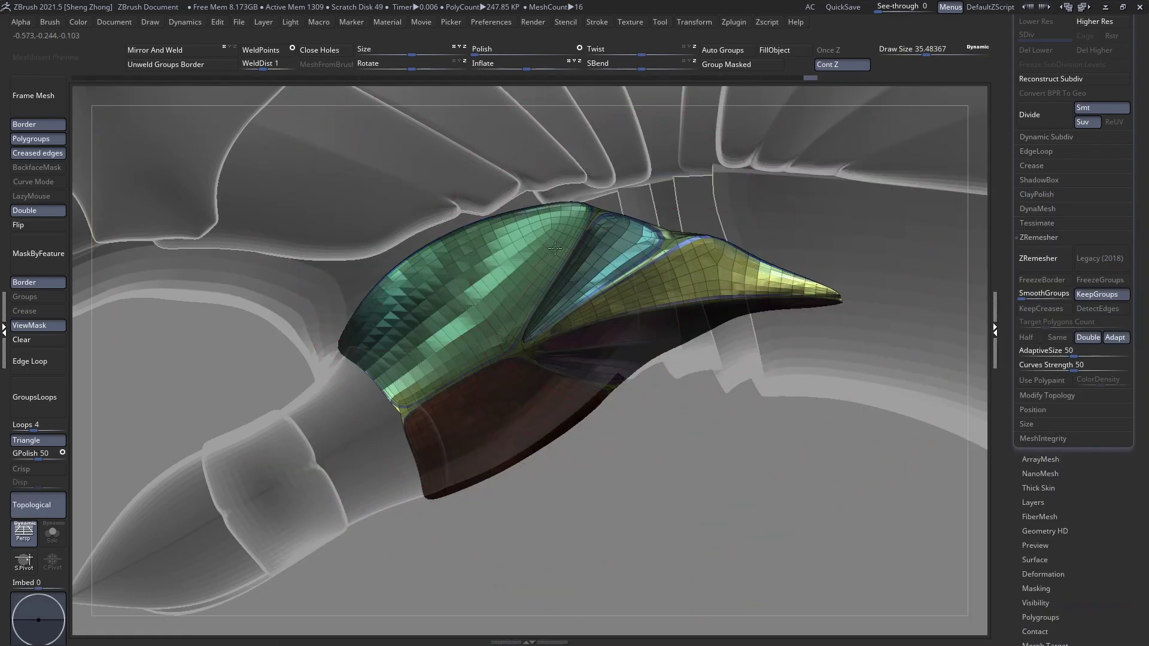
# Try reshaping the plate's side segments and rims with Move Topological, using smaller draw sizes of 27.17, 22.96 and 18.17
pyautogui.moveTo(555, 249); pyautogui.dragTo(523, 251)
pyautogui.moveTo(533, 281); pyautogui.dragTo(499, 230, button='right')
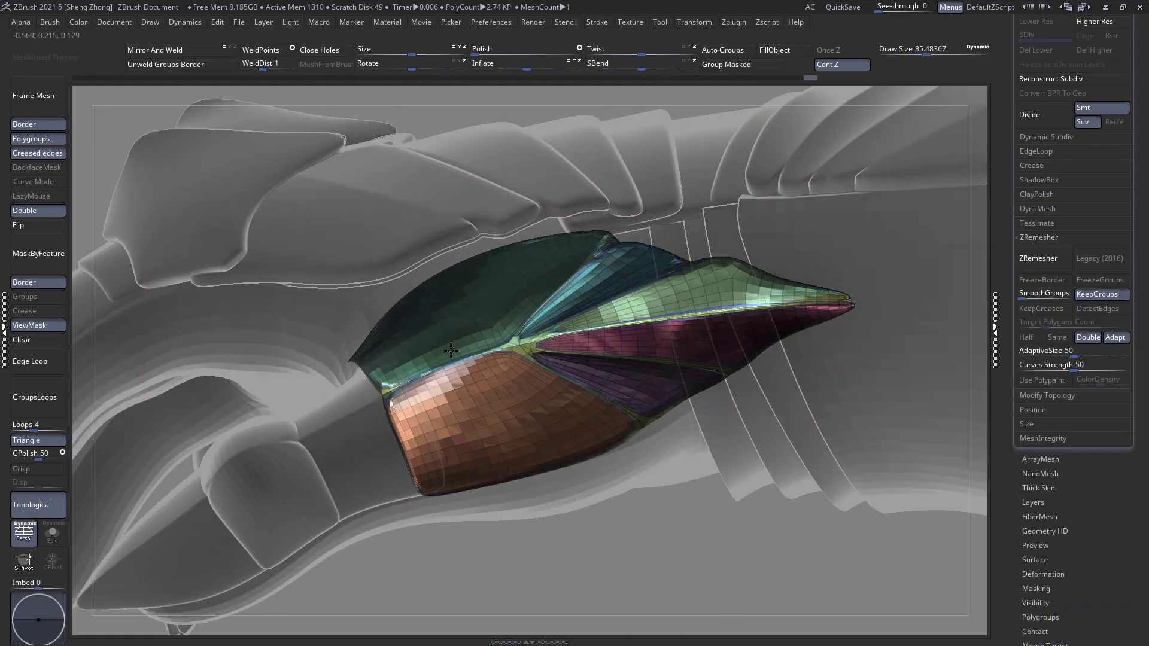
pyautogui.moveTo(467, 422); pyautogui.dragTo(542, 359, button='right')
pyautogui.press('space')
pyautogui.moveTo(543, 359); pyautogui.dragTo(537, 359)
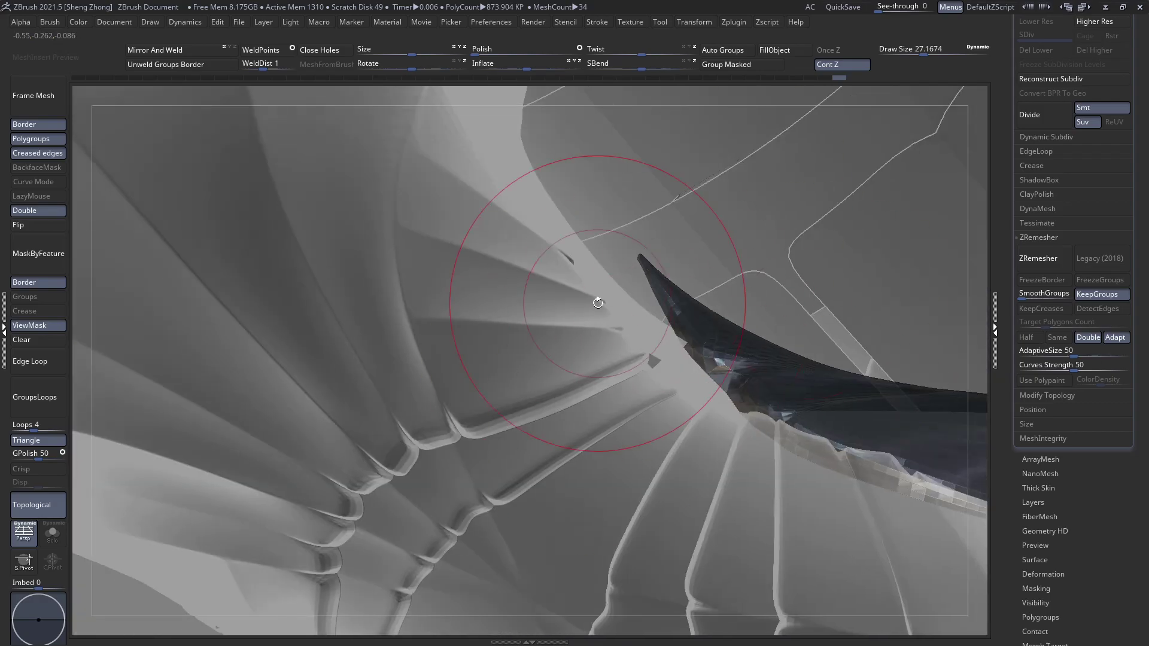
pyautogui.moveTo(598, 303); pyautogui.dragTo(644, 281)
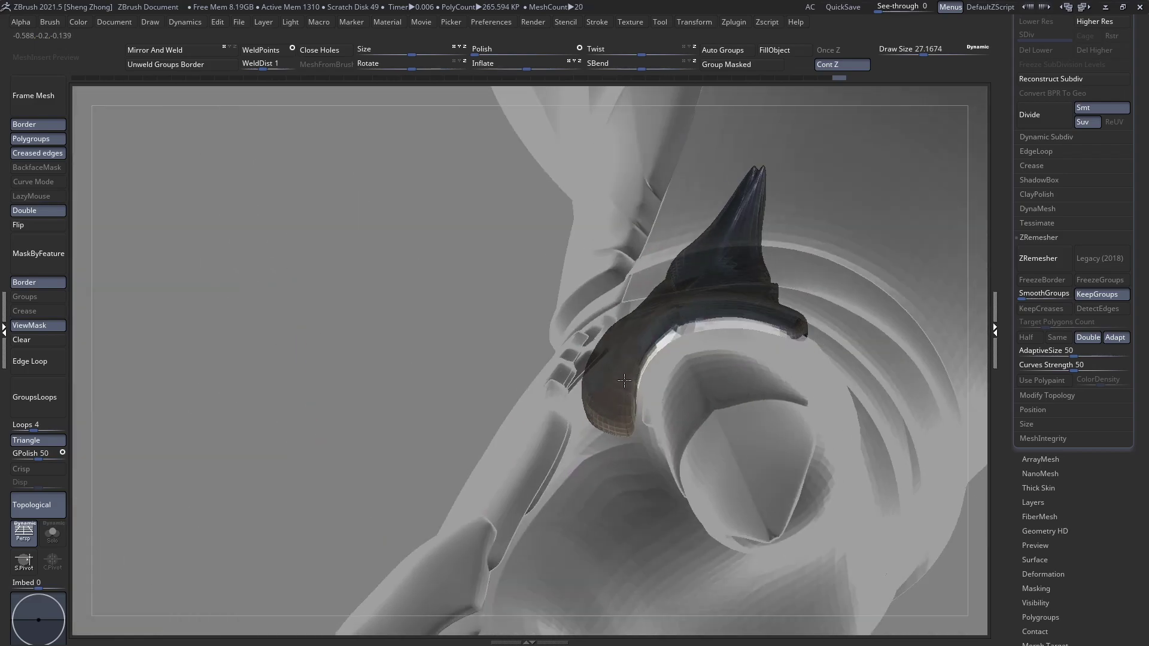
pyautogui.press('space')
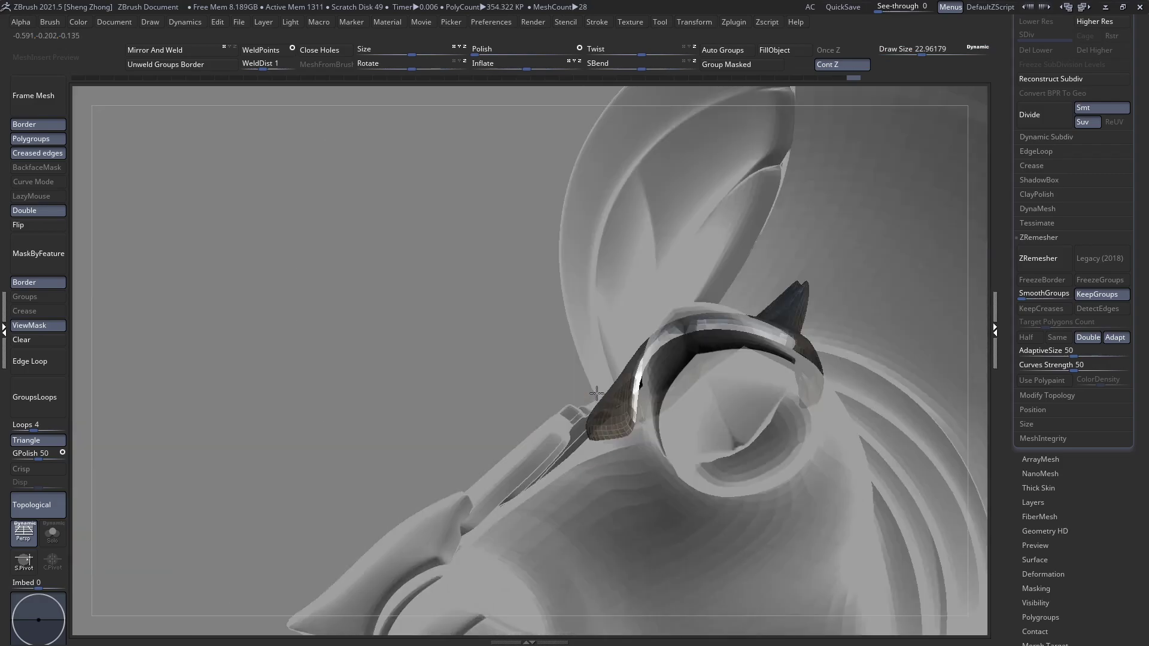
pyautogui.press('space')
pyautogui.moveTo(613, 344); pyautogui.dragTo(609, 344)
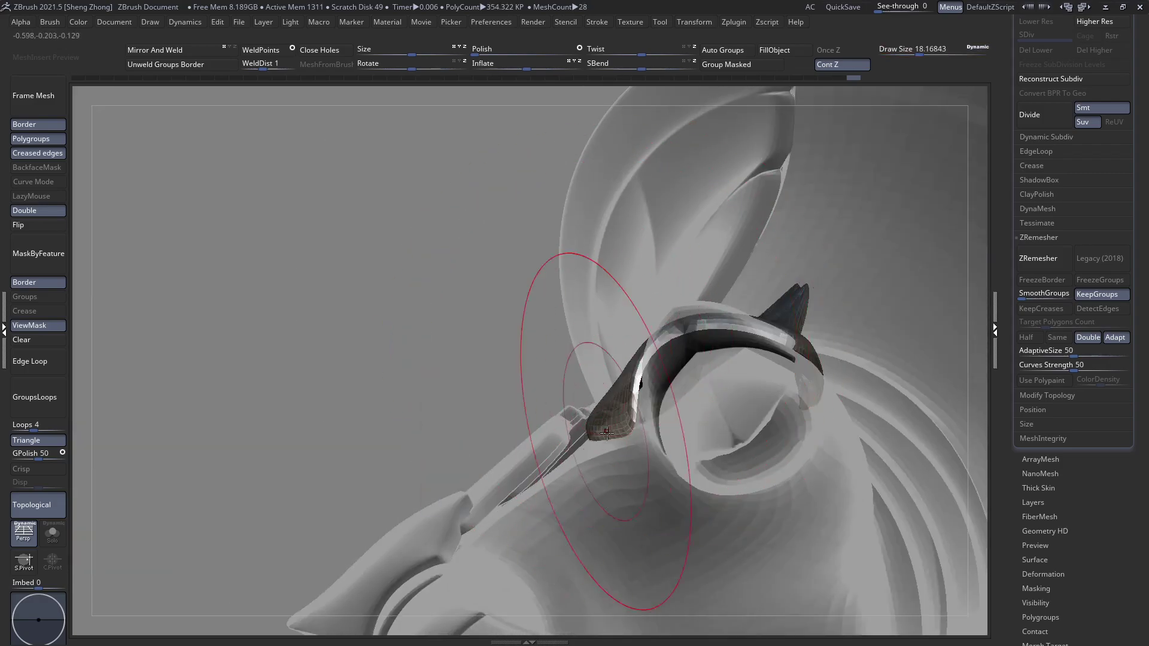
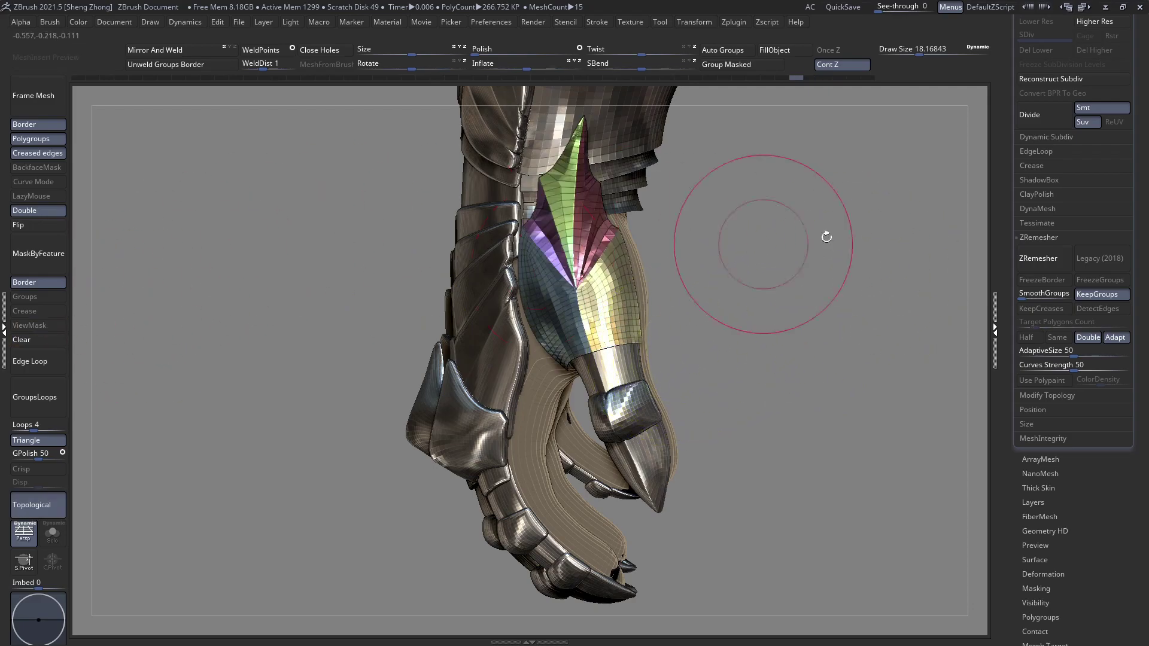
# Subdivide the plate with smoothing off and add group loops along its polygroup borders
pyautogui.scroll(3, 1146, 274)
pyautogui.click(1042, 153)
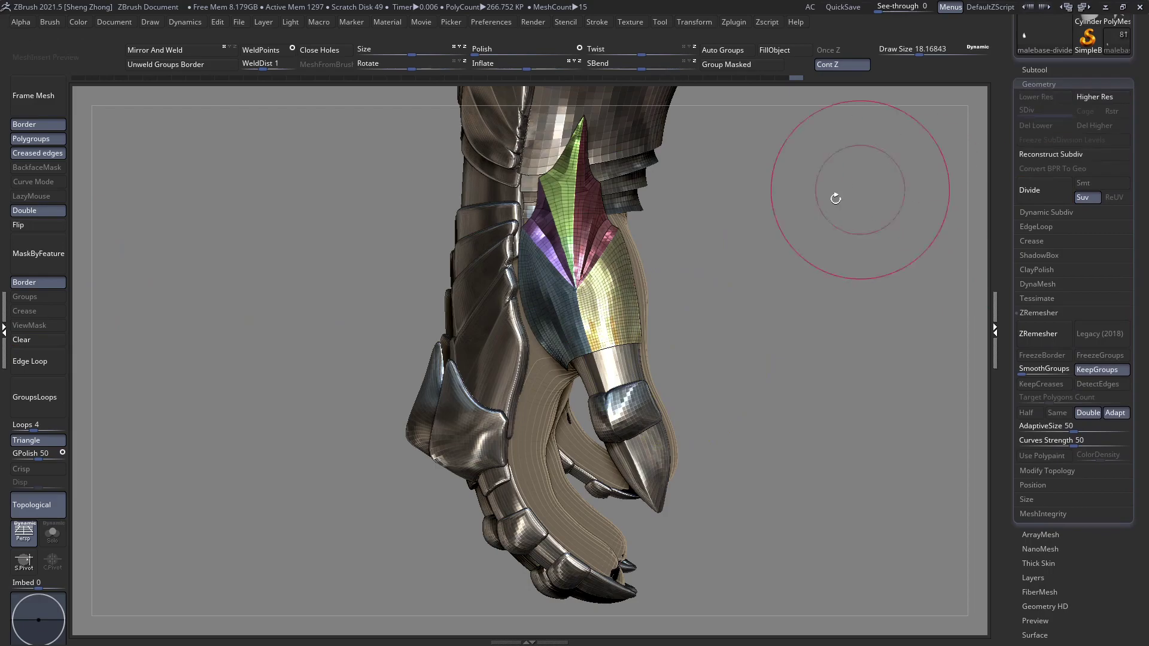
pyautogui.click(12, 397)
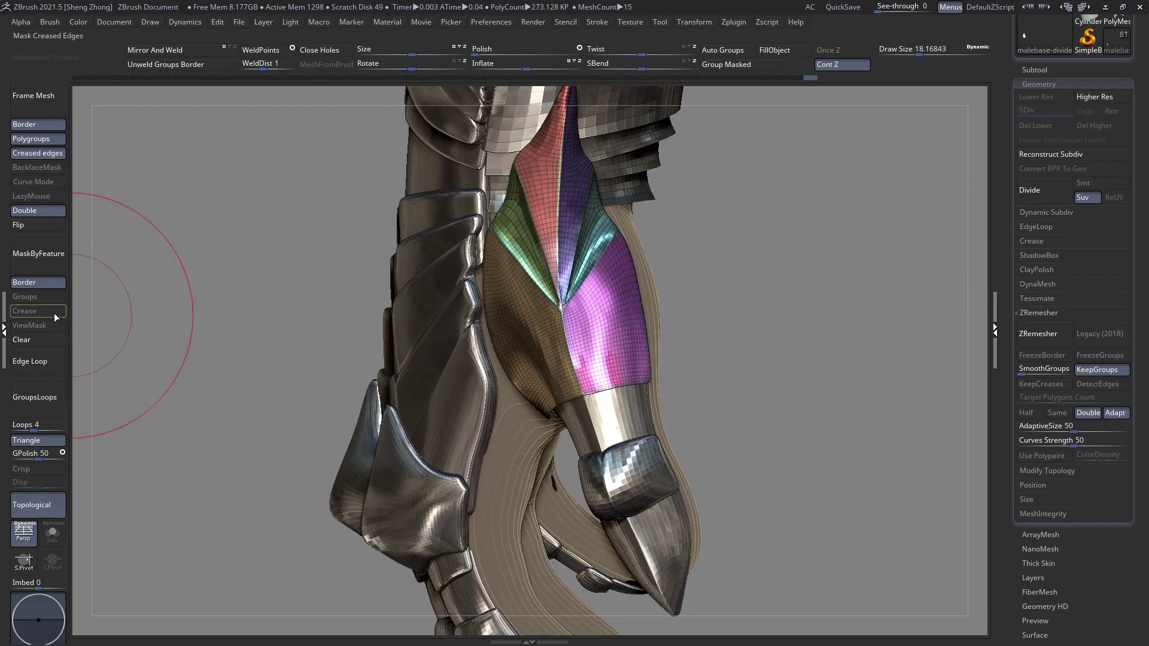
# Mask the plate by its border feature and nudge its wide side segment with Move Topological at draw size 31.95
pyautogui.click(34, 296)
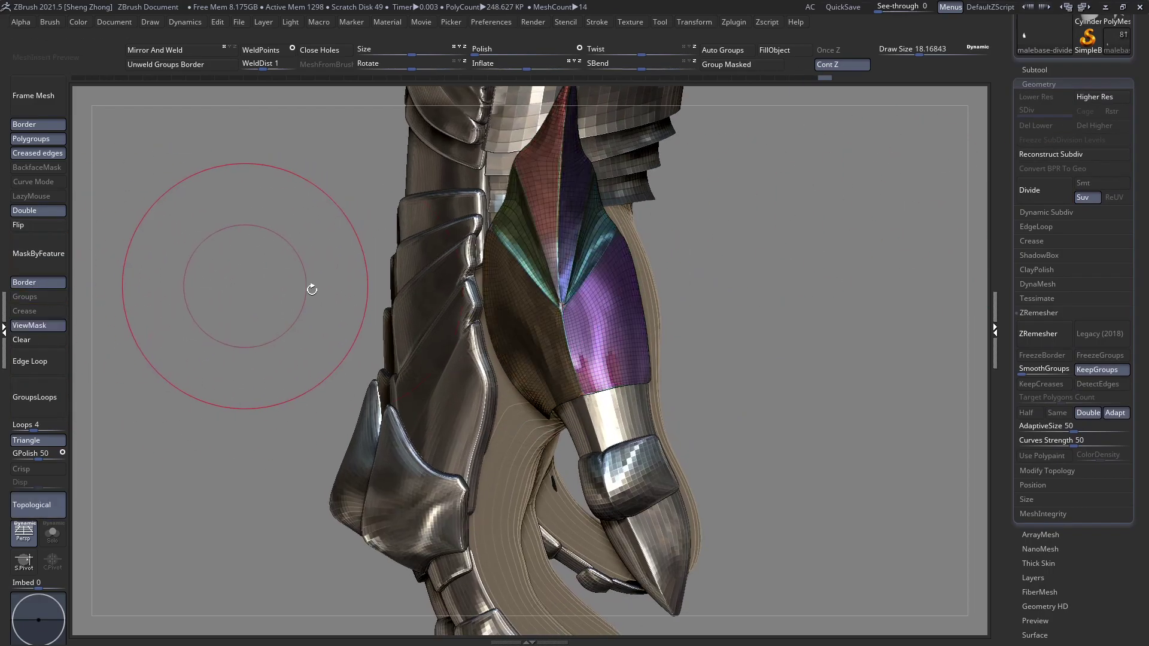
pyautogui.press('space')
pyautogui.moveTo(420, 285); pyautogui.dragTo(427, 285)
pyautogui.moveTo(507, 321); pyautogui.dragTo(530, 321, button='right')
pyautogui.moveTo(530, 326); pyautogui.dragTo(510, 323)
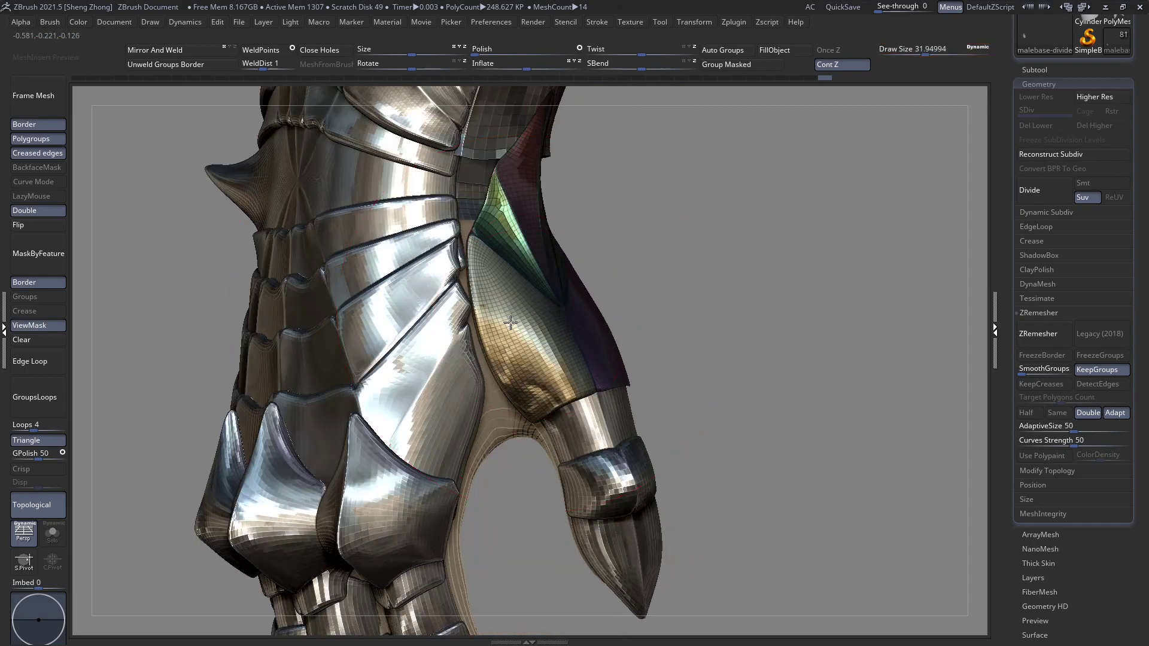
pyautogui.moveTo(598, 355); pyautogui.dragTo(562, 355, button='right')
pyautogui.hotkey('shift', 'f')
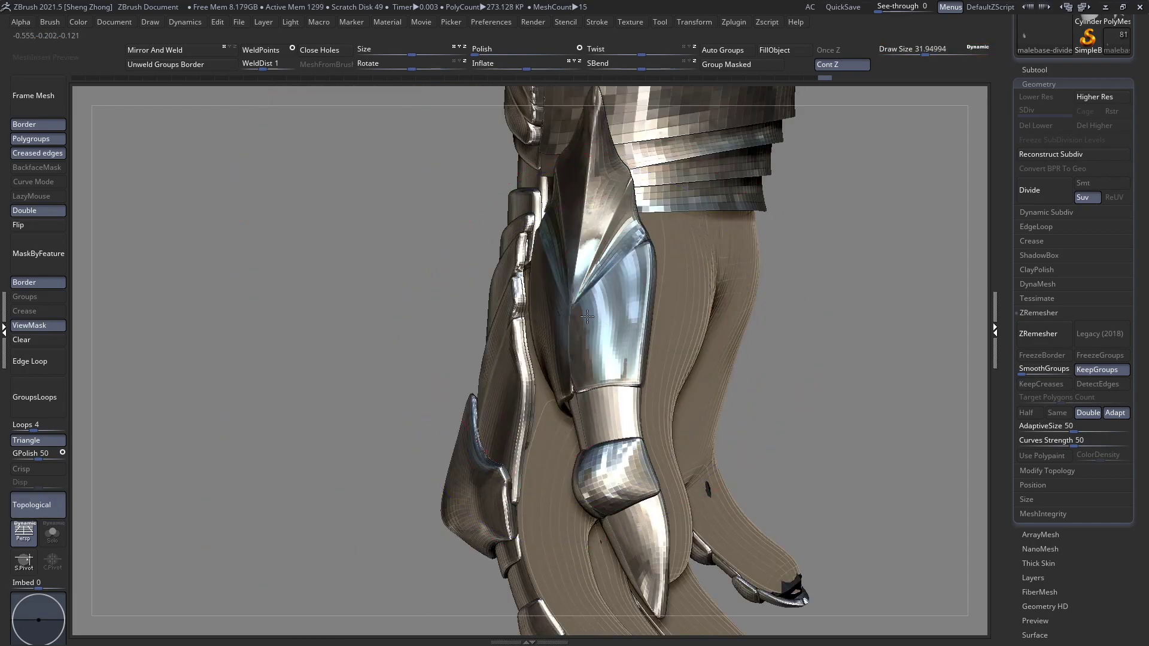
# Refine the fit of the plate's fan wedges against the gauntlet with Move Topological at draw size 19.28
pyautogui.moveTo(586, 316); pyautogui.dragTo(652, 294, button='right')
pyautogui.keyDown('alt'); pyautogui.moveTo(495, 286); pyautogui.dragTo(486, 337, button='right'); pyautogui.keyUp('alt')
pyautogui.press('space')
pyautogui.moveTo(550, 257); pyautogui.dragTo(544, 257)
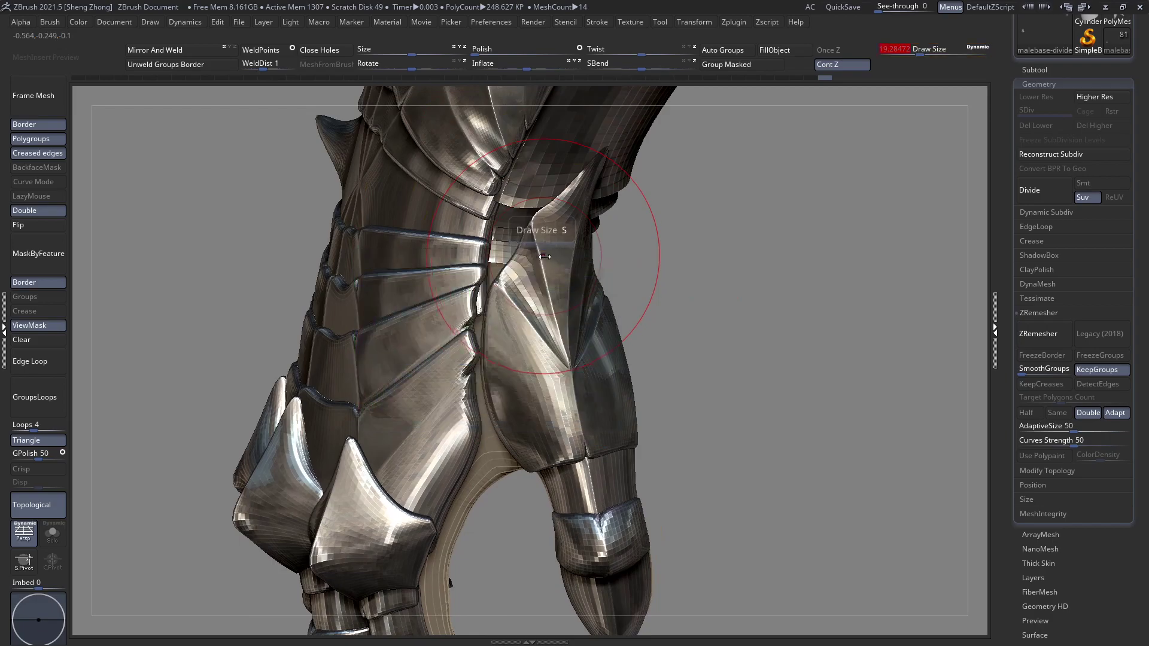
pyautogui.moveTo(529, 255); pyautogui.dragTo(575, 238, button='right')
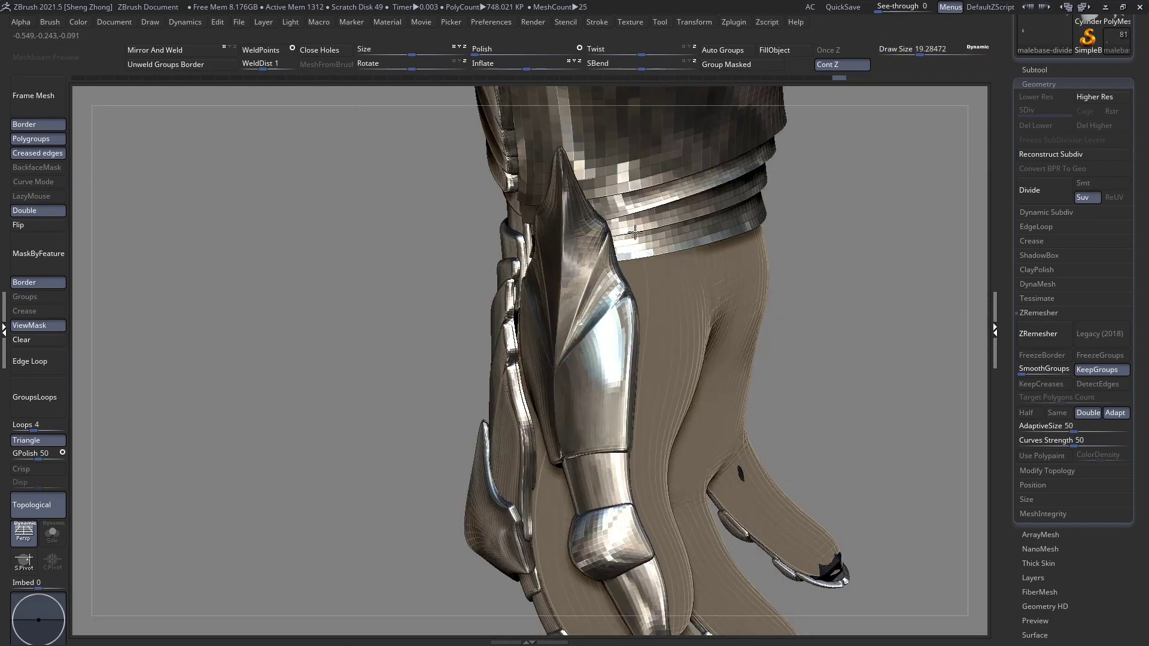
pyautogui.moveTo(593, 251); pyautogui.dragTo(604, 242, button='right')
pyautogui.keyDown('alt'); pyautogui.click(596, 252); pyautogui.keyUp('alt')
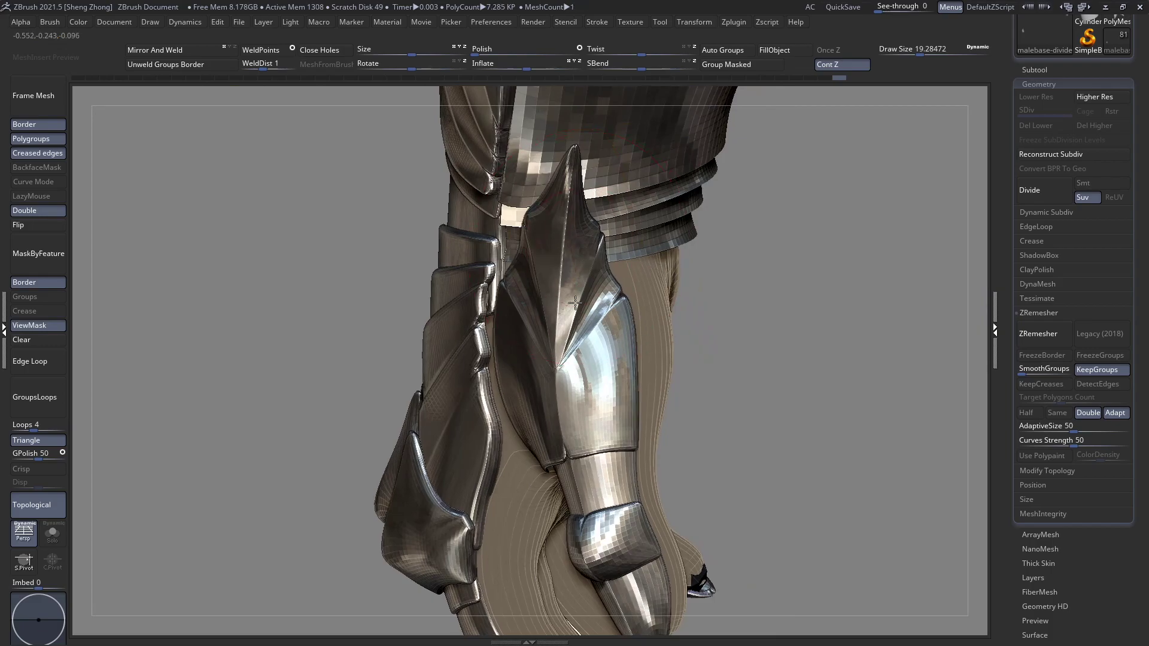
# Adjust the plate's upper wedges and pointed tip with Move Topological at draw size 15.12
pyautogui.keyDown('alt'); pyautogui.moveTo(519, 291); pyautogui.dragTo(519, 338, button='right'); pyautogui.keyUp('alt')
pyautogui.press('space')
pyautogui.moveTo(564, 259); pyautogui.dragTo(560, 259)
pyautogui.moveTo(563, 318); pyautogui.dragTo(579, 300, button='right')
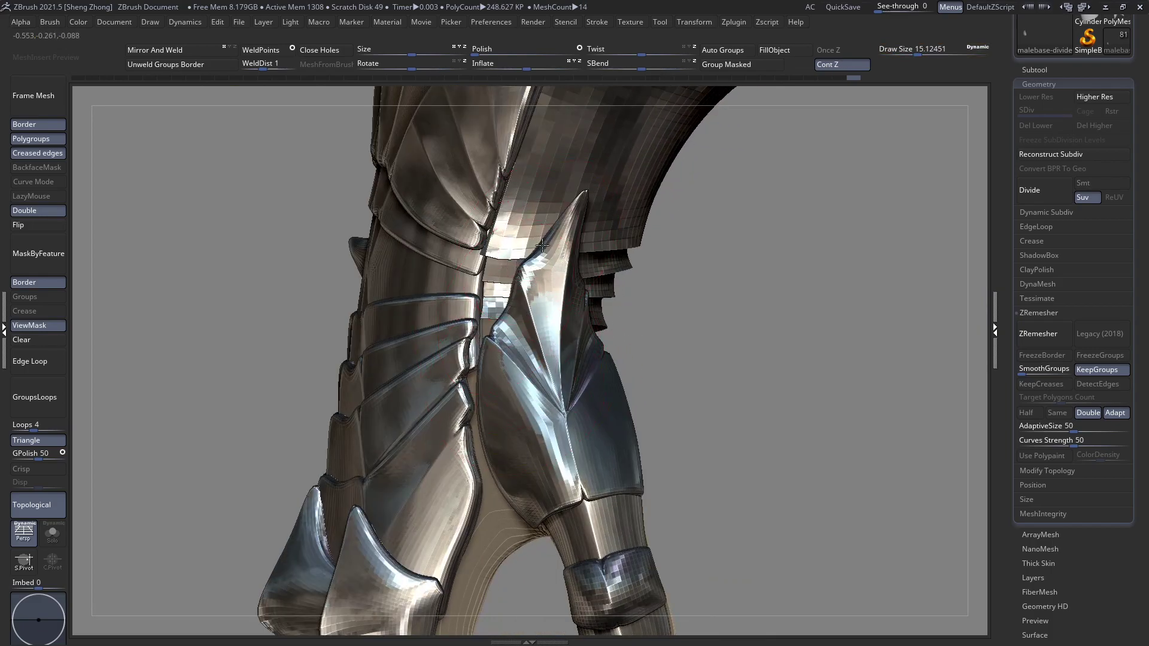
# Isolate the plate in solo mode and refine its narrow pointed tip at draw size 10.97
pyautogui.click(51, 540)
pyautogui.moveTo(508, 440); pyautogui.dragTo(383, 359, button='right')
pyautogui.moveTo(520, 242)
pyautogui.keyDown('ctrl'); pyautogui.mouseDown(button='right')
pyautogui.moveTo(495, 321)
pyautogui.moveTo(493, 417)
pyautogui.mouseUp(button='right'); pyautogui.keyUp('ctrl')
pyautogui.press('space')
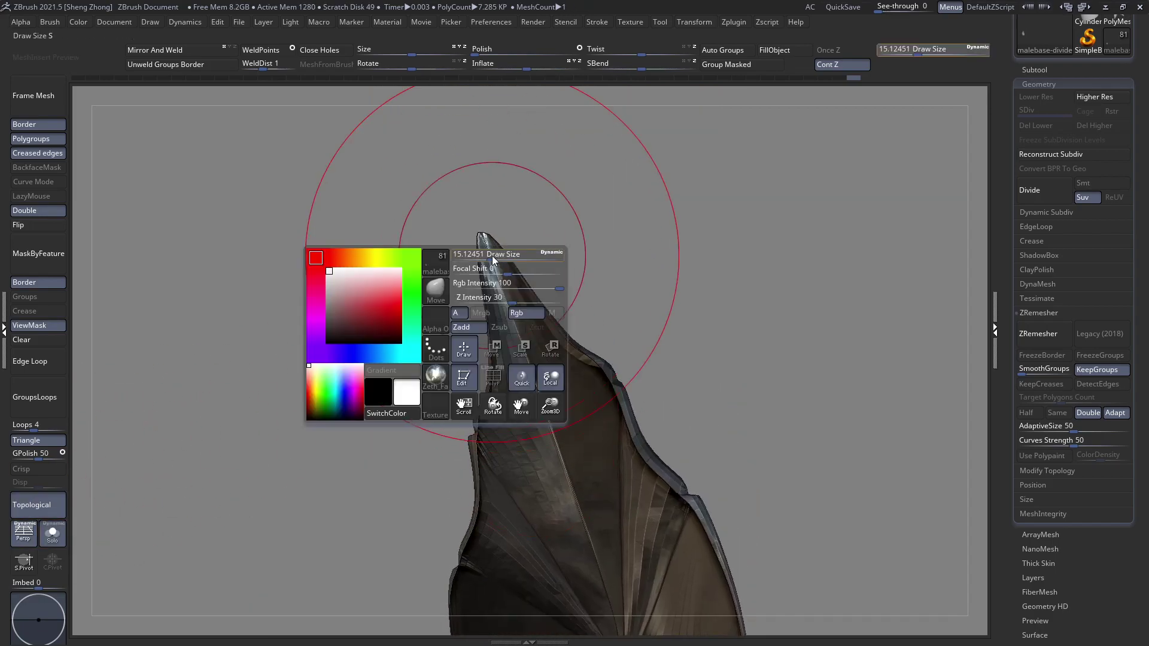
pyautogui.moveTo(493, 259); pyautogui.dragTo(482, 260)
pyautogui.moveTo(482, 264)
pyautogui.mouseDown(button='right')
pyautogui.moveTo(515, 261)
pyautogui.moveTo(489, 287)
pyautogui.moveTo(505, 255)
pyautogui.moveTo(459, 289)
pyautogui.moveTo(524, 315)
pyautogui.moveTo(556, 365)
pyautogui.mouseUp(button='right')
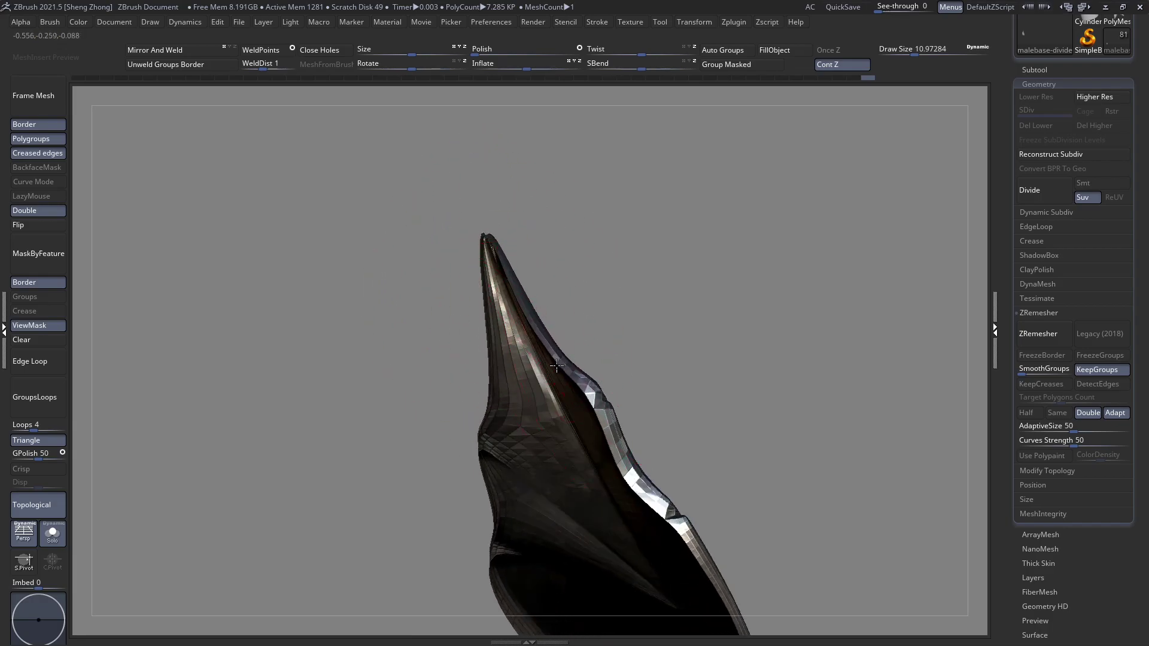
pyautogui.moveTo(496, 308); pyautogui.dragTo(493, 350, button='right')
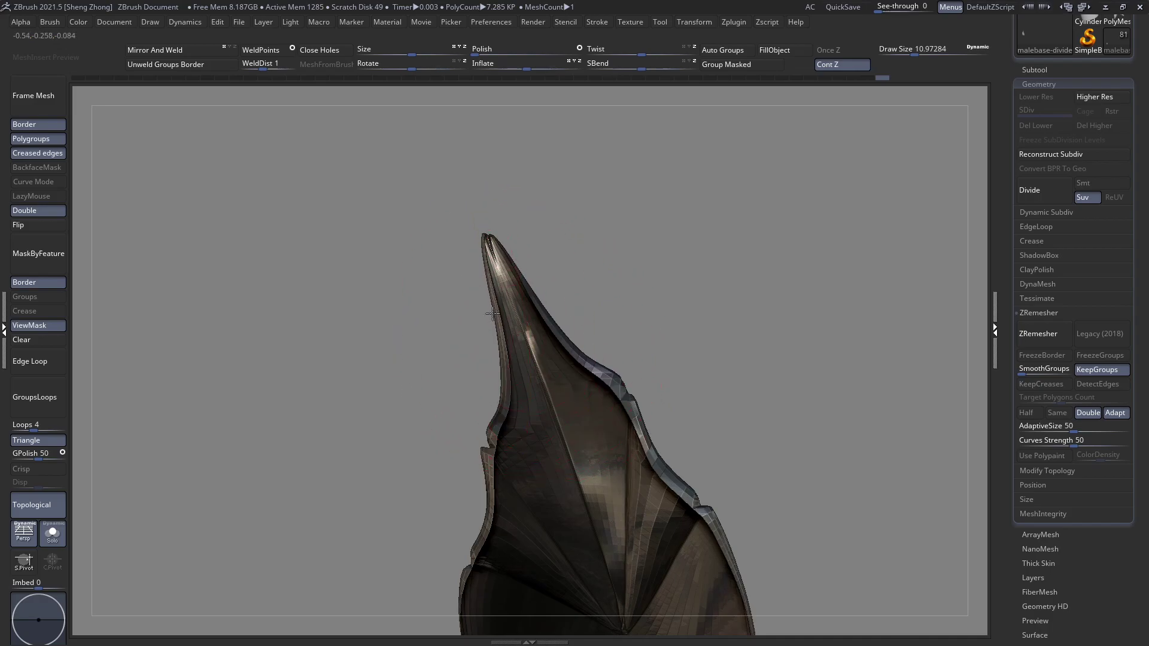
pyautogui.moveTo(492, 313)
pyautogui.mouseDown(button='right')
pyautogui.moveTo(412, 277)
pyautogui.moveTo(448, 281)
pyautogui.moveTo(474, 269)
pyautogui.moveTo(494, 309)
pyautogui.moveTo(475, 265)
pyautogui.mouseUp(button='right')
# Reshape the isolated plate's lower corners and rim with Move Topological at draw size 22.96
pyautogui.press('space')
pyautogui.moveTo(420, 293); pyautogui.dragTo(441, 330)
pyautogui.press('space')
pyautogui.moveTo(441, 330)
pyautogui.mouseDown(button='right')
pyautogui.moveTo(449, 406)
pyautogui.moveTo(435, 350)
pyautogui.mouseUp(button='right')
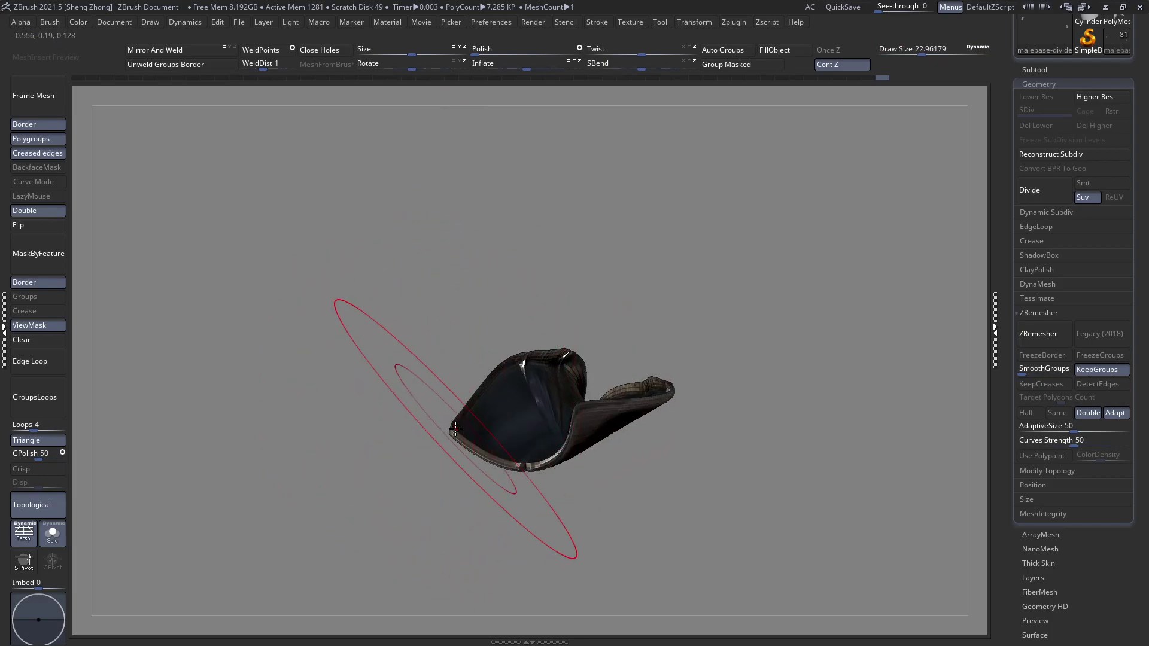
pyautogui.moveTo(455, 428); pyautogui.dragTo(448, 418, button='right')
pyautogui.moveTo(521, 422)
pyautogui.mouseDown(button='right')
pyautogui.moveTo(539, 398)
pyautogui.moveTo(452, 458)
pyautogui.moveTo(392, 428)
pyautogui.moveTo(530, 426)
pyautogui.mouseUp(button='right')
# Refine the isolated plate's curled side edges and inner wedges at draw sizes 19.28 and 15.12
pyautogui.press('space')
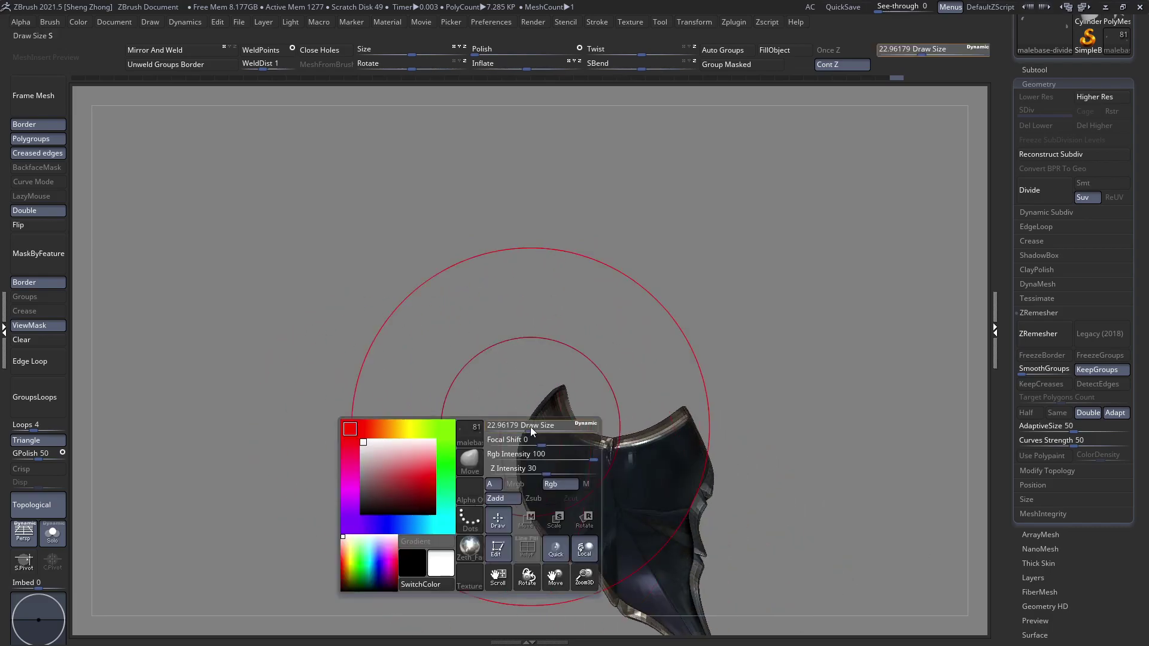
pyautogui.moveTo(530, 426); pyautogui.dragTo(527, 426)
pyautogui.moveTo(527, 466)
pyautogui.mouseDown(button='right')
pyautogui.moveTo(504, 416)
pyautogui.moveTo(534, 418)
pyautogui.moveTo(527, 442)
pyautogui.moveTo(441, 436)
pyautogui.moveTo(542, 426)
pyautogui.moveTo(546, 405)
pyautogui.moveTo(505, 397)
pyautogui.moveTo(472, 342)
pyautogui.moveTo(533, 351)
pyautogui.moveTo(399, 315)
pyautogui.moveTo(425, 318)
pyautogui.moveTo(426, 286)
pyautogui.mouseUp(button='right')
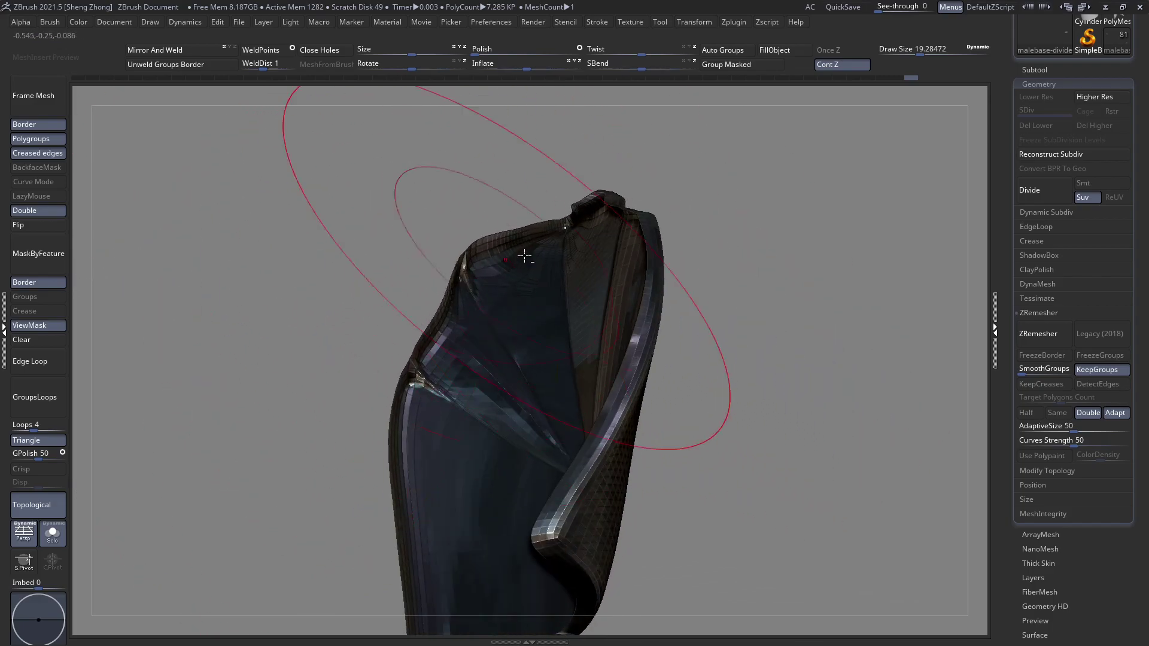
pyautogui.moveTo(524, 256)
pyautogui.keyDown('alt'); pyautogui.mouseDown(button='right')
pyautogui.moveTo(571, 381)
pyautogui.moveTo(583, 336)
pyautogui.mouseUp(button='right'); pyautogui.keyUp('alt')
pyautogui.press('space')
pyautogui.moveTo(592, 336); pyautogui.dragTo(586, 335)
pyautogui.moveTo(587, 336)
pyautogui.keyDown('ctrl'); pyautogui.mouseDown(button='right')
pyautogui.moveTo(562, 332)
pyautogui.moveTo(508, 436)
pyautogui.moveTo(554, 350)
pyautogui.mouseUp(button='right'); pyautogui.keyUp('ctrl')
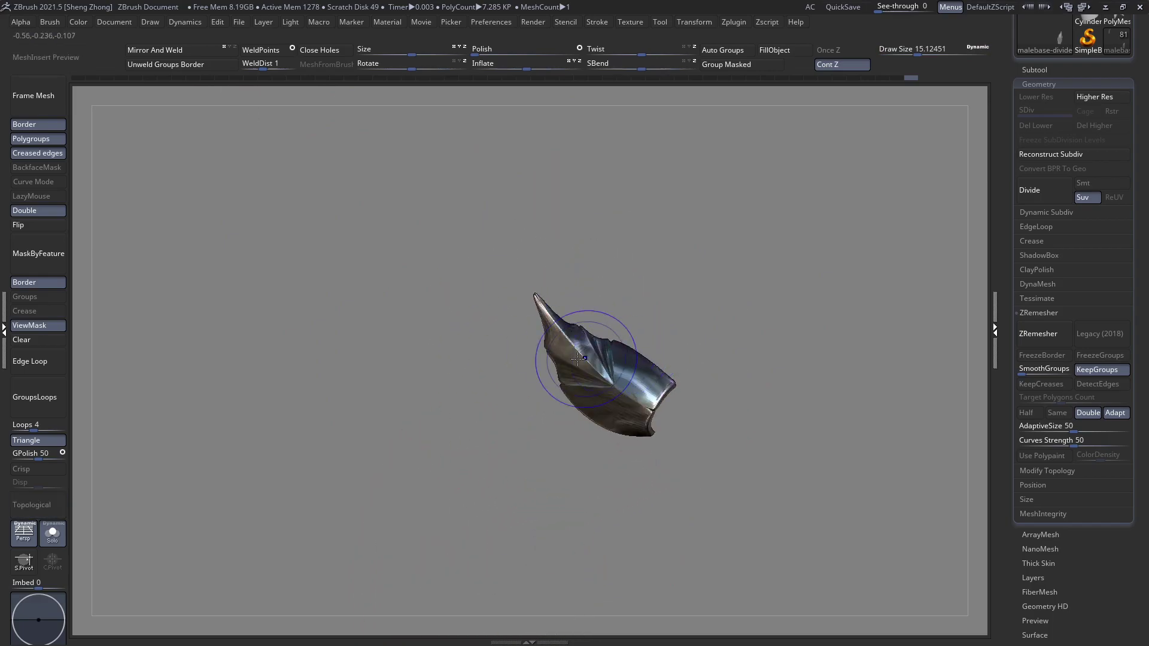
# Leave solo mode and clear the mask on the plate
pyautogui.click(33, 498)
pyautogui.click(54, 534)
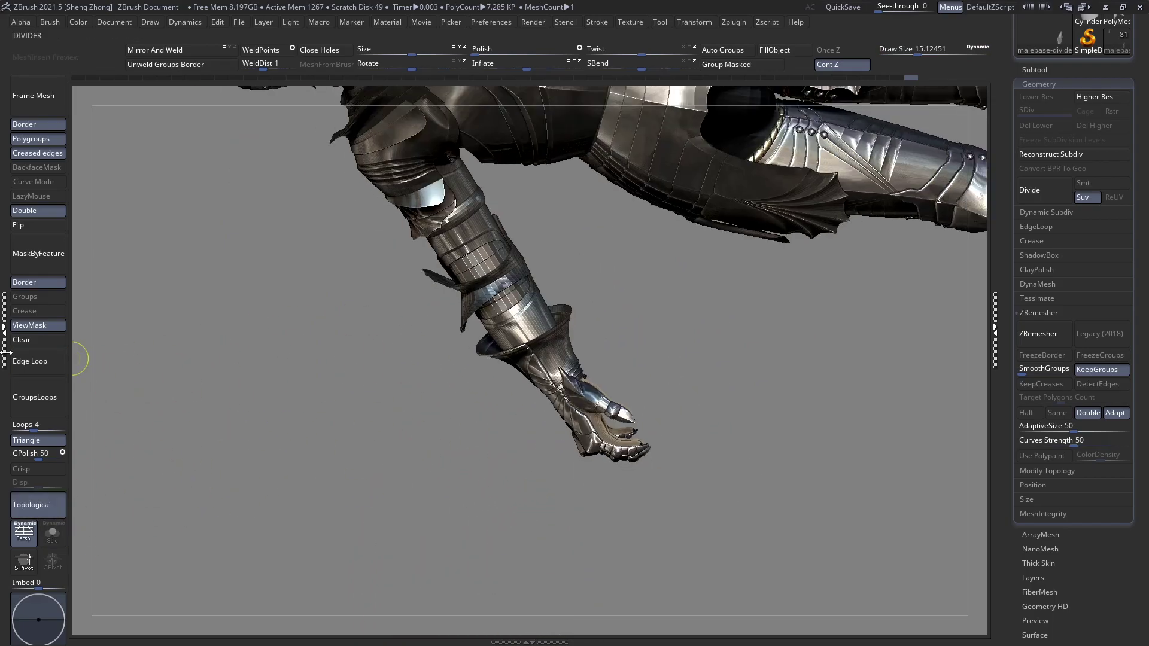
pyautogui.click(26, 343)
# Examine the thumb plate up close with and without the wireframe, and in context on the gauntlet and full armour
pyautogui.keyDown('ctrl'); pyautogui.moveTo(559, 400); pyautogui.dragTo(855, 547, button='right'); pyautogui.keyUp('ctrl')
pyautogui.keyDown('alt'); pyautogui.click(623, 358); pyautogui.keyUp('alt')
pyautogui.keyDown('ctrl'); pyautogui.moveTo(607, 382); pyautogui.dragTo(676, 421, button='right'); pyautogui.keyUp('ctrl')
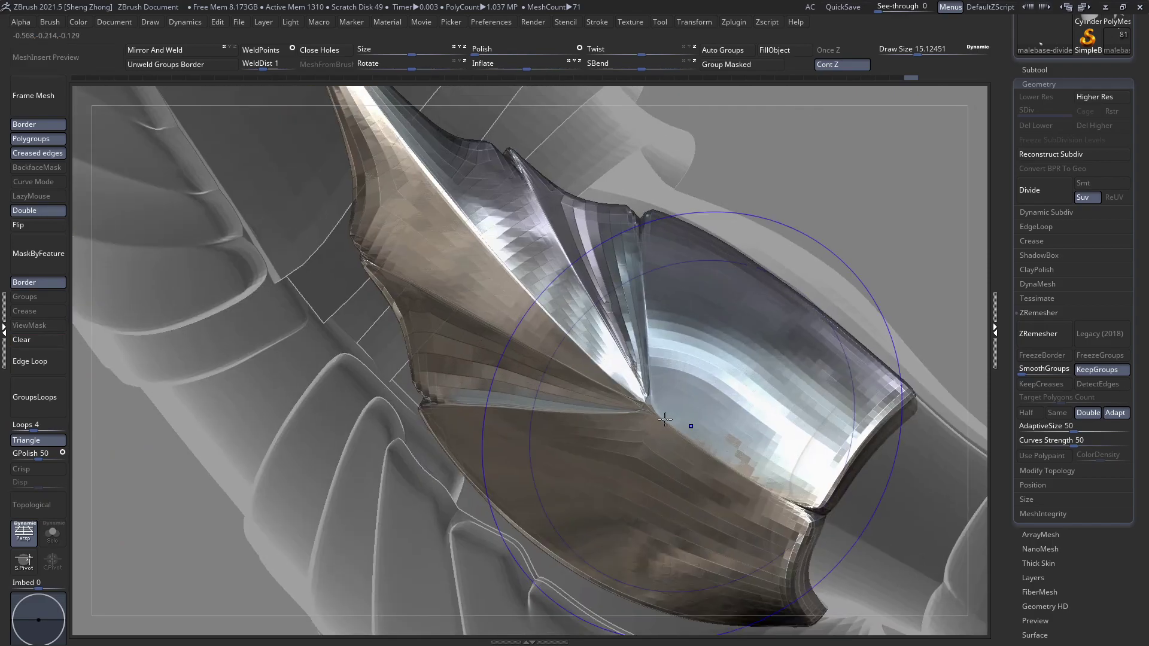
pyautogui.hotkey('shift', 'f')
pyautogui.hotkey('shift', 'f')
pyautogui.keyDown('ctrl'); pyautogui.moveTo(626, 331); pyautogui.dragTo(353, 308, button='right'); pyautogui.keyUp('ctrl')
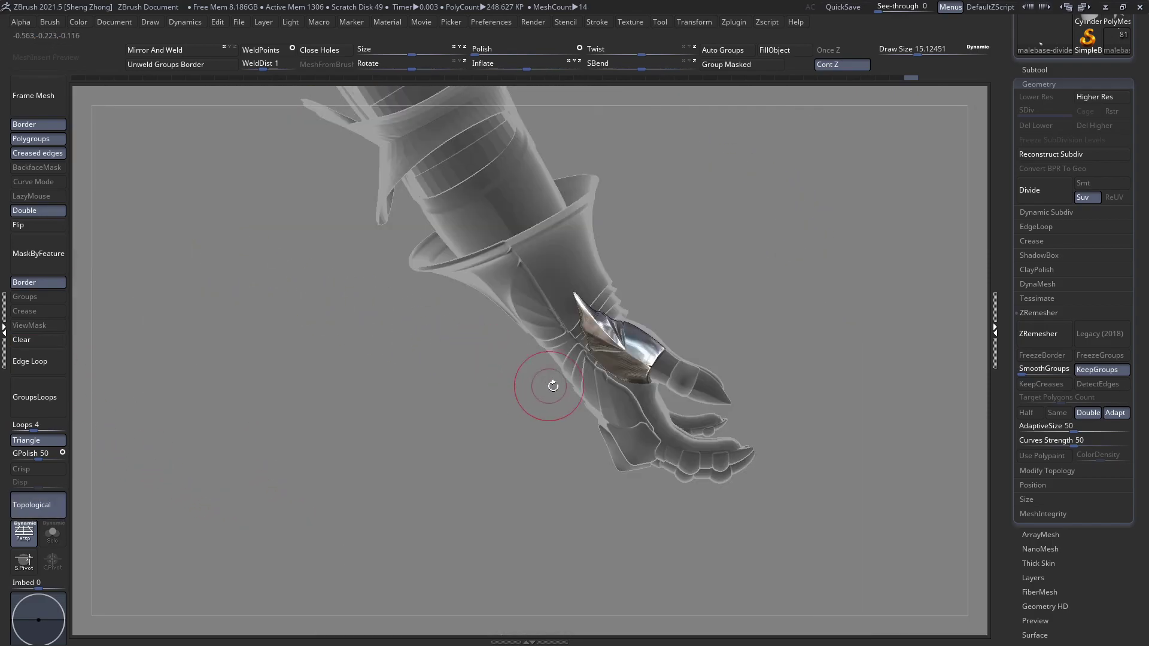
pyautogui.moveTo(551, 385); pyautogui.dragTo(598, 321, button='right')
pyautogui.moveTo(685, 300); pyautogui.dragTo(664, 465, button='right')
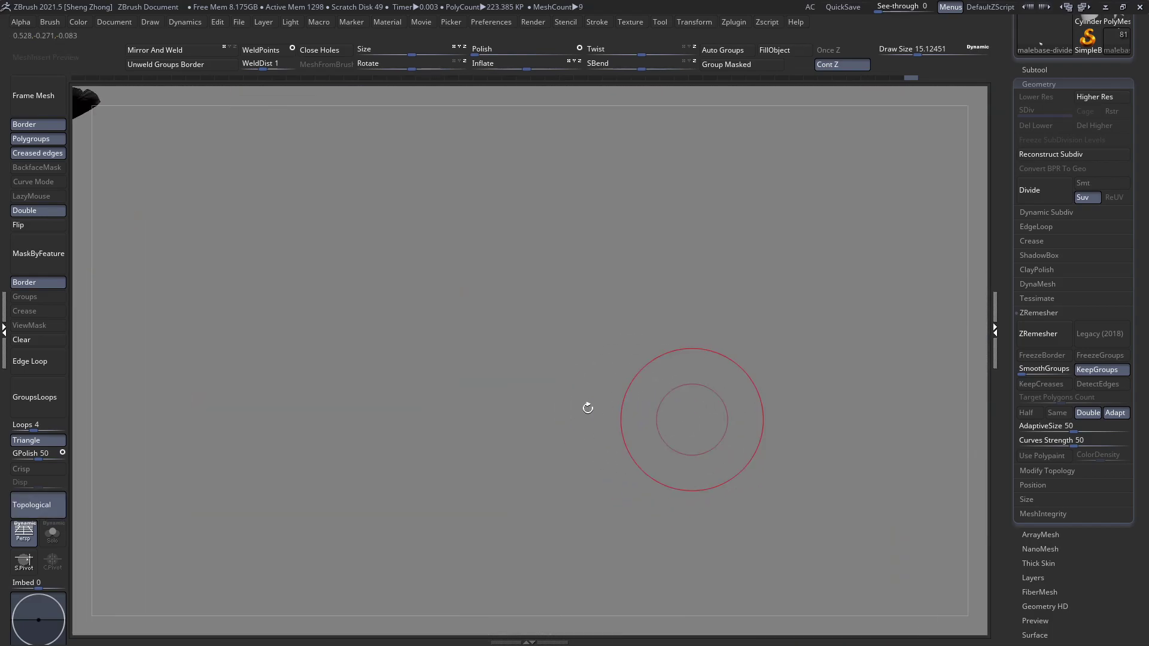
pyautogui.press('f')
pyautogui.moveTo(643, 415); pyautogui.dragTo(676, 325, button='right')
pyautogui.keyDown('alt'); pyautogui.moveTo(392, 406); pyautogui.dragTo(624, 329, button='right'); pyautogui.keyUp('alt')
pyautogui.hotkey('shift', 'f')
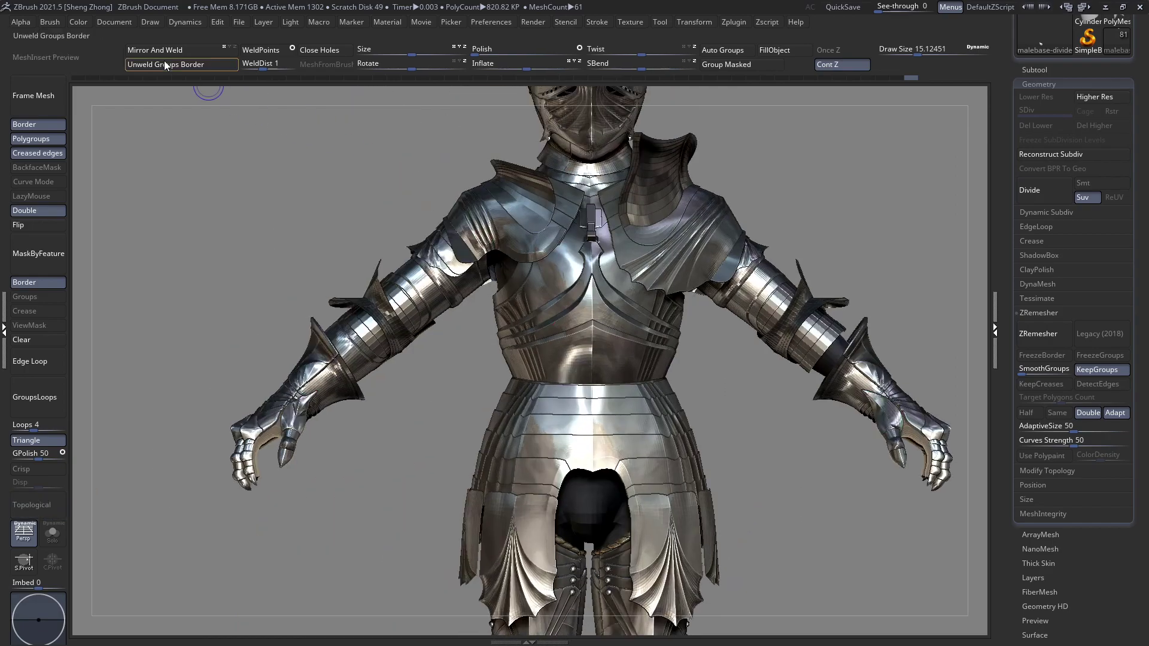
# Hide the plate's two central tip wedges, mask the remaining surface and unhide the wedges
pyautogui.keyDown('alt'); pyautogui.moveTo(259, 371); pyautogui.dragTo(399, 306, button='right'); pyautogui.keyUp('alt')
pyautogui.keyDown('alt'); pyautogui.click(426, 338); pyautogui.keyUp('alt')
pyautogui.keyDown('ctrl'); pyautogui.moveTo(455, 353); pyautogui.dragTo(616, 479, button='right'); pyautogui.keyUp('ctrl')
pyautogui.press('b')
pyautogui.press('z')
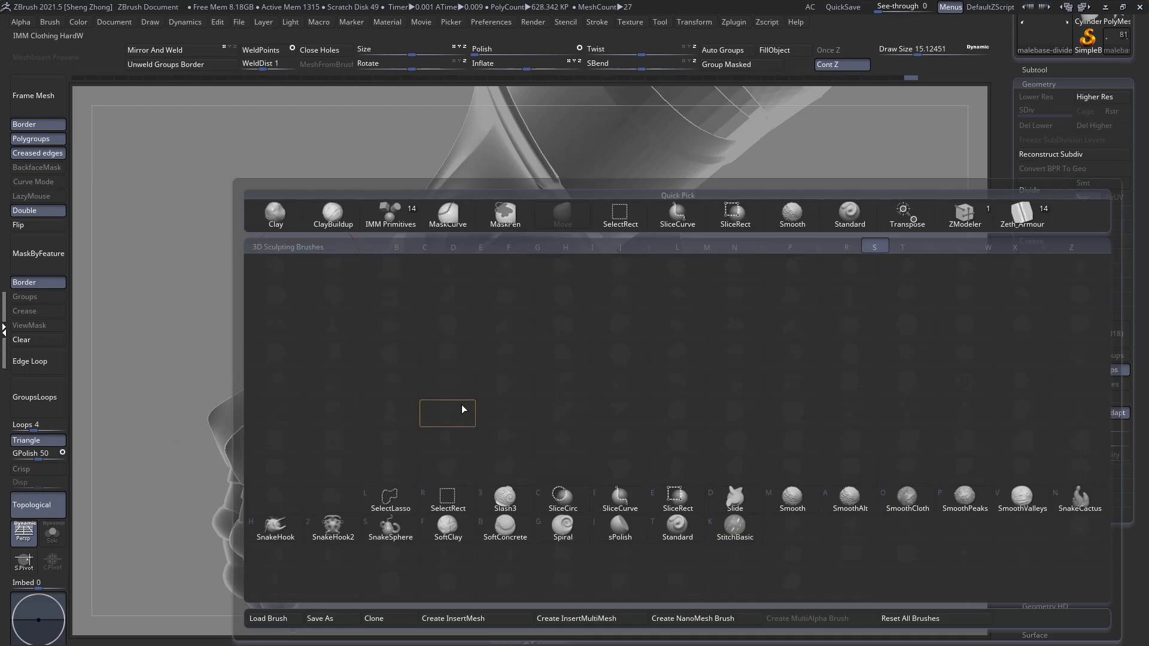
pyautogui.press('m')
pyautogui.keyDown('ctrl'); pyautogui.moveTo(429, 328); pyautogui.dragTo(482, 384, button='right'); pyautogui.keyUp('ctrl')
pyautogui.keyDown('ctrl'); pyautogui.keyDown('shift'); pyautogui.click(456, 342); pyautogui.keyUp('shift'); pyautogui.keyUp('ctrl')
pyautogui.keyDown('ctrl'); pyautogui.keyDown('shift'); pyautogui.click(457, 342); pyautogui.keyUp('shift'); pyautogui.keyUp('ctrl')
pyautogui.moveTo(457, 342); pyautogui.dragTo(483, 385, button='right')
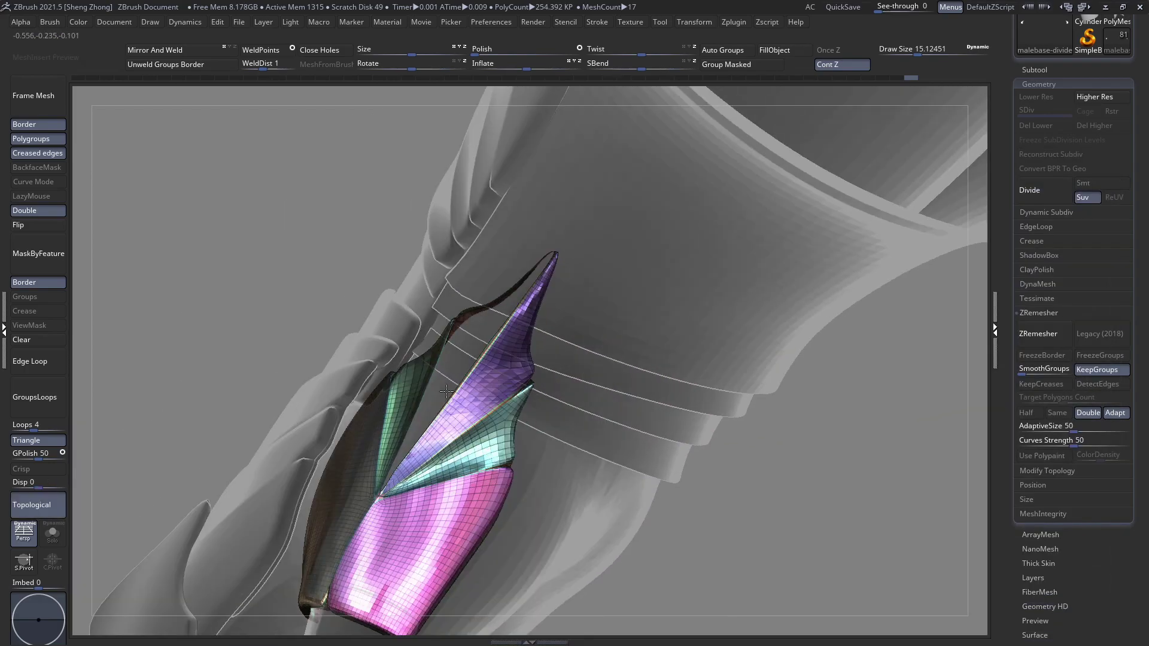
pyautogui.keyDown('ctrl'); pyautogui.keyDown('shift'); pyautogui.click(483, 389); pyautogui.keyUp('shift'); pyautogui.keyUp('ctrl')
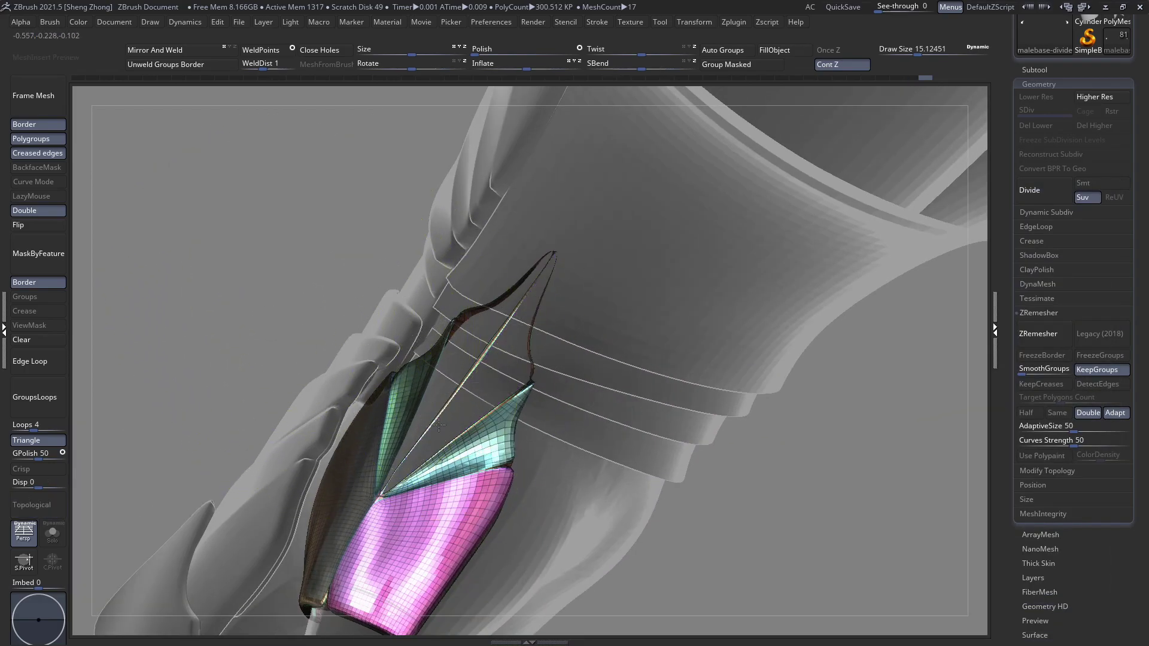
pyautogui.keyDown('ctrl'); pyautogui.click(267, 246); pyautogui.keyUp('ctrl')
pyautogui.keyDown('ctrl'); pyautogui.keyDown('shift'); pyautogui.click(267, 246); pyautogui.keyUp('shift'); pyautogui.keyUp('ctrl')
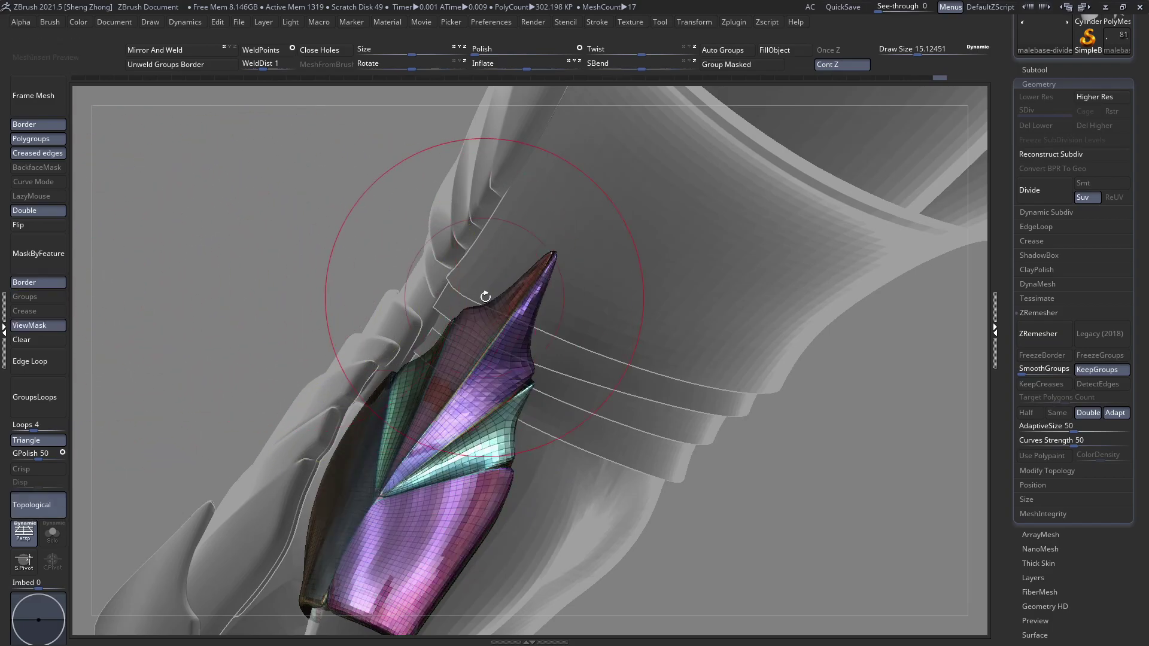
# Refine the plate's two unmasked tip wedges at draw sizes 19.28 and 24.30
pyautogui.moveTo(487, 200); pyautogui.dragTo(526, 315, button='right')
pyautogui.press('space')
pyautogui.moveTo(452, 284); pyautogui.dragTo(458, 284)
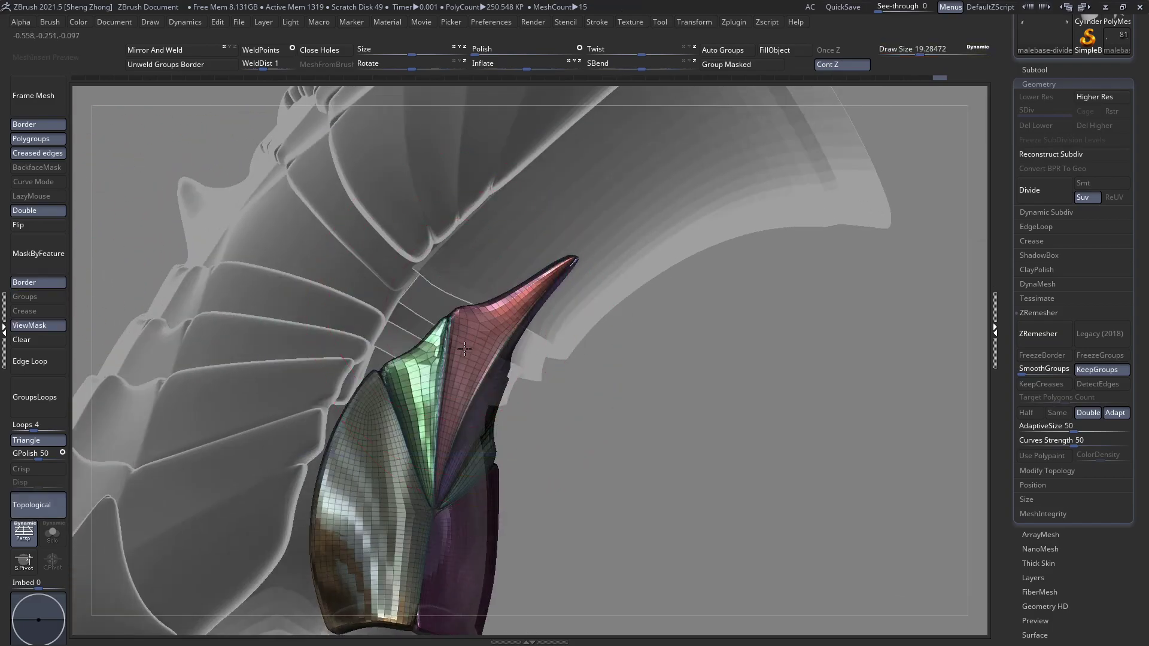
pyautogui.moveTo(533, 304); pyautogui.dragTo(509, 313, button='right')
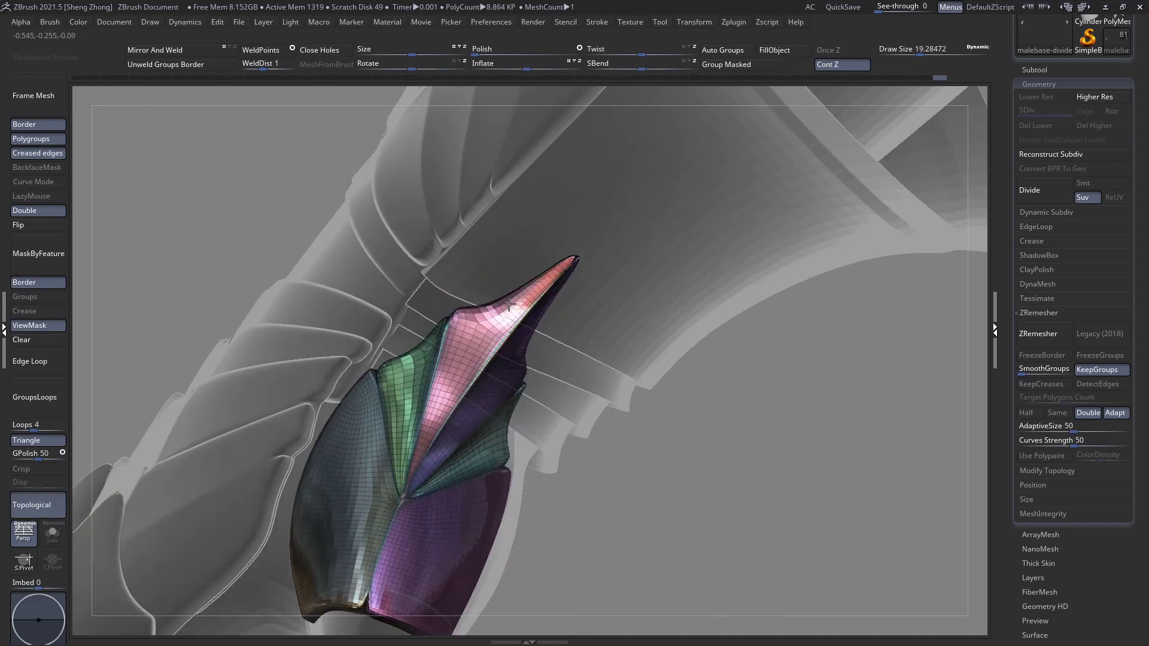
pyautogui.press('space')
pyautogui.moveTo(509, 313); pyautogui.dragTo(514, 316)
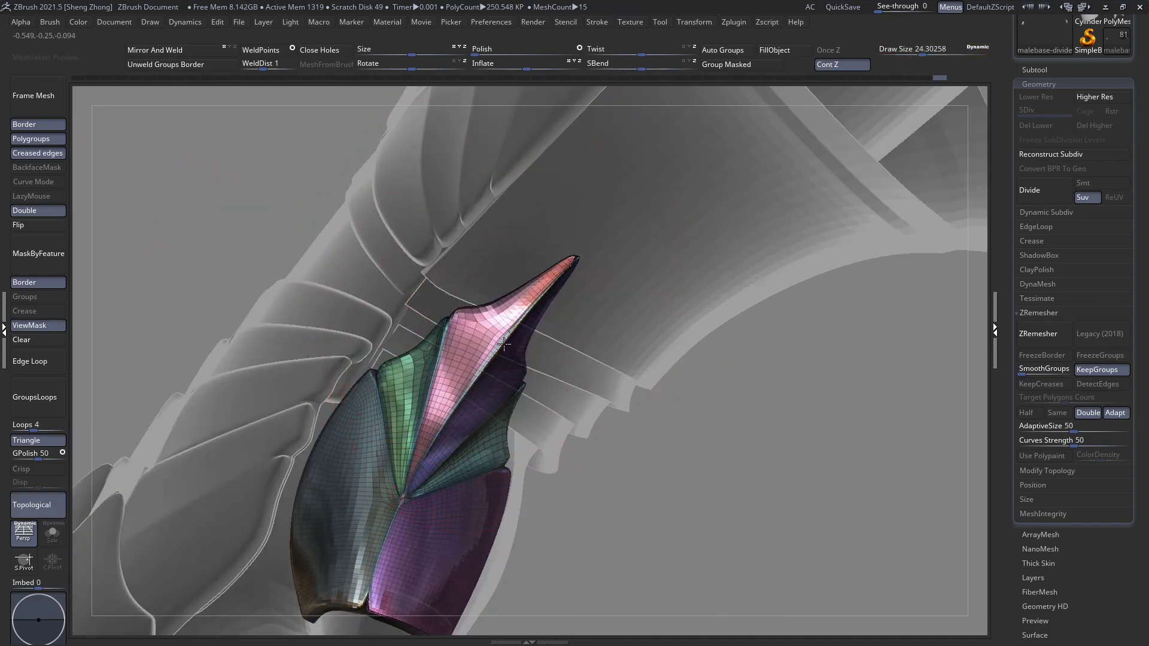
# Hide the wireframe, clear the mask on the thumb plate and review the plate in context on the gauntlet
pyautogui.moveTo(503, 343)
pyautogui.mouseDown(button='right')
pyautogui.moveTo(456, 395)
pyautogui.moveTo(511, 380)
pyautogui.moveTo(479, 386)
pyautogui.mouseUp(button='right')
pyautogui.moveTo(412, 402); pyautogui.dragTo(443, 417, button='right')
pyautogui.hotkey('shift', 'f')
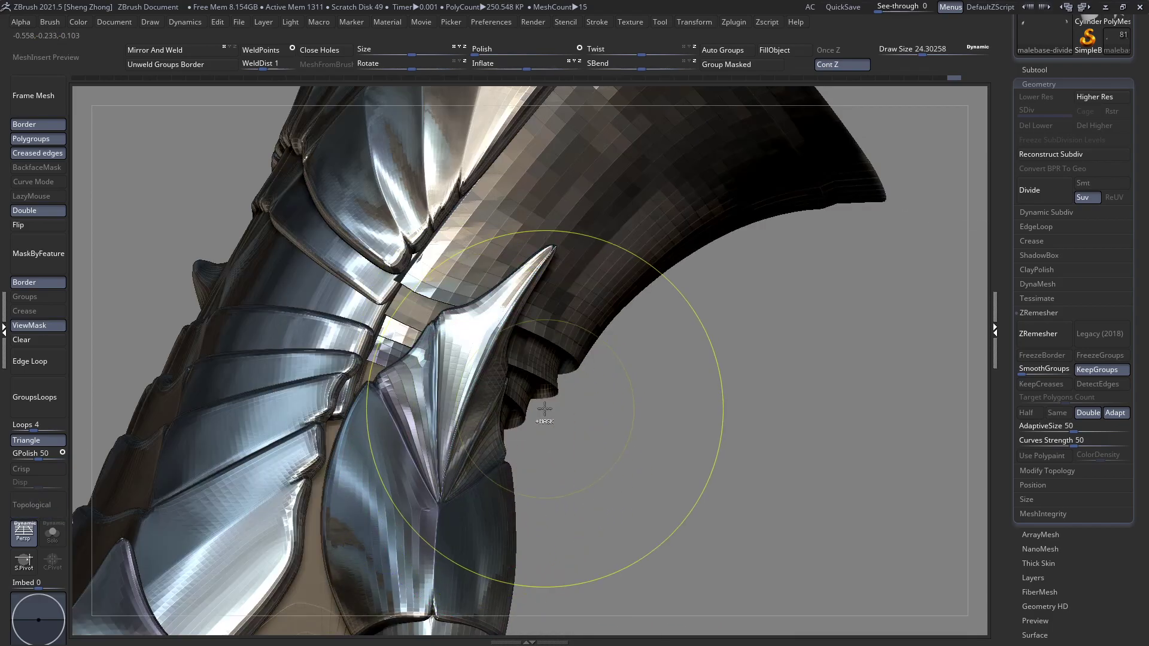
pyautogui.keyDown('ctrl'); pyautogui.moveTo(543, 411); pyautogui.dragTo(377, 338, button='right'); pyautogui.keyUp('ctrl')
pyautogui.hotkey('shift', 't')
pyautogui.moveTo(482, 410)
pyautogui.mouseDown(button='right')
pyautogui.moveTo(526, 419)
pyautogui.moveTo(419, 383)
pyautogui.moveTo(472, 469)
pyautogui.moveTo(443, 462)
pyautogui.moveTo(418, 411)
pyautogui.moveTo(449, 419)
pyautogui.moveTo(443, 342)
pyautogui.moveTo(656, 443)
pyautogui.mouseUp(button='right')
pyautogui.click(34, 343)
pyautogui.press('f')
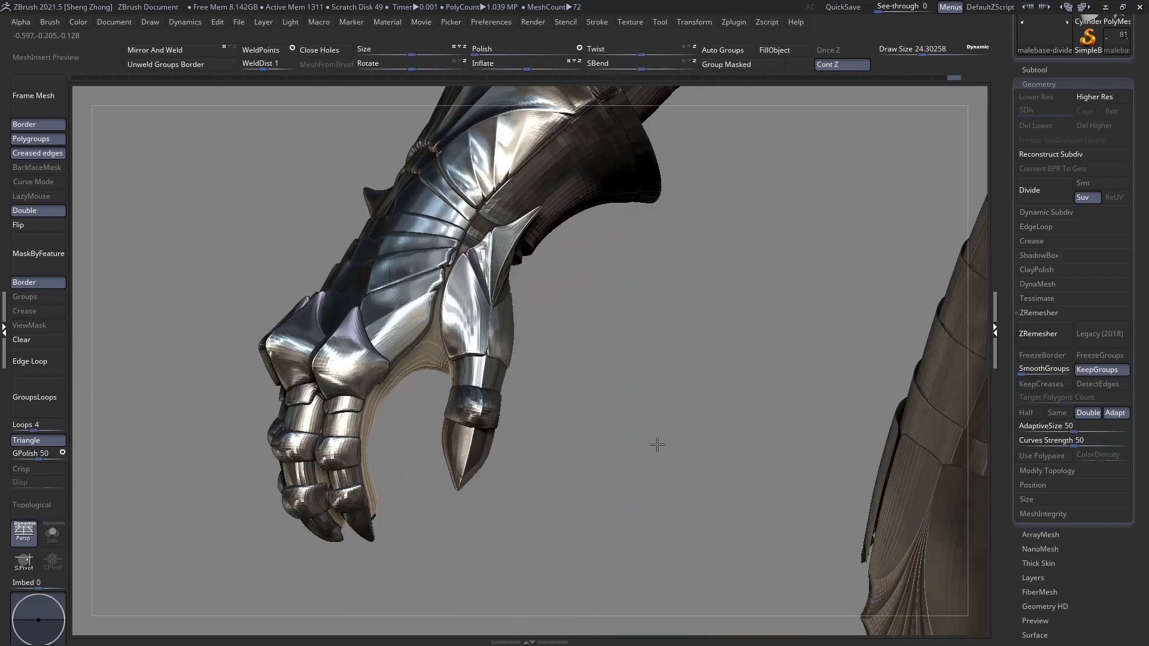
# Select the gauntlet's thumb plate with the surrounding armour ghosted and bring up the subtool list and its append options
pyautogui.keyDown('alt'); pyautogui.click(469, 299); pyautogui.keyUp('alt')
pyautogui.hotkey('shift', 't')
pyautogui.keyDown('ctrl'); pyautogui.moveTo(413, 290); pyautogui.dragTo(433, 297, button='right'); pyautogui.keyUp('ctrl')
pyautogui.rightClick(262, 240)
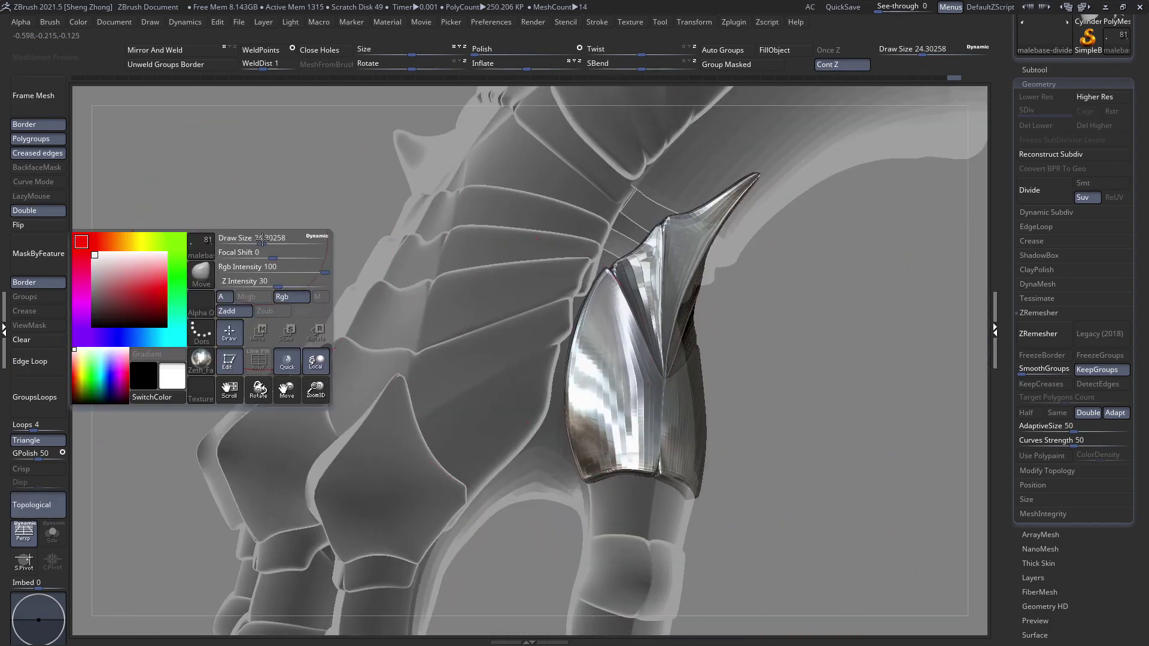
pyautogui.click(1034, 69)
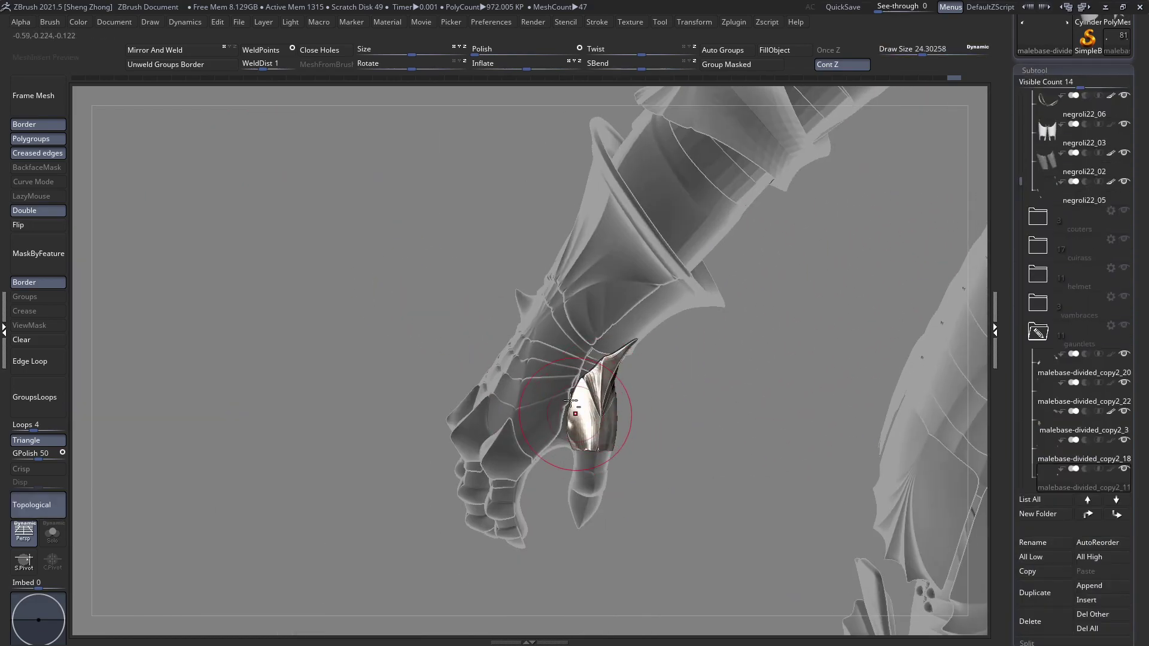
pyautogui.keyDown('alt'); pyautogui.moveTo(570, 400); pyautogui.dragTo(524, 339, button='right'); pyautogui.keyUp('alt')
pyautogui.moveTo(1141, 485); pyautogui.dragTo(1131, 414)
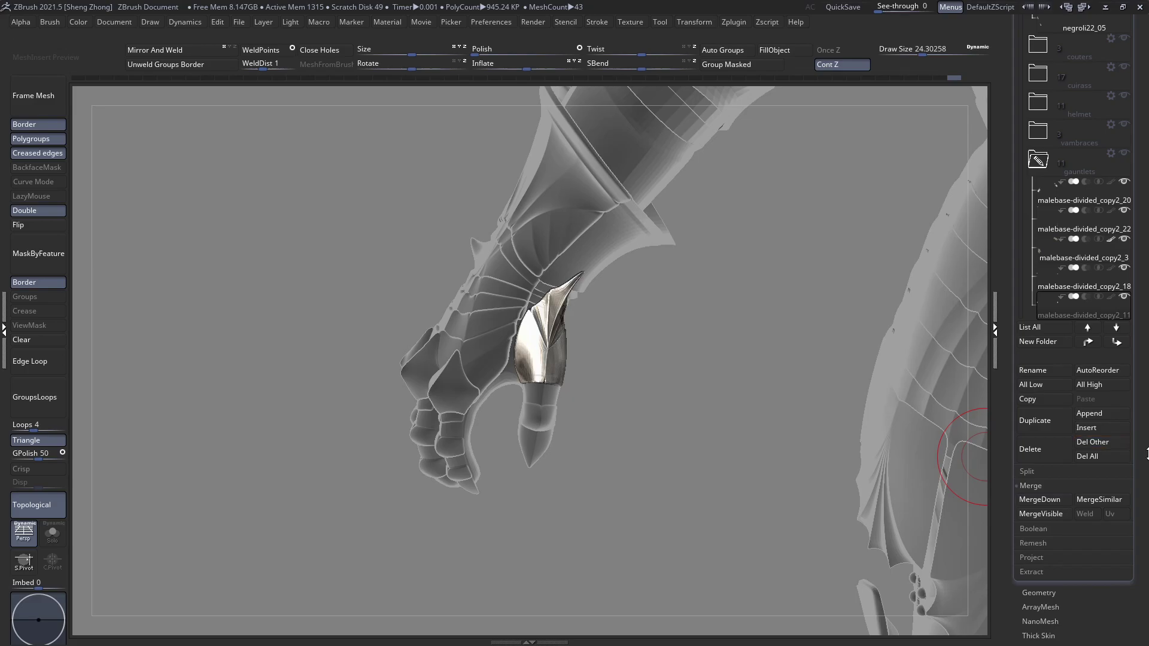
pyautogui.click(1102, 418)
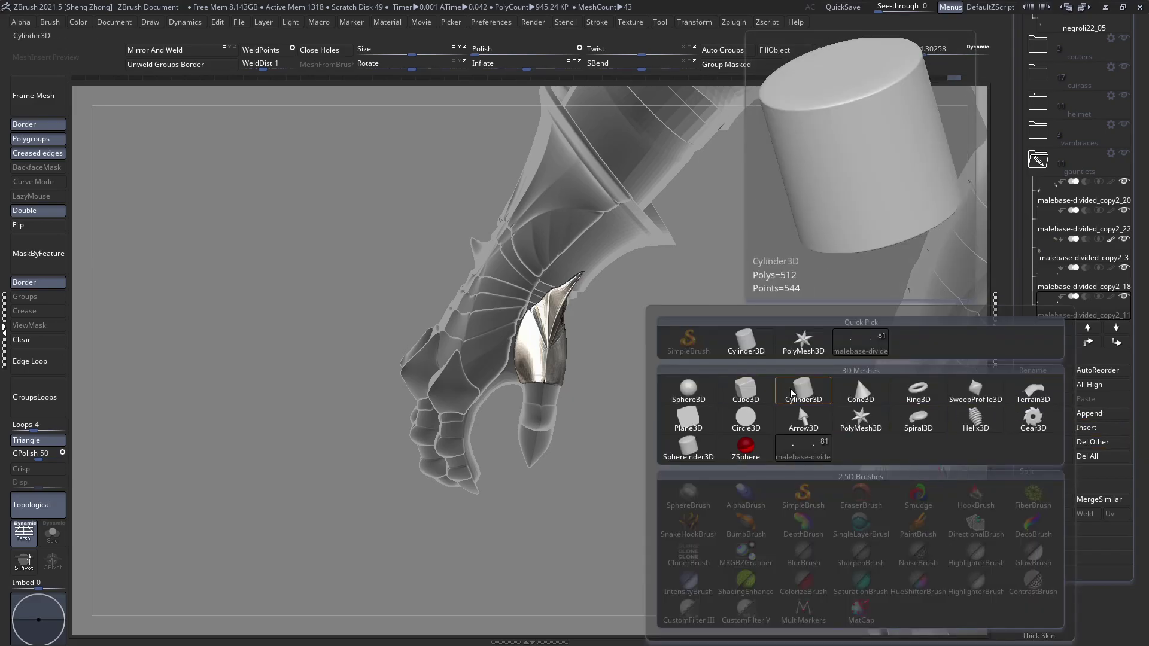
pyautogui.rightClick(328, 238)
pyautogui.click(265, 263)
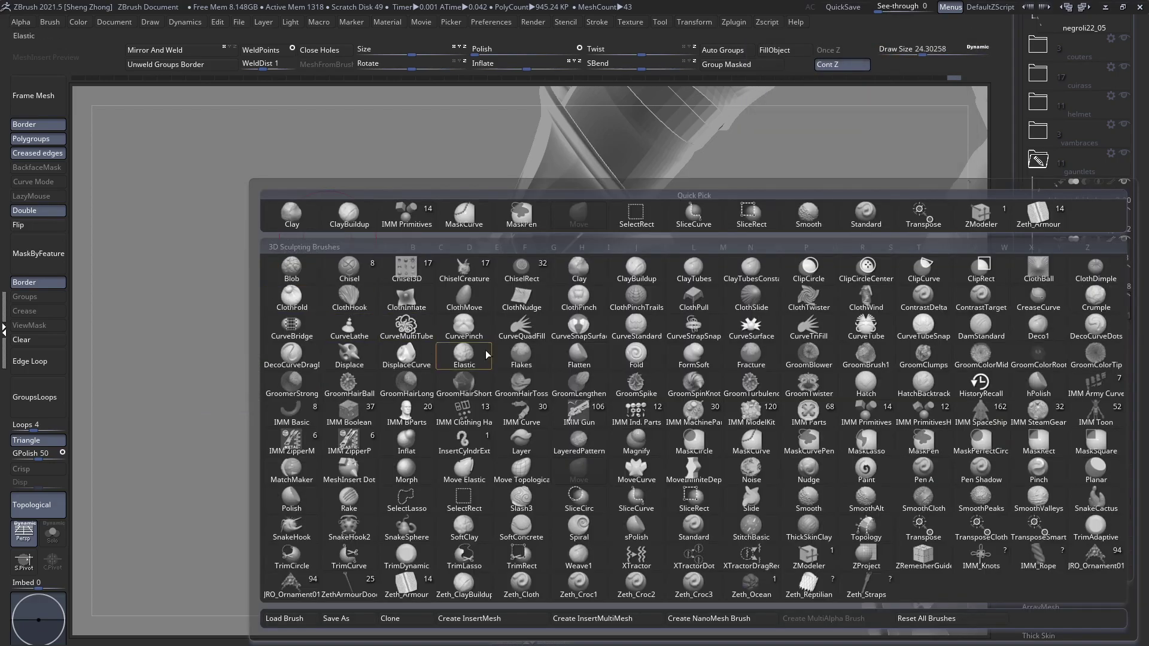
pyautogui.click(617, 567)
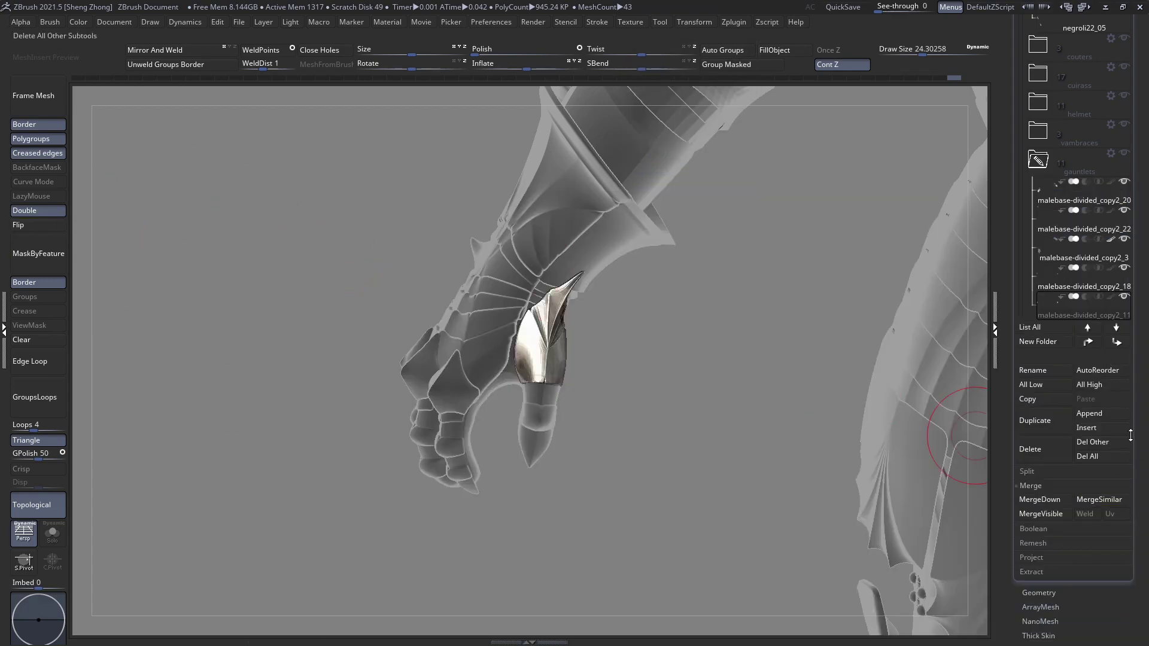
pyautogui.click(1099, 414)
pyautogui.press('space')
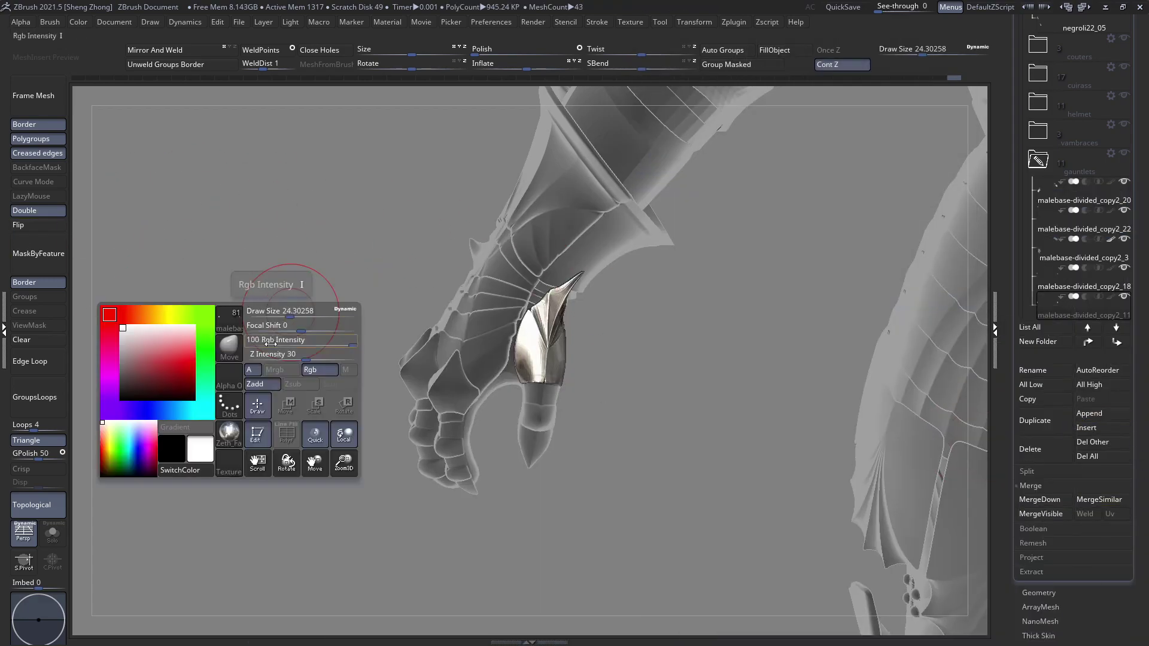
pyautogui.click(230, 344)
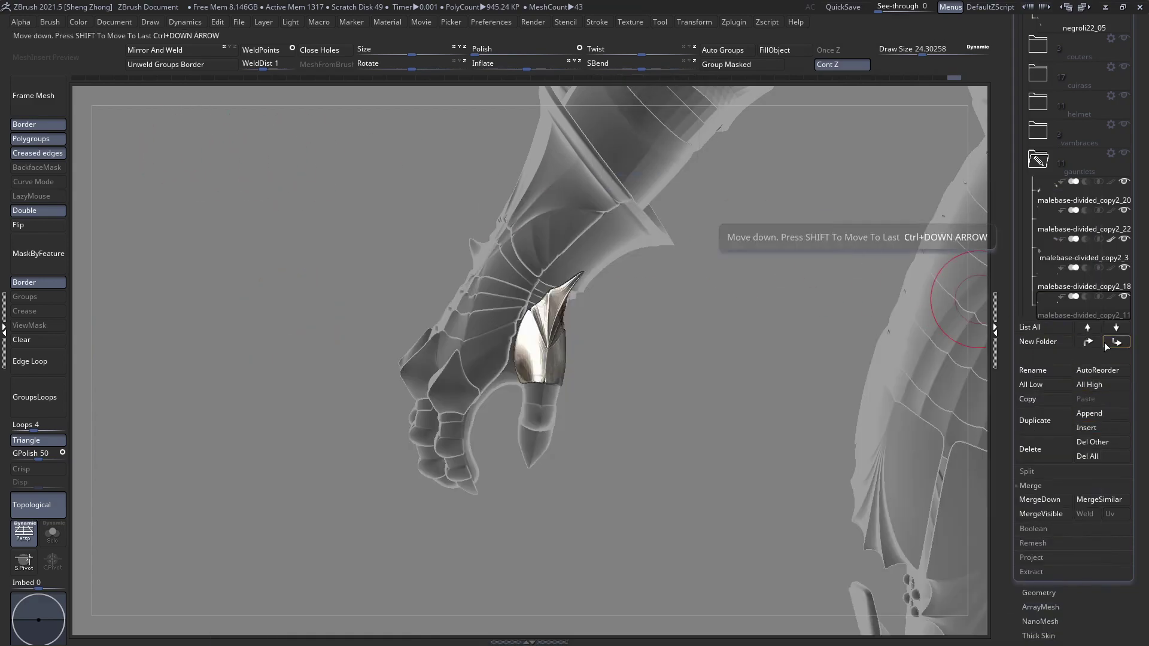
# Append a Cylinder3D primitive to the armour as a new subtool
pyautogui.moveTo(630, 349); pyautogui.dragTo(669, 381, button='right')
pyautogui.press('f')
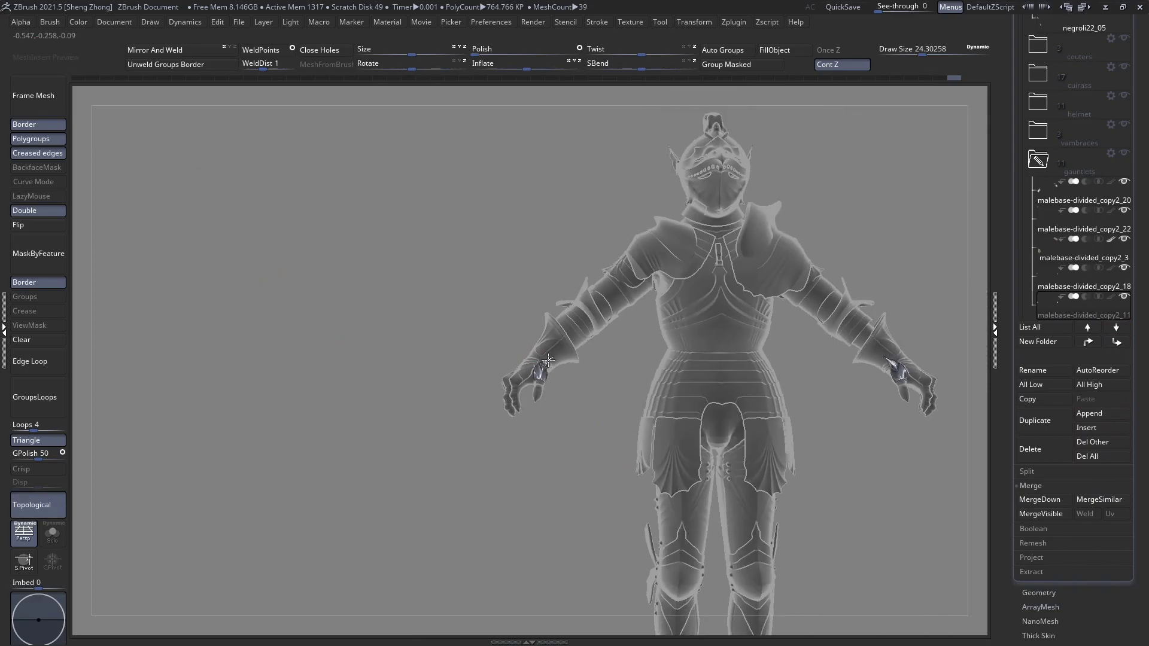
pyautogui.click(1086, 414)
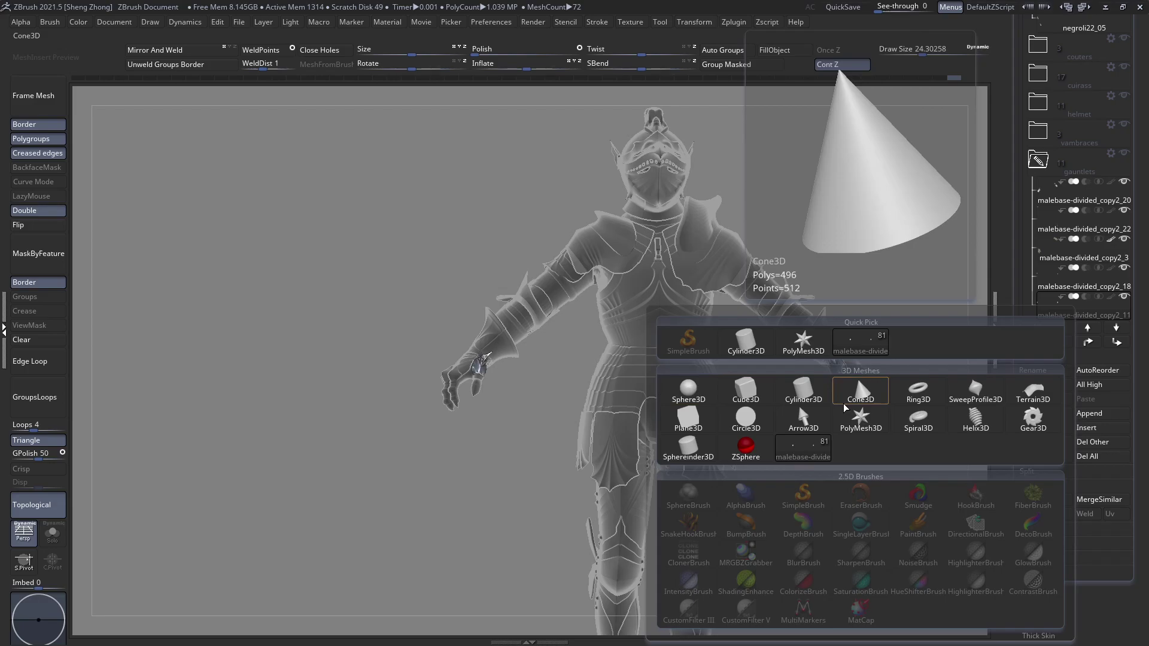
pyautogui.click(803, 390)
# Make the appended cylinder the active subtool and reinitialize it as a quick Y-axis cylinder at resolution 2
pyautogui.moveTo(1110, 519); pyautogui.dragTo(1073, 441)
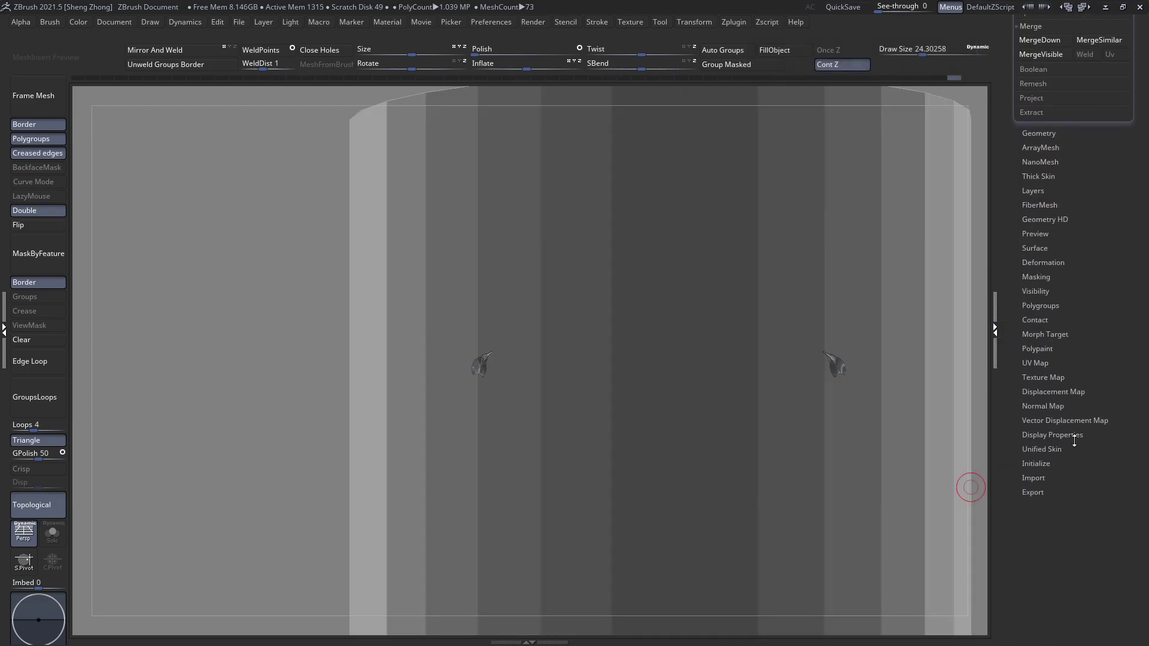
pyautogui.click(1048, 464)
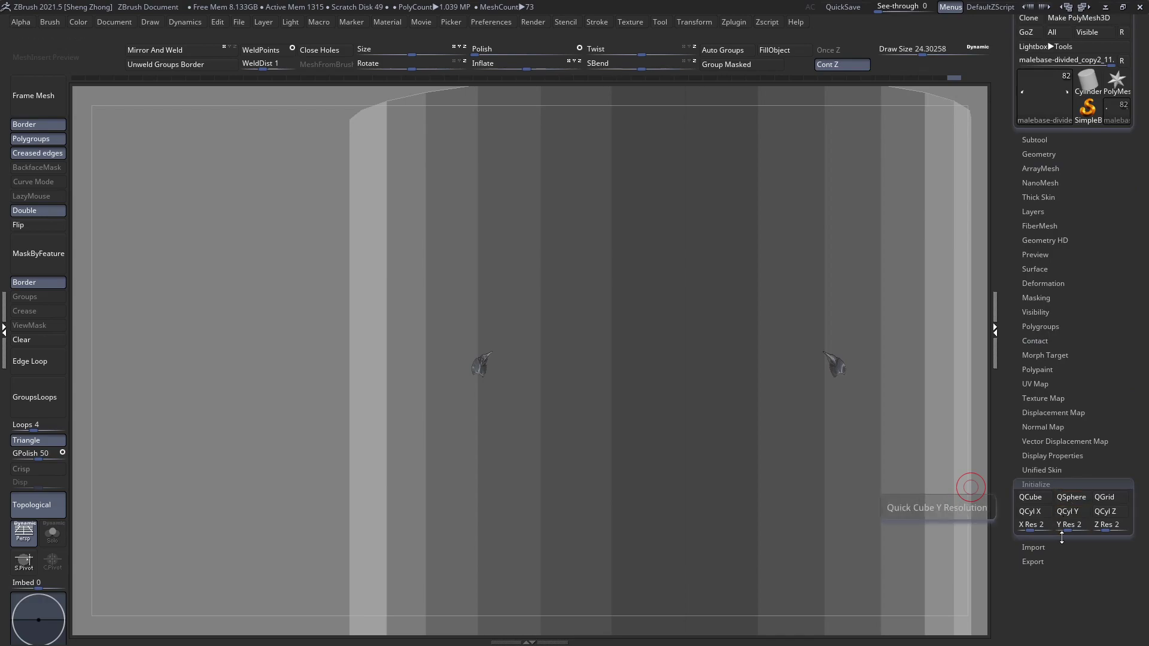
pyautogui.click(1074, 503)
pyautogui.hotkey('ctrl', 'z')
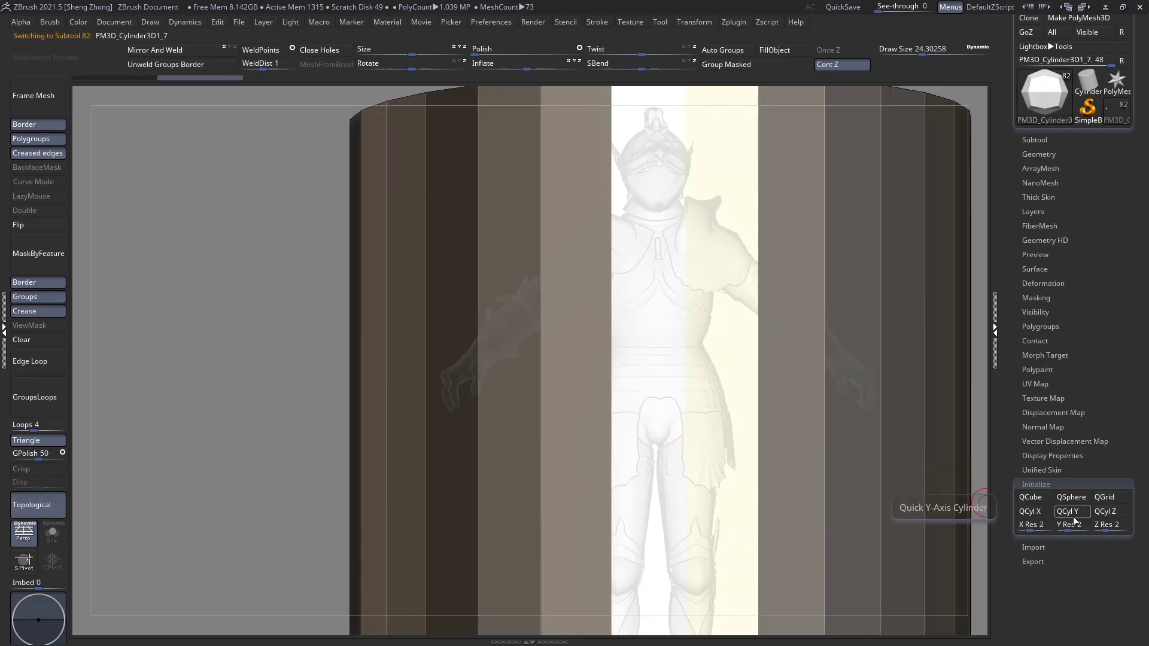
pyautogui.click(1073, 516)
pyautogui.moveTo(744, 446); pyautogui.dragTo(703, 513, button='right')
pyautogui.hotkey('shift', 't')
pyautogui.moveTo(676, 383)
pyautogui.mouseDown(button='right')
pyautogui.moveTo(649, 448)
pyautogui.moveTo(680, 379)
pyautogui.moveTo(573, 327)
pyautogui.moveTo(587, 338)
pyautogui.moveTo(565, 337)
pyautogui.mouseUp(button='right')
pyautogui.hotkey('shift', 't')
pyautogui.press('w')
pyautogui.press('q')
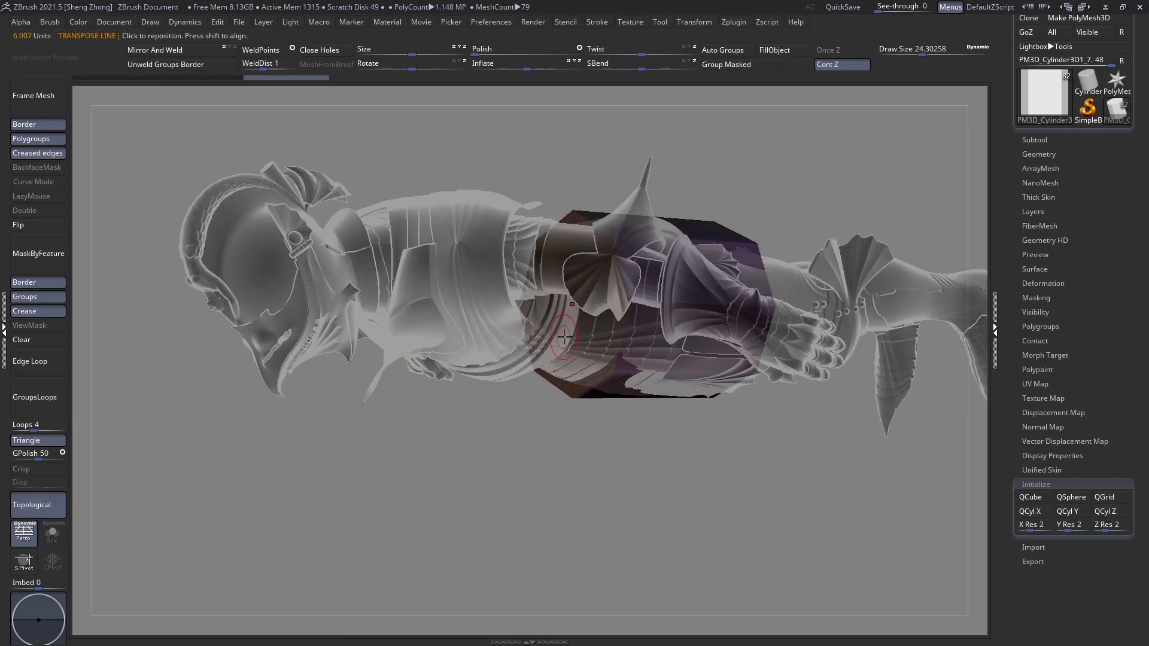
# Set the X, Y and Z resolution to 3 and reinitialize the mesh as a quick Y-axis cylinder
pyautogui.click(1048, 527)
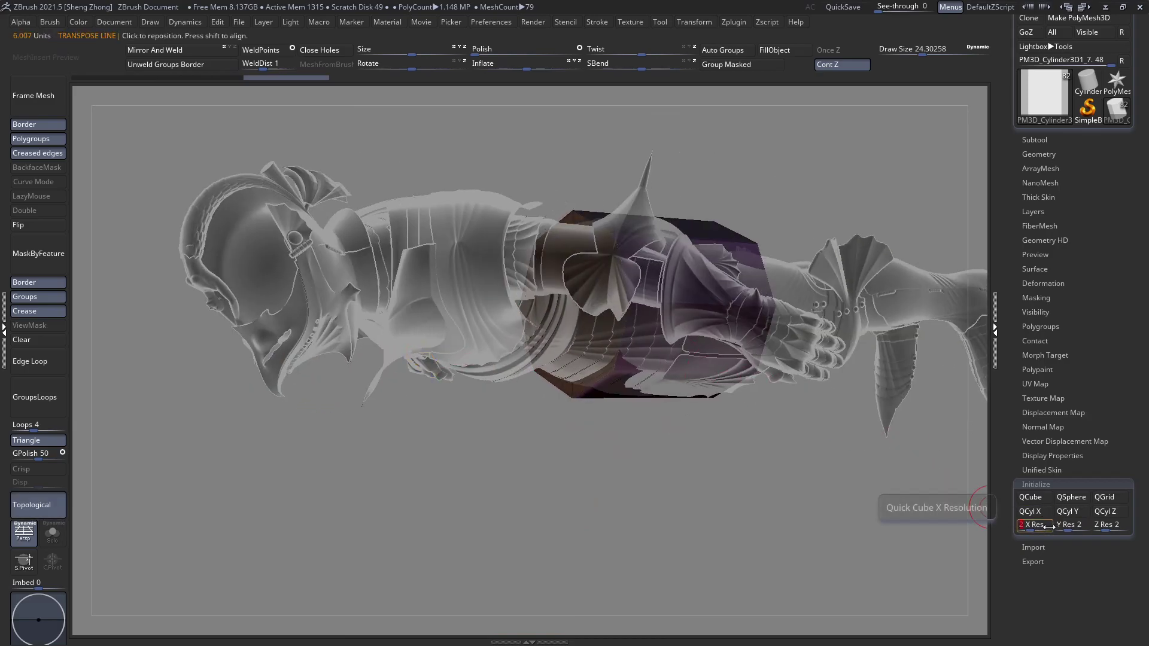
pyautogui.write('3')
pyautogui.click(1071, 526)
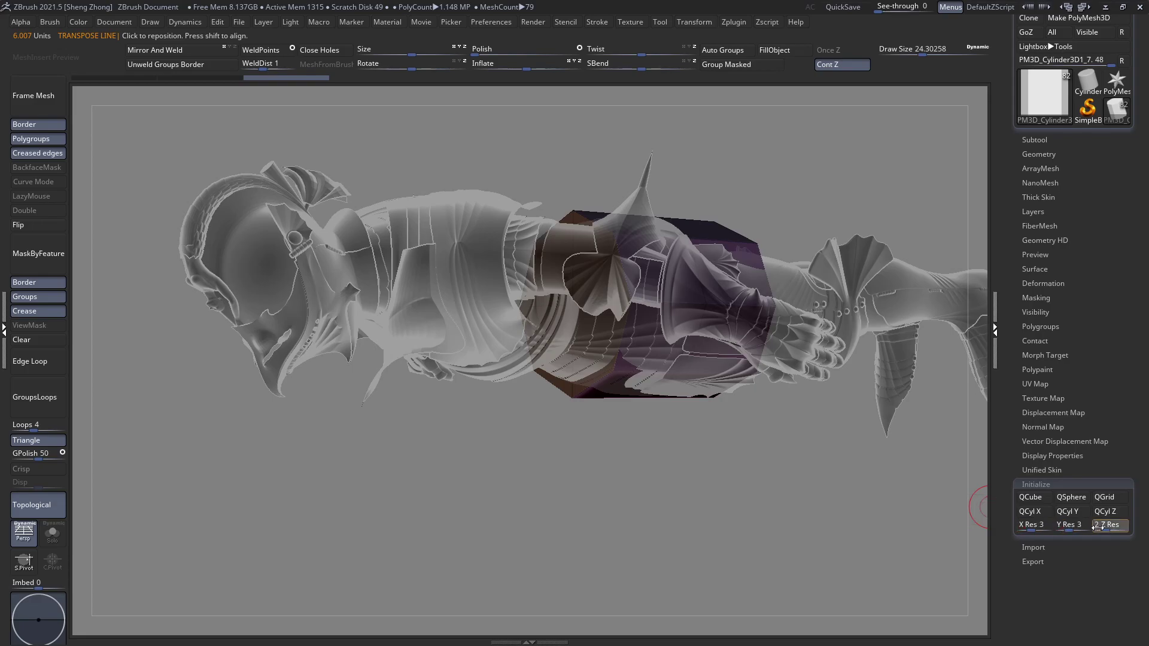
pyautogui.click(1097, 527)
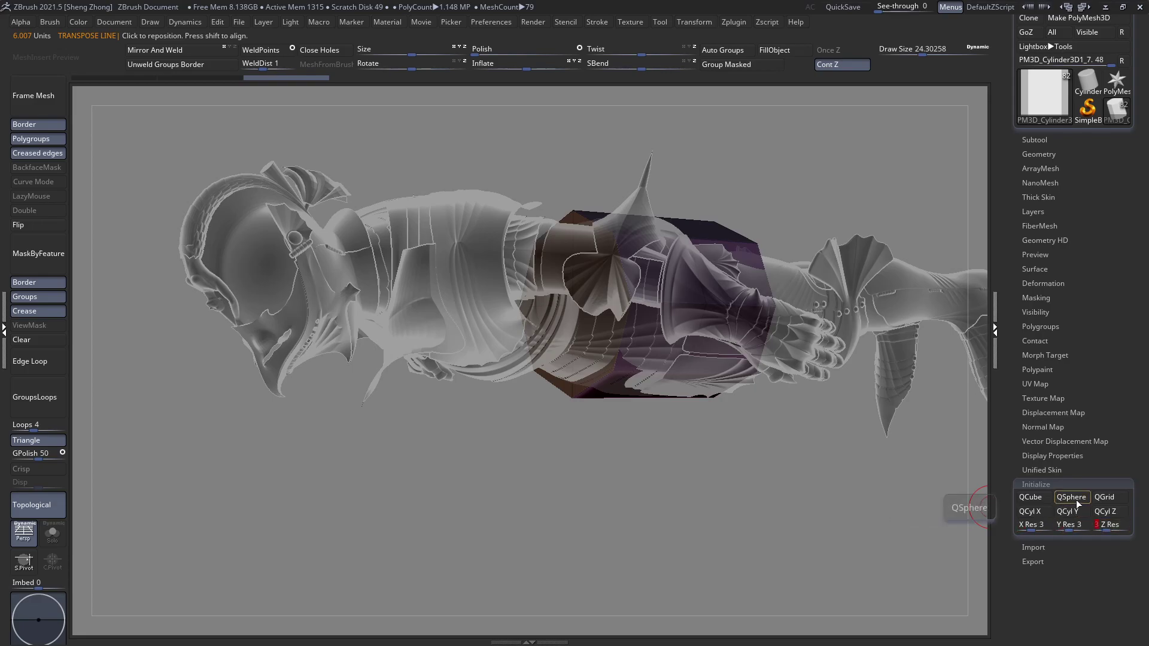
pyautogui.click(1071, 514)
pyautogui.keyDown('shift'); pyautogui.moveTo(529, 357); pyautogui.dragTo(569, 341, button='right'); pyautogui.keyUp('shift')
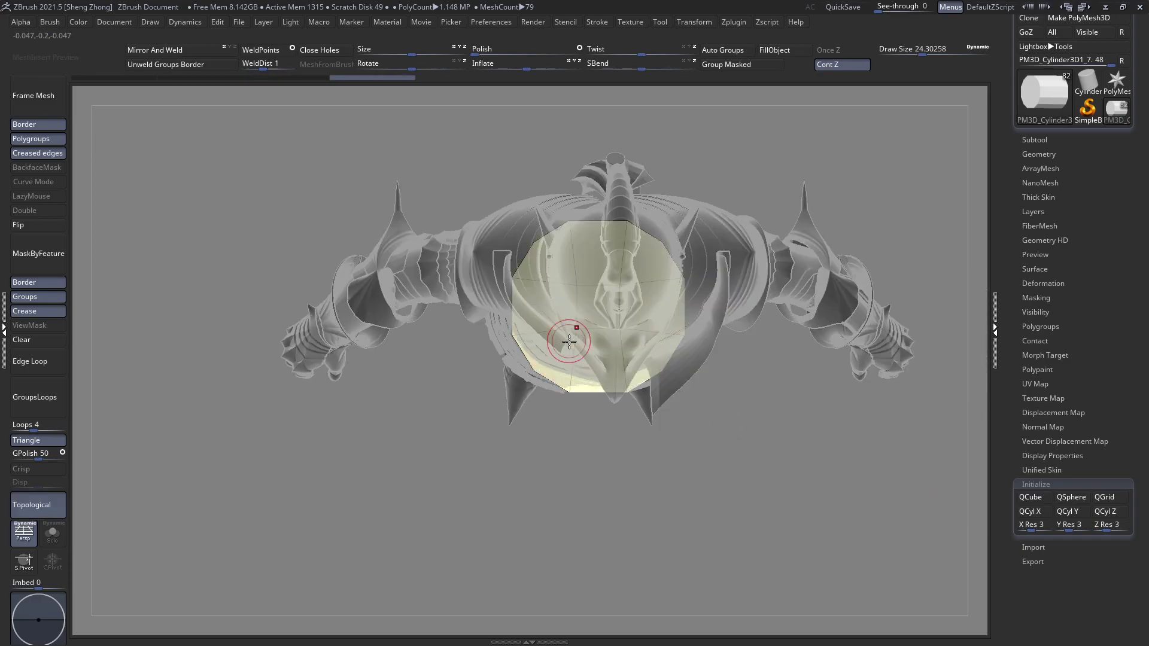
# Set the X, Y and Z resolution to 4 and reinitialize the mesh as a quick Y-axis cylinder
pyautogui.click(1041, 530)
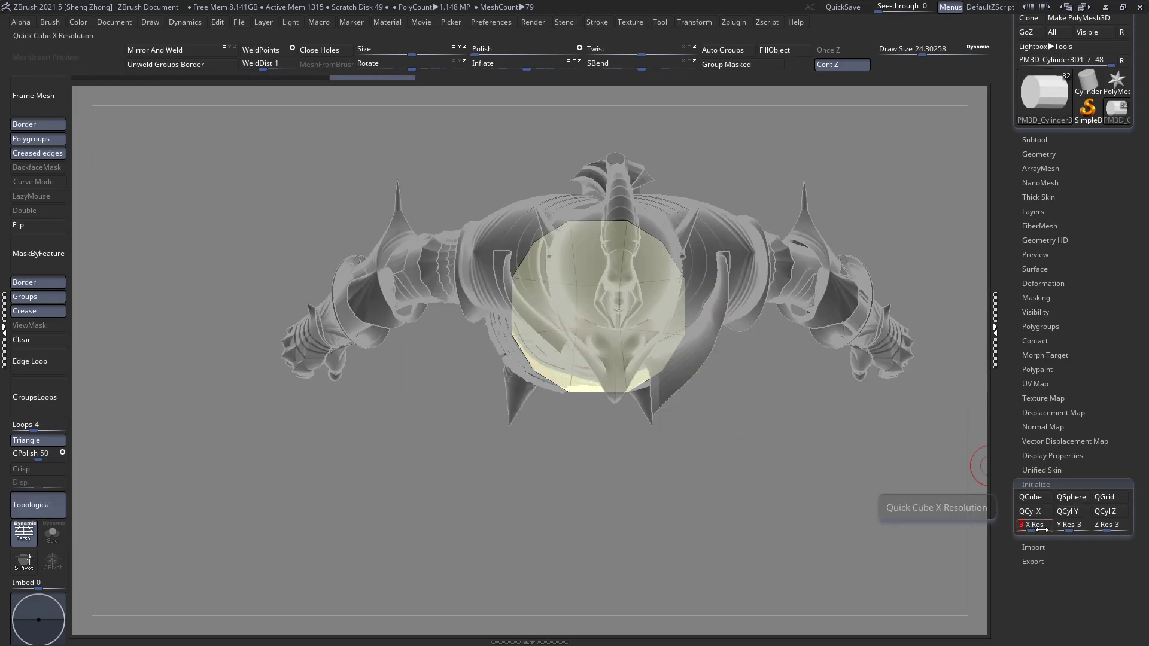
pyautogui.click(1080, 524)
pyautogui.write('4')
pyautogui.click(1071, 497)
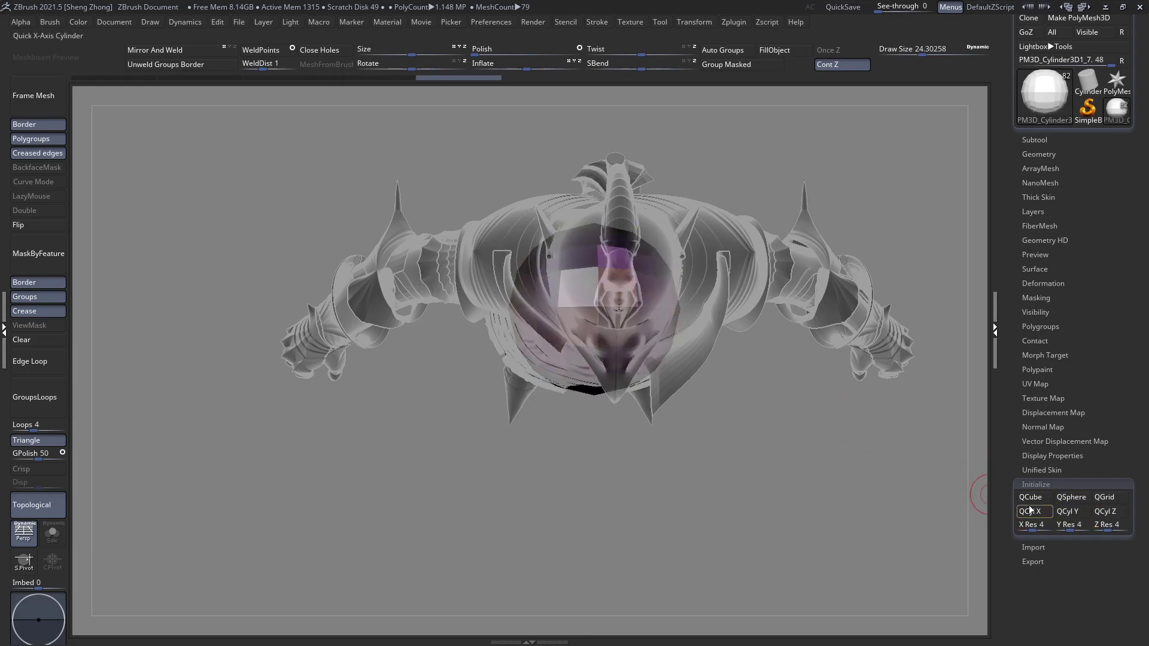
pyautogui.moveTo(643, 335); pyautogui.dragTo(624, 408, button='right')
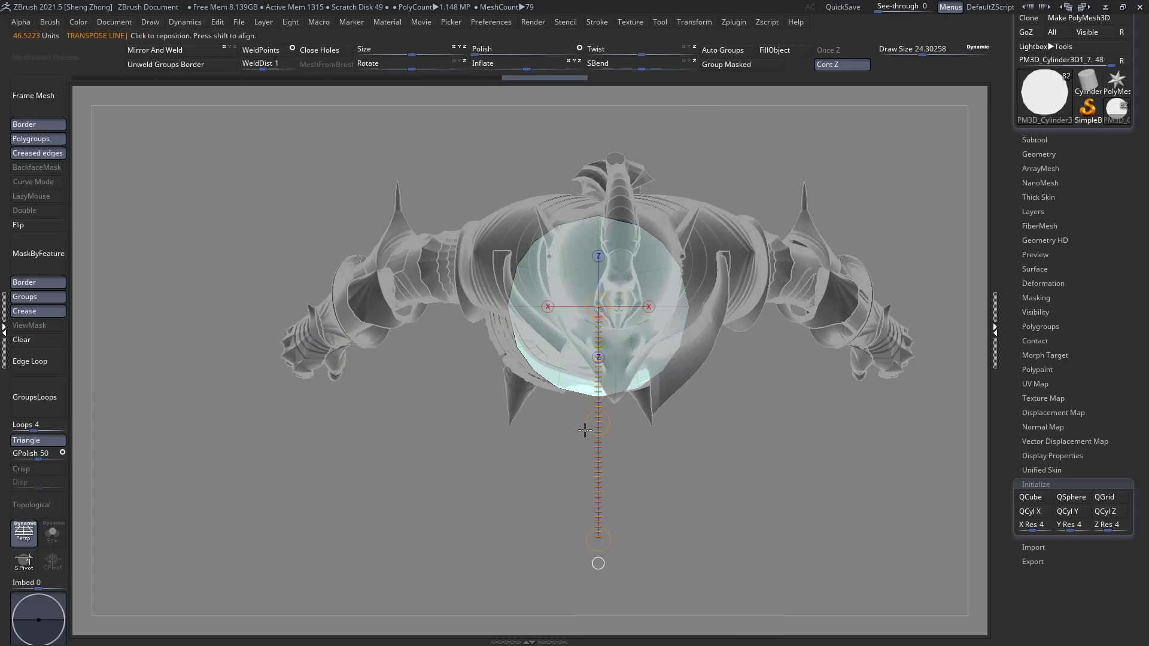
# Move the cylinder straight forward until it stands clear in front of the armour
pyautogui.keyDown('shift'); pyautogui.moveTo(603, 426); pyautogui.dragTo(610, 644); pyautogui.keyUp('shift')
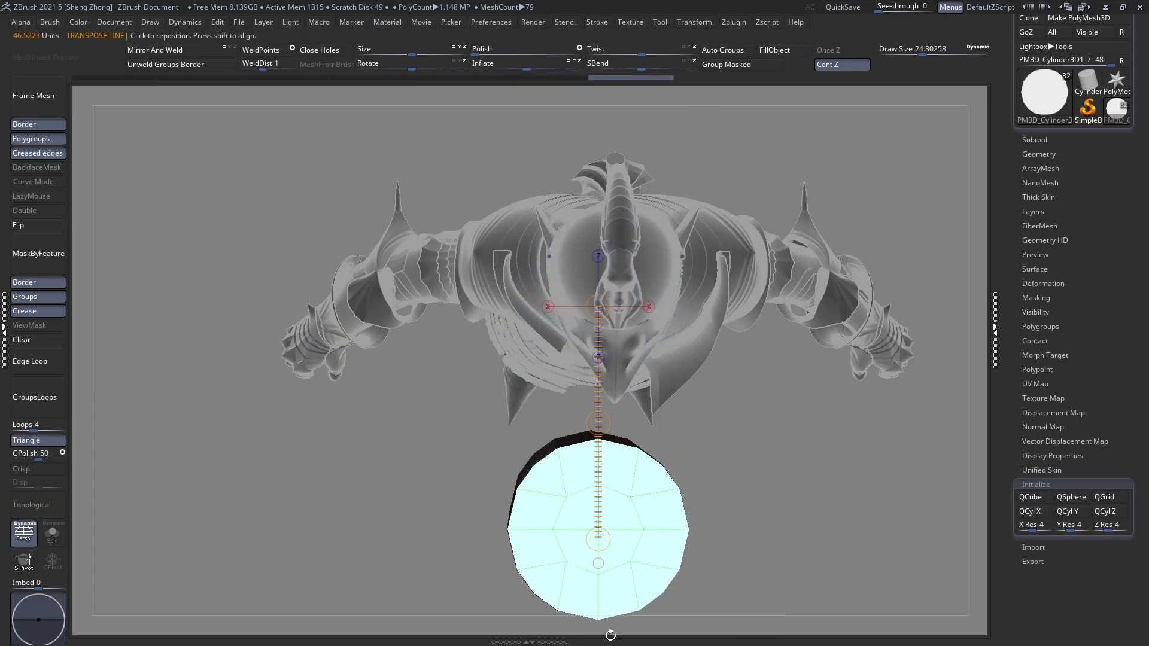
pyautogui.press('q')
pyautogui.moveTo(610, 635); pyautogui.dragTo(623, 419, button='right')
pyautogui.moveTo(622, 419); pyautogui.dragTo(450, 156, button='right')
# Scale the cylinder down uniformly in side view until it is smaller than the gauntlet's hand
pyautogui.press('w')
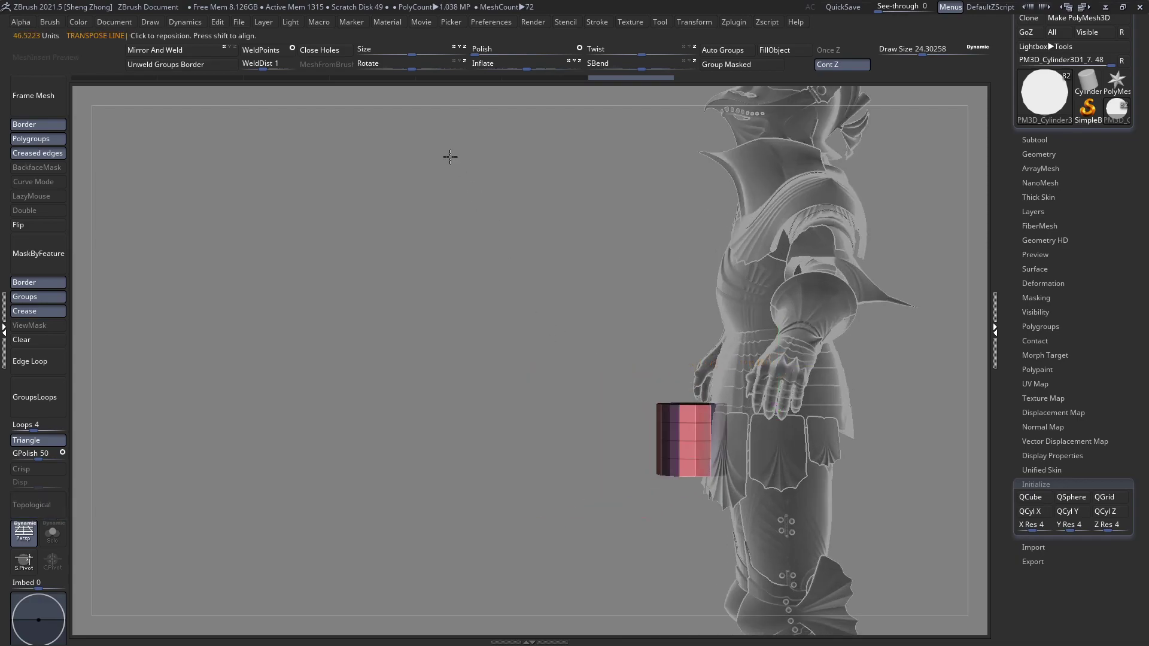
pyautogui.hotkey('ctrl', 'z')
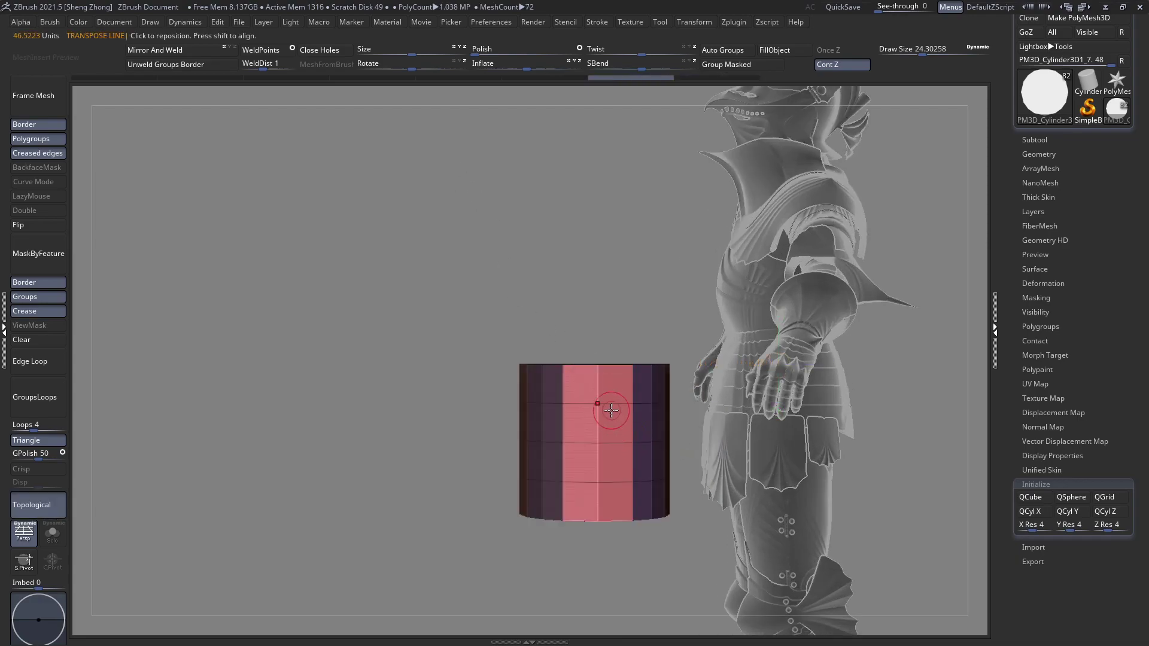
pyautogui.moveTo(627, 453); pyautogui.dragTo(433, 64)
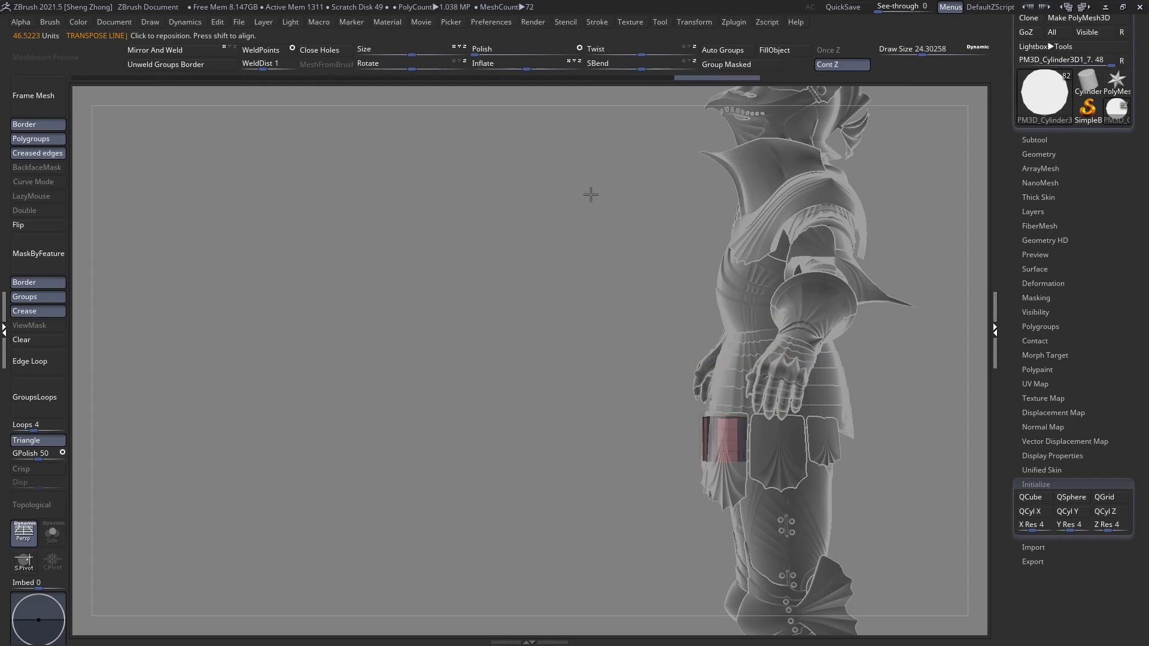
pyautogui.moveTo(597, 441); pyautogui.dragTo(286, 449)
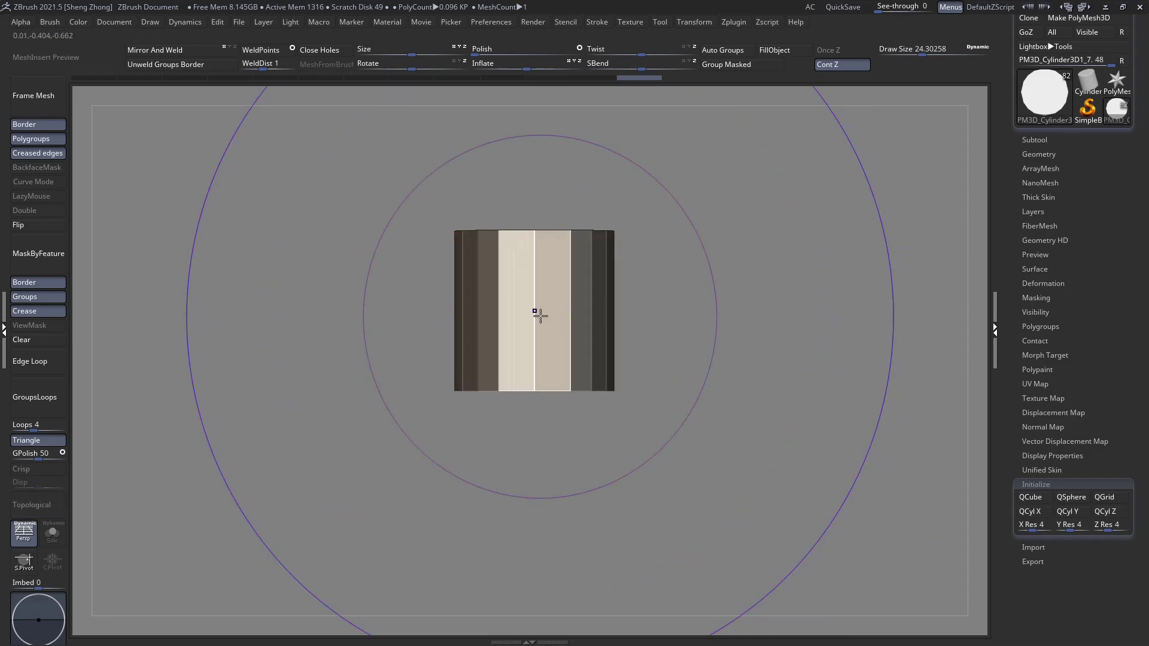
# Show the isolated cylinder's wireframe and stretch it along the Y axis to about three times its width
pyautogui.hotkey('shift', 'f')
pyautogui.press('w')
pyautogui.moveTo(533, 452); pyautogui.dragTo(563, 606)
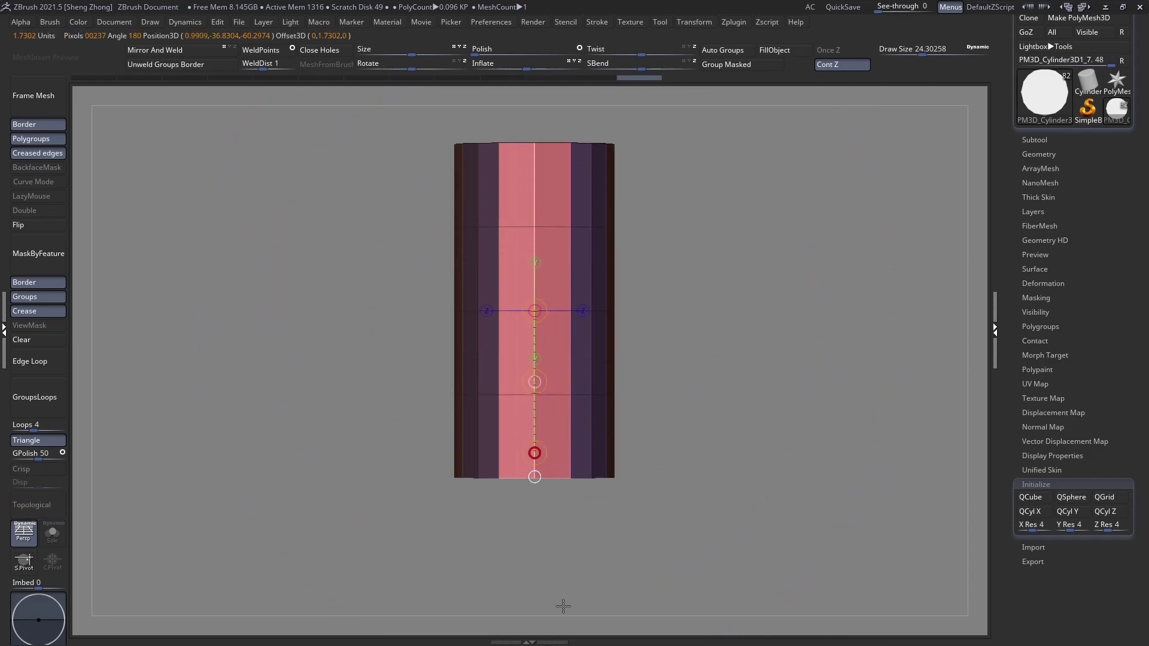
pyautogui.moveTo(534, 455); pyautogui.dragTo(535, 473)
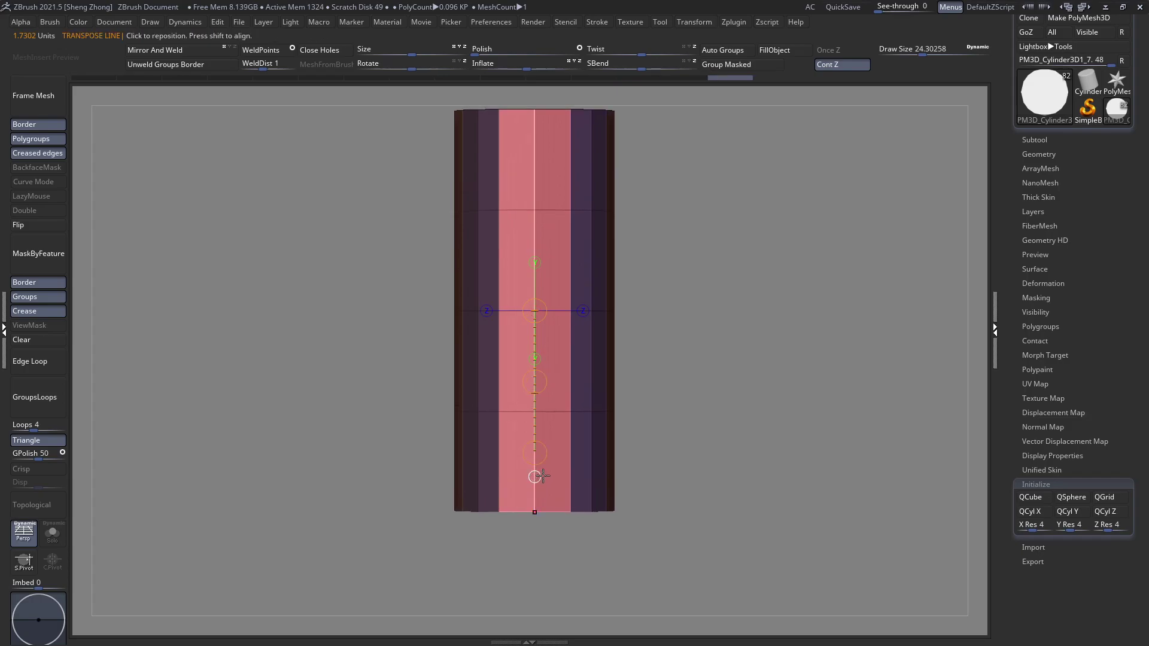
pyautogui.keyDown('ctrl'); pyautogui.moveTo(542, 476); pyautogui.dragTo(377, 343, button='right'); pyautogui.keyUp('ctrl')
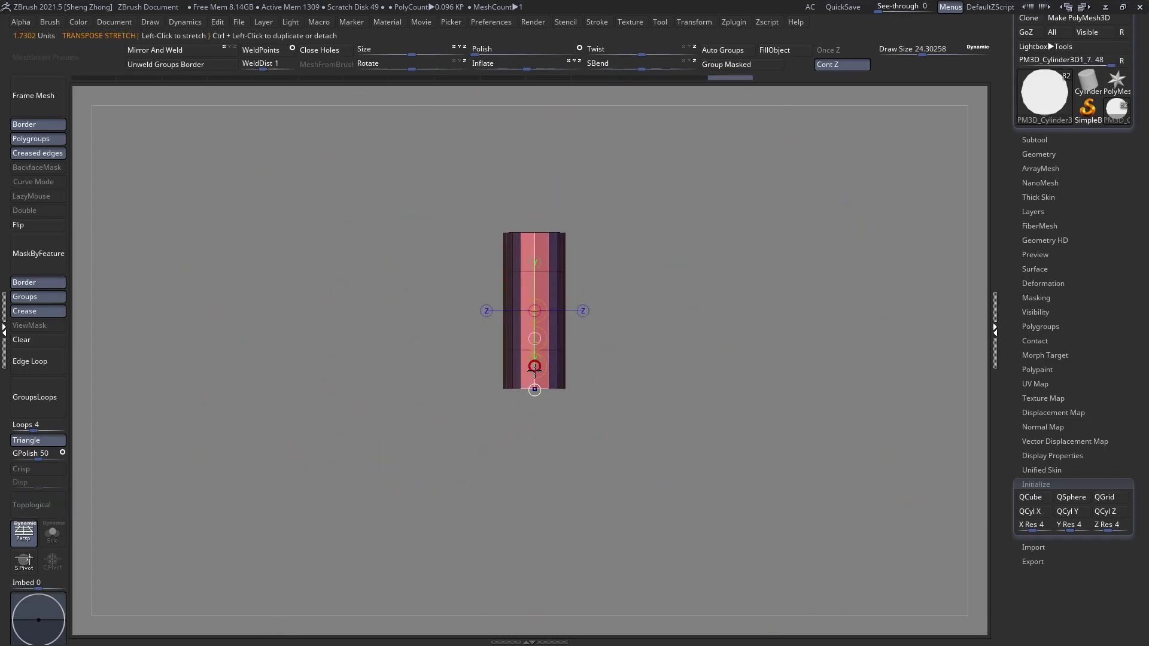
pyautogui.press('q')
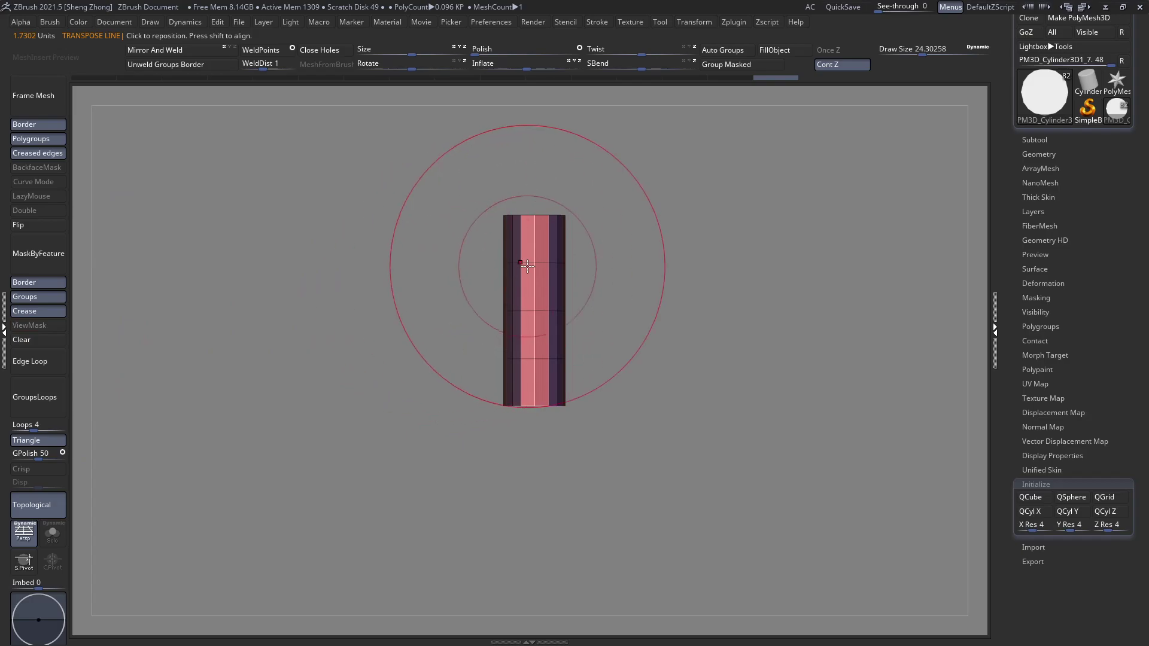
# Delete the cylinder's three horizontal edge loops with the ZModeler brush, using the Delete action on complete edge loops
pyautogui.press('space')
pyautogui.click(312, 285)
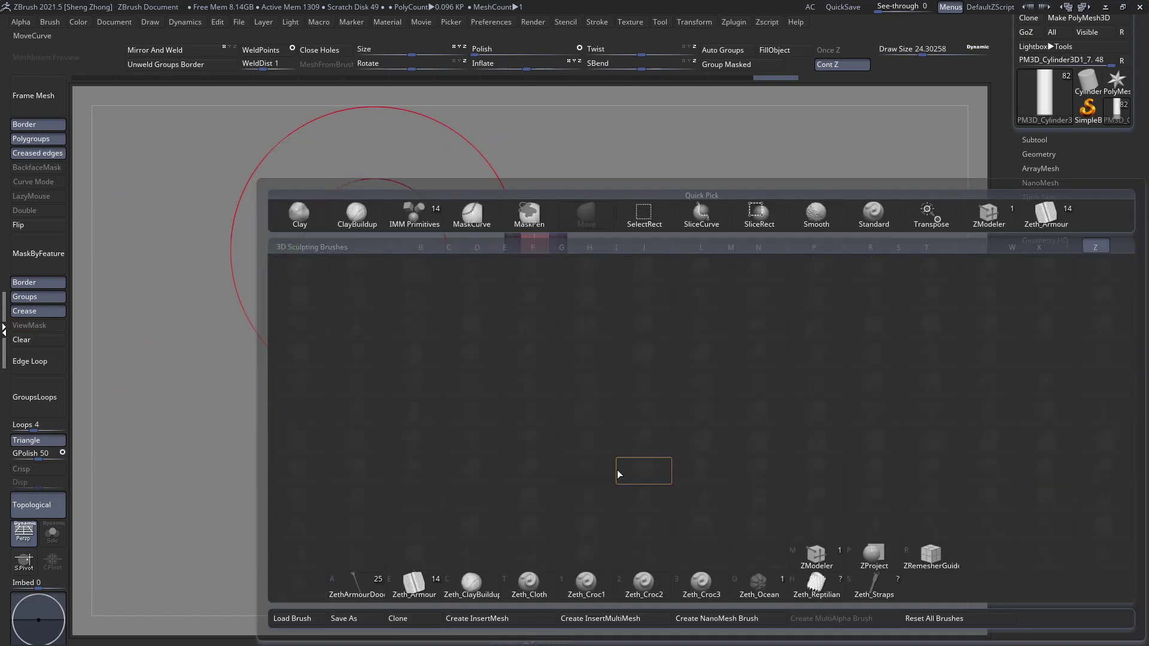
pyautogui.click(815, 554)
pyautogui.press('f')
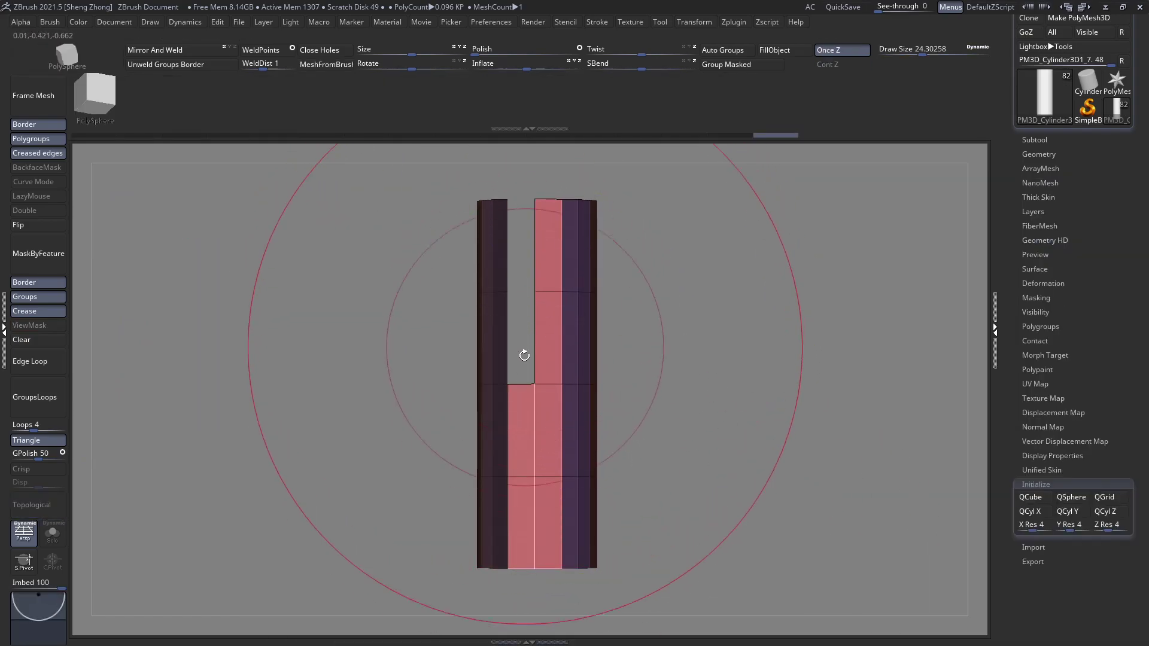
pyautogui.press('space')
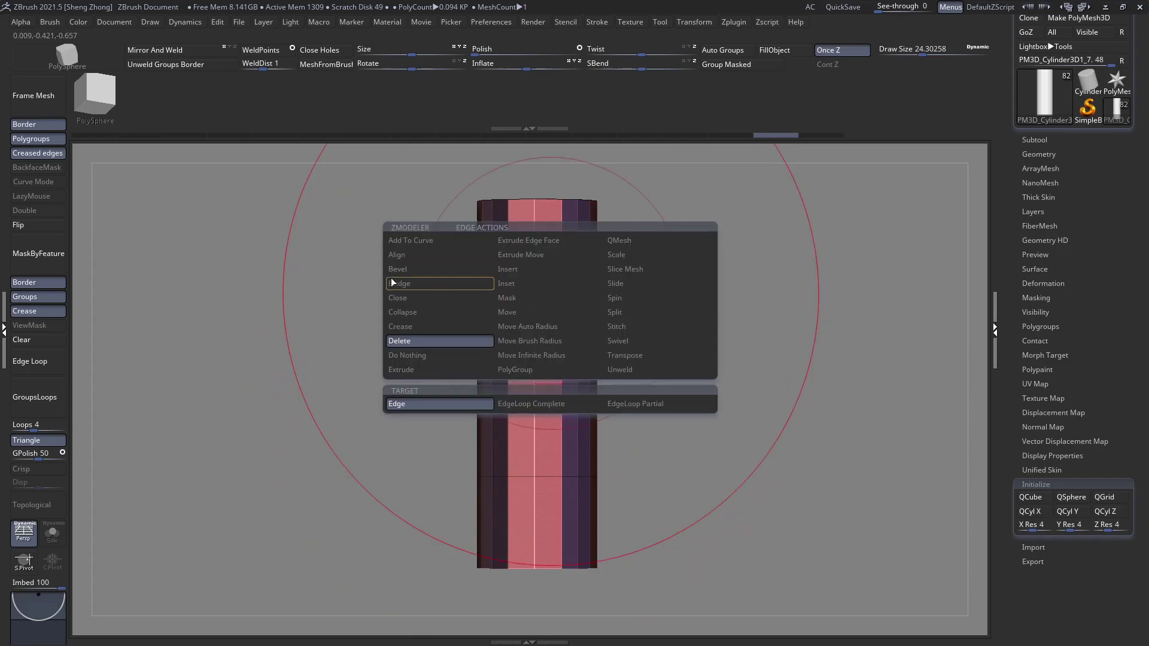
pyautogui.click(505, 408)
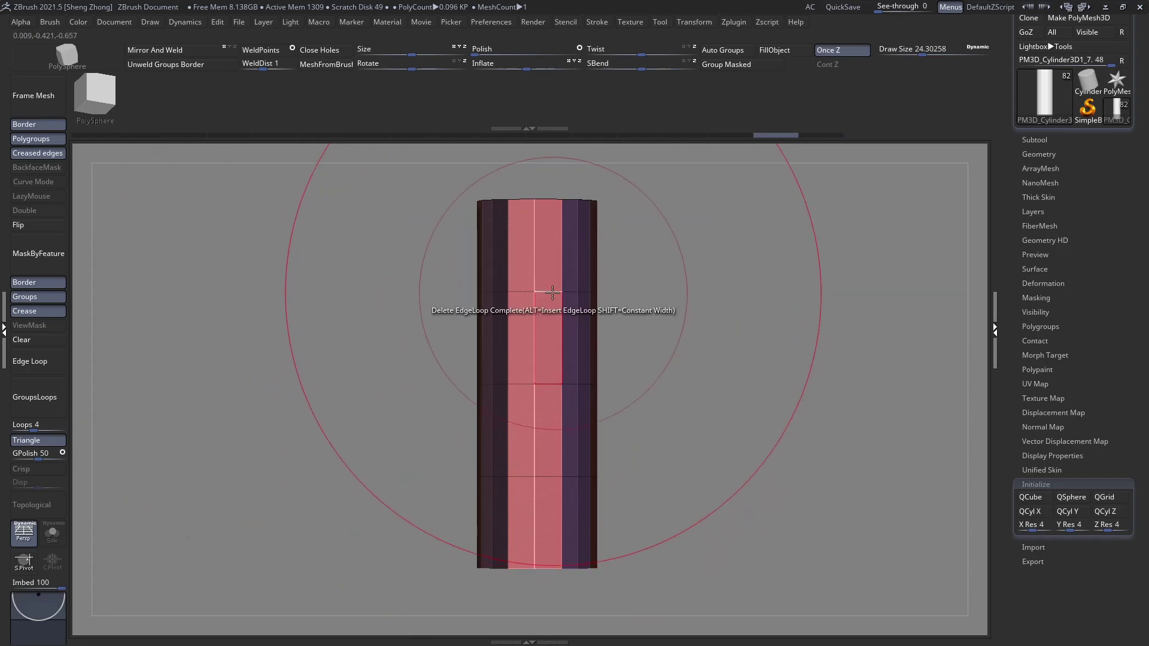
pyautogui.click(551, 384)
pyautogui.click(546, 477)
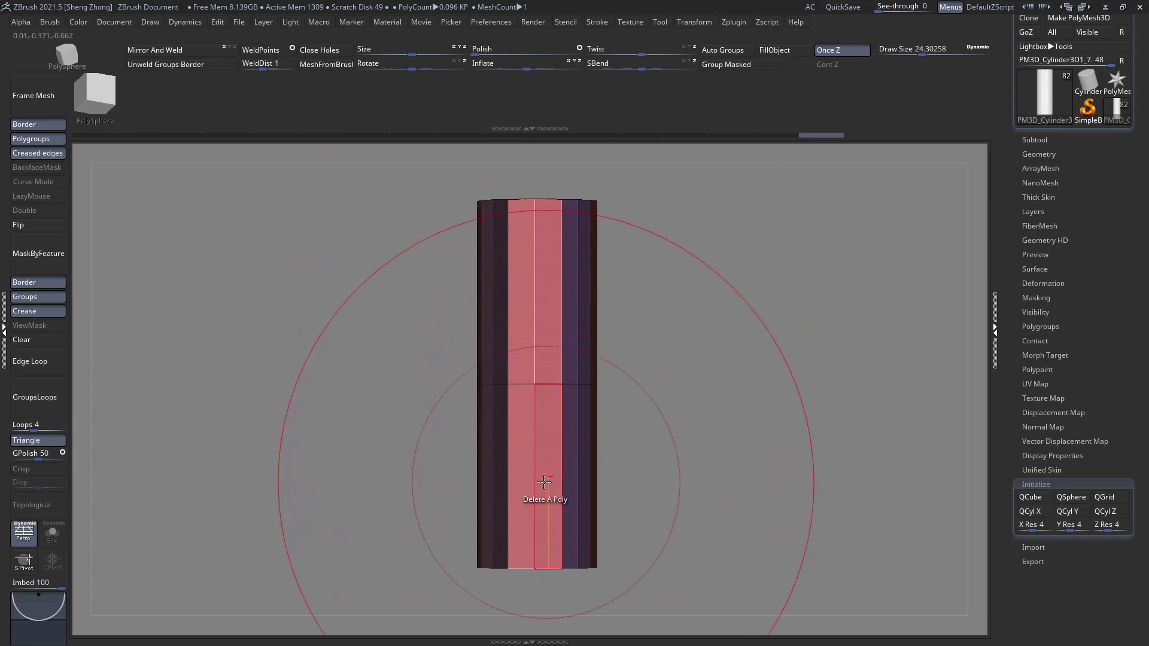
# Insert two evenly spaced horizontal edge loops around the cylinder, plus one through the middle of each resulting section, in a single polygroup
pyautogui.press('space')
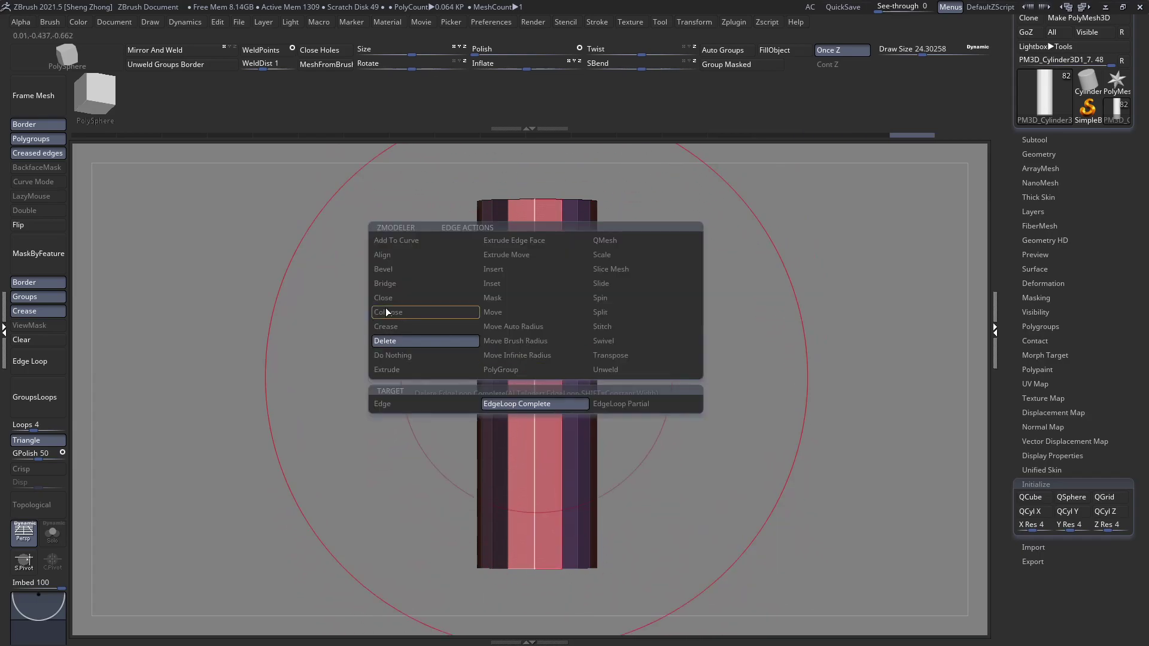
pyautogui.click(502, 271)
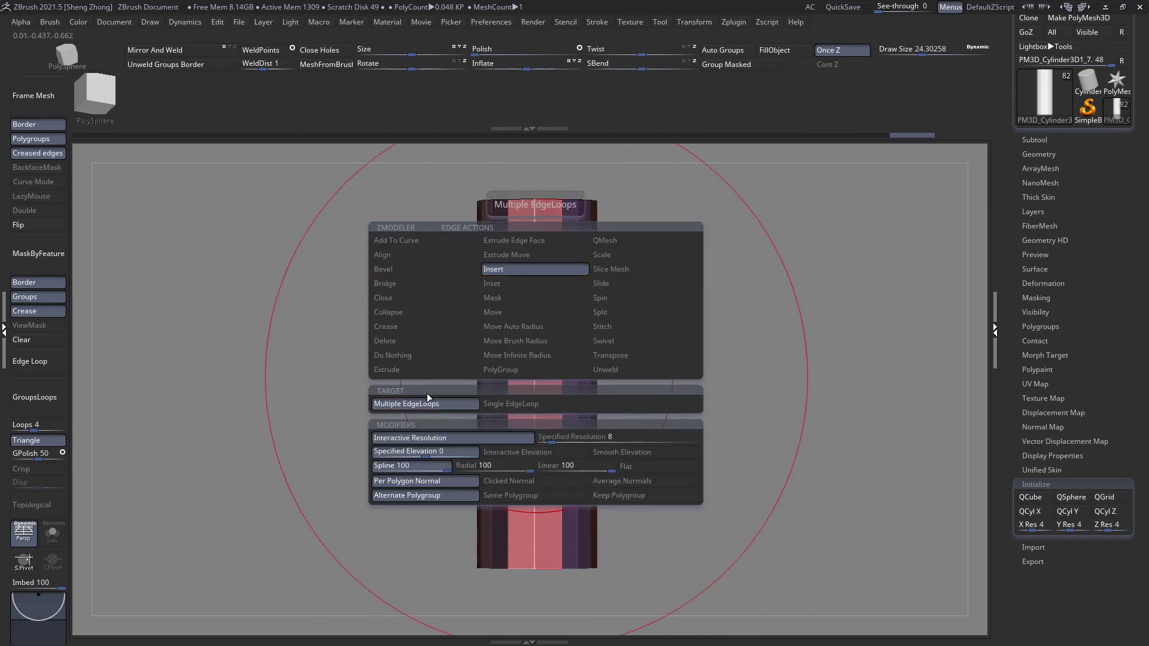
pyautogui.moveTo(536, 372); pyautogui.dragTo(535, 348)
pyautogui.hotkey('ctrl', 'z')
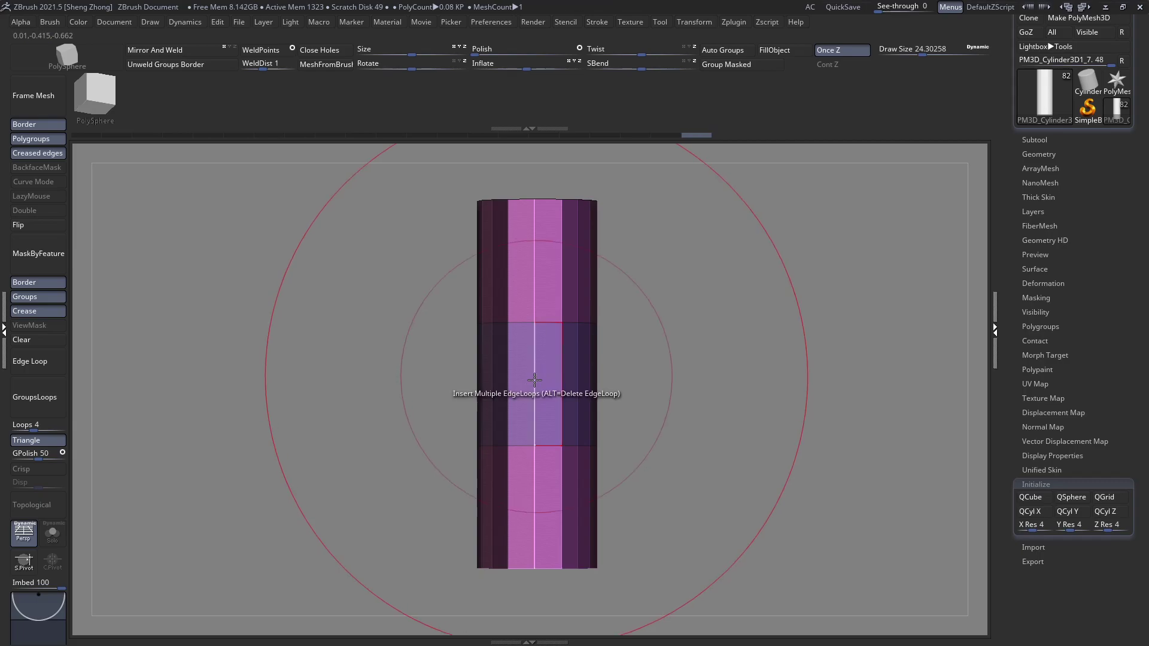
pyautogui.moveTo(535, 379); pyautogui.dragTo(533, 413, button='right')
pyautogui.moveTo(480, 363); pyautogui.dragTo(513, 311, button='right')
pyautogui.click(534, 271)
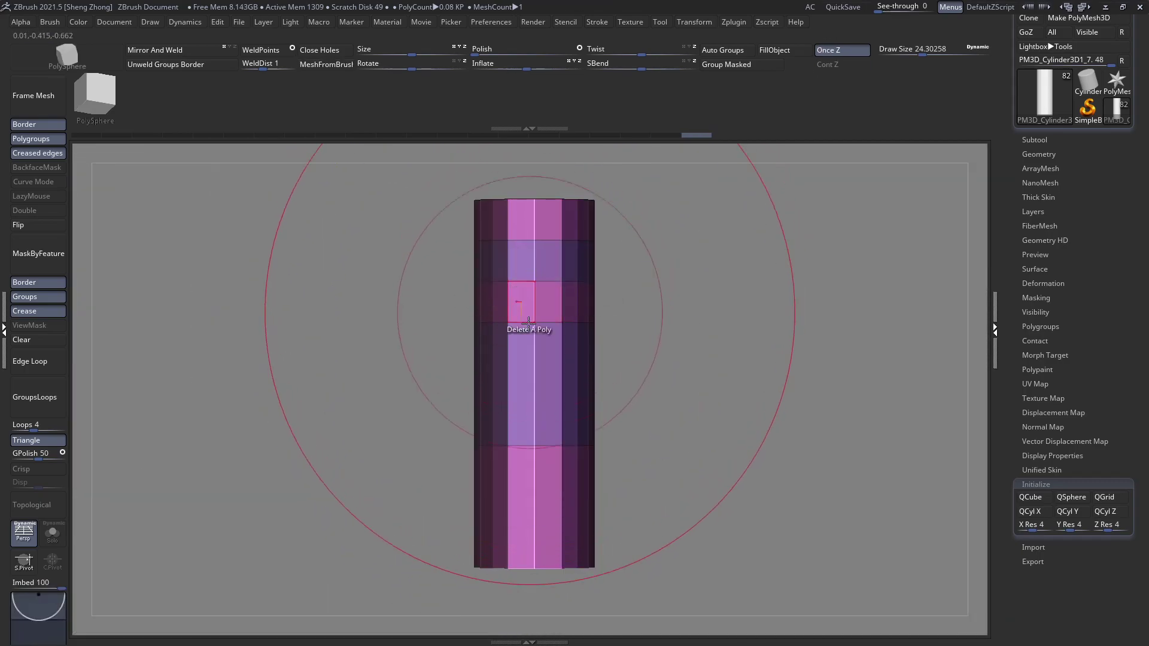
pyautogui.click(533, 365)
pyautogui.click(533, 473)
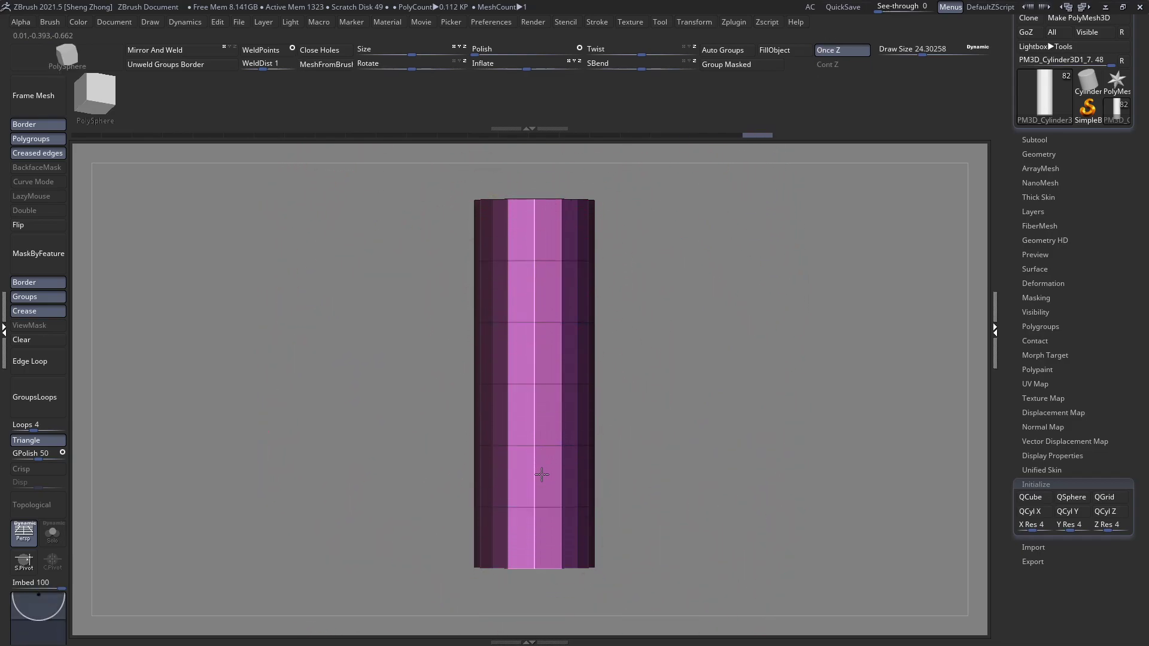
# Assign the cylinder's two middle bands to a separate polygroup and show the whole mesh again
pyautogui.keyDown('ctrl'); pyautogui.keyDown('shift'); pyautogui.moveTo(395, 315); pyautogui.dragTo(643, 473); pyautogui.keyUp('shift'); pyautogui.keyUp('ctrl')
pyautogui.hotkey('ctrl', 'w')
pyautogui.keyDown('ctrl'); pyautogui.keyDown('shift'); pyautogui.click(450, 313); pyautogui.keyUp('shift'); pyautogui.keyUp('ctrl')
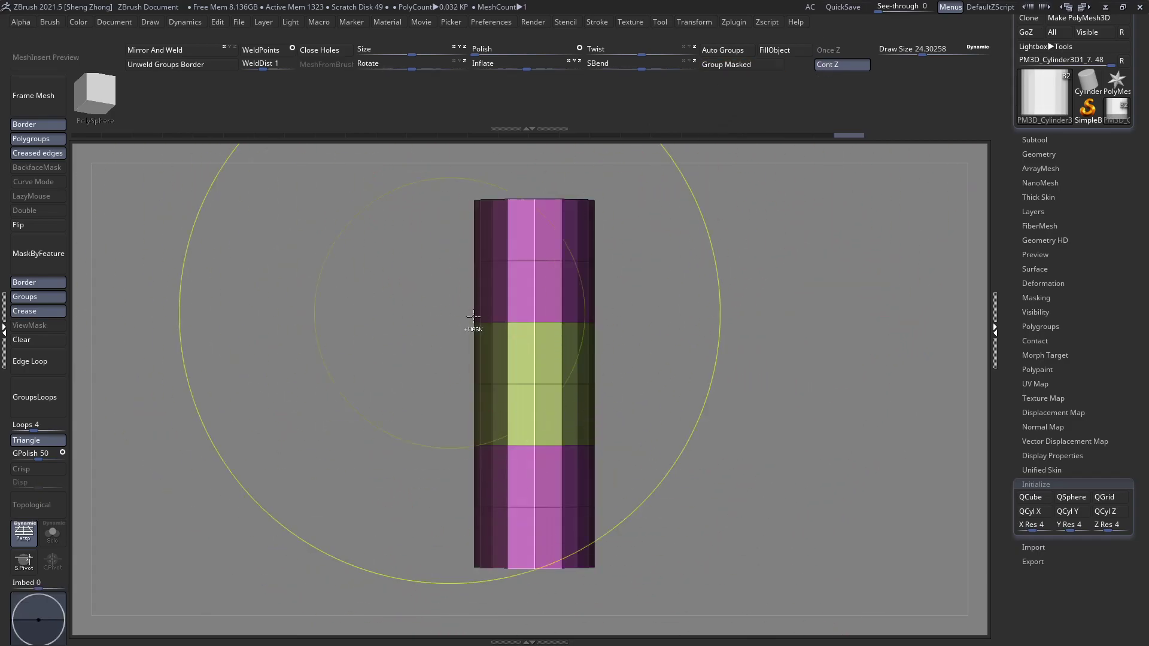
# Remove the cap faces at both ends of the cylinder to make it an open tube
pyautogui.moveTo(473, 316); pyautogui.dragTo(495, 335, button='right')
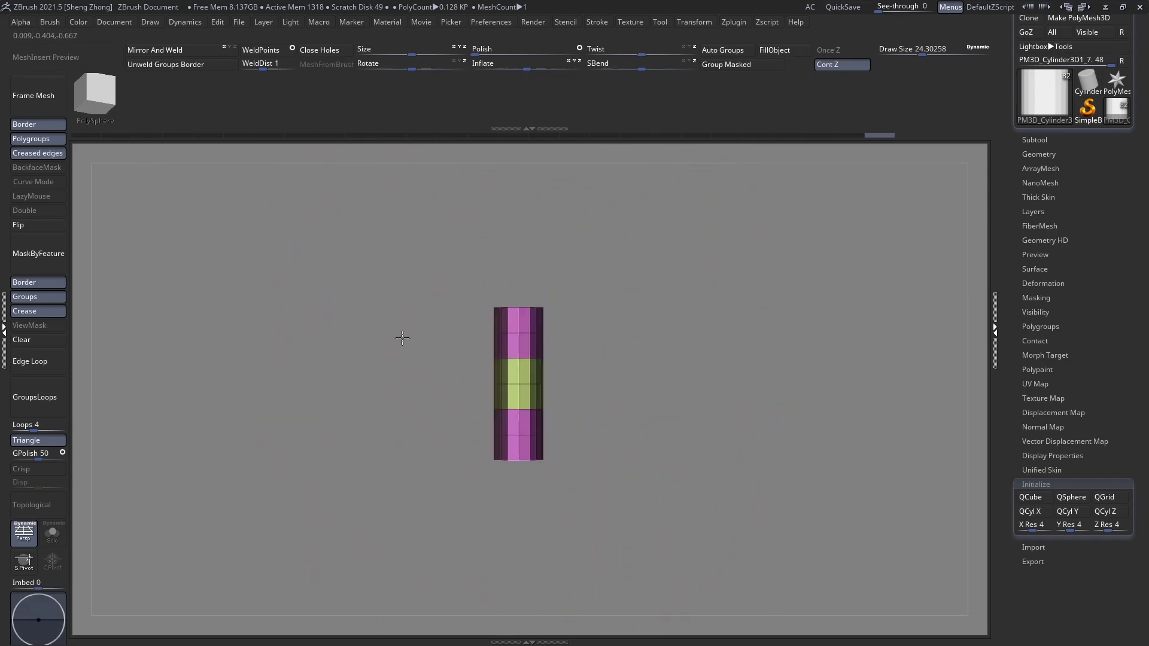
pyautogui.keyDown('ctrl'); pyautogui.moveTo(402, 338); pyautogui.dragTo(531, 518, button='right'); pyautogui.keyUp('ctrl')
pyautogui.keyDown('ctrl'); pyautogui.moveTo(504, 405); pyautogui.dragTo(725, 517, button='right'); pyautogui.keyUp('ctrl')
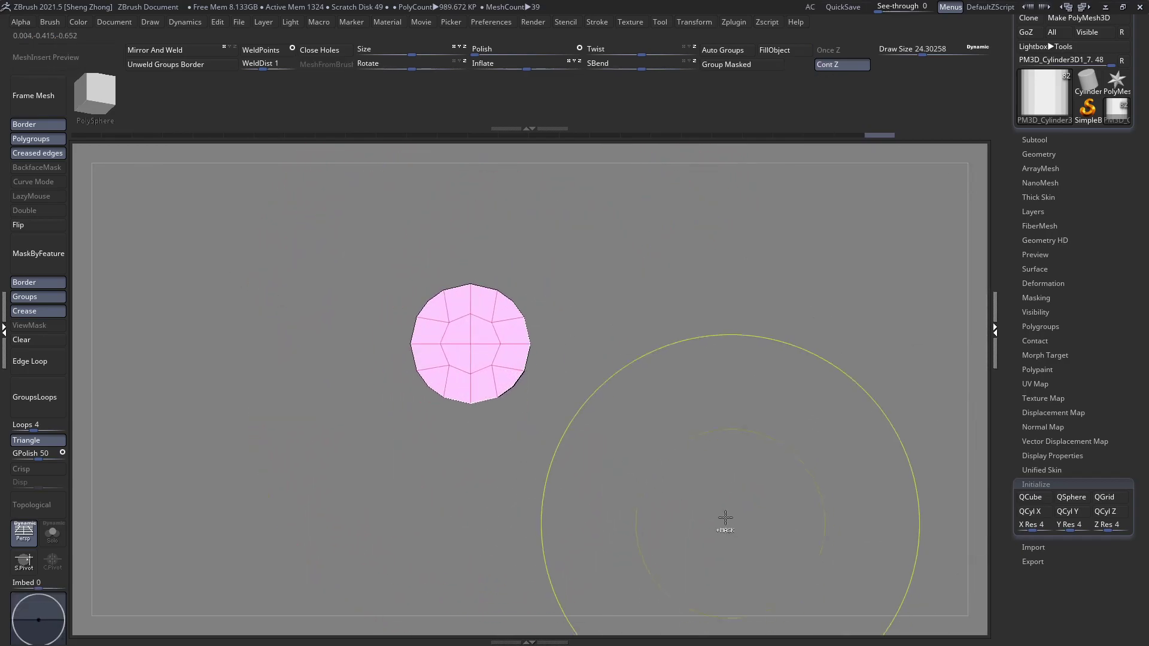
pyautogui.keyDown('ctrl'); pyautogui.moveTo(363, 359); pyautogui.dragTo(477, 425, button='right'); pyautogui.keyUp('ctrl')
pyautogui.keyDown('alt'); pyautogui.moveTo(350, 330); pyautogui.dragTo(407, 417, button='right'); pyautogui.keyUp('alt')
pyautogui.keyDown('ctrl'); pyautogui.keyDown('shift'); pyautogui.moveTo(296, 342); pyautogui.dragTo(518, 433); pyautogui.keyUp('shift'); pyautogui.keyUp('ctrl')
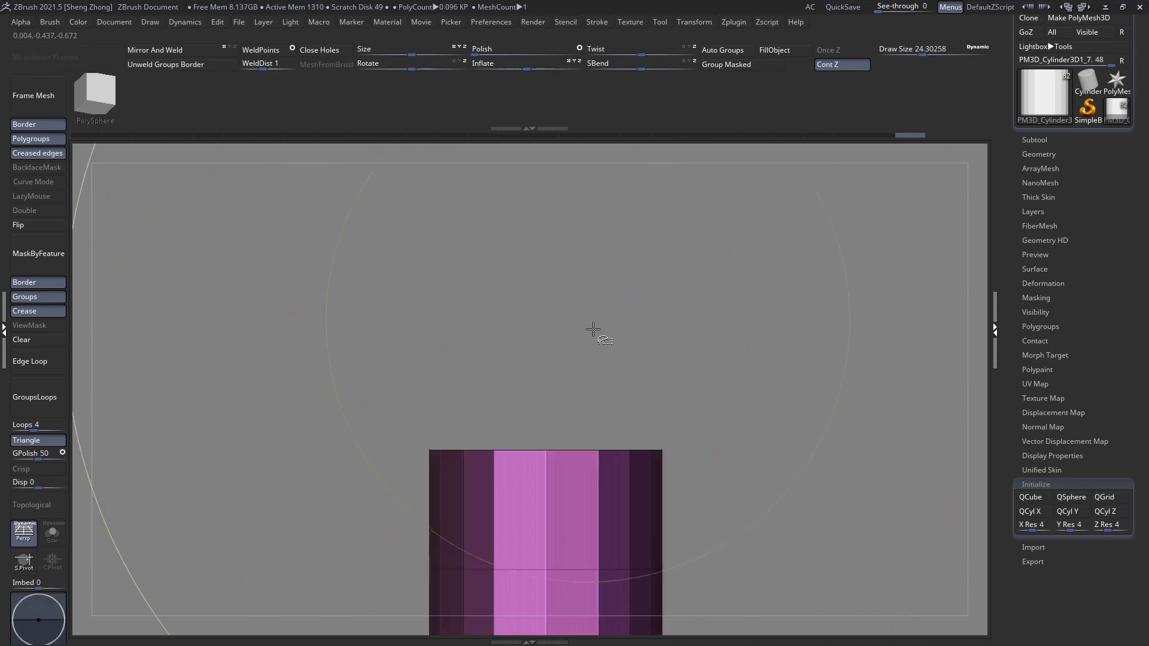
pyautogui.moveTo(366, 308); pyautogui.dragTo(525, 385)
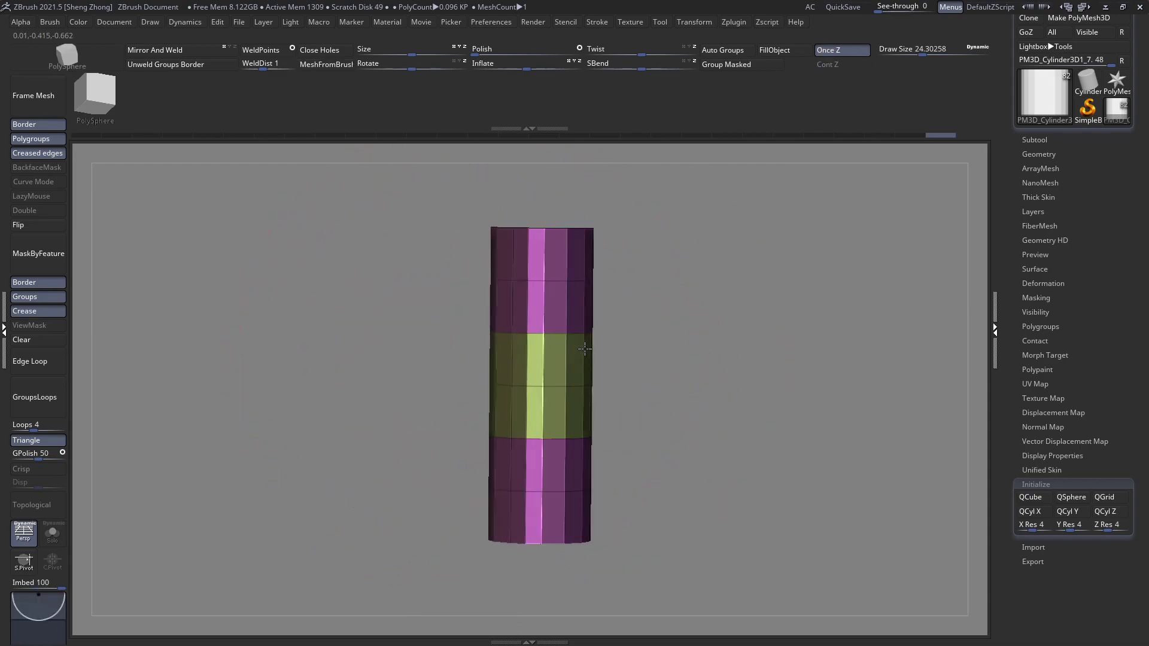
# Turn on double-sided display for the open tube so its inner faces are drawn
pyautogui.moveTo(585, 349); pyautogui.dragTo(534, 333)
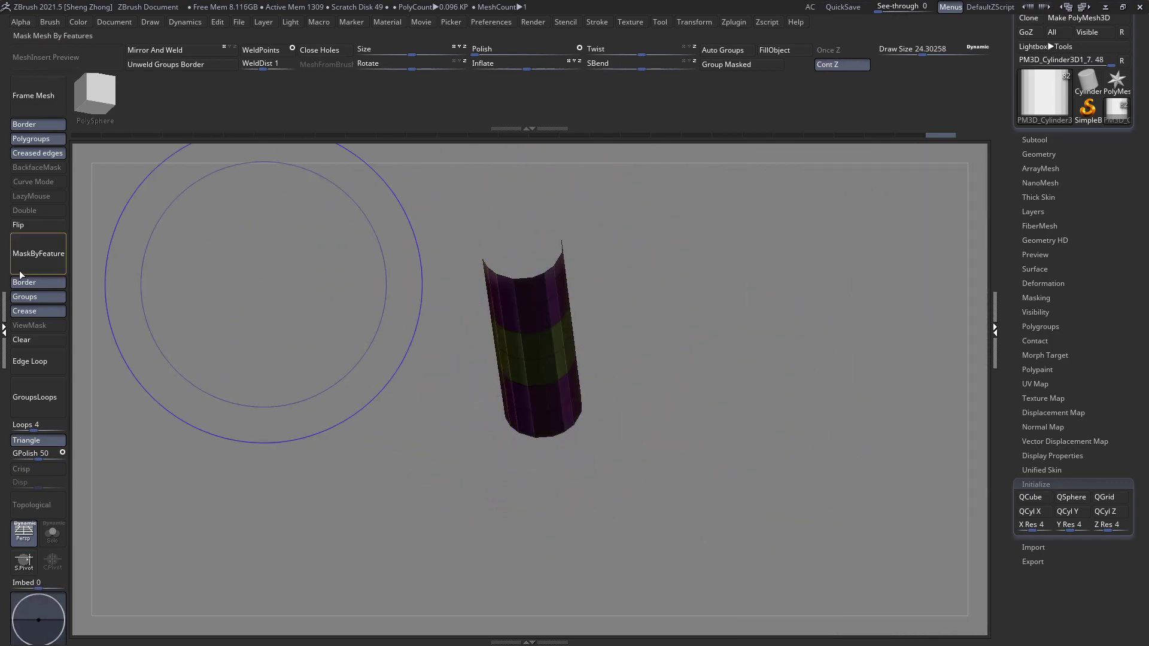
pyautogui.click(25, 212)
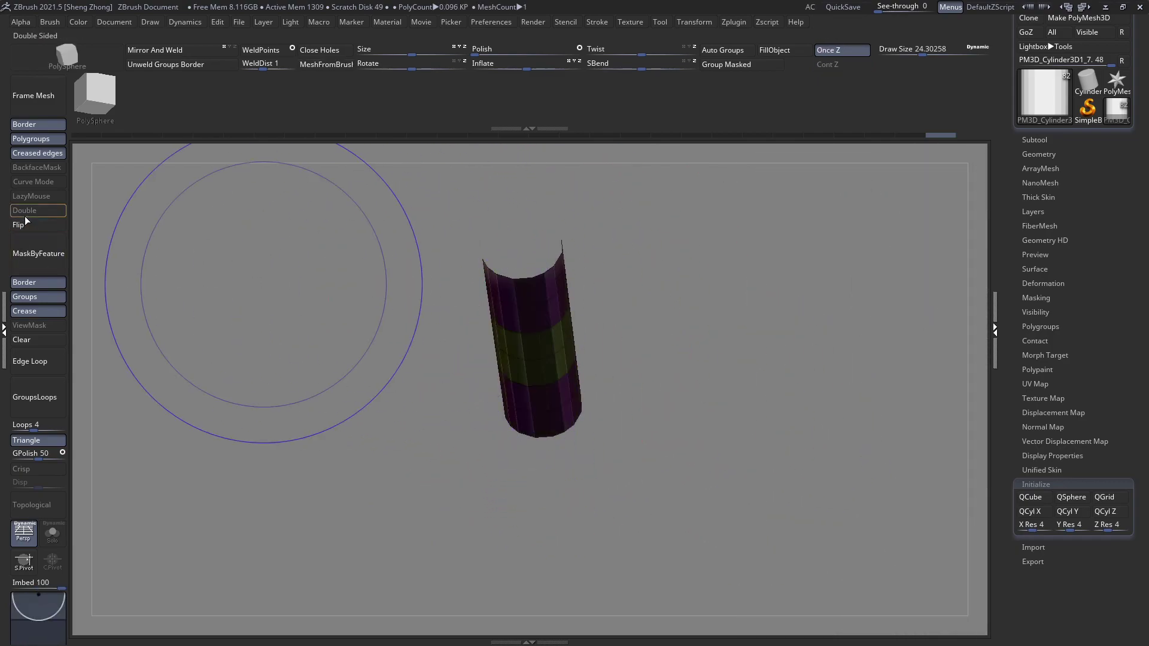
pyautogui.moveTo(383, 294); pyautogui.dragTo(461, 297)
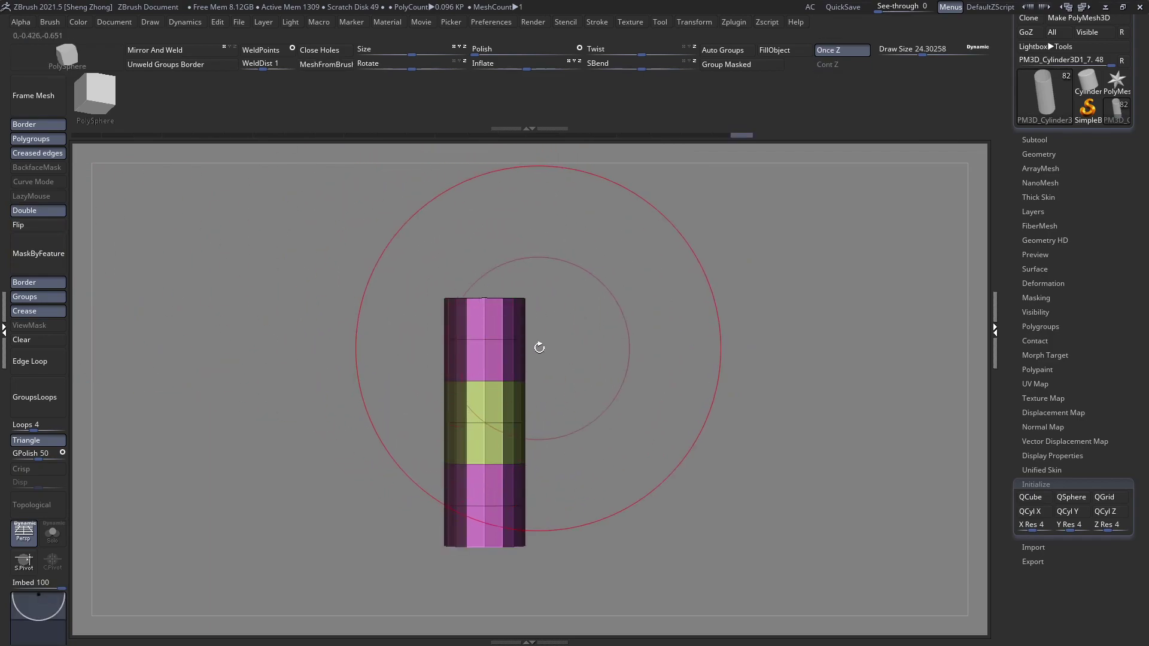
pyautogui.moveTo(543, 350)
pyautogui.mouseDown()
pyautogui.moveTo(514, 447)
pyautogui.moveTo(526, 458)
pyautogui.moveTo(525, 448)
pyautogui.mouseUp()
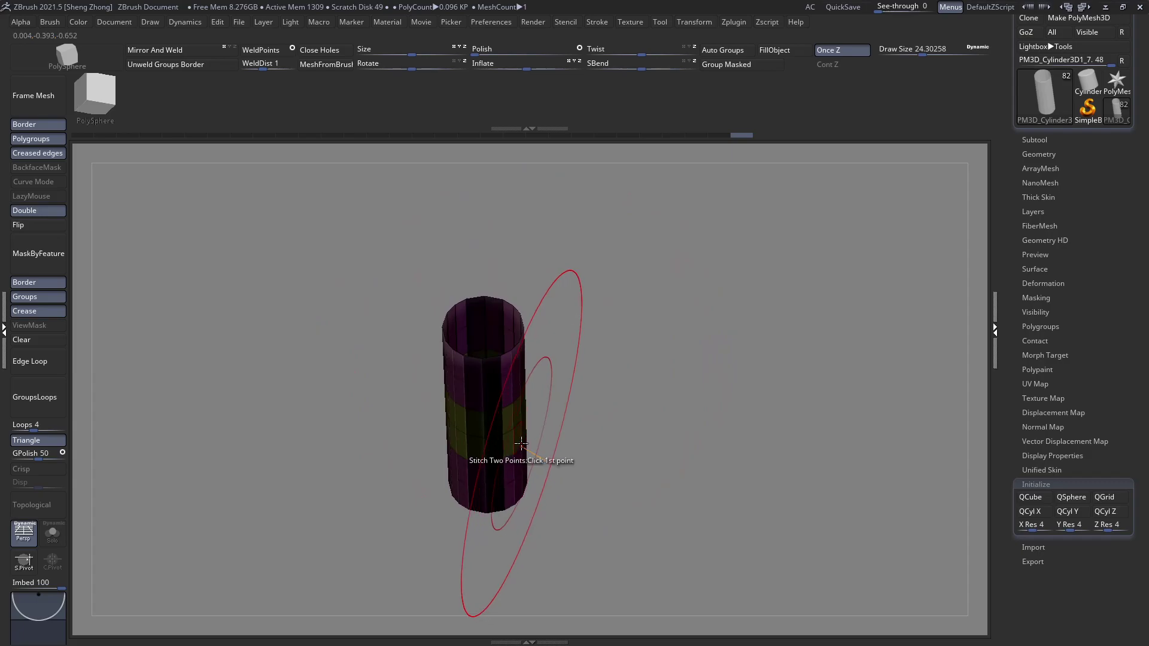
# Duplicate the tube subtool twice and make the first duplicate the active subtool
pyautogui.hotkey('ctrl', 'shift', 'd')
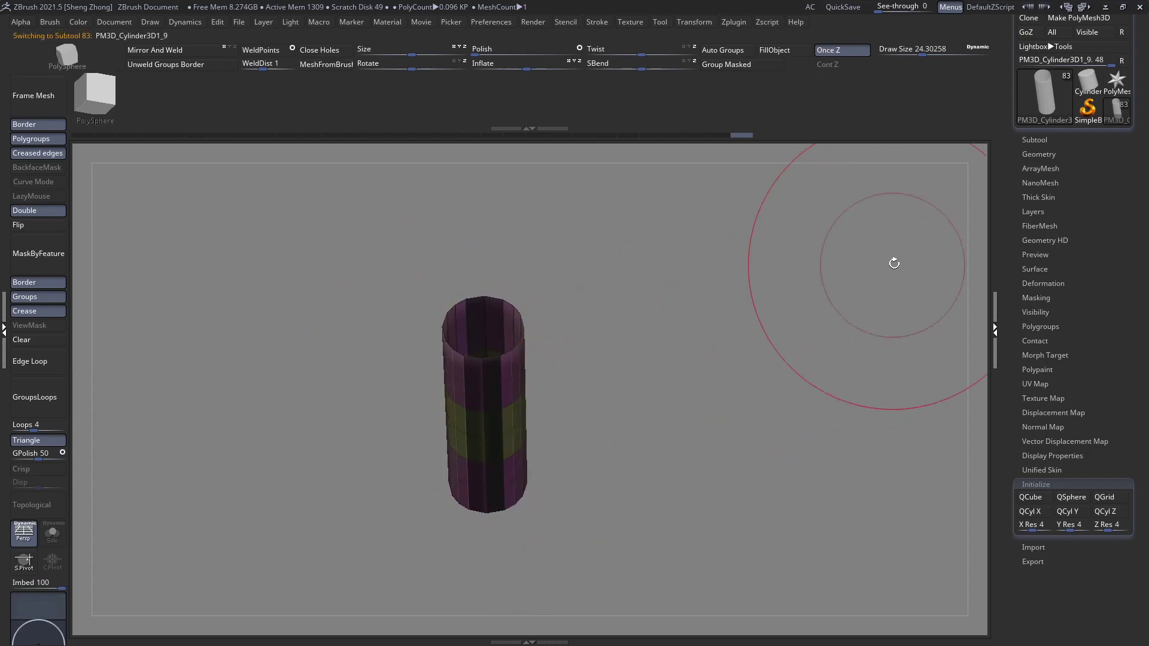
pyautogui.click(1033, 140)
pyautogui.moveTo(1122, 490); pyautogui.dragTo(1121, 357)
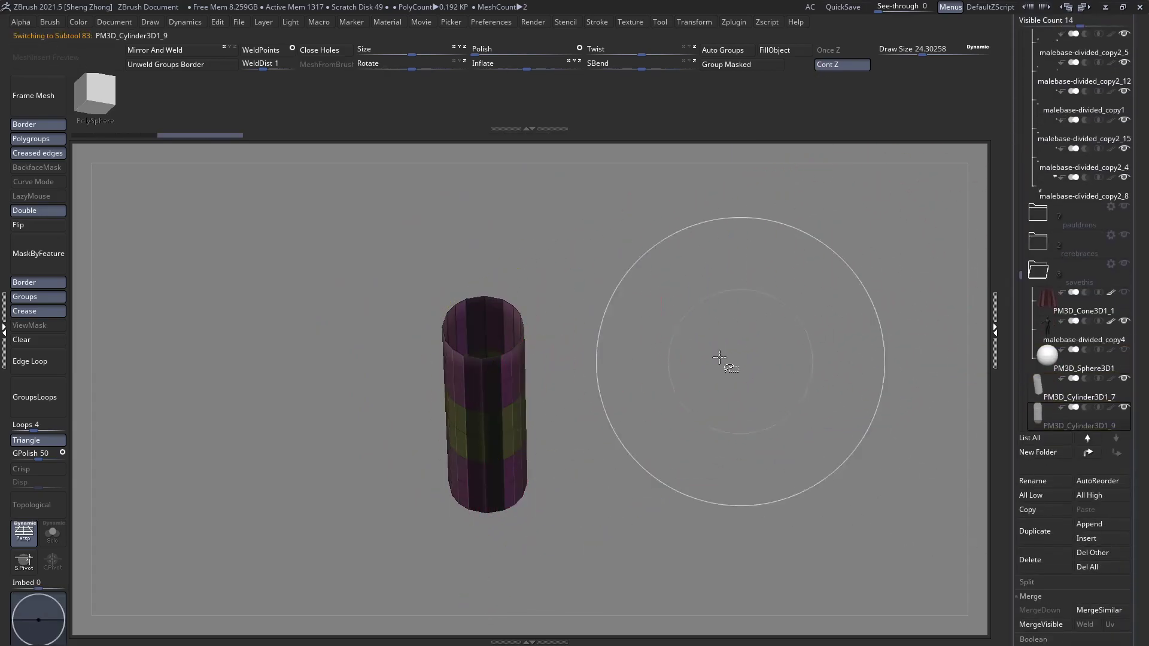
pyautogui.hotkey('ctrl', 'shift', 'd')
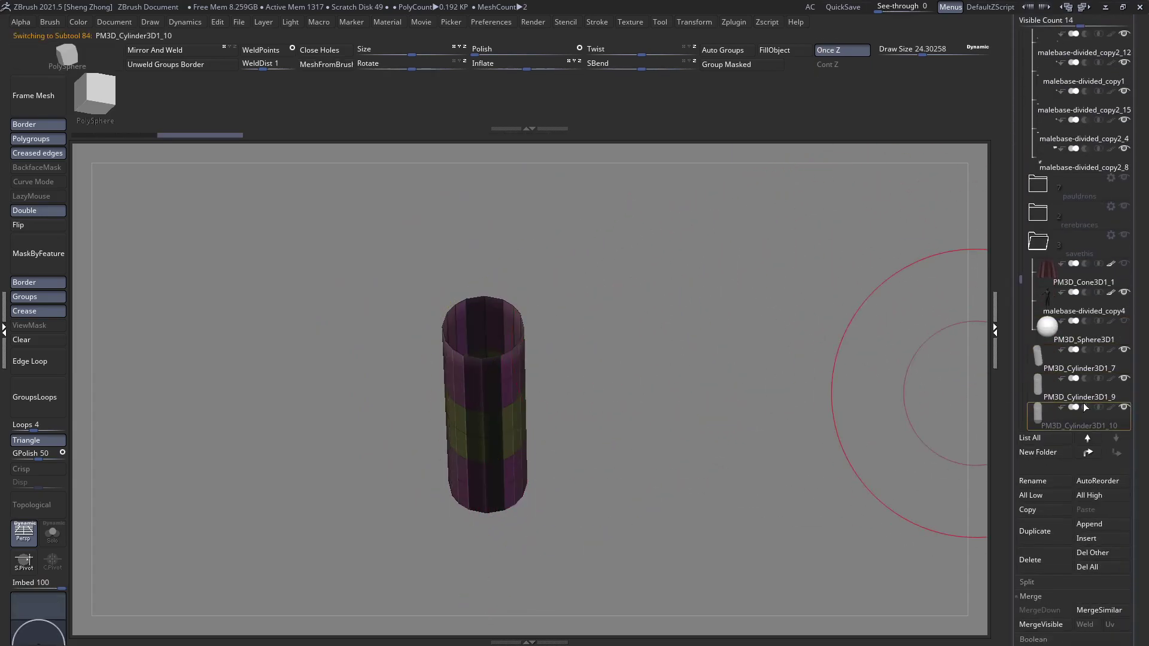
pyautogui.click(1038, 390)
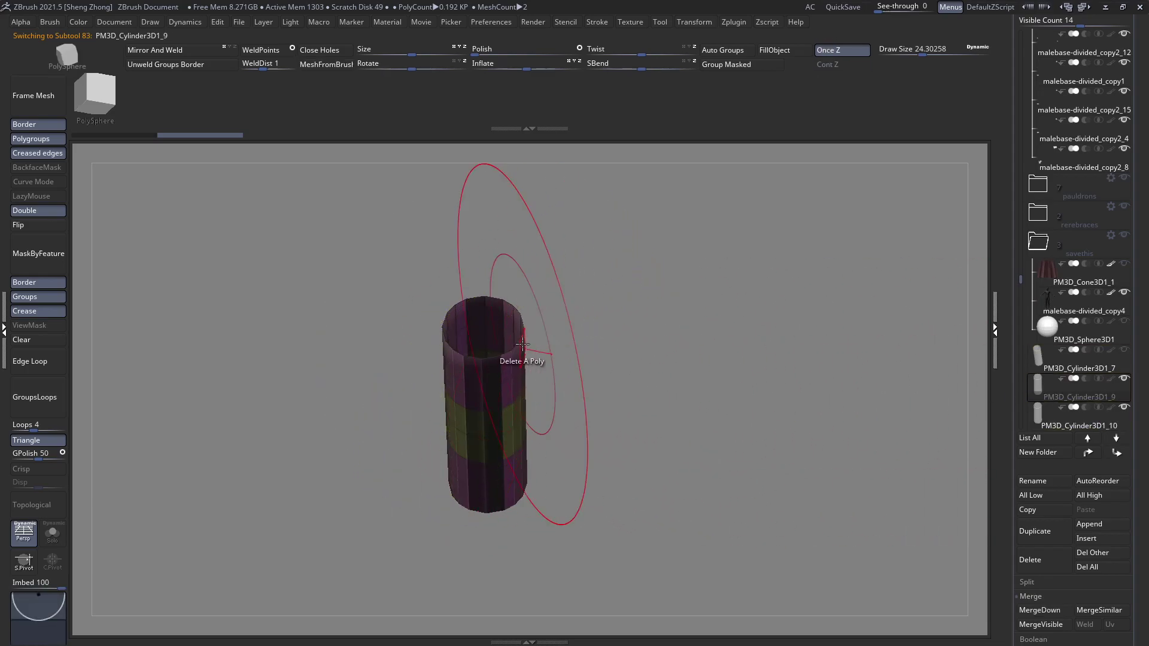
# Replace ZModeler with another sculpting brush for working on the active tube duplicate
pyautogui.moveTo(516, 369); pyautogui.dragTo(515, 418, button='right')
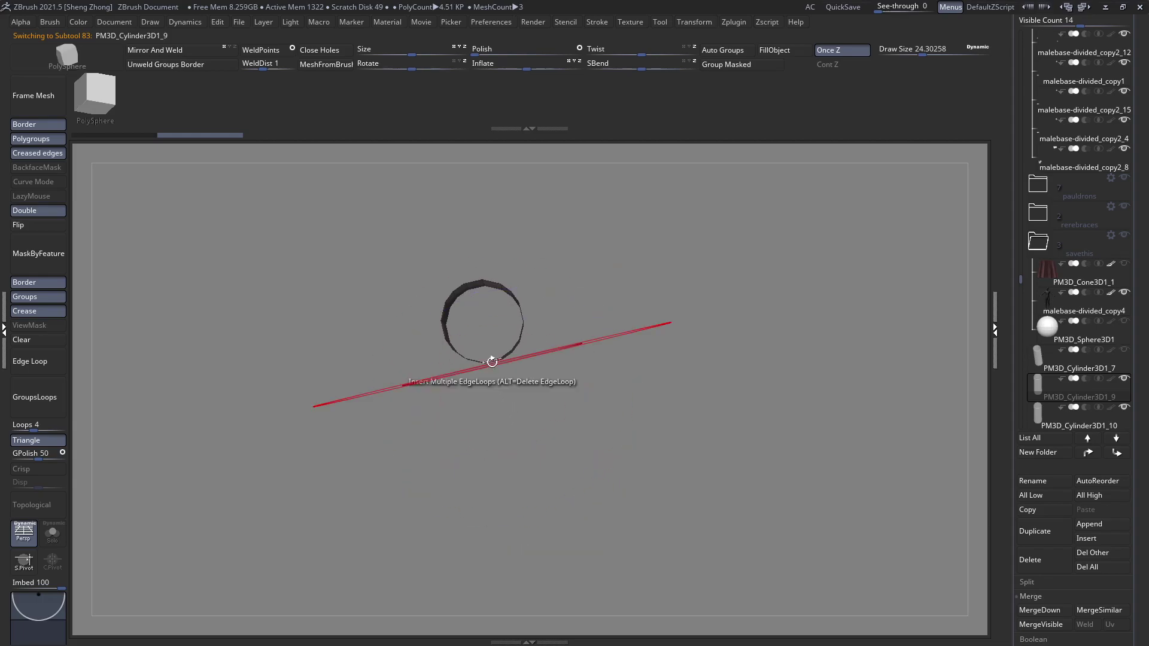
pyautogui.moveTo(491, 362)
pyautogui.keyDown('ctrl'); pyautogui.mouseDown(button='right')
pyautogui.moveTo(487, 377)
pyautogui.moveTo(515, 313)
pyautogui.moveTo(549, 411)
pyautogui.moveTo(486, 314)
pyautogui.mouseUp(button='right'); pyautogui.keyUp('ctrl')
pyautogui.press('p')
pyautogui.press('p')
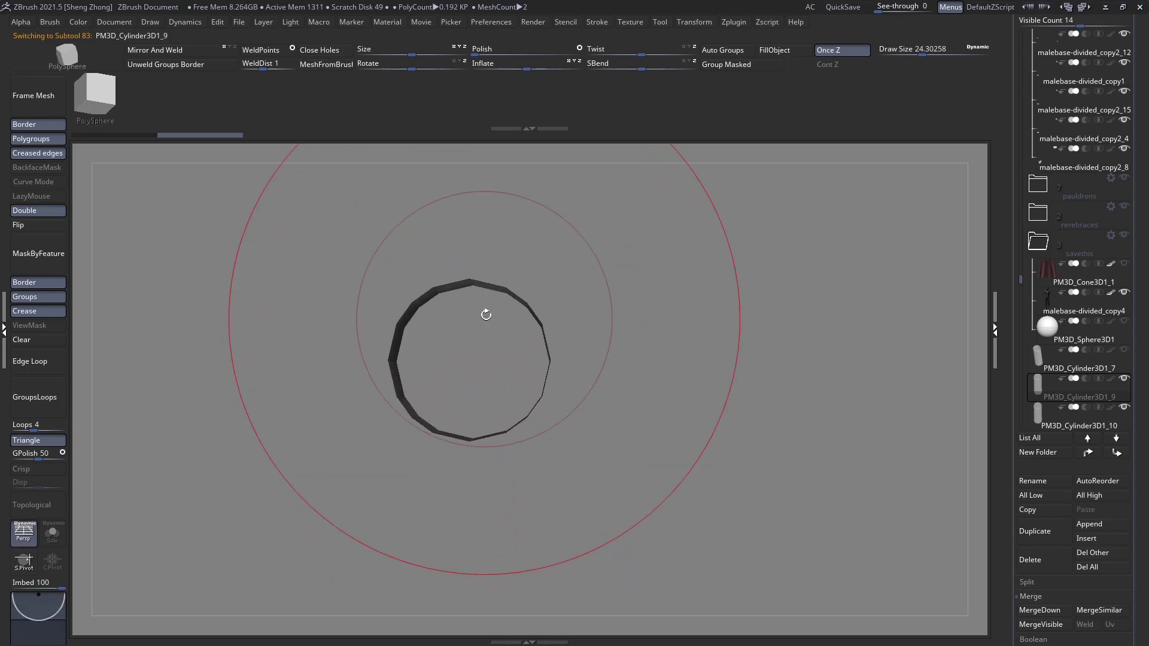
pyautogui.press('space')
pyautogui.click(432, 257)
pyautogui.click(629, 358)
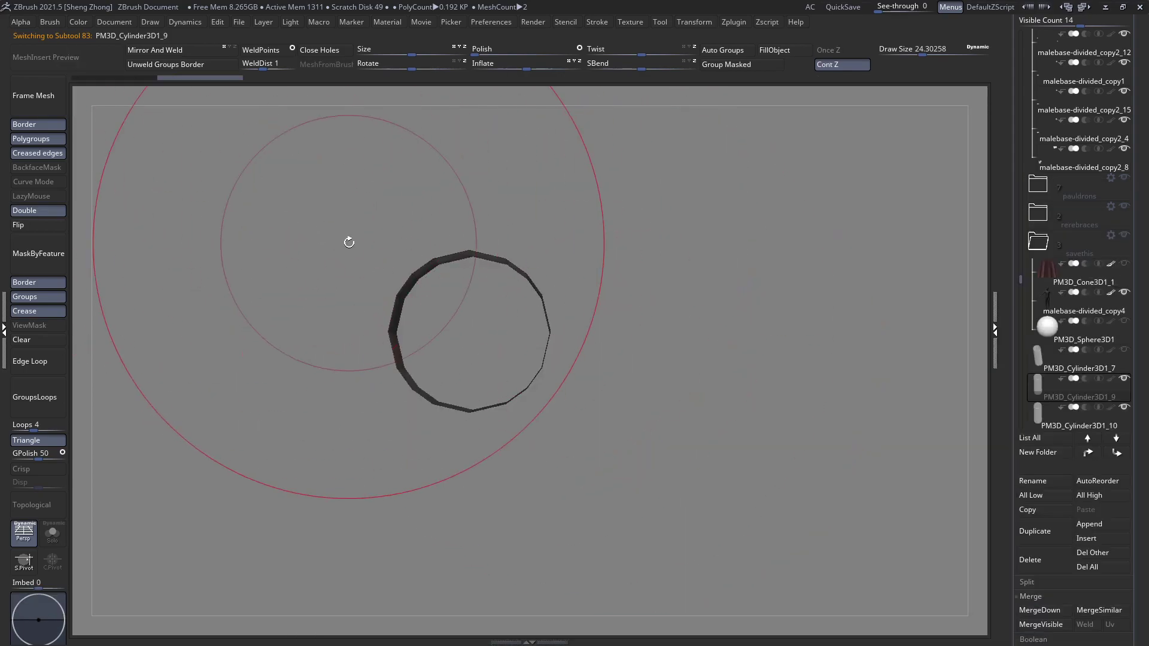
# Delete one lengthwise polygon strip from the upper right of the PM3D_Cylinder3D1_9 wall
pyautogui.moveTo(349, 242); pyautogui.dragTo(335, 263, button='right')
pyautogui.press('space')
pyautogui.click(286, 254)
pyautogui.press('s')
pyautogui.click(700, 217)
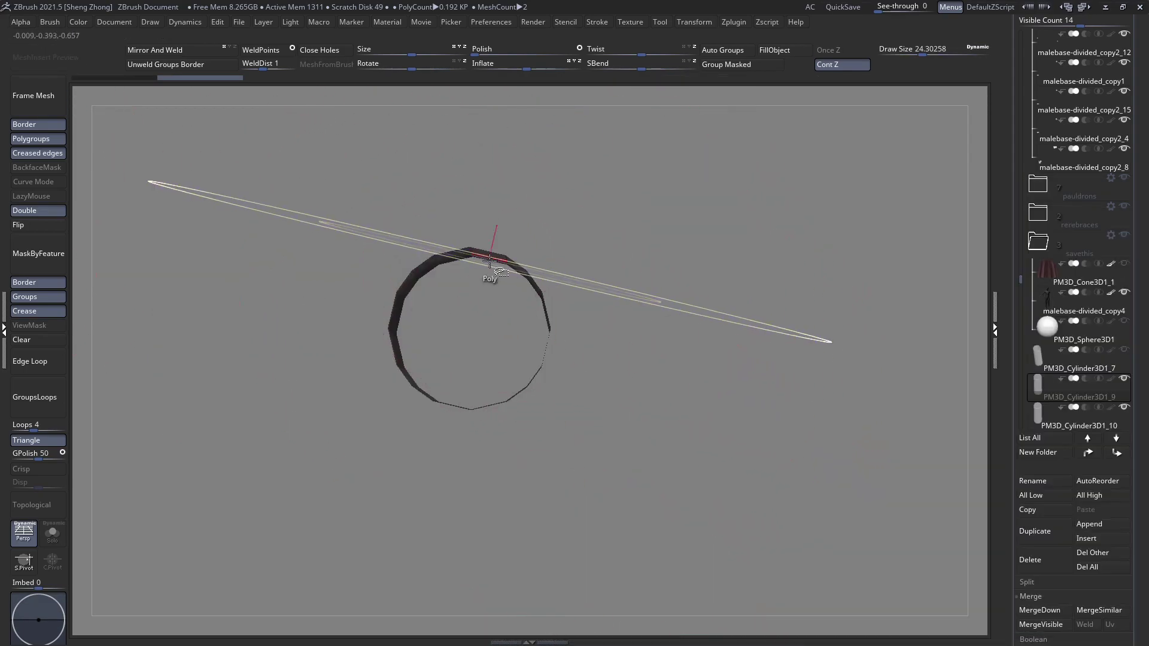
pyautogui.keyDown('ctrl'); pyautogui.moveTo(491, 257); pyautogui.dragTo(530, 300, button='right'); pyautogui.keyUp('ctrl')
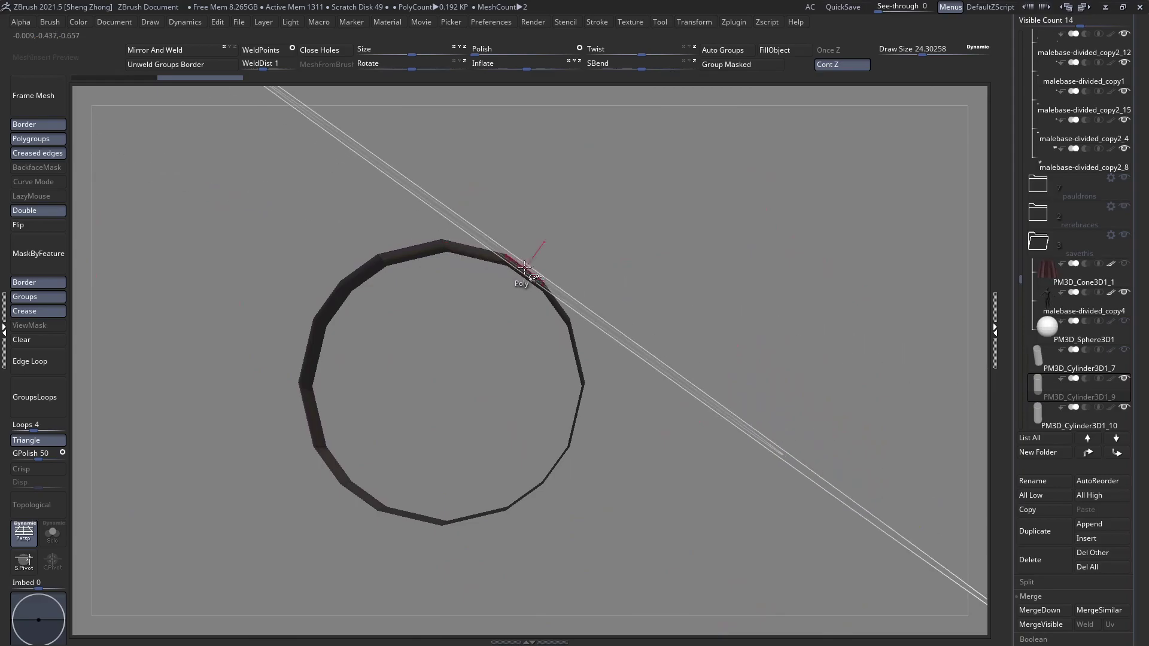
pyautogui.press('space')
pyautogui.hotkey('ctrl', 'shift', 'z')
pyautogui.hotkey('ctrl', 'shift', 'z')
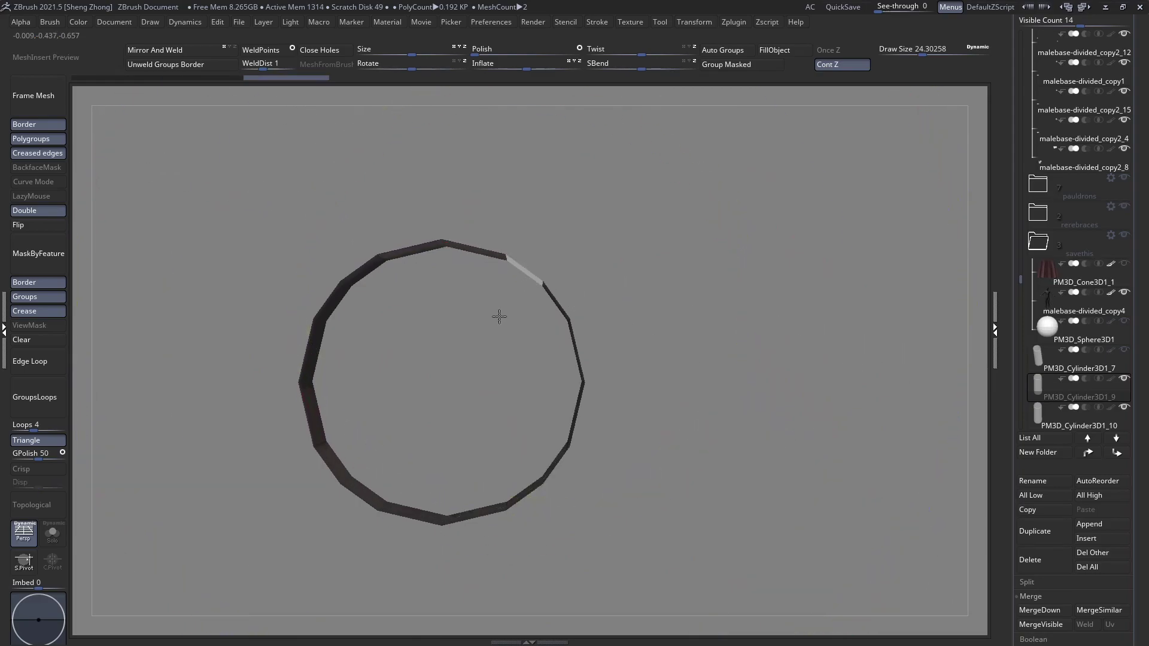
# Mask the cylinder except its free upper edge and pull that edge far to the right as a flat hinge leaf
pyautogui.moveTo(480, 228)
pyautogui.keyDown('ctrl'); pyautogui.mouseDown()
pyautogui.moveTo(506, 253)
pyautogui.moveTo(562, 251)
pyautogui.mouseUp(); pyautogui.keyUp('ctrl')
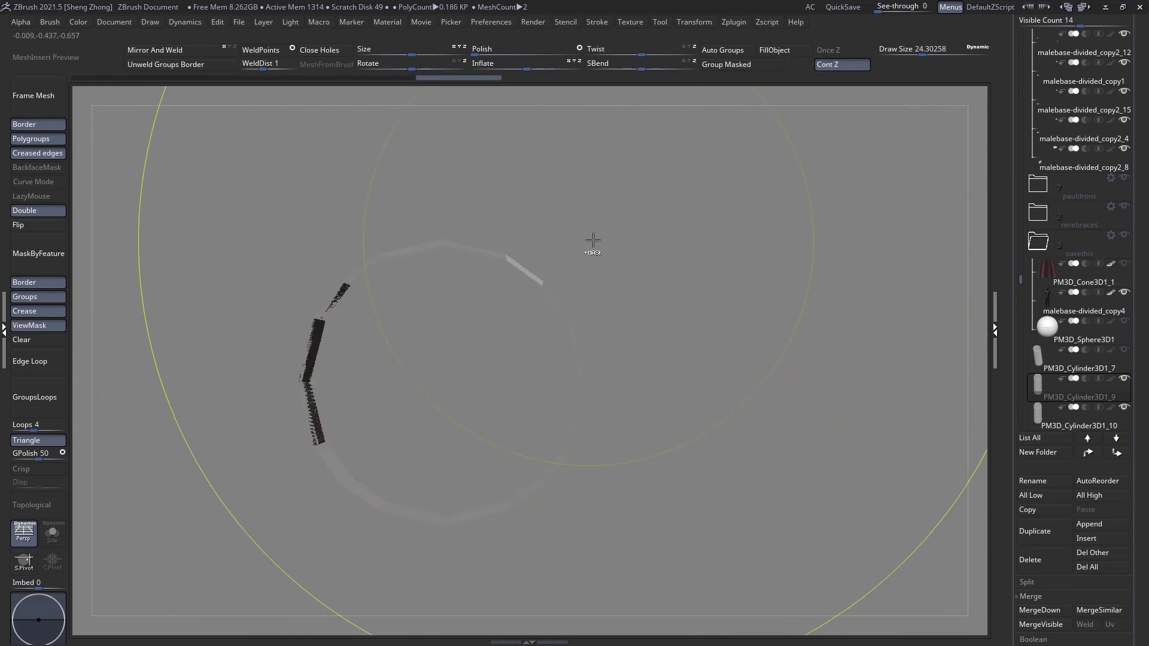
pyautogui.hotkey('ctrl', 'z')
pyautogui.press('space')
pyautogui.click(483, 242)
pyautogui.click(561, 332)
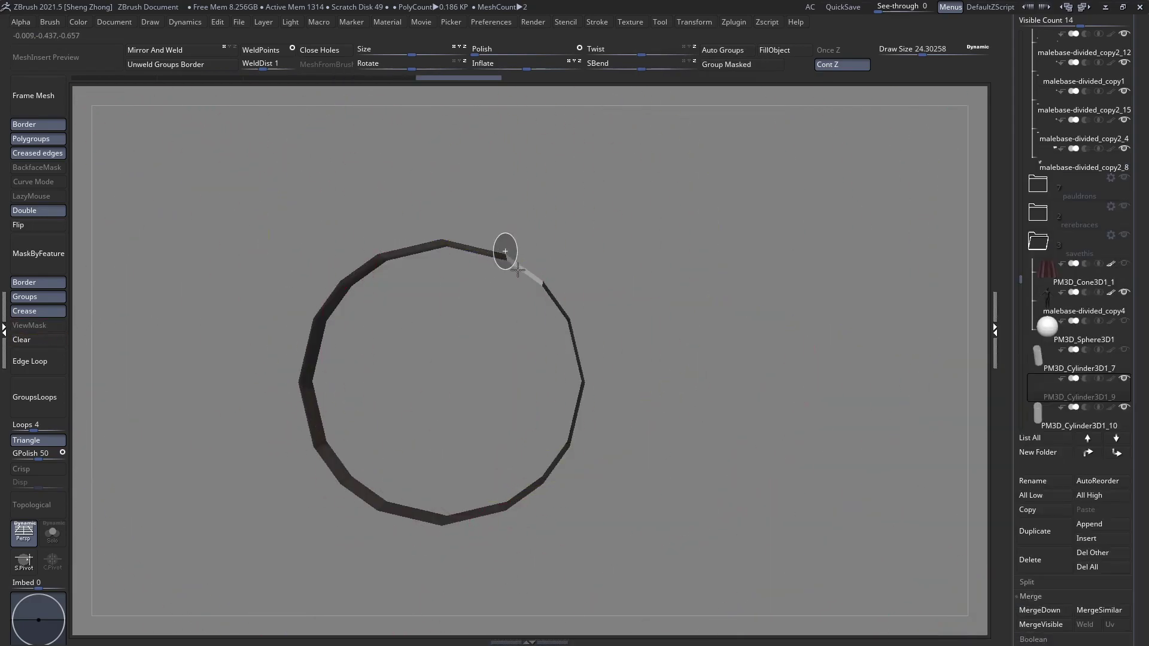
pyautogui.keyDown('ctrl'); pyautogui.click(677, 259); pyautogui.keyUp('ctrl')
pyautogui.press('w')
pyautogui.keyDown('shift'); pyautogui.moveTo(443, 241); pyautogui.dragTo(733, 261); pyautogui.keyUp('shift')
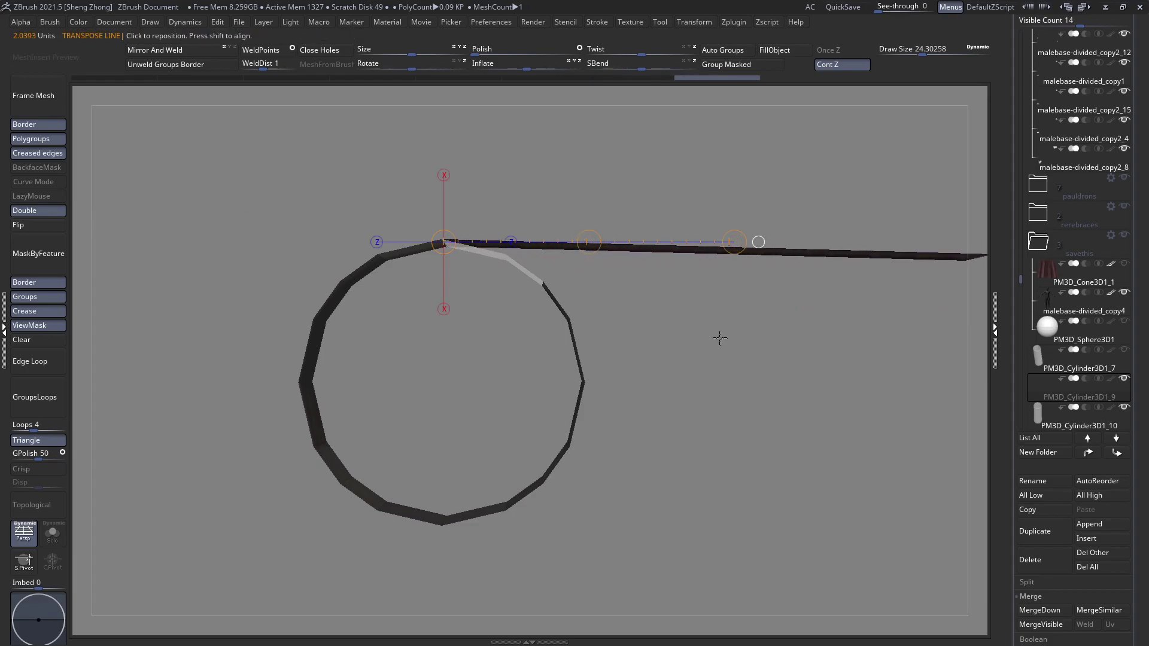
# Switch to subtool PM3D_Cylinder3D1_10 and delete one lengthwise polygon strip from the upper left of its wall
pyautogui.keyDown('alt'); pyautogui.moveTo(752, 397); pyautogui.dragTo(442, 382); pyautogui.keyUp('alt')
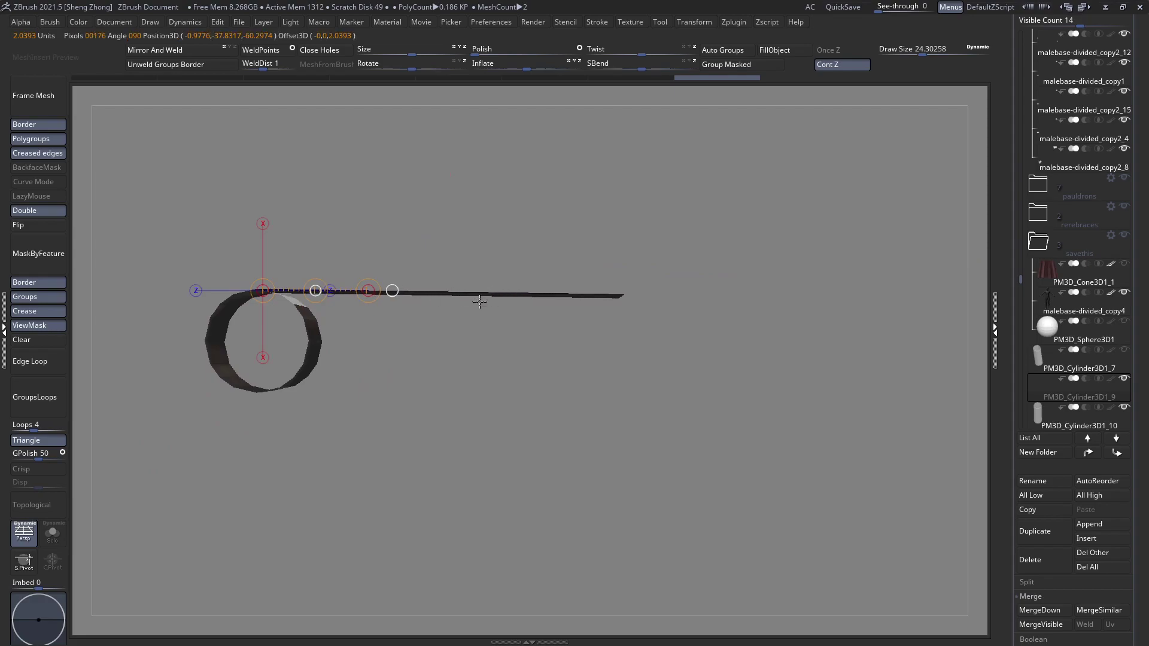
pyautogui.moveTo(462, 309); pyautogui.dragTo(680, 298)
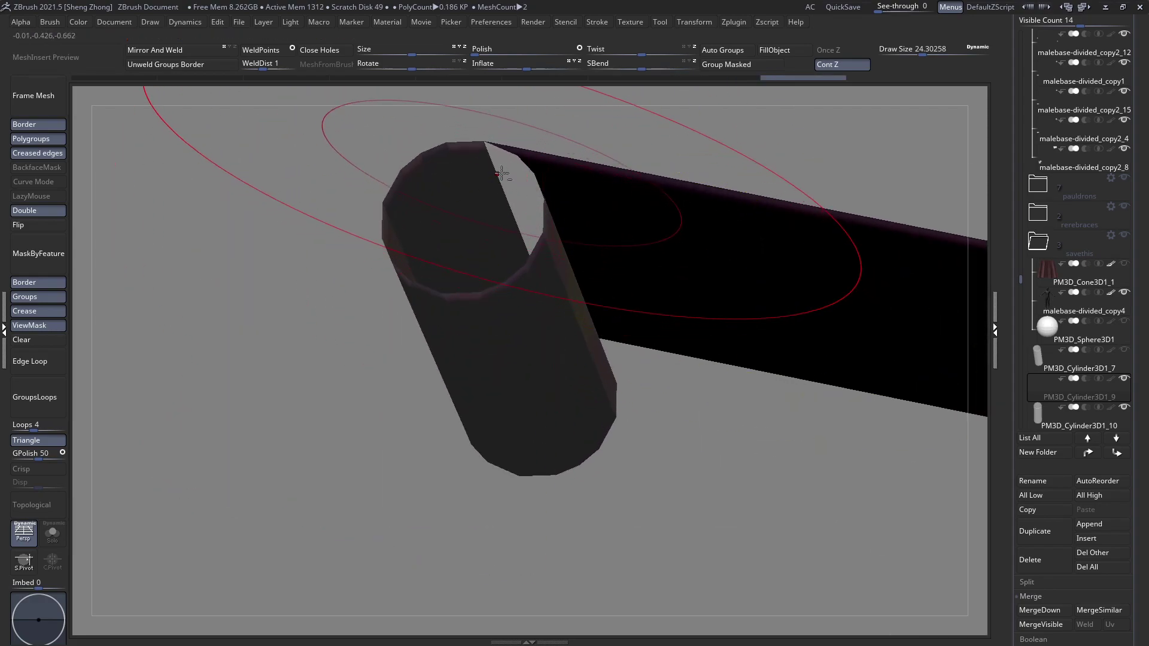
pyautogui.keyDown('alt'); pyautogui.click(502, 174); pyautogui.keyUp('alt')
pyautogui.moveTo(503, 174)
pyautogui.mouseDown()
pyautogui.moveTo(521, 185)
pyautogui.moveTo(526, 153)
pyautogui.moveTo(518, 264)
pyautogui.moveTo(537, 225)
pyautogui.moveTo(551, 361)
pyautogui.mouseUp()
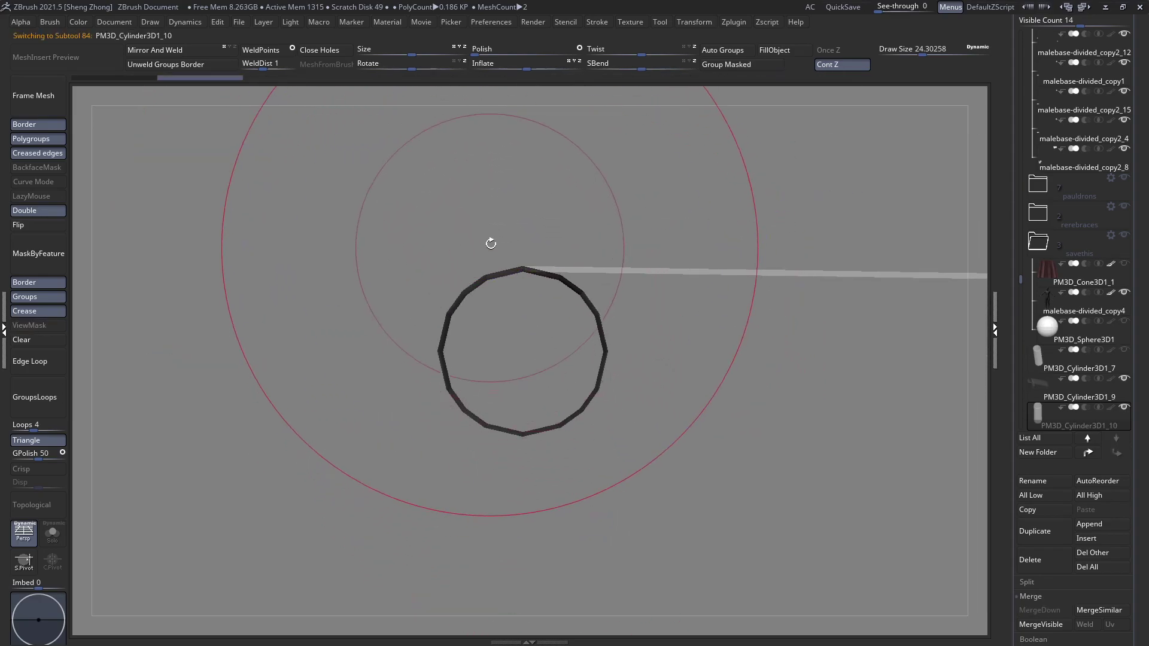
pyautogui.press('space')
pyautogui.click(432, 271)
pyautogui.click(360, 215)
pyautogui.moveTo(400, 256); pyautogui.dragTo(420, 222)
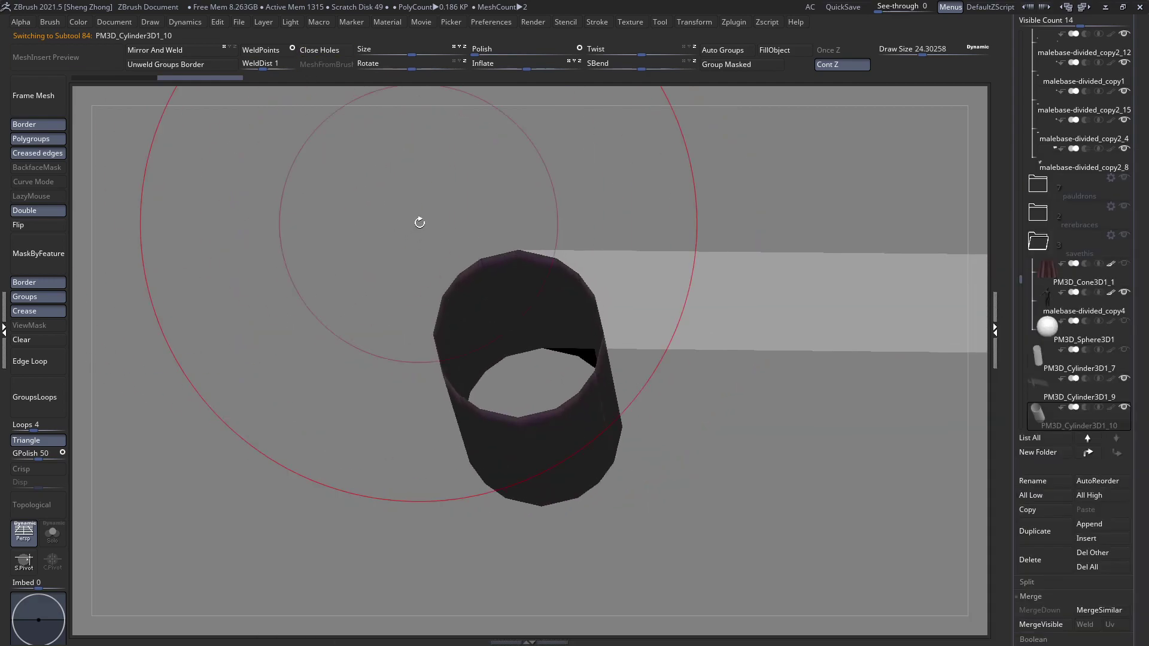
pyautogui.keyDown('alt'); pyautogui.click(473, 265); pyautogui.keyUp('alt')
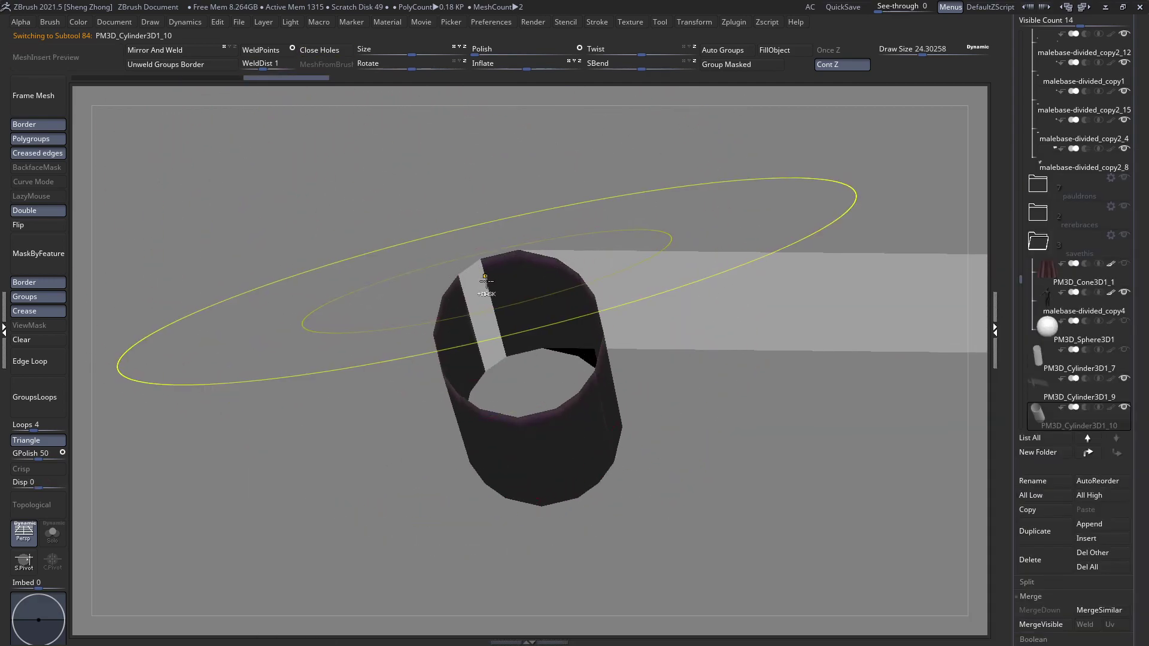
# Mask the second cylinder except its free upper edge and move that edge far left to form the opposite leaf
pyautogui.moveTo(486, 282); pyautogui.dragTo(482, 308, button='right')
pyautogui.keyDown('shift'); pyautogui.moveTo(481, 308); pyautogui.dragTo(496, 271); pyautogui.keyUp('shift')
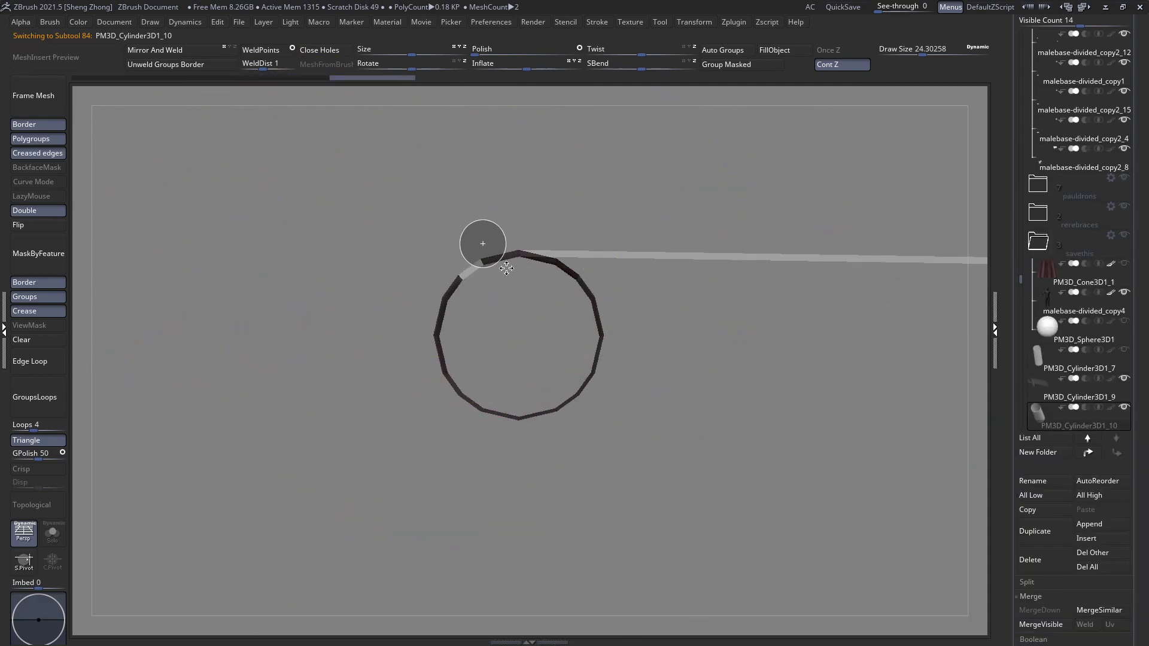
pyautogui.press('b')
pyautogui.press('m')
pyautogui.press('v')
pyautogui.press('w')
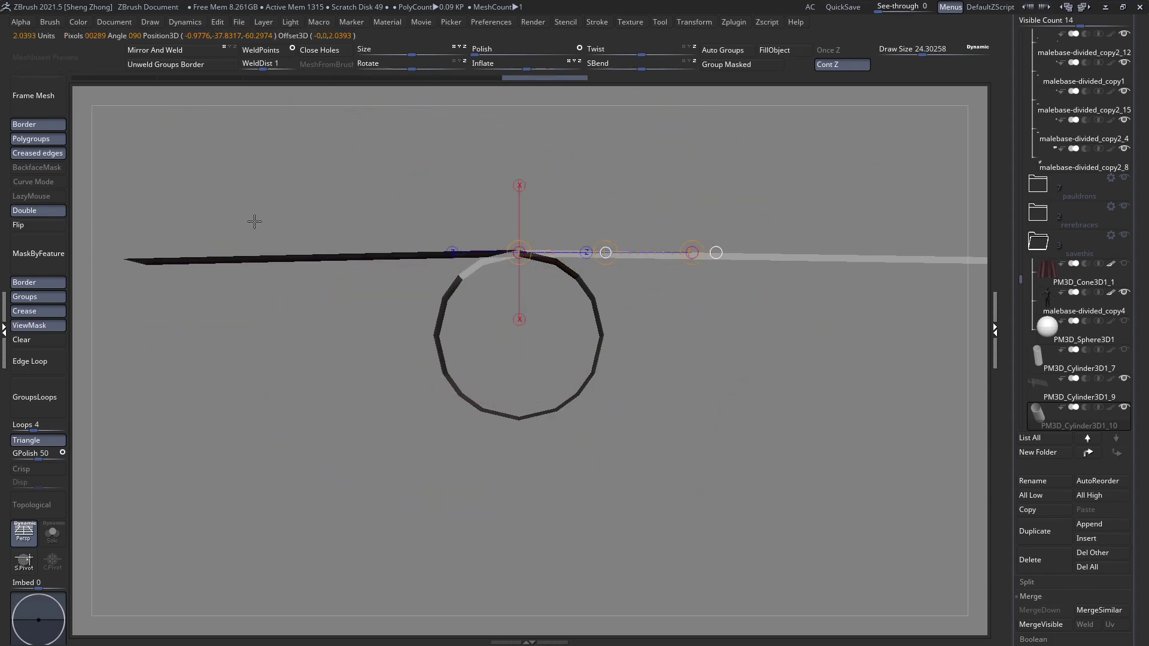
pyautogui.keyDown('shift'); pyautogui.moveTo(242, 244); pyautogui.dragTo(282, 264); pyautogui.keyUp('shift')
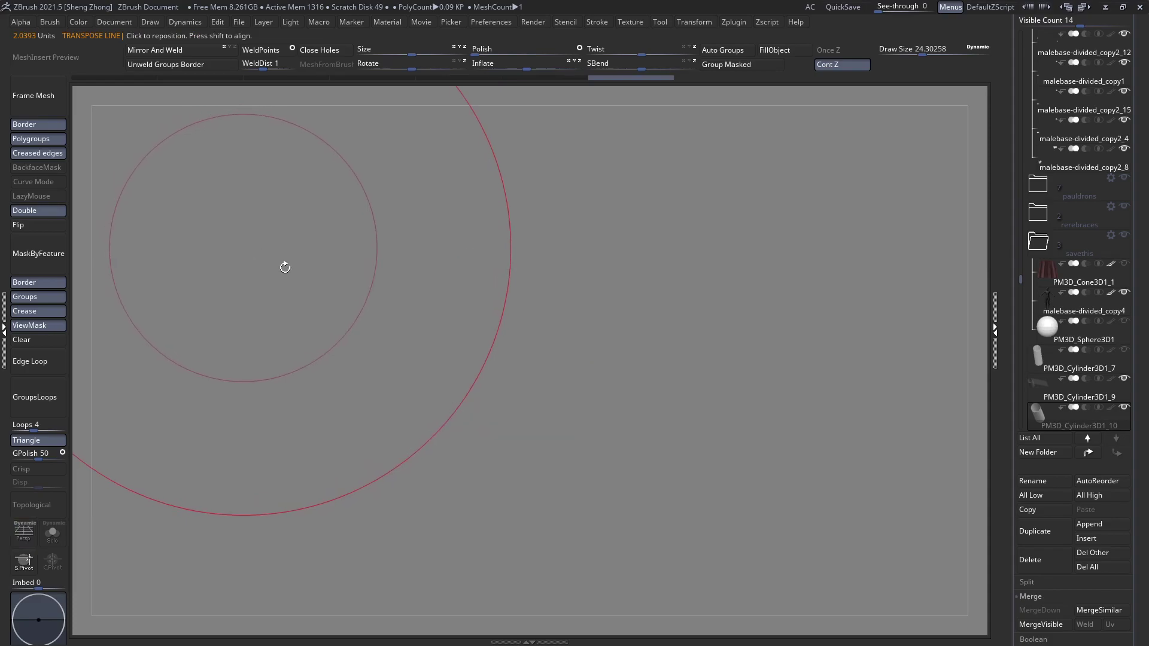
# Clear the mask, isolate the top third of the left leaf's barrel and assign it a separate polygroup
pyautogui.moveTo(287, 368)
pyautogui.keyDown('ctrl'); pyautogui.mouseDown(button='right')
pyautogui.moveTo(436, 319)
pyautogui.moveTo(461, 208)
pyautogui.moveTo(502, 275)
pyautogui.moveTo(480, 477)
pyautogui.mouseUp(button='right'); pyautogui.keyUp('ctrl')
pyautogui.rightClick(310, 167)
pyautogui.click(254, 210)
pyautogui.press('s')
pyautogui.press('t')
pyautogui.moveTo(480, 476); pyautogui.dragTo(476, 280)
pyautogui.moveTo(476, 280)
pyautogui.mouseDown(button='right')
pyautogui.moveTo(503, 293)
pyautogui.moveTo(491, 290)
pyautogui.mouseUp(button='right')
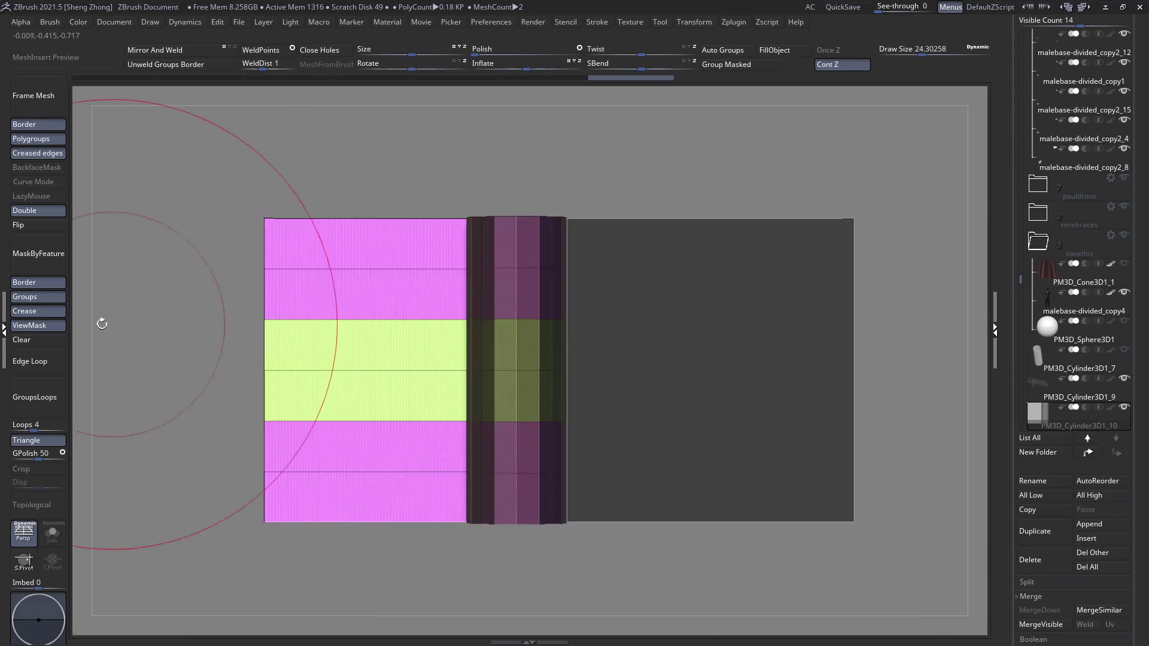
pyautogui.click(45, 328)
pyautogui.keyDown('ctrl'); pyautogui.moveTo(417, 150); pyautogui.dragTo(633, 332); pyautogui.keyUp('ctrl')
pyautogui.click(723, 70)
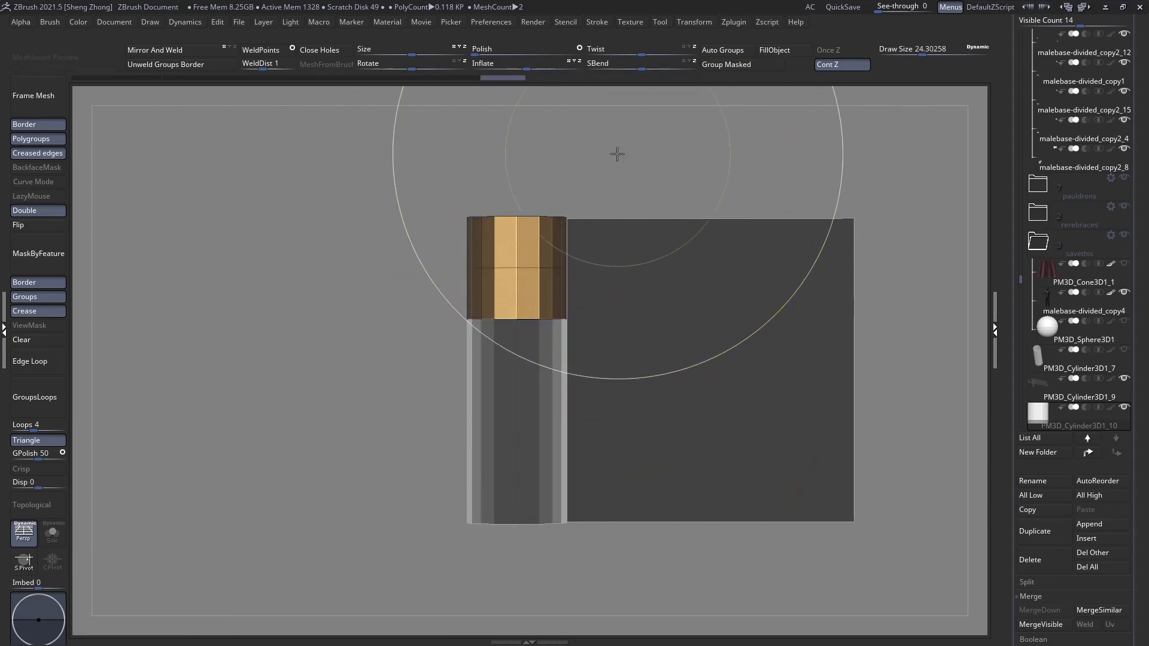
# Isolate the bottom third of the left leaf's barrel, give it a separate polygroup and show the whole mesh again
pyautogui.keyDown('ctrl'); pyautogui.keyDown('shift'); pyautogui.click(620, 580); pyautogui.keyUp('shift'); pyautogui.keyUp('ctrl')
pyautogui.keyDown('ctrl'); pyautogui.keyDown('shift'); pyautogui.moveTo(620, 579); pyautogui.dragTo(398, 411); pyautogui.keyUp('shift'); pyautogui.keyUp('ctrl')
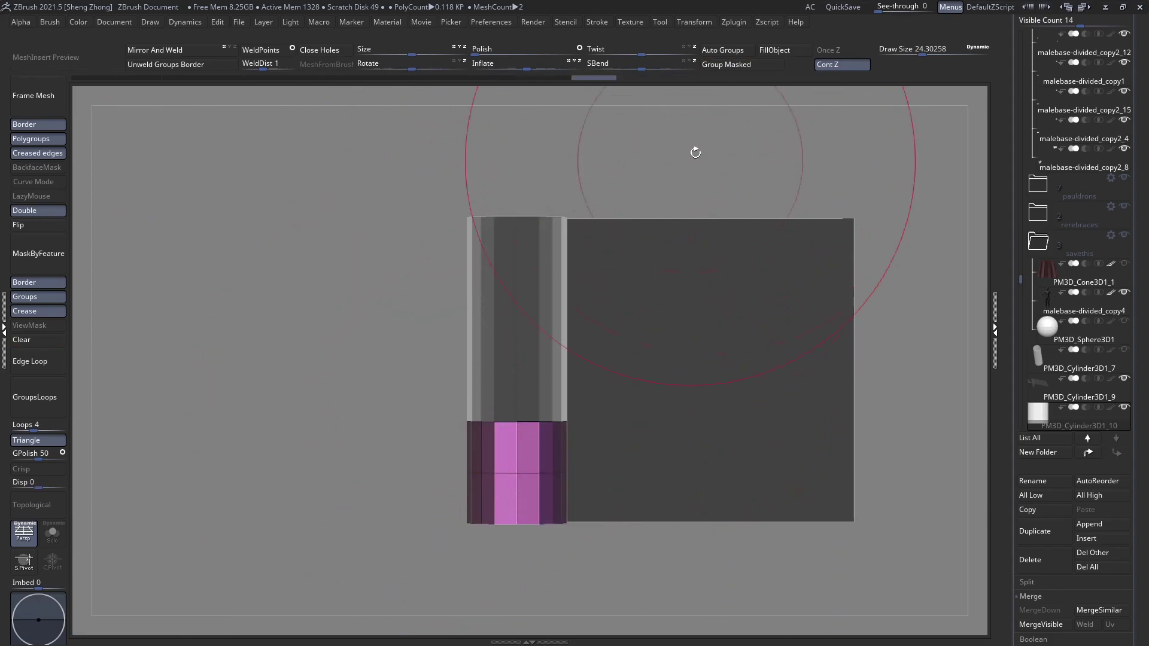
pyautogui.click(737, 68)
pyautogui.keyDown('ctrl'); pyautogui.keyDown('shift'); pyautogui.click(692, 204); pyautogui.keyUp('shift'); pyautogui.keyUp('ctrl')
# Select the SelectLasso brush and hide the top and bottom barrel sections of the left leaf
pyautogui.press('s')
pyautogui.click(279, 227)
pyautogui.press('s')
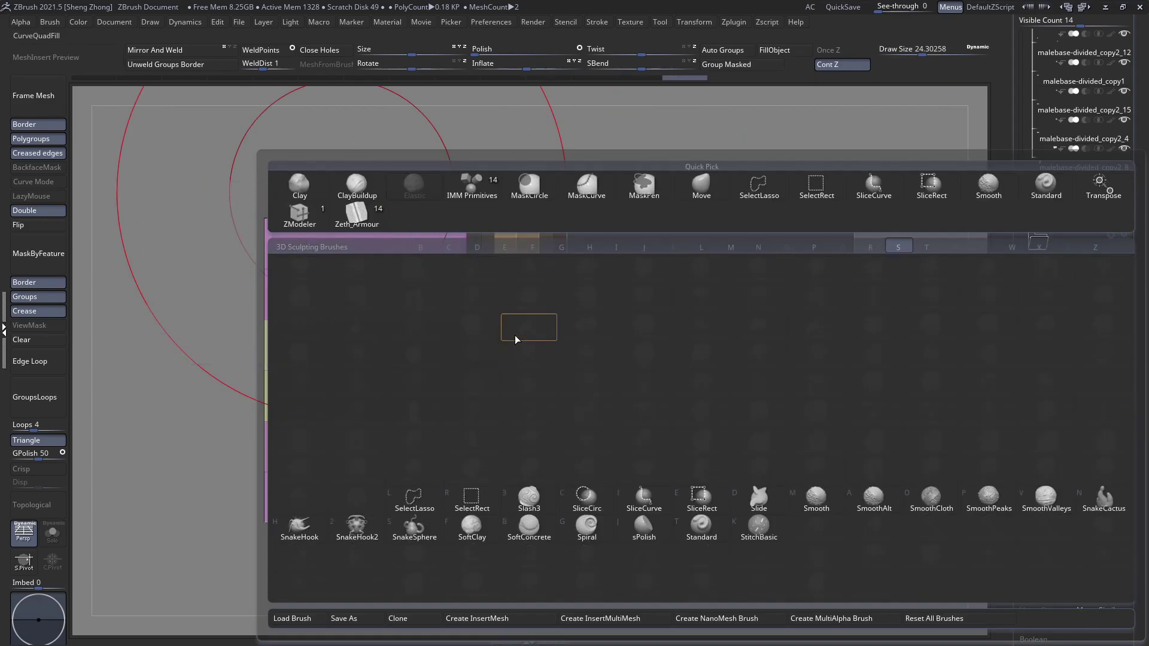
pyautogui.press('l')
pyautogui.keyDown('ctrl'); pyautogui.keyDown('alt'); pyautogui.keyDown('shift'); pyautogui.click(515, 239); pyautogui.keyUp('shift'); pyautogui.keyUp('alt'); pyautogui.keyUp('ctrl')
pyautogui.keyDown('ctrl'); pyautogui.keyDown('alt'); pyautogui.keyDown('shift'); pyautogui.click(517, 481); pyautogui.keyUp('shift'); pyautogui.keyUp('alt'); pyautogui.keyUp('ctrl')
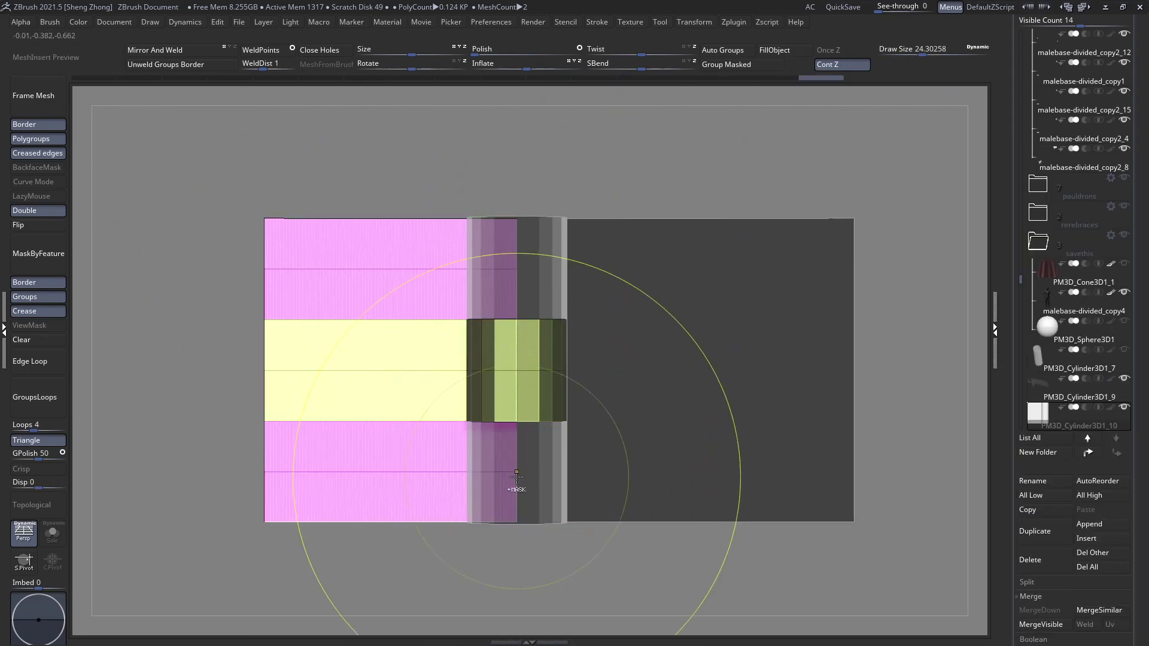
# Switch to subtool PM3D_Cylinder3D1_9, isolate its middle barrel section and remove that section from the visible right leaf
pyautogui.keyDown('alt'); pyautogui.click(648, 389); pyautogui.keyUp('alt')
pyautogui.keyDown('ctrl'); pyautogui.moveTo(347, 339); pyautogui.dragTo(590, 434); pyautogui.keyUp('ctrl')
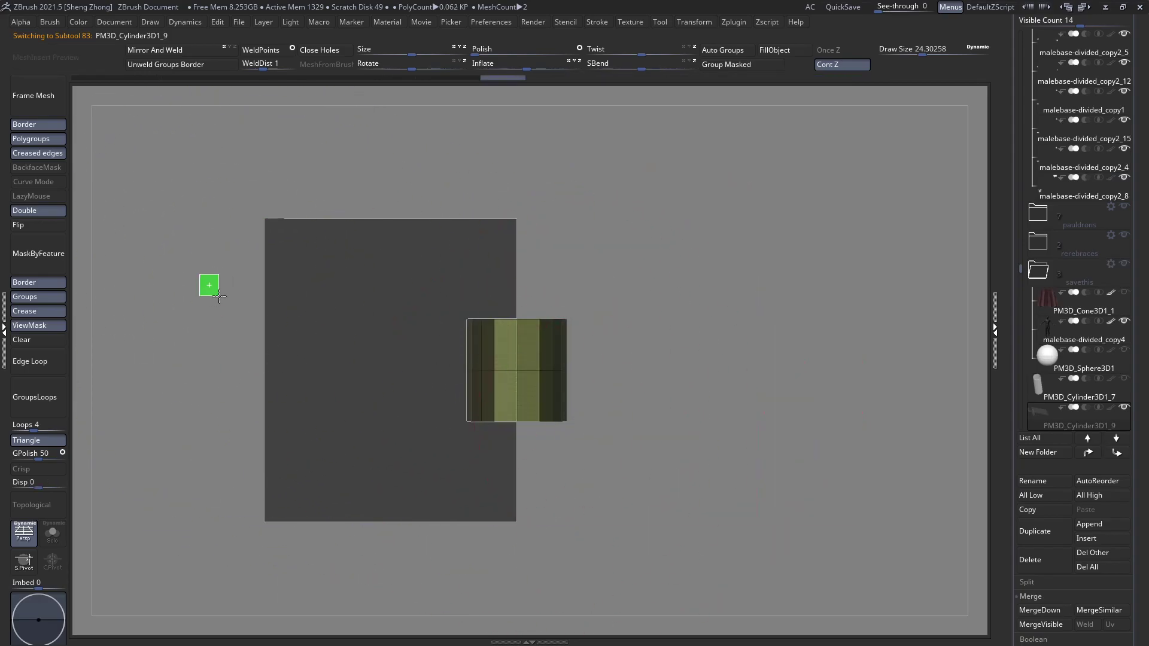
pyautogui.keyDown('ctrl'); pyautogui.keyDown('shift'); pyautogui.click(219, 296); pyautogui.keyUp('shift'); pyautogui.keyUp('ctrl')
pyautogui.moveTo(440, 302)
pyautogui.mouseDown(button='right')
pyautogui.moveTo(541, 290)
pyautogui.moveTo(538, 384)
pyautogui.moveTo(506, 264)
pyautogui.moveTo(510, 500)
pyautogui.moveTo(526, 294)
pyautogui.moveTo(519, 314)
pyautogui.mouseUp(button='right')
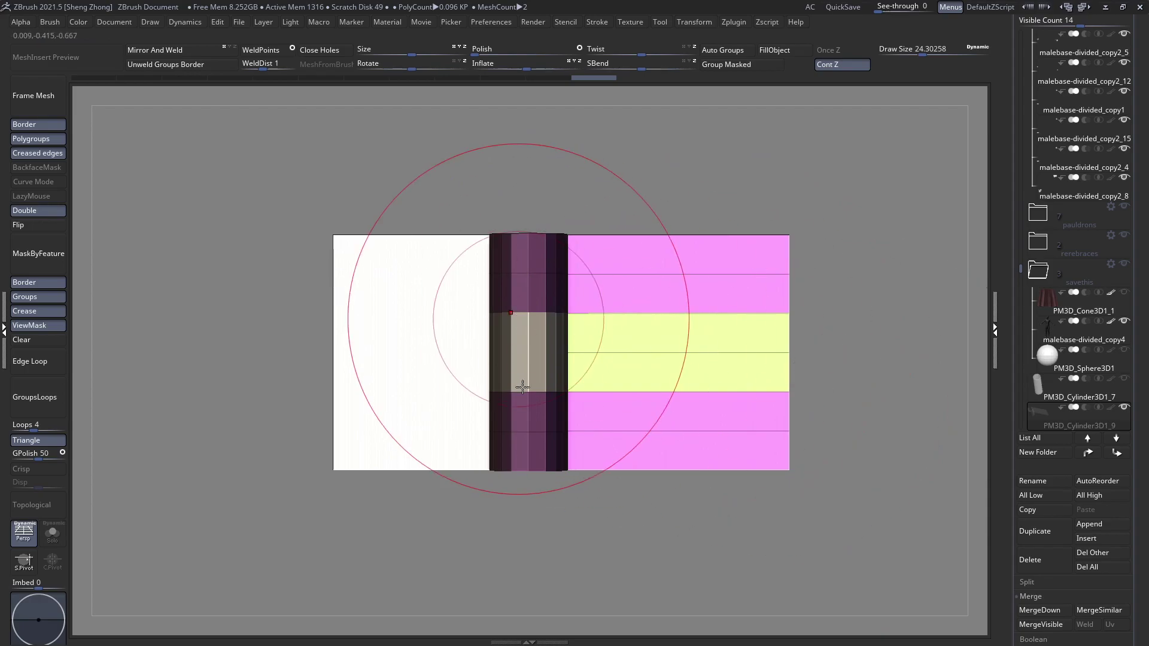
pyautogui.moveTo(522, 387)
pyautogui.mouseDown(button='right')
pyautogui.moveTo(526, 425)
pyautogui.moveTo(505, 382)
pyautogui.moveTo(527, 386)
pyautogui.mouseUp(button='right')
pyautogui.moveTo(1084, 467); pyautogui.dragTo(1084, 364)
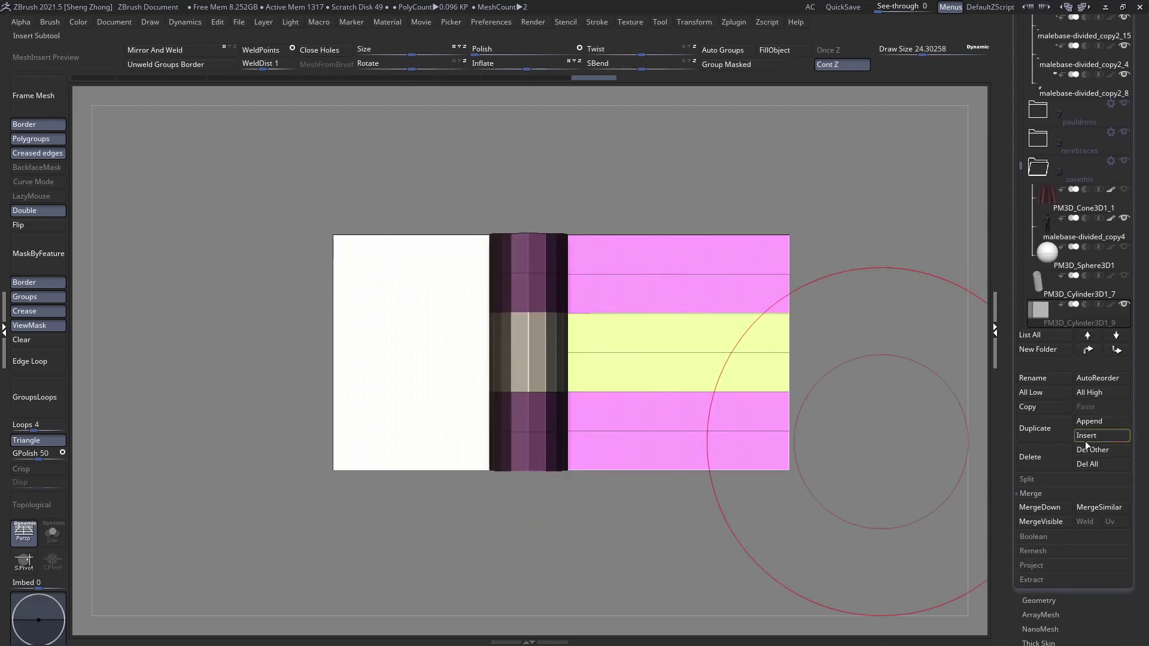
pyautogui.moveTo(644, 335); pyautogui.dragTo(439, 289, button='right')
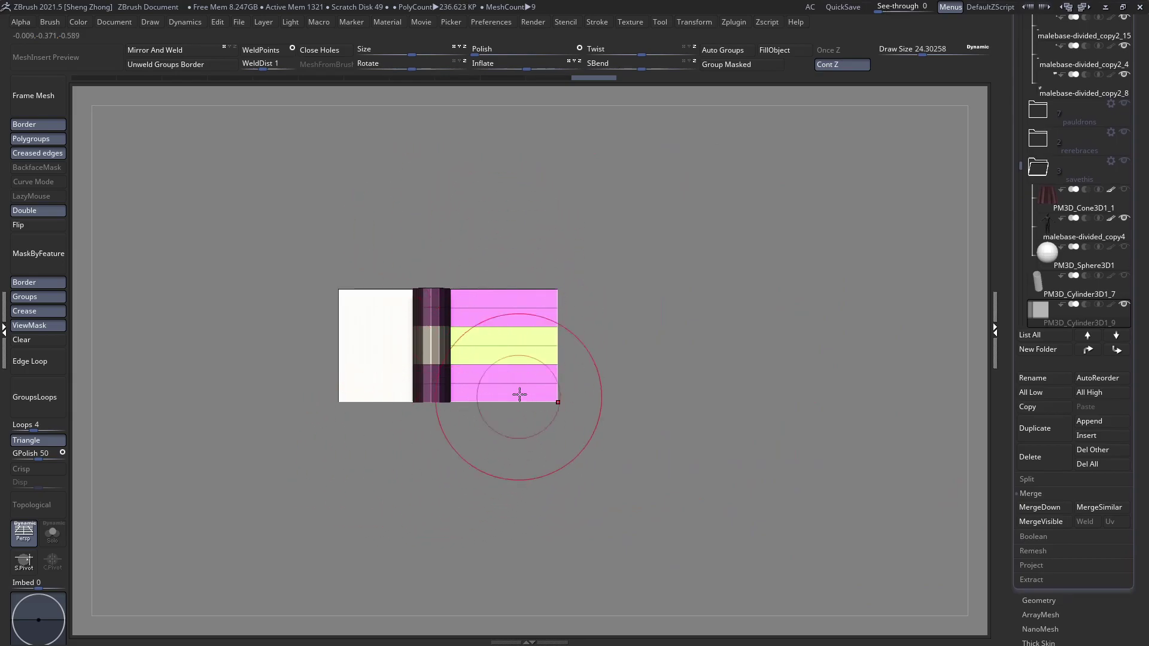
pyautogui.click(1092, 425)
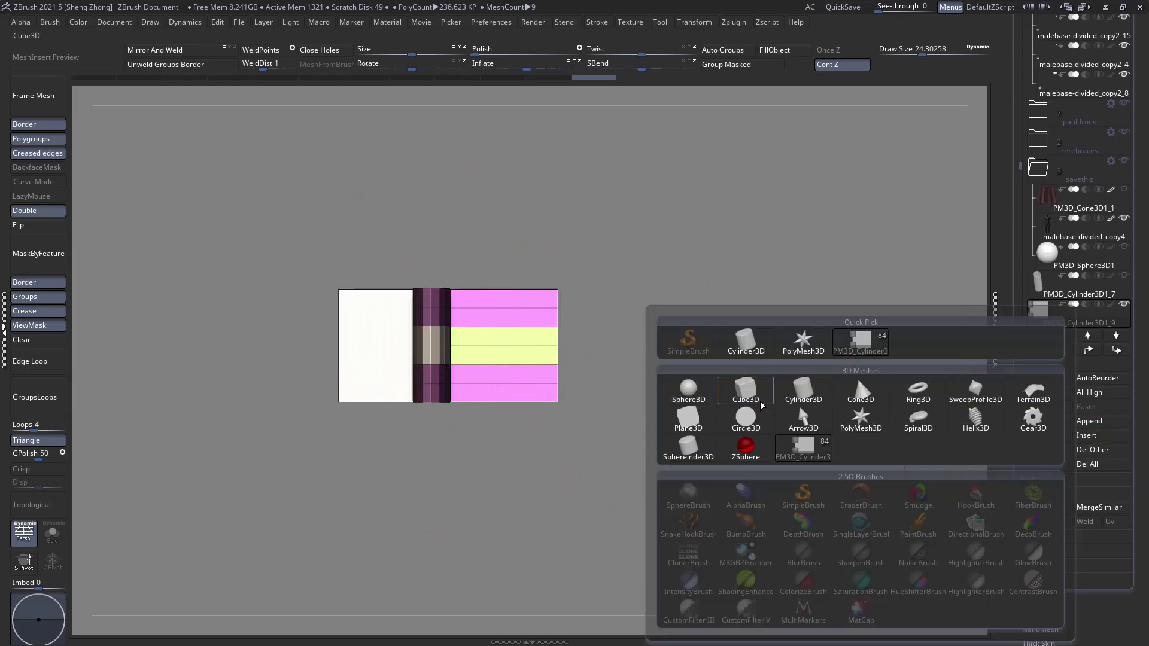
pyautogui.moveTo(752, 428)
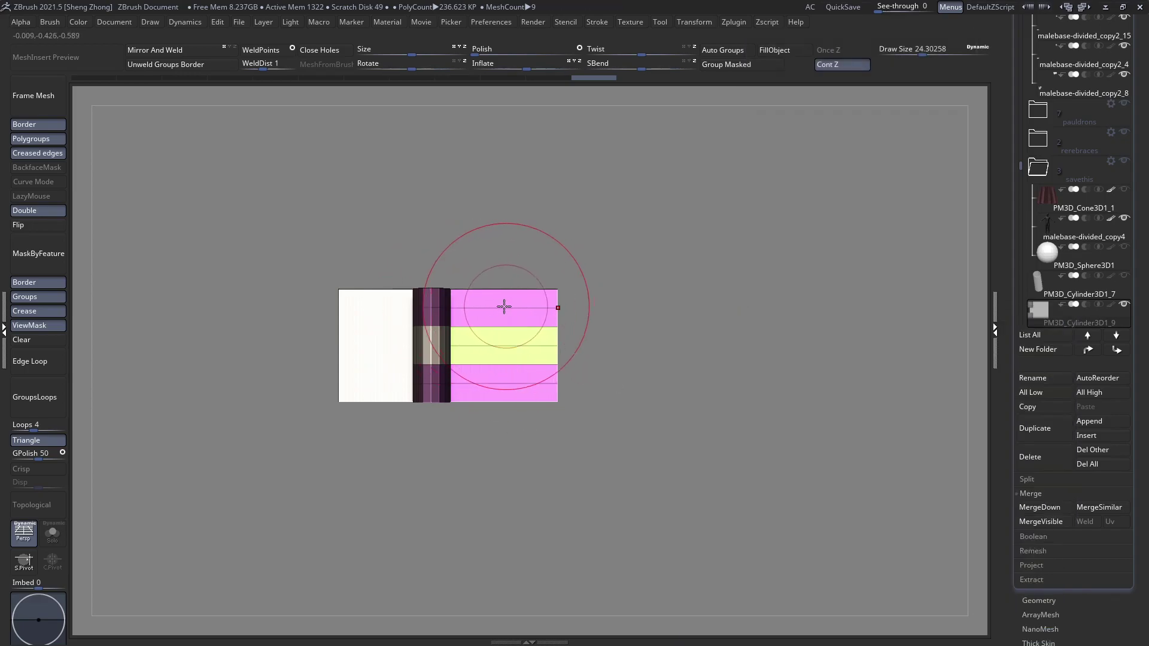
# Clear the mask and insert multiple evenly spaced edge loops across the right leaf with the ZModeler brush
pyautogui.keyDown('ctrl'); pyautogui.moveTo(504, 306); pyautogui.dragTo(536, 405, button='right'); pyautogui.keyUp('ctrl')
pyautogui.click(22, 340)
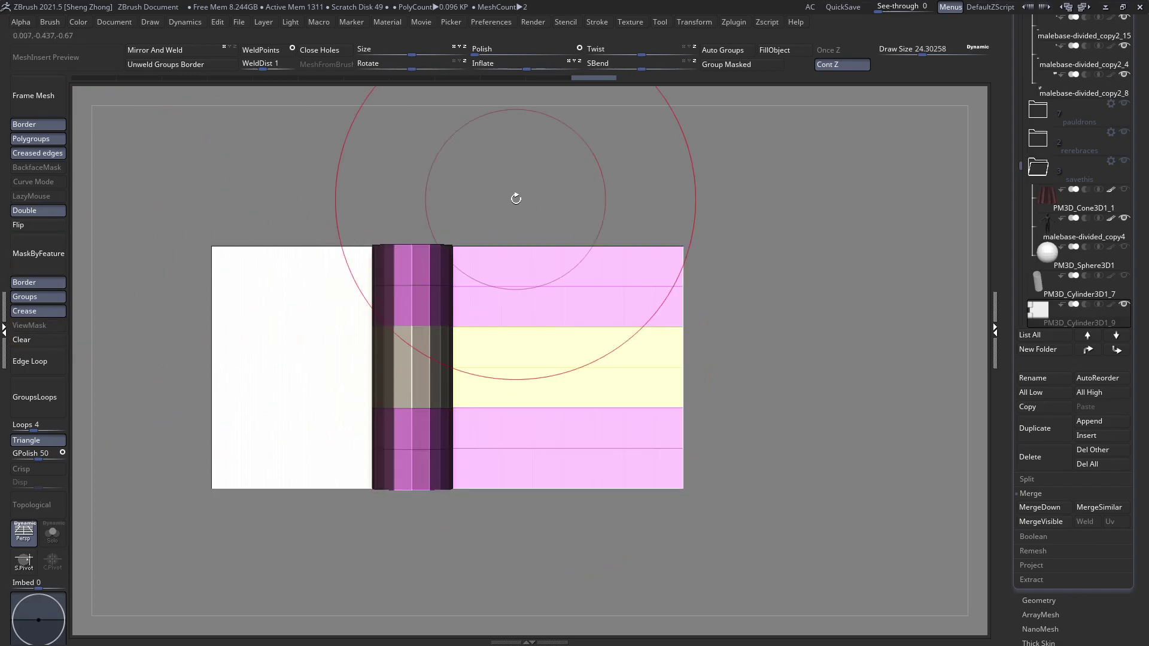
pyautogui.press('space')
pyautogui.click(519, 250)
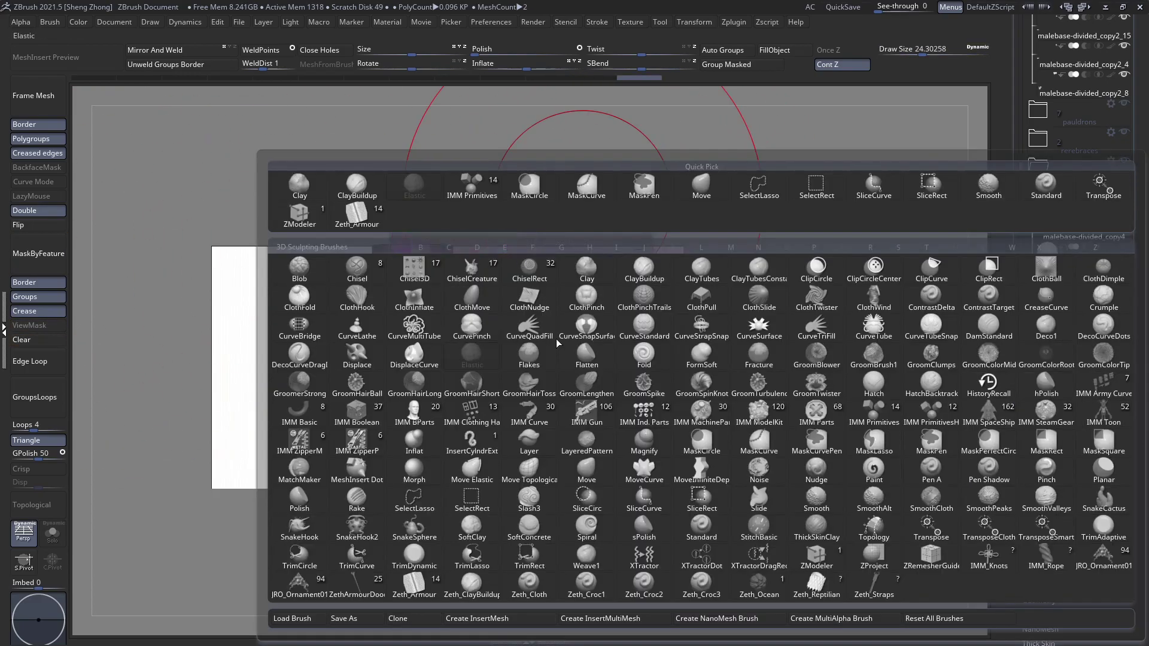
pyautogui.press('z')
pyautogui.press('m')
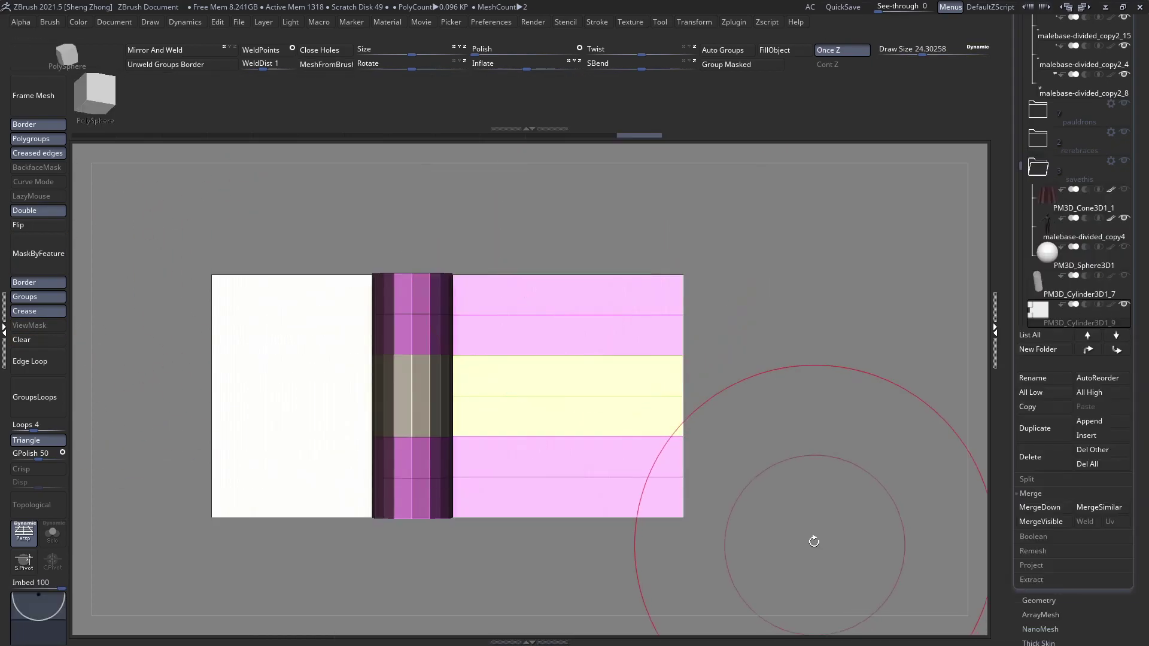
pyautogui.click(580, 276)
pyautogui.moveTo(587, 245); pyautogui.dragTo(593, 241)
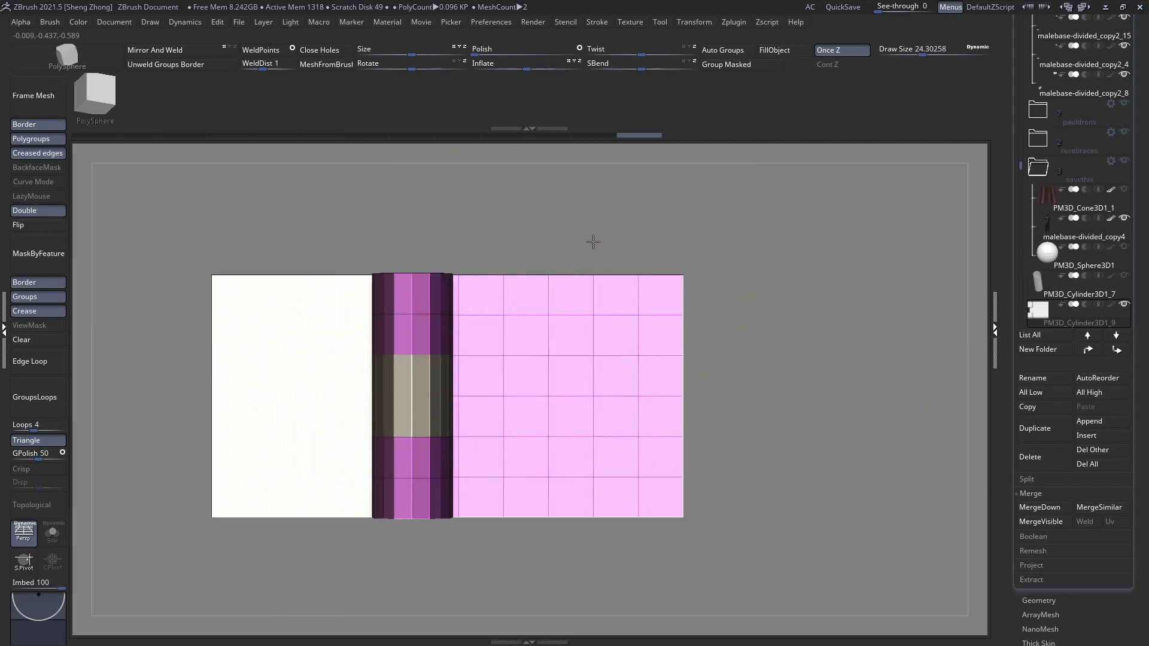
# Try masking from the right leaf's outer column and moving the mesh with the transpose line
pyautogui.keyDown('ctrl'); pyautogui.moveTo(668, 219); pyautogui.dragTo(771, 573); pyautogui.keyUp('ctrl')
pyautogui.keyDown('ctrl'); pyautogui.click(820, 451); pyautogui.keyUp('ctrl')
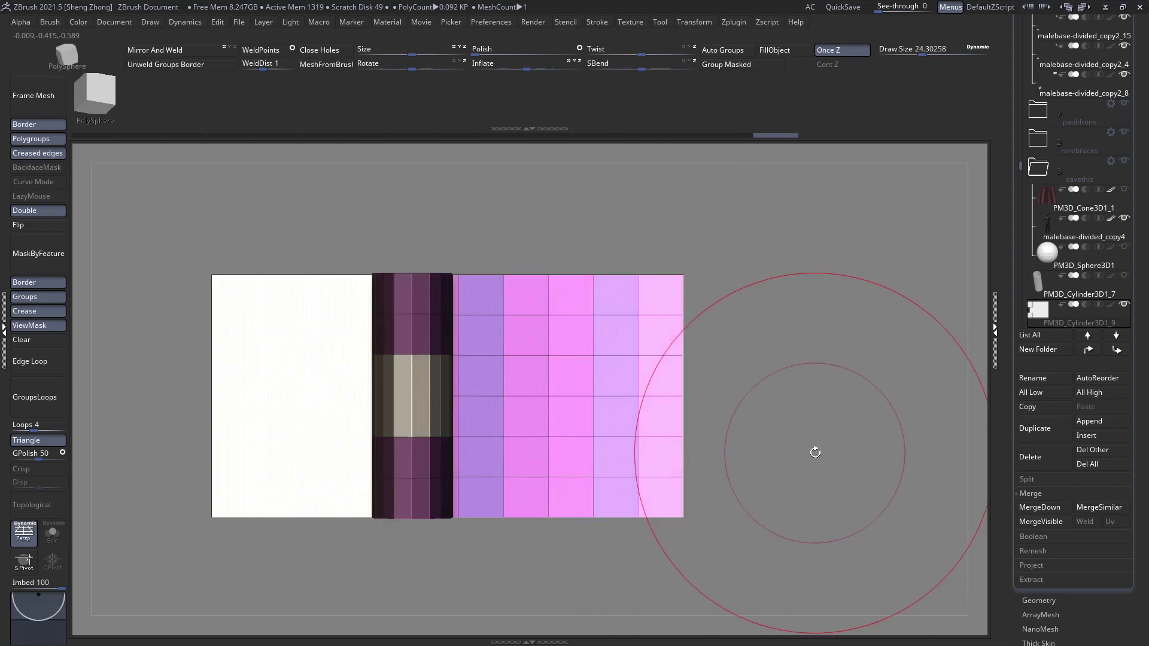
pyautogui.press('w')
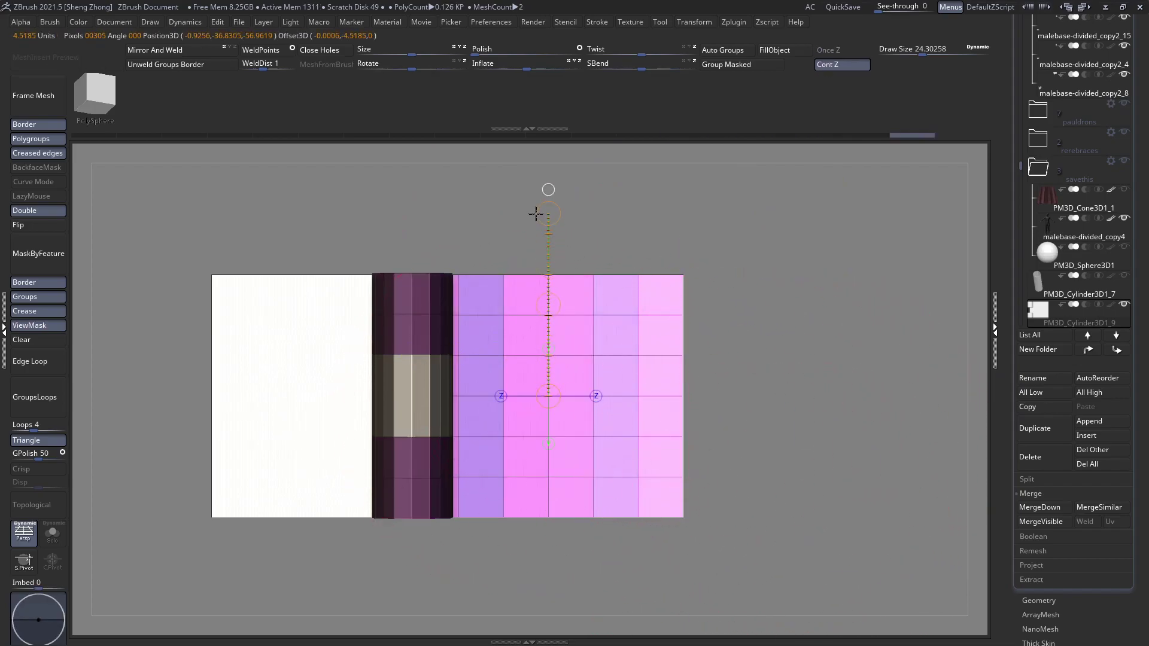
pyautogui.moveTo(548, 213); pyautogui.dragTo(546, 185)
pyautogui.hotkey('ctrl', 'z')
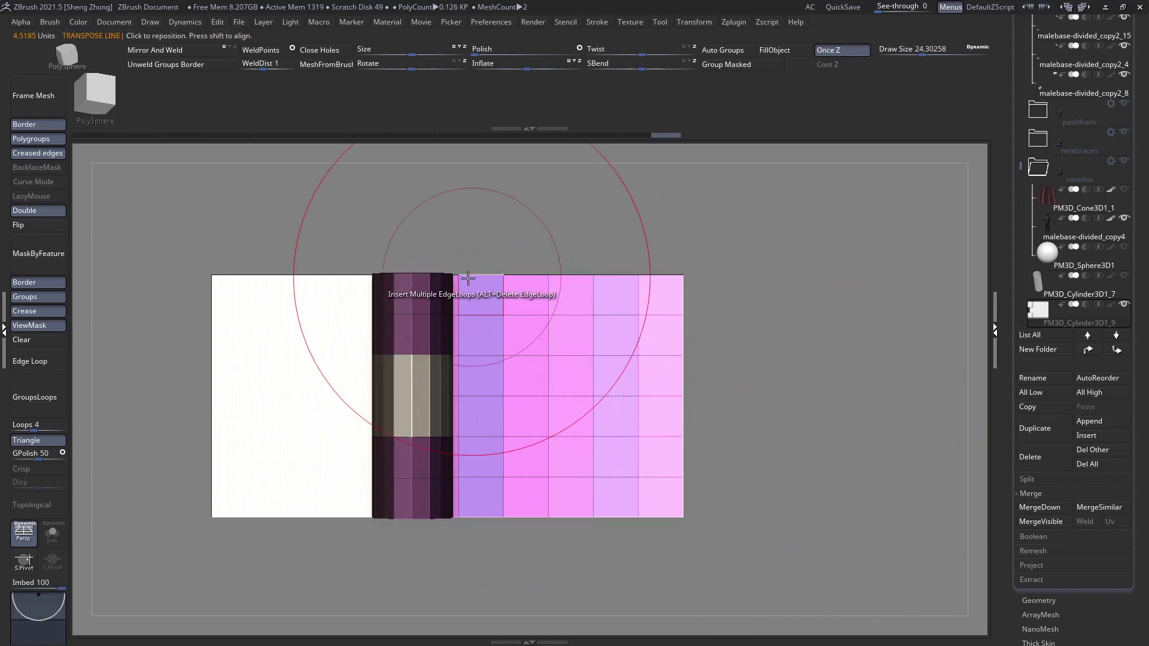
# Mask the hinge barrel and the adjoining inner column of the right leaf
pyautogui.keyDown('ctrl'); pyautogui.moveTo(344, 383); pyautogui.dragTo(491, 621); pyautogui.keyUp('ctrl')
pyautogui.click(30, 361)
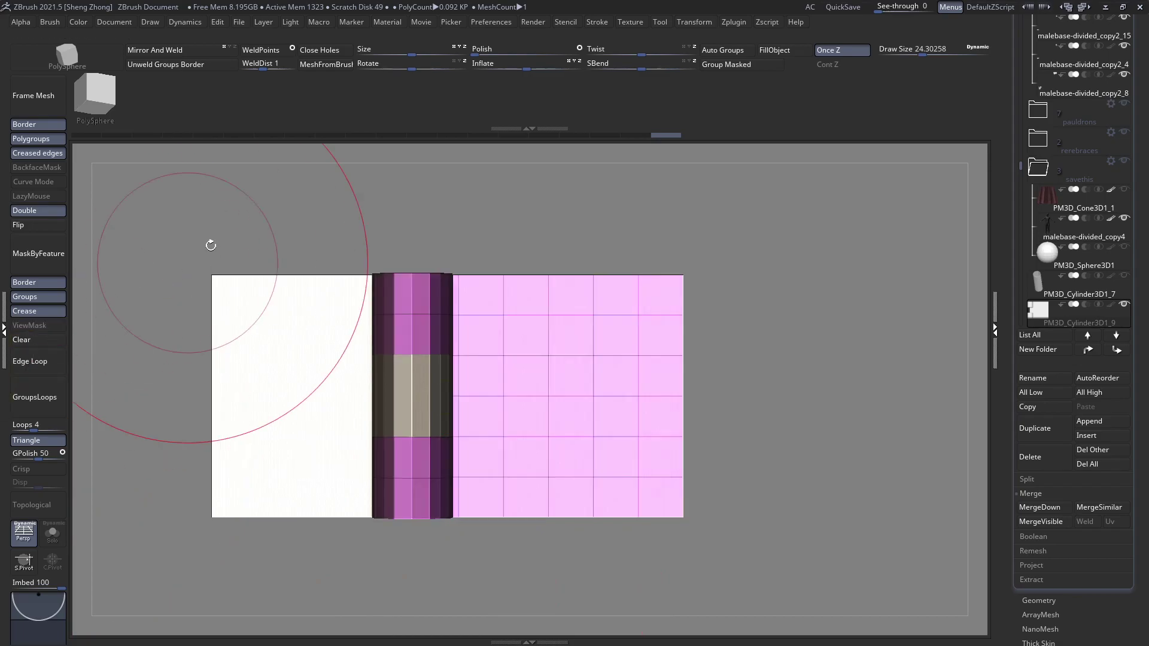
pyautogui.press('space')
pyautogui.press('b')
pyautogui.press('m')
pyautogui.press('b')
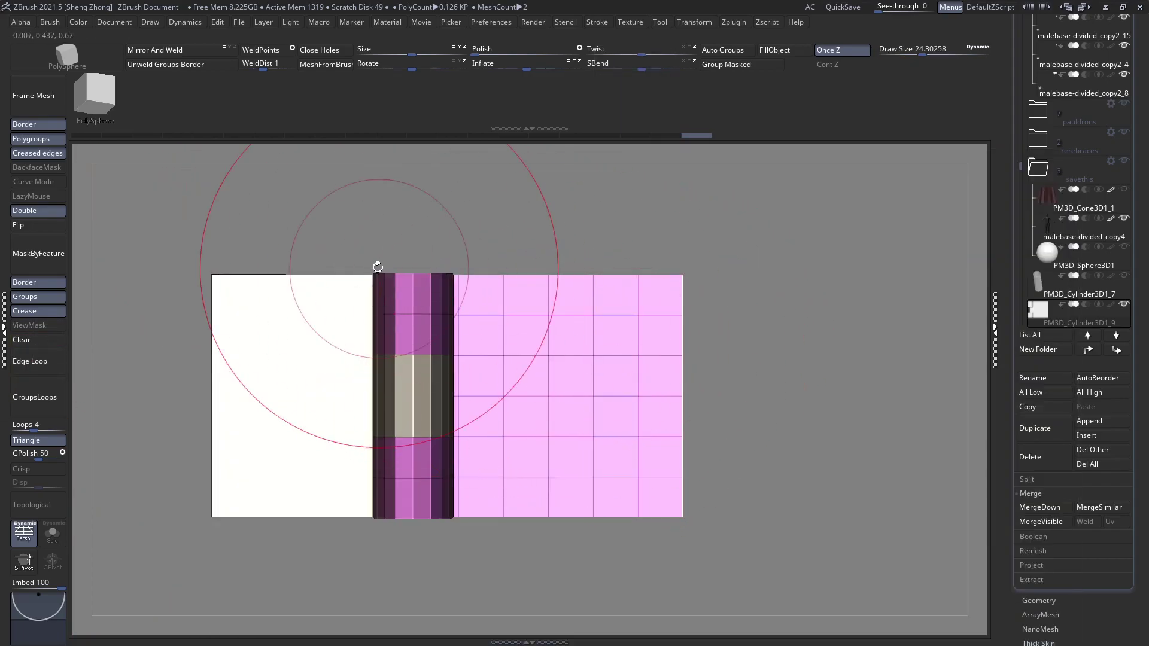
pyautogui.moveTo(296, 200)
pyautogui.keyDown('ctrl'); pyautogui.mouseDown()
pyautogui.moveTo(493, 551)
pyautogui.moveTo(482, 588)
pyautogui.mouseUp(); pyautogui.keyUp('ctrl')
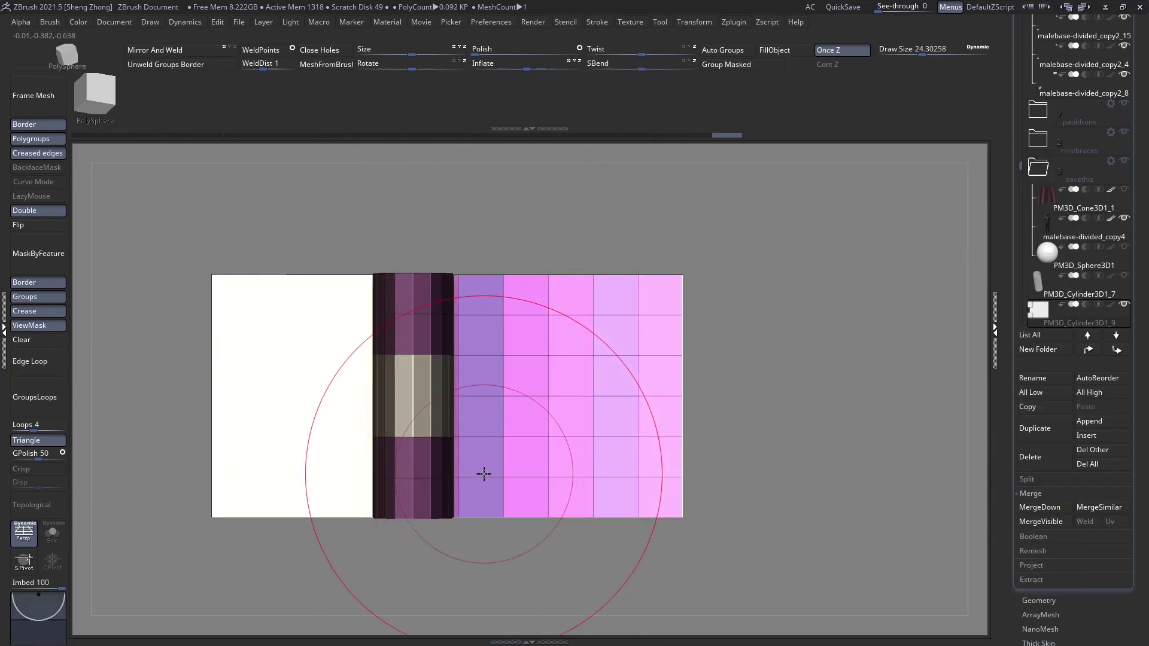
# Try stretching the right leaf's outer end vertically with the transpose line, then undo the stretch
pyautogui.press('w')
pyautogui.keyDown('shift'); pyautogui.moveTo(458, 396); pyautogui.dragTo(474, 79); pyautogui.keyUp('shift')
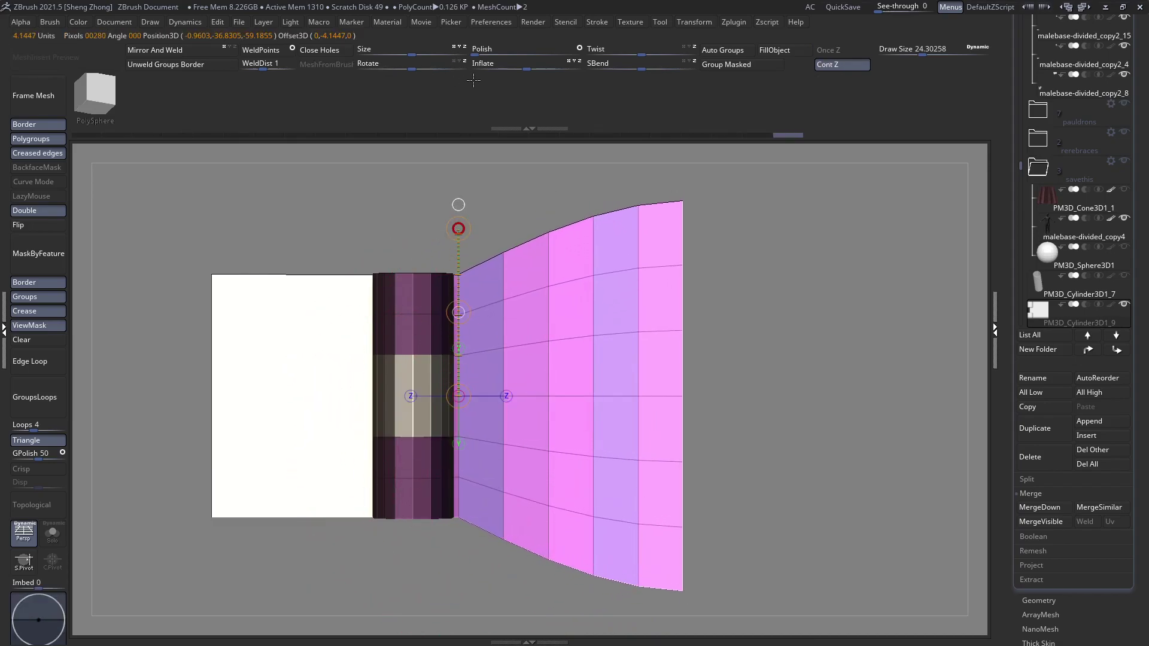
pyautogui.press('q')
pyautogui.keyDown('ctrl'); pyautogui.moveTo(552, 230); pyautogui.dragTo(485, 234, button='right'); pyautogui.keyUp('ctrl')
pyautogui.keyDown('alt'); pyautogui.moveTo(423, 208); pyautogui.dragTo(345, 296, button='right'); pyautogui.keyUp('alt')
pyautogui.hotkey('ctrl', 'z')
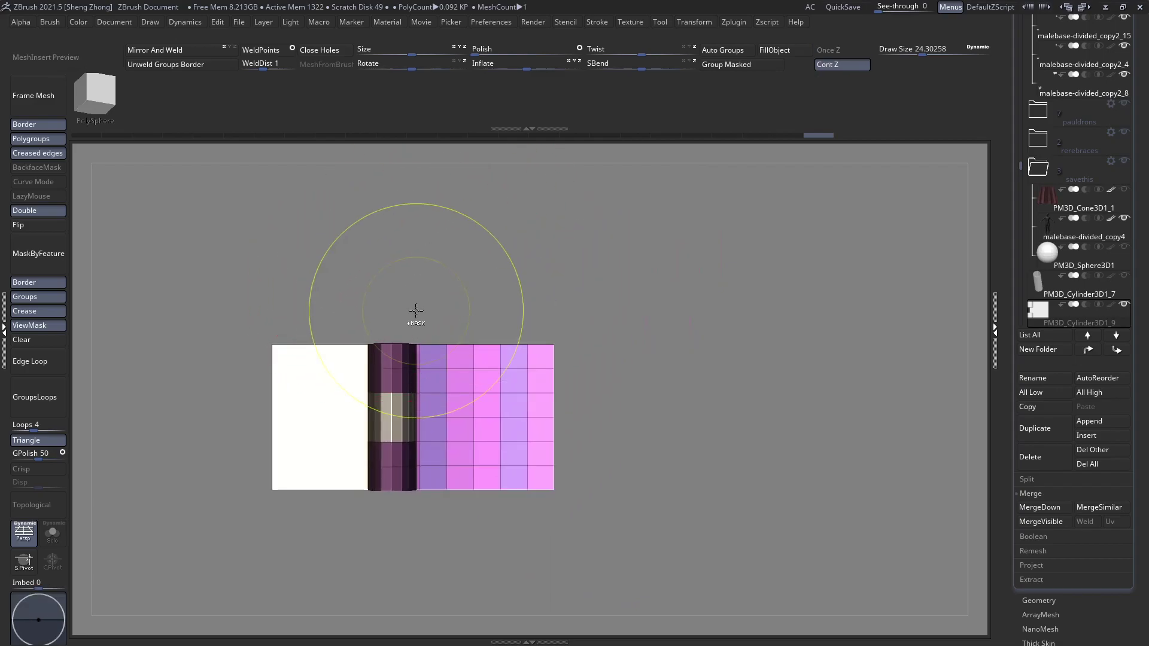
pyautogui.hotkey('ctrl', 'shift', 'z')
pyautogui.hotkey('ctrl', 'z')
pyautogui.hotkey('ctrl', 'z')
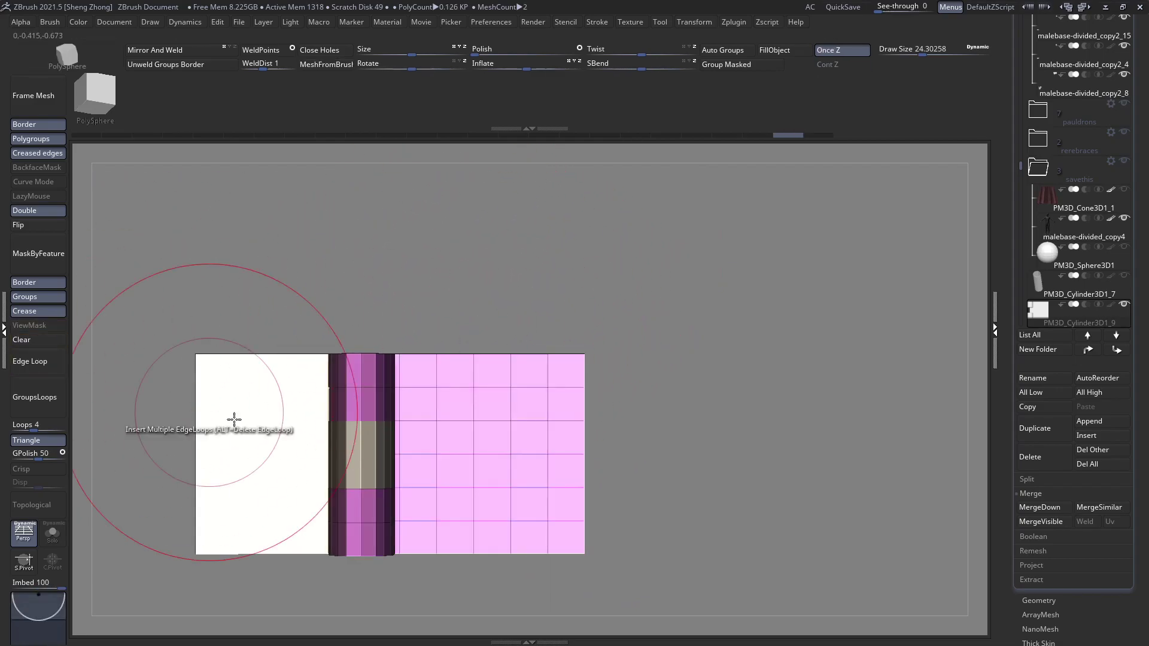
# Mask the hinge barrel and the right leaf's middle rows, and try rotating the leaf with the transpose line
pyautogui.moveTo(146, 469)
pyautogui.keyDown('ctrl'); pyautogui.mouseDown()
pyautogui.moveTo(602, 447)
pyautogui.moveTo(690, 429)
pyautogui.mouseUp(); pyautogui.keyUp('ctrl')
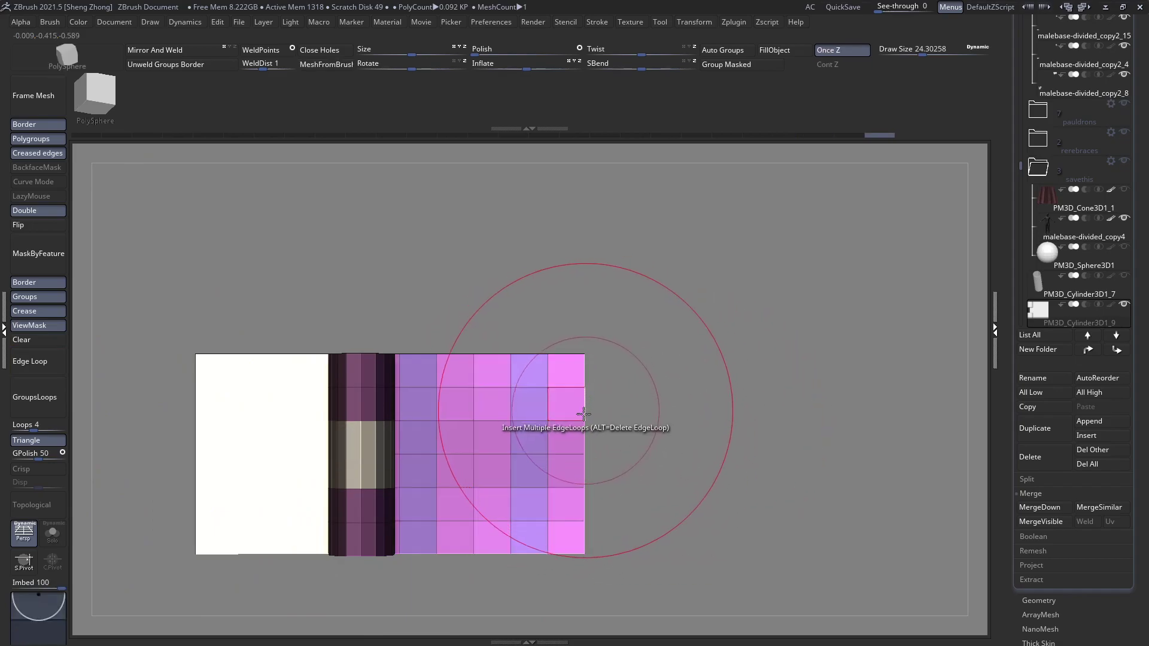
pyautogui.hotkey('ctrl', 'z')
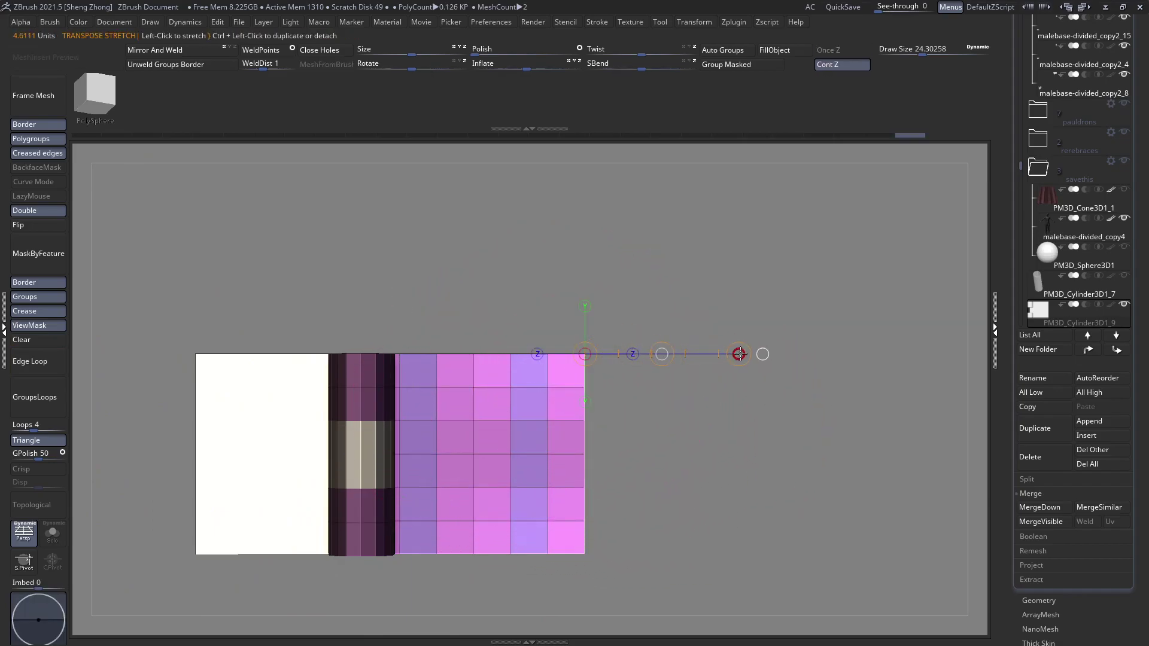
pyautogui.moveTo(741, 354); pyautogui.dragTo(665, 285)
pyautogui.hotkey('ctrl', 'z')
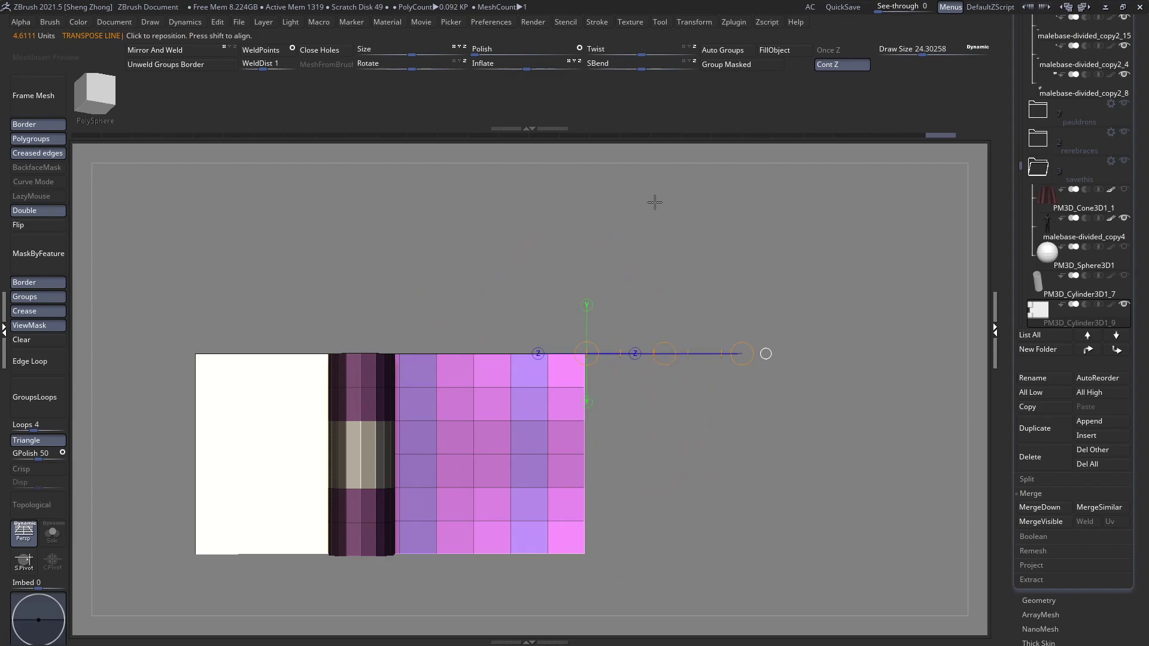
# Activate symmetry on the Y axis and turn off the perspective view
pyautogui.click(684, 25)
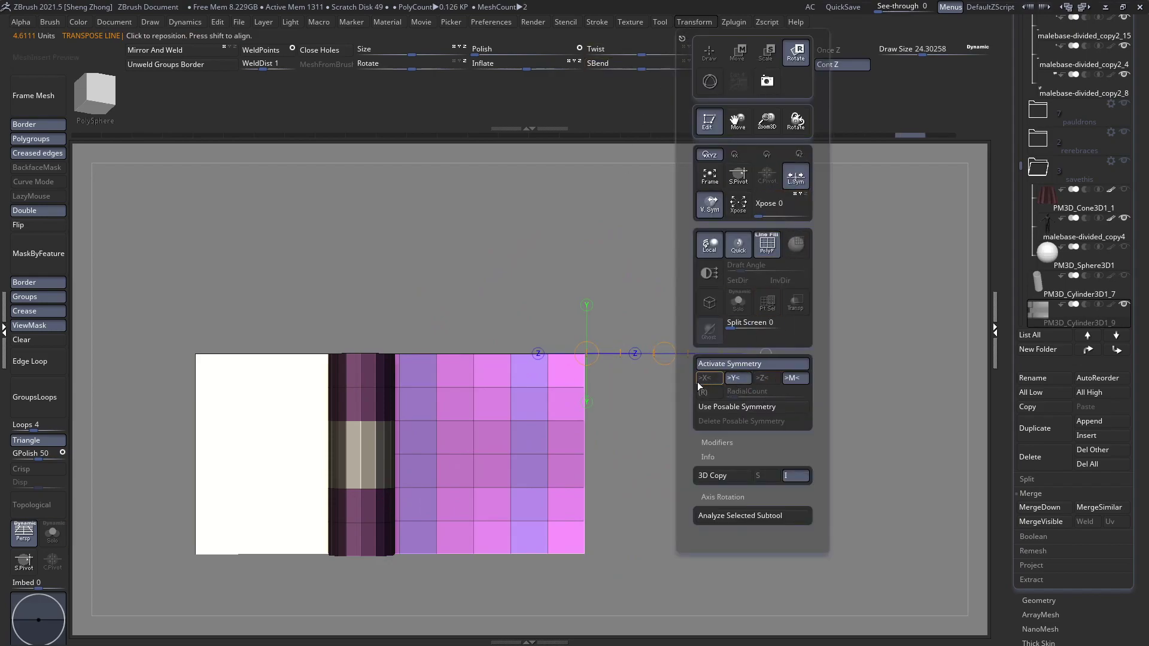
pyautogui.moveTo(737, 350); pyautogui.dragTo(612, 292)
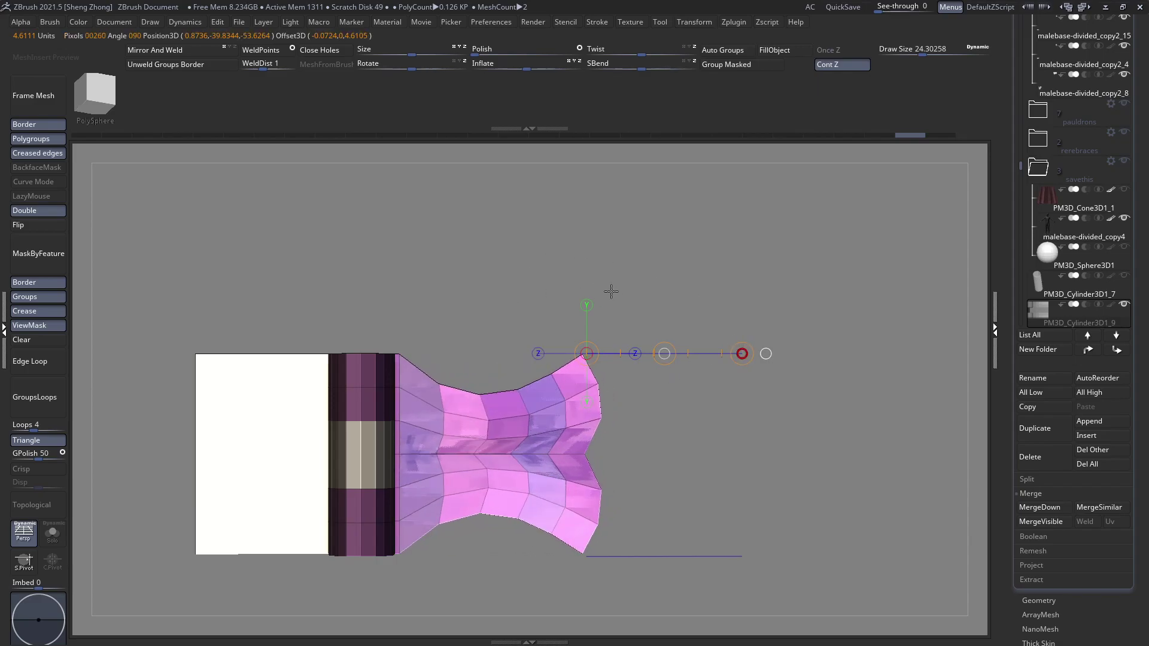
pyautogui.press('p')
pyautogui.press('p')
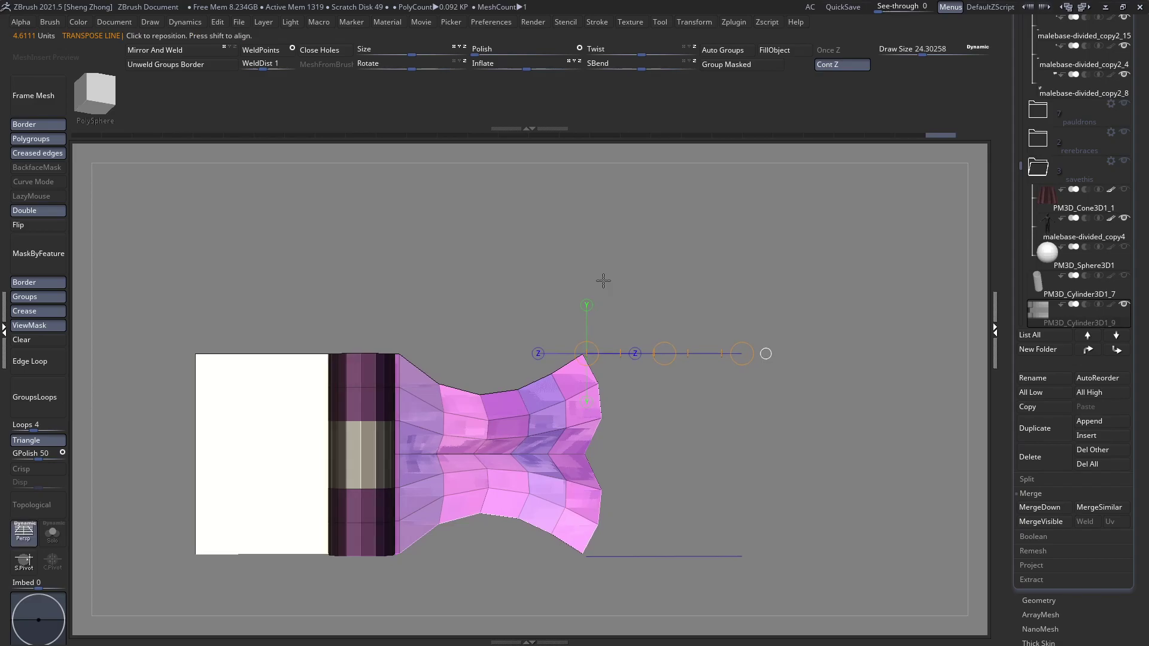
pyautogui.press('p')
pyautogui.hotkey('ctrl', 'z')
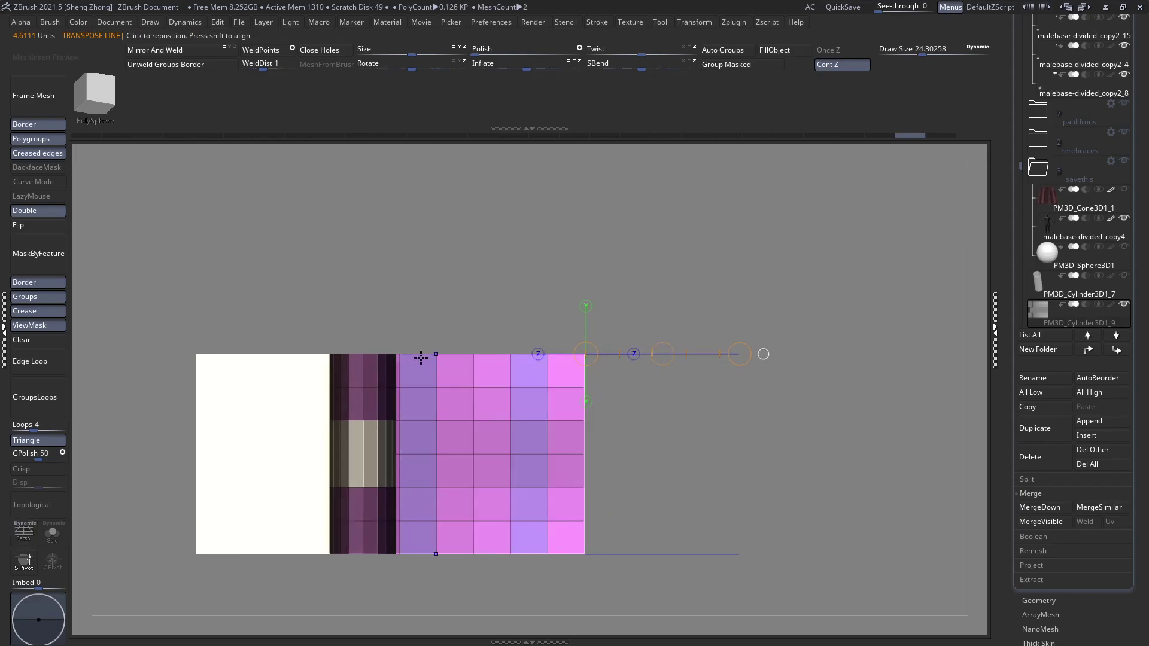
# Rotate the right leaf's upper and lower outer corners symmetrically outward from the outer edge to form a narrow neck and flared end
pyautogui.moveTo(633, 354); pyautogui.dragTo(431, 303)
pyautogui.hotkey('ctrl', 'z')
pyautogui.moveTo(510, 420); pyautogui.dragTo(665, 414)
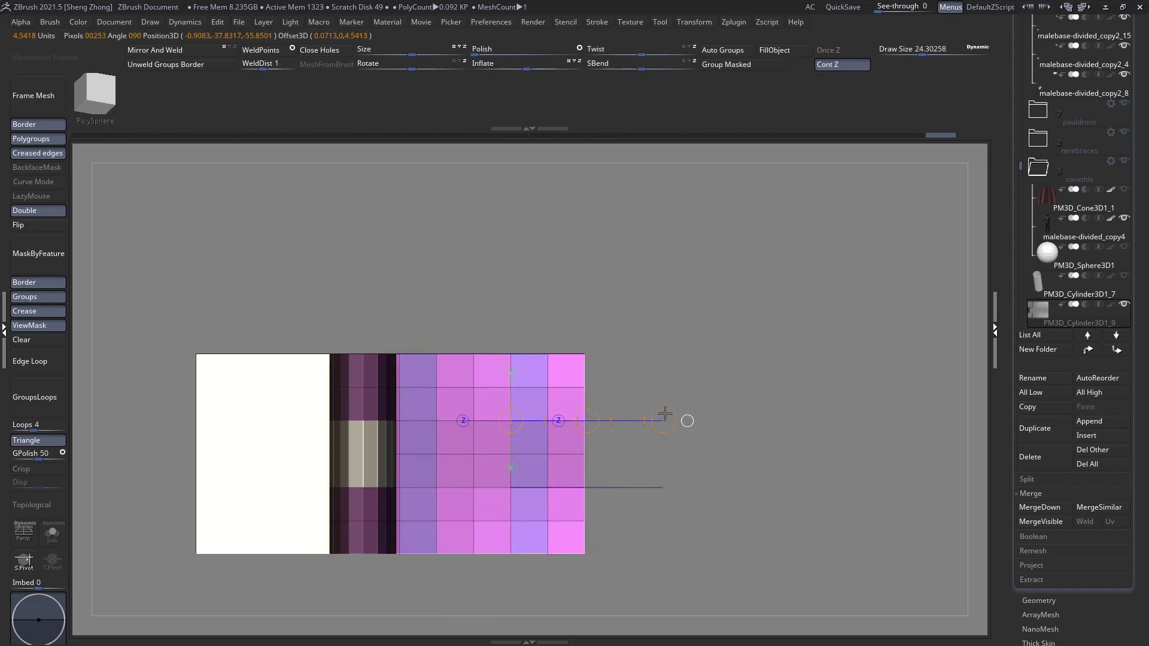
pyautogui.moveTo(678, 353); pyautogui.dragTo(453, 264)
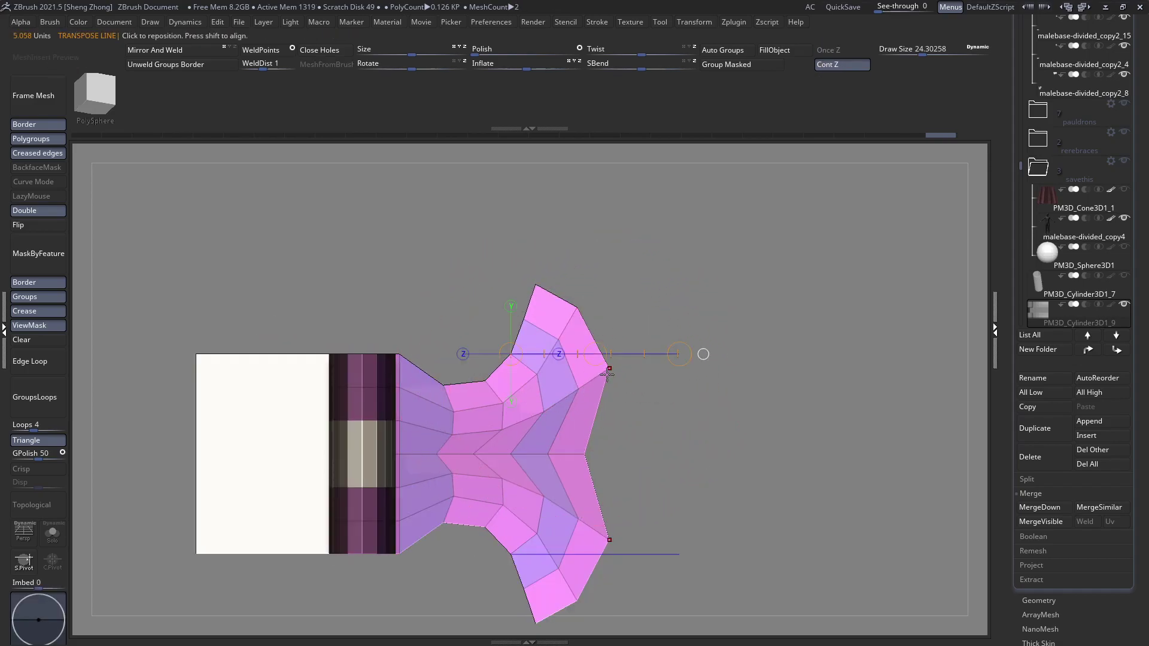
pyautogui.moveTo(513, 303); pyautogui.dragTo(456, 262)
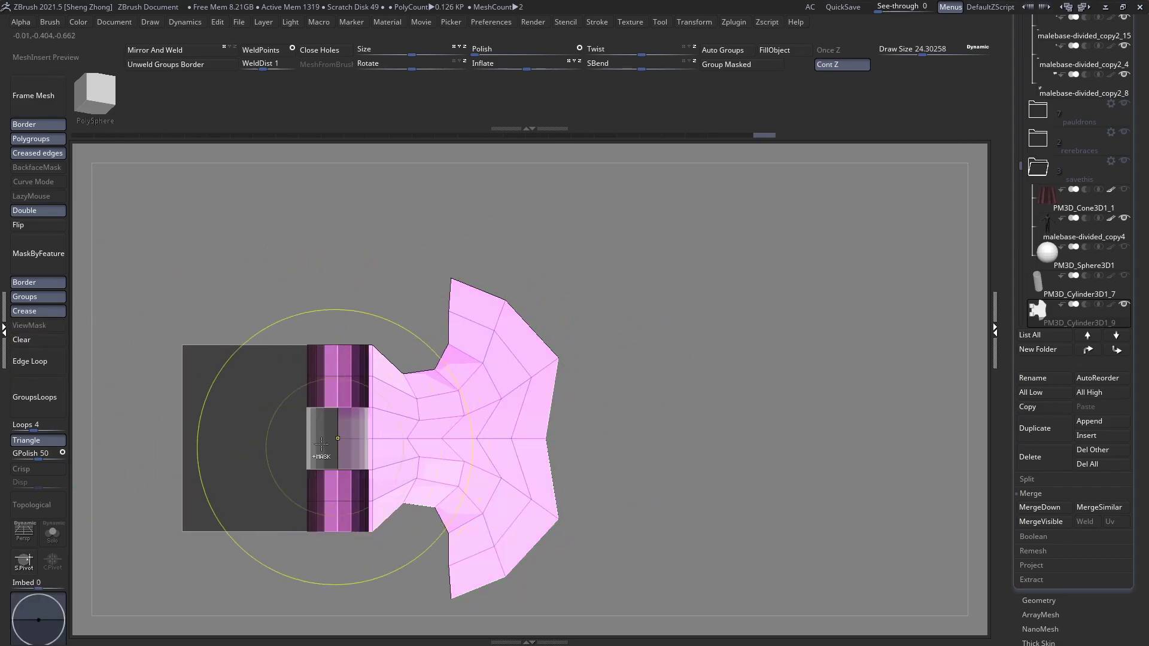
# Mask all but the right leaf's middle rows and move them outward to round the flared outer edge
pyautogui.keyDown('ctrl'); pyautogui.moveTo(223, 420); pyautogui.dragTo(664, 444); pyautogui.keyUp('ctrl')
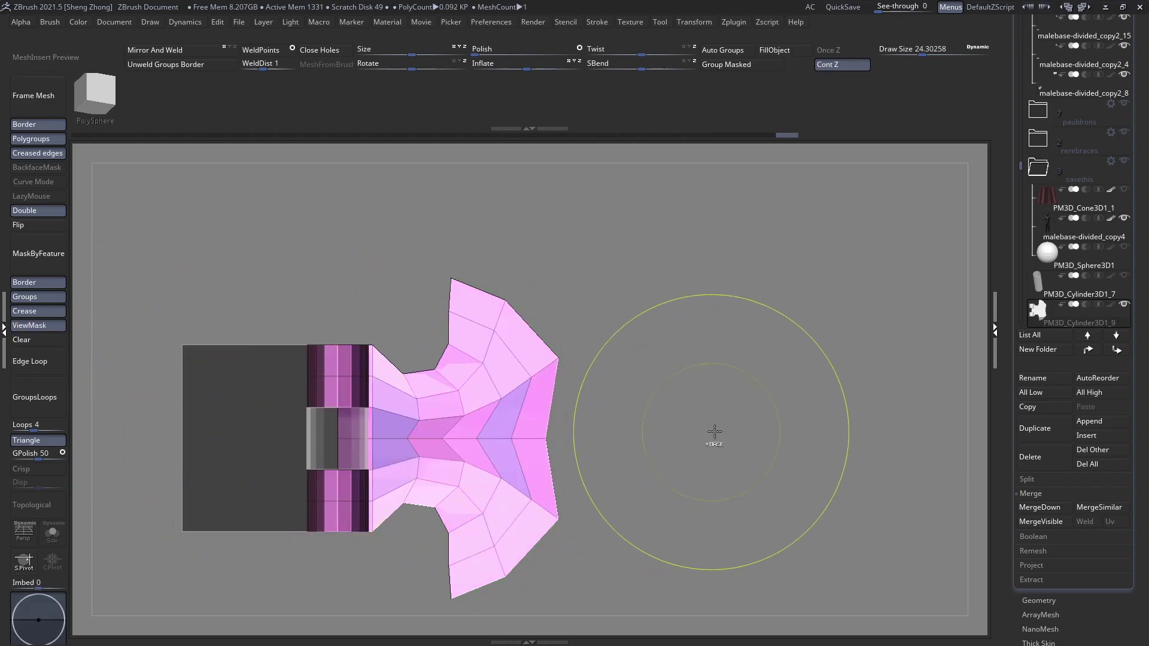
pyautogui.keyDown('ctrl'); pyautogui.click(715, 433); pyautogui.keyUp('ctrl')
pyautogui.press('w')
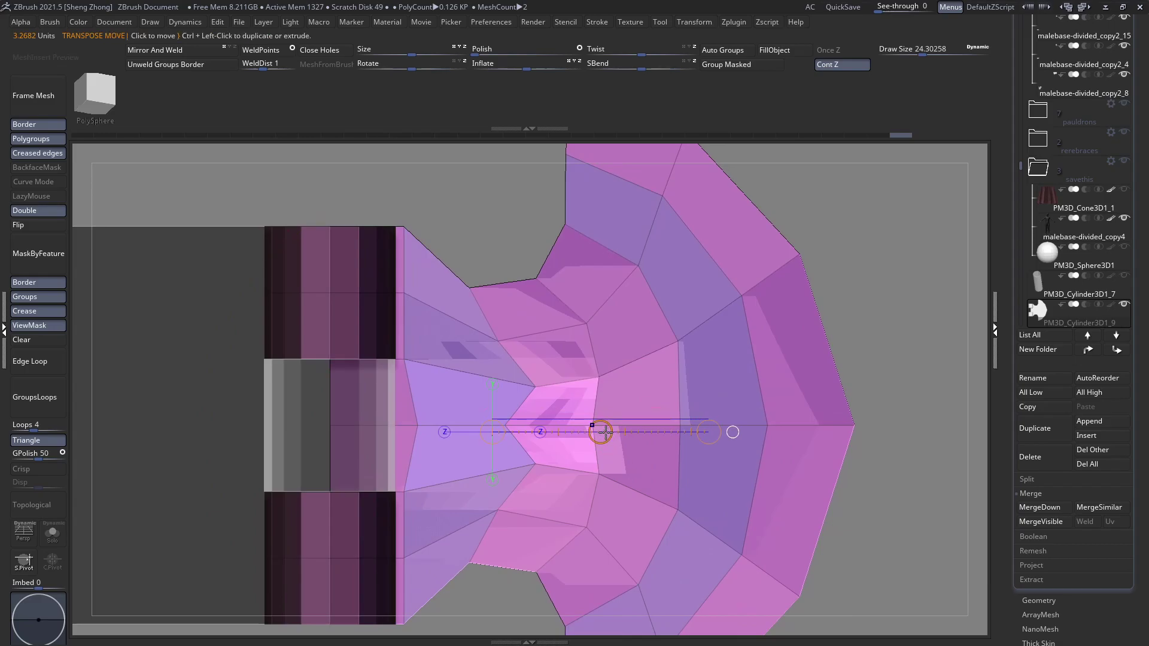
pyautogui.moveTo(613, 430); pyautogui.dragTo(639, 433)
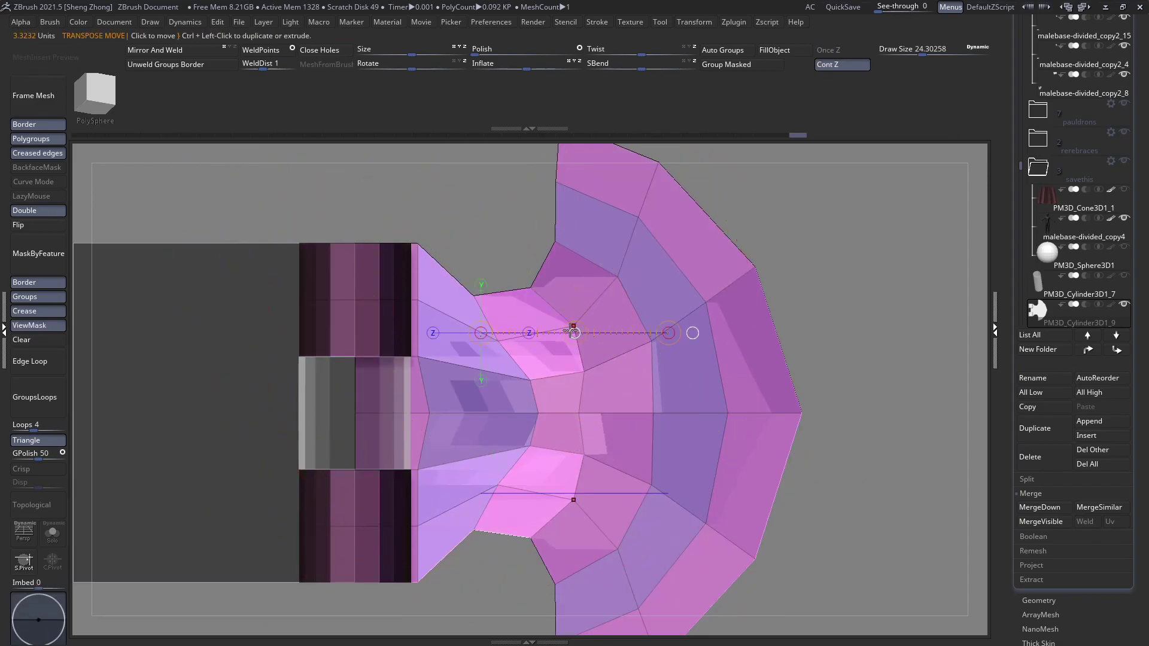
# Adjust the unmasked faces around the right leaf's neck to even out the curved loops, and clear the mask
pyautogui.moveTo(572, 330); pyautogui.dragTo(590, 325)
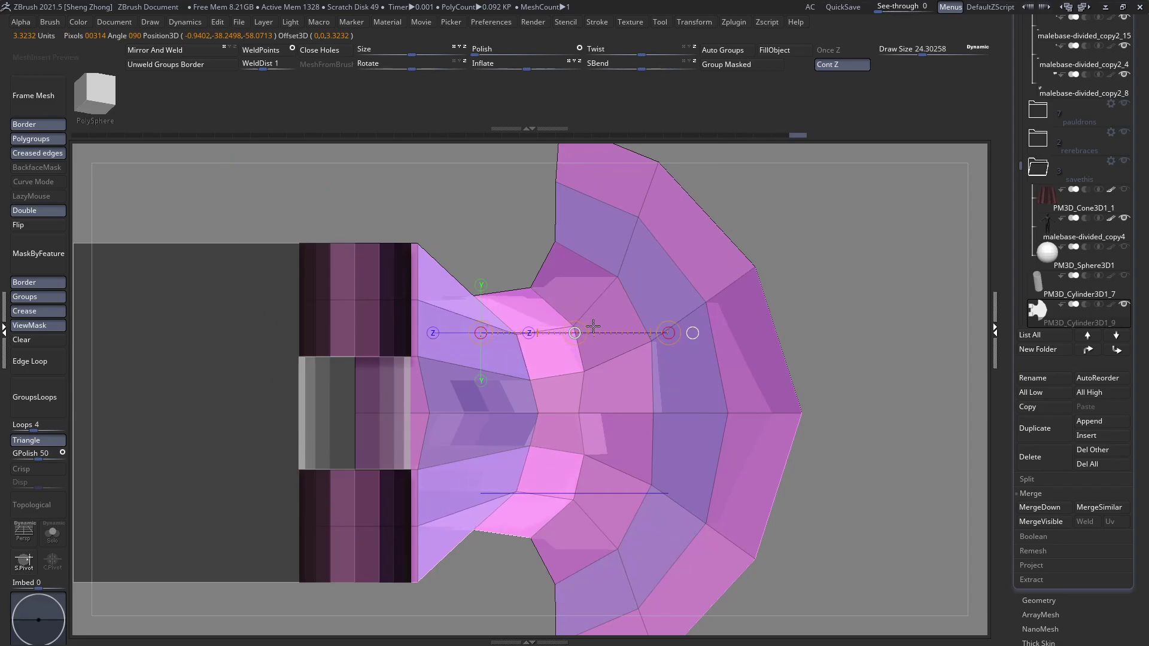
pyautogui.moveTo(593, 325); pyautogui.dragTo(594, 325)
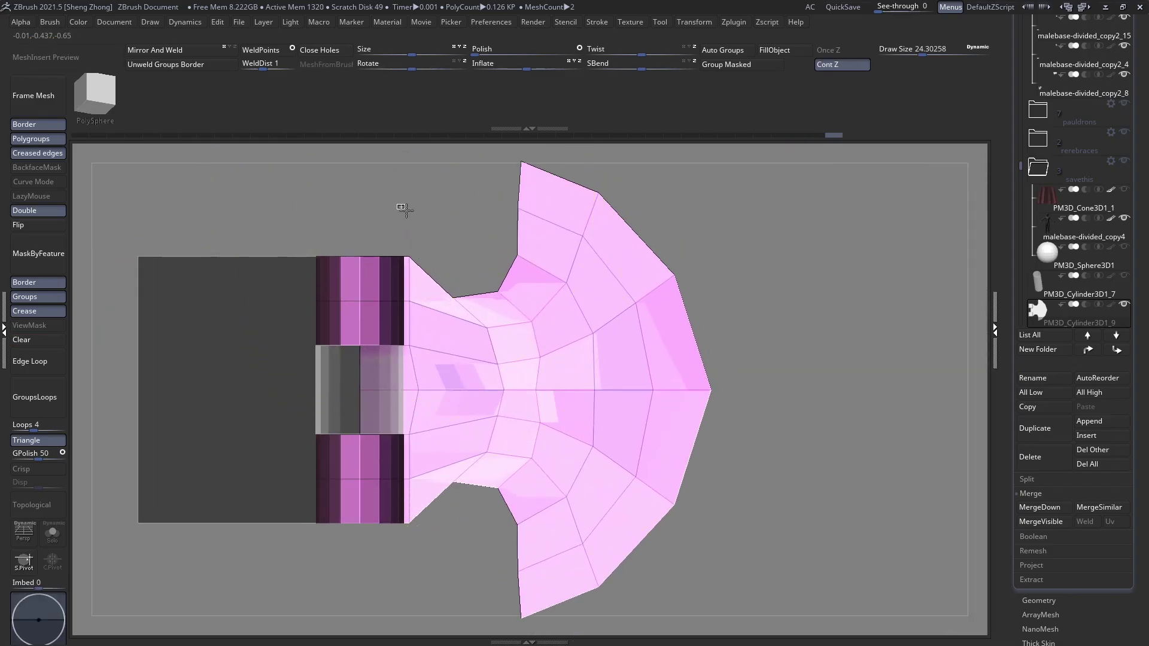
pyautogui.keyDown('ctrl'); pyautogui.moveTo(565, 405); pyautogui.dragTo(683, 397); pyautogui.keyUp('ctrl')
pyautogui.keyDown('ctrl'); pyautogui.click(813, 319); pyautogui.keyUp('ctrl')
pyautogui.press('w')
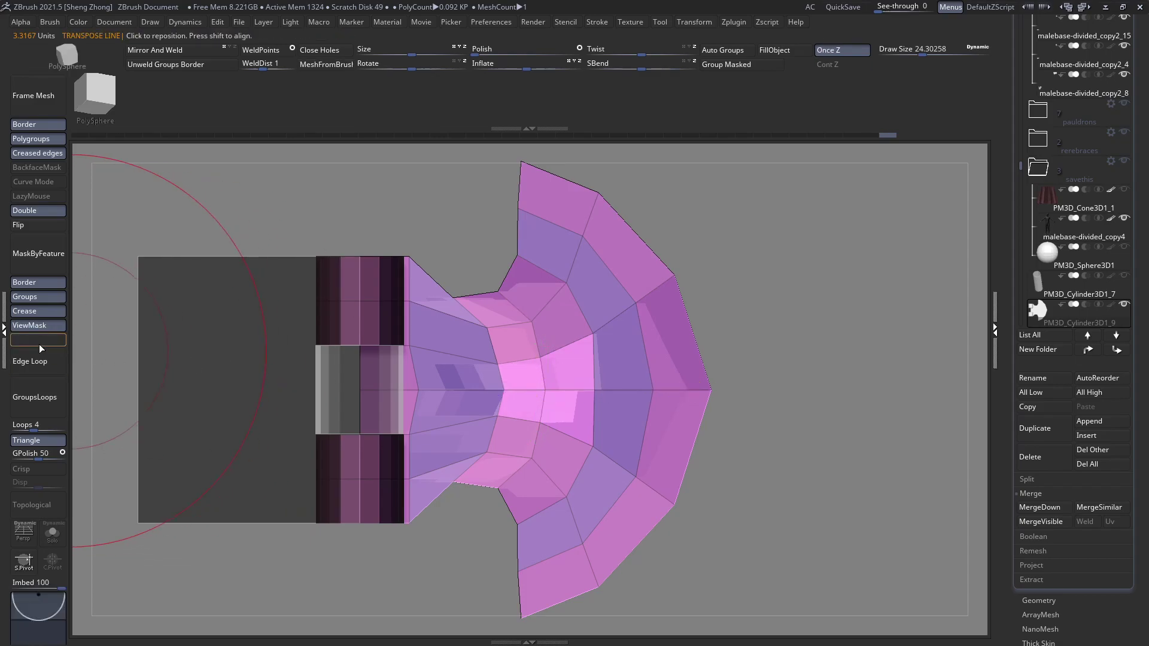
pyautogui.click(39, 342)
pyautogui.keyDown('ctrl'); pyautogui.moveTo(579, 389); pyautogui.dragTo(407, 367, button='right'); pyautogui.keyUp('ctrl')
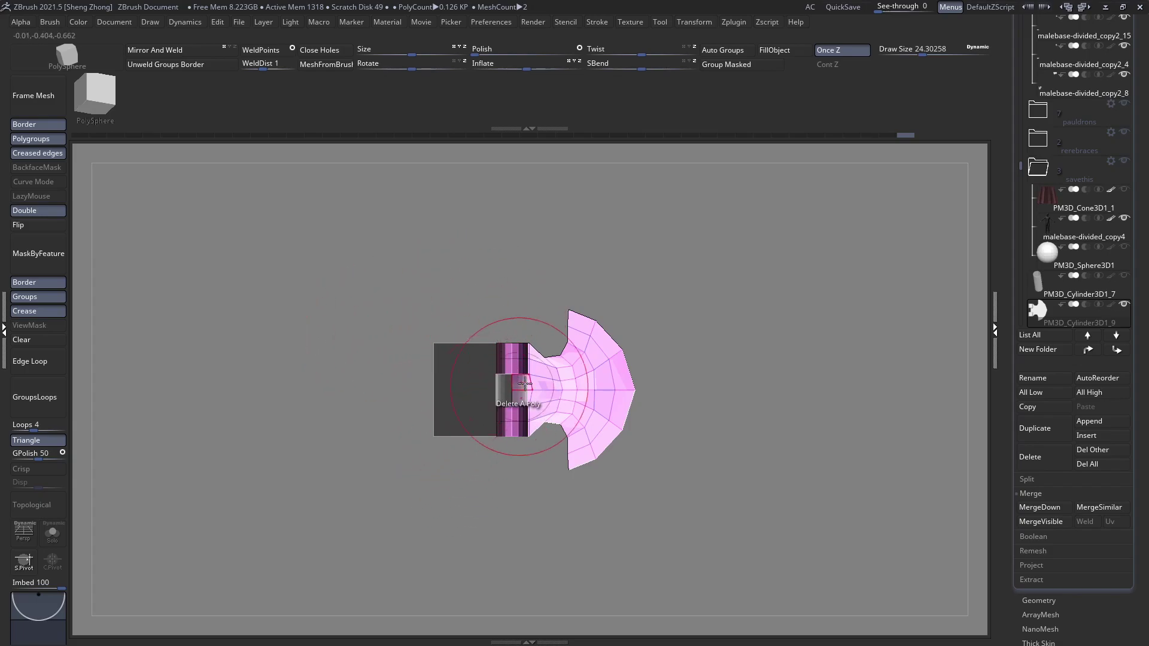
# Mask all but the outer side sections of the right leaf's flared end, nudge them outward and clear the mask
pyautogui.keyDown('ctrl'); pyautogui.moveTo(604, 341); pyautogui.dragTo(625, 351, button='right'); pyautogui.keyUp('ctrl')
pyautogui.keyDown('ctrl'); pyautogui.moveTo(579, 407); pyautogui.dragTo(628, 427, button='right'); pyautogui.keyUp('ctrl')
pyautogui.moveTo(714, 325)
pyautogui.keyDown('ctrl'); pyautogui.mouseDown()
pyautogui.moveTo(523, 444)
pyautogui.moveTo(512, 478)
pyautogui.moveTo(495, 470)
pyautogui.moveTo(594, 371)
pyautogui.moveTo(642, 363)
pyautogui.mouseUp(); pyautogui.keyUp('ctrl')
pyautogui.keyDown('ctrl'); pyautogui.click(782, 351); pyautogui.keyUp('ctrl')
pyautogui.press('w')
pyautogui.press('q')
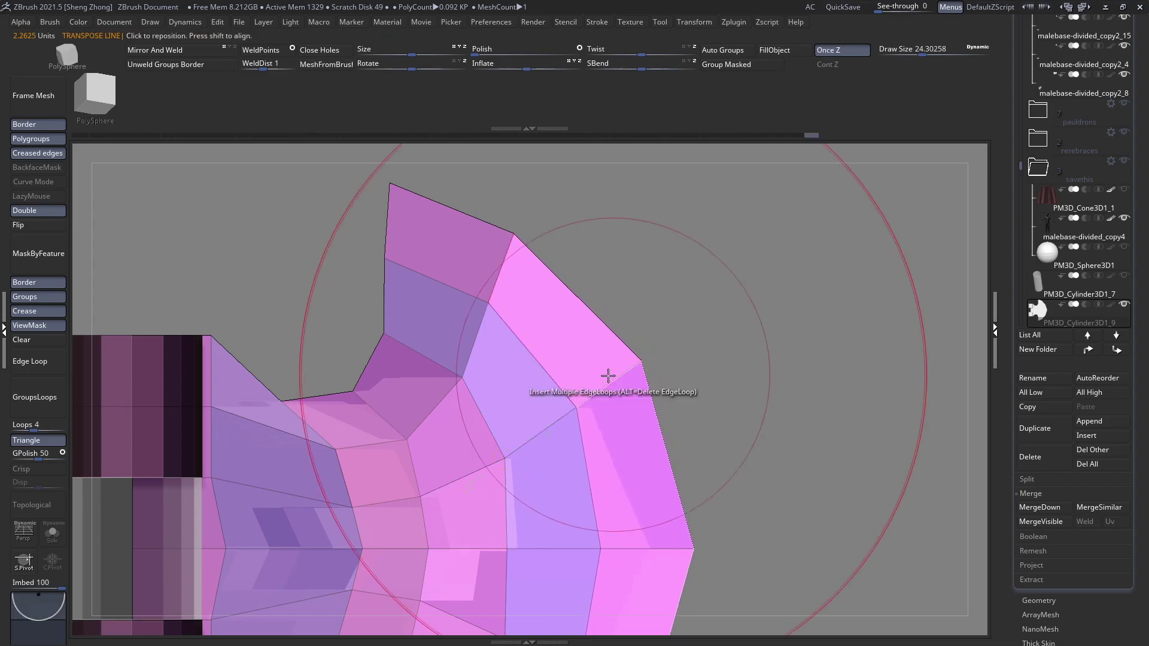
pyautogui.keyDown('ctrl'); pyautogui.moveTo(608, 375); pyautogui.dragTo(324, 337, button='right'); pyautogui.keyUp('ctrl')
pyautogui.moveTo(472, 366)
pyautogui.keyDown('alt'); pyautogui.mouseDown(button='right')
pyautogui.moveTo(402, 320)
pyautogui.moveTo(395, 401)
pyautogui.mouseUp(button='right'); pyautogui.keyUp('alt')
pyautogui.click(53, 337)
pyautogui.keyDown('ctrl'); pyautogui.moveTo(456, 374); pyautogui.dragTo(441, 423, button='right'); pyautogui.keyUp('ctrl')
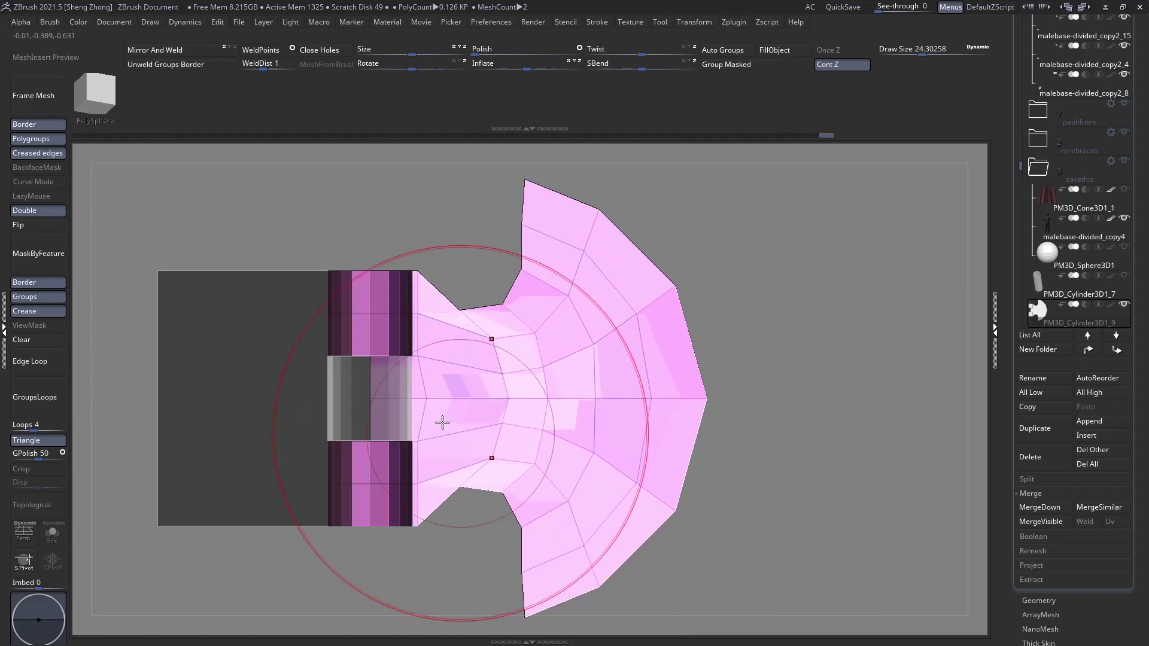
# Mask all but the middle of the right leaf's neck, shift it toward the barrel and clear the mask
pyautogui.keyDown('ctrl'); pyautogui.moveTo(397, 379); pyautogui.dragTo(428, 431, button='right'); pyautogui.keyUp('ctrl')
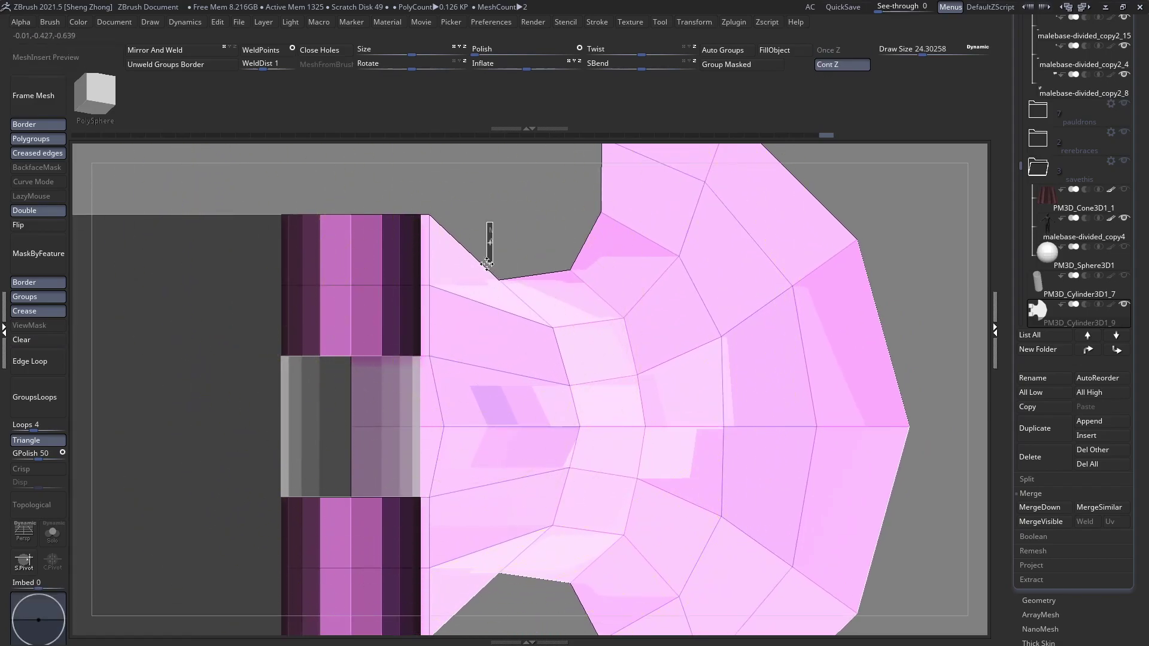
pyautogui.keyDown('ctrl'); pyautogui.moveTo(430, 444); pyautogui.dragTo(430, 444); pyautogui.keyUp('ctrl')
pyautogui.keyDown('ctrl'); pyautogui.click(499, 217); pyautogui.keyUp('ctrl')
pyautogui.press('w')
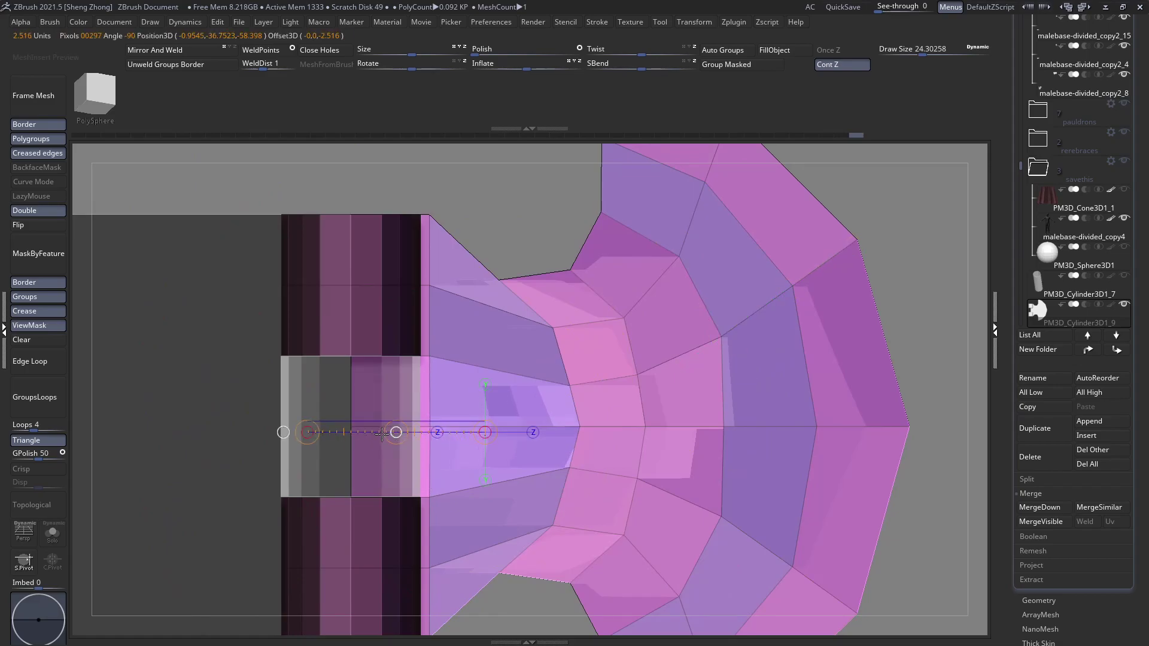
pyautogui.press('q')
pyautogui.keyDown('ctrl'); pyautogui.moveTo(313, 346); pyautogui.dragTo(263, 270, button='right'); pyautogui.keyUp('ctrl')
pyautogui.click(25, 340)
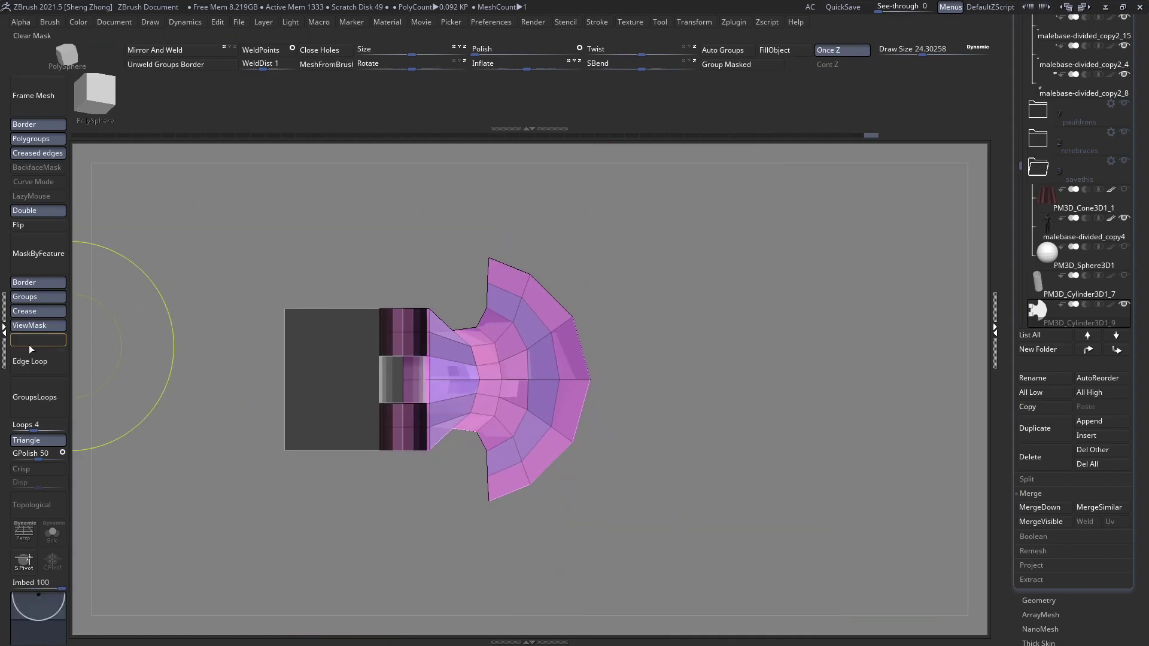
# Switch to subtool PM3D_Cylinder3D1_10 to edit the left leaf
pyautogui.keyDown('alt'); pyautogui.click(305, 388); pyautogui.keyUp('alt')
pyautogui.keyDown('alt'); pyautogui.moveTo(348, 391); pyautogui.dragTo(421, 398, button='right'); pyautogui.keyUp('alt')
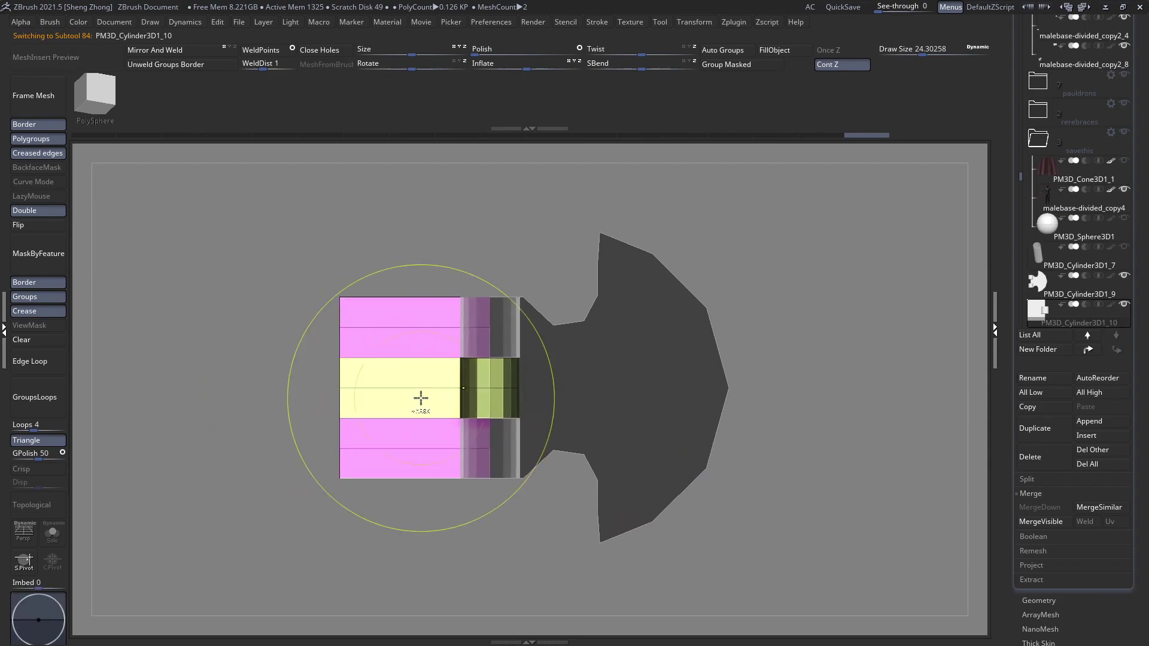
pyautogui.keyDown('ctrl'); pyautogui.moveTo(376, 342); pyautogui.dragTo(431, 324, button='right'); pyautogui.keyUp('ctrl')
pyautogui.moveTo(454, 275); pyautogui.dragTo(458, 248)
pyautogui.hotkey('ctrl', 'z')
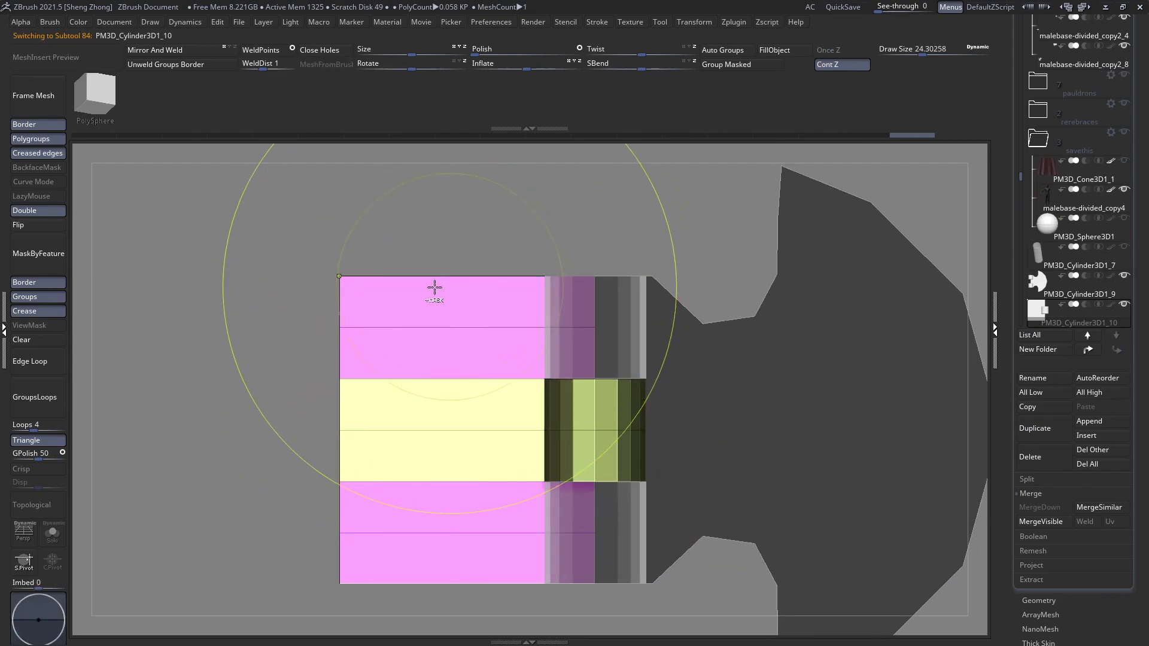
# Mask the barrel side, lengthen the left leaf by moving its outer edge away from the barrel, and clear the mask
pyautogui.keyDown('ctrl'); pyautogui.moveTo(433, 287); pyautogui.dragTo(404, 255, button='right'); pyautogui.keyUp('ctrl')
pyautogui.keyDown('ctrl'); pyautogui.moveTo(464, 225); pyautogui.dragTo(696, 550); pyautogui.keyUp('ctrl')
pyautogui.hotkey('ctrl', 'z')
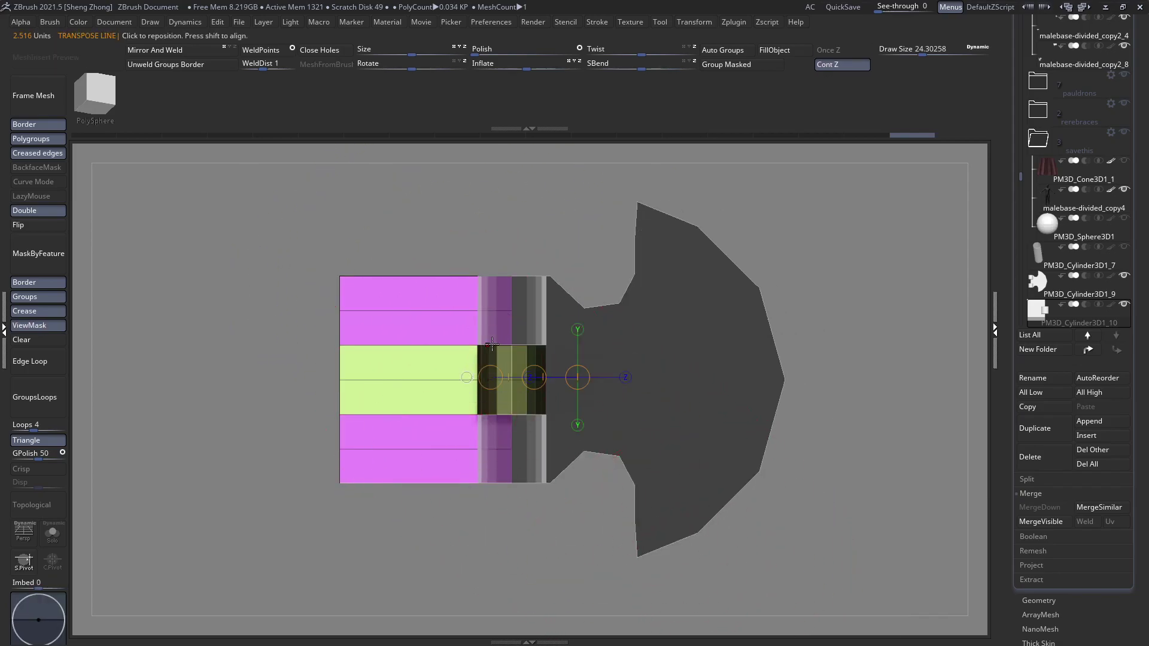
pyautogui.moveTo(371, 347); pyautogui.dragTo(324, 342)
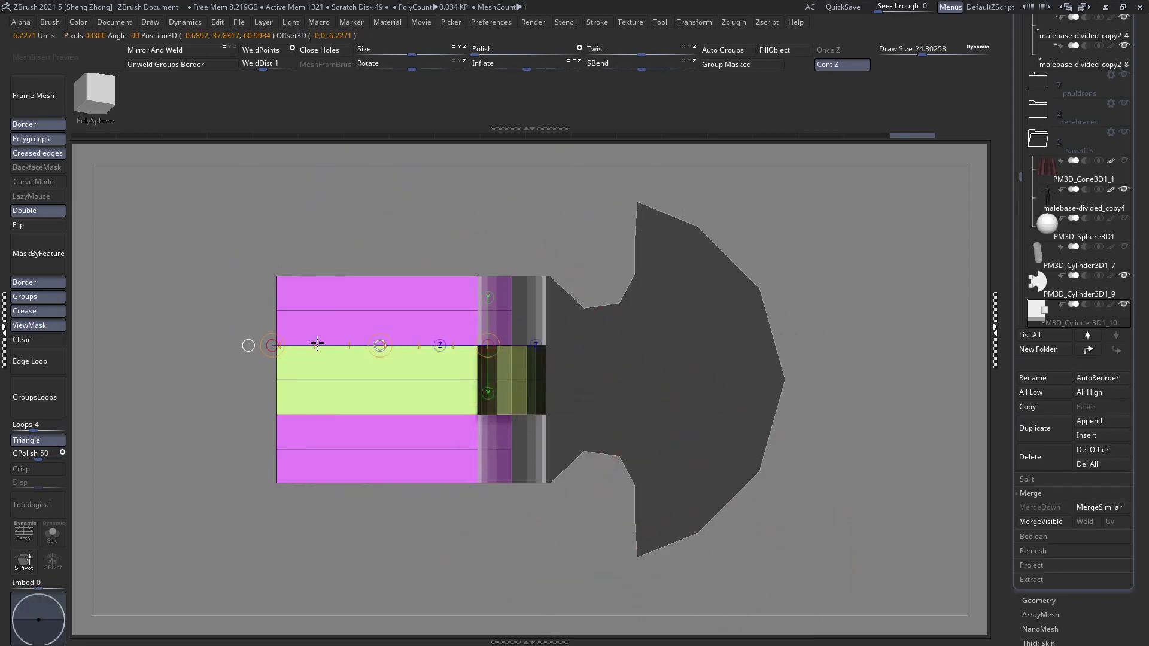
pyautogui.hotkey('ctrl', 'z')
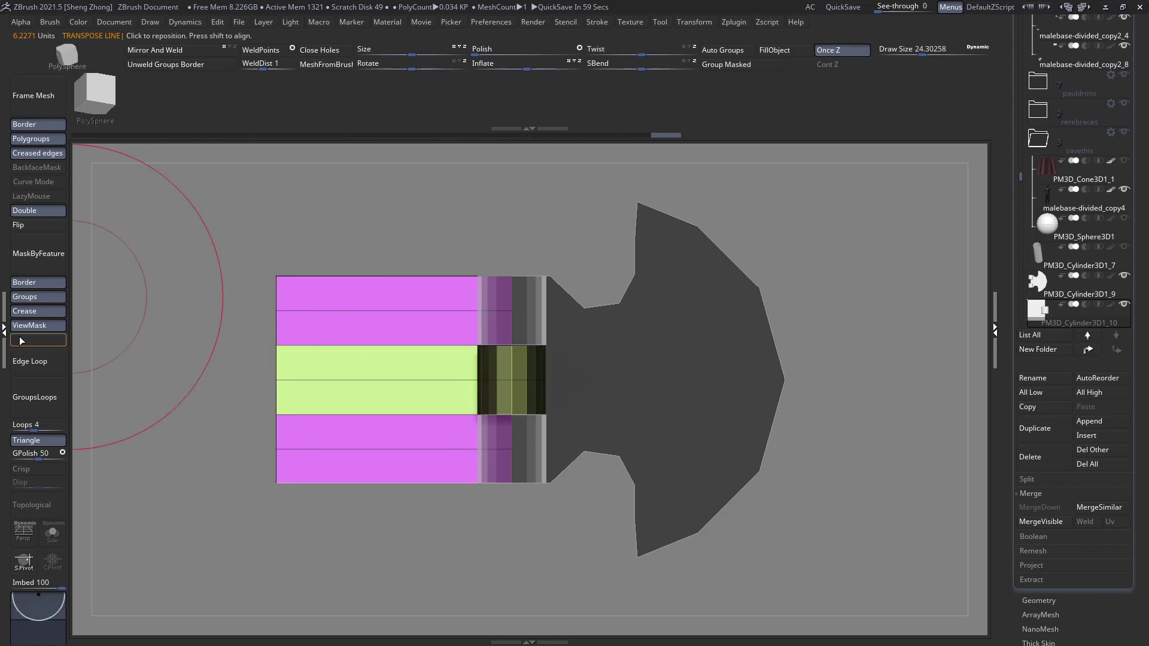
pyautogui.click(20, 341)
# Insert multiple evenly spaced edge loops across the left leaf with the ZModeler brush
pyautogui.keyDown('ctrl'); pyautogui.moveTo(383, 257); pyautogui.dragTo(405, 335, button='right'); pyautogui.keyUp('ctrl')
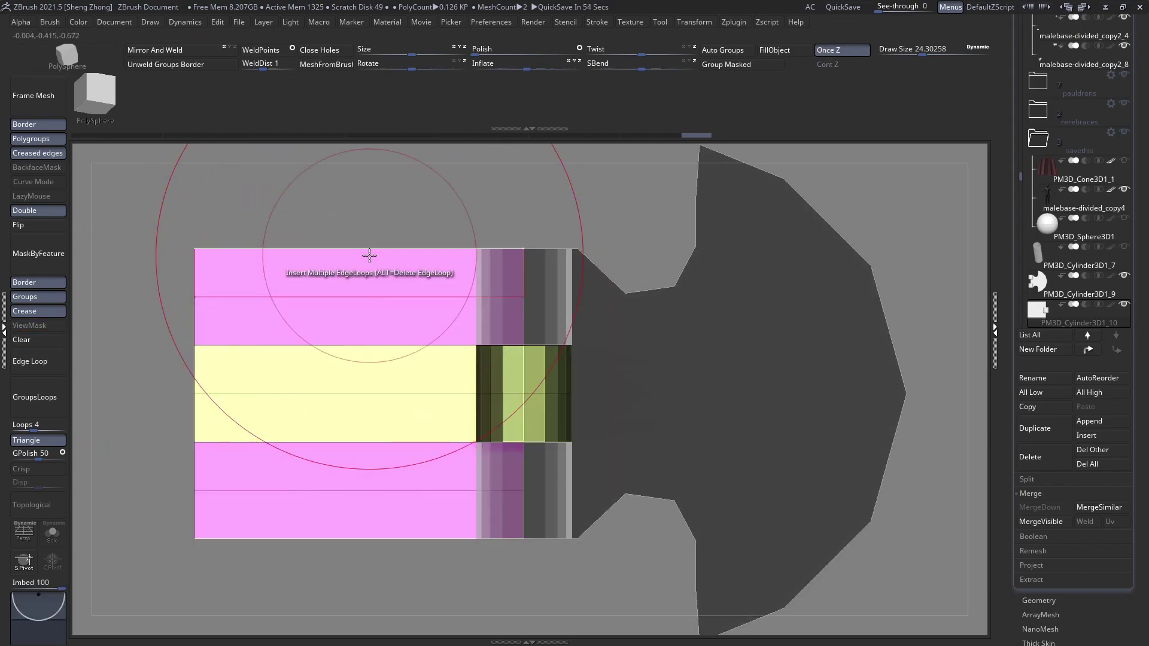
pyautogui.click(373, 249)
pyautogui.moveTo(372, 253); pyautogui.dragTo(379, 221)
pyautogui.keyDown('ctrl'); pyautogui.moveTo(378, 220); pyautogui.dragTo(488, 407, button='right'); pyautogui.keyUp('ctrl')
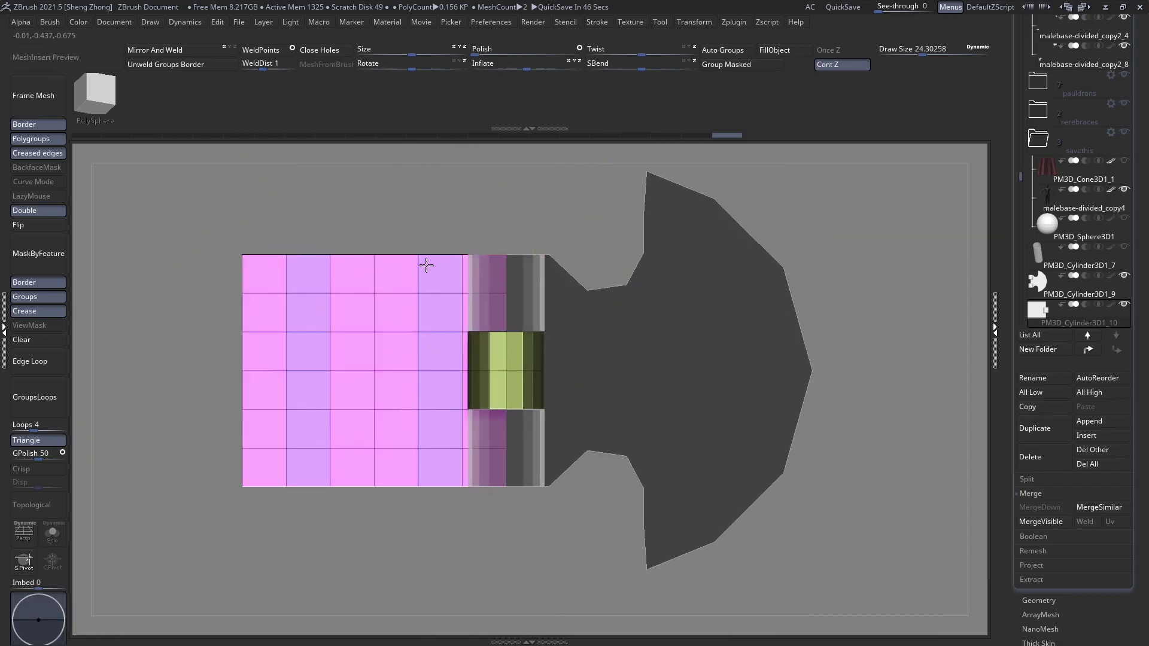
# Mask the left leaf's barrel side and the line of points along its horizontal centre
pyautogui.keyDown('ctrl'); pyautogui.moveTo(461, 257); pyautogui.dragTo(451, 221, button='right'); pyautogui.keyUp('ctrl')
pyautogui.keyDown('ctrl'); pyautogui.moveTo(452, 211); pyautogui.dragTo(666, 569); pyautogui.keyUp('ctrl')
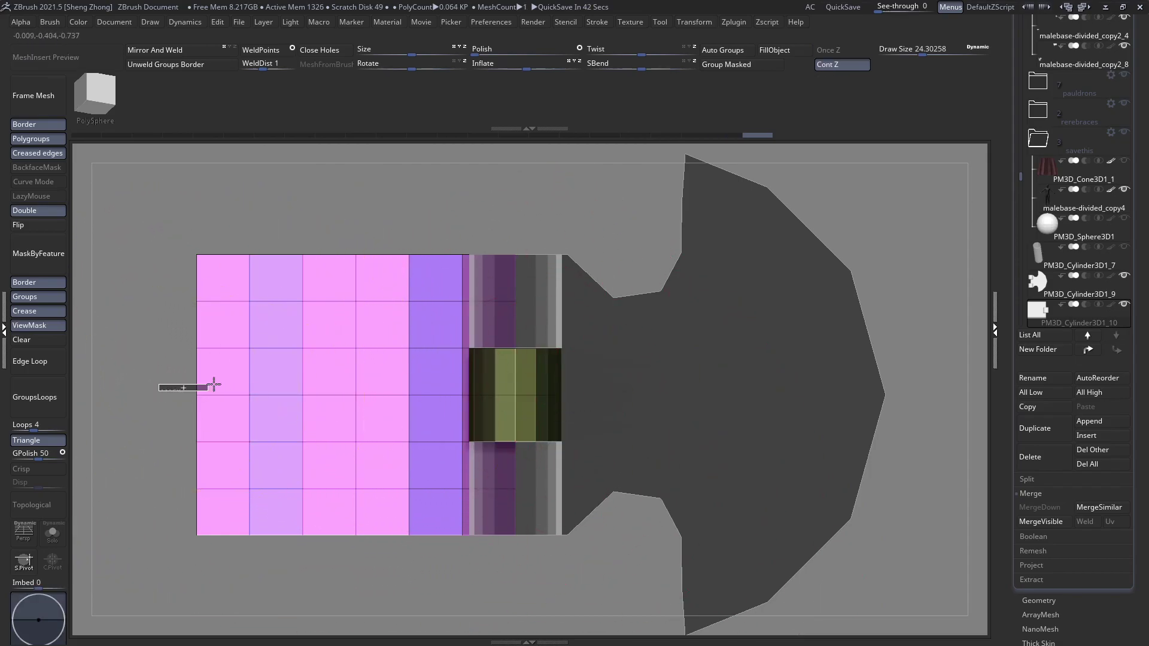
pyautogui.moveTo(214, 386)
pyautogui.mouseDown()
pyautogui.moveTo(601, 386)
pyautogui.moveTo(379, 385)
pyautogui.mouseUp()
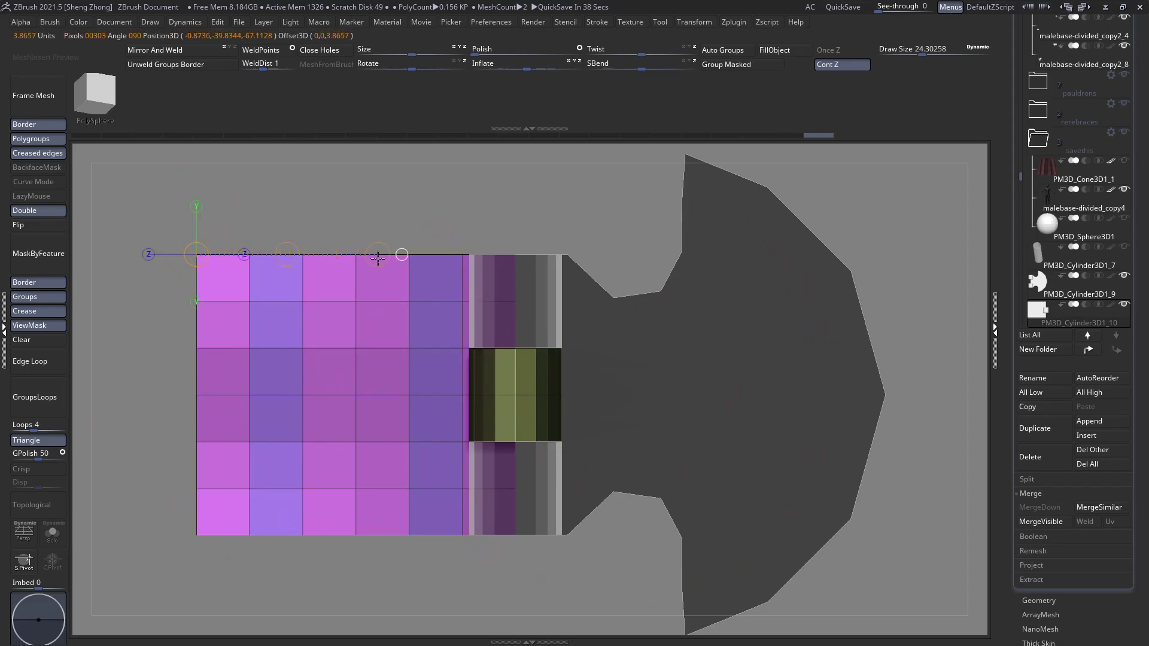
# Turn on Local Symmetry so transpose edits on the left leaf mirror across its own centre
pyautogui.moveTo(355, 254); pyautogui.dragTo(358, 258)
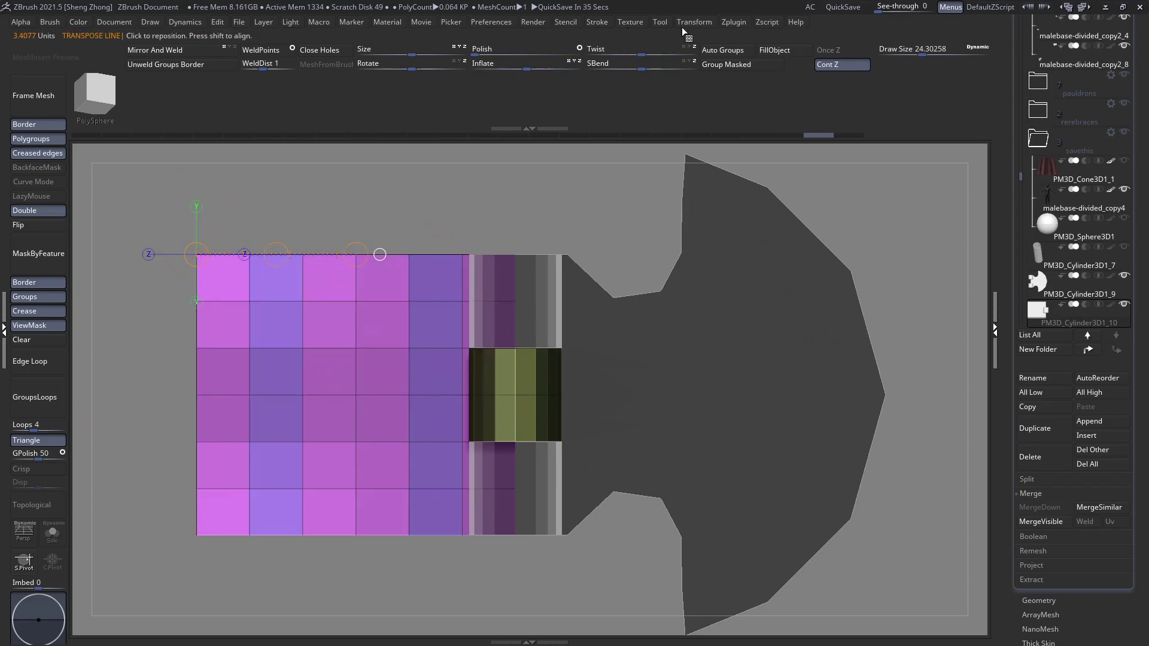
pyautogui.click(695, 22)
pyautogui.click(737, 24)
pyautogui.click(699, 22)
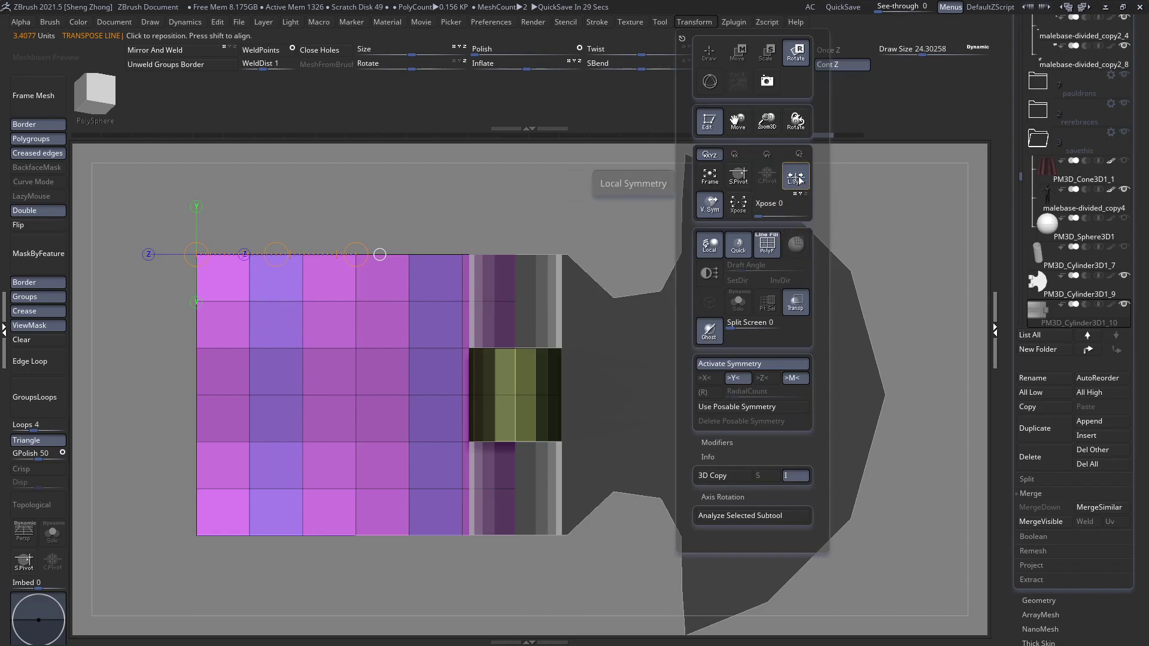
# Bend the left leaf's upper and lower halves symmetrically into a narrow neck with flared outer corners, and clear the mask
pyautogui.moveTo(356, 255); pyautogui.dragTo(204, 380)
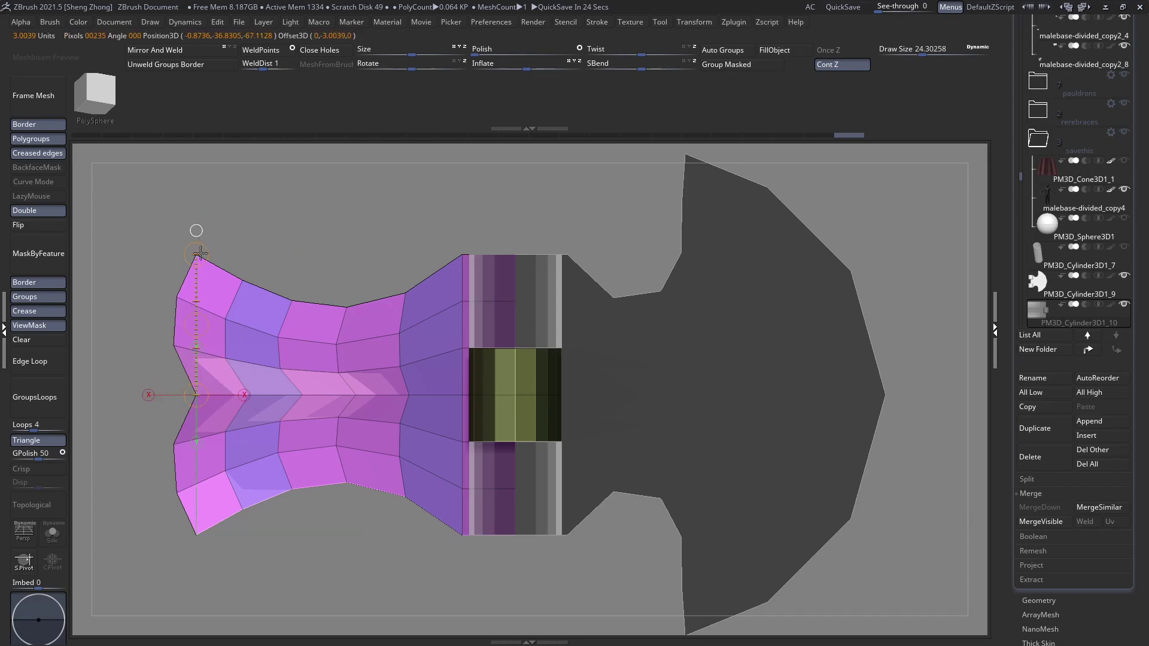
pyautogui.moveTo(200, 254); pyautogui.dragTo(276, 165)
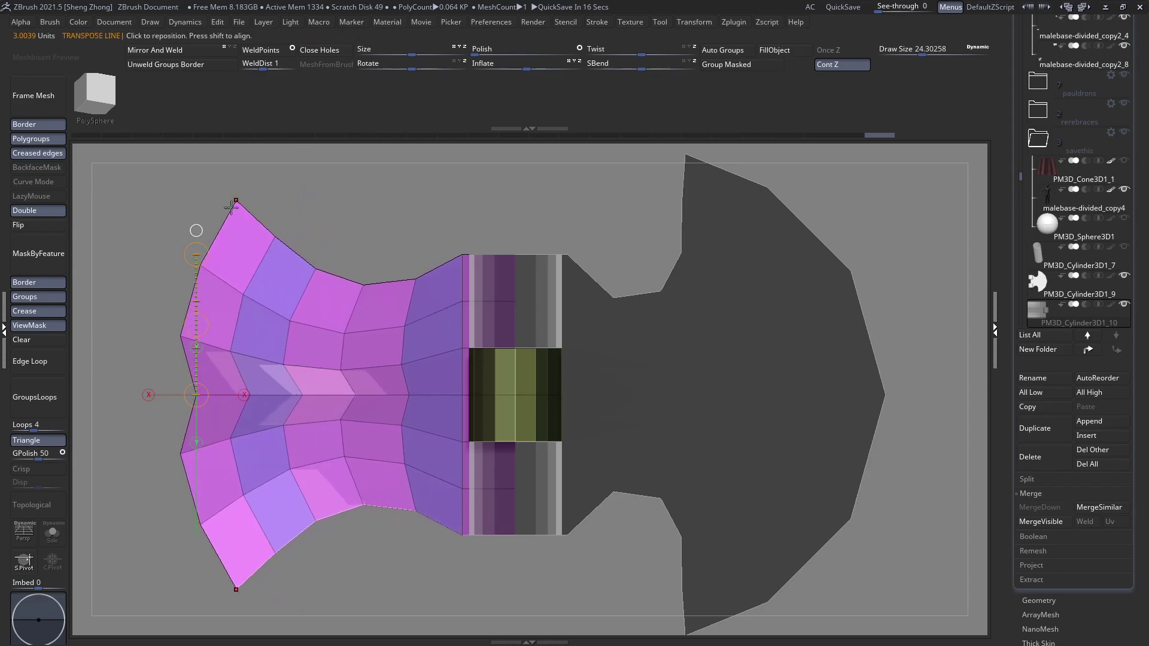
pyautogui.moveTo(427, 213); pyautogui.dragTo(285, 361)
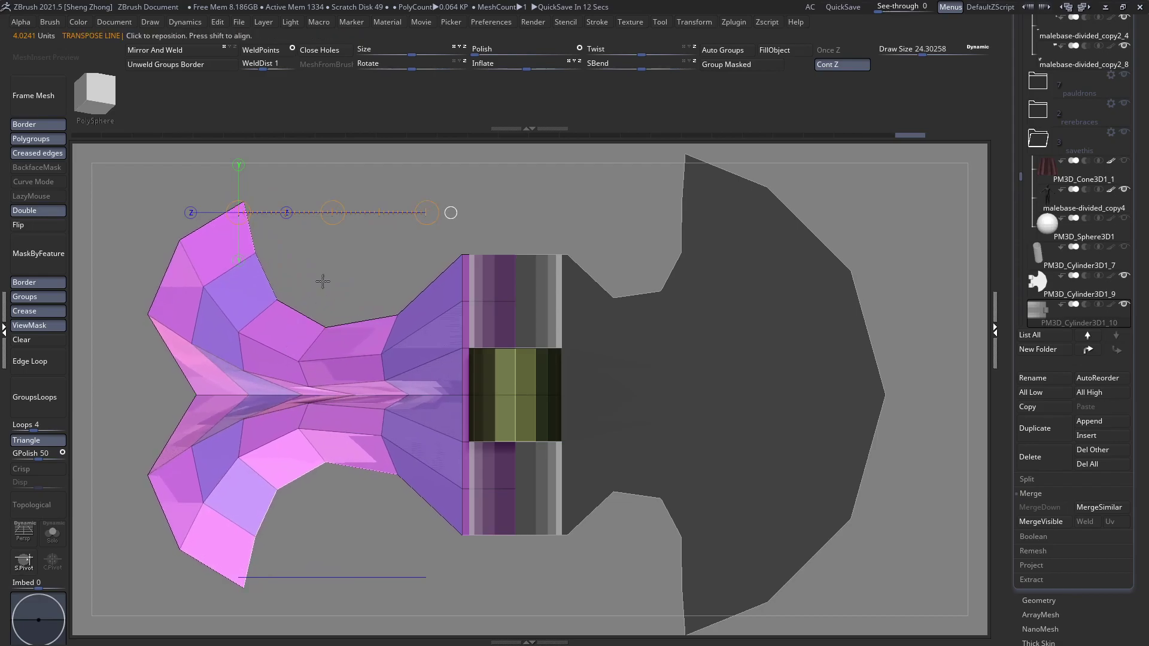
pyautogui.moveTo(333, 212); pyautogui.dragTo(404, 130)
pyautogui.press('q')
pyautogui.moveTo(374, 261)
pyautogui.keyDown('ctrl'); pyautogui.mouseDown(button='right')
pyautogui.moveTo(249, 272)
pyautogui.moveTo(381, 432)
pyautogui.mouseUp(button='right'); pyautogui.keyUp('ctrl')
pyautogui.click(26, 343)
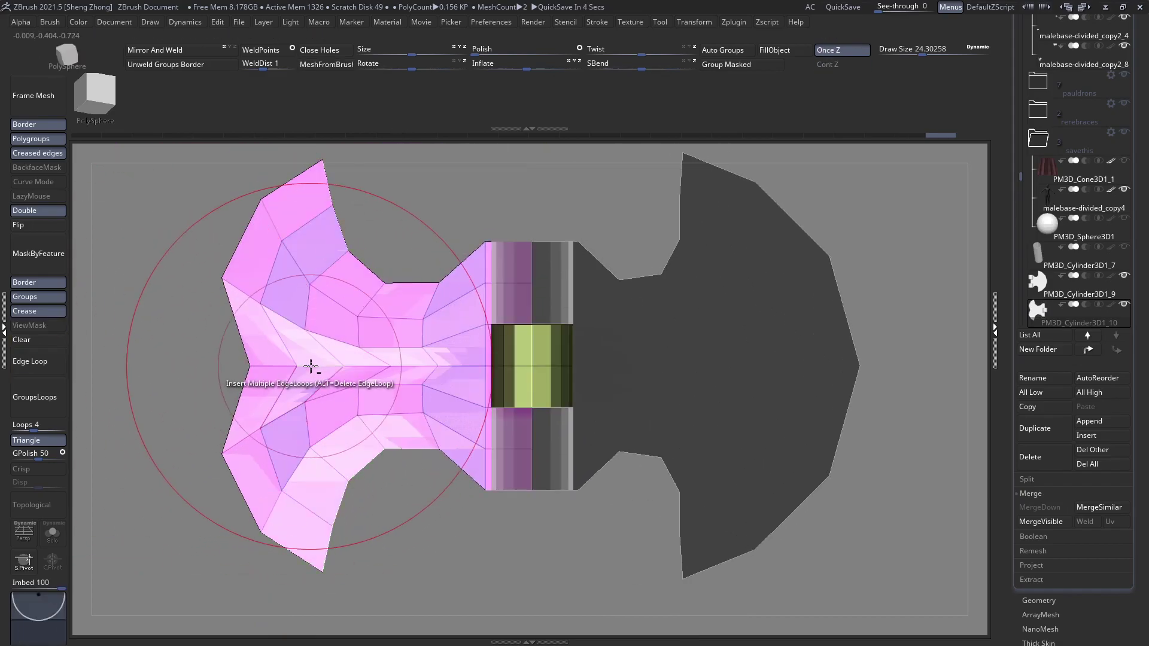
# Mask all but the left leaf's central strip and move that strip outward to fill the notch in the outer edge
pyautogui.keyDown('alt'); pyautogui.moveTo(309, 367); pyautogui.dragTo(332, 365, button='right'); pyautogui.keyUp('alt')
pyautogui.keyDown('ctrl'); pyautogui.moveTo(181, 350); pyautogui.dragTo(509, 372); pyautogui.keyUp('ctrl')
pyautogui.press('b')
pyautogui.press('z')
pyautogui.press('m')
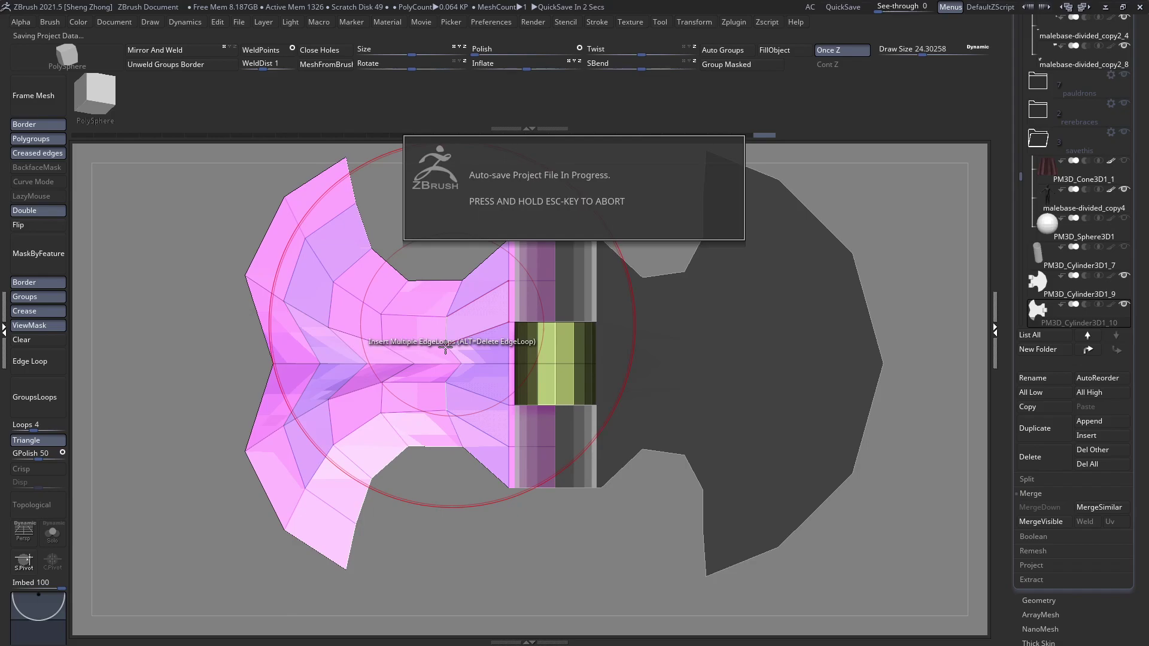
pyautogui.keyDown('alt'); pyautogui.moveTo(421, 339); pyautogui.dragTo(415, 366, button='right'); pyautogui.keyUp('alt')
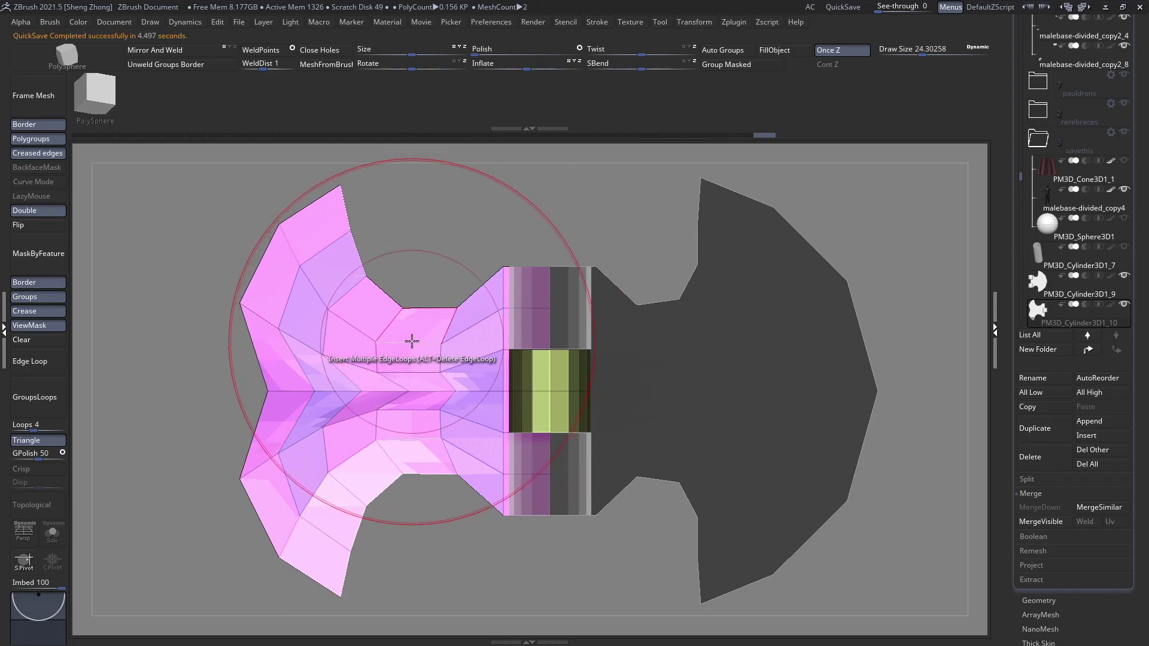
pyautogui.keyDown('ctrl'); pyautogui.click(176, 313); pyautogui.keyUp('ctrl')
pyautogui.press('w')
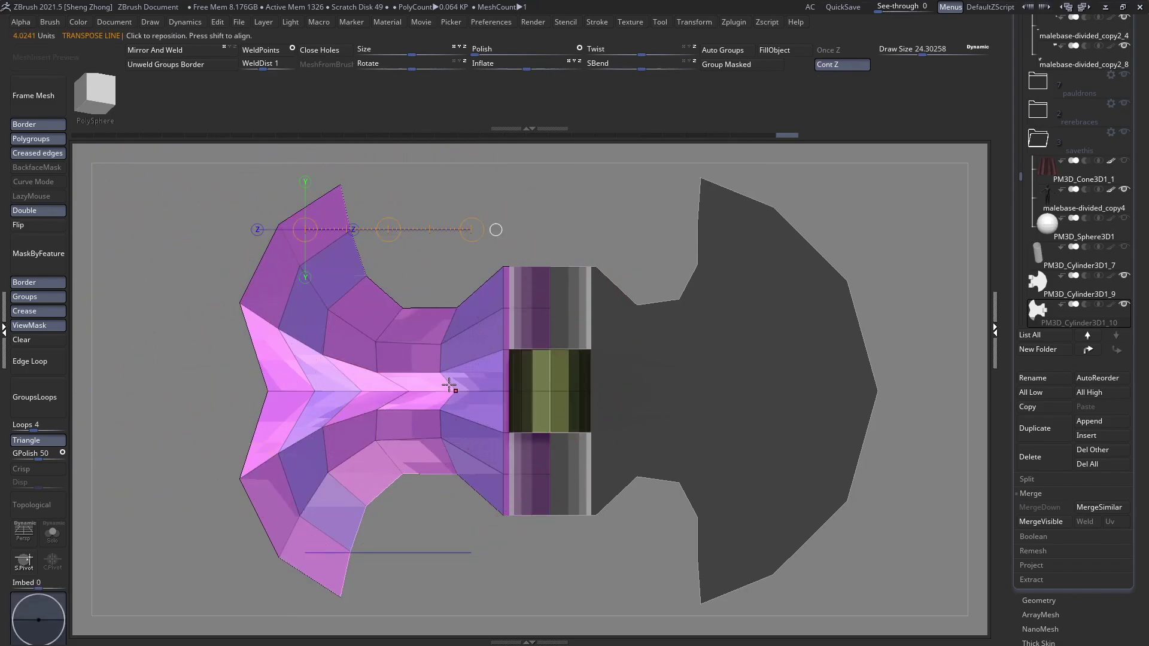
pyautogui.keyDown('shift'); pyautogui.moveTo(443, 386); pyautogui.dragTo(143, 379); pyautogui.keyUp('shift')
pyautogui.moveTo(296, 395)
pyautogui.mouseDown()
pyautogui.moveTo(273, 396)
pyautogui.moveTo(297, 395)
pyautogui.mouseUp()
pyautogui.press('q')
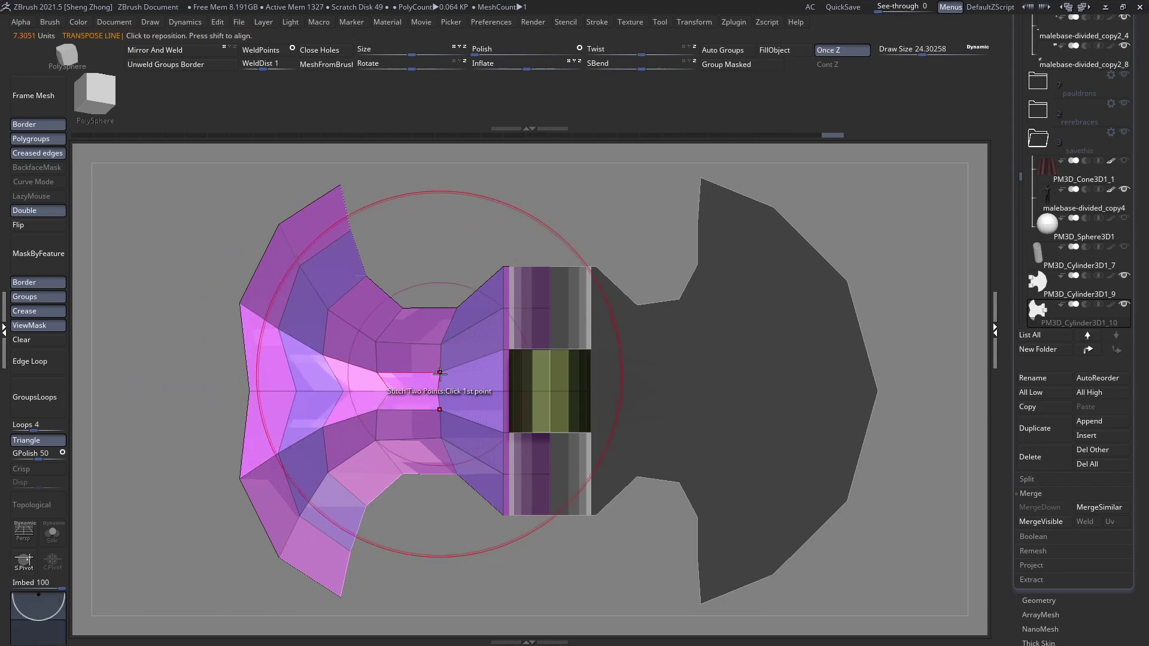
# Add the neck to the mask, push the middle of the left leaf's outer edge further out, and clear the mask
pyautogui.keyDown('alt'); pyautogui.moveTo(438, 373); pyautogui.dragTo(505, 382, button='right'); pyautogui.keyUp('alt')
pyautogui.moveTo(685, 223)
pyautogui.keyDown('ctrl'); pyautogui.mouseDown()
pyautogui.moveTo(573, 334)
pyautogui.moveTo(489, 569)
pyautogui.mouseUp(); pyautogui.keyUp('ctrl')
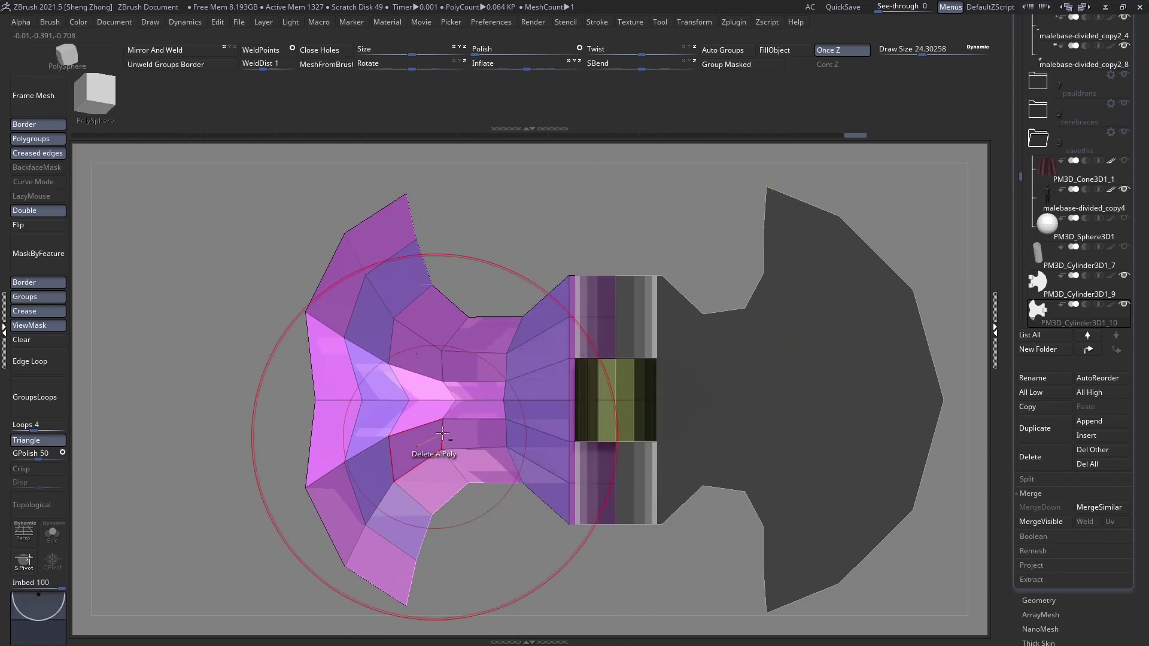
pyautogui.keyDown('alt'); pyautogui.moveTo(440, 436); pyautogui.dragTo(516, 411, button='right'); pyautogui.keyUp('alt')
pyautogui.press('w')
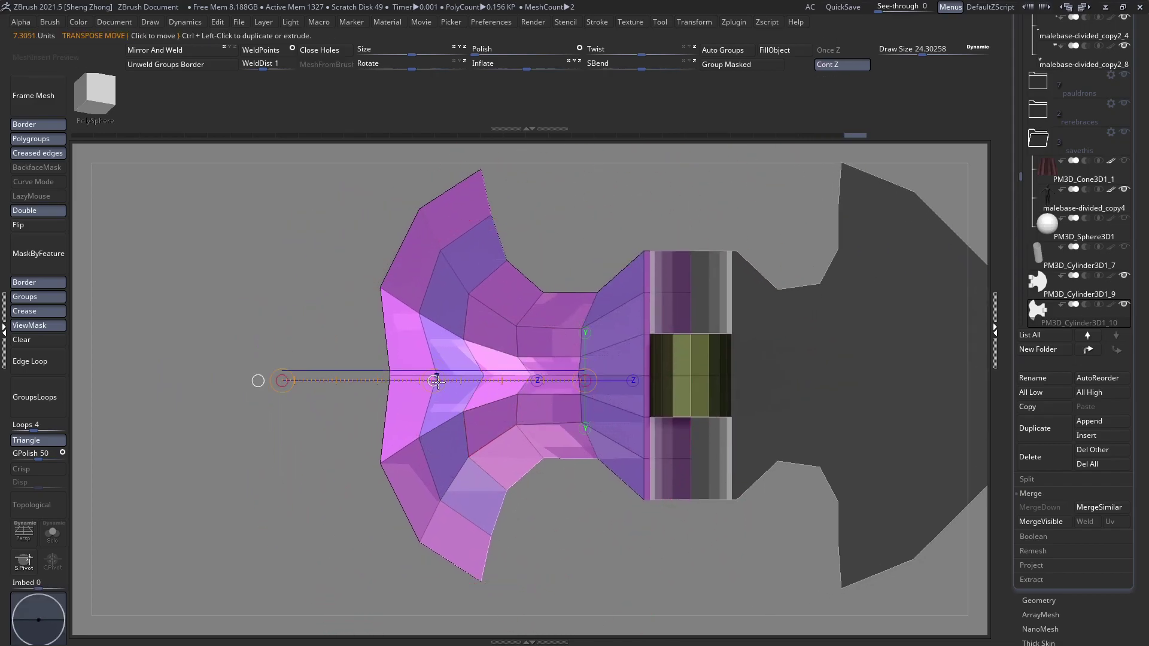
pyautogui.moveTo(437, 381); pyautogui.dragTo(424, 382)
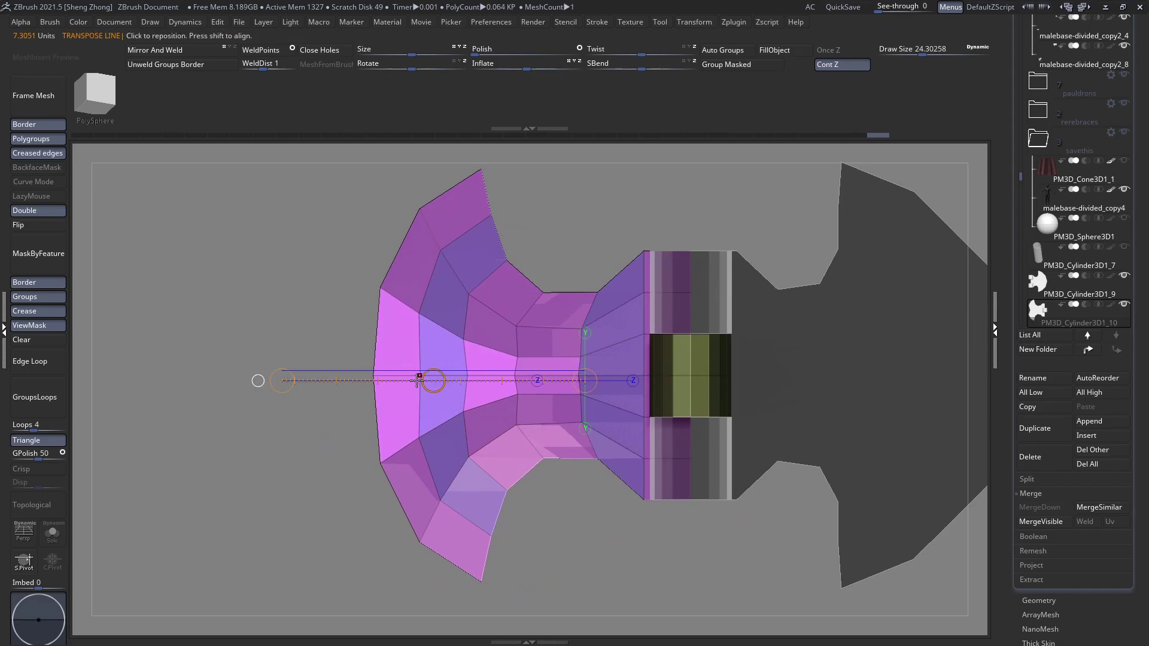
pyautogui.press('q')
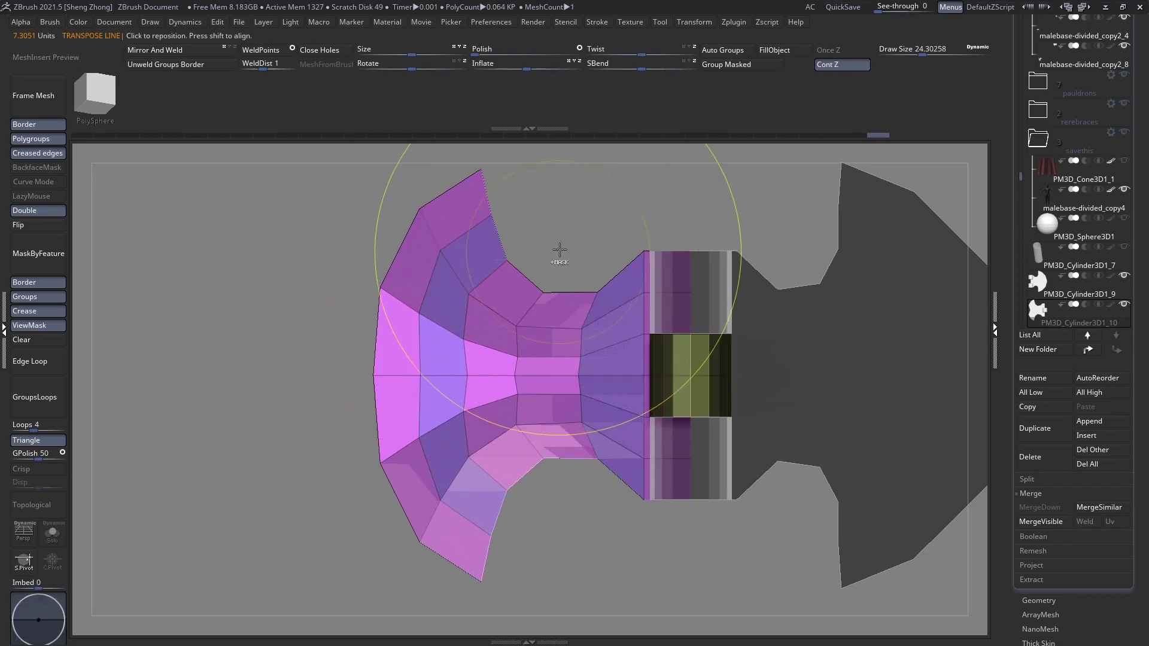
pyautogui.moveTo(525, 277)
pyautogui.mouseDown(button='right')
pyautogui.moveTo(479, 323)
pyautogui.moveTo(515, 305)
pyautogui.moveTo(108, 244)
pyautogui.mouseUp(button='right')
pyautogui.click(30, 326)
pyautogui.keyDown('ctrl'); pyautogui.moveTo(169, 318); pyautogui.dragTo(482, 454, button='right'); pyautogui.keyUp('ctrl')
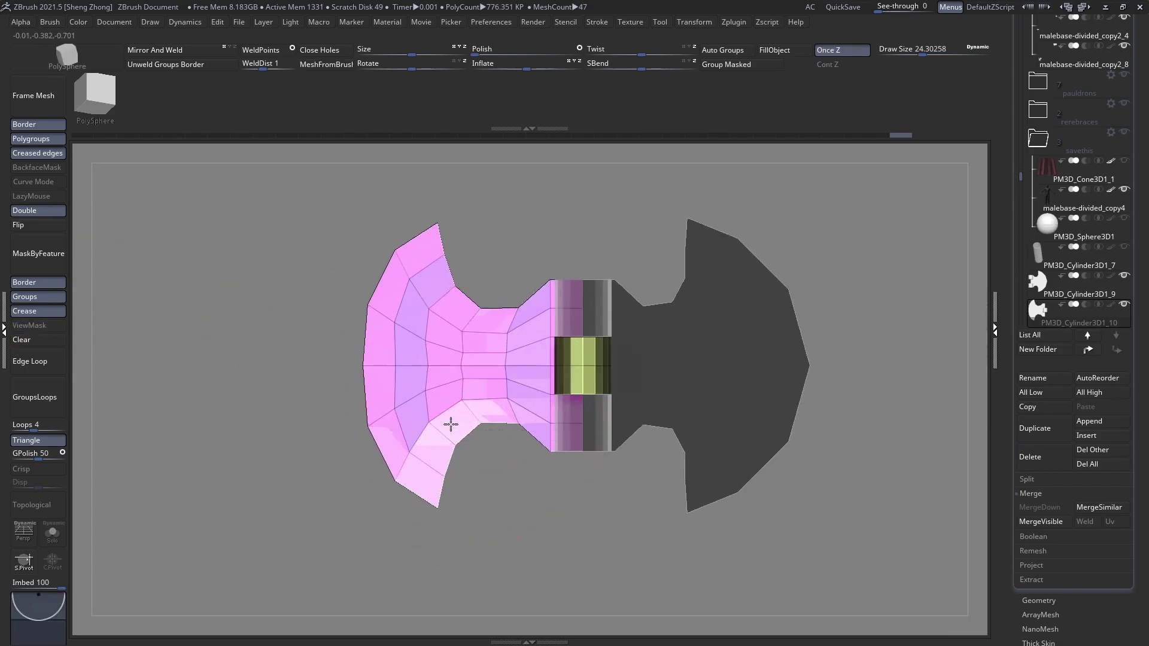
pyautogui.moveTo(451, 424); pyautogui.dragTo(254, 410)
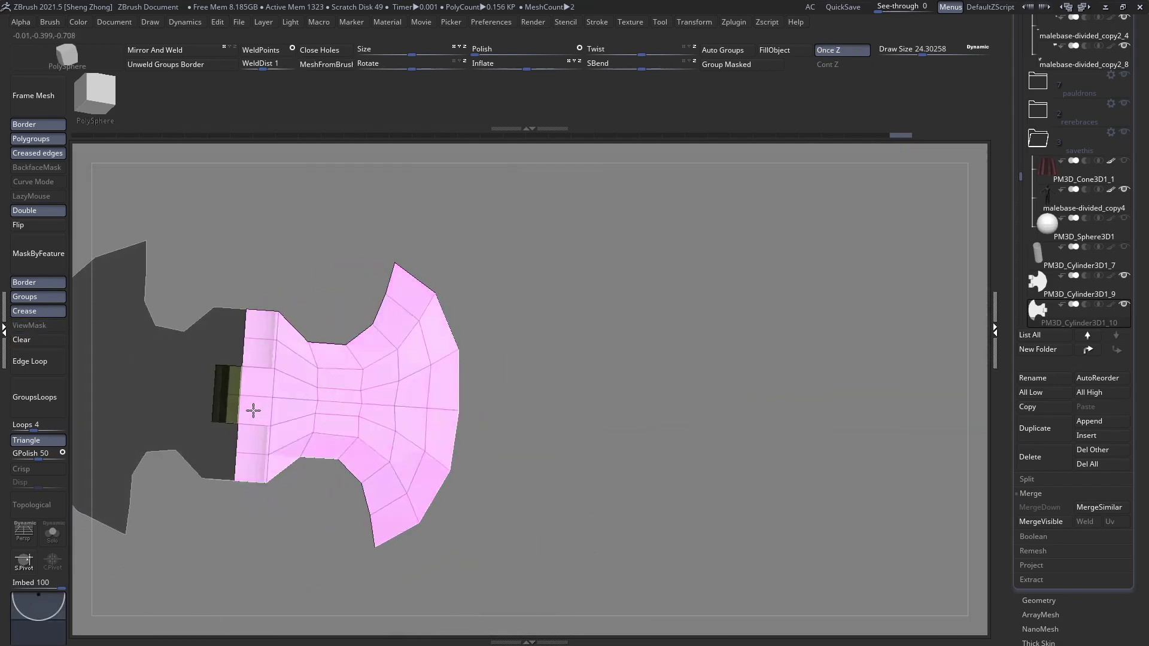
pyautogui.moveTo(253, 410)
pyautogui.mouseDown(button='right')
pyautogui.moveTo(138, 405)
pyautogui.moveTo(275, 360)
pyautogui.moveTo(467, 381)
pyautogui.mouseUp(button='right')
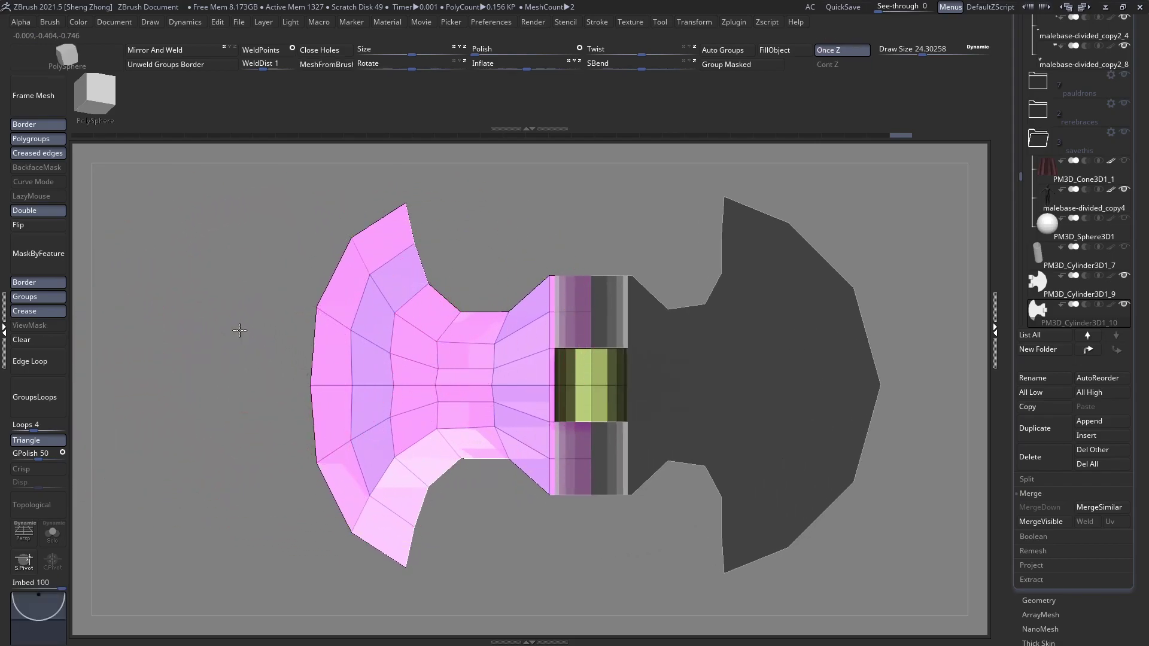
# With a draw size of about 12.5, isolate the middle of the left leaf's outer edge, pull it into a shallow point, and unmask
pyautogui.press('s')
pyautogui.moveTo(238, 329); pyautogui.dragTo(232, 331)
pyautogui.press('ctrl')
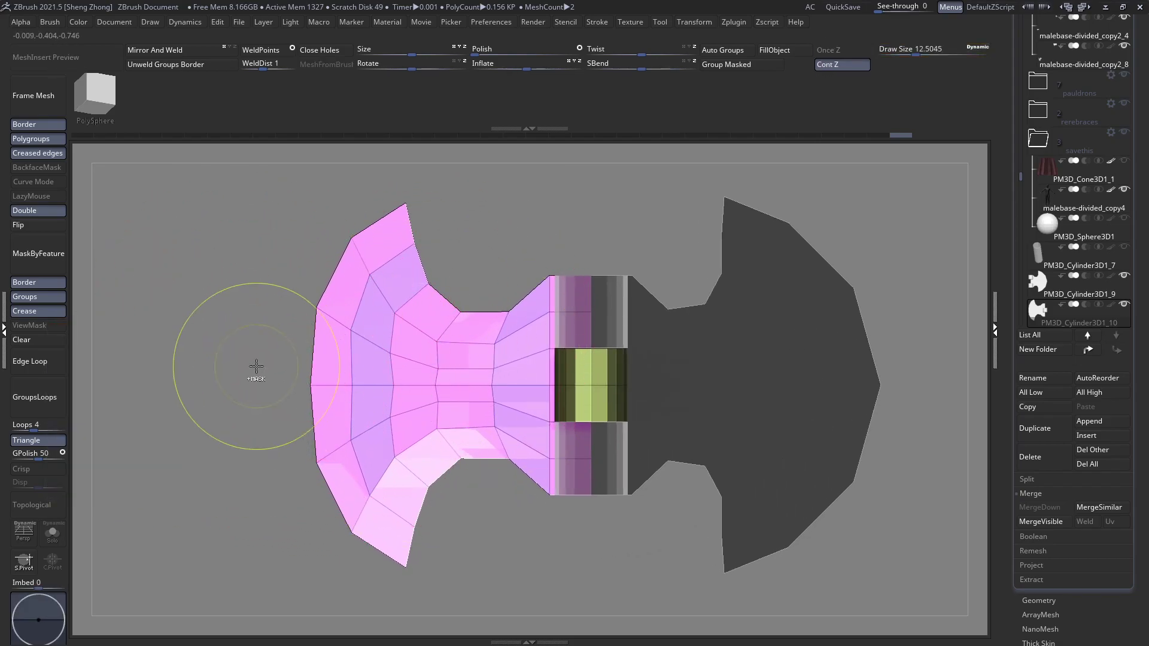
pyautogui.keyDown('ctrl'); pyautogui.click(217, 333); pyautogui.keyUp('ctrl')
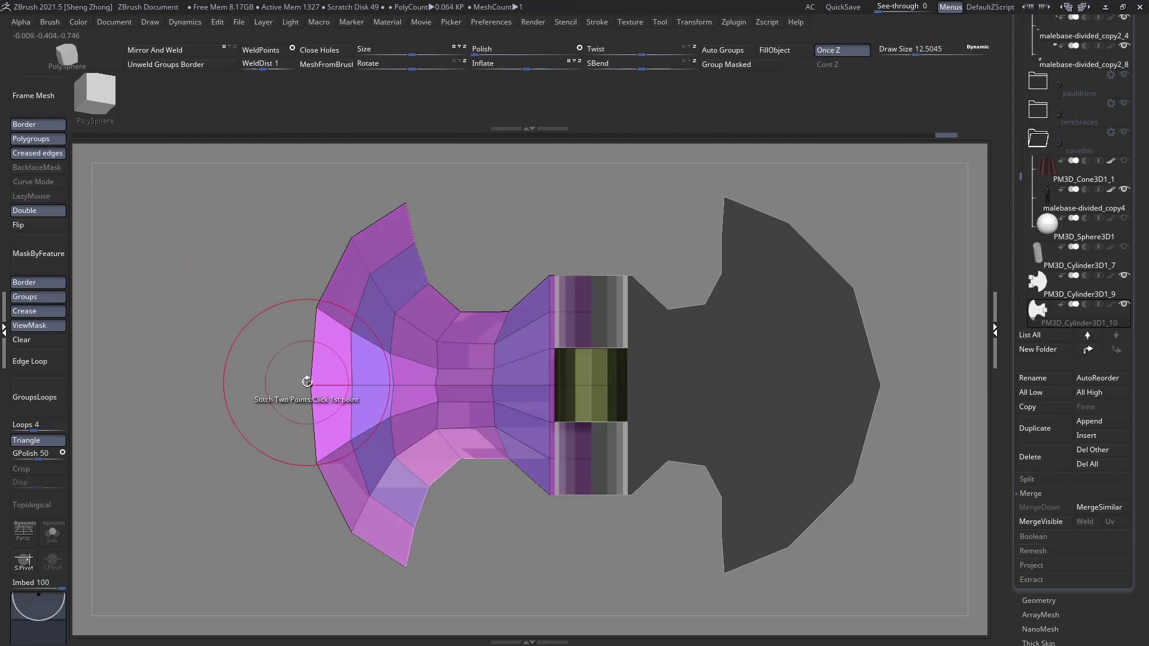
pyautogui.press('w')
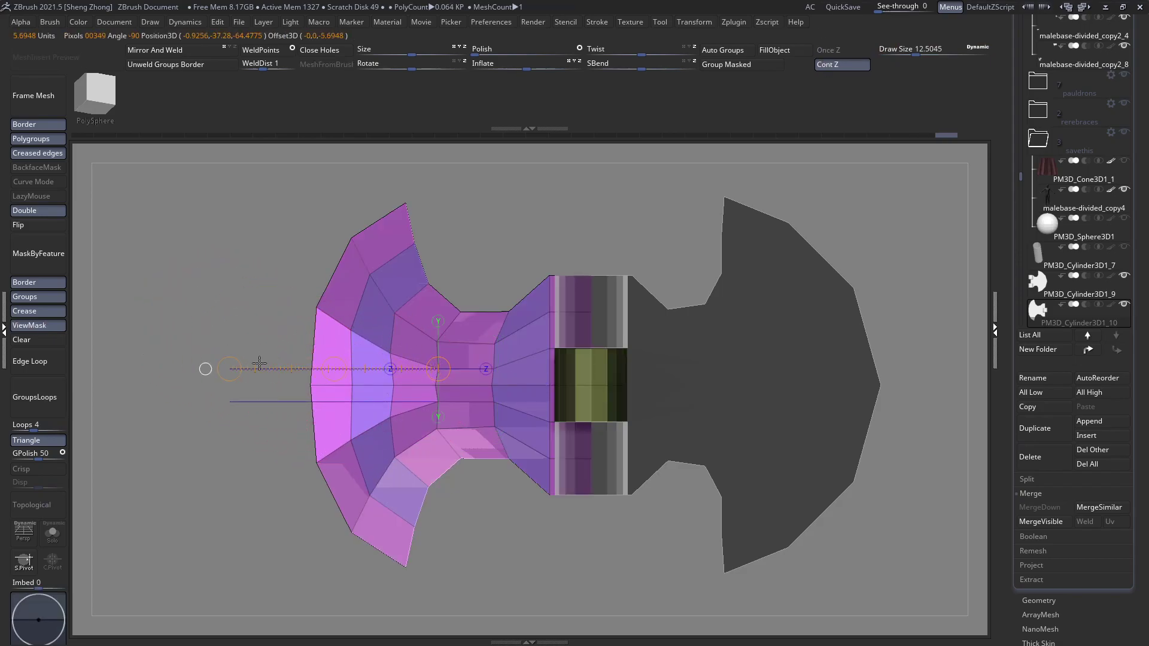
pyautogui.press('q')
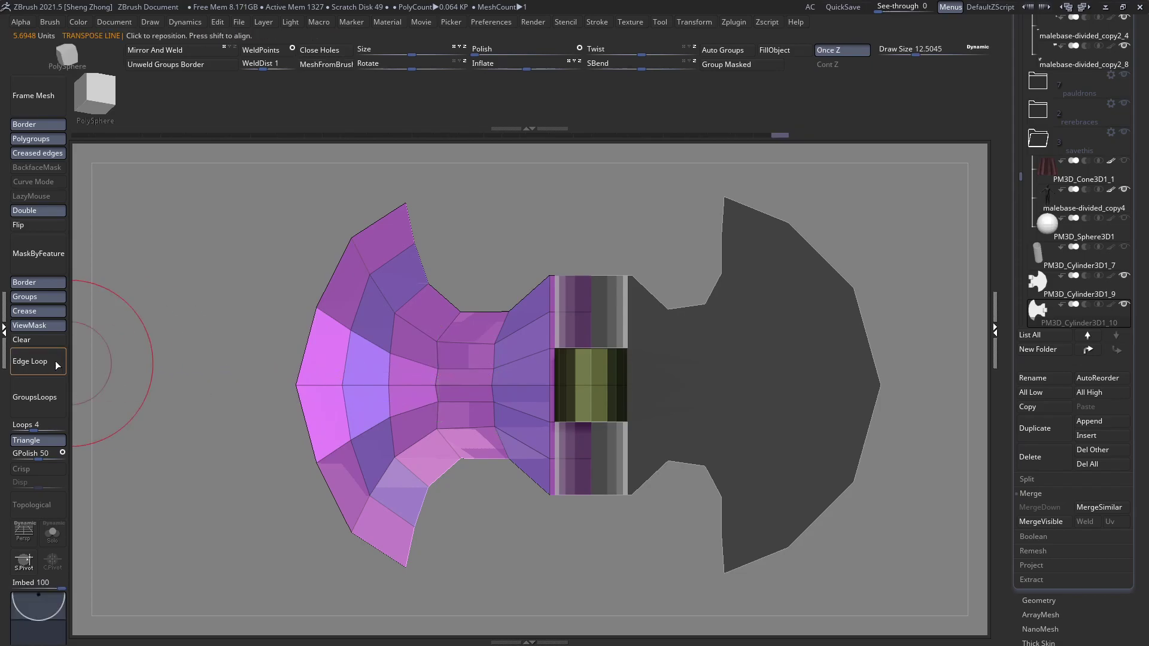
pyautogui.click(38, 345)
# Mask the barrel side of the left leaf, shift its flared plate toward the barrel to shorten the neck, and clear the mask
pyautogui.keyDown('ctrl'); pyautogui.moveTo(364, 415); pyautogui.dragTo(306, 390, button='right'); pyautogui.keyUp('ctrl')
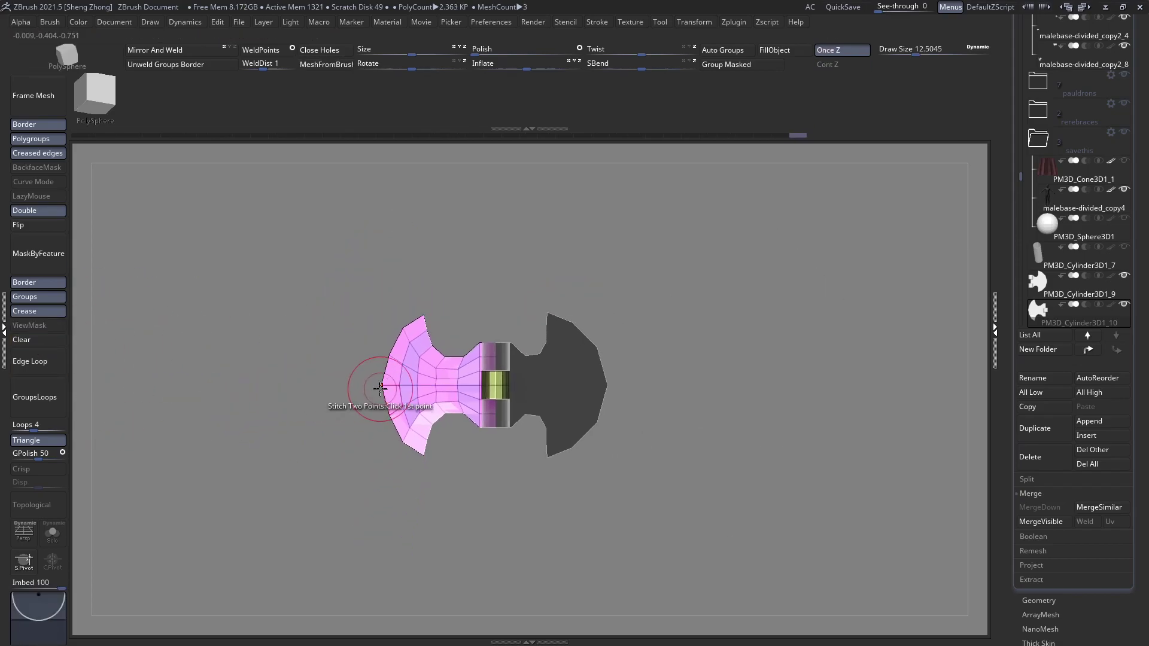
pyautogui.keyDown('ctrl'); pyautogui.moveTo(380, 389); pyautogui.dragTo(474, 483, button='right'); pyautogui.keyUp('ctrl')
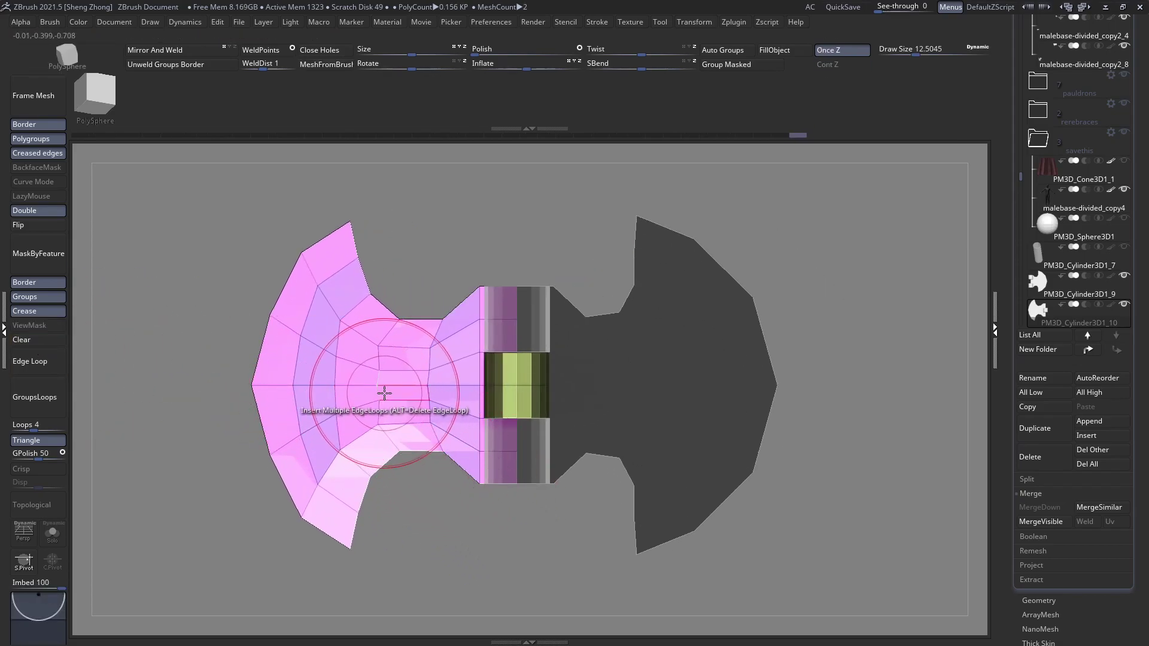
pyautogui.keyDown('alt'); pyautogui.moveTo(389, 479); pyautogui.dragTo(507, 493, button='right'); pyautogui.keyUp('alt')
pyautogui.moveTo(419, 449)
pyautogui.mouseDown(button='right')
pyautogui.moveTo(411, 421)
pyautogui.moveTo(467, 382)
pyautogui.moveTo(496, 379)
pyautogui.moveTo(552, 449)
pyautogui.mouseUp(button='right')
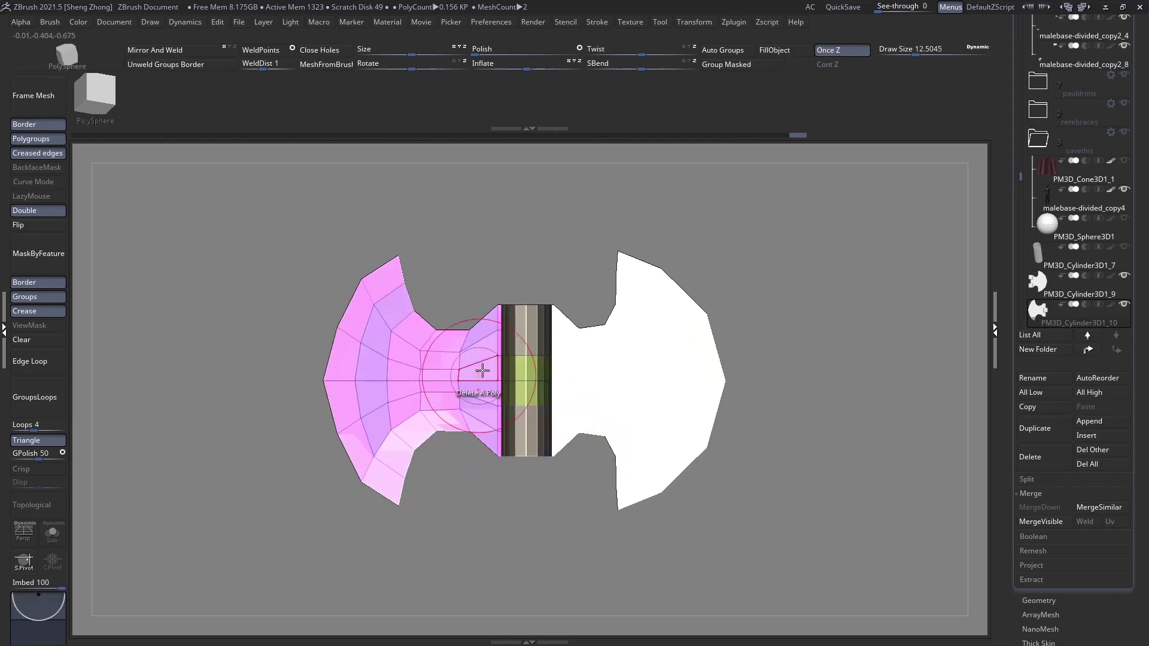
pyautogui.keyDown('ctrl'); pyautogui.moveTo(480, 219); pyautogui.dragTo(789, 505); pyautogui.keyUp('ctrl')
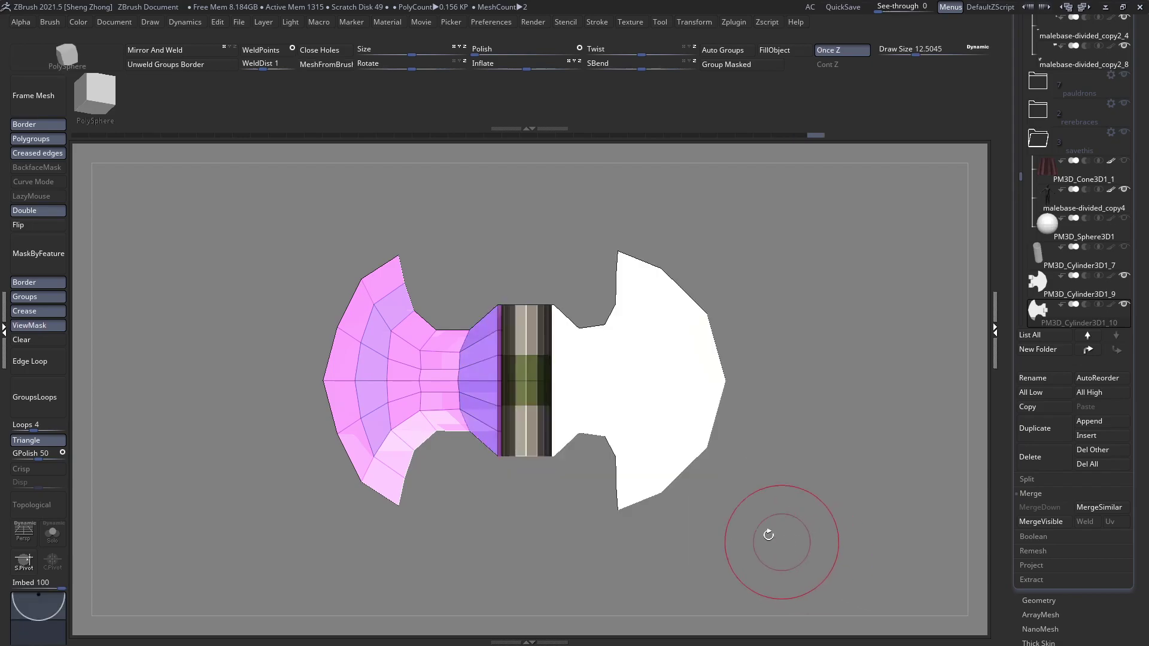
pyautogui.press('w')
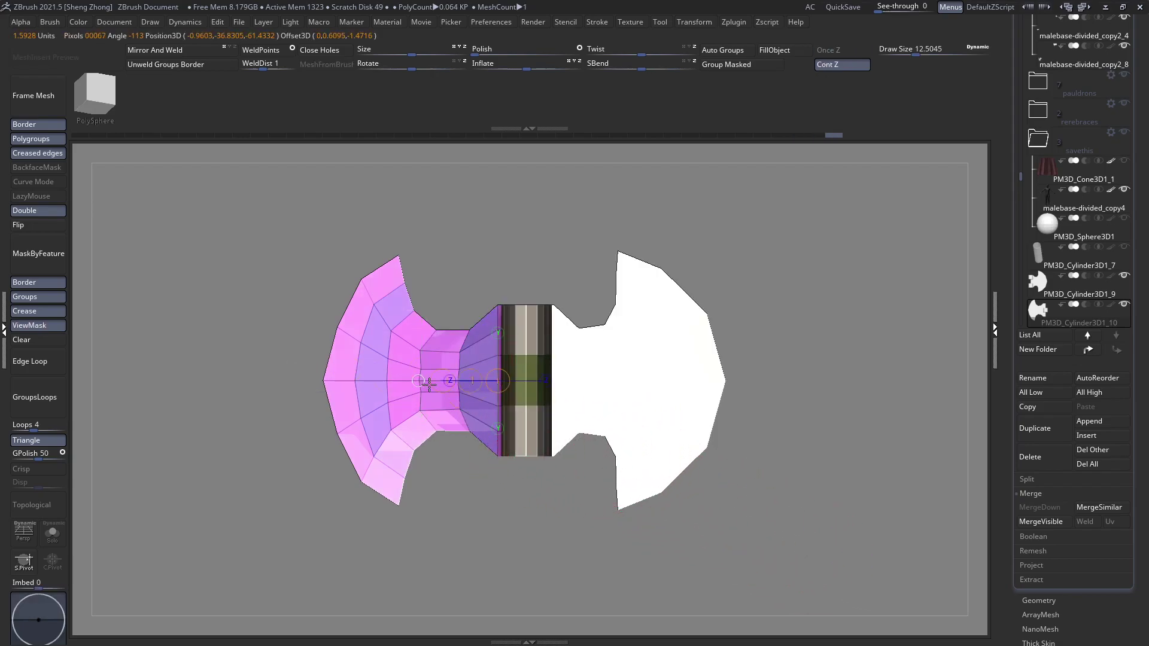
pyautogui.moveTo(228, 378); pyautogui.dragTo(368, 383)
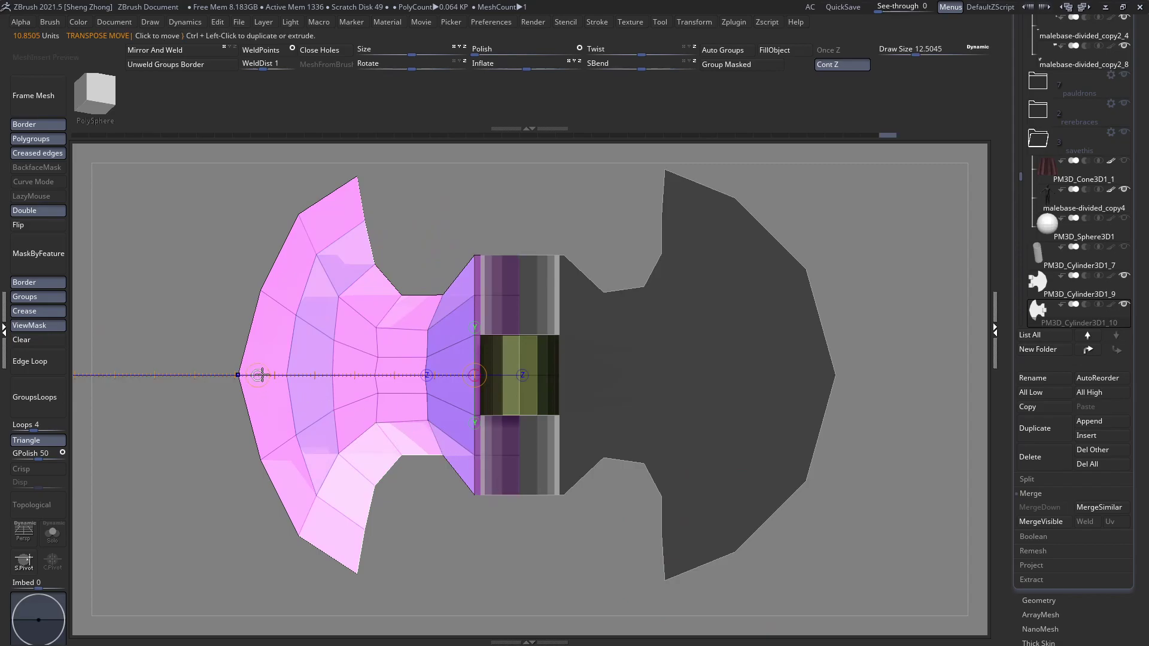
pyautogui.moveTo(262, 375); pyautogui.dragTo(272, 376)
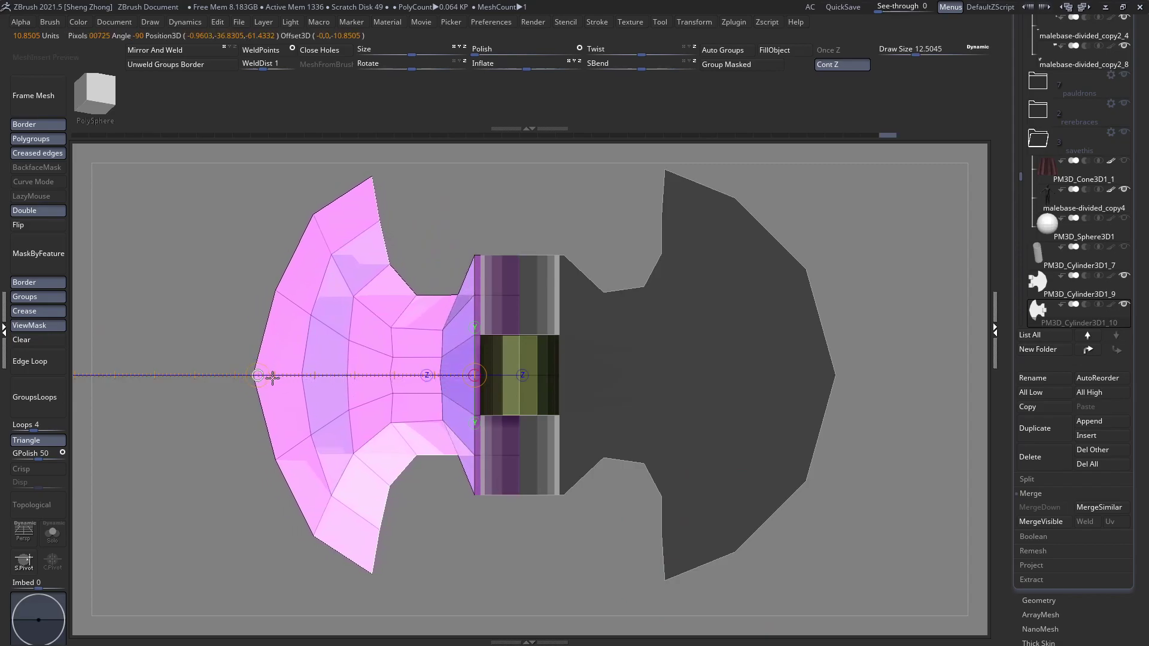
pyautogui.press('q')
pyautogui.click(41, 339)
# On subtool PM3D_Cylinder3D1_9, mask the right leaf's barrel side, move its flared plate toward the barrel, and clear the mask
pyautogui.keyDown('alt'); pyautogui.moveTo(493, 396); pyautogui.dragTo(331, 412, button='right'); pyautogui.keyUp('alt')
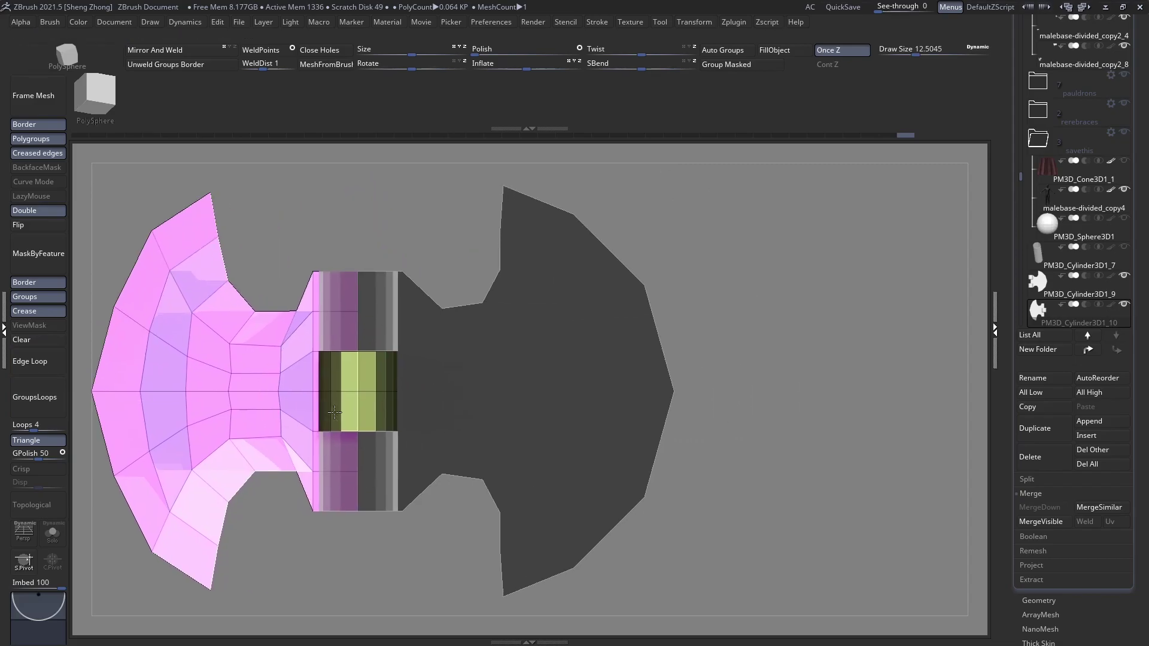
pyautogui.keyDown('alt'); pyautogui.click(456, 351); pyautogui.keyUp('alt')
pyautogui.keyDown('ctrl'); pyautogui.moveTo(433, 195); pyautogui.dragTo(765, 635); pyautogui.keyUp('ctrl')
pyautogui.keyDown('ctrl'); pyautogui.click(756, 610); pyautogui.keyUp('ctrl')
pyautogui.press('w')
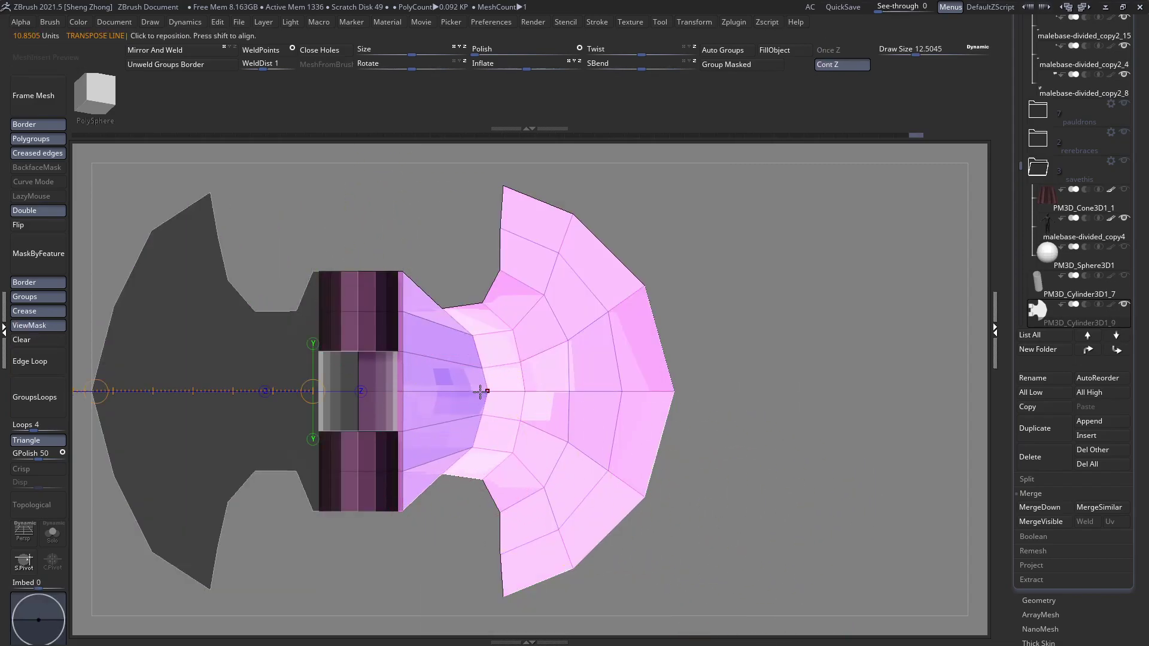
pyautogui.moveTo(645, 389); pyautogui.dragTo(630, 389)
pyautogui.keyDown('ctrl'); pyautogui.moveTo(471, 391); pyautogui.dragTo(631, 451, button='right'); pyautogui.keyUp('ctrl')
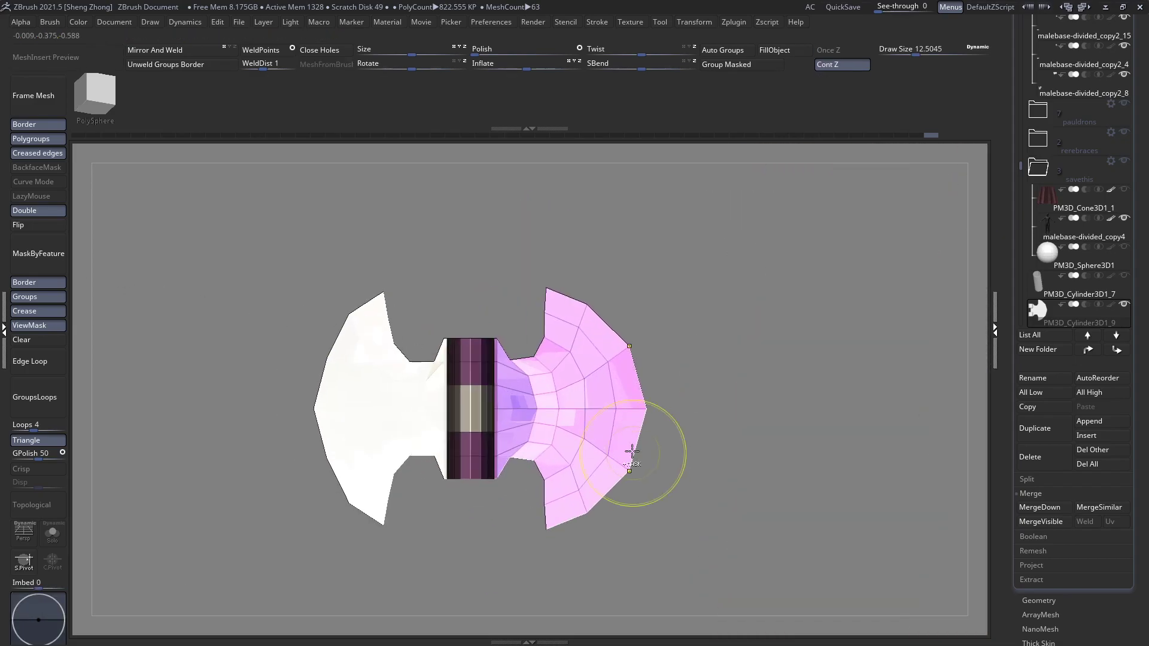
pyautogui.click(51, 341)
pyautogui.keyDown('ctrl'); pyautogui.moveTo(441, 369); pyautogui.dragTo(469, 415, button='right'); pyautogui.keyUp('ctrl')
pyautogui.moveTo(497, 373); pyautogui.dragTo(399, 305, button='right')
pyautogui.press('space')
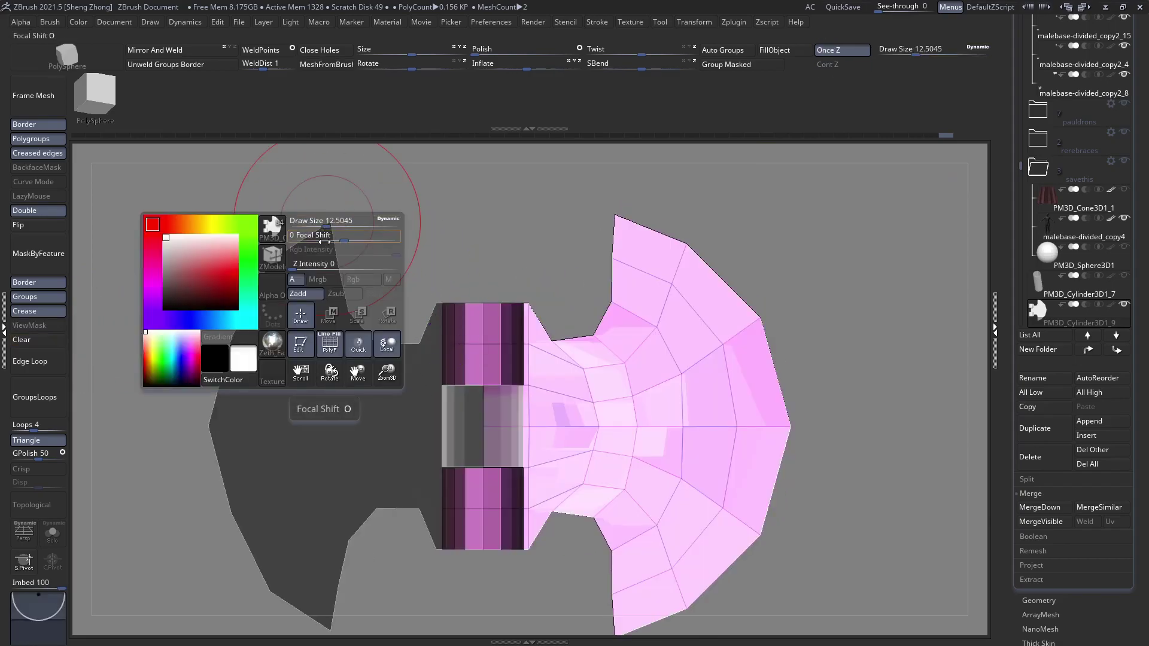
pyautogui.keyDown('alt'); pyautogui.moveTo(649, 351); pyautogui.dragTo(513, 346, button='right'); pyautogui.keyUp('alt')
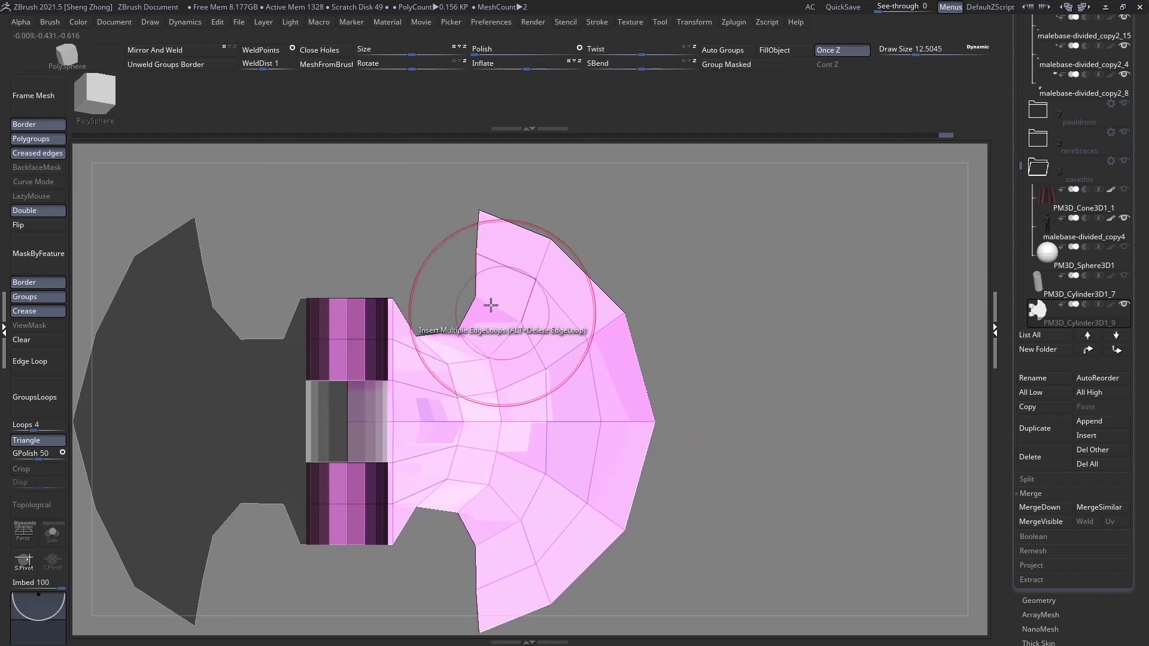
# Insert a lengthwise edge loop through the middle of each band of the right leaf, from barrel to outer edge, undoing stray insertions
pyautogui.click(500, 300)
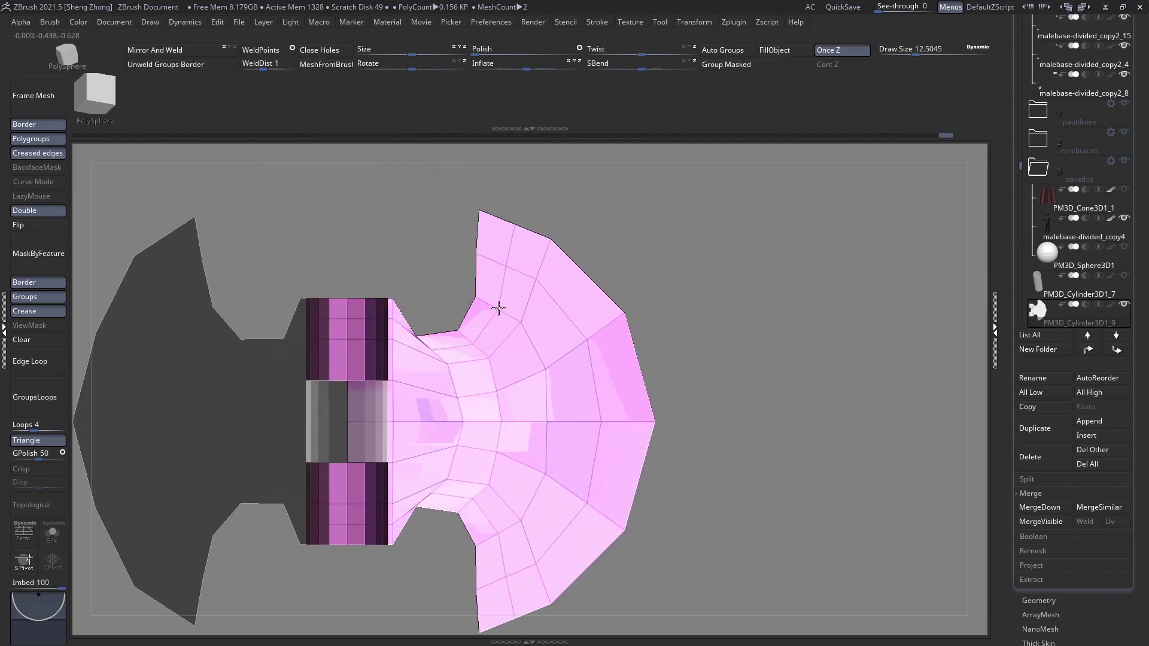
pyautogui.moveTo(491, 279)
pyautogui.mouseDown()
pyautogui.moveTo(503, 298)
pyautogui.moveTo(507, 248)
pyautogui.mouseUp()
pyautogui.hotkey('ctrl', 'z')
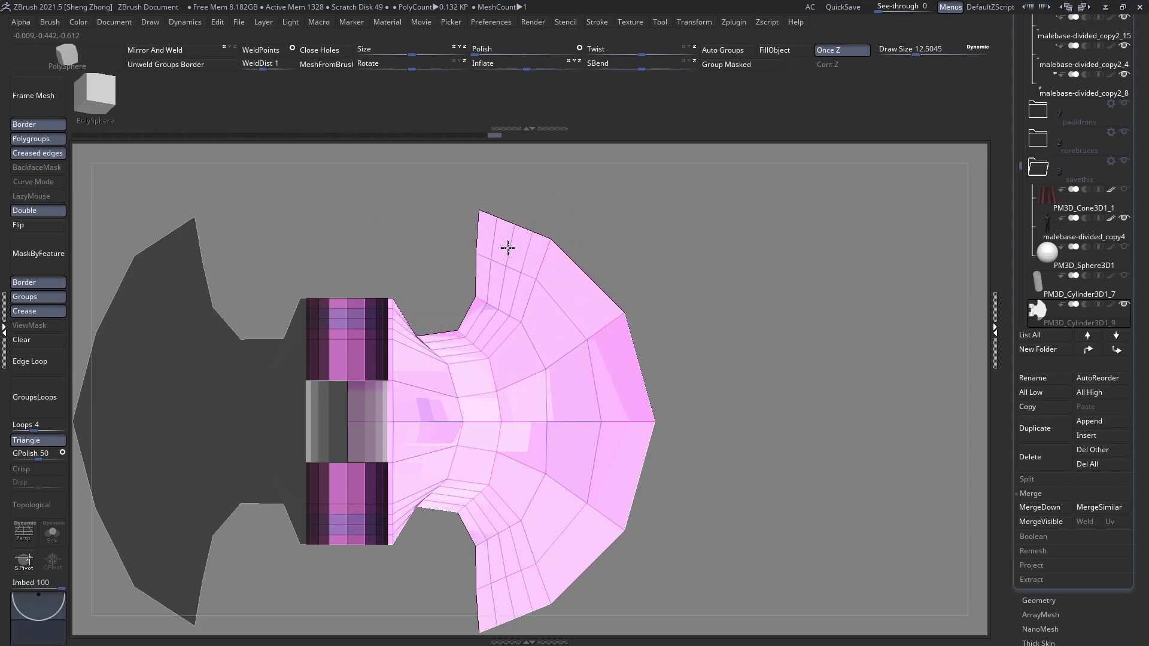
pyautogui.moveTo(556, 305)
pyautogui.mouseDown()
pyautogui.moveTo(554, 275)
pyautogui.moveTo(509, 275)
pyautogui.moveTo(559, 305)
pyautogui.mouseUp()
pyautogui.hotkey('ctrl', 'z')
pyautogui.hotkey('ctrl', 'z')
pyautogui.hotkey('ctrl', 'z')
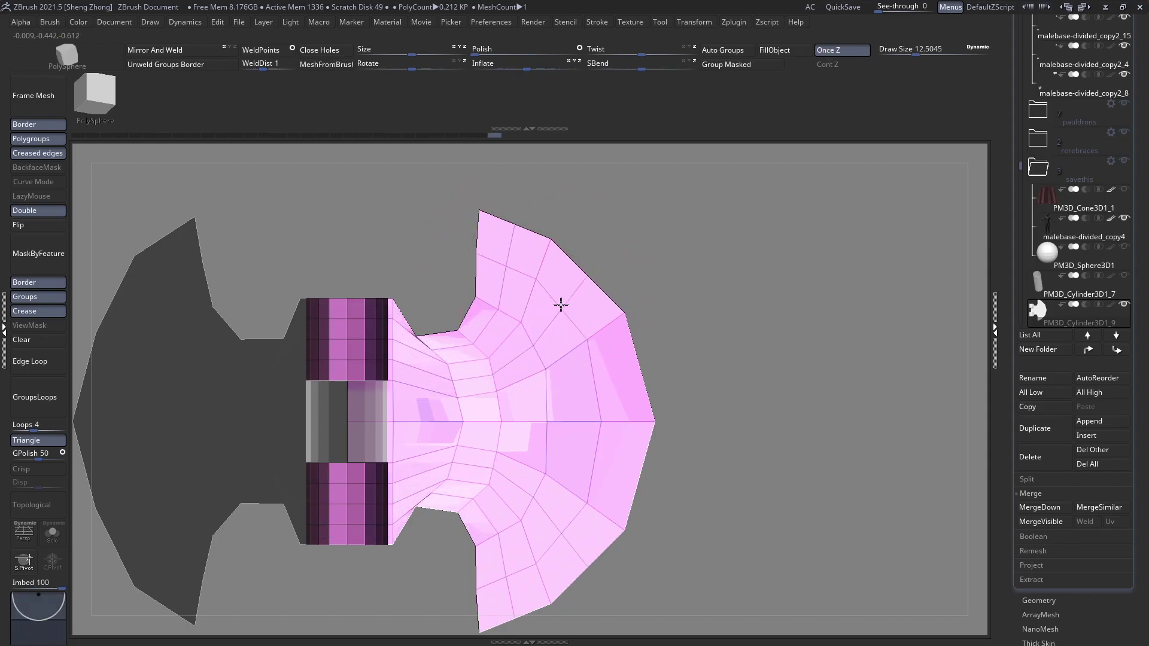
pyautogui.moveTo(589, 369); pyautogui.dragTo(598, 357)
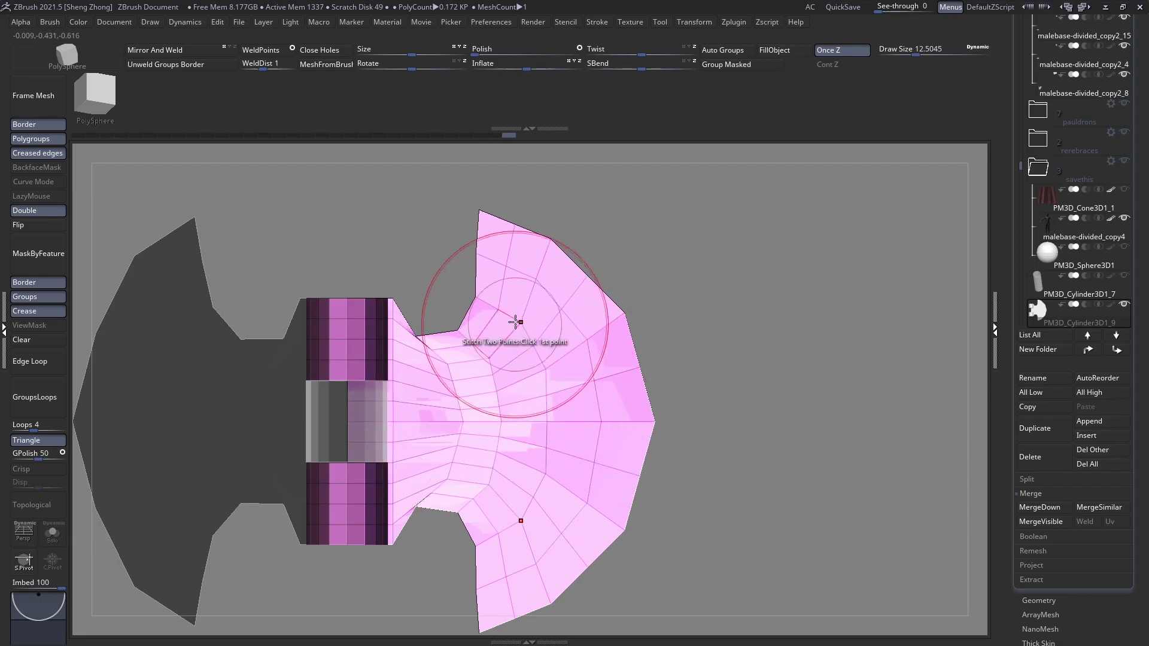
# Hide alternate lengthwise strips of the right leaf with the SelectLasso brush, auto-group the visible ones, and show the whole leaf
pyautogui.rightClick(414, 230)
pyautogui.click(361, 263)
pyautogui.press('s')
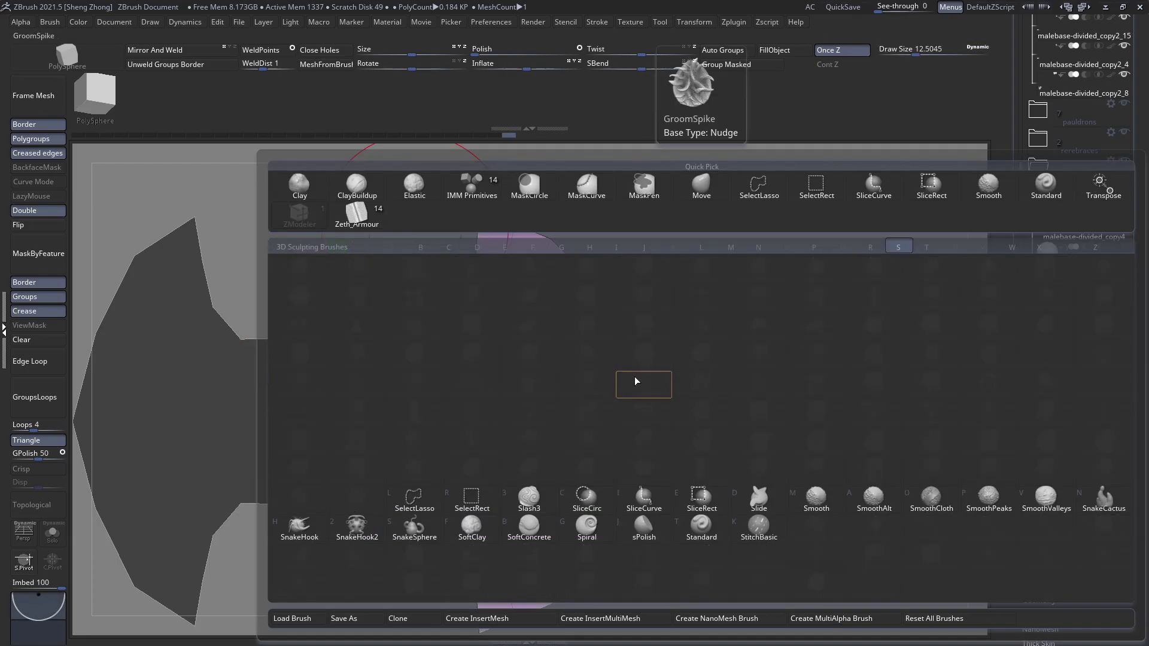
pyautogui.press('l')
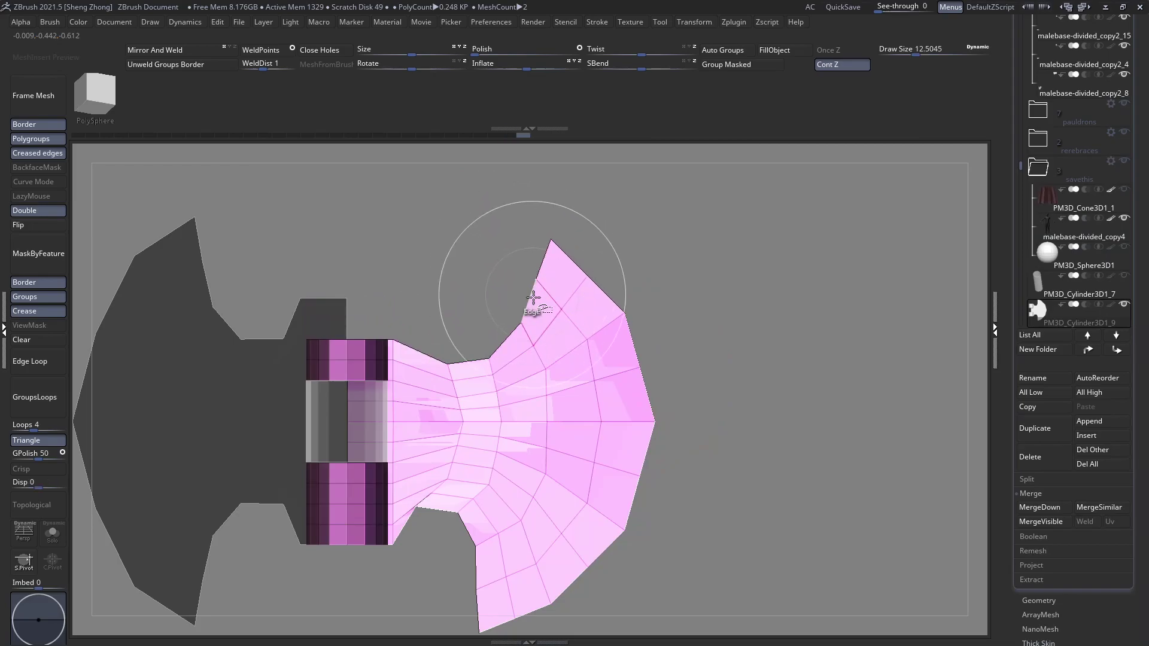
pyautogui.click(595, 383)
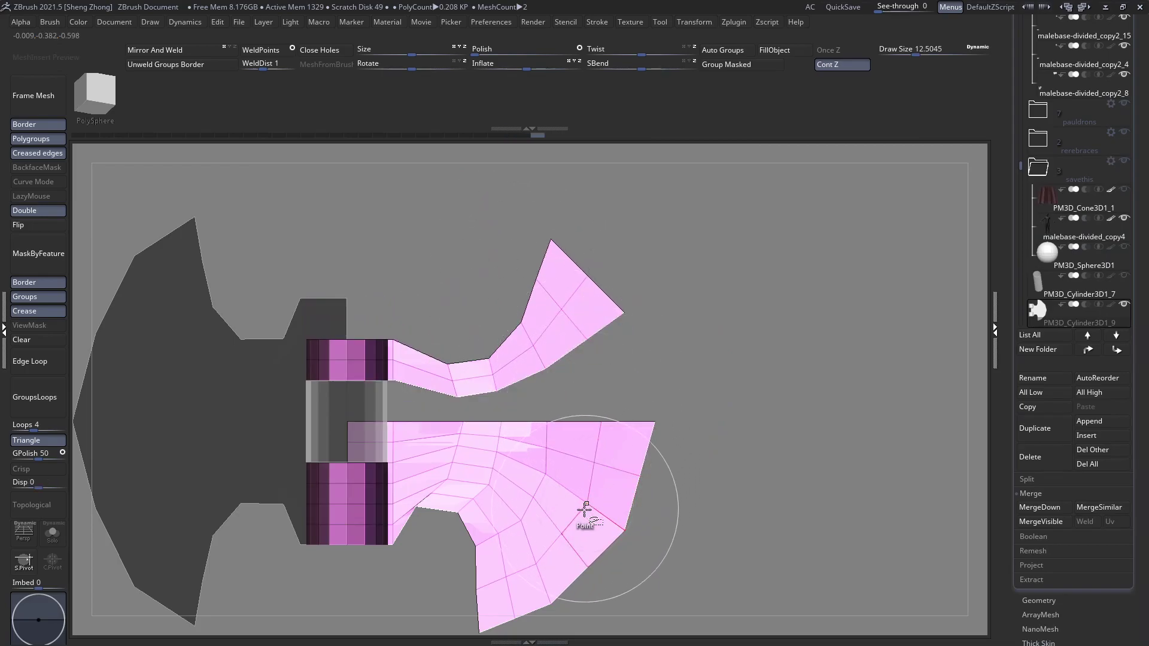
pyautogui.click(576, 526)
pyautogui.keyDown('ctrl'); pyautogui.keyDown('shift'); pyautogui.click(554, 548); pyautogui.keyUp('shift'); pyautogui.keyUp('ctrl')
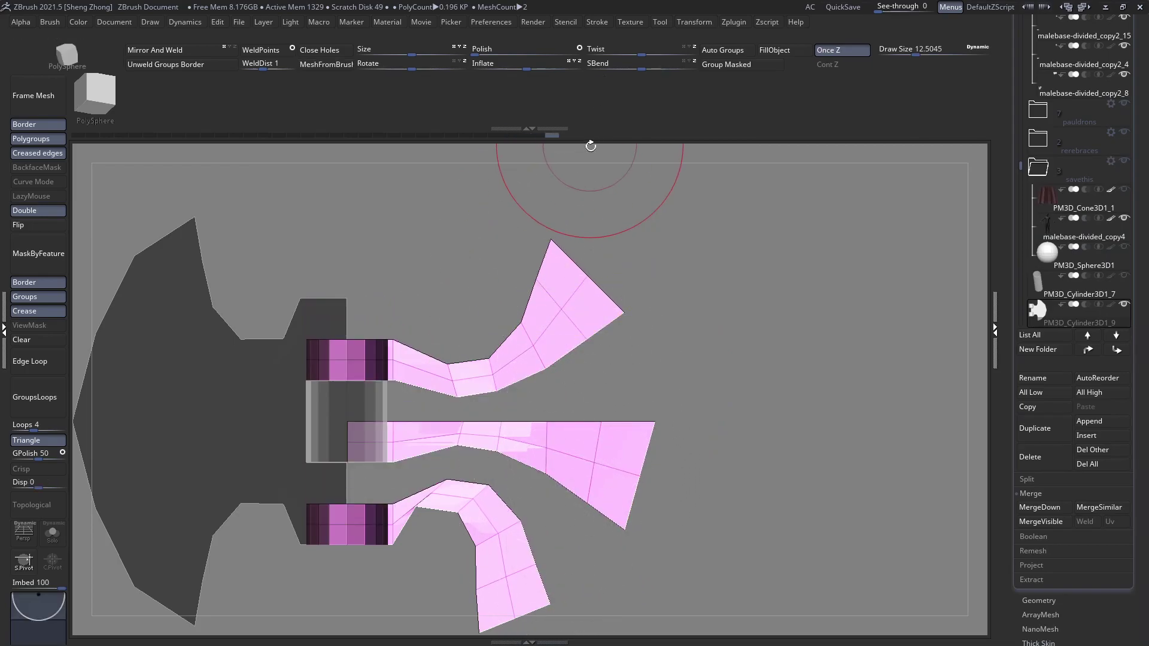
pyautogui.click(720, 51)
pyautogui.keyDown('ctrl'); pyautogui.keyDown('shift'); pyautogui.click(801, 222); pyautogui.keyUp('shift'); pyautogui.keyUp('ctrl')
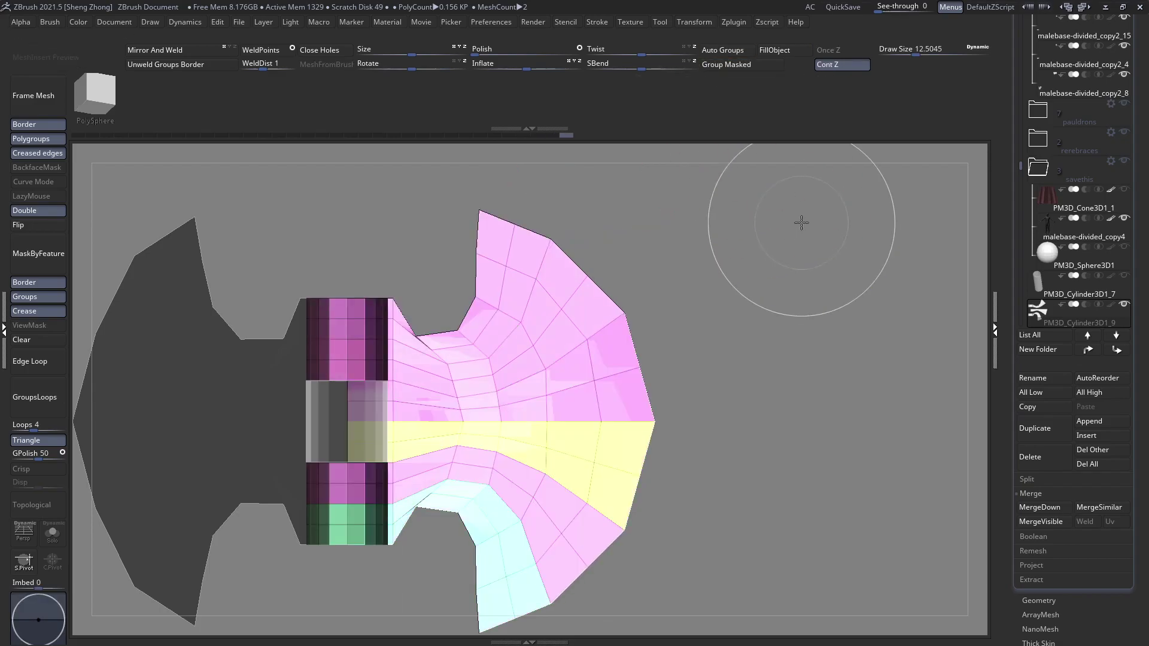
# Show only the remaining strips of the right leaf, auto-group them into separate polygroups, and bring the whole leaf back
pyautogui.hotkey('ctrl', 'z')
pyautogui.hotkey('ctrl', 'z')
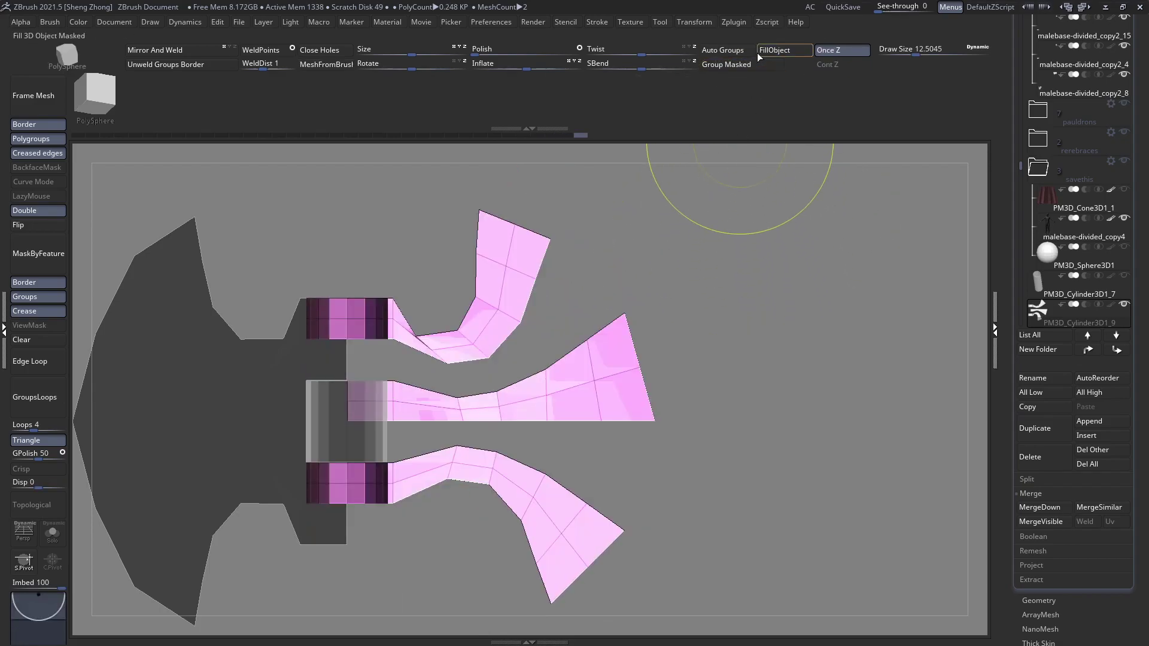
pyautogui.click(772, 50)
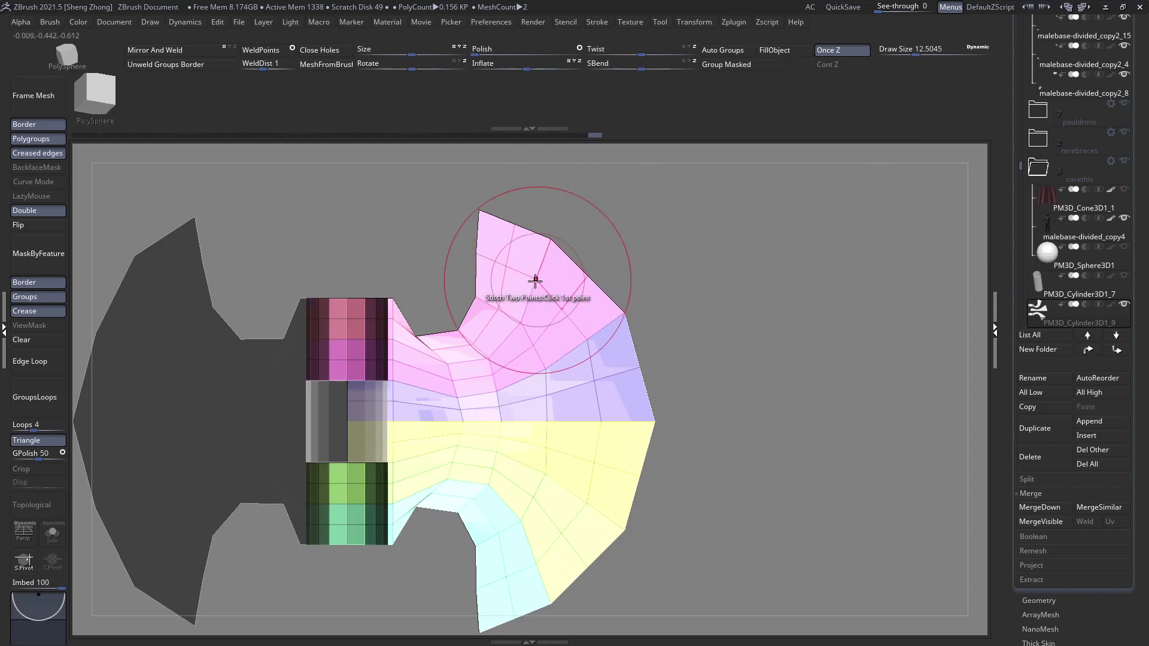
pyautogui.hotkey('ctrl', 'z')
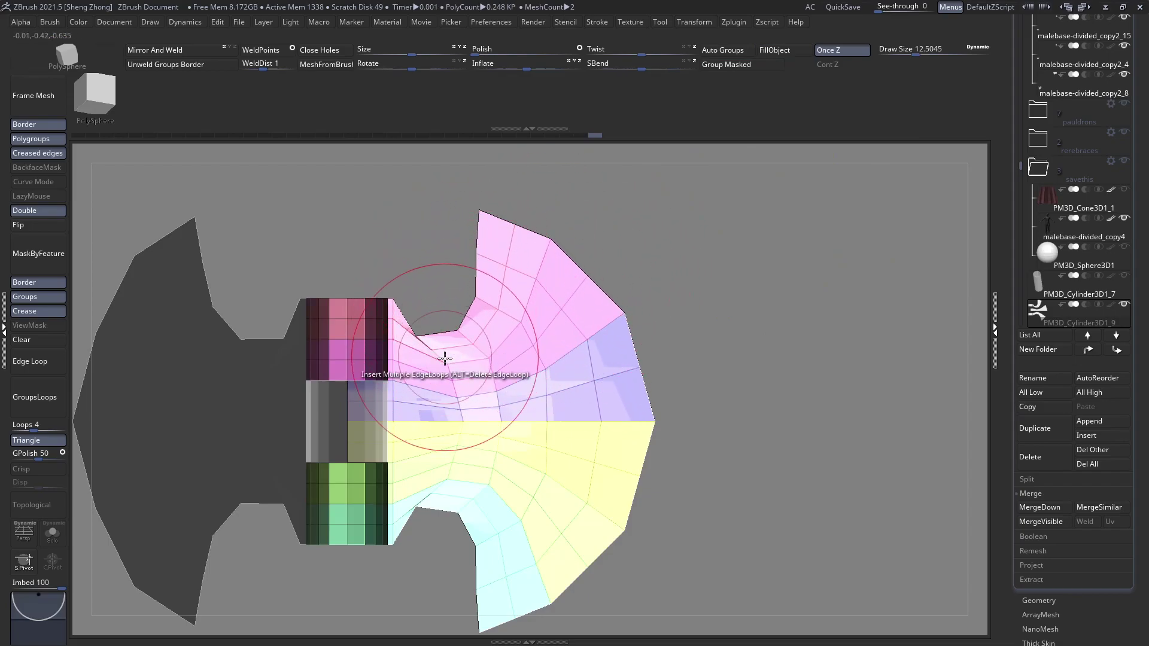
# Mask the barrel side of the right leaf and apply MaskByFeature with Border, Groups and Crease
pyautogui.keyDown('alt'); pyautogui.moveTo(313, 333); pyautogui.dragTo(361, 292, button='right'); pyautogui.keyUp('alt')
pyautogui.keyDown('ctrl'); pyautogui.moveTo(241, 211); pyautogui.dragTo(447, 604); pyautogui.keyUp('ctrl')
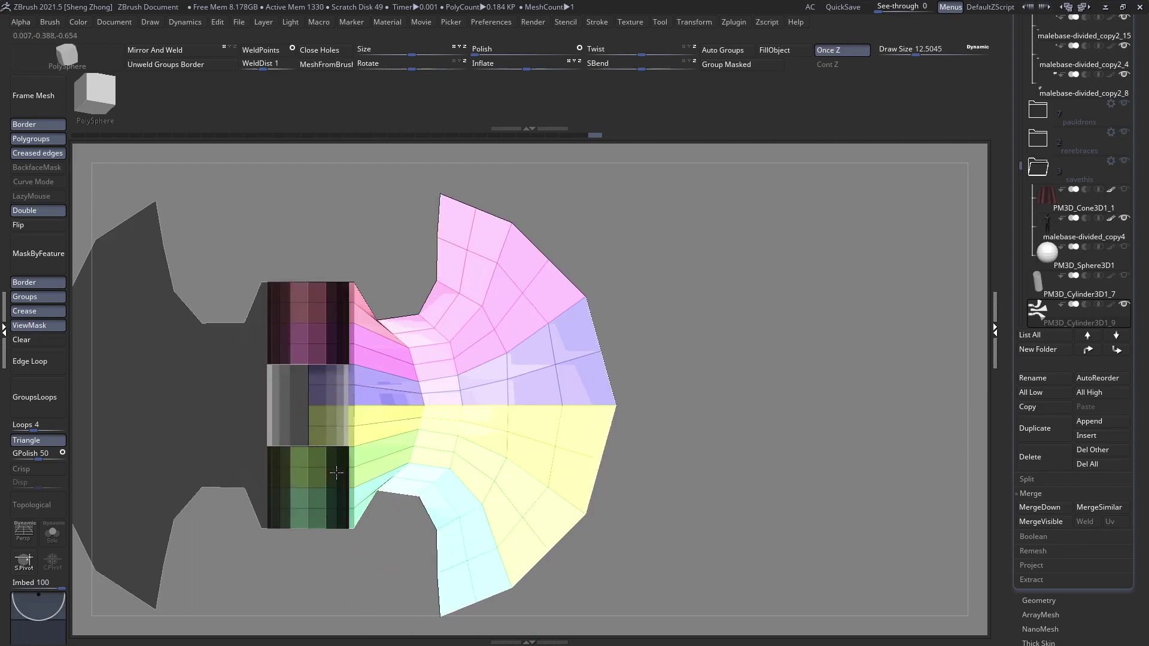
pyautogui.click(30, 268)
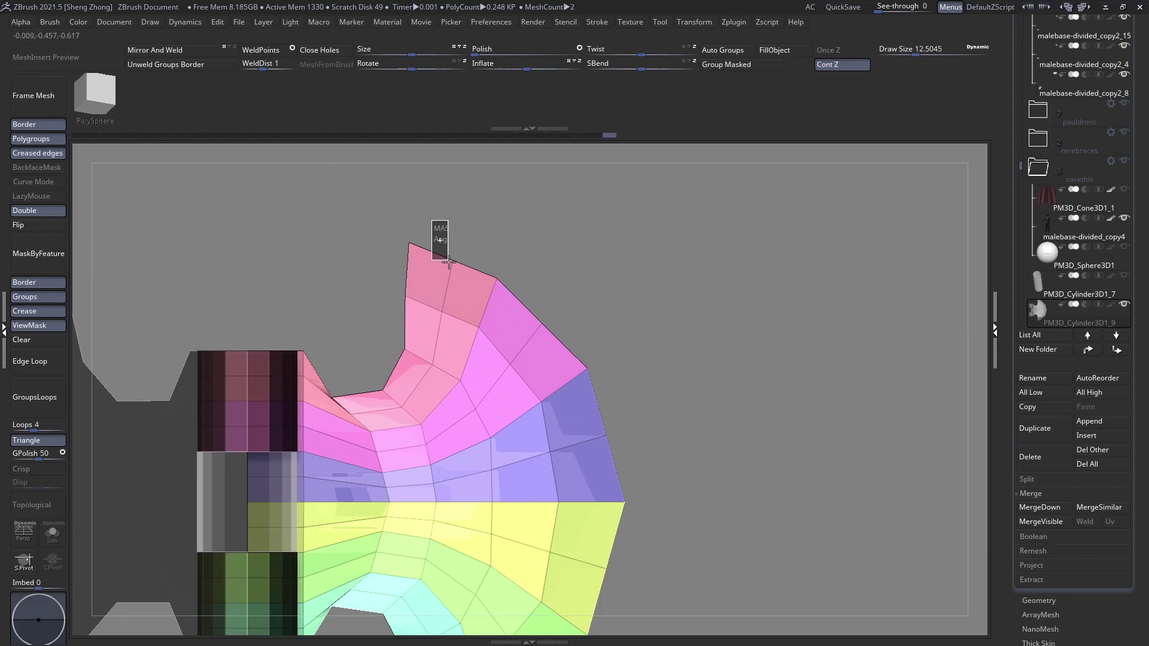
# Unmask the mid-strip points along the right leaf's outer edge, one strip at a time, keeping the polygroup borders masked
pyautogui.keyDown('ctrl'); pyautogui.keyDown('alt'); pyautogui.moveTo(449, 262); pyautogui.dragTo(585, 344); pyautogui.keyUp('alt'); pyautogui.keyUp('ctrl')
pyautogui.keyDown('ctrl'); pyautogui.moveTo(659, 413); pyautogui.dragTo(567, 468); pyautogui.keyUp('ctrl')
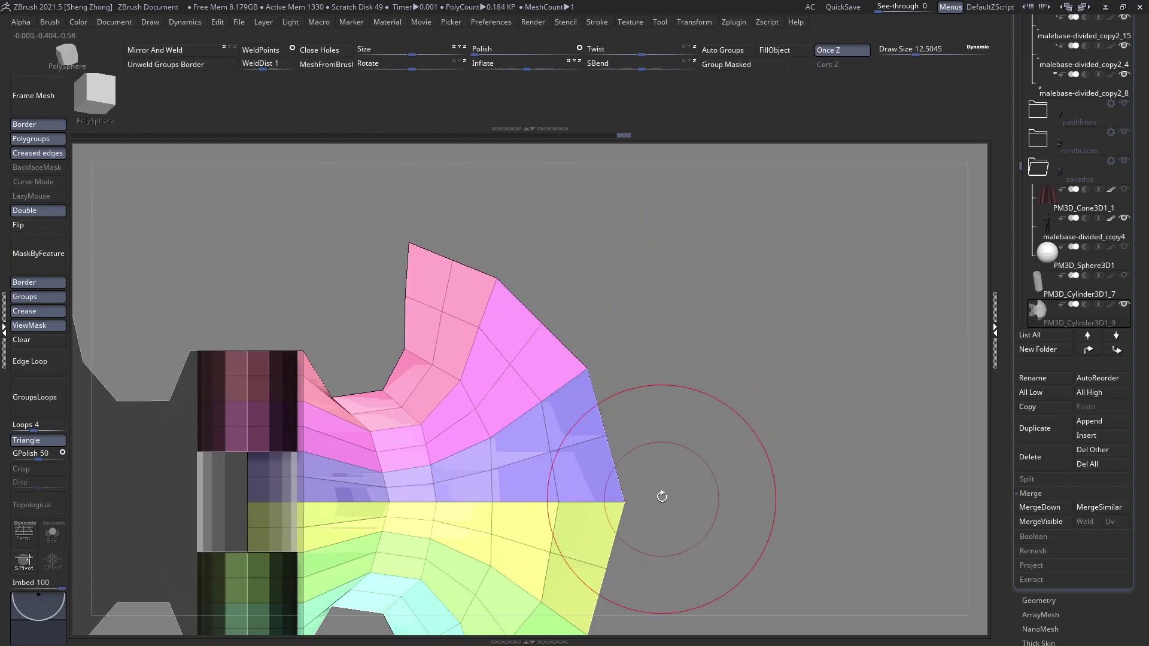
pyautogui.keyDown('alt'); pyautogui.moveTo(673, 577); pyautogui.dragTo(656, 400, button='right'); pyautogui.keyUp('alt')
pyautogui.keyDown('ctrl'); pyautogui.moveTo(656, 397); pyautogui.dragTo(563, 380); pyautogui.keyUp('ctrl')
pyautogui.keyDown('alt'); pyautogui.moveTo(591, 407); pyautogui.dragTo(618, 323, button='right'); pyautogui.keyUp('alt')
pyautogui.keyDown('ctrl'); pyautogui.moveTo(586, 456); pyautogui.dragTo(526, 379); pyautogui.keyUp('ctrl')
pyautogui.keyDown('ctrl'); pyautogui.moveTo(509, 507); pyautogui.dragTo(433, 470); pyautogui.keyUp('ctrl')
pyautogui.keyDown('ctrl'); pyautogui.moveTo(461, 454); pyautogui.dragTo(524, 459, button='right'); pyautogui.keyUp('ctrl')
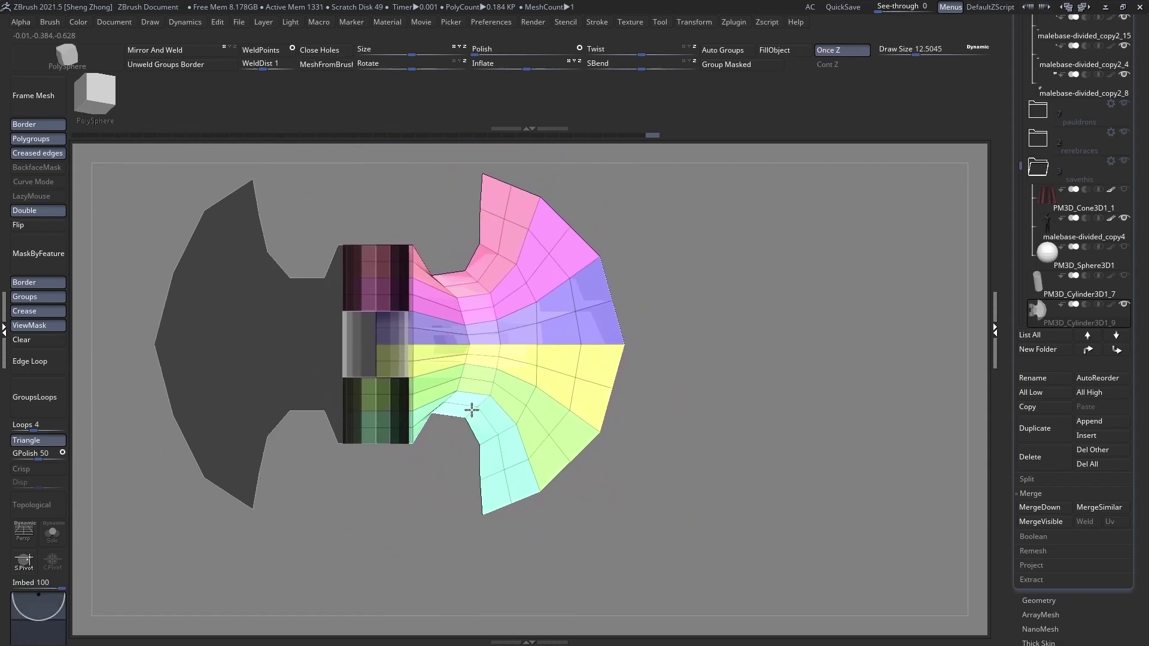
# With transpose lines from the barrel, pull the unmasked points toward the barrel and the leaf's centreline to scallop the outer edge
pyautogui.press('w')
pyautogui.moveTo(374, 346); pyautogui.dragTo(507, 346)
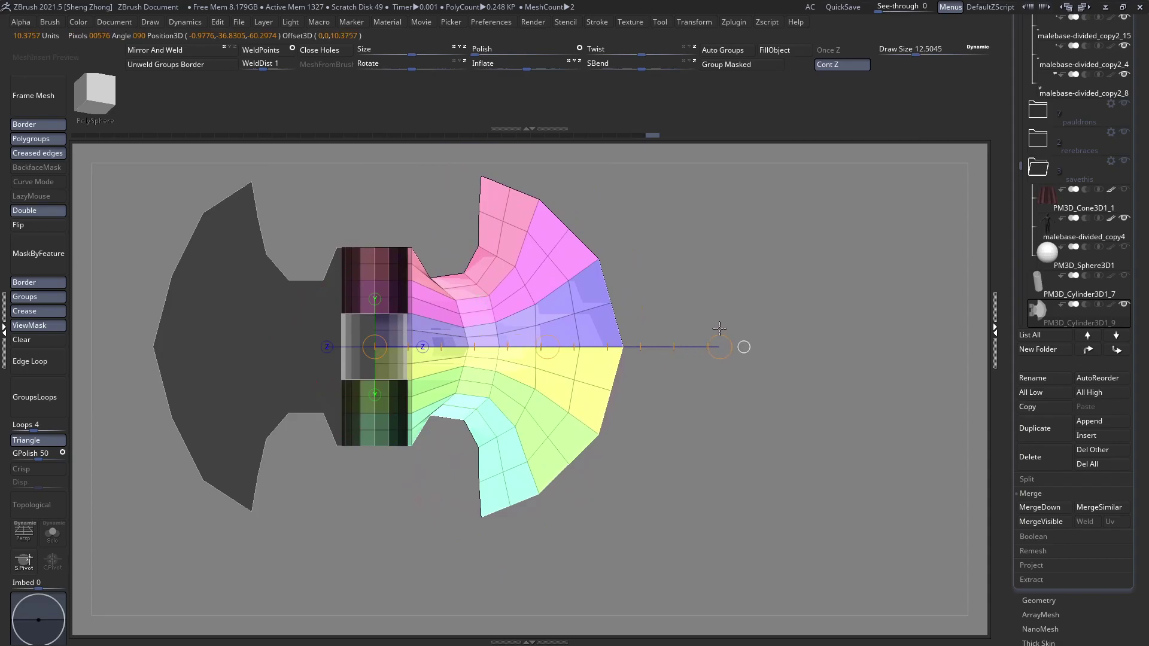
pyautogui.moveTo(719, 347); pyautogui.dragTo(693, 343)
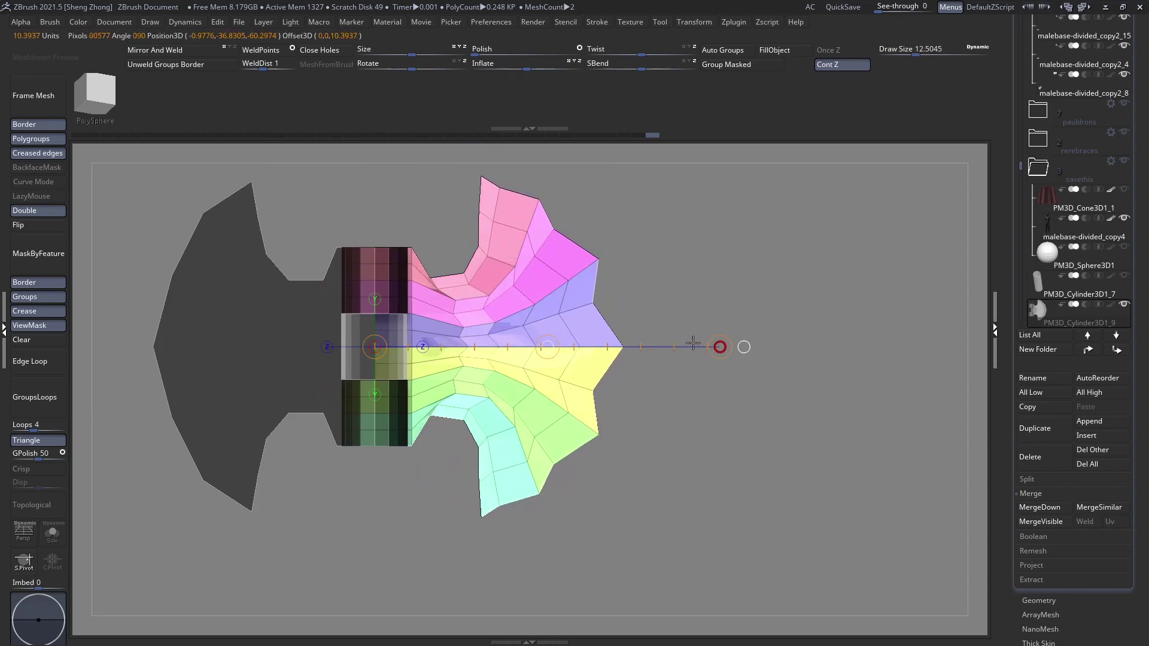
pyautogui.moveTo(430, 416); pyautogui.dragTo(409, 418)
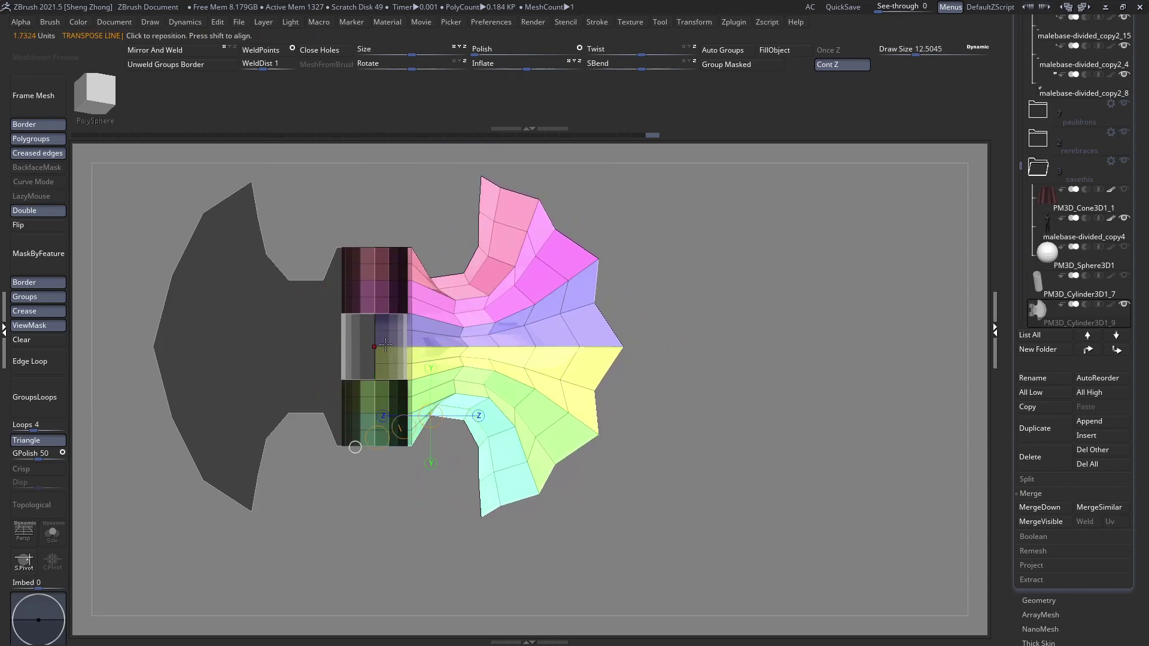
pyautogui.keyDown('shift'); pyautogui.moveTo(385, 345); pyautogui.dragTo(383, 209); pyautogui.keyUp('shift')
pyautogui.press('q')
# With the Move brush at draw size 1.88, straighten the folded vertices at both neck notches of the right leaf, and clear the mask
pyautogui.moveTo(457, 279)
pyautogui.mouseDown(button='right')
pyautogui.moveTo(457, 361)
pyautogui.moveTo(439, 364)
pyautogui.moveTo(451, 362)
pyautogui.mouseUp(button='right')
pyautogui.keyDown('shift'); pyautogui.moveTo(451, 353); pyautogui.dragTo(450, 307); pyautogui.keyUp('shift')
pyautogui.hotkey('ctrl', 'z')
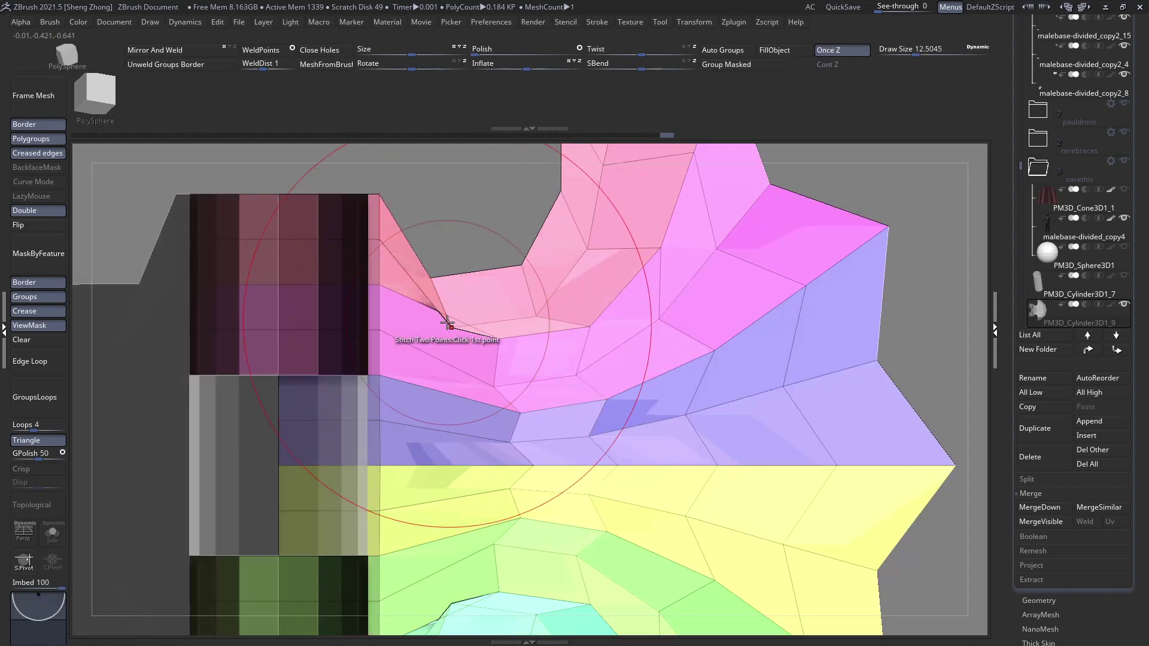
pyautogui.rightClick(444, 210)
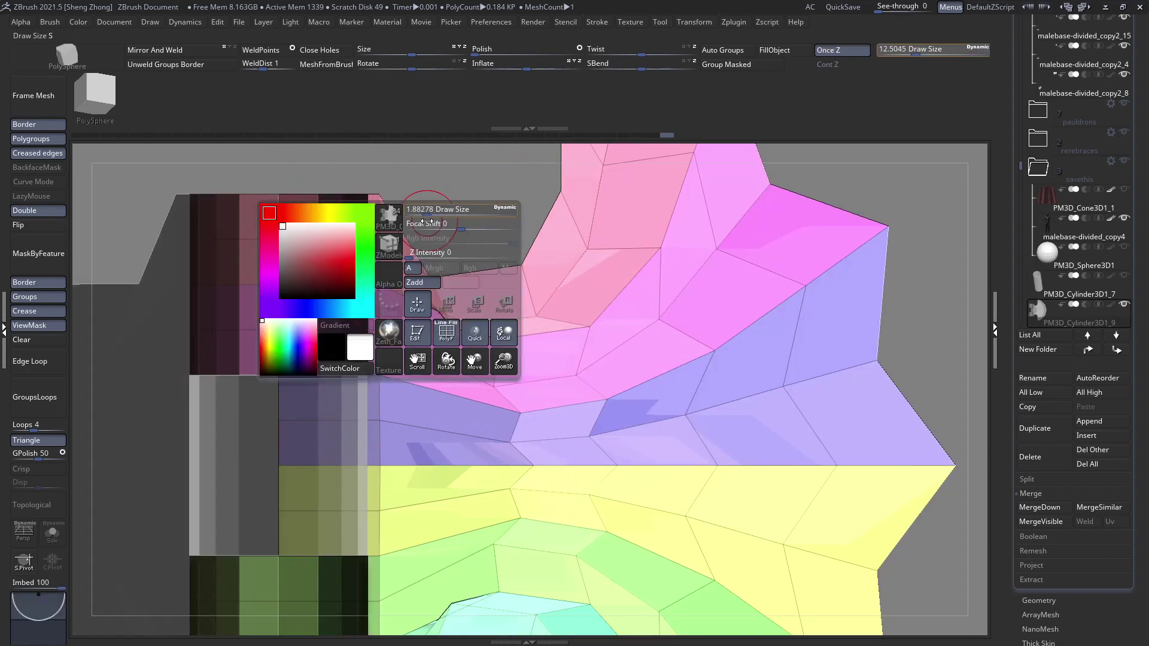
pyautogui.click(451, 326)
pyautogui.rightClick(448, 231)
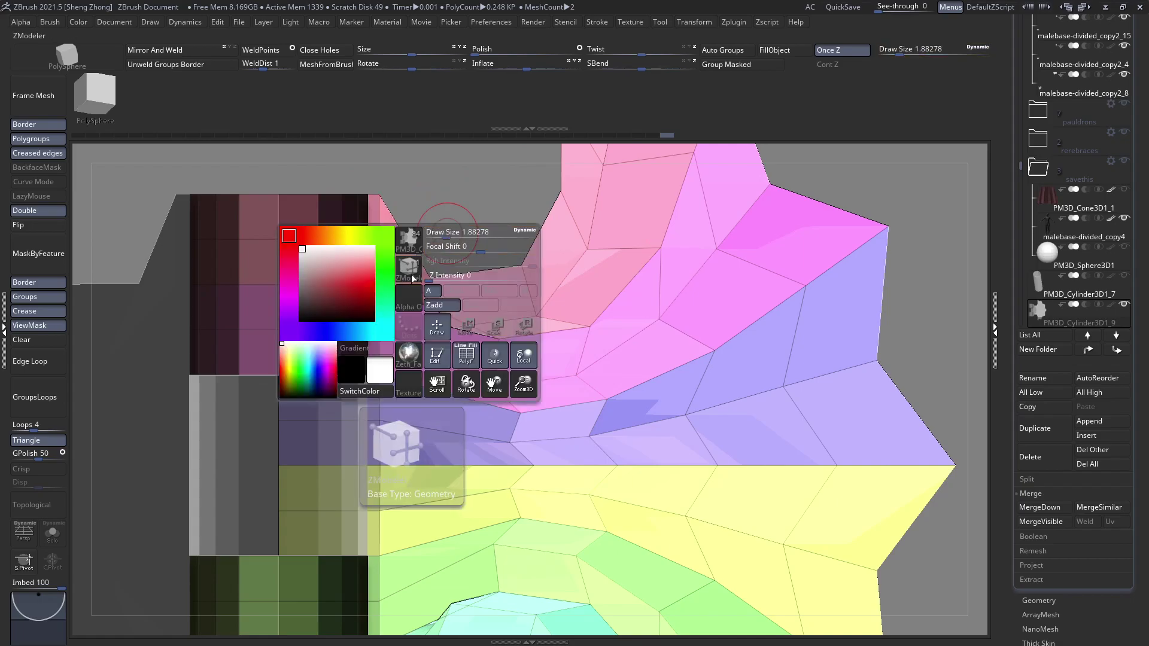
pyautogui.press('b')
pyautogui.press('m')
pyautogui.press('t')
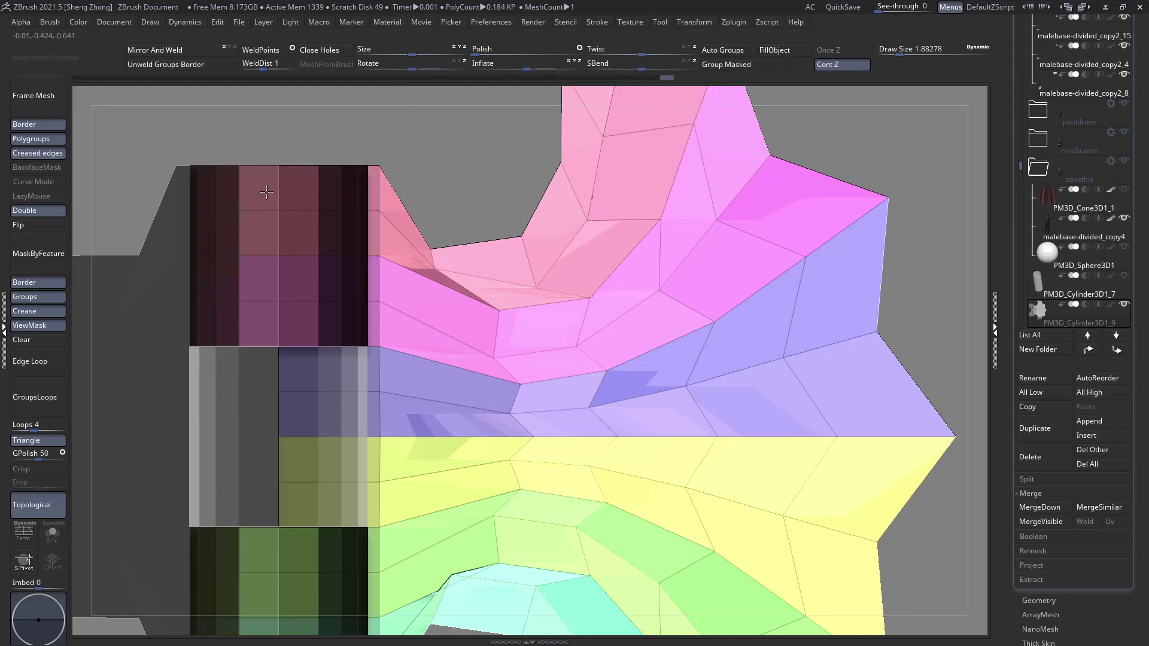
pyautogui.keyDown('ctrl'); pyautogui.moveTo(469, 260); pyautogui.dragTo(292, 179, button='right'); pyautogui.keyUp('ctrl')
pyautogui.keyDown('ctrl'); pyautogui.moveTo(418, 307); pyautogui.dragTo(416, 317, button='right'); pyautogui.keyUp('ctrl')
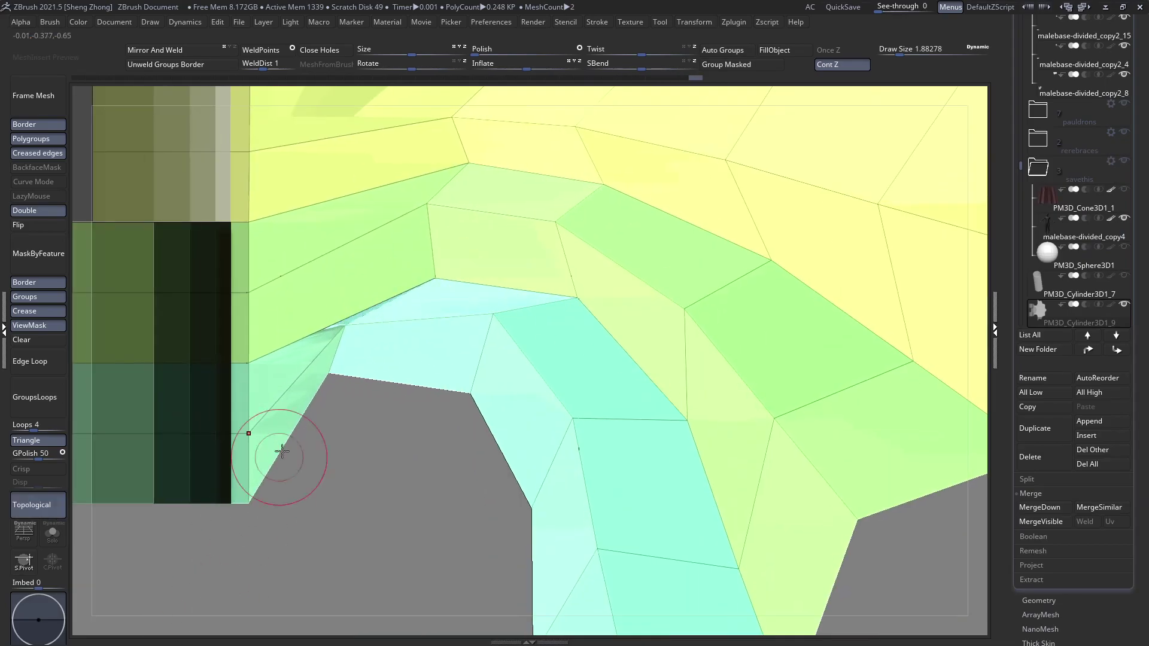
pyautogui.moveTo(338, 327); pyautogui.dragTo(331, 346)
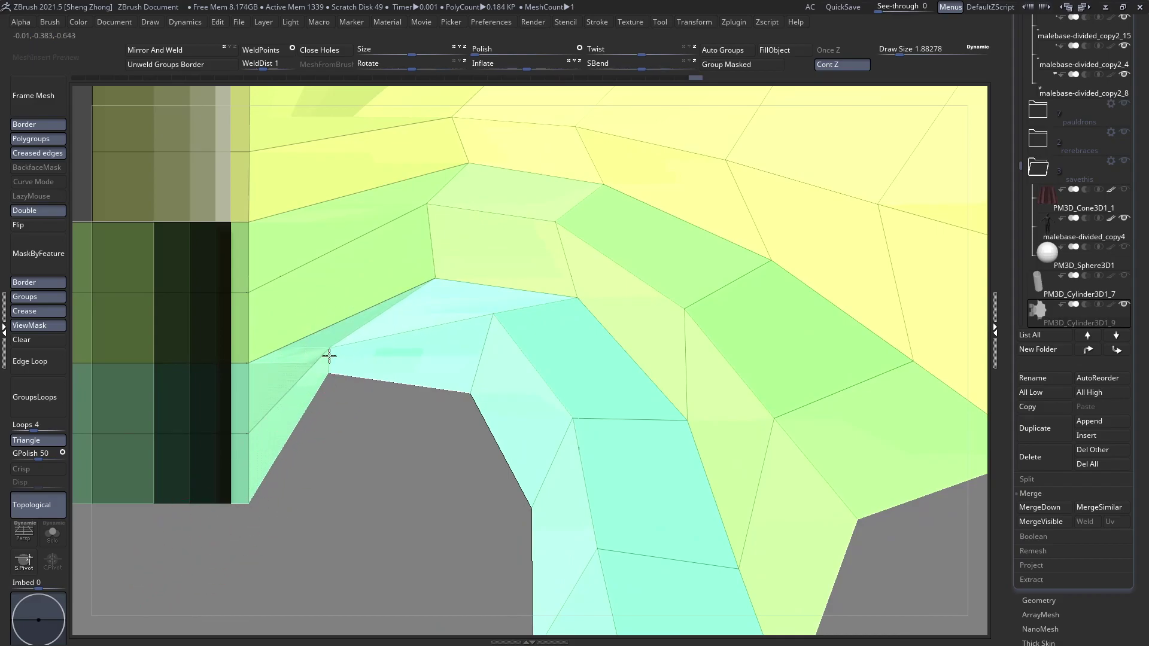
pyautogui.scroll(-8, 333, 347)
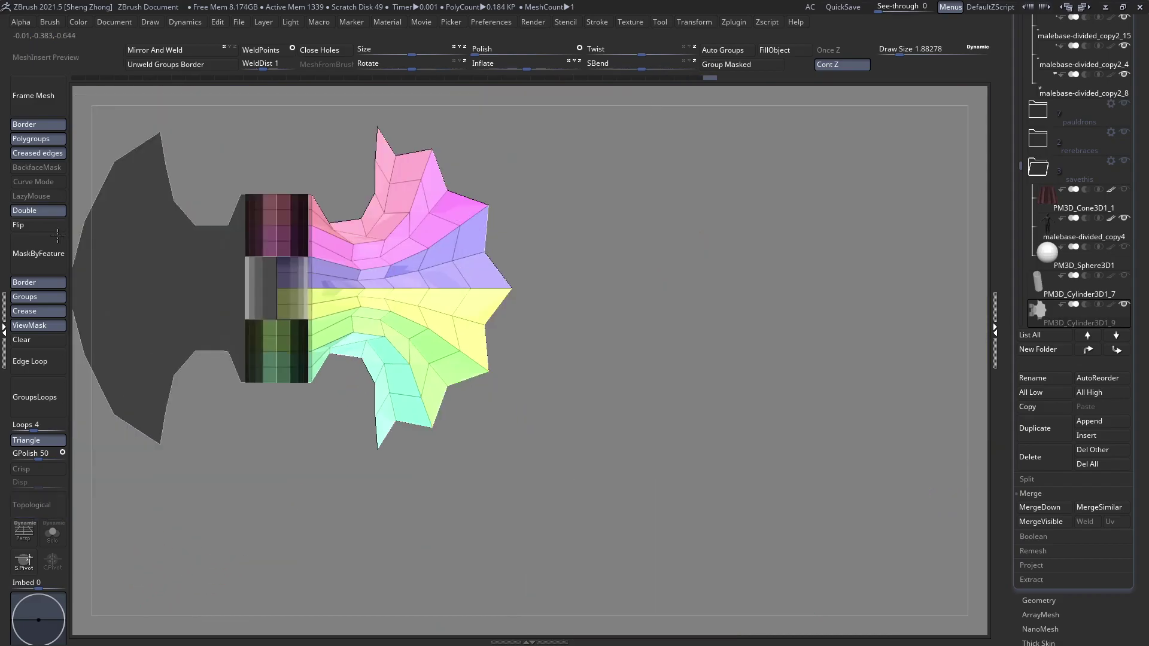
pyautogui.click(34, 340)
# Switch to the left leaf subtool PM3D_Cylinder3D1_10 and regroup it with Auto Groups
pyautogui.scroll(5, 341, 313)
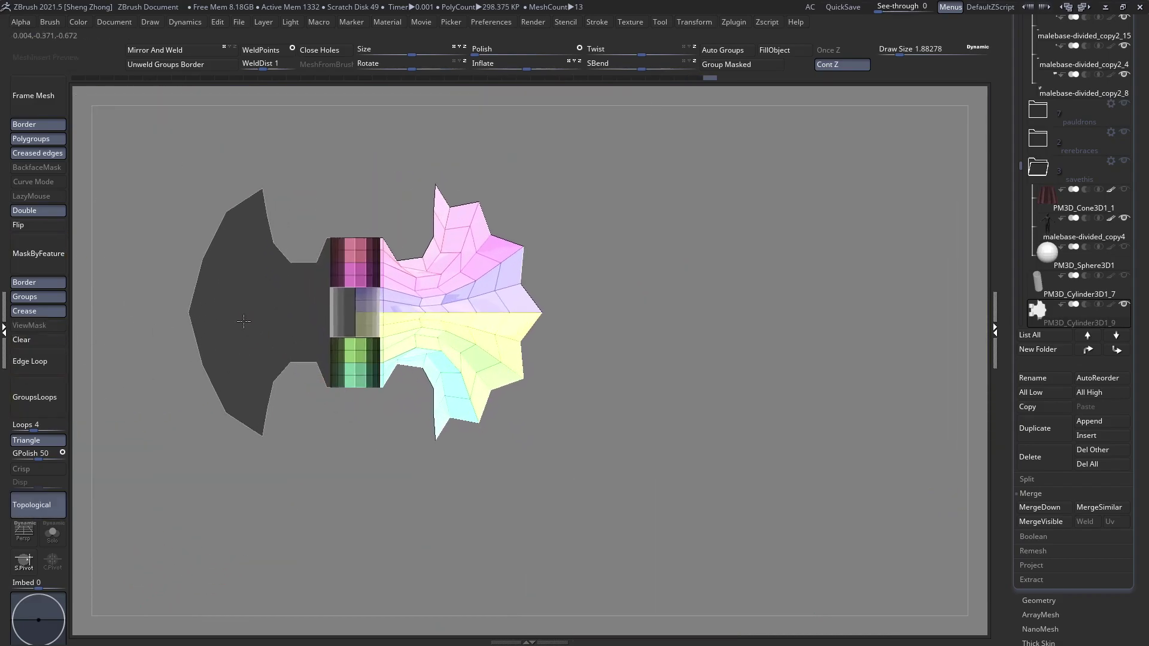
pyautogui.keyDown('alt'); pyautogui.click(243, 321); pyautogui.keyUp('alt')
pyautogui.keyDown('alt'); pyautogui.moveTo(243, 321); pyautogui.dragTo(385, 365, button='right'); pyautogui.keyUp('alt')
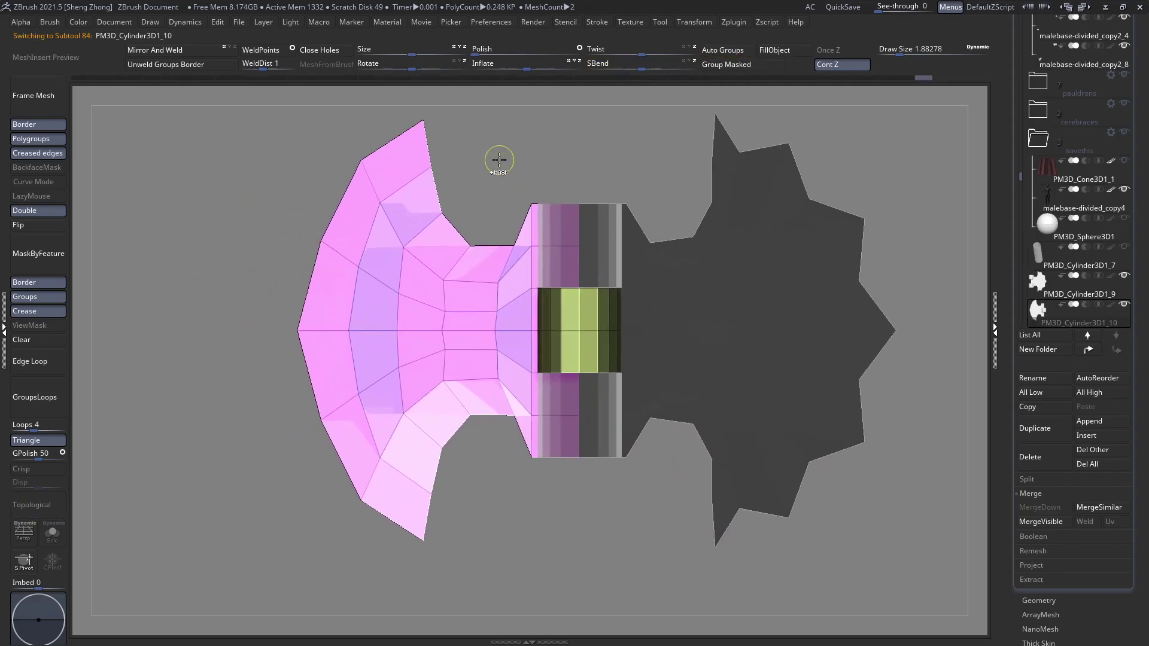
pyautogui.click(734, 55)
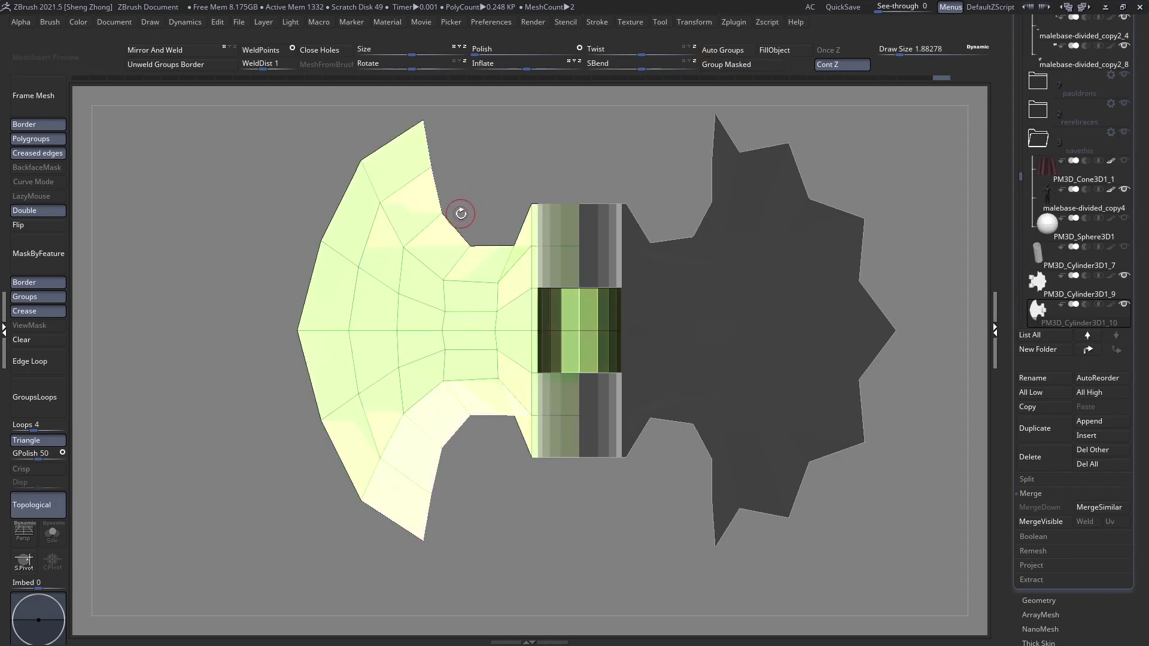
# With the ZModeler brush, insert a lengthwise edge loop through the middle of each band of the left leaf
pyautogui.press('b')
pyautogui.press('z')
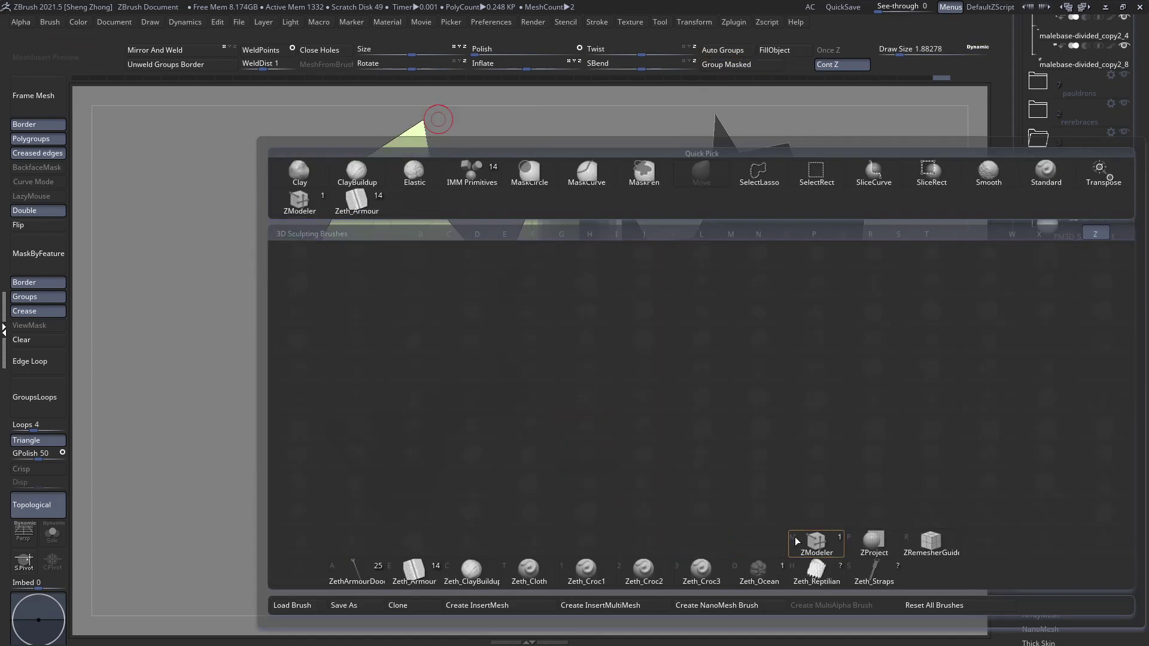
pyautogui.click(795, 541)
pyautogui.click(426, 252)
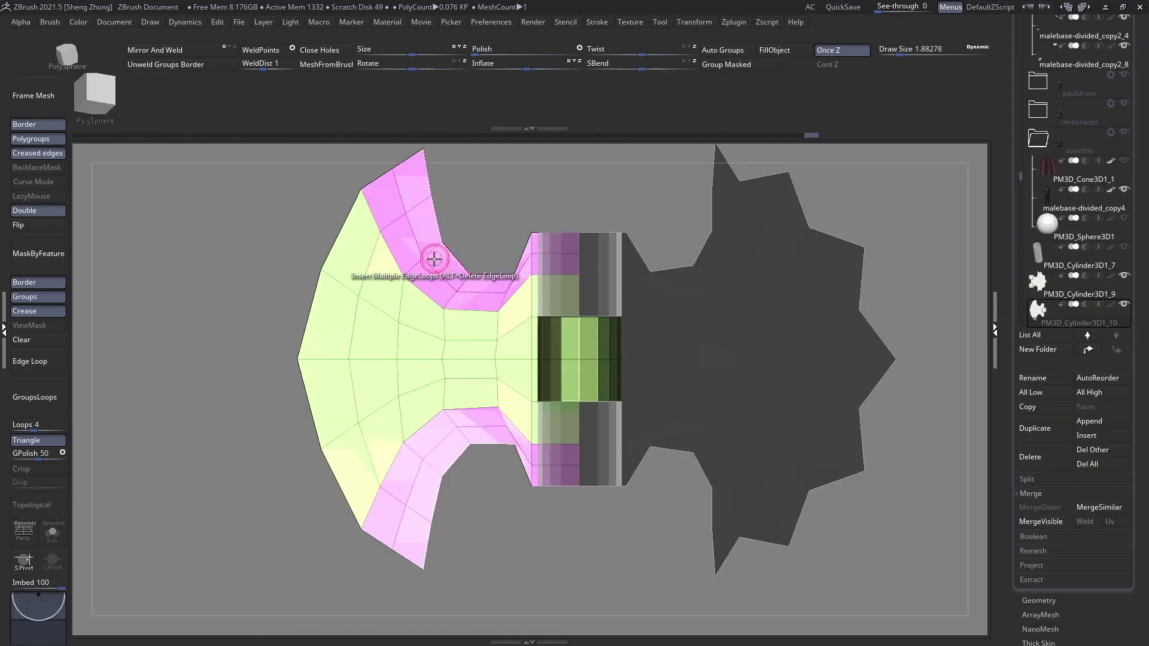
pyautogui.click(391, 301)
pyautogui.click(399, 345)
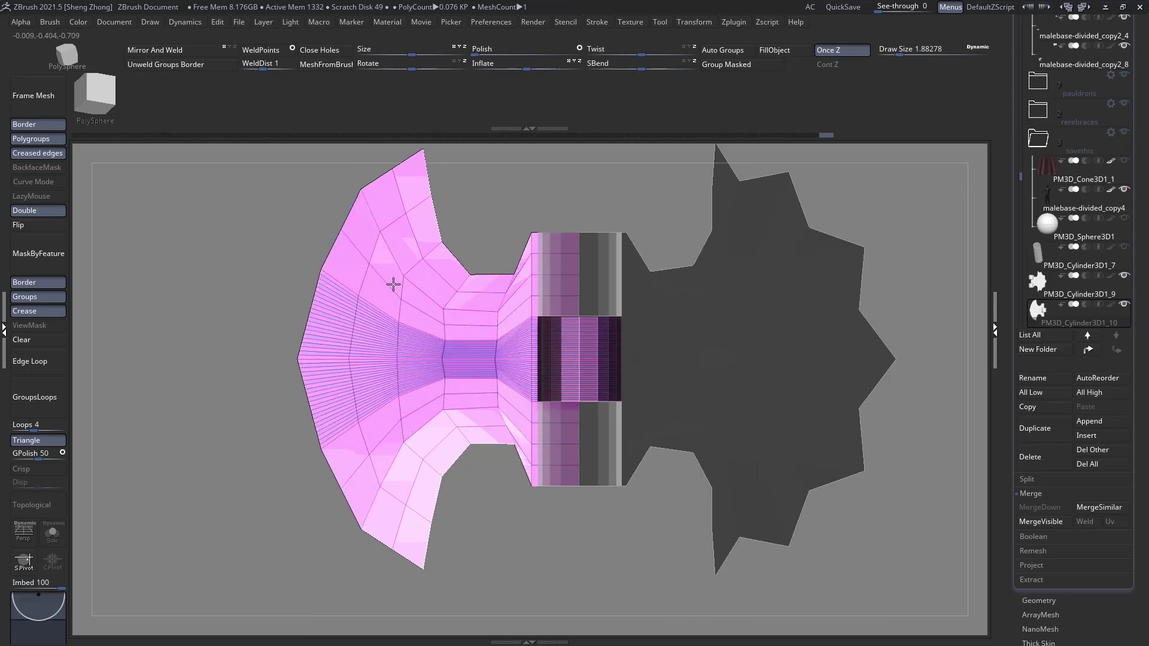
# Hide every second lengthwise strip of the left leaf, leaving the alternate strips visible
pyautogui.press('space')
pyautogui.click(247, 273)
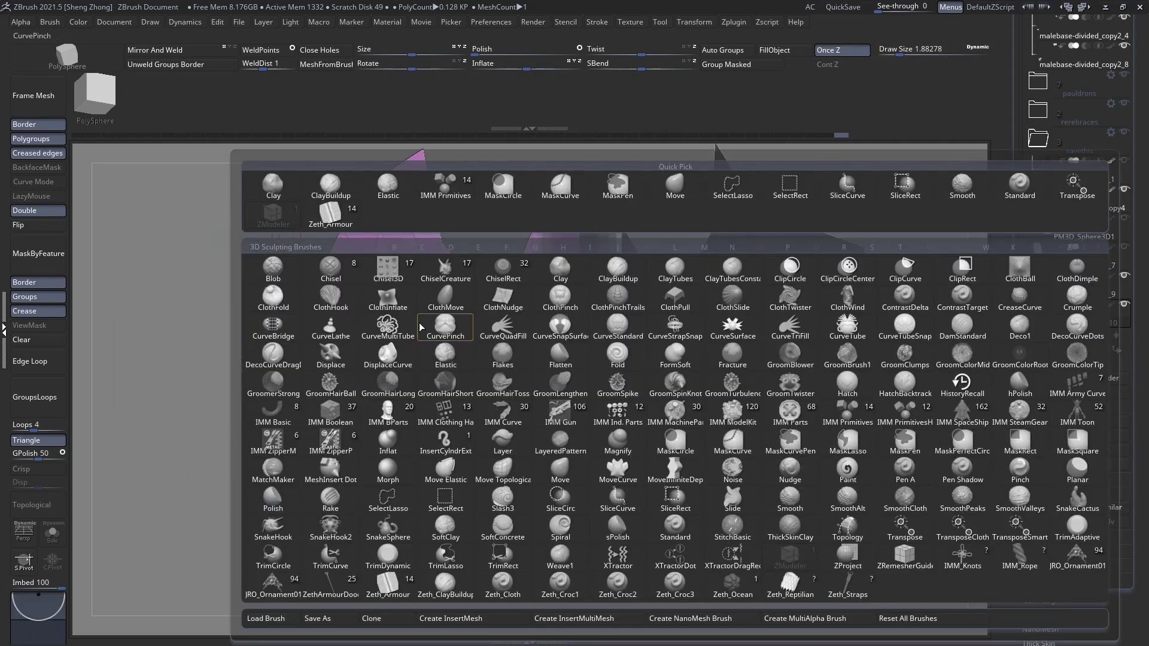
pyautogui.click(560, 392)
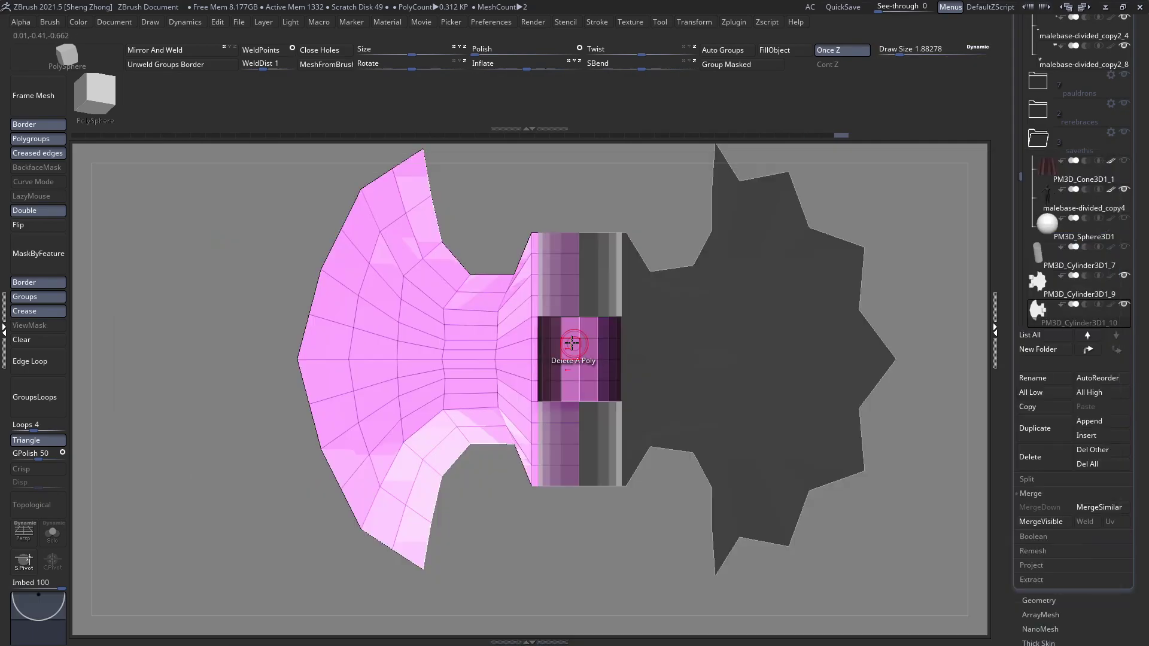
pyautogui.click(413, 268)
pyautogui.click(433, 252)
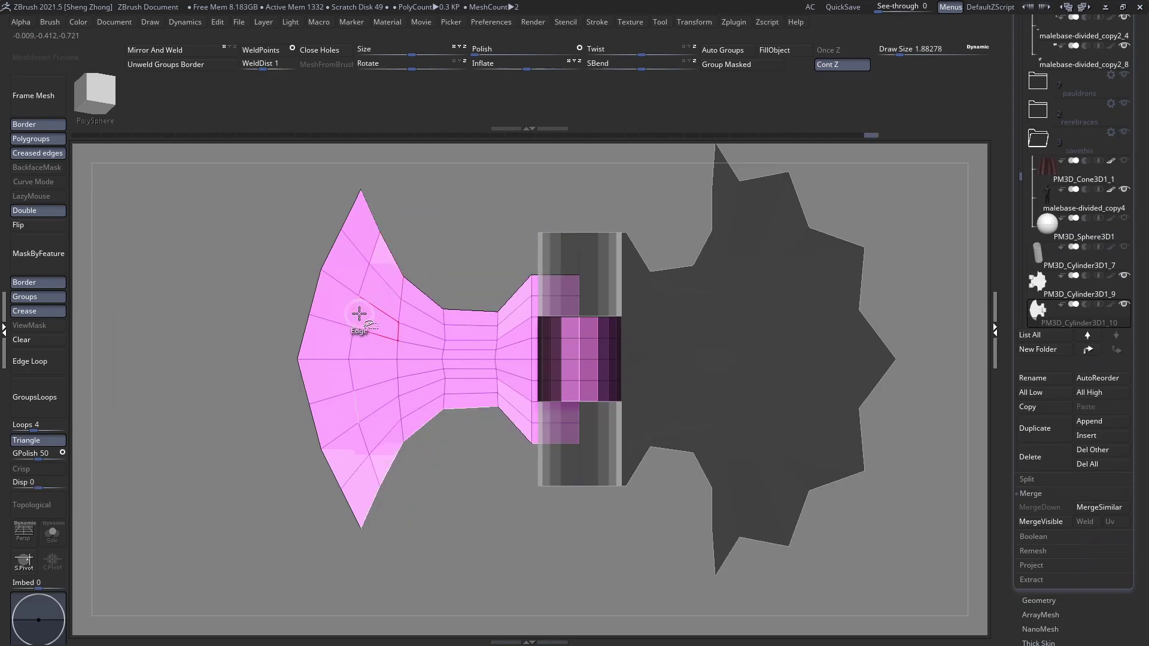
pyautogui.hotkey('ctrl', 'z')
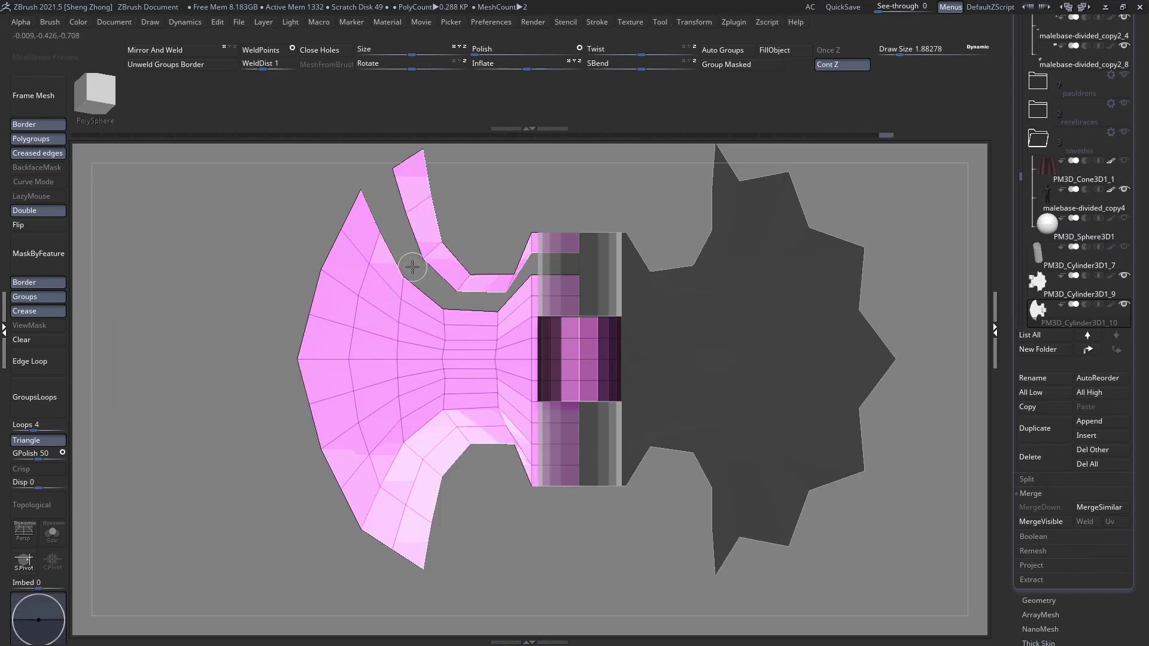
pyautogui.click(433, 251)
pyautogui.click(351, 319)
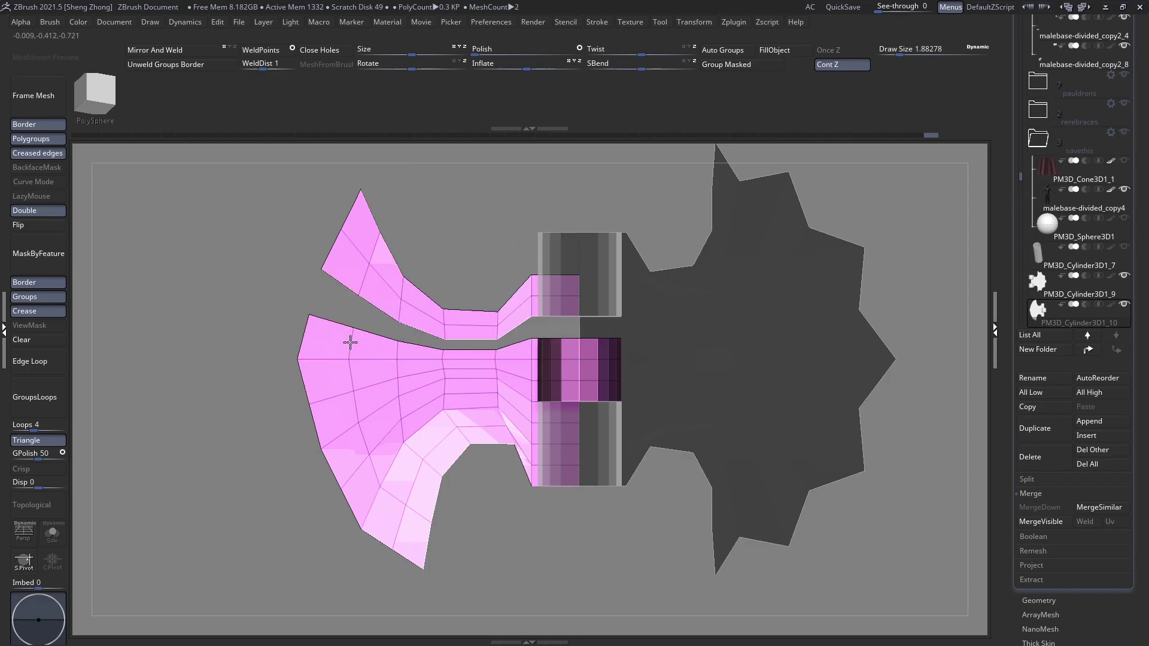
pyautogui.click(362, 441)
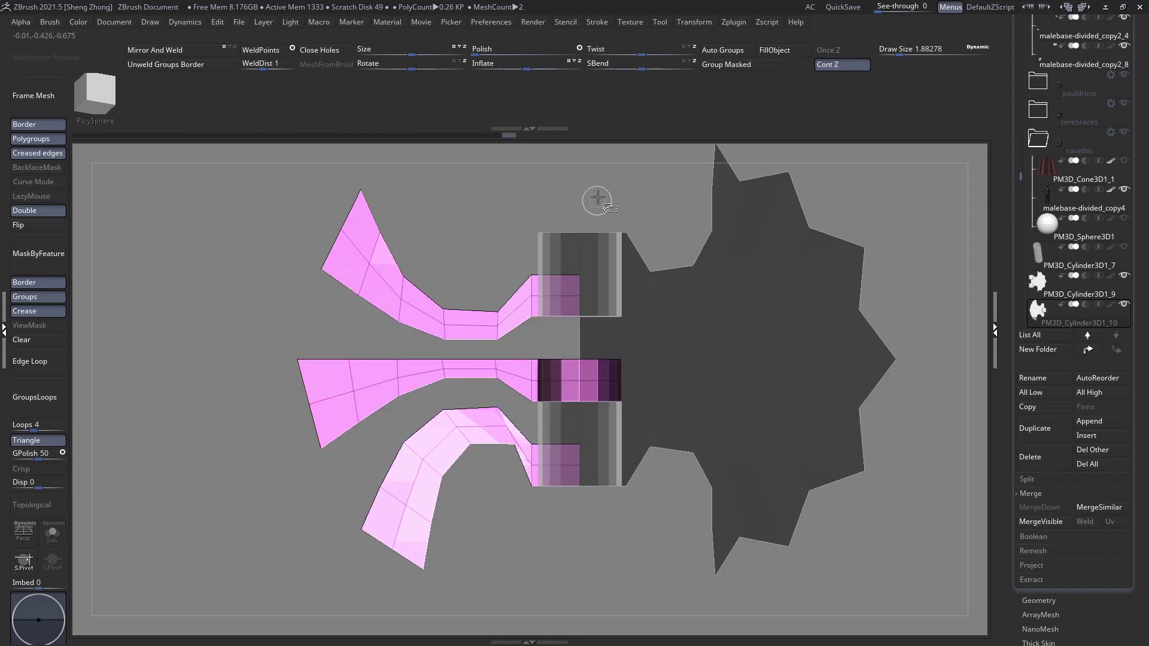
# Give the visible strips and the hidden strips separate polygroups with Auto Groups, and show the whole left leaf
pyautogui.click(722, 49)
pyautogui.keyDown('ctrl'); pyautogui.keyDown('shift'); pyautogui.moveTo(254, 286); pyautogui.dragTo(257, 289); pyautogui.keyUp('shift'); pyautogui.keyUp('ctrl')
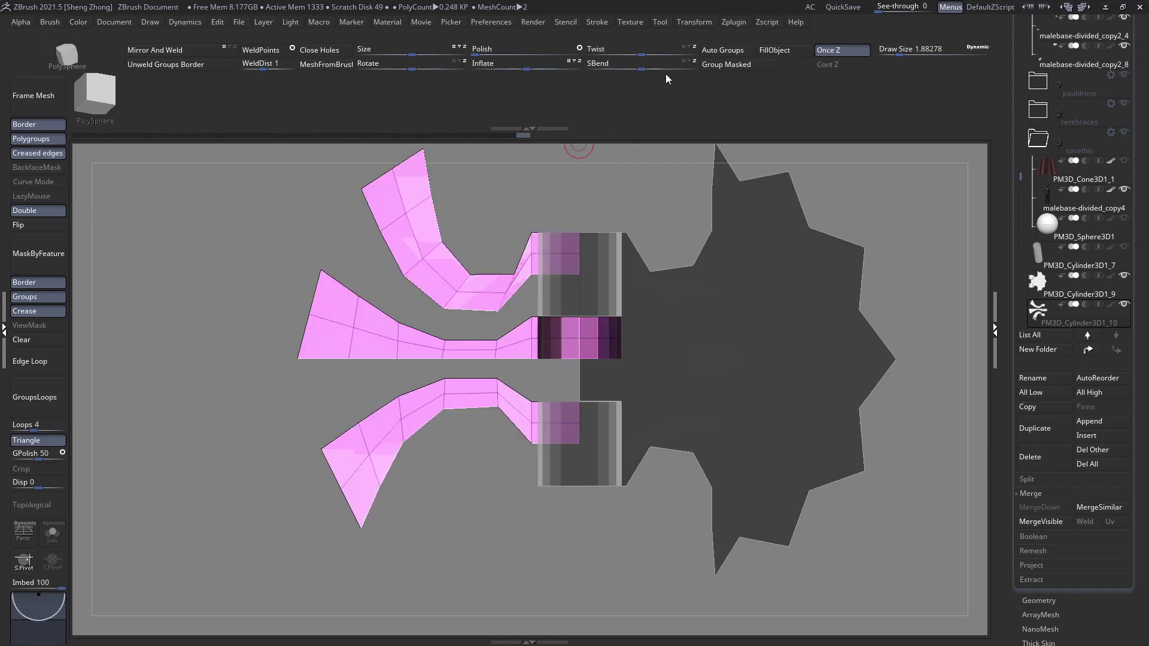
pyautogui.click(722, 50)
pyautogui.keyDown('ctrl'); pyautogui.keyDown('shift'); pyautogui.click(224, 210); pyautogui.keyUp('shift'); pyautogui.keyUp('ctrl')
# Isolate the left leaf's middle barrel knuckle, regroup it as a single polygroup, and show the whole leaf
pyautogui.moveTo(553, 321)
pyautogui.keyDown('alt'); pyautogui.mouseDown(button='right')
pyautogui.moveTo(477, 325)
pyautogui.moveTo(518, 332)
pyautogui.moveTo(464, 278)
pyautogui.mouseUp(button='right'); pyautogui.keyUp('alt')
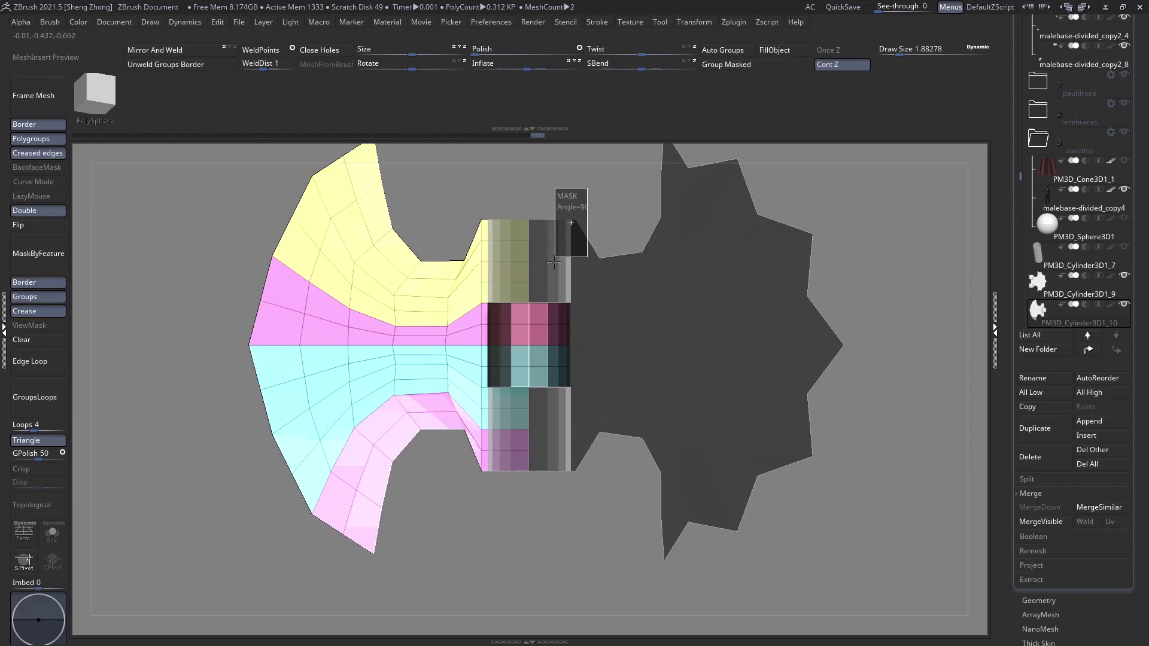
pyautogui.keyDown('ctrl'); pyautogui.keyDown('shift'); pyautogui.moveTo(588, 189); pyautogui.dragTo(485, 515); pyautogui.keyUp('shift'); pyautogui.keyUp('ctrl')
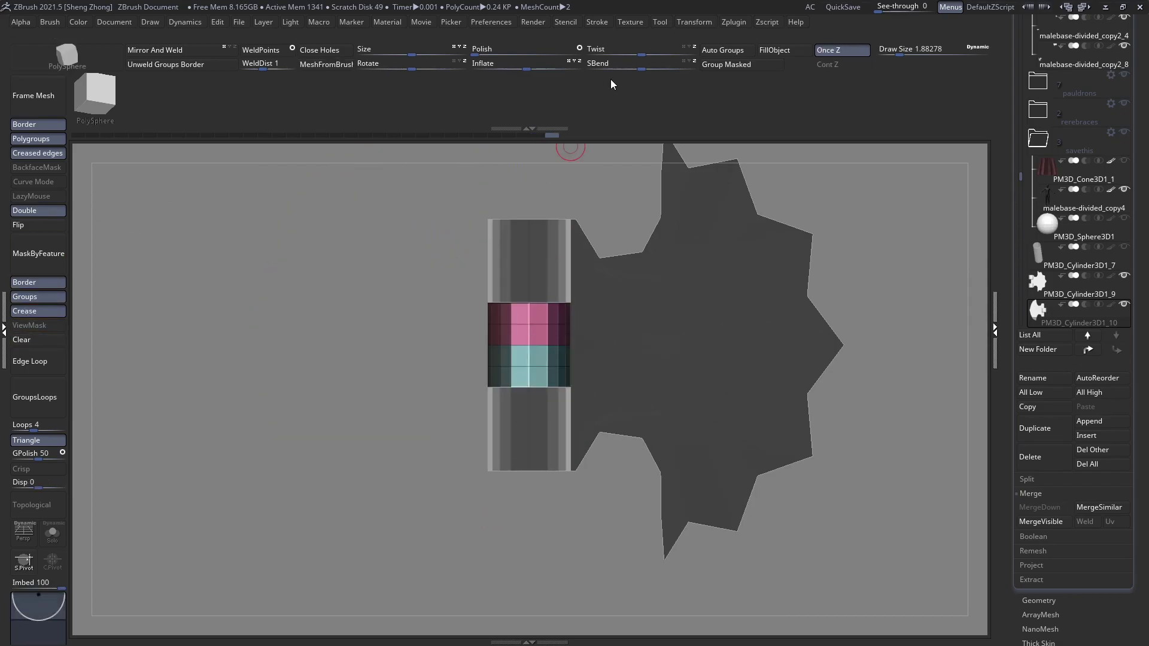
pyautogui.keyDown('ctrl'); pyautogui.keyDown('shift'); pyautogui.click(348, 267); pyautogui.keyUp('shift'); pyautogui.keyUp('ctrl')
# Switch to the right leaf PM3D_Cylinder3D1_9, regroup its two isolated barrel knuckles as one polygroup, and show the whole leaf
pyautogui.keyDown('alt'); pyautogui.click(544, 249); pyautogui.keyUp('alt')
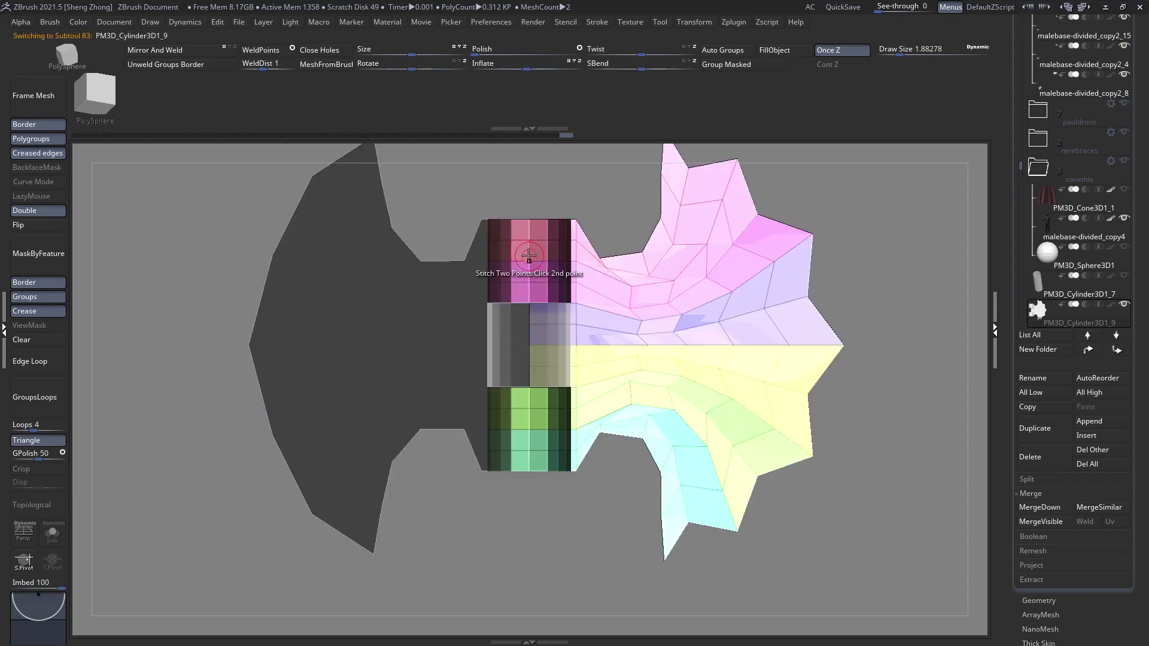
pyautogui.keyDown('ctrl'); pyautogui.keyDown('shift'); pyautogui.moveTo(423, 161); pyautogui.dragTo(574, 561); pyautogui.keyUp('shift'); pyautogui.keyUp('ctrl')
pyautogui.click(703, 63)
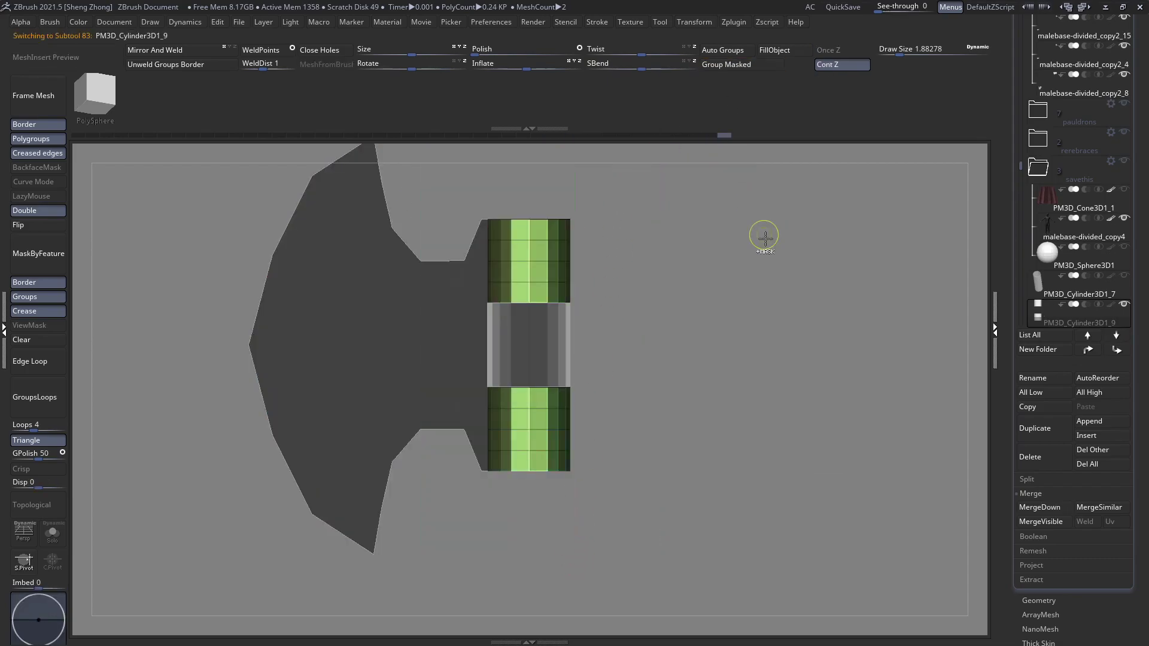
pyautogui.keyDown('ctrl'); pyautogui.keyDown('shift'); pyautogui.click(763, 236); pyautogui.keyUp('shift'); pyautogui.keyUp('ctrl')
# Return to the left leaf PM3D_Cylinder3D1_10 and mask it, leaving every second point along the outer edge unmasked
pyautogui.keyDown('alt'); pyautogui.click(396, 343); pyautogui.keyUp('alt')
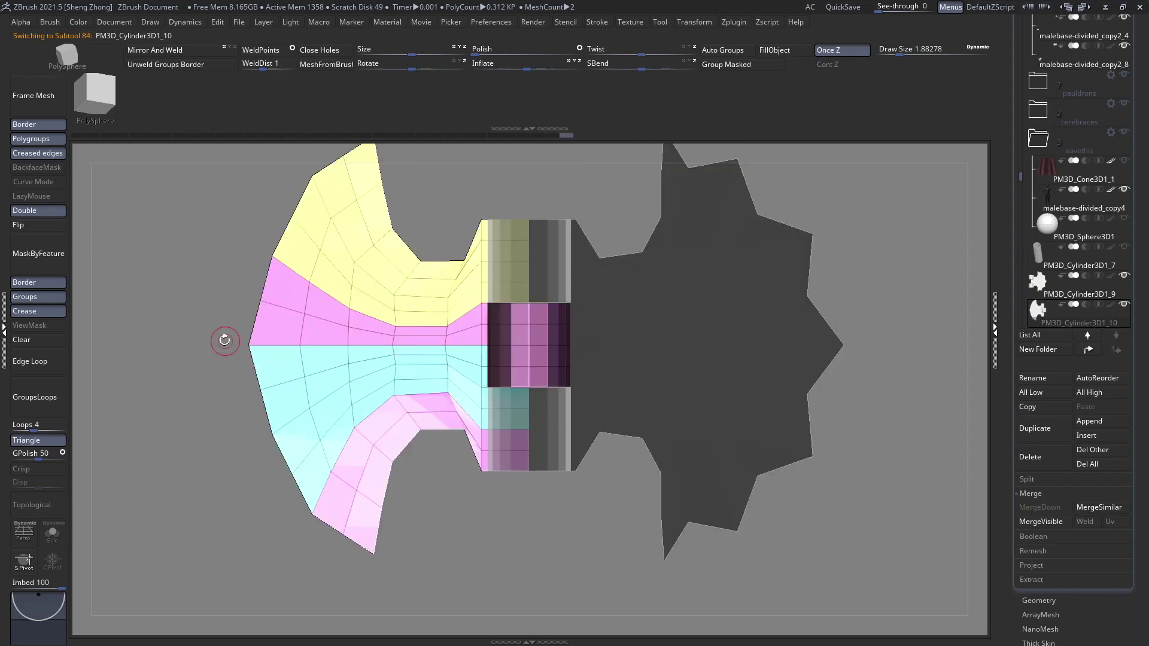
pyautogui.moveTo(234, 302); pyautogui.dragTo(223, 305)
pyautogui.press('space')
pyautogui.click(170, 261)
pyautogui.press('z')
pyautogui.press('m')
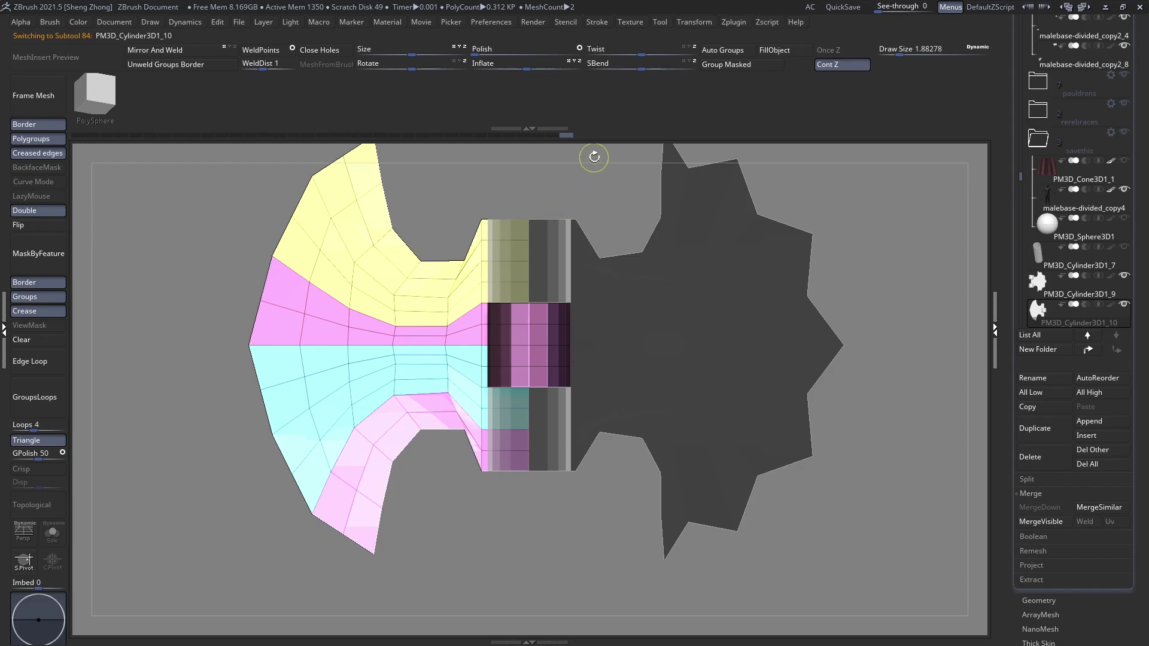
pyautogui.moveTo(594, 157); pyautogui.dragTo(449, 559)
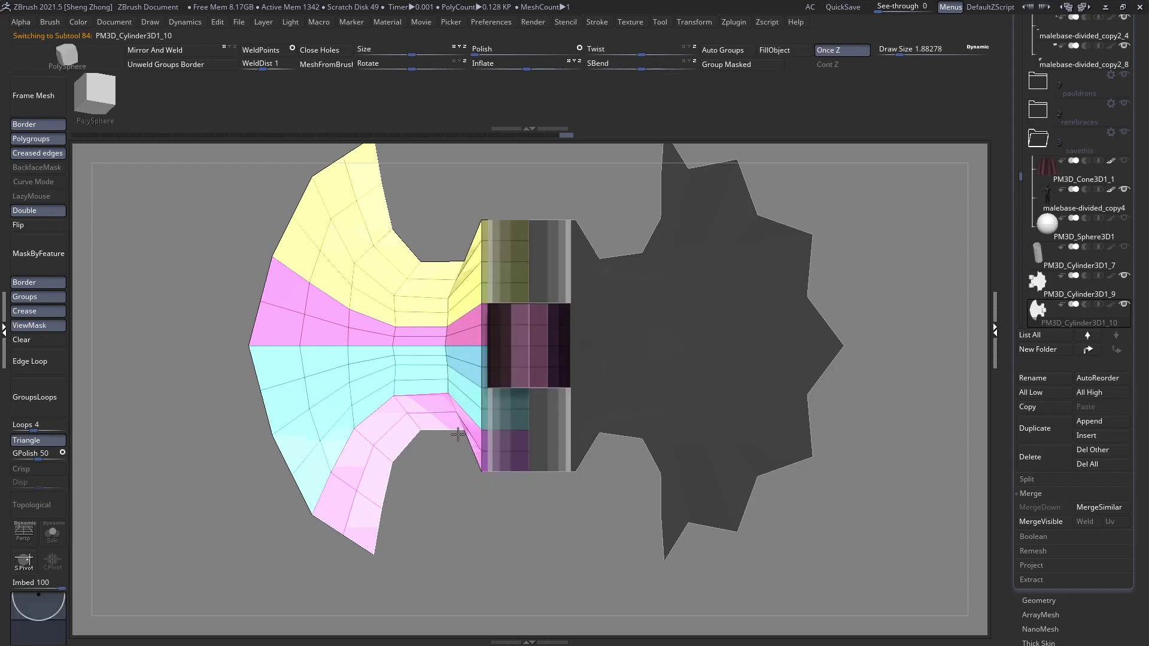
pyautogui.keyDown('alt'); pyautogui.moveTo(458, 435); pyautogui.dragTo(520, 453); pyautogui.keyUp('alt')
pyautogui.hotkey('ctrl', 'z')
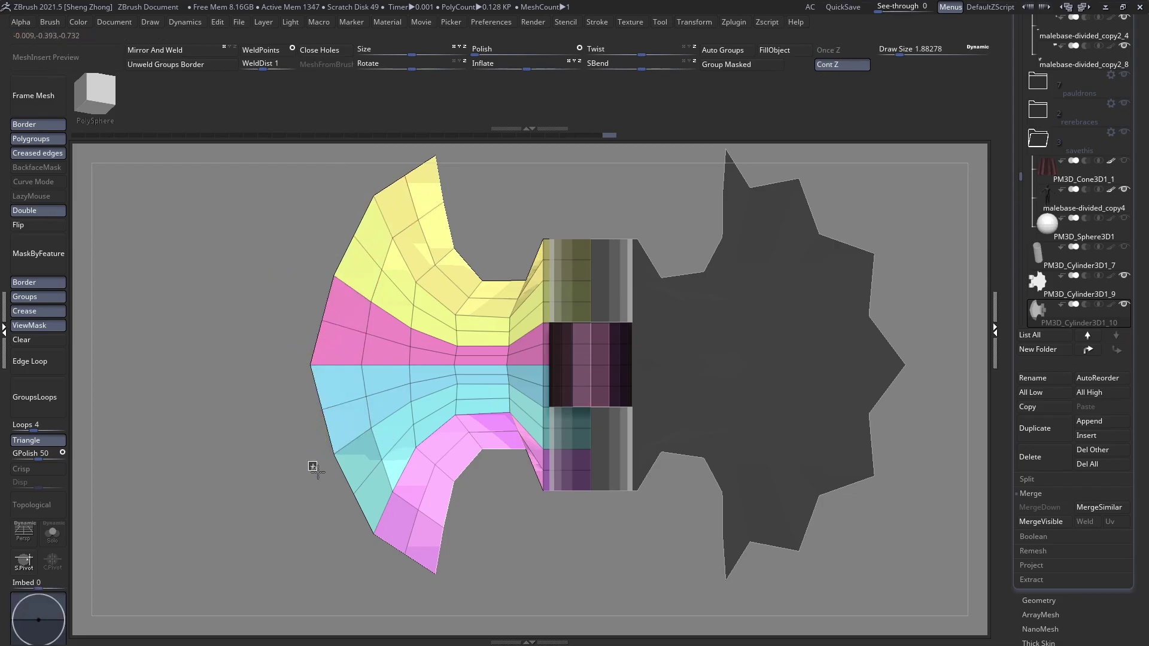
pyautogui.keyDown('ctrl'); pyautogui.keyDown('alt'); pyautogui.moveTo(409, 580); pyautogui.dragTo(413, 576); pyautogui.keyUp('alt'); pyautogui.keyUp('ctrl')
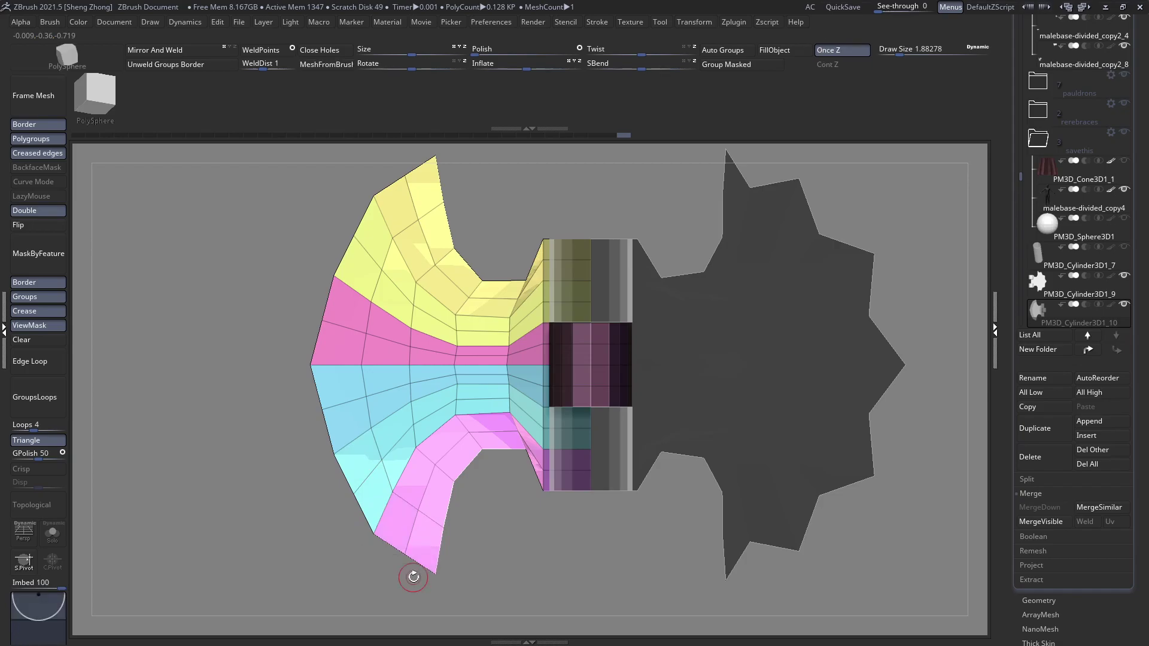
# With transpose lines, pull the left leaf's unmasked points toward the barrel and the centreline to scallop its outer edge
pyautogui.press('w')
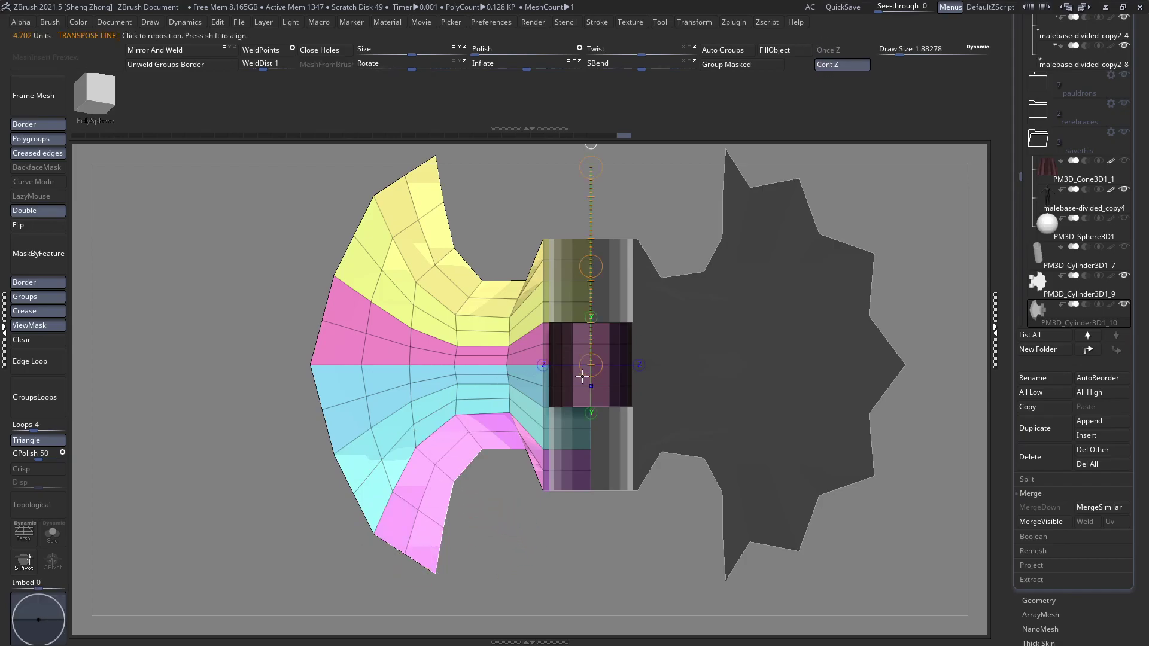
pyautogui.keyDown('shift'); pyautogui.moveTo(589, 366); pyautogui.dragTo(287, 365); pyautogui.keyUp('shift')
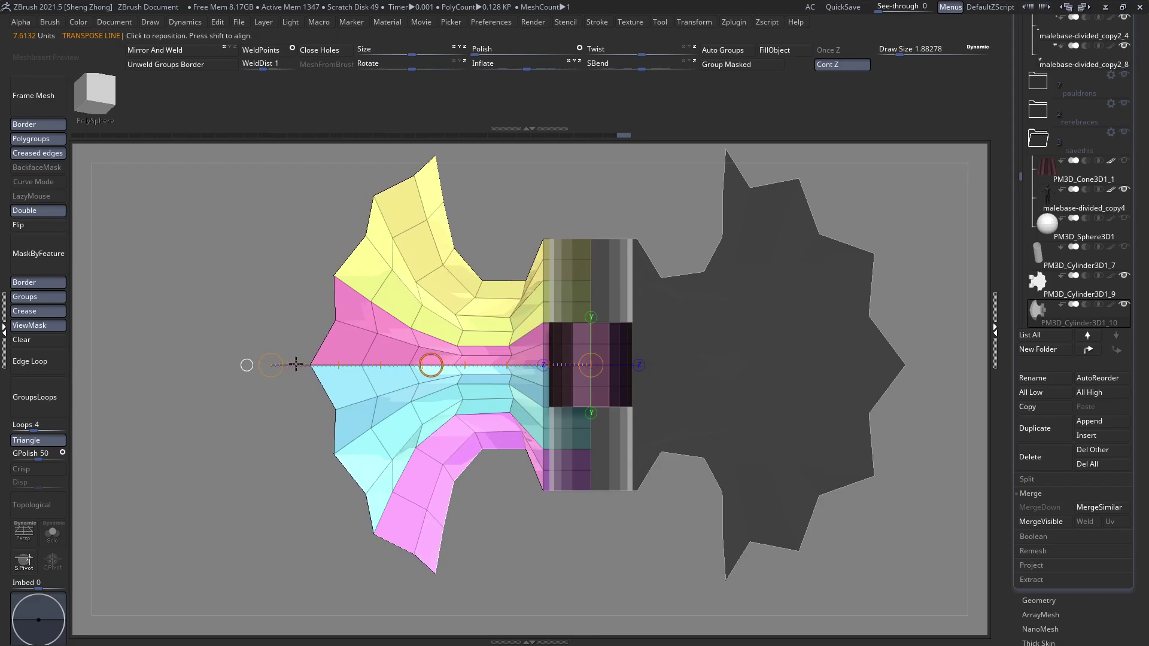
pyautogui.moveTo(583, 328); pyautogui.dragTo(590, 317)
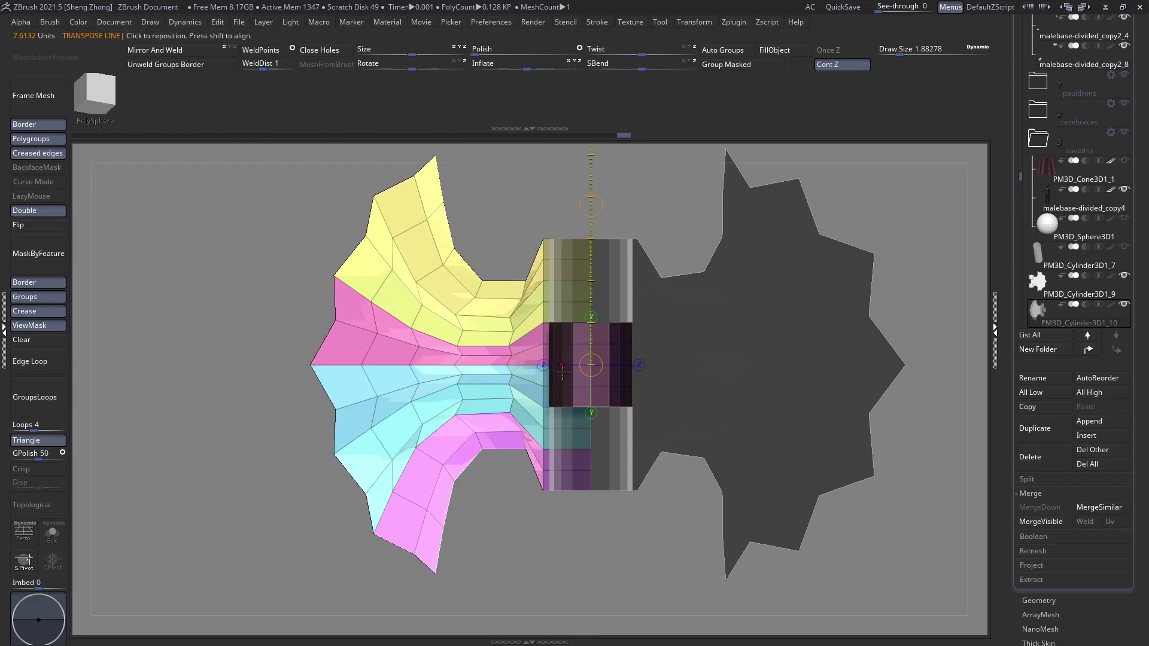
pyautogui.keyDown('shift'); pyautogui.moveTo(507, 364); pyautogui.dragTo(507, 261); pyautogui.keyUp('shift')
pyautogui.moveTo(506, 220); pyautogui.dragTo(498, 234)
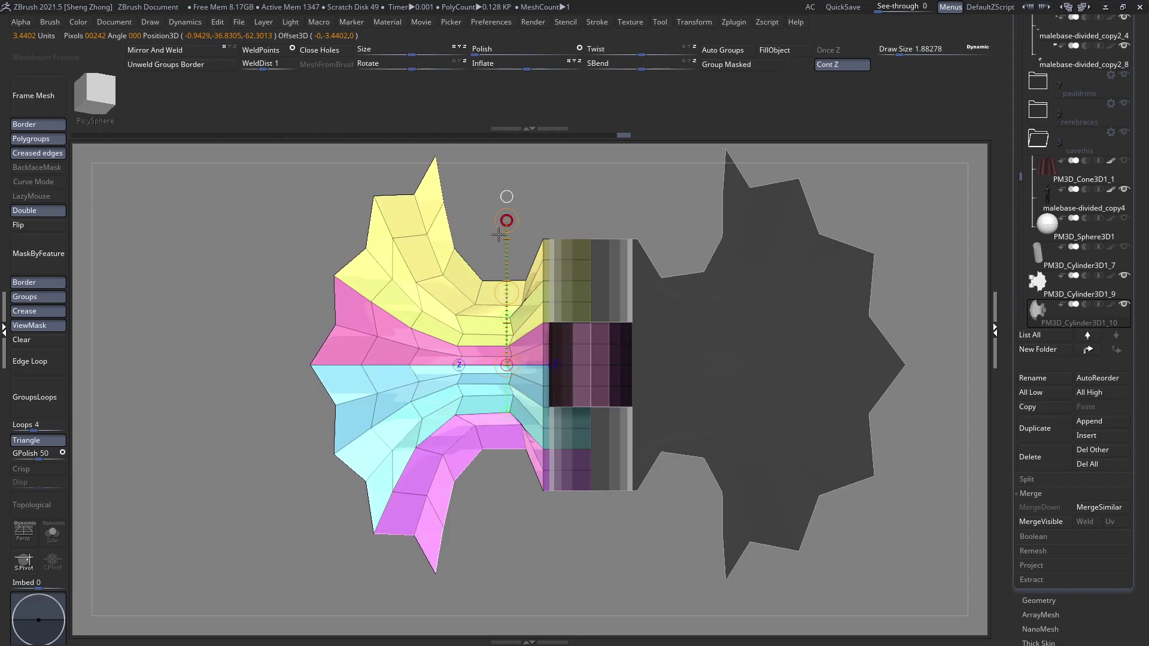
# With the Move Topological brush, straighten the folded vertices at the lower neck notch of the left leaf
pyautogui.press('q')
pyautogui.press('d')
pyautogui.hotkey('shift', 'd')
pyautogui.keyDown('ctrl'); pyautogui.moveTo(523, 425); pyautogui.dragTo(532, 434, button='right'); pyautogui.keyUp('ctrl')
pyautogui.click(520, 425)
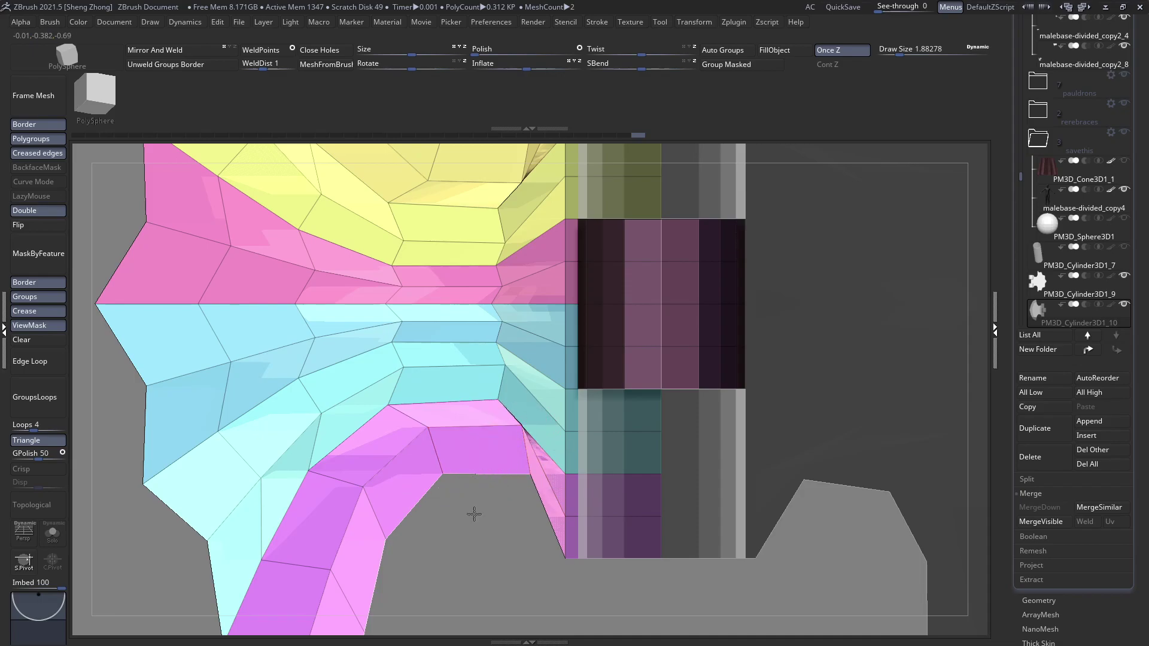
pyautogui.press('space')
pyautogui.press('b')
pyautogui.press('m')
pyautogui.press('t')
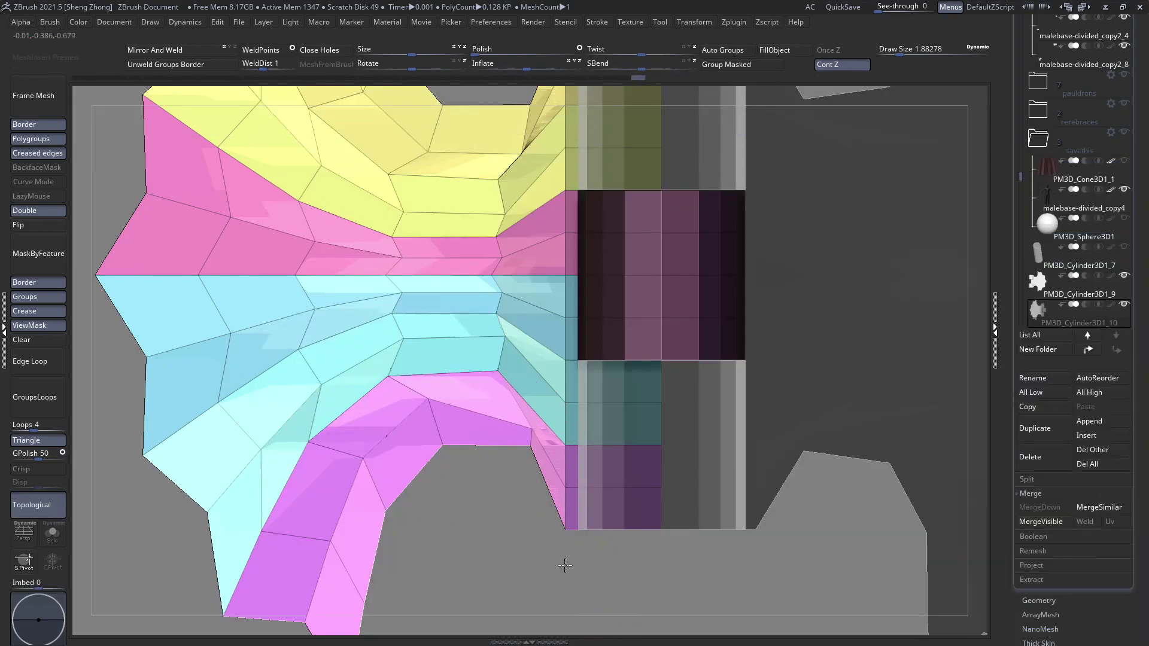
# Straighten the folded vertices at the upper neck notch of the left leaf, and clear the mask
pyautogui.keyDown('alt'); pyautogui.moveTo(508, 195); pyautogui.dragTo(514, 355, button='right'); pyautogui.keyUp('alt')
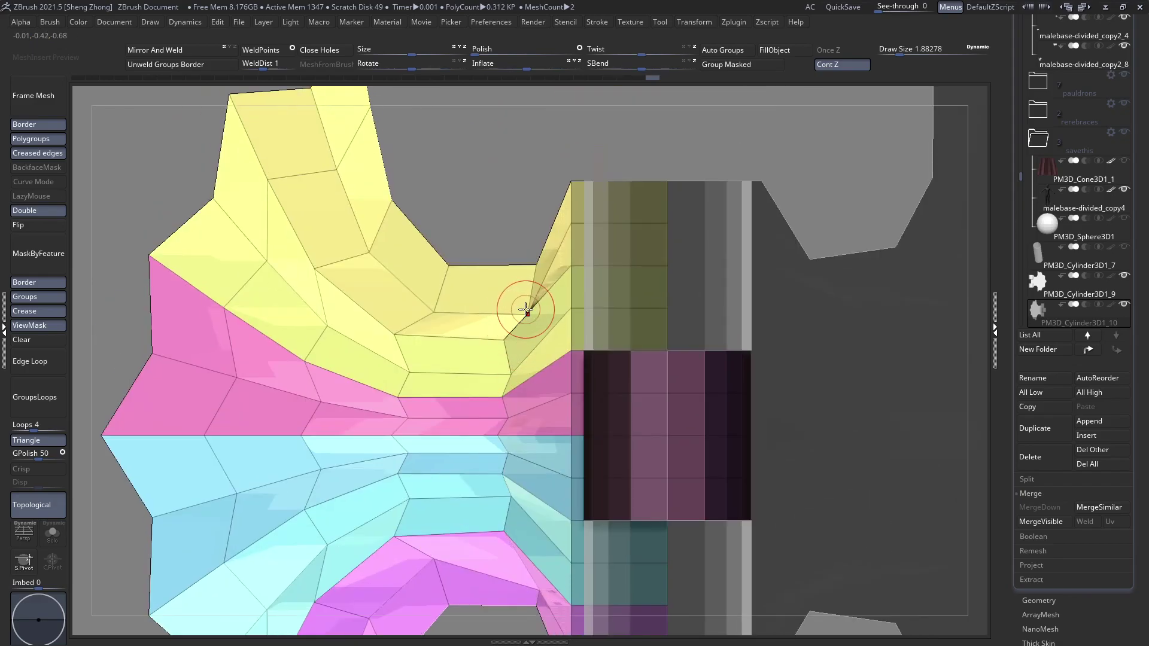
pyautogui.hotkey('ctrl', 'z')
pyautogui.hotkey('ctrl', 'z')
pyautogui.hotkey('ctrl', 'z')
pyautogui.hotkey('ctrl', 'z')
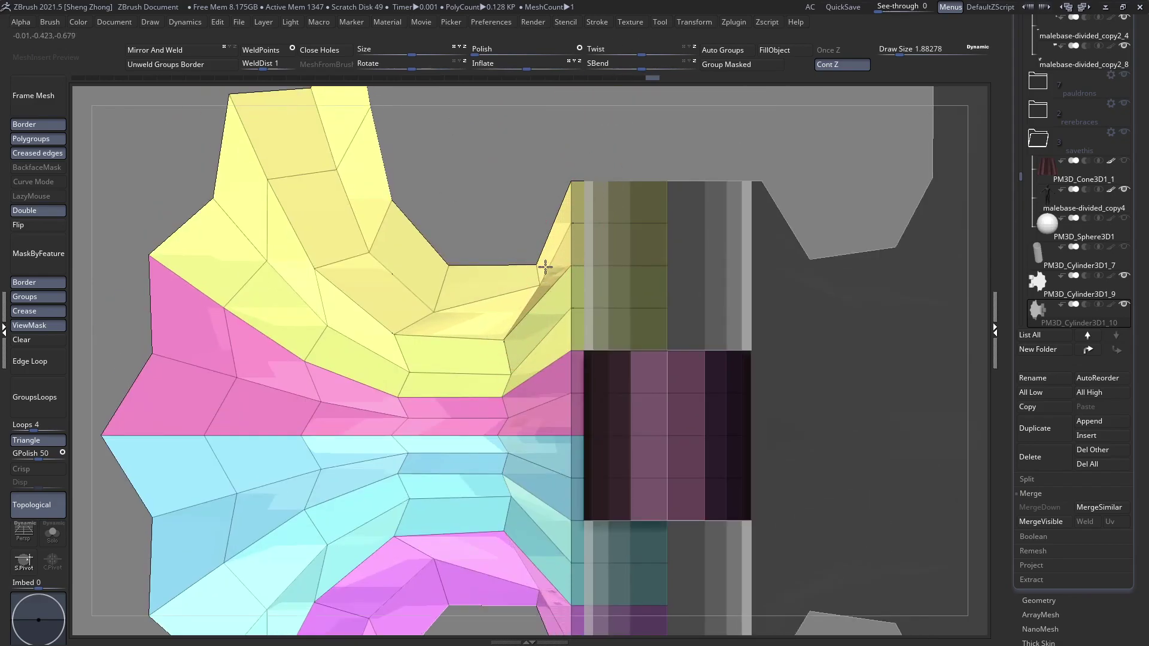
pyautogui.hotkey('ctrl', 'z')
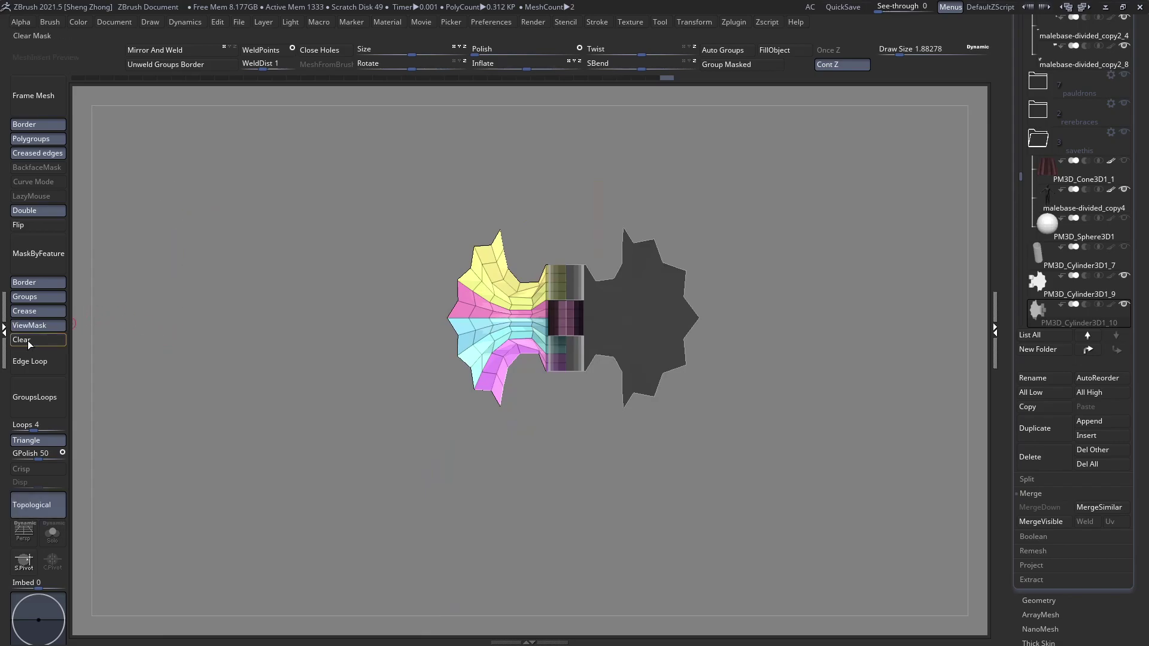
pyautogui.click(27, 344)
pyautogui.keyDown('ctrl'); pyautogui.moveTo(238, 344); pyautogui.dragTo(341, 420, button='right'); pyautogui.keyUp('ctrl')
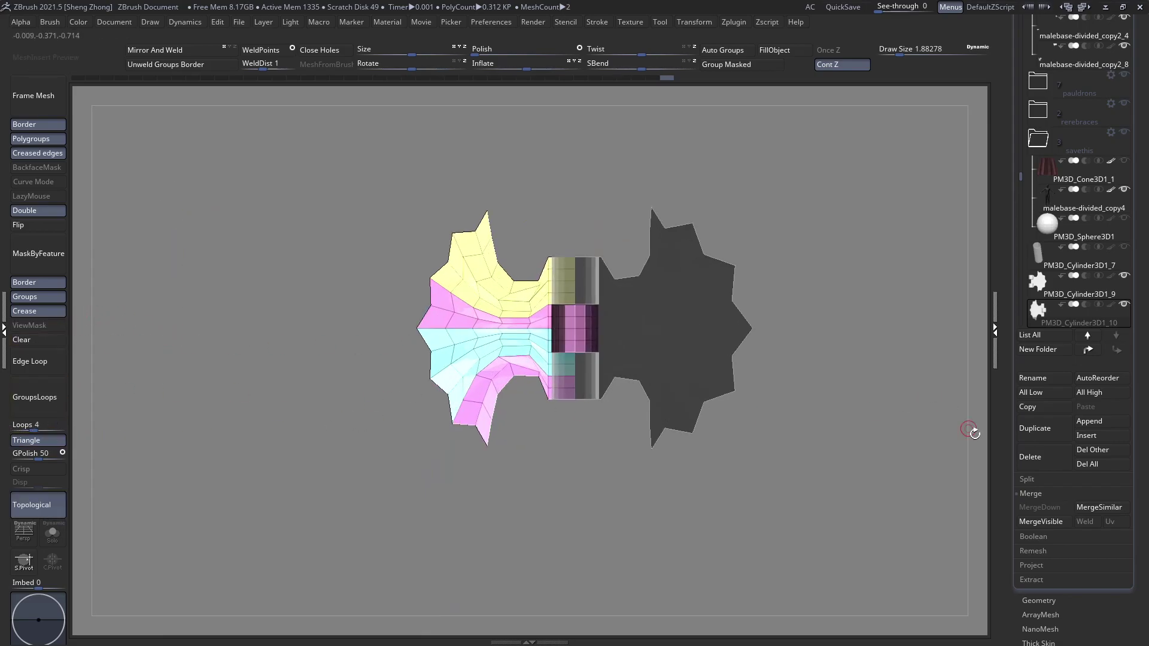
# Divide the left leaf once with Smt turned off, and insert edge loops around its polygroups with GroupsLoops
pyautogui.click(1039, 600)
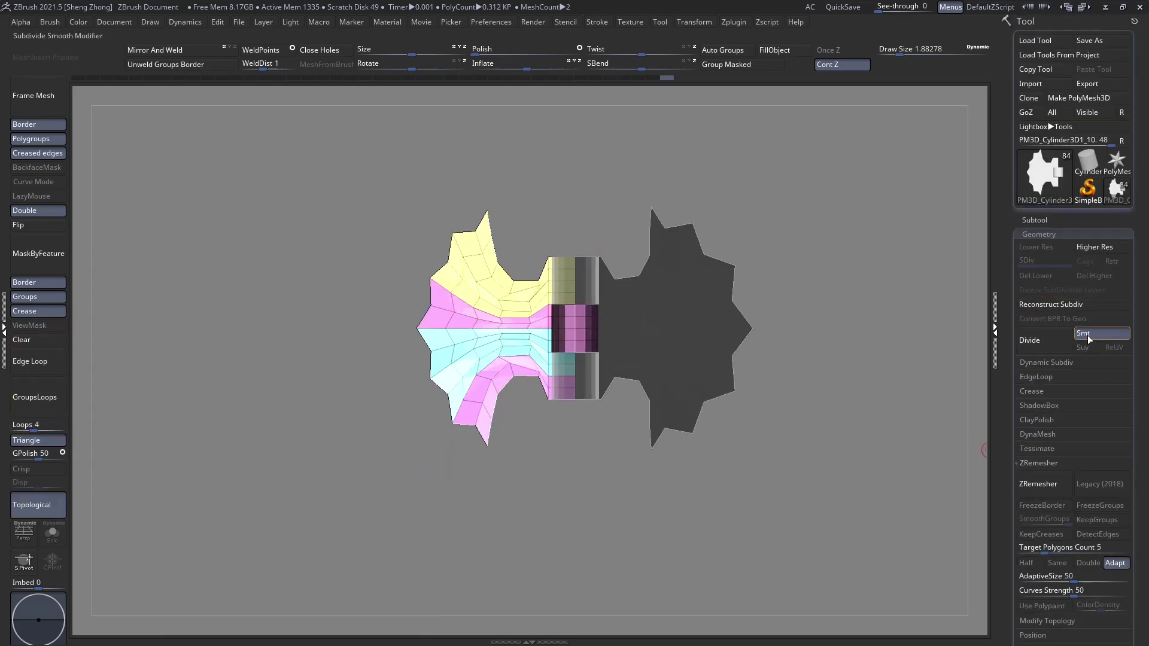
pyautogui.click(35, 397)
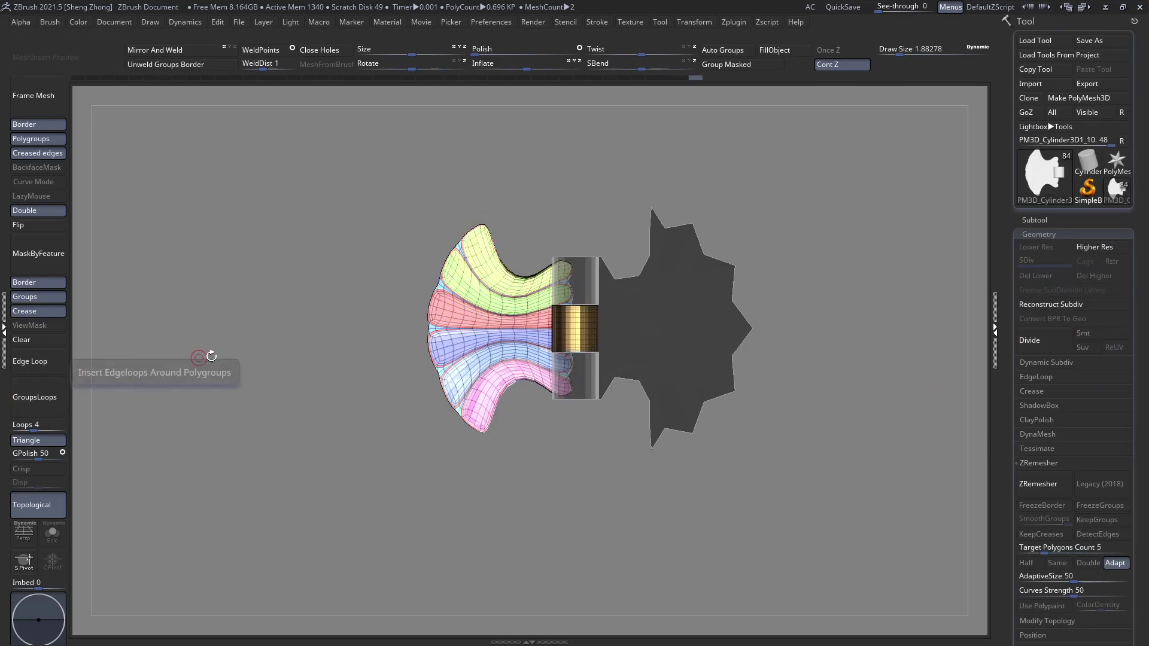
pyautogui.press('f')
pyautogui.moveTo(537, 364)
pyautogui.mouseDown(button='right')
pyautogui.moveTo(556, 349)
pyautogui.moveTo(526, 452)
pyautogui.moveTo(529, 366)
pyautogui.mouseUp(button='right')
pyautogui.keyDown('ctrl'); pyautogui.moveTo(547, 318); pyautogui.dragTo(541, 392, button='right'); pyautogui.keyUp('ctrl')
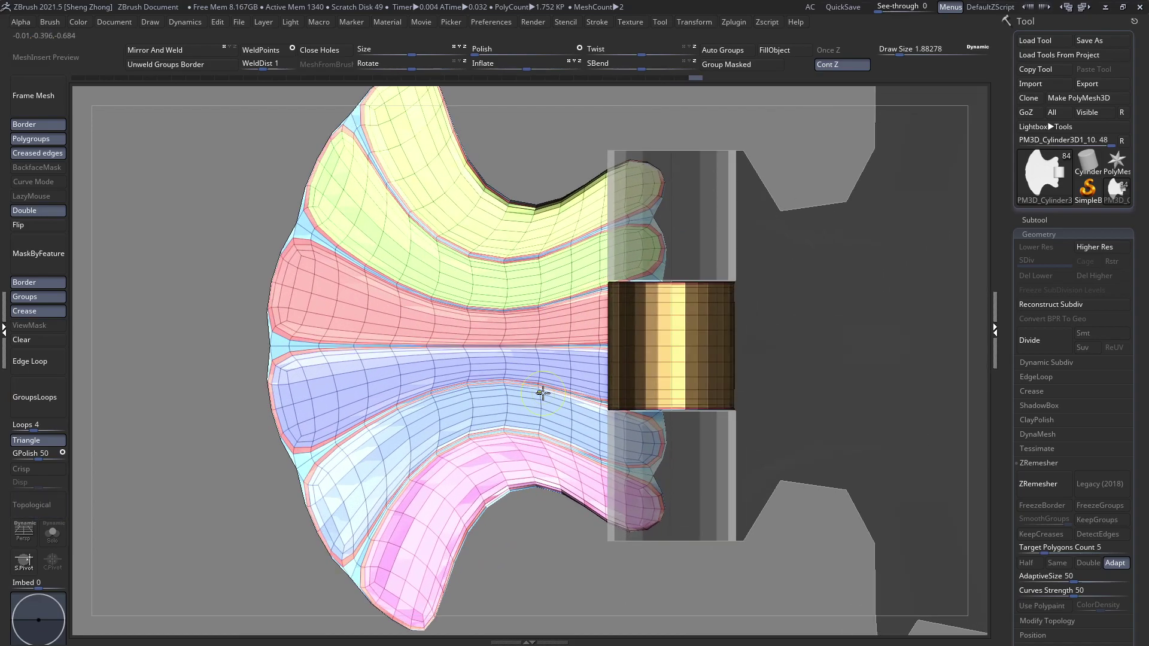
# Undo the polygroup edge loops and the subdivision on the left leaf
pyautogui.hotkey('ctrl', 'z')
pyautogui.keyDown('ctrl'); pyautogui.moveTo(483, 350); pyautogui.dragTo(458, 276, button='right'); pyautogui.keyUp('ctrl')
pyautogui.keyDown('alt'); pyautogui.click(426, 372); pyautogui.keyUp('alt')
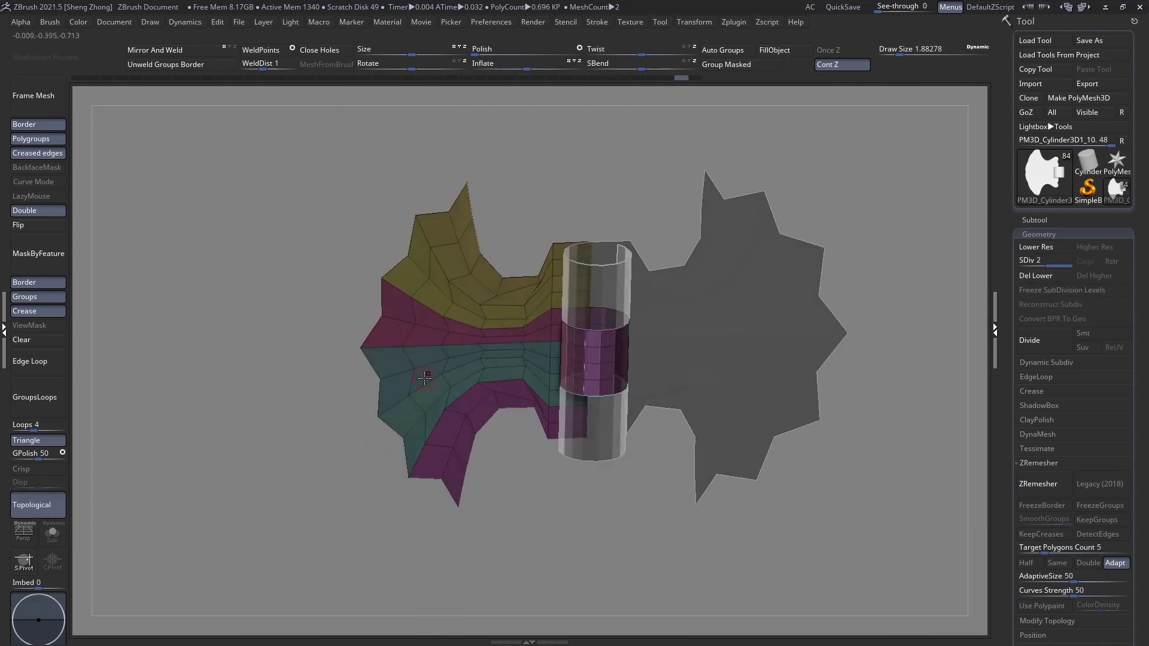
pyautogui.hotkey('shift', 'f')
pyautogui.keyDown('shift'); pyautogui.moveTo(723, 318); pyautogui.dragTo(699, 322, button='right'); pyautogui.keyUp('shift')
pyautogui.hotkey('shift', 'f')
pyautogui.keyDown('ctrl'); pyautogui.moveTo(586, 324); pyautogui.dragTo(520, 410, button='right'); pyautogui.keyUp('ctrl')
pyautogui.hotkey('ctrl', 'z')
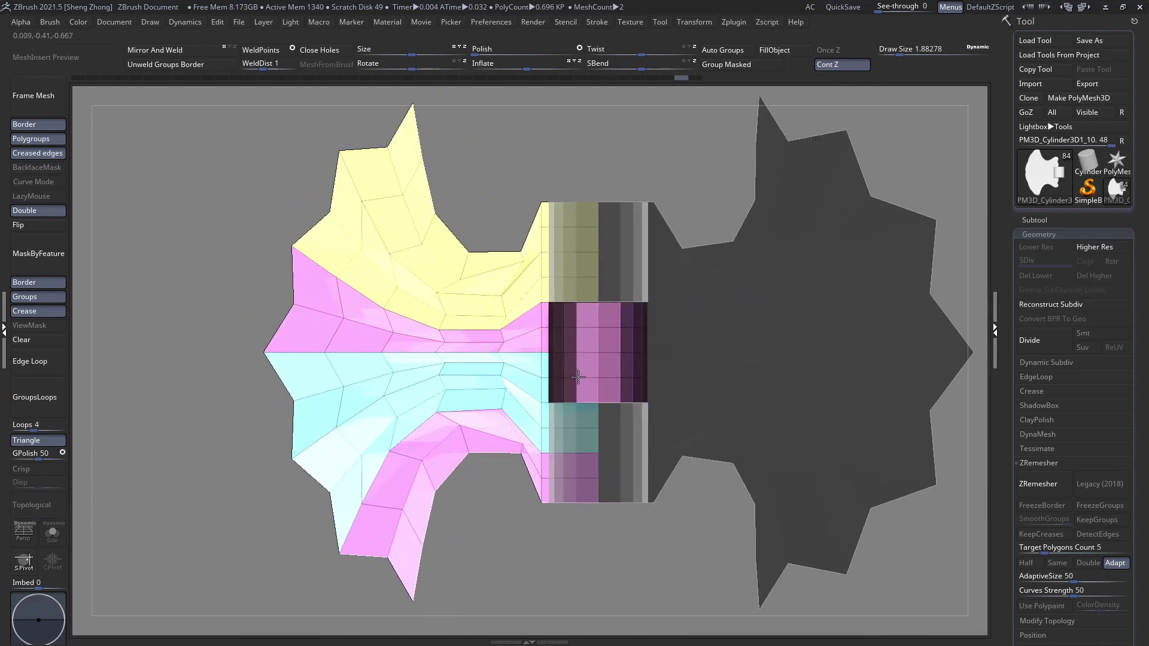
pyautogui.moveTo(476, 298); pyautogui.dragTo(564, 393, button='right')
pyautogui.hotkey('ctrl', 'z')
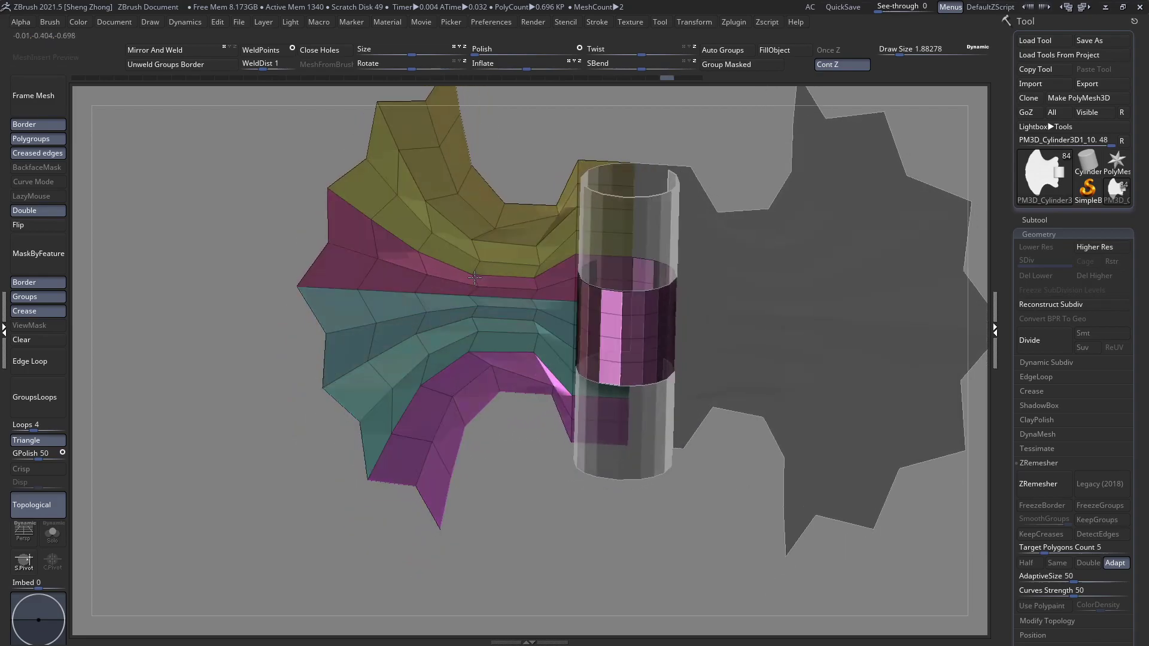
# Step back through the left leaf's history to before the mask was cleared
pyautogui.hotkey('ctrl', 'z')
pyautogui.hotkey('ctrl', 'z')
pyautogui.hotkey('ctrl', 'z')
pyautogui.hotkey('ctrl', 'z')
pyautogui.hotkey('ctrl', 'z')
pyautogui.hotkey('ctrl', 'z')
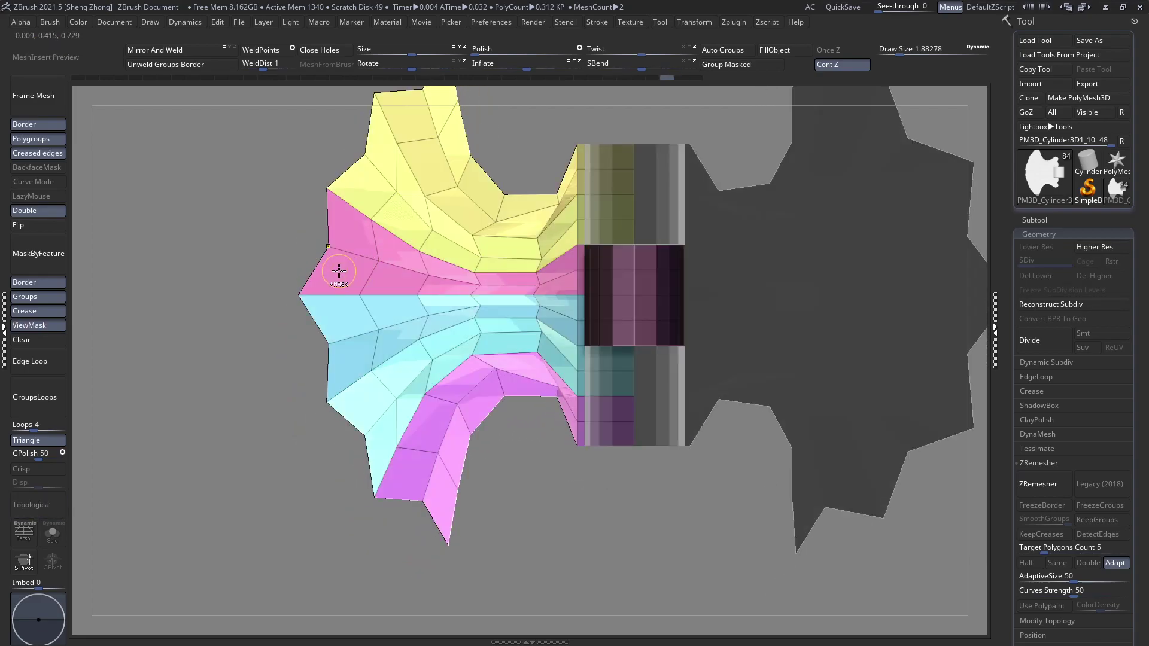
# Step further back through the left leaf's history to its flat, masked state
pyautogui.keyDown('shift'); pyautogui.moveTo(391, 364); pyautogui.dragTo(410, 361, button='right'); pyautogui.keyUp('shift')
pyautogui.keyDown('alt'); pyautogui.moveTo(558, 257); pyautogui.dragTo(633, 319, button='right'); pyautogui.keyUp('alt')
pyautogui.press('w')
pyautogui.hotkey('ctrl', 'z')
pyautogui.hotkey('ctrl', 'z')
pyautogui.hotkey('ctrl', 'z')
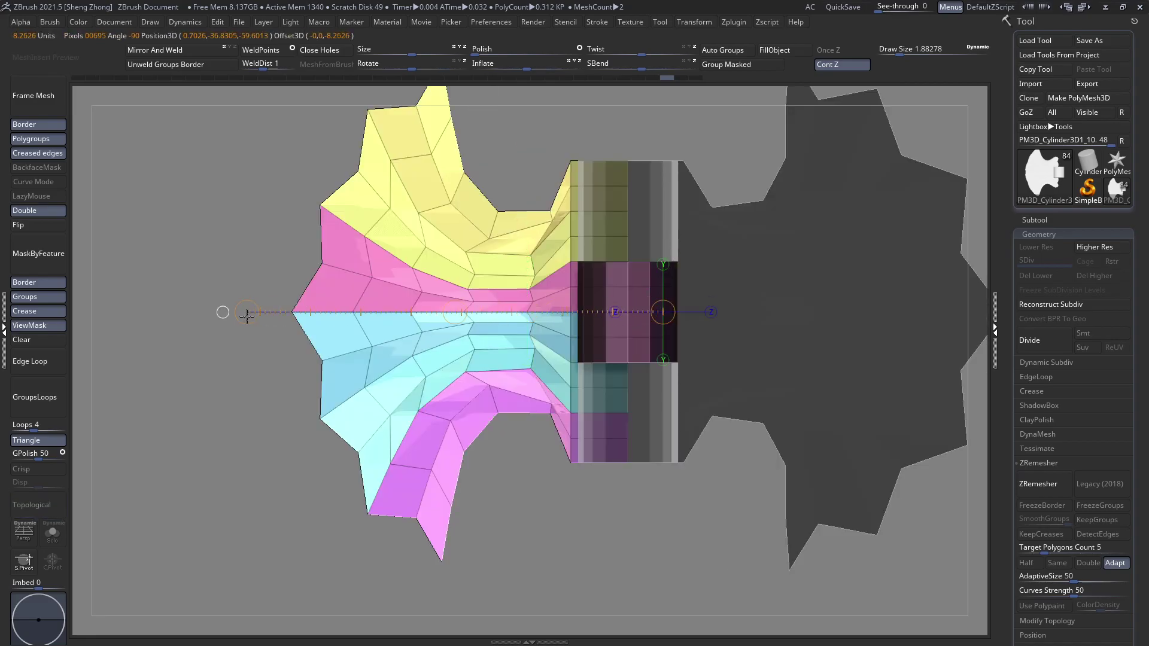
# Rotate the left leaf's unmasked vertices about the barrel edge with a transpose line along the leaf to raise alternate ribs
pyautogui.moveTo(253, 342); pyautogui.dragTo(250, 308)
pyautogui.press('q')
pyautogui.moveTo(248, 319); pyautogui.dragTo(361, 135, button='right')
pyautogui.hotkey('ctrl', 'z')
pyautogui.keyDown('shift'); pyautogui.moveTo(410, 272); pyautogui.dragTo(404, 418, button='right'); pyautogui.keyUp('shift')
pyautogui.hotkey('ctrl', 'shift', 'z')
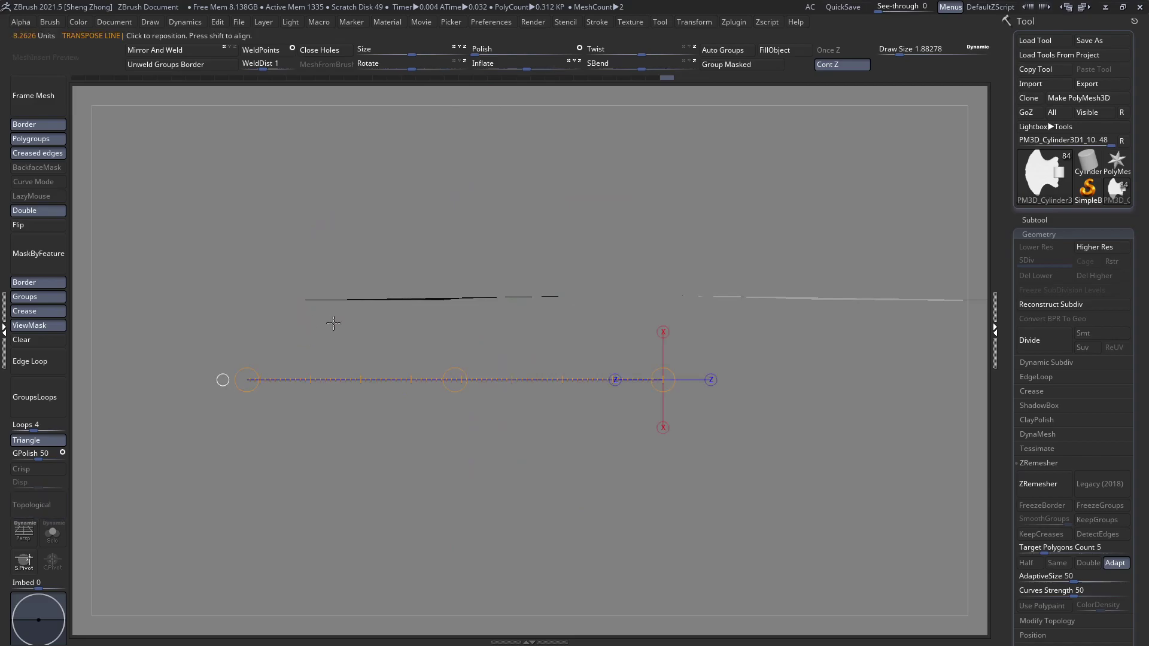
pyautogui.moveTo(558, 293); pyautogui.dragTo(321, 293)
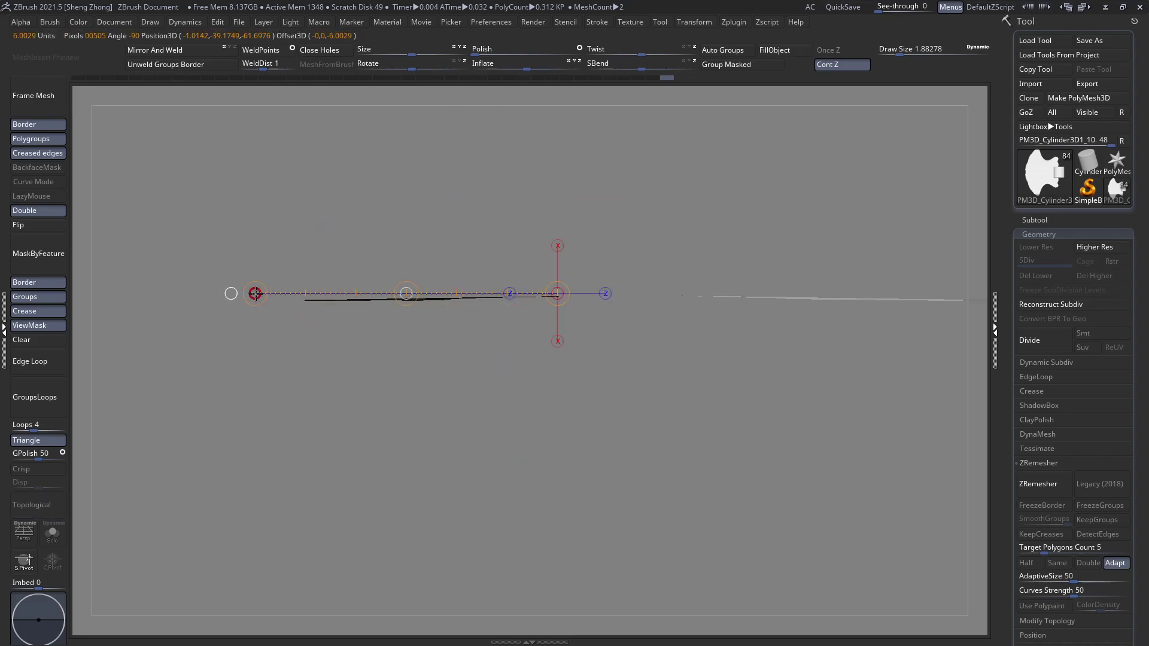
pyautogui.press('q')
pyautogui.keyDown('shift'); pyautogui.moveTo(341, 275); pyautogui.dragTo(346, 153, button='right'); pyautogui.keyUp('shift')
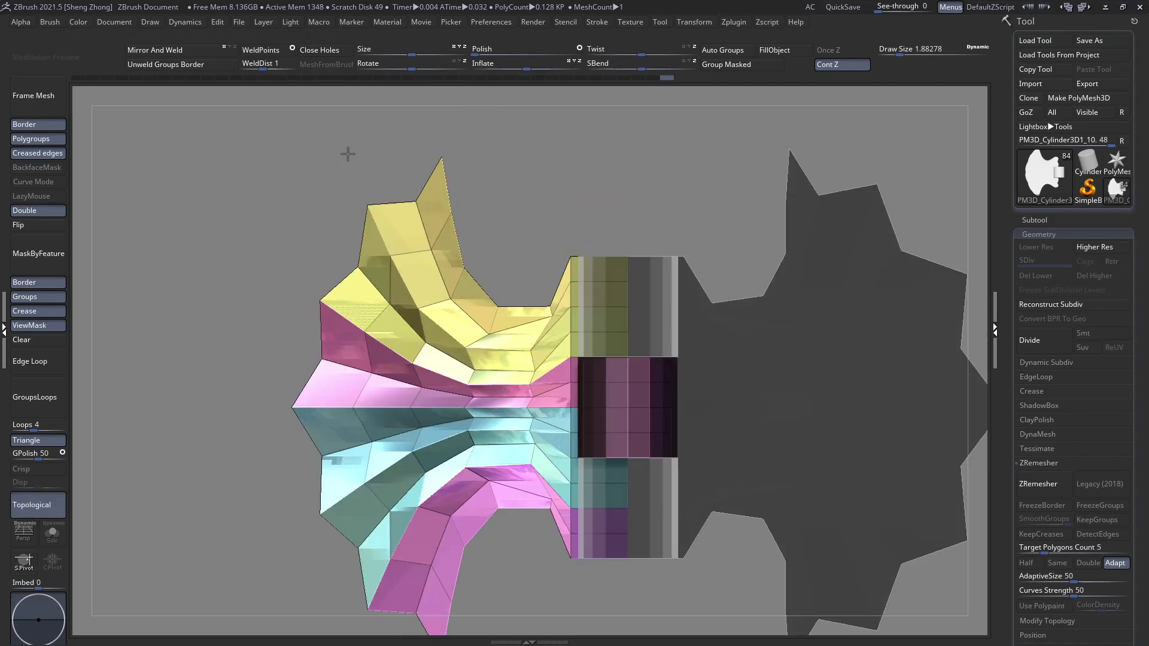
# Switch to the right leaf's subtool and step through its history to its flat, masked state with separately polygrouped ribs
pyautogui.keyDown('ctrl'); pyautogui.moveTo(390, 263); pyautogui.dragTo(299, 256, button='right'); pyautogui.keyUp('ctrl')
pyautogui.hotkey('ctrl', 'z')
pyautogui.hotkey('ctrl', 'shift', 'z')
pyautogui.hotkey('ctrl', 'shift', 'z')
pyautogui.hotkey('ctrl', 'shift', 'z')
pyautogui.hotkey('ctrl', 'shift', 'z')
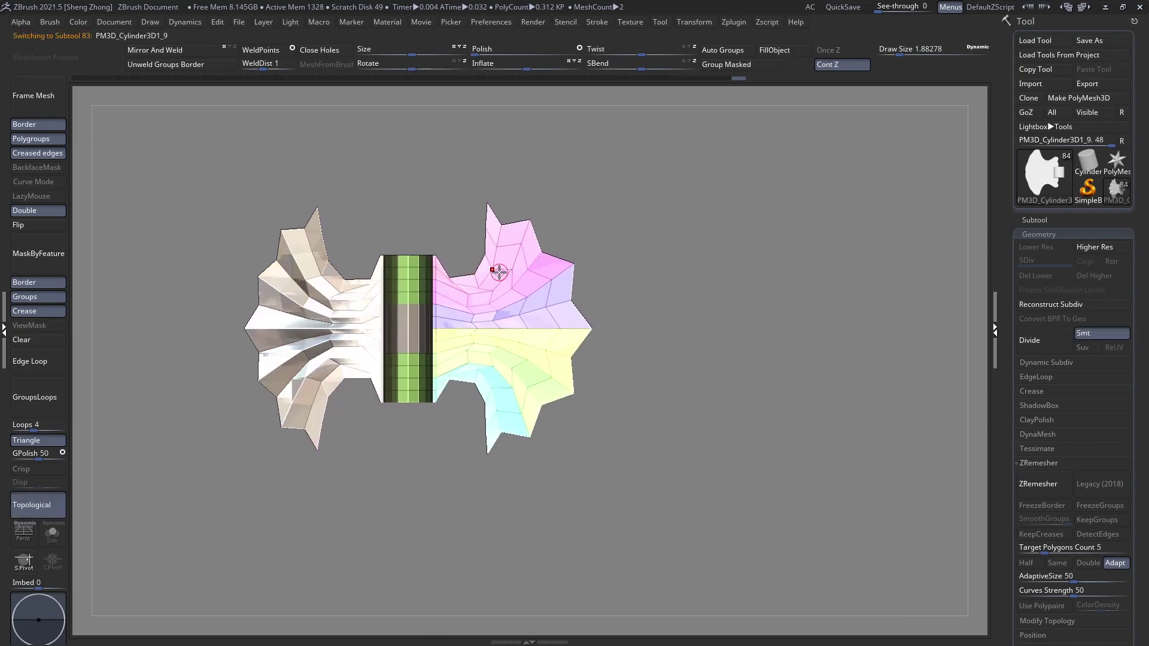
pyautogui.hotkey('ctrl', 'z')
pyautogui.hotkey('ctrl', 'z')
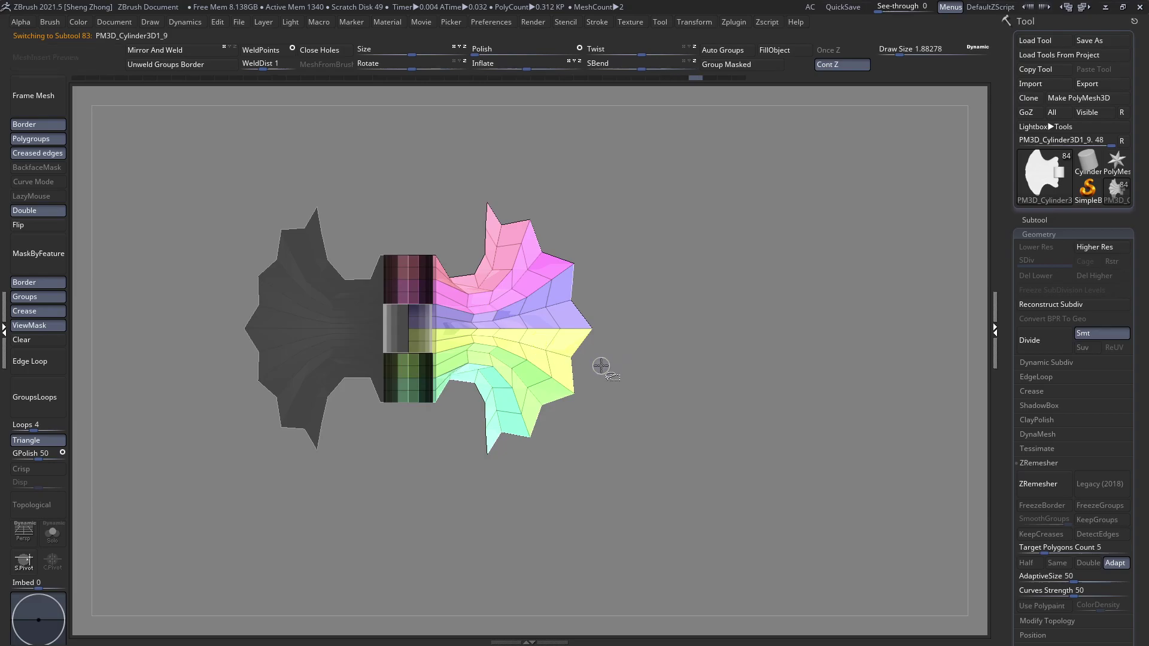
pyautogui.hotkey('ctrl', 'shift', 'z')
pyautogui.moveTo(597, 369)
pyautogui.keyDown('ctrl'); pyautogui.mouseDown(button='right')
pyautogui.moveTo(508, 349)
pyautogui.moveTo(486, 424)
pyautogui.moveTo(461, 391)
pyautogui.mouseUp(button='right'); pyautogui.keyUp('ctrl')
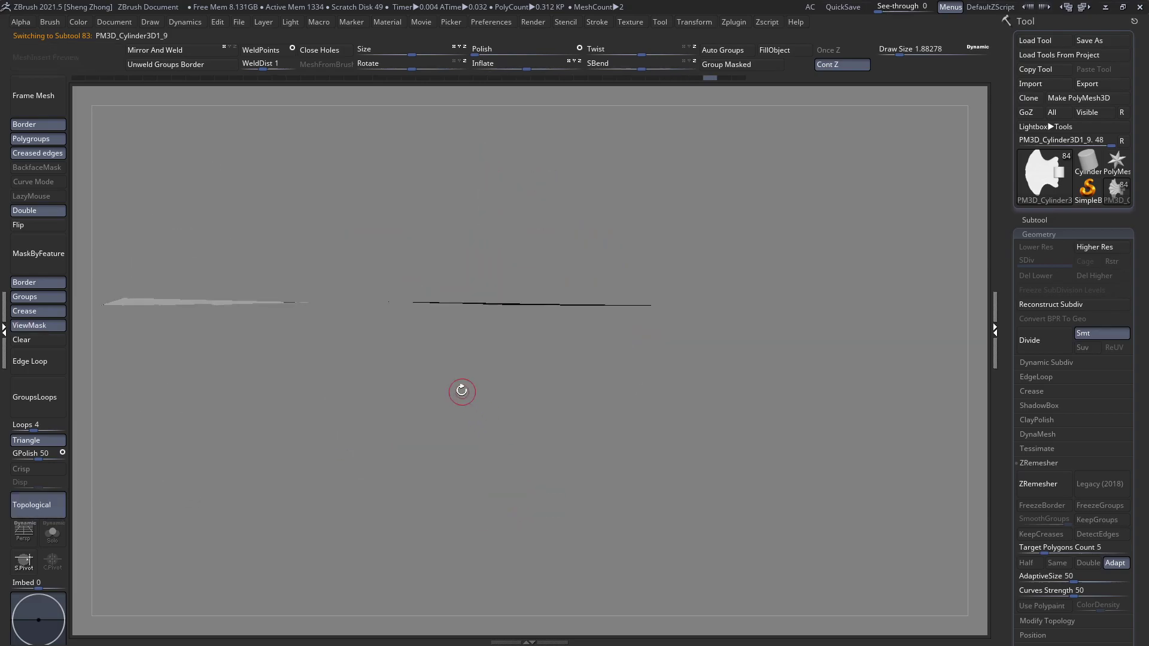
# Rotate the right leaf's unmasked vertices about the barrel edge with a transpose line to raise alternate ribs
pyautogui.hotkey('ctrl', 'z')
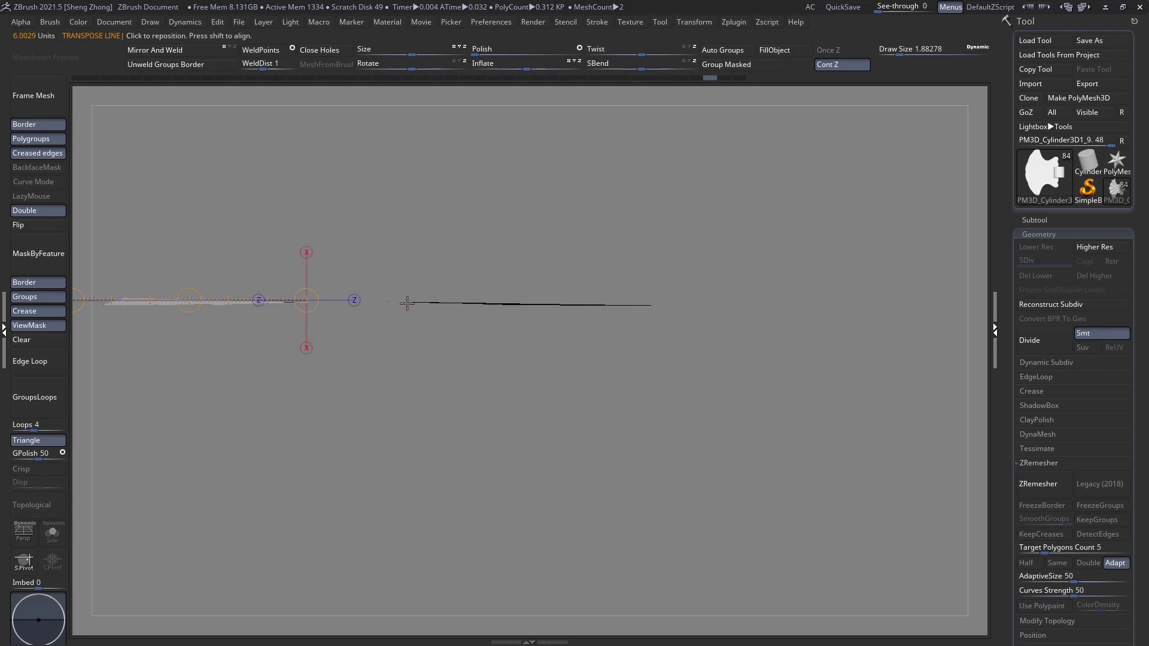
pyautogui.moveTo(410, 301); pyautogui.dragTo(629, 302)
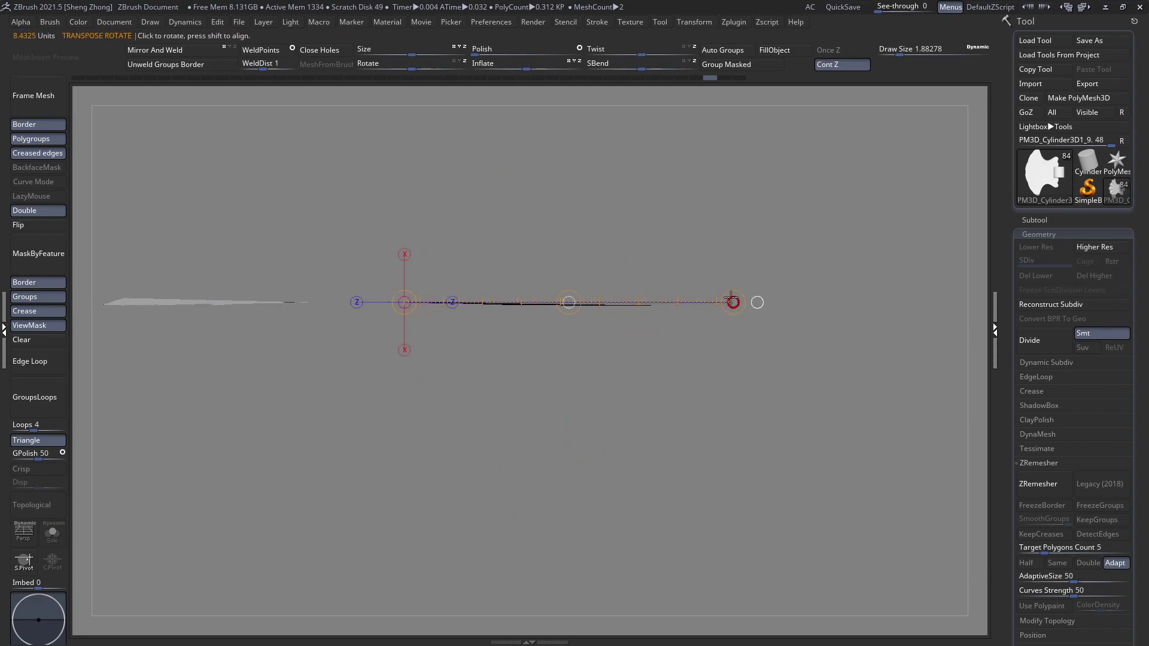
pyautogui.moveTo(730, 297); pyautogui.dragTo(731, 277)
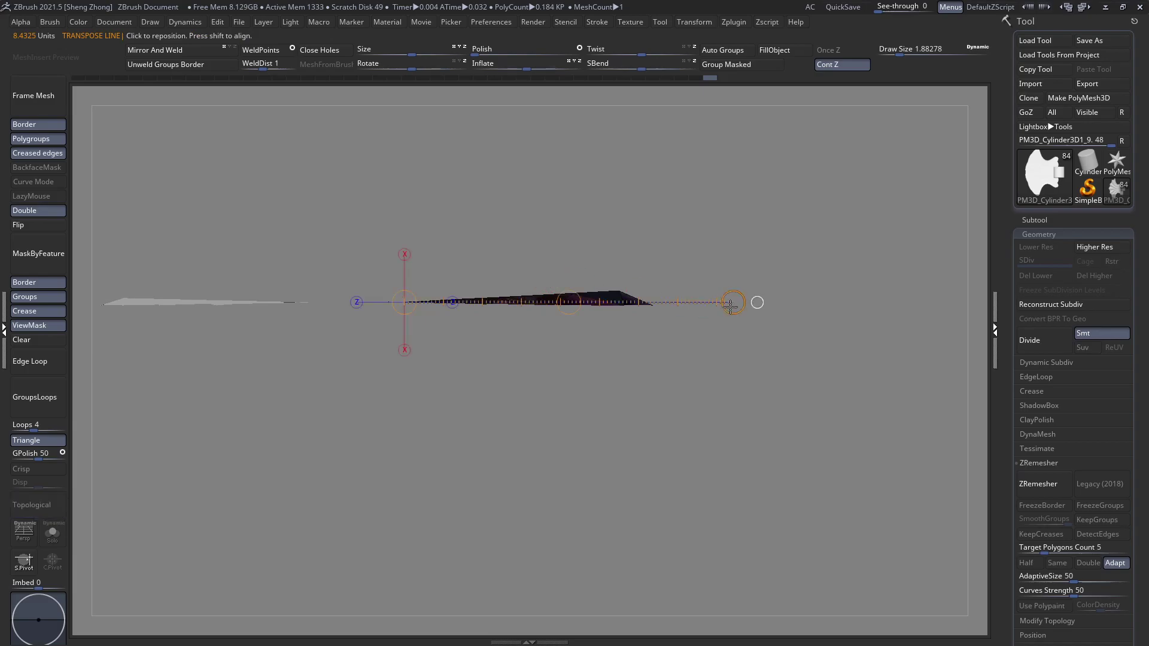
pyautogui.press('q')
pyautogui.moveTo(735, 304); pyautogui.dragTo(580, 279)
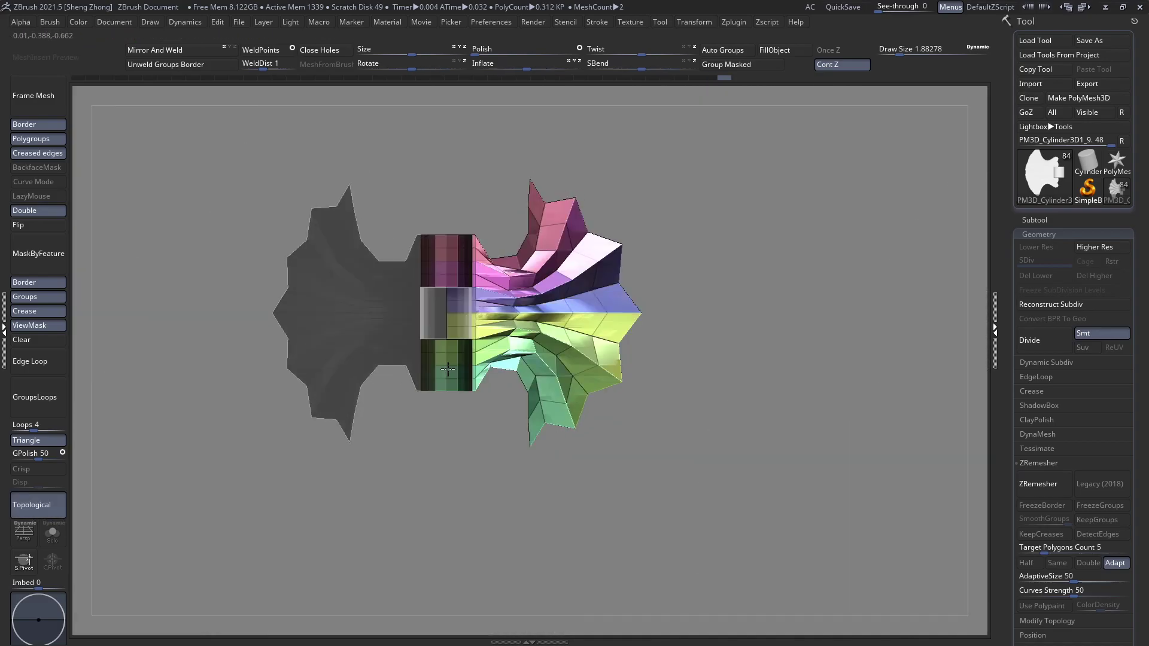
# Clear the right leaf's mask, and isolate its two barrel knuckles to combine them into one polygroup, showing the full leaf again
pyautogui.moveTo(423, 329); pyautogui.dragTo(419, 357, button='right')
pyautogui.press('w')
pyautogui.press('q')
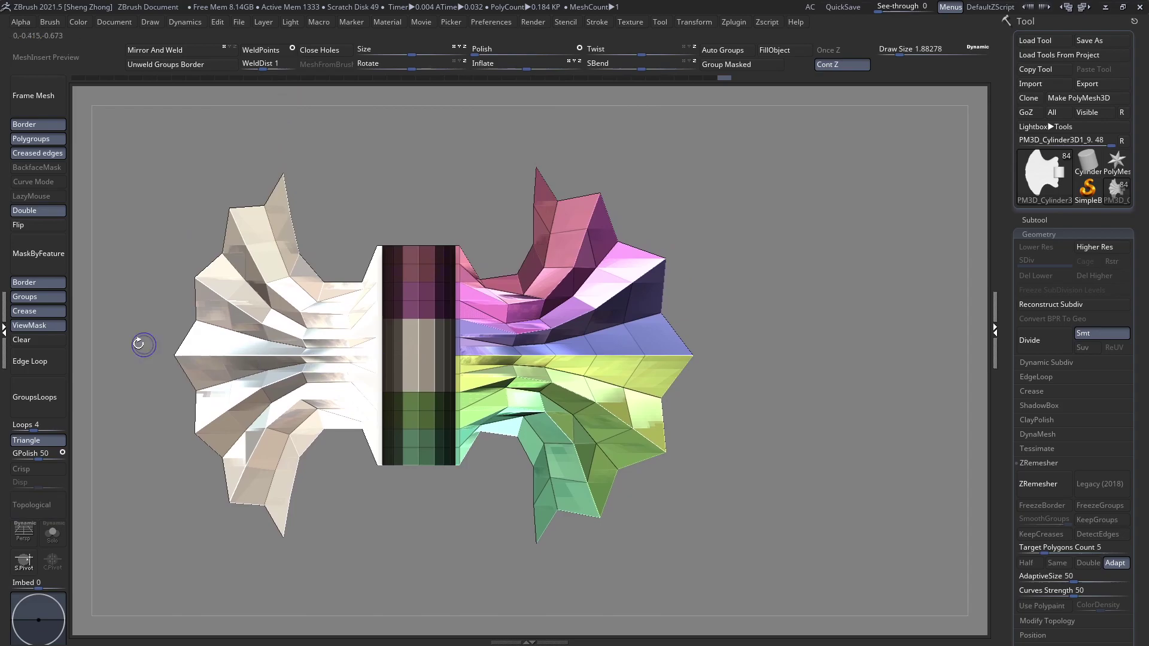
pyautogui.hotkey('shift', 'f')
pyautogui.click(23, 340)
pyautogui.keyDown('ctrl'); pyautogui.keyDown('shift'); pyautogui.moveTo(326, 174); pyautogui.dragTo(458, 508); pyautogui.keyUp('shift'); pyautogui.keyUp('ctrl')
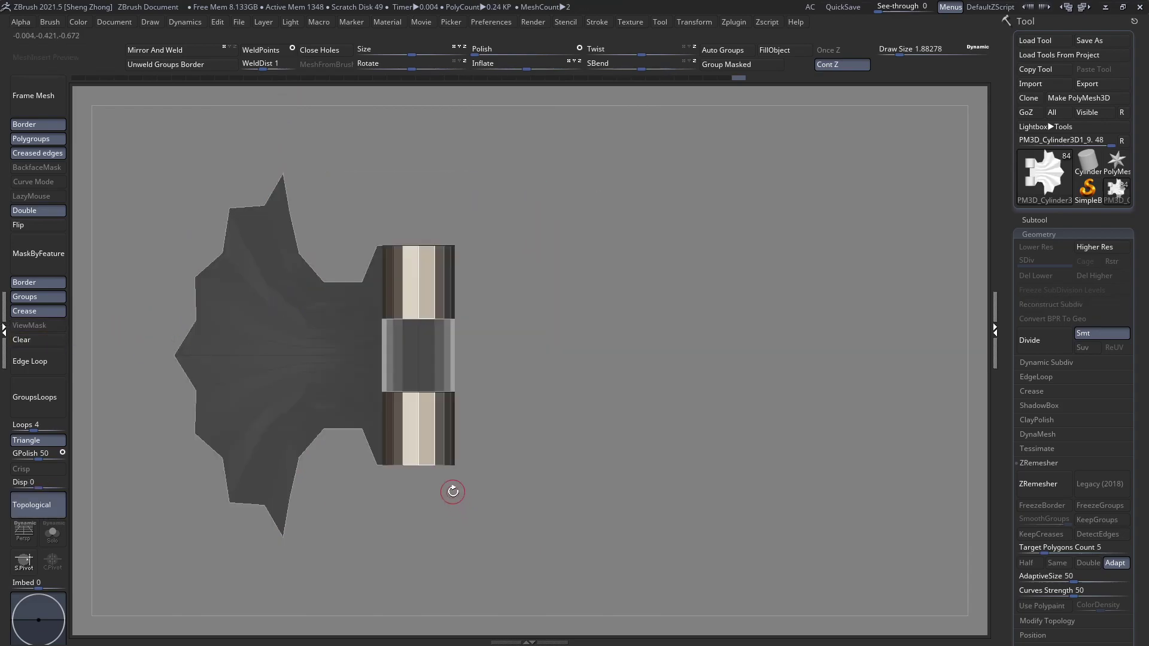
pyautogui.keyDown('ctrl'); pyautogui.keyDown('shift'); pyautogui.click(699, 105); pyautogui.keyUp('shift'); pyautogui.keyUp('ctrl')
pyautogui.hotkey('shift', 'f')
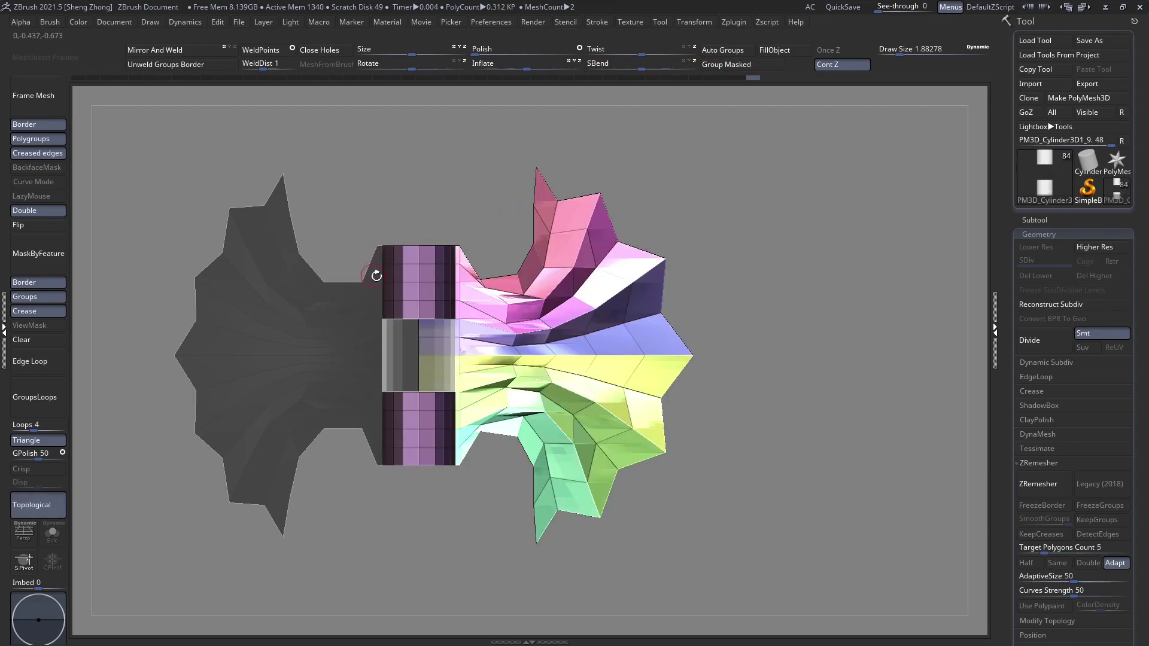
# Turn off Smt for subdivision and switch to the ZModeler brush
pyautogui.keyDown('alt'); pyautogui.moveTo(374, 277); pyautogui.dragTo(448, 272); pyautogui.keyUp('alt')
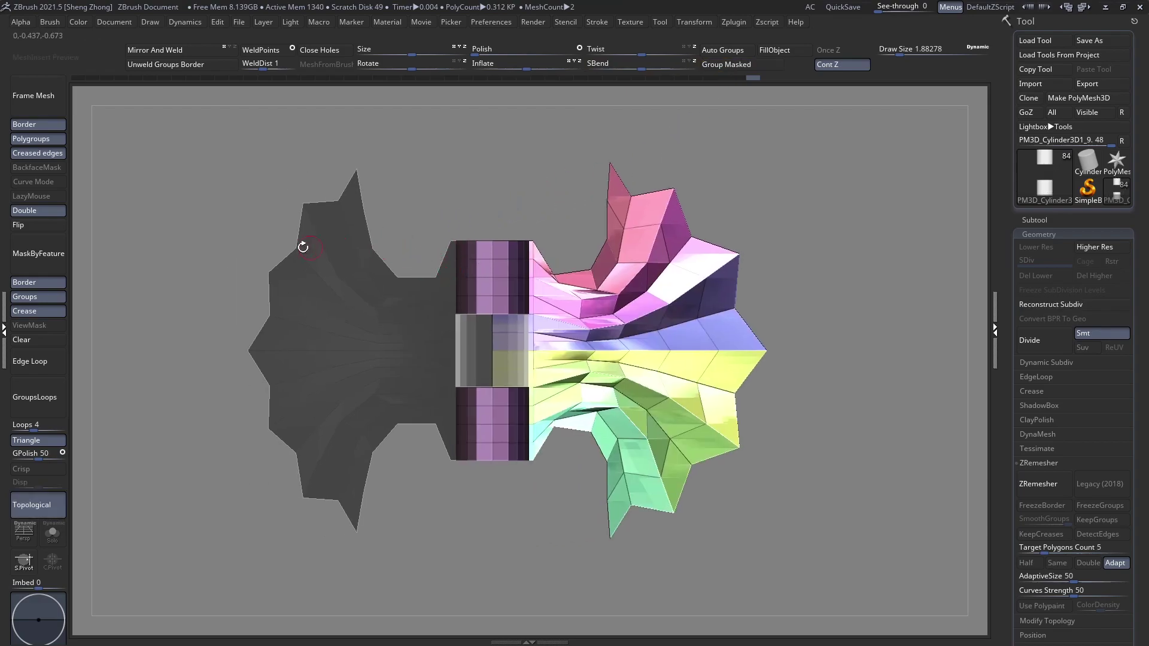
pyautogui.click(1075, 337)
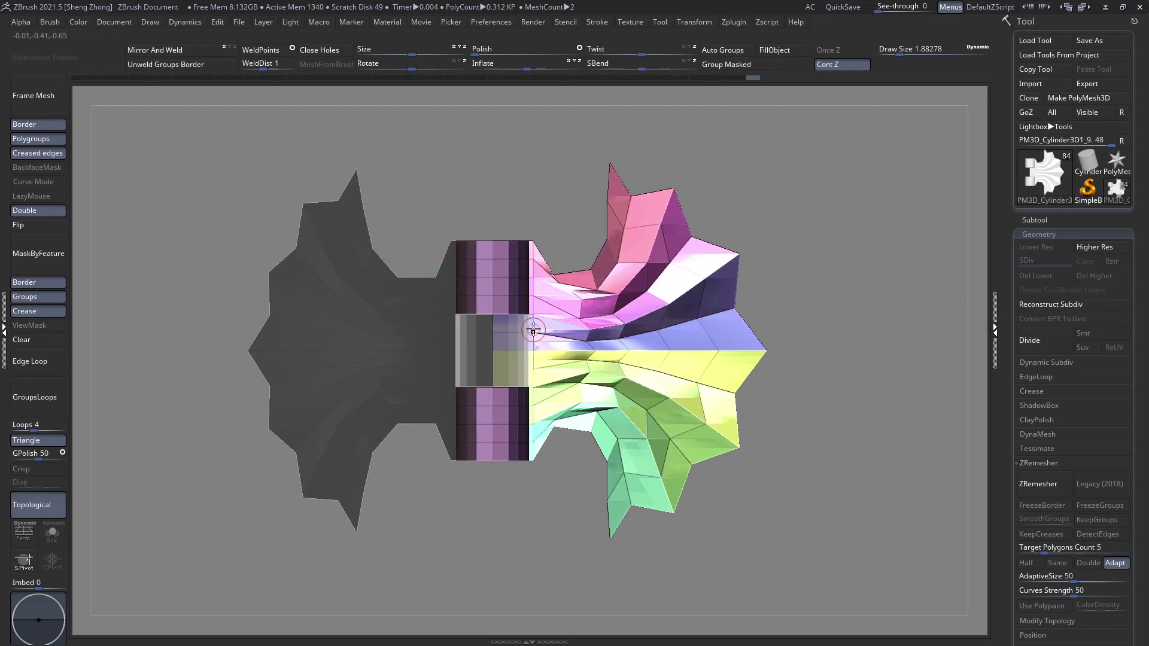
pyautogui.press('space')
pyautogui.press('b')
pyautogui.press('z')
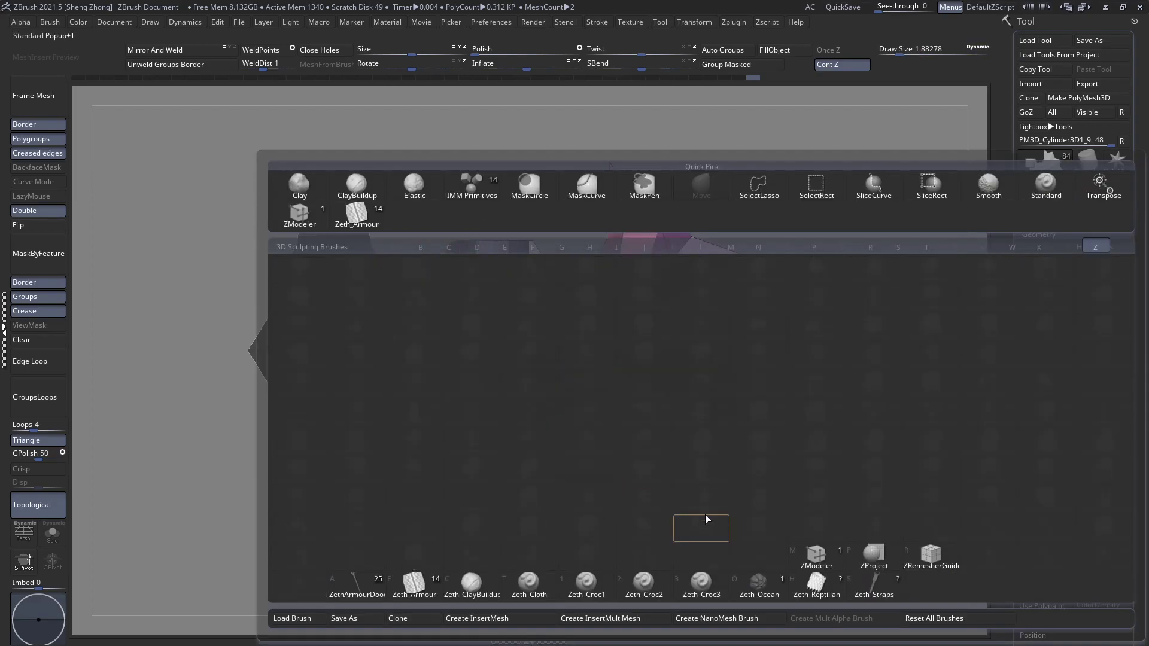
pyautogui.click(824, 564)
# Set the ZModeler polygon action to Extrude with All Polygons as target, and thicken the right leaf and its knuckles
pyautogui.moveTo(641, 317); pyautogui.dragTo(491, 244, button='right')
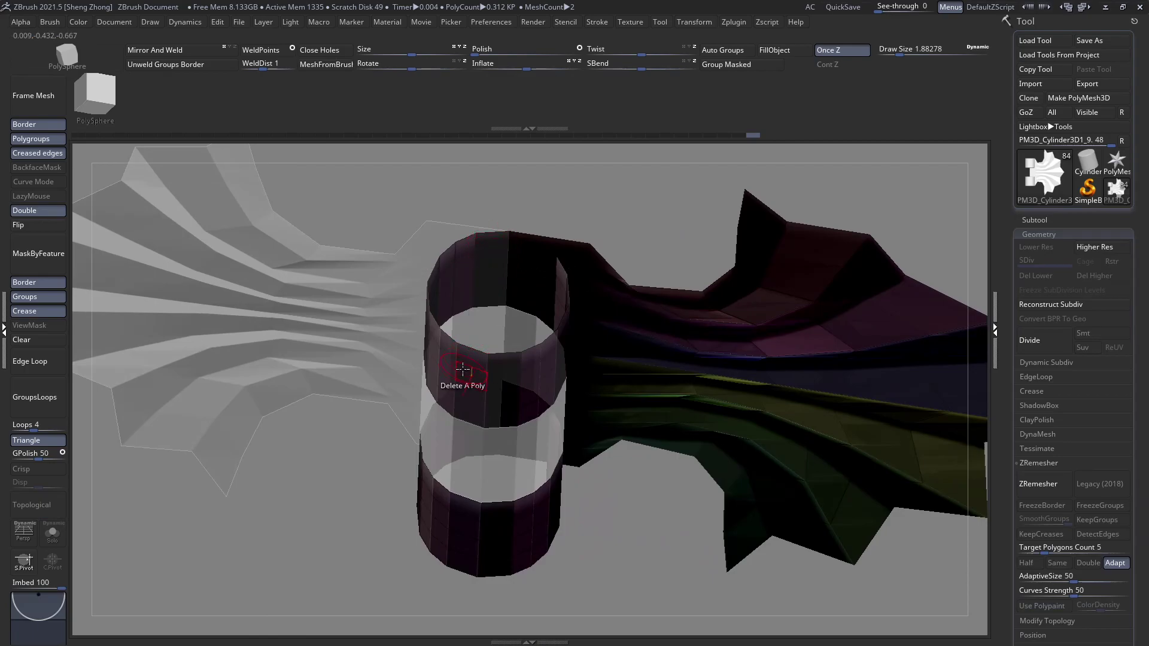
pyautogui.press('space')
pyautogui.click(390, 222)
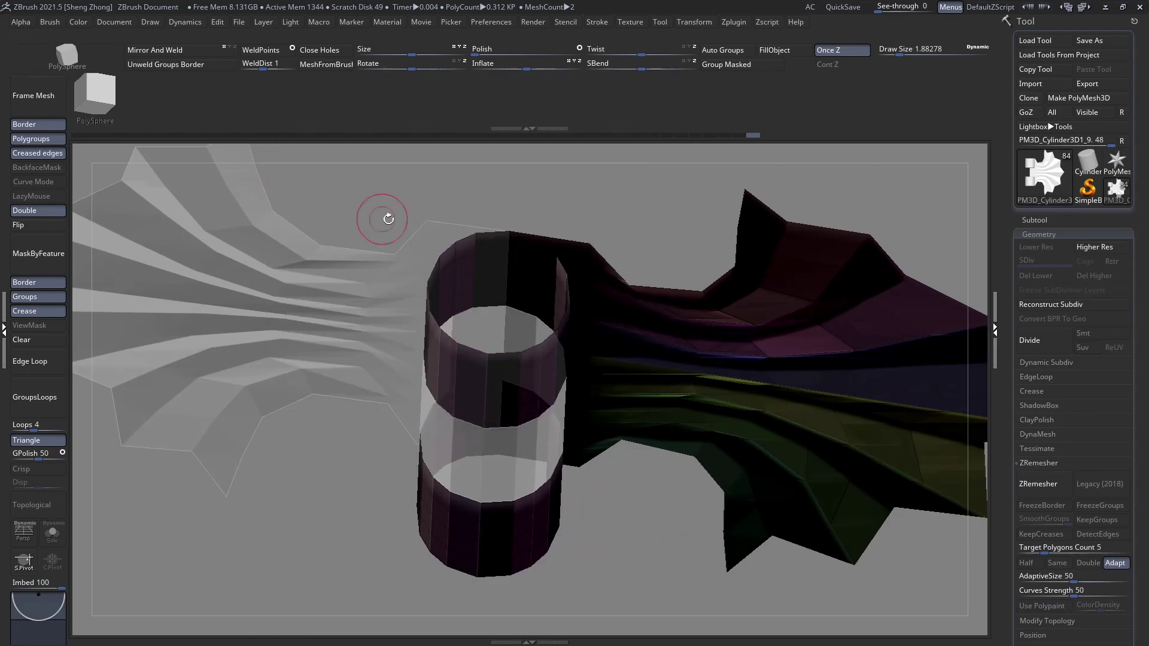
pyautogui.press('space')
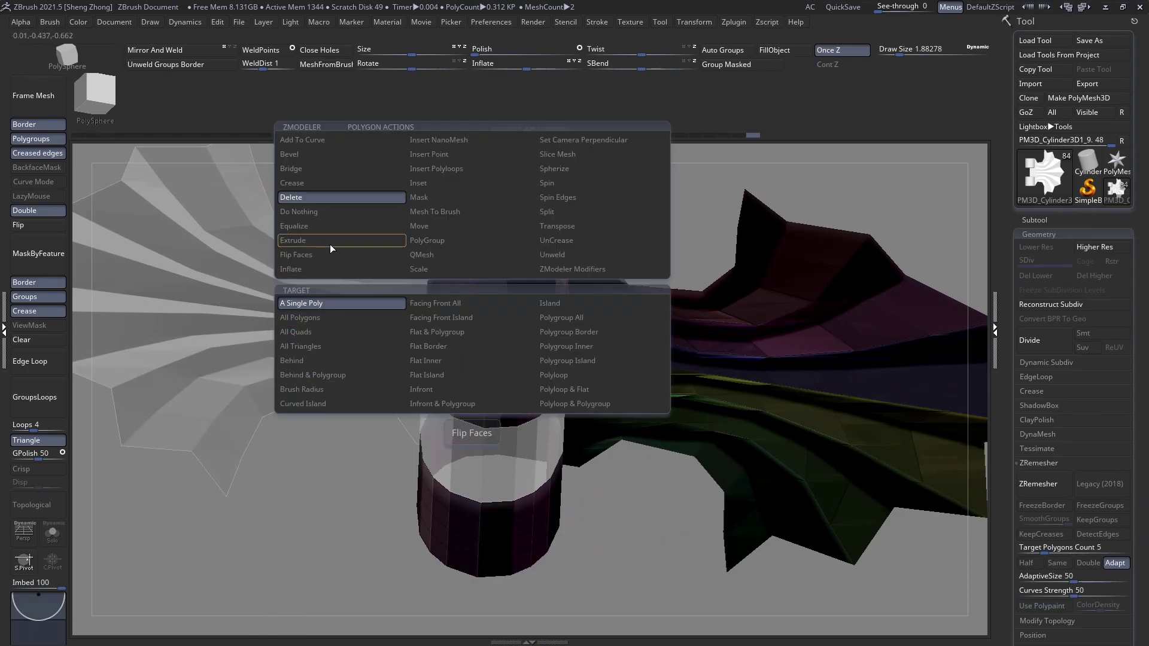
pyautogui.click(305, 240)
pyautogui.click(311, 317)
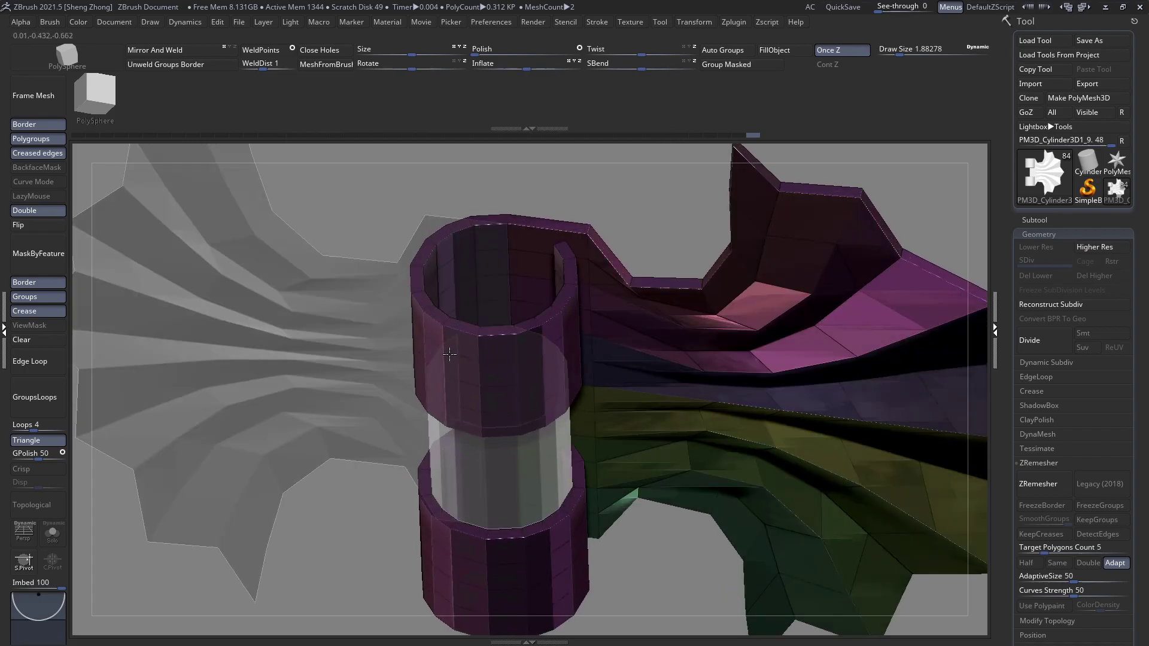
pyautogui.moveTo(450, 354); pyautogui.dragTo(444, 368)
pyautogui.keyDown('ctrl'); pyautogui.moveTo(444, 369); pyautogui.dragTo(395, 240, button='right'); pyautogui.keyUp('ctrl')
pyautogui.moveTo(357, 394); pyautogui.dragTo(362, 284, button='right')
# Switch to the left leaf, clear its mask, flip its faces, and extrude all polygons until its knuckle matches the right leaf's barrel
pyautogui.moveTo(435, 390); pyautogui.dragTo(477, 353)
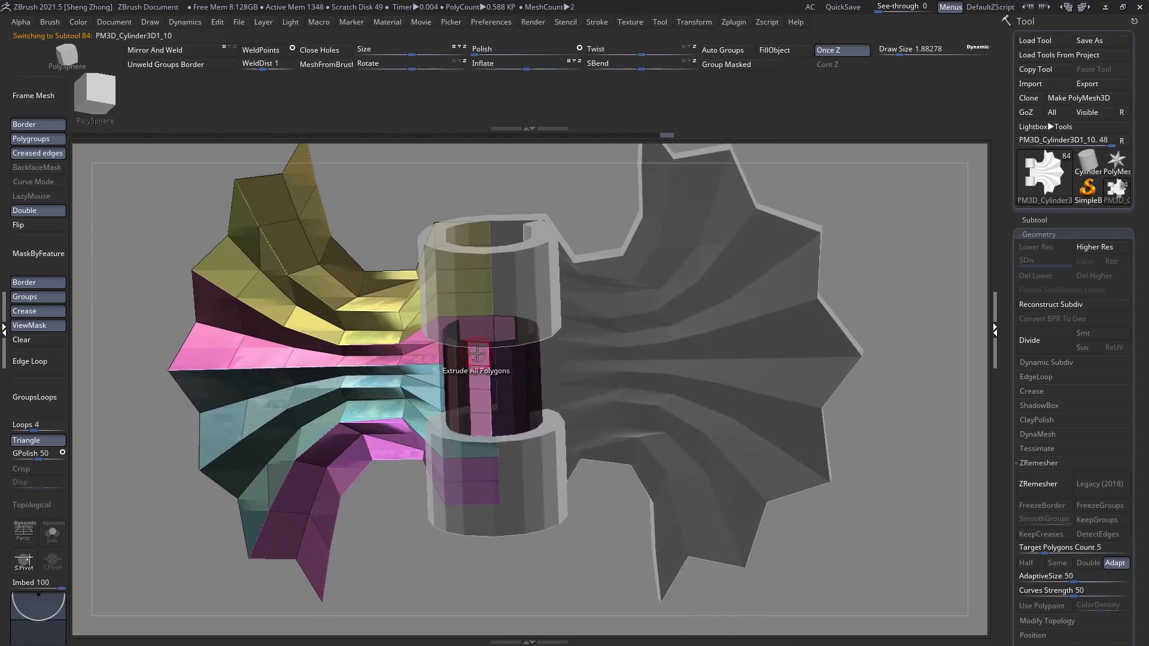
pyautogui.moveTo(459, 384); pyautogui.dragTo(412, 419, button='right')
pyautogui.click(38, 341)
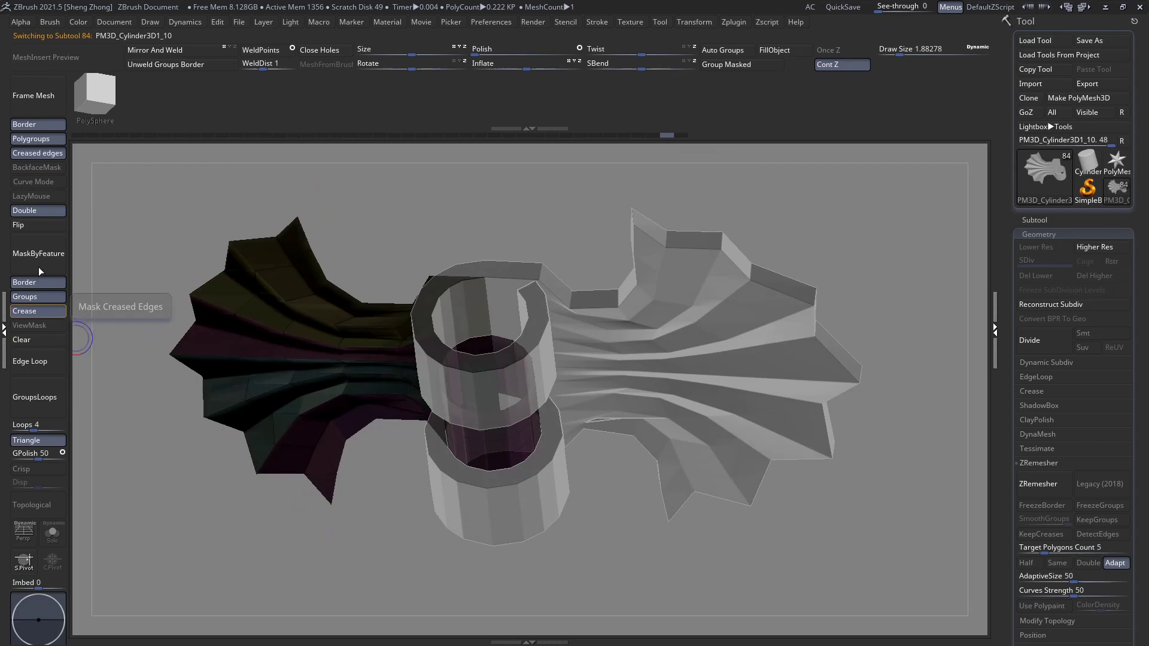
pyautogui.click(49, 231)
pyautogui.moveTo(386, 395); pyautogui.dragTo(418, 362, button='right')
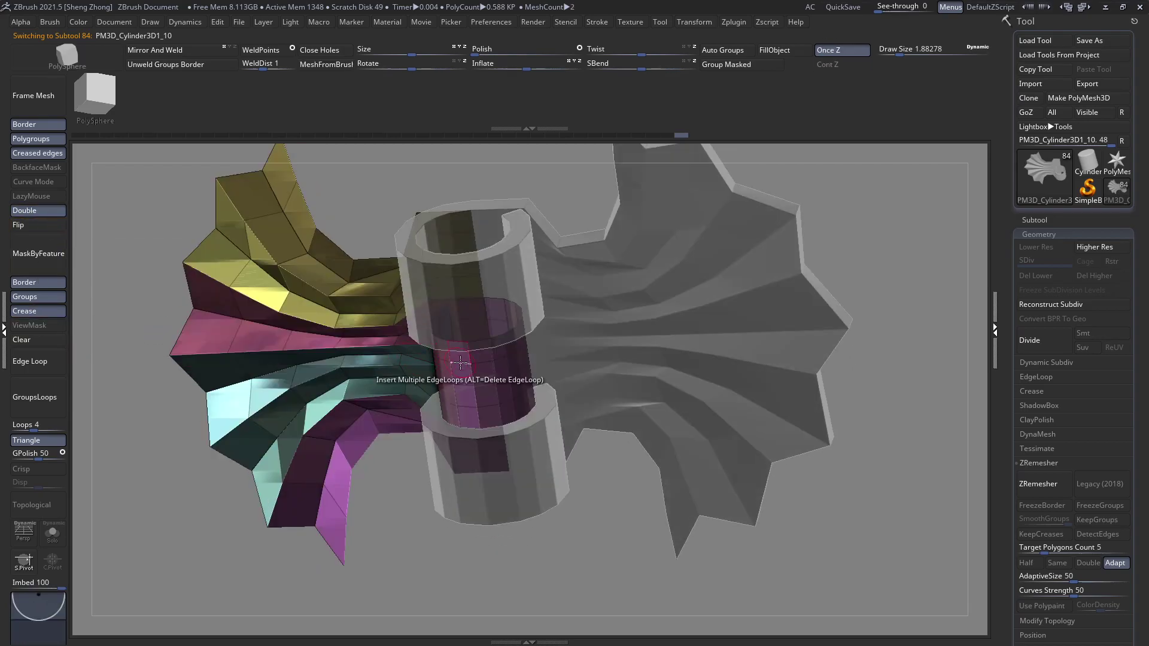
pyautogui.moveTo(464, 354); pyautogui.dragTo(449, 386)
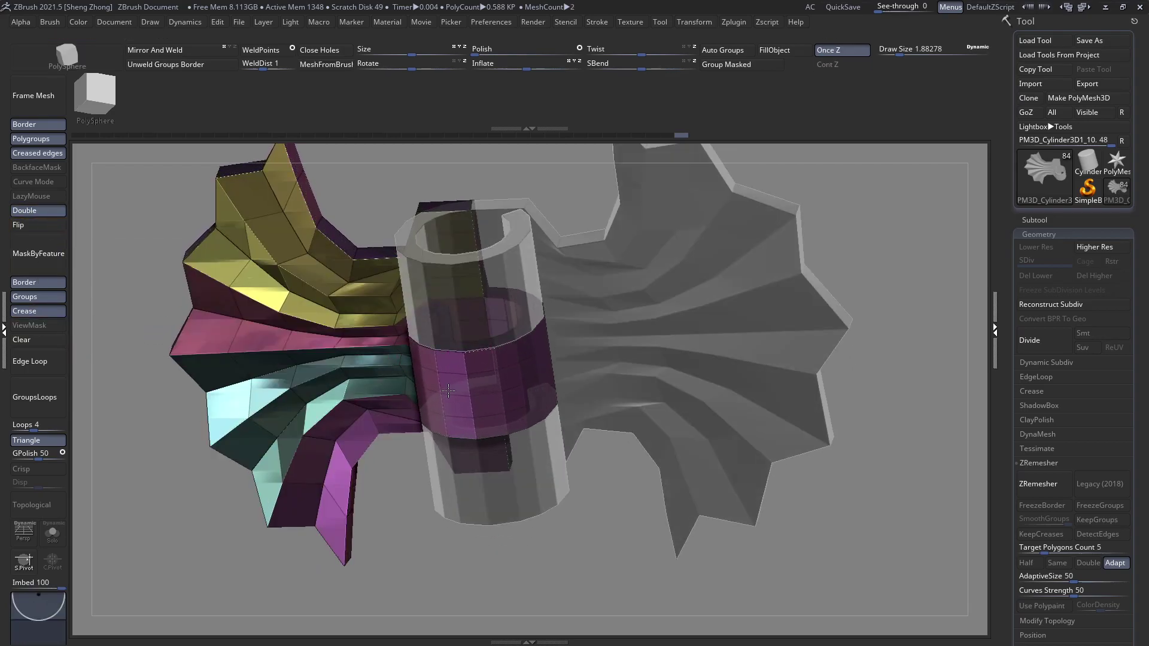
# Try inserting edge loops around the polygroups of the undivided left leaf, and undo them
pyautogui.moveTo(447, 390); pyautogui.dragTo(411, 461, button='right')
pyautogui.moveTo(411, 462); pyautogui.dragTo(433, 308)
pyautogui.keyDown('ctrl'); pyautogui.moveTo(335, 353); pyautogui.dragTo(338, 402, button='right'); pyautogui.keyUp('ctrl')
pyautogui.moveTo(339, 402); pyautogui.dragTo(219, 368)
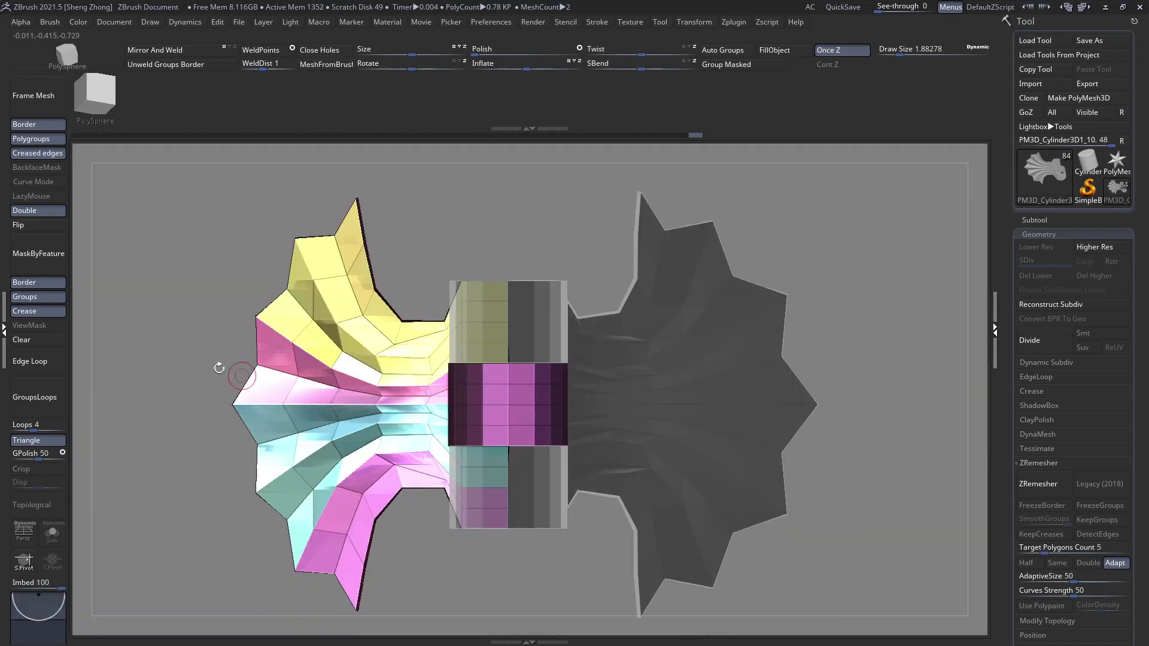
pyautogui.click(32, 407)
pyautogui.moveTo(295, 383); pyautogui.dragTo(257, 365, button='right')
pyautogui.hotkey('ctrl', 'z')
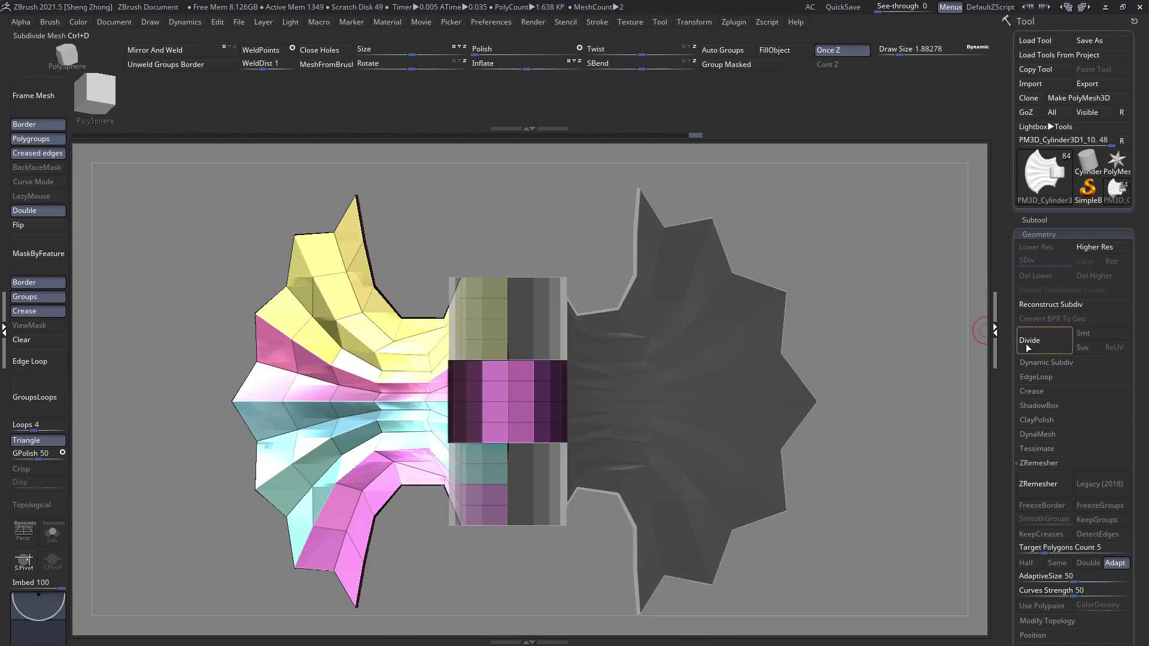
# Divide the thickened left leaf once with Smt turned off
pyautogui.click(1077, 334)
pyautogui.click(1042, 340)
pyautogui.hotkey('ctrl', 'z')
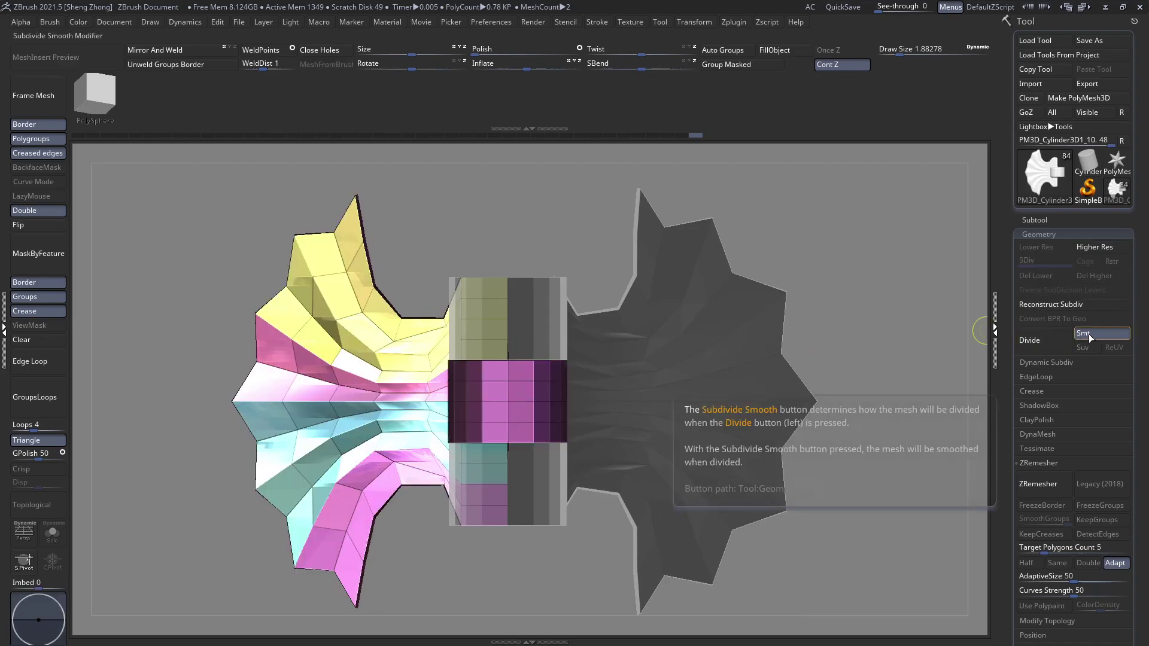
pyautogui.click(1089, 334)
pyautogui.click(1051, 339)
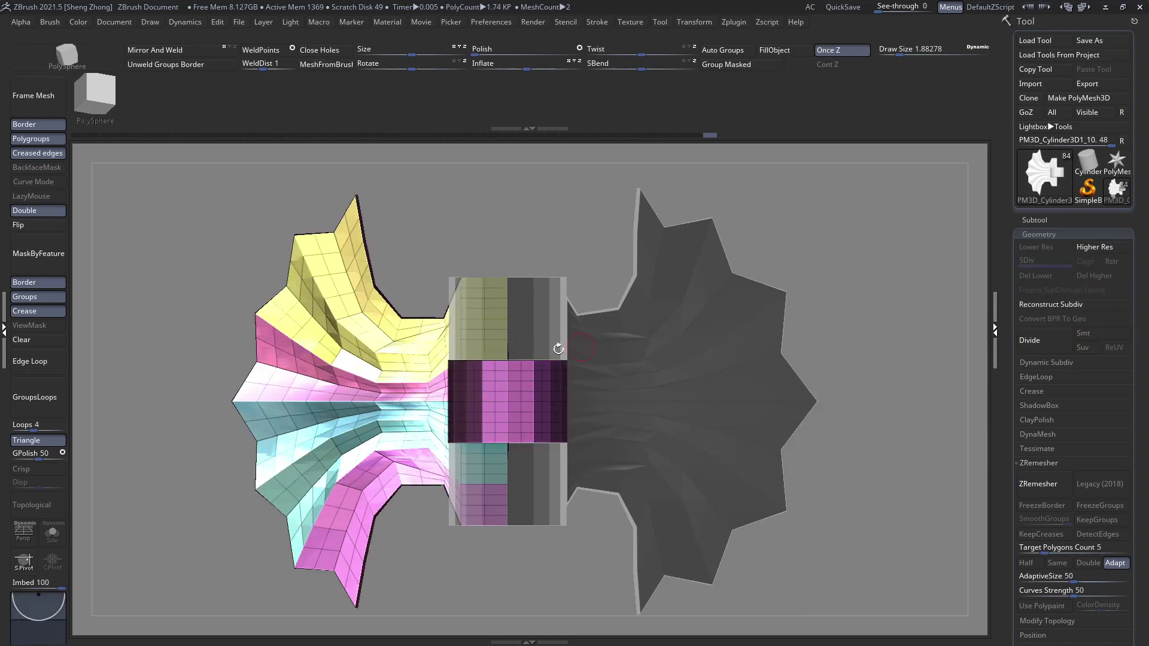
# Try GroupsLoops with 4 loops on the divided left leaf, check the surface without the wireframe, and undo the loops
pyautogui.click(49, 406)
pyautogui.moveTo(305, 365); pyautogui.dragTo(340, 332, button='right')
pyautogui.hotkey('shift', 'f')
pyautogui.hotkey('shift', 't')
pyautogui.hotkey('shift', 'f')
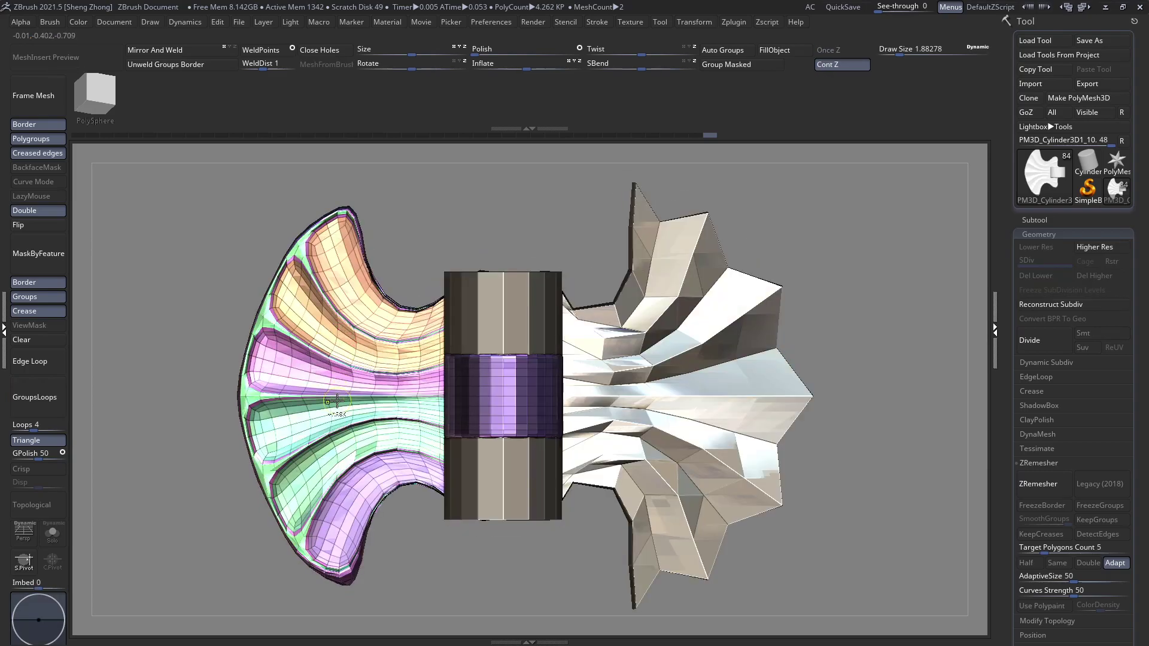
pyautogui.hotkey('ctrl', 'z')
pyautogui.hotkey('ctrl', 'z')
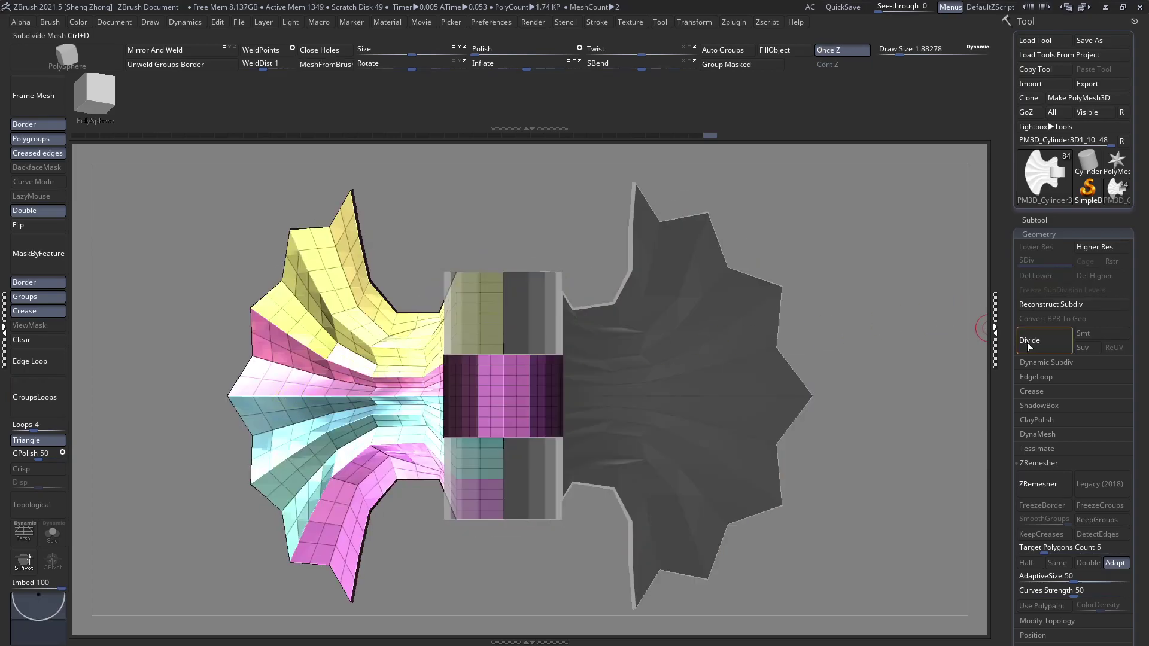
# Try dividing the left leaf a second time without smoothing and inserting edge loops around its polygroups
pyautogui.click(1036, 340)
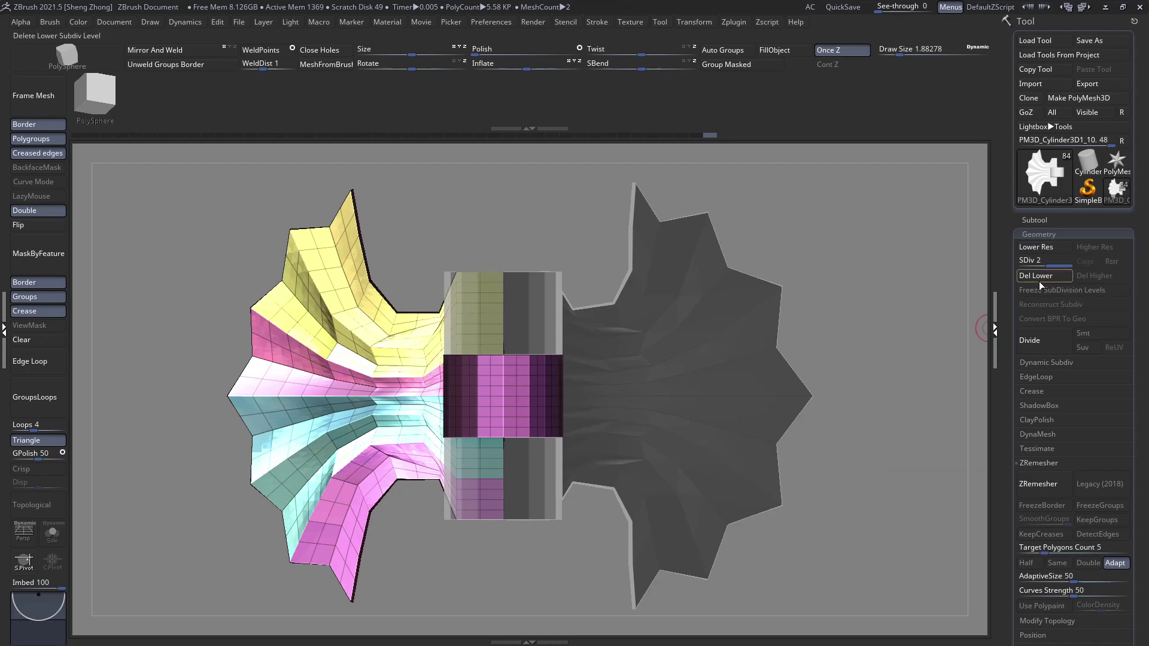
pyautogui.click(45, 408)
pyautogui.hotkey('shift', 'f')
# Return the left leaf to its once-divided mesh and insert 4 edge loops around its polygroups with GroupsLoops
pyautogui.keyDown('ctrl'); pyautogui.moveTo(397, 406); pyautogui.dragTo(349, 409, button='right'); pyautogui.keyUp('ctrl')
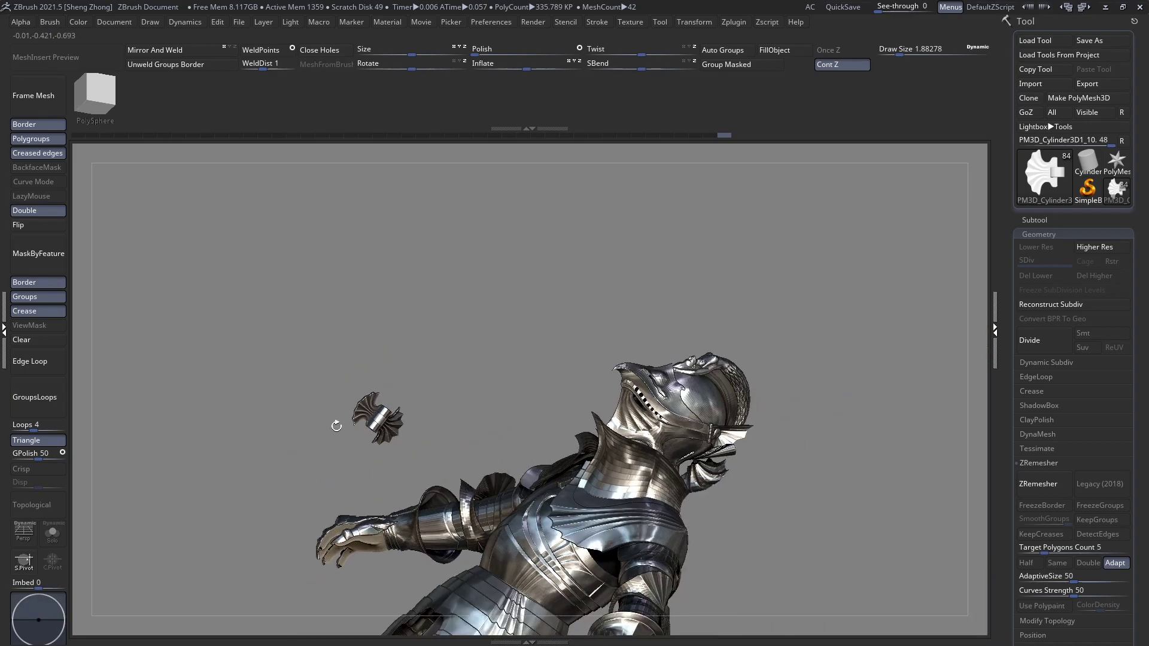
pyautogui.moveTo(333, 410)
pyautogui.mouseDown()
pyautogui.moveTo(351, 464)
pyautogui.moveTo(646, 503)
pyautogui.moveTo(501, 407)
pyautogui.mouseUp()
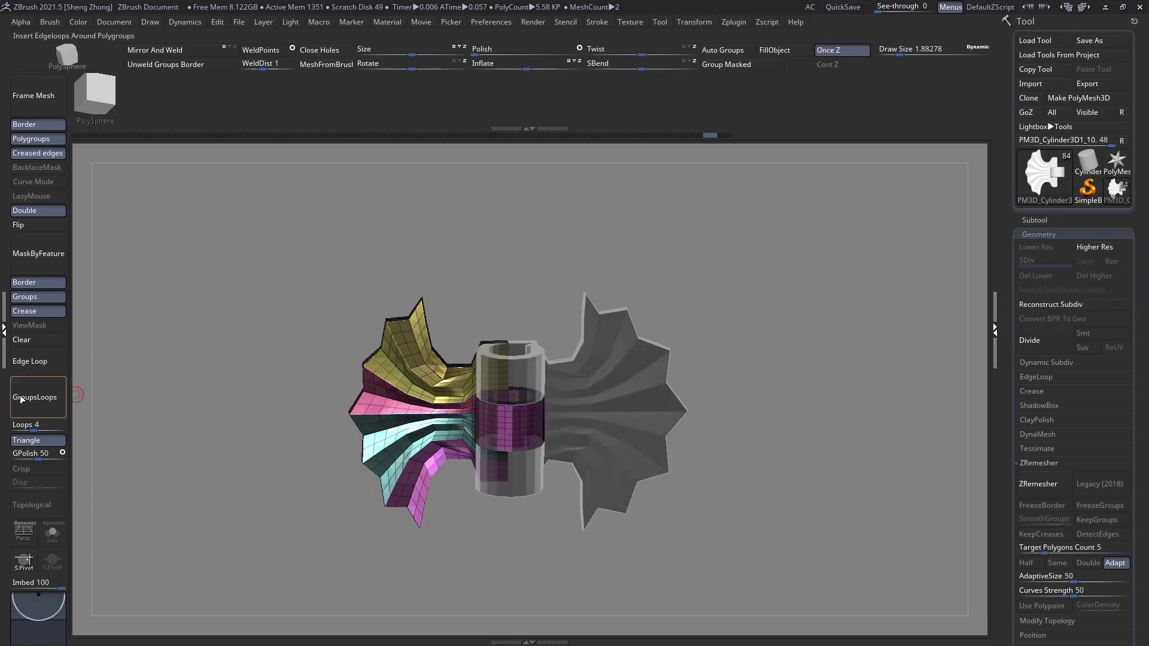
pyautogui.click(20, 399)
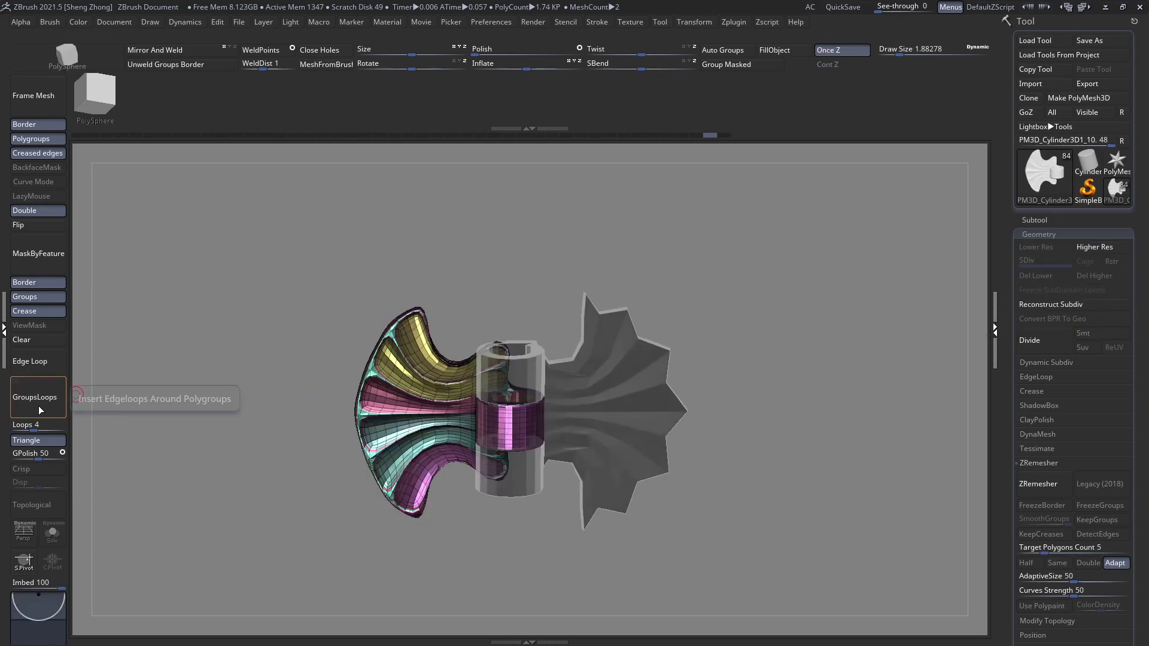
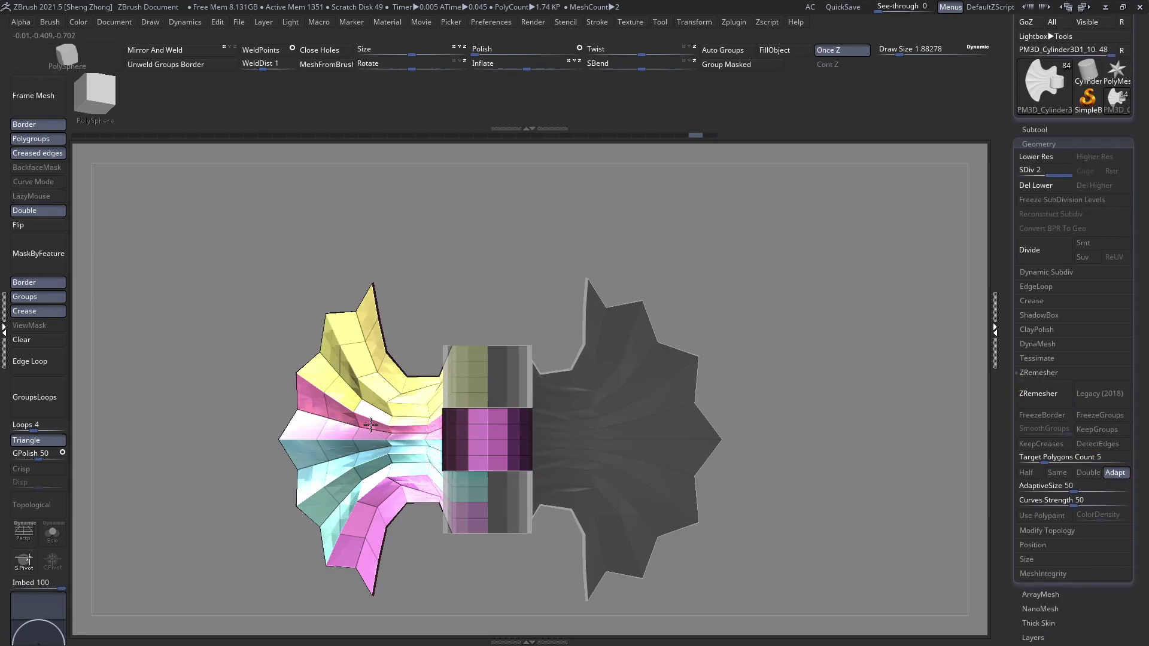
# Return the left leaf to its lowest subdivision level and divide it once with Smt turned on
pyautogui.moveTo(370, 424); pyautogui.dragTo(382, 442, button='right')
pyautogui.hotkey('shift', 'd')
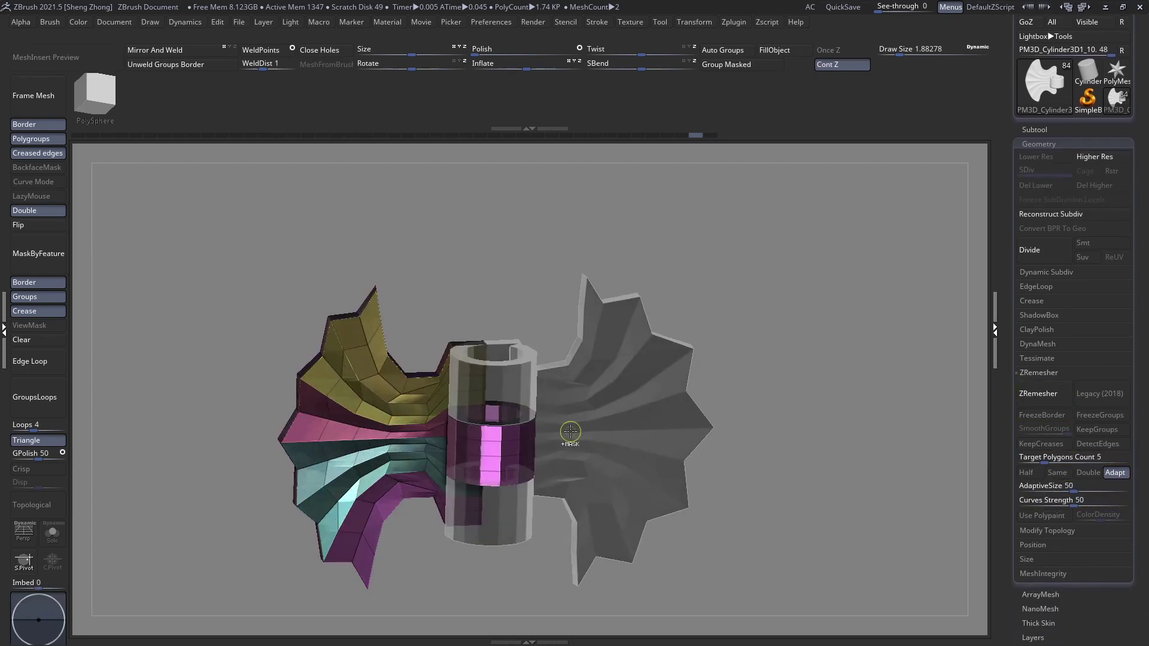
pyautogui.click(1035, 300)
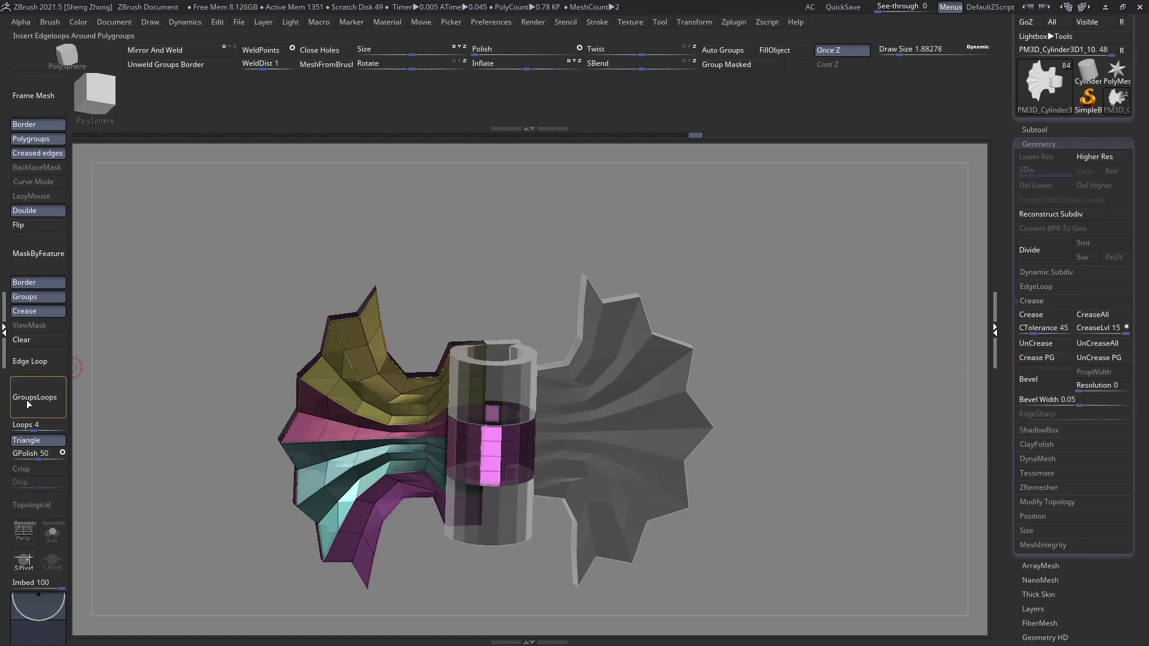
pyautogui.click(1050, 253)
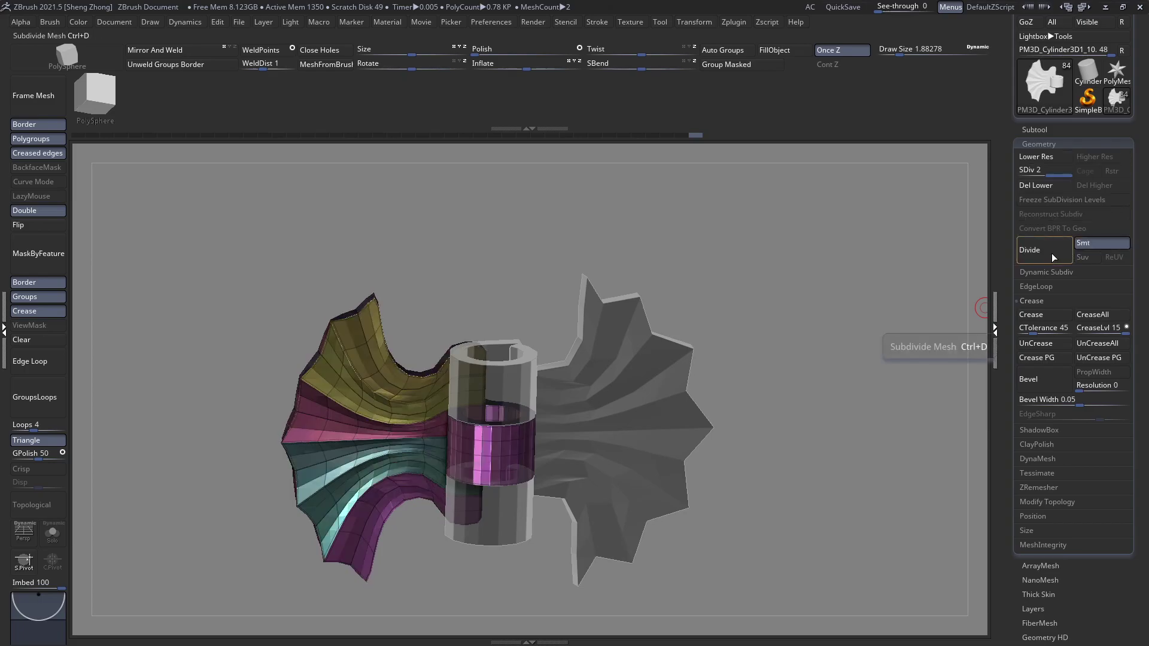
pyautogui.keyDown('shift'); pyautogui.moveTo(511, 309); pyautogui.dragTo(632, 430); pyautogui.keyUp('shift')
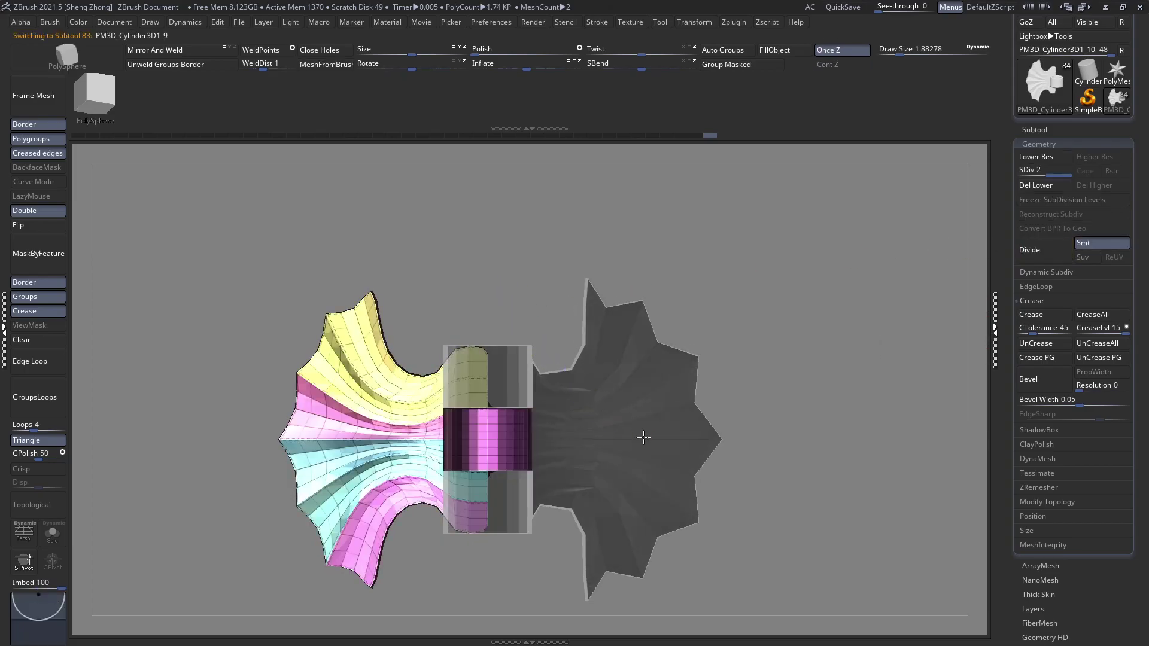
# Select the right leaf and divide it once with Smt turned on
pyautogui.keyDown('alt'); pyautogui.click(643, 437); pyautogui.keyUp('alt')
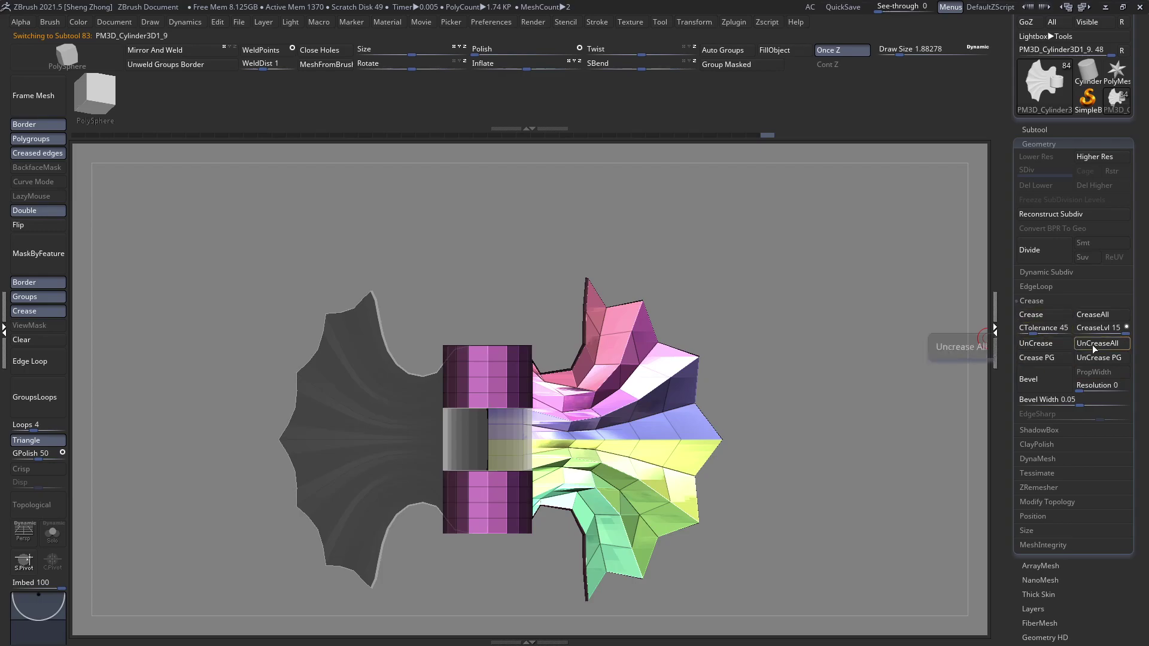
pyautogui.click(1053, 344)
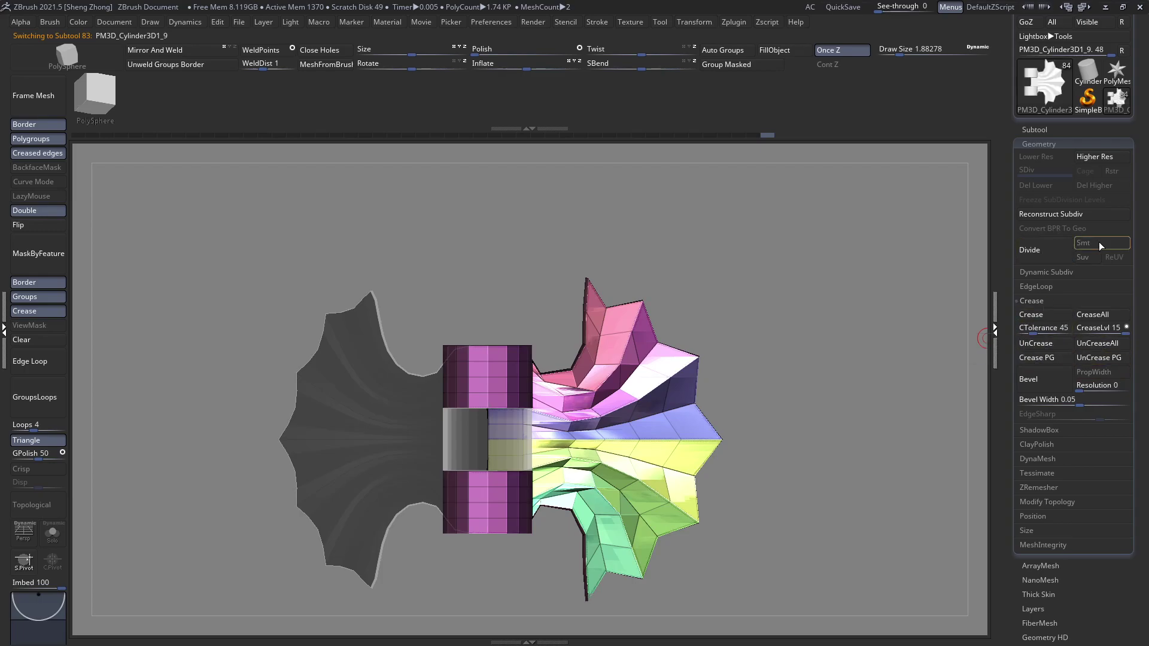
pyautogui.click(1035, 256)
pyautogui.hotkey('shift', 't')
pyautogui.moveTo(501, 390); pyautogui.dragTo(526, 320, button='right')
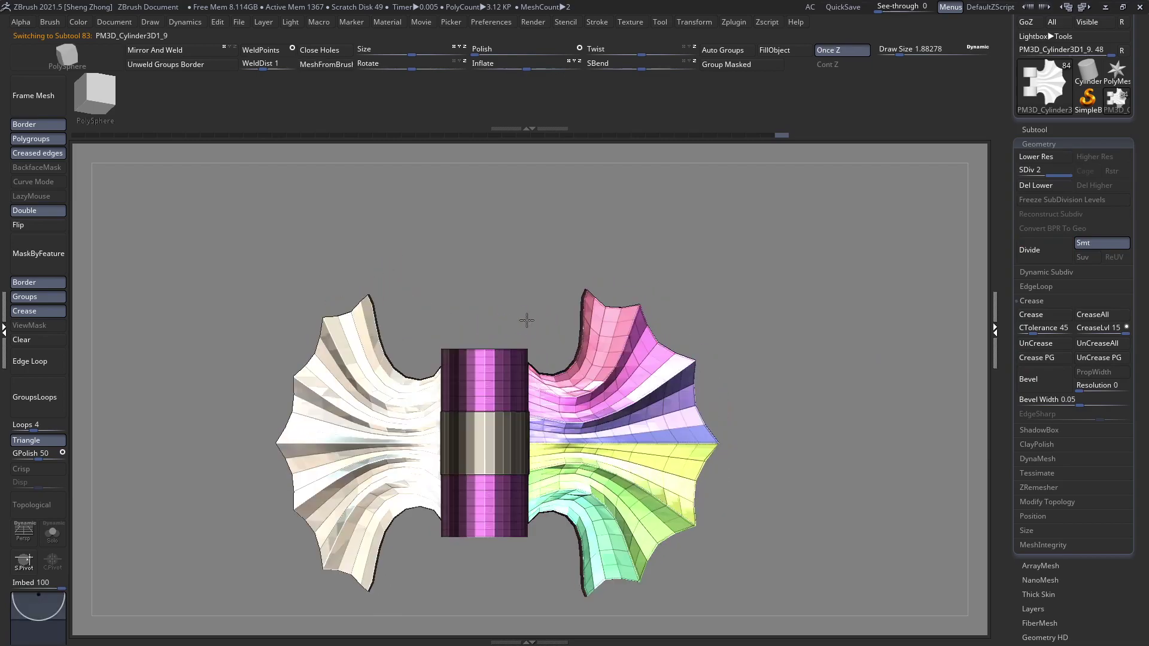
# Delete the right leaf's lower subdivision levels
pyautogui.click(1039, 386)
pyautogui.moveTo(531, 384); pyautogui.dragTo(507, 411, button='right')
pyautogui.click(1030, 186)
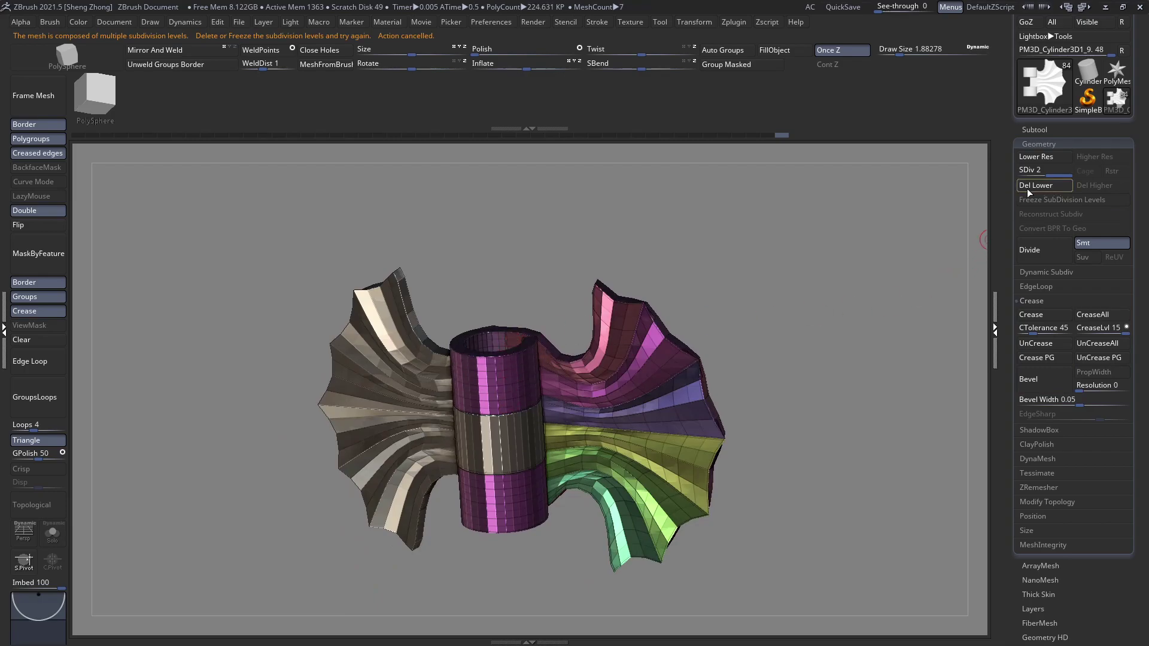
# Try beveling the right leaf's edges with a Bevel Width of 0.05, and undo the bevel
pyautogui.click(1035, 380)
pyautogui.moveTo(671, 404)
pyautogui.mouseDown(button='right')
pyautogui.moveTo(628, 374)
pyautogui.moveTo(644, 402)
pyautogui.moveTo(670, 413)
pyautogui.mouseUp(button='right')
pyautogui.keyDown('alt'); pyautogui.click(371, 384); pyautogui.keyUp('alt')
pyautogui.keyDown('alt'); pyautogui.click(661, 400); pyautogui.keyUp('alt')
pyautogui.hotkey('ctrl', 'z')
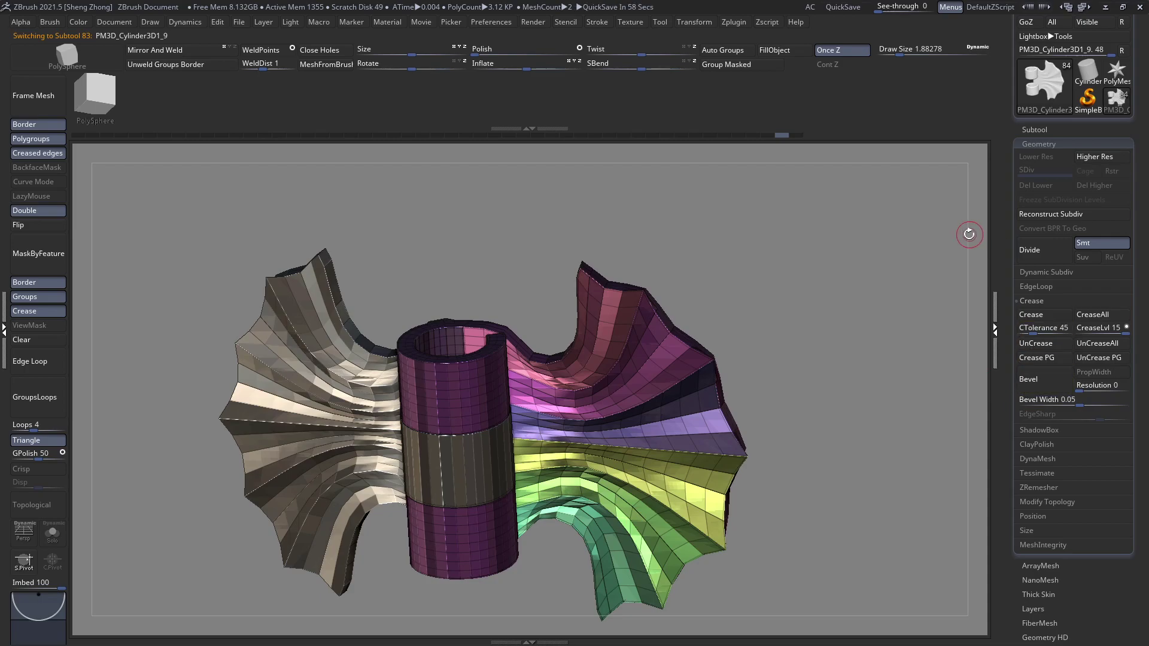
# Orbit to the right leaf's outer rim and switch the selection brush to SelectLasso
pyautogui.keyDown('alt'); pyautogui.moveTo(718, 342); pyautogui.dragTo(683, 319); pyautogui.keyUp('alt')
pyautogui.moveTo(338, 323); pyautogui.dragTo(718, 353)
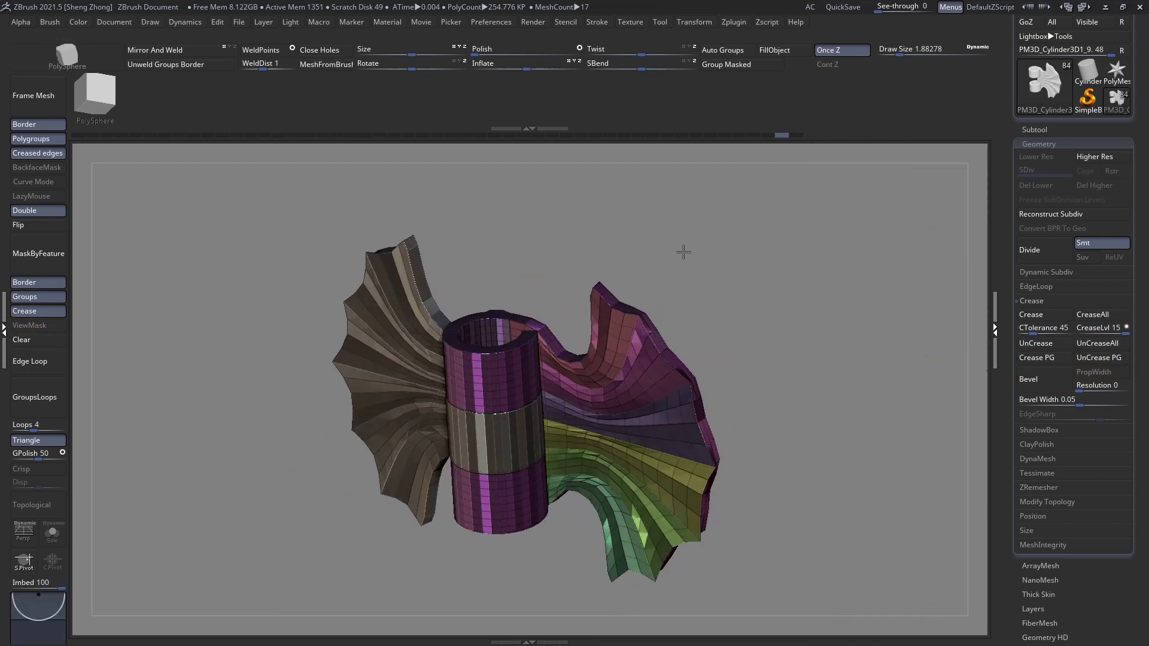
pyautogui.press('space')
pyautogui.press('b')
pyautogui.press('s')
pyautogui.press('l')
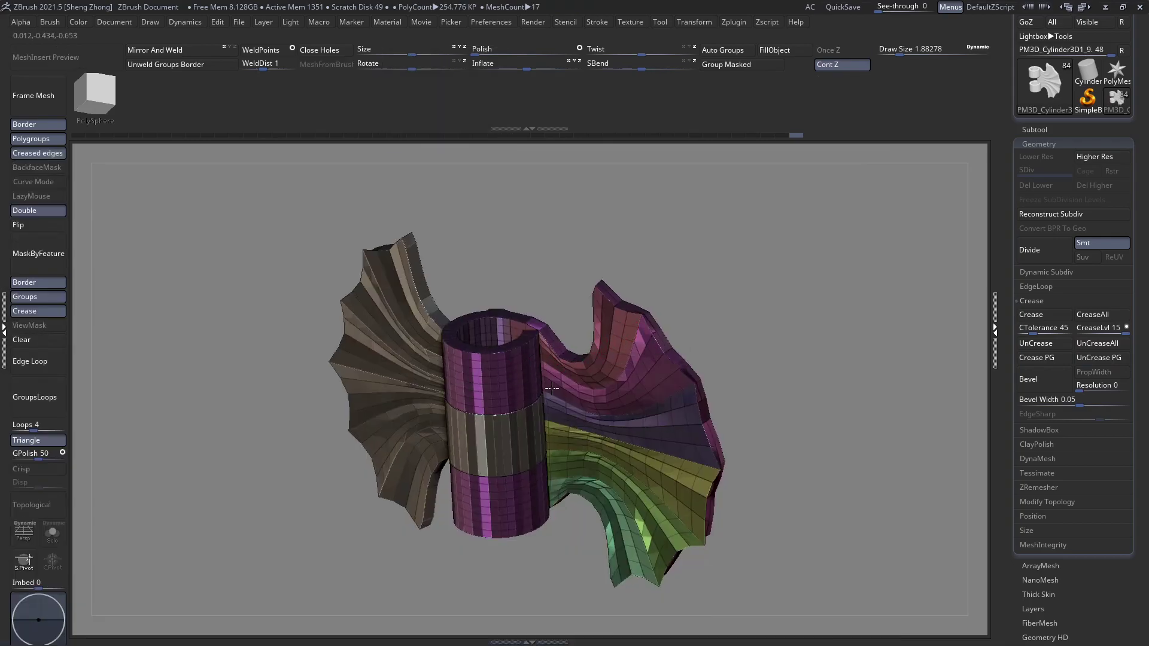
# Assign the right leaf's outer rim to its own polygroup and bevel the leaf's edges with a Bevel Width of 0.05
pyautogui.moveTo(633, 331)
pyautogui.keyDown('ctrl'); pyautogui.mouseDown(button='right')
pyautogui.moveTo(616, 313)
pyautogui.moveTo(661, 257)
pyautogui.moveTo(692, 346)
pyautogui.moveTo(721, 279)
pyautogui.mouseUp(button='right'); pyautogui.keyUp('ctrl')
pyautogui.keyDown('ctrl'); pyautogui.keyDown('shift'); pyautogui.click(655, 224); pyautogui.keyUp('shift'); pyautogui.keyUp('ctrl')
pyautogui.keyDown('ctrl'); pyautogui.keyDown('shift'); pyautogui.click(676, 242); pyautogui.keyUp('shift'); pyautogui.keyUp('ctrl')
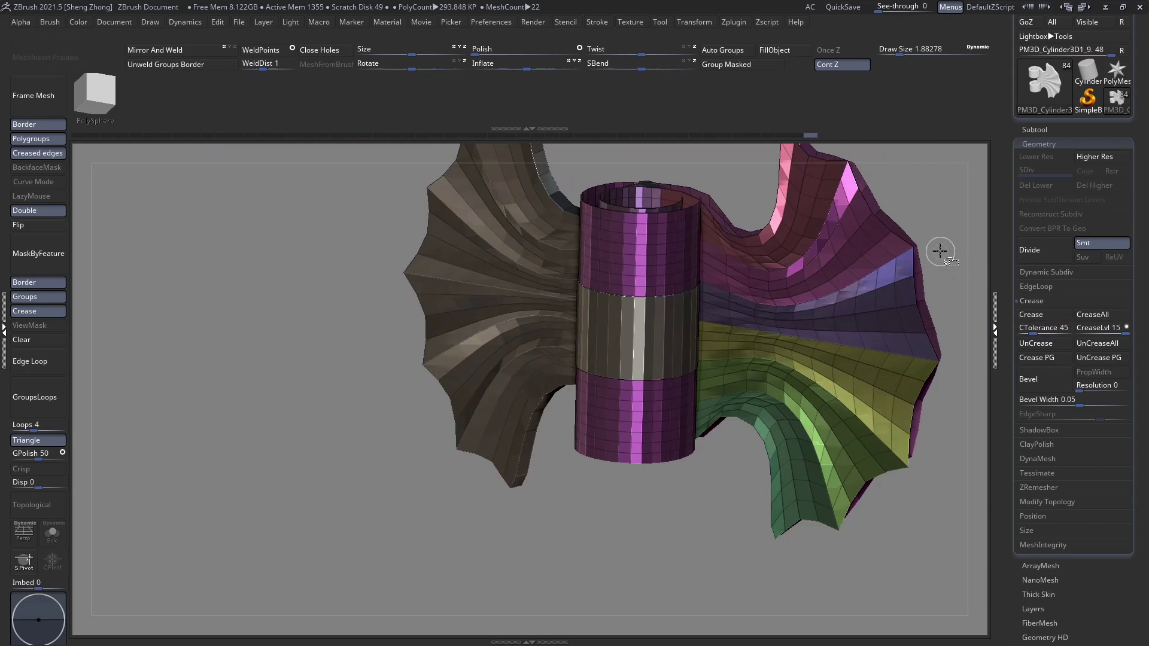
pyautogui.keyDown('alt'); pyautogui.moveTo(931, 197); pyautogui.dragTo(812, 239, button='right'); pyautogui.keyUp('alt')
pyautogui.keyDown('ctrl'); pyautogui.keyDown('shift'); pyautogui.moveTo(879, 220); pyautogui.dragTo(881, 228); pyautogui.keyUp('shift'); pyautogui.keyUp('ctrl')
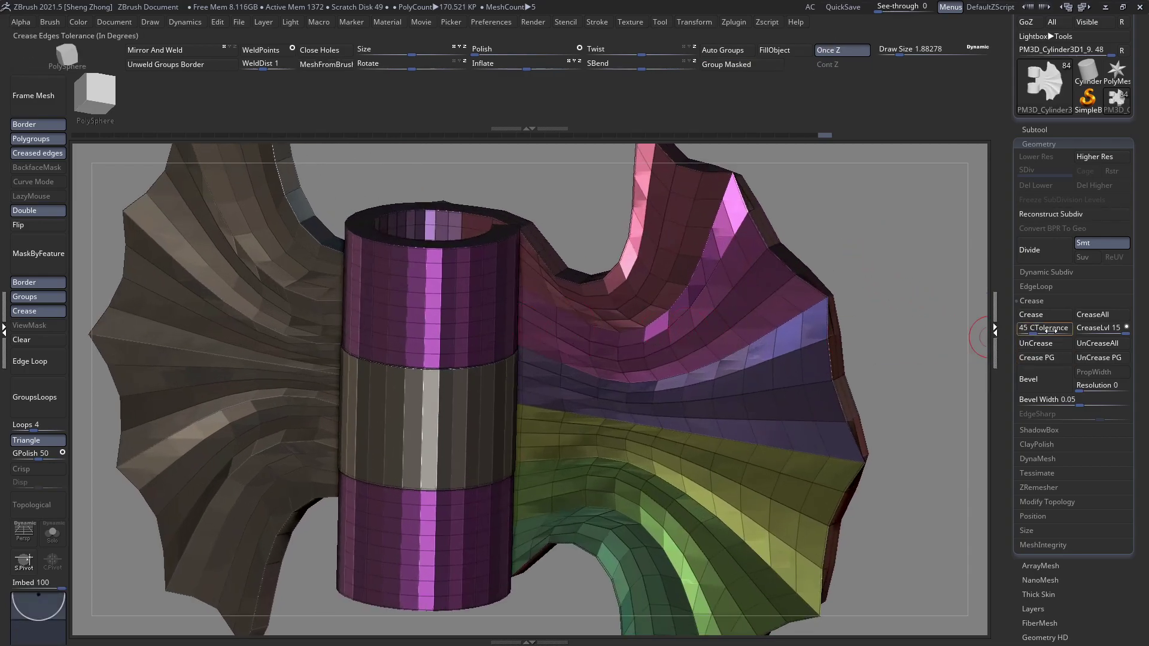
pyautogui.click(1030, 380)
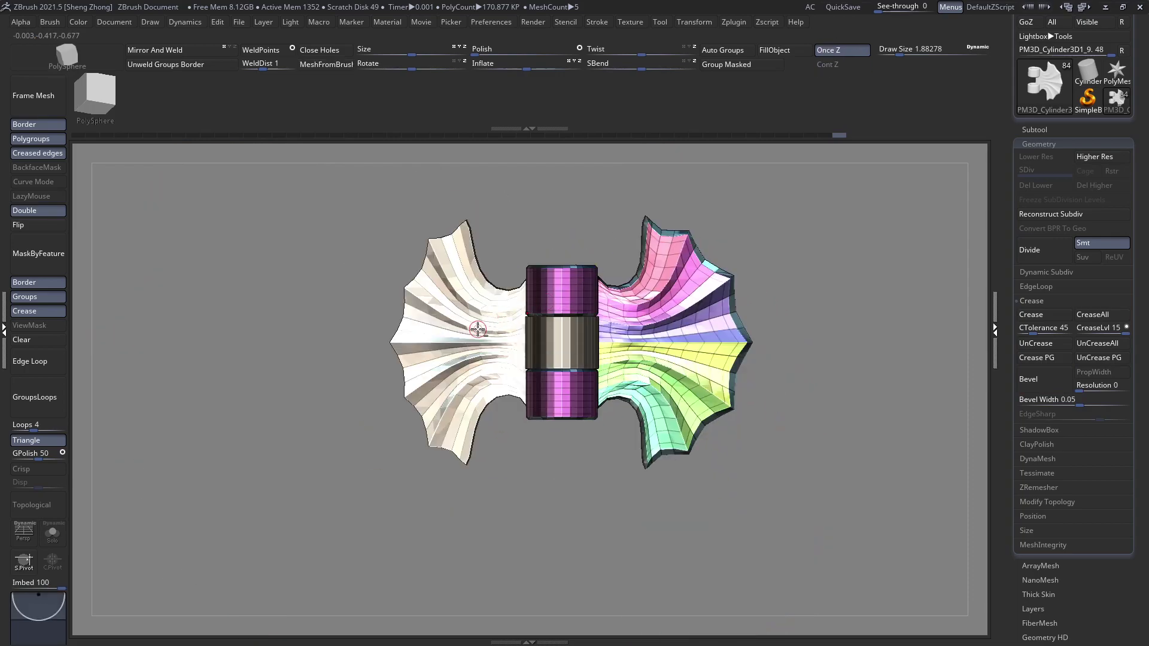
# Select the left leaf and delete its lower subdivision levels
pyautogui.keyDown('alt'); pyautogui.click(477, 329); pyautogui.keyUp('alt')
pyautogui.moveTo(461, 314); pyautogui.dragTo(546, 317, button='right')
pyautogui.moveTo(192, 328); pyautogui.dragTo(155, 328, button='right')
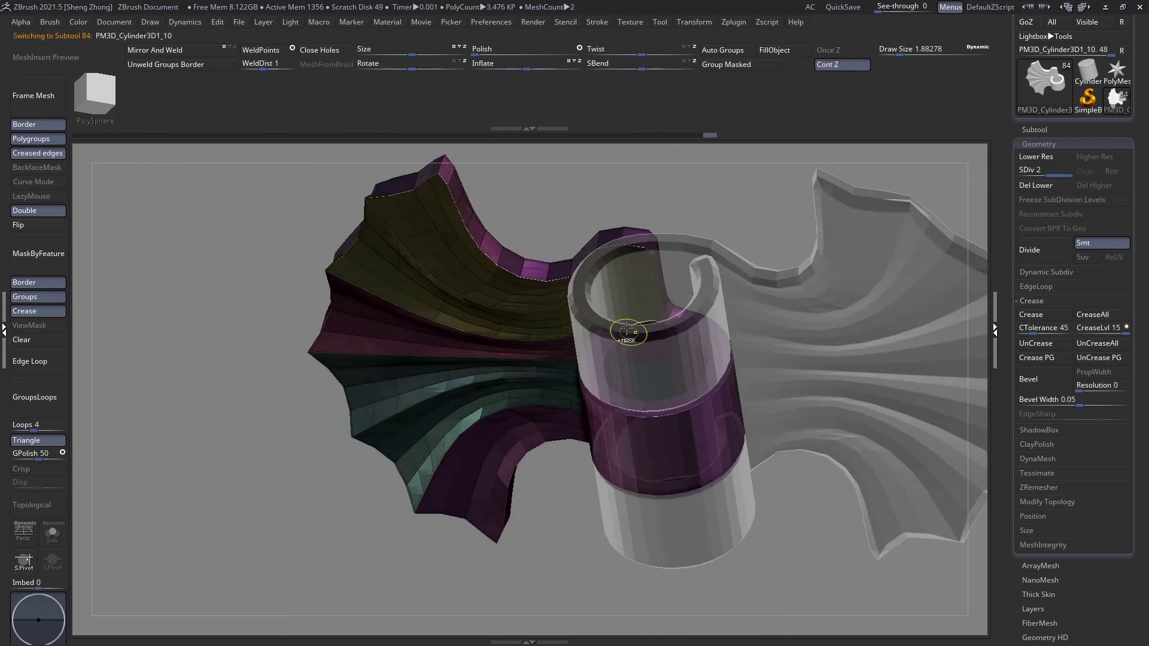
pyautogui.keyDown('ctrl'); pyautogui.moveTo(634, 334); pyautogui.dragTo(570, 290, button='right'); pyautogui.keyUp('ctrl')
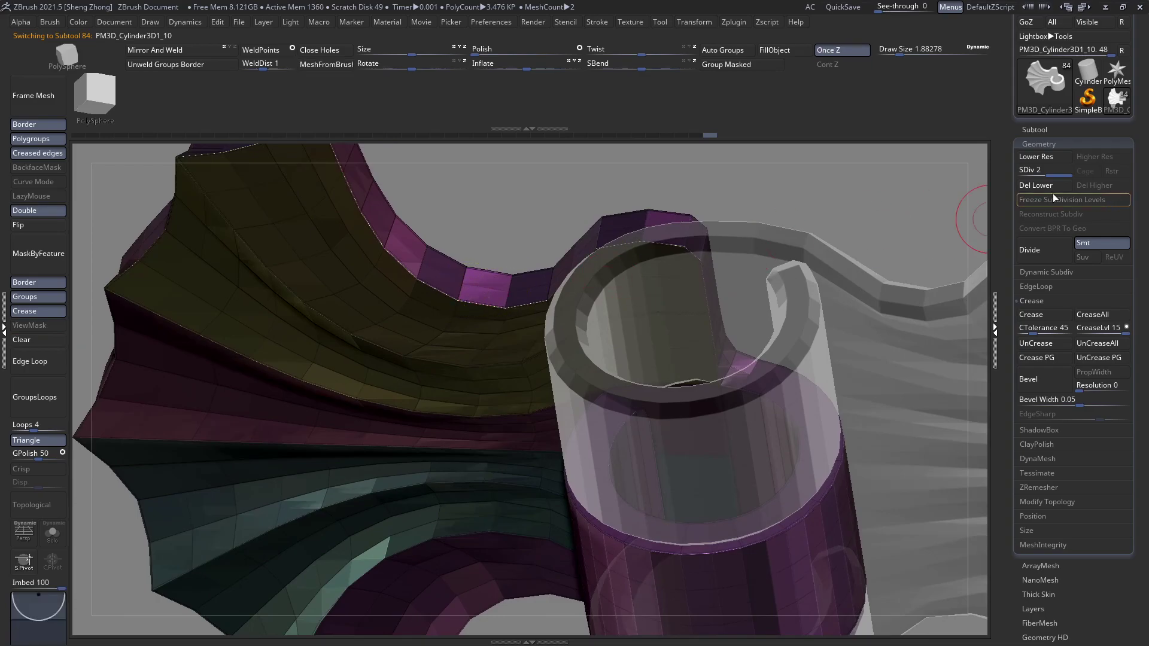
pyautogui.moveTo(487, 290)
pyautogui.keyDown('ctrl'); pyautogui.mouseDown(button='right')
pyautogui.moveTo(482, 267)
pyautogui.moveTo(472, 307)
pyautogui.mouseUp(button='right'); pyautogui.keyUp('ctrl')
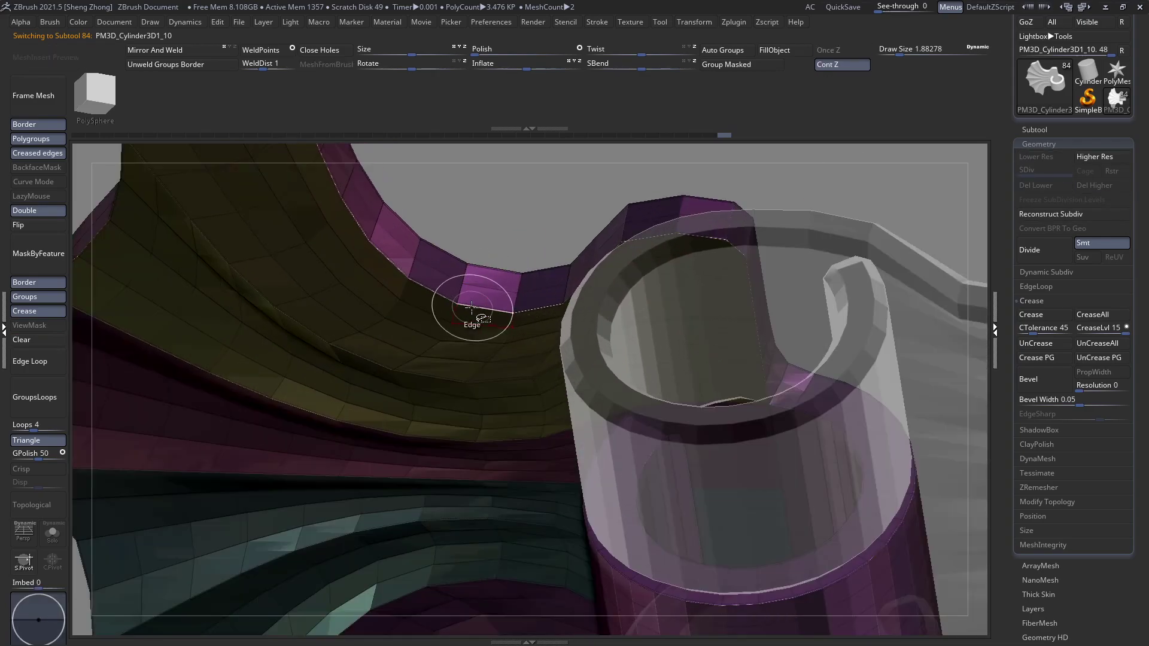
# Isolate the left leaf's outer rim, give it a new polygroup, restore the mesh, and bevel its edges with a Bevel Width of 0.05
pyautogui.click(1056, 328)
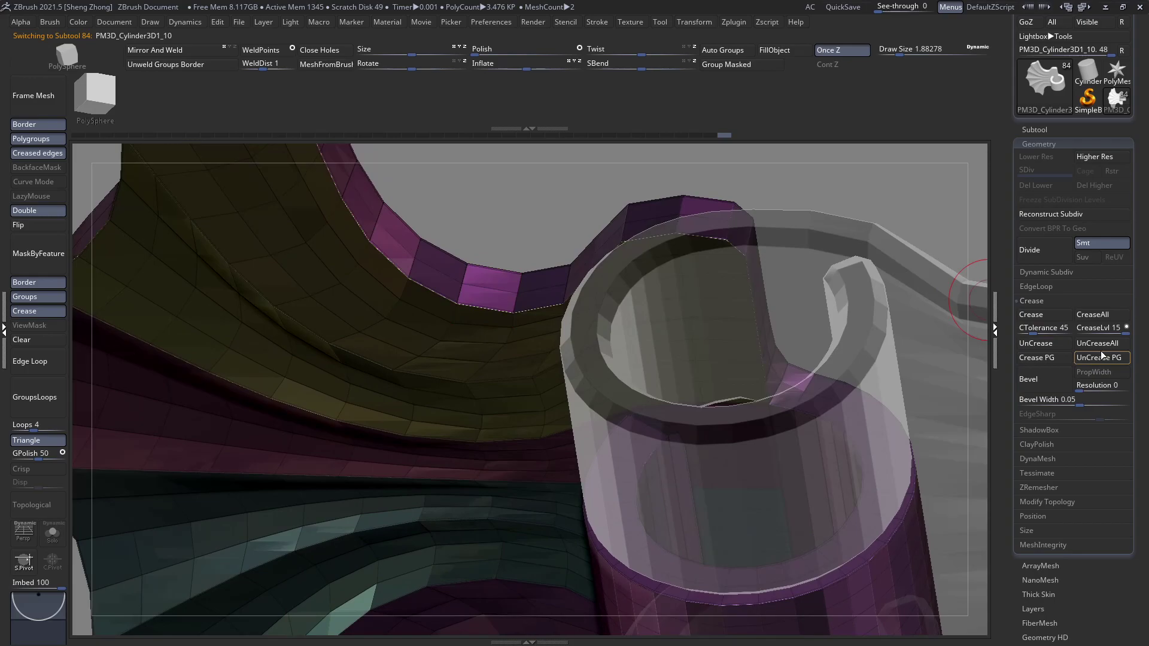
pyautogui.moveTo(461, 299); pyautogui.dragTo(467, 271)
pyautogui.keyDown('ctrl'); pyautogui.keyDown('shift'); pyautogui.click(568, 198); pyautogui.keyUp('shift'); pyautogui.keyUp('ctrl')
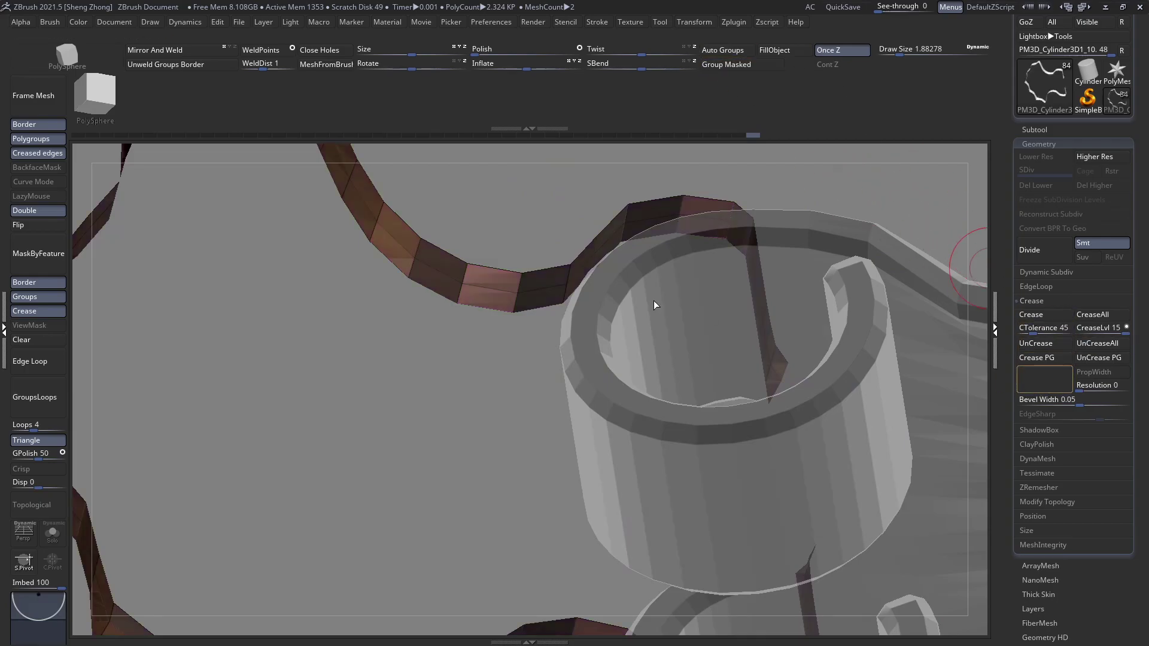
pyautogui.click(1056, 360)
pyautogui.keyDown('ctrl'); pyautogui.keyDown('shift'); pyautogui.click(737, 264); pyautogui.keyUp('shift'); pyautogui.keyUp('ctrl')
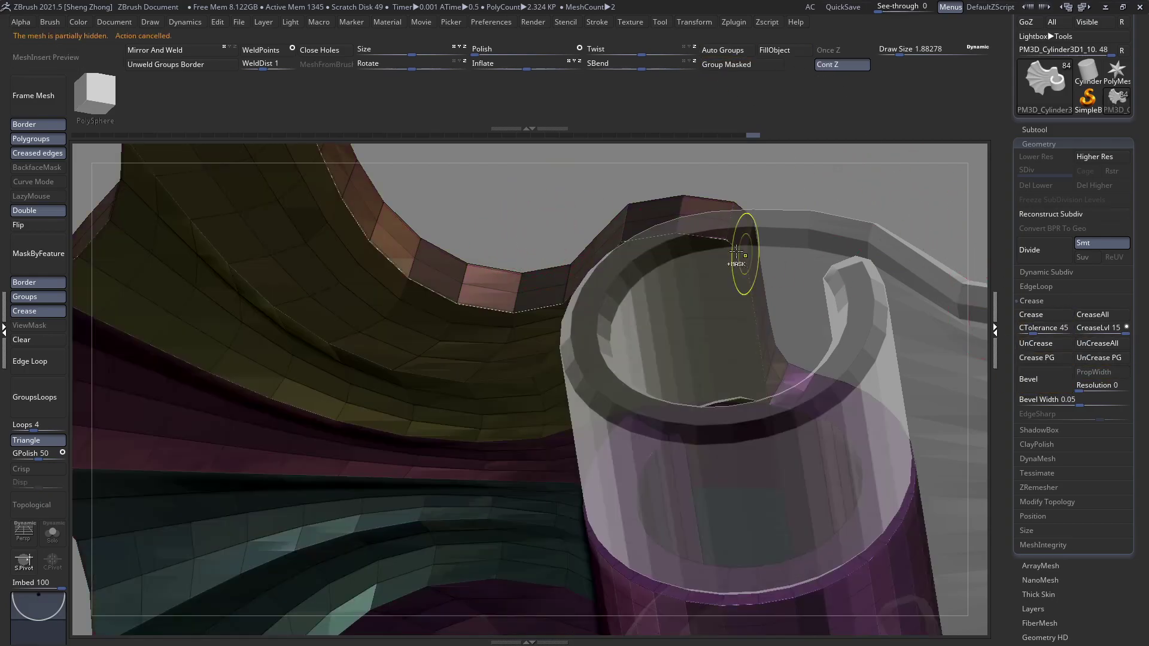
pyautogui.click(1034, 386)
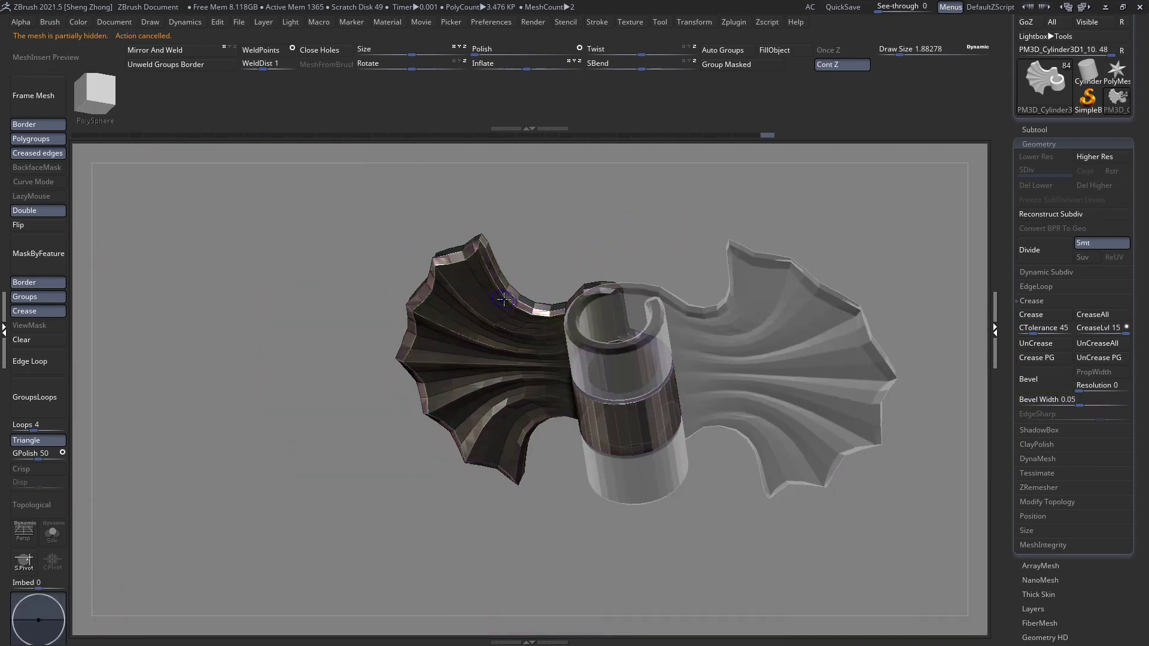
pyautogui.keyDown('ctrl'); pyautogui.moveTo(720, 437); pyautogui.dragTo(603, 393, button='right'); pyautogui.keyUp('ctrl')
# Choose the Zeth_Armour insert-mesh brush with its segmented column mesh
pyautogui.rightClick(387, 301)
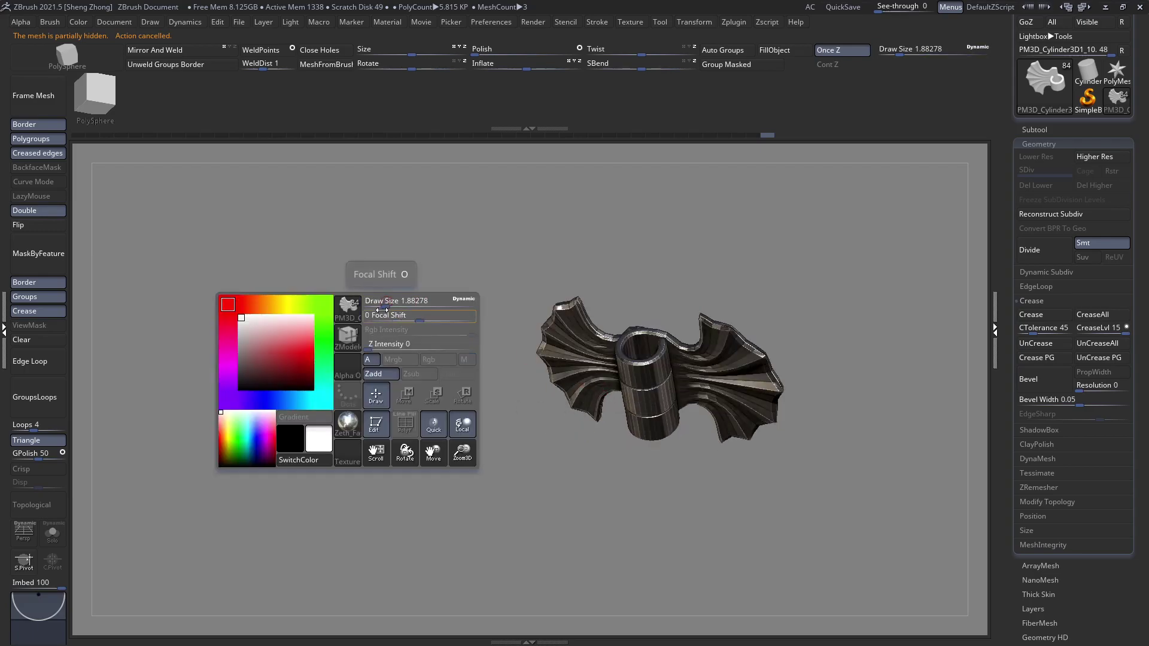
pyautogui.rightClick(411, 326)
pyautogui.click(373, 449)
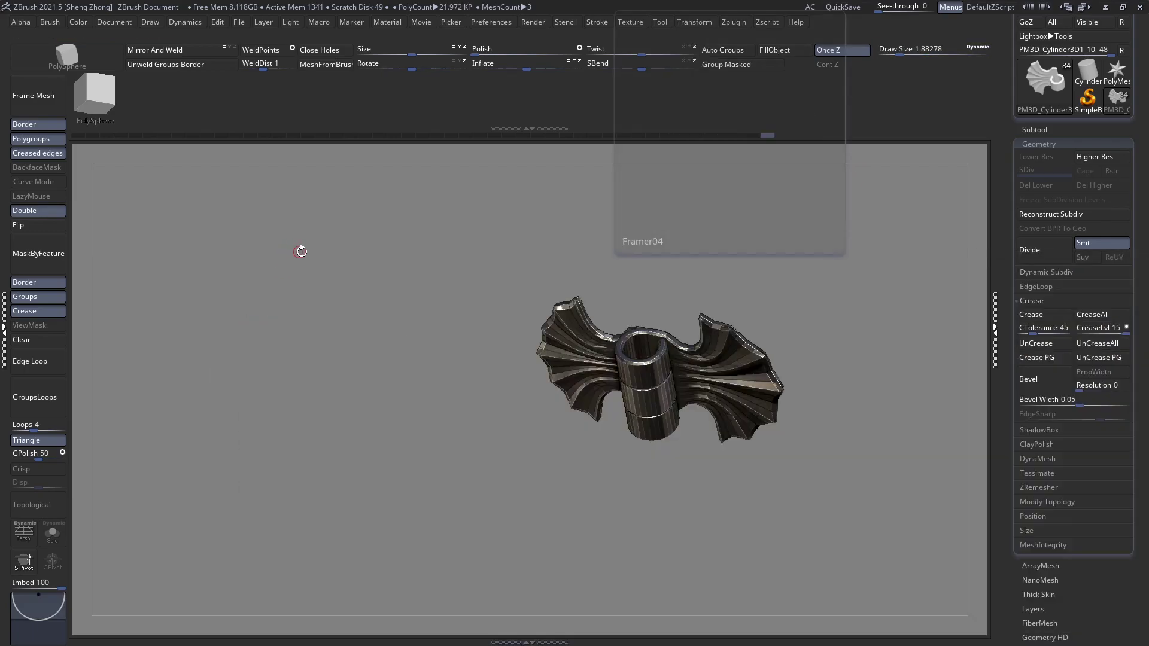
pyautogui.rightClick(262, 332)
pyautogui.press('b')
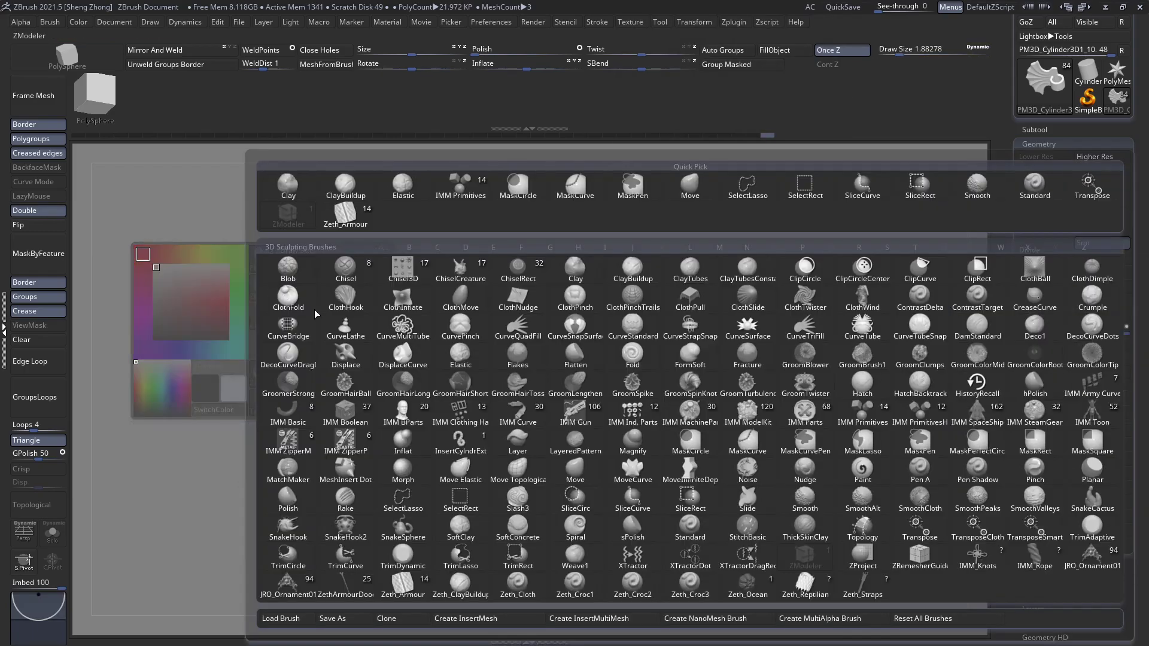
pyautogui.press('i')
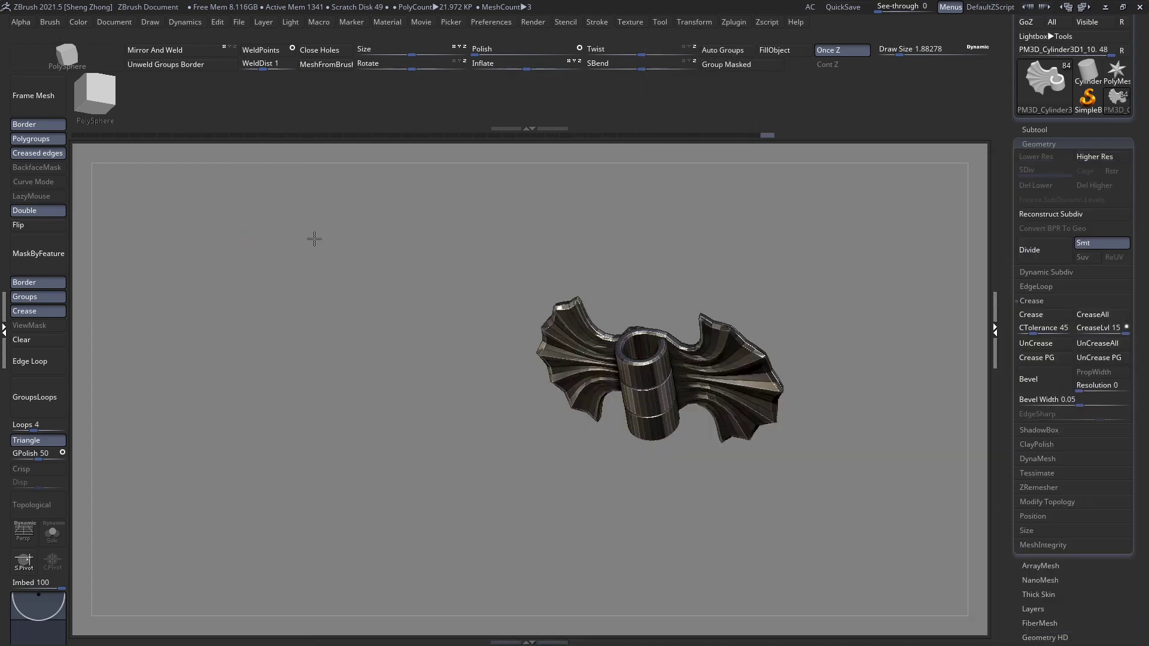
pyautogui.rightClick(277, 320)
pyautogui.click(276, 280)
pyautogui.click(435, 588)
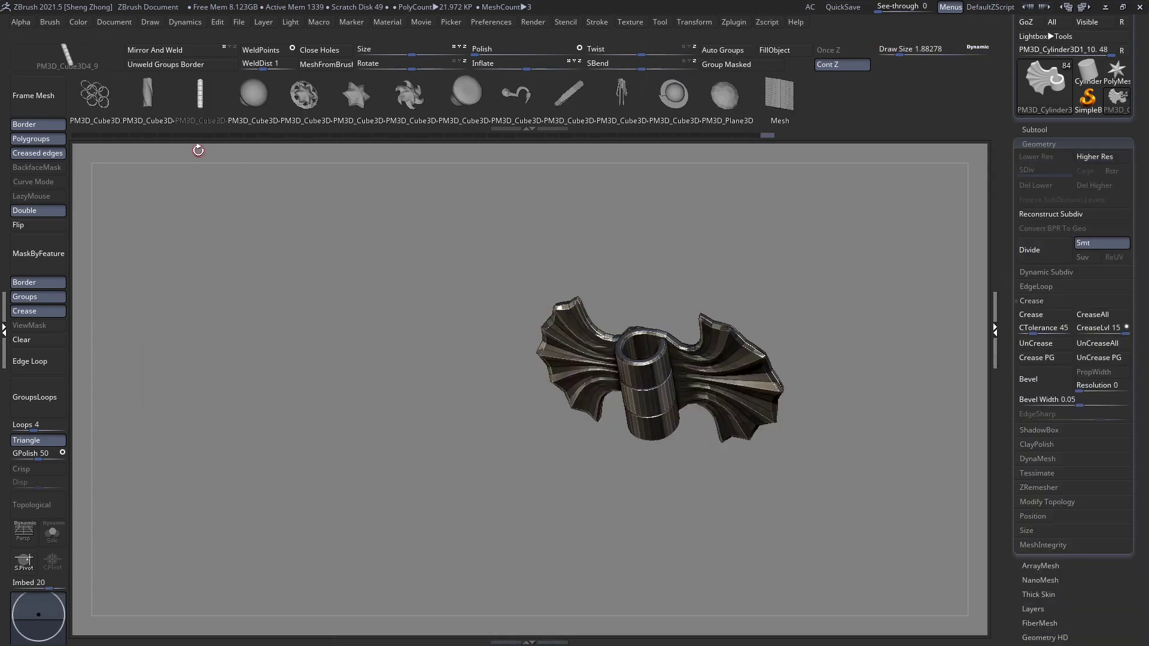
# Set the Draw Size to 12.5045 and insert the segmented column over the hinge barrel, matching the barrel's width
pyautogui.moveTo(444, 309); pyautogui.dragTo(628, 367)
pyautogui.press('space')
pyautogui.moveTo(643, 248); pyautogui.dragTo(646, 248)
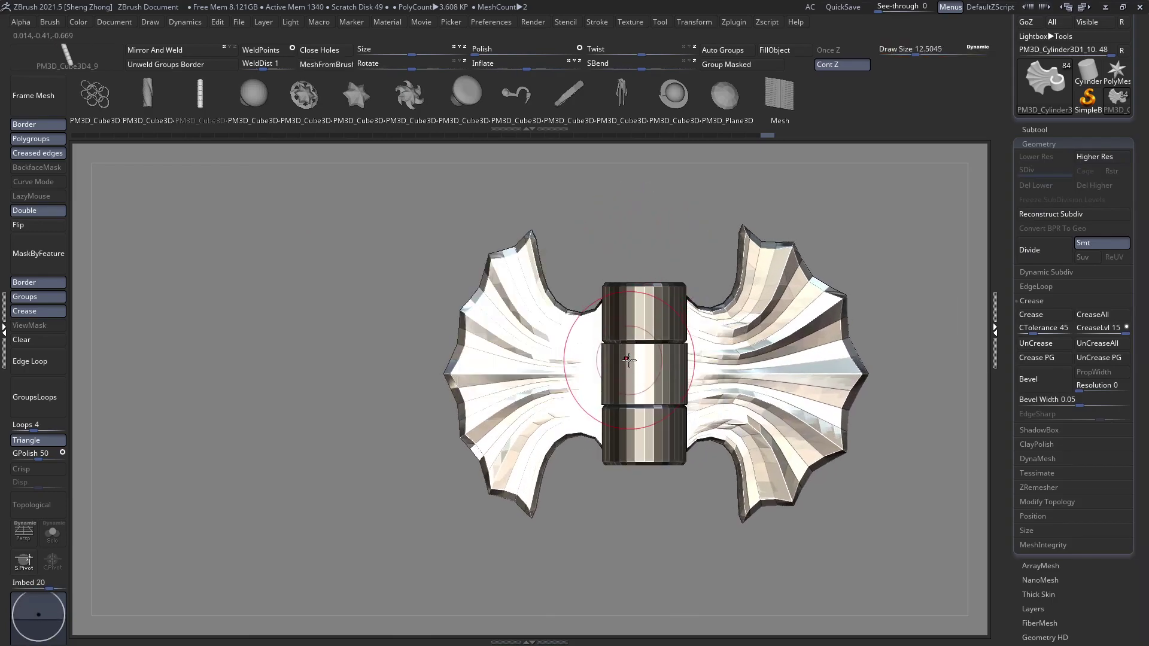
pyautogui.moveTo(641, 368); pyautogui.dragTo(642, 642)
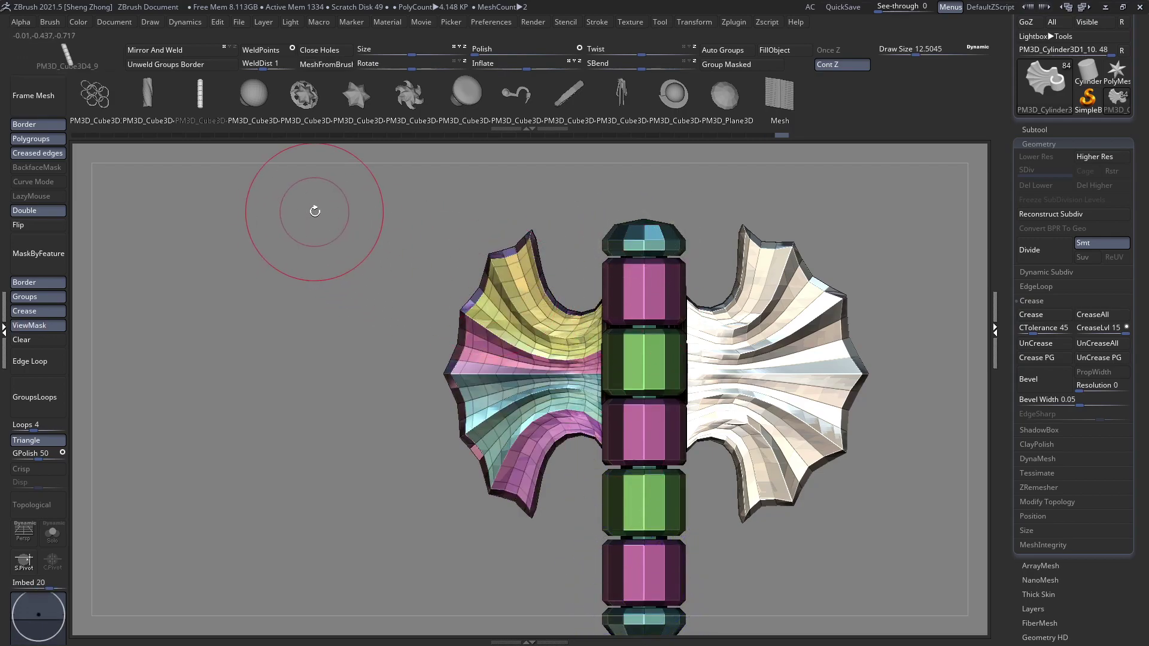
# Hide the inserted column, separate it into its own subtool with Split Hidden, and select that subtool
pyautogui.hotkey('ctrl', 'z')
pyautogui.moveTo(1138, 373); pyautogui.dragTo(1138, 322)
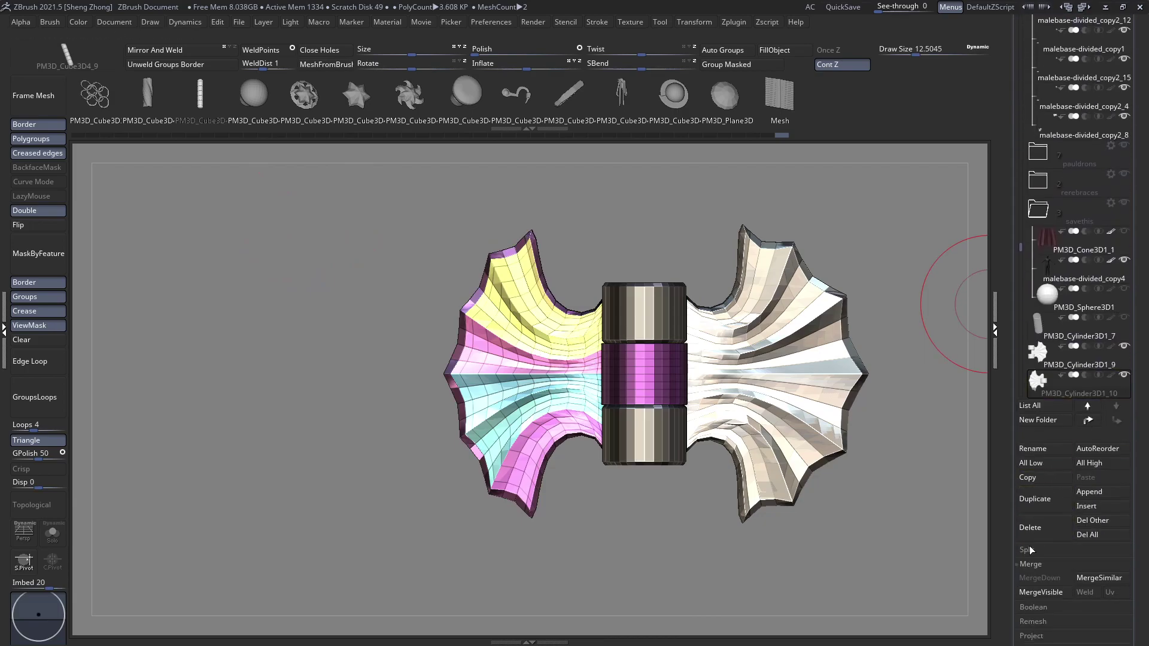
pyautogui.click(1028, 550)
pyautogui.click(1038, 563)
pyautogui.keyDown('alt'); pyautogui.click(654, 250); pyautogui.keyUp('alt')
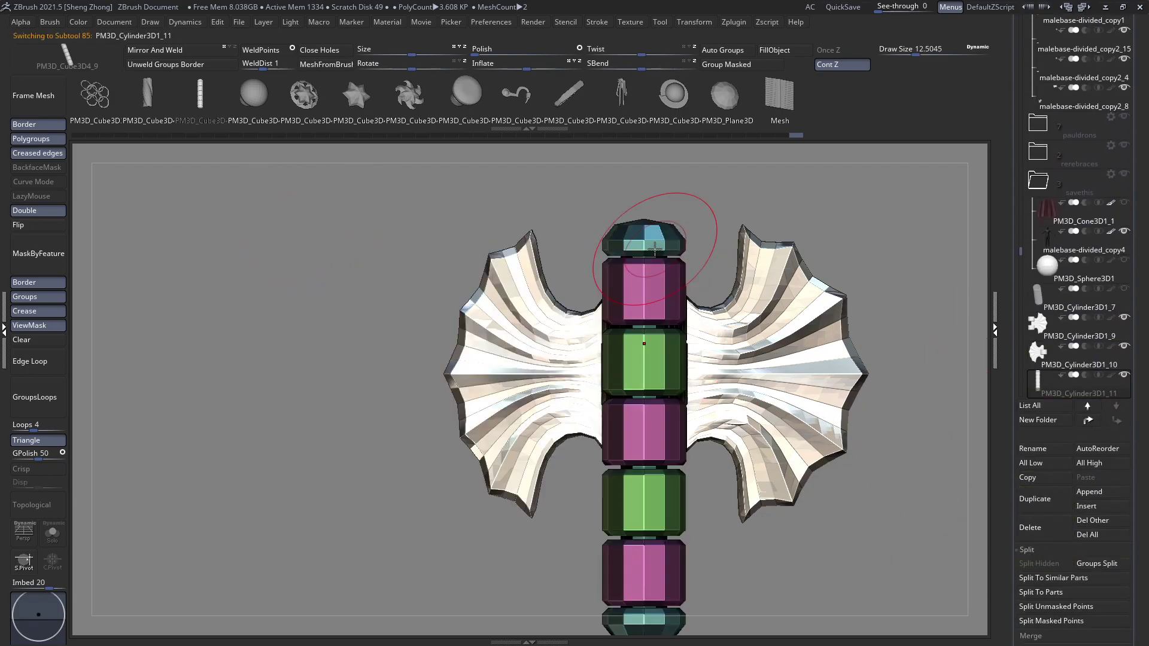
# Isolate the column's capped pin polygroup and centre the pin within the barrel as seen from above
pyautogui.click(640, 240)
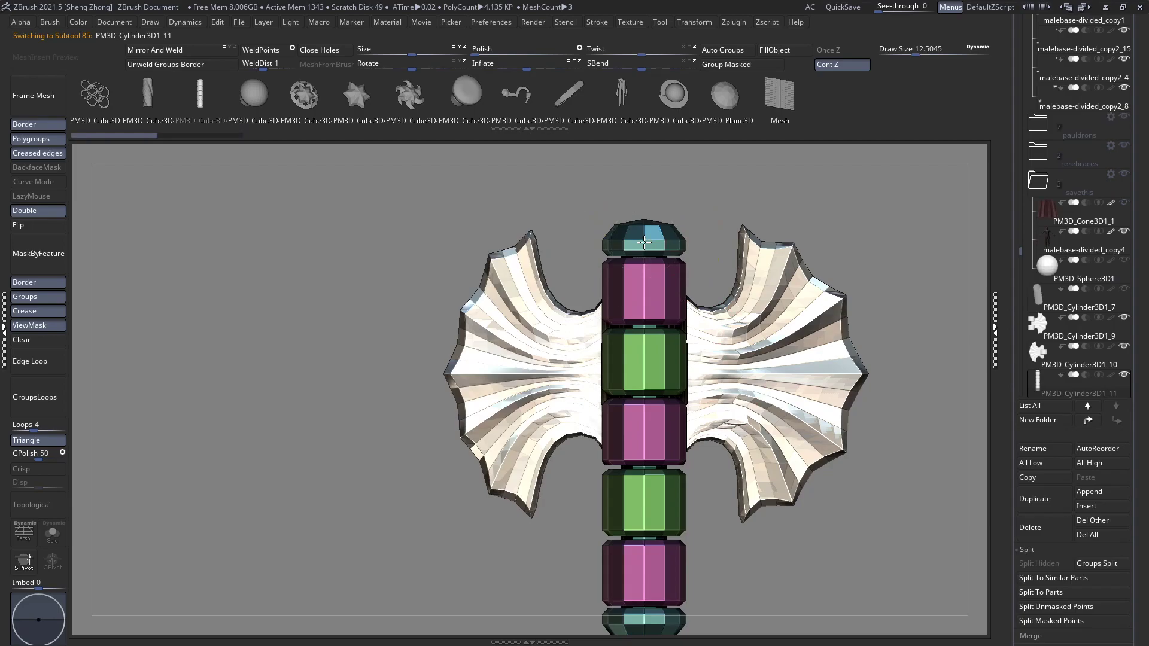
pyautogui.keyDown('ctrl'); pyautogui.keyDown('shift'); pyautogui.click(644, 242); pyautogui.keyUp('shift'); pyautogui.keyUp('ctrl')
pyautogui.moveTo(644, 266); pyautogui.dragTo(637, 426, button='right')
pyautogui.press('w')
pyautogui.moveTo(628, 379)
pyautogui.keyDown('shift'); pyautogui.mouseDown()
pyautogui.moveTo(625, 424)
pyautogui.moveTo(625, 376)
pyautogui.mouseUp(); pyautogui.keyUp('shift')
pyautogui.press('q')
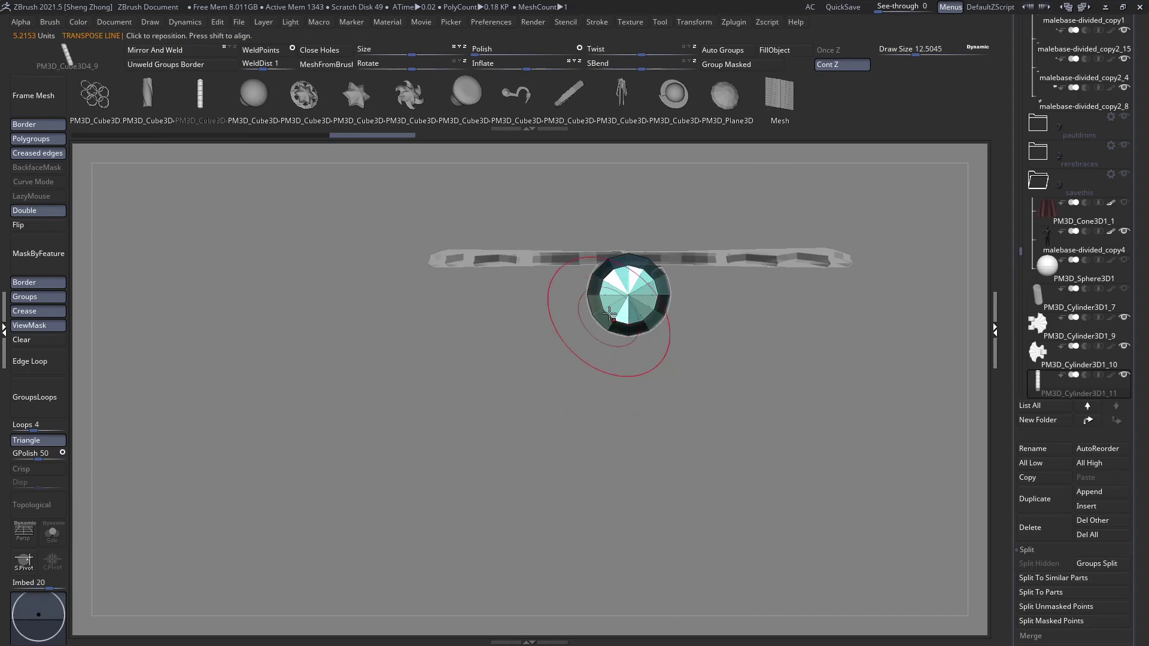
pyautogui.keyDown('shift'); pyautogui.moveTo(616, 323); pyautogui.dragTo(632, 225, button='right'); pyautogui.keyUp('shift')
# Lower the pin along the barrel's axis until its upper cap rests on top of the barrel
pyautogui.keyDown('ctrl'); pyautogui.moveTo(647, 276); pyautogui.dragTo(580, 286, button='right'); pyautogui.keyUp('ctrl')
pyautogui.moveTo(469, 256)
pyautogui.keyDown('ctrl'); pyautogui.mouseDown()
pyautogui.moveTo(744, 426)
pyautogui.moveTo(762, 514)
pyautogui.mouseUp(); pyautogui.keyUp('ctrl')
pyautogui.press('w')
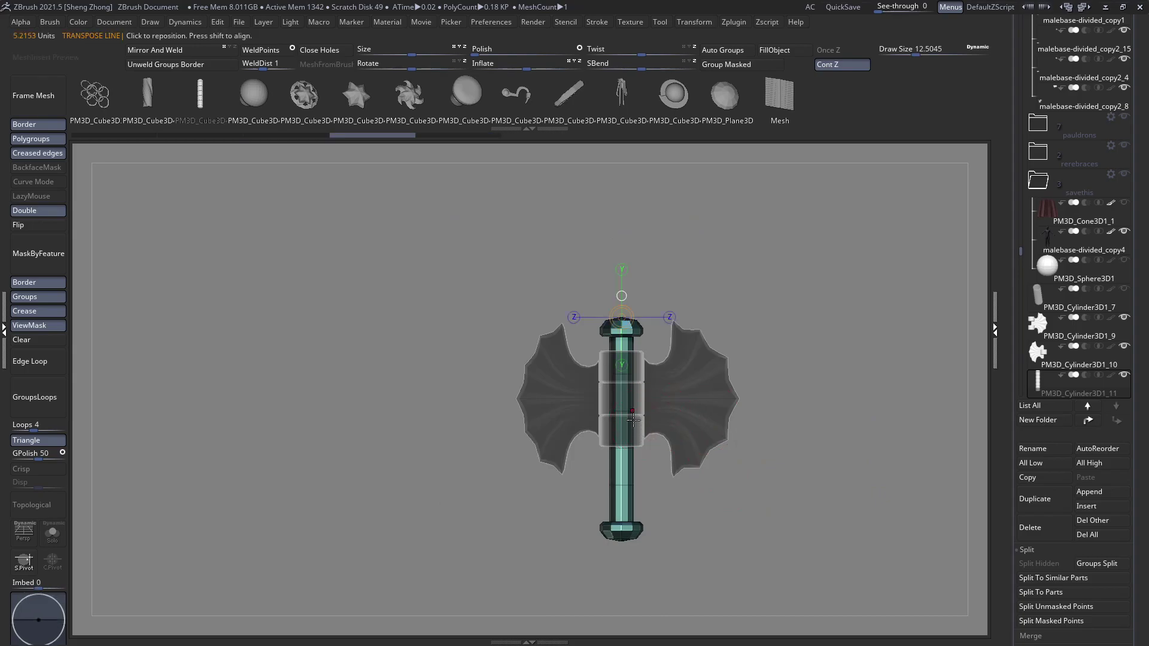
pyautogui.click(628, 409)
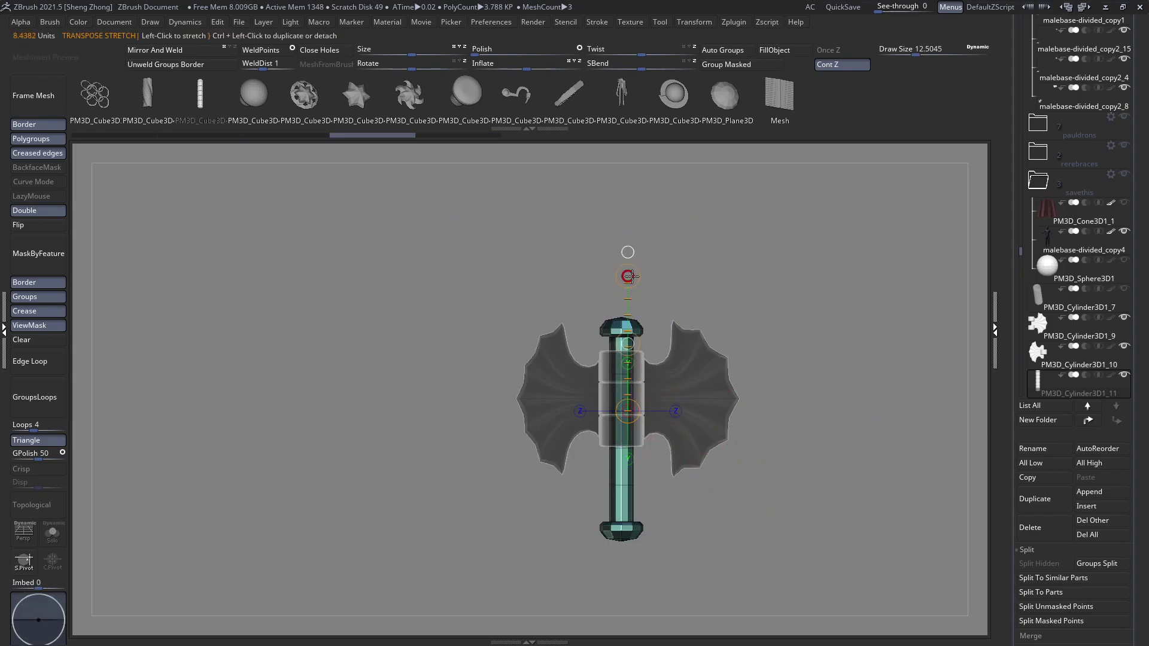
pyautogui.moveTo(627, 344); pyautogui.dragTo(624, 352)
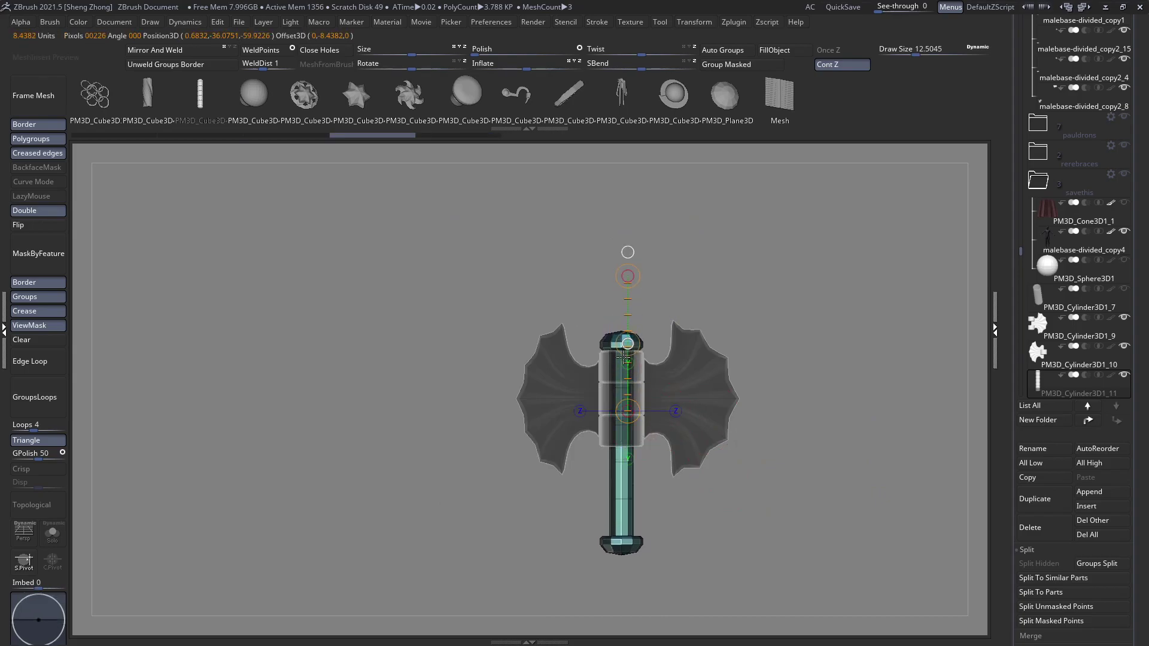
pyautogui.press('q')
# Switch to the ZModeler brush and delete surplus edge loops along the pin's shaft
pyautogui.keyDown('ctrl'); pyautogui.moveTo(579, 331); pyautogui.dragTo(490, 261, button='right'); pyautogui.keyUp('ctrl')
pyautogui.keyDown('ctrl'); pyautogui.moveTo(482, 239); pyautogui.dragTo(712, 351); pyautogui.keyUp('ctrl')
pyautogui.keyDown('ctrl'); pyautogui.moveTo(663, 379); pyautogui.dragTo(622, 381, button='right'); pyautogui.keyUp('ctrl')
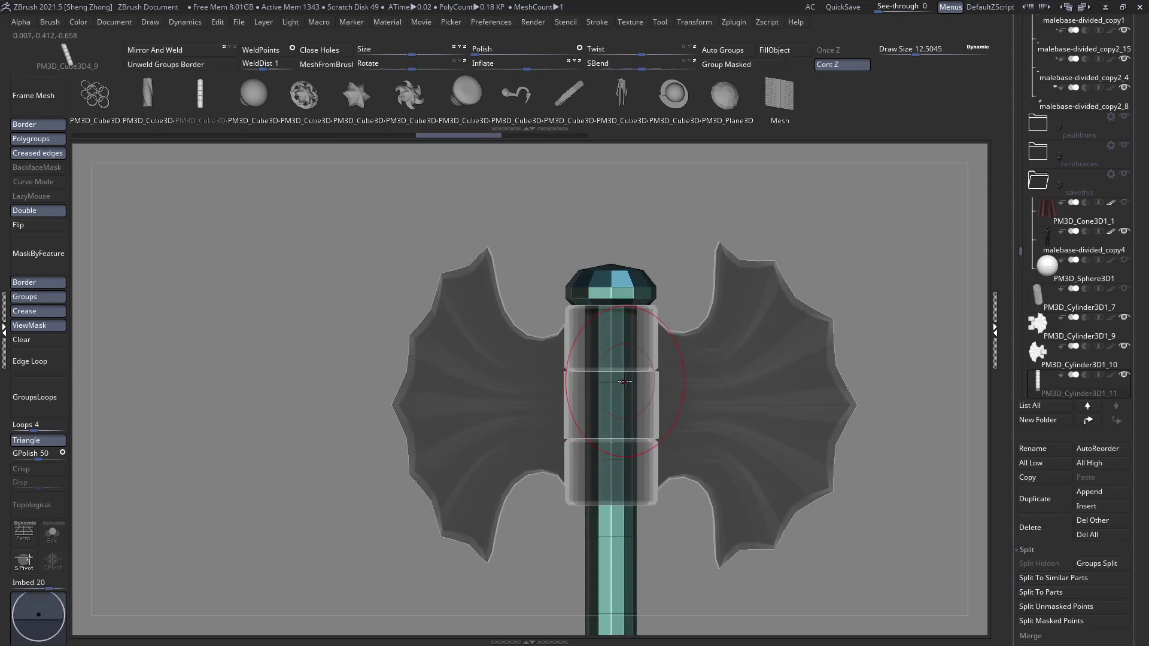
pyautogui.press('space')
pyautogui.press('b')
pyautogui.press('z')
pyautogui.click(815, 557)
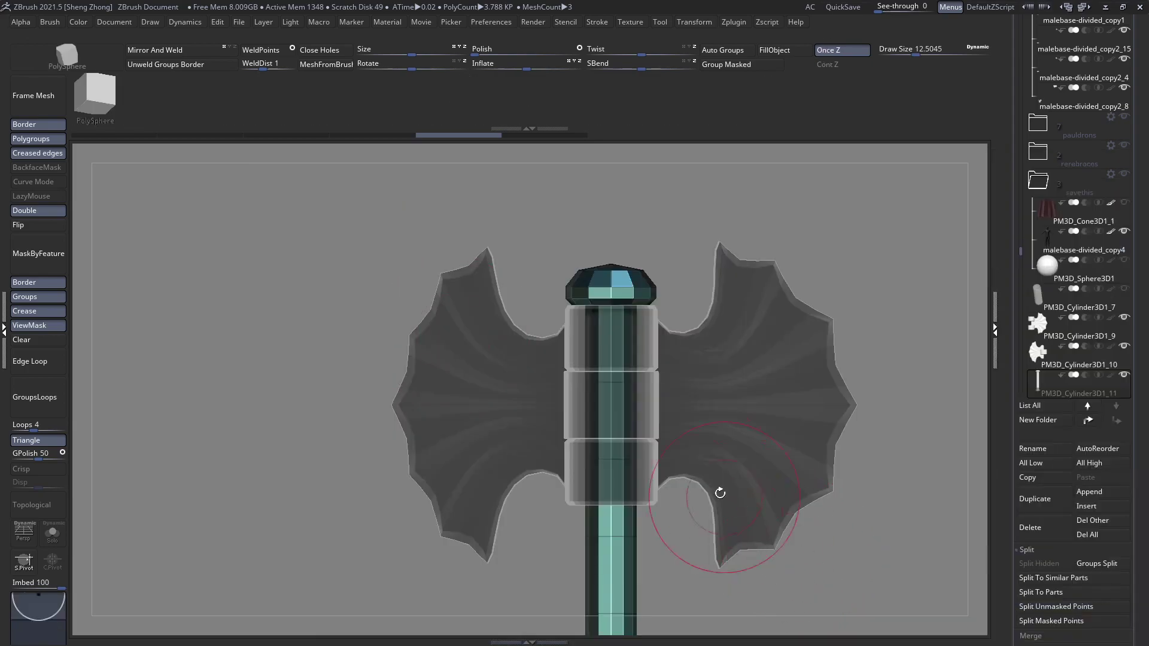
pyautogui.keyDown('ctrl'); pyautogui.moveTo(720, 492); pyautogui.dragTo(657, 414, button='right'); pyautogui.keyUp('ctrl')
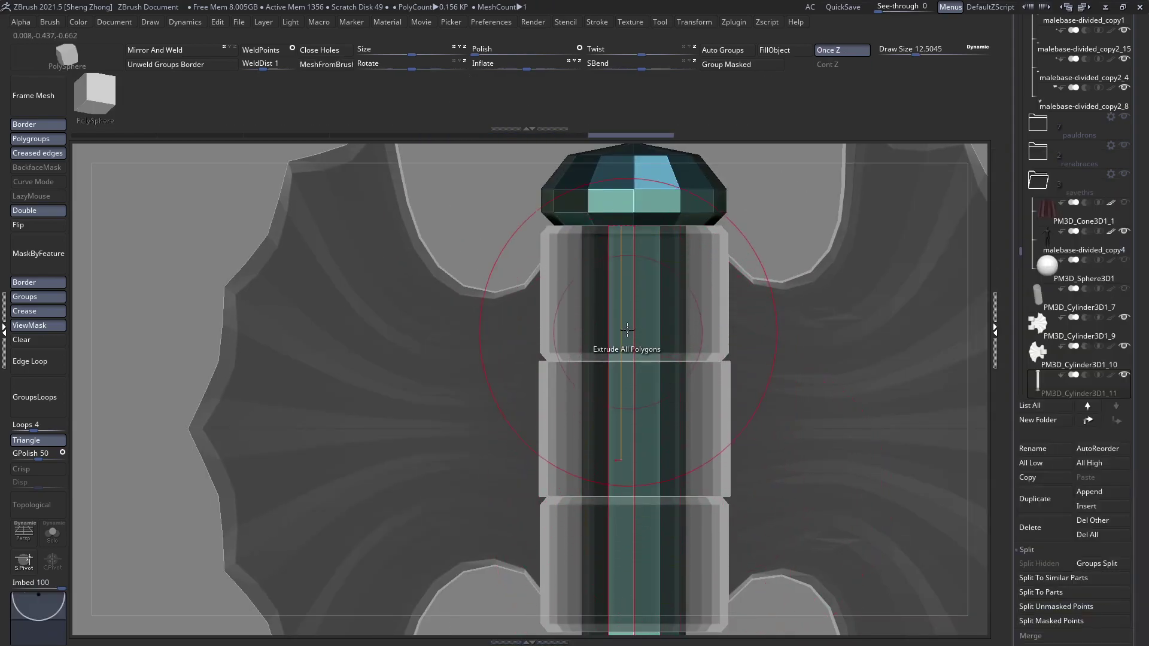
pyautogui.keyDown('alt'); pyautogui.moveTo(707, 510); pyautogui.dragTo(611, 160, button='right'); pyautogui.keyUp('alt')
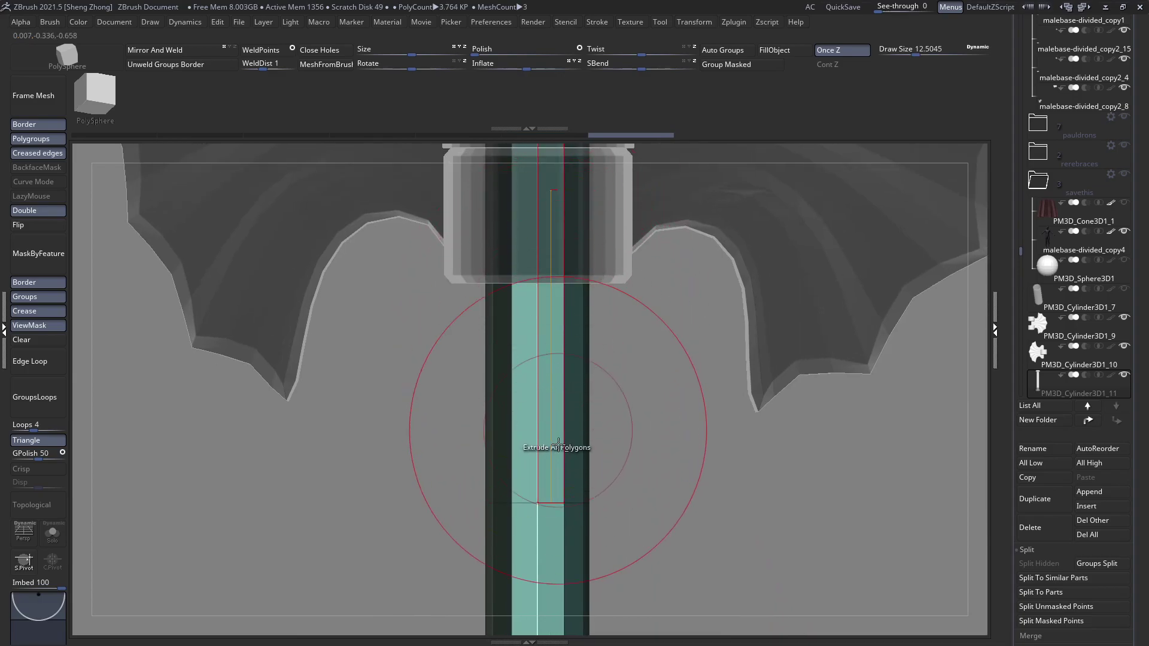
# Mask the upper part of the pin and move its lower cap up against the barrel's bottom end
pyautogui.keyDown('ctrl'); pyautogui.moveTo(554, 497); pyautogui.dragTo(411, 254, button='right'); pyautogui.keyUp('ctrl')
pyautogui.keyDown('ctrl'); pyautogui.moveTo(411, 254); pyautogui.dragTo(644, 390); pyautogui.keyUp('ctrl')
pyautogui.press('w')
pyautogui.keyDown('shift'); pyautogui.moveTo(523, 346); pyautogui.dragTo(523, 559); pyautogui.keyUp('shift')
pyautogui.moveTo(524, 450); pyautogui.dragTo(527, 429)
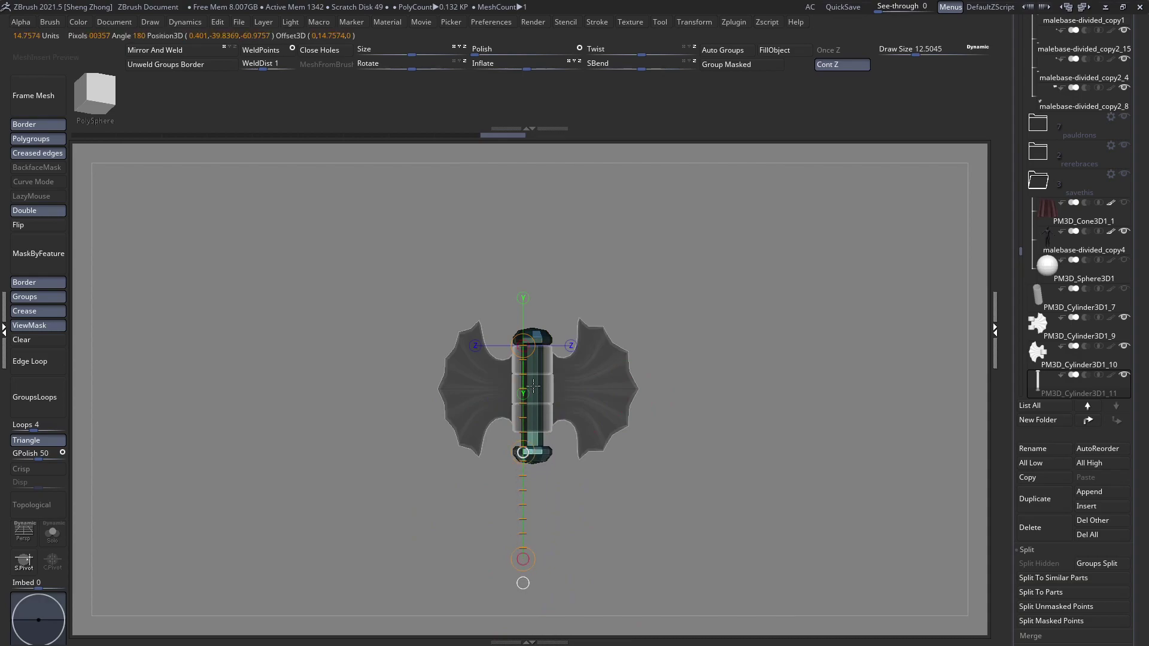
pyautogui.press('q')
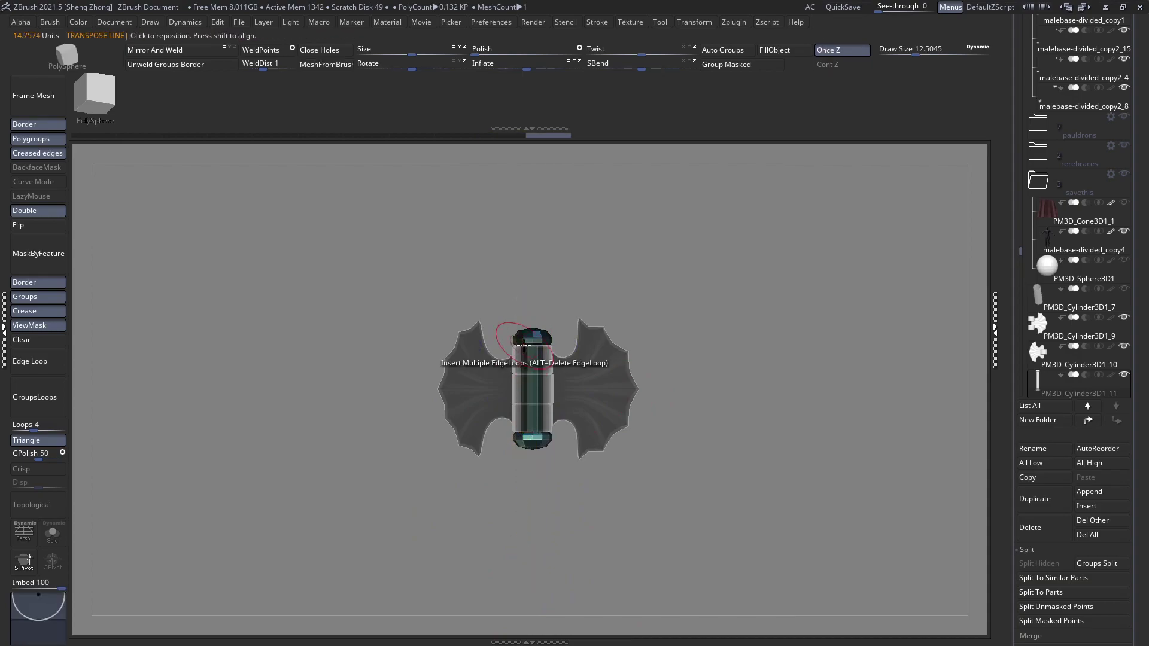
# Clear the pin's mask, subdivide the pin once with Smt on, and delete its lower subdivision level
pyautogui.keyDown('ctrl'); pyautogui.moveTo(507, 336); pyautogui.dragTo(538, 431, button='right'); pyautogui.keyUp('ctrl')
pyautogui.click(33, 344)
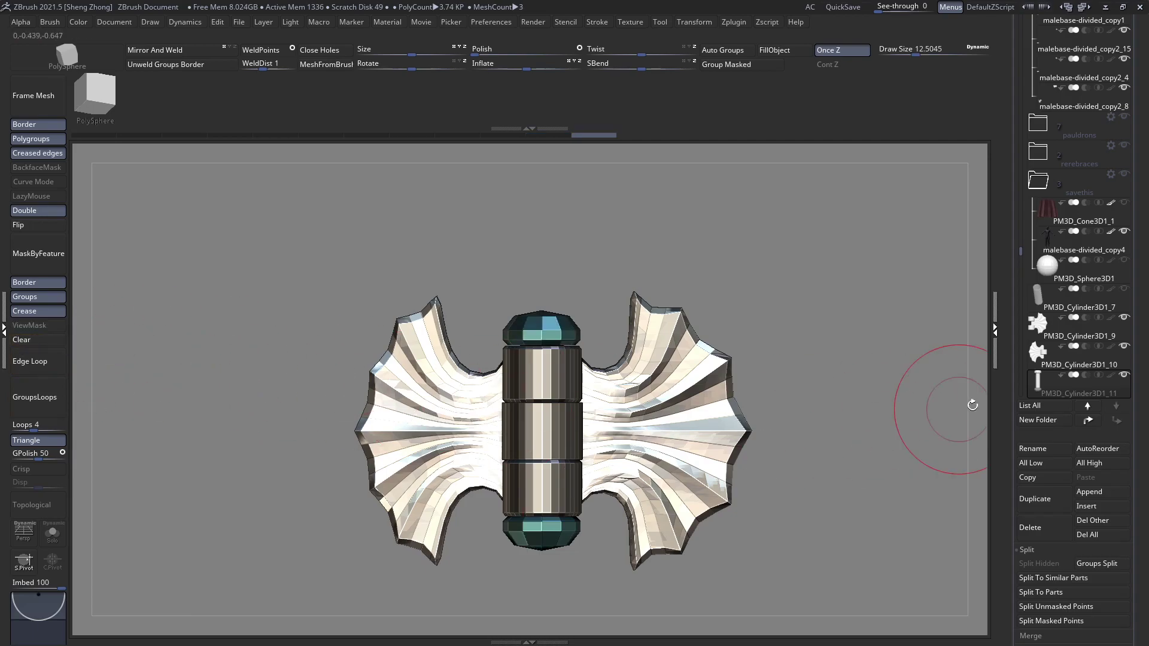
pyautogui.scroll(-3, 1065, 419)
pyautogui.click(1042, 564)
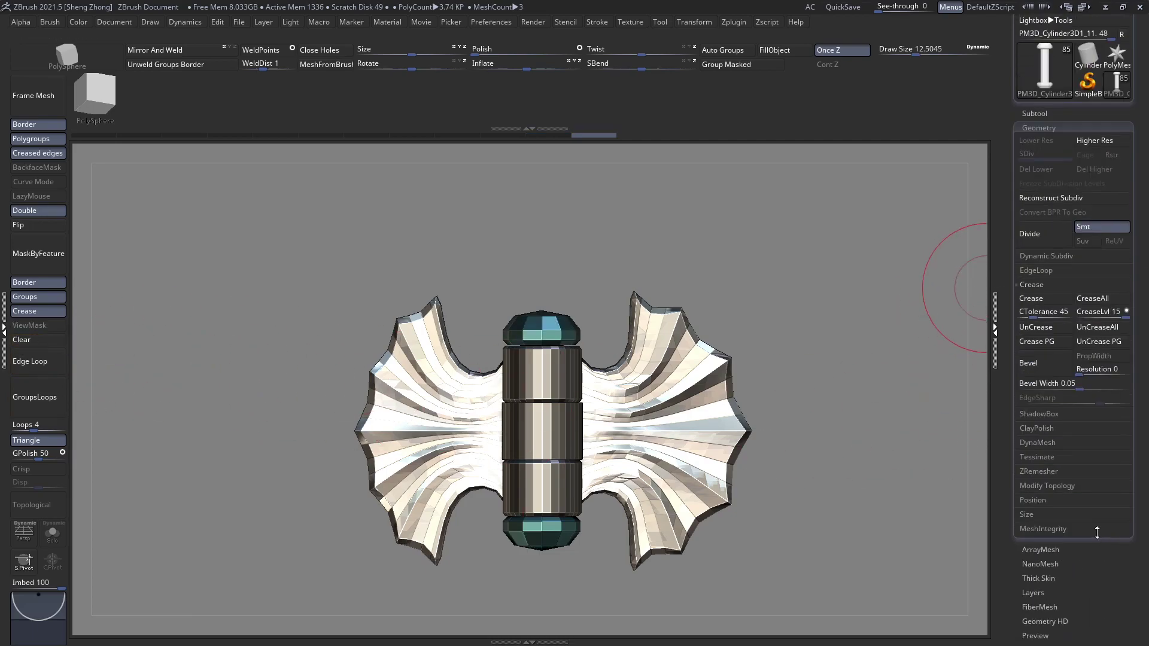
pyautogui.click(1044, 230)
pyautogui.click(1046, 170)
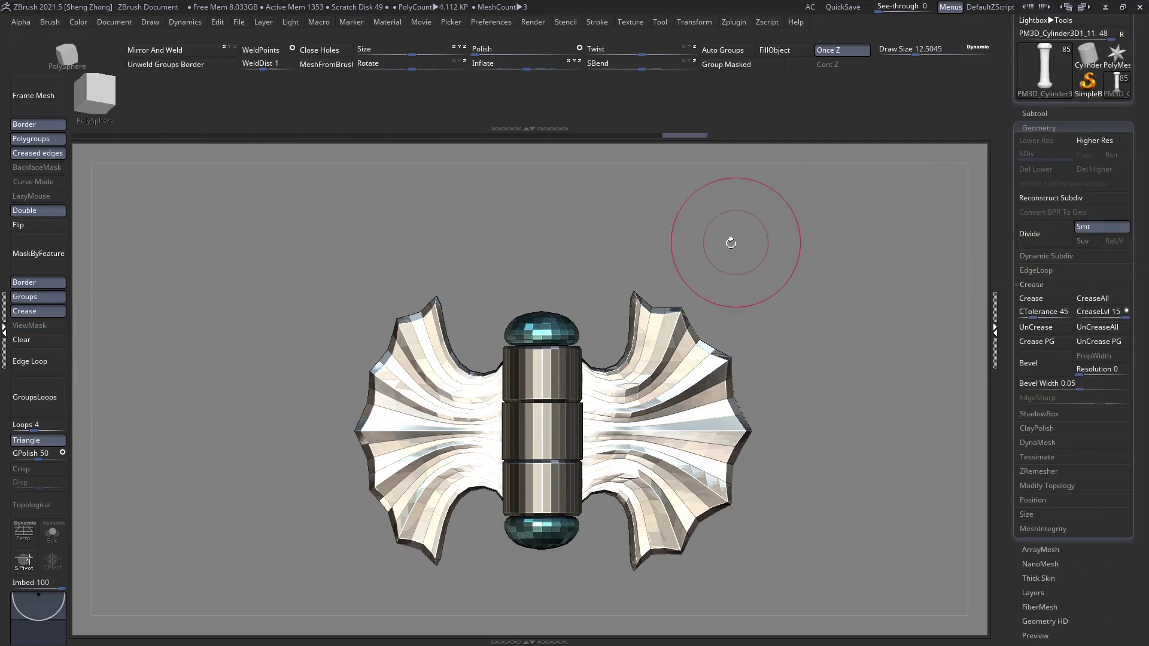
pyautogui.press('f')
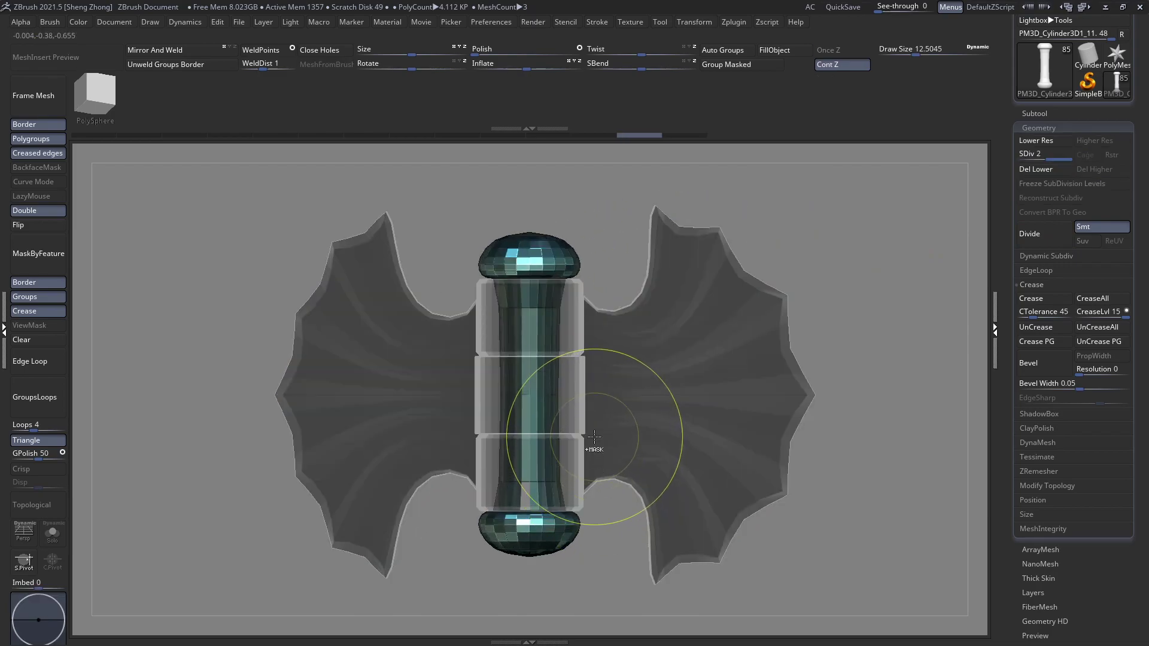
pyautogui.hotkey('ctrl', 't')
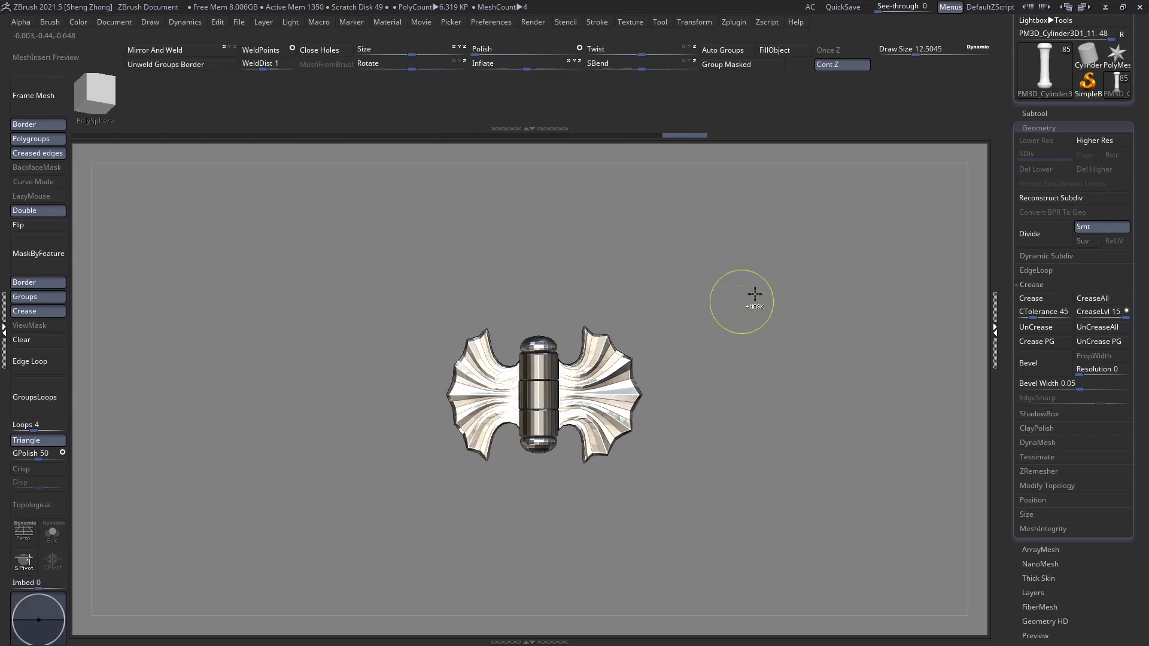
# Move the hinge's subtools to the top of the subtool list and merge them into one with MergeDown
pyautogui.click(1033, 113)
pyautogui.moveTo(1147, 387); pyautogui.dragTo(1146, 315)
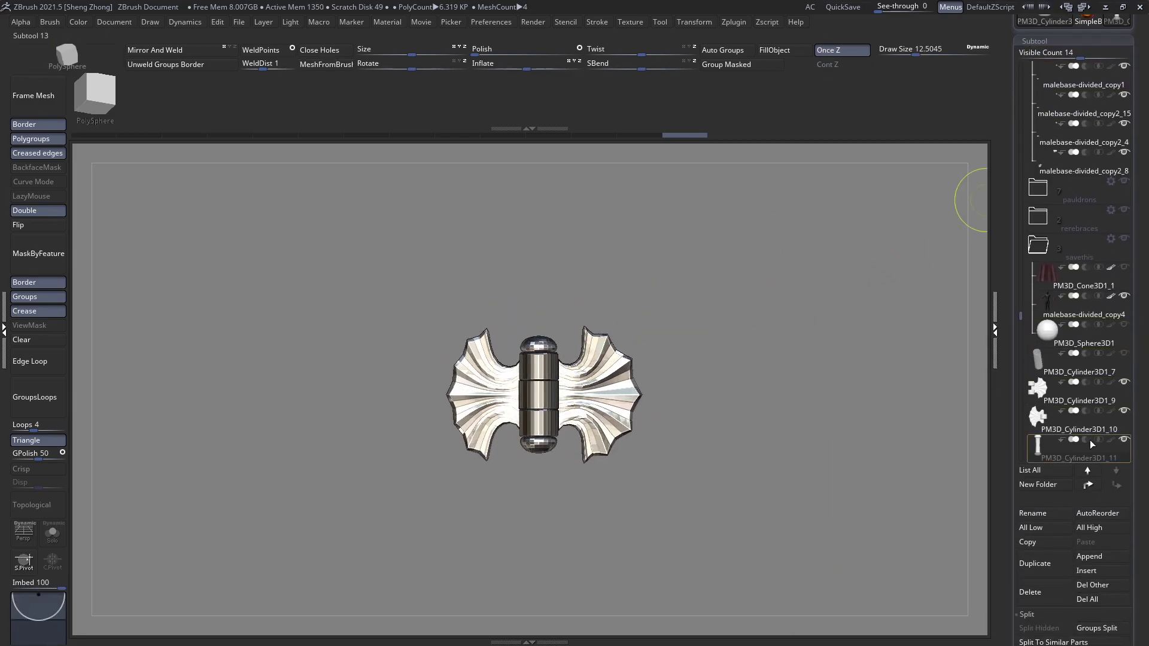
pyautogui.keyDown('shift'); pyautogui.click(1089, 485); pyautogui.keyUp('shift')
pyautogui.keyDown('alt'); pyautogui.click(564, 378); pyautogui.keyUp('alt')
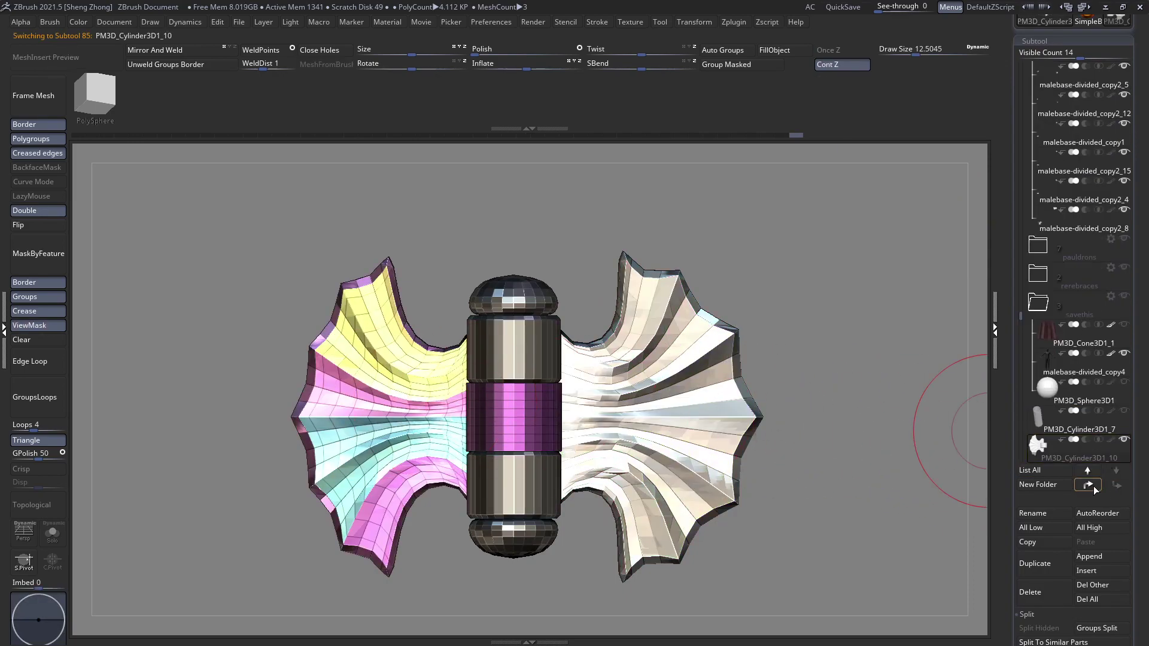
pyautogui.scroll(-5, 1047, 419)
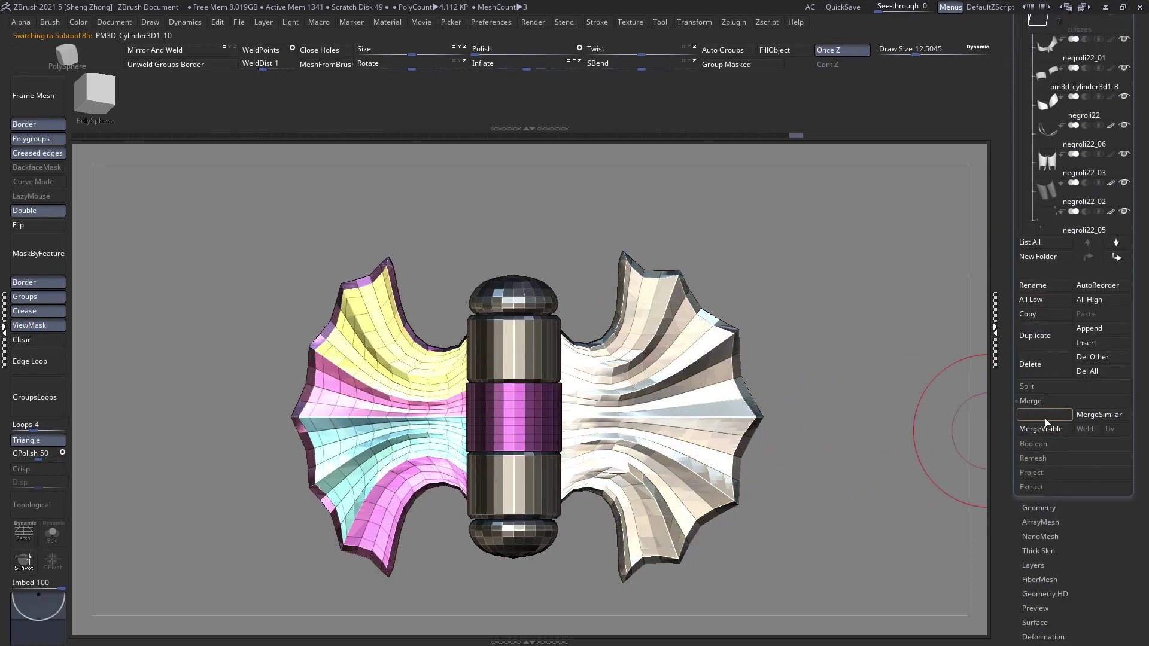
pyautogui.click(1045, 418)
pyautogui.press('Return')
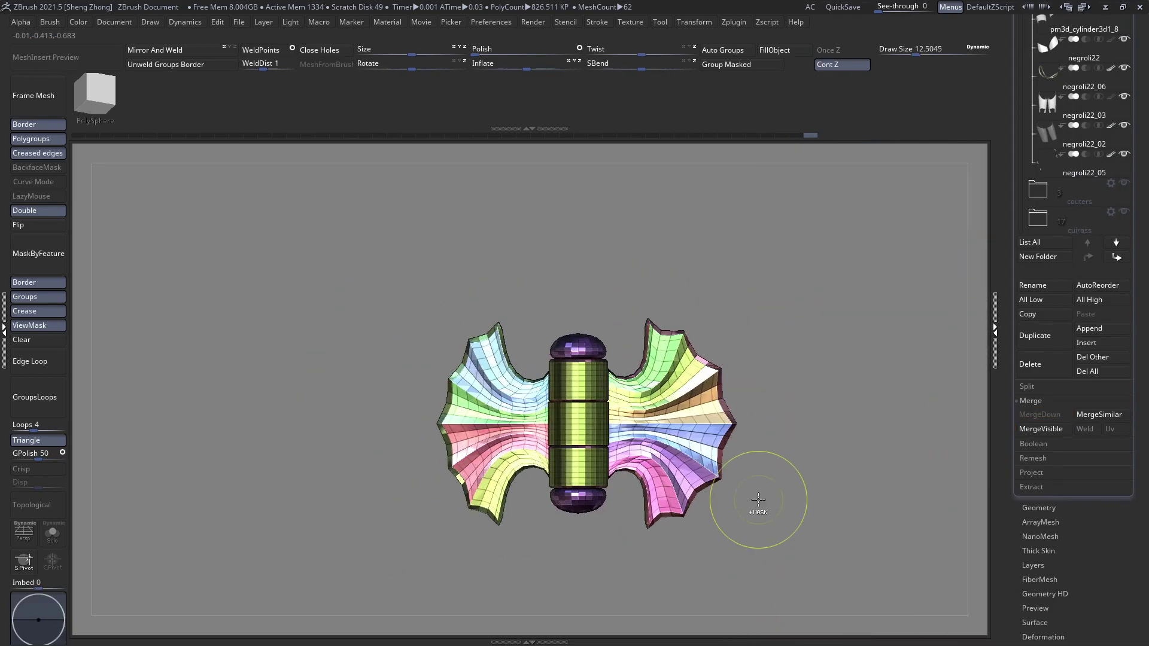
# Reassign the merged hinge's polygroups by connected part with Auto Groups
pyautogui.hotkey('shift', 'f')
pyautogui.hotkey('shift', 'f')
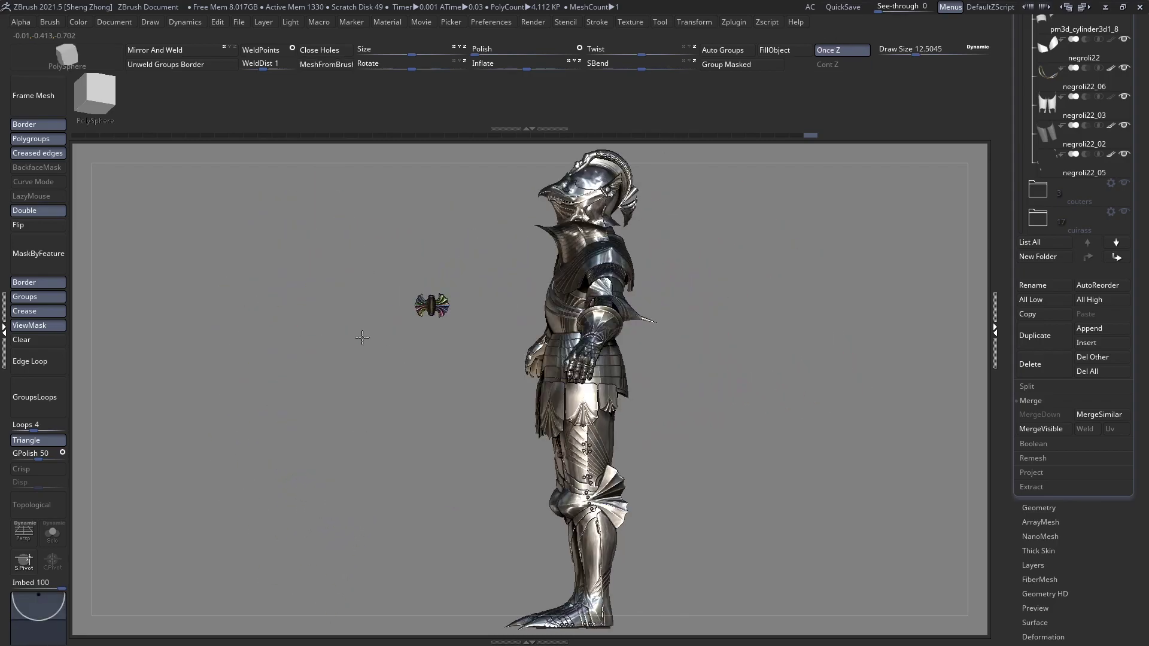
pyautogui.press('space')
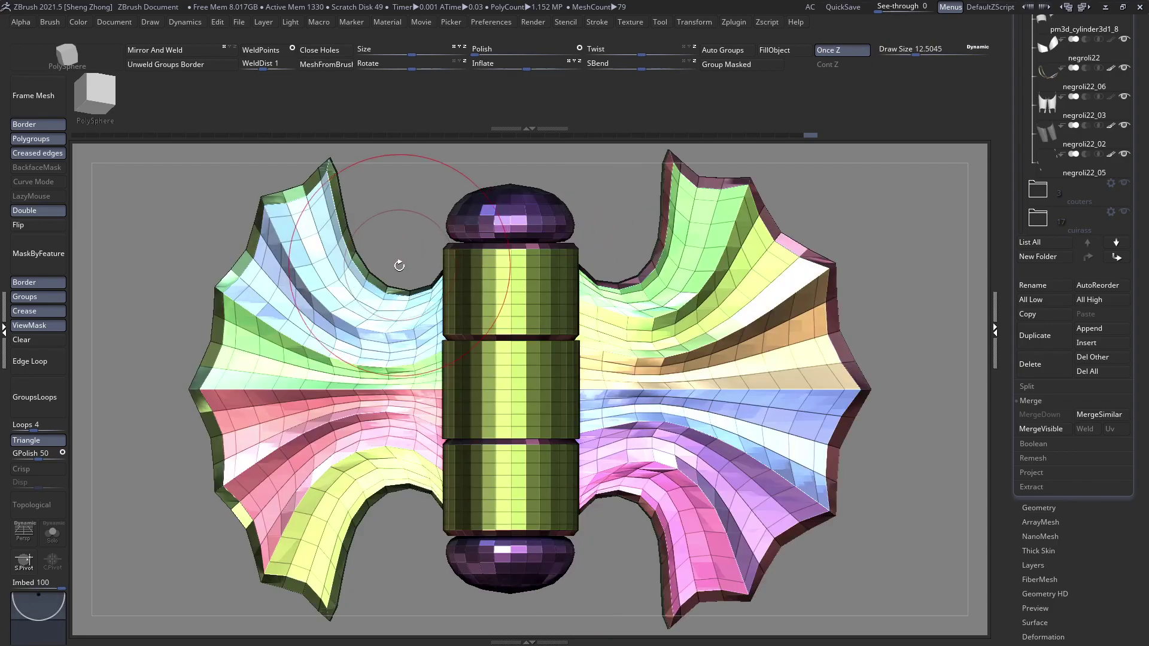
pyautogui.press('space')
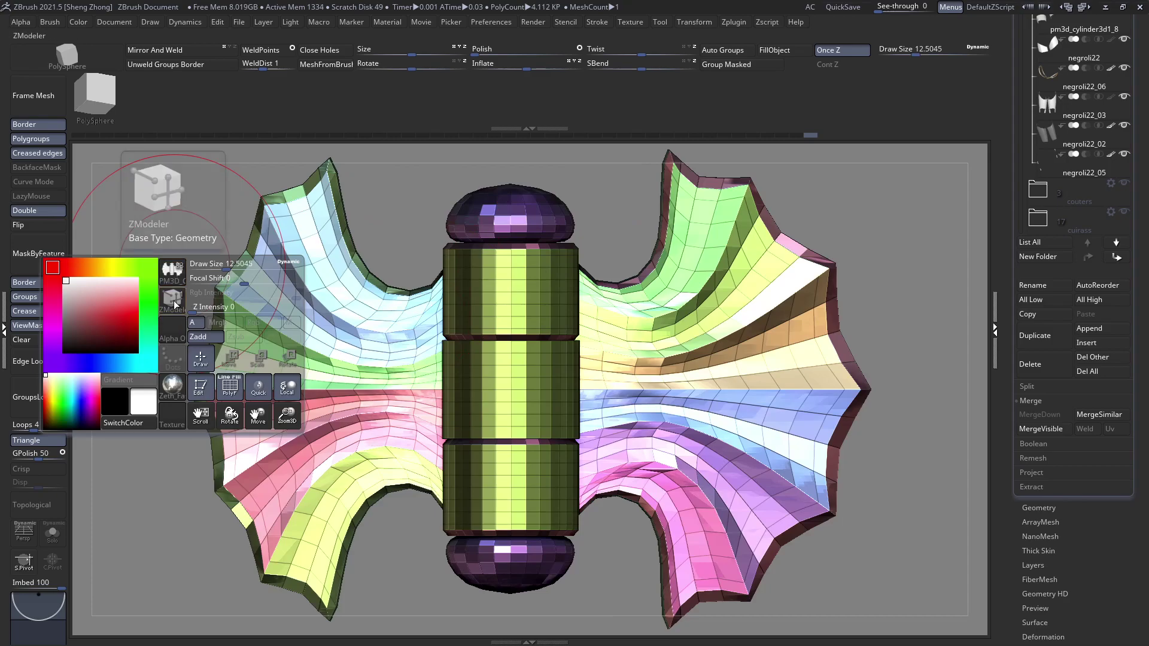
pyautogui.click(173, 271)
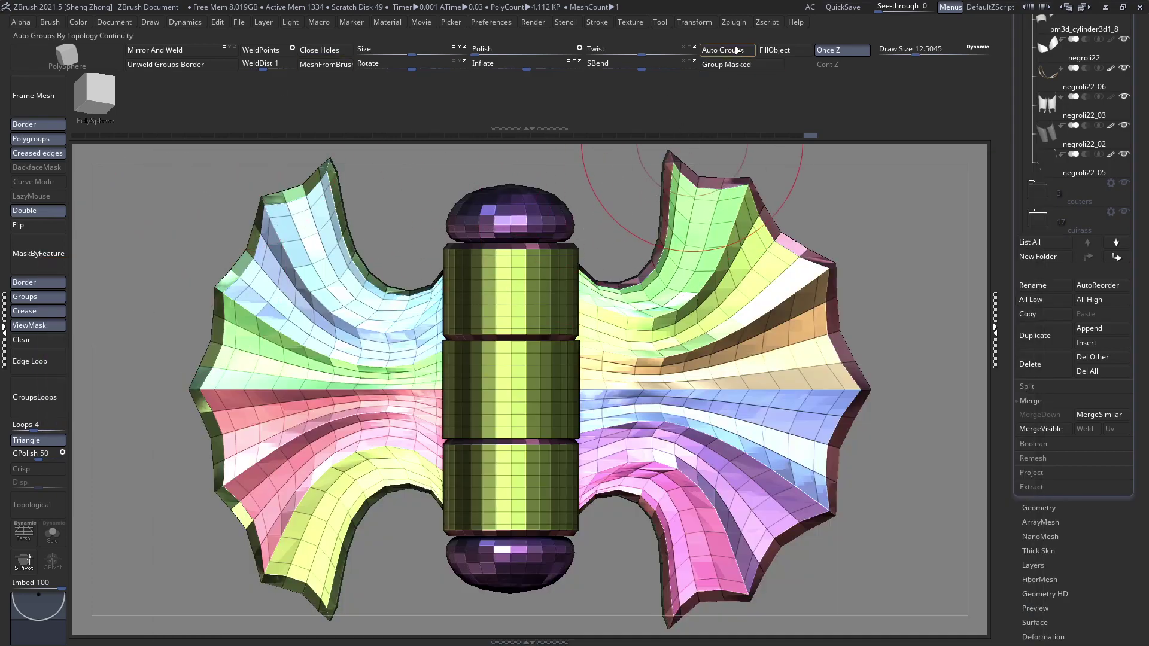
pyautogui.click(737, 50)
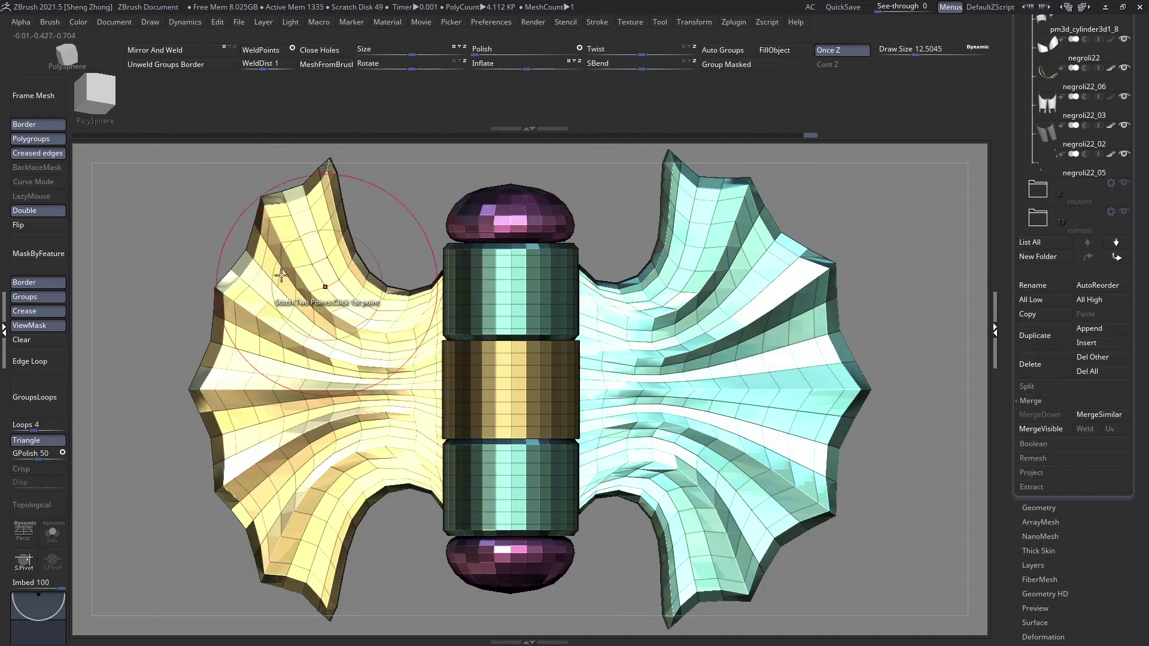
# Select the Zeth_Armour insert brush and append the merged hinge to it as a new insert mesh
pyautogui.press('space')
pyautogui.click(172, 257)
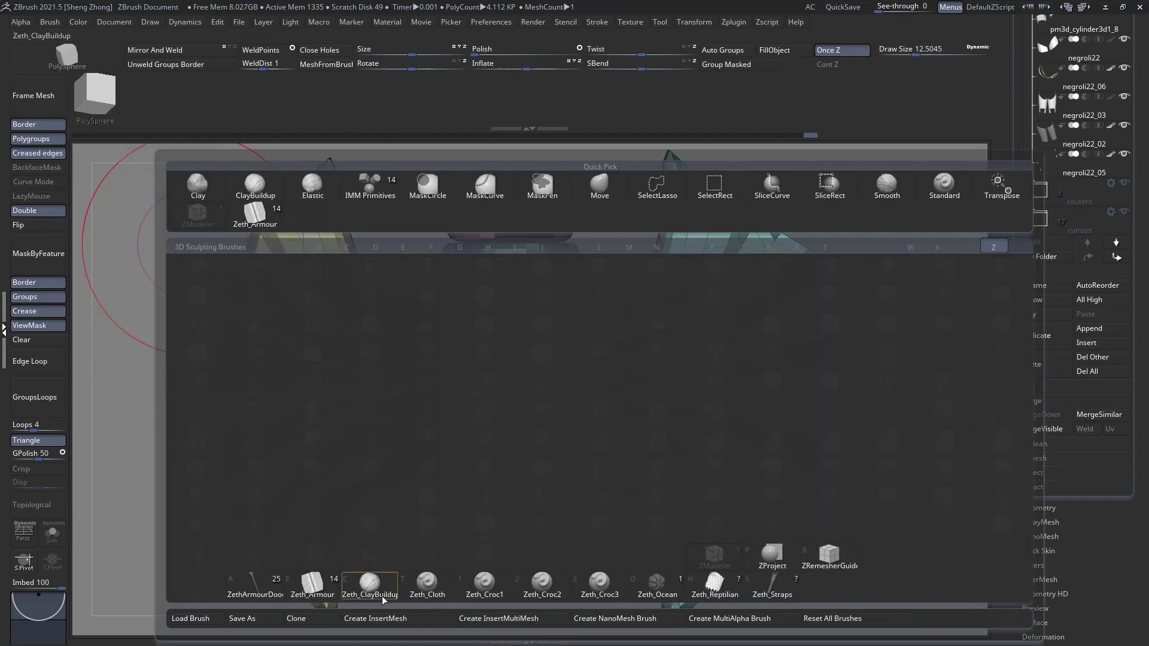
pyautogui.click(318, 596)
pyautogui.press('space')
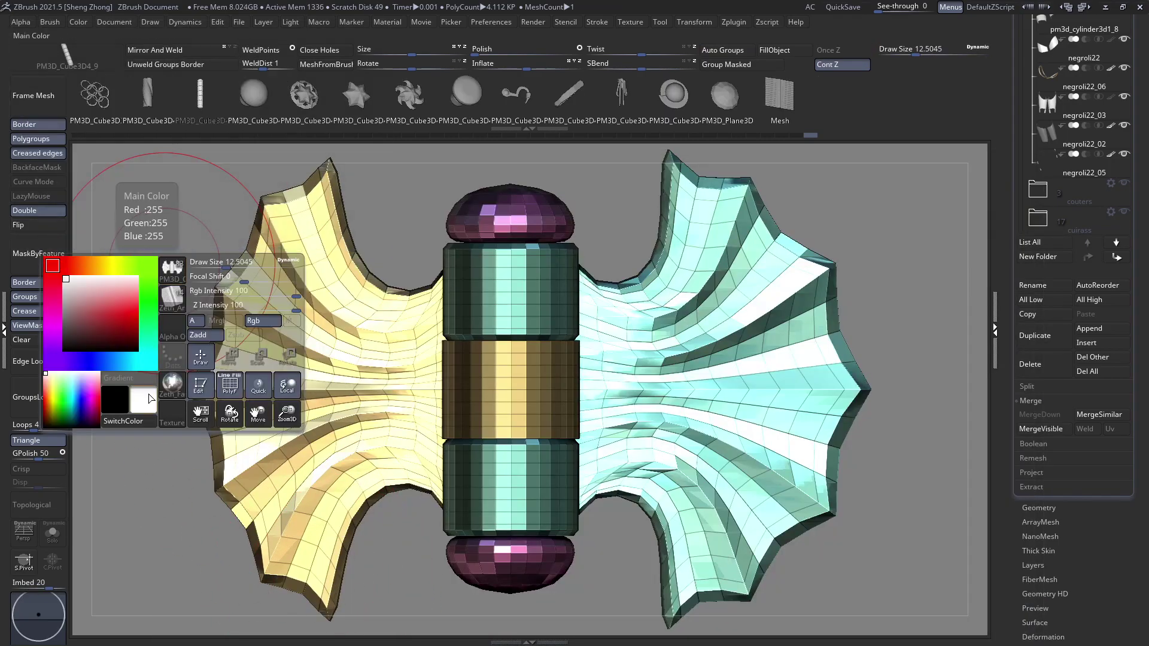
pyautogui.click(174, 315)
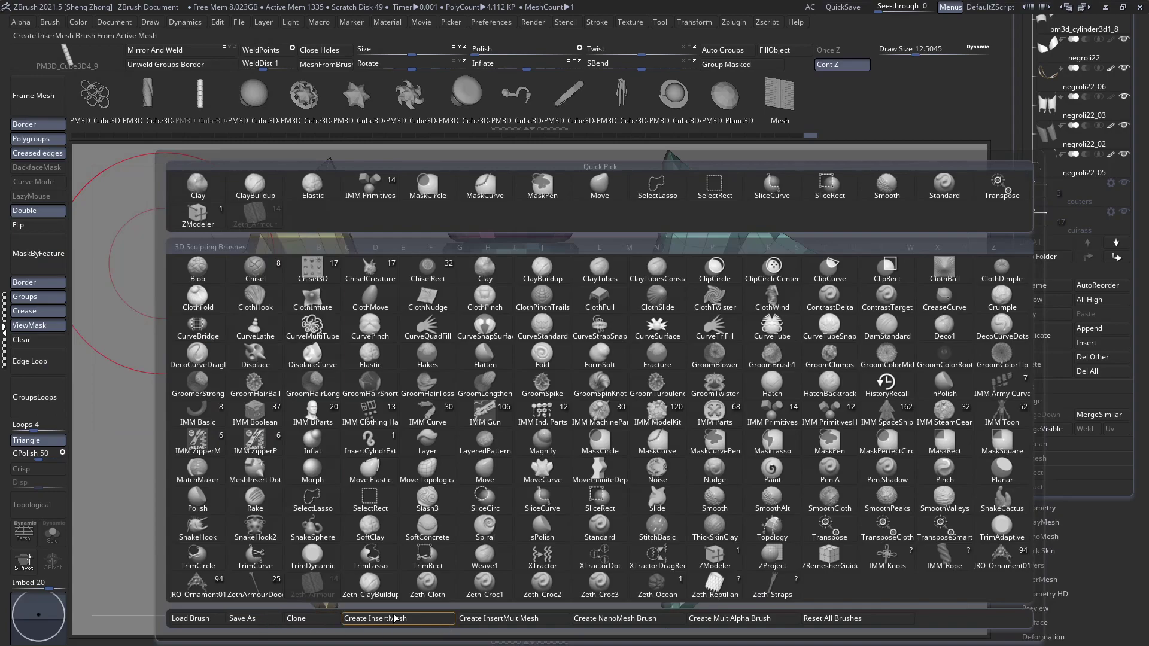
pyautogui.click(422, 622)
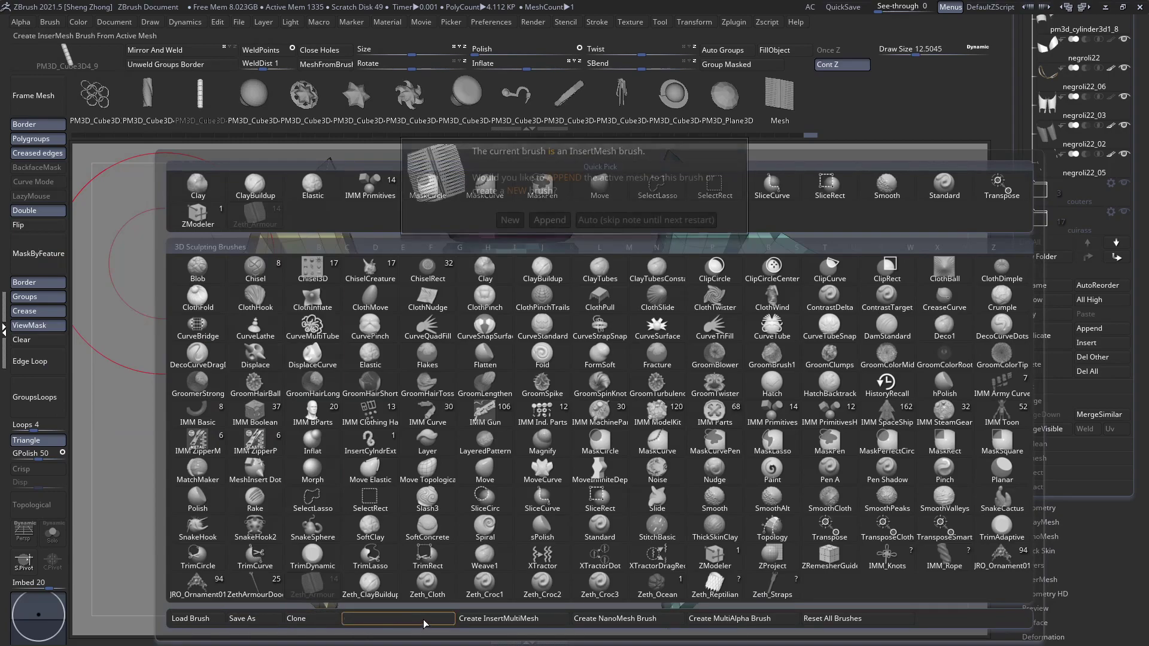
pyautogui.click(477, 174)
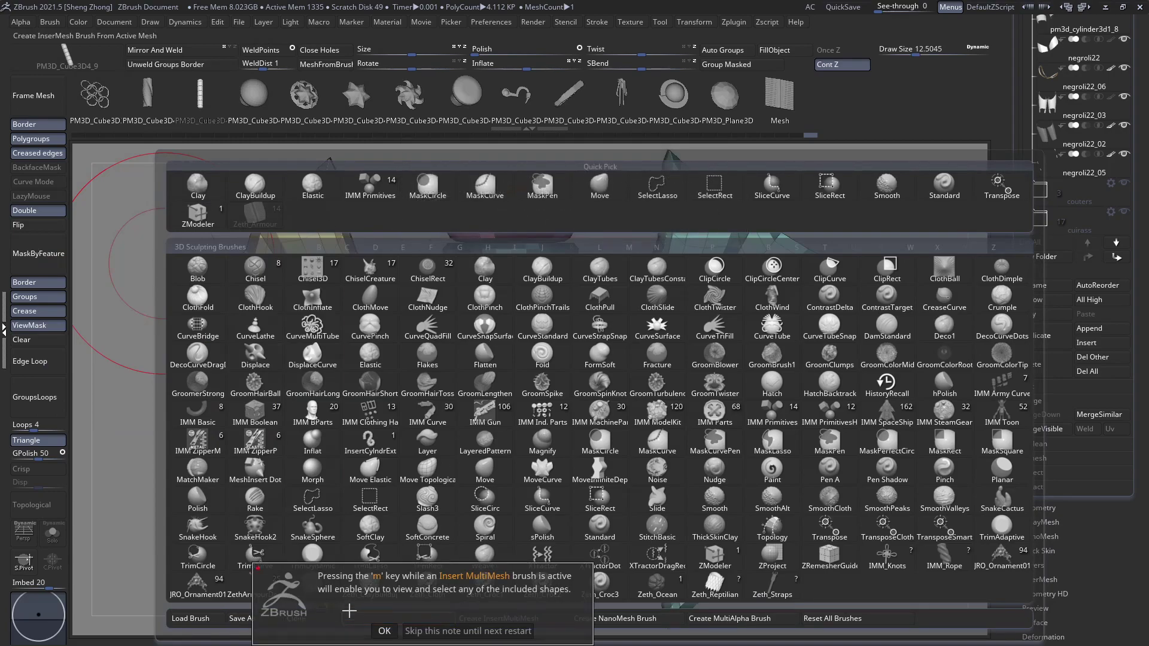
pyautogui.click(384, 630)
# Save the extended Zeth_Armour brush with Save As
pyautogui.press('space')
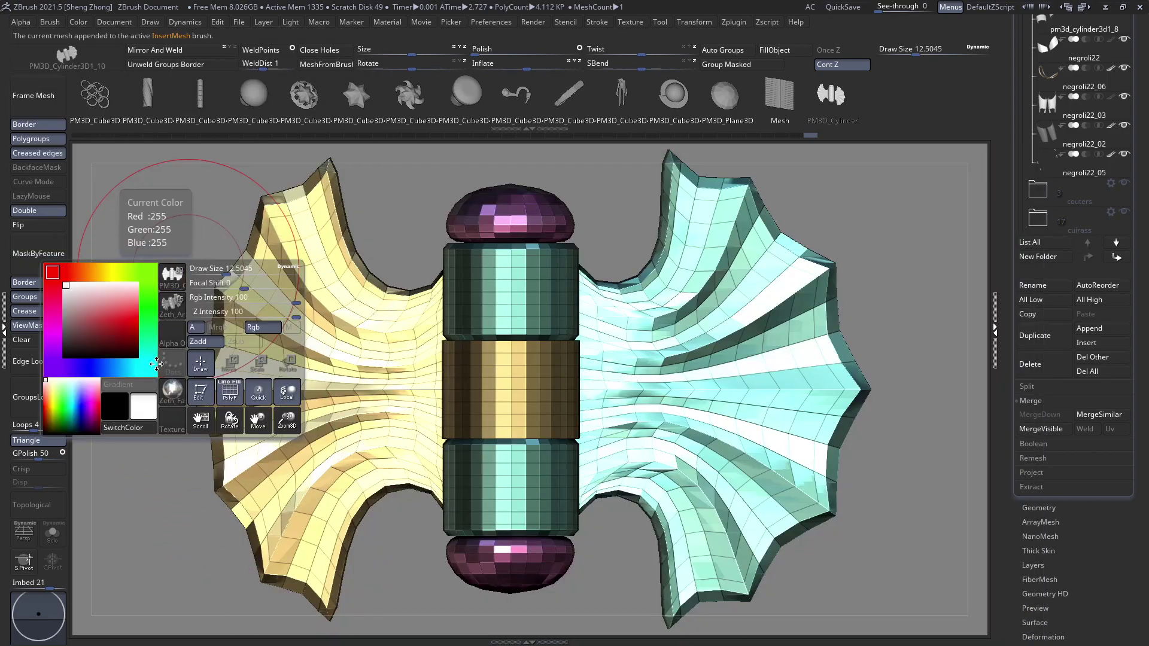
pyautogui.click(172, 278)
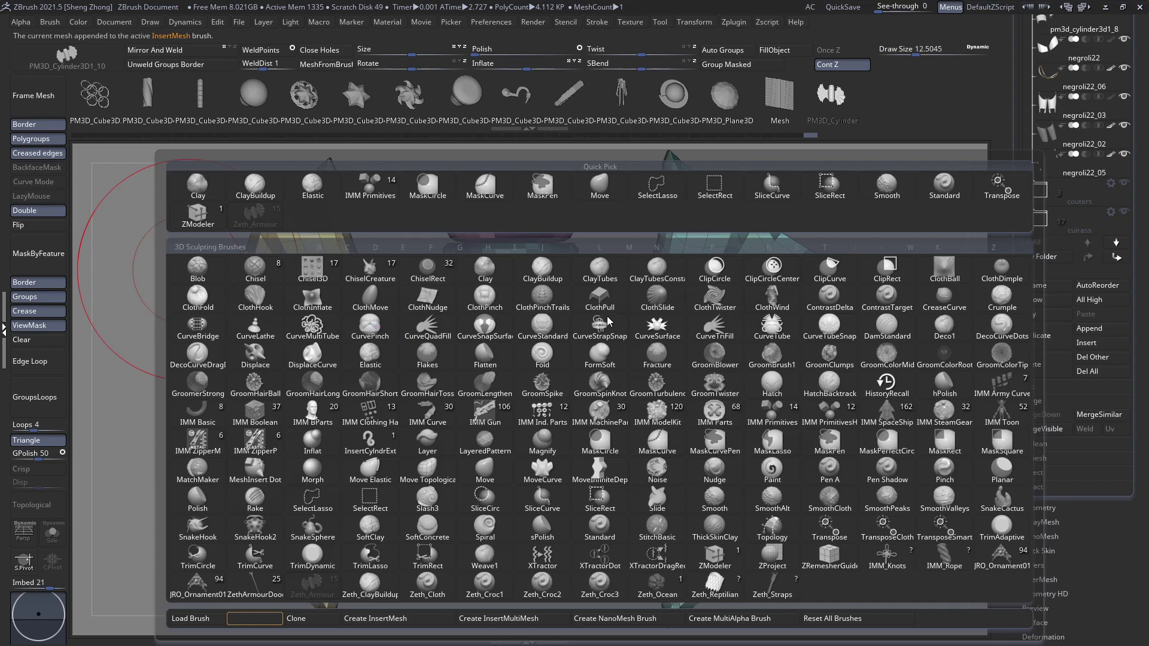
pyautogui.press('Escape')
# Hide the hinge subtool and select the pm3d_cylinder3d1_2 subtool on the full armour
pyautogui.keyDown('ctrl'); pyautogui.moveTo(461, 407); pyautogui.dragTo(241, 281, button='right'); pyautogui.keyUp('ctrl')
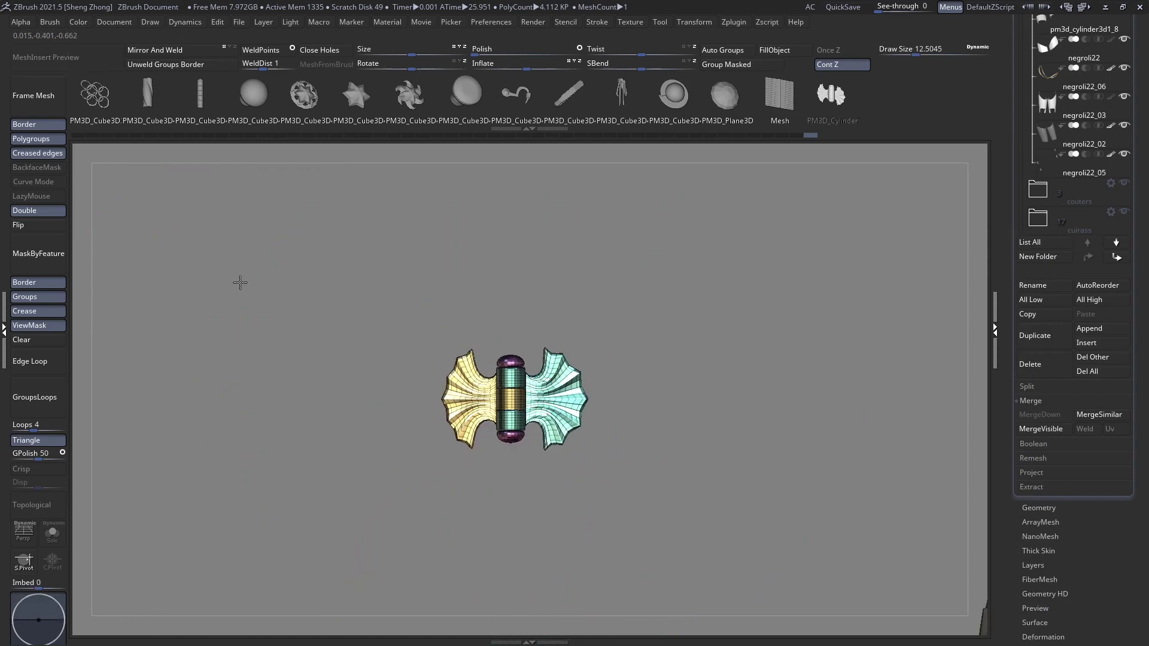
pyautogui.scroll(5, 1146, 203)
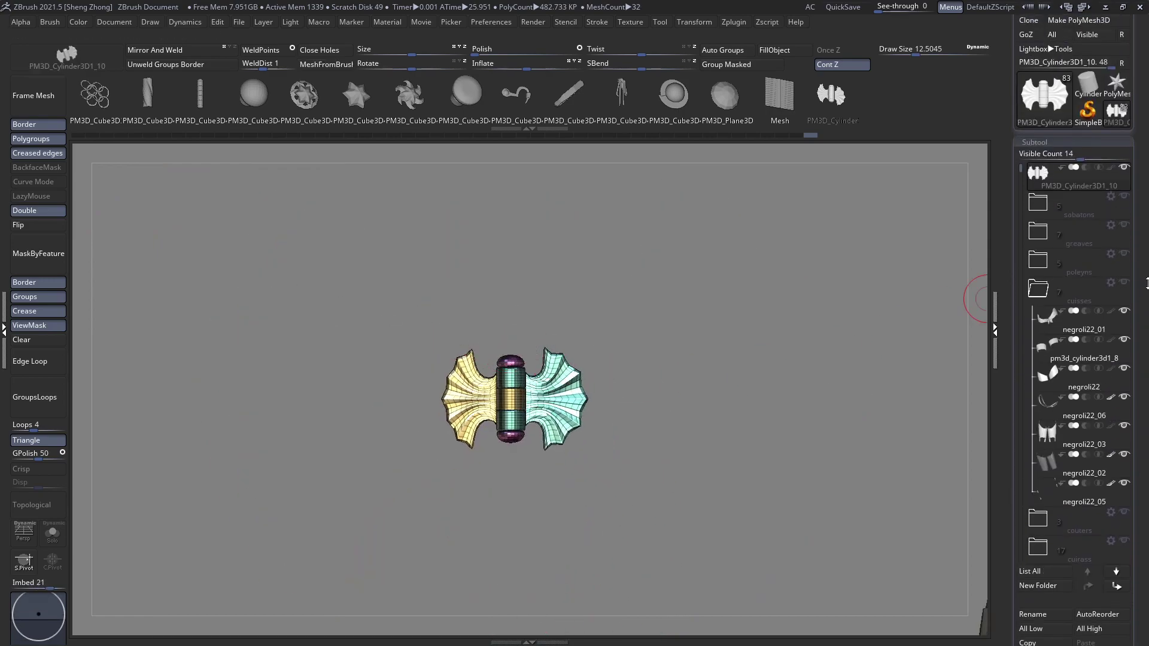
pyautogui.click(1123, 168)
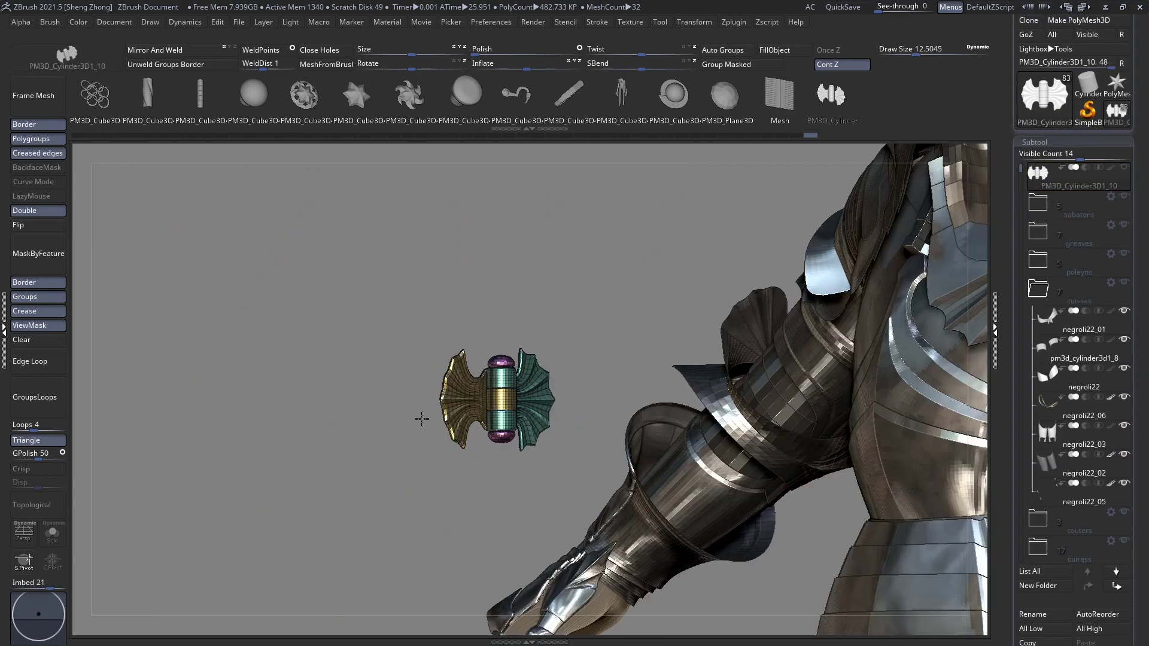
pyautogui.press('f')
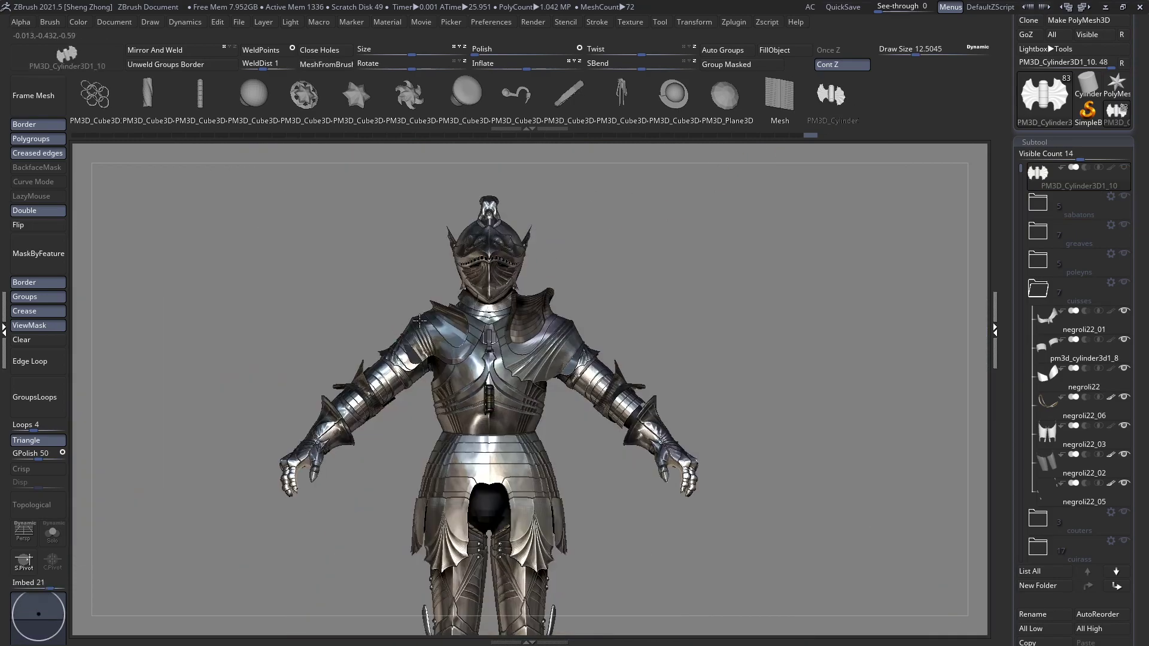
pyautogui.keyDown('alt'); pyautogui.click(468, 331); pyautogui.keyUp('alt')
pyautogui.keyDown('ctrl'); pyautogui.moveTo(467, 330); pyautogui.dragTo(496, 399, button='right'); pyautogui.keyUp('ctrl')
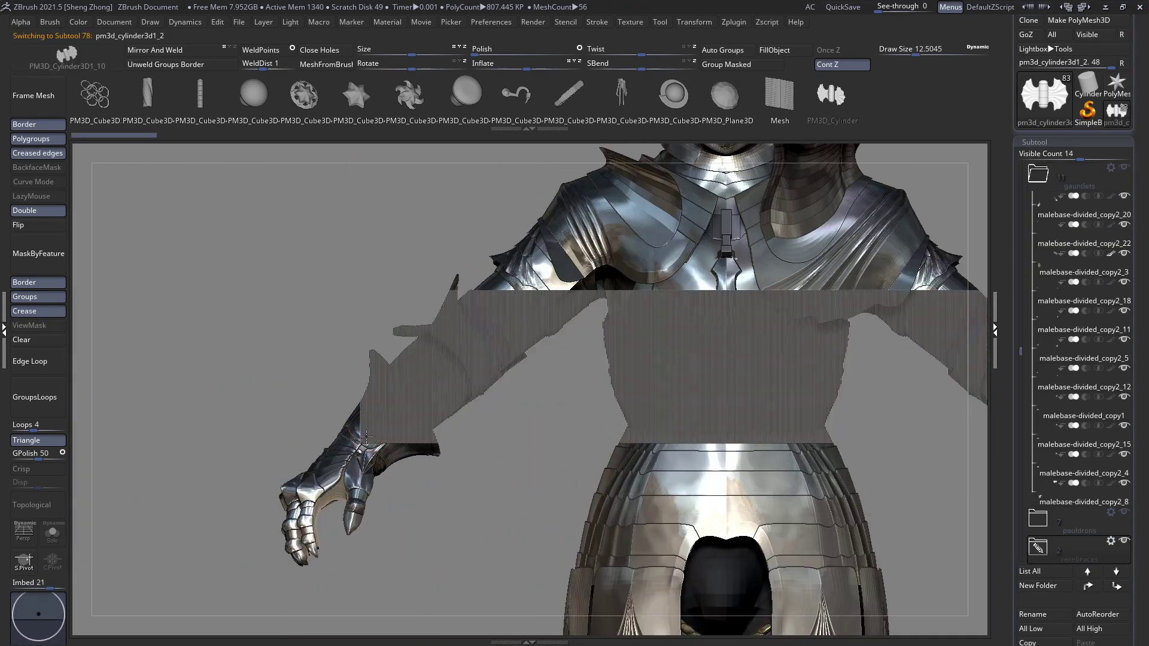
# Select the malebase-divided_copy2_20 gauntlet subtool and insert the winged hinge across the joint between the hand plate and the thumb plate
pyautogui.keyDown('alt'); pyautogui.click(323, 476); pyautogui.keyUp('alt')
pyautogui.moveTo(323, 476)
pyautogui.keyDown('ctrl'); pyautogui.mouseDown(button='right')
pyautogui.moveTo(471, 535)
pyautogui.moveTo(432, 479)
pyautogui.moveTo(397, 457)
pyautogui.mouseUp(button='right'); pyautogui.keyUp('ctrl')
pyautogui.hotkey('shift', 'f')
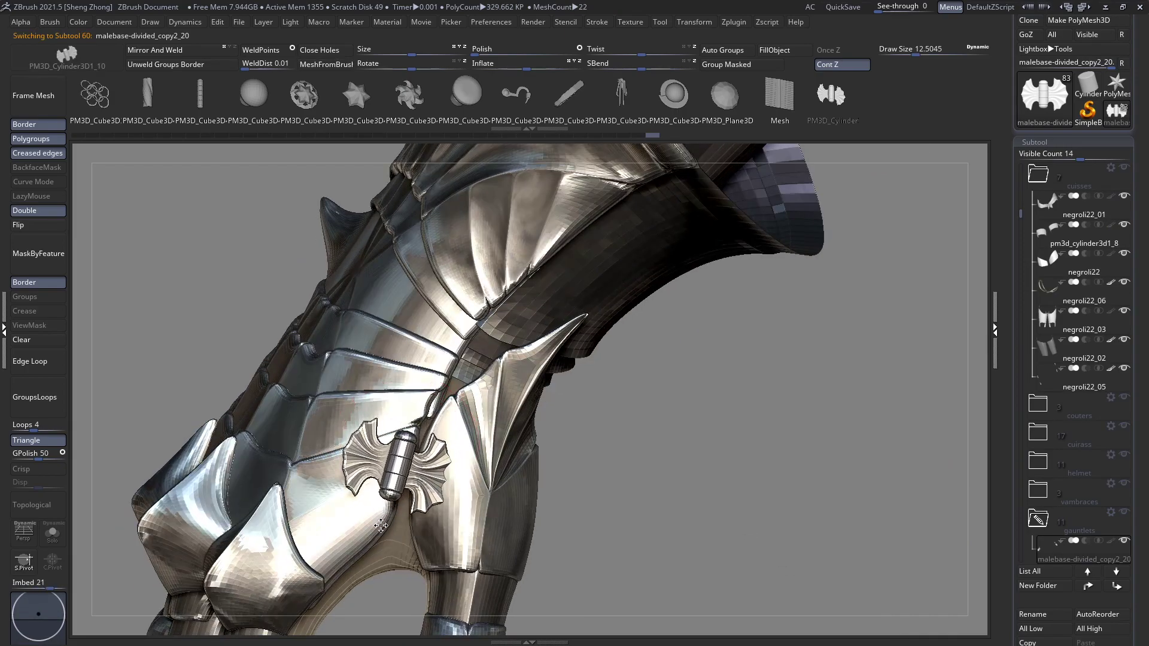
pyautogui.moveTo(380, 525); pyautogui.dragTo(385, 520)
pyautogui.hotkey('ctrl', 'z')
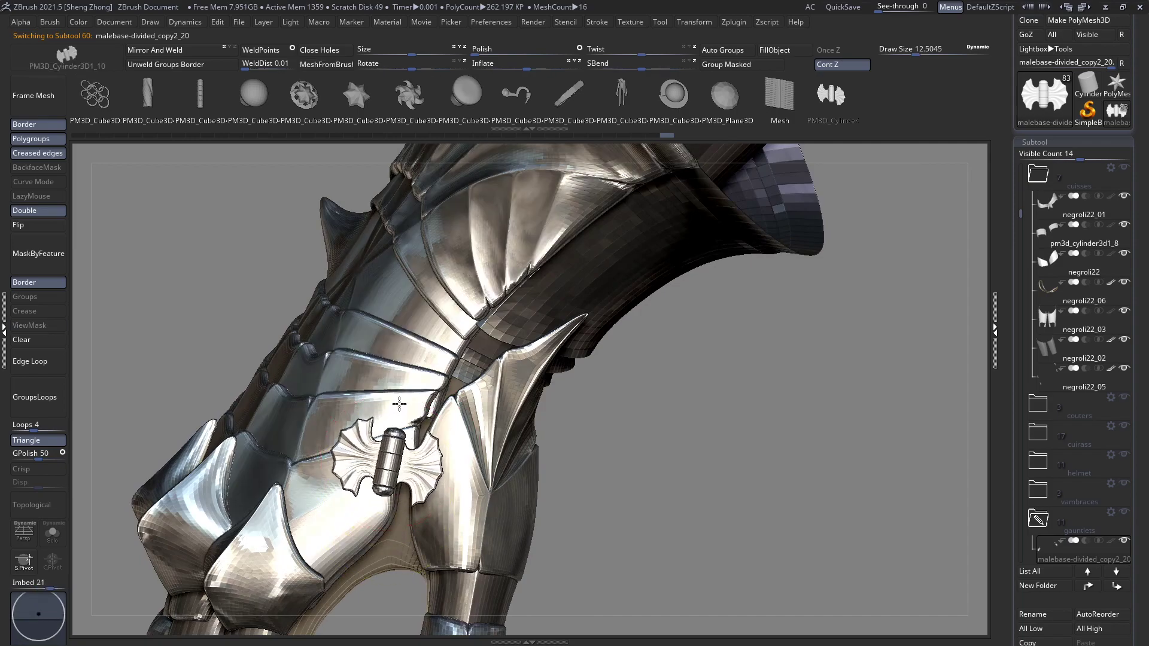
pyautogui.moveTo(401, 402); pyautogui.dragTo(384, 501)
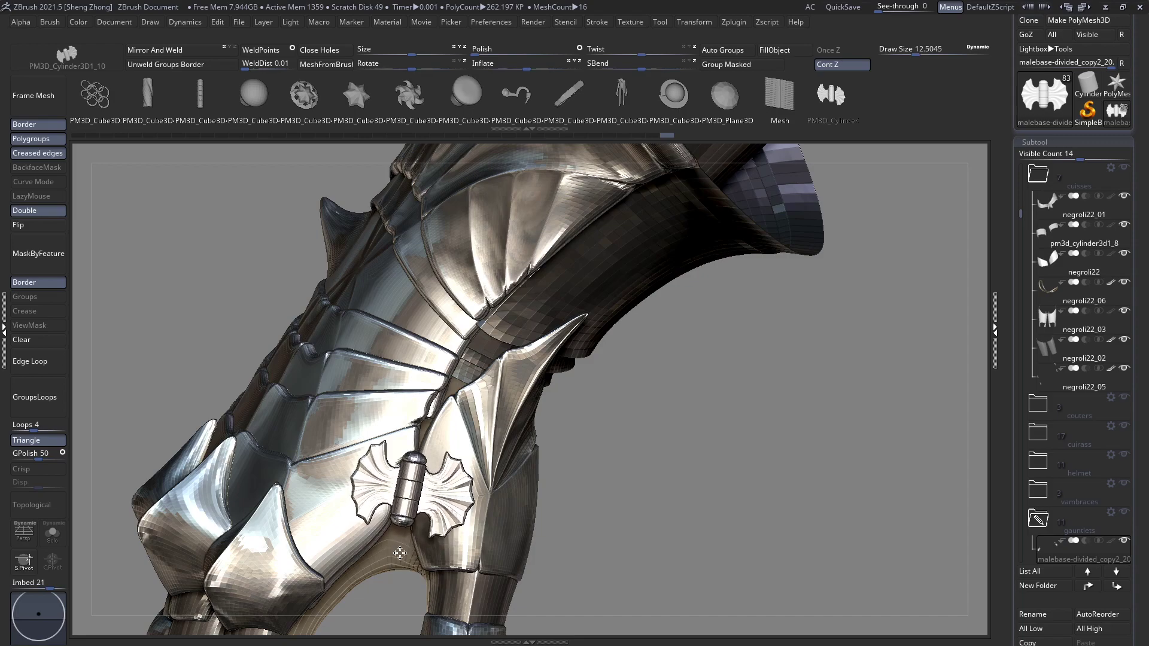
# Adjust the inserted hinge with the transpose line so it sits against the gauntlet surface at the base of the thumb
pyautogui.press('q')
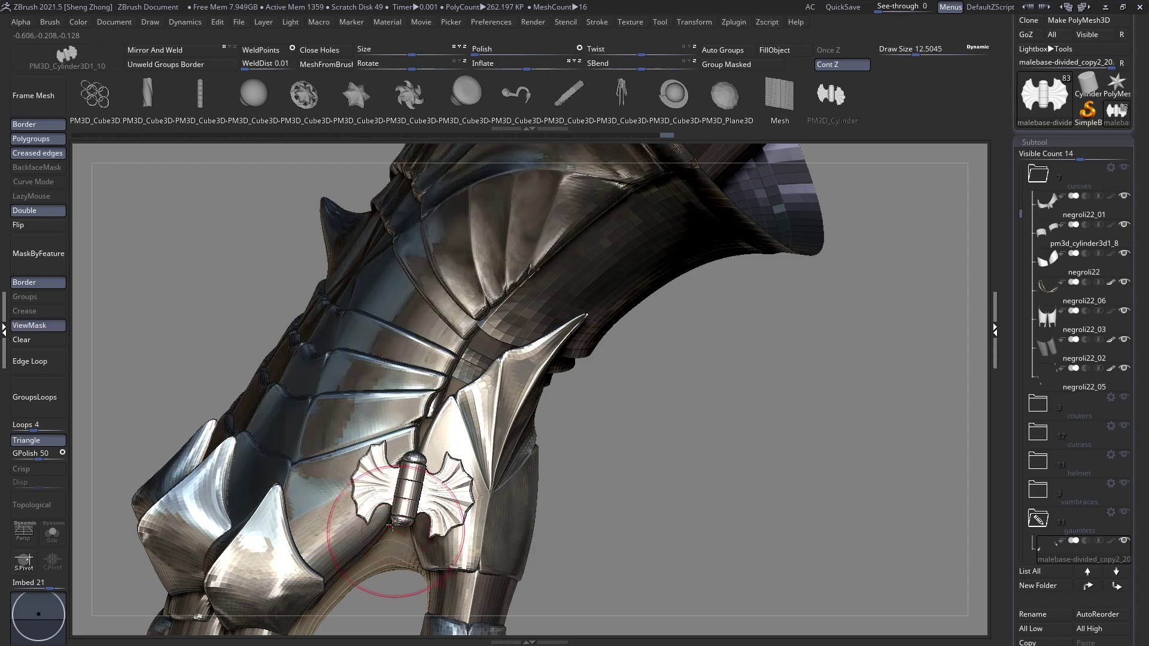
pyautogui.moveTo(383, 545)
pyautogui.mouseDown(button='right')
pyautogui.moveTo(413, 539)
pyautogui.moveTo(423, 476)
pyautogui.mouseUp(button='right')
pyautogui.moveTo(423, 475); pyautogui.dragTo(377, 440)
pyautogui.keyDown('ctrl'); pyautogui.moveTo(359, 359); pyautogui.dragTo(536, 403, button='right'); pyautogui.keyUp('ctrl')
pyautogui.moveTo(536, 402)
pyautogui.mouseDown()
pyautogui.moveTo(421, 561)
pyautogui.moveTo(474, 385)
pyautogui.moveTo(525, 364)
pyautogui.moveTo(457, 347)
pyautogui.moveTo(465, 321)
pyautogui.moveTo(464, 336)
pyautogui.moveTo(554, 334)
pyautogui.moveTo(545, 347)
pyautogui.moveTo(584, 339)
pyautogui.mouseUp()
pyautogui.press('r')
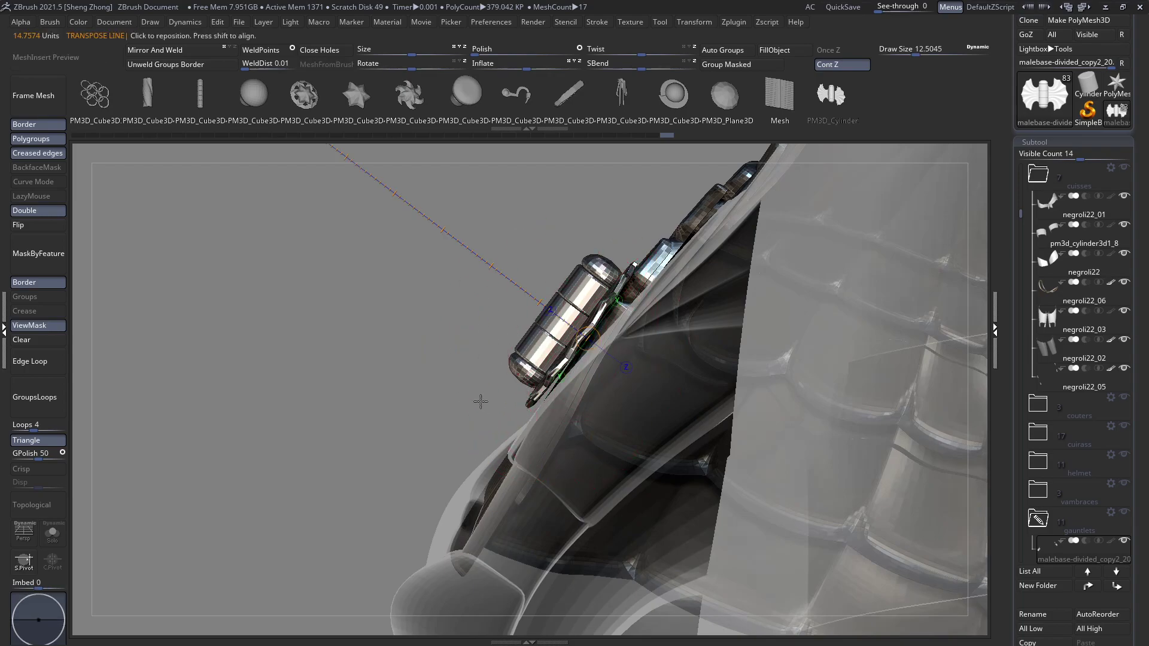
pyautogui.keyDown('ctrl'); pyautogui.moveTo(480, 402); pyautogui.dragTo(387, 303, button='right'); pyautogui.keyUp('ctrl')
pyautogui.keyDown('ctrl'); pyautogui.moveTo(546, 379); pyautogui.dragTo(622, 454, button='right'); pyautogui.keyUp('ctrl')
pyautogui.moveTo(586, 291); pyautogui.dragTo(586, 251)
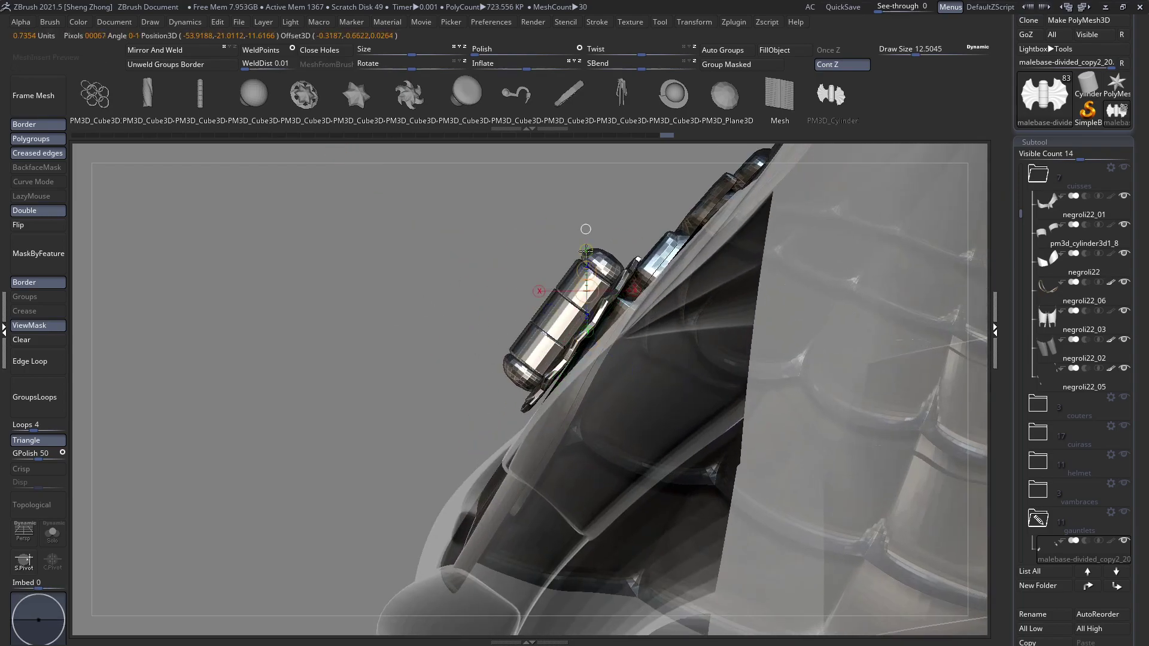
pyautogui.moveTo(579, 342)
pyautogui.mouseDown()
pyautogui.moveTo(464, 271)
pyautogui.moveTo(481, 265)
pyautogui.moveTo(537, 434)
pyautogui.mouseUp()
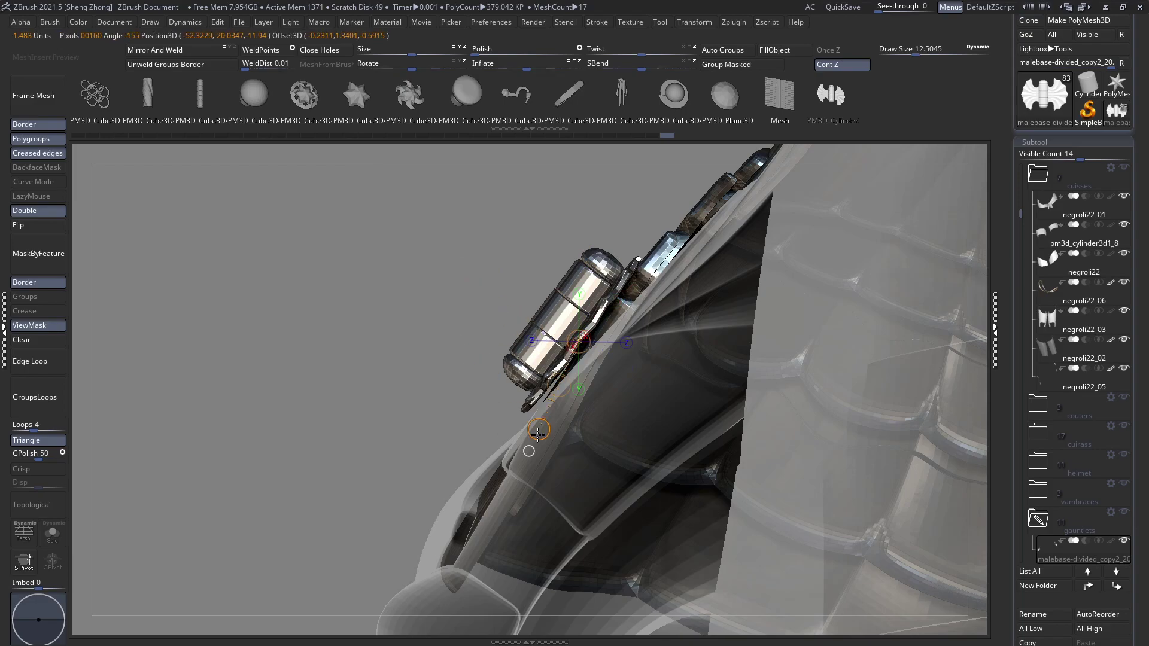
pyautogui.moveTo(464, 263); pyautogui.dragTo(460, 323)
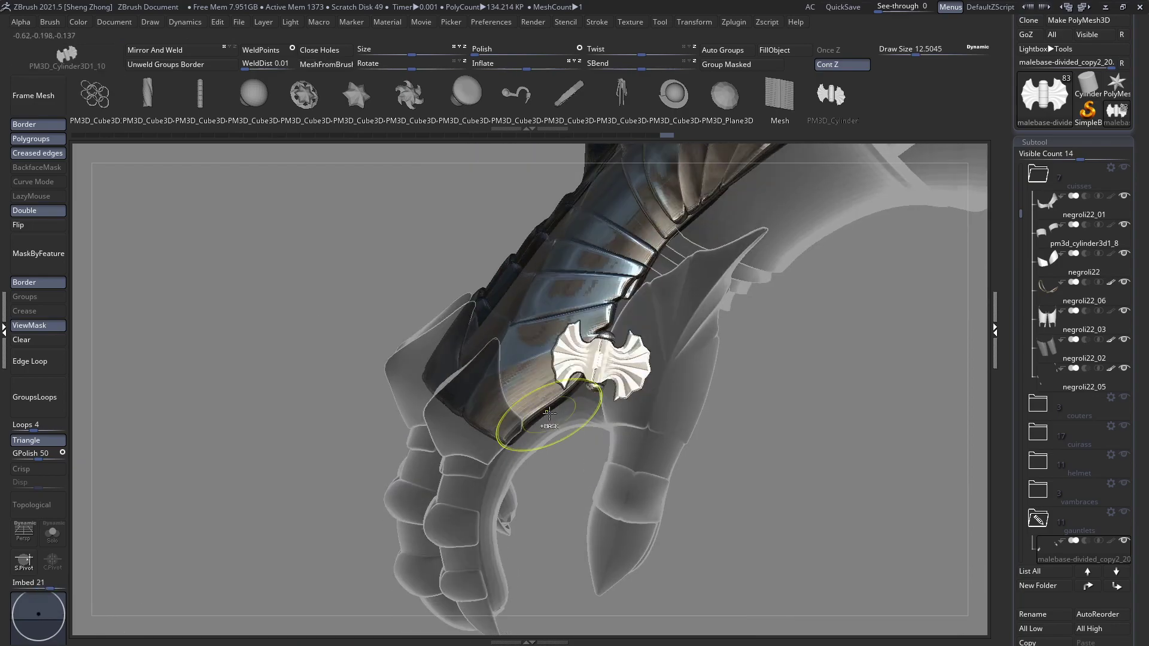
# Hide the inserted hinge and separate it from the gauntlet into its own subtool with Split Hidden
pyautogui.moveTo(589, 359); pyautogui.dragTo(598, 347)
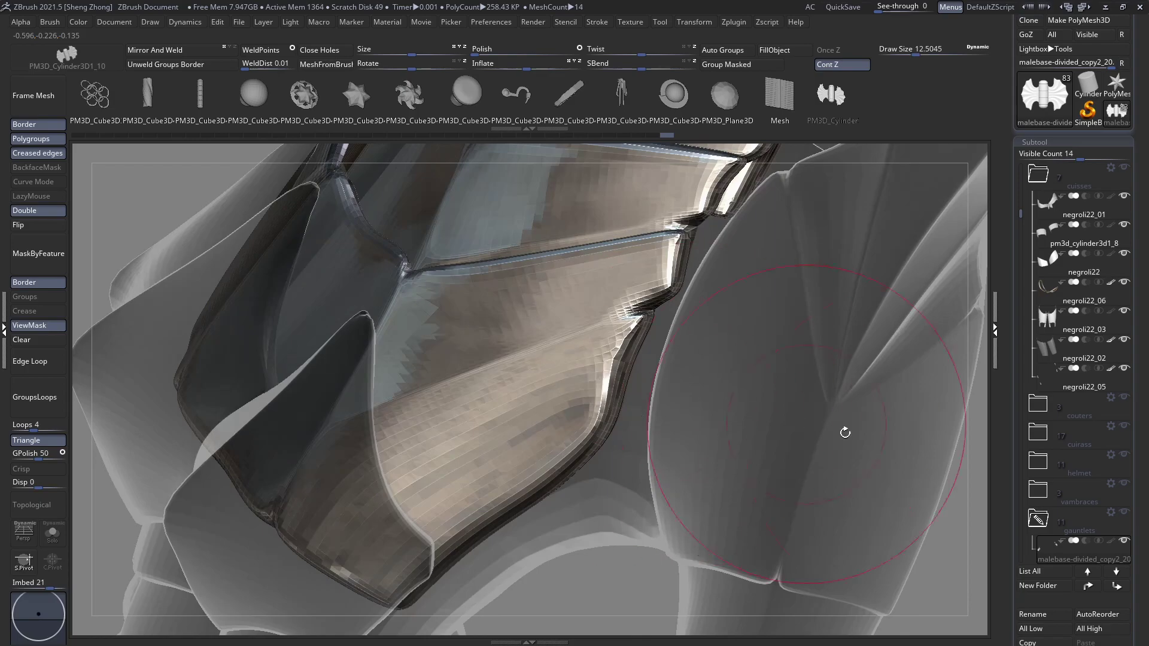
pyautogui.moveTo(1144, 639); pyautogui.dragTo(1145, 463)
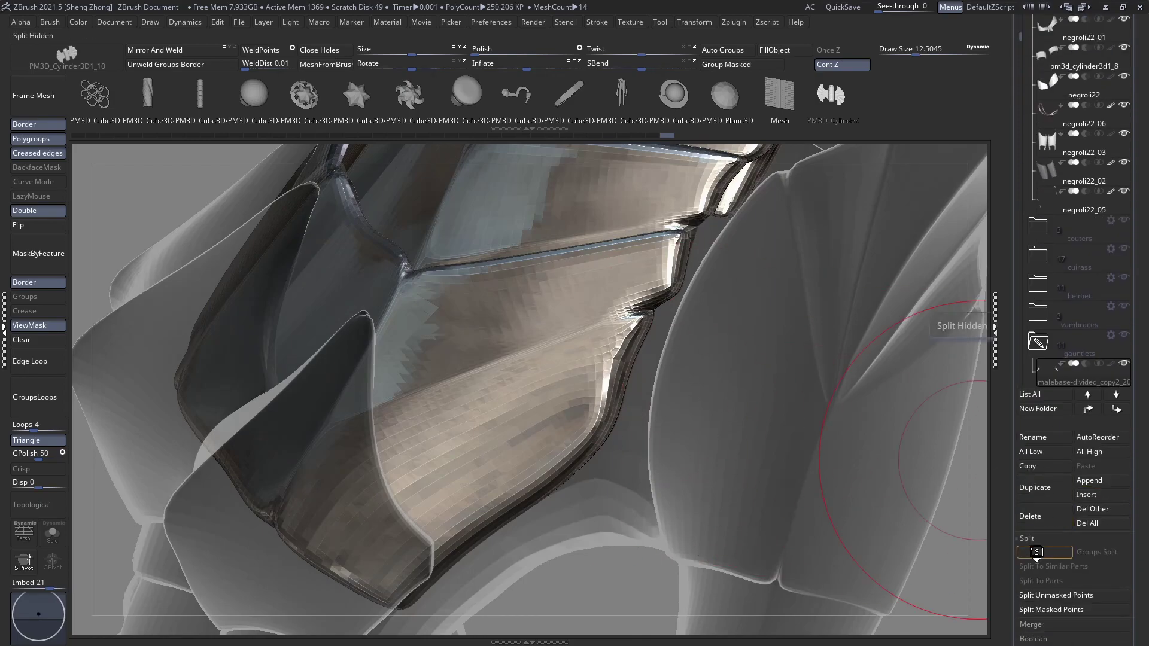
pyautogui.click(1036, 552)
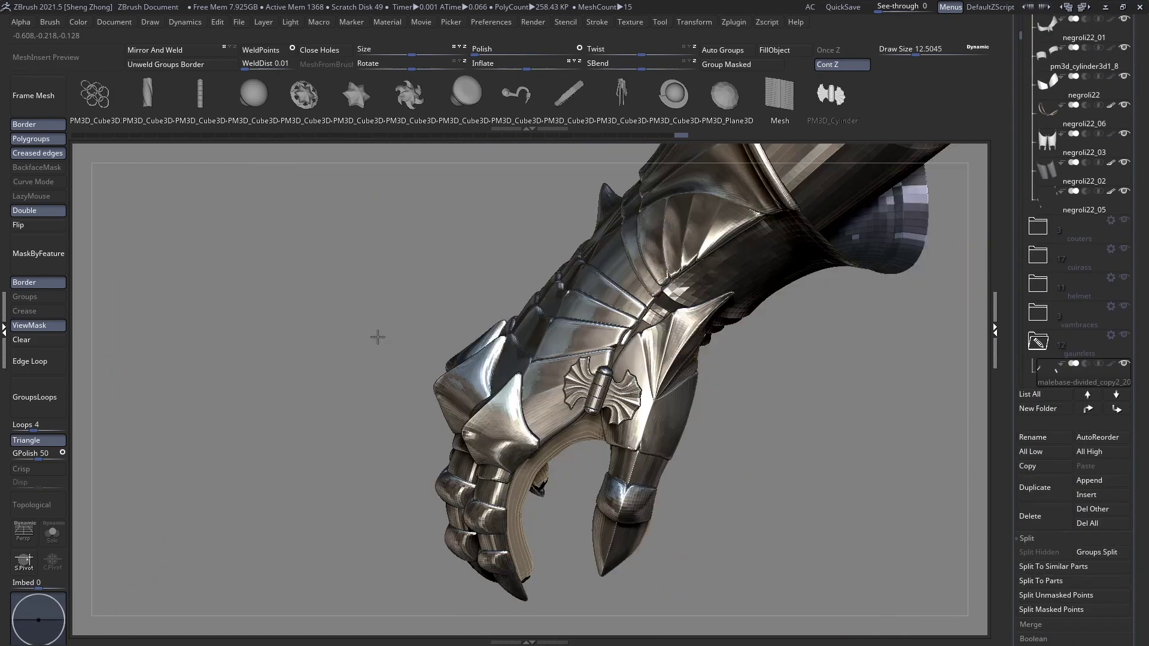
# Choose the round rivet insert mesh PM3D_Cube3D4_8 and set Draw Size to 3.5 and Imbed to 0
pyautogui.press('space')
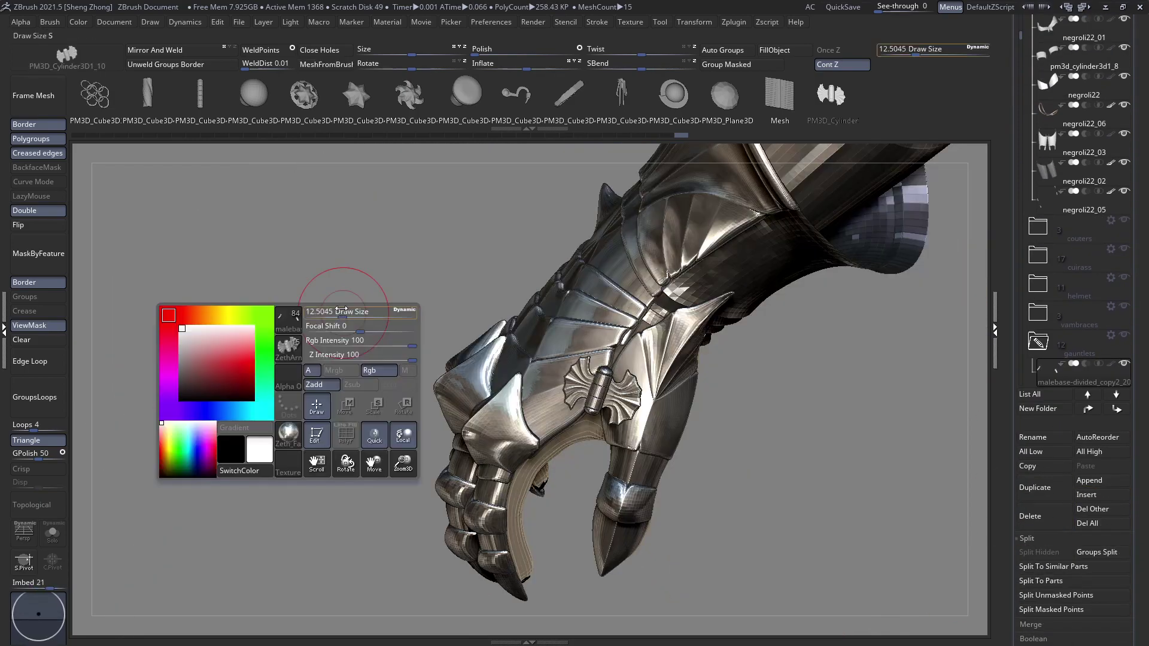
pyautogui.press('space')
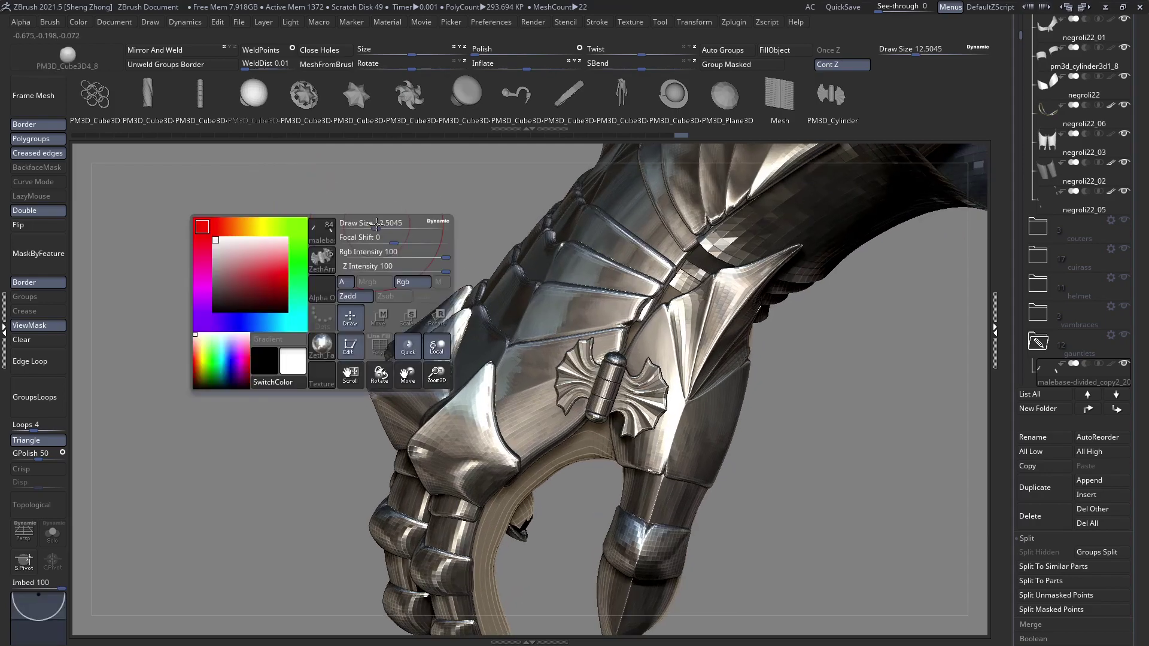
pyautogui.moveTo(395, 230); pyautogui.dragTo(367, 229)
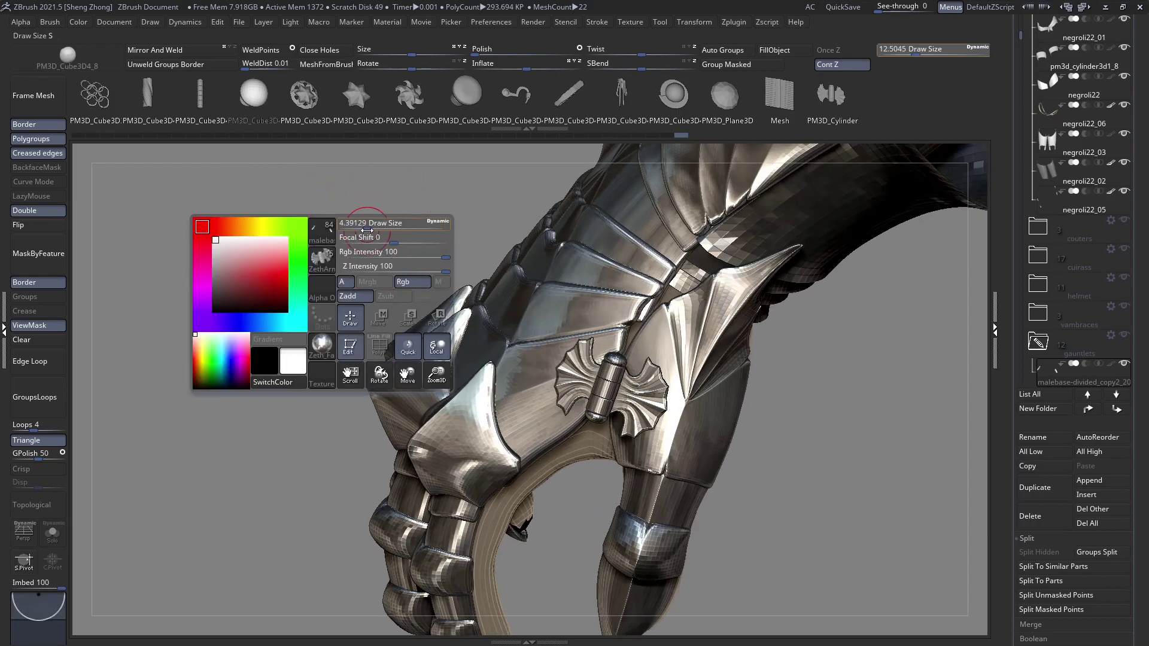
pyautogui.click(911, 54)
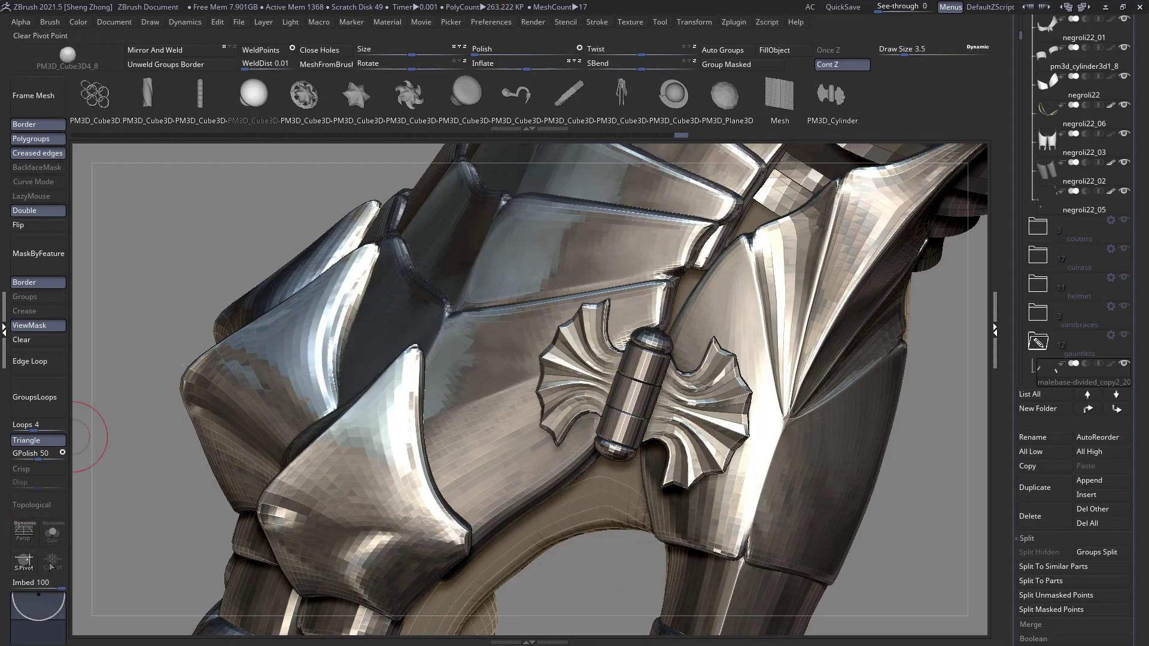
pyautogui.write('0')
pyautogui.press('Return')
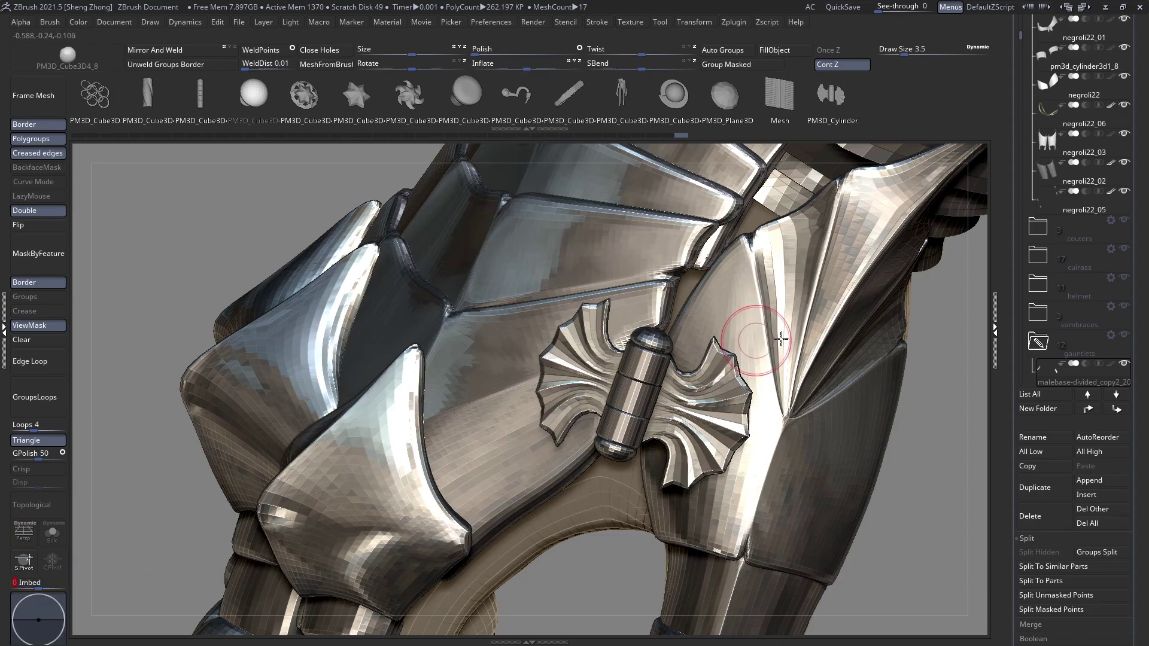
# Make the split hinge subtool malebase-divided_copy2_21 active and show its polyframe
pyautogui.click(1051, 381)
pyautogui.moveTo(1139, 124); pyautogui.dragTo(1138, 276)
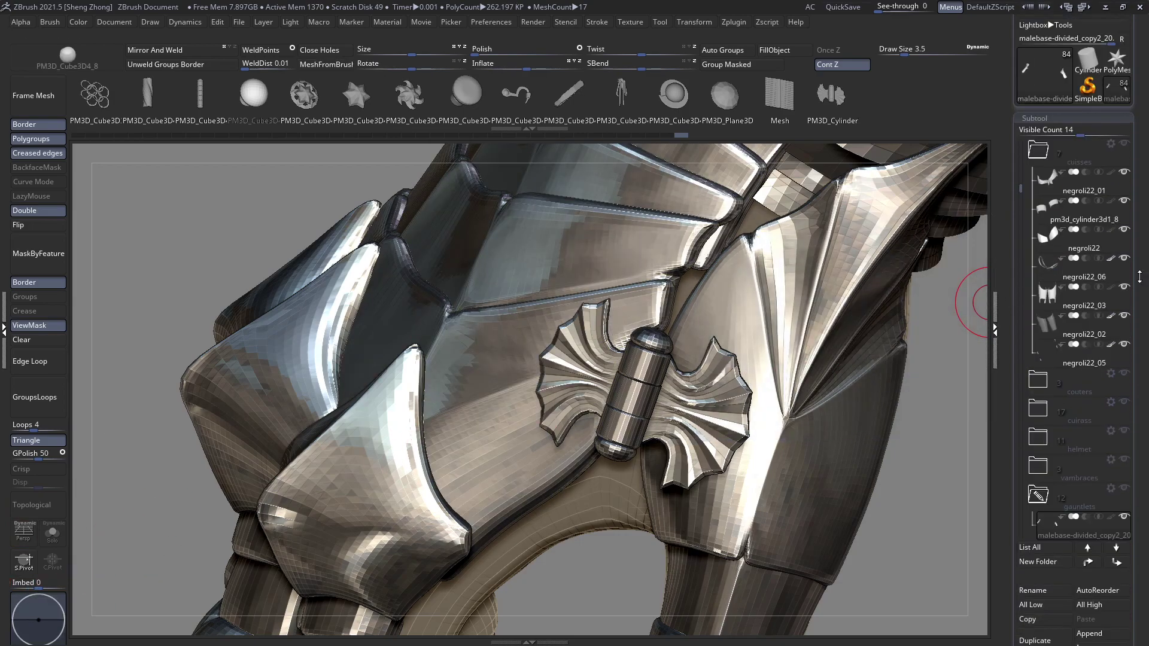
pyautogui.scroll(4, 1036, 205)
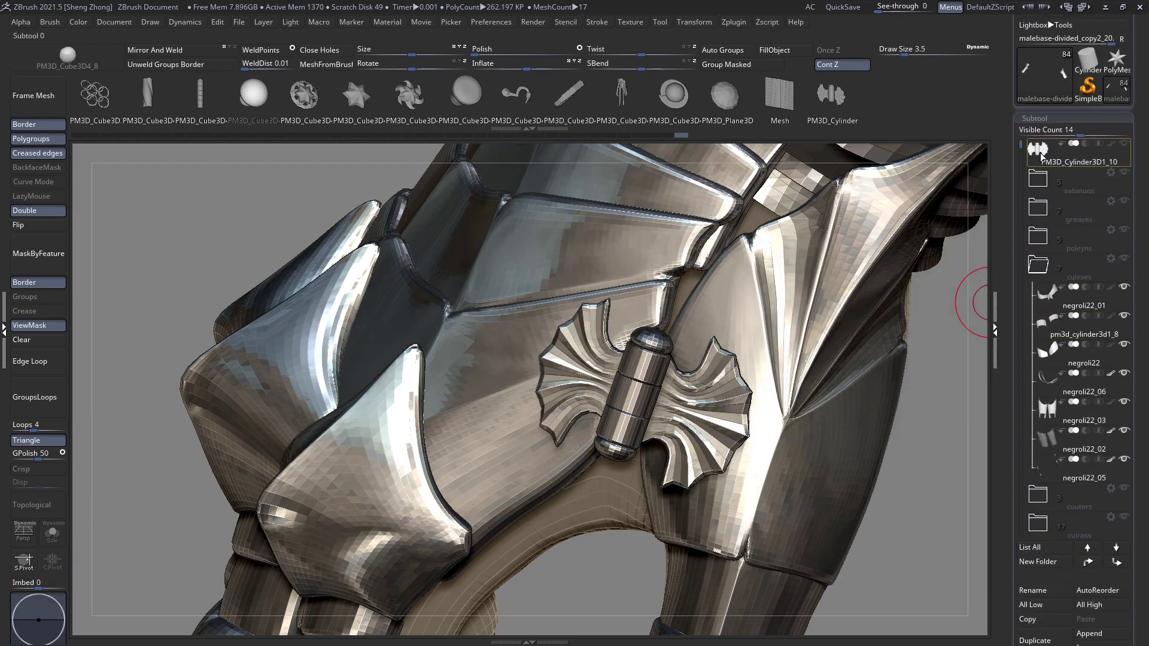
pyautogui.click(1040, 152)
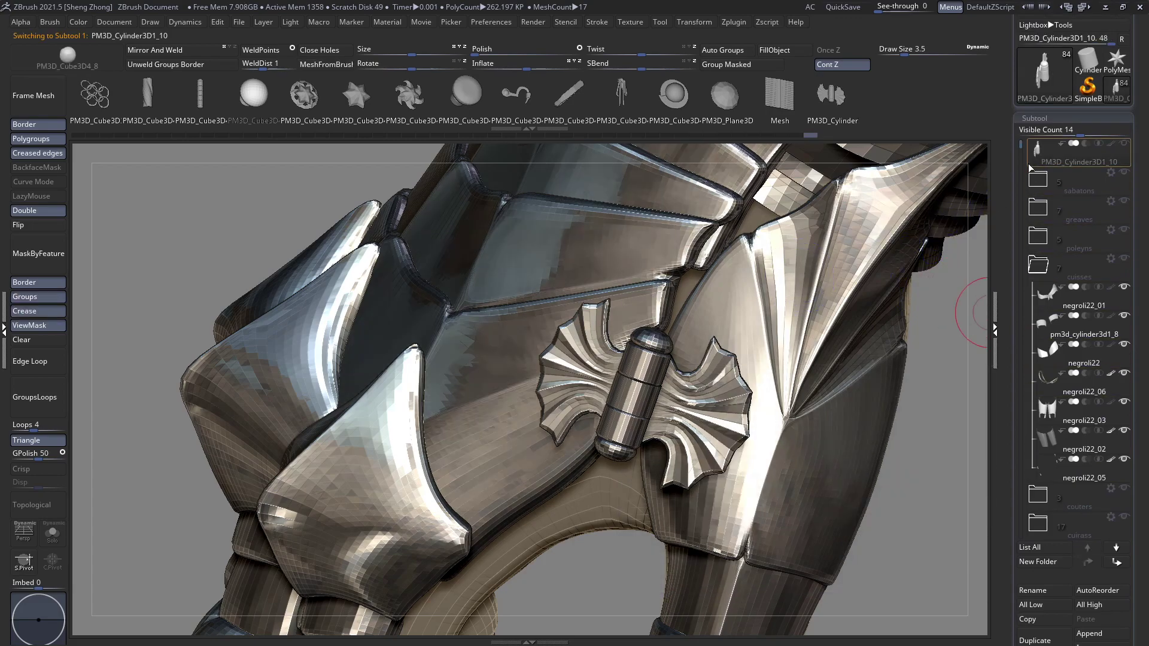
pyautogui.keyDown('alt'); pyautogui.click(653, 400); pyautogui.keyUp('alt')
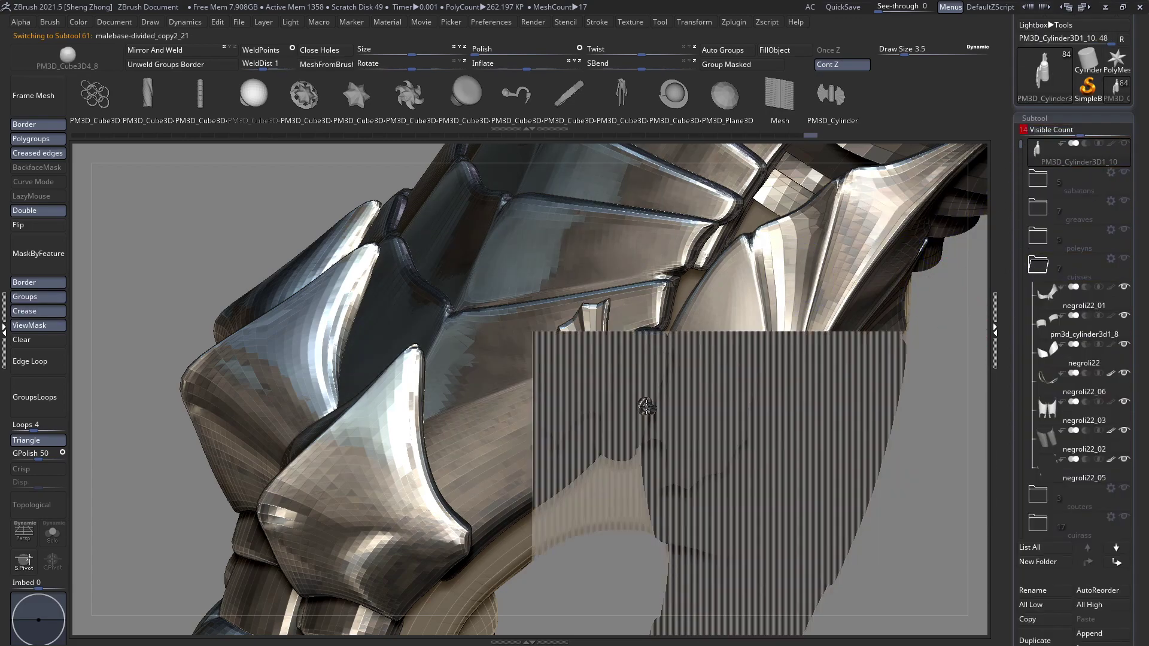
pyautogui.hotkey('shift', 'f')
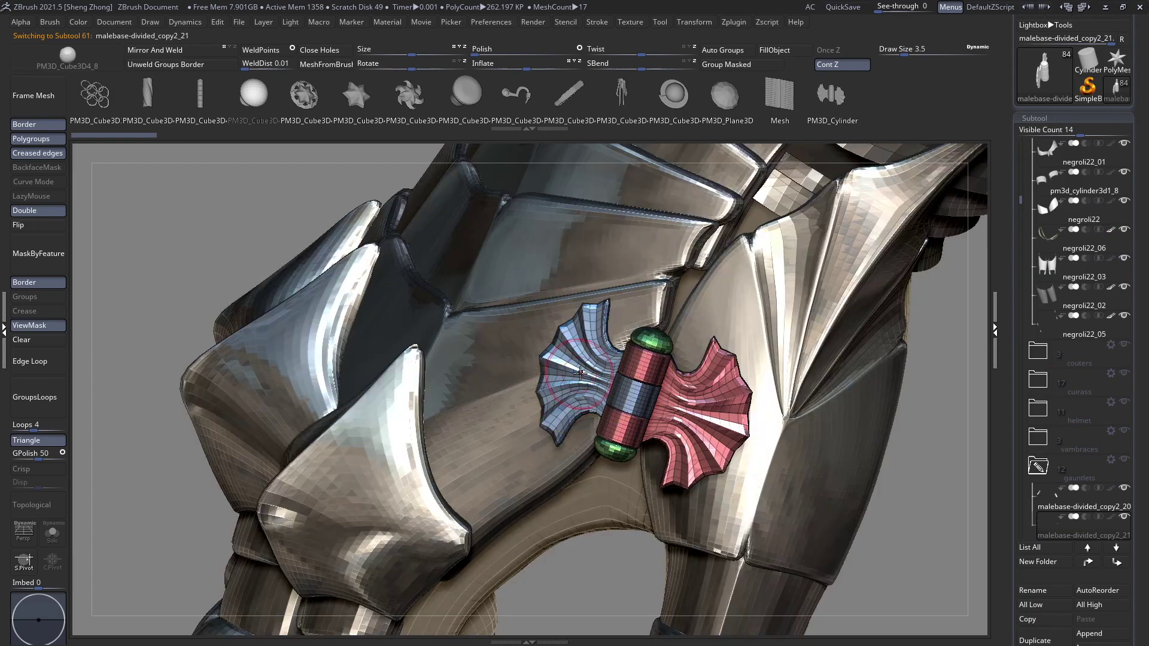
# Insert one dome-headed rivet on each of the two hinge leaves
pyautogui.hotkey('ctrl', 'z')
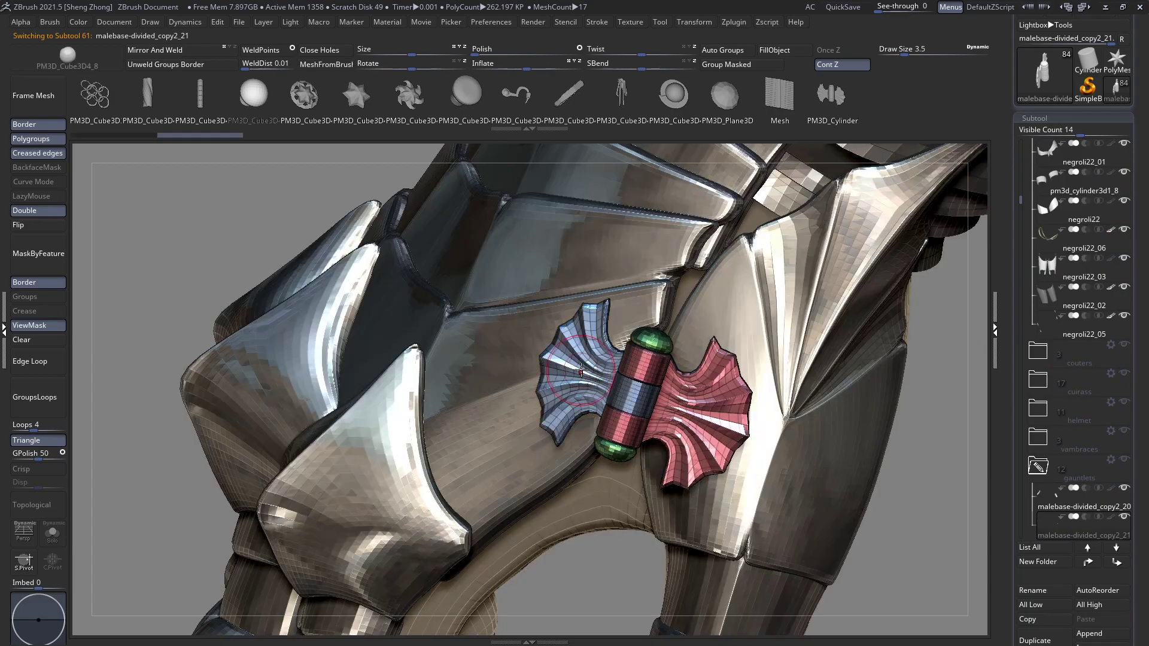
pyautogui.moveTo(580, 370); pyautogui.dragTo(589, 378)
pyautogui.hotkey('ctrl', 'z')
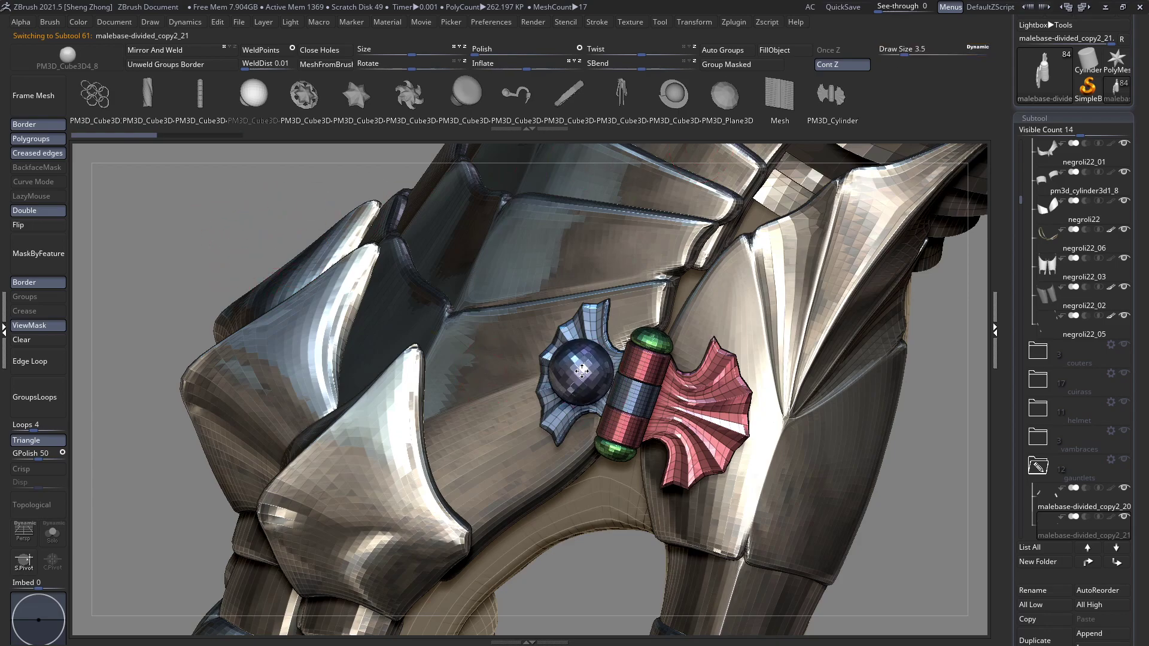
pyautogui.moveTo(582, 371); pyautogui.dragTo(582, 371)
pyautogui.moveTo(582, 371); pyautogui.dragTo(662, 392, button='right')
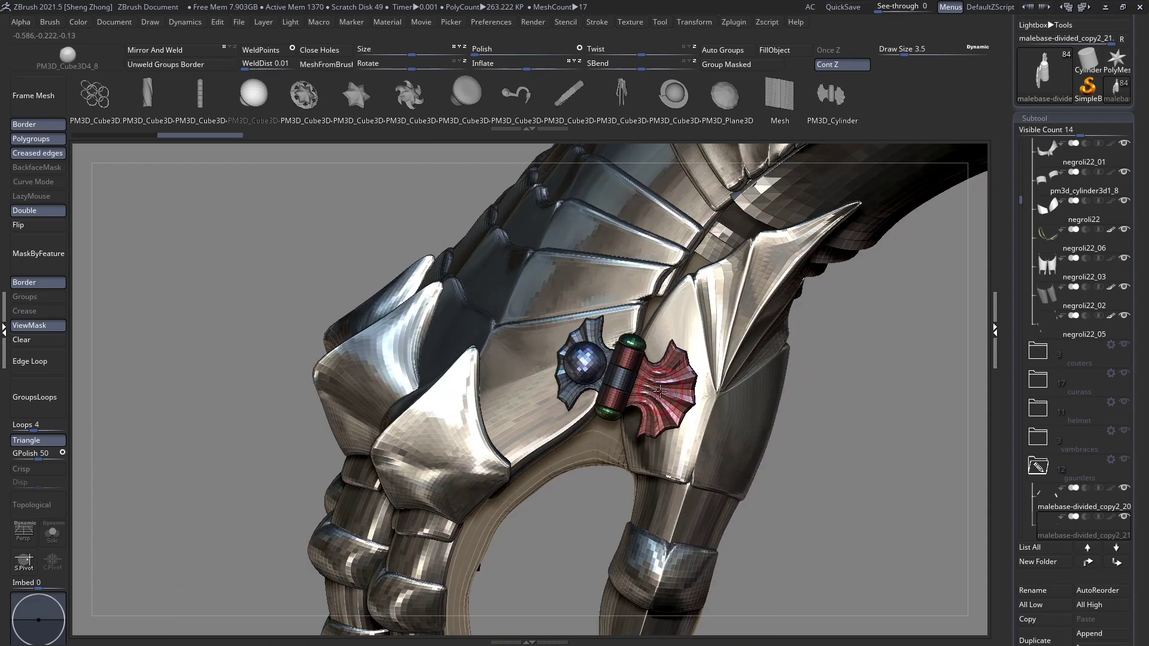
pyautogui.moveTo(660, 391); pyautogui.dragTo(679, 400)
# Clear the mask and rotate the riveted hinge with the transpose line to follow the gauntlet surface
pyautogui.keyDown('ctrl'); pyautogui.moveTo(365, 246); pyautogui.dragTo(459, 336, button='right'); pyautogui.keyUp('ctrl')
pyautogui.click(57, 341)
pyautogui.moveTo(766, 520)
pyautogui.keyDown('ctrl'); pyautogui.mouseDown(button='right')
pyautogui.moveTo(629, 421)
pyautogui.moveTo(577, 407)
pyautogui.moveTo(615, 367)
pyautogui.moveTo(622, 422)
pyautogui.moveTo(661, 482)
pyautogui.moveTo(763, 372)
pyautogui.moveTo(603, 449)
pyautogui.moveTo(546, 393)
pyautogui.moveTo(500, 398)
pyautogui.moveTo(391, 354)
pyautogui.moveTo(489, 255)
pyautogui.moveTo(412, 351)
pyautogui.moveTo(483, 375)
pyautogui.moveTo(520, 350)
pyautogui.mouseUp(button='right'); pyautogui.keyUp('ctrl')
pyautogui.press('w')
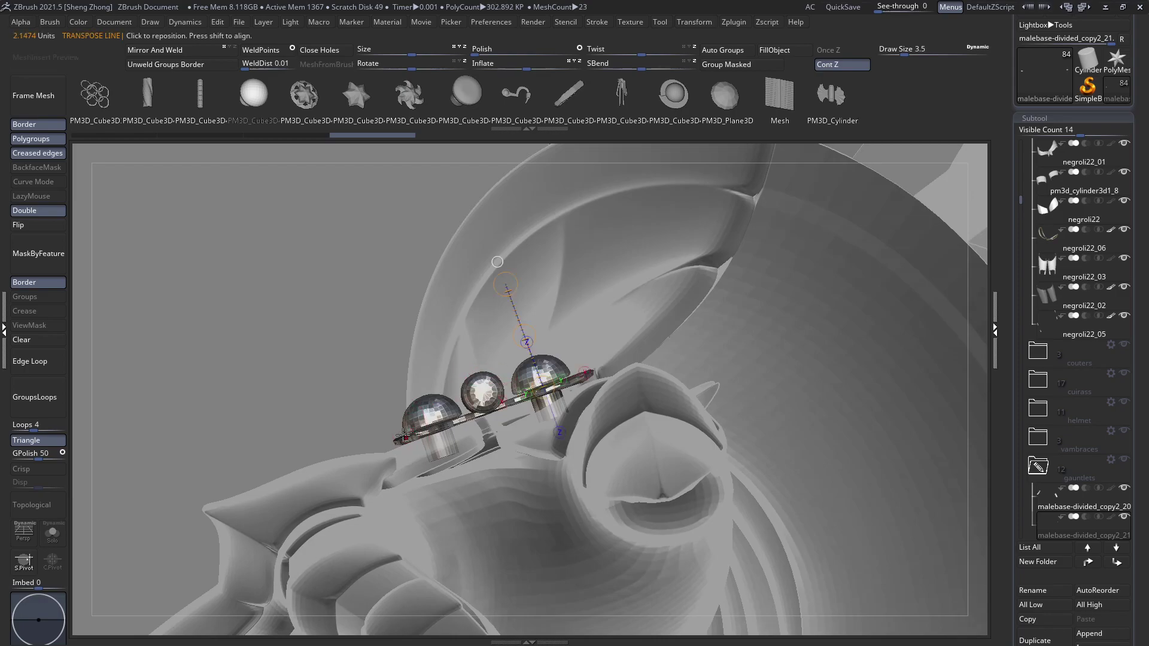
pyautogui.moveTo(417, 434); pyautogui.dragTo(432, 430)
pyautogui.moveTo(711, 339); pyautogui.dragTo(719, 356)
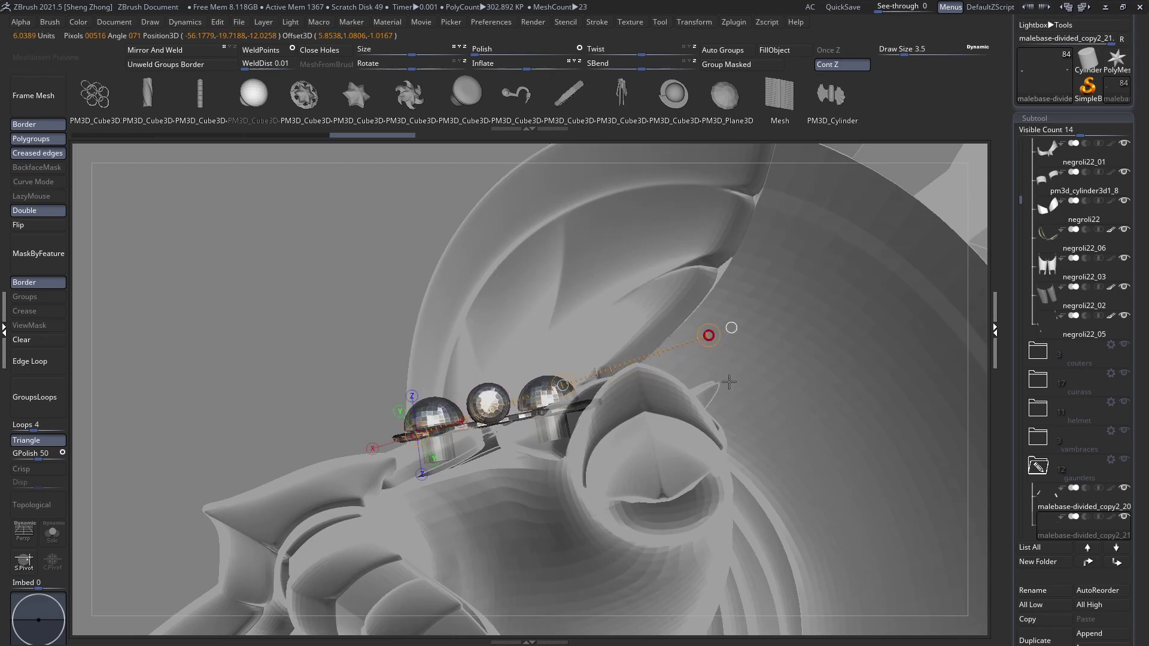
# Isolate the thumb-side leaf and its rivet by polygroup, mask the remaining hinge parts and show everything again
pyautogui.press('q')
pyautogui.moveTo(497, 407)
pyautogui.keyDown('ctrl'); pyautogui.mouseDown(button='right')
pyautogui.moveTo(443, 412)
pyautogui.moveTo(493, 425)
pyautogui.moveTo(505, 409)
pyautogui.mouseUp(button='right'); pyautogui.keyUp('ctrl')
pyautogui.hotkey('shift', 'f')
pyautogui.keyDown('ctrl'); pyautogui.keyDown('shift'); pyautogui.click(551, 378); pyautogui.keyUp('shift'); pyautogui.keyUp('ctrl')
pyautogui.keyDown('ctrl'); pyautogui.keyDown('shift'); pyautogui.click(551, 379); pyautogui.keyUp('shift'); pyautogui.keyUp('ctrl')
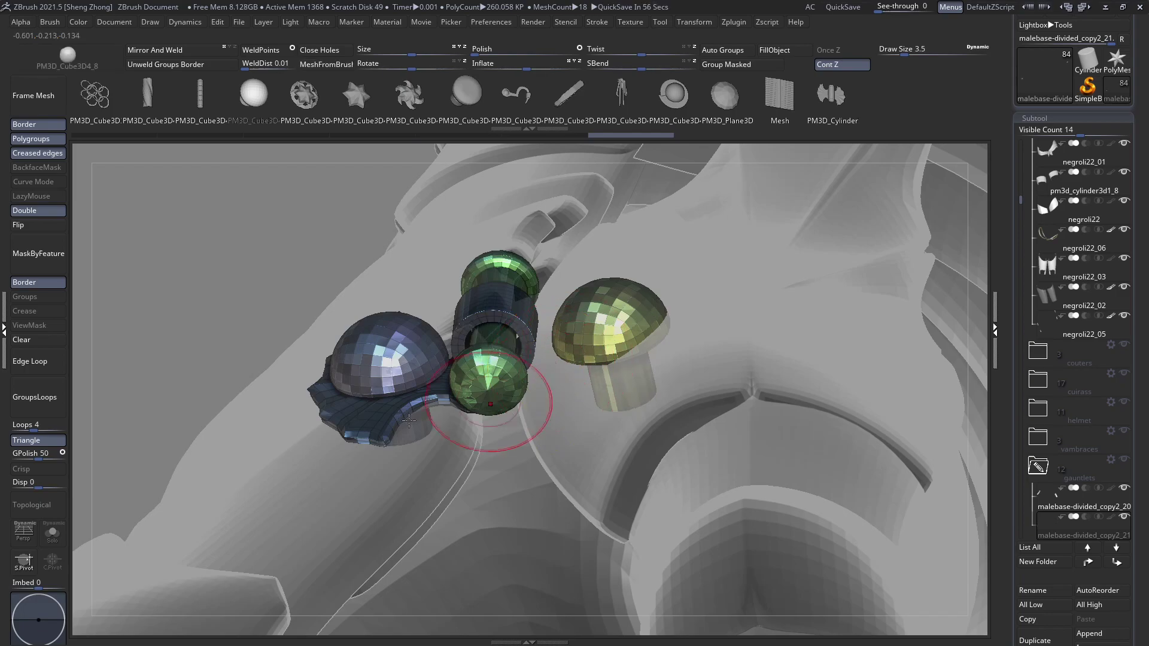
pyautogui.press('space')
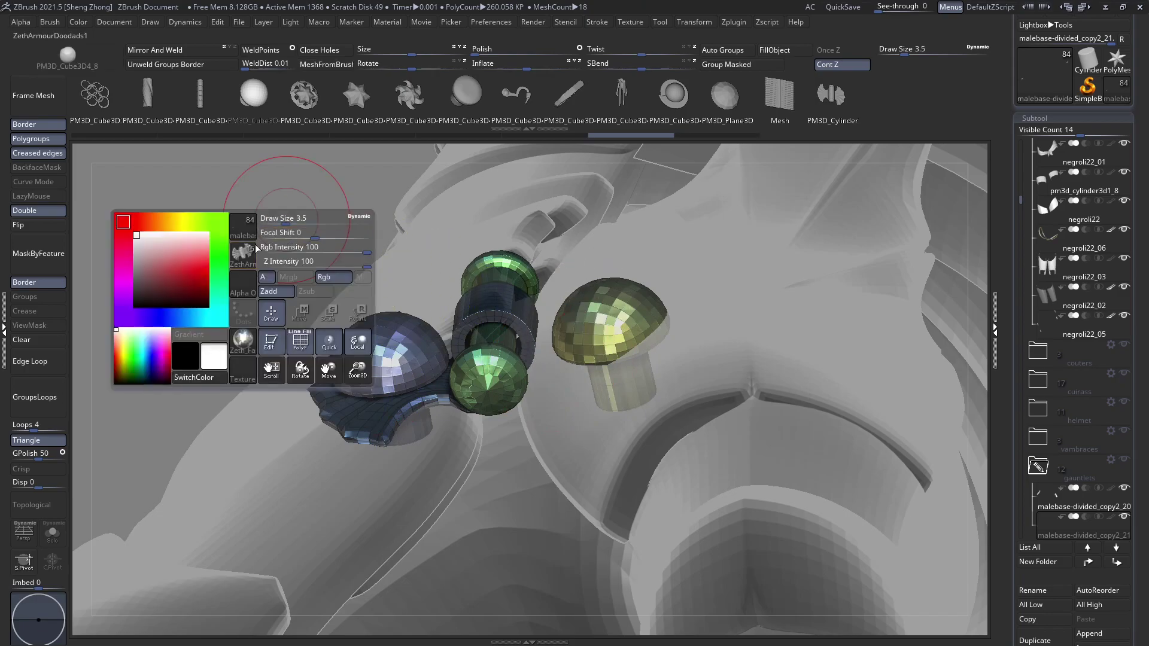
pyautogui.click(241, 254)
pyautogui.keyDown('ctrl'); pyautogui.keyDown('shift'); pyautogui.click(584, 321); pyautogui.keyUp('shift'); pyautogui.keyUp('ctrl')
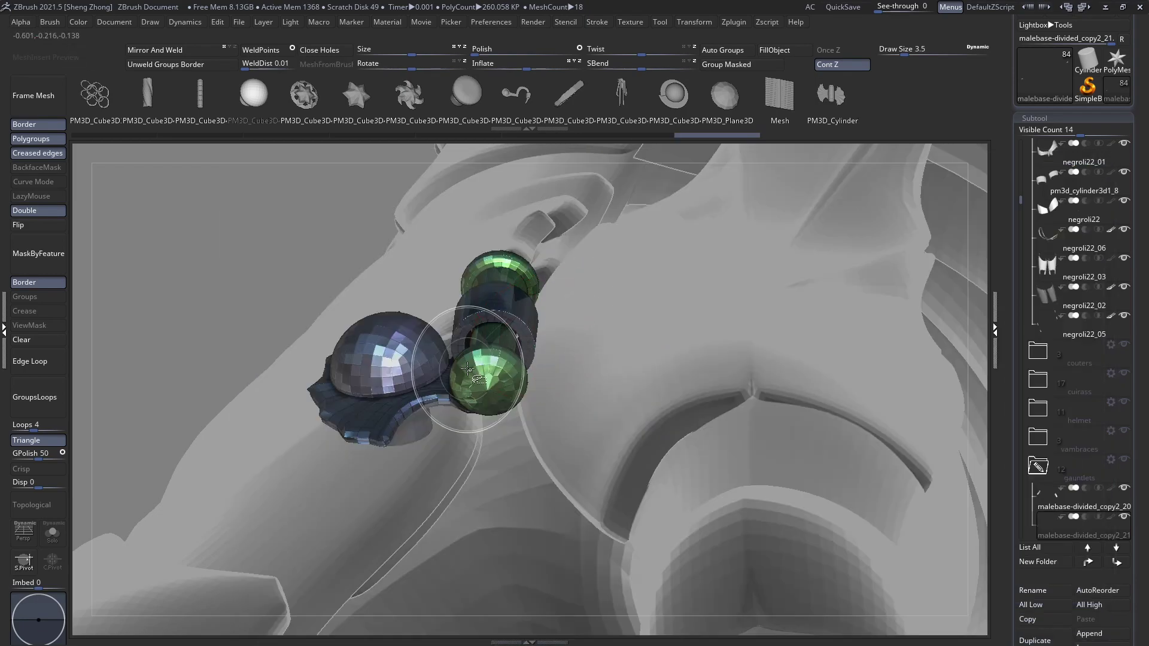
pyautogui.keyDown('ctrl'); pyautogui.click(289, 262); pyautogui.keyUp('ctrl')
pyautogui.keyDown('ctrl'); pyautogui.keyDown('shift'); pyautogui.click(289, 262); pyautogui.keyUp('shift'); pyautogui.keyUp('ctrl')
# Rotate the unmasked thumb-side leaf and its rivet upward around the hinge pin
pyautogui.moveTo(455, 389); pyautogui.dragTo(467, 315, button='right')
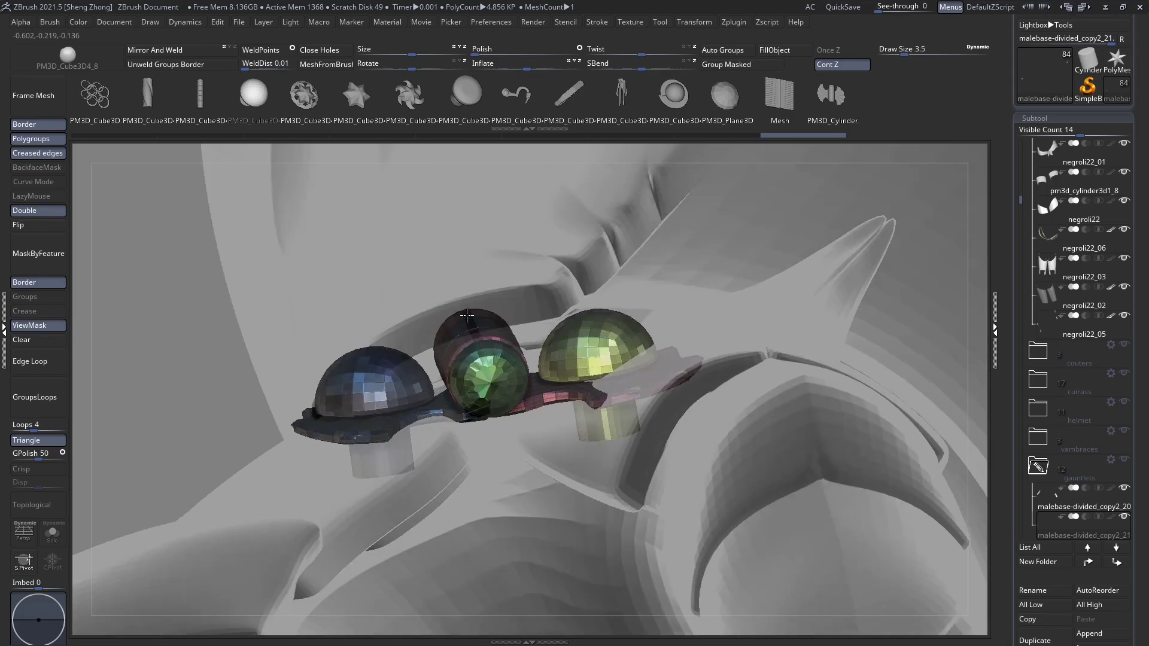
pyautogui.moveTo(467, 315)
pyautogui.mouseDown()
pyautogui.moveTo(461, 308)
pyautogui.moveTo(469, 321)
pyautogui.mouseUp()
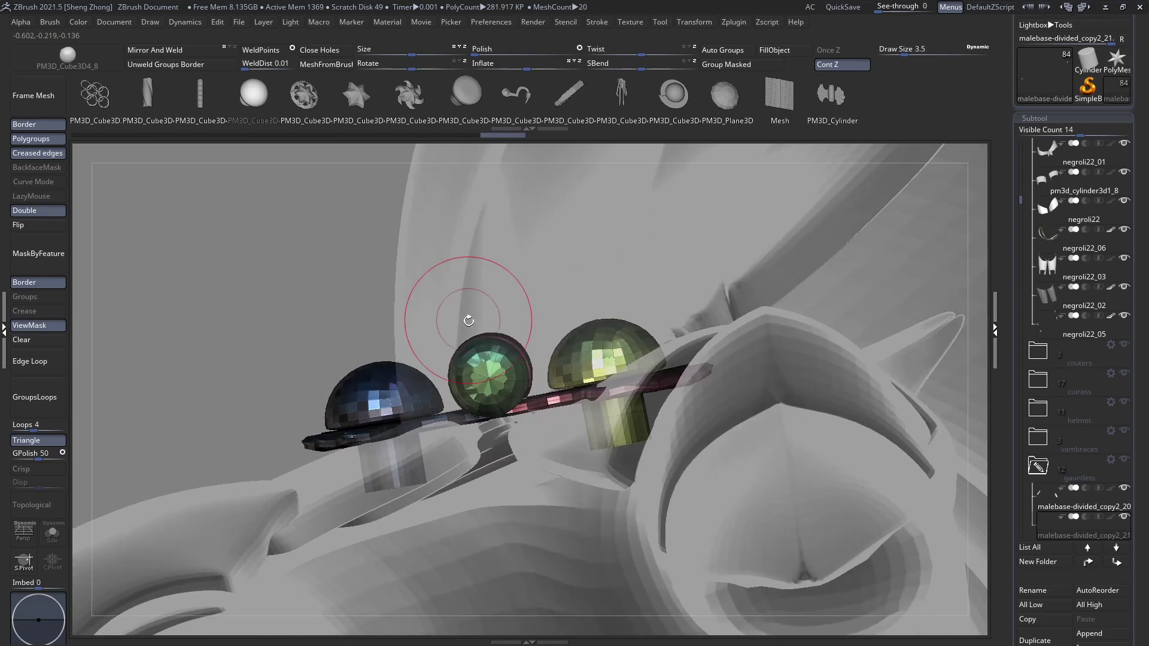
pyautogui.press('w')
pyautogui.moveTo(781, 341)
pyautogui.mouseDown()
pyautogui.moveTo(762, 249)
pyautogui.moveTo(742, 247)
pyautogui.mouseUp()
# Rotate the whole hinge slightly around its pin so both leaves follow the hand and thumb plates
pyautogui.press('q')
pyautogui.moveTo(508, 259)
pyautogui.mouseDown(button='right')
pyautogui.moveTo(511, 311)
pyautogui.moveTo(508, 263)
pyautogui.moveTo(477, 317)
pyautogui.mouseUp(button='right')
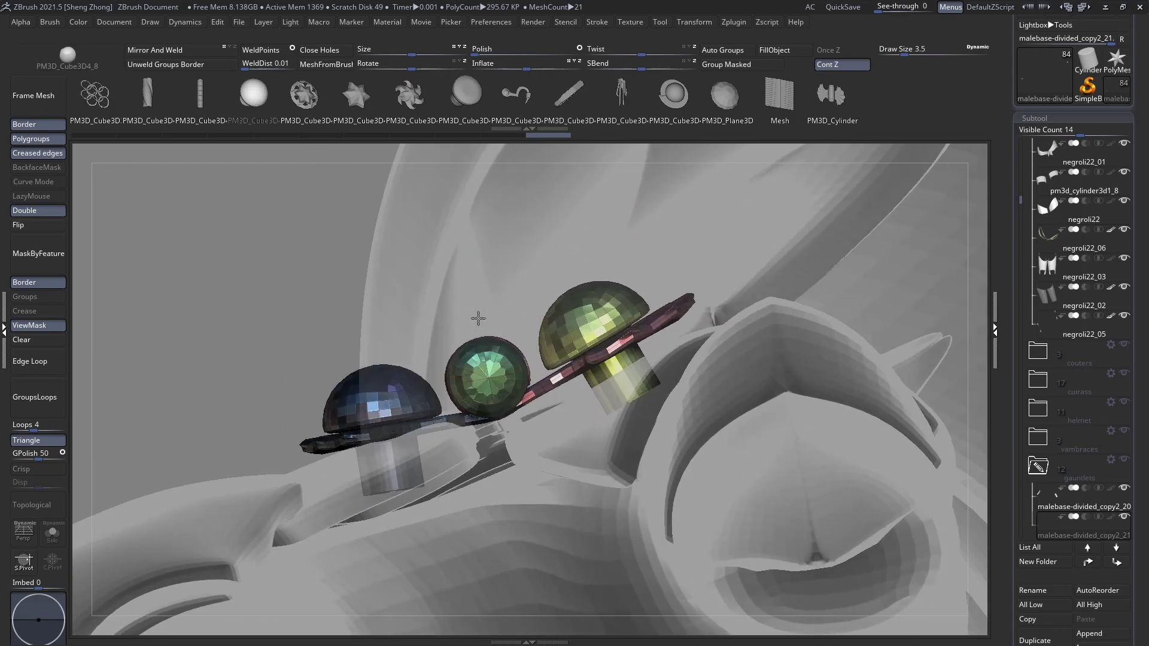
pyautogui.click(27, 325)
pyautogui.press('w')
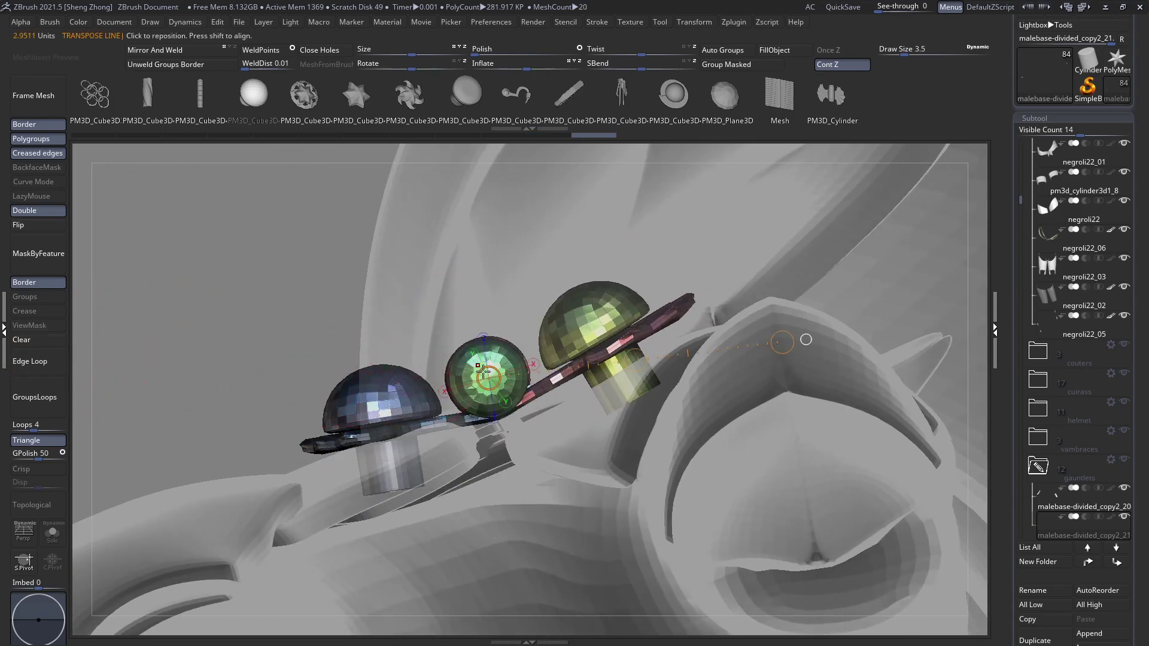
pyautogui.moveTo(782, 343); pyautogui.dragTo(796, 369)
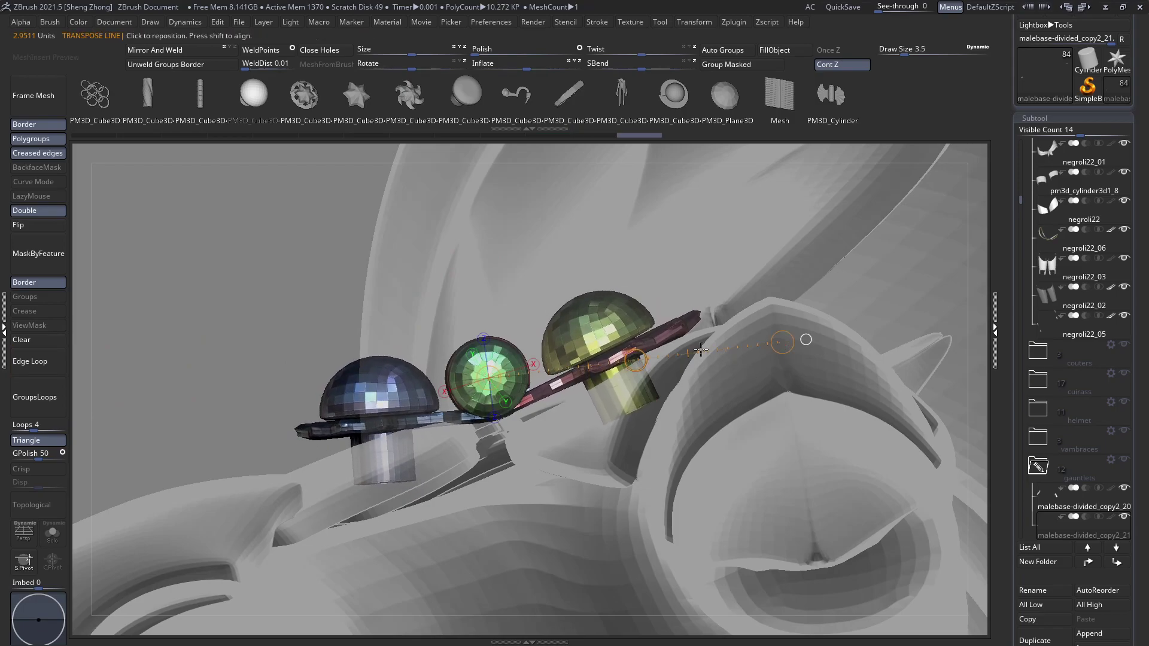
pyautogui.moveTo(636, 359); pyautogui.dragTo(635, 358)
pyautogui.press('q')
pyautogui.keyDown('ctrl'); pyautogui.moveTo(636, 359); pyautogui.dragTo(303, 277, button='right'); pyautogui.keyUp('ctrl')
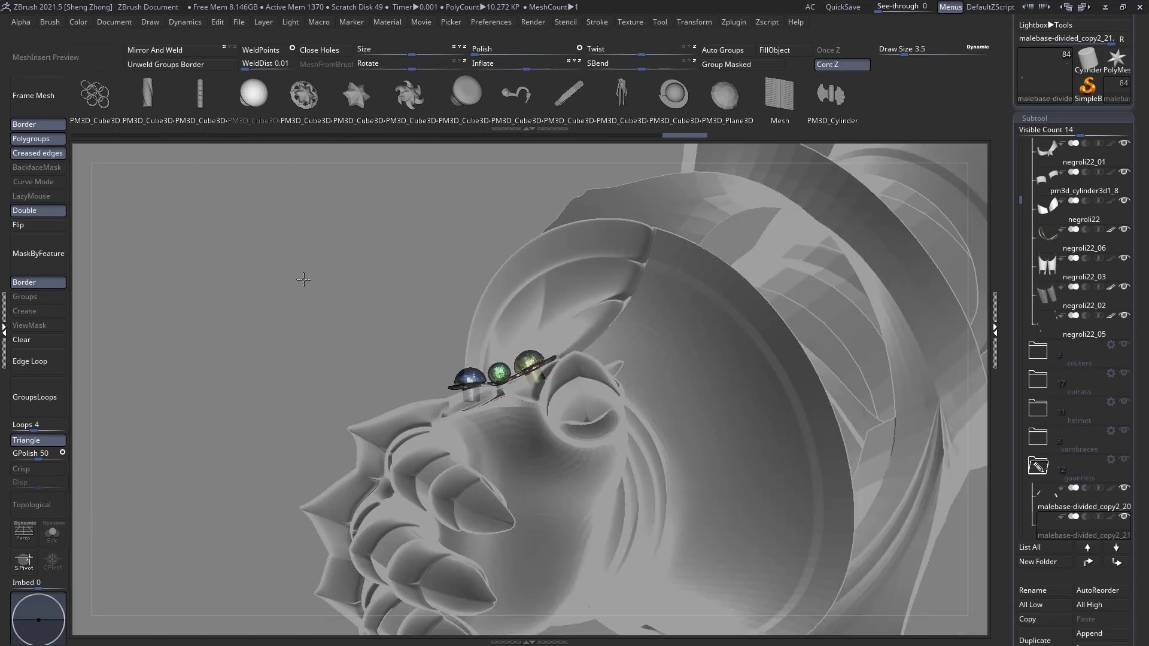
# Examine the riveted thumb hinge from several angles and check the gauntlet and arm against the full suit of armour
pyautogui.hotkey('shift', 't')
pyautogui.moveTo(484, 364); pyautogui.dragTo(489, 485, button='right')
pyautogui.hotkey('shift', 'f')
pyautogui.moveTo(461, 371); pyautogui.dragTo(495, 372, button='right')
pyautogui.moveTo(495, 372)
pyautogui.mouseDown()
pyautogui.moveTo(536, 348)
pyautogui.moveTo(436, 364)
pyautogui.moveTo(477, 383)
pyautogui.mouseUp()
pyautogui.moveTo(476, 383); pyautogui.dragTo(241, 261, button='right')
pyautogui.moveTo(508, 413); pyautogui.dragTo(506, 475, button='right')
pyautogui.moveTo(505, 475); pyautogui.dragTo(419, 263)
pyautogui.click(157, 62)
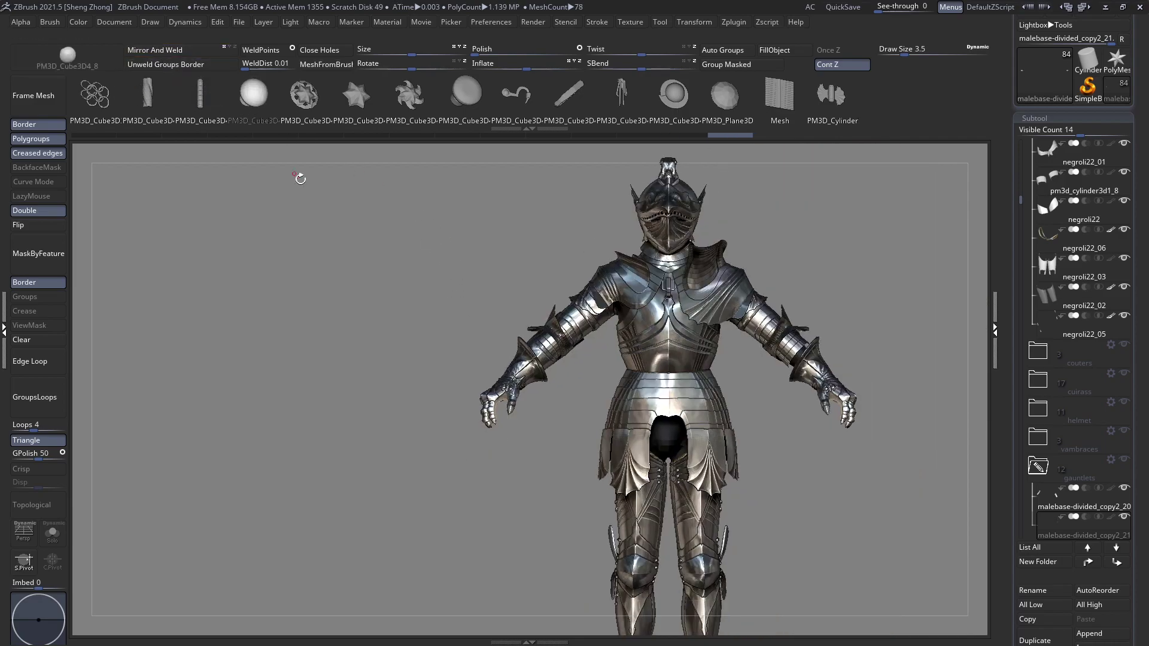
pyautogui.keyDown('ctrl'); pyautogui.moveTo(560, 427); pyautogui.dragTo(584, 406, button='right'); pyautogui.keyUp('ctrl')
pyautogui.press('Tab')
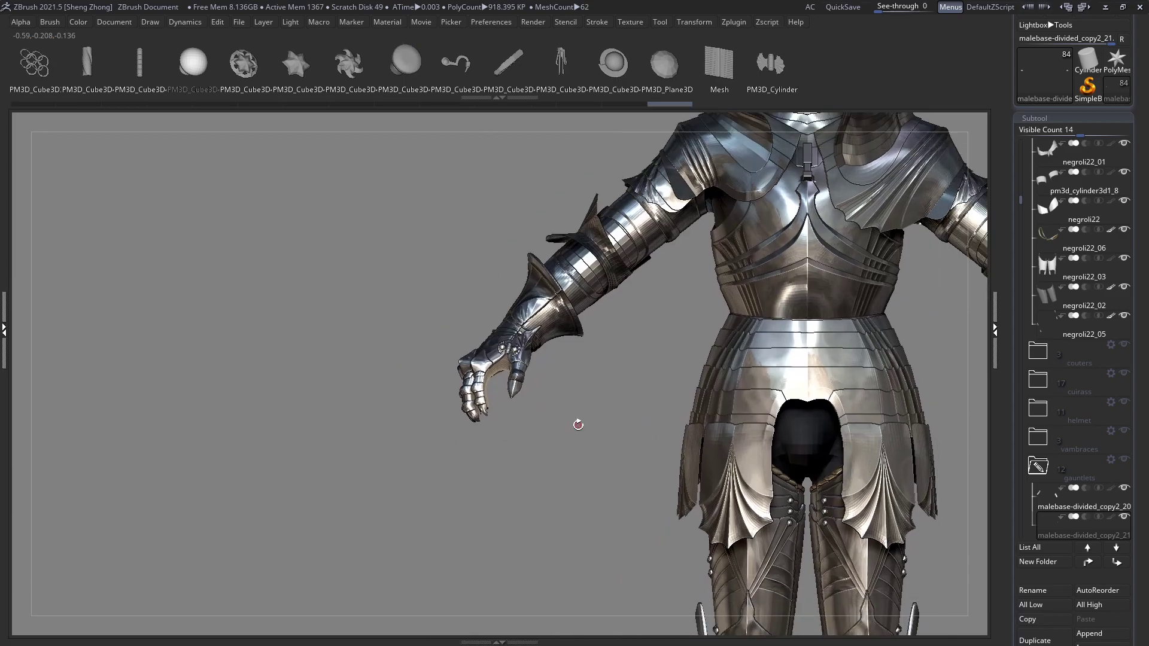
pyautogui.keyDown('alt'); pyautogui.moveTo(562, 436); pyautogui.dragTo(573, 471); pyautogui.keyUp('alt')
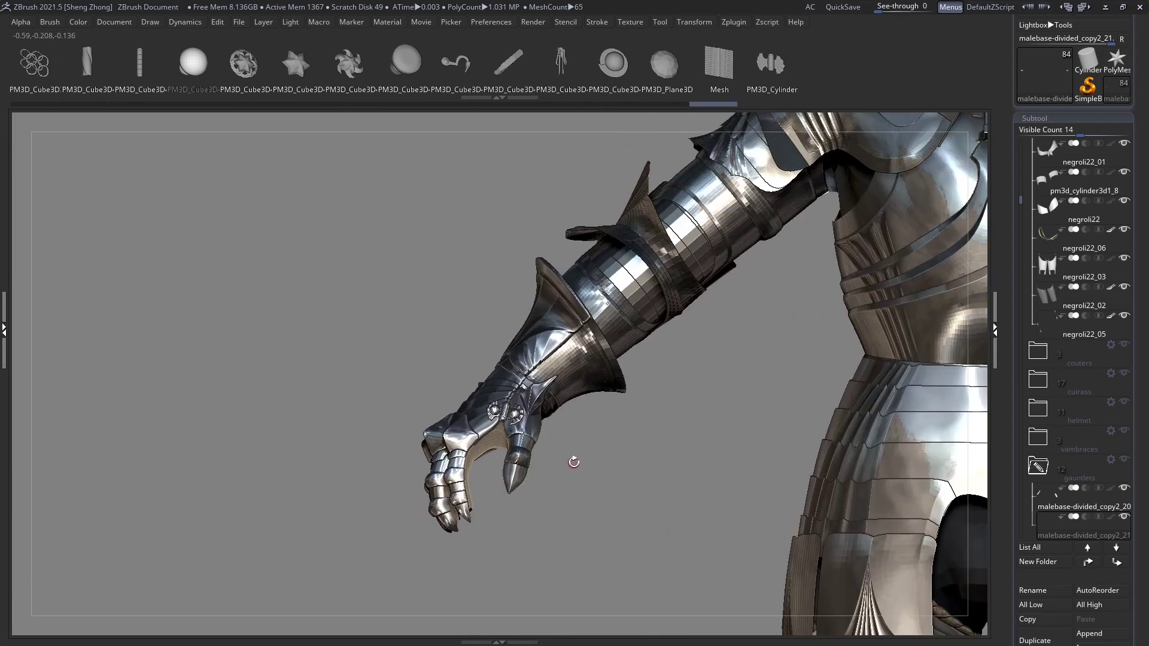
pyautogui.moveTo(578, 420); pyautogui.dragTo(577, 467)
pyautogui.keyDown('ctrl'); pyautogui.moveTo(608, 424); pyautogui.dragTo(572, 446, button='right'); pyautogui.keyUp('ctrl')
pyautogui.keyDown('ctrl'); pyautogui.moveTo(492, 398); pyautogui.dragTo(661, 544, button='right'); pyautogui.keyUp('ctrl')
pyautogui.moveTo(590, 507); pyautogui.dragTo(589, 470, button='right')
# Select the gauntlet cuff piece, ghost the surrounding armour and show the cuff's polygroup wireframe
pyautogui.keyDown('alt'); pyautogui.click(592, 476); pyautogui.keyUp('alt')
pyautogui.keyDown('alt'); pyautogui.click(589, 470); pyautogui.keyUp('alt')
pyautogui.moveTo(576, 389); pyautogui.dragTo(565, 376, button='right')
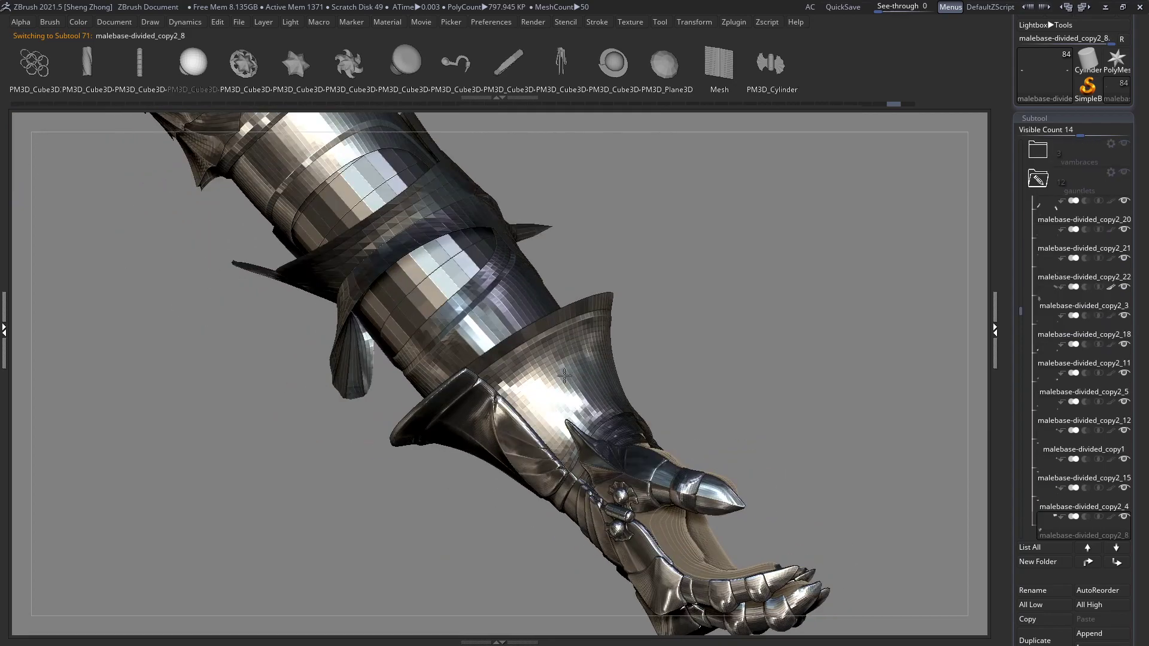
pyautogui.moveTo(564, 375); pyautogui.dragTo(546, 411)
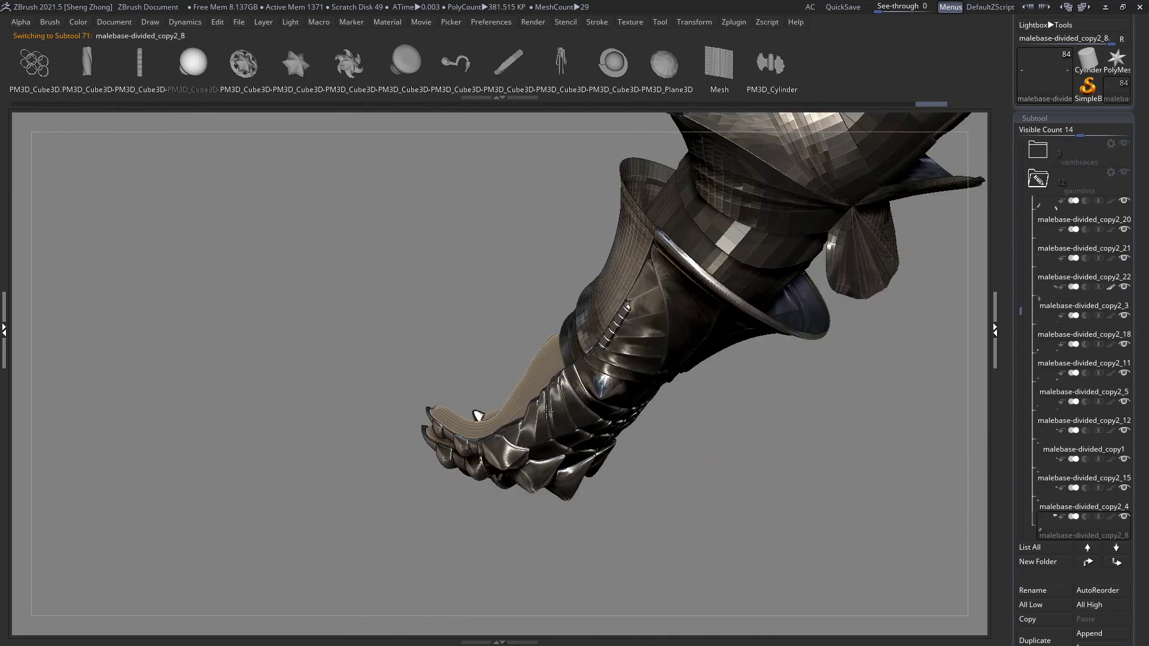
pyautogui.moveTo(546, 412)
pyautogui.mouseDown(button='right')
pyautogui.moveTo(600, 277)
pyautogui.moveTo(587, 347)
pyautogui.moveTo(541, 402)
pyautogui.mouseUp(button='right')
pyautogui.hotkey('shift', 't')
pyautogui.hotkey('shift', 'f')
pyautogui.moveTo(735, 329); pyautogui.dragTo(977, 336, button='right')
# Divide the cuff's mesh with subdivision smoothing switched off, and delete its lower subdivision levels
pyautogui.moveTo(1135, 559); pyautogui.dragTo(1136, 392)
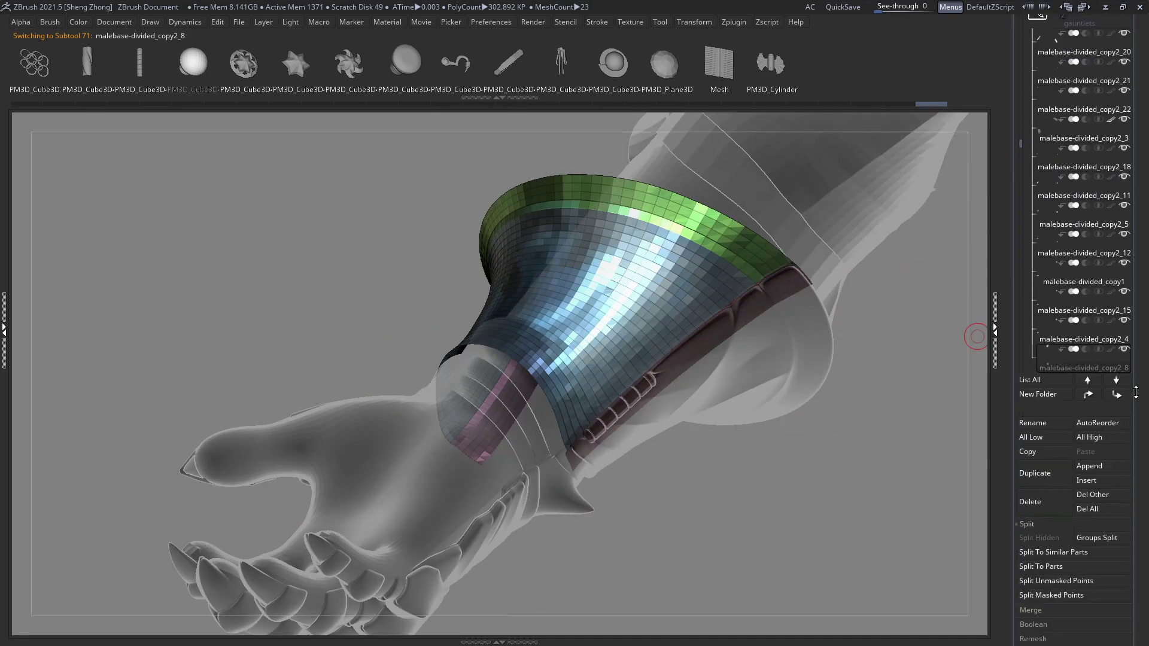
pyautogui.moveTo(913, 496); pyautogui.dragTo(974, 489)
pyautogui.scroll(-5, 1144, 529)
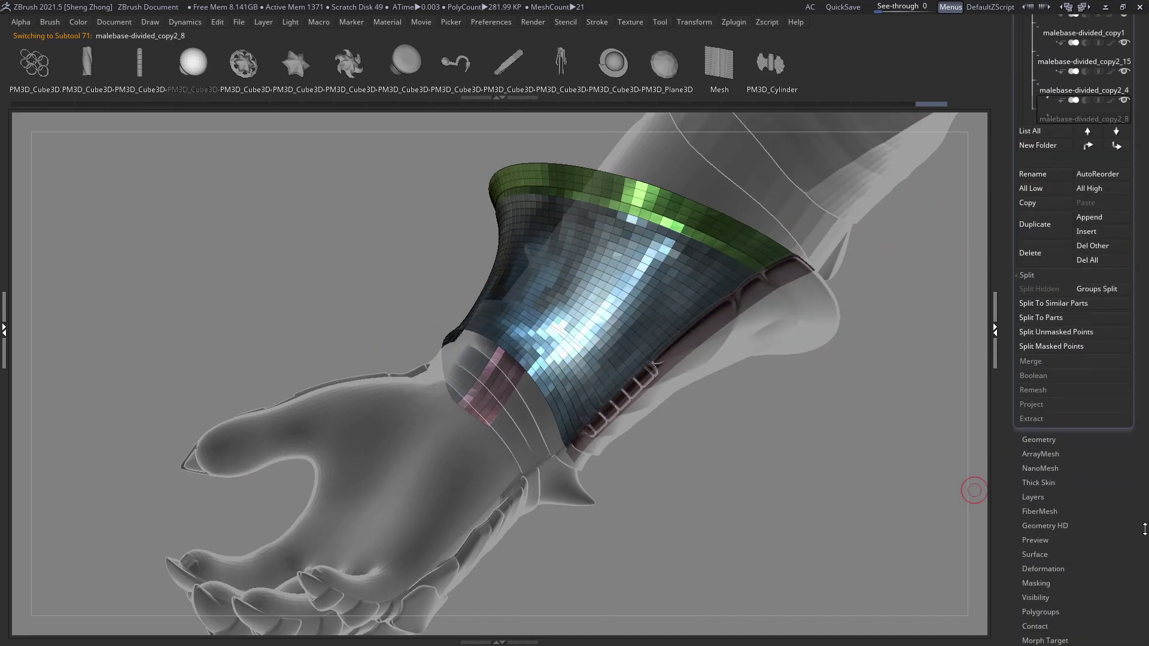
pyautogui.click(1051, 438)
pyautogui.hotkey('shift', 't')
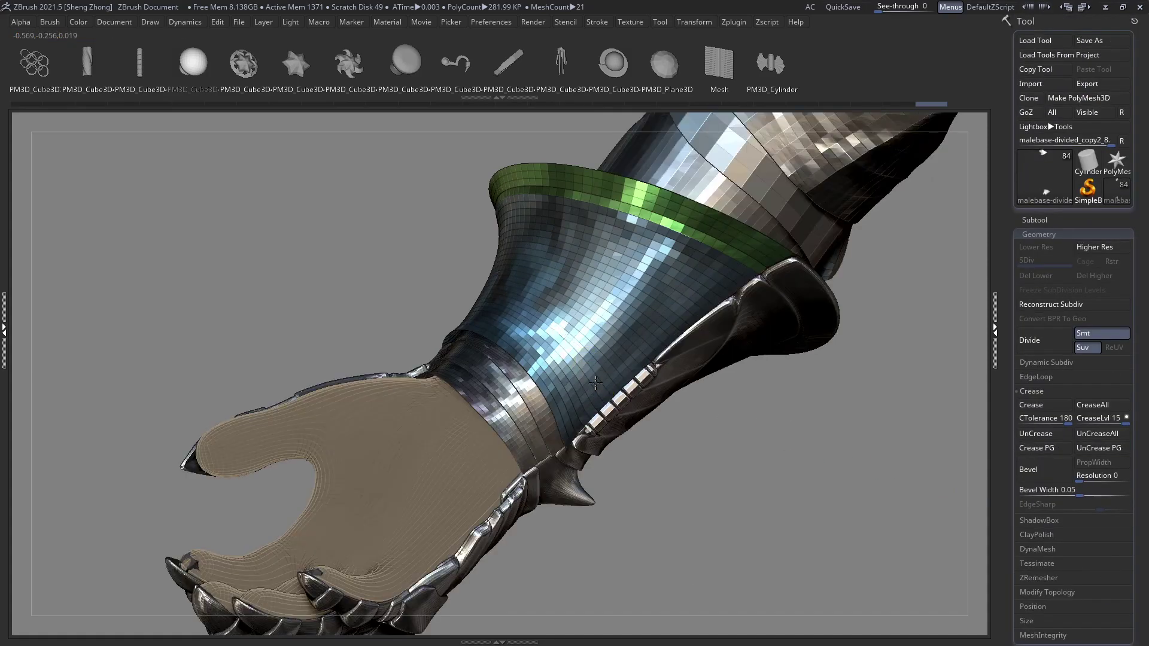
pyautogui.keyDown('ctrl'); pyautogui.moveTo(581, 407); pyautogui.dragTo(604, 399, button='right'); pyautogui.keyUp('ctrl')
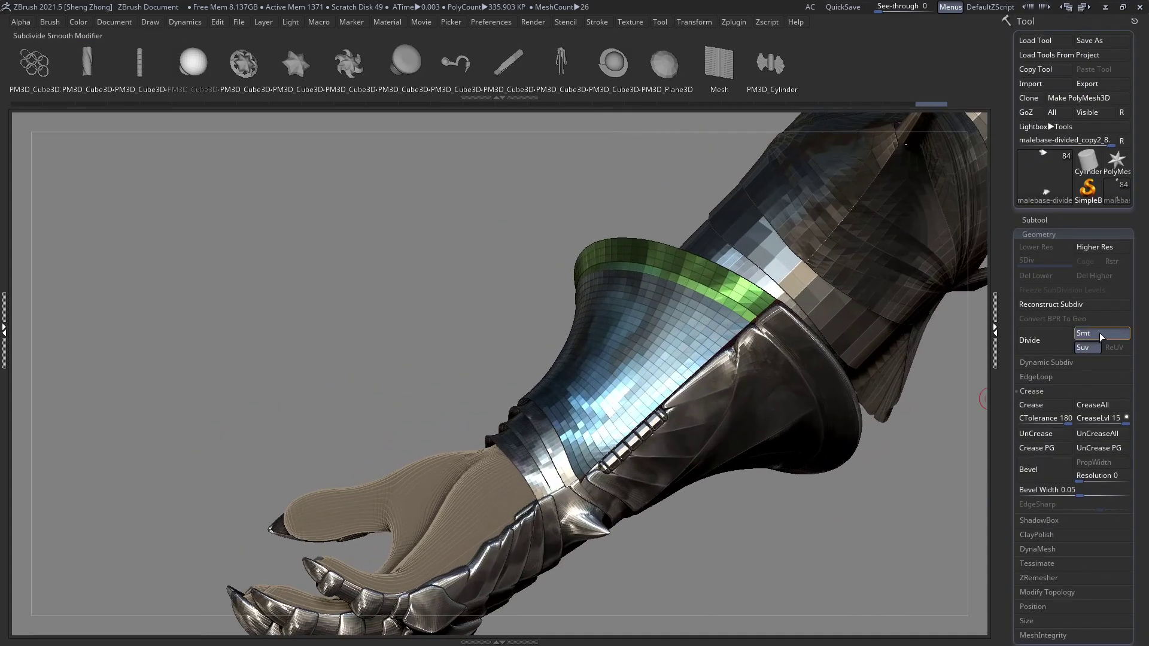
pyautogui.click(1100, 337)
pyautogui.click(1054, 343)
pyautogui.click(1057, 280)
# Add group loops with 4 loops along the cuff's polygroup borders, comparing the mesh before and after
pyautogui.press('Tab')
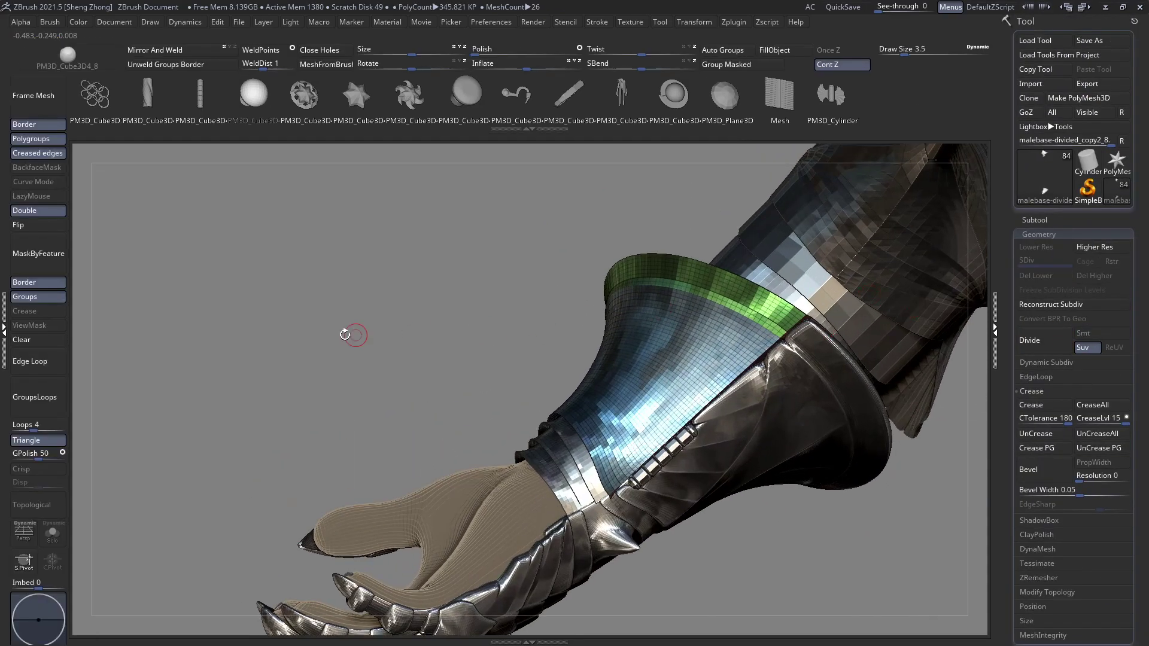
pyautogui.click(47, 407)
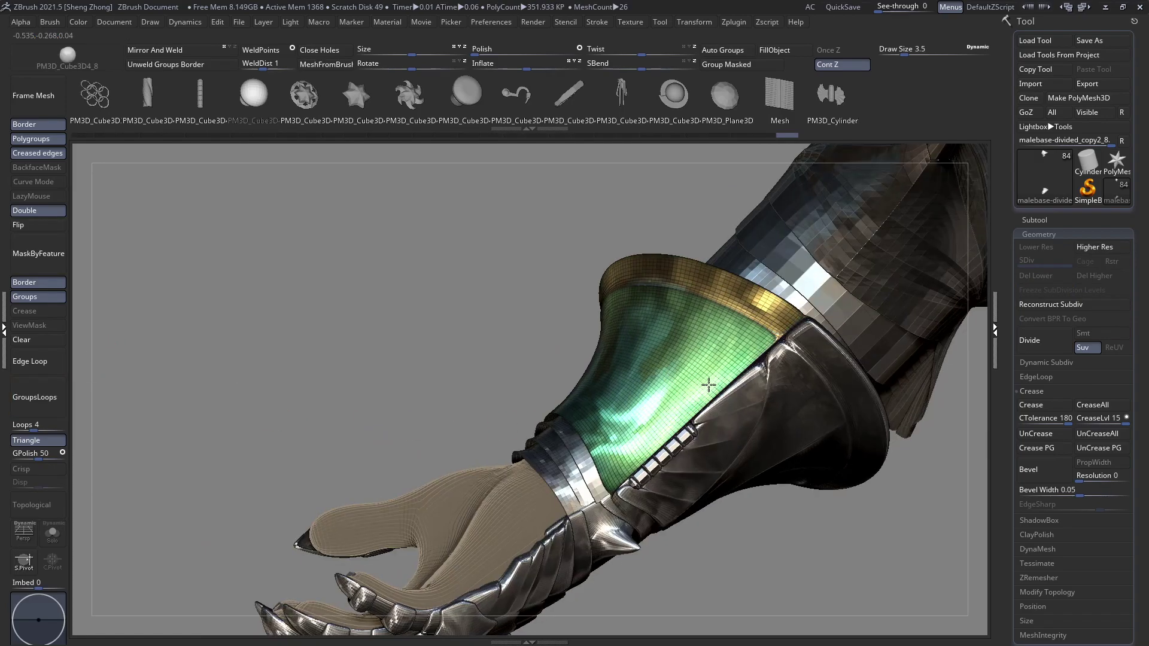
pyautogui.moveTo(664, 359); pyautogui.dragTo(705, 385, button='right')
pyautogui.hotkey('ctrl', 'z')
pyautogui.hotkey('ctrl', 'z')
pyautogui.moveTo(690, 331); pyautogui.dragTo(600, 383, button='right')
pyautogui.hotkey('ctrl', 'shift', 'z')
pyautogui.hotkey('ctrl', 'shift', 'z')
pyautogui.hotkey('ctrl', 'shift', 'z')
pyautogui.hotkey('ctrl', 'shift', 'z')
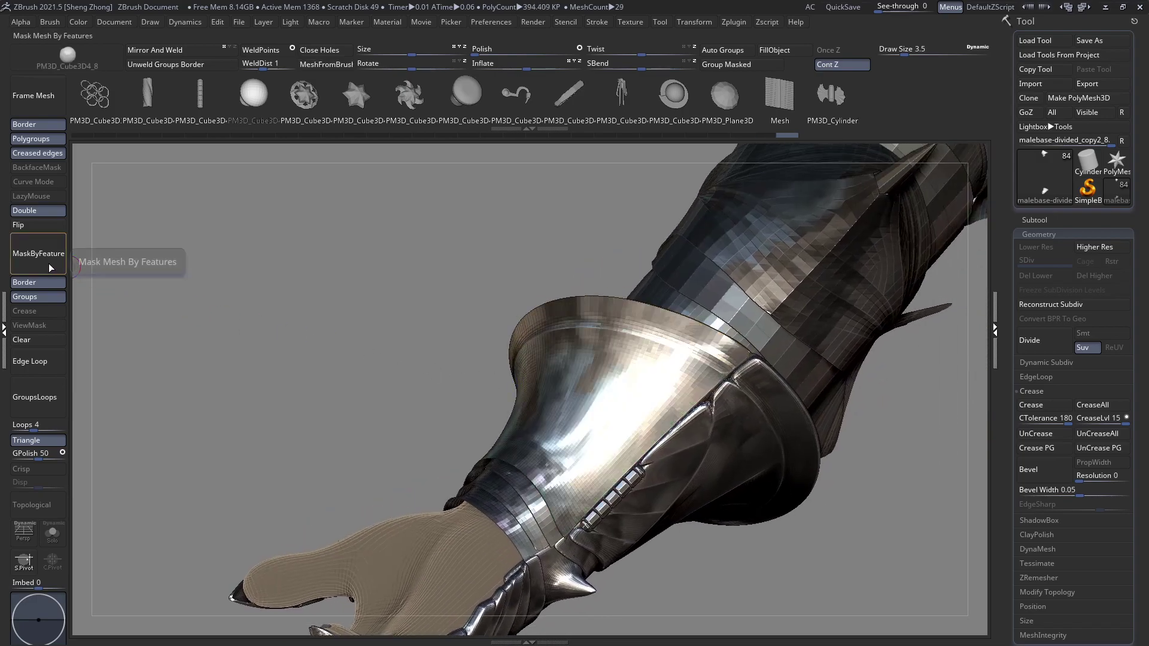
# Mask the cuff by its border feature only and choose the Move Topological brush with a draw size of about 76
pyautogui.click(25, 296)
pyautogui.click(30, 325)
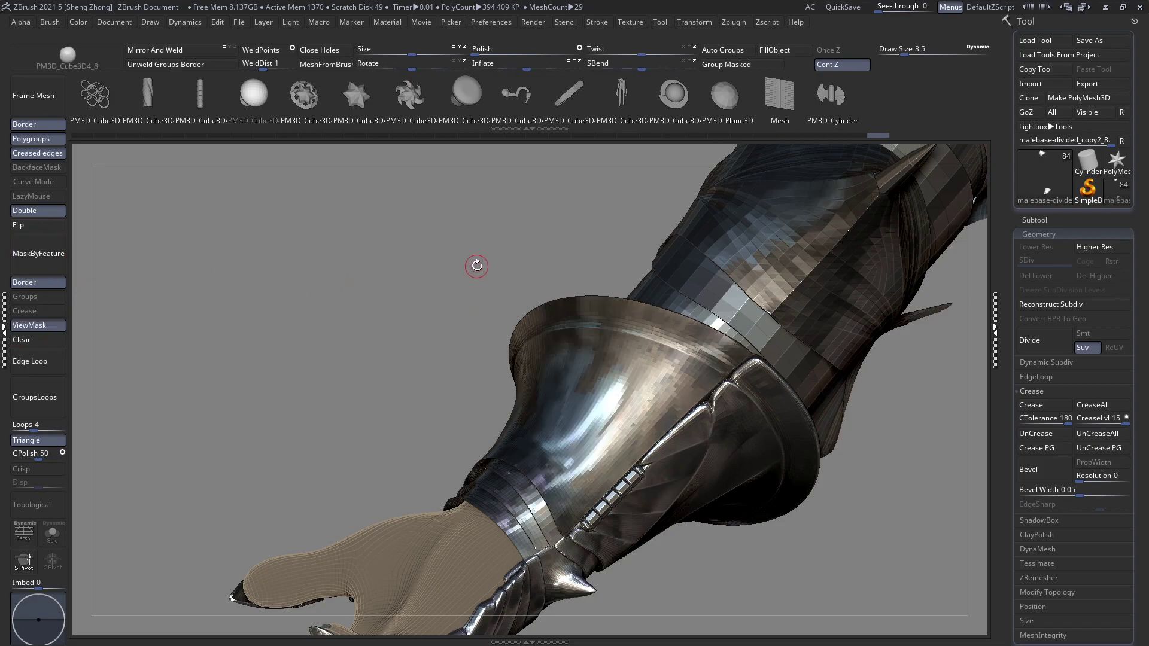
pyautogui.press('space')
pyautogui.moveTo(481, 259); pyautogui.dragTo(508, 259)
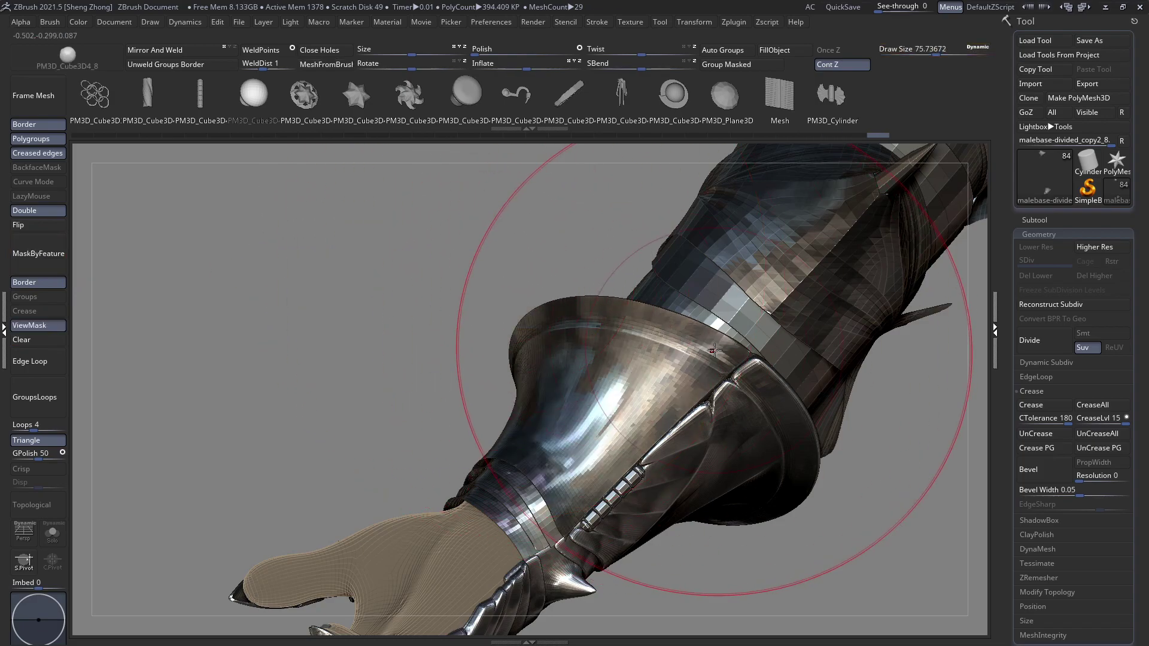
pyautogui.moveTo(714, 351); pyautogui.dragTo(719, 347)
pyautogui.press('space')
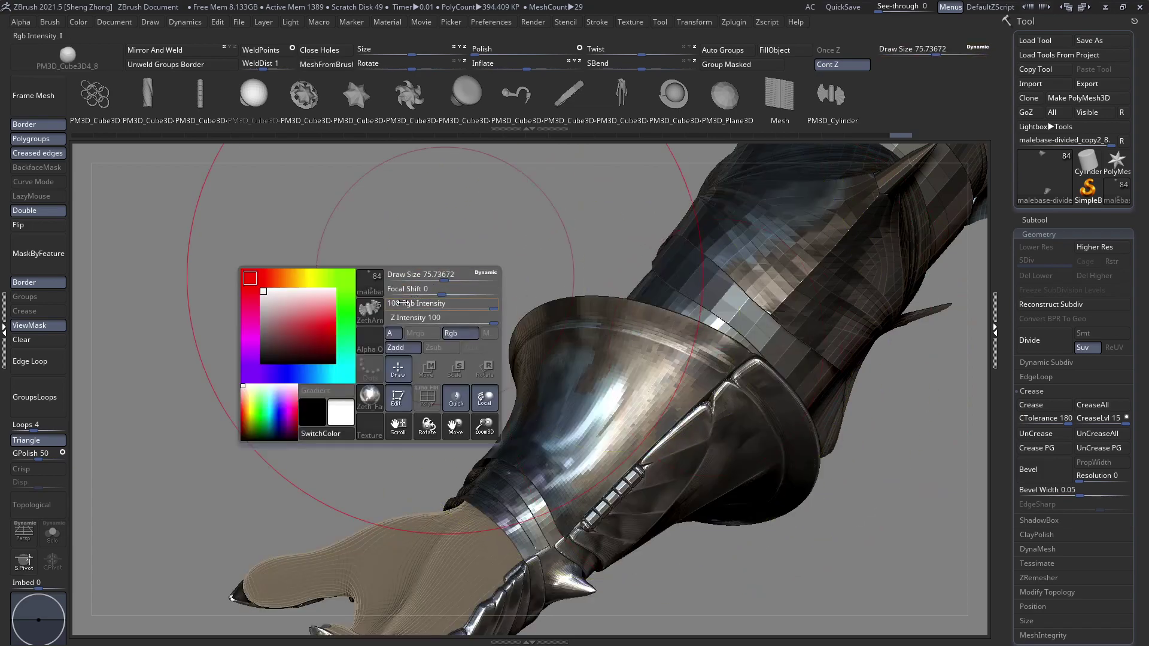
pyautogui.click(382, 312)
pyautogui.press('m')
pyautogui.press('t')
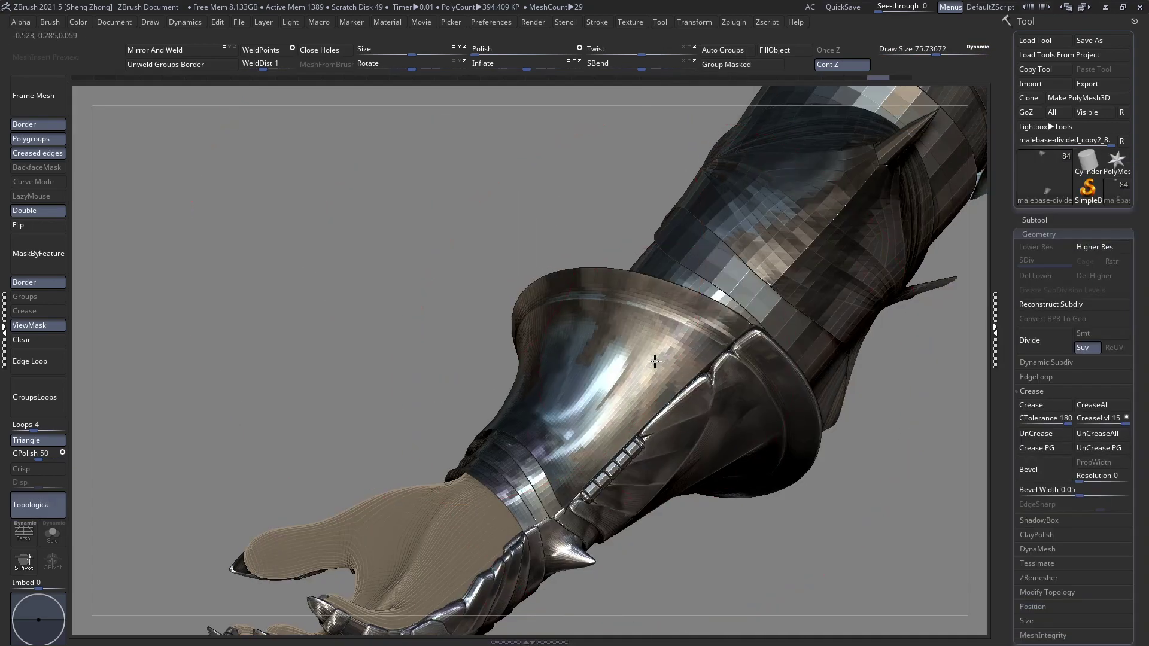
# Ghost the surrounding armour and nudge the flared rim of the cuff with the Move Topological brush
pyautogui.moveTo(658, 357); pyautogui.dragTo(742, 328, button='right')
pyautogui.hotkey('shift', 't')
pyautogui.moveTo(563, 323); pyautogui.dragTo(518, 313)
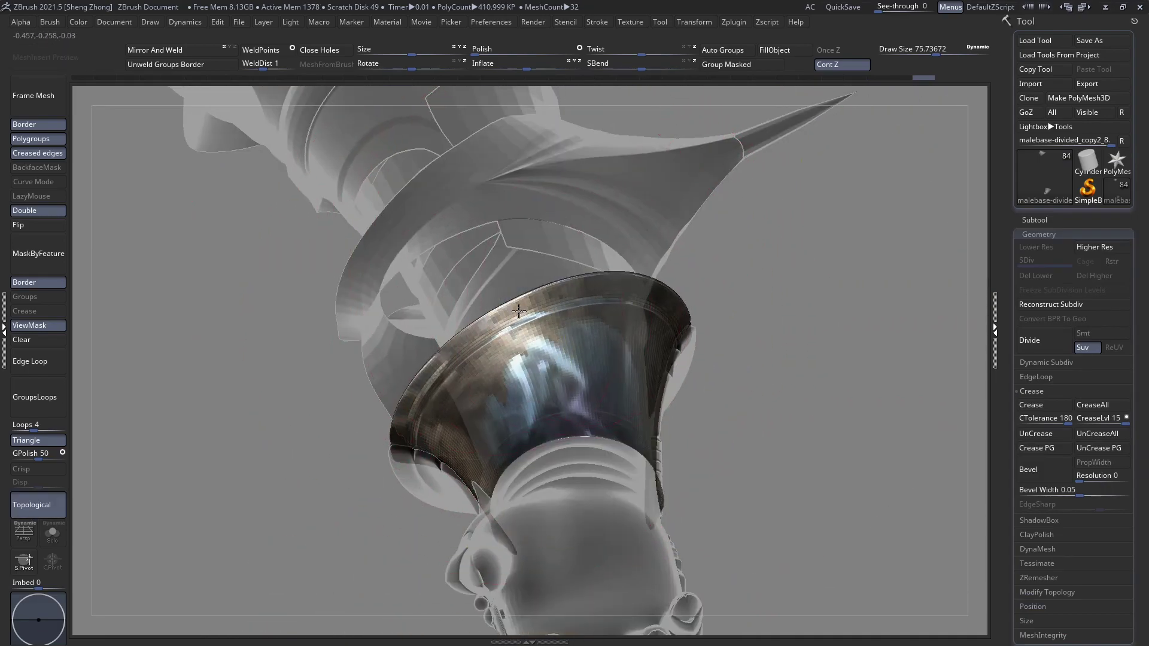
pyautogui.moveTo(519, 313); pyautogui.dragTo(392, 335, button='right')
pyautogui.moveTo(383, 438)
pyautogui.mouseDown(button='right')
pyautogui.moveTo(398, 380)
pyautogui.moveTo(432, 473)
pyautogui.moveTo(417, 437)
pyautogui.moveTo(455, 428)
pyautogui.moveTo(426, 475)
pyautogui.mouseUp(button='right')
# Reduce the draw size to about 41 and shape the cuff's wrist opening around the wrist plates
pyautogui.press('space')
pyautogui.moveTo(501, 399); pyautogui.dragTo(439, 412)
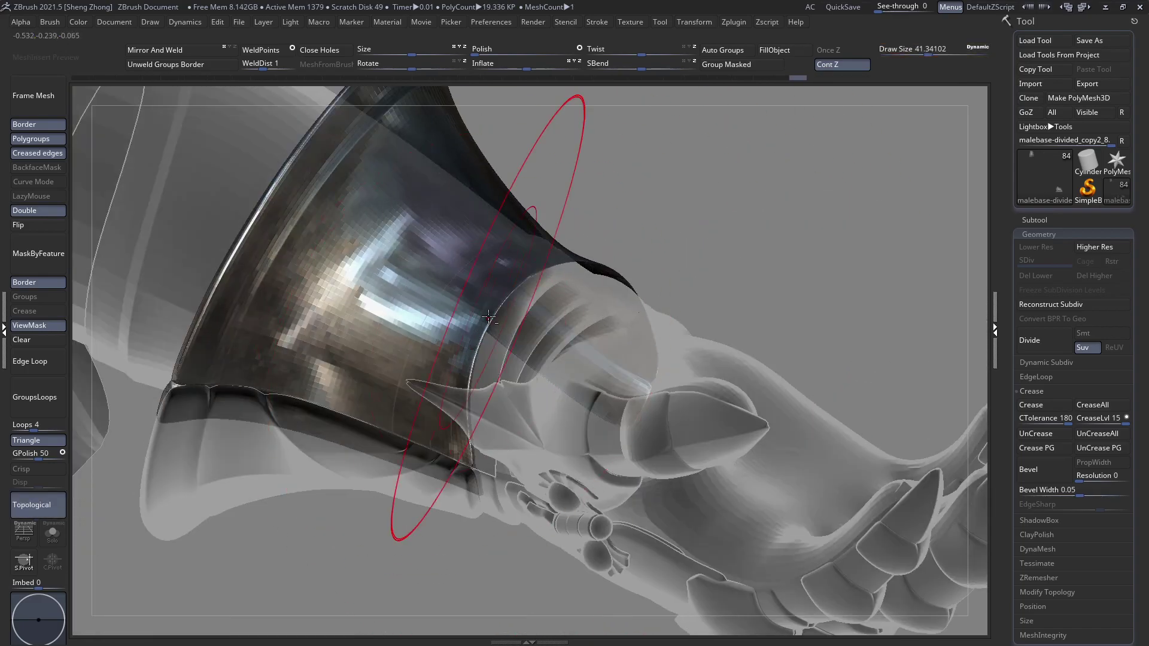
pyautogui.moveTo(455, 389); pyautogui.dragTo(544, 322, button='right')
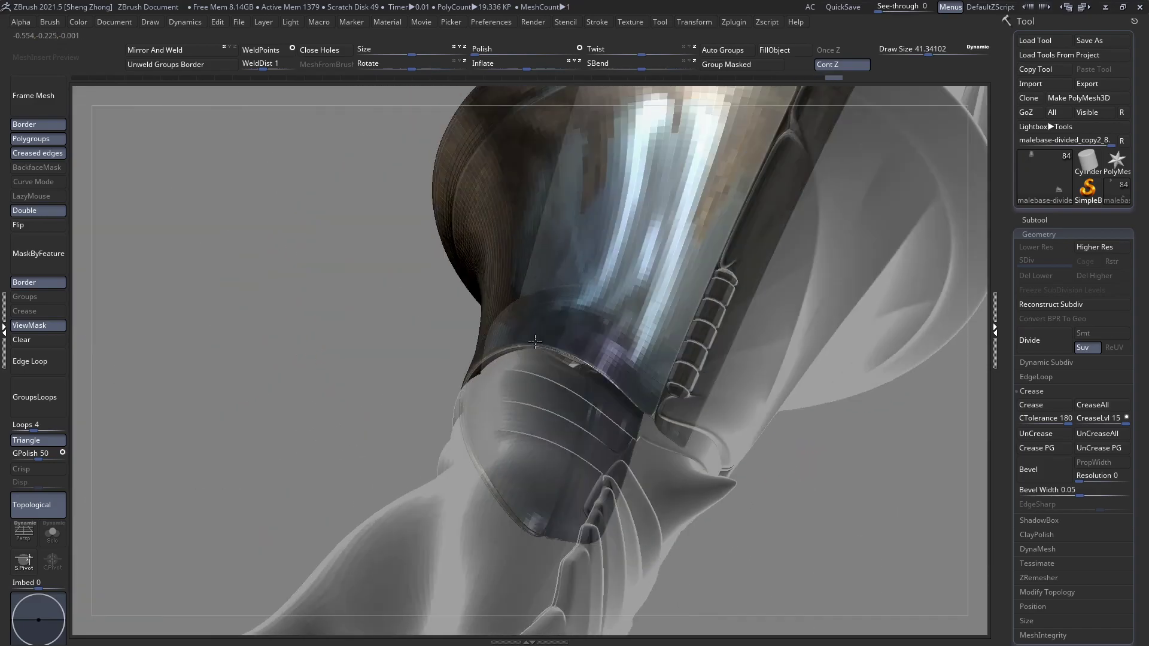
pyautogui.moveTo(592, 323); pyautogui.dragTo(606, 319, button='right')
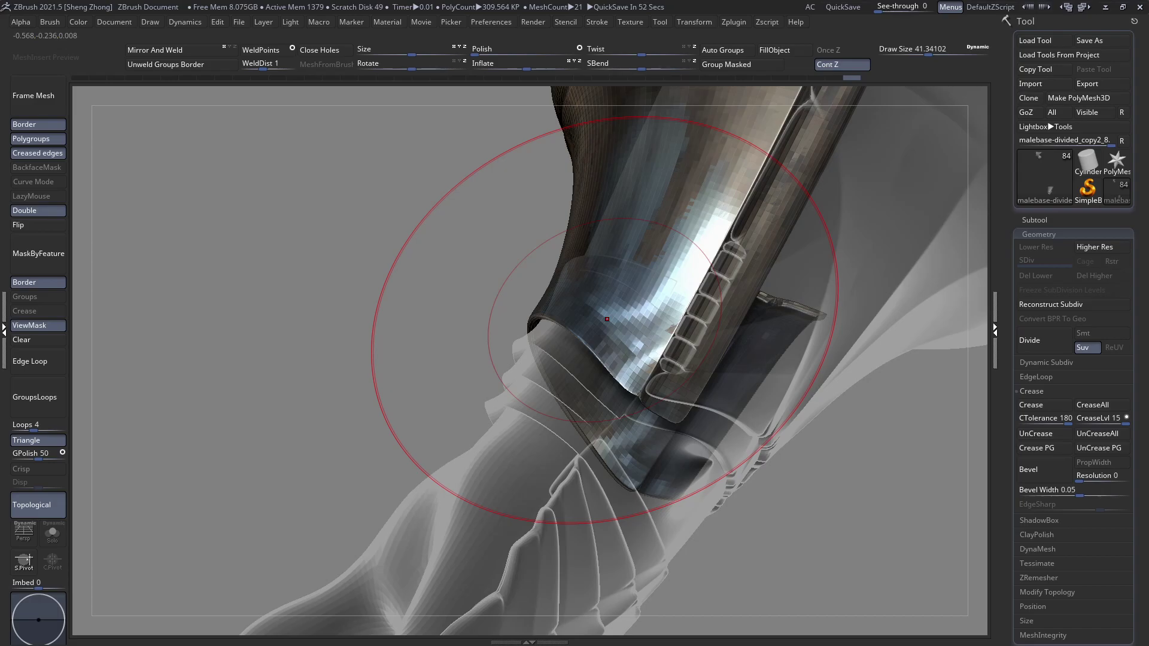
pyautogui.keyDown('alt'); pyautogui.moveTo(403, 469); pyautogui.dragTo(401, 438); pyautogui.keyUp('alt')
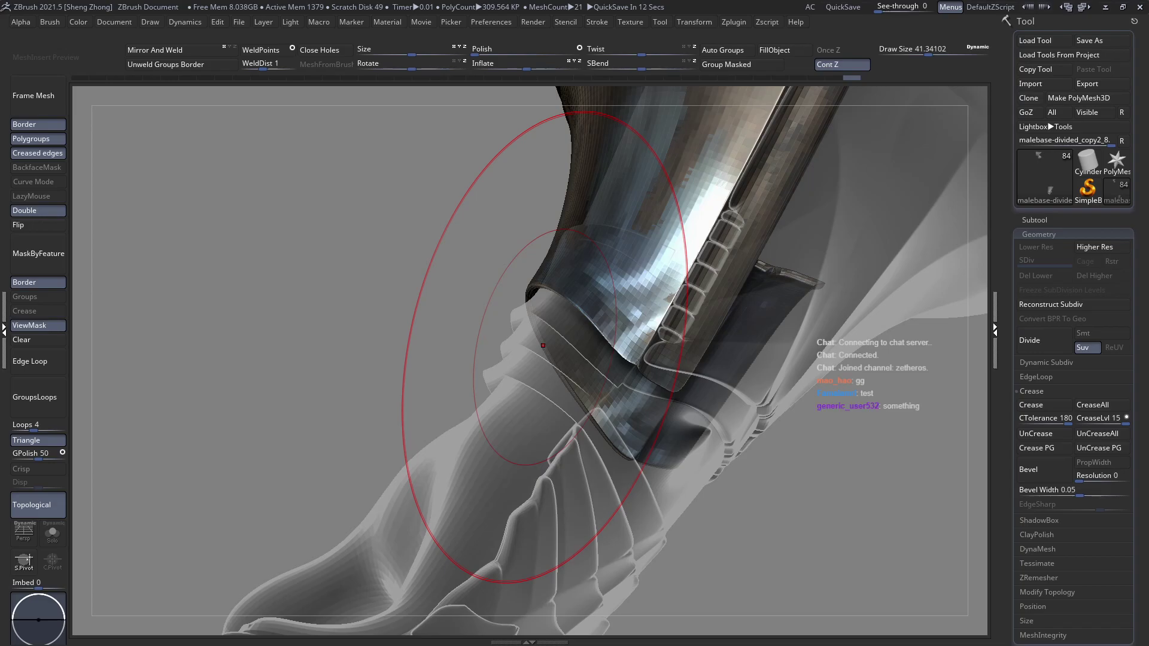
pyautogui.moveTo(635, 304)
pyautogui.keyDown('alt'); pyautogui.mouseDown(button='right')
pyautogui.moveTo(601, 333)
pyautogui.moveTo(527, 326)
pyautogui.moveTo(575, 343)
pyautogui.moveTo(596, 321)
pyautogui.moveTo(438, 361)
pyautogui.moveTo(397, 422)
pyautogui.moveTo(365, 335)
pyautogui.moveTo(294, 360)
pyautogui.moveTo(543, 380)
pyautogui.moveTo(482, 359)
pyautogui.moveTo(275, 366)
pyautogui.moveTo(251, 417)
pyautogui.moveTo(276, 403)
pyautogui.moveTo(269, 380)
pyautogui.moveTo(411, 403)
pyautogui.moveTo(430, 352)
pyautogui.mouseUp(button='right'); pyautogui.keyUp('alt')
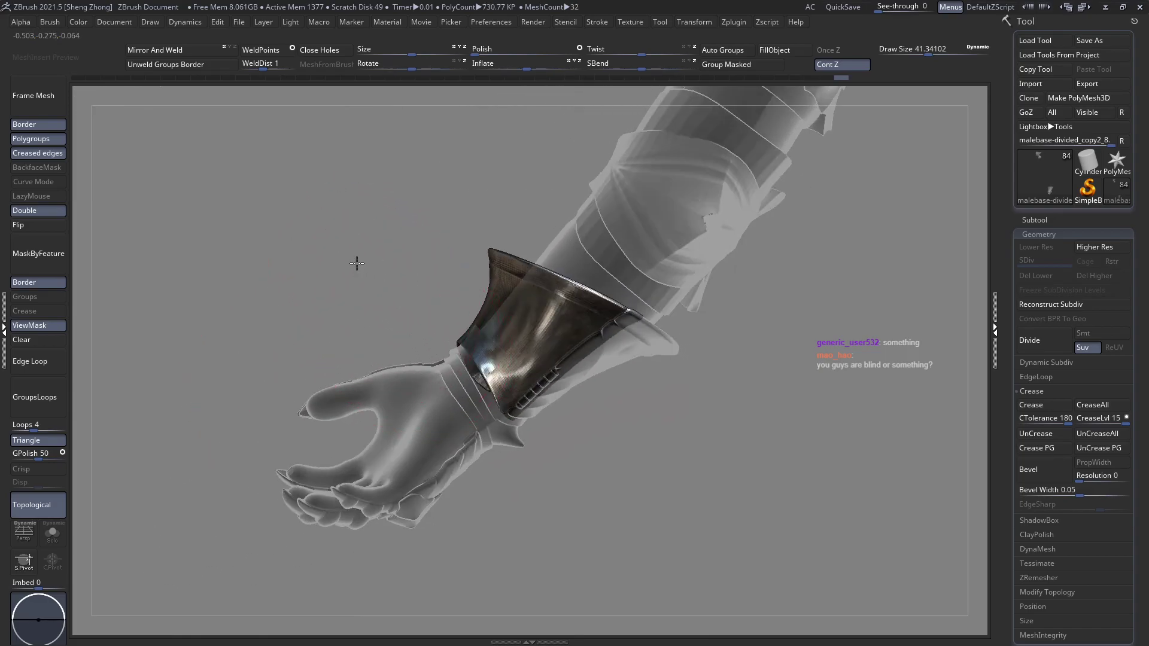
# Refine the cuff's overall shape between wrist and flare, using draw sizes of about 73 and 58
pyautogui.press('space')
pyautogui.moveTo(357, 264); pyautogui.dragTo(365, 263)
pyautogui.moveTo(425, 343)
pyautogui.mouseDown(button='right')
pyautogui.moveTo(446, 329)
pyautogui.moveTo(437, 320)
pyautogui.moveTo(537, 359)
pyautogui.mouseUp(button='right')
pyautogui.moveTo(530, 317); pyautogui.dragTo(539, 289, button='right')
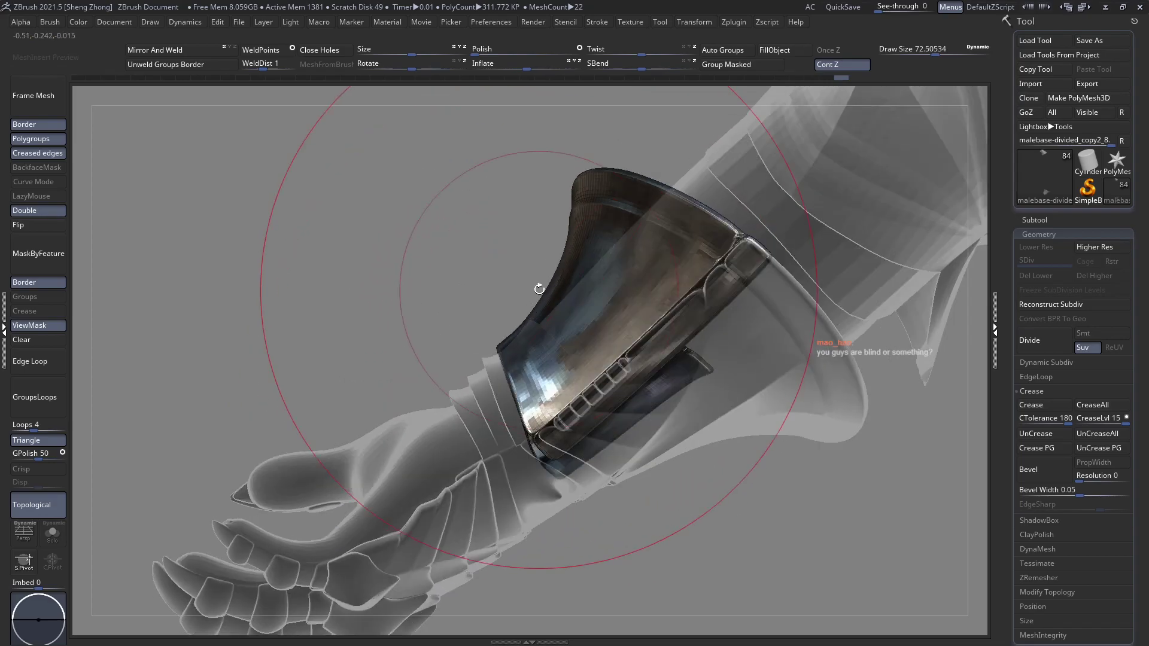
pyautogui.keyDown('alt'); pyautogui.moveTo(667, 301); pyautogui.dragTo(585, 335, button='right'); pyautogui.keyUp('alt')
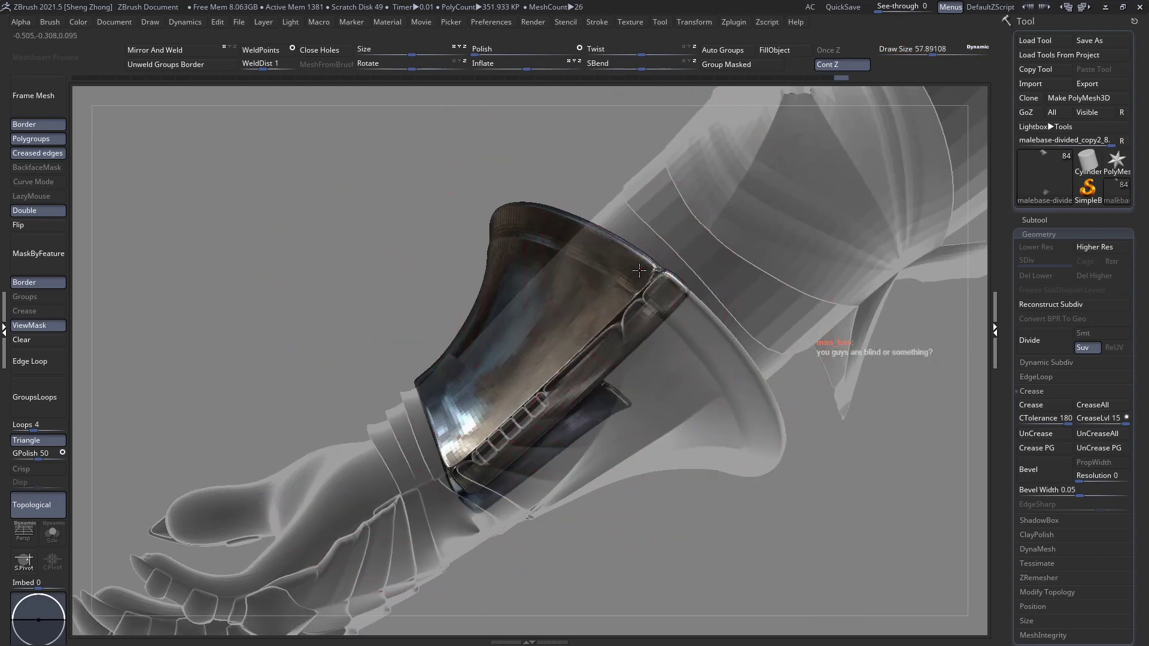
# Select the wrist plate adjoining the cuff, show its wireframe and crease its polygroup borders
pyautogui.moveTo(603, 273)
pyautogui.mouseDown(button='right')
pyautogui.moveTo(526, 293)
pyautogui.moveTo(550, 305)
pyautogui.moveTo(510, 282)
pyautogui.moveTo(541, 198)
pyautogui.moveTo(452, 372)
pyautogui.moveTo(559, 282)
pyautogui.moveTo(527, 311)
pyautogui.moveTo(474, 457)
pyautogui.moveTo(456, 452)
pyautogui.moveTo(553, 344)
pyautogui.moveTo(579, 377)
pyautogui.moveTo(561, 384)
pyautogui.moveTo(554, 348)
pyautogui.moveTo(605, 400)
pyautogui.moveTo(675, 366)
pyautogui.moveTo(419, 354)
pyautogui.moveTo(525, 361)
pyautogui.moveTo(542, 389)
pyautogui.mouseUp(button='right')
pyautogui.hotkey('shift', 'f')
pyautogui.moveTo(1036, 512); pyautogui.dragTo(1036, 436)
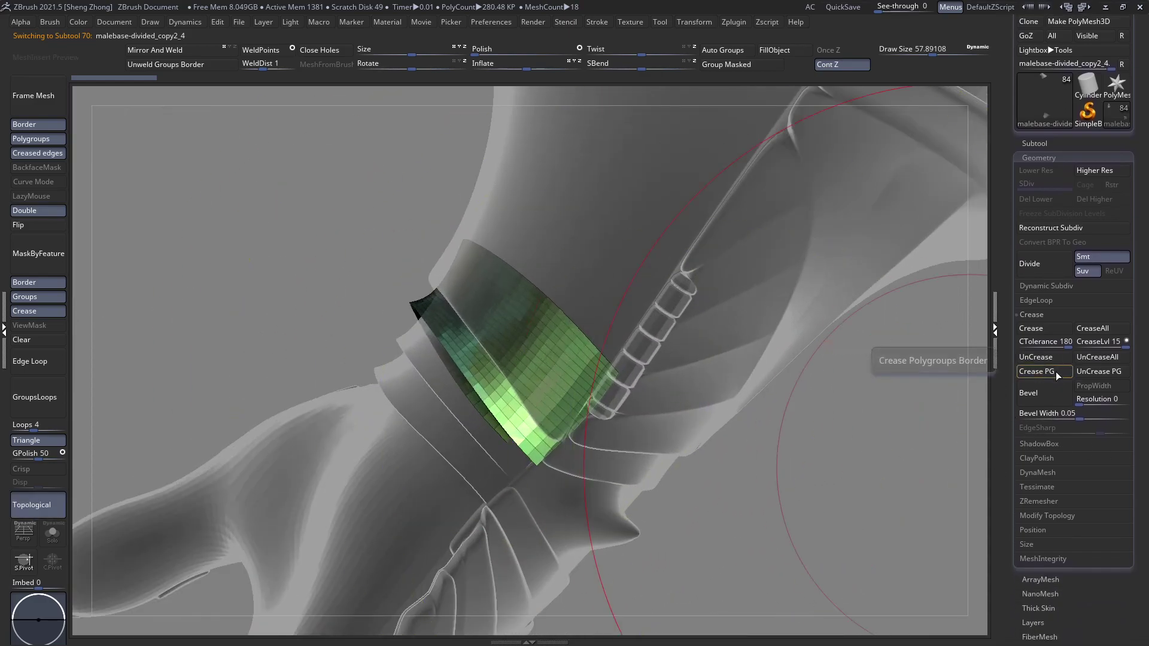
# Subdivide the wrist plate's mesh and check its denser wireframe against the cuff and hand
pyautogui.keyDown('ctrl'); pyautogui.moveTo(409, 350); pyautogui.dragTo(380, 304, button='right'); pyautogui.keyUp('ctrl')
pyautogui.hotkey('shift', 'f')
pyautogui.hotkey('shift', 'f')
pyautogui.moveTo(551, 398)
pyautogui.keyDown('ctrl'); pyautogui.mouseDown(button='right')
pyautogui.moveTo(571, 426)
pyautogui.moveTo(580, 361)
pyautogui.moveTo(465, 318)
pyautogui.moveTo(461, 257)
pyautogui.moveTo(640, 410)
pyautogui.moveTo(532, 371)
pyautogui.moveTo(575, 341)
pyautogui.moveTo(359, 349)
pyautogui.moveTo(491, 315)
pyautogui.mouseUp(button='right'); pyautogui.keyUp('ctrl')
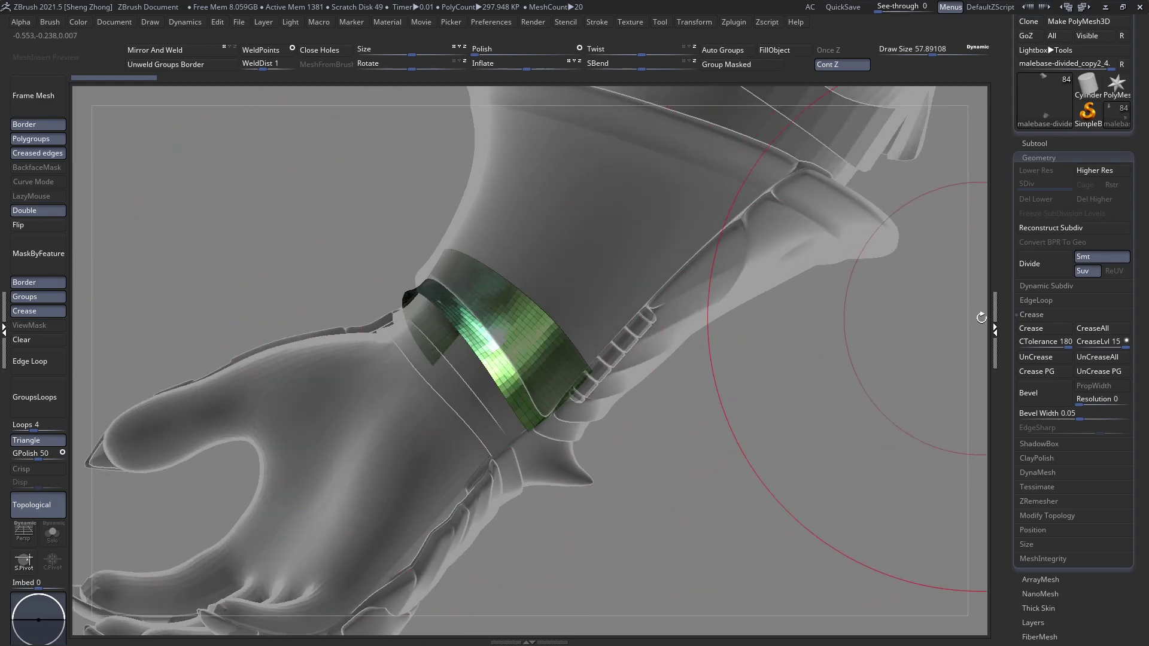
pyautogui.keyDown('alt'); pyautogui.moveTo(539, 353); pyautogui.dragTo(573, 369, button='right'); pyautogui.keyUp('alt')
pyautogui.hotkey('shift', 'f')
pyautogui.hotkey('shift', 'f')
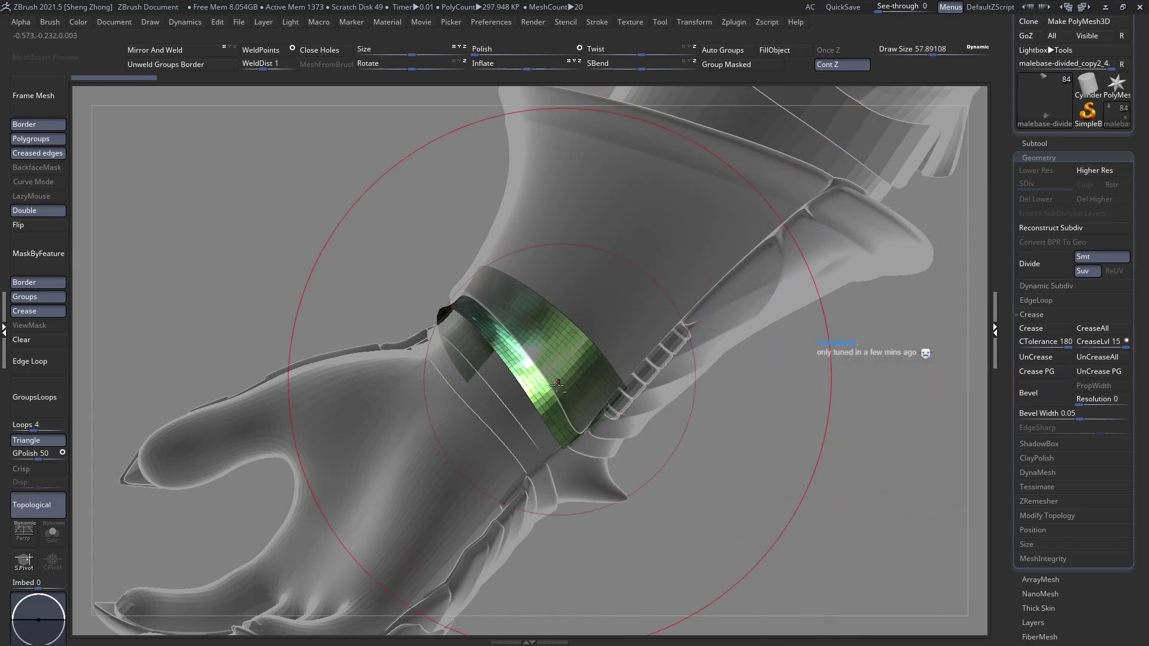
# Examine the fit of the green wrist band beneath the gauntlet cuff from several angles, with and without polyframe display
pyautogui.keyDown('alt'); pyautogui.moveTo(579, 366); pyautogui.dragTo(575, 378, button='right'); pyautogui.keyUp('alt')
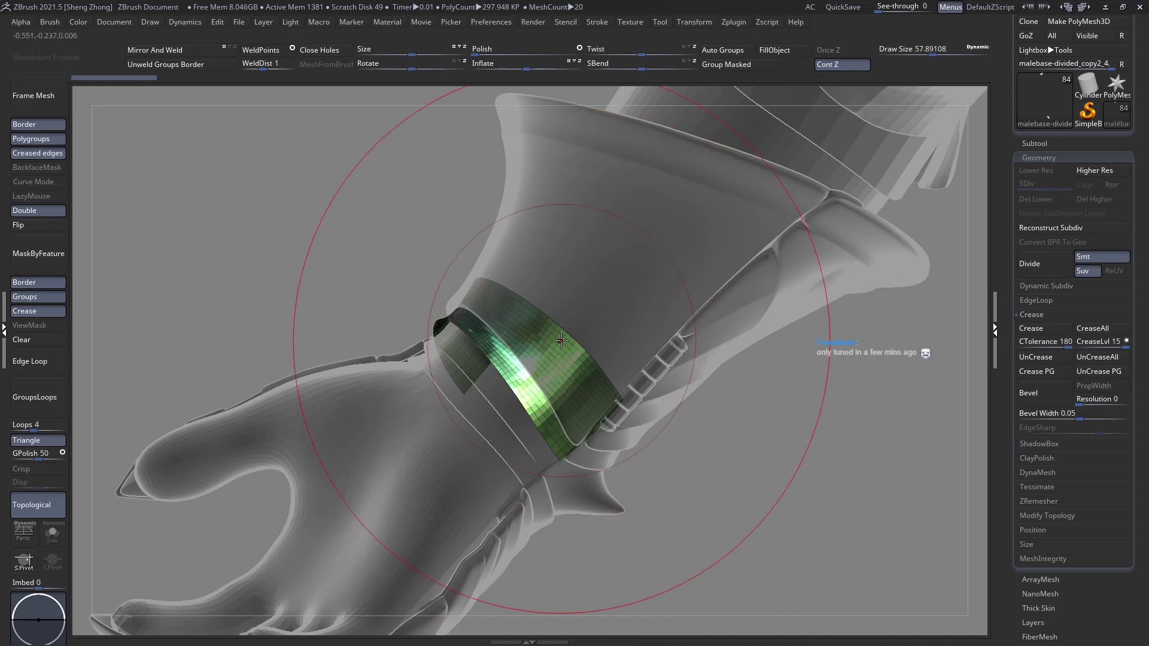
pyautogui.keyDown('ctrl'); pyautogui.moveTo(561, 341); pyautogui.dragTo(570, 368, button='right'); pyautogui.keyUp('ctrl')
pyautogui.hotkey('shift', 'f')
pyautogui.hotkey('shift', 'f')
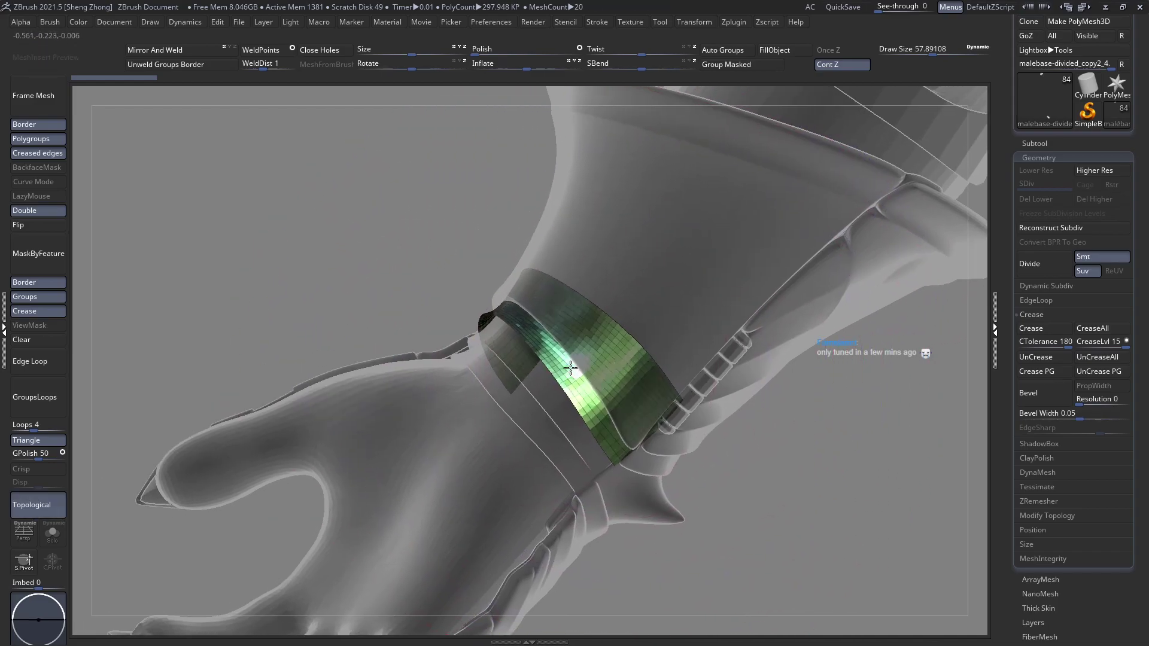
pyautogui.scroll(-1, 1070, 437)
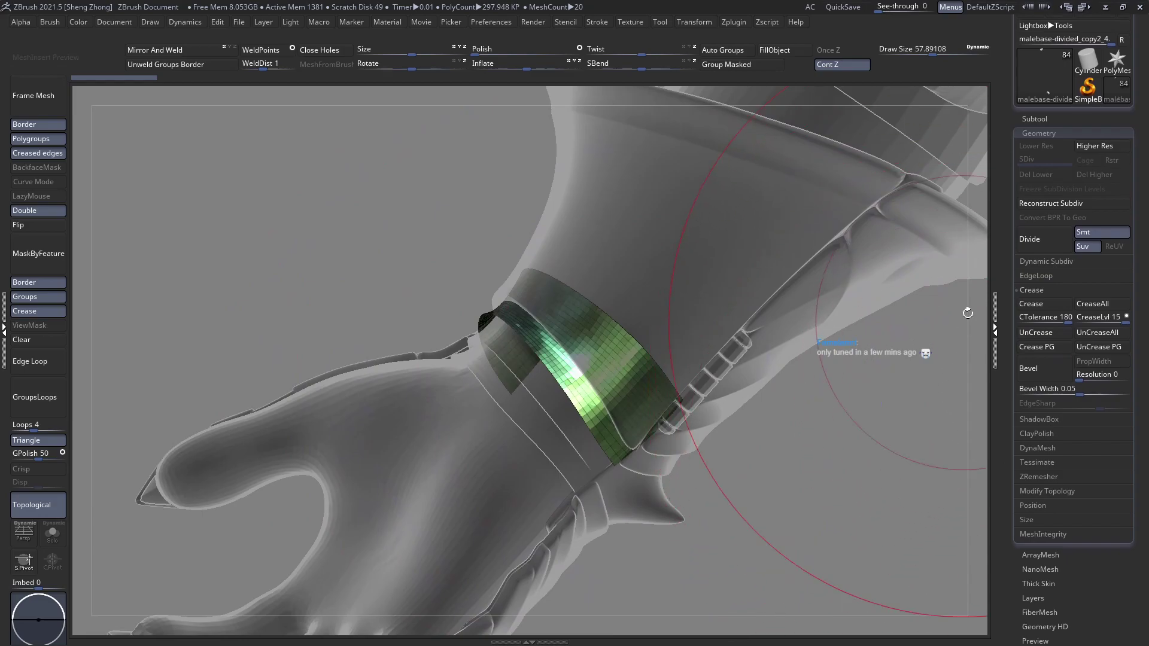
pyautogui.keyDown('ctrl'); pyautogui.moveTo(511, 316); pyautogui.dragTo(525, 361, button='right'); pyautogui.keyUp('ctrl')
pyautogui.hotkey('shift', 'f')
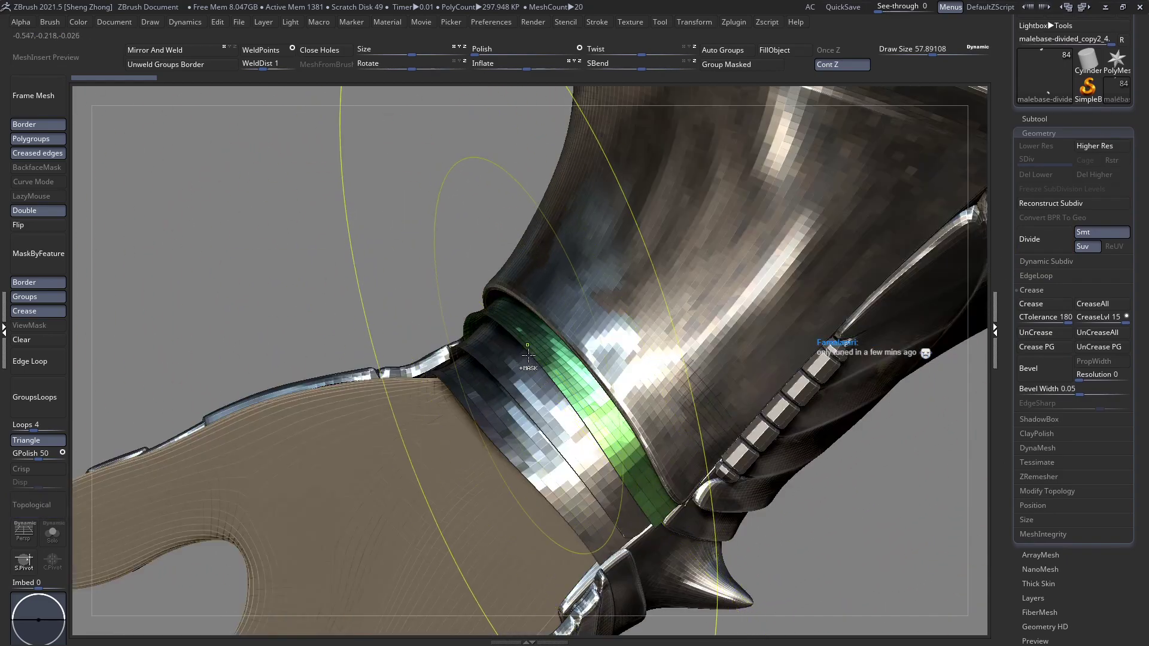
pyautogui.hotkey('shift', 'f')
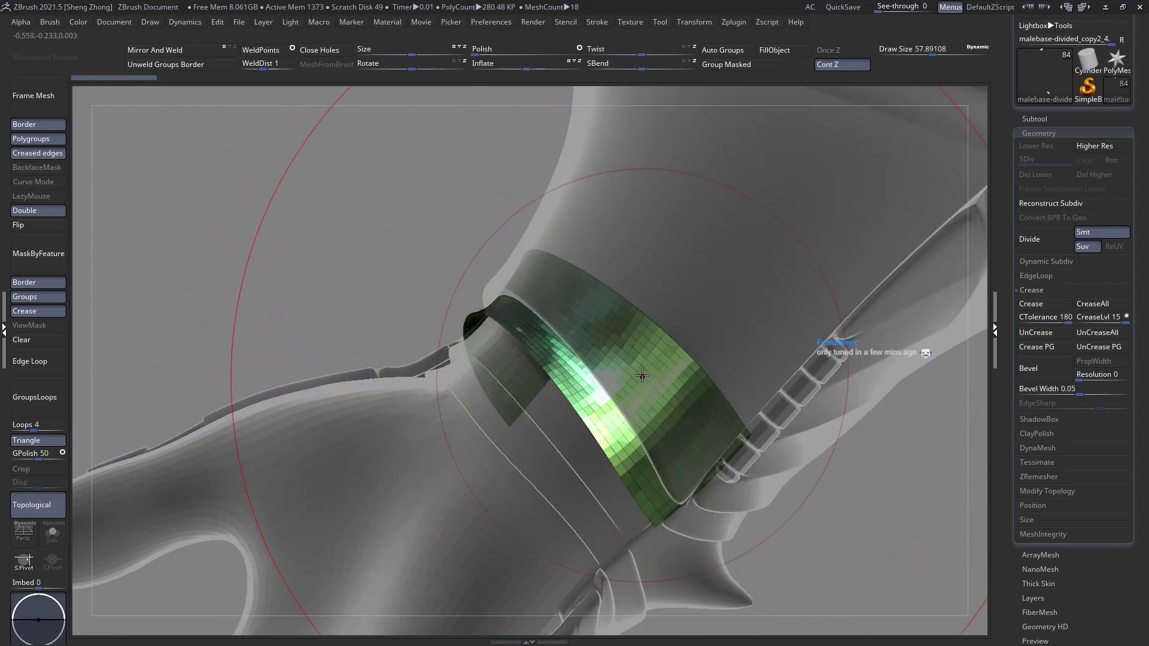
pyautogui.moveTo(635, 380)
pyautogui.mouseDown(button='right')
pyautogui.moveTo(595, 388)
pyautogui.moveTo(628, 480)
pyautogui.moveTo(481, 341)
pyautogui.moveTo(466, 343)
pyautogui.mouseUp(button='right')
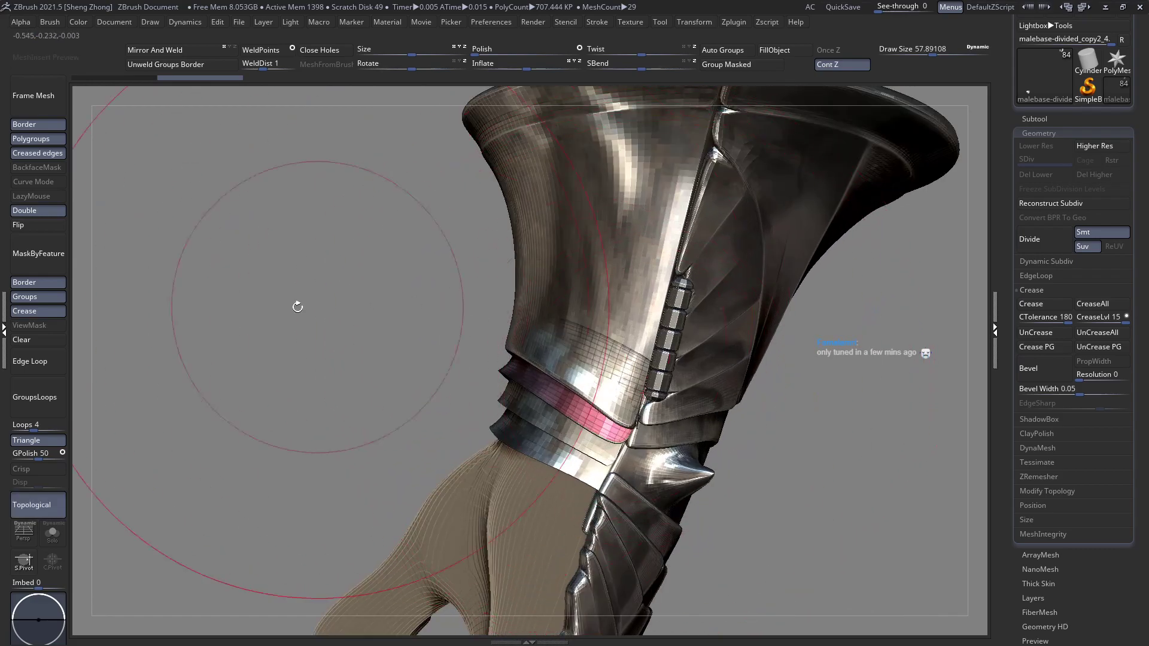
# Show the subtool list and select the fluted outer cuff piece of the gauntlet, malebase-divided_copy2_20
pyautogui.click(1041, 118)
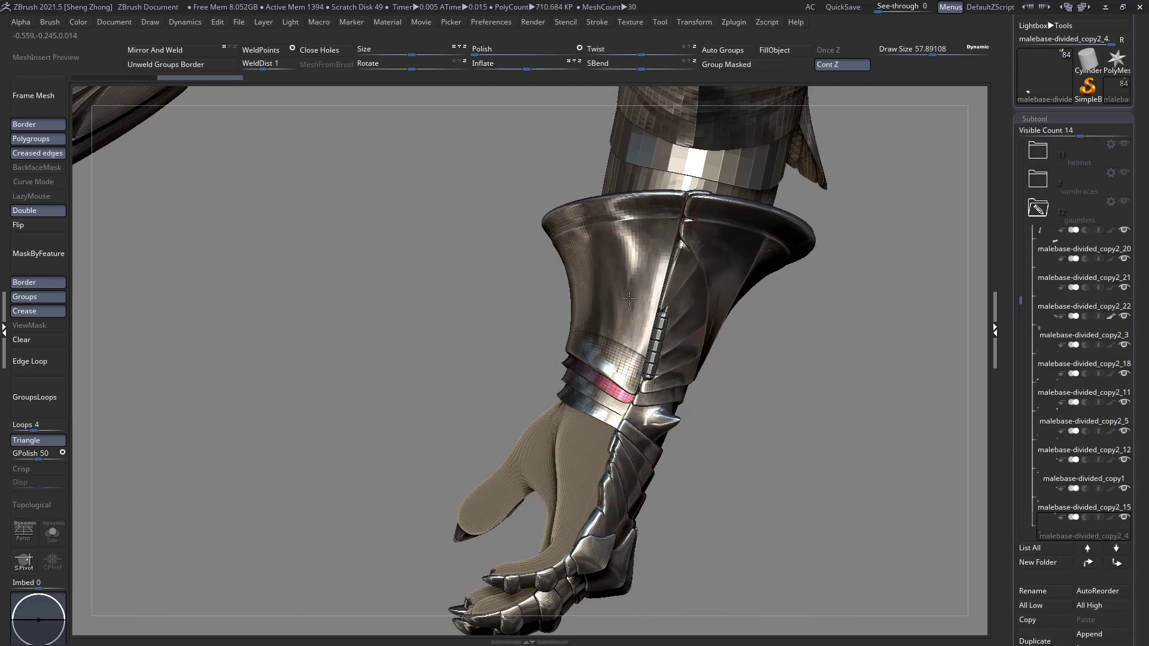
pyautogui.moveTo(629, 299)
pyautogui.keyDown('ctrl'); pyautogui.mouseDown(button='right')
pyautogui.moveTo(629, 263)
pyautogui.moveTo(669, 264)
pyautogui.moveTo(690, 233)
pyautogui.moveTo(597, 252)
pyautogui.moveTo(579, 235)
pyautogui.moveTo(596, 251)
pyautogui.moveTo(630, 253)
pyautogui.moveTo(661, 169)
pyautogui.moveTo(551, 231)
pyautogui.moveTo(562, 314)
pyautogui.moveTo(540, 308)
pyautogui.moveTo(570, 287)
pyautogui.moveTo(524, 294)
pyautogui.mouseUp(button='right'); pyautogui.keyUp('ctrl')
pyautogui.keyDown('alt'); pyautogui.click(580, 235); pyautogui.keyUp('alt')
pyautogui.hotkey('shift', 'f')
pyautogui.hotkey('shift', 'f')
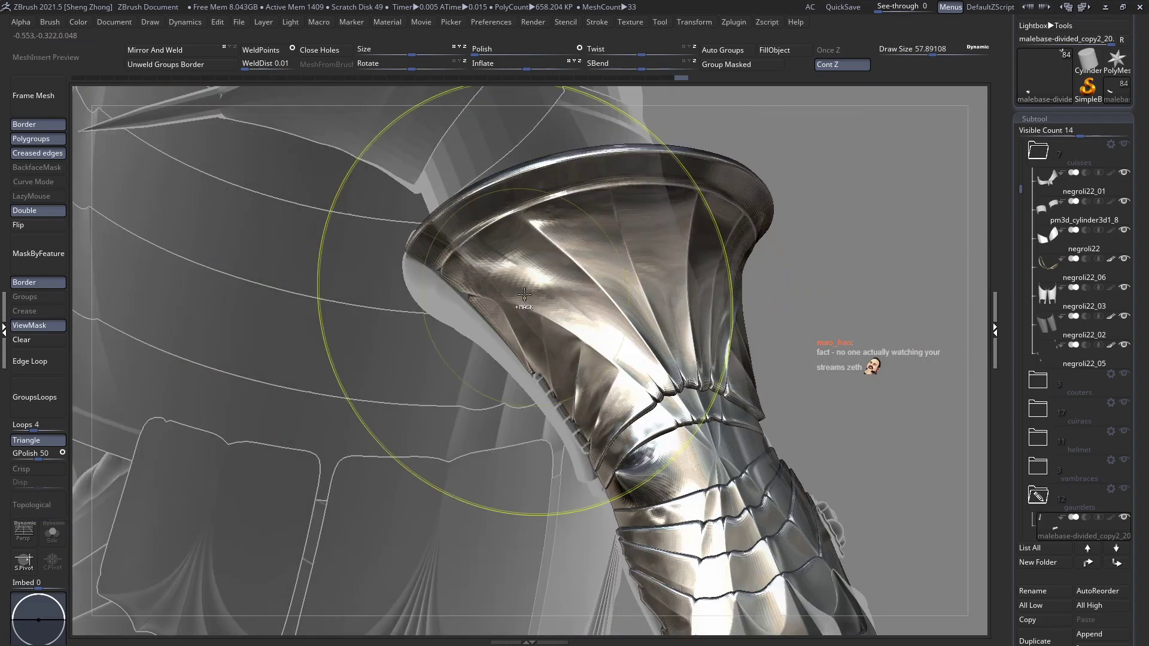
# Hide the outer cuff's fluted panels to mask the surrounding rim, and bring the panels back into view
pyautogui.keyDown('ctrl'); pyautogui.keyDown('shift'); pyautogui.click(523, 288); pyautogui.keyUp('shift'); pyautogui.keyUp('ctrl')
pyautogui.keyDown('ctrl'); pyautogui.keyDown('shift'); pyautogui.click(522, 288); pyautogui.keyUp('shift'); pyautogui.keyUp('ctrl')
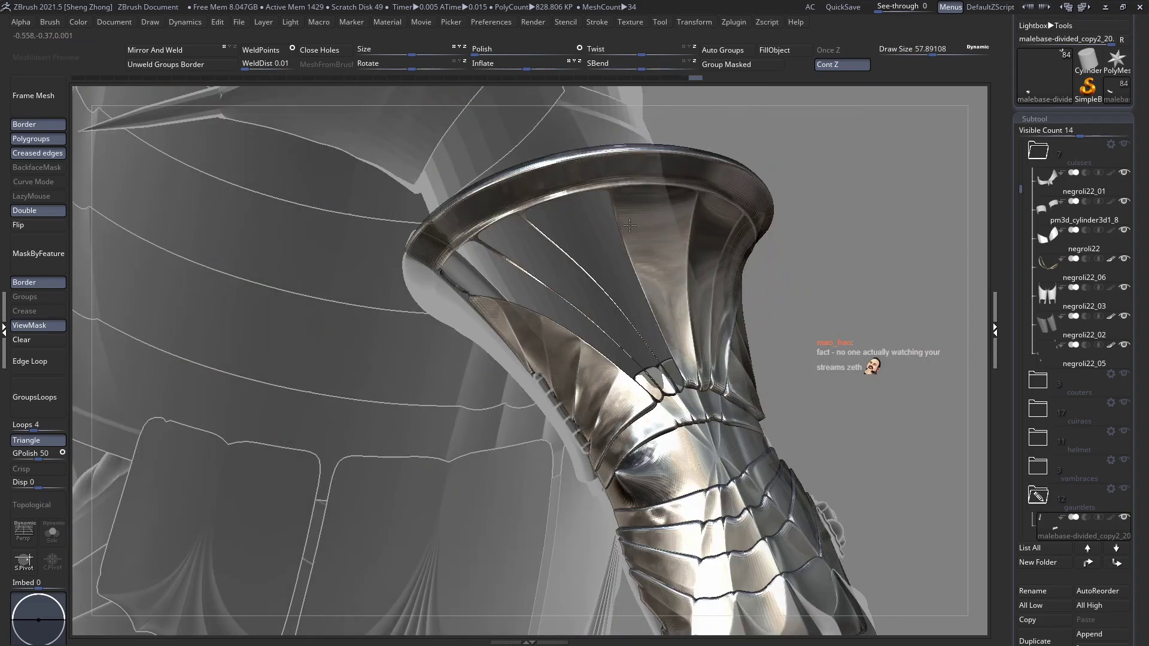
pyautogui.moveTo(629, 225); pyautogui.dragTo(718, 231, button='right')
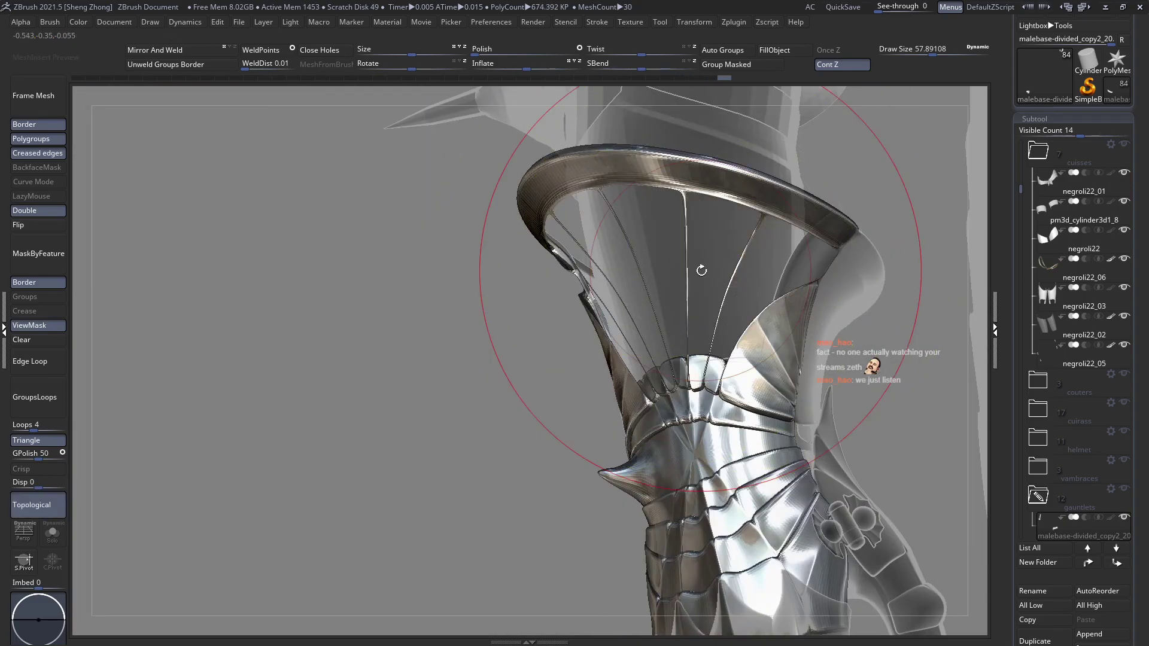
pyautogui.moveTo(701, 270); pyautogui.dragTo(635, 284, button='right')
pyautogui.moveTo(388, 323); pyautogui.dragTo(514, 256, button='right')
pyautogui.moveTo(757, 303); pyautogui.dragTo(652, 242, button='right')
pyautogui.rightClick(504, 251)
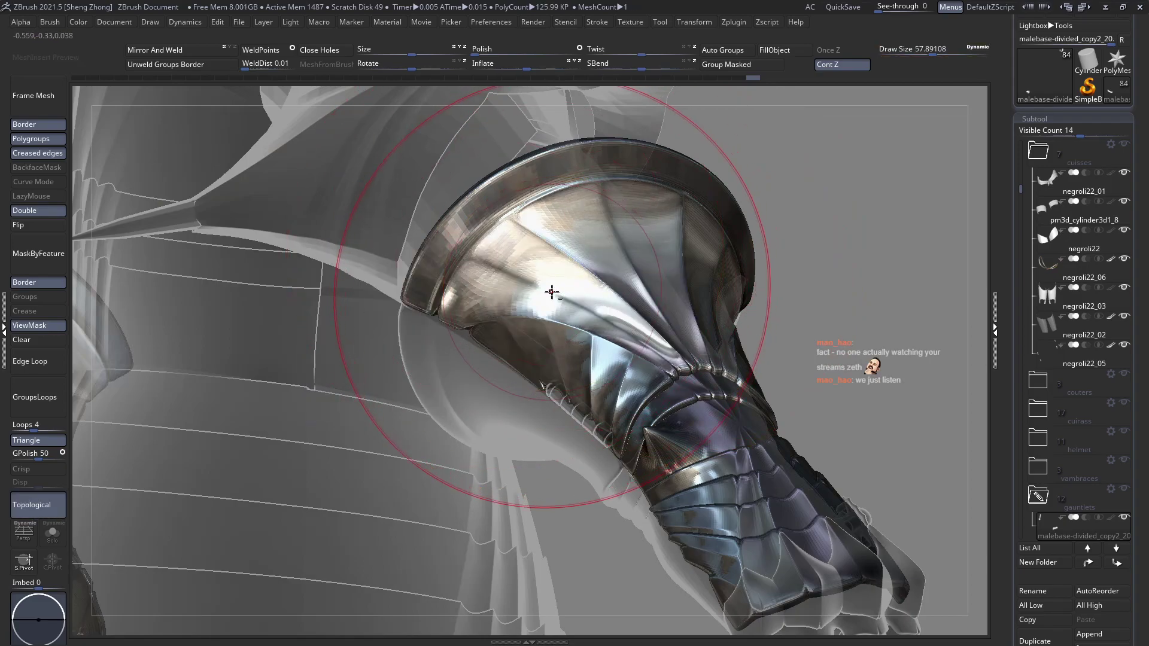
# Refine the outer cuff's fluted panels with the Move brush at draw size 47.91, and clear the mask
pyautogui.press('space')
pyautogui.moveTo(534, 268); pyautogui.dragTo(526, 267)
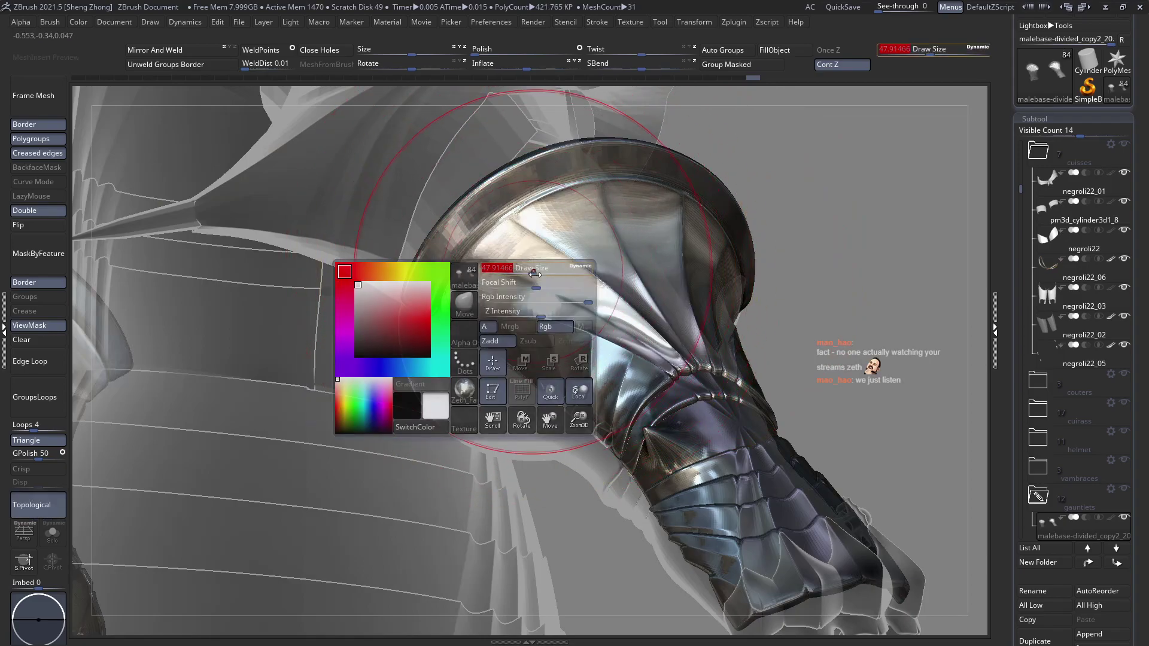
pyautogui.moveTo(558, 313); pyautogui.dragTo(568, 326, button='right')
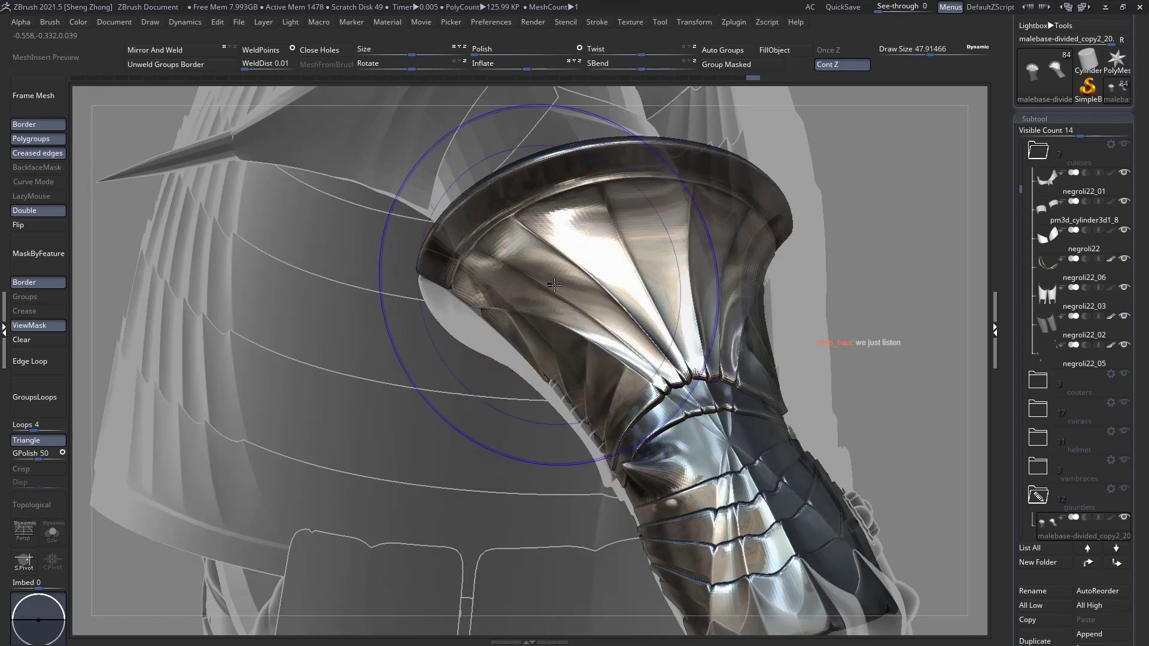
pyautogui.moveTo(659, 289); pyautogui.dragTo(700, 259, button='right')
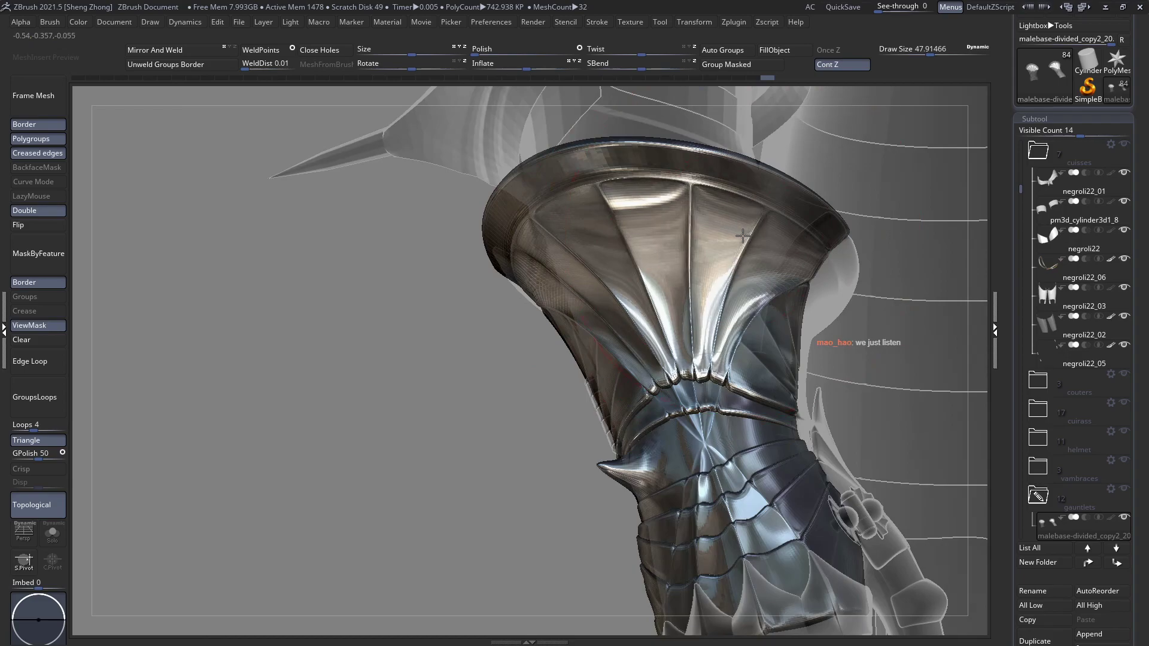
pyautogui.moveTo(728, 323)
pyautogui.mouseDown(button='right')
pyautogui.moveTo(756, 291)
pyautogui.moveTo(731, 272)
pyautogui.moveTo(744, 256)
pyautogui.moveTo(679, 243)
pyautogui.moveTo(605, 267)
pyautogui.moveTo(663, 271)
pyautogui.moveTo(636, 318)
pyautogui.mouseUp(button='right')
pyautogui.hotkey('shift', 'f')
pyautogui.hotkey('shift', 'f')
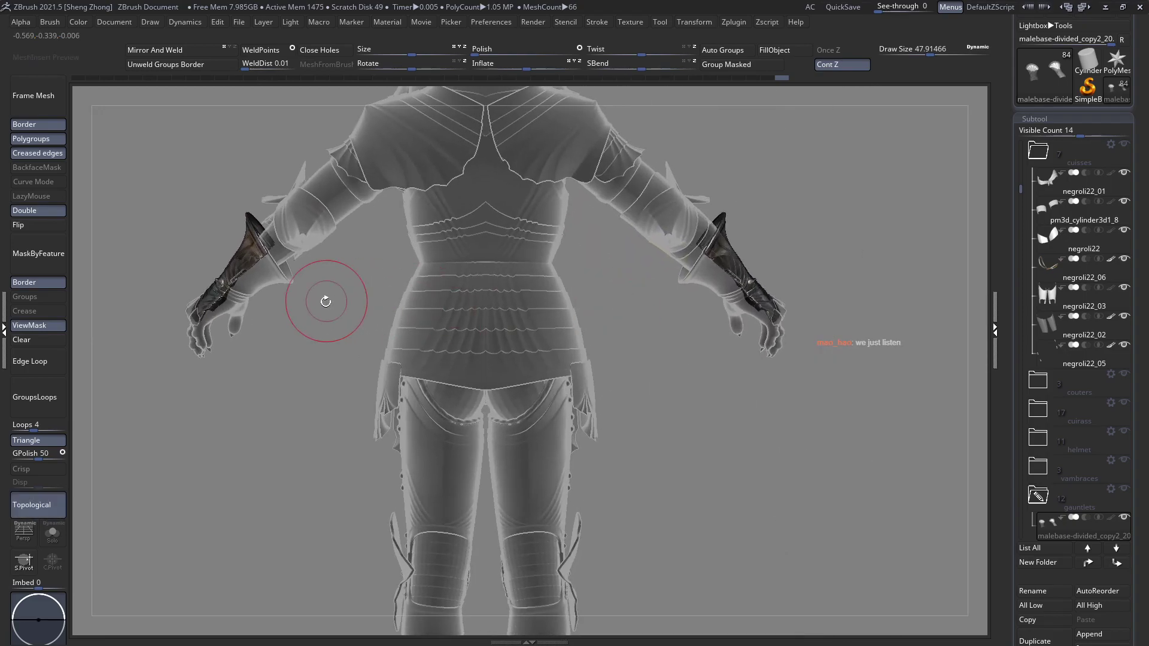
pyautogui.click(25, 343)
# Mask part of the flared outer cuff and adjust its shape with the Move brush at draw size 57.89
pyautogui.keyDown('ctrl'); pyautogui.moveTo(735, 251); pyautogui.dragTo(657, 272, button='right'); pyautogui.keyUp('ctrl')
pyautogui.hotkey('shift', 'f')
pyautogui.hotkey('shift', 'f')
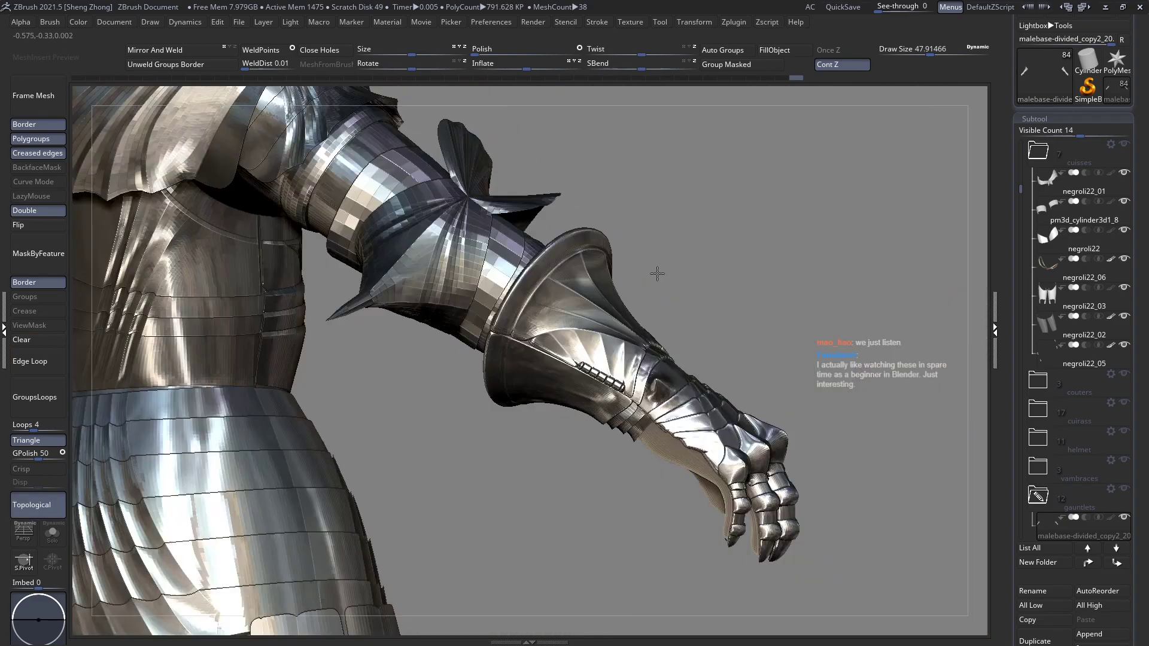
pyautogui.hotkey('shift', 't')
pyautogui.keyDown('ctrl'); pyautogui.moveTo(525, 282); pyautogui.dragTo(525, 359, button='right'); pyautogui.keyUp('ctrl')
pyautogui.keyDown('ctrl'); pyautogui.moveTo(516, 347); pyautogui.dragTo(555, 320); pyautogui.keyUp('ctrl')
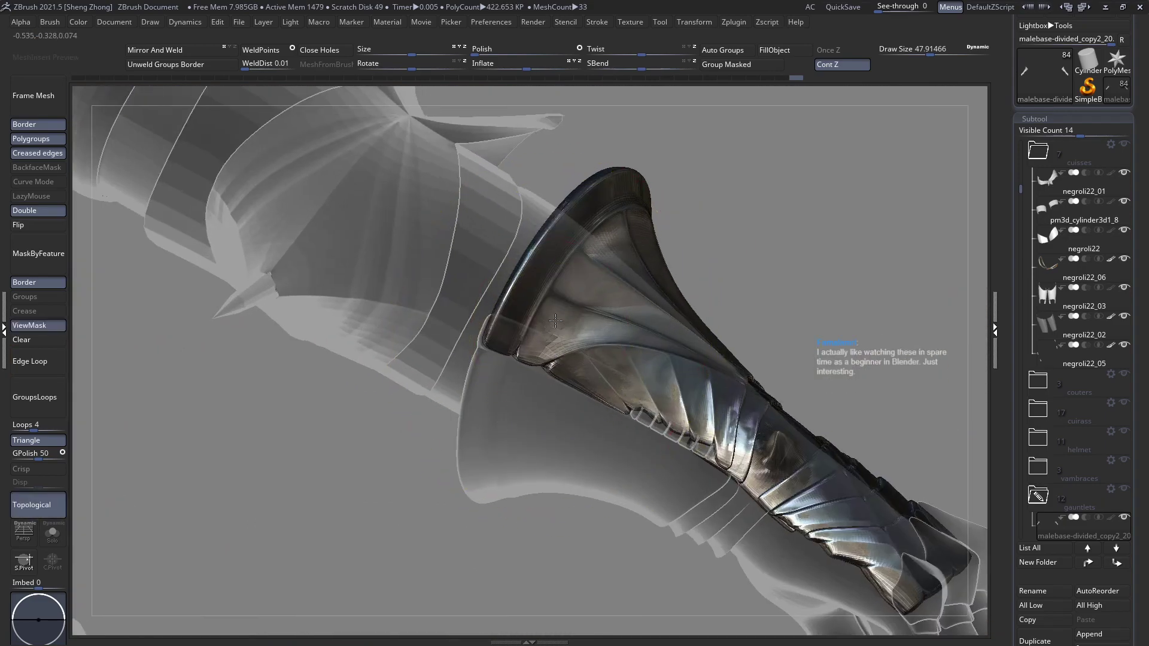
pyautogui.moveTo(555, 321)
pyautogui.mouseDown(button='right')
pyautogui.moveTo(535, 329)
pyautogui.moveTo(574, 290)
pyautogui.mouseUp(button='right')
pyautogui.press('space')
pyautogui.press('space')
pyautogui.moveTo(574, 289); pyautogui.dragTo(582, 289)
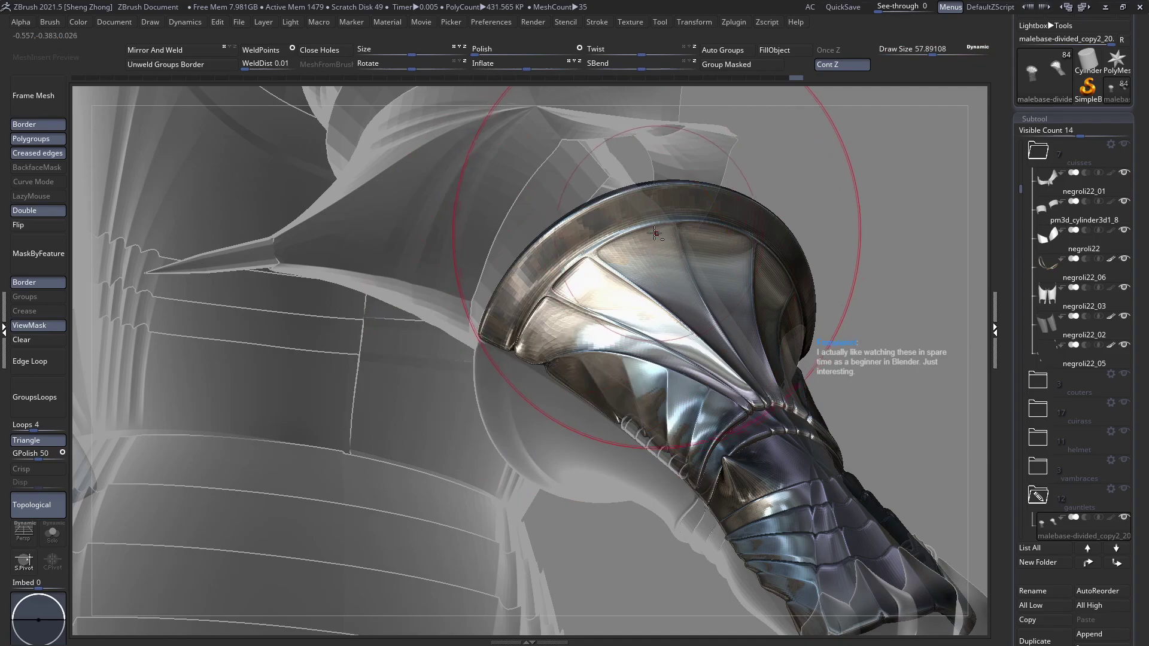
pyautogui.moveTo(648, 233); pyautogui.dragTo(695, 347, button='right')
pyautogui.moveTo(649, 311); pyautogui.dragTo(626, 372, button='right')
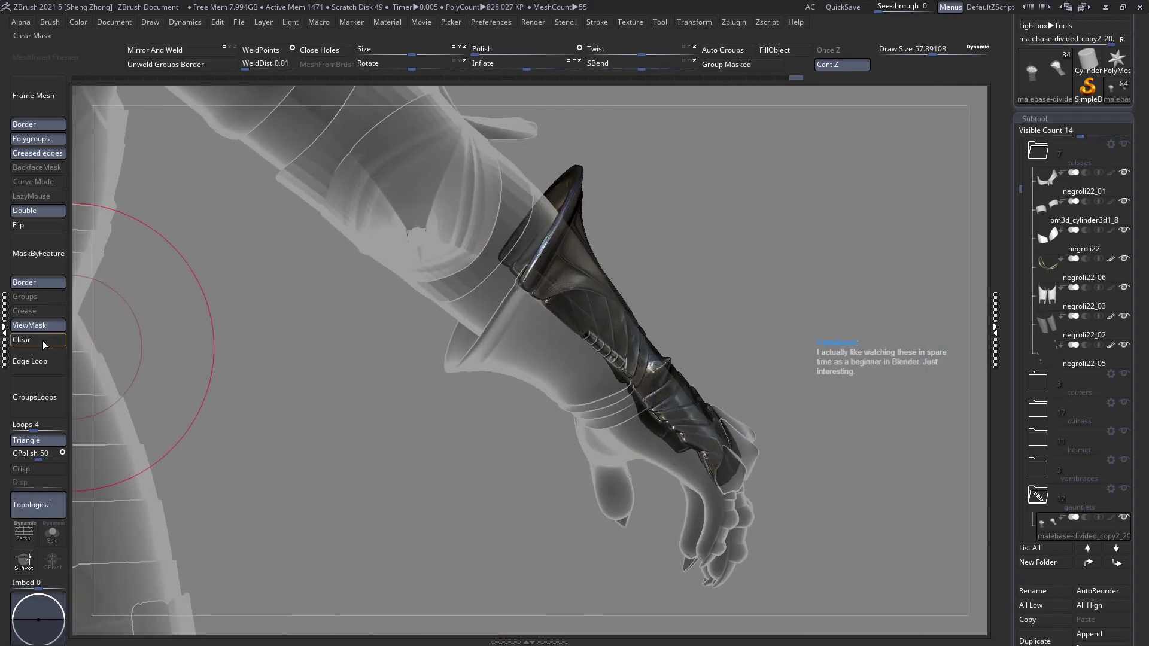
# Select the wrist band directly under the cuff, malebase-divided_copy2_4, and switch to the Move Topological brush
pyautogui.moveTo(533, 351); pyautogui.dragTo(526, 389, button='right')
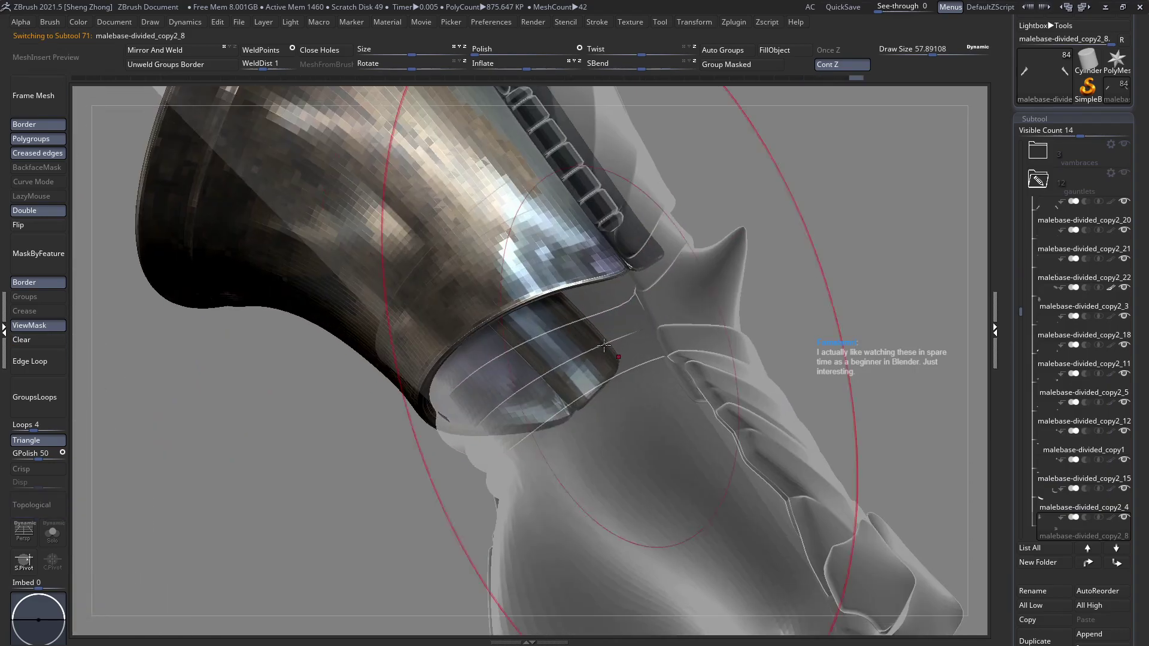
pyautogui.keyDown('alt'); pyautogui.click(580, 284); pyautogui.keyUp('alt')
pyautogui.moveTo(504, 267)
pyautogui.mouseDown(button='right')
pyautogui.moveTo(526, 209)
pyautogui.moveTo(497, 299)
pyautogui.moveTo(489, 249)
pyautogui.moveTo(518, 306)
pyautogui.moveTo(679, 254)
pyautogui.moveTo(456, 359)
pyautogui.moveTo(604, 290)
pyautogui.moveTo(563, 305)
pyautogui.moveTo(602, 381)
pyautogui.mouseUp(button='right')
pyautogui.hotkey('shift', 'f')
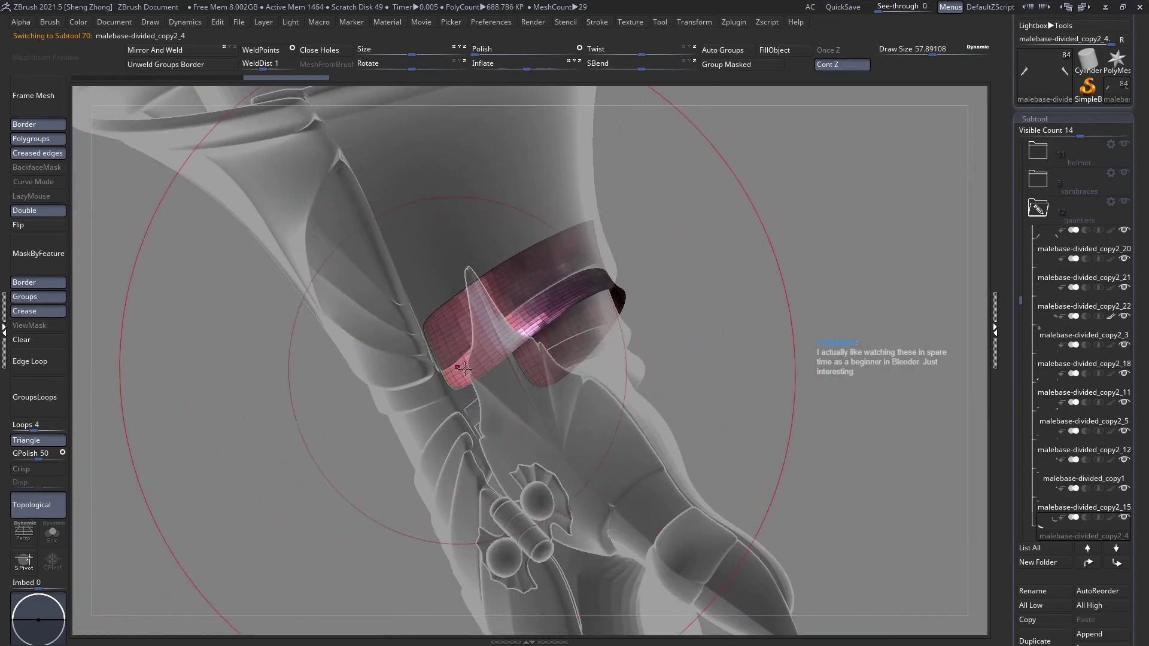
pyautogui.moveTo(465, 369)
pyautogui.mouseDown(button='right')
pyautogui.moveTo(560, 299)
pyautogui.moveTo(590, 335)
pyautogui.moveTo(600, 308)
pyautogui.moveTo(526, 337)
pyautogui.mouseUp(button='right')
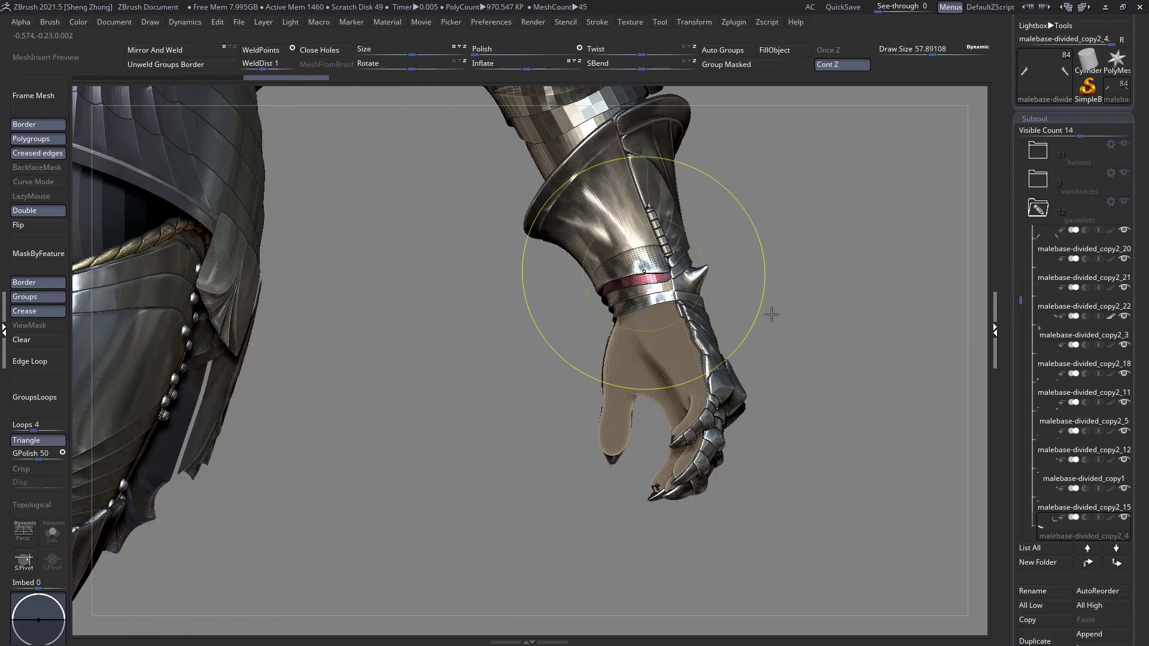
pyautogui.moveTo(771, 314)
pyautogui.keyDown('ctrl'); pyautogui.mouseDown(button='right')
pyautogui.moveTo(770, 342)
pyautogui.moveTo(678, 318)
pyautogui.moveTo(707, 309)
pyautogui.mouseUp(button='right'); pyautogui.keyUp('ctrl')
pyautogui.press('b')
pyautogui.press('m')
pyautogui.press('t')
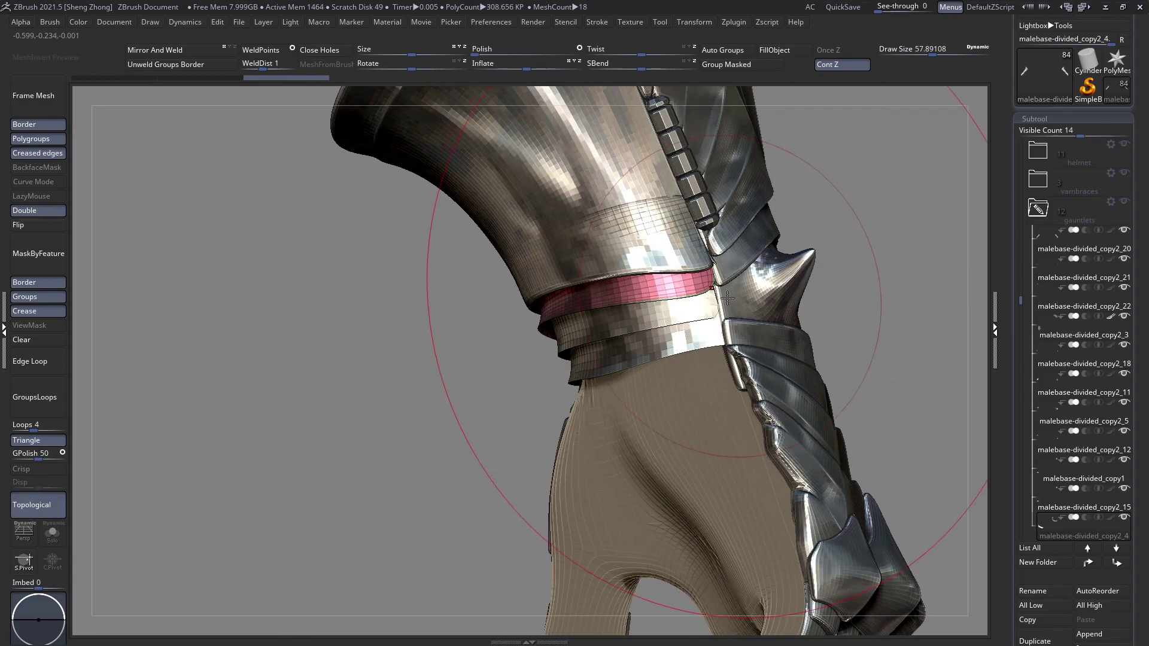
pyautogui.moveTo(772, 332); pyautogui.dragTo(798, 336, button='right')
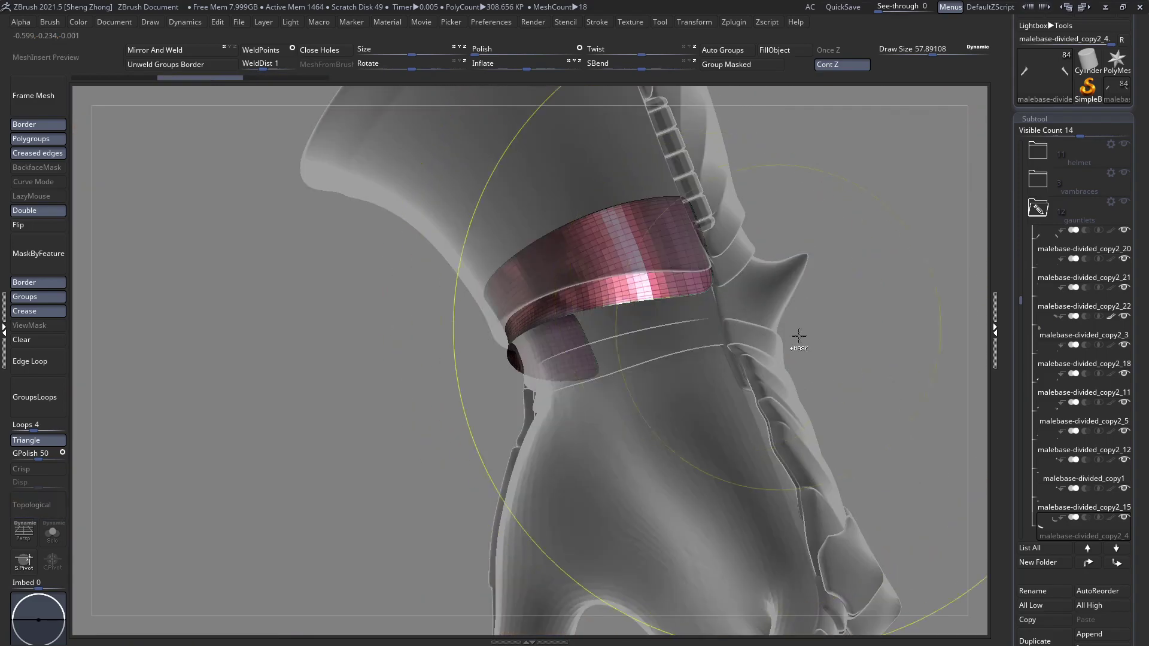
# Undo the last change to the upper wrist band and divide it once with subdivision smoothing off
pyautogui.hotkey('ctrl', 'z')
pyautogui.moveTo(1143, 571); pyautogui.dragTo(1140, 352)
pyautogui.moveTo(1066, 636); pyautogui.dragTo(1066, 559)
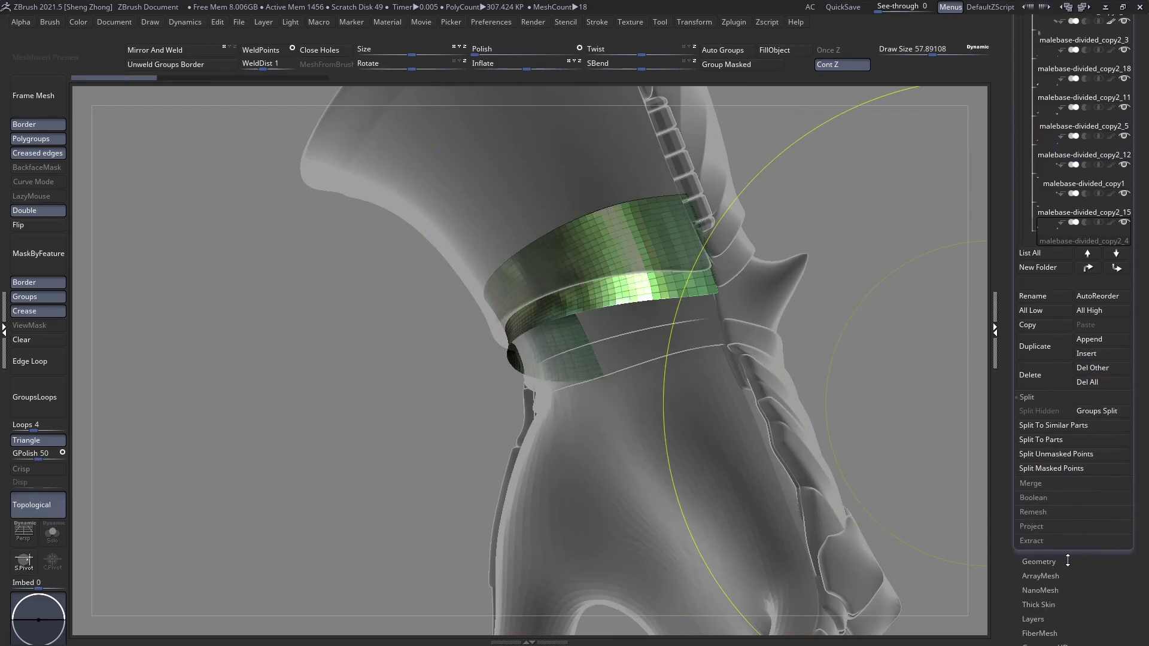
pyautogui.click(1066, 559)
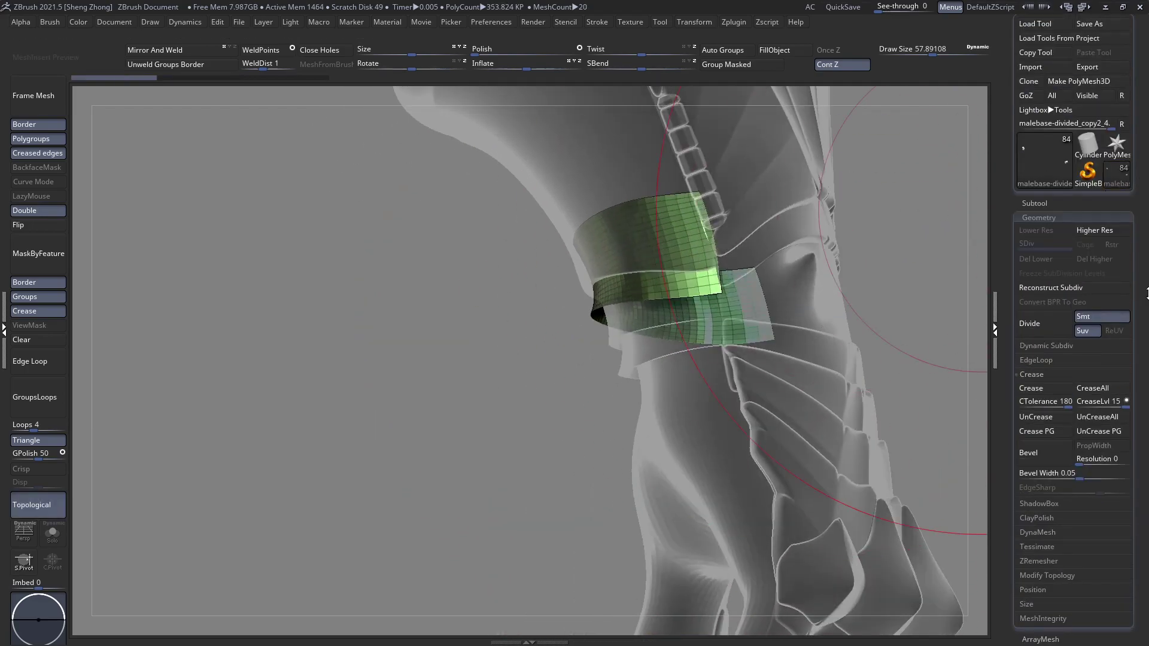
pyautogui.click(1048, 290)
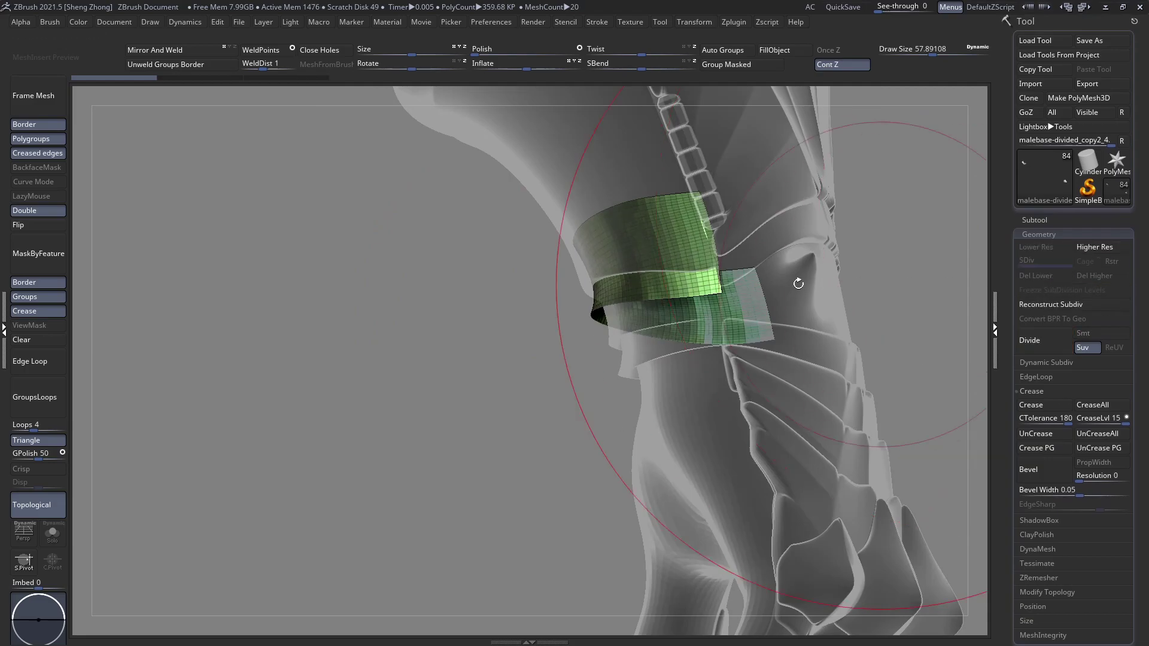
# Try applying GroupsLoops to the upper wrist band and undo it
pyautogui.click(34, 389)
pyautogui.moveTo(419, 287); pyautogui.dragTo(482, 289)
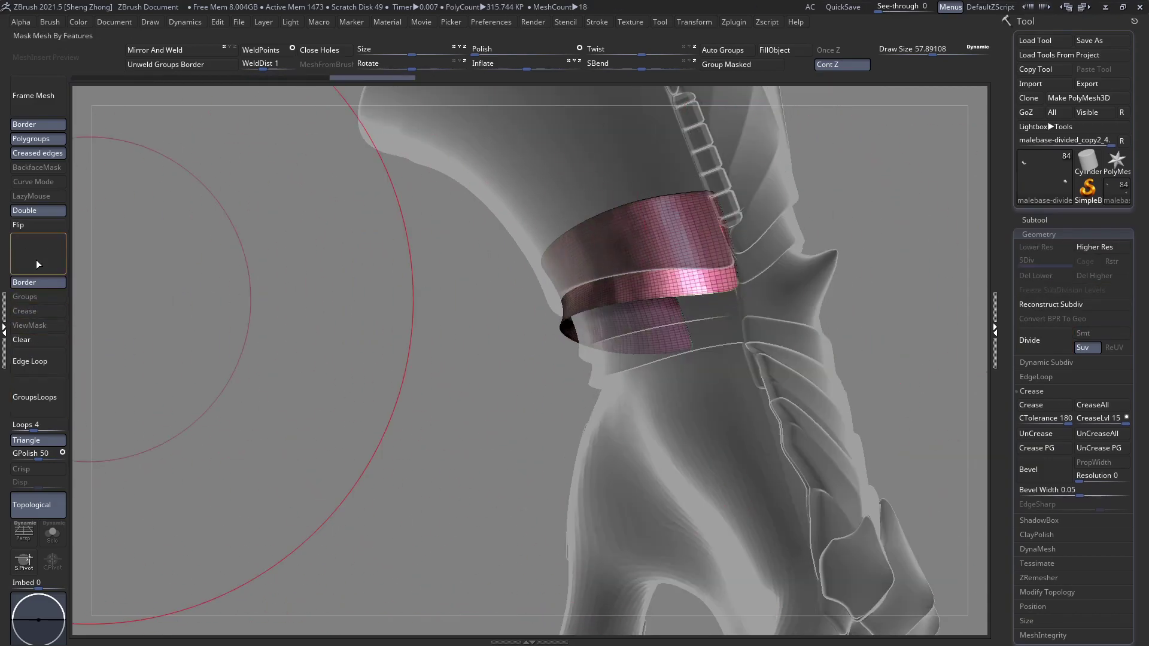
pyautogui.hotkey('ctrl', 'z')
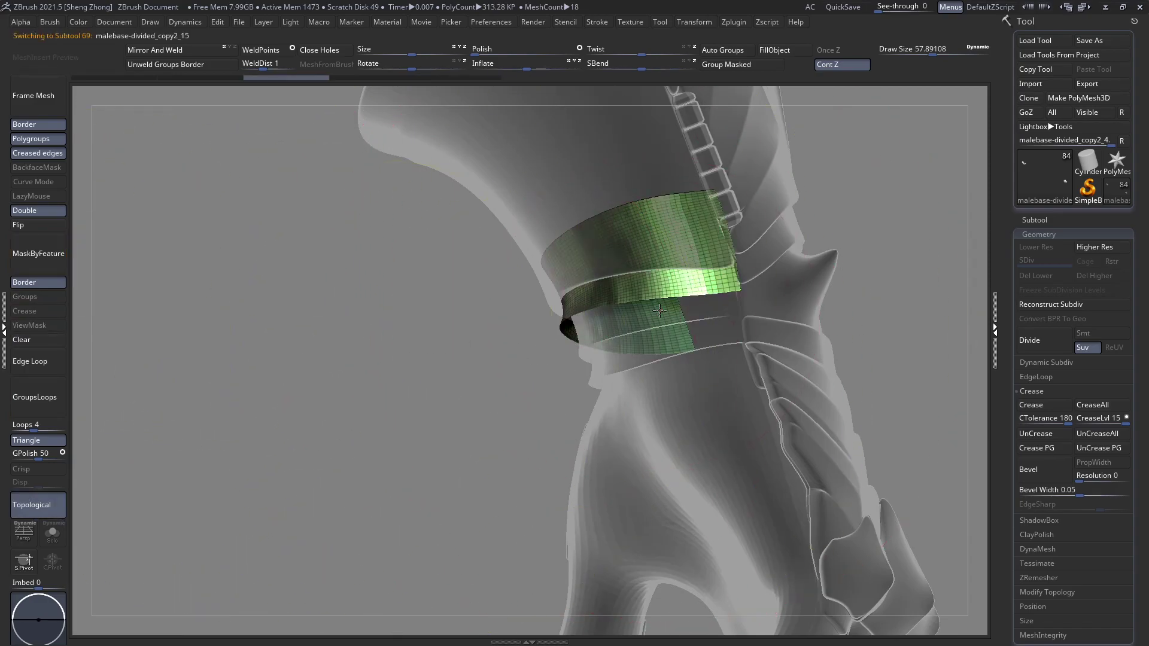
# Divide the middle and lowest wrist bands once each with smoothing off, and delete their lower subdivision levels
pyautogui.keyDown('alt'); pyautogui.click(659, 310); pyautogui.keyUp('alt')
pyautogui.moveTo(659, 310); pyautogui.dragTo(702, 332, button='right')
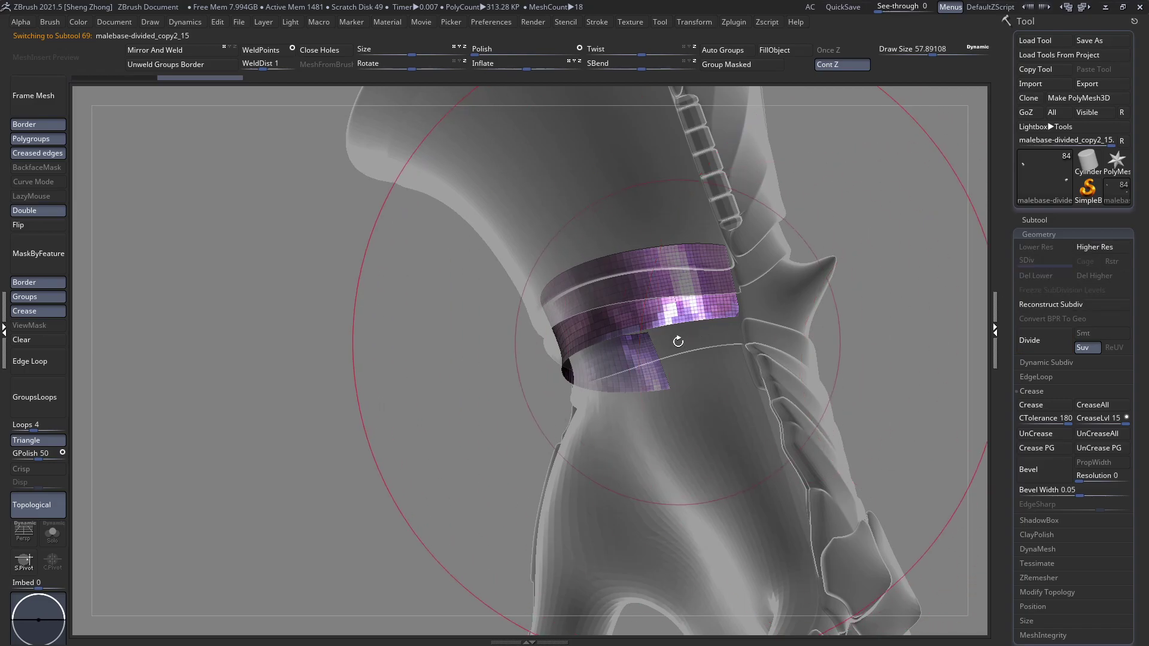
pyautogui.keyDown('alt'); pyautogui.click(679, 333); pyautogui.keyUp('alt')
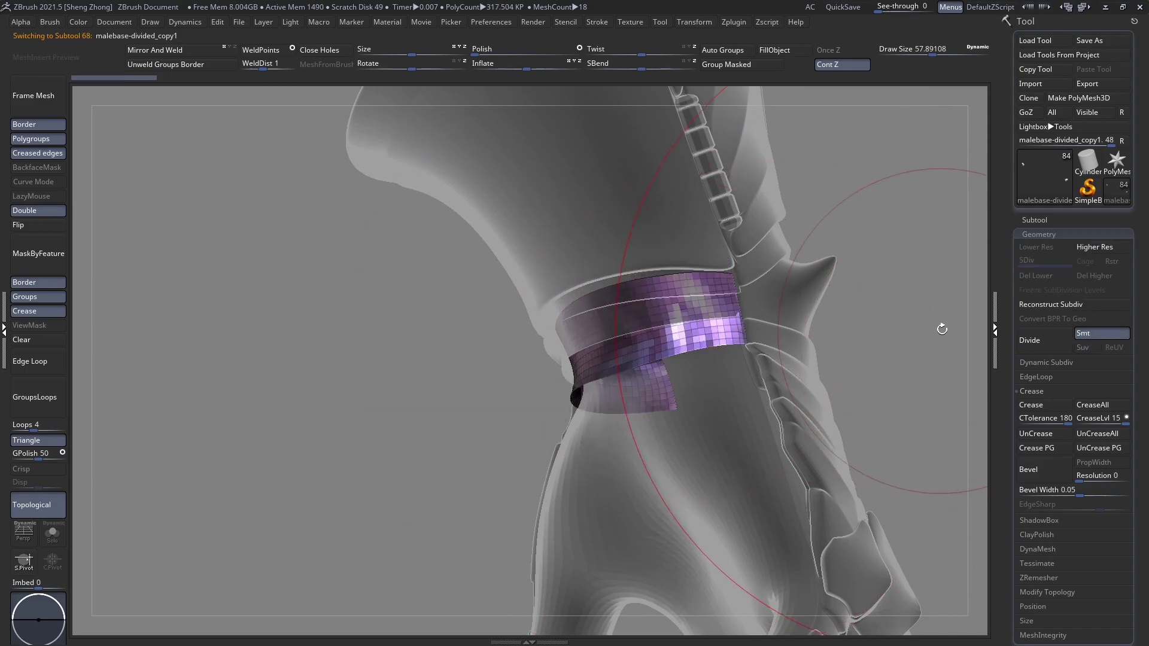
pyautogui.click(1024, 340)
pyautogui.click(1054, 277)
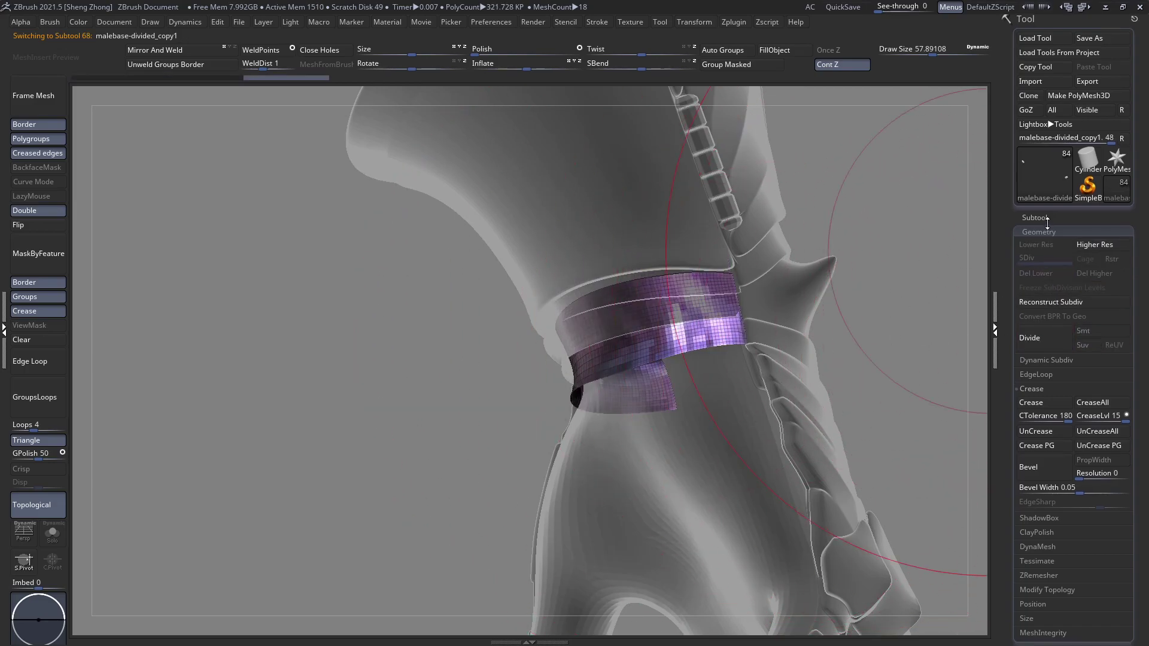
# Move the lowest wrist band's subtool, malebase-divided_copy1, to the start of the gauntlets folder and select malebase-divided_copy2_15
pyautogui.click(1033, 218)
pyautogui.scroll(-5, 1113, 359)
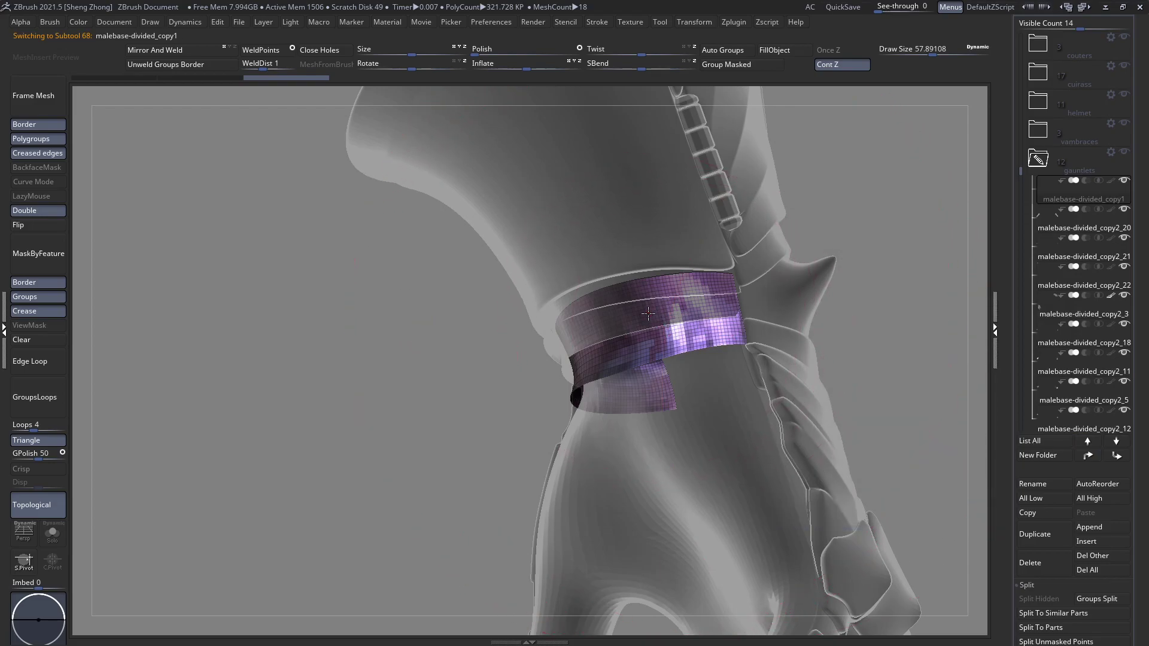
pyautogui.press('Down')
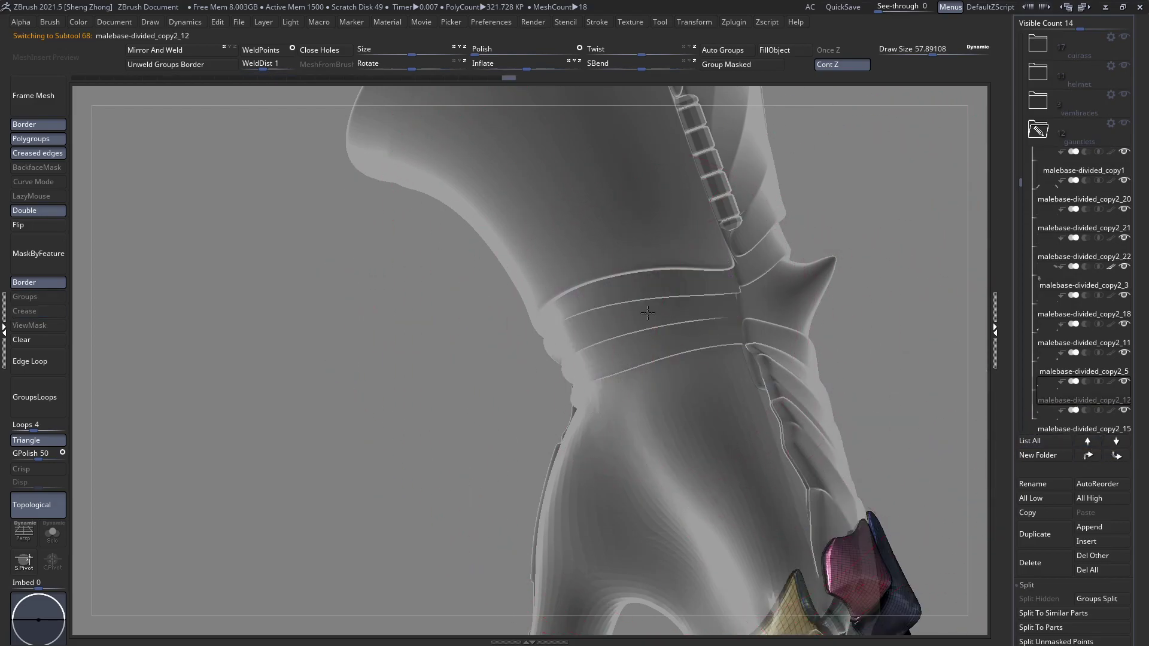
pyautogui.click(1043, 429)
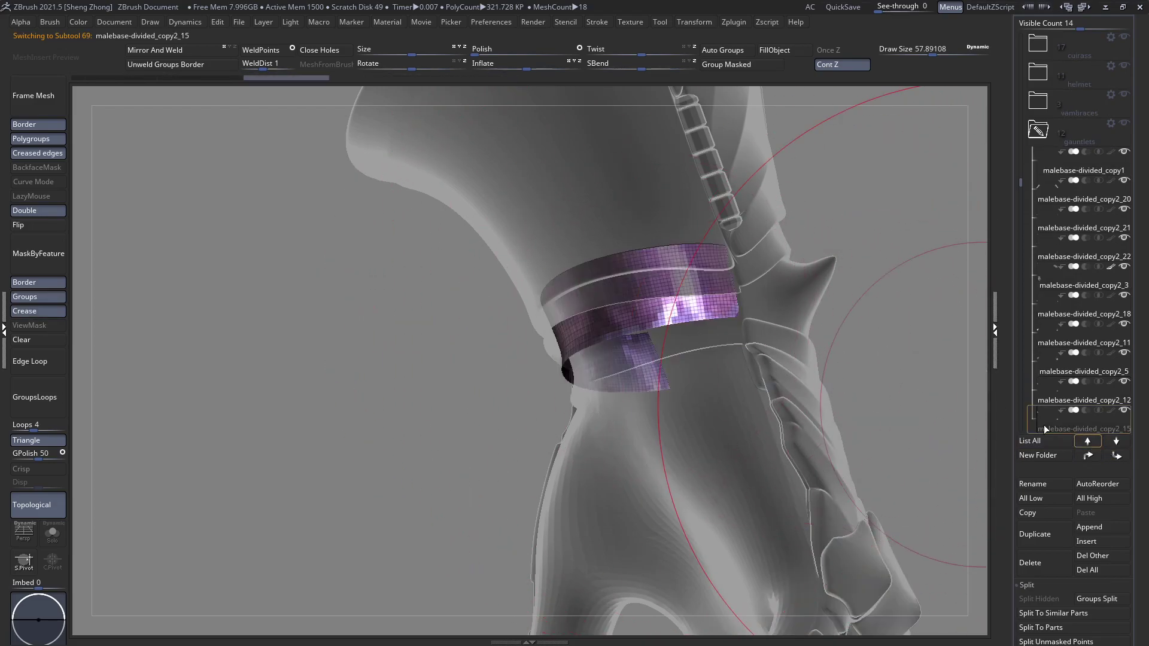
# Move the middle and upper wrist band subtools, malebase-divided_copy2_15 and malebase-divided_copy2_4, to the start of the gauntlets folder
pyautogui.click(1082, 457)
pyautogui.click(1082, 458)
pyautogui.click(1082, 457)
pyautogui.keyDown('alt'); pyautogui.click(658, 290); pyautogui.keyUp('alt')
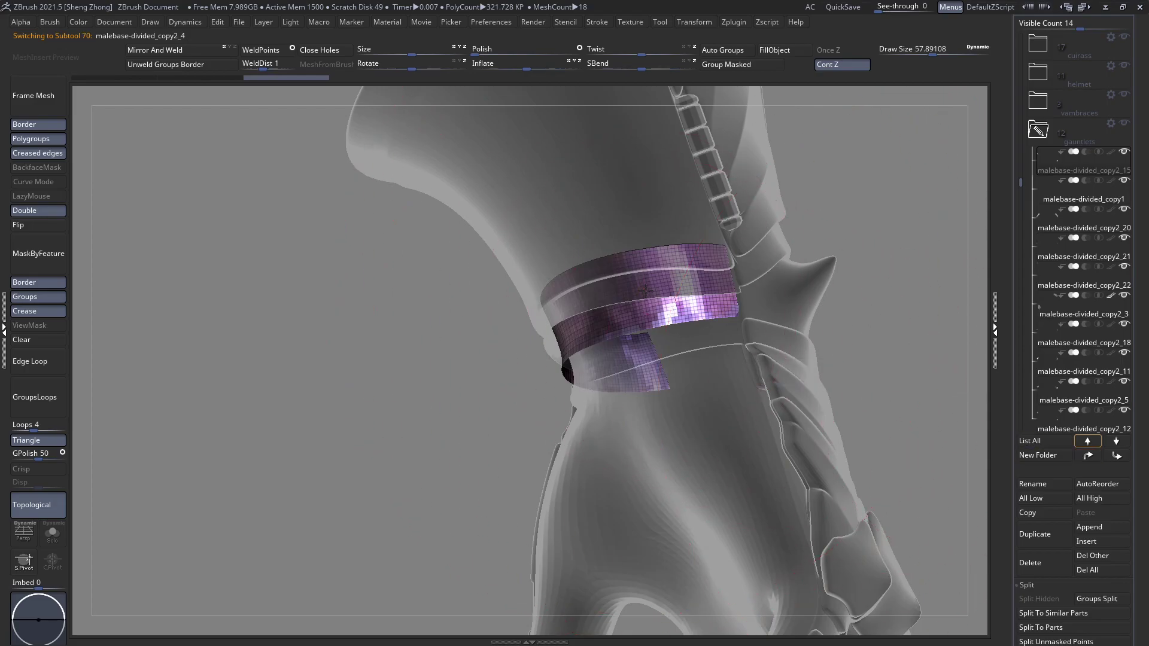
pyautogui.keyDown('shift'); pyautogui.click(1088, 454); pyautogui.keyUp('shift')
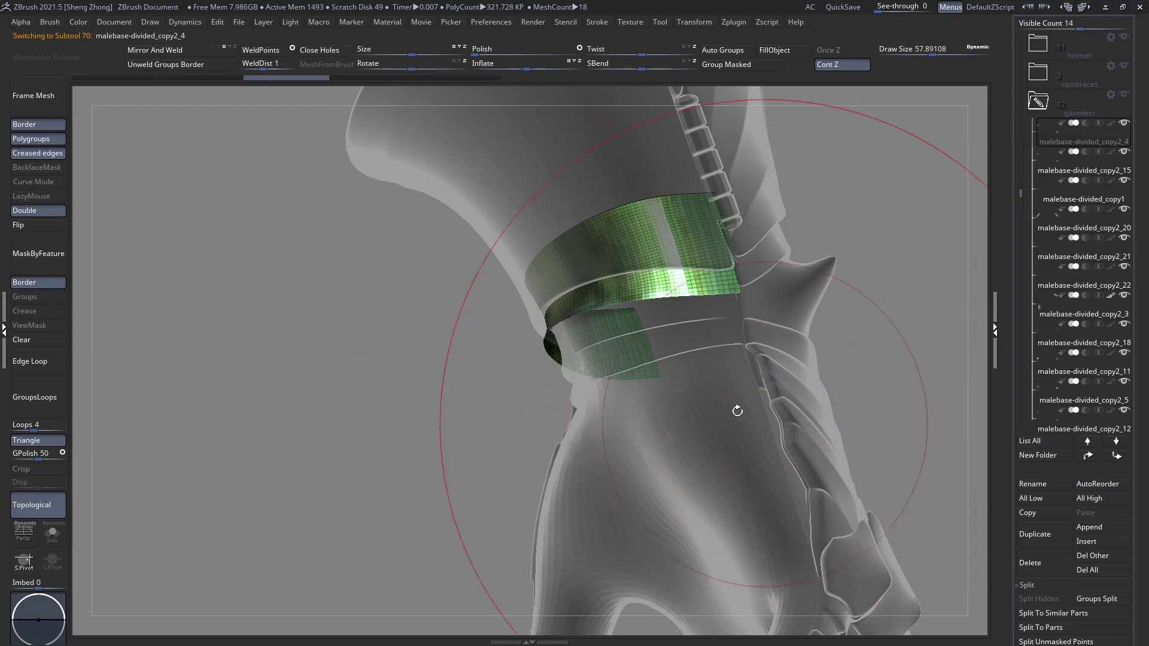
# Merge the upper wrist band down twice so that all three wrist bands form one subtool
pyautogui.moveTo(1124, 584); pyautogui.dragTo(1124, 513)
pyautogui.scroll(-2, 1124, 513)
pyautogui.click(1026, 512)
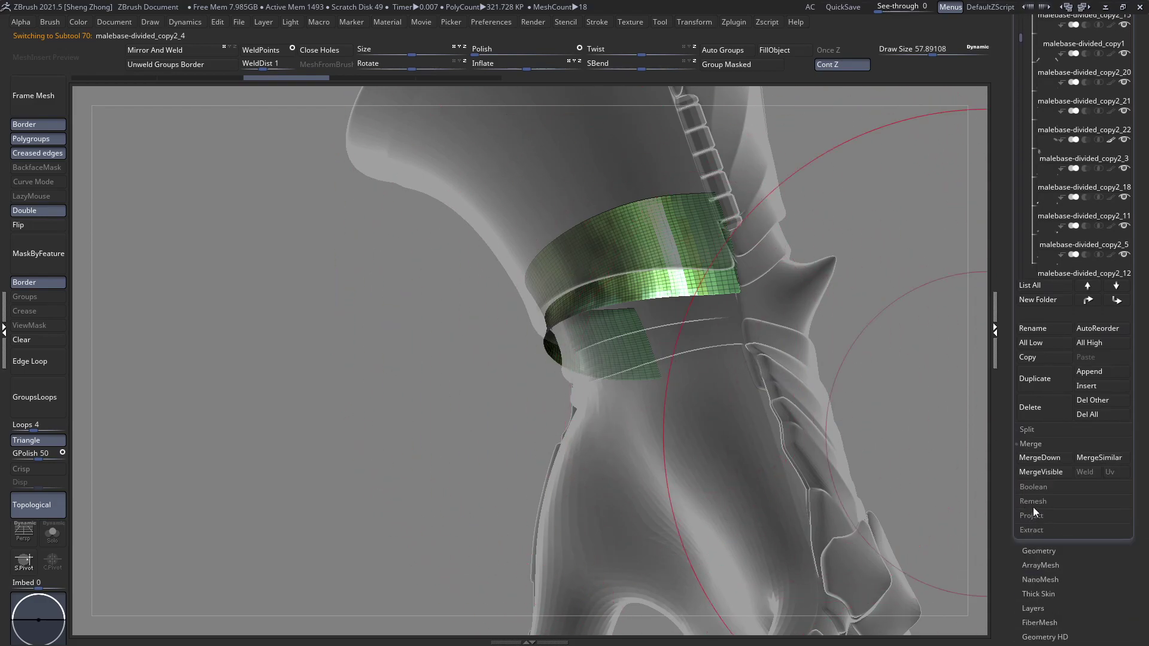
pyautogui.click(1057, 462)
pyautogui.click(1057, 461)
# Apply GroupsLoops with 4 loops to the merged wrist bands and mask their borders
pyautogui.moveTo(755, 352); pyautogui.dragTo(649, 278, button='right')
pyautogui.moveTo(649, 278); pyautogui.dragTo(578, 306)
pyautogui.click(34, 401)
pyautogui.keyDown('ctrl'); pyautogui.moveTo(520, 387); pyautogui.dragTo(544, 461, button='right'); pyautogui.keyUp('ctrl')
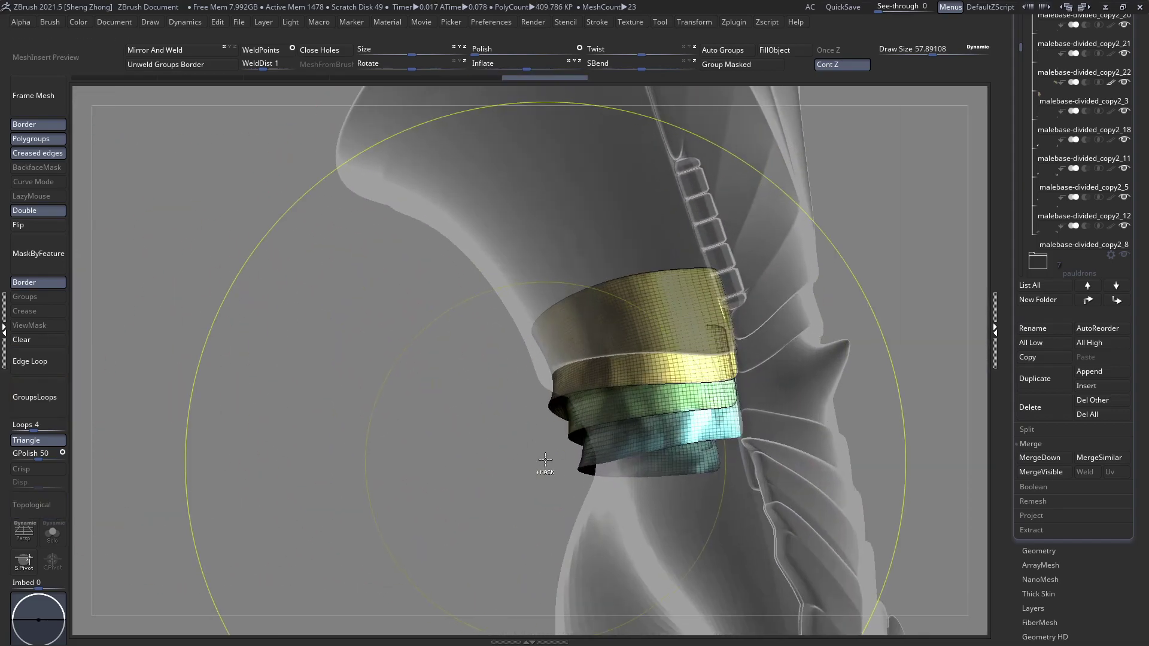
pyautogui.click(36, 282)
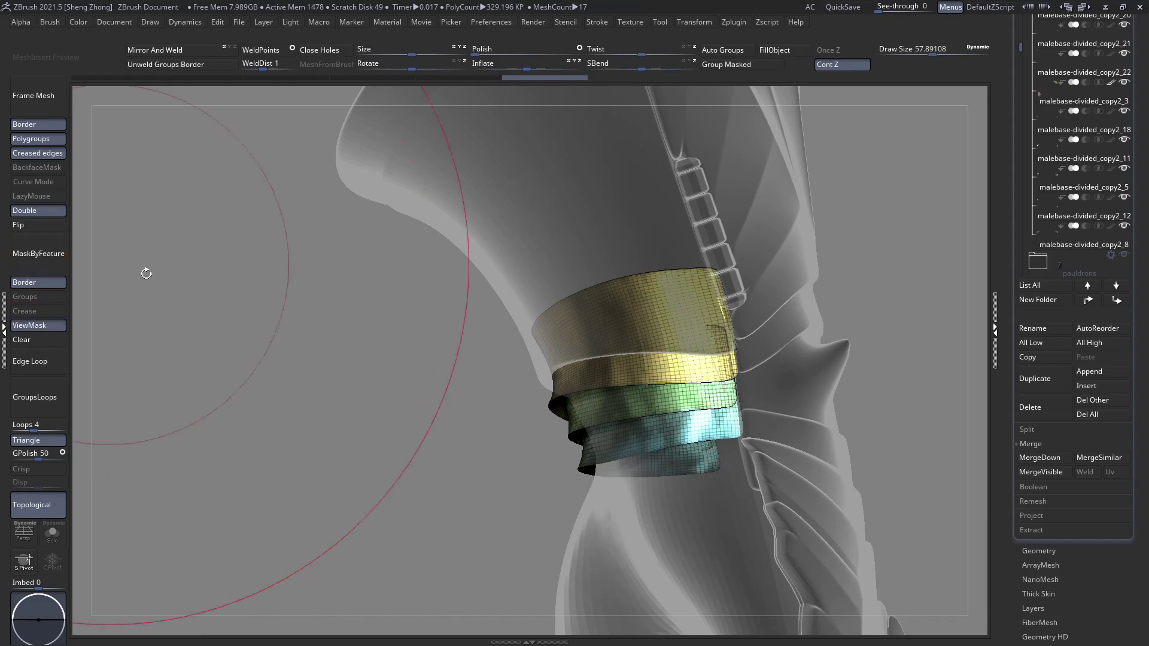
# Turn off Topological masking and broadly reshape the merged wrist bands with the Move brush at draw size 138.59161
pyautogui.press('space')
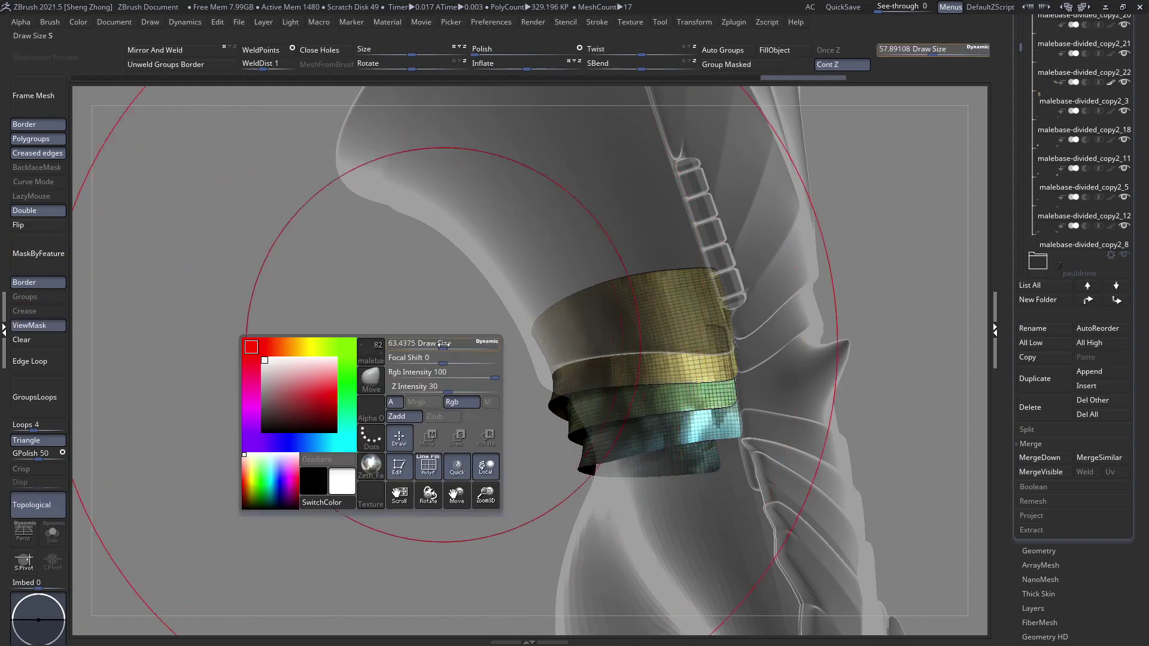
pyautogui.moveTo(444, 344); pyautogui.dragTo(454, 345)
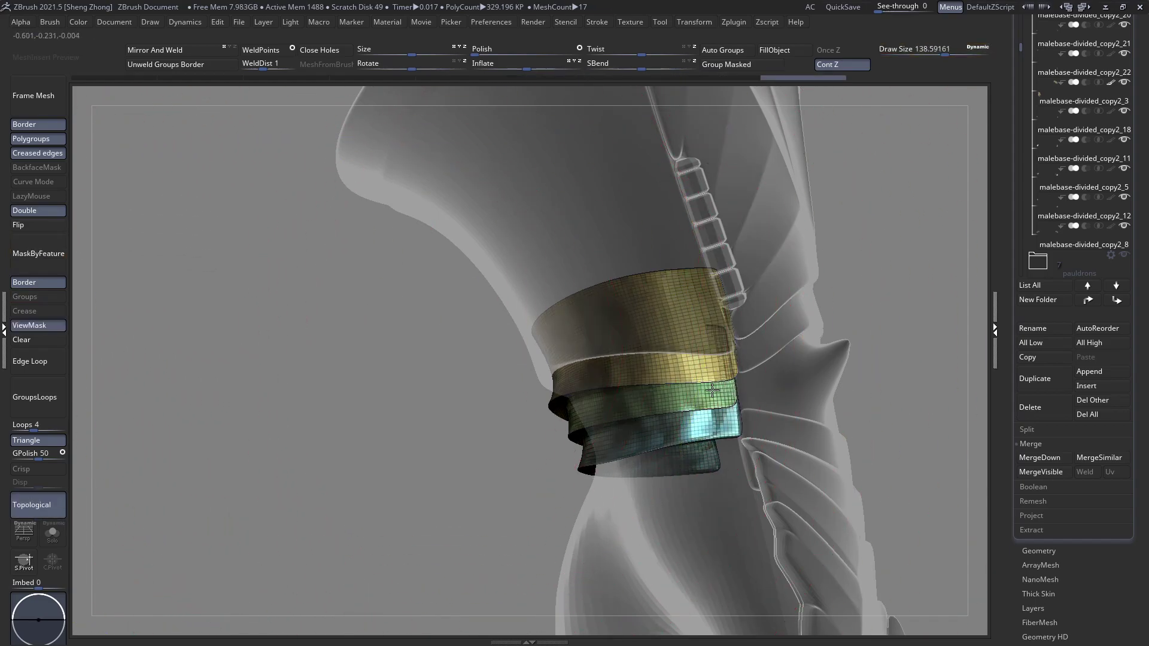
pyautogui.click(36, 505)
pyautogui.moveTo(701, 397); pyautogui.dragTo(682, 396)
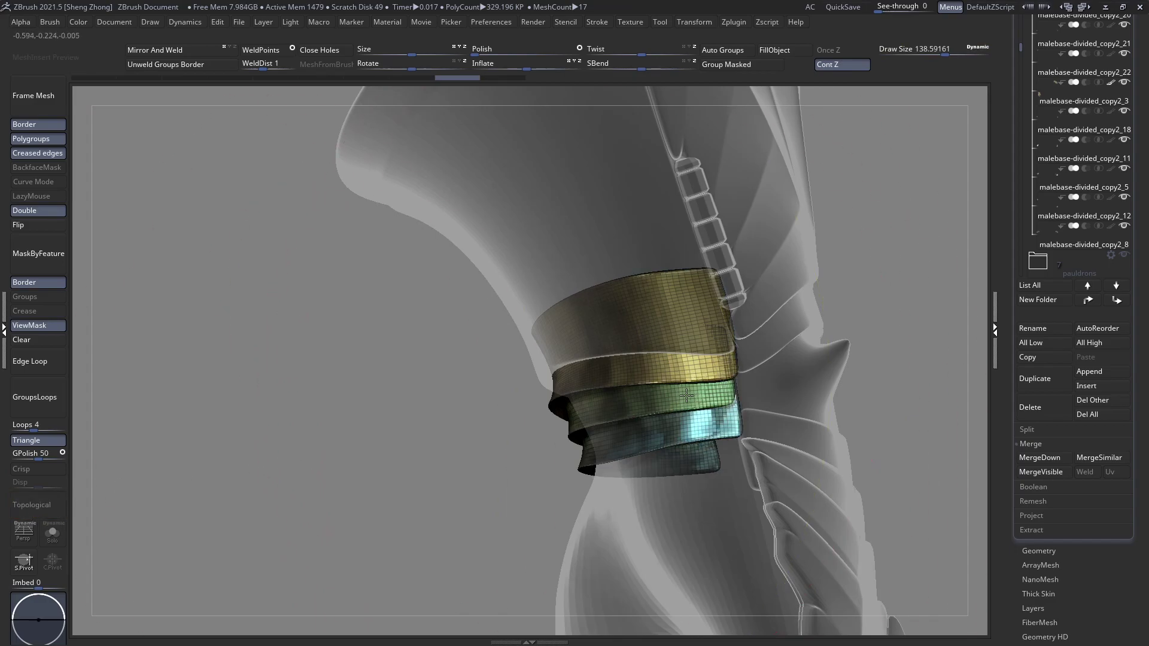
pyautogui.moveTo(682, 396); pyautogui.dragTo(536, 424, button='right')
pyautogui.moveTo(537, 424); pyautogui.dragTo(518, 427)
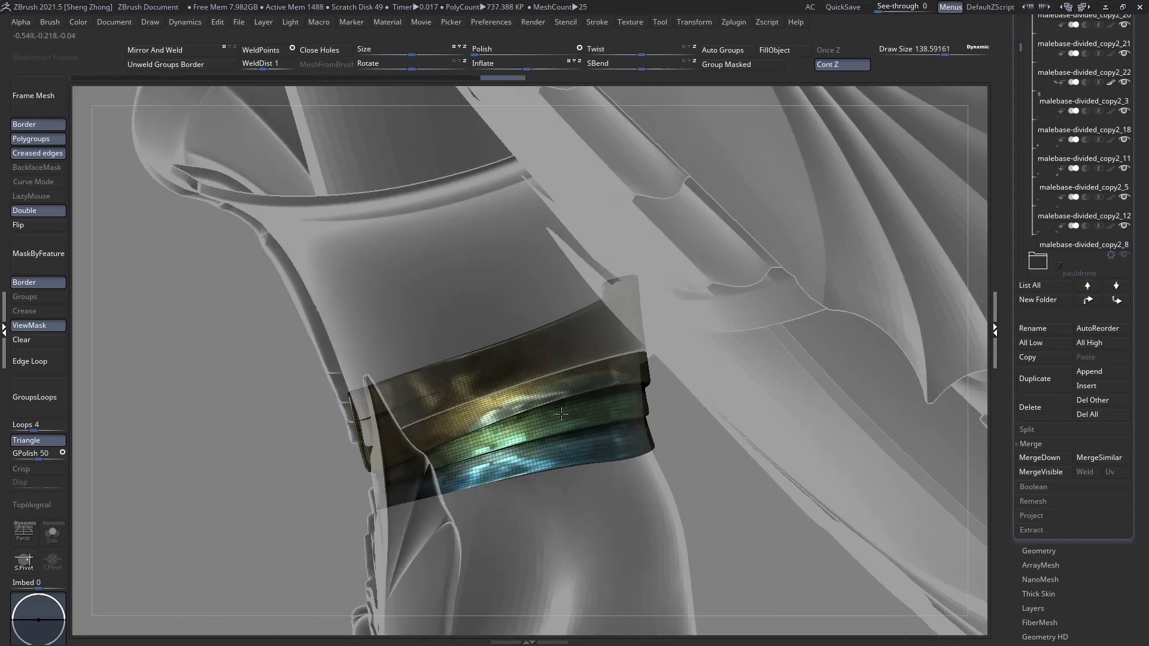
# Fit the ends and upper part of the wrist bands around the wrist with the Move brush at draw size 47.91466
pyautogui.moveTo(518, 427); pyautogui.dragTo(434, 412, button='right')
pyautogui.press('space')
pyautogui.moveTo(418, 388); pyautogui.dragTo(404, 389)
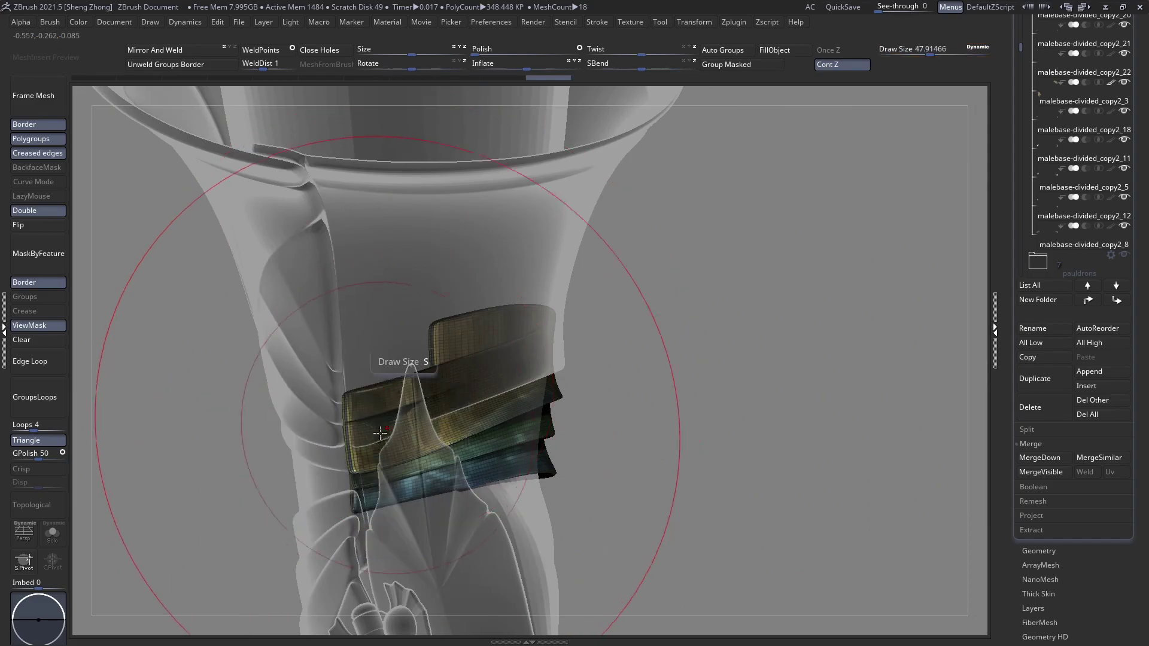
pyautogui.moveTo(334, 452); pyautogui.dragTo(361, 449)
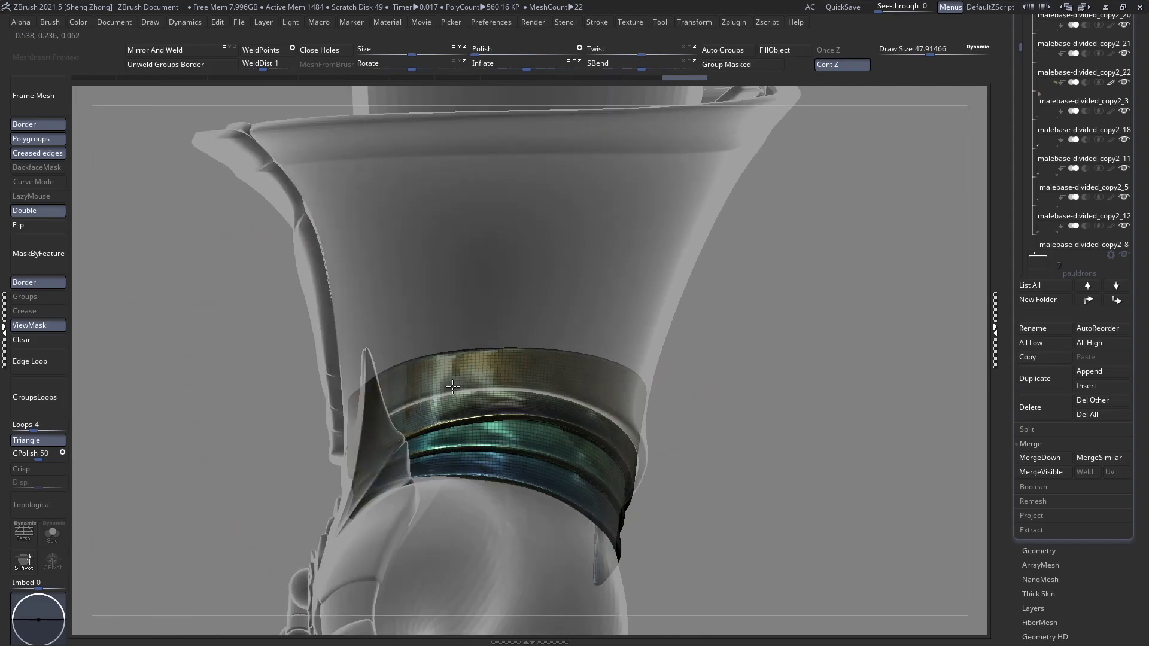
pyautogui.moveTo(418, 383)
pyautogui.mouseDown()
pyautogui.moveTo(397, 379)
pyautogui.moveTo(489, 408)
pyautogui.mouseUp()
pyautogui.moveTo(801, 382)
pyautogui.mouseDown()
pyautogui.moveTo(576, 369)
pyautogui.moveTo(485, 431)
pyautogui.moveTo(519, 414)
pyautogui.moveTo(539, 431)
pyautogui.moveTo(481, 425)
pyautogui.moveTo(315, 303)
pyautogui.moveTo(357, 311)
pyautogui.mouseUp()
# Adjust the curvature of the wrist bands near their ends with the Move brush at draw size 33.681
pyautogui.press('space')
pyautogui.moveTo(357, 310); pyautogui.dragTo(323, 329, button='right')
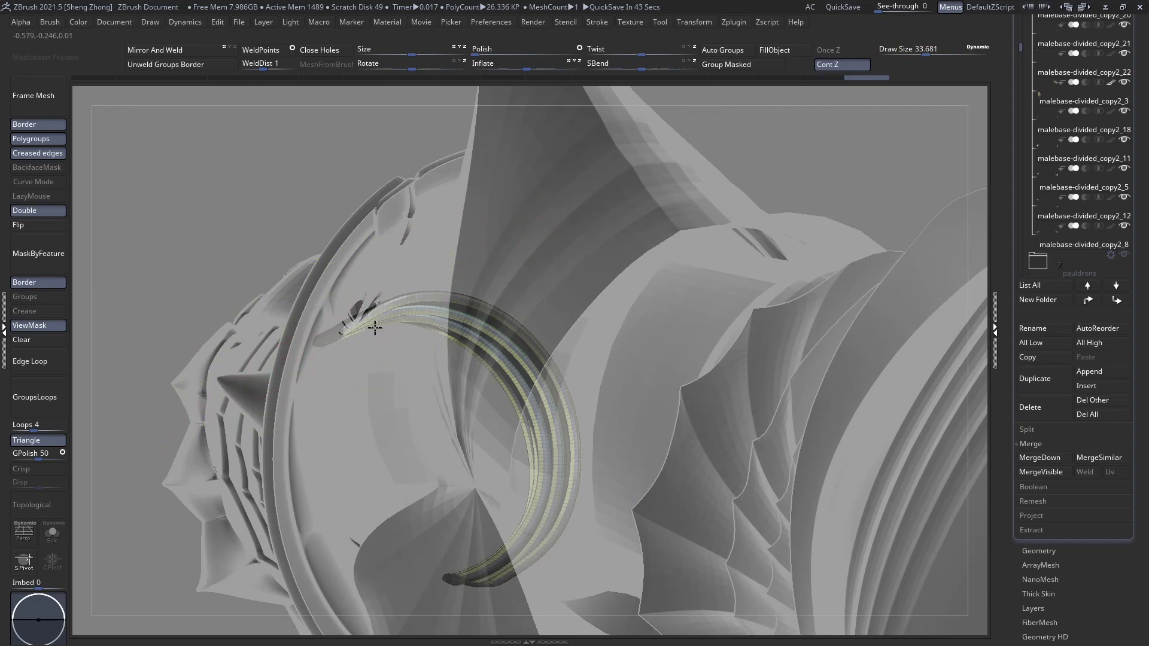
pyautogui.moveTo(374, 328); pyautogui.dragTo(426, 303)
pyautogui.moveTo(554, 396)
pyautogui.mouseDown(button='right')
pyautogui.moveTo(468, 371)
pyautogui.moveTo(474, 395)
pyautogui.moveTo(438, 399)
pyautogui.moveTo(431, 428)
pyautogui.moveTo(500, 417)
pyautogui.mouseUp(button='right')
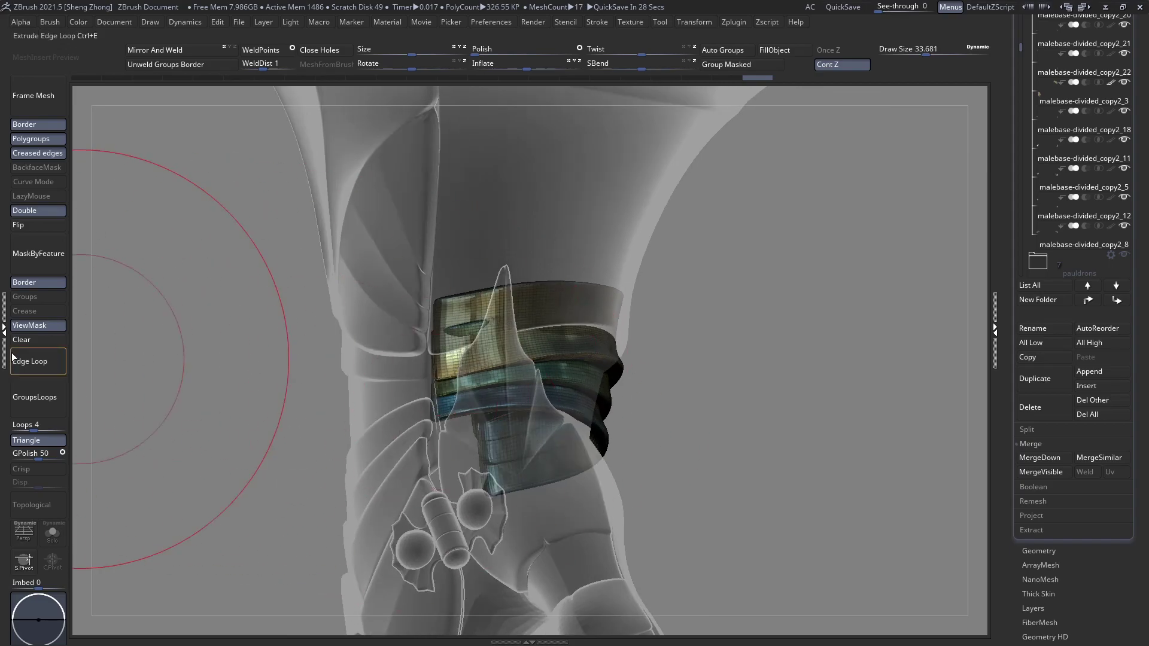
# Reselect the merged wrist bands, malebase-divided_copy2_4, and turn on Topological masking with draw size 37.35991
pyautogui.keyDown('alt'); pyautogui.click(437, 274); pyautogui.keyUp('alt')
pyautogui.press('space')
pyautogui.moveTo(437, 274); pyautogui.dragTo(441, 275)
pyautogui.moveTo(475, 333); pyautogui.dragTo(241, 357, button='right')
pyautogui.keyDown('alt'); pyautogui.click(436, 348); pyautogui.keyUp('alt')
pyautogui.click(37, 504)
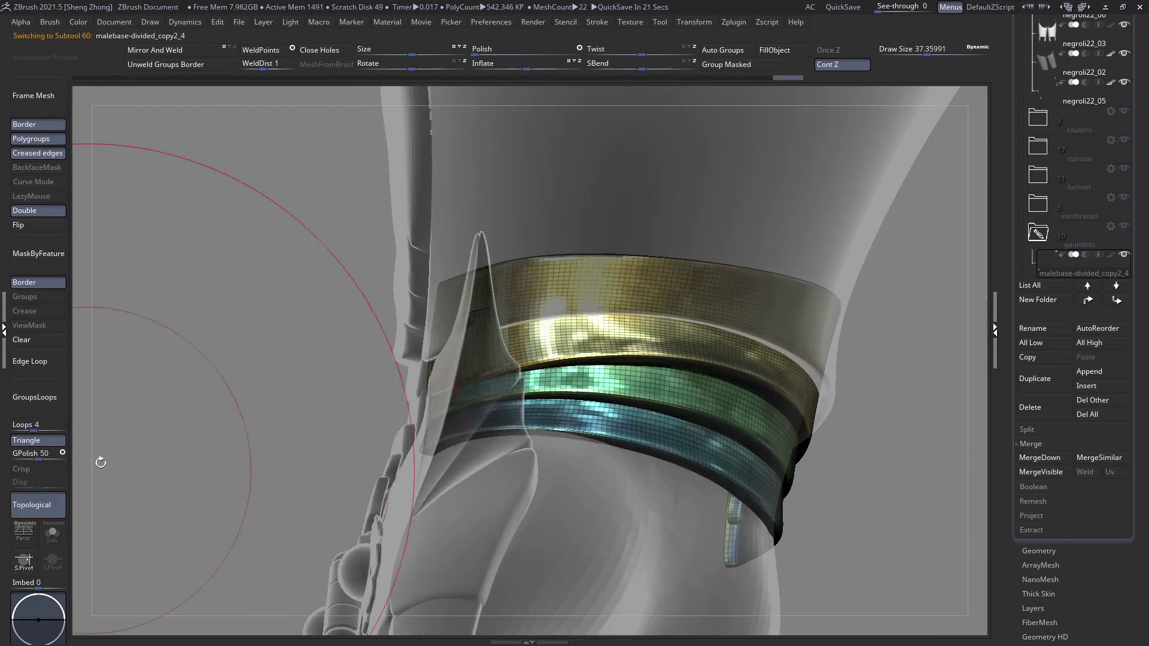
# Adjust the individual wrist bands at draw size 21.67969 and undo the last change
pyautogui.press('space')
pyautogui.moveTo(333, 279); pyautogui.dragTo(311, 279)
pyautogui.moveTo(383, 314); pyautogui.dragTo(452, 319, button='right')
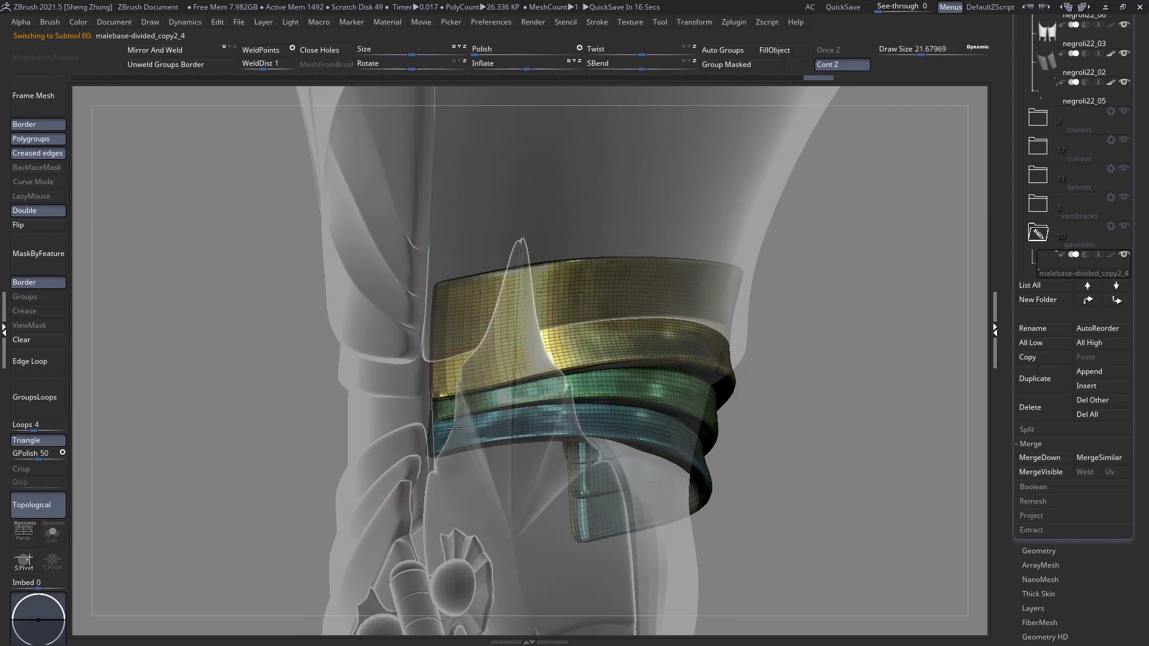
pyautogui.moveTo(434, 429)
pyautogui.mouseDown(button='right')
pyautogui.moveTo(370, 399)
pyautogui.moveTo(362, 353)
pyautogui.mouseUp(button='right')
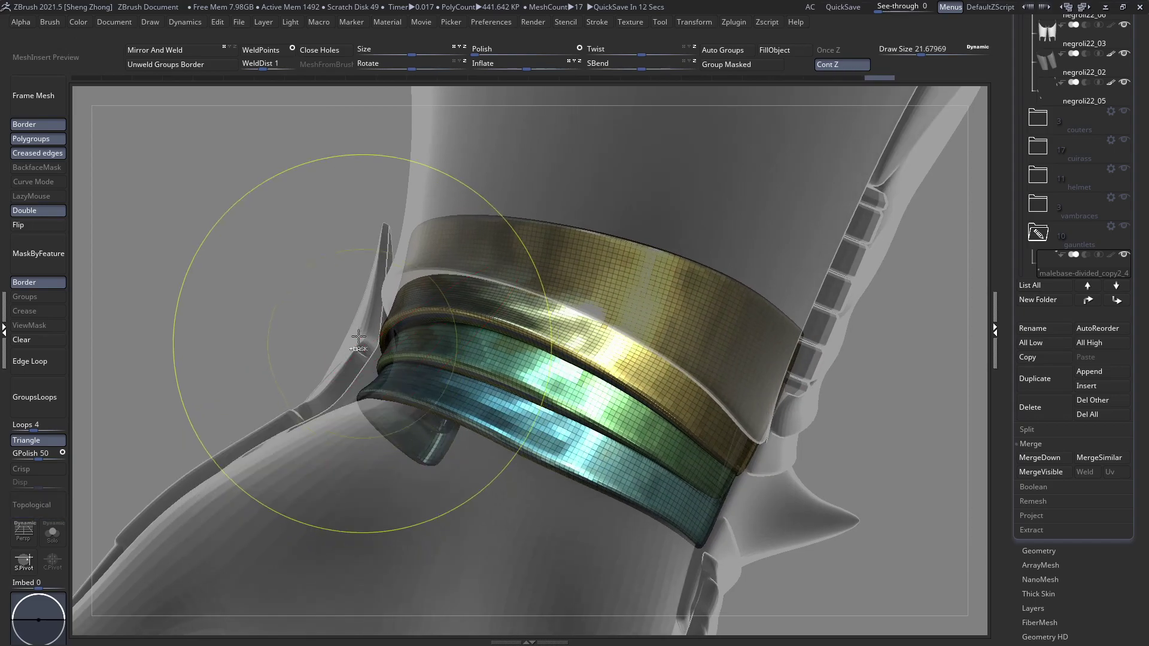
pyautogui.hotkey('ctrl', 'z')
# Nudge the inner-side edges of the lower wrist bands with the Move brush at draw size 17.10405
pyautogui.press('space')
pyautogui.moveTo(346, 321); pyautogui.dragTo(359, 320)
pyautogui.moveTo(362, 353); pyautogui.dragTo(372, 395, button='right')
pyautogui.moveTo(372, 395); pyautogui.dragTo(382, 377)
pyautogui.press('space')
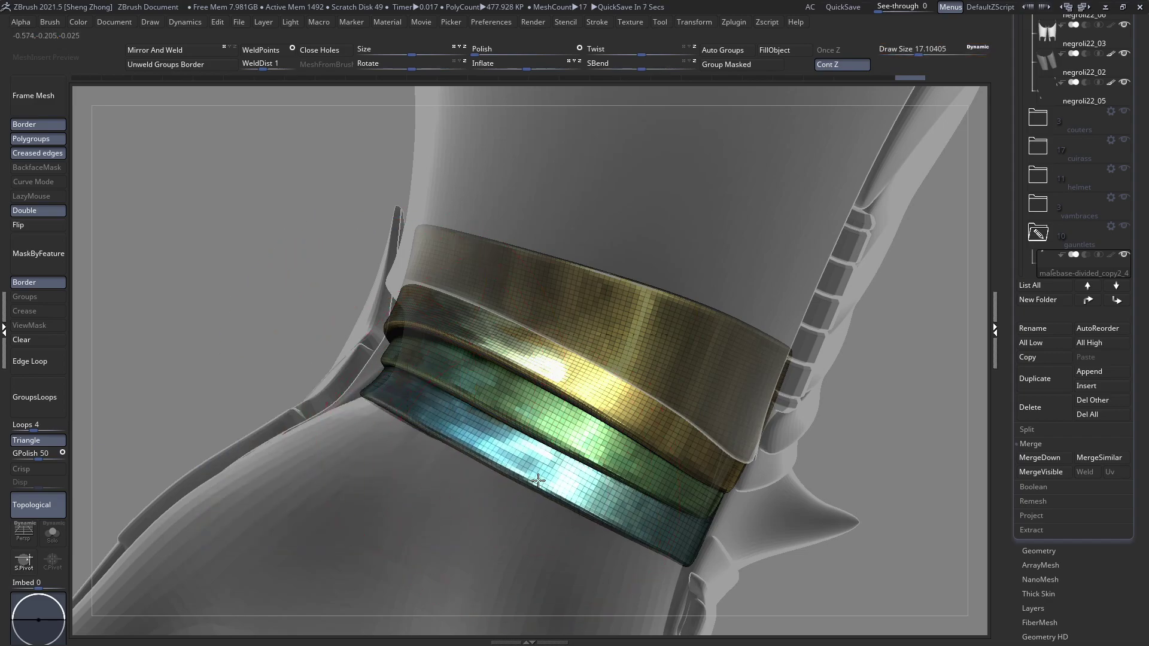
# Lift the edge of the middle wrist band with the Move brush at draw size 21.67969
pyautogui.moveTo(534, 483); pyautogui.dragTo(478, 382, button='right')
pyautogui.press('space')
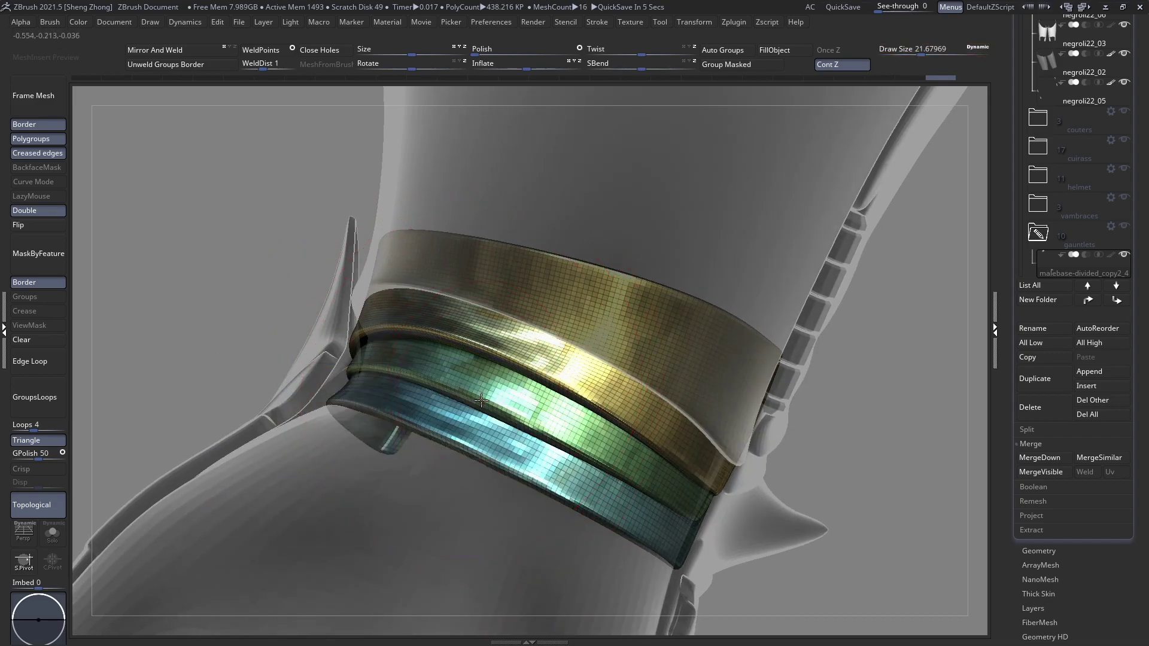
pyautogui.moveTo(500, 415); pyautogui.dragTo(496, 392)
pyautogui.moveTo(491, 382)
pyautogui.keyDown('ctrl'); pyautogui.mouseDown(button='right')
pyautogui.moveTo(420, 281)
pyautogui.moveTo(488, 279)
pyautogui.mouseUp(button='right'); pyautogui.keyUp('ctrl')
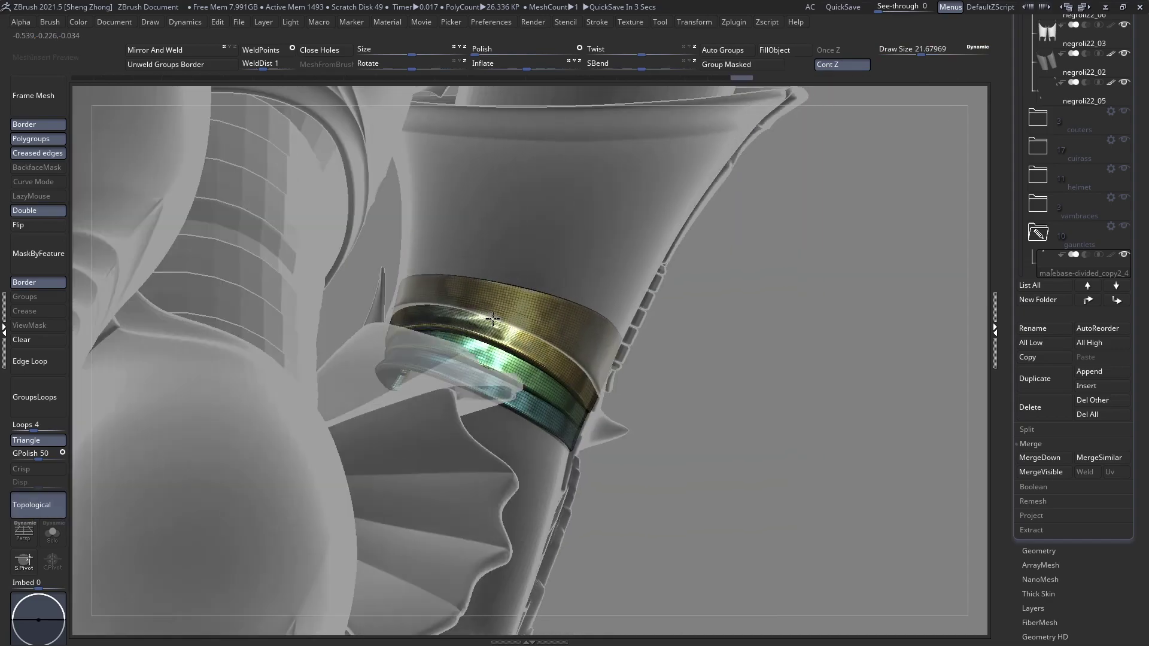
# Reshape the upper wrist band just below the cuff with the Move brush at draw size 33.681
pyautogui.press('space')
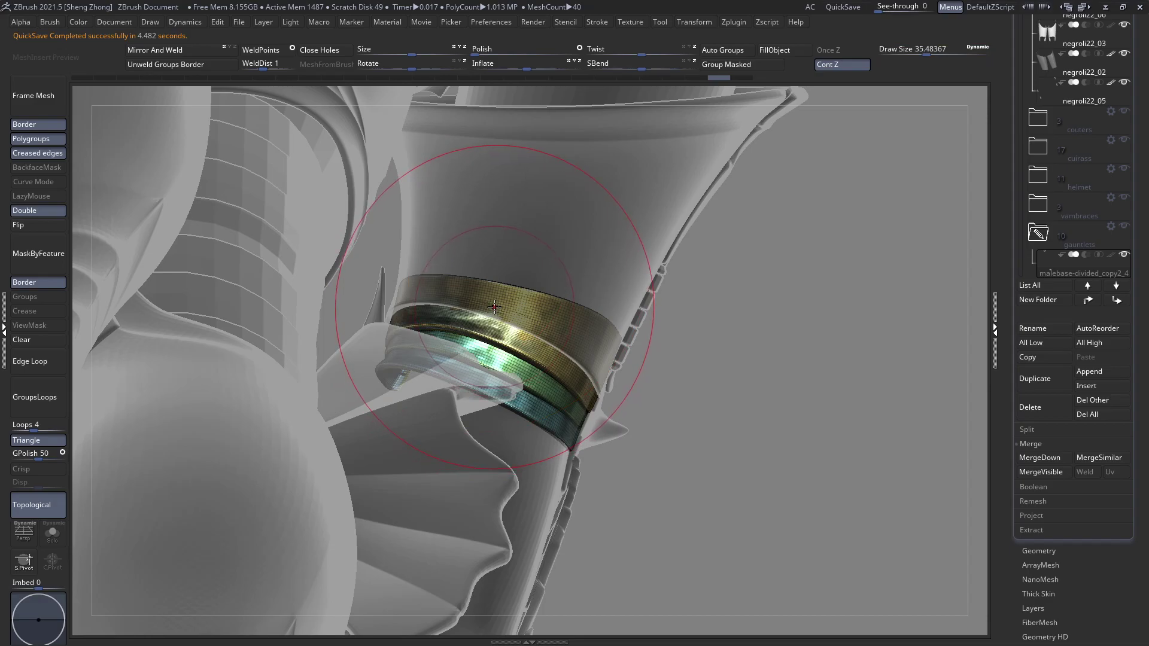
pyautogui.keyDown('ctrl'); pyautogui.moveTo(497, 309); pyautogui.dragTo(497, 353, button='right'); pyautogui.keyUp('ctrl')
pyautogui.press('space')
pyautogui.moveTo(454, 286)
pyautogui.mouseDown()
pyautogui.moveTo(485, 305)
pyautogui.moveTo(498, 287)
pyautogui.moveTo(506, 316)
pyautogui.mouseUp()
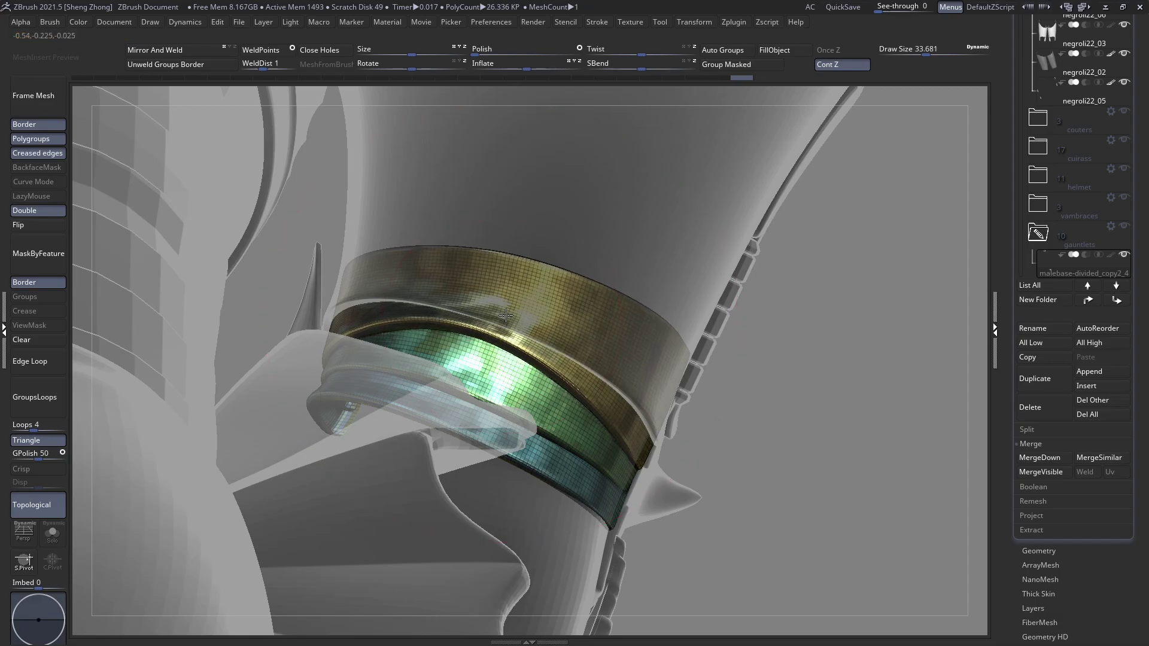
# Select the flared cuff, malebase-divided_copy2_8, and pull its lower edge upward with the Move brush at draw size 30.28859
pyautogui.keyDown('alt'); pyautogui.click(518, 278); pyautogui.keyUp('alt')
pyautogui.press('space')
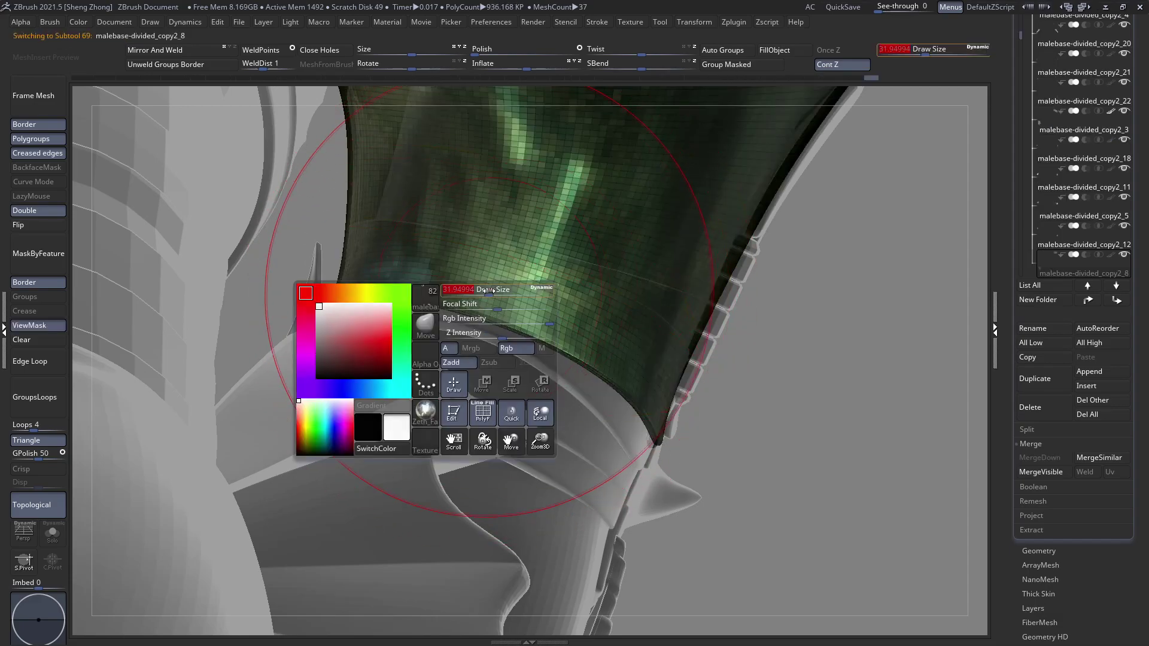
pyautogui.moveTo(509, 335); pyautogui.dragTo(488, 288, button='right')
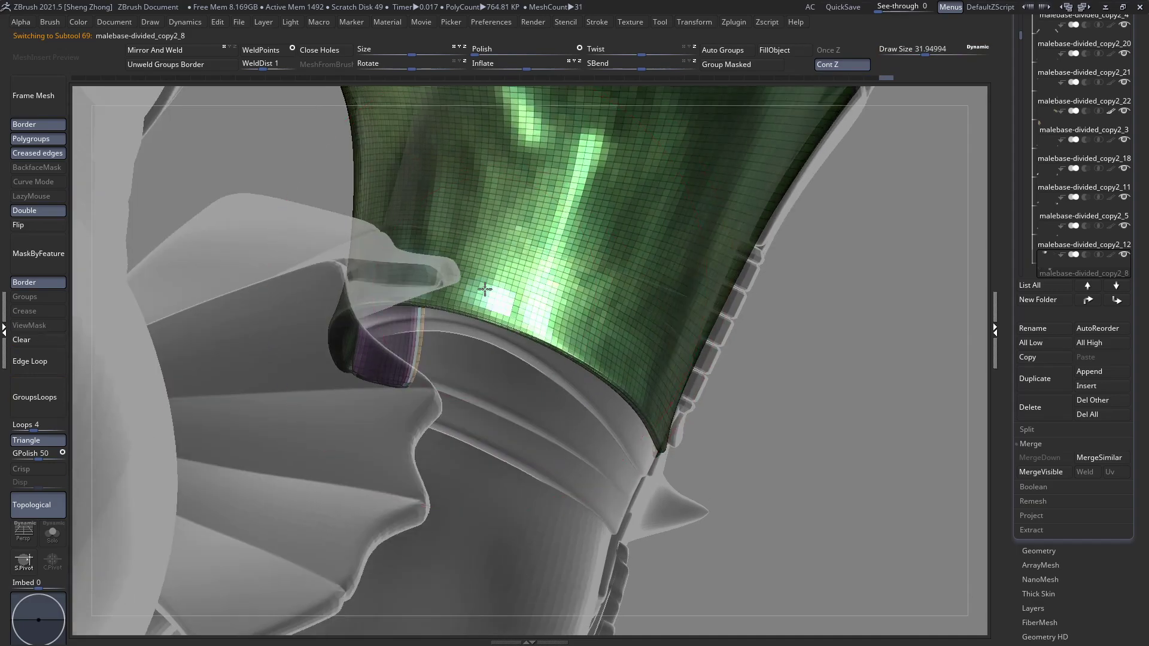
pyautogui.press('space')
pyautogui.press('space')
pyautogui.moveTo(486, 269); pyautogui.dragTo(484, 269)
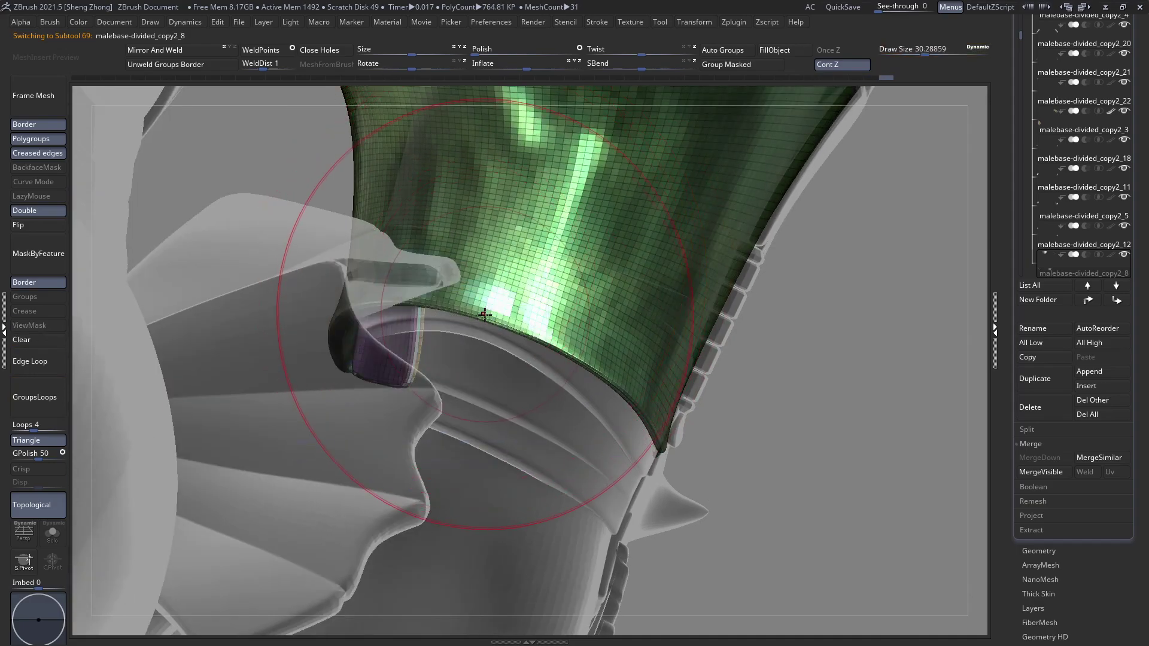
pyautogui.moveTo(485, 315)
pyautogui.mouseDown()
pyautogui.moveTo(490, 280)
pyautogui.moveTo(483, 293)
pyautogui.mouseUp()
pyautogui.moveTo(484, 292); pyautogui.dragTo(478, 298, button='right')
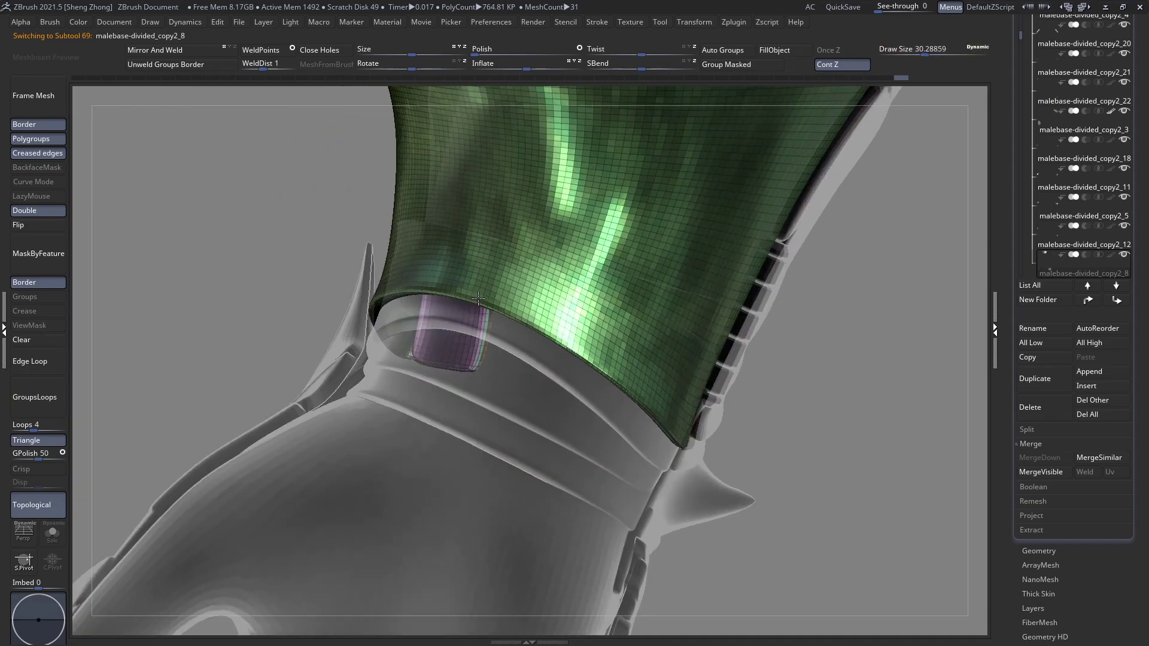
pyautogui.moveTo(478, 298); pyautogui.dragTo(490, 281)
pyautogui.moveTo(488, 293); pyautogui.dragTo(491, 304, button='right')
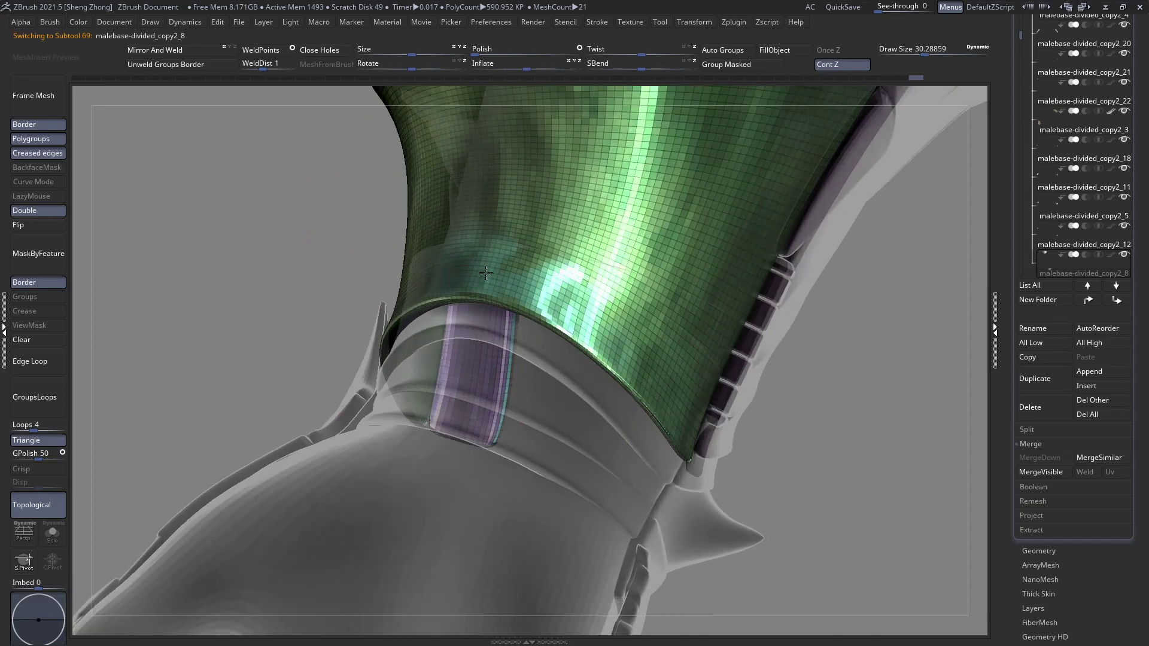
# Return to the merged wrist bands and rework their lower edges at draw size 28.69503, undoing the last change
pyautogui.hotkey('ctrl', 'z')
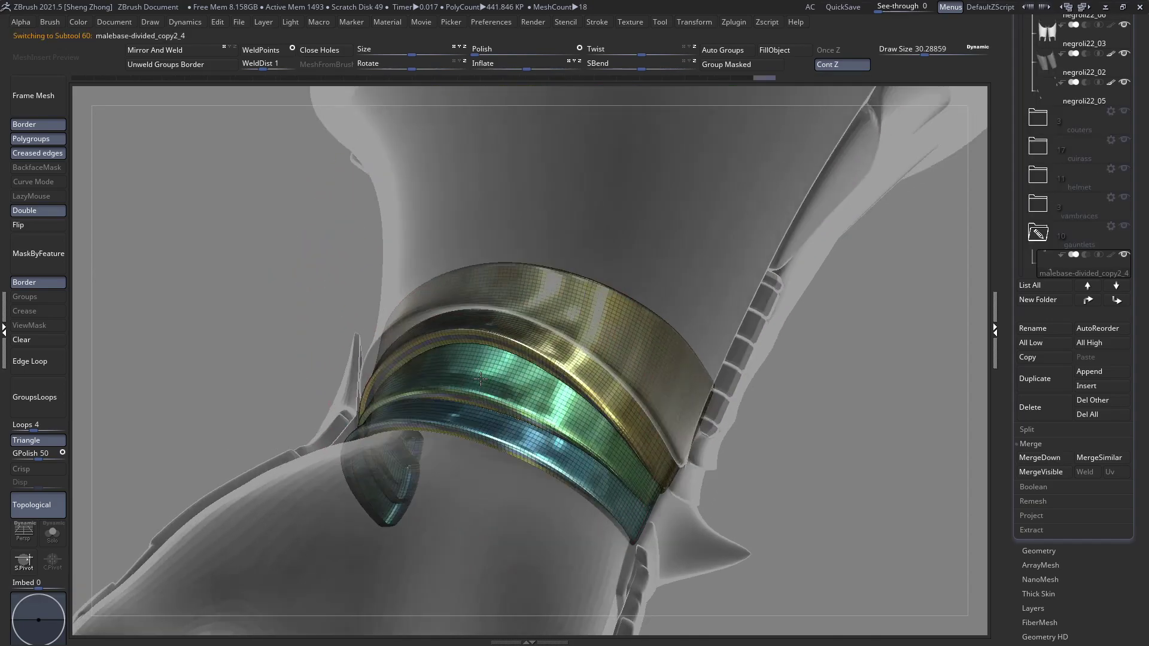
pyautogui.hotkey('ctrl', 'z')
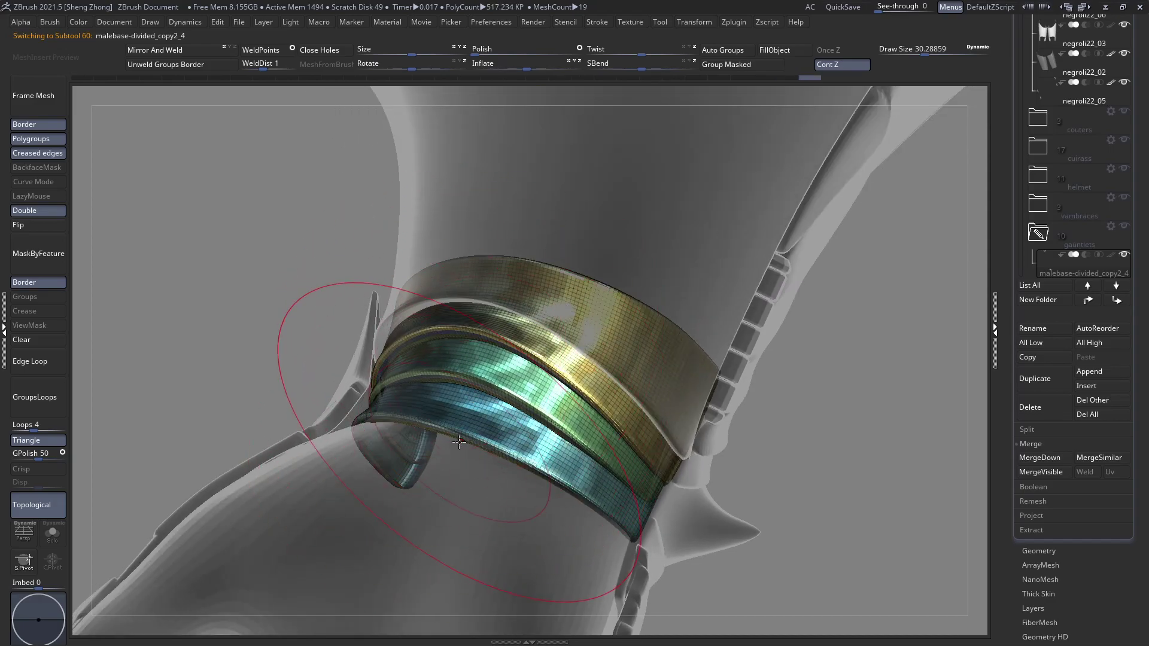
pyautogui.moveTo(507, 385); pyautogui.dragTo(498, 419, button='right')
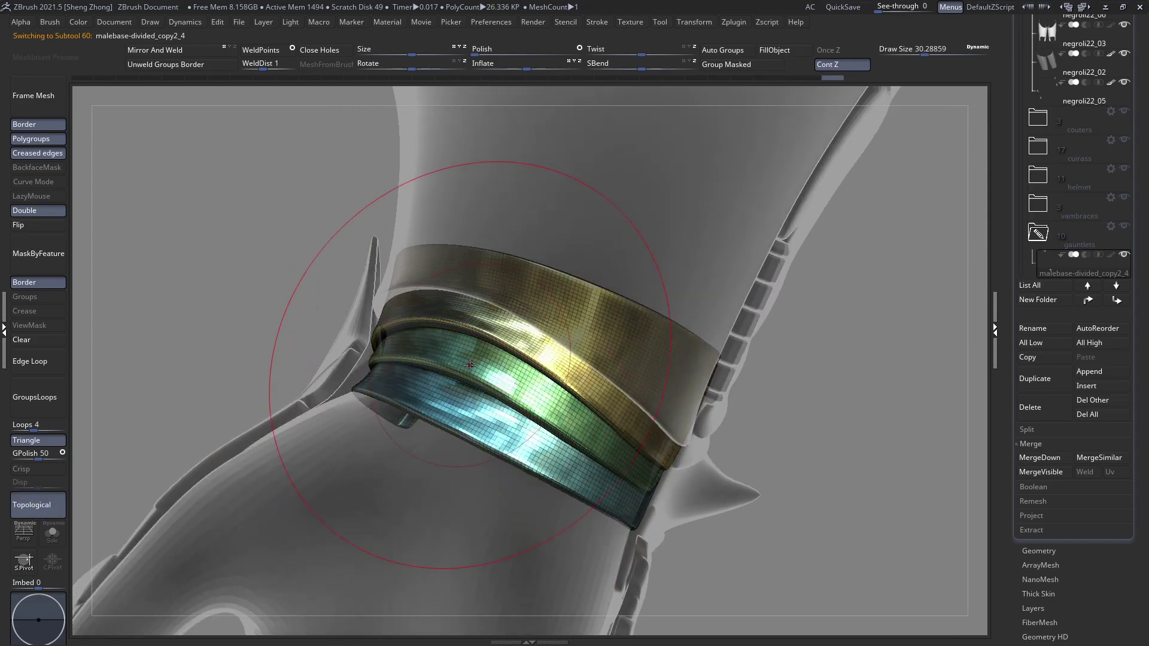
pyautogui.press('space')
pyautogui.moveTo(471, 365); pyautogui.dragTo(469, 365)
pyautogui.moveTo(458, 430); pyautogui.dragTo(481, 360)
pyautogui.hotkey('ctrl', 'z')
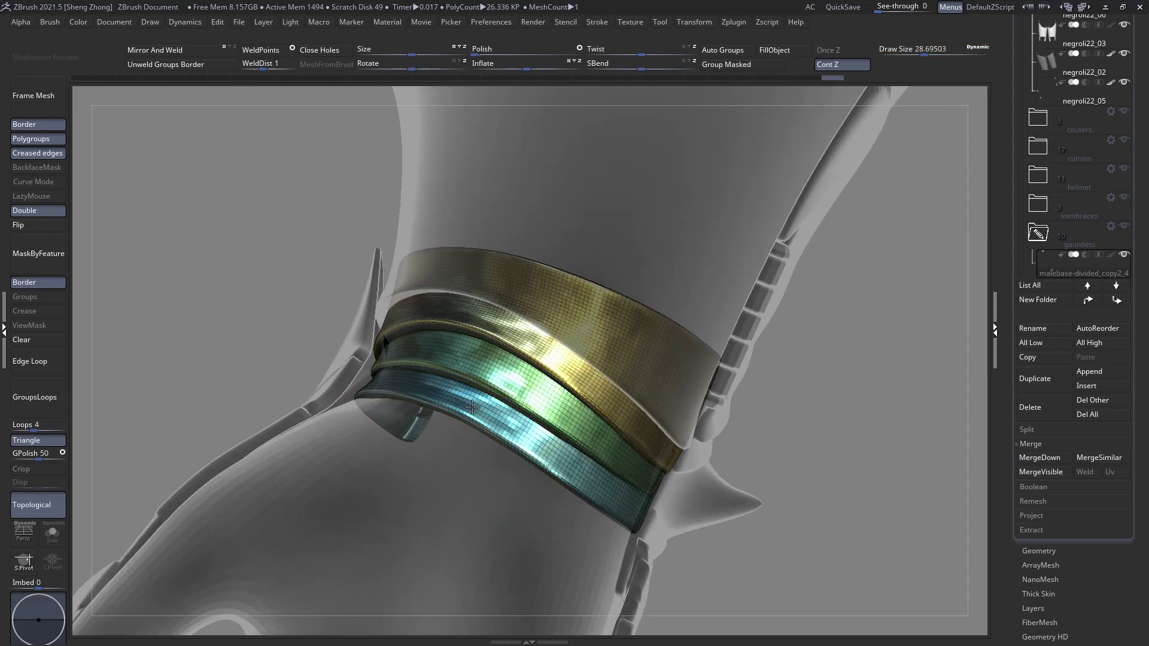
# Raise and even out the lower edges of the merged wrist bands around the wrist with the Move brush
pyautogui.moveTo(534, 457); pyautogui.dragTo(541, 432)
pyautogui.moveTo(497, 399); pyautogui.dragTo(448, 409, button='right')
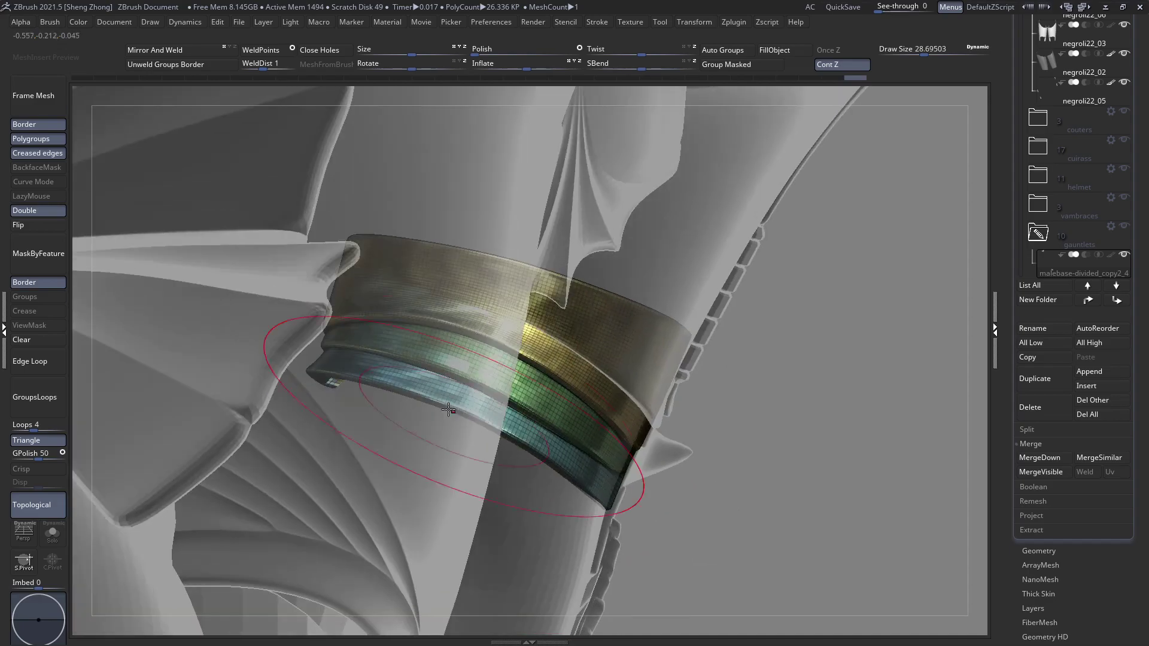
pyautogui.moveTo(370, 382); pyautogui.dragTo(374, 369)
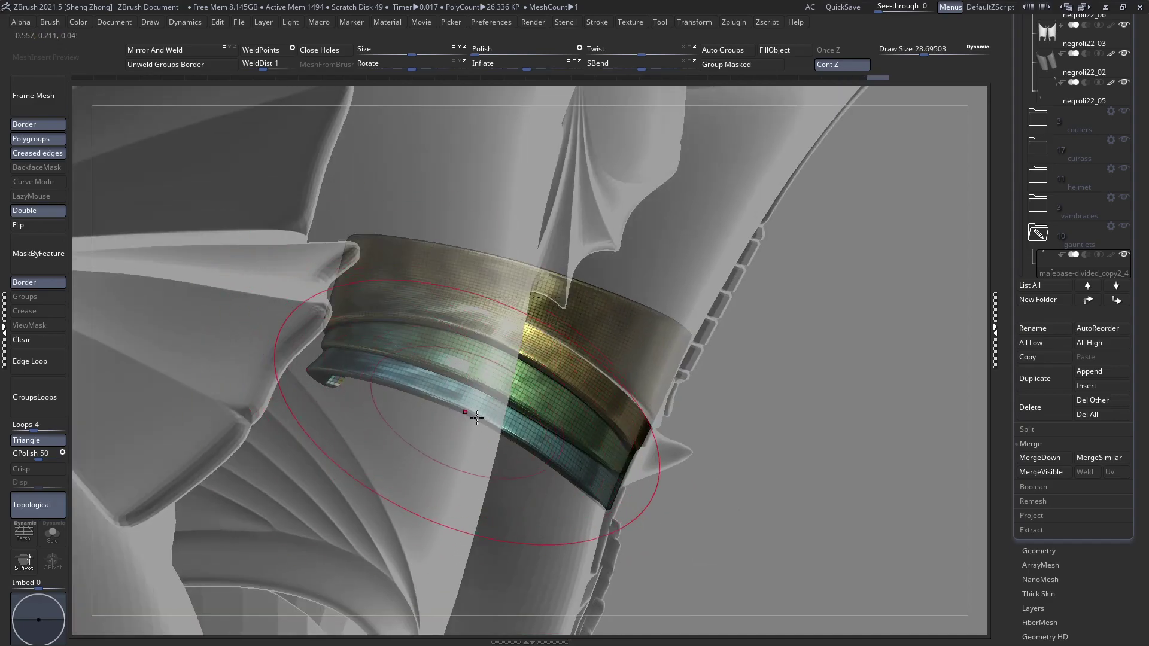
pyautogui.moveTo(477, 417); pyautogui.dragTo(497, 413, button='right')
pyautogui.moveTo(456, 365); pyautogui.dragTo(465, 343)
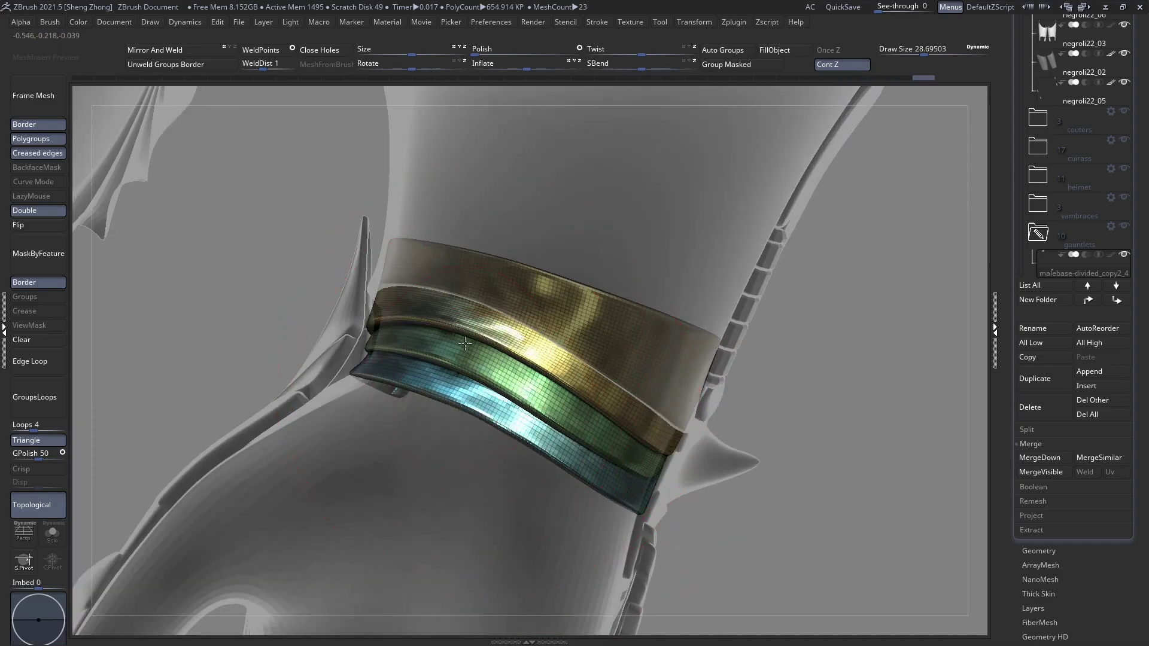
pyautogui.moveTo(416, 350); pyautogui.dragTo(423, 282, button='right')
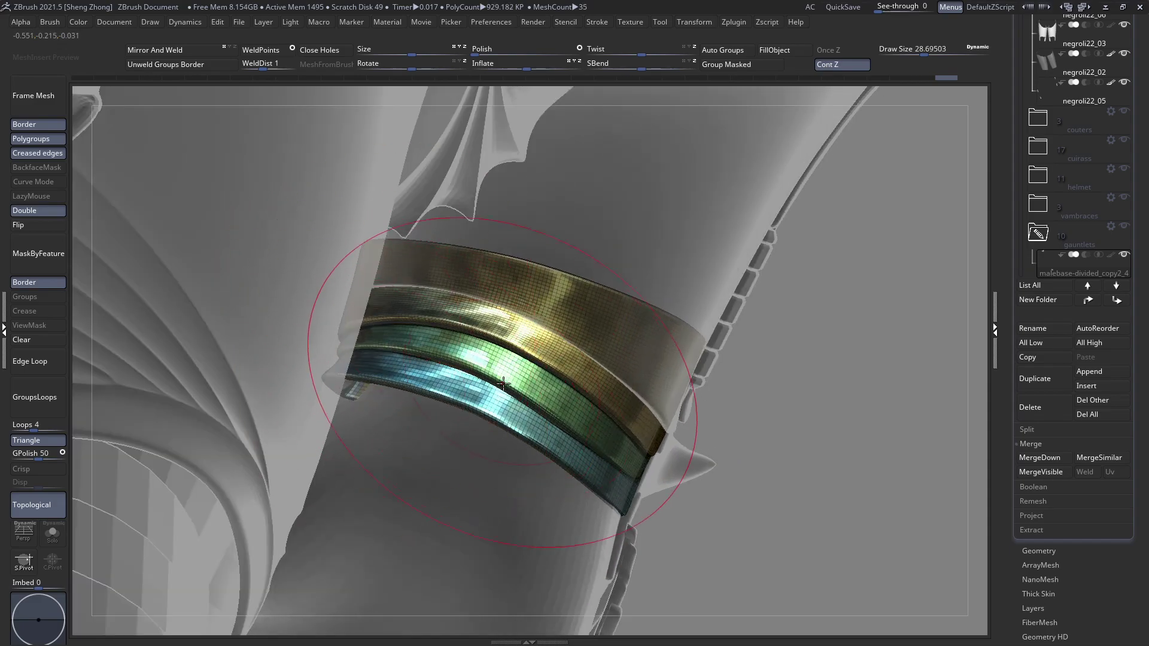
pyautogui.moveTo(525, 390); pyautogui.dragTo(531, 377)
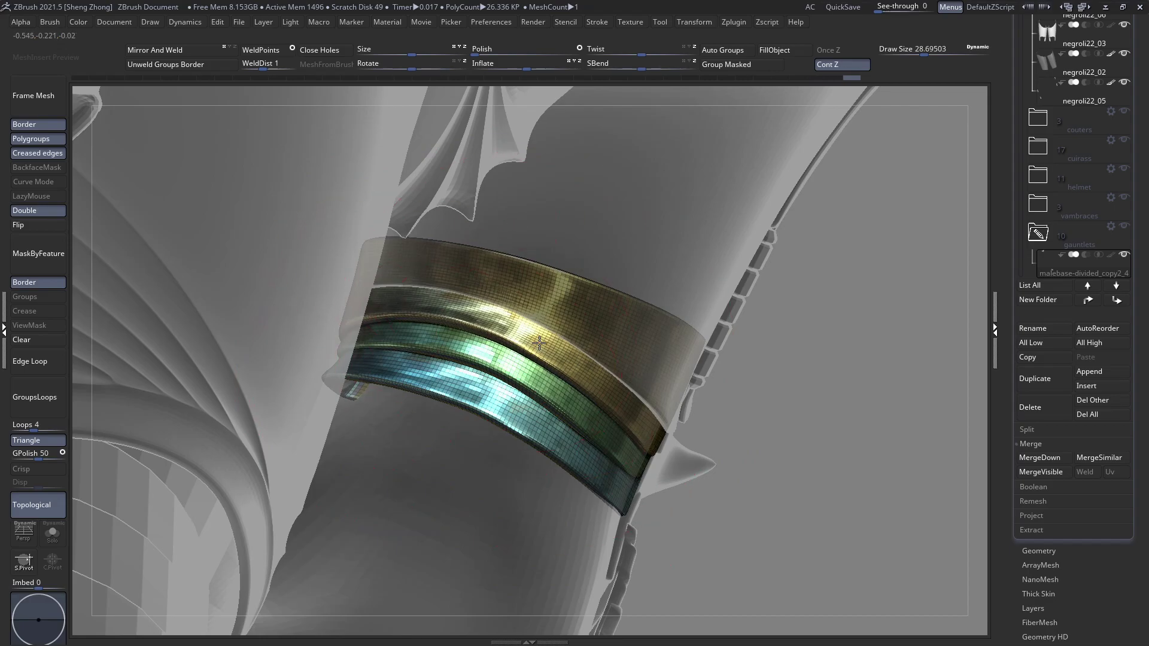
# Set the brush's draw size to 24.30258 and check the merged wrist bands against the hand and flared cuff from several angles
pyautogui.keyDown('ctrl'); pyautogui.moveTo(562, 384); pyautogui.dragTo(395, 287, button='right'); pyautogui.keyUp('ctrl')
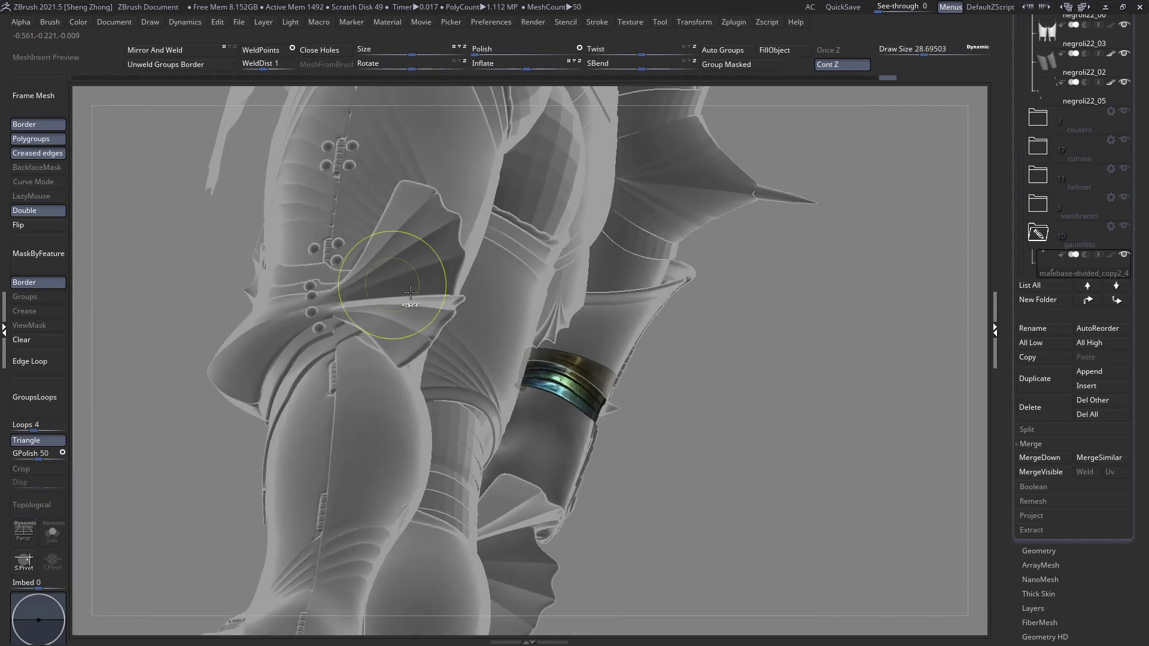
pyautogui.moveTo(634, 364)
pyautogui.mouseDown(button='right')
pyautogui.moveTo(593, 368)
pyautogui.moveTo(639, 386)
pyautogui.moveTo(668, 361)
pyautogui.moveTo(672, 444)
pyautogui.moveTo(490, 302)
pyautogui.moveTo(539, 359)
pyautogui.moveTo(500, 379)
pyautogui.moveTo(494, 414)
pyautogui.moveTo(528, 372)
pyautogui.moveTo(483, 430)
pyautogui.moveTo(469, 407)
pyautogui.mouseUp(button='right')
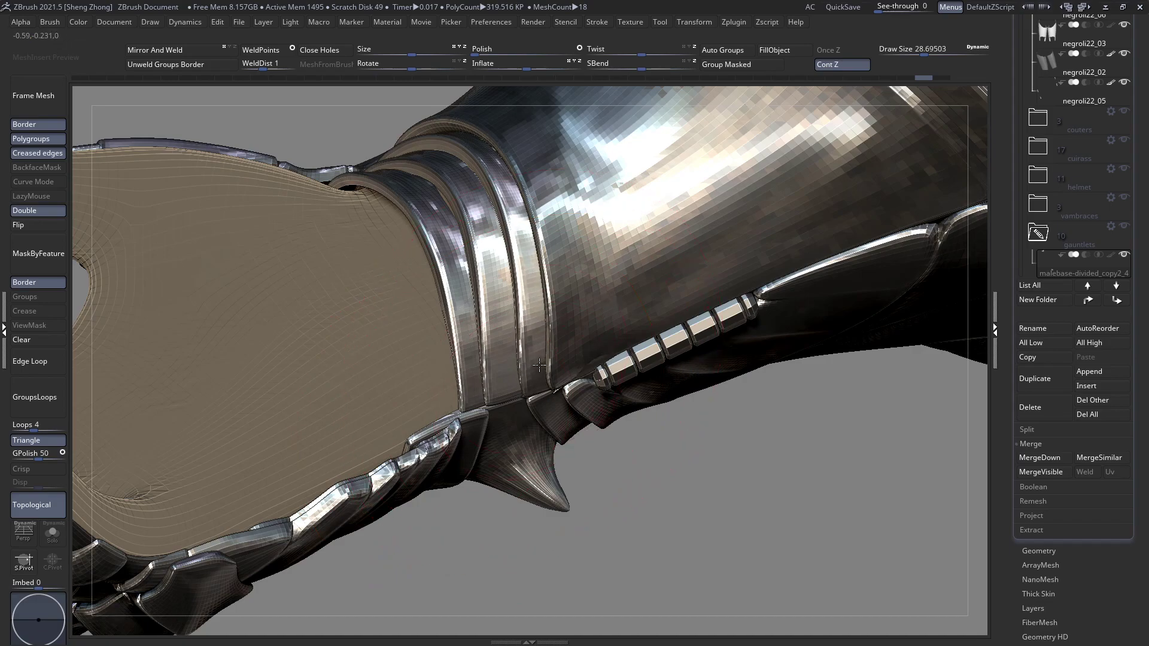
pyautogui.moveTo(539, 365); pyautogui.dragTo(566, 369, button='right')
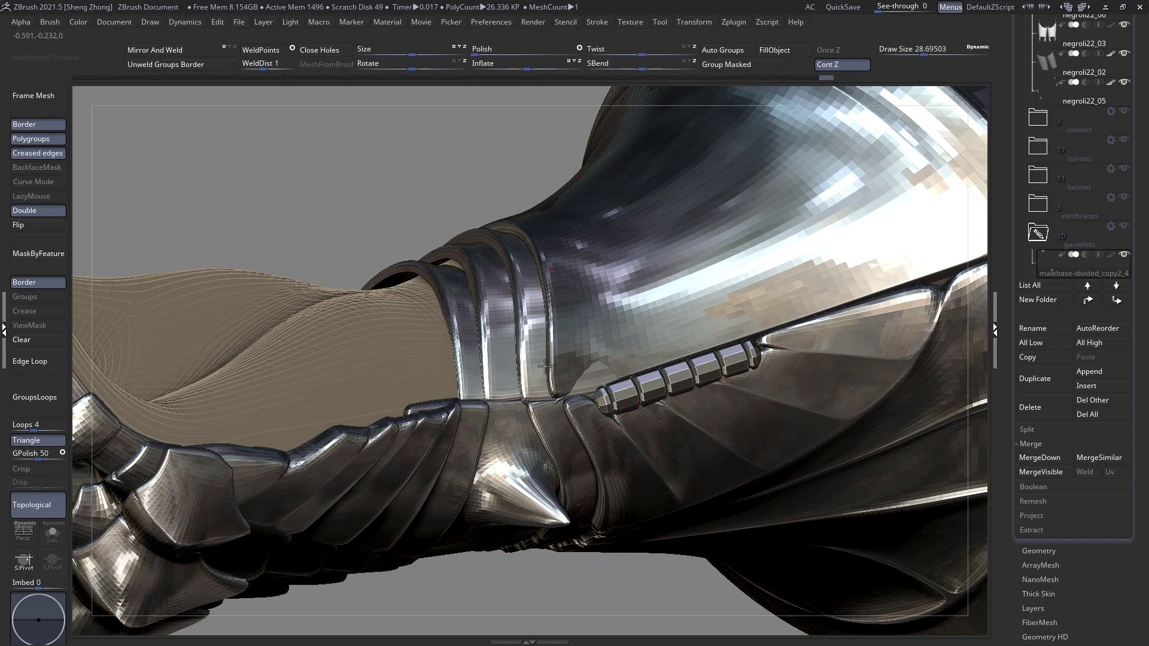
pyautogui.press('space')
pyautogui.moveTo(549, 366); pyautogui.dragTo(601, 363)
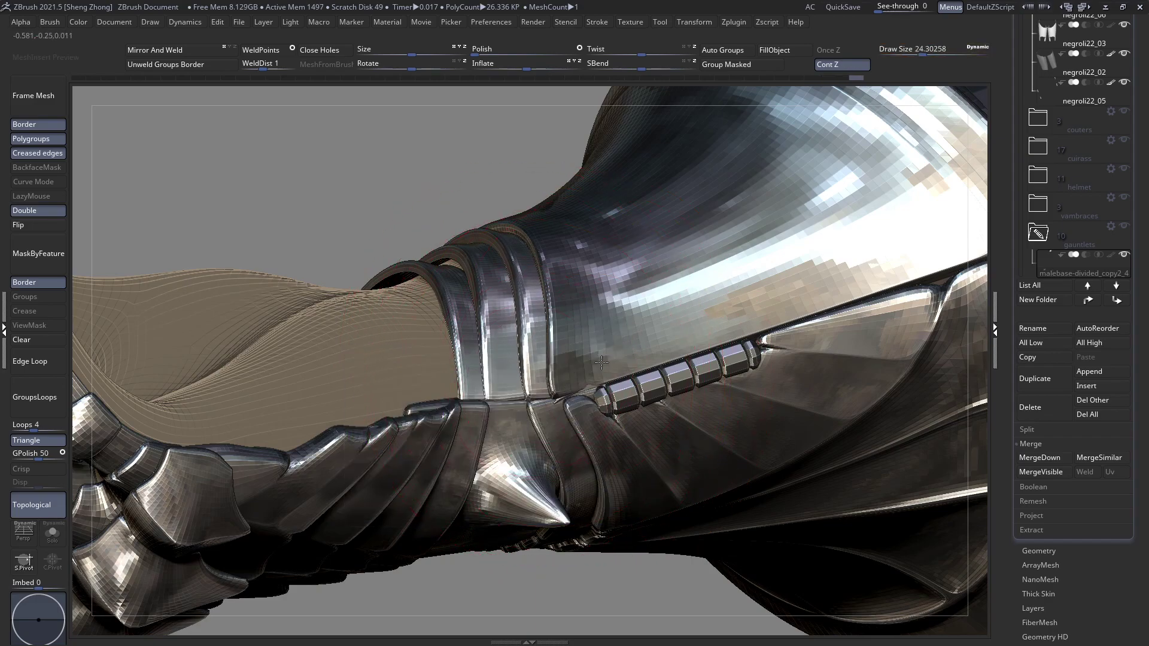
pyautogui.moveTo(509, 361); pyautogui.dragTo(517, 385, button='right')
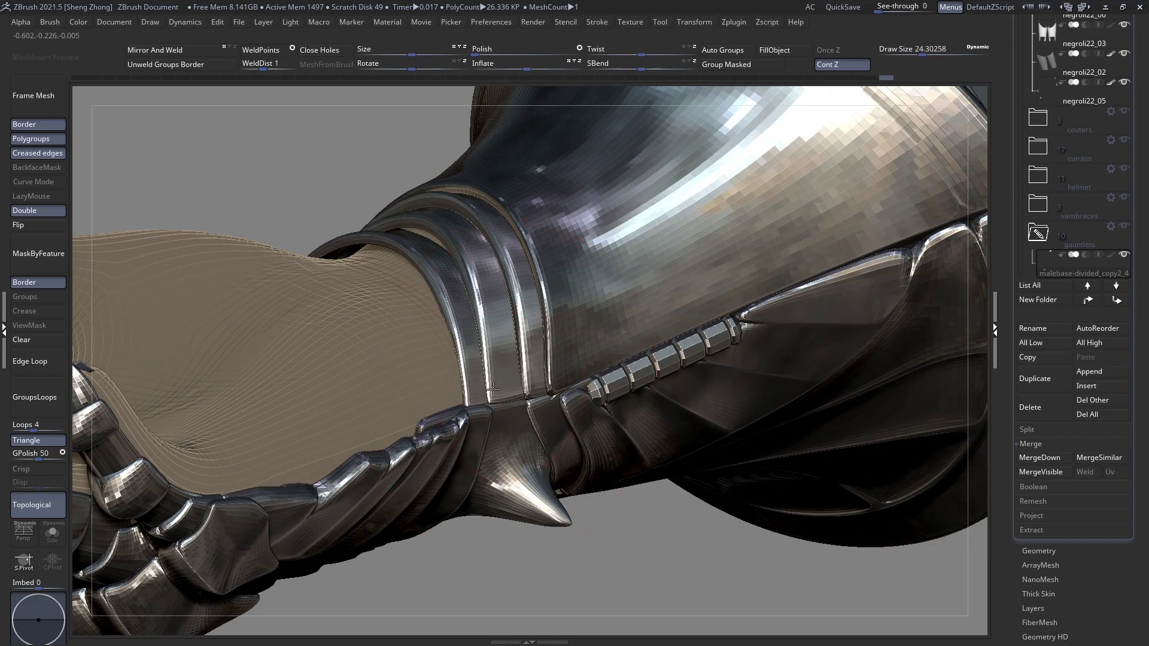
pyautogui.moveTo(493, 390)
pyautogui.mouseDown(button='right')
pyautogui.moveTo(450, 399)
pyautogui.moveTo(515, 400)
pyautogui.moveTo(369, 300)
pyautogui.moveTo(410, 304)
pyautogui.moveTo(470, 352)
pyautogui.moveTo(487, 343)
pyautogui.mouseUp(button='right')
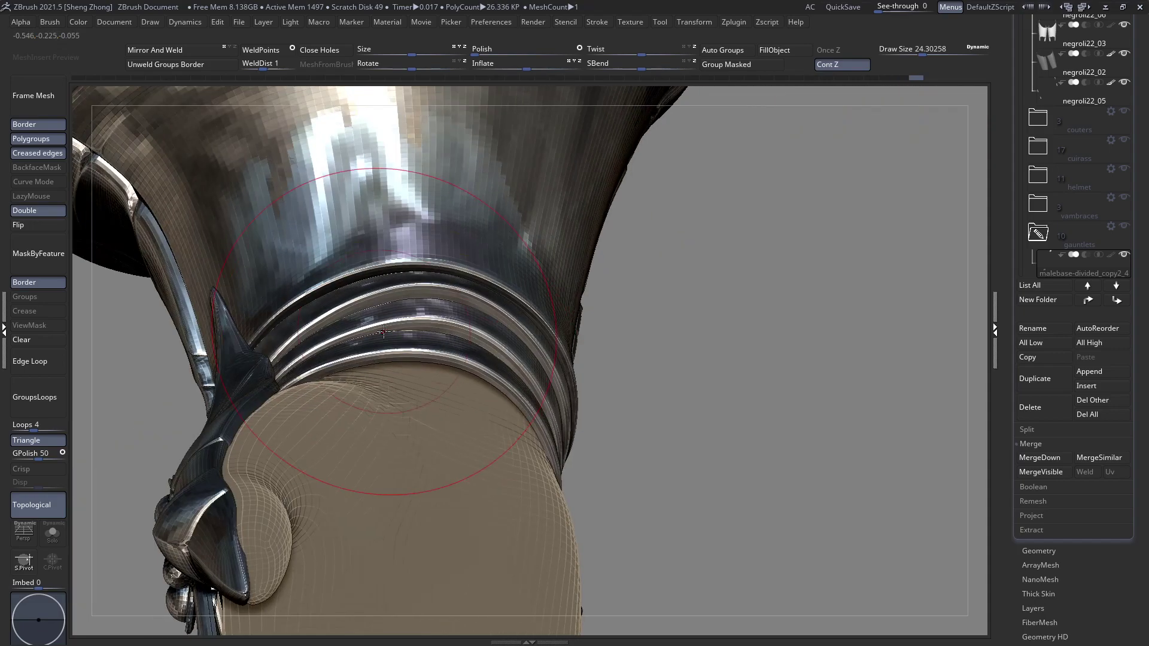
pyautogui.moveTo(378, 340)
pyautogui.mouseDown(button='right')
pyautogui.moveTo(436, 336)
pyautogui.moveTo(359, 381)
pyautogui.mouseUp(button='right')
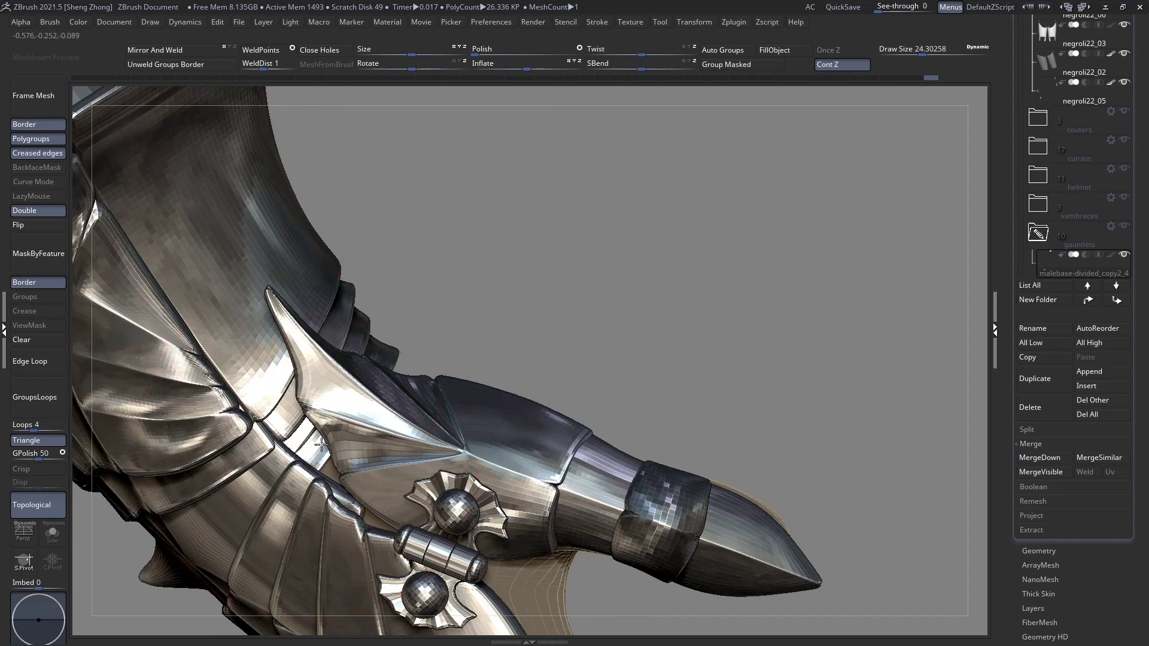
# Set the draw size to 27.1674 and pull the ends of the merged wrist bands up beside the spiked thumb plate
pyautogui.moveTo(321, 443); pyautogui.dragTo(400, 368, button='right')
pyautogui.moveTo(413, 337); pyautogui.dragTo(443, 339, button='right')
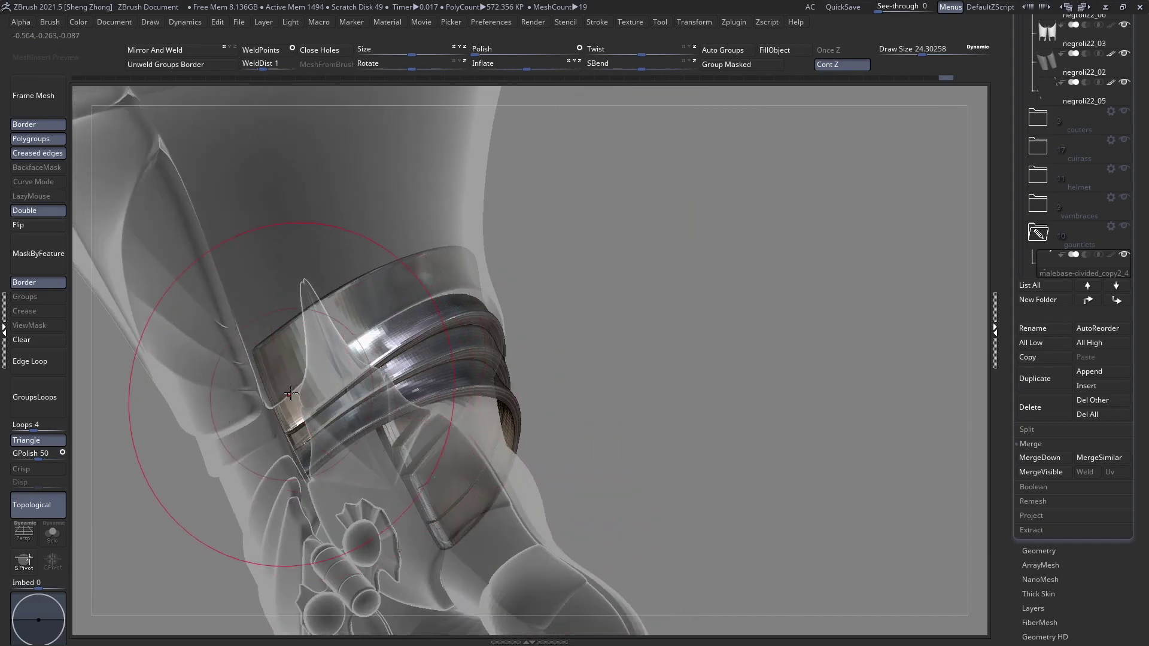
pyautogui.press('space')
pyautogui.moveTo(290, 390); pyautogui.dragTo(333, 394)
pyautogui.moveTo(333, 393); pyautogui.dragTo(321, 396, button='right')
pyautogui.press('ctrl')
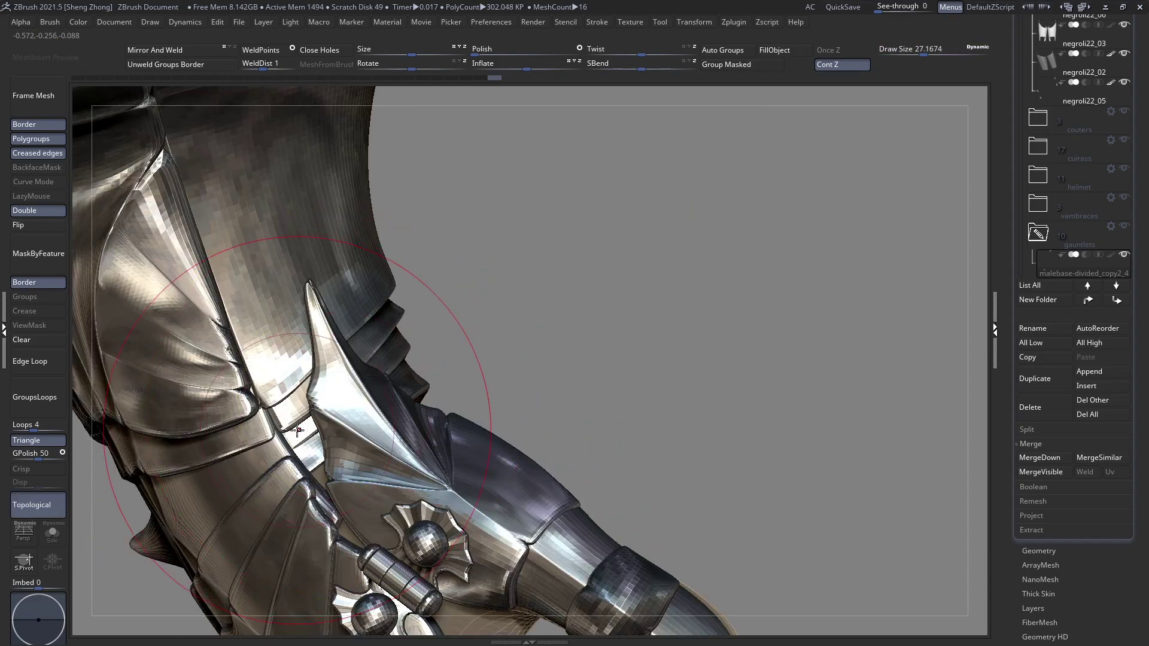
pyautogui.moveTo(292, 436)
pyautogui.mouseDown()
pyautogui.moveTo(308, 433)
pyautogui.moveTo(273, 411)
pyautogui.mouseUp()
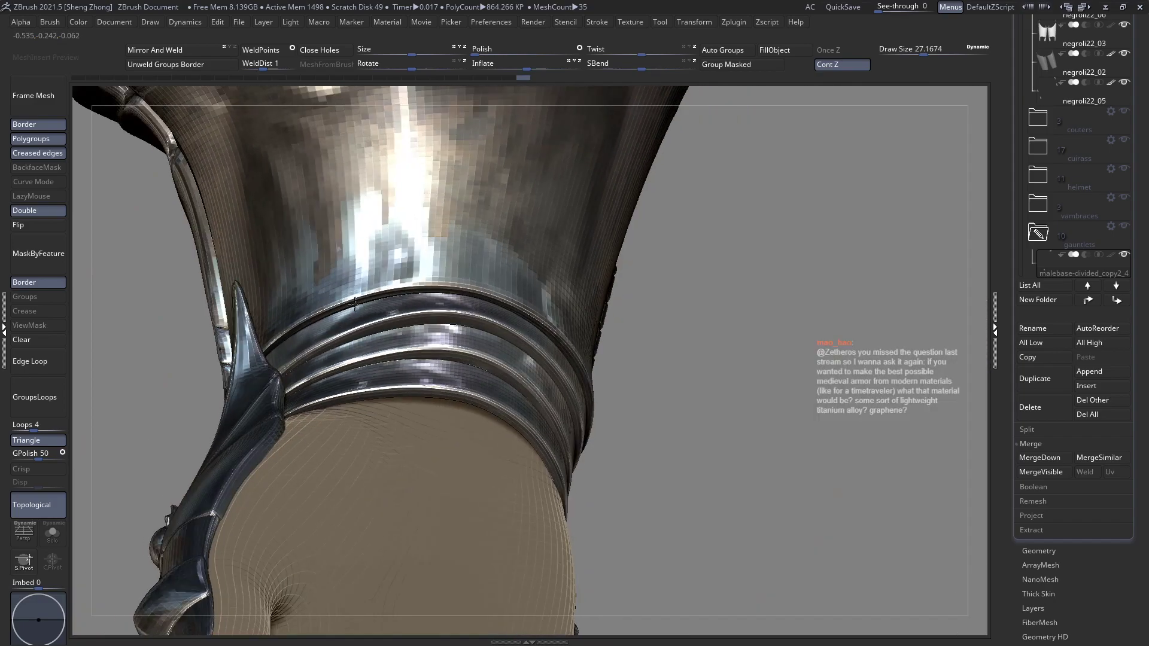
# Set the brush's draw size to 20.45458 over the upper wrist bands
pyautogui.press('space')
pyautogui.moveTo(365, 306); pyautogui.dragTo(371, 332)
pyautogui.moveTo(372, 329); pyautogui.dragTo(452, 309, button='right')
pyautogui.moveTo(365, 261); pyautogui.dragTo(481, 377, button='right')
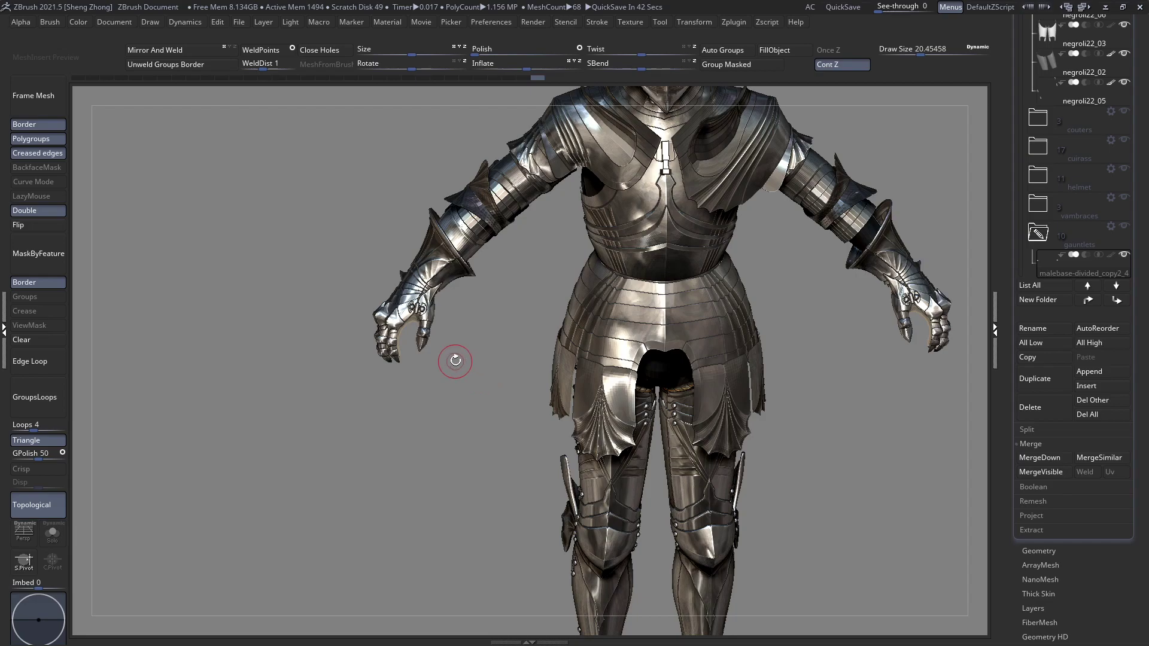
# Review the gauntlets, waist plates and leg armor on the whole figure from the front, side and back
pyautogui.keyDown('shift'); pyautogui.moveTo(592, 457); pyautogui.dragTo(531, 311, button='right'); pyautogui.keyUp('shift')
pyautogui.moveTo(530, 311); pyautogui.dragTo(561, 377)
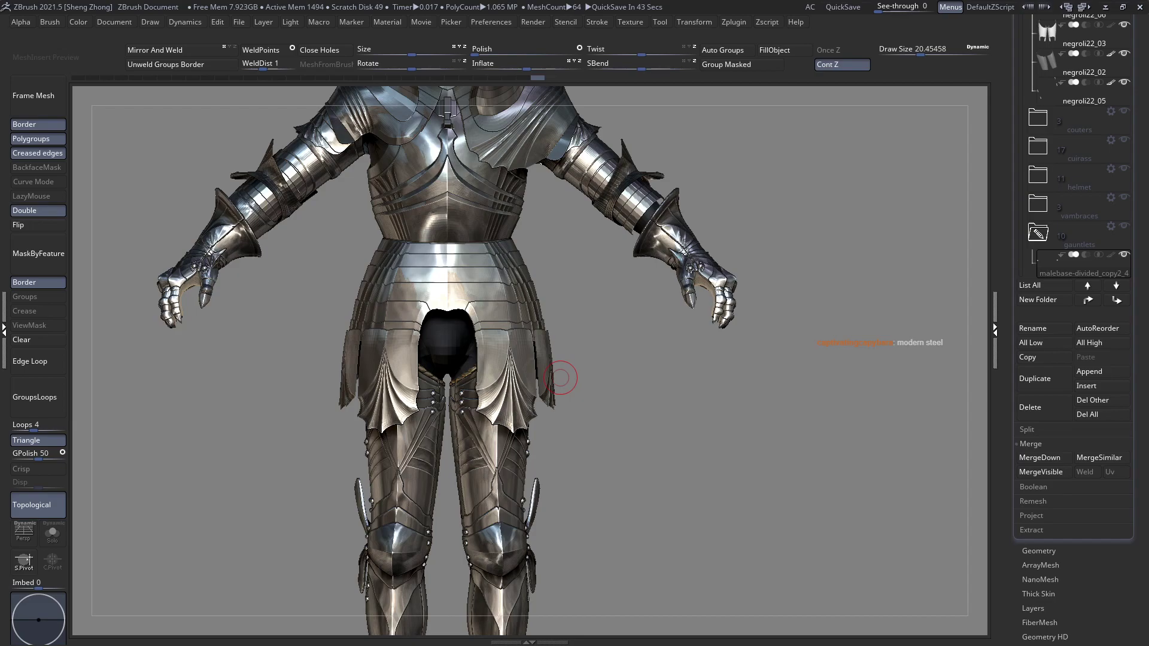
pyautogui.moveTo(560, 378); pyautogui.dragTo(533, 295, button='right')
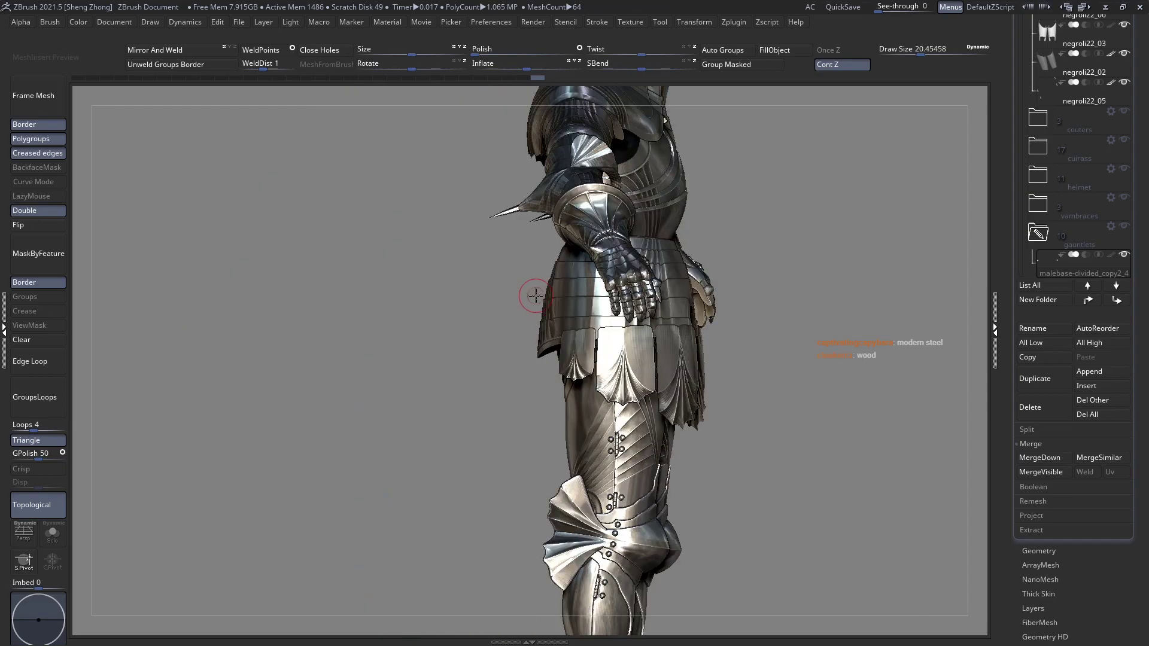
pyautogui.moveTo(610, 317); pyautogui.dragTo(550, 328, button='right')
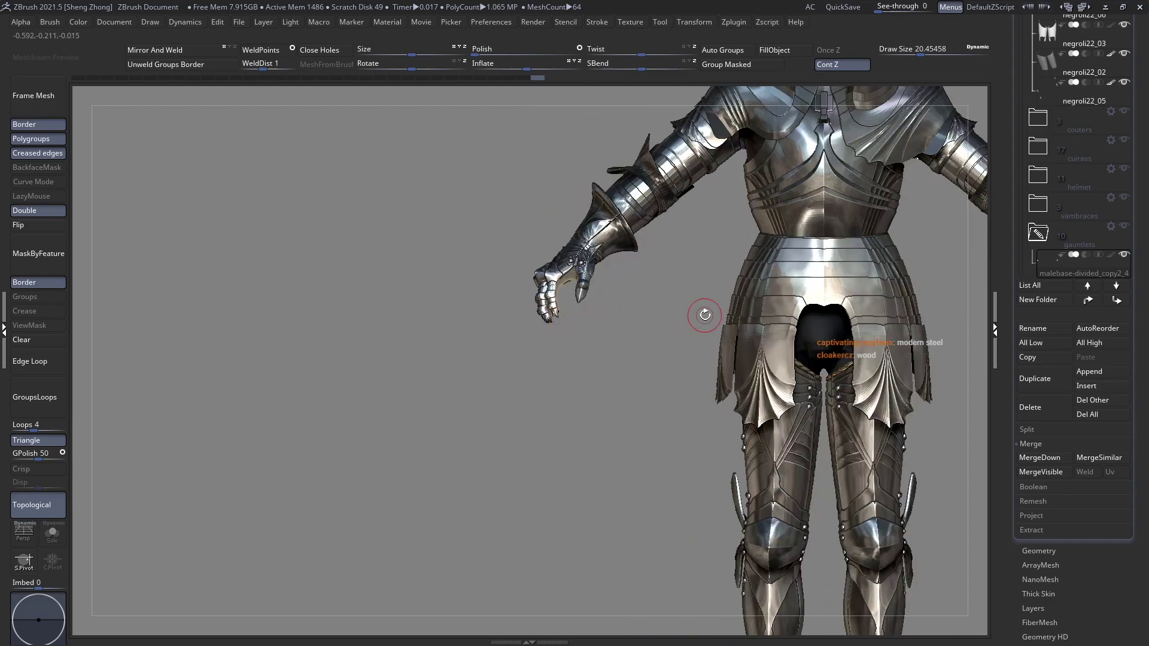
pyautogui.keyDown('alt'); pyautogui.moveTo(703, 314); pyautogui.dragTo(683, 346, button='right'); pyautogui.keyUp('alt')
pyautogui.moveTo(684, 345); pyautogui.dragTo(248, 318)
pyautogui.keyDown('alt'); pyautogui.moveTo(696, 350); pyautogui.dragTo(588, 367); pyautogui.keyUp('alt')
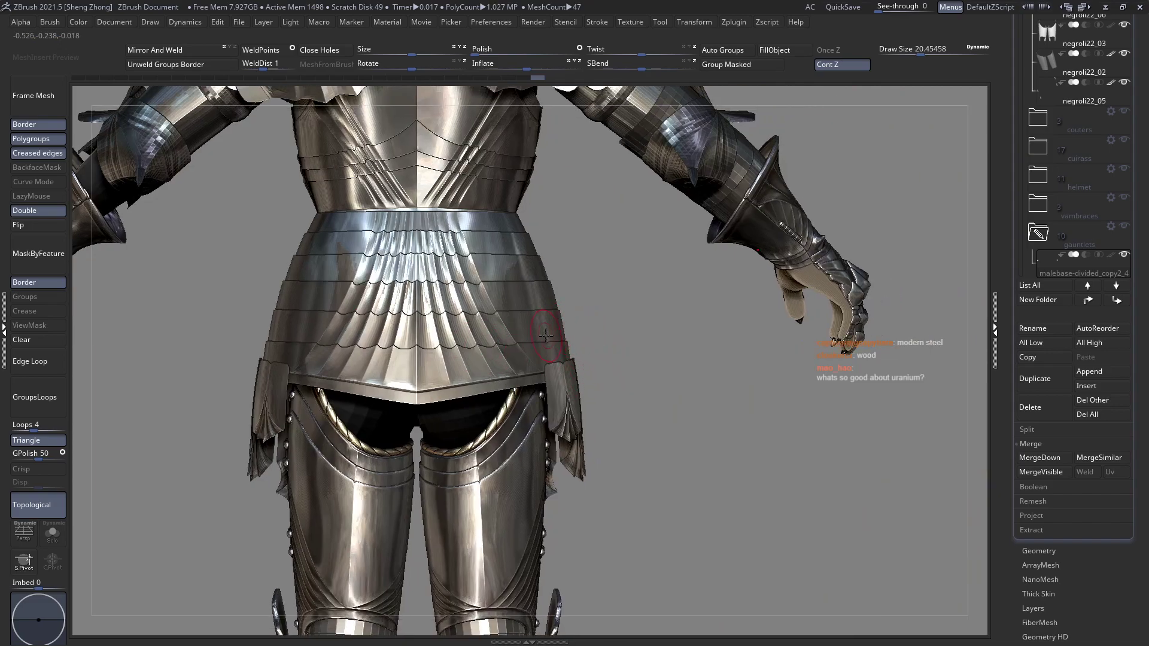
pyautogui.keyDown('alt'); pyautogui.moveTo(240, 363); pyautogui.dragTo(410, 203); pyautogui.keyUp('alt')
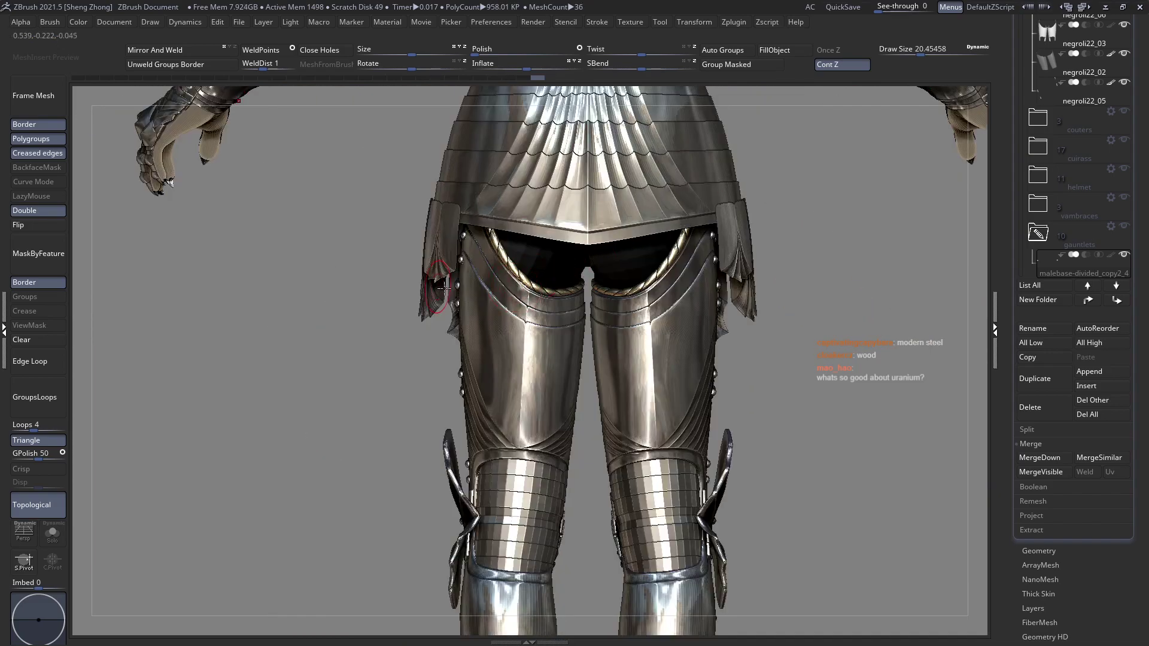
# Examine the hanging hip plates and thigh armor, selecting Mesh1_1, negroli22_03 and negroli22_02 in turn
pyautogui.moveTo(359, 285); pyautogui.dragTo(445, 252)
pyautogui.keyDown('alt'); pyautogui.click(436, 243); pyautogui.keyUp('alt')
pyautogui.keyDown('alt'); pyautogui.moveTo(423, 377); pyautogui.dragTo(441, 319); pyautogui.keyUp('alt')
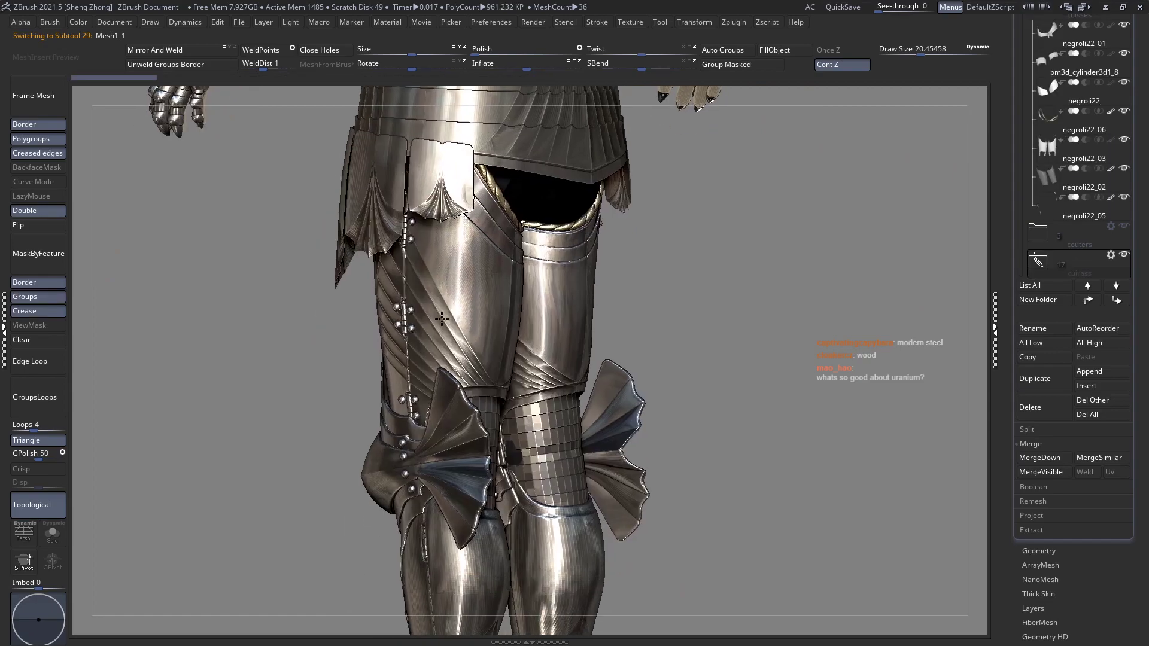
pyautogui.keyDown('alt'); pyautogui.click(441, 319); pyautogui.keyUp('alt')
pyautogui.moveTo(263, 353); pyautogui.dragTo(449, 360)
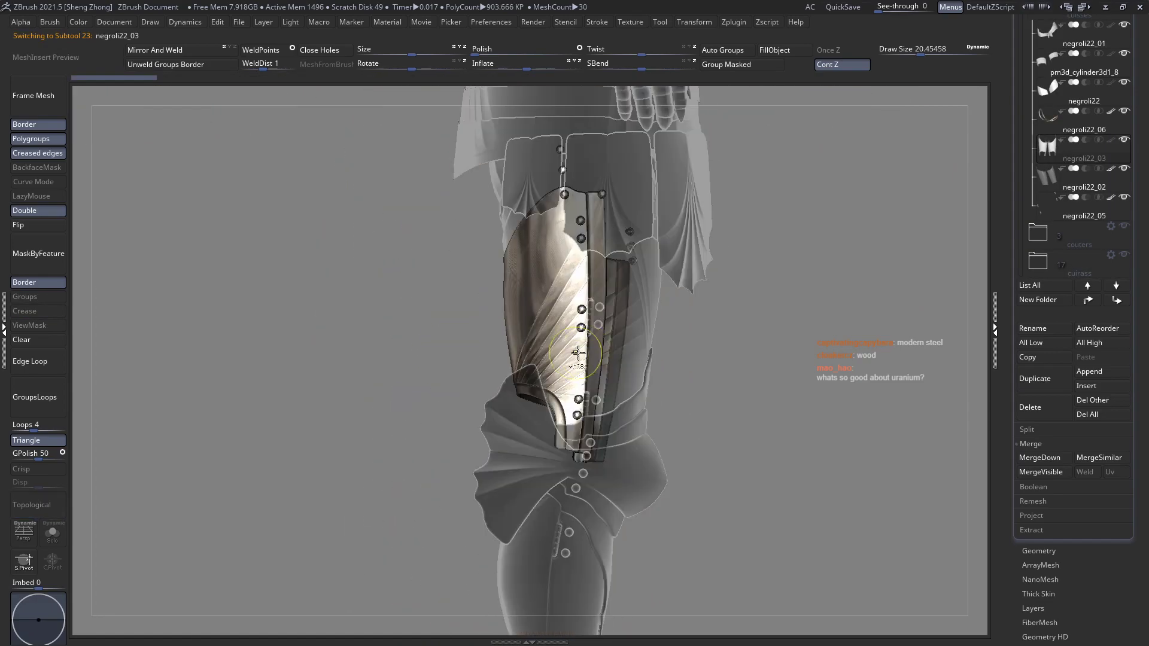
pyautogui.moveTo(577, 353)
pyautogui.keyDown('ctrl'); pyautogui.mouseDown(button='right')
pyautogui.moveTo(625, 374)
pyautogui.moveTo(481, 329)
pyautogui.moveTo(504, 395)
pyautogui.moveTo(494, 357)
pyautogui.mouseUp(button='right'); pyautogui.keyUp('ctrl')
pyautogui.keyDown('alt'); pyautogui.click(638, 359); pyautogui.keyUp('alt')
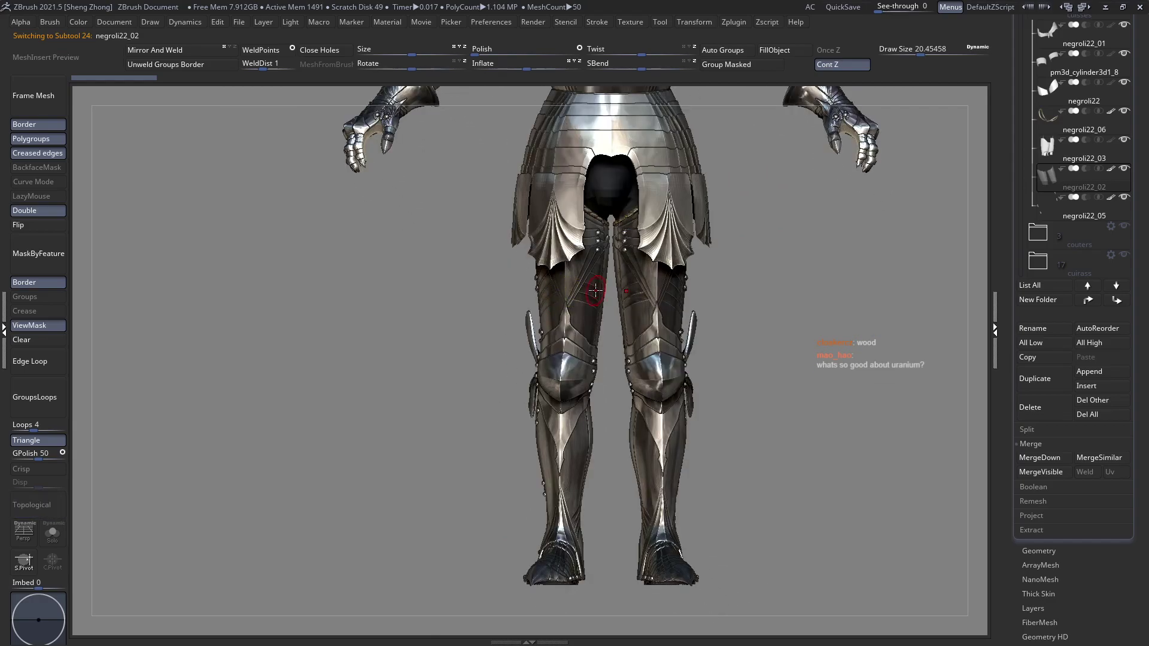
pyautogui.moveTo(596, 289); pyautogui.dragTo(528, 293)
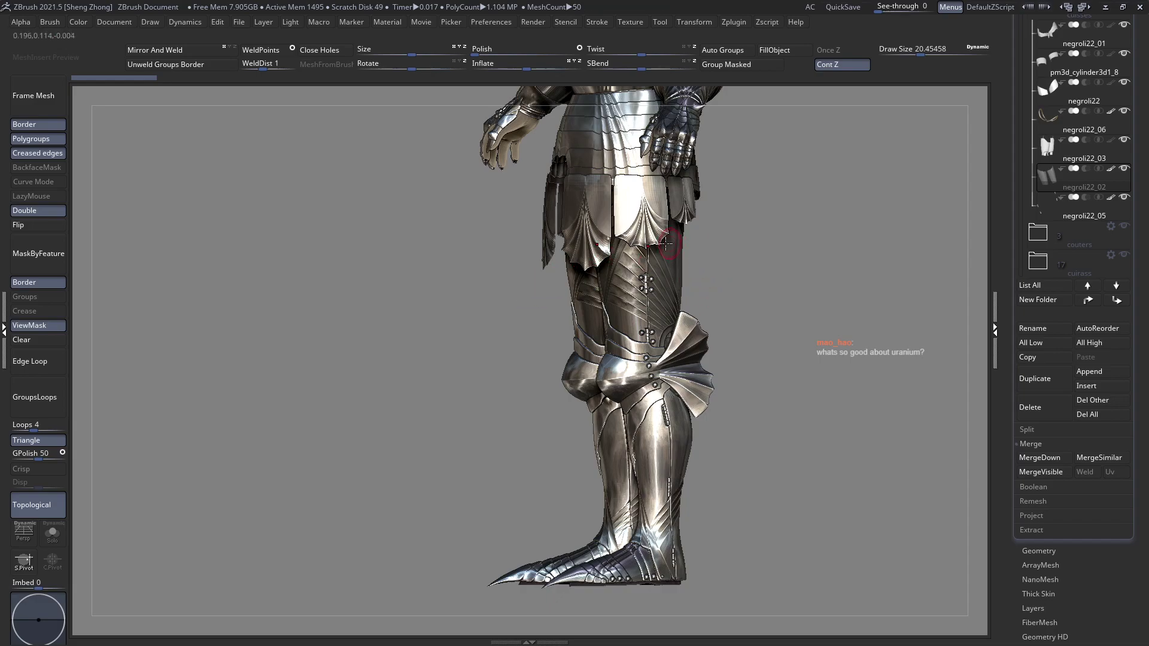
# Inspect the thigh and knee armor from the side and rear, and select the pleated rear skirt, negroli14
pyautogui.keyDown('shift'); pyautogui.moveTo(665, 244); pyautogui.dragTo(592, 264, button='right'); pyautogui.keyUp('shift')
pyautogui.hotkey('shift', 't')
pyautogui.keyDown('ctrl'); pyautogui.moveTo(716, 312); pyautogui.dragTo(663, 351, button='right'); pyautogui.keyUp('ctrl')
pyautogui.keyDown('alt'); pyautogui.click(632, 299); pyautogui.keyUp('alt')
pyautogui.moveTo(632, 298); pyautogui.dragTo(727, 335, button='right')
pyautogui.hotkey('shift', 't')
pyautogui.keyDown('ctrl'); pyautogui.click(682, 386); pyautogui.keyUp('ctrl')
pyautogui.keyDown('ctrl'); pyautogui.click(682, 386); pyautogui.keyUp('ctrl')
pyautogui.keyDown('alt'); pyautogui.click(692, 222); pyautogui.keyUp('alt')
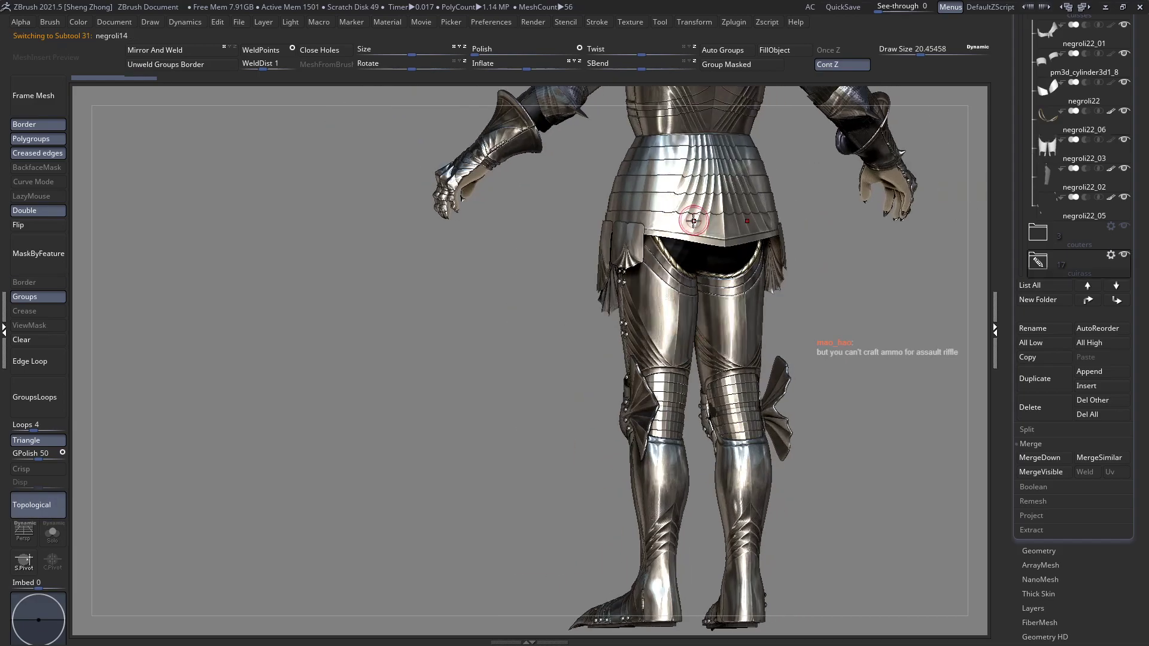
# Compare the armor's front and back proportions and select the rear thigh plates, negroli22_03
pyautogui.keyDown('alt'); pyautogui.moveTo(691, 221); pyautogui.dragTo(657, 266, button='right'); pyautogui.keyUp('alt')
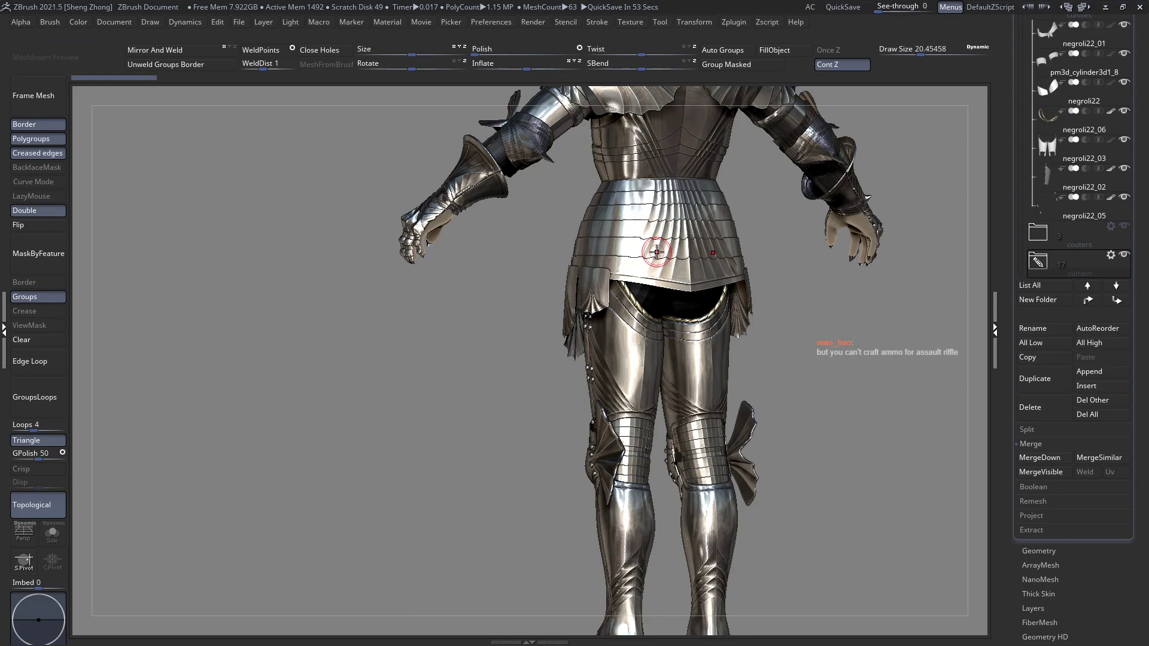
pyautogui.moveTo(766, 281); pyautogui.dragTo(419, 391)
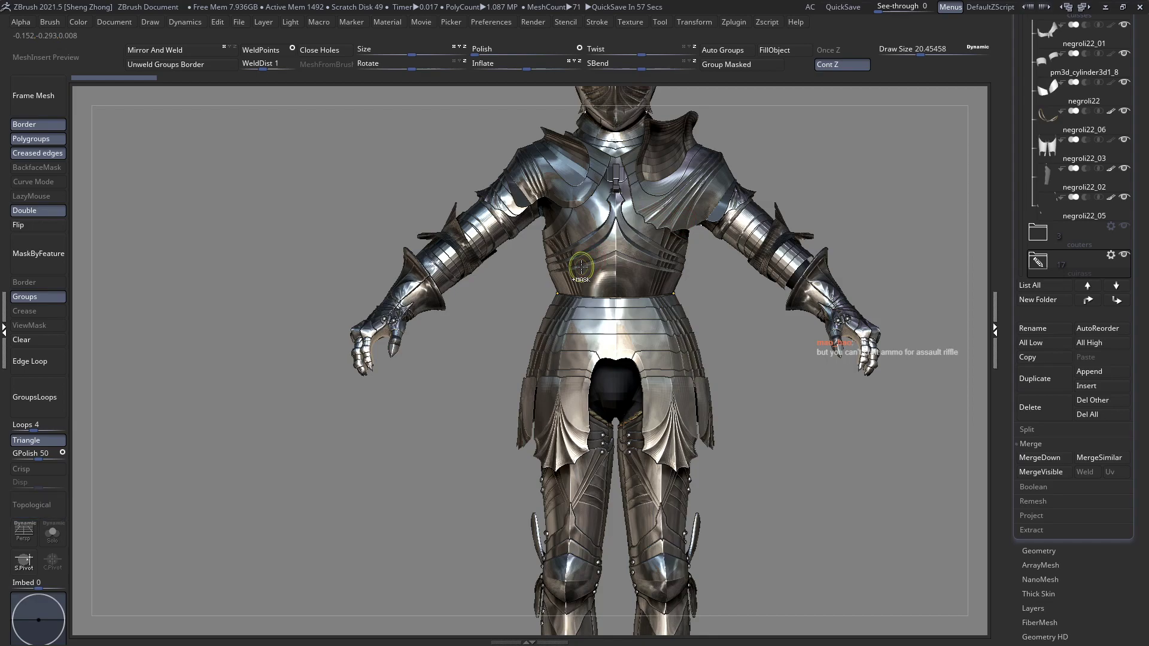
pyautogui.keyDown('ctrl'); pyautogui.moveTo(581, 266); pyautogui.dragTo(446, 363, button='right'); pyautogui.keyUp('ctrl')
pyautogui.keyDown('alt'); pyautogui.moveTo(498, 297); pyautogui.dragTo(419, 178, button='right'); pyautogui.keyUp('alt')
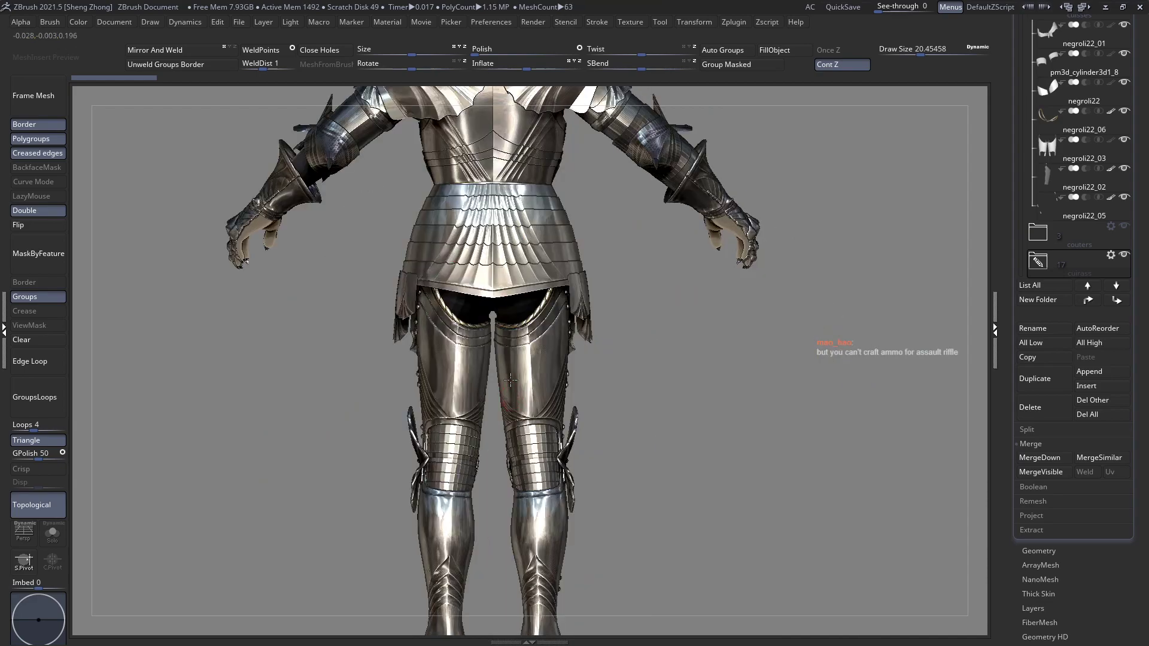
pyautogui.keyDown('alt'); pyautogui.moveTo(562, 396); pyautogui.dragTo(540, 328, button='right'); pyautogui.keyUp('alt')
pyautogui.moveTo(610, 320); pyautogui.dragTo(500, 311, button='right')
pyautogui.keyDown('alt'); pyautogui.click(537, 311); pyautogui.keyUp('alt')
pyautogui.keyDown('shift'); pyautogui.moveTo(500, 311); pyautogui.dragTo(532, 314, button='right'); pyautogui.keyUp('shift')
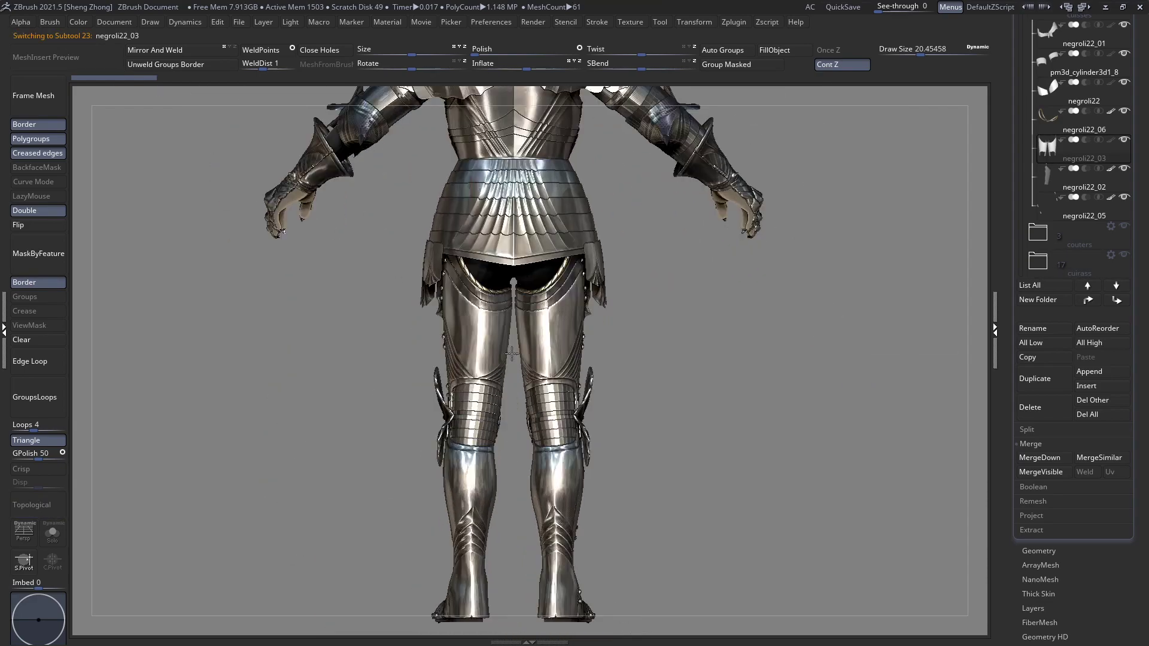
# Examine the leg armor in side and front view, selecting the thigh plates negroli22_02
pyautogui.keyDown('alt'); pyautogui.moveTo(533, 413); pyautogui.dragTo(456, 345, button='right'); pyautogui.keyUp('alt')
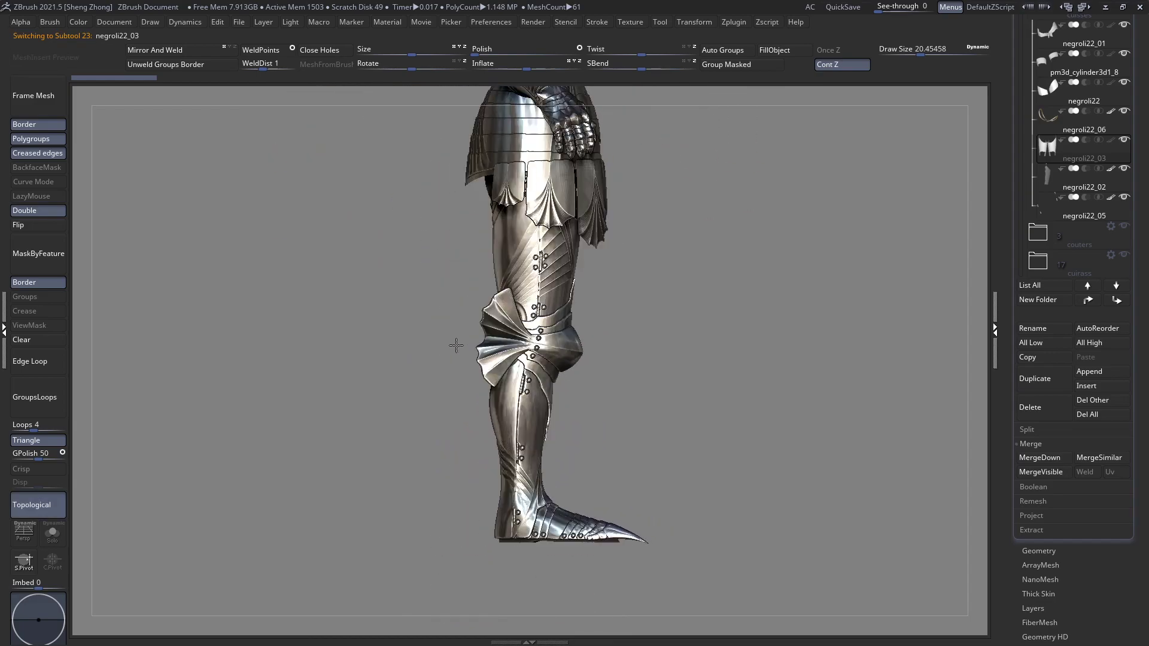
pyautogui.keyDown('ctrl'); pyautogui.moveTo(544, 326); pyautogui.dragTo(561, 388, button='right'); pyautogui.keyUp('ctrl')
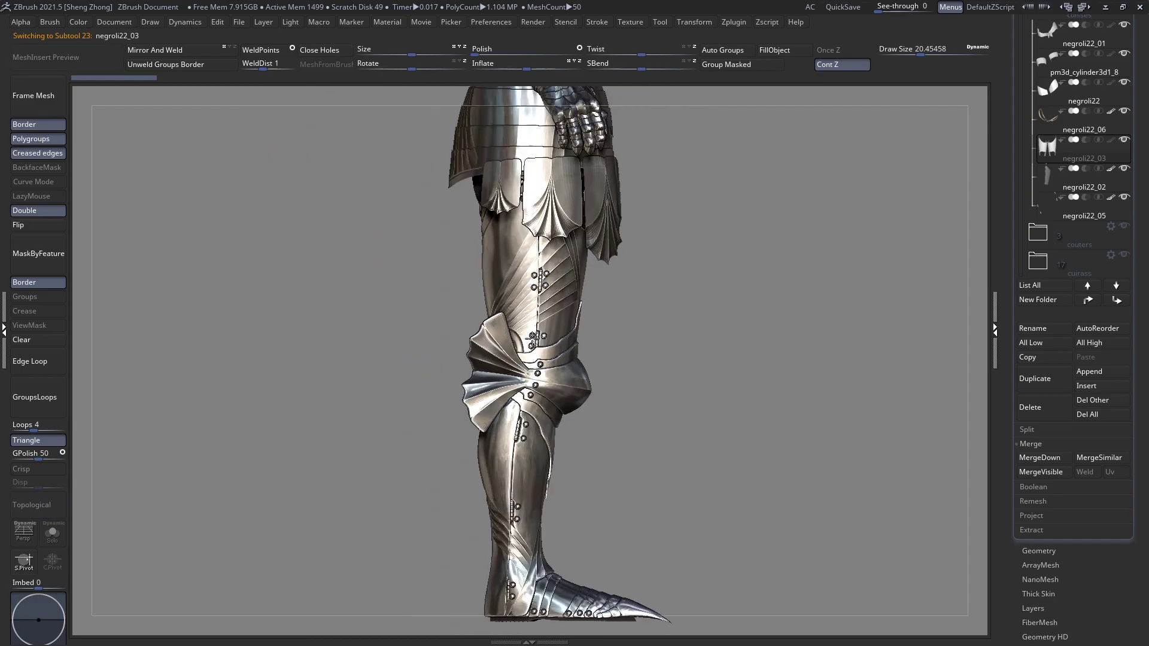
pyautogui.moveTo(479, 335); pyautogui.dragTo(571, 359, button='right')
pyautogui.keyDown('alt'); pyautogui.moveTo(576, 314); pyautogui.dragTo(545, 346, button='right'); pyautogui.keyUp('alt')
pyautogui.keyDown('alt'); pyautogui.click(559, 333); pyautogui.keyUp('alt')
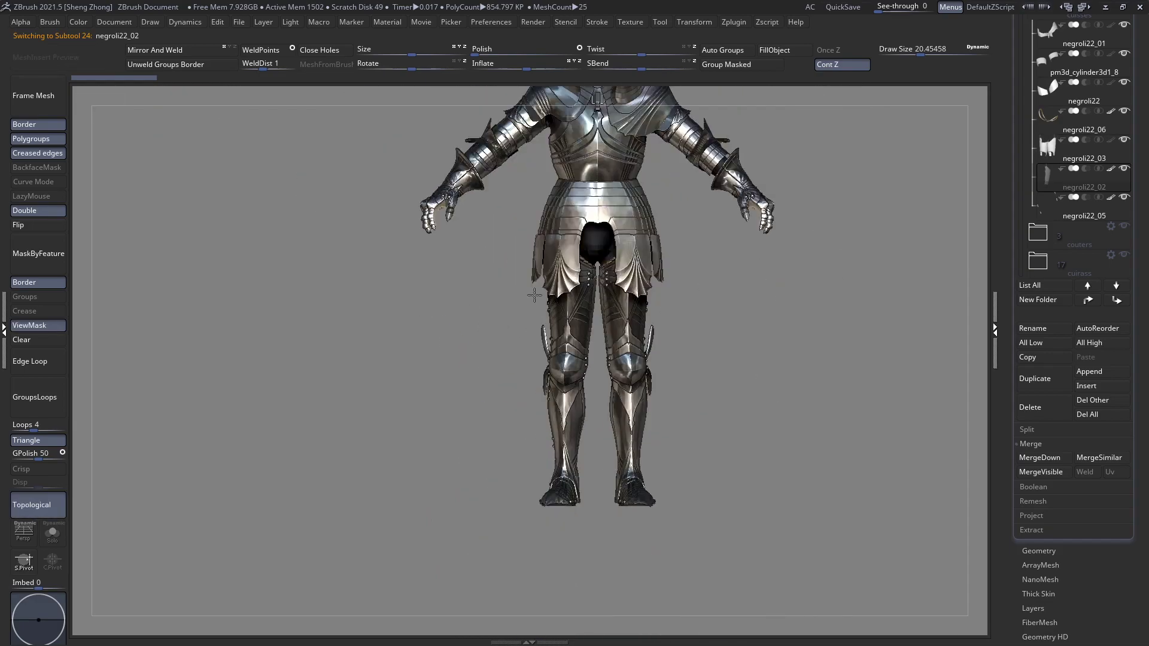
pyautogui.moveTo(534, 296); pyautogui.dragTo(515, 333, button='right')
pyautogui.keyDown('alt'); pyautogui.moveTo(590, 320); pyautogui.dragTo(590, 384, button='right'); pyautogui.keyUp('alt')
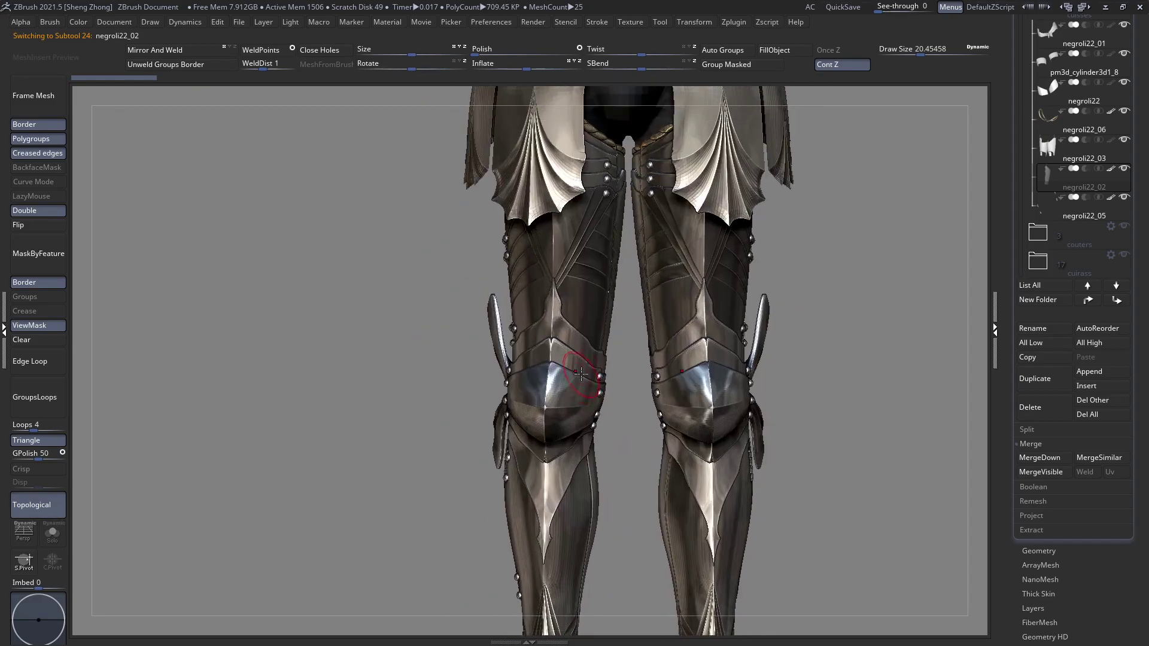
# Examine the hip plates and upper body, selecting Mesh1_1 and the chest piece negroli19_copy1
pyautogui.keyDown('alt'); pyautogui.moveTo(530, 359); pyautogui.dragTo(497, 512, button='right'); pyautogui.keyUp('alt')
pyautogui.keyDown('alt'); pyautogui.click(519, 279); pyautogui.keyUp('alt')
pyautogui.moveTo(418, 251)
pyautogui.keyDown('ctrl'); pyautogui.mouseDown(button='right')
pyautogui.moveTo(376, 243)
pyautogui.moveTo(556, 322)
pyautogui.moveTo(541, 338)
pyautogui.moveTo(566, 275)
pyautogui.mouseUp(button='right'); pyautogui.keyUp('ctrl')
pyautogui.keyDown('ctrl'); pyautogui.moveTo(457, 295); pyautogui.dragTo(513, 410, button='right'); pyautogui.keyUp('ctrl')
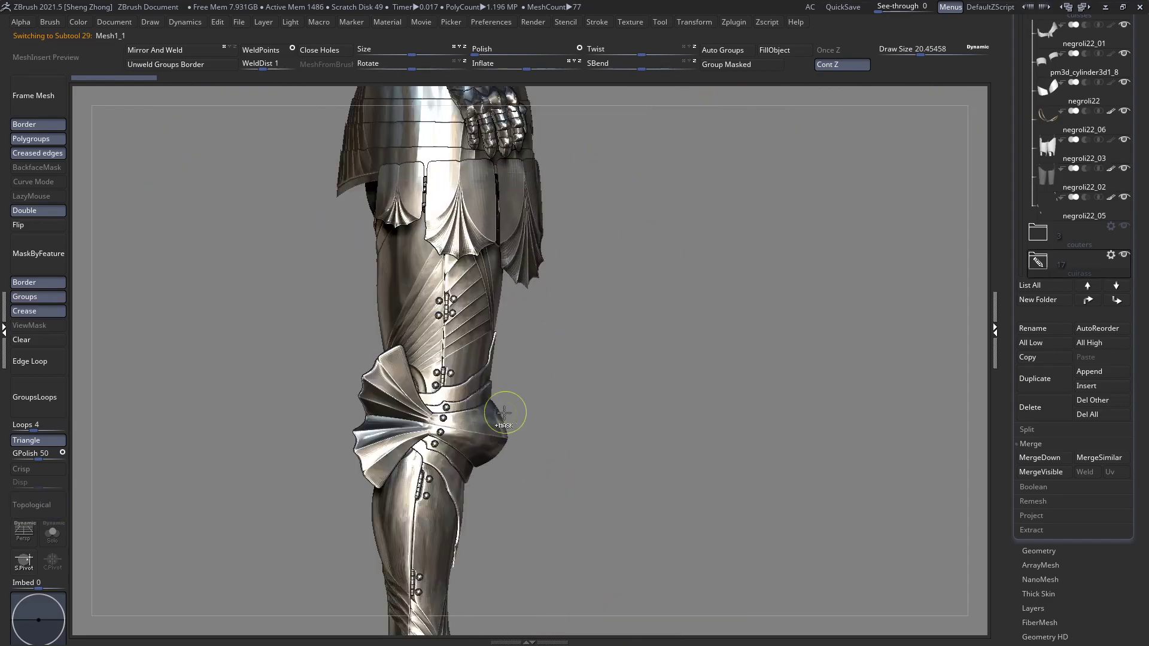
pyautogui.moveTo(502, 275)
pyautogui.keyDown('alt'); pyautogui.mouseDown(button='right')
pyautogui.moveTo(490, 268)
pyautogui.moveTo(519, 51)
pyautogui.mouseUp(button='right'); pyautogui.keyUp('alt')
pyautogui.moveTo(456, 326)
pyautogui.keyDown('alt'); pyautogui.mouseDown(button='right')
pyautogui.moveTo(611, 386)
pyautogui.moveTo(563, 358)
pyautogui.moveTo(494, 477)
pyautogui.mouseUp(button='right'); pyautogui.keyUp('alt')
pyautogui.keyDown('alt'); pyautogui.click(611, 386); pyautogui.keyUp('alt')
pyautogui.keyDown('alt'); pyautogui.moveTo(531, 355); pyautogui.dragTo(479, 549, button='right'); pyautogui.keyUp('alt')
pyautogui.keyDown('alt'); pyautogui.click(455, 302); pyautogui.keyUp('alt')
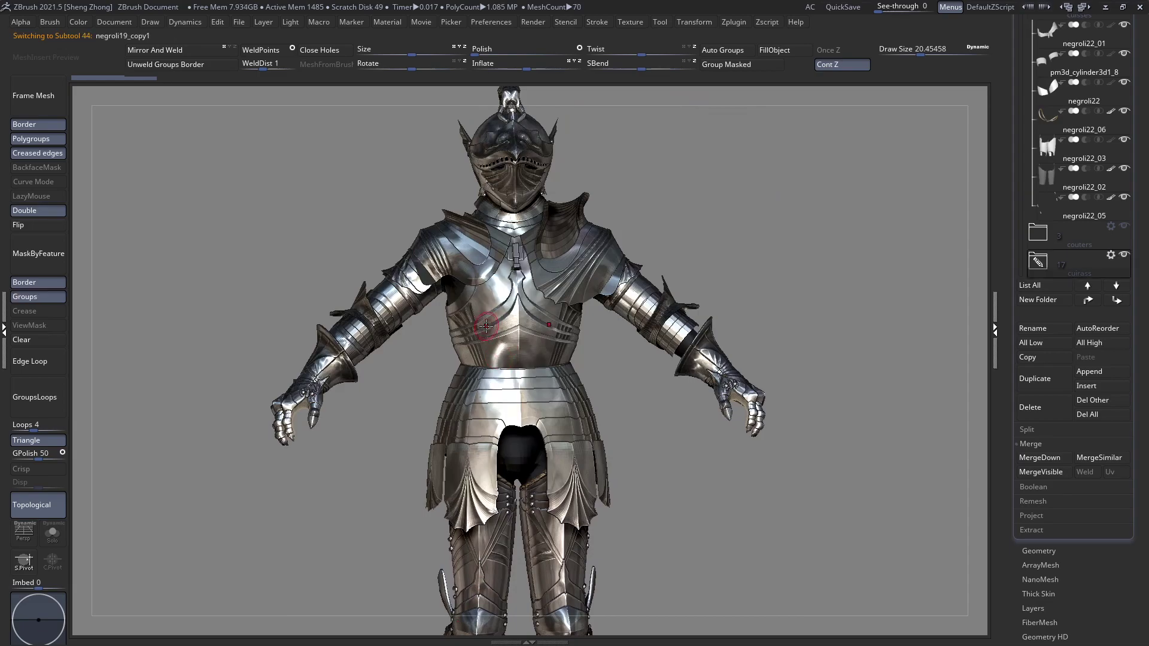
# Select the shoulder armor, negroli9_1, and review the full suit from the front and back
pyautogui.moveTo(456, 302); pyautogui.dragTo(508, 347, button='right')
pyautogui.keyDown('alt'); pyautogui.click(432, 263); pyautogui.keyUp('alt')
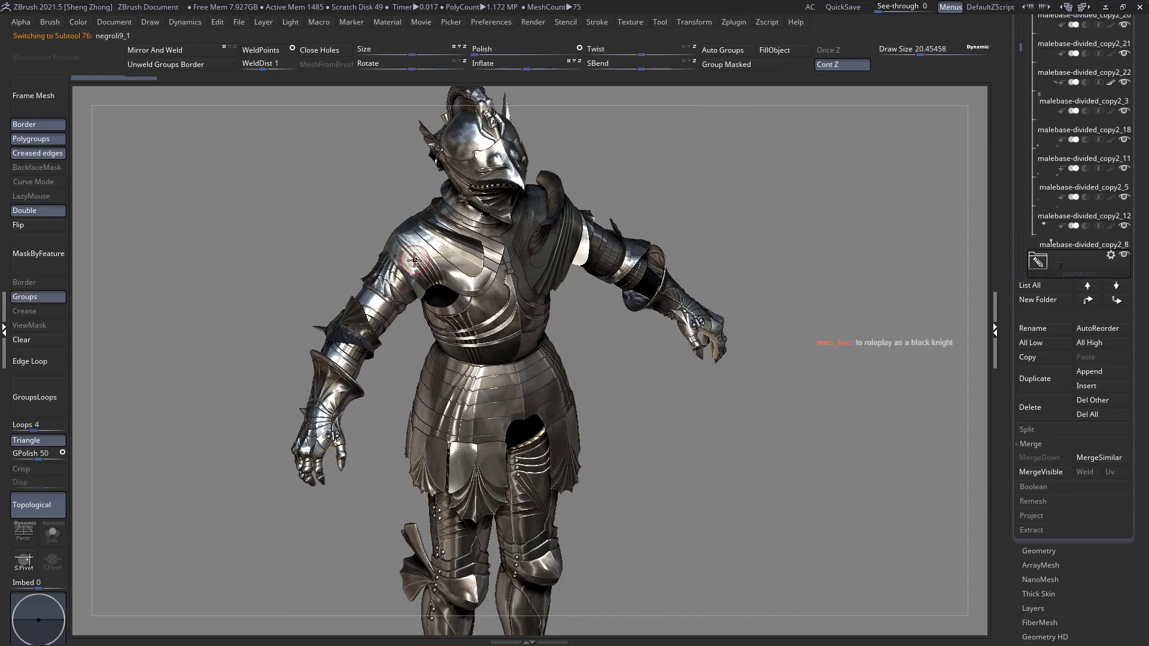
pyautogui.moveTo(432, 263); pyautogui.dragTo(389, 227, button='right')
pyautogui.keyDown('alt'); pyautogui.moveTo(410, 296); pyautogui.dragTo(513, 334, button='right'); pyautogui.keyUp('alt')
pyautogui.keyDown('ctrl'); pyautogui.click(432, 262); pyautogui.keyUp('ctrl')
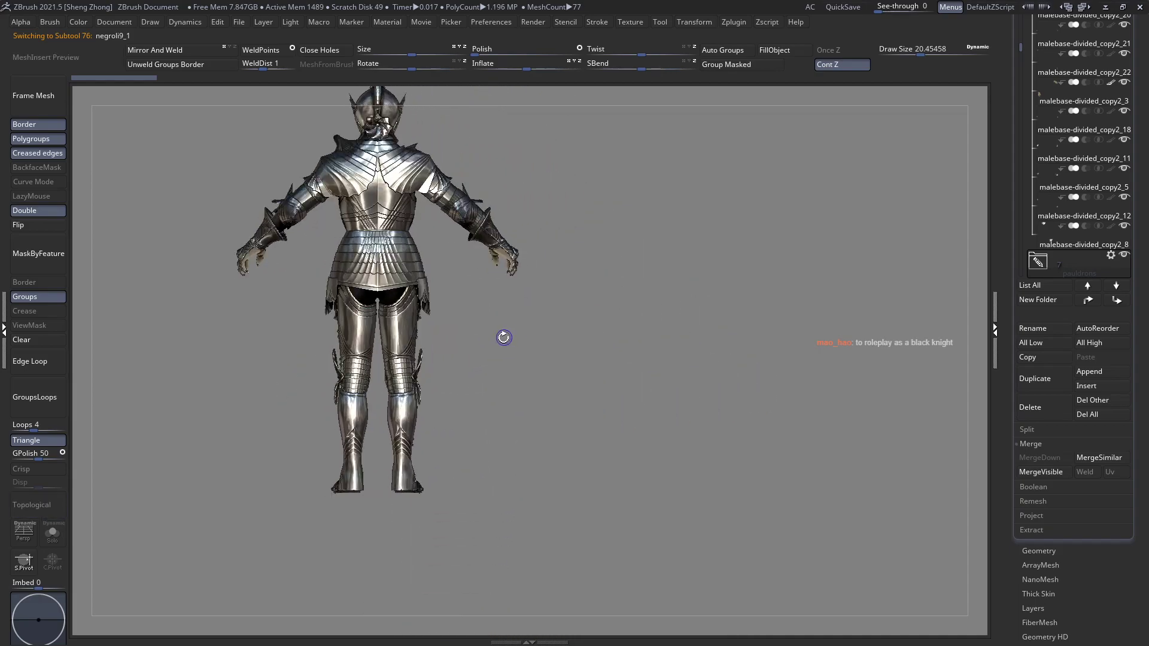
# Return to the lower armor, selecting the thigh plates negroli22_03 and the subtool Recovered_Tool5
pyautogui.keyDown('alt'); pyautogui.click(407, 324); pyautogui.keyUp('alt')
pyautogui.keyDown('ctrl'); pyautogui.moveTo(407, 323); pyautogui.dragTo(449, 328, button='right'); pyautogui.keyUp('ctrl')
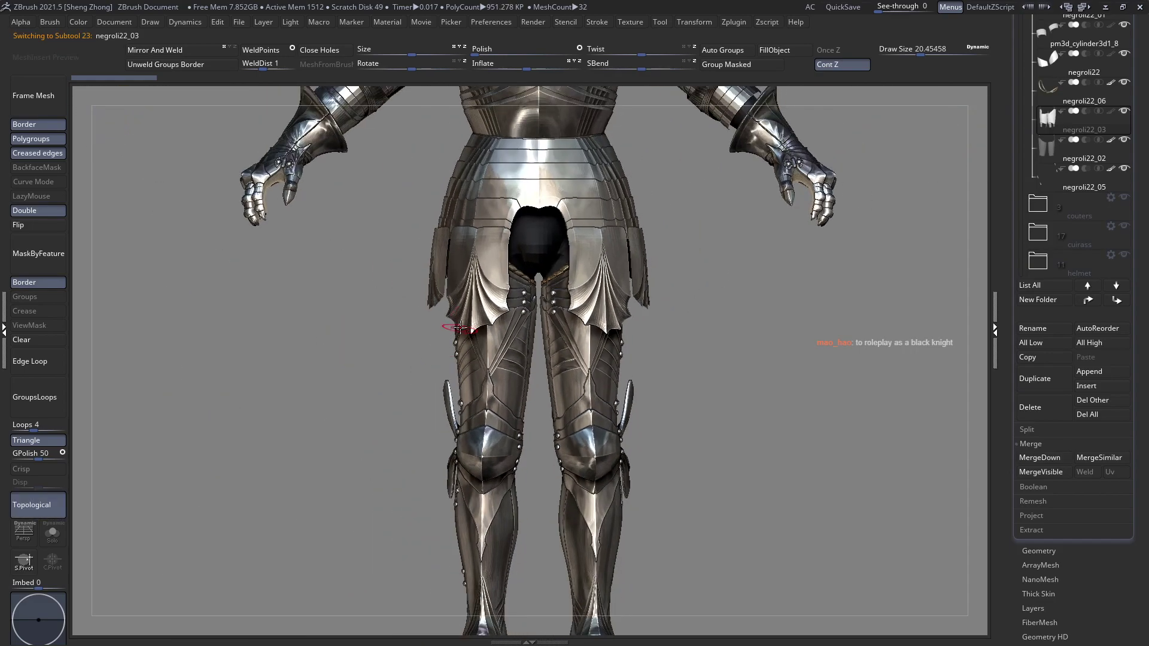
pyautogui.moveTo(482, 282)
pyautogui.keyDown('alt'); pyautogui.mouseDown(button='right')
pyautogui.moveTo(439, 333)
pyautogui.moveTo(456, 349)
pyautogui.moveTo(479, 332)
pyautogui.moveTo(487, 307)
pyautogui.moveTo(483, 324)
pyautogui.moveTo(313, 246)
pyautogui.moveTo(465, 293)
pyautogui.mouseUp(button='right'); pyautogui.keyUp('alt')
pyautogui.keyDown('alt'); pyautogui.click(488, 302); pyautogui.keyUp('alt')
pyautogui.moveTo(482, 296); pyautogui.dragTo(479, 320)
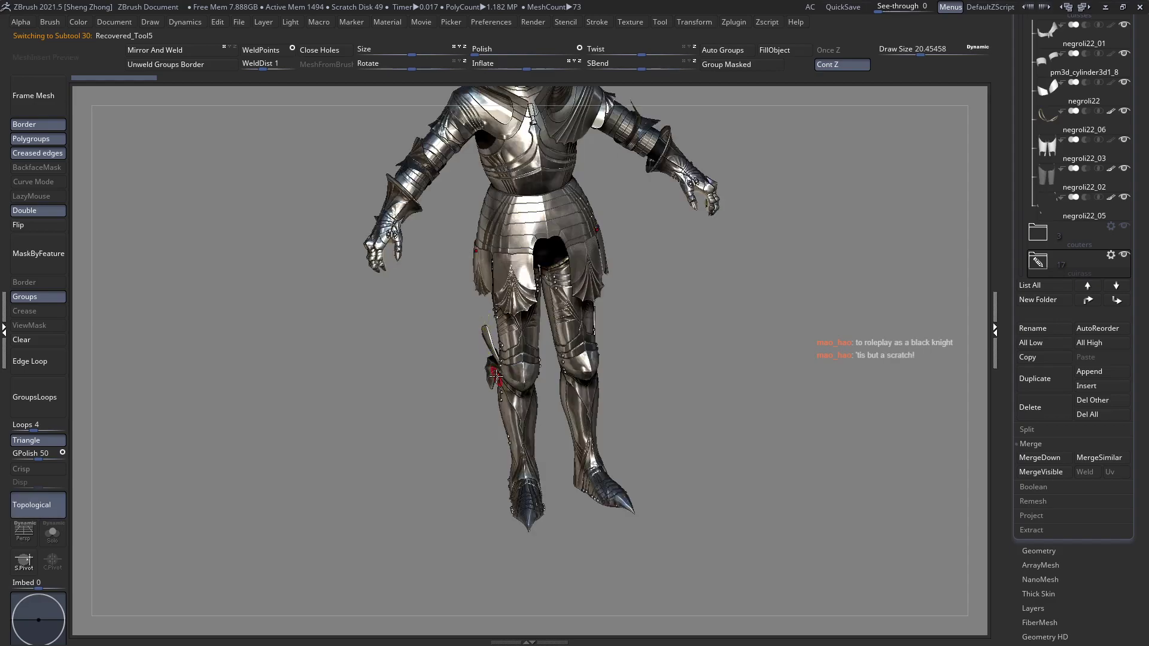
# Select the gauntlet's wrist bands, malebase-divided_copy2_4, and set the Move brush's draw size to about 16
pyautogui.moveTo(437, 263)
pyautogui.keyDown('shift'); pyautogui.mouseDown()
pyautogui.moveTo(406, 241)
pyautogui.moveTo(375, 243)
pyautogui.moveTo(316, 8)
pyautogui.moveTo(359, 78)
pyautogui.mouseUp(); pyautogui.keyUp('shift')
pyautogui.keyDown('alt'); pyautogui.click(400, 206); pyautogui.keyUp('alt')
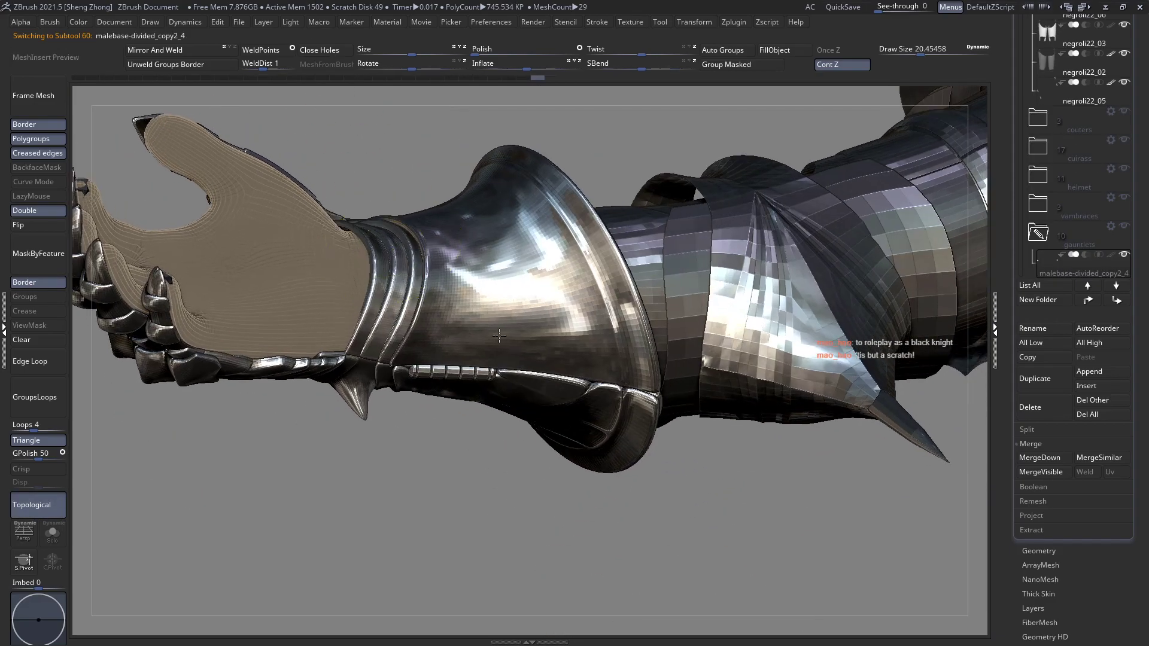
pyautogui.keyDown('ctrl'); pyautogui.moveTo(358, 197); pyautogui.dragTo(350, 345, button='right'); pyautogui.keyUp('ctrl')
pyautogui.press('space')
pyautogui.moveTo(411, 266); pyautogui.dragTo(406, 266)
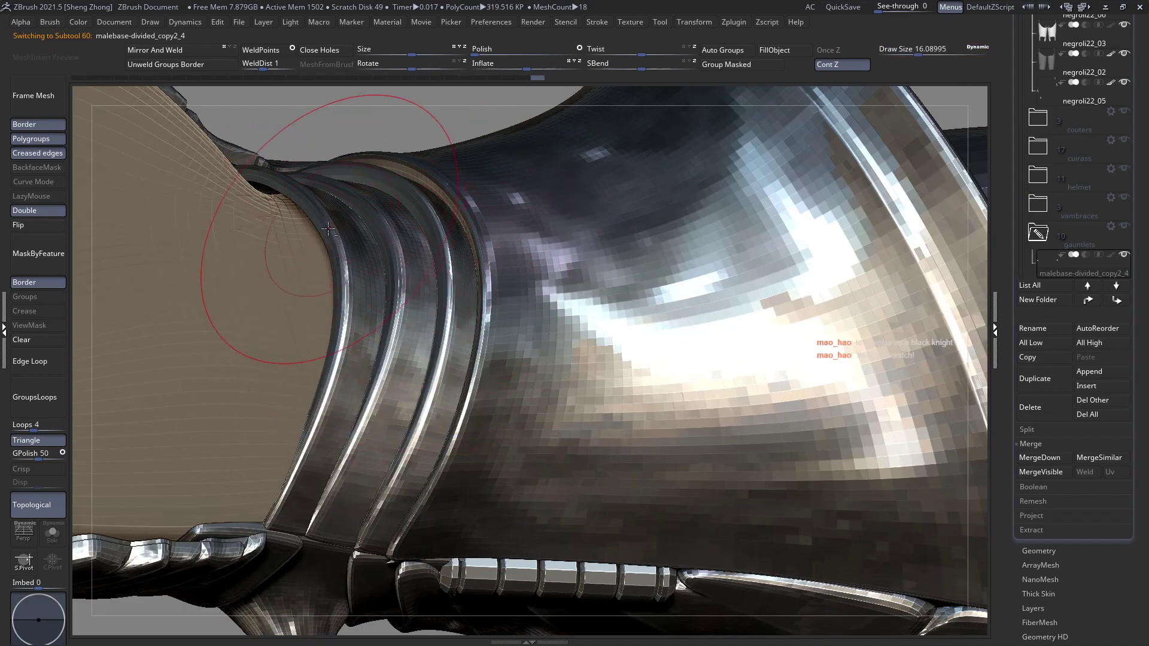
# Ghost the surrounding armor and adjust the wrist bands at the thumb side, raising the draw size to about 25.7
pyautogui.keyDown('alt'); pyautogui.moveTo(221, 272); pyautogui.dragTo(357, 330, button='right'); pyautogui.keyUp('alt')
pyautogui.press('space')
pyautogui.moveTo(410, 253); pyautogui.dragTo(414, 253)
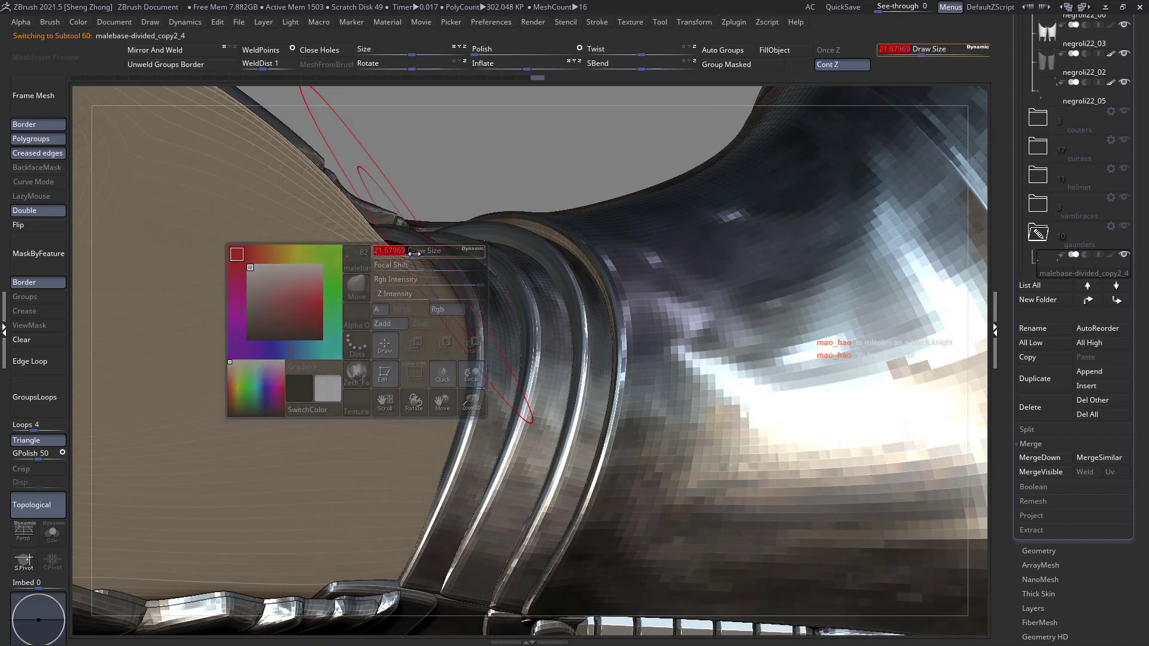
pyautogui.hotkey('ctrl', 't')
pyautogui.press('space')
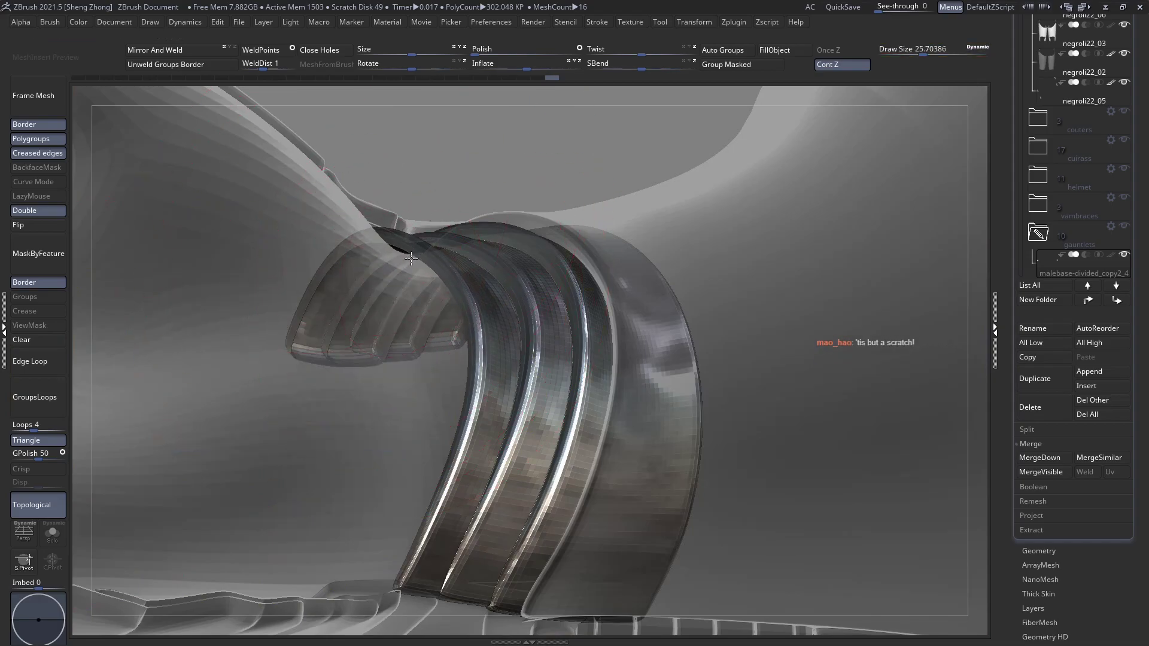
pyautogui.moveTo(448, 311); pyautogui.dragTo(504, 387, button='right')
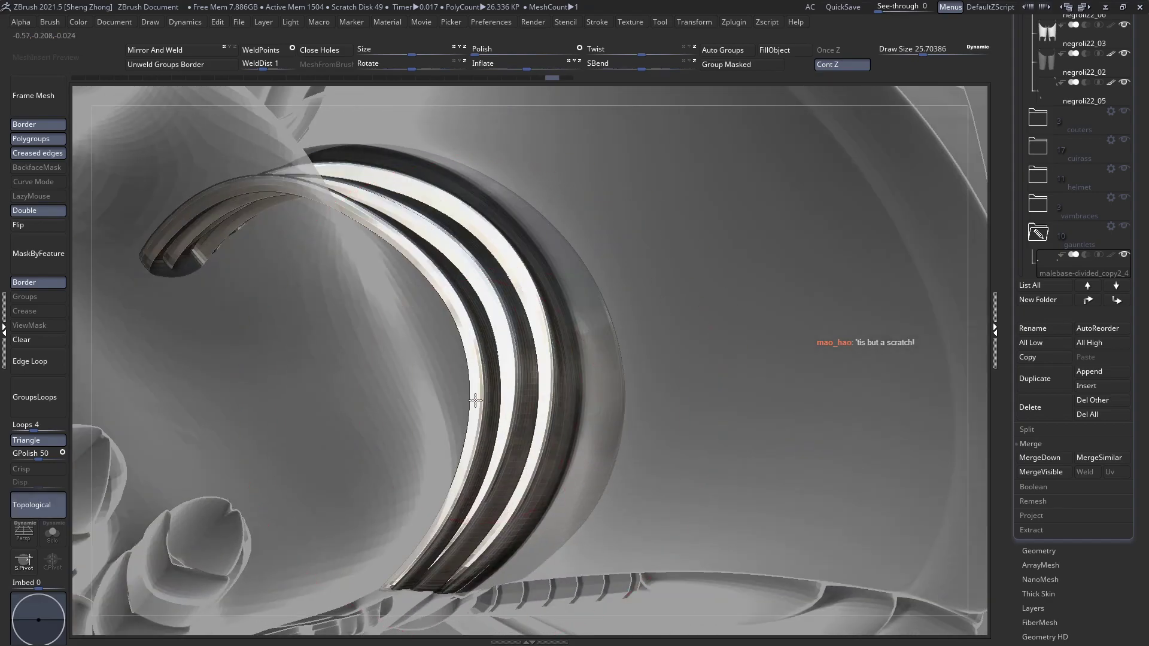
# Pull the innermost wrist band closer to the wrist, using draw sizes of about 16 and 21.7
pyautogui.press('space')
pyautogui.moveTo(460, 348); pyautogui.dragTo(455, 348)
pyautogui.press('space')
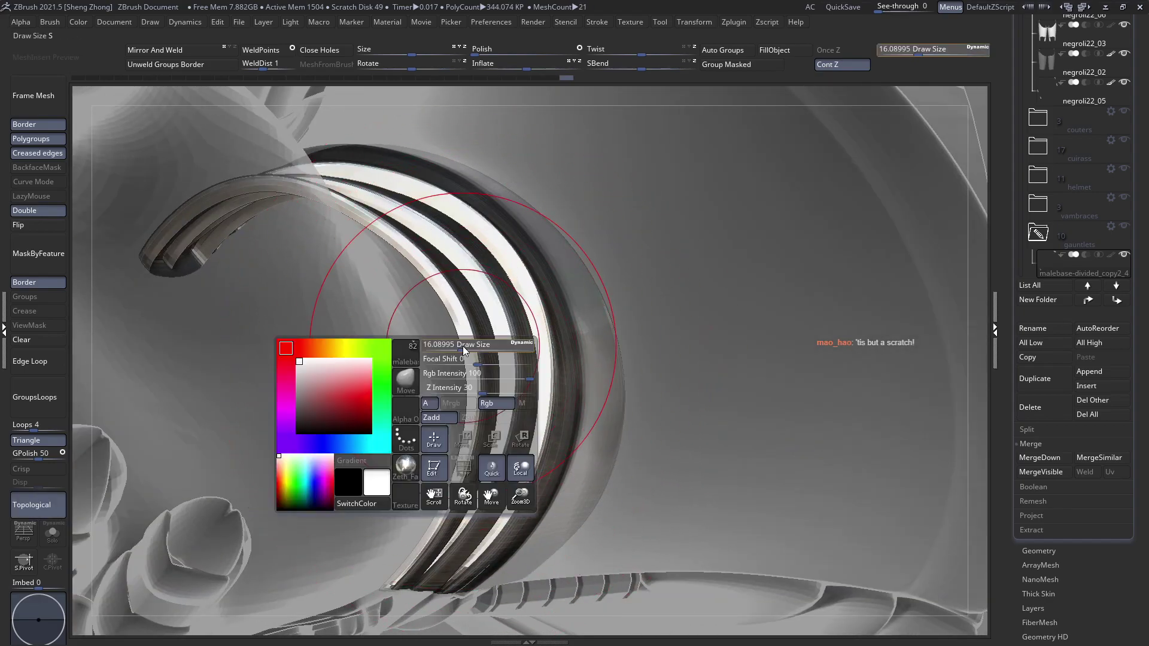
pyautogui.press('space')
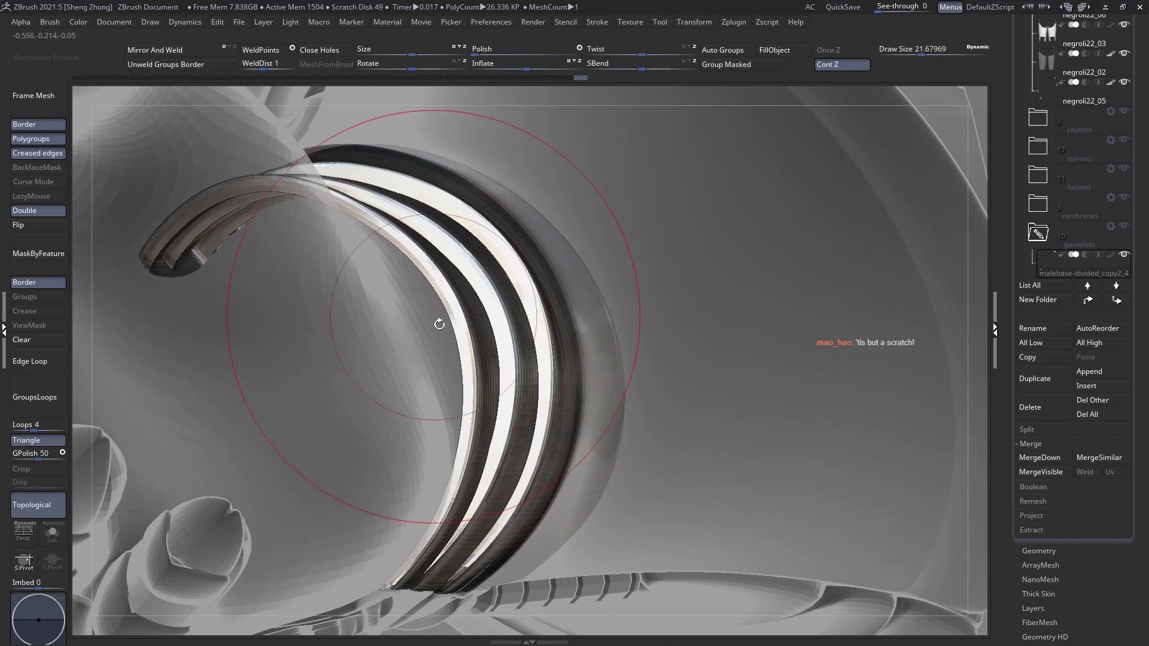
pyautogui.moveTo(444, 274)
pyautogui.keyDown('ctrl'); pyautogui.mouseDown(button='right')
pyautogui.moveTo(356, 218)
pyautogui.moveTo(403, 243)
pyautogui.moveTo(426, 295)
pyautogui.moveTo(408, 257)
pyautogui.mouseUp(button='right'); pyautogui.keyUp('ctrl')
pyautogui.press('space')
pyautogui.moveTo(416, 253); pyautogui.dragTo(411, 253)
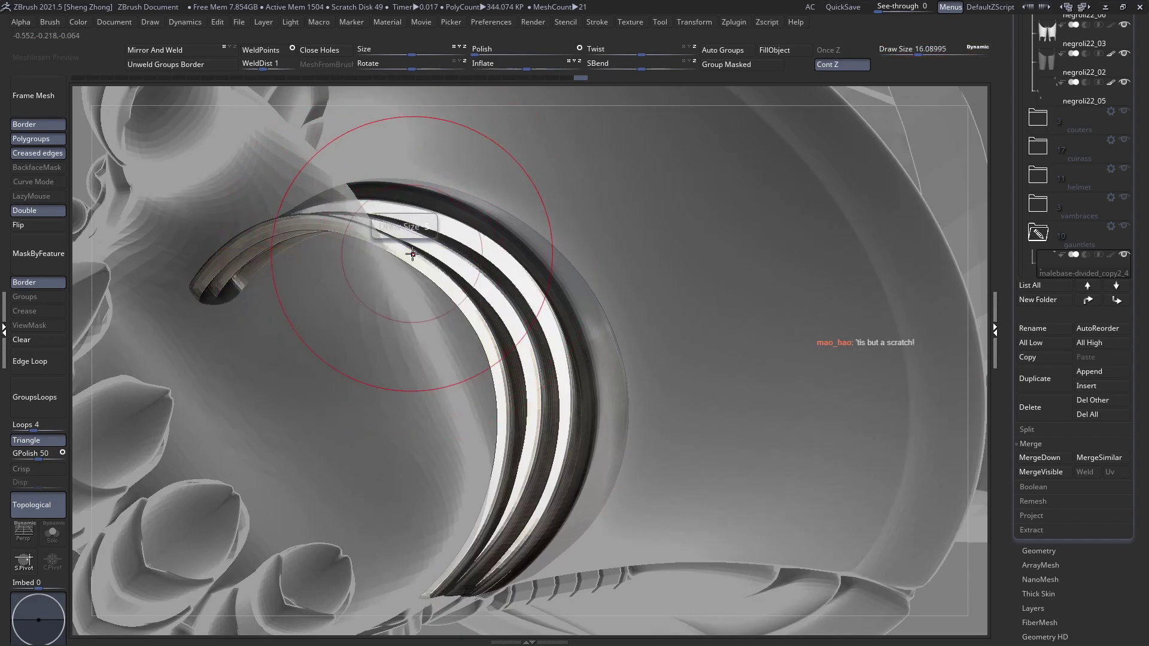
# Even out the curvature of all wrist bands around the wrist with a draw size of about 28.7
pyautogui.moveTo(420, 253)
pyautogui.keyDown('ctrl'); pyautogui.mouseDown(button='right')
pyautogui.moveTo(479, 328)
pyautogui.moveTo(451, 289)
pyautogui.mouseUp(button='right'); pyautogui.keyUp('ctrl')
pyautogui.press('space')
pyautogui.moveTo(450, 289); pyautogui.dragTo(459, 290)
pyautogui.keyDown('ctrl'); pyautogui.moveTo(472, 327); pyautogui.dragTo(492, 379, button='right'); pyautogui.keyUp('ctrl')
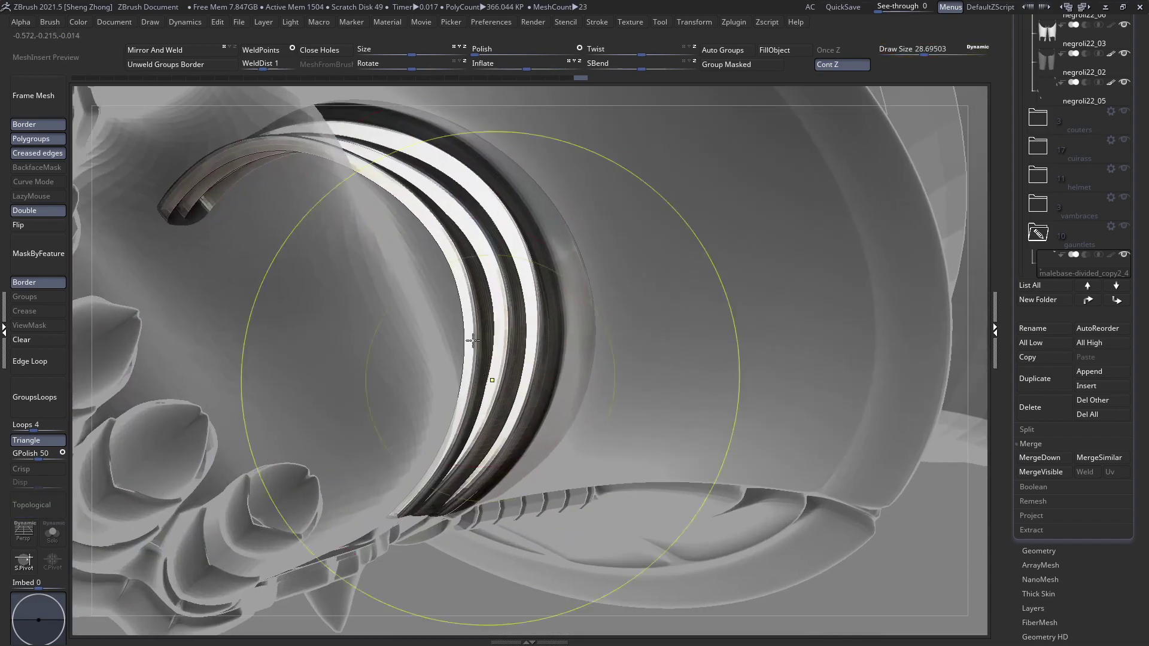
pyautogui.moveTo(464, 324)
pyautogui.mouseDown(button='right')
pyautogui.moveTo(521, 433)
pyautogui.moveTo(449, 340)
pyautogui.mouseUp(button='right')
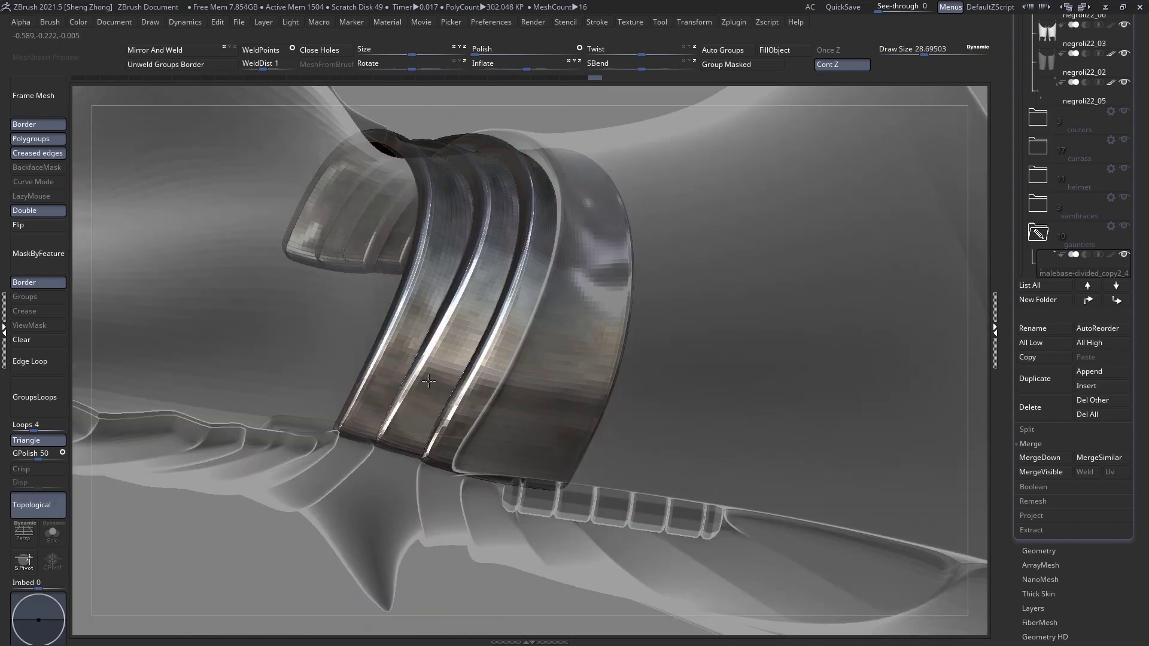
# Adjust the lower ends of the wrist bands near the spike with a draw size of about 27.2
pyautogui.press('space')
pyautogui.moveTo(412, 380); pyautogui.dragTo(408, 379)
pyautogui.moveTo(366, 418)
pyautogui.mouseDown(button='right')
pyautogui.moveTo(382, 420)
pyautogui.moveTo(369, 421)
pyautogui.mouseUp(button='right')
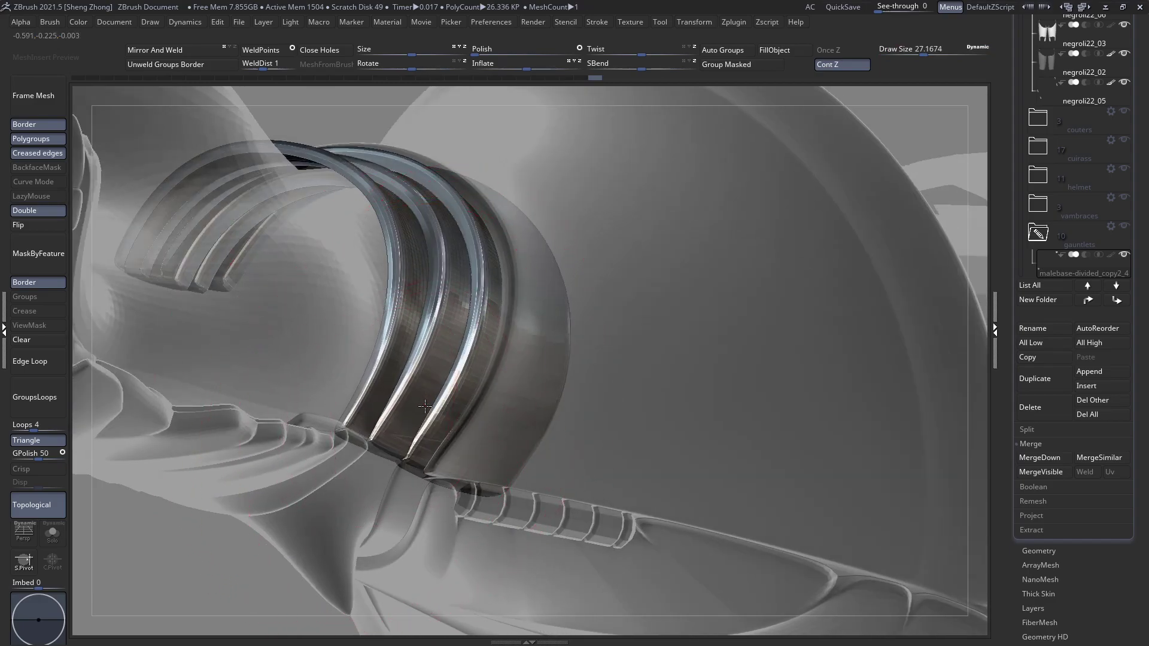
pyautogui.moveTo(411, 393)
pyautogui.mouseDown(button='right')
pyautogui.moveTo(407, 403)
pyautogui.moveTo(506, 256)
pyautogui.moveTo(486, 292)
pyautogui.moveTo(481, 270)
pyautogui.moveTo(510, 285)
pyautogui.moveTo(358, 179)
pyautogui.mouseUp(button='right')
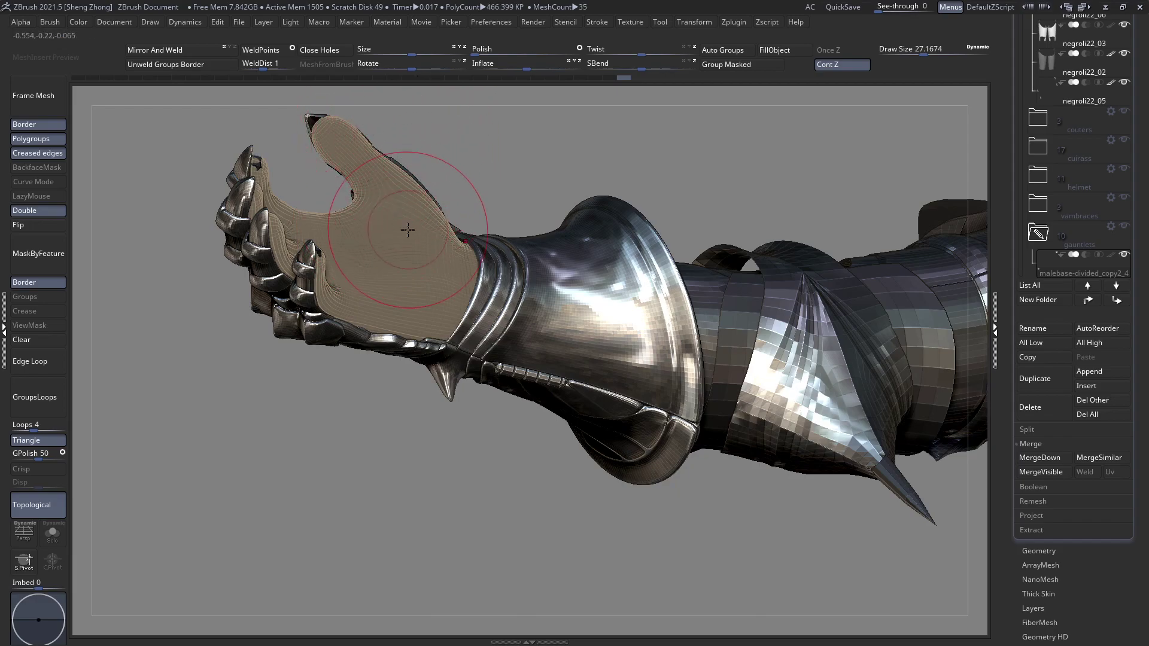
# Review the gauntlet from the thumb side and back, and select the lower cuff plate, malebase-divided_copy2_8
pyautogui.moveTo(441, 235); pyautogui.dragTo(489, 490, button='right')
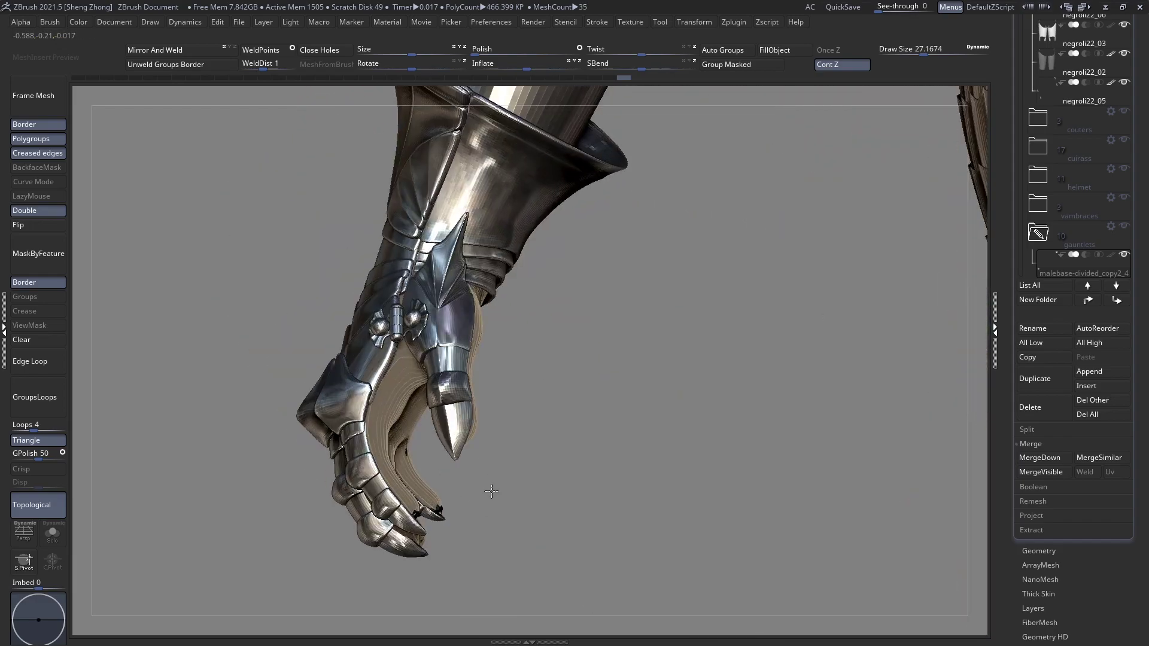
pyautogui.keyDown('ctrl'); pyautogui.moveTo(500, 335); pyautogui.dragTo(541, 413, button='right'); pyautogui.keyUp('ctrl')
pyautogui.keyDown('alt'); pyautogui.click(541, 223); pyautogui.keyUp('alt')
pyautogui.keyDown('alt'); pyautogui.moveTo(542, 204); pyautogui.dragTo(402, 232, button='right'); pyautogui.keyUp('alt')
pyautogui.moveTo(590, 321); pyautogui.dragTo(451, 335, button='right')
pyautogui.keyDown('ctrl'); pyautogui.moveTo(592, 319); pyautogui.dragTo(478, 342, button='right'); pyautogui.keyUp('ctrl')
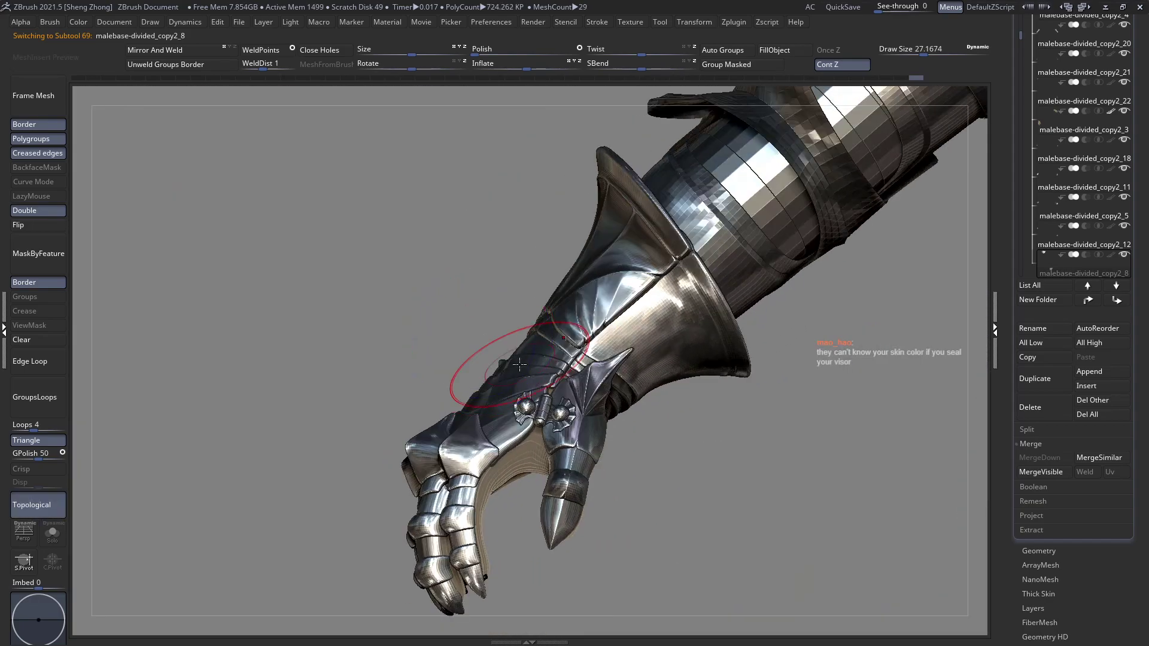
# Choose the ZethArmourDoodads1 insert brush and its twisted rope mesh, PM3D_Cube3D4_10
pyautogui.moveTo(444, 449)
pyautogui.keyDown('alt'); pyautogui.mouseDown(button='right')
pyautogui.moveTo(456, 409)
pyautogui.moveTo(541, 428)
pyautogui.moveTo(431, 293)
pyautogui.moveTo(574, 308)
pyautogui.moveTo(516, 308)
pyautogui.mouseUp(button='right'); pyautogui.keyUp('alt')
pyautogui.rightClick(461, 262)
pyautogui.press('b')
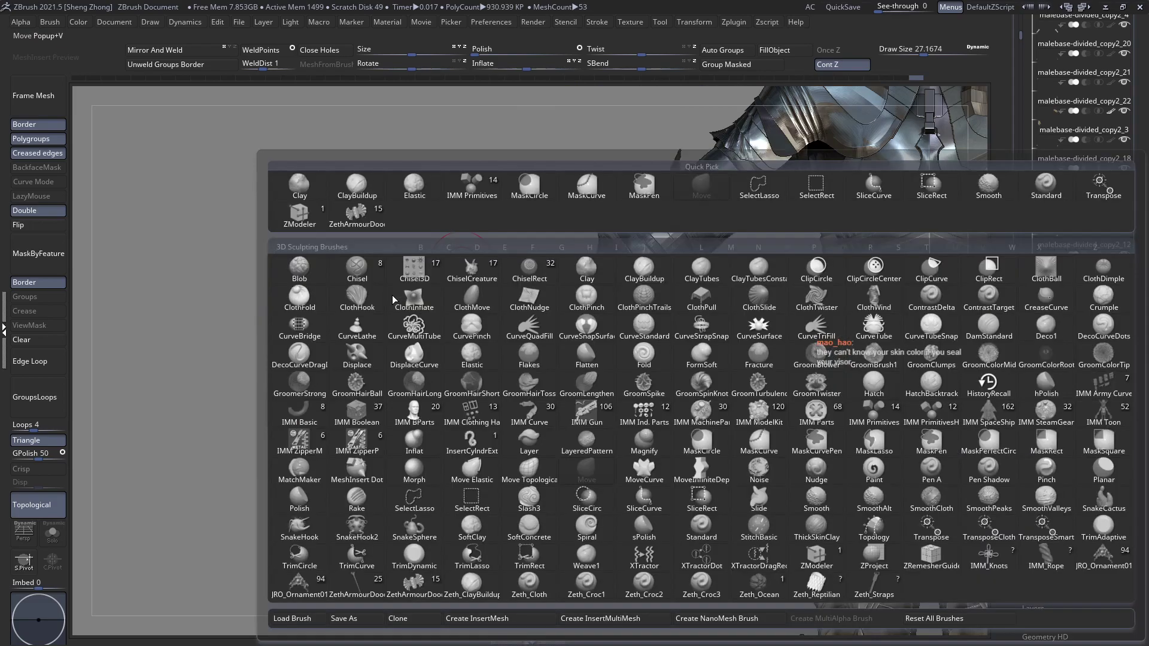
pyautogui.press('z')
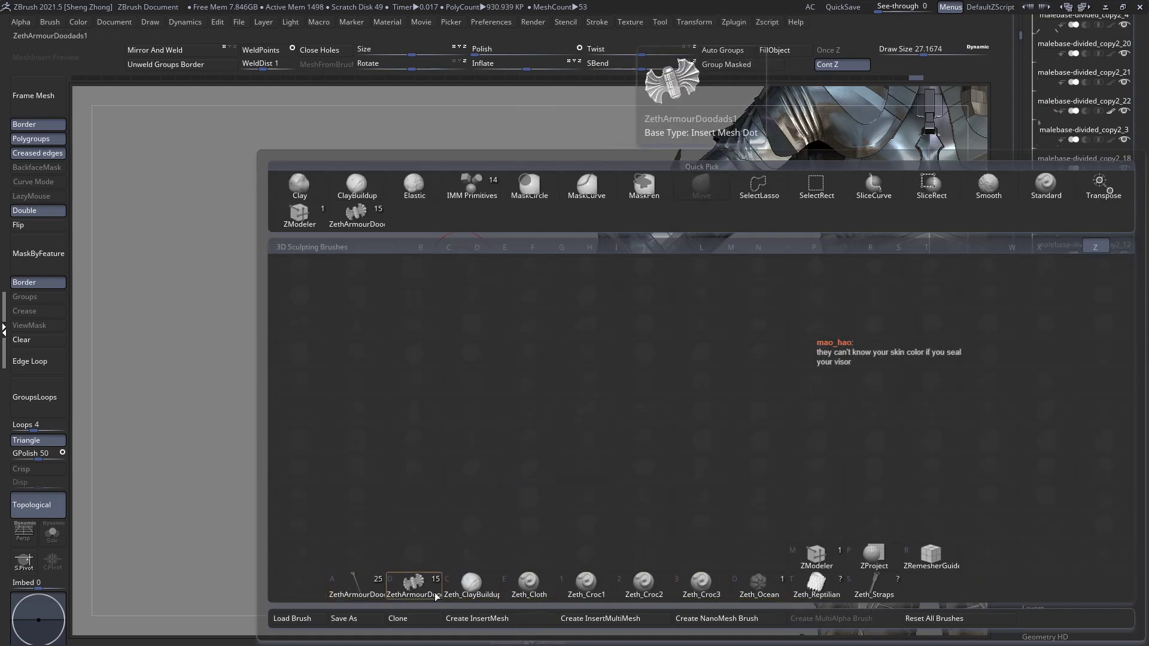
pyautogui.click(419, 594)
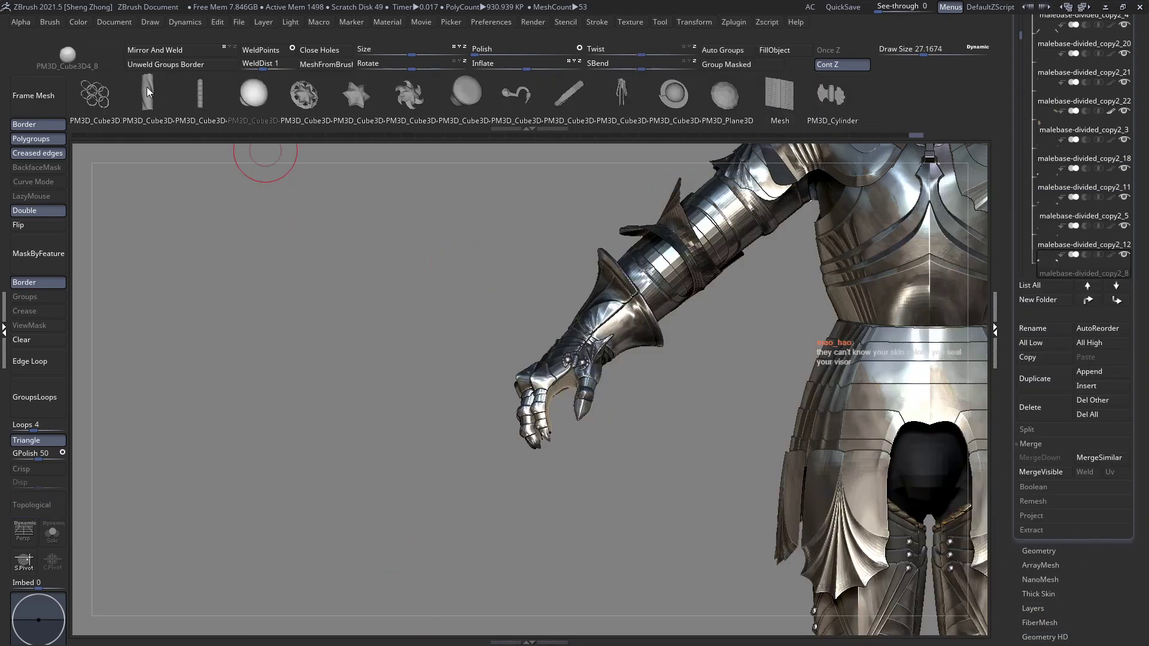
pyautogui.keyDown('alt'); pyautogui.moveTo(445, 316); pyautogui.dragTo(310, 408); pyautogui.keyUp('alt')
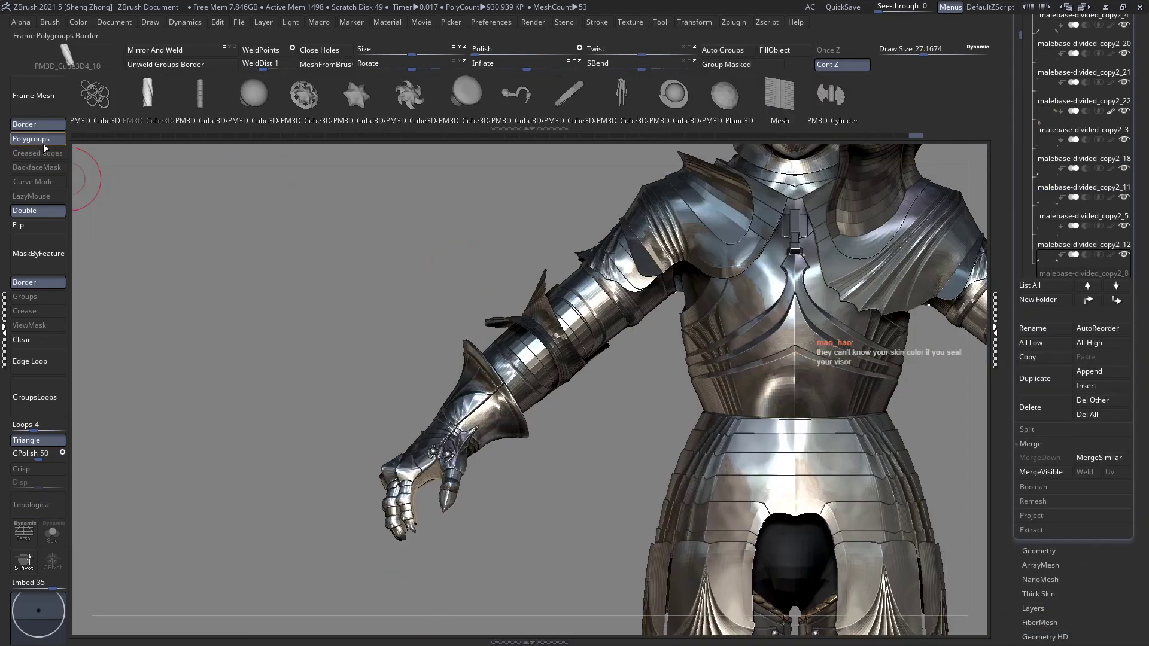
# Set the draw size to 10, frame the lower cuff plate's borders with the twisted rope, and inspect the plate in isolation
pyautogui.press('space')
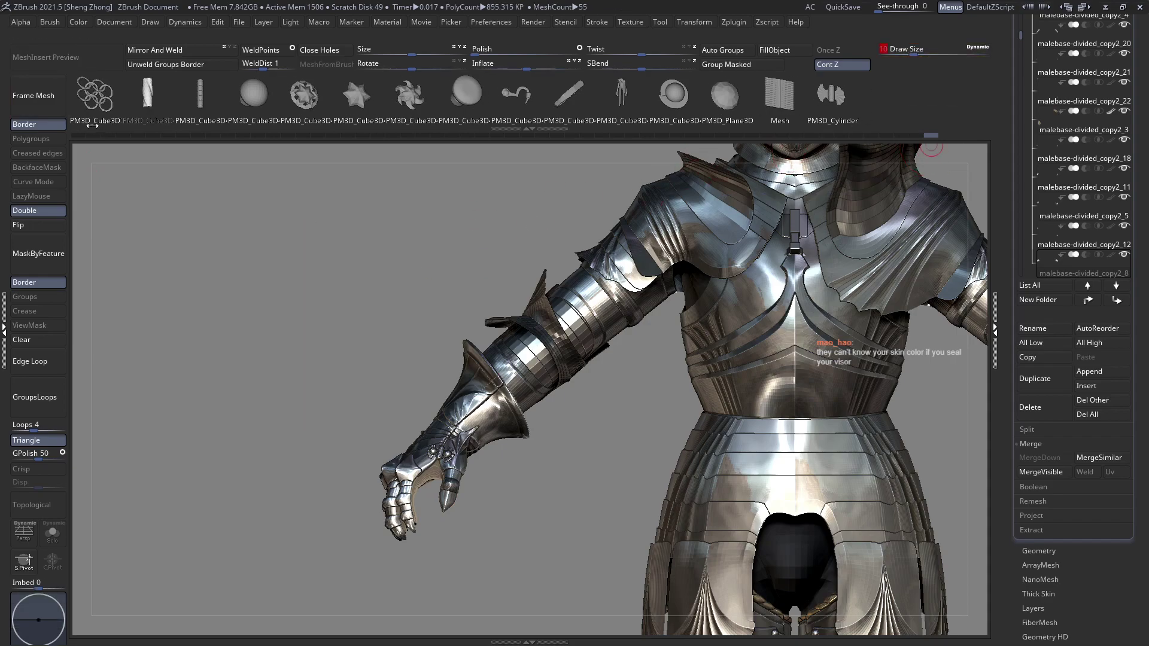
pyautogui.press('Return')
pyautogui.press('f')
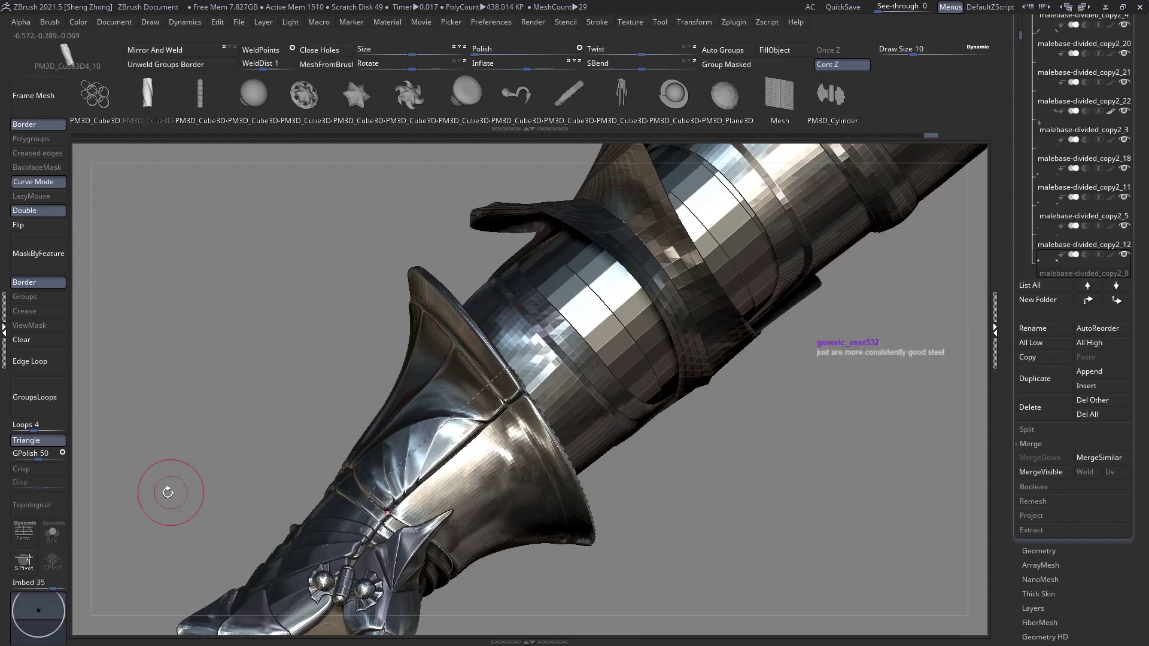
pyautogui.click(56, 544)
pyautogui.click(532, 407)
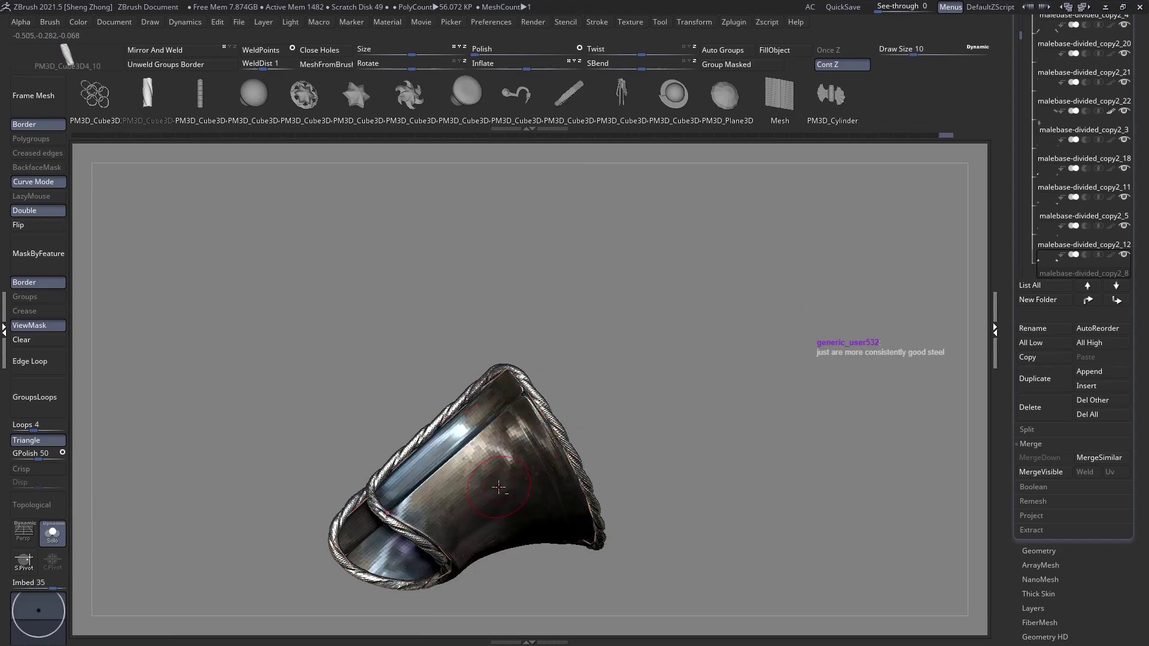
pyautogui.moveTo(165, 557); pyautogui.dragTo(197, 546)
pyautogui.click(53, 533)
# Select the upper cuff plate, malebase-divided_copy2_20, and frame its borders with the twisted rope
pyautogui.keyDown('alt'); pyautogui.click(448, 432); pyautogui.keyUp('alt')
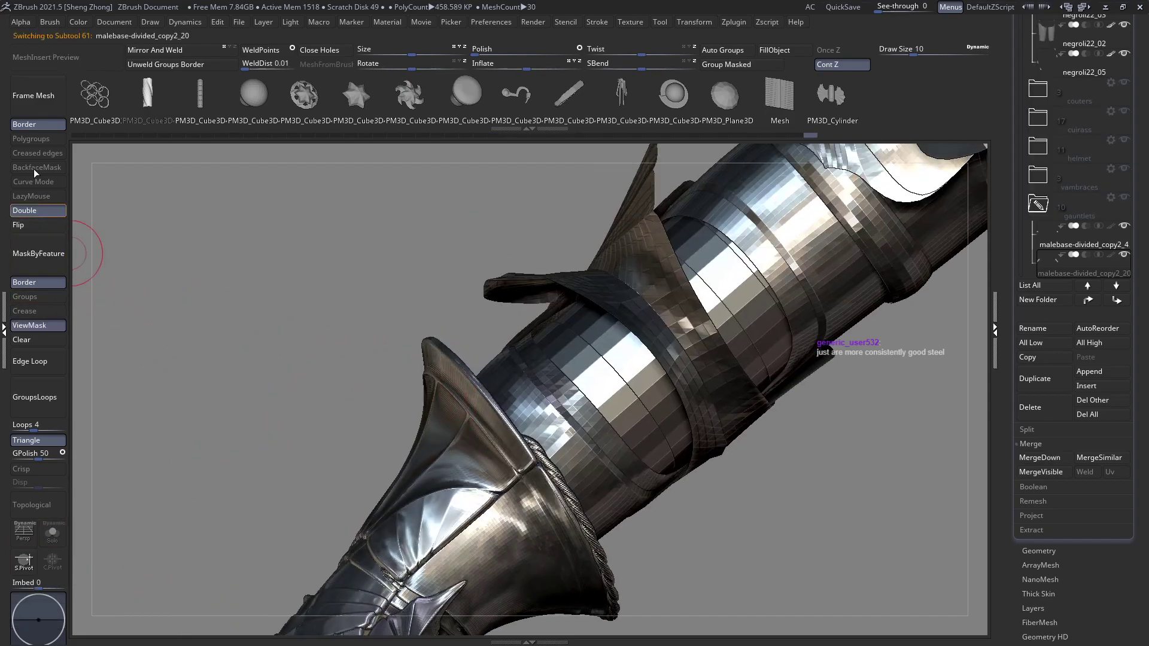
pyautogui.click(39, 105)
pyautogui.click(449, 357)
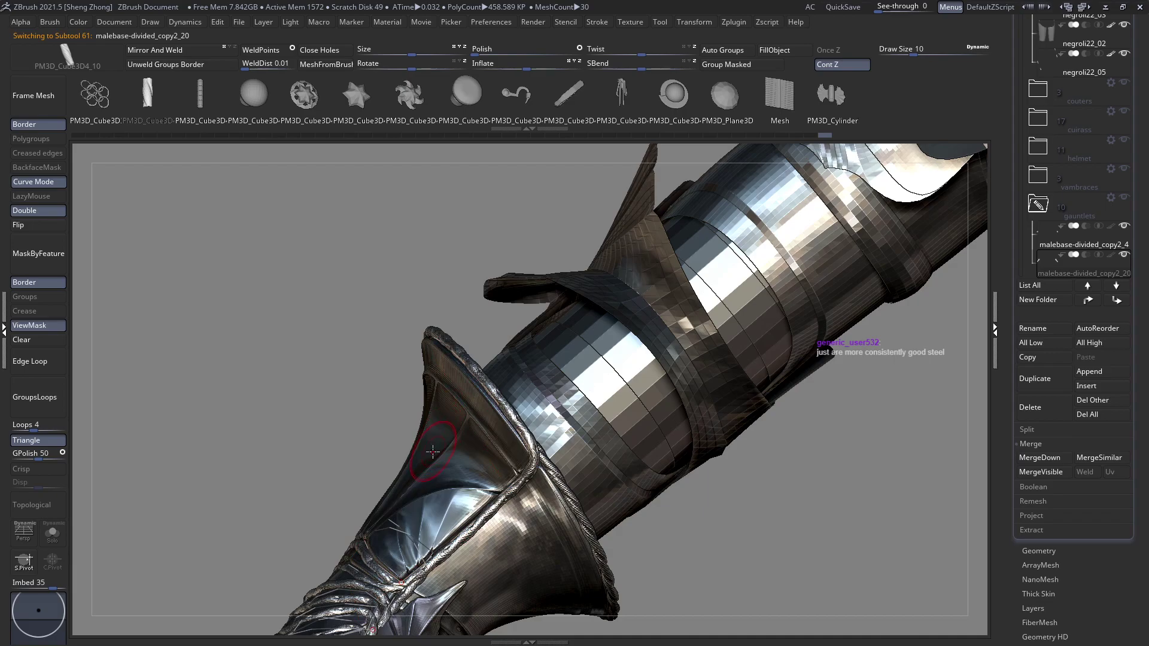
pyautogui.keyDown('ctrl'); pyautogui.moveTo(432, 452); pyautogui.dragTo(461, 515, button='right'); pyautogui.keyUp('ctrl')
pyautogui.click(540, 373)
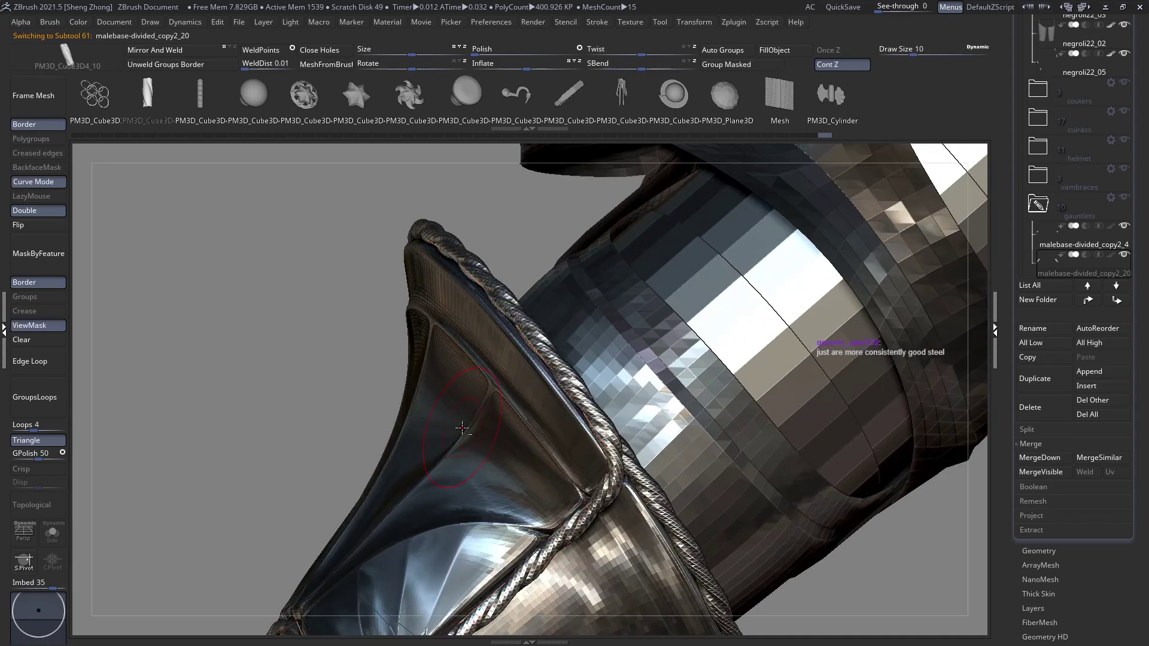
# Hide the rope trim on the upper cuff plate and split the hidden geometry into its own subtool
pyautogui.keyDown('ctrl'); pyautogui.moveTo(475, 401); pyautogui.dragTo(407, 293, button='right'); pyautogui.keyUp('ctrl')
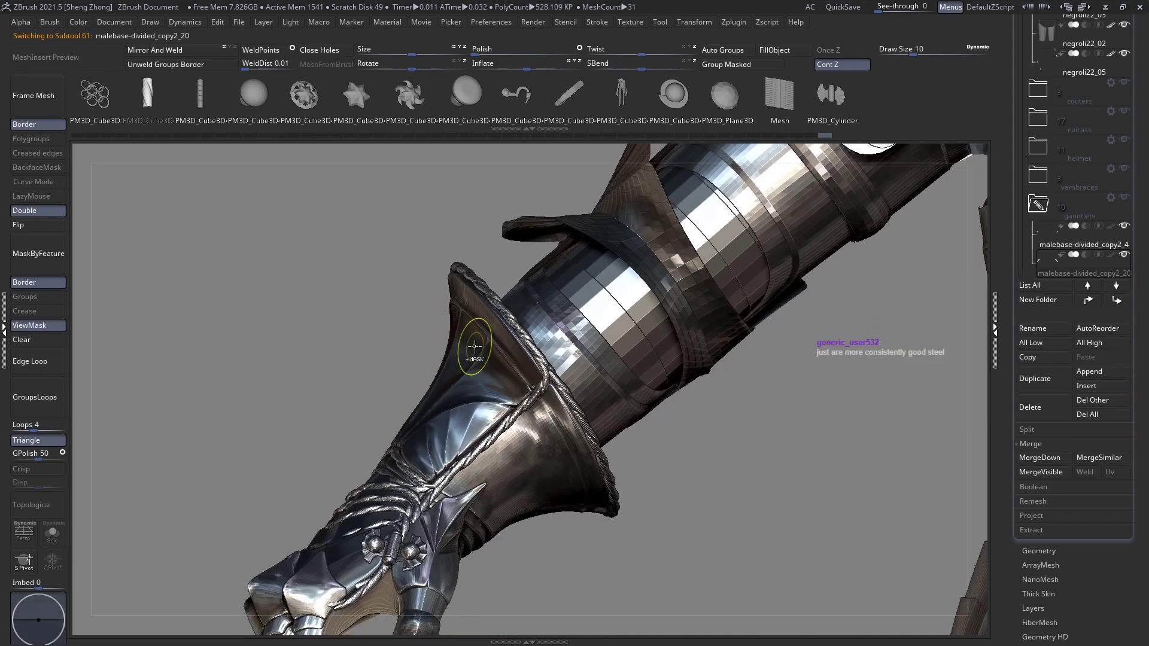
pyautogui.keyDown('ctrl'); pyautogui.moveTo(474, 348); pyautogui.dragTo(520, 412, button='right'); pyautogui.keyUp('ctrl')
pyautogui.hotkey('ctrl', 'z')
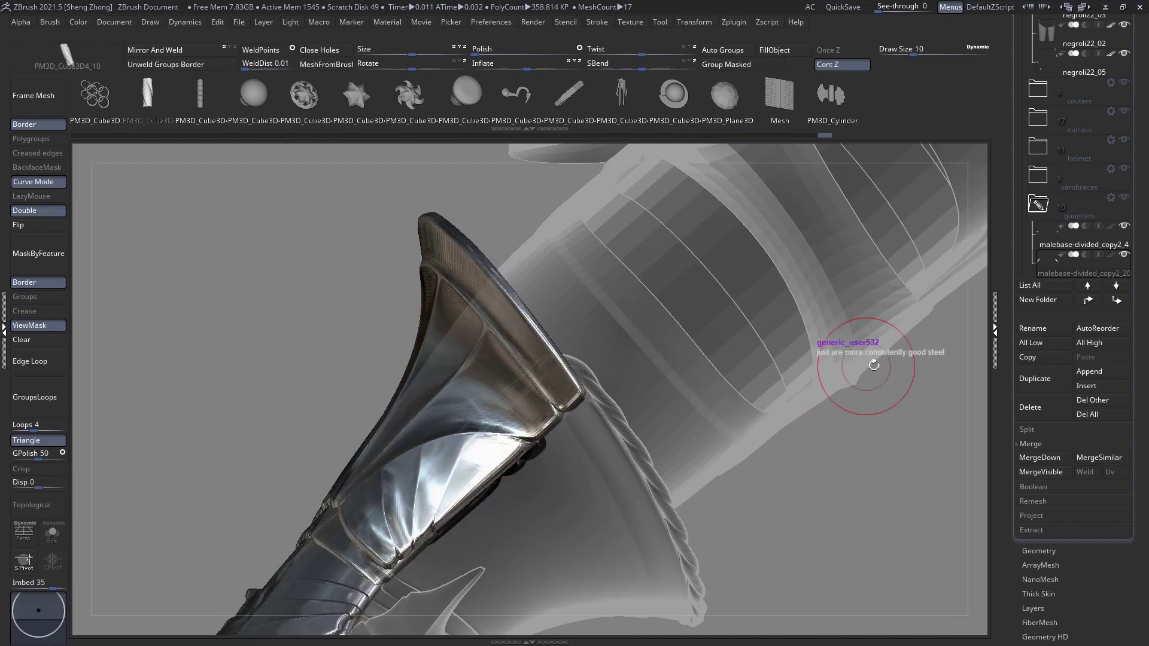
pyautogui.moveTo(1147, 436); pyautogui.dragTo(1146, 434)
pyautogui.scroll(-1, 1053, 434)
pyautogui.click(1037, 407)
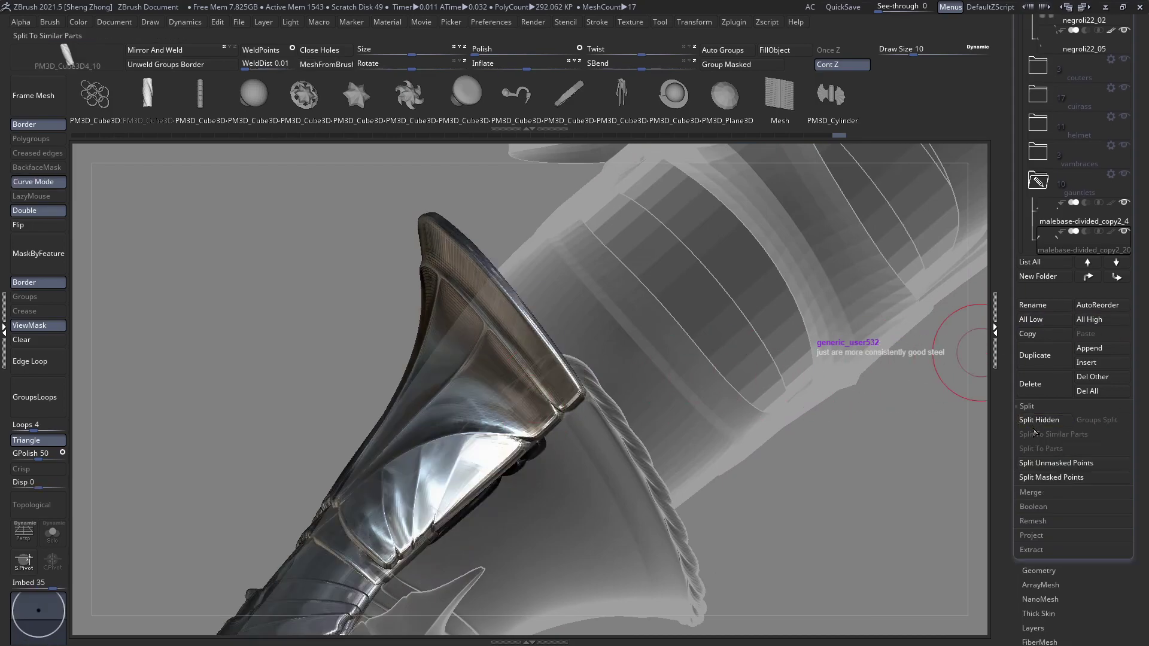
# Select the separated rope subtool and examine its polygroups and twist up close and around the cuff's rim
pyautogui.keyDown('alt'); pyautogui.click(552, 350); pyautogui.keyUp('alt')
pyautogui.moveTo(551, 349)
pyautogui.keyDown('ctrl'); pyautogui.mouseDown(button='right')
pyautogui.moveTo(577, 388)
pyautogui.moveTo(573, 367)
pyautogui.moveTo(627, 421)
pyautogui.mouseUp(button='right'); pyautogui.keyUp('ctrl')
pyautogui.press('space')
pyautogui.click(416, 333)
pyautogui.press('s')
pyautogui.press('t')
pyautogui.hotkey('shift', 'f')
pyautogui.hotkey('shift', 'f')
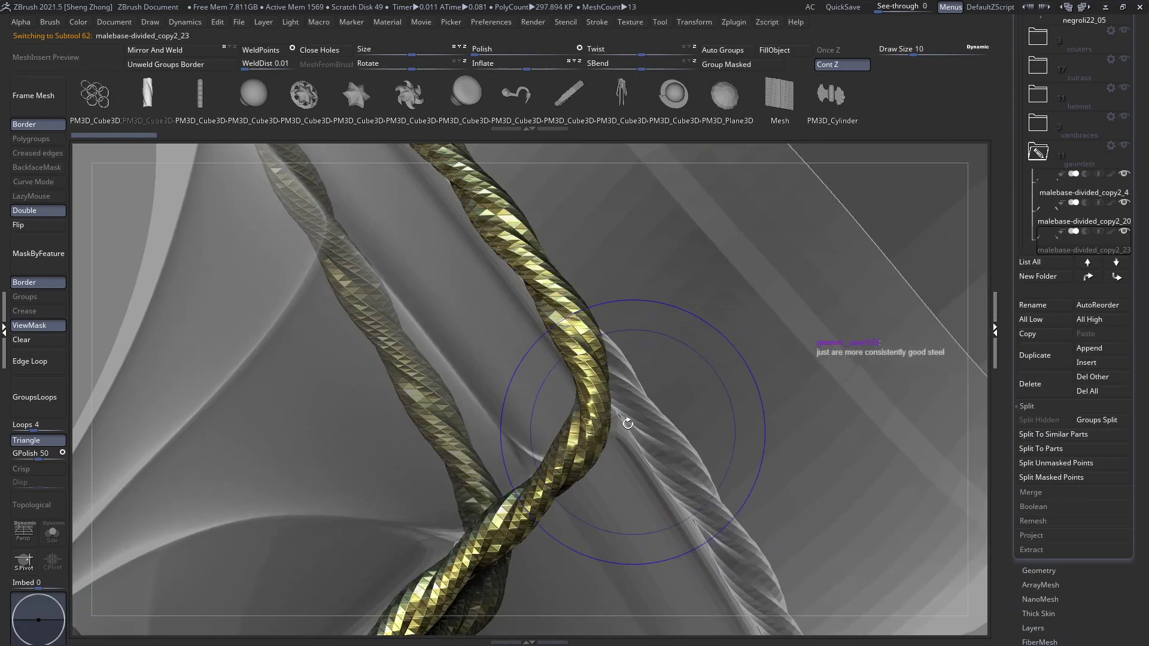
pyautogui.moveTo(573, 396)
pyautogui.mouseDown(button='right')
pyautogui.moveTo(522, 400)
pyautogui.moveTo(604, 402)
pyautogui.moveTo(577, 404)
pyautogui.moveTo(653, 453)
pyautogui.mouseUp(button='right')
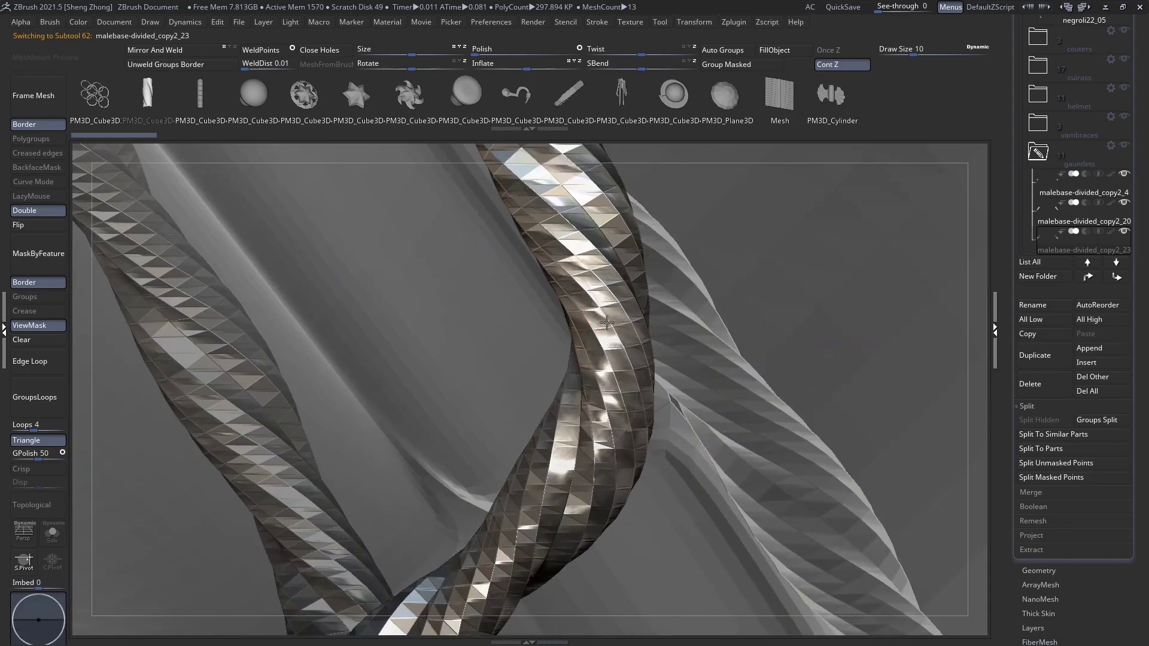
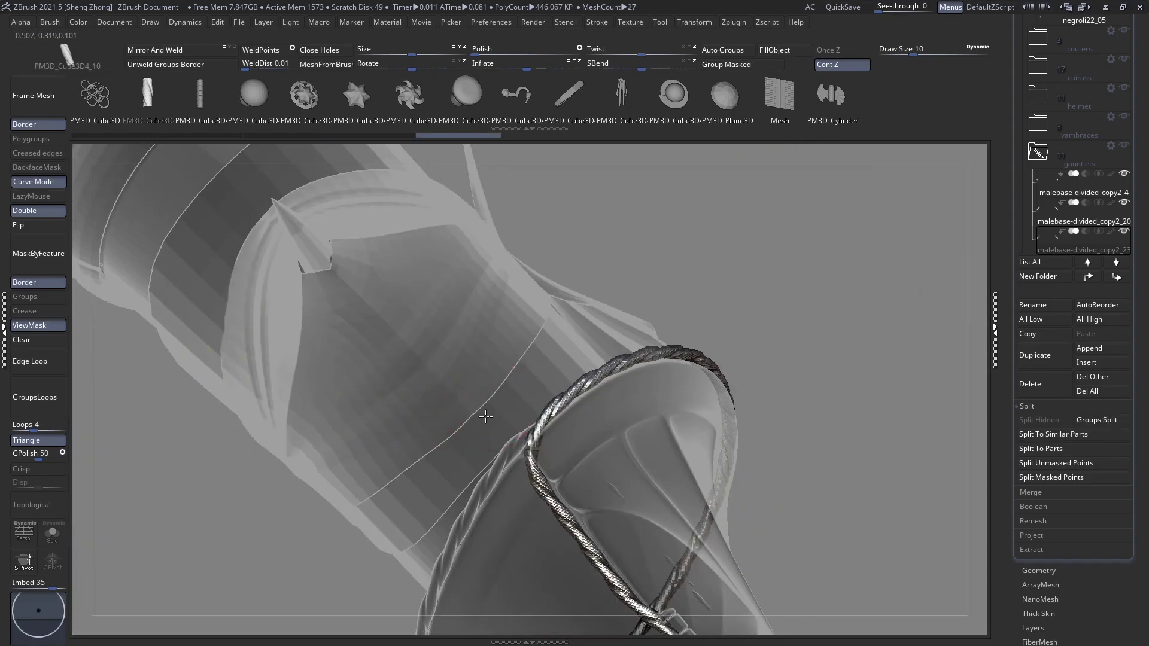
pyautogui.moveTo(485, 416); pyautogui.dragTo(309, 418, button='right')
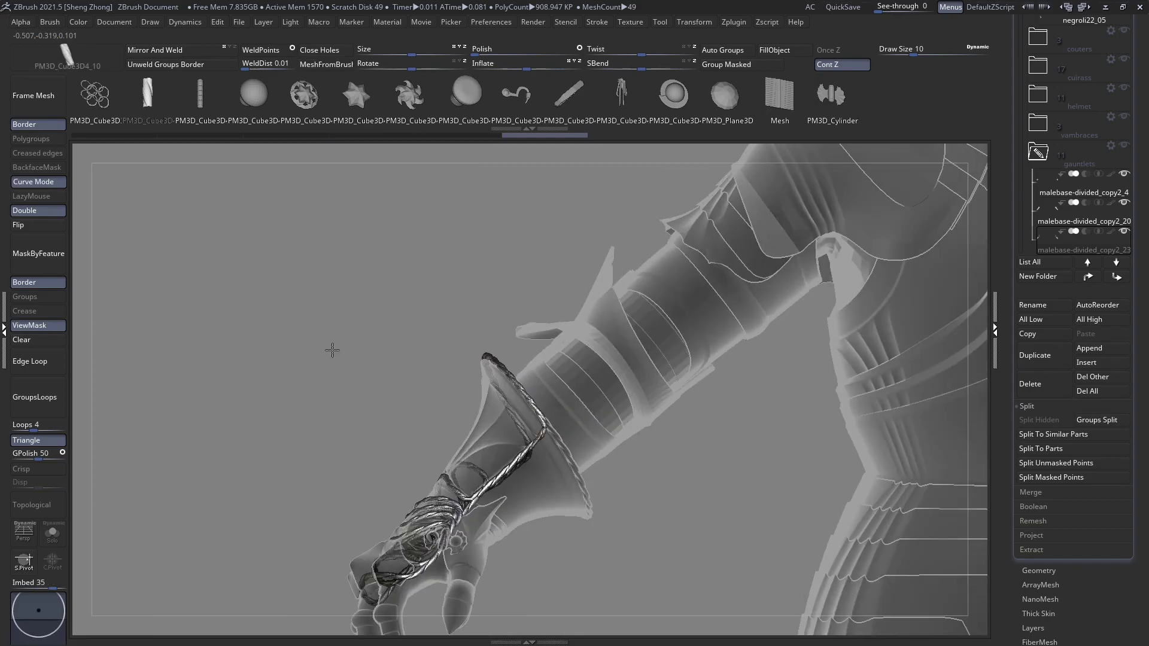
# Auto-group the rope subtool, isolate the loop around the flared cuff rim, and delete the remaining rope pieces
pyautogui.rightClick(333, 351)
pyautogui.press('b')
pyautogui.press('m')
pyautogui.press('v')
pyautogui.moveTo(570, 466); pyautogui.dragTo(502, 377, button='right')
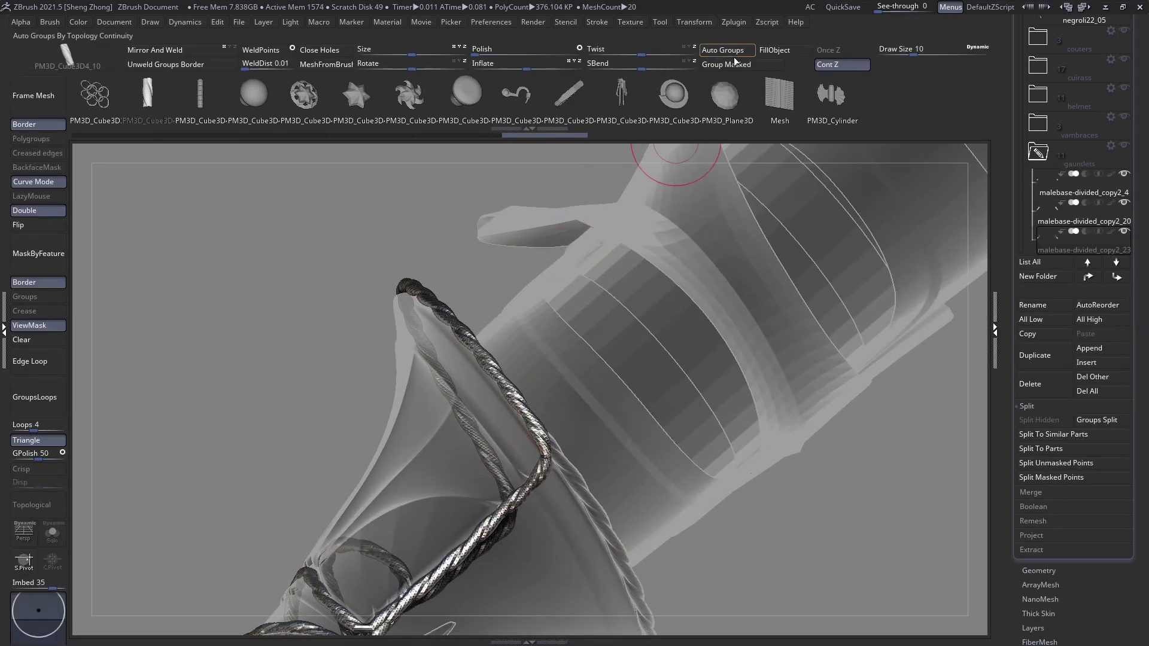
pyautogui.keyDown('ctrl'); pyautogui.keyDown('shift'); pyautogui.click(496, 374); pyautogui.keyUp('shift'); pyautogui.keyUp('ctrl')
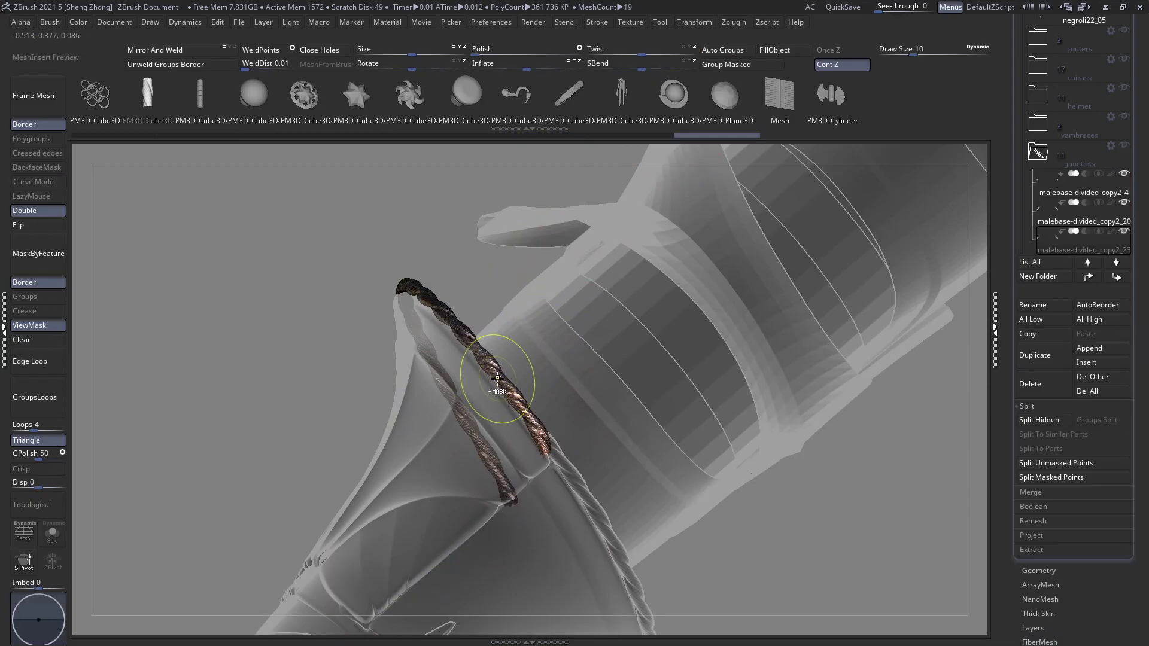
pyautogui.press('Delete')
pyautogui.keyDown('ctrl'); pyautogui.moveTo(499, 379); pyautogui.dragTo(356, 299, button='right'); pyautogui.keyUp('ctrl')
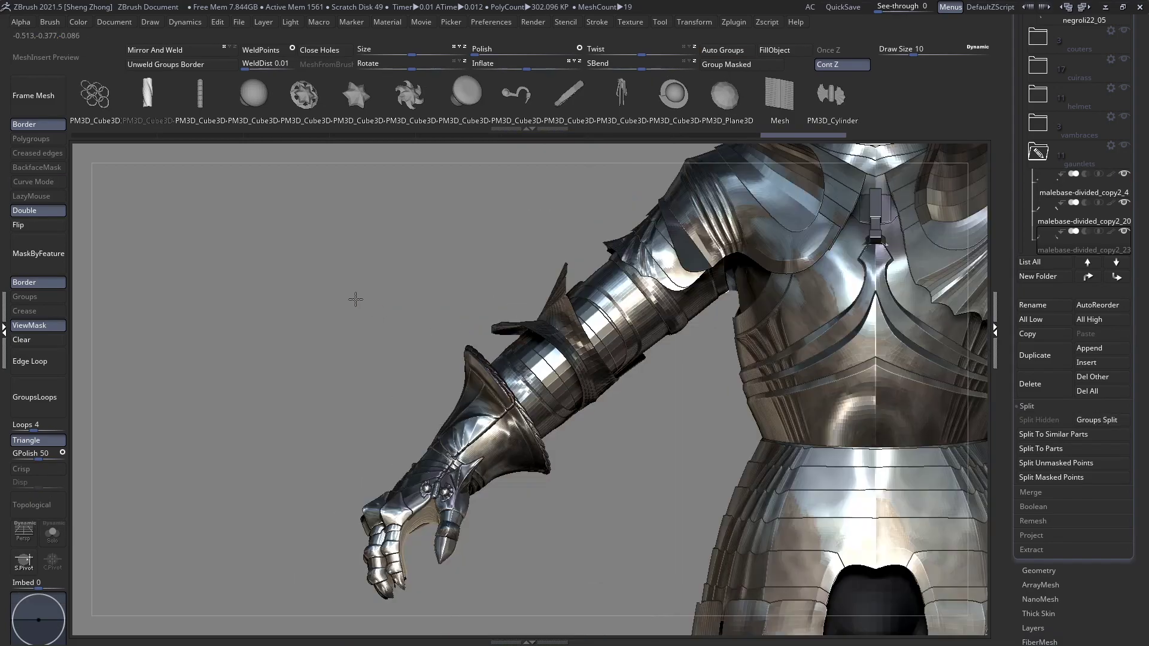
# Select the lower cuff plate, malebase-divided_copy2_8, hide its rope trim, and split the hidden geometry into its own subtool
pyautogui.keyDown('alt'); pyautogui.click(540, 437); pyautogui.keyUp('alt')
pyautogui.keyDown('ctrl'); pyautogui.moveTo(539, 437); pyautogui.dragTo(662, 556, button='right'); pyautogui.keyUp('ctrl')
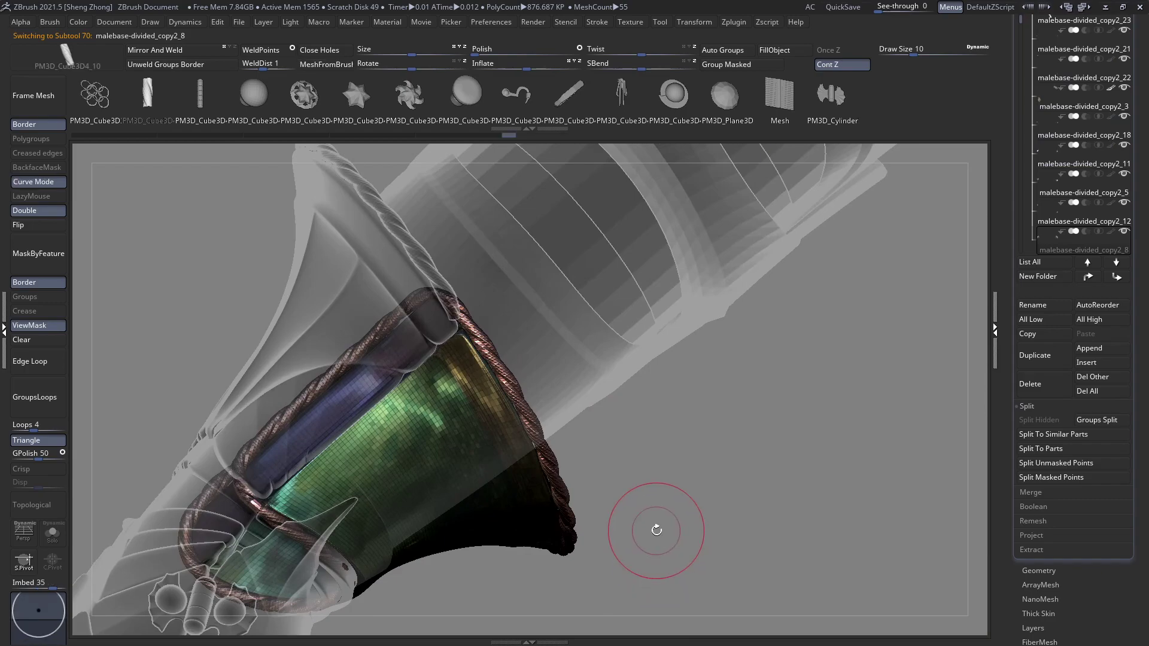
pyautogui.hotkey('ctrl', 'z')
pyautogui.keyDown('alt'); pyautogui.moveTo(649, 472); pyautogui.dragTo(665, 406, button='right'); pyautogui.keyUp('alt')
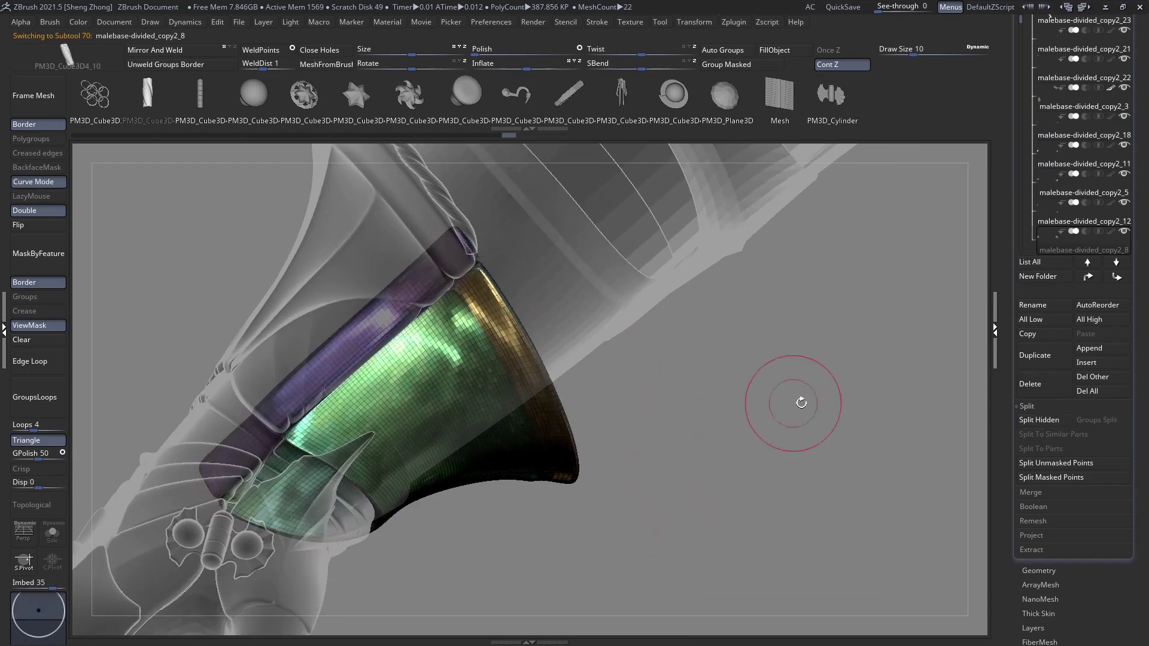
pyautogui.click(1032, 422)
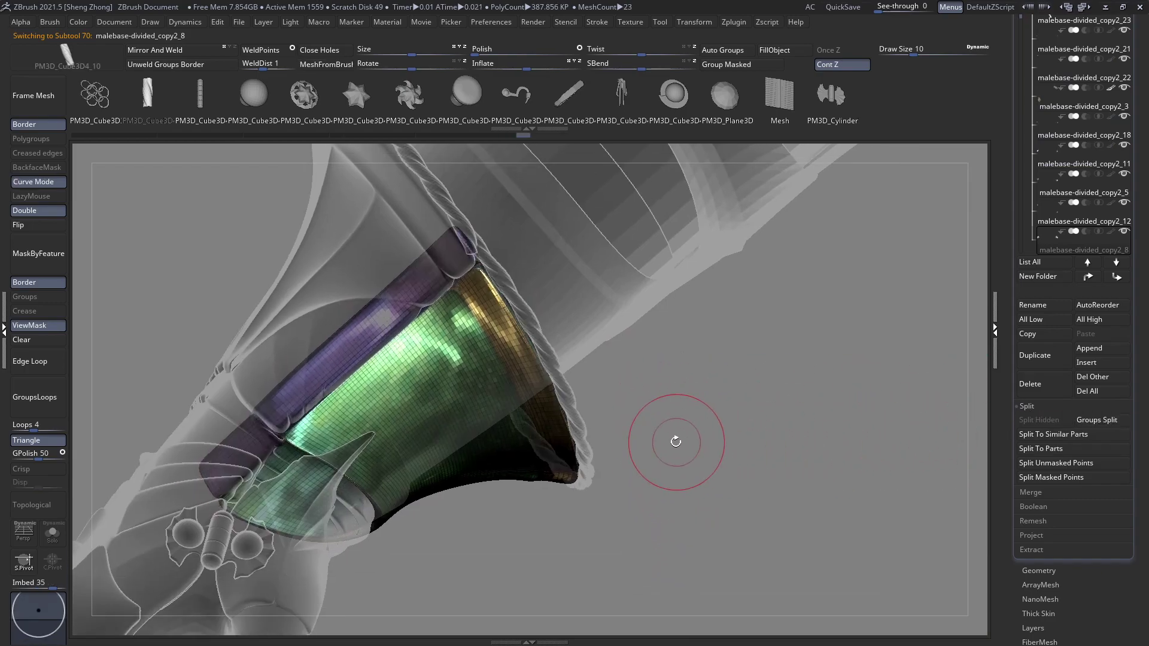
# Select the lower cuff's separated rope subtool, malebase-divided_copy2_9, and examine its twist and course up close and around the cuff
pyautogui.keyDown('alt'); pyautogui.click(567, 390); pyautogui.keyUp('alt')
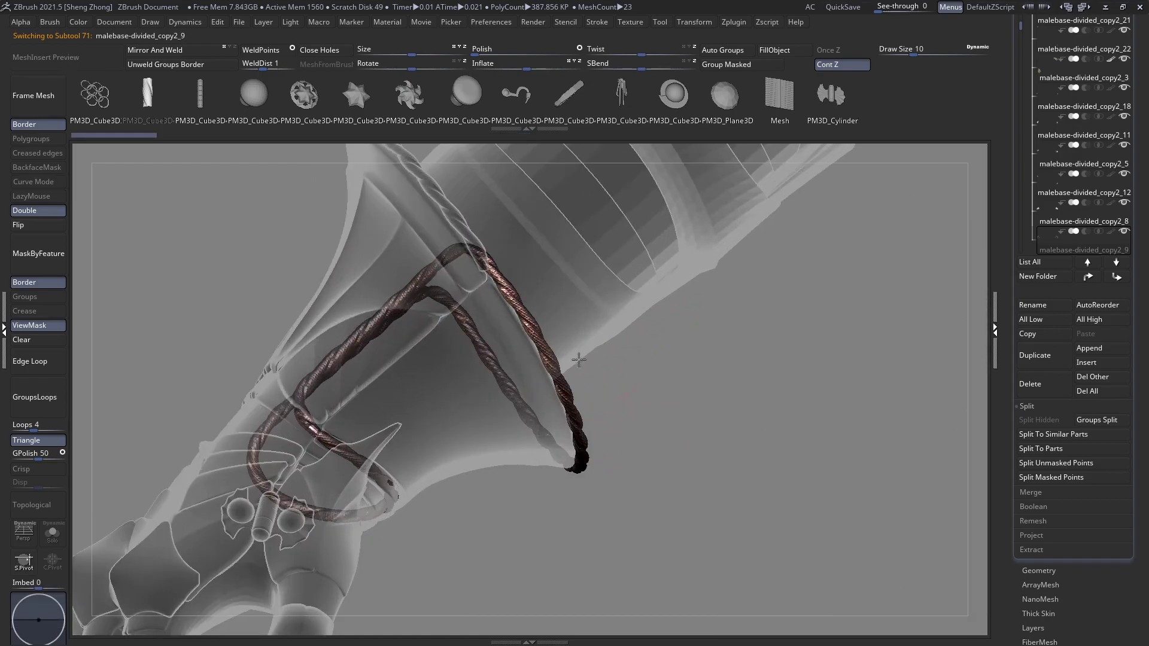
pyautogui.moveTo(502, 296)
pyautogui.mouseDown(button='right')
pyautogui.moveTo(525, 276)
pyautogui.moveTo(509, 329)
pyautogui.moveTo(541, 383)
pyautogui.moveTo(521, 362)
pyautogui.moveTo(582, 300)
pyautogui.mouseUp(button='right')
pyautogui.press('space')
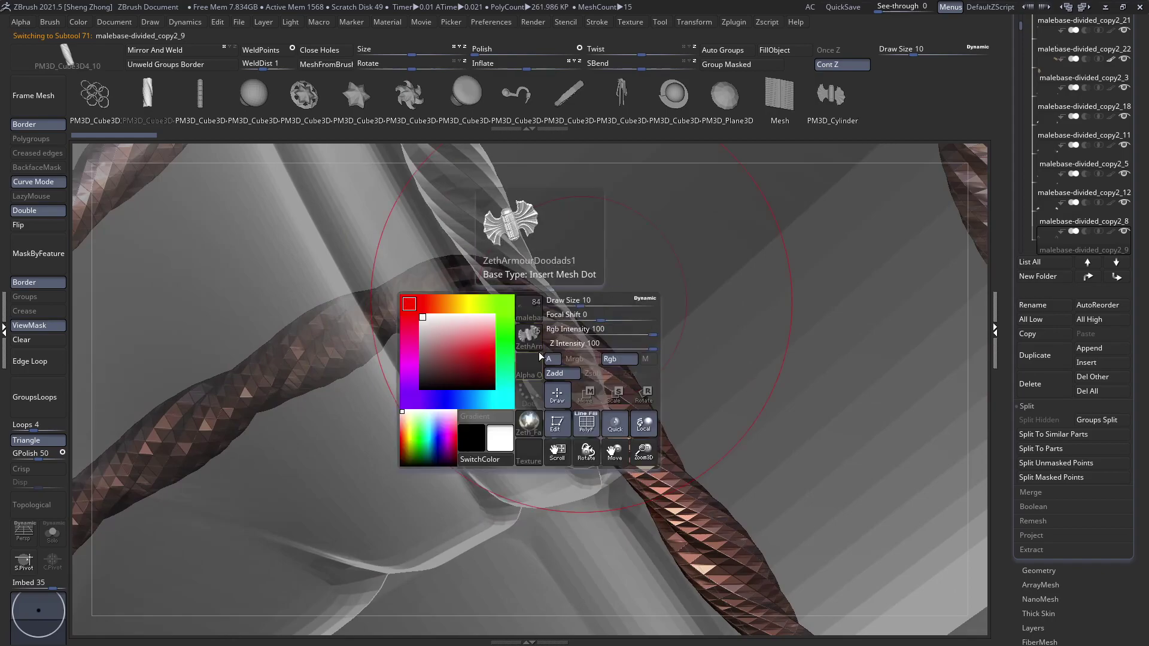
pyautogui.click(531, 339)
pyautogui.press('s')
pyautogui.press('t')
pyautogui.moveTo(592, 423)
pyautogui.mouseDown(button='right')
pyautogui.moveTo(652, 335)
pyautogui.moveTo(638, 493)
pyautogui.mouseUp(button='right')
pyautogui.moveTo(592, 413); pyautogui.dragTo(571, 398)
pyautogui.keyDown('ctrl'); pyautogui.moveTo(571, 398); pyautogui.dragTo(301, 266, button='right'); pyautogui.keyUp('ctrl')
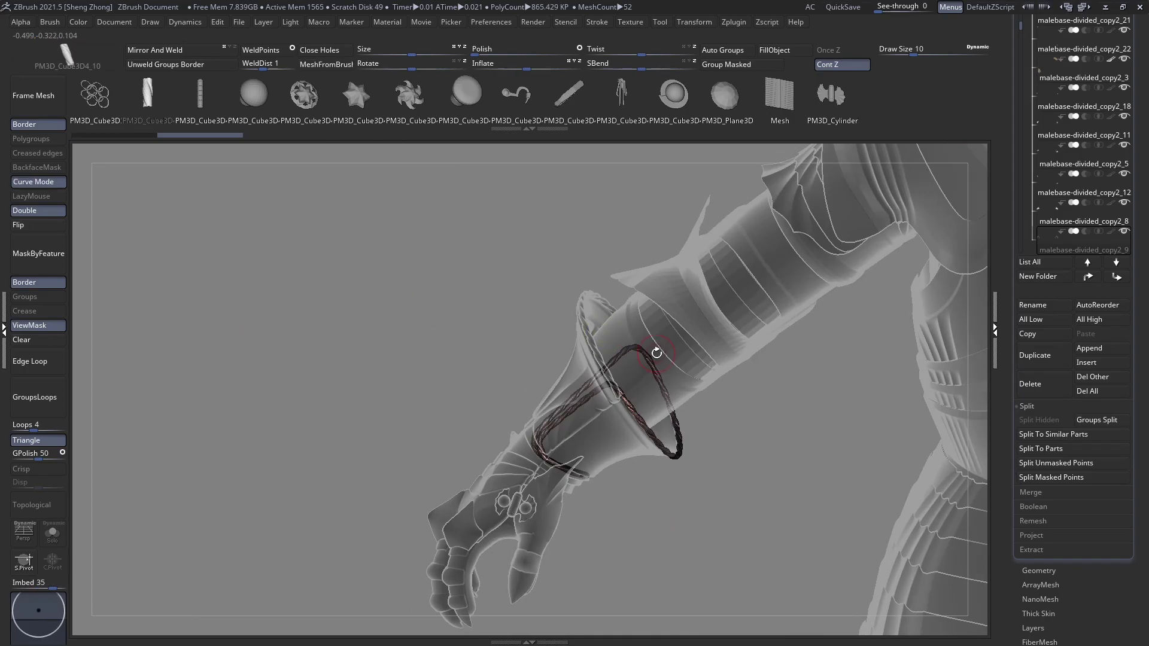
pyautogui.moveTo(598, 389); pyautogui.dragTo(541, 361, button='right')
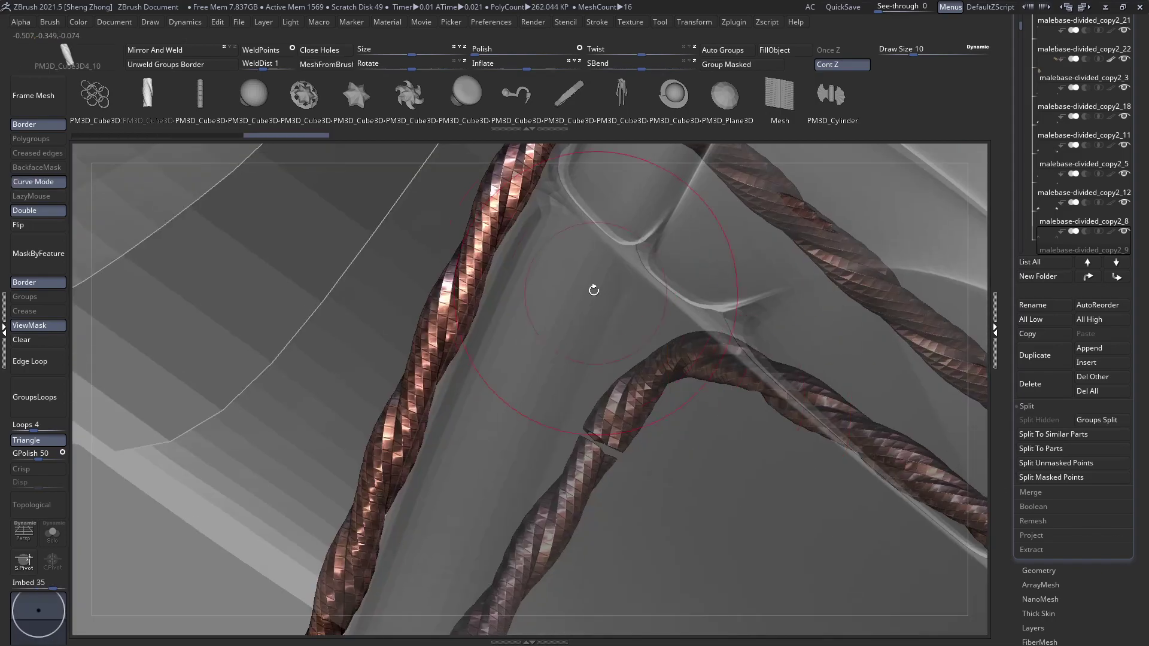
pyautogui.moveTo(590, 285); pyautogui.dragTo(521, 316, button='right')
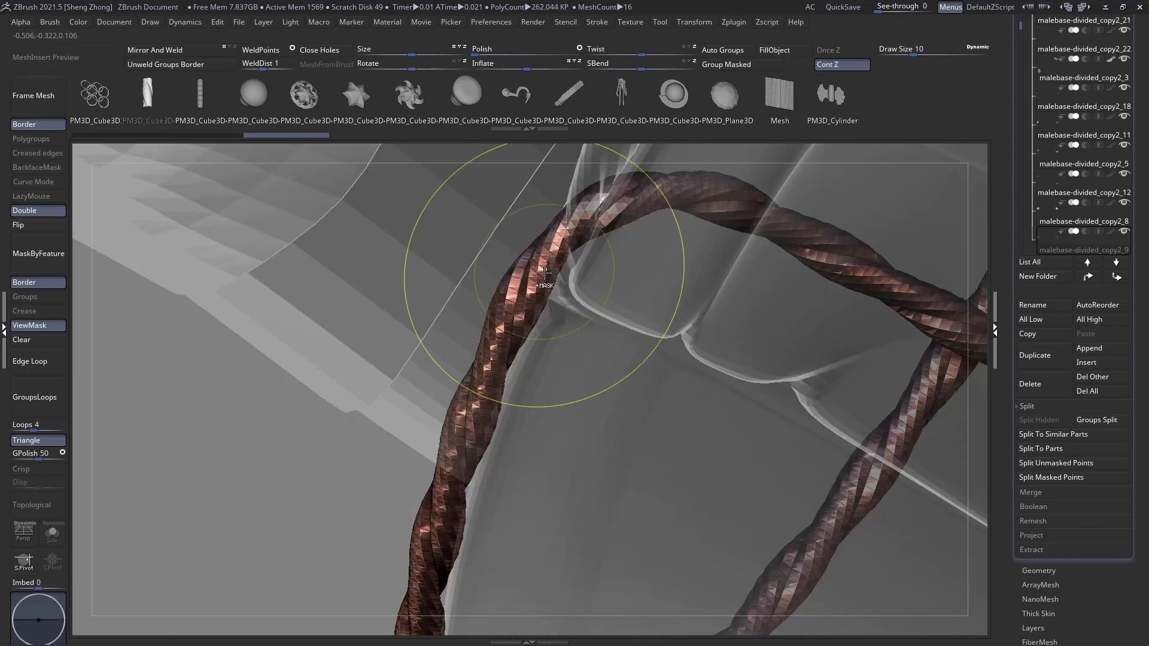
pyautogui.moveTo(526, 218); pyautogui.dragTo(527, 293, button='right')
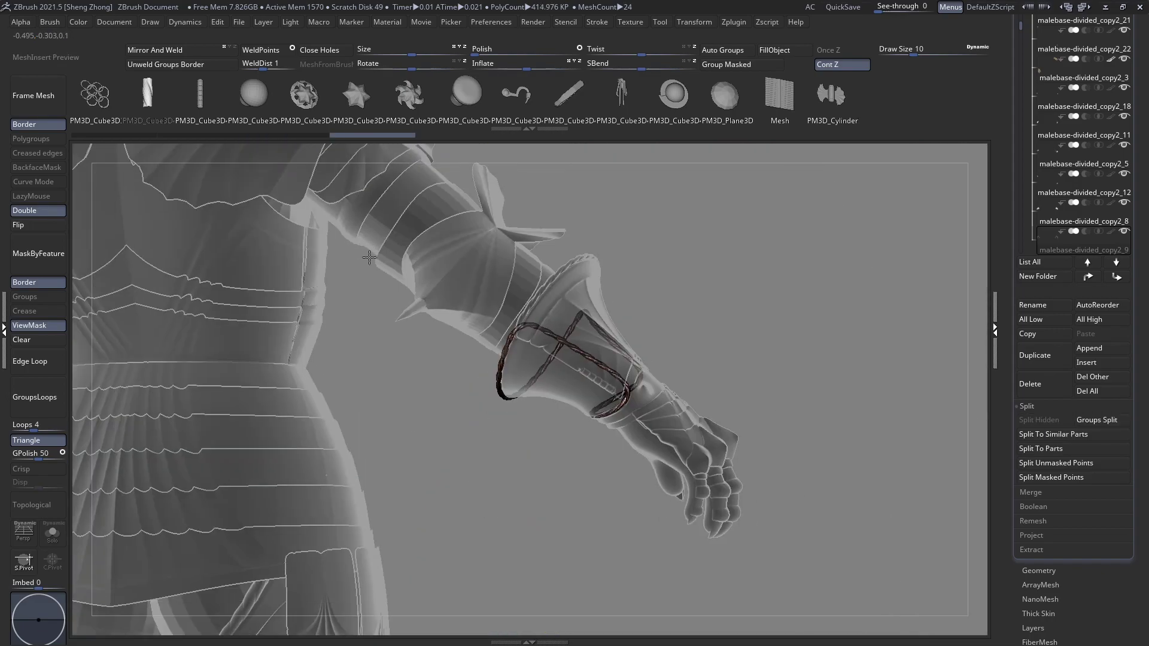
pyautogui.moveTo(517, 366); pyautogui.dragTo(516, 374, button='right')
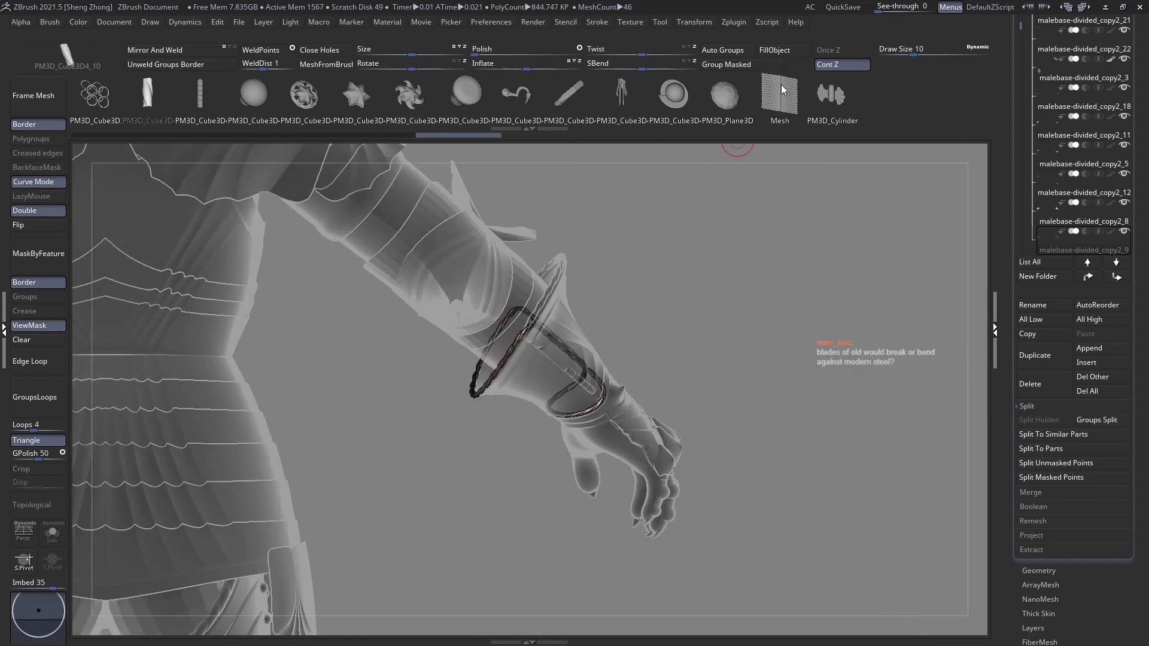
pyautogui.keyDown('ctrl'); pyautogui.moveTo(457, 354); pyautogui.dragTo(508, 407, button='right'); pyautogui.keyUp('ctrl')
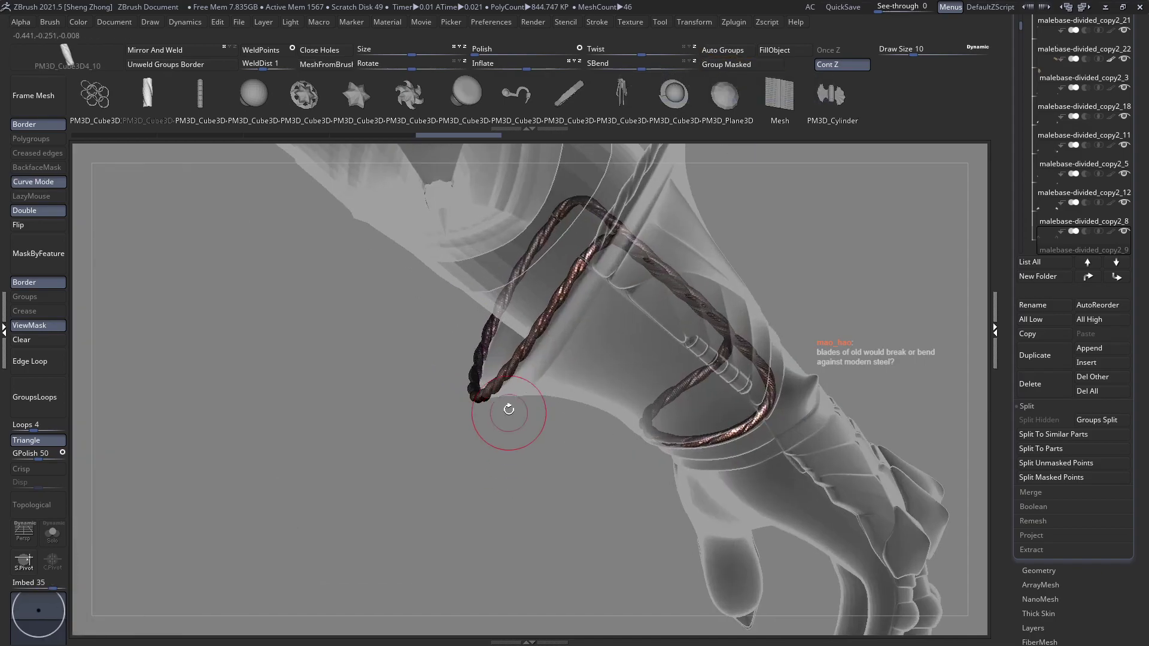
# Isolate the polygroup of the lower rope that follows the flared cuff rim, and delete the remaining rope sections
pyautogui.keyDown('alt'); pyautogui.moveTo(518, 343); pyautogui.dragTo(482, 395, button='right'); pyautogui.keyUp('alt')
pyautogui.press('space')
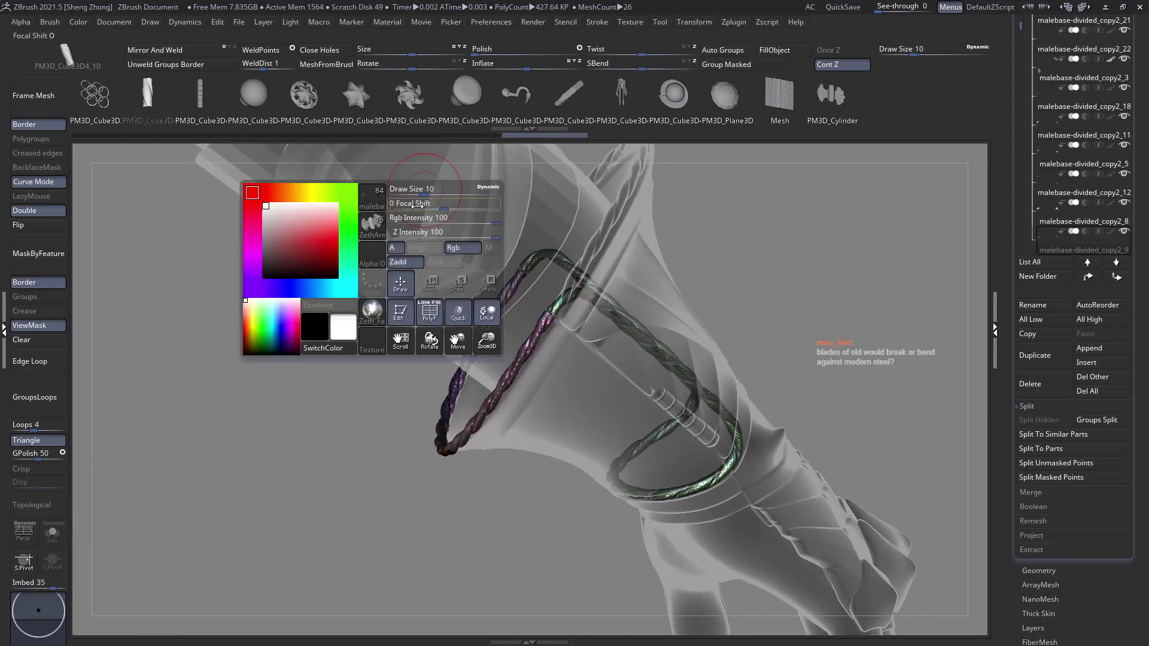
pyautogui.click(375, 232)
pyautogui.press('s')
pyautogui.press('r')
pyautogui.keyDown('ctrl'); pyautogui.moveTo(546, 372); pyautogui.dragTo(538, 349, button='right'); pyautogui.keyUp('ctrl')
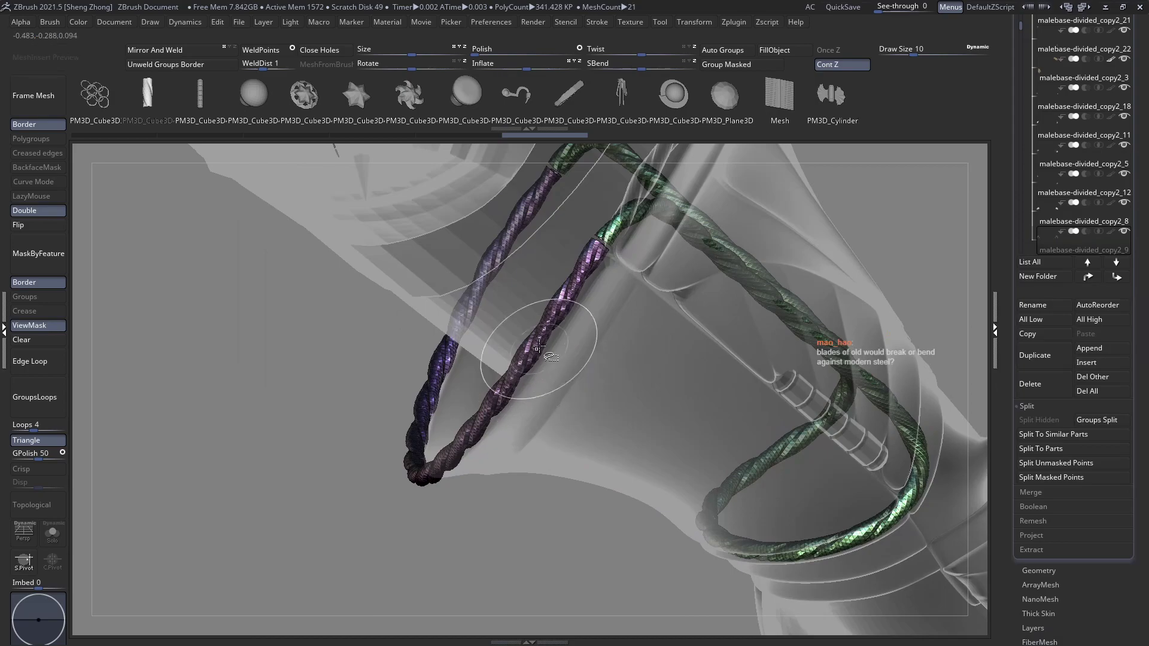
pyautogui.keyDown('ctrl'); pyautogui.keyDown('shift'); pyautogui.click(542, 323); pyautogui.keyUp('shift'); pyautogui.keyUp('ctrl')
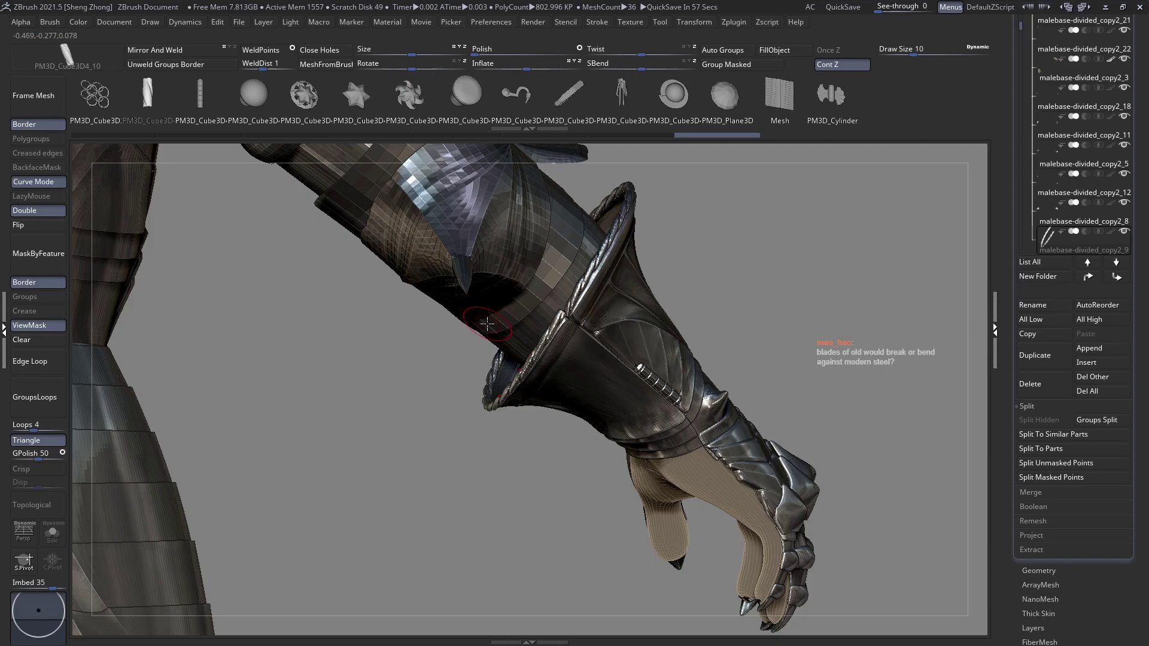
# Set the draw size to about 43 and inspect the lower rope's end where it meets the upper cuff's rope
pyautogui.keyDown('alt'); pyautogui.moveTo(537, 360); pyautogui.dragTo(503, 373, button='right'); pyautogui.keyUp('alt')
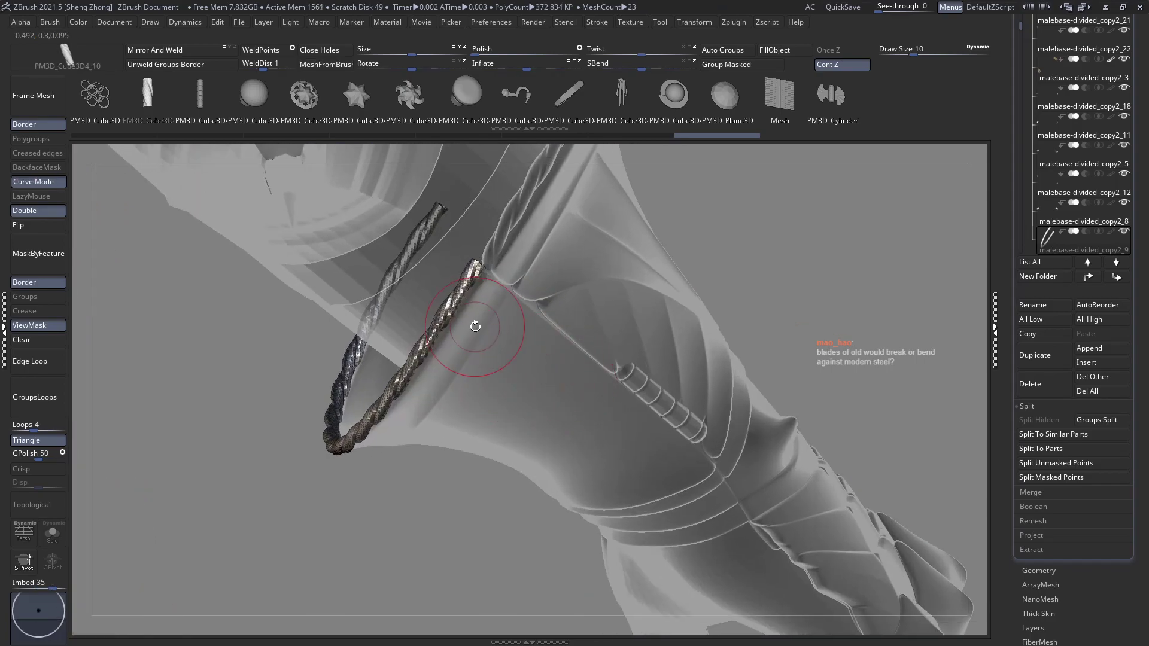
pyautogui.keyDown('alt'); pyautogui.moveTo(475, 326); pyautogui.dragTo(481, 367, button='right'); pyautogui.keyUp('alt')
pyautogui.keyDown('ctrl'); pyautogui.moveTo(495, 313); pyautogui.dragTo(530, 404, button='right'); pyautogui.keyUp('ctrl')
pyautogui.hotkey('shift', 'f')
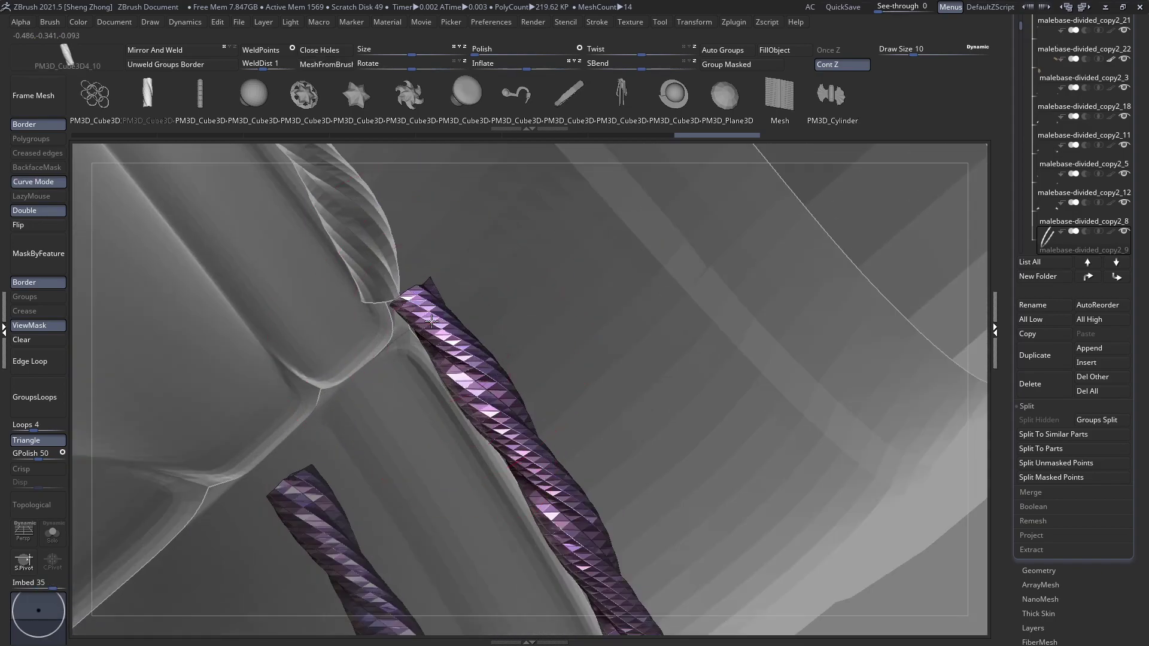
pyautogui.press('space')
pyautogui.moveTo(431, 321); pyautogui.dragTo(448, 321)
pyautogui.moveTo(461, 369)
pyautogui.mouseDown(button='right')
pyautogui.moveTo(435, 405)
pyautogui.moveTo(448, 438)
pyautogui.moveTo(474, 345)
pyautogui.moveTo(472, 391)
pyautogui.moveTo(235, 312)
pyautogui.mouseUp(button='right')
# Select the upper cuff's rope subtool, malebase-divided_copy2_23, clear its mask, and move it above malebase-divided_copy2_4 in the gauntlets folder
pyautogui.keyDown('alt'); pyautogui.click(432, 308); pyautogui.keyUp('alt')
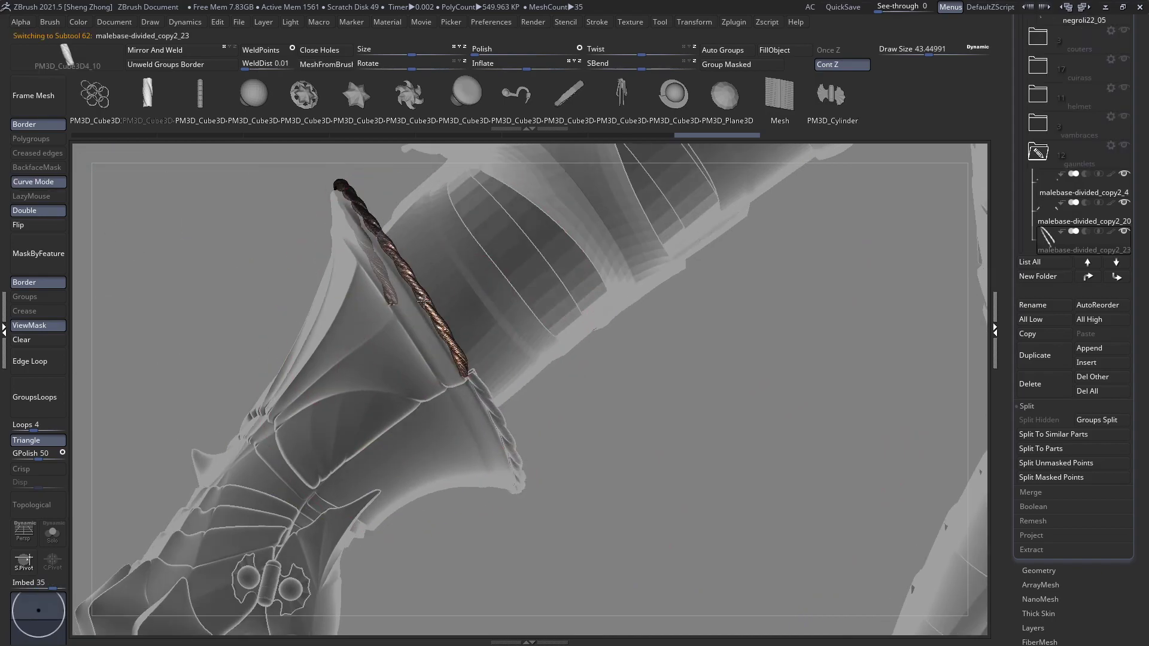
pyautogui.moveTo(432, 308); pyautogui.dragTo(191, 332, button='right')
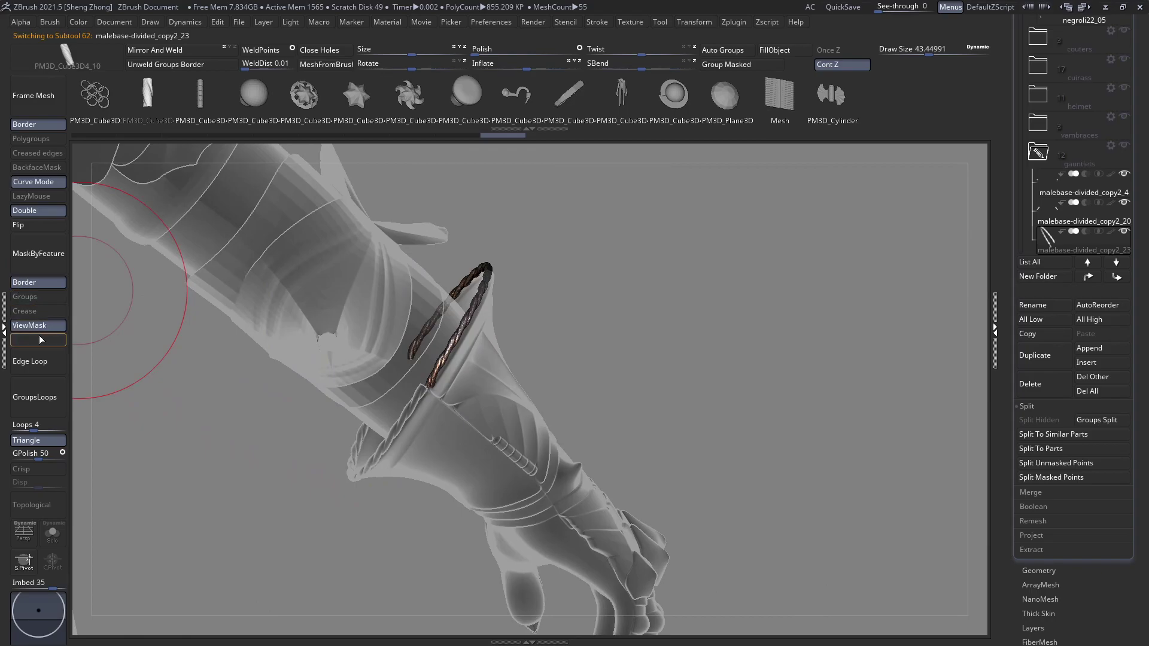
pyautogui.keyDown('ctrl'); pyautogui.moveTo(481, 287); pyautogui.dragTo(450, 279); pyautogui.keyUp('ctrl')
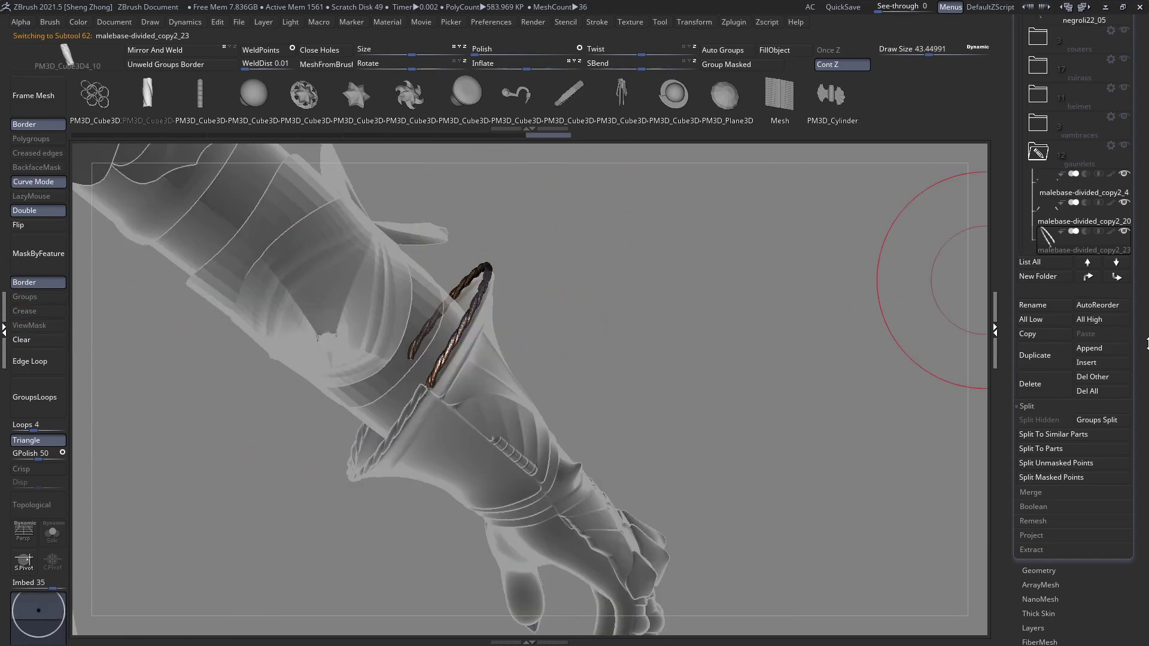
pyautogui.moveTo(1136, 347); pyautogui.dragTo(1135, 318)
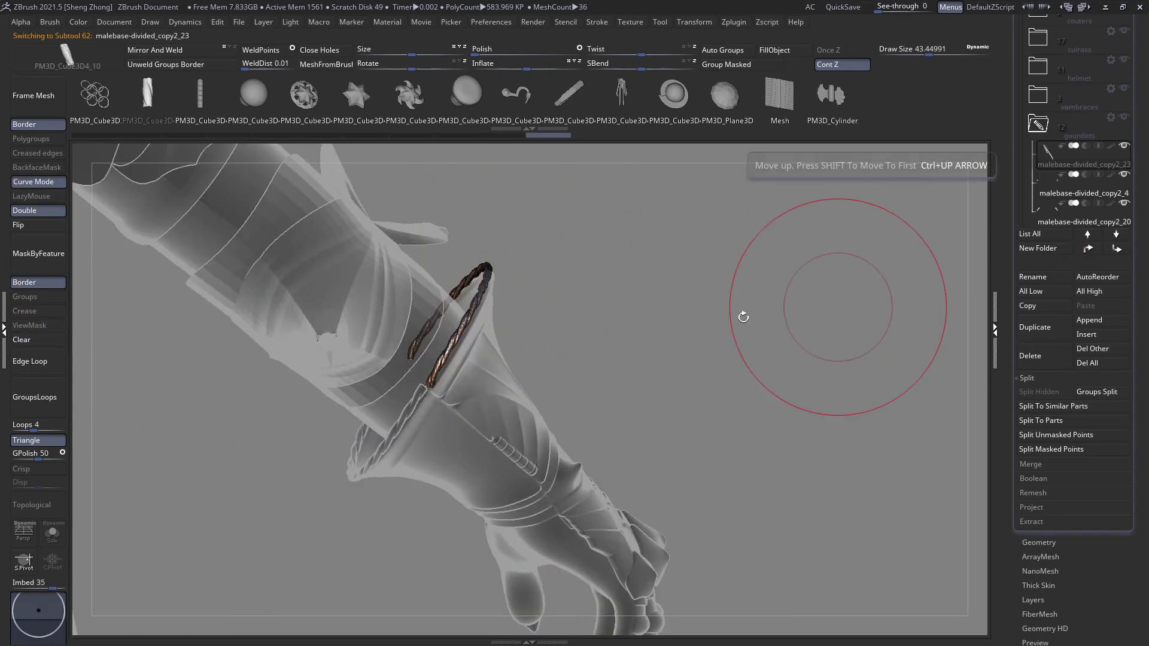
# Select the lower rope subtool, malebase-divided_copy2_9, and move it up the gauntlets folder to directly beneath malebase-divided_copy2_23
pyautogui.keyDown('alt'); pyautogui.click(410, 406); pyautogui.keyUp('alt')
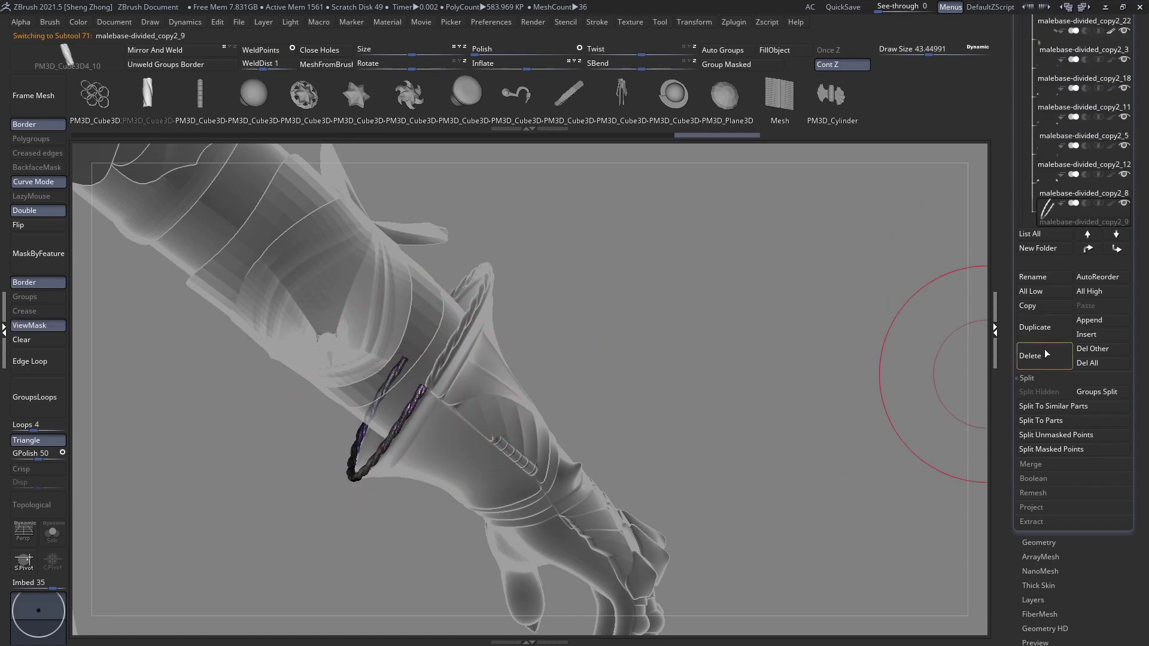
pyautogui.click(1088, 249)
pyautogui.click(1088, 248)
pyautogui.click(1088, 248)
pyautogui.moveTo(1147, 213); pyautogui.dragTo(1146, 313)
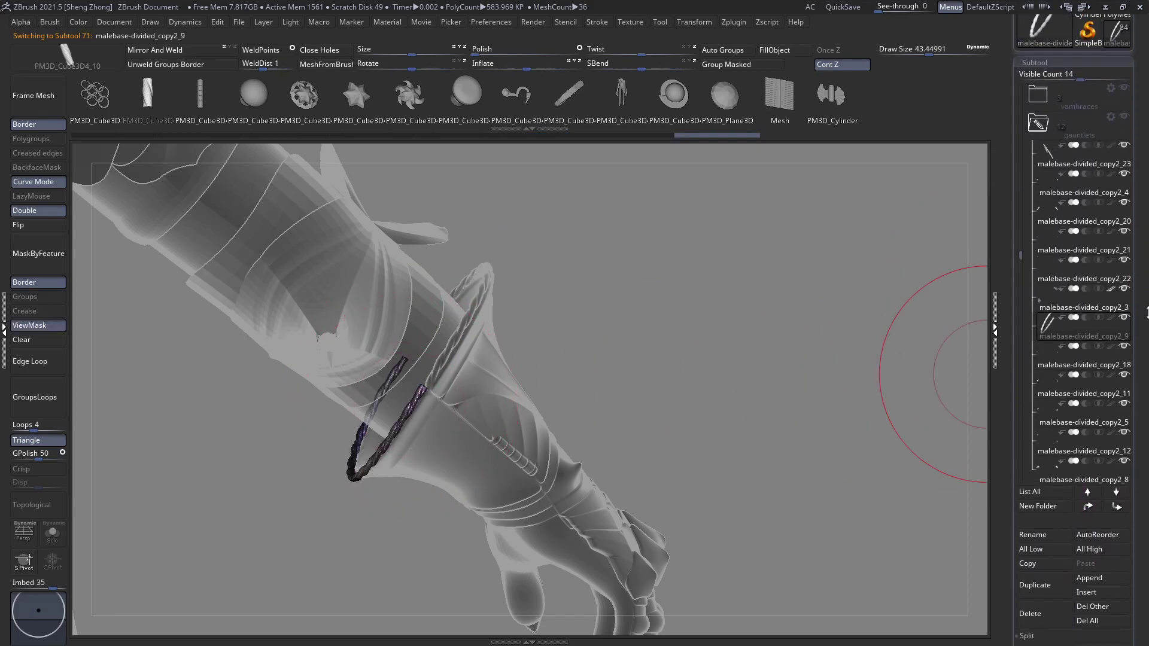
pyautogui.moveTo(1021, 243); pyautogui.dragTo(1112, 308)
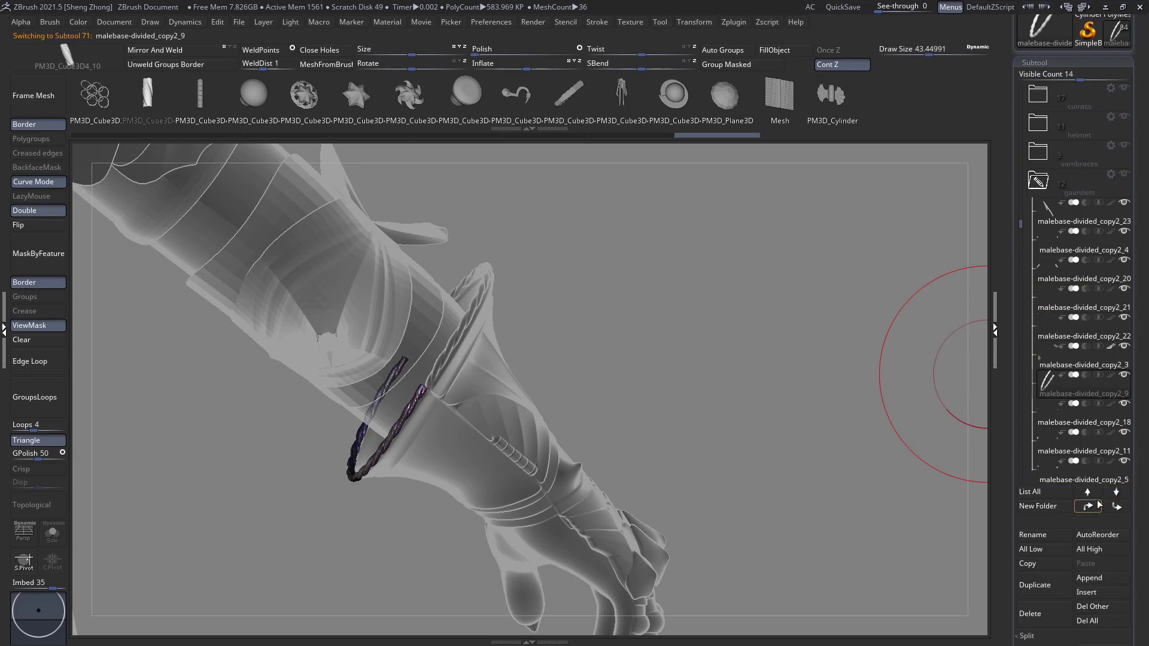
# Select the upper rope subtool, malebase-divided_copy2_23, and merge it down with the lower rope into one subtool
pyautogui.click(1047, 213)
pyautogui.moveTo(1147, 213); pyautogui.dragTo(1147, 165)
pyautogui.keyDown('ctrl'); pyautogui.moveTo(480, 369); pyautogui.dragTo(505, 431, button='right'); pyautogui.keyUp('ctrl')
pyautogui.moveTo(1147, 607); pyautogui.dragTo(1147, 490)
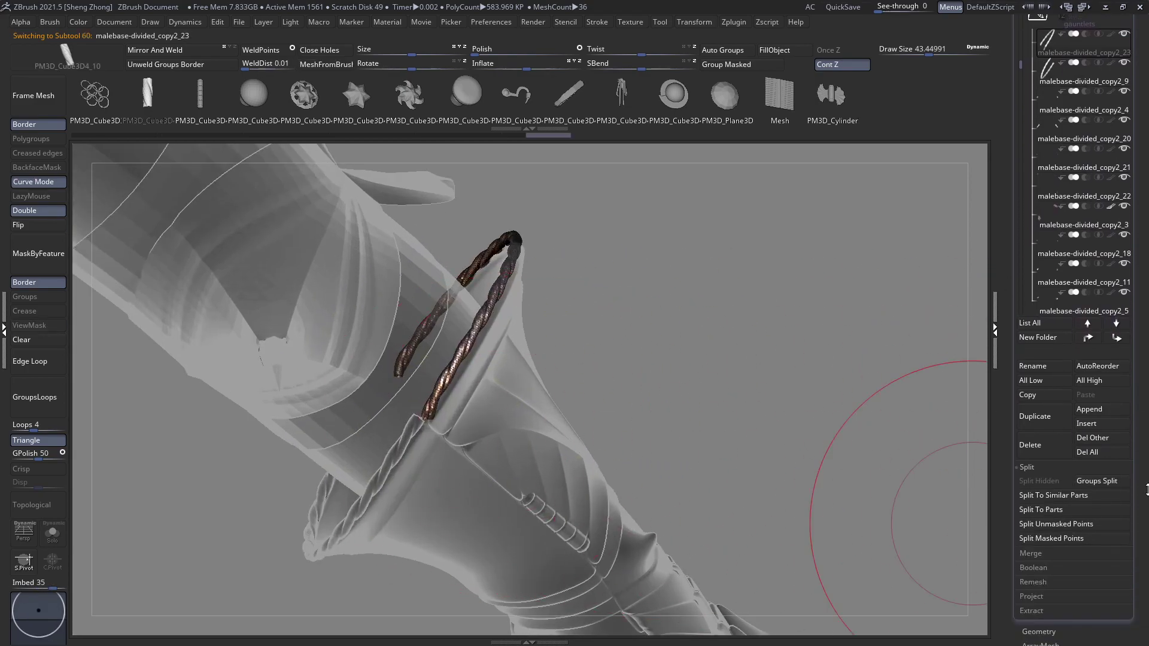
pyautogui.click(1038, 552)
pyautogui.click(1047, 487)
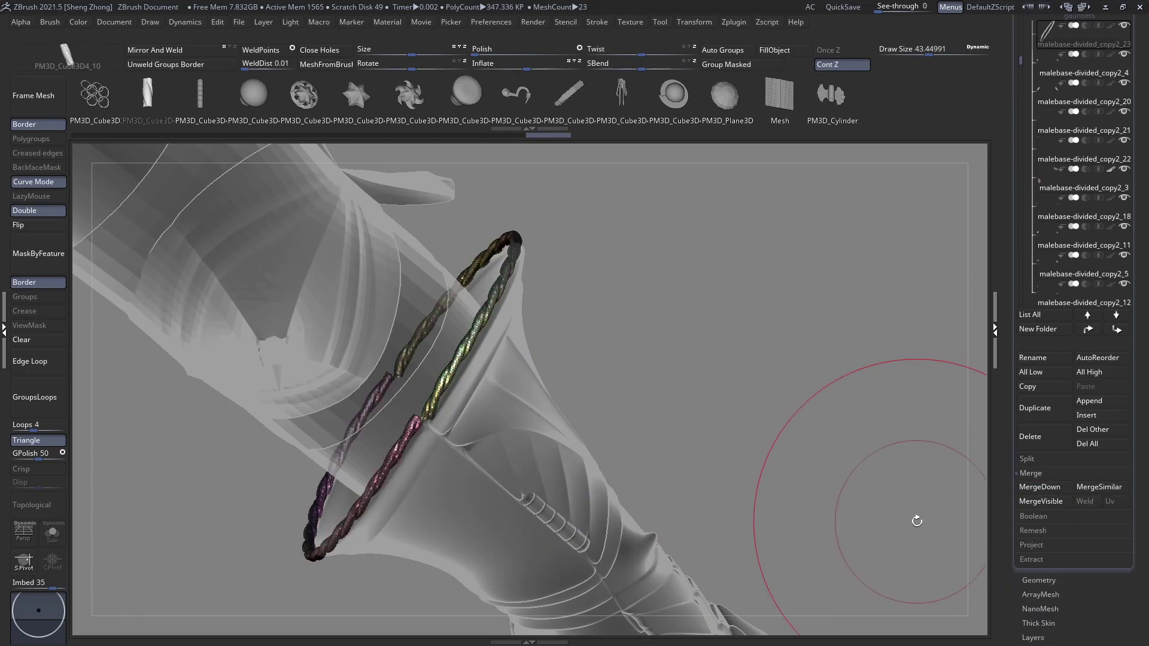
# Inspect the gaps between the merged rope halves and auto-group them into one polygroup per half
pyautogui.keyDown('alt'); pyautogui.moveTo(421, 433); pyautogui.dragTo(482, 433, button='right'); pyautogui.keyUp('alt')
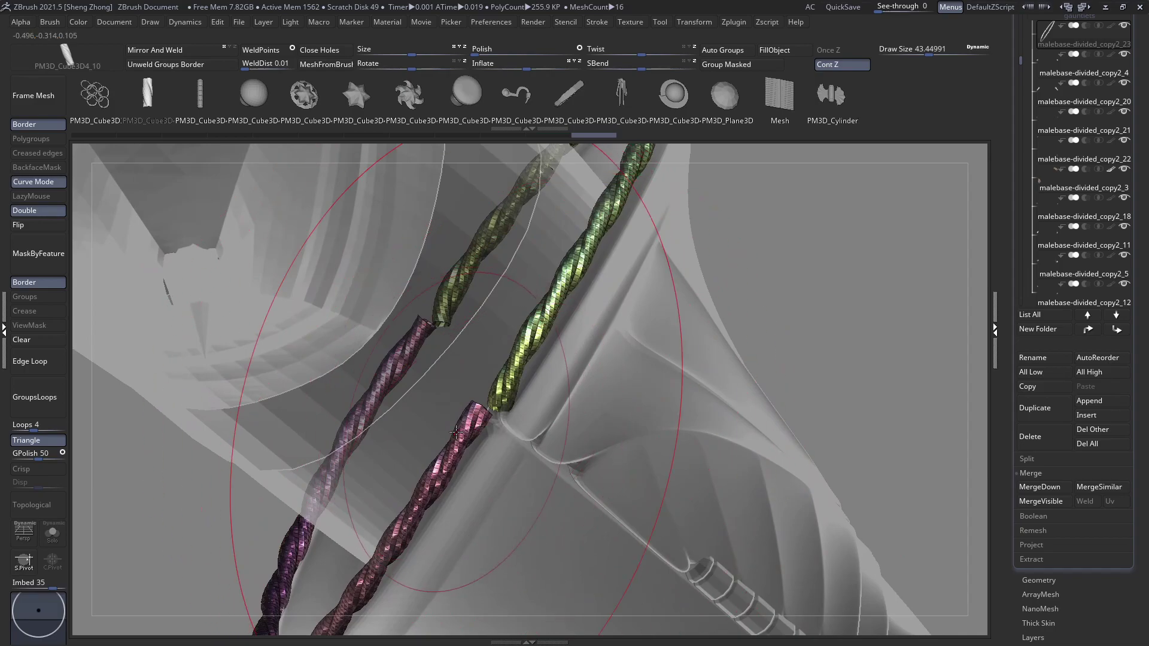
pyautogui.keyDown('ctrl'); pyautogui.moveTo(467, 431); pyautogui.dragTo(440, 441, button='right'); pyautogui.keyUp('ctrl')
pyautogui.keyDown('ctrl'); pyautogui.moveTo(544, 389); pyautogui.dragTo(545, 447, button='right'); pyautogui.keyUp('ctrl')
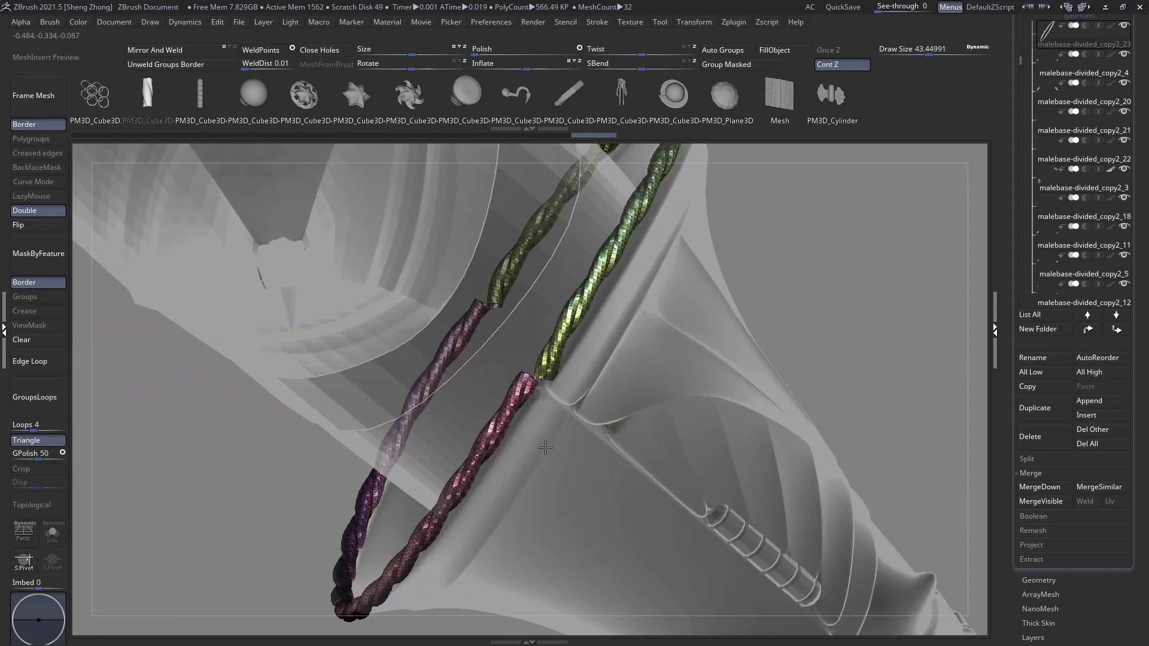
pyautogui.hotkey('shift', 'f')
pyautogui.hotkey('shift', 'f')
pyautogui.keyDown('alt'); pyautogui.moveTo(456, 329); pyautogui.dragTo(347, 367, button='right'); pyautogui.keyUp('alt')
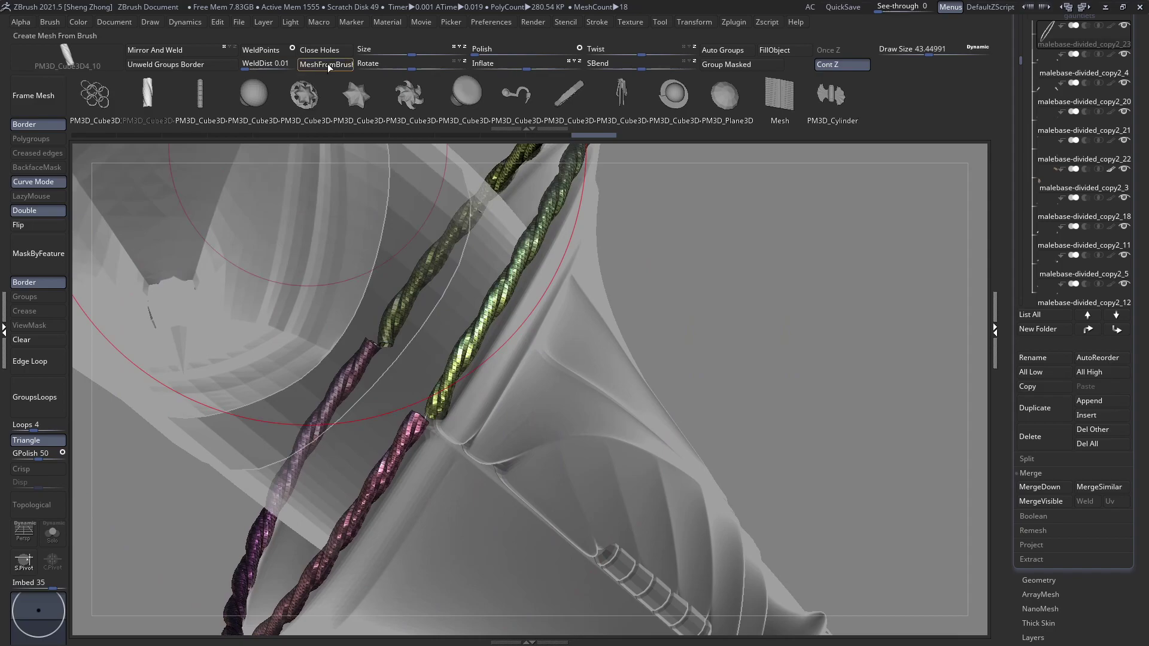
pyautogui.click(730, 49)
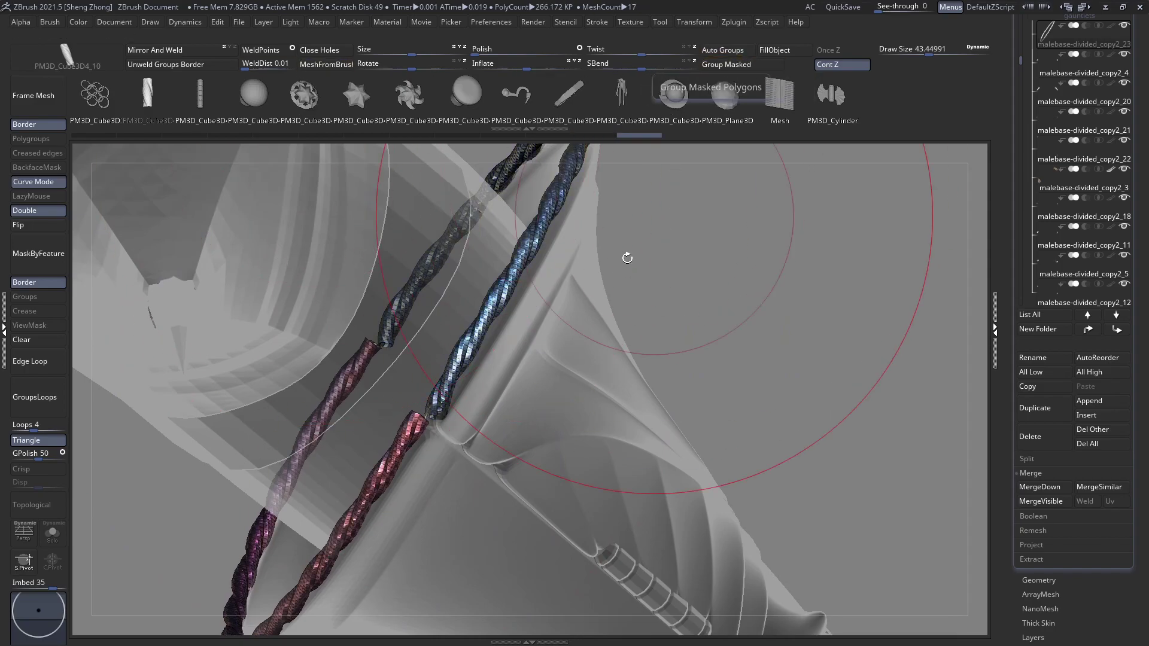
# Close the open ends of the rope halves and examine the joints between them around the cuff rim
pyautogui.keyDown('alt'); pyautogui.moveTo(501, 351); pyautogui.dragTo(560, 284, button='right'); pyautogui.keyUp('alt')
pyautogui.click(319, 65)
pyautogui.keyDown('alt'); pyautogui.moveTo(456, 345); pyautogui.dragTo(419, 335); pyautogui.keyUp('alt')
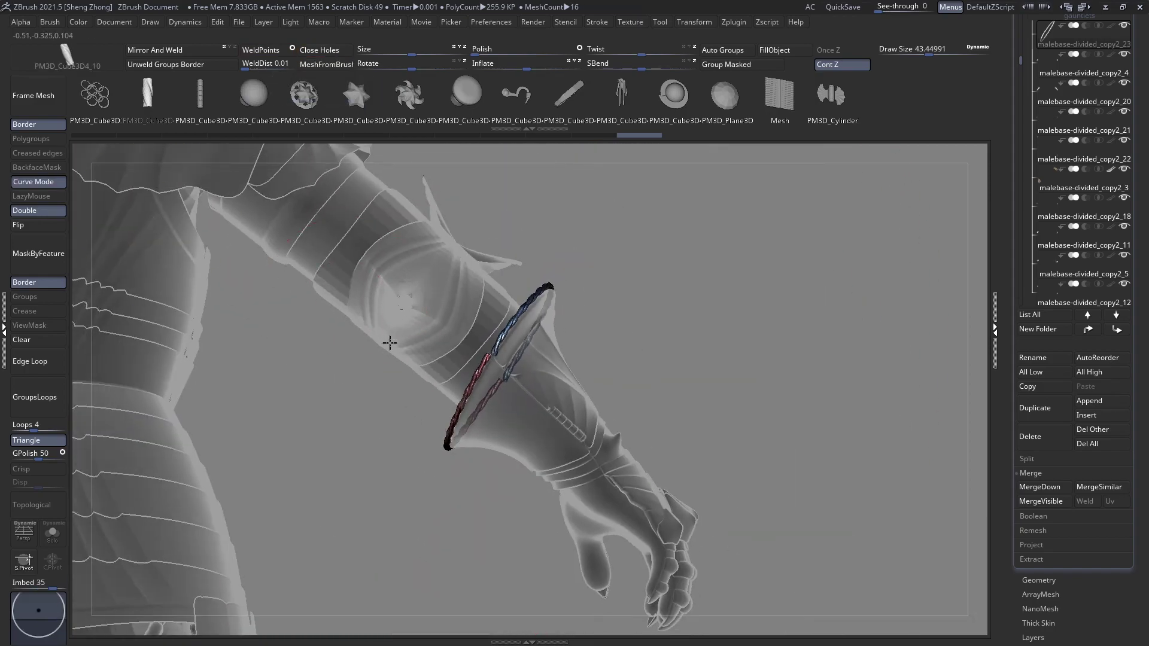
pyautogui.moveTo(389, 343); pyautogui.dragTo(373, 343, button='right')
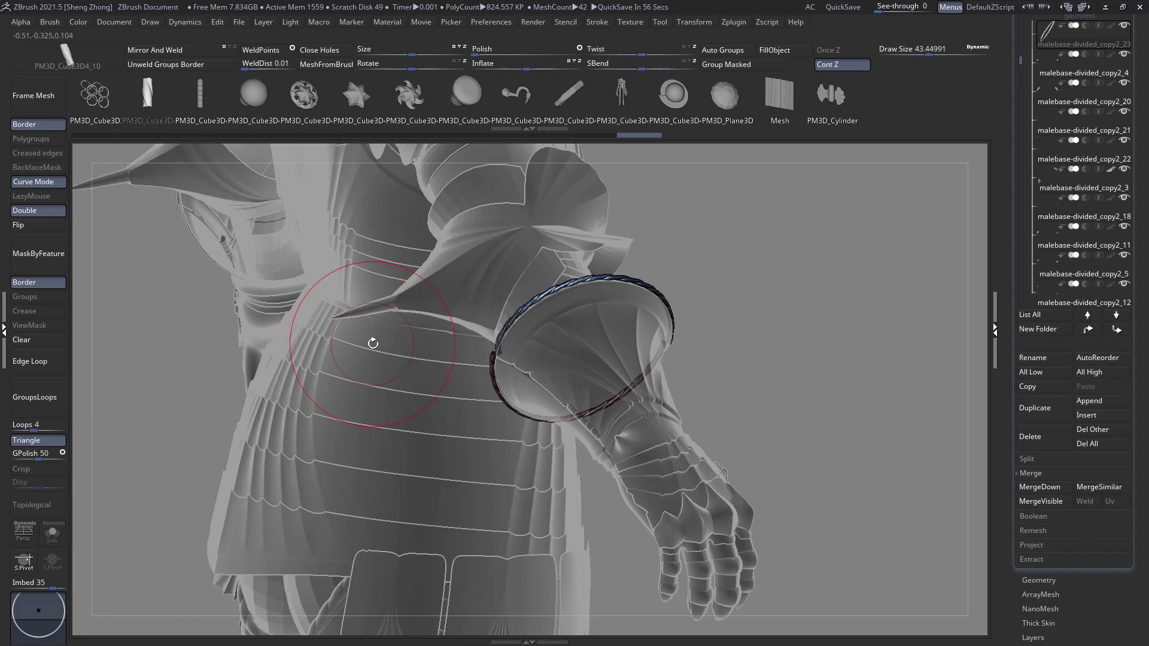
pyautogui.moveTo(414, 392); pyautogui.dragTo(362, 361)
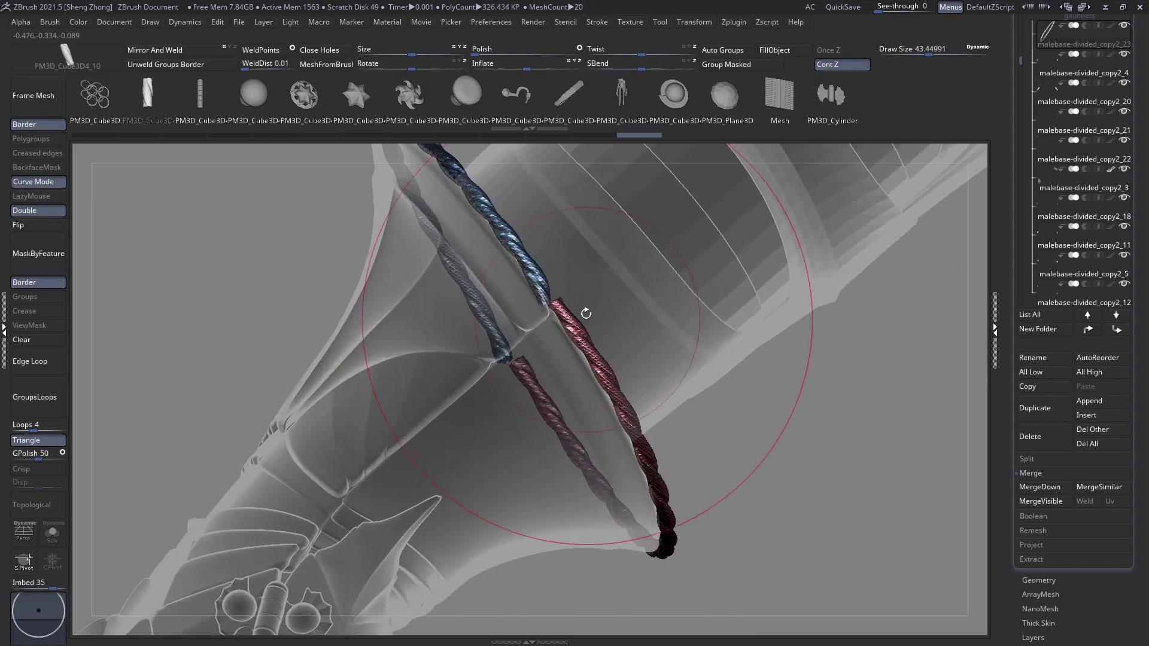
pyautogui.moveTo(585, 313); pyautogui.dragTo(563, 340)
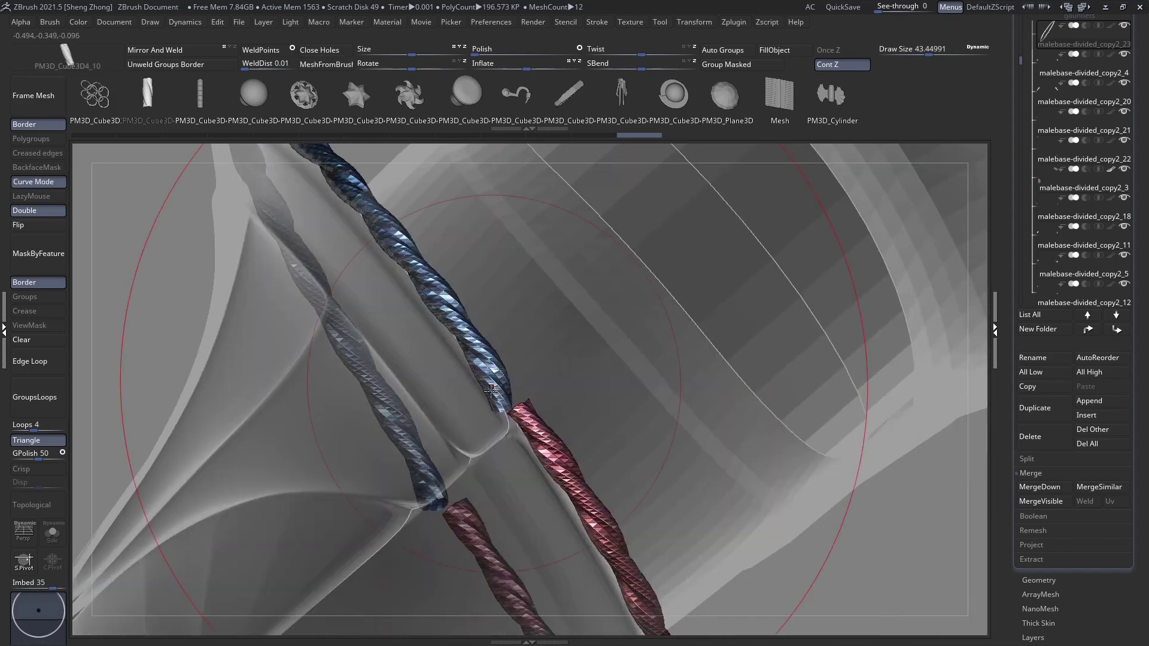
pyautogui.keyDown('ctrl'); pyautogui.moveTo(527, 386); pyautogui.dragTo(391, 423, button='right'); pyautogui.keyUp('ctrl')
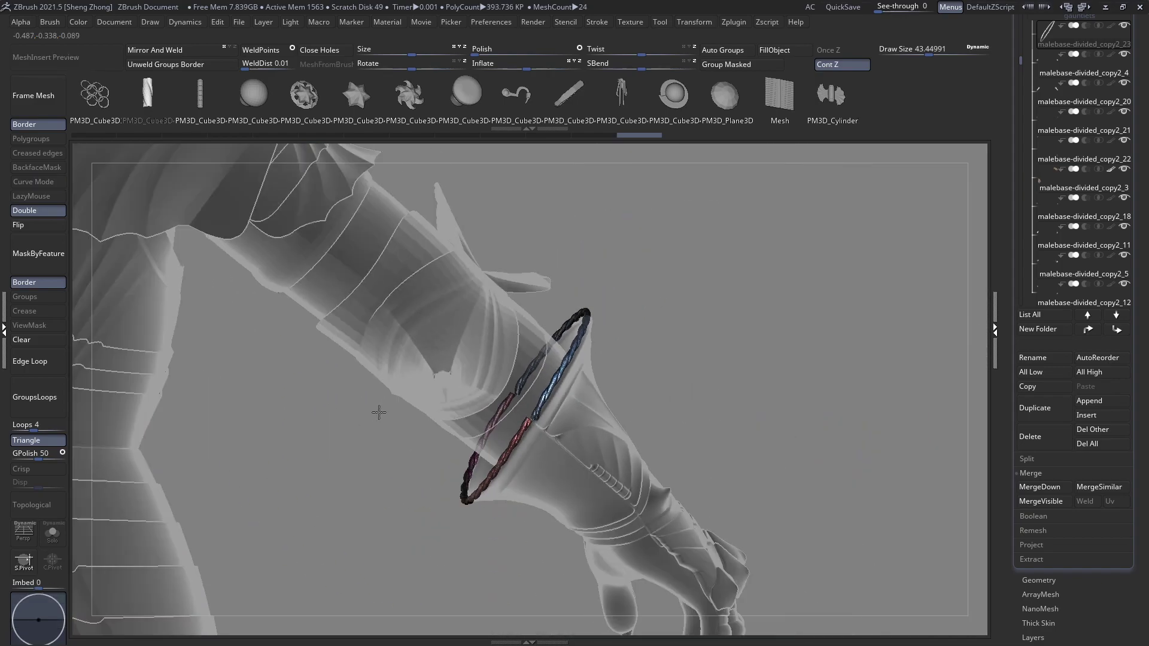
pyautogui.moveTo(379, 480); pyautogui.dragTo(431, 407)
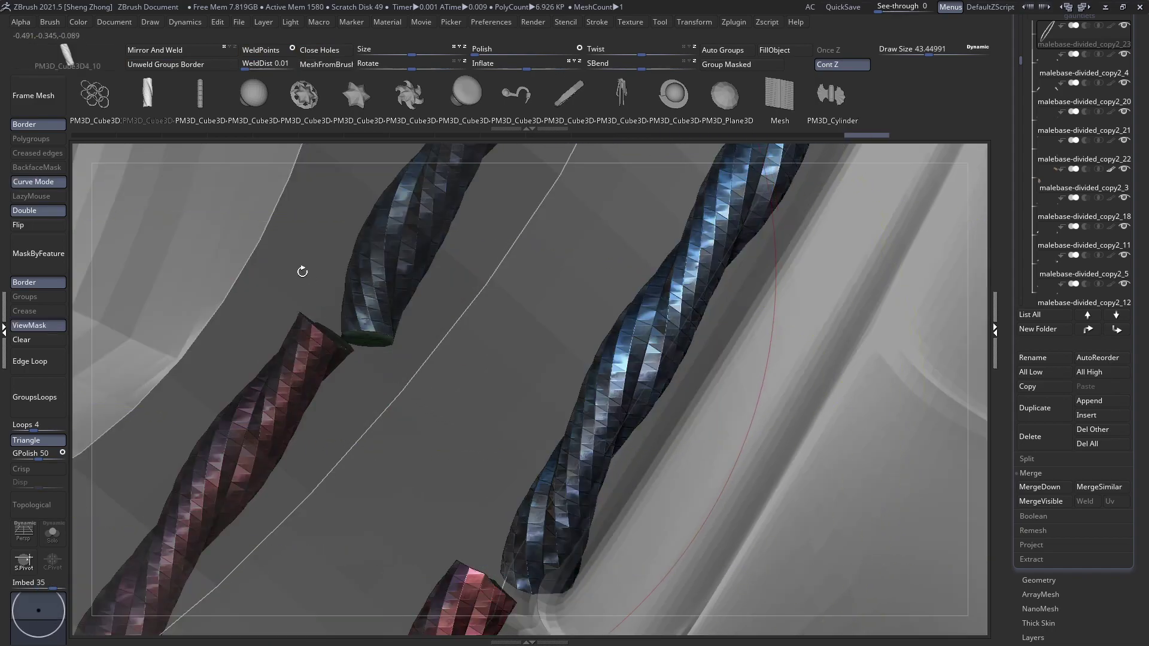
# Undo the last change to the rope halves and switch to the Inflat brush with a draw size of about 69
pyautogui.hotkey('ctrl', 'z')
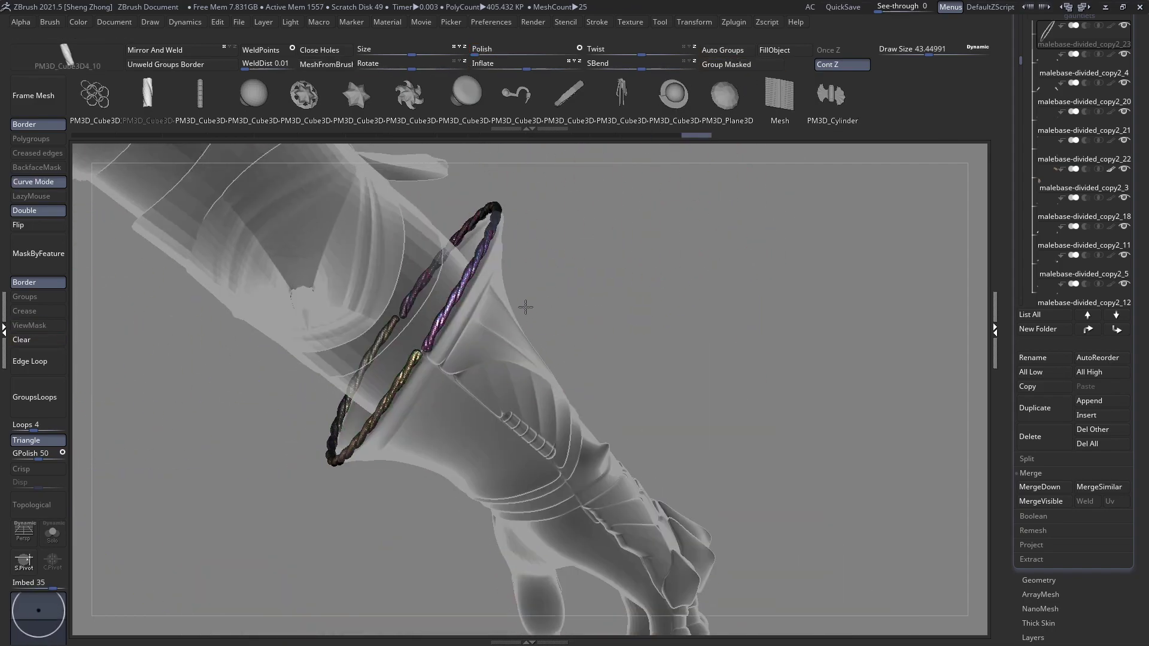
pyautogui.press('space')
pyautogui.click(314, 275)
pyautogui.press('i')
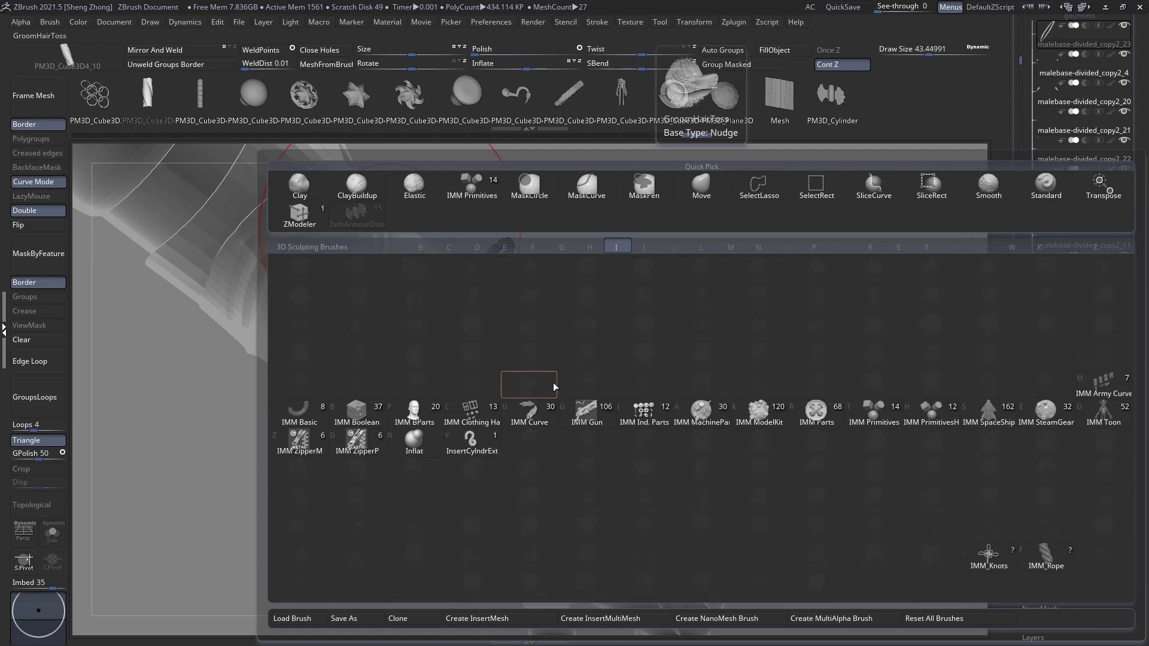
pyautogui.press('n')
pyautogui.press('space')
pyautogui.moveTo(619, 233); pyautogui.dragTo(623, 233)
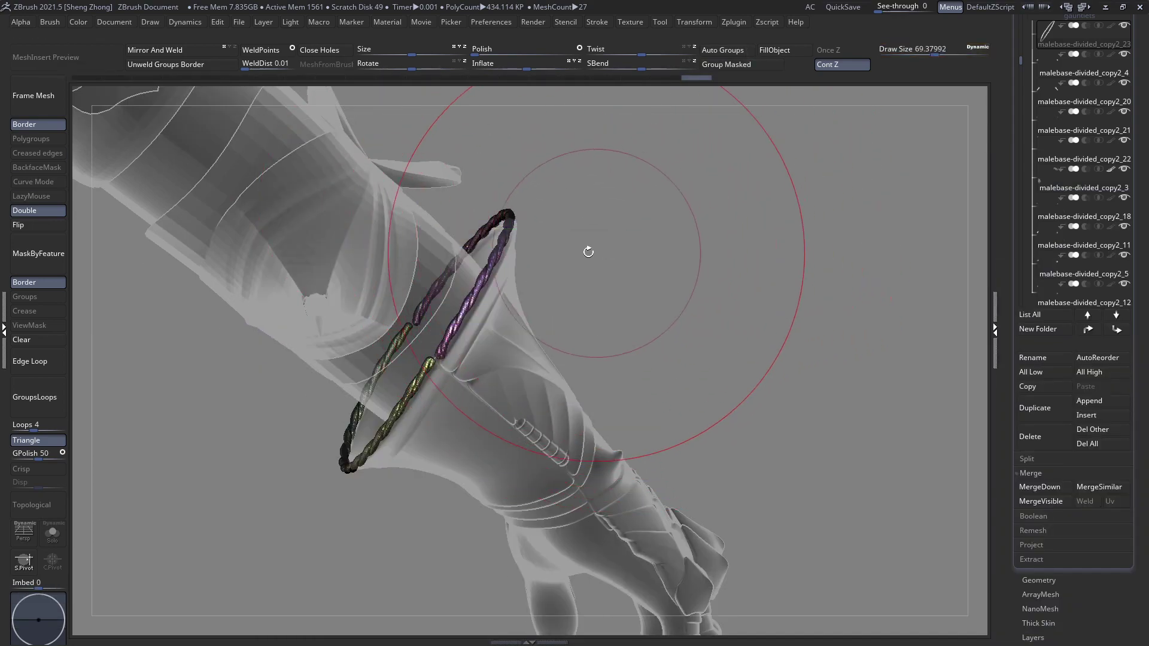
# Set the Inflat brush to Z intensity 3 and draw size about 79, and slightly thicken the rope along the cuff rim
pyautogui.keyDown('alt'); pyautogui.moveTo(497, 196); pyautogui.dragTo(501, 223); pyautogui.keyUp('alt')
pyautogui.press('space')
pyautogui.moveTo(622, 281)
pyautogui.mouseDown()
pyautogui.moveTo(398, 310)
pyautogui.moveTo(419, 281)
pyautogui.moveTo(459, 292)
pyautogui.mouseUp()
pyautogui.press('space')
pyautogui.click(472, 230)
pyautogui.press('space')
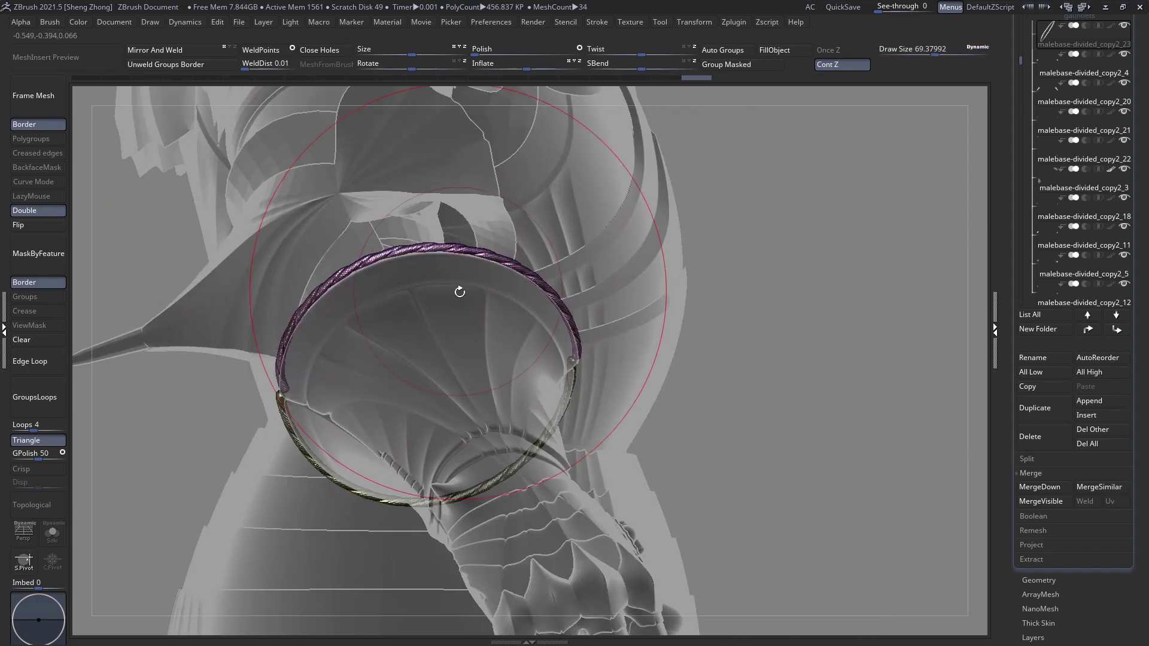
pyautogui.moveTo(528, 323); pyautogui.dragTo(488, 328)
pyautogui.press('space')
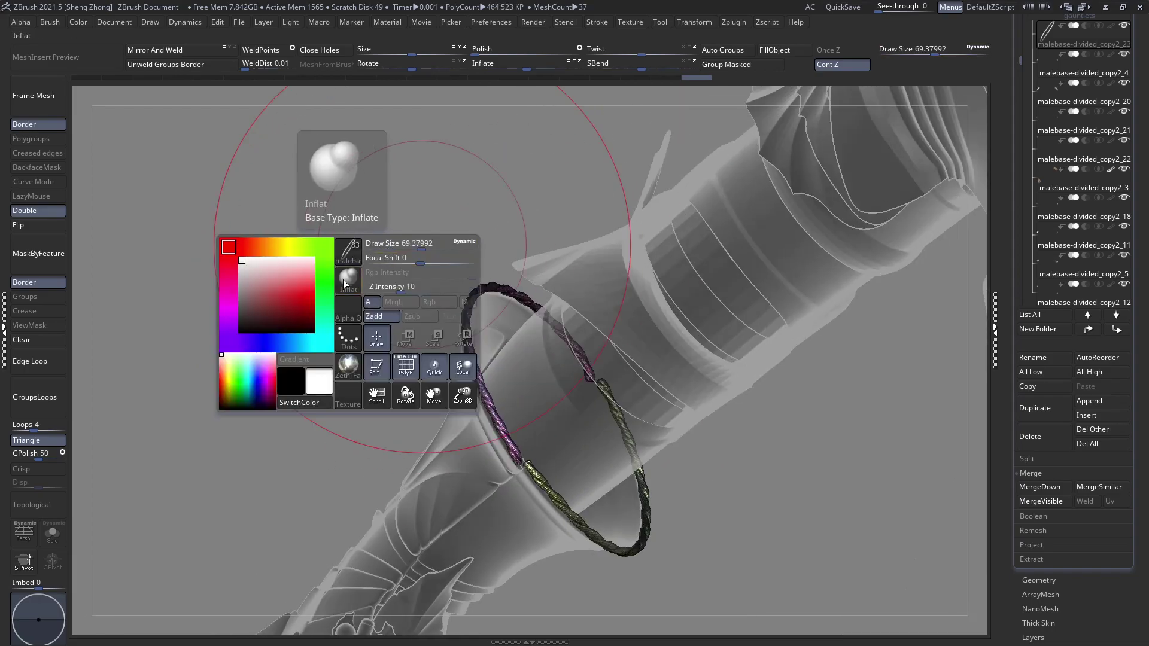
pyautogui.press('Tab')
pyautogui.press('space')
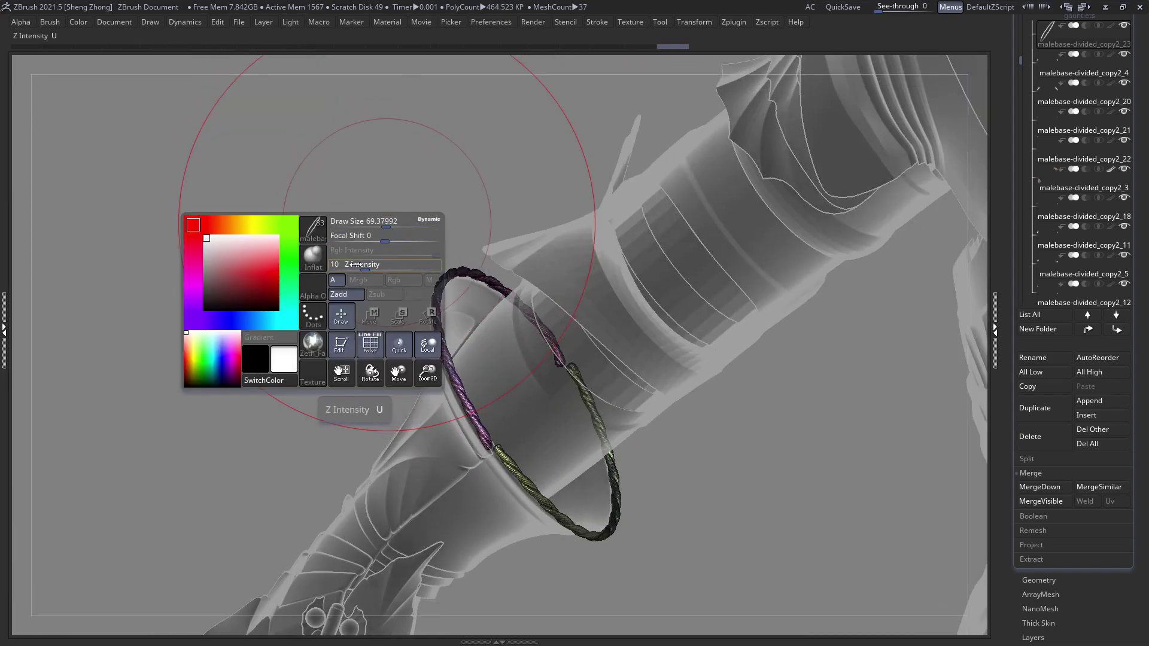
pyautogui.press('space')
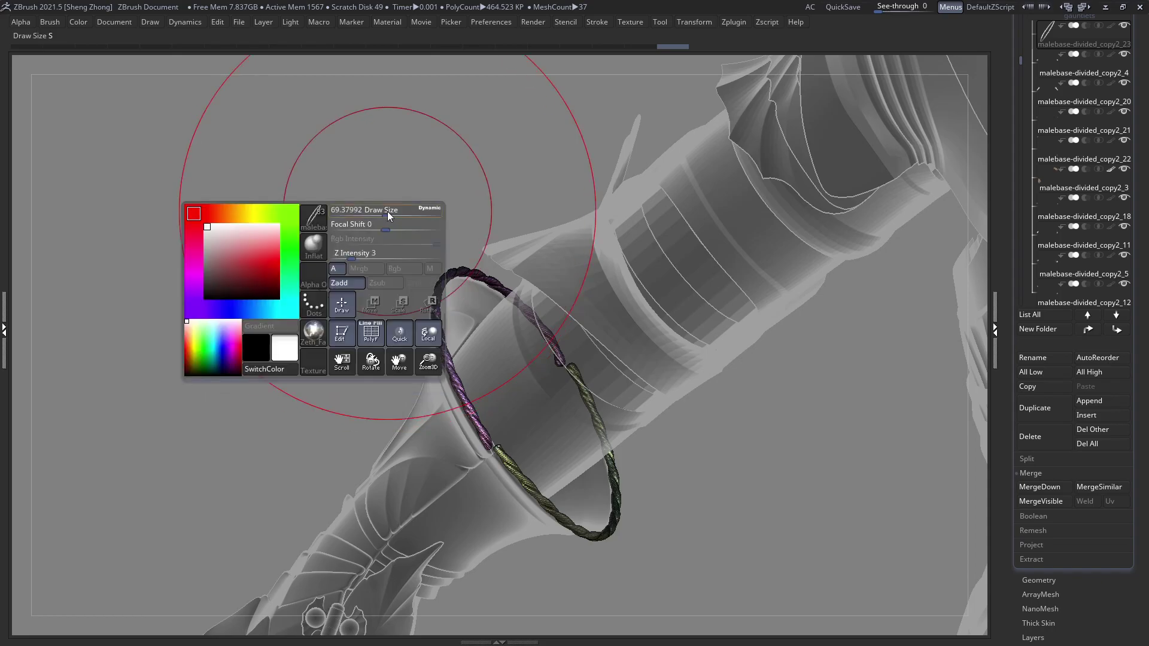
pyautogui.click(388, 216)
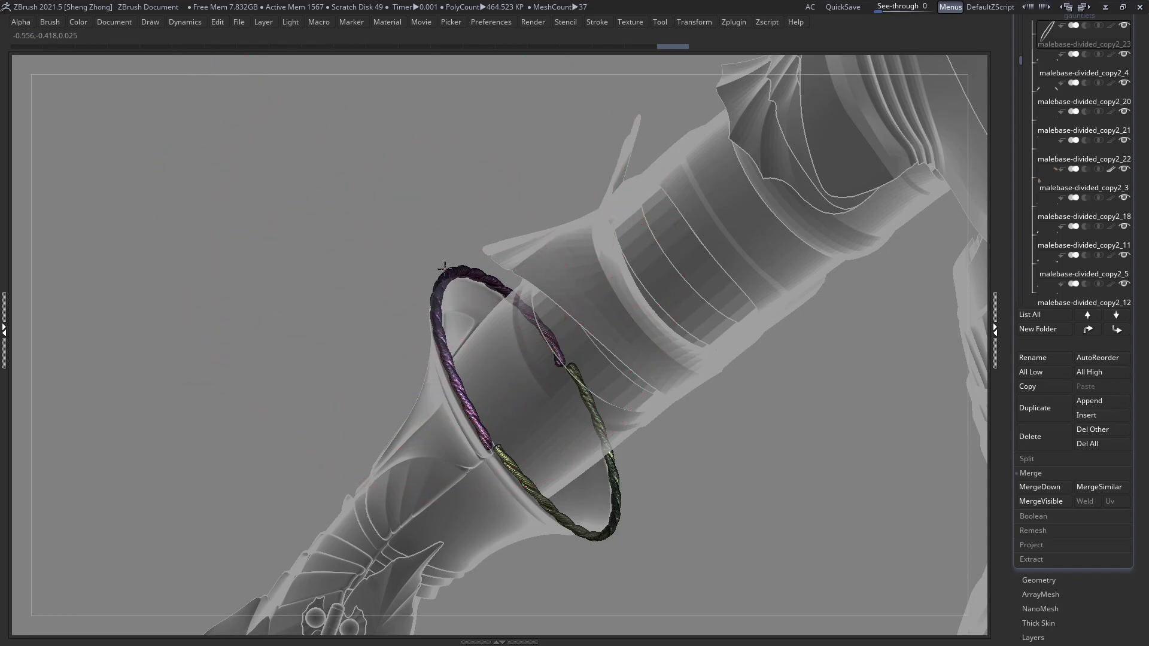
pyautogui.moveTo(433, 284)
pyautogui.mouseDown(button='right')
pyautogui.moveTo(466, 250)
pyautogui.moveTo(623, 202)
pyautogui.moveTo(384, 288)
pyautogui.moveTo(384, 272)
pyautogui.mouseUp(button='right')
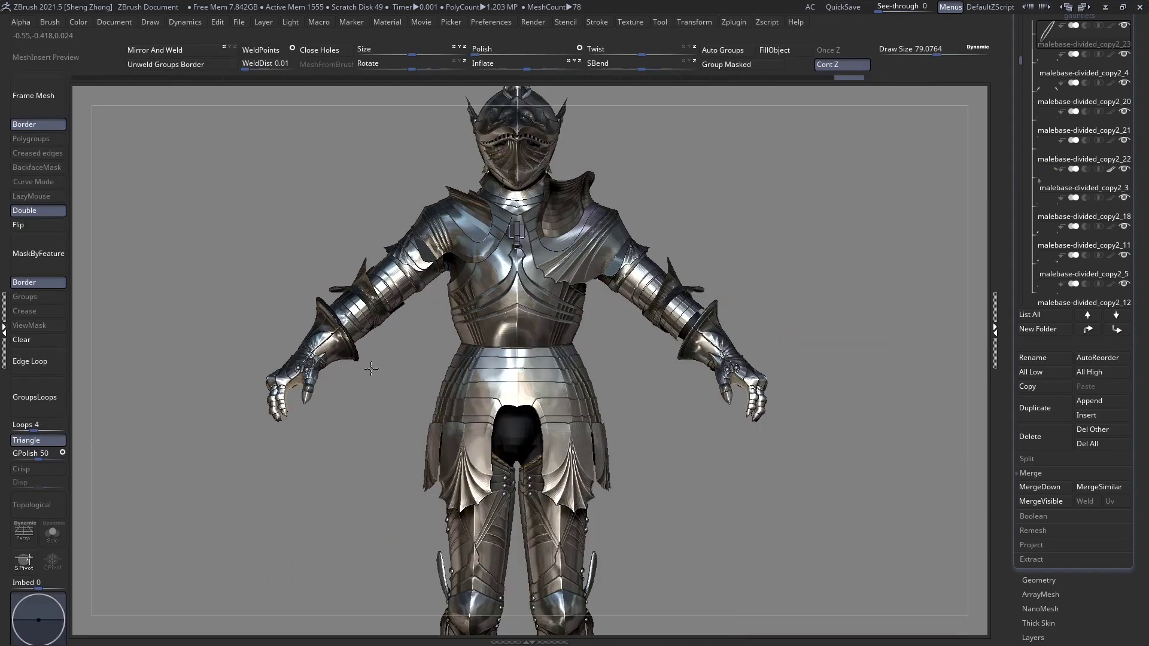
# Inspect the thickened rope trim around the cuff rim, both against the full armor and up close
pyautogui.keyDown('ctrl'); pyautogui.moveTo(371, 369); pyautogui.dragTo(357, 326, button='right'); pyautogui.keyUp('ctrl')
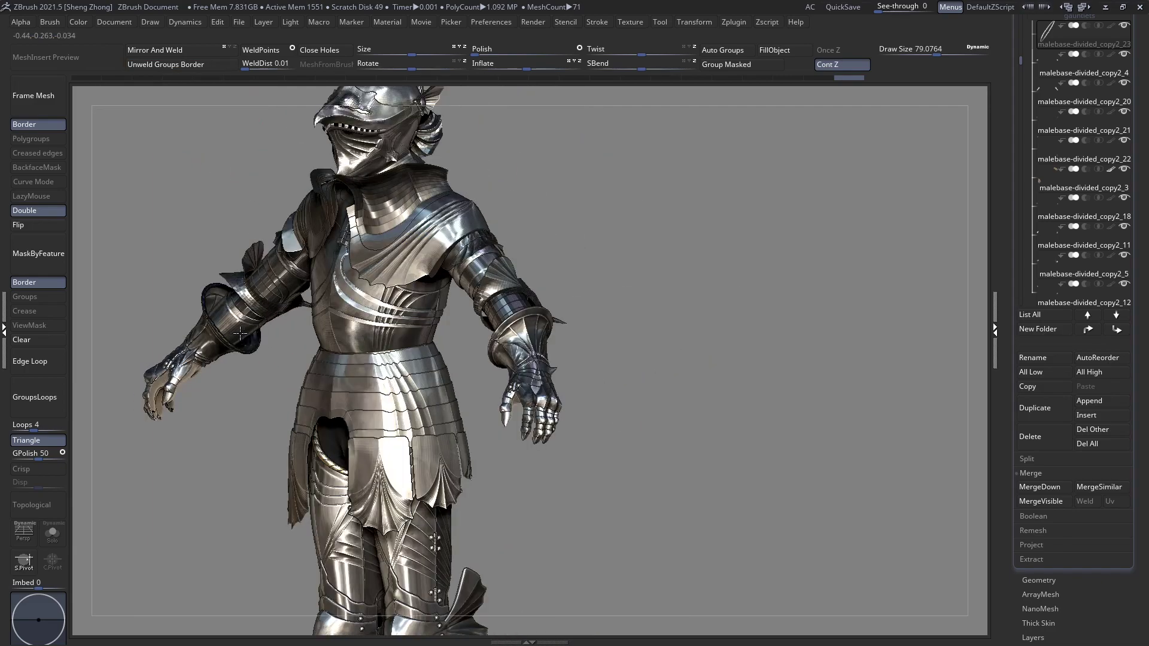
pyautogui.moveTo(394, 344)
pyautogui.keyDown('alt'); pyautogui.mouseDown(button='right')
pyautogui.moveTo(639, 359)
pyautogui.moveTo(520, 354)
pyautogui.moveTo(546, 410)
pyautogui.mouseUp(button='right'); pyautogui.keyUp('alt')
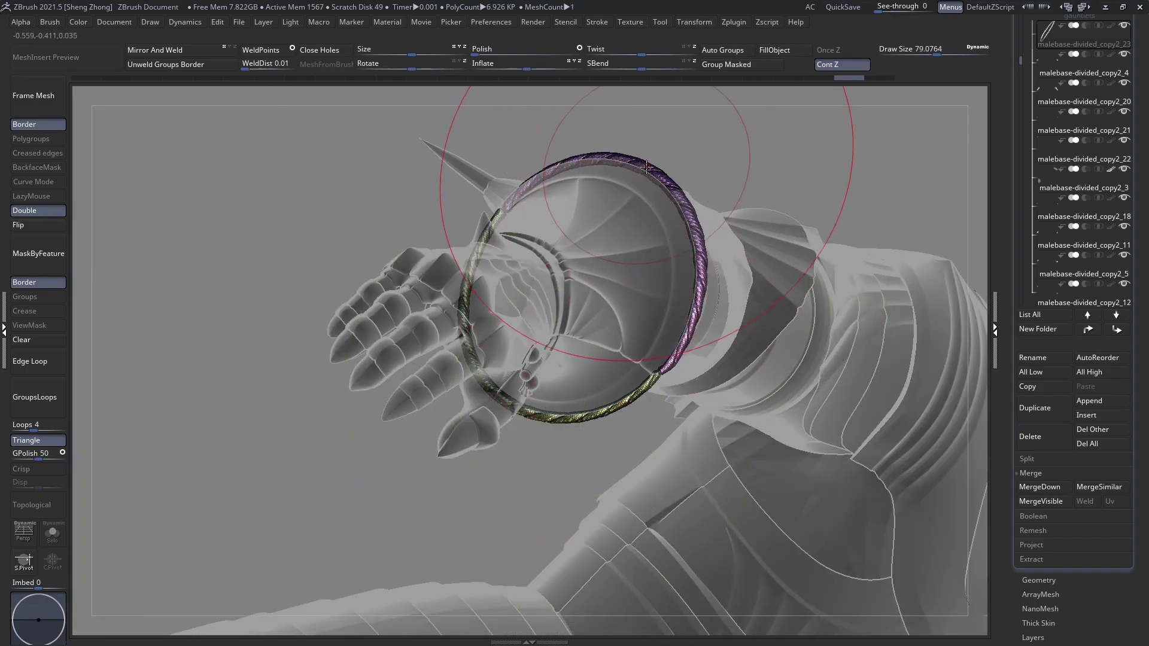
pyautogui.moveTo(646, 167); pyautogui.dragTo(547, 225, button='right')
pyautogui.moveTo(521, 293); pyautogui.dragTo(471, 224)
pyautogui.moveTo(629, 203); pyautogui.dragTo(623, 267, button='right')
pyautogui.moveTo(546, 255); pyautogui.dragTo(493, 264)
pyautogui.keyDown('ctrl'); pyautogui.moveTo(494, 264); pyautogui.dragTo(394, 291, button='right'); pyautogui.keyUp('ctrl')
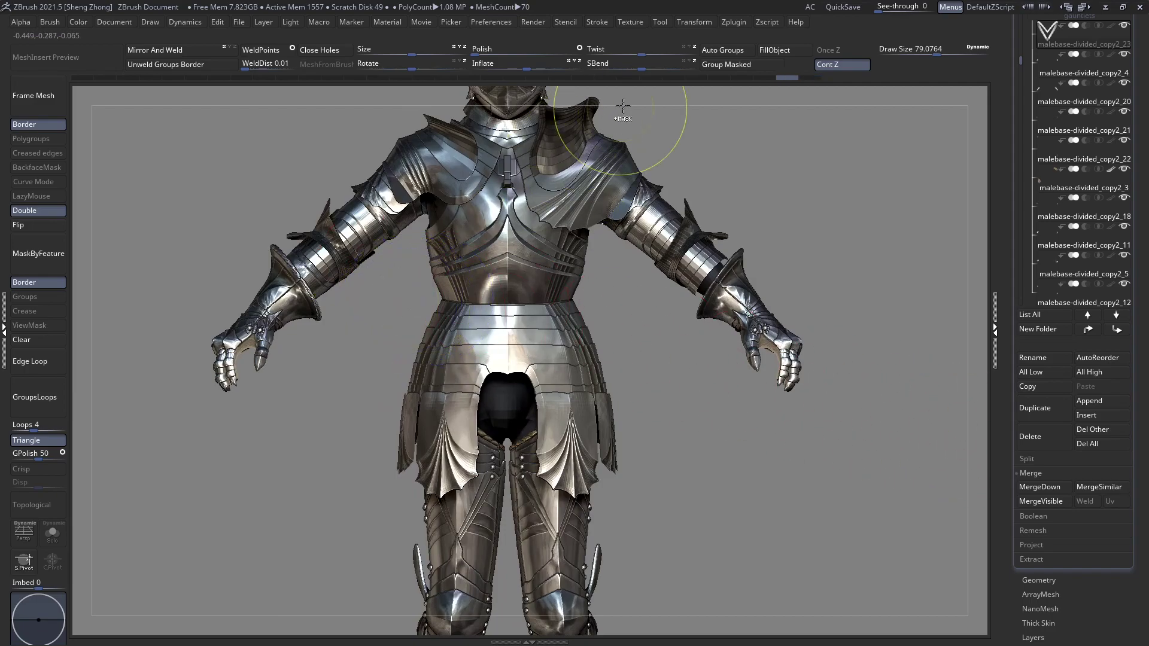
# Subdivide the cuff rope's mesh and delete its lower subdivision level
pyautogui.click(704, 22)
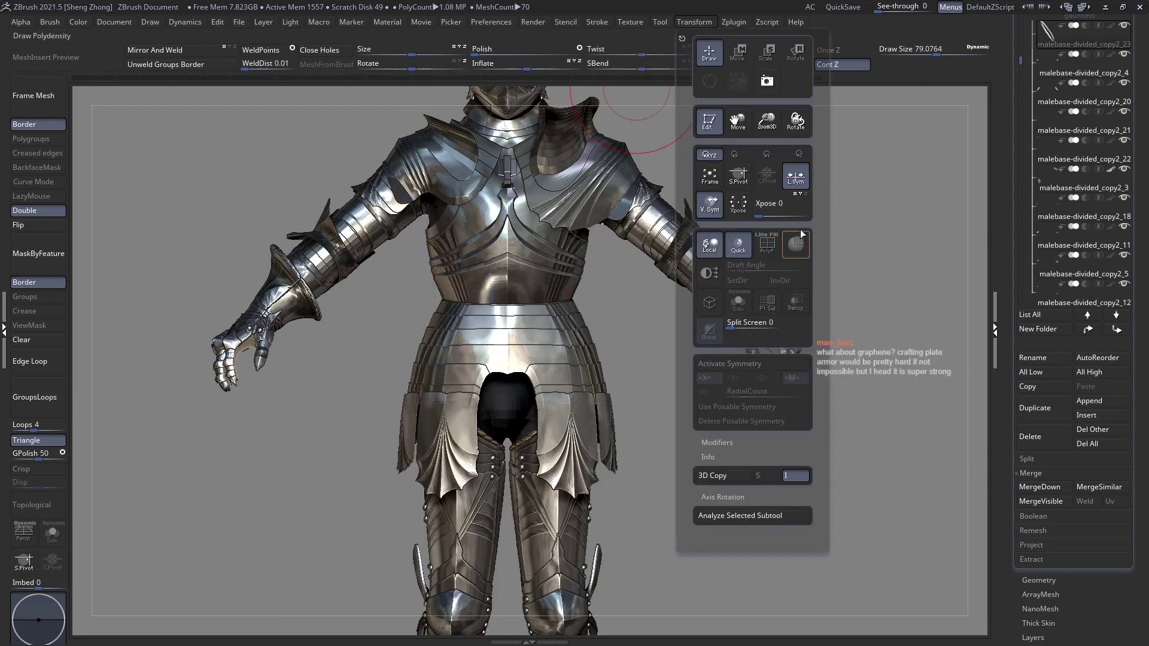
pyautogui.moveTo(1067, 576); pyautogui.dragTo(1066, 428)
pyautogui.moveTo(1094, 332); pyautogui.dragTo(1077, 452)
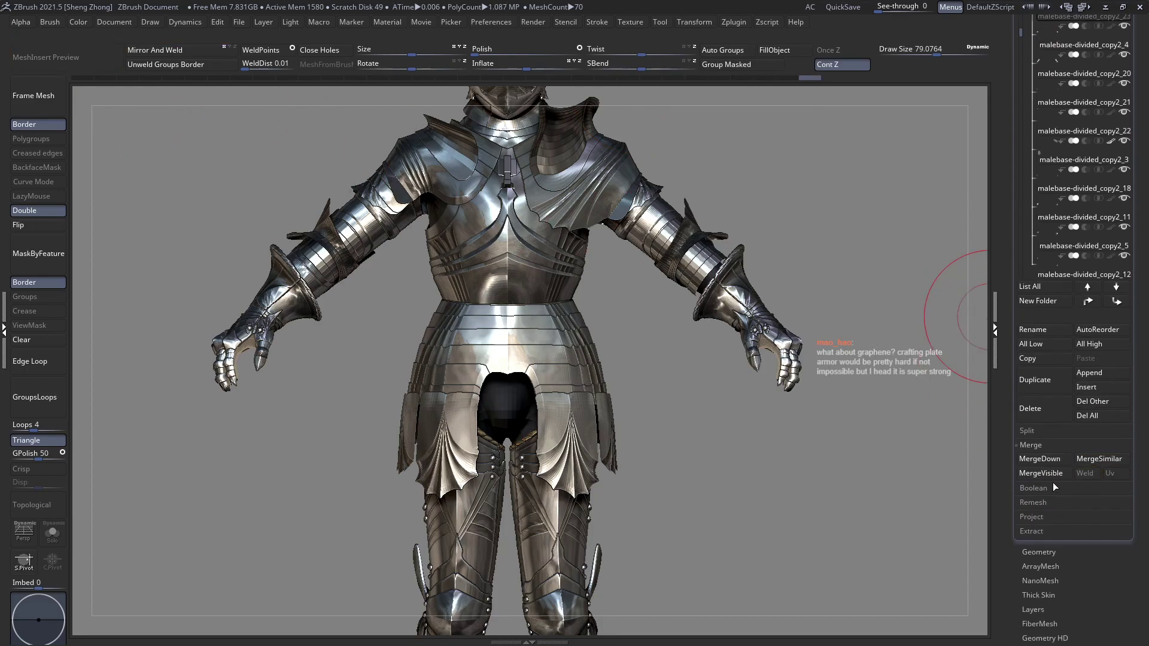
pyautogui.click(1039, 551)
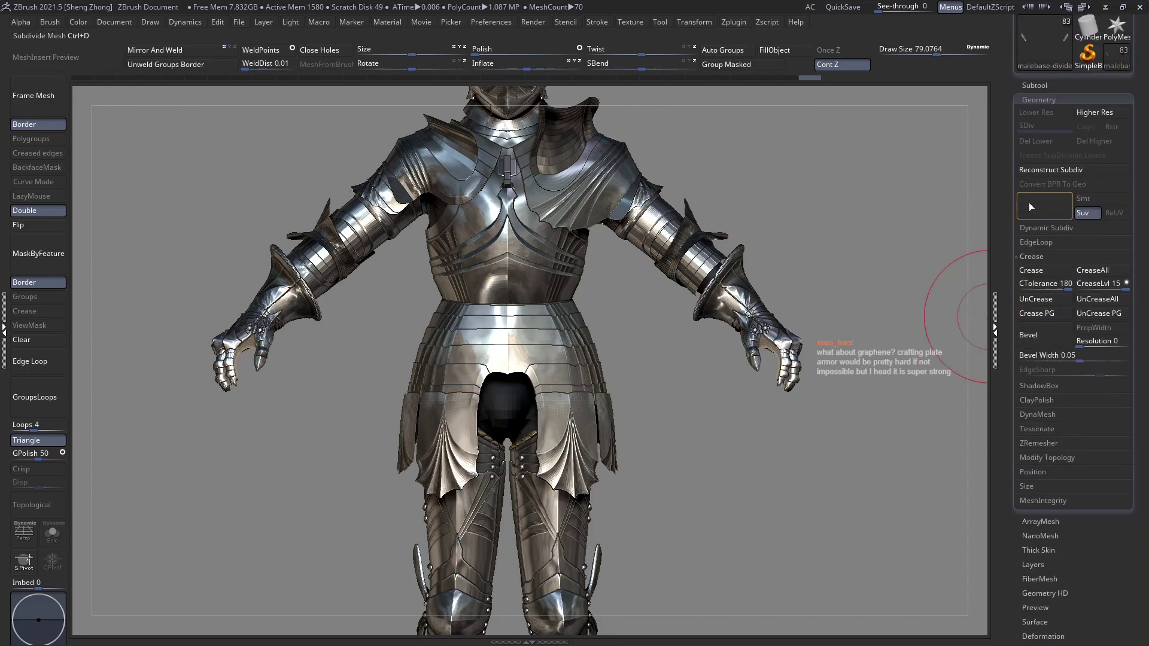
pyautogui.click(1044, 141)
# Examine the rope trim on the gauntlet's flared cuff from several angles
pyautogui.moveTo(308, 341); pyautogui.dragTo(311, 383)
pyautogui.moveTo(268, 320); pyautogui.dragTo(466, 396)
pyautogui.moveTo(488, 314); pyautogui.dragTo(379, 394)
pyautogui.moveTo(386, 314); pyautogui.dragTo(398, 369)
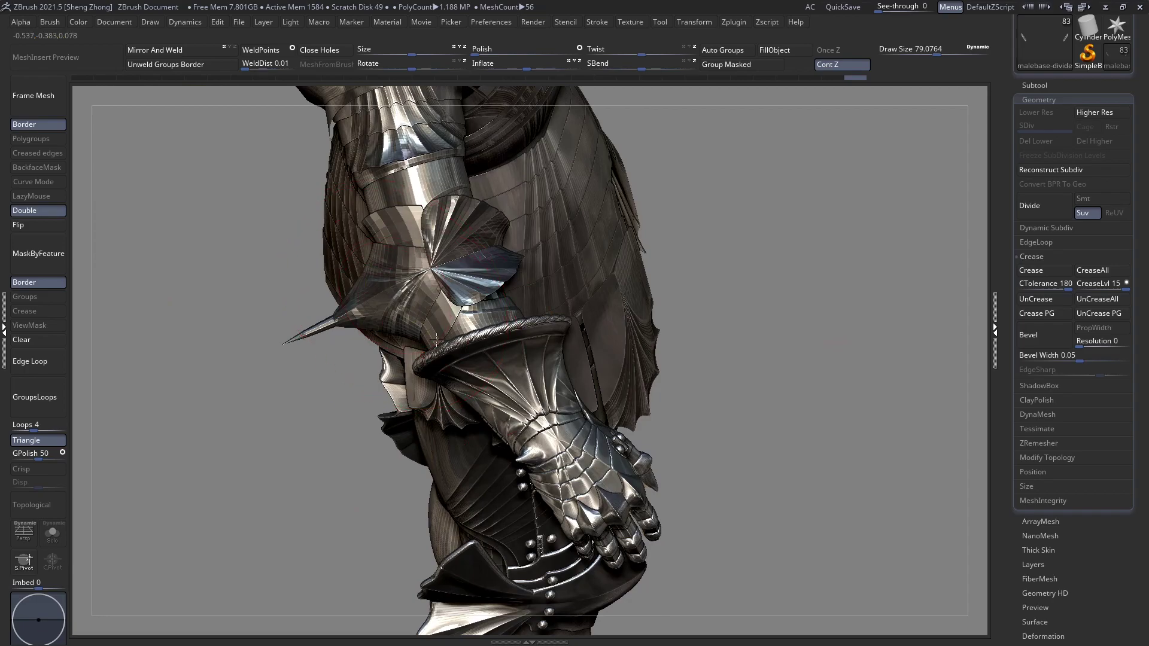
pyautogui.keyDown('ctrl'); pyautogui.moveTo(436, 339); pyautogui.dragTo(333, 305, button='right'); pyautogui.keyUp('ctrl')
pyautogui.moveTo(333, 305); pyautogui.dragTo(407, 434)
pyautogui.moveTo(407, 433)
pyautogui.keyDown('ctrl'); pyautogui.mouseDown(button='right')
pyautogui.moveTo(451, 413)
pyautogui.moveTo(411, 449)
pyautogui.mouseUp(button='right'); pyautogui.keyUp('ctrl')
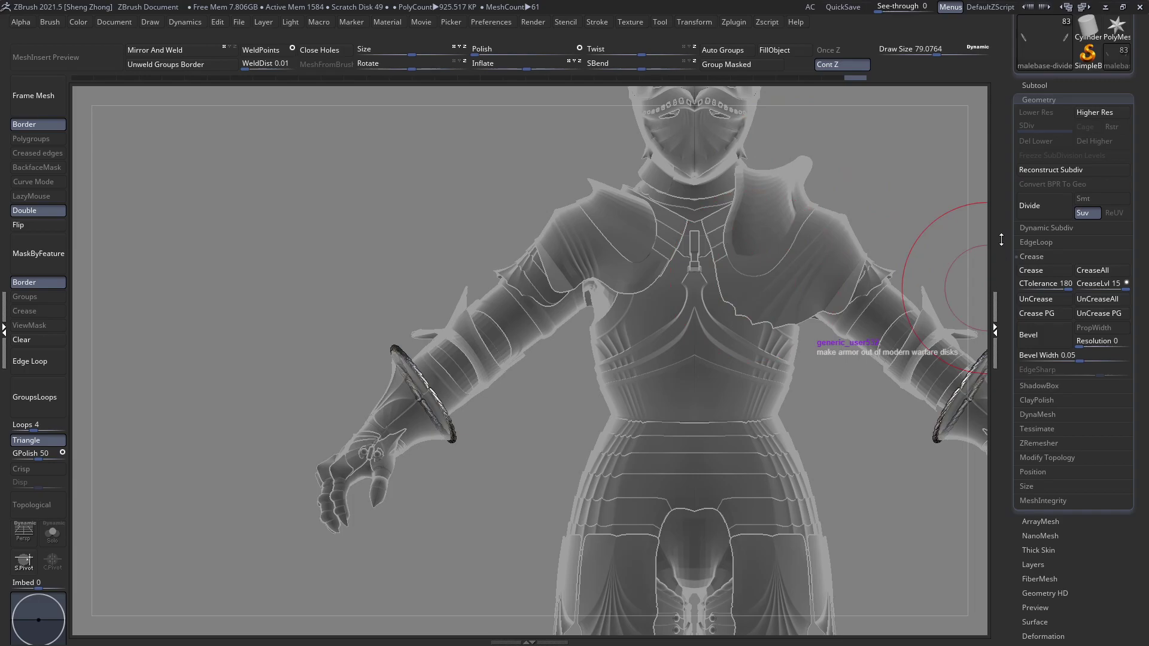
# Subdivide the cuff rope once more with Smt smoothing enabled and delete its lower subdivision level
pyautogui.keyDown('ctrl'); pyautogui.moveTo(429, 384); pyautogui.dragTo(615, 442, button='right'); pyautogui.keyUp('ctrl')
pyautogui.hotkey('ctrl', 'd')
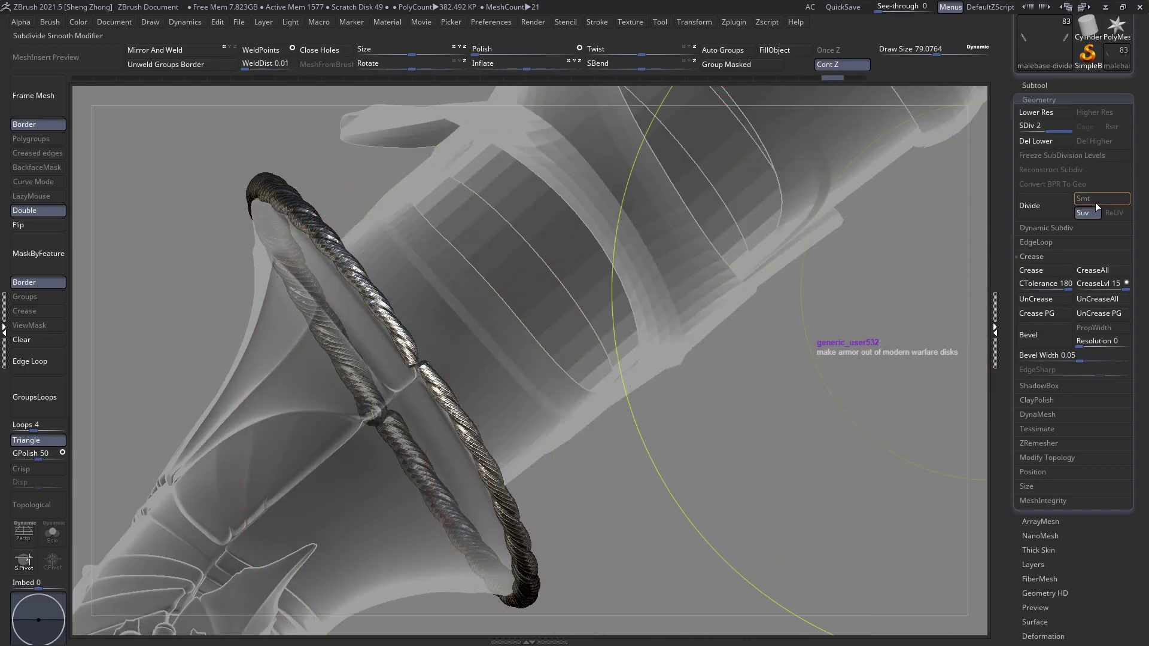
pyautogui.click(1095, 202)
pyautogui.click(1037, 142)
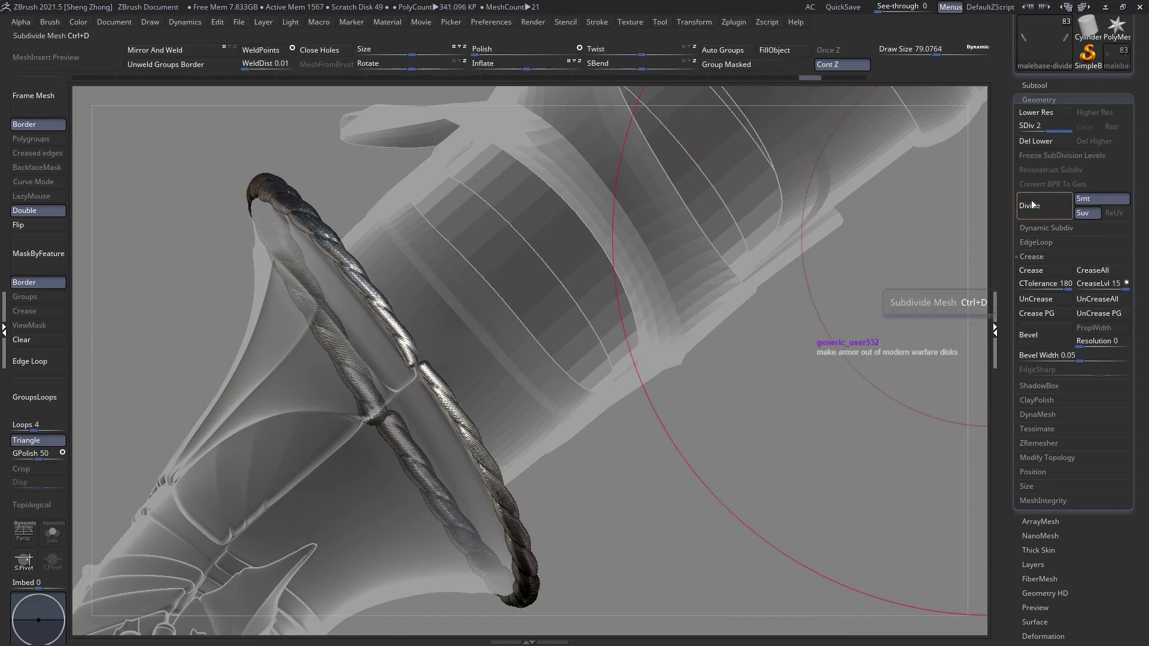
# Apply a gold metal material to the rope trim around the gauntlet cuff
pyautogui.keyDown('ctrl'); pyautogui.moveTo(470, 353); pyautogui.dragTo(142, 192, button='right'); pyautogui.keyUp('ctrl')
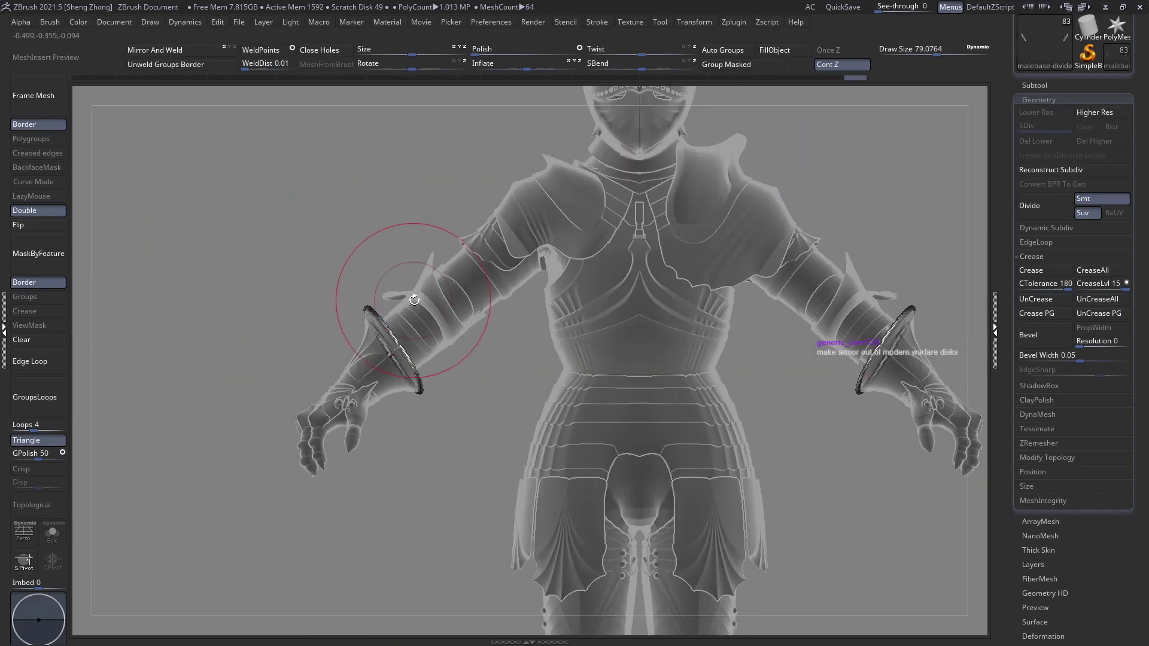
pyautogui.keyDown('ctrl'); pyautogui.moveTo(450, 339); pyautogui.dragTo(481, 429, button='right'); pyautogui.keyUp('ctrl')
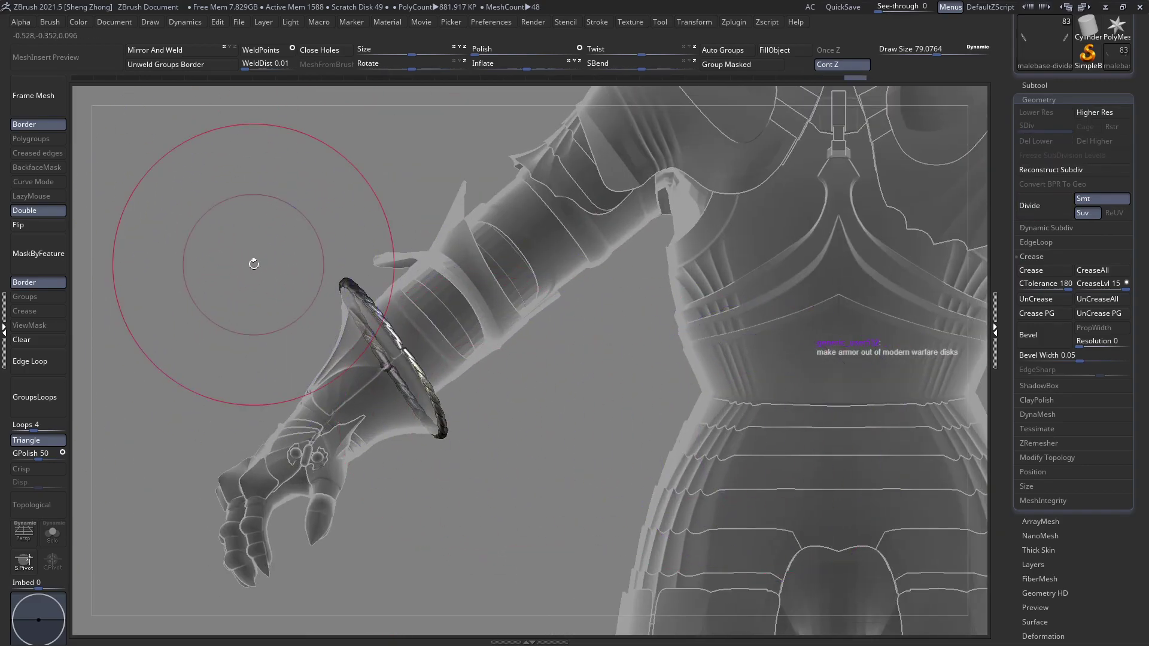
pyautogui.press('space')
pyautogui.click(177, 385)
pyautogui.click(433, 455)
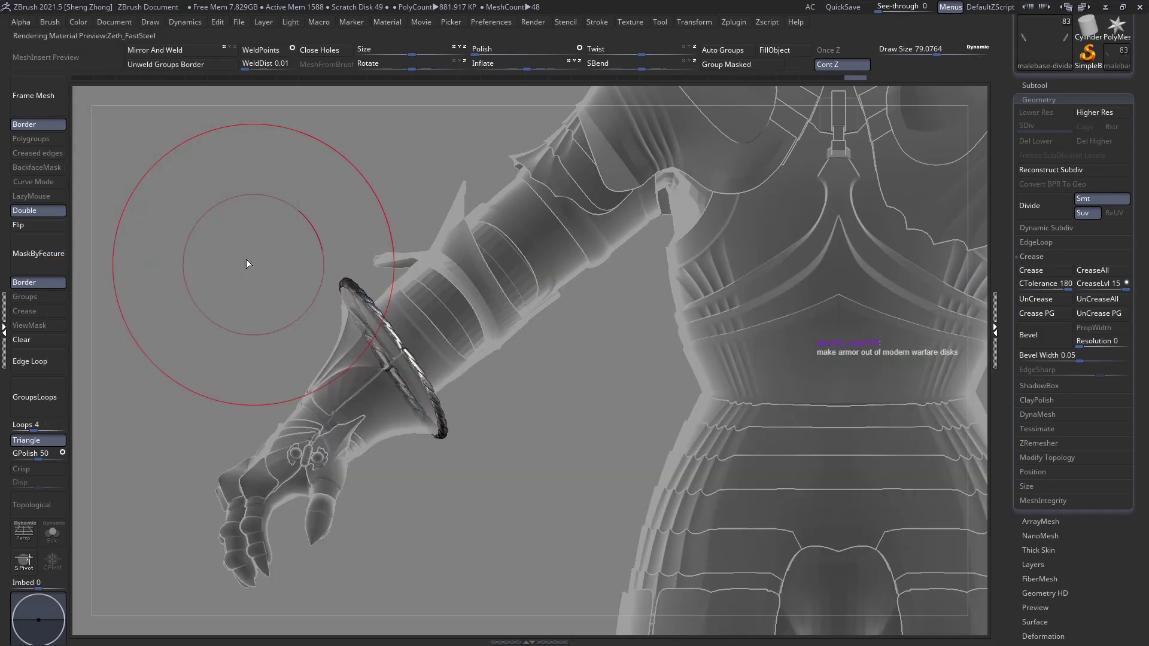
pyautogui.press('space')
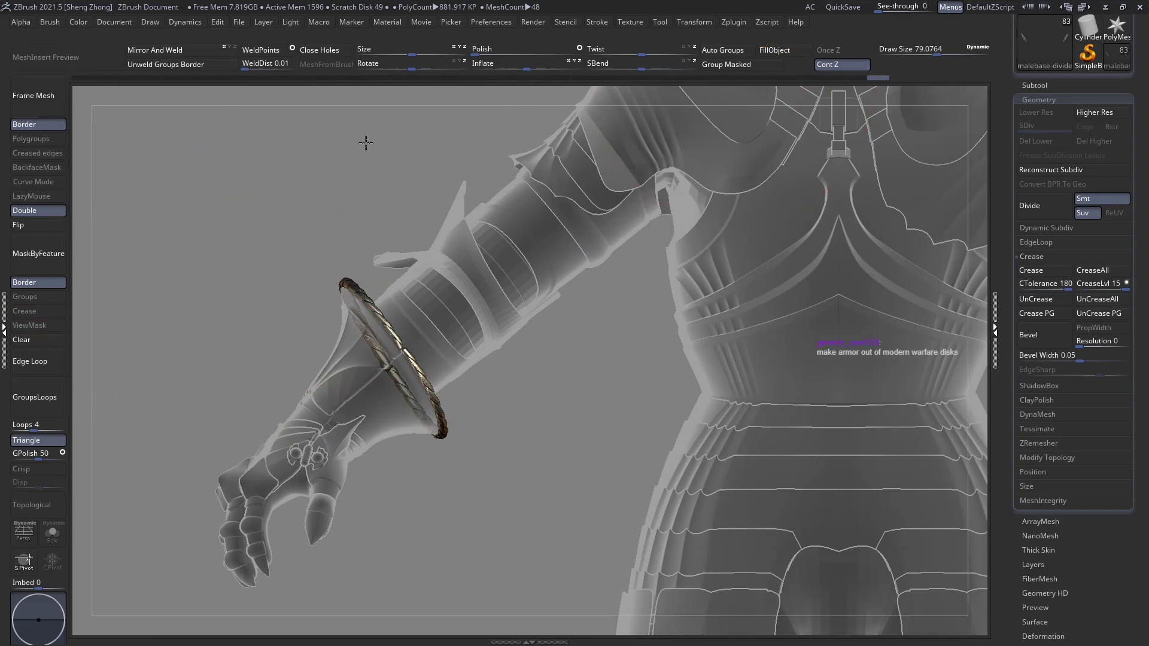
pyautogui.press('space')
pyautogui.click(302, 266)
pyautogui.click(624, 447)
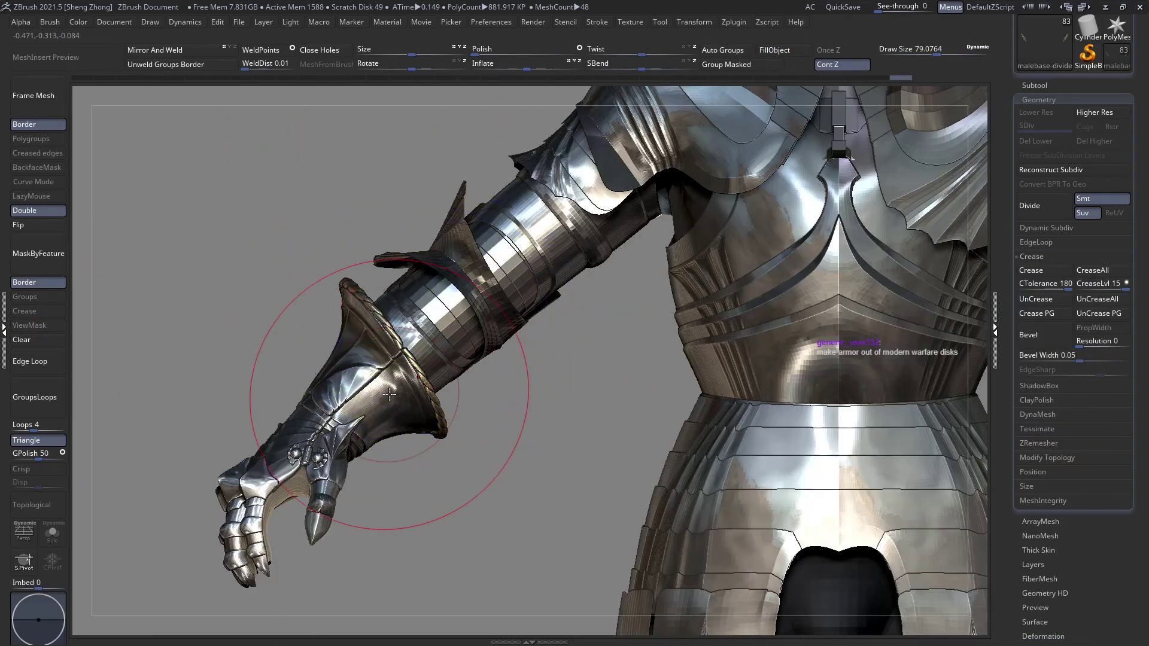
# Check the gold rope against the full armor and select the gauntlet subtool, malebase-divided_copy2_20
pyautogui.moveTo(388, 389)
pyautogui.keyDown('ctrl'); pyautogui.mouseDown(button='right')
pyautogui.moveTo(429, 307)
pyautogui.moveTo(527, 353)
pyautogui.moveTo(443, 355)
pyautogui.mouseUp(button='right'); pyautogui.keyUp('ctrl')
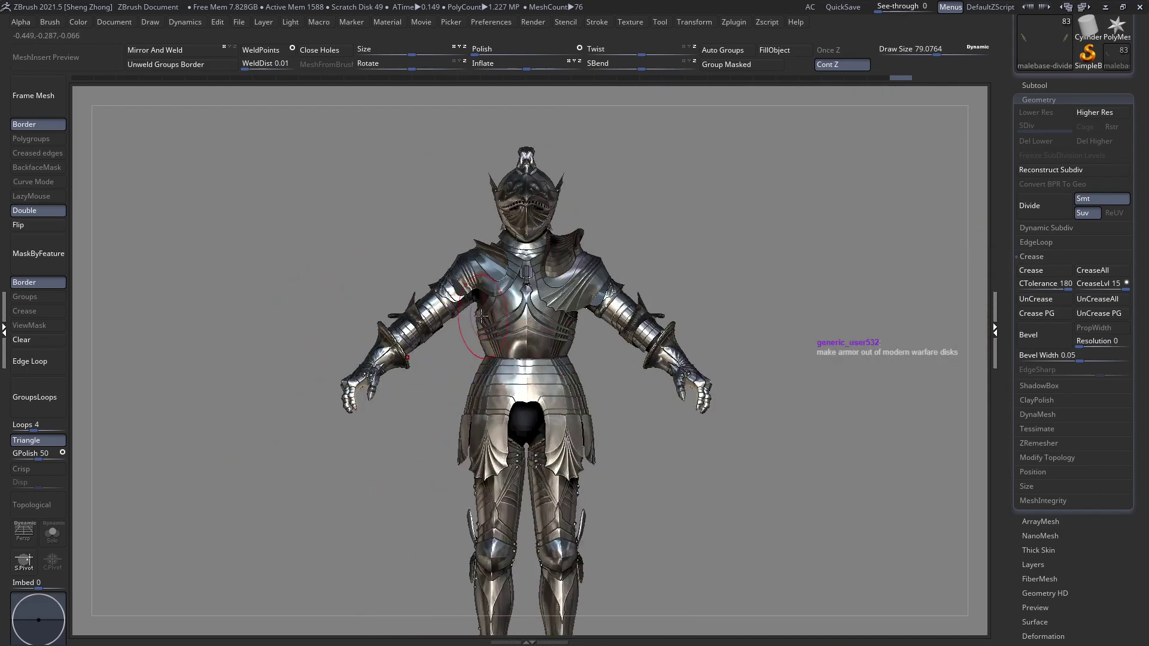
pyautogui.moveTo(481, 314); pyautogui.dragTo(562, 329, button='right')
pyautogui.keyDown('ctrl'); pyautogui.moveTo(424, 346); pyautogui.dragTo(762, 476, button='right'); pyautogui.keyUp('ctrl')
pyautogui.keyDown('alt'); pyautogui.moveTo(431, 475); pyautogui.dragTo(315, 329, button='right'); pyautogui.keyUp('alt')
pyautogui.keyDown('alt'); pyautogui.click(417, 392); pyautogui.keyUp('alt')
# Switch to the Zeth armour doodads insert brush with 15 meshes and choose its plain sphere mesh
pyautogui.press('space')
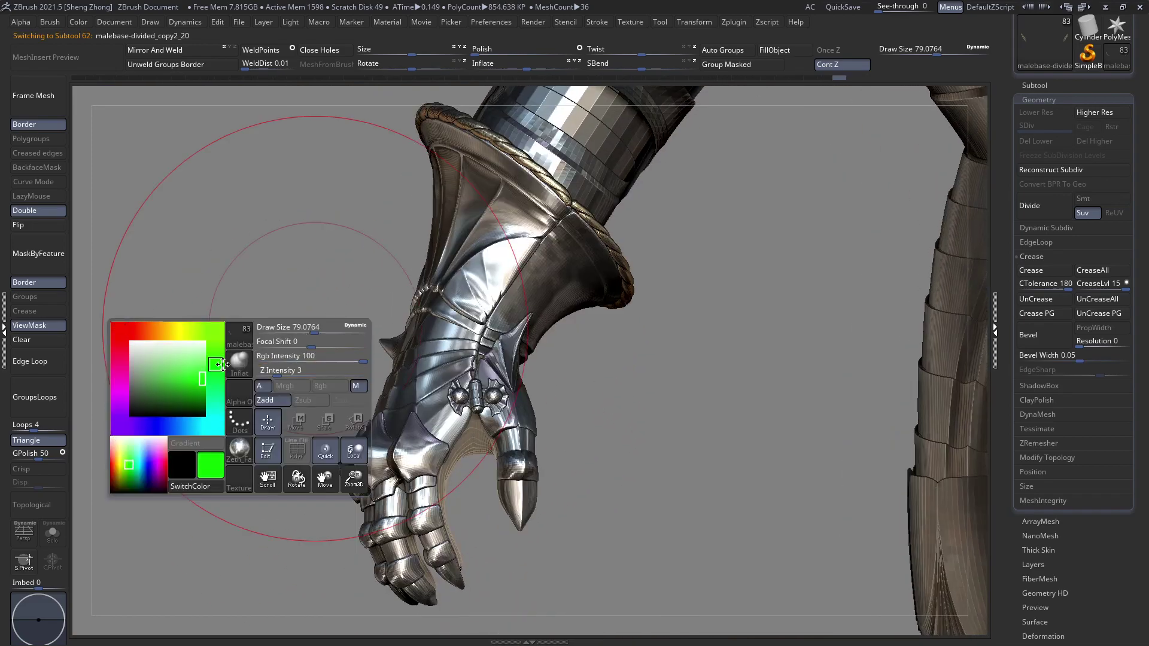
pyautogui.press('space')
pyautogui.click(122, 324)
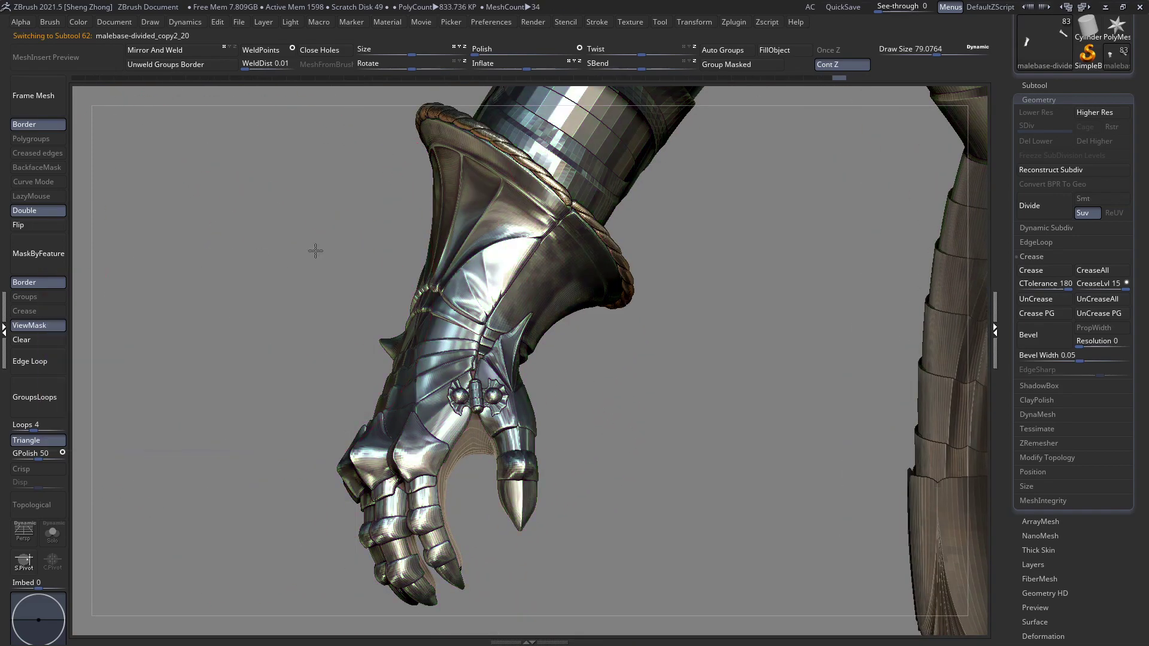
pyautogui.press('space')
pyautogui.click(237, 288)
pyautogui.press('z')
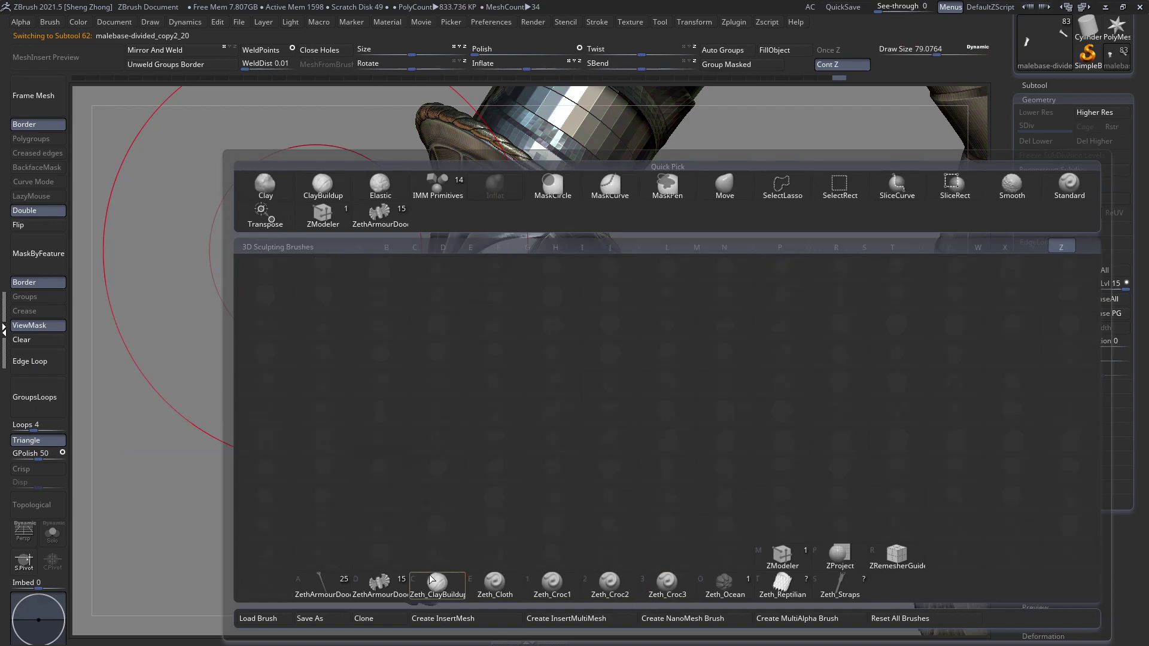
pyautogui.click(382, 585)
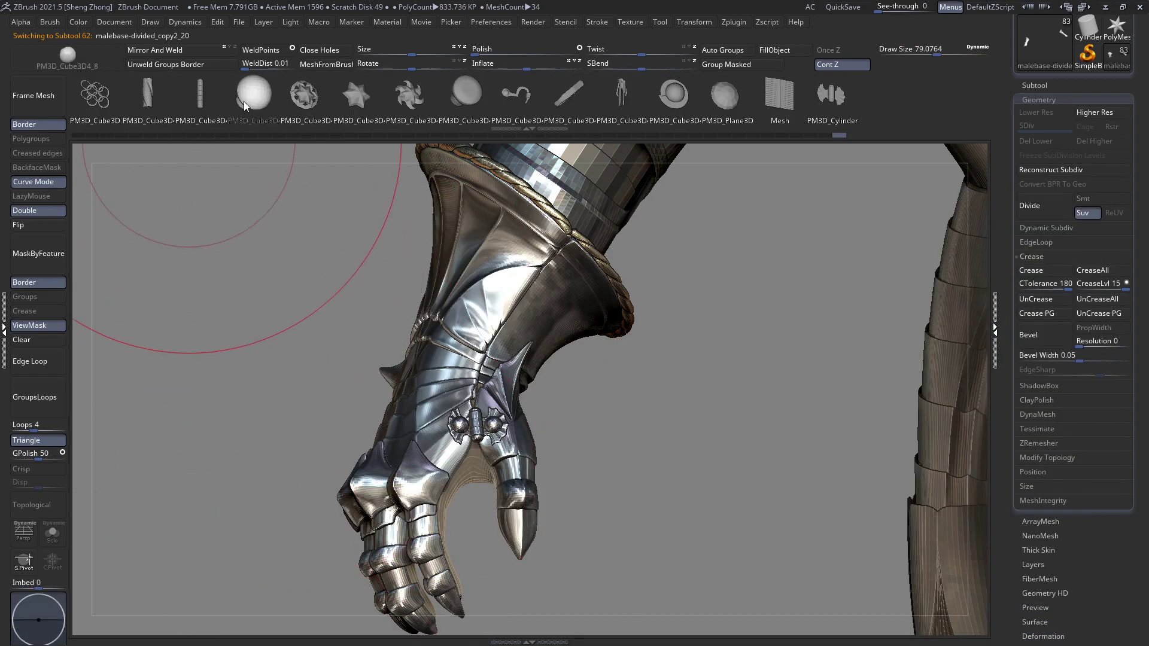
# Set the draw size to 3 and insert a sphere rivet at the inner side corner of the first knuckle plate
pyautogui.keyDown('alt'); pyautogui.moveTo(375, 437); pyautogui.dragTo(375, 381, button='right'); pyautogui.keyUp('alt')
pyautogui.press('space')
pyautogui.moveTo(323, 290); pyautogui.dragTo(303, 288)
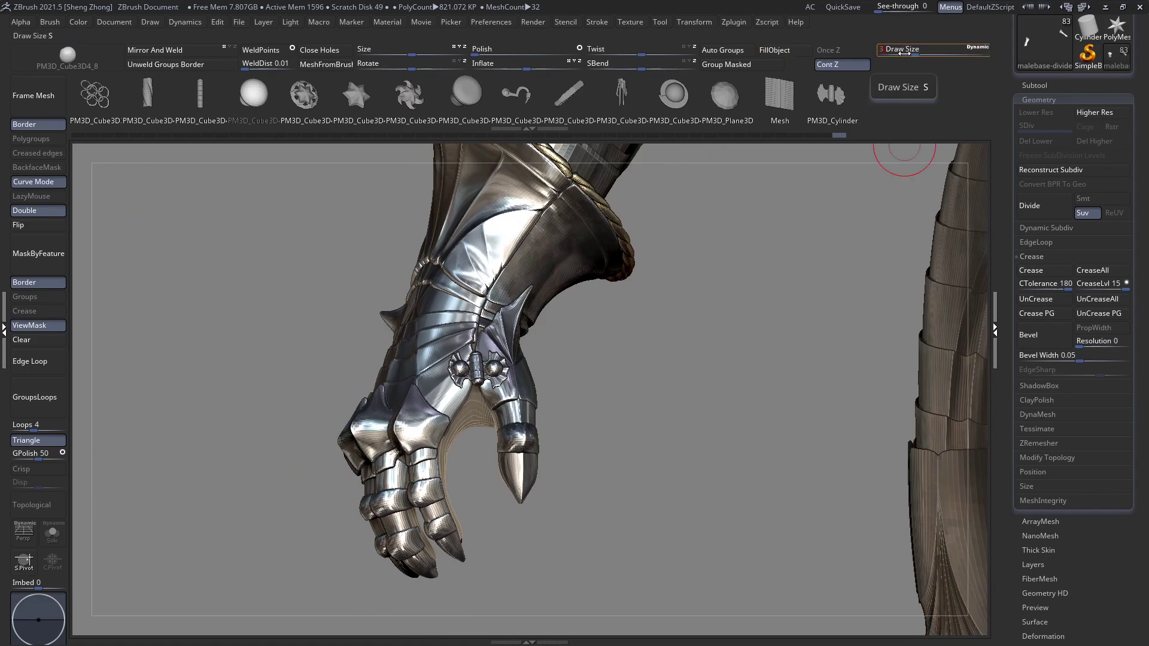
pyautogui.press('Return')
pyautogui.moveTo(468, 431)
pyautogui.keyDown('ctrl'); pyautogui.mouseDown(button='right')
pyautogui.moveTo(580, 525)
pyautogui.moveTo(562, 574)
pyautogui.moveTo(419, 414)
pyautogui.mouseUp(button='right'); pyautogui.keyUp('ctrl')
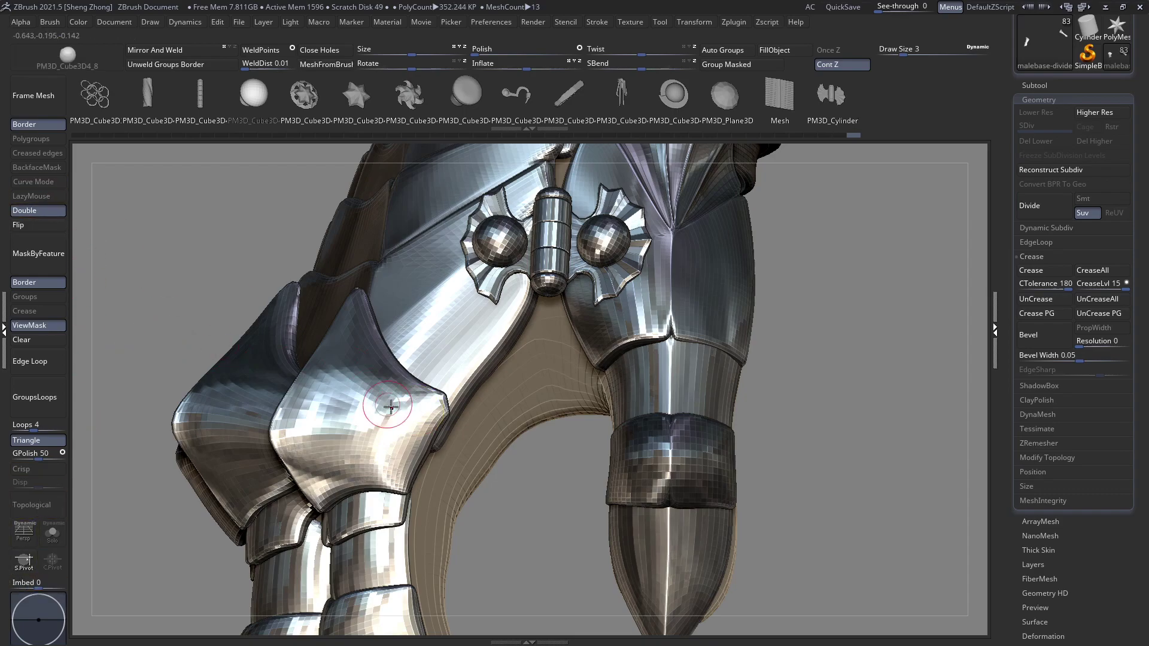
pyautogui.click(419, 412)
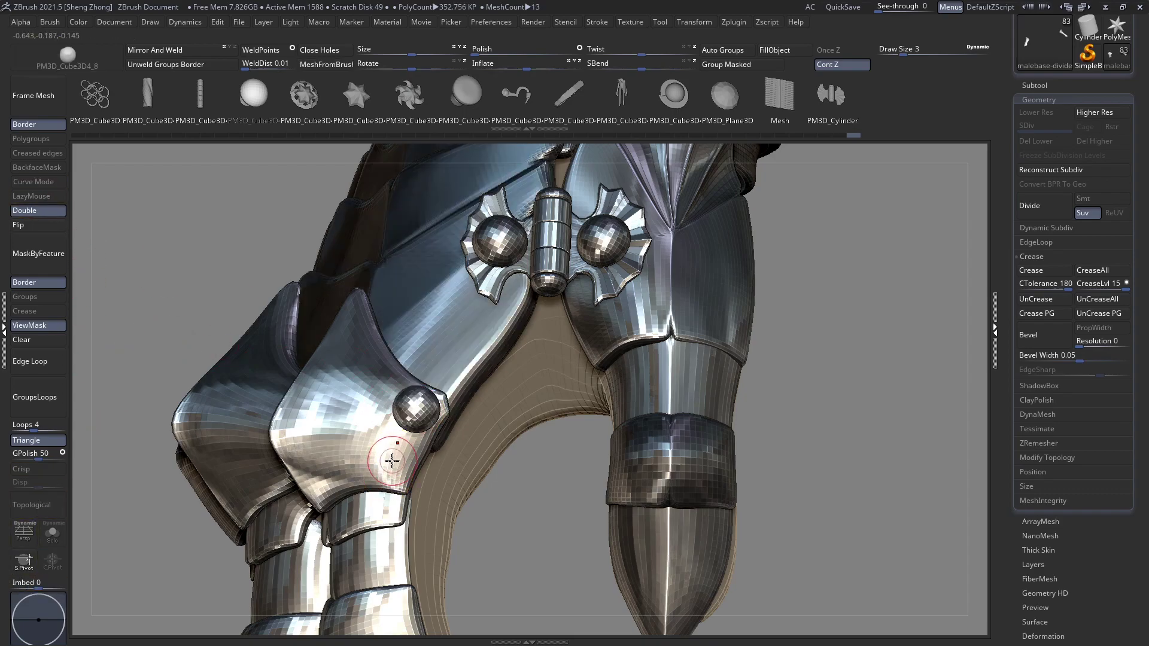
pyautogui.moveTo(392, 461); pyautogui.dragTo(395, 453)
# Insert a sphere rivet at the outer side corner of the little finger's knuckle plate
pyautogui.moveTo(395, 453); pyautogui.dragTo(348, 319, button='right')
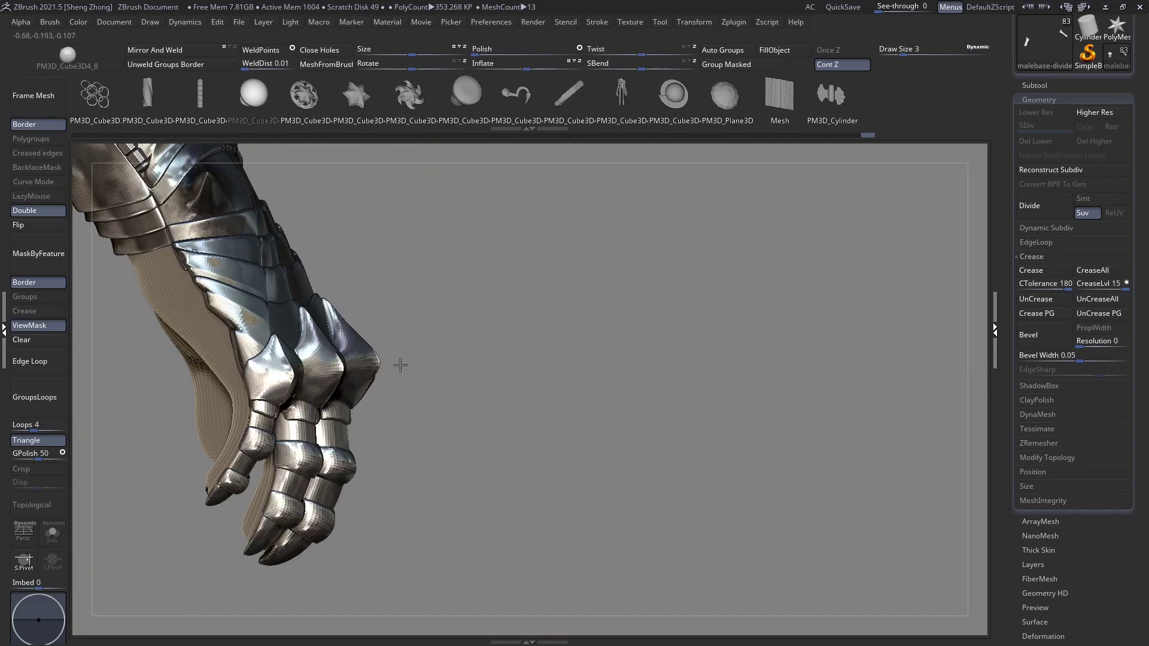
pyautogui.moveTo(389, 359); pyautogui.dragTo(441, 451, button='right')
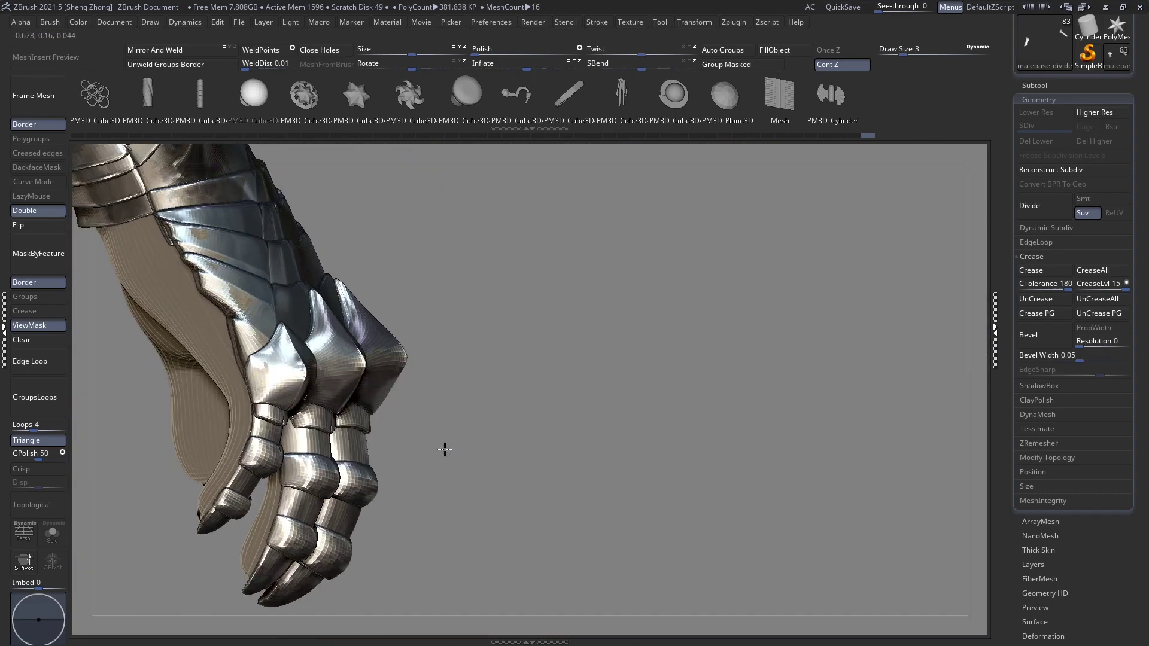
pyautogui.scroll(5, 246, 327)
pyautogui.click(238, 324)
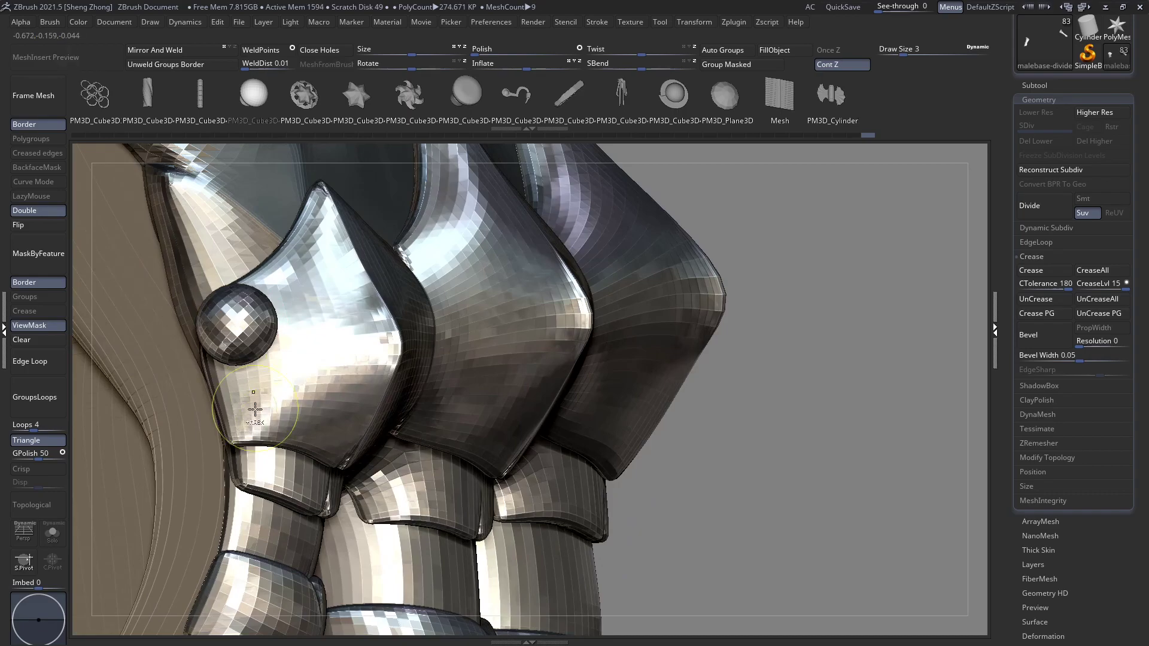
# Set the draw size to 2.75 and insert two sphere rivets along the thumb-side edge of the index finger's knuckle plate
pyautogui.keyDown('ctrl'); pyautogui.moveTo(273, 401); pyautogui.dragTo(182, 284, button='right'); pyautogui.keyUp('ctrl')
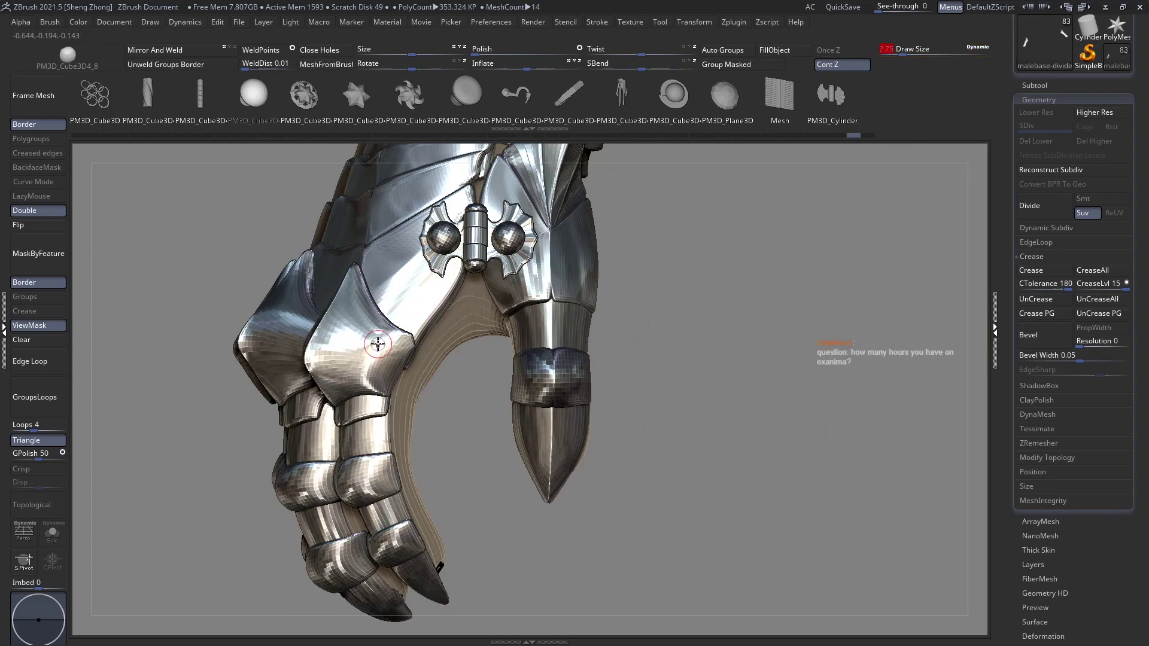
pyautogui.scroll(3, 412, 346)
pyautogui.moveTo(408, 345); pyautogui.dragTo(408, 365)
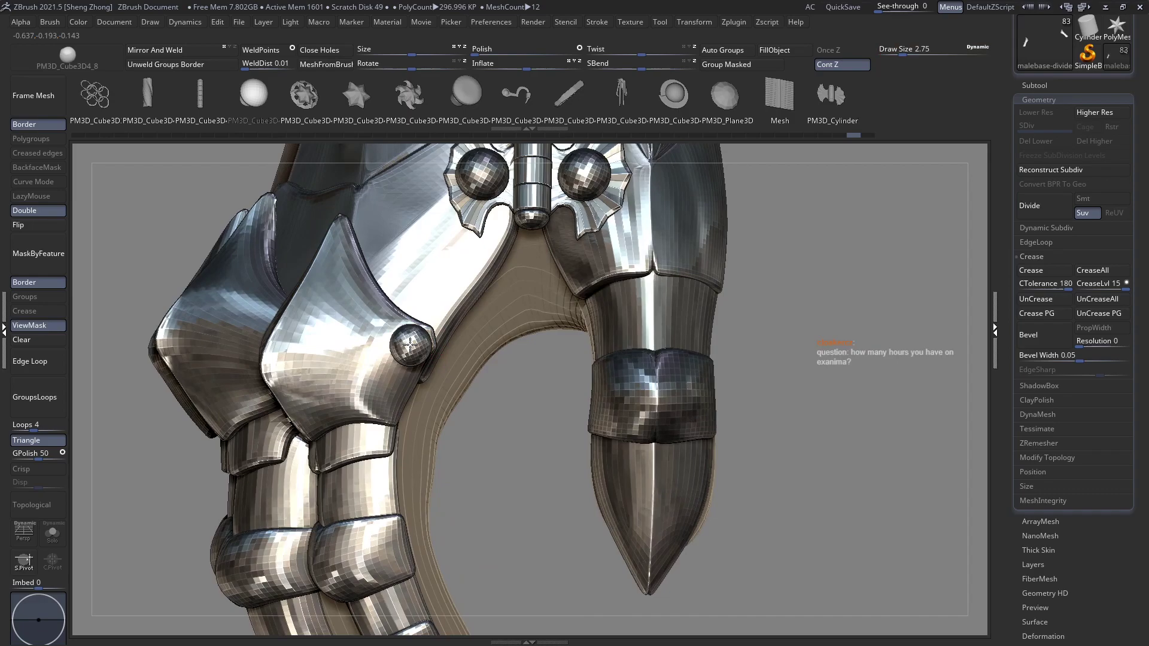
pyautogui.moveTo(408, 365); pyautogui.dragTo(384, 400, button='right')
pyautogui.moveTo(380, 399); pyautogui.dragTo(381, 419)
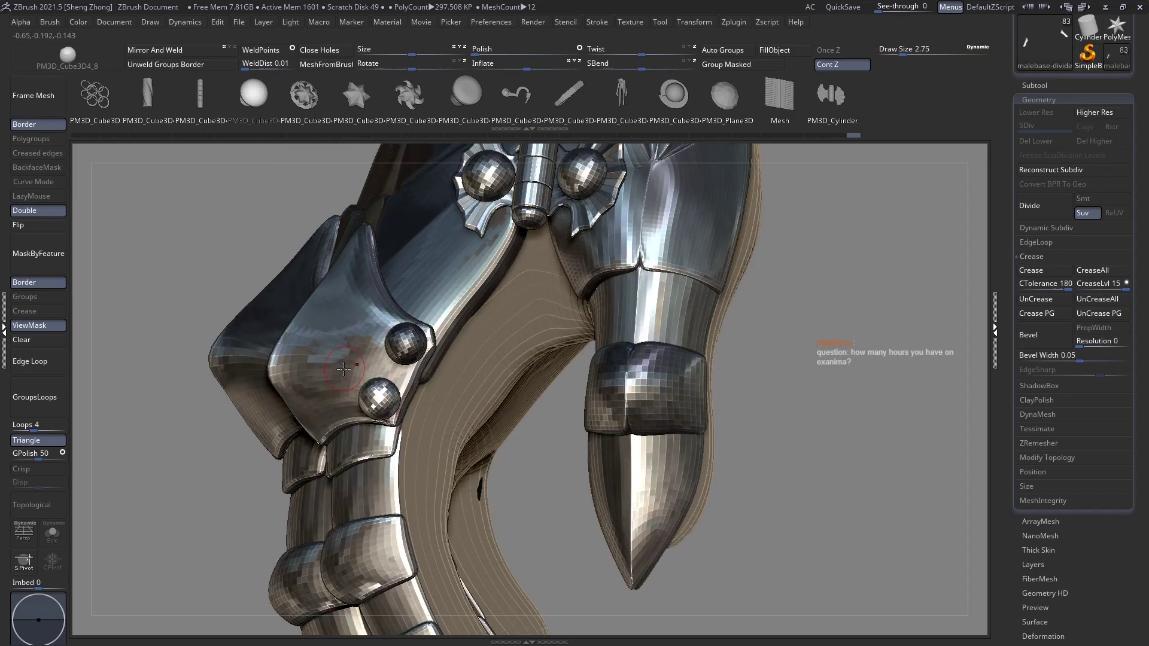
# Insert two sphere rivets along the outer edge of the little finger's knuckle plate
pyautogui.moveTo(380, 419)
pyautogui.mouseDown(button='right')
pyautogui.moveTo(456, 341)
pyautogui.moveTo(369, 421)
pyautogui.mouseUp(button='right')
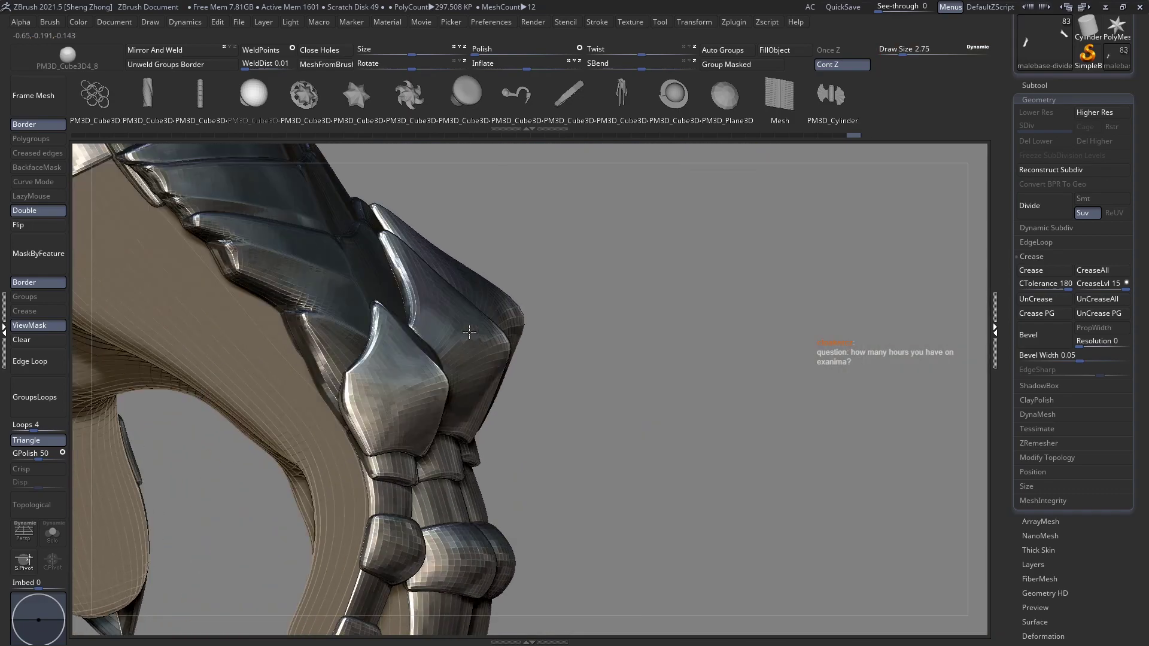
pyautogui.click(380, 428)
pyautogui.click(366, 388)
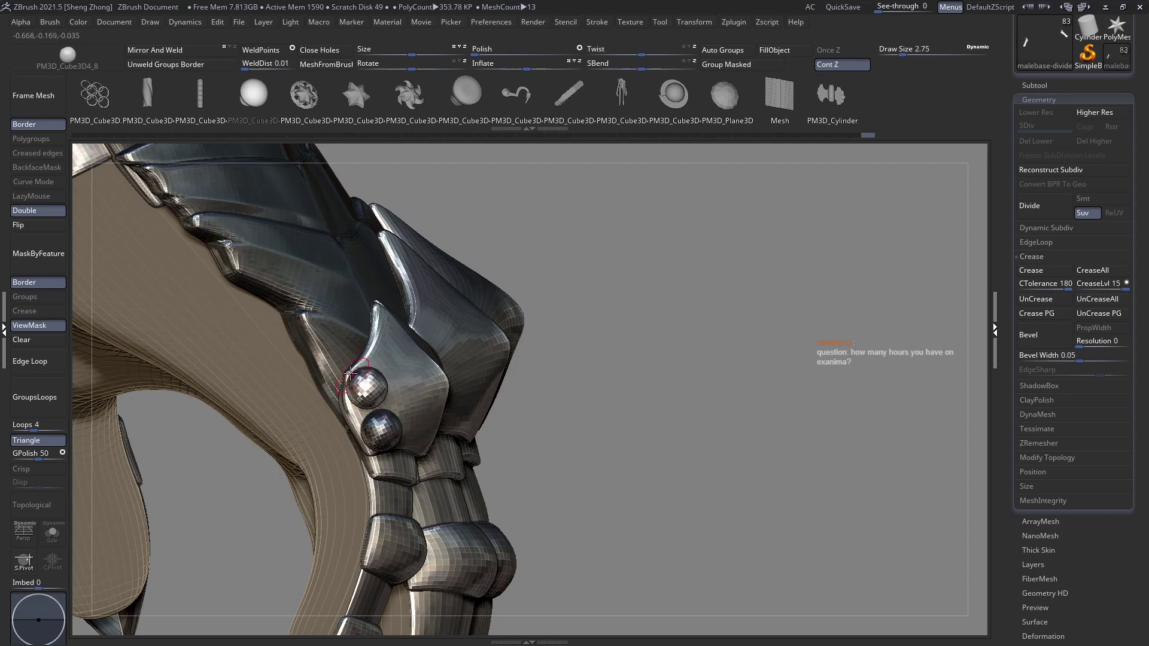
# Try placing sphere rivets on the outer side ends of the back-of-hand plates
pyautogui.moveTo(365, 387); pyautogui.dragTo(268, 320, button='right')
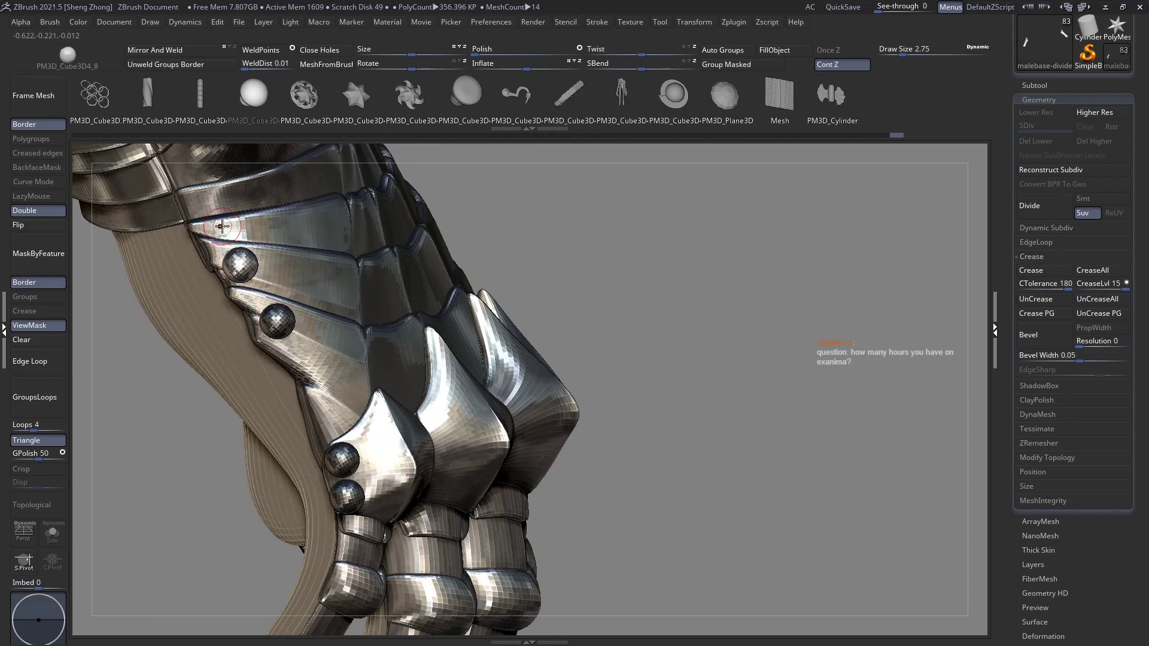
pyautogui.moveTo(223, 227)
pyautogui.mouseDown(button='right')
pyautogui.moveTo(242, 245)
pyautogui.moveTo(236, 338)
pyautogui.moveTo(259, 341)
pyautogui.moveTo(221, 326)
pyautogui.moveTo(209, 335)
pyautogui.mouseUp(button='right')
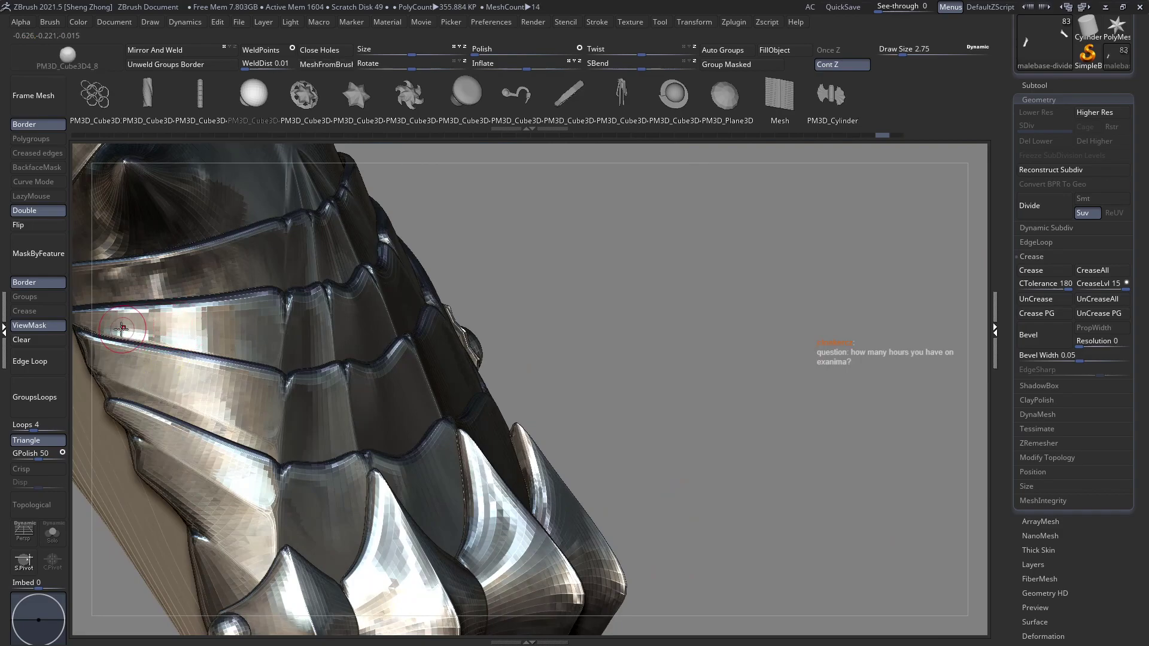
# Switch to the Move brush with topological masking turned on
pyautogui.moveTo(145, 333)
pyautogui.mouseDown(button='right')
pyautogui.moveTo(233, 333)
pyautogui.moveTo(198, 330)
pyautogui.mouseUp(button='right')
pyautogui.rightClick(173, 339)
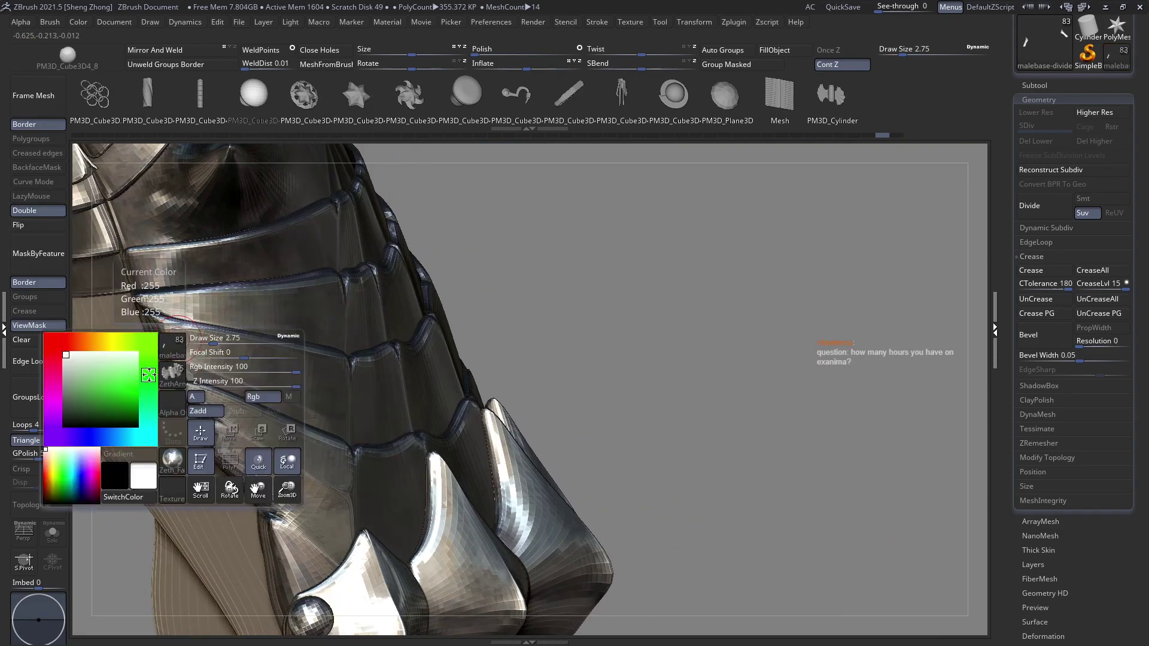
pyautogui.click(167, 379)
pyautogui.click(299, 438)
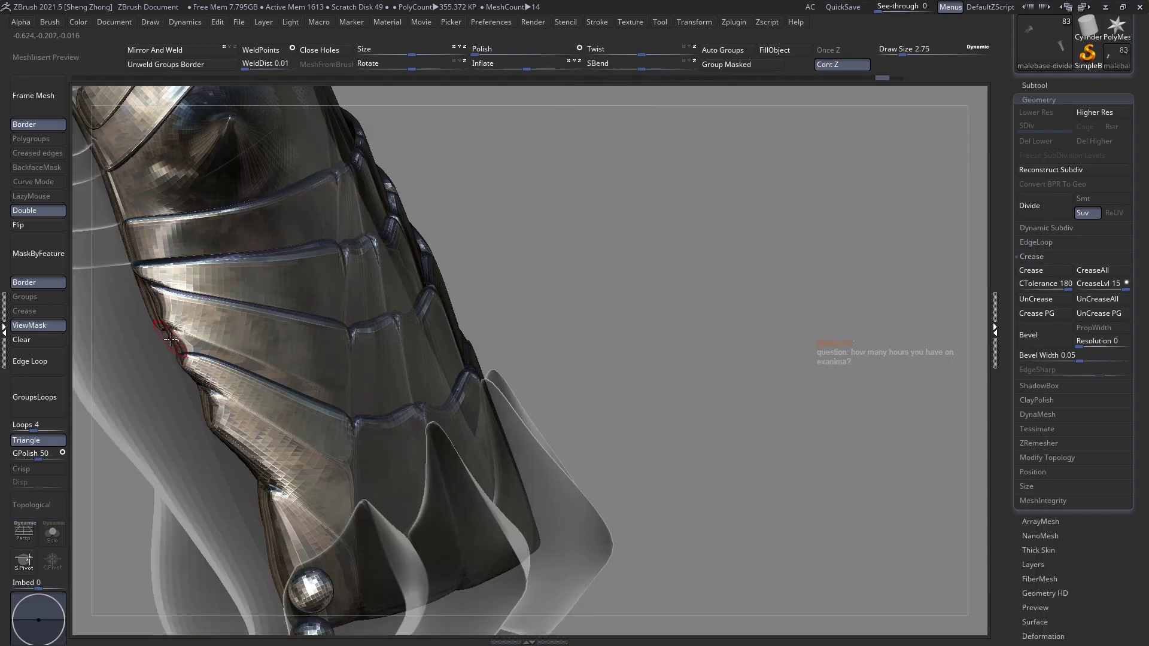
pyautogui.press('space')
pyautogui.click(153, 288)
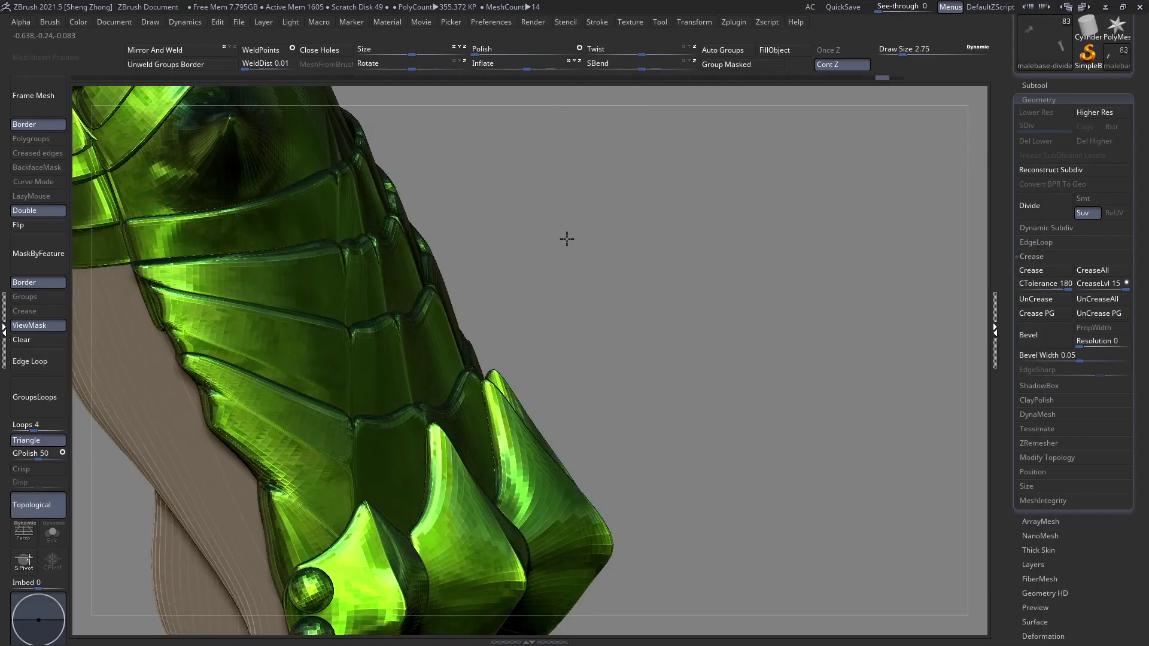
pyautogui.press('space')
pyautogui.moveTo(485, 265); pyautogui.dragTo(420, 255)
pyautogui.press('space')
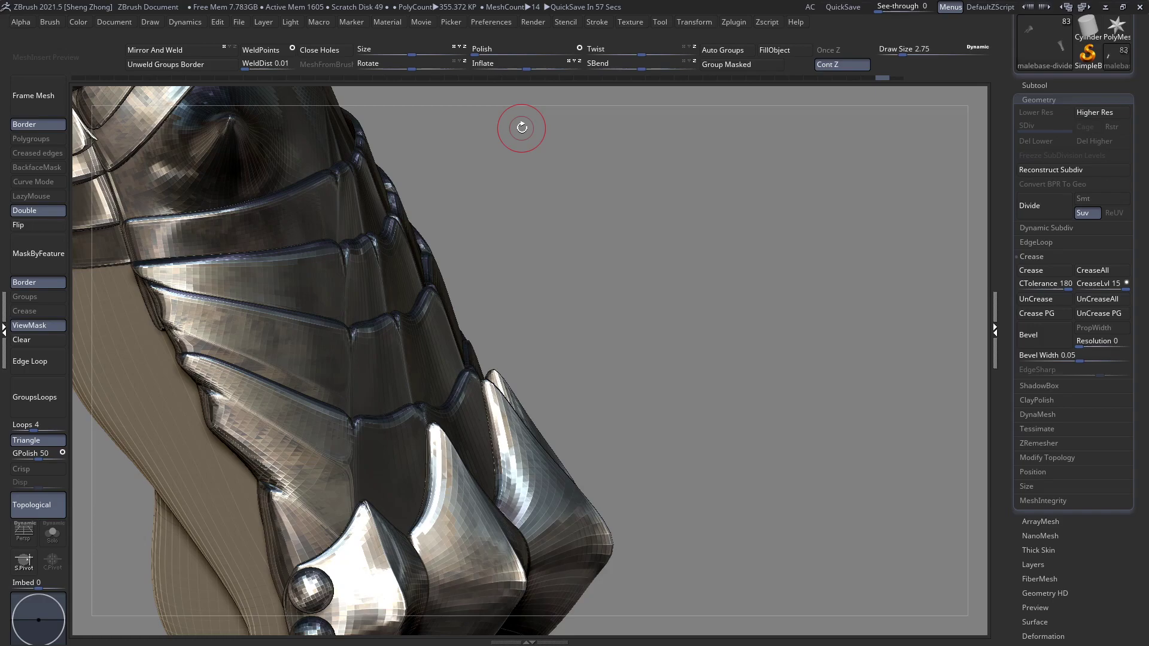
# Set the draw size to about 9.6 and check the polygroups of the overlapping back-of-hand plates
pyautogui.moveTo(353, 309)
pyautogui.keyDown('alt'); pyautogui.mouseDown(button='right')
pyautogui.moveTo(604, 344)
pyautogui.moveTo(616, 353)
pyautogui.moveTo(616, 413)
pyautogui.mouseUp(button='right'); pyautogui.keyUp('alt')
pyautogui.press('space')
pyautogui.moveTo(262, 318); pyautogui.dragTo(267, 319)
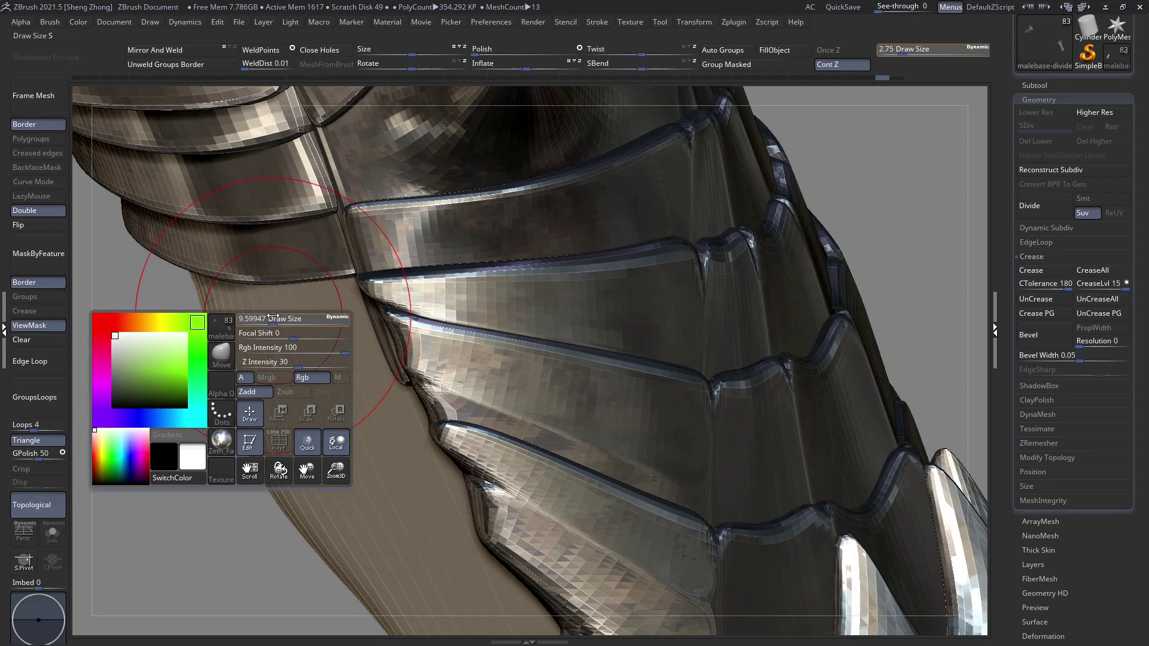
pyautogui.hotkey('shift', 'f')
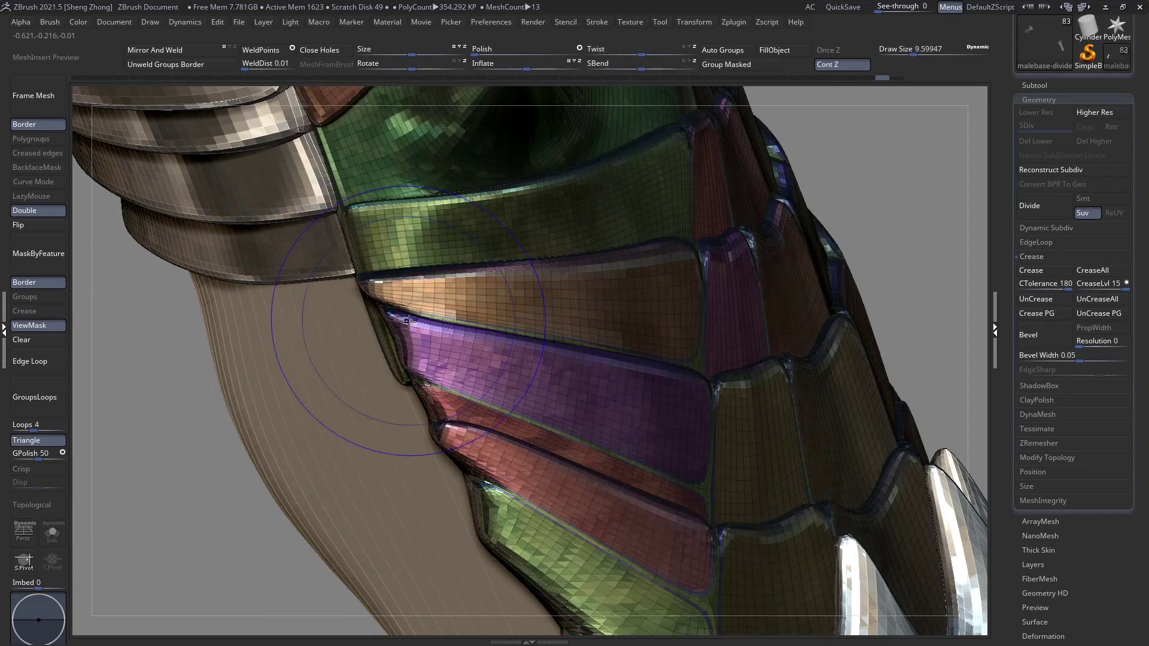
pyautogui.hotkey('shift', 'f')
pyautogui.click(48, 341)
# Set the draw size to about 11 and reshape the outer side ends of the back-of-hand plates with the Move brush
pyautogui.press('space')
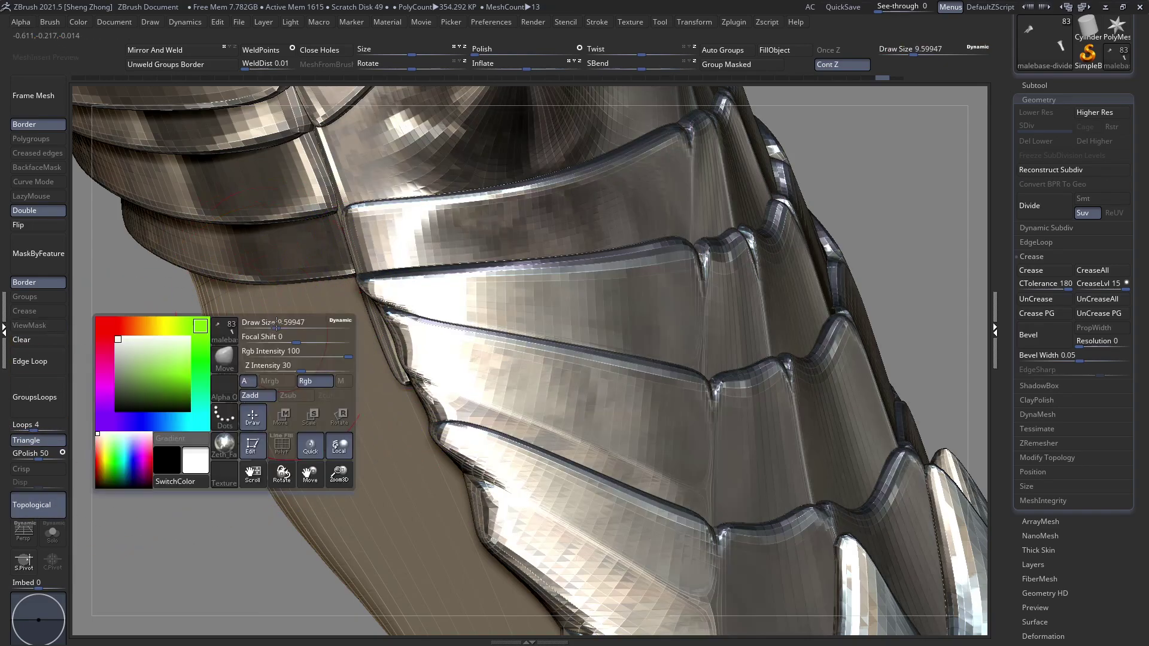
pyautogui.moveTo(272, 322); pyautogui.dragTo(280, 322)
pyautogui.moveTo(455, 349)
pyautogui.mouseDown(button='right')
pyautogui.moveTo(419, 347)
pyautogui.moveTo(395, 320)
pyautogui.moveTo(409, 354)
pyautogui.mouseUp(button='right')
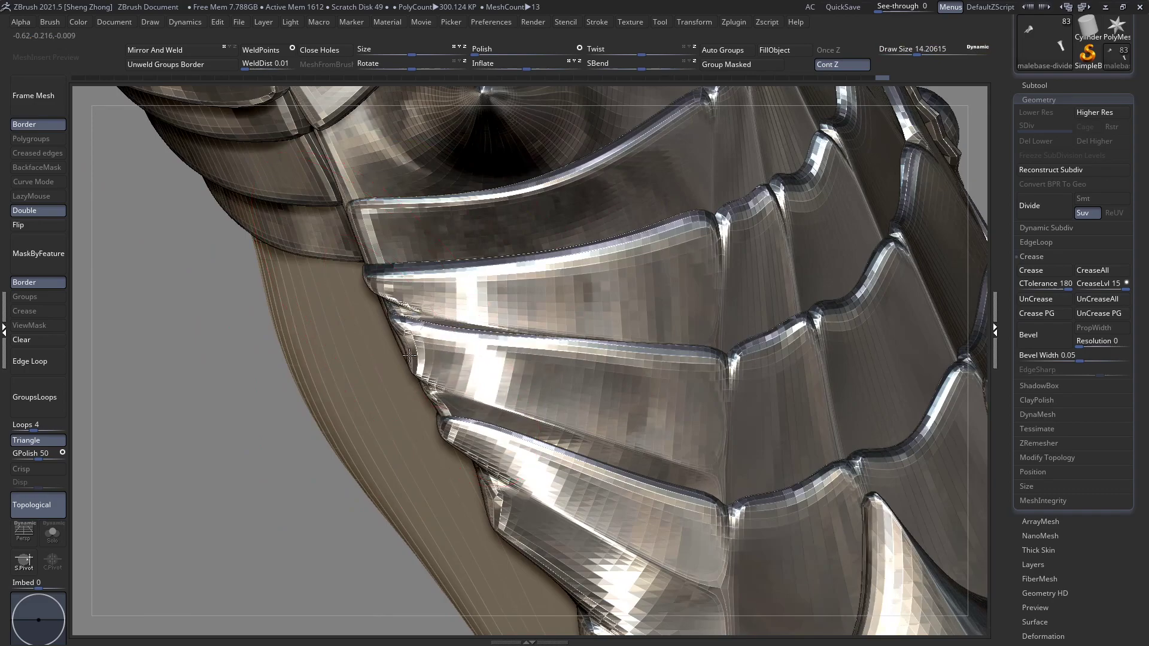
pyautogui.hotkey('ctrl', 'z')
pyautogui.press('space')
pyautogui.moveTo(413, 323); pyautogui.dragTo(404, 323)
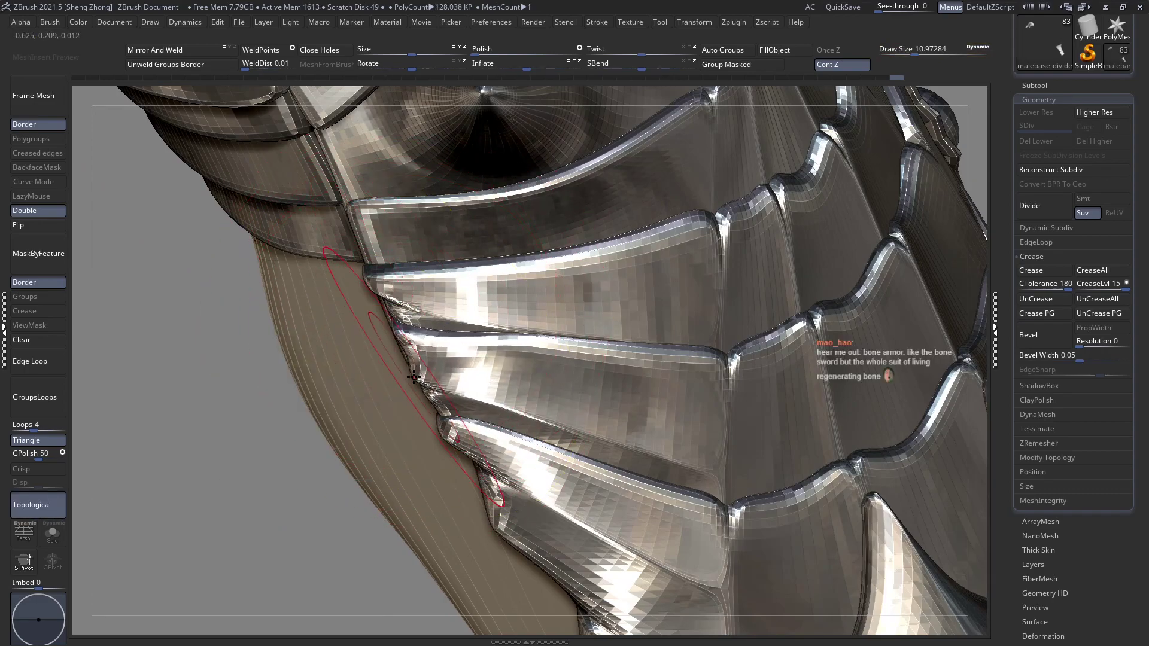
pyautogui.moveTo(450, 401)
pyautogui.mouseDown(button='right')
pyautogui.moveTo(405, 329)
pyautogui.moveTo(419, 508)
pyautogui.moveTo(411, 328)
pyautogui.mouseUp(button='right')
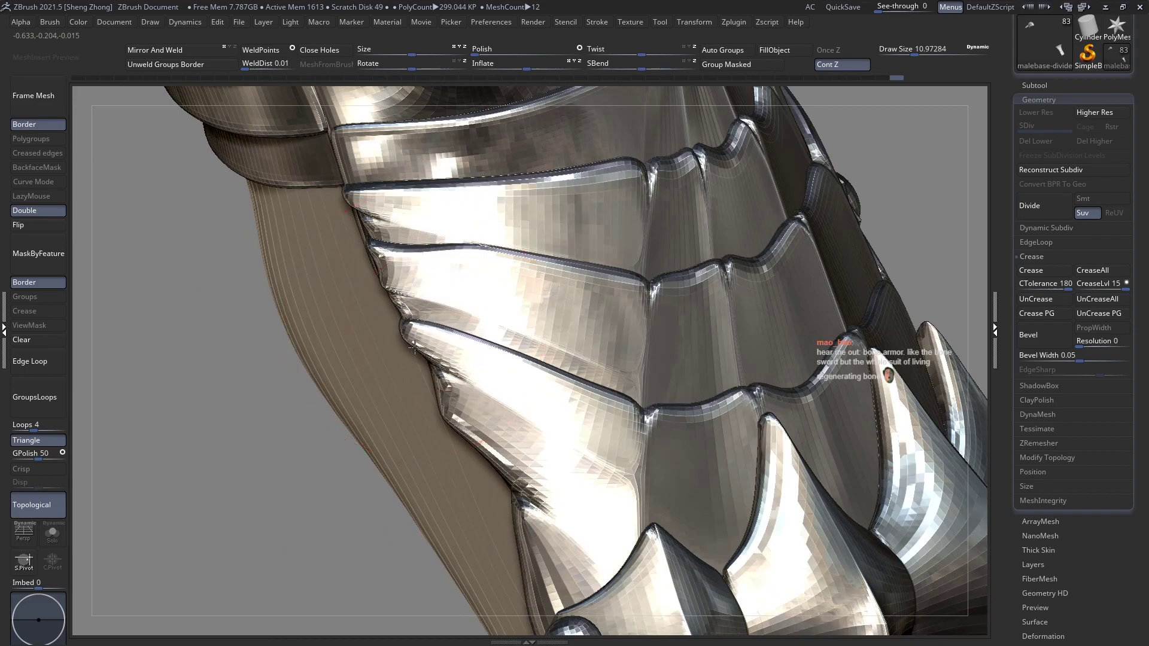
pyautogui.moveTo(419, 376); pyautogui.dragTo(461, 327, button='right')
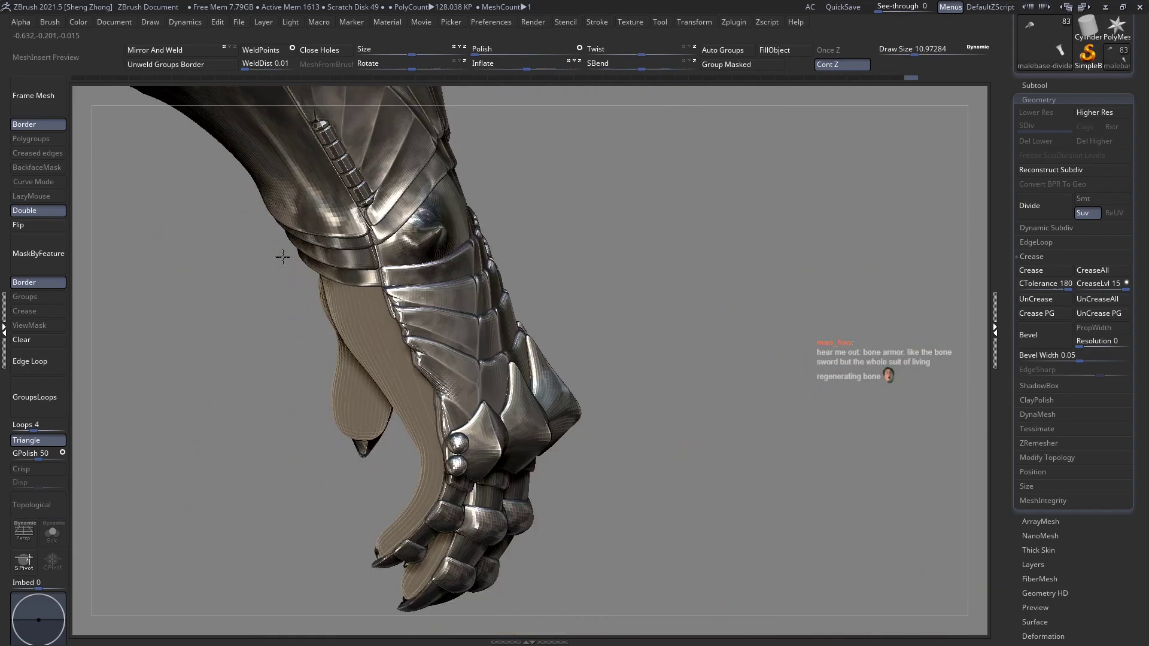
# Set the draw size to about 13.3 and adjust the thumb-side ends of the back-of-hand plates with the Move brush
pyautogui.moveTo(335, 269); pyautogui.dragTo(345, 387, button='right')
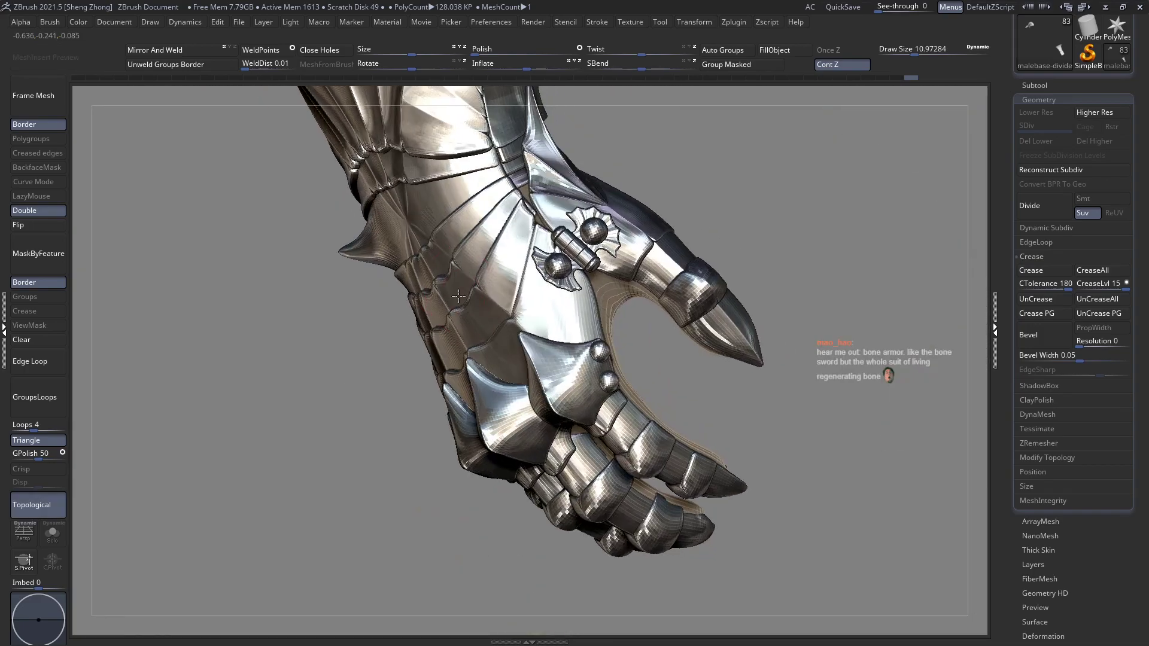
pyautogui.moveTo(458, 296)
pyautogui.keyDown('alt'); pyautogui.mouseDown(button='right')
pyautogui.moveTo(429, 348)
pyautogui.moveTo(484, 252)
pyautogui.moveTo(498, 259)
pyautogui.moveTo(518, 242)
pyautogui.mouseUp(button='right'); pyautogui.keyUp('alt')
pyautogui.press('space')
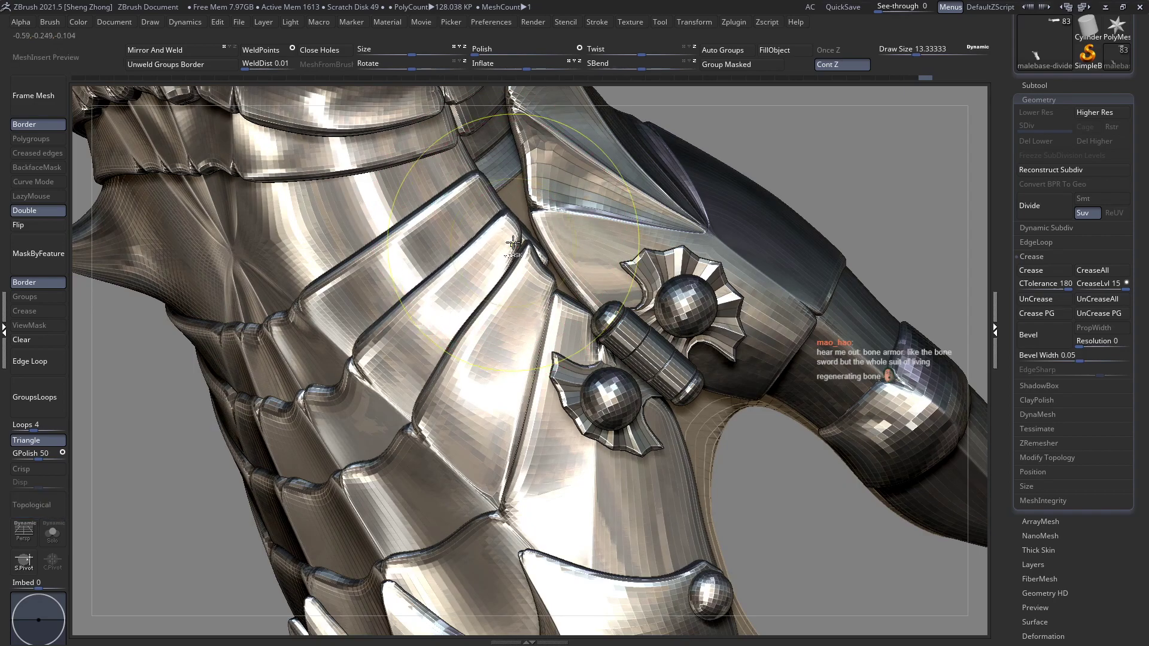
pyautogui.moveTo(501, 225)
pyautogui.keyDown('ctrl'); pyautogui.mouseDown(button='right')
pyautogui.moveTo(487, 235)
pyautogui.moveTo(476, 207)
pyautogui.moveTo(497, 263)
pyautogui.mouseUp(button='right'); pyautogui.keyUp('ctrl')
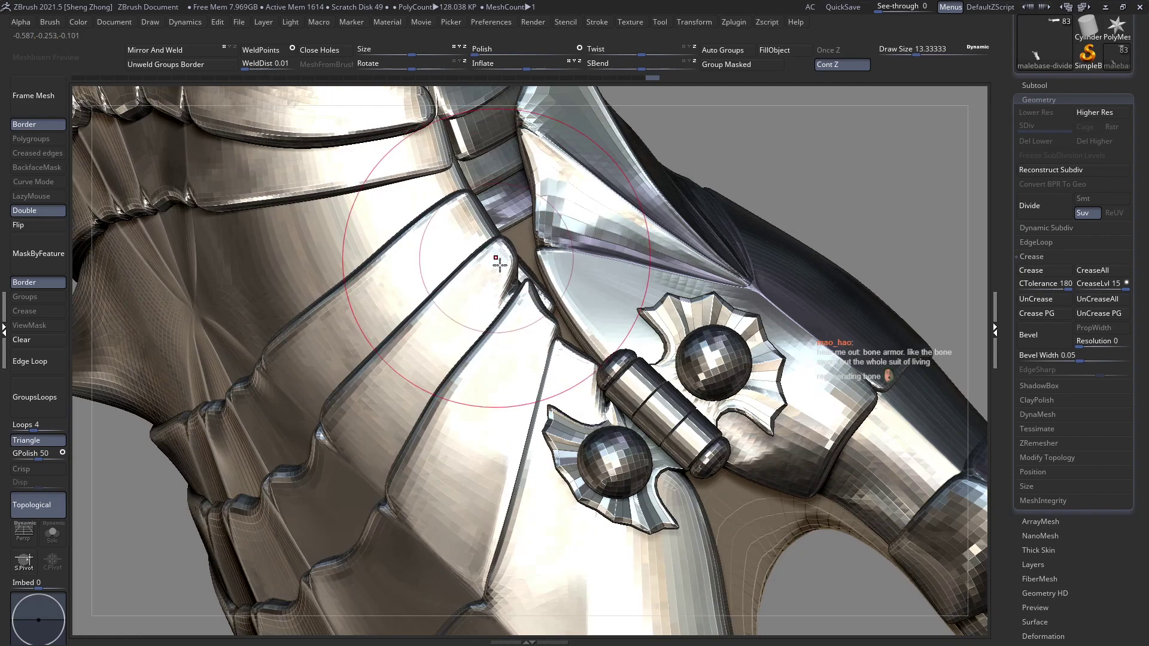
pyautogui.moveTo(526, 297); pyautogui.dragTo(506, 274)
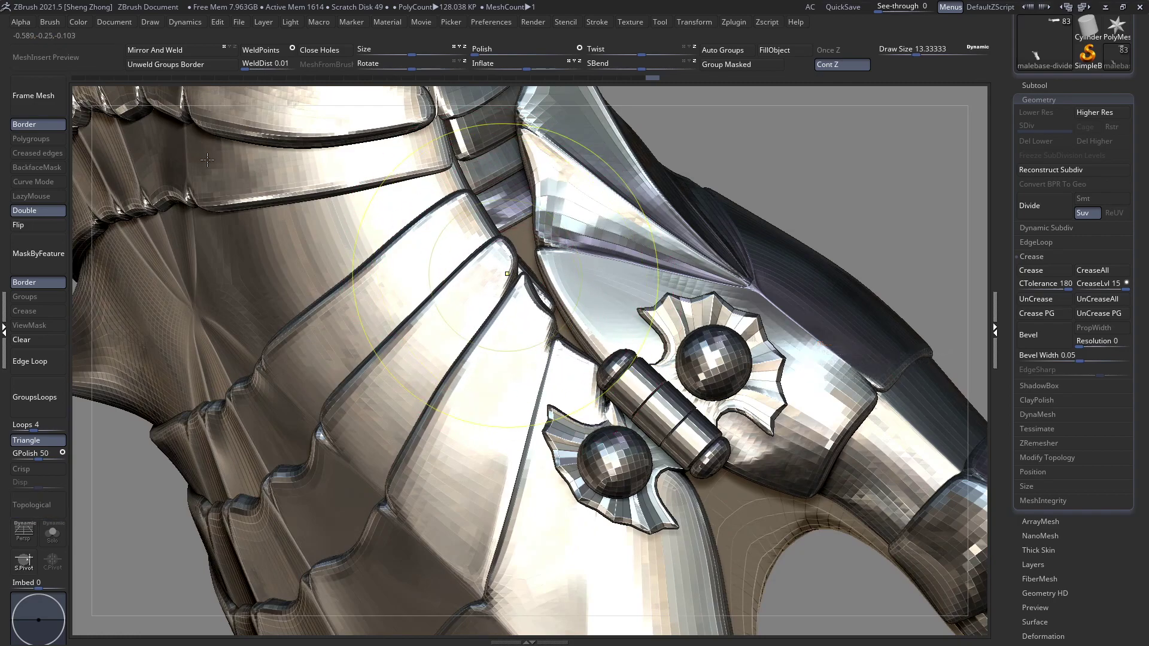
# Switch back to the Zeth armour doodads insert brush with 15 meshes and set the draw size to 2.75
pyautogui.moveTo(373, 255)
pyautogui.keyDown('ctrl'); pyautogui.mouseDown(button='right')
pyautogui.moveTo(425, 269)
pyautogui.moveTo(403, 274)
pyautogui.moveTo(500, 274)
pyautogui.moveTo(528, 249)
pyautogui.mouseUp(button='right'); pyautogui.keyUp('ctrl')
pyautogui.rightClick(529, 248)
pyautogui.press('b')
pyautogui.press('z')
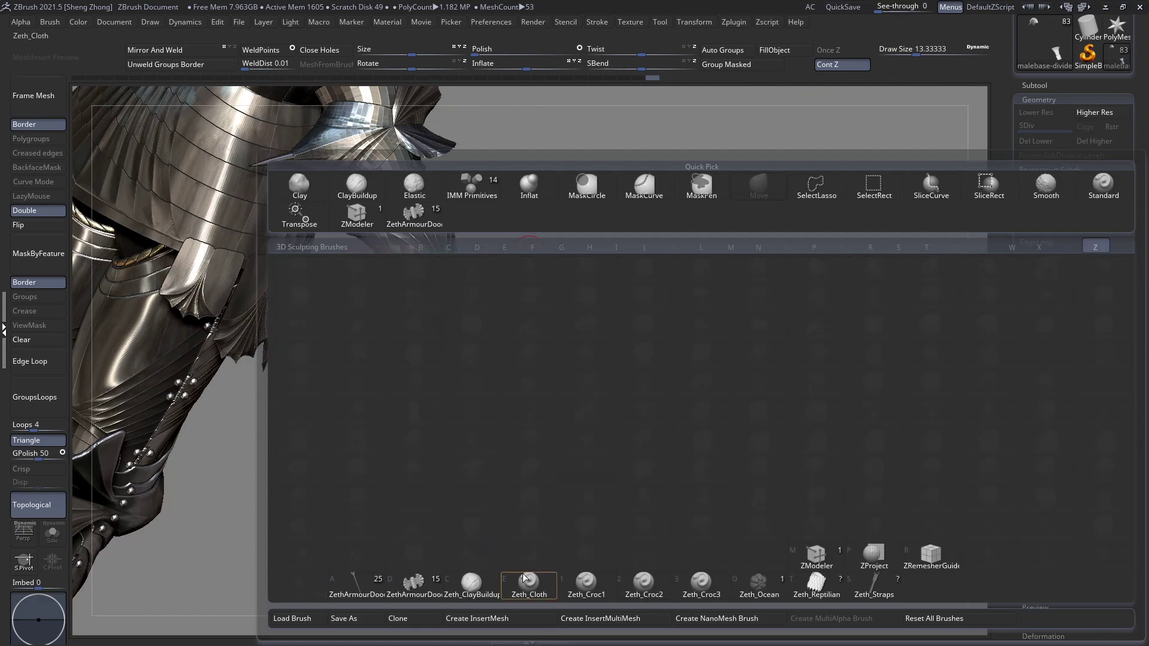
pyautogui.click(423, 593)
pyautogui.keyDown('ctrl'); pyautogui.moveTo(362, 257); pyautogui.dragTo(286, 345, button='right'); pyautogui.keyUp('ctrl')
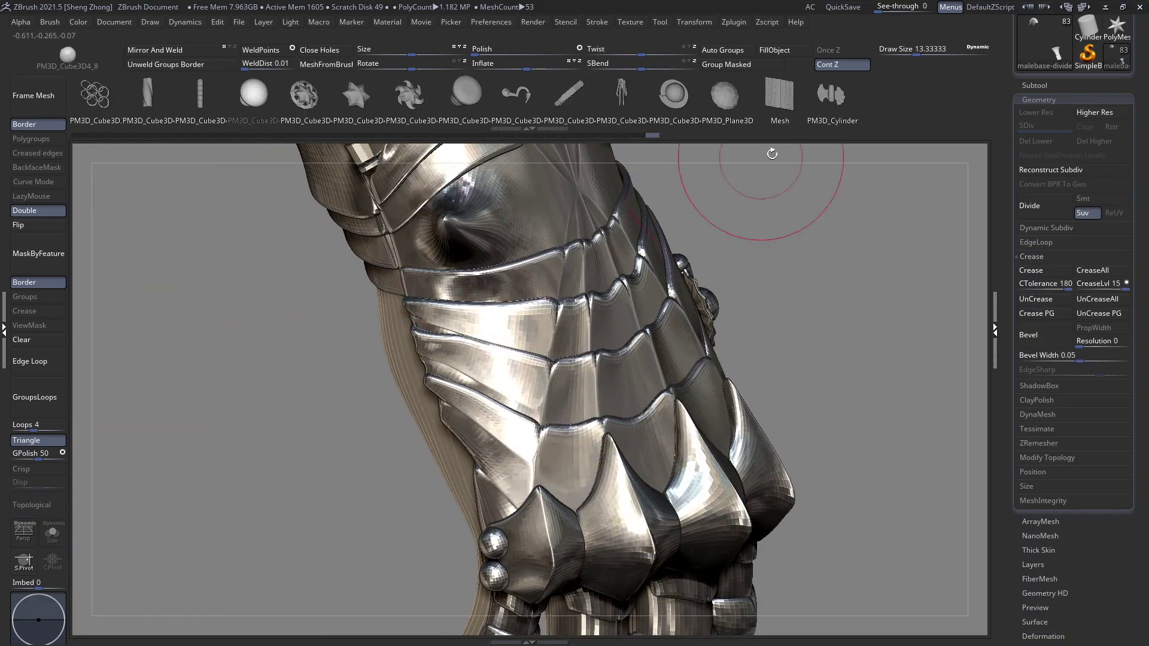
pyautogui.click(907, 52)
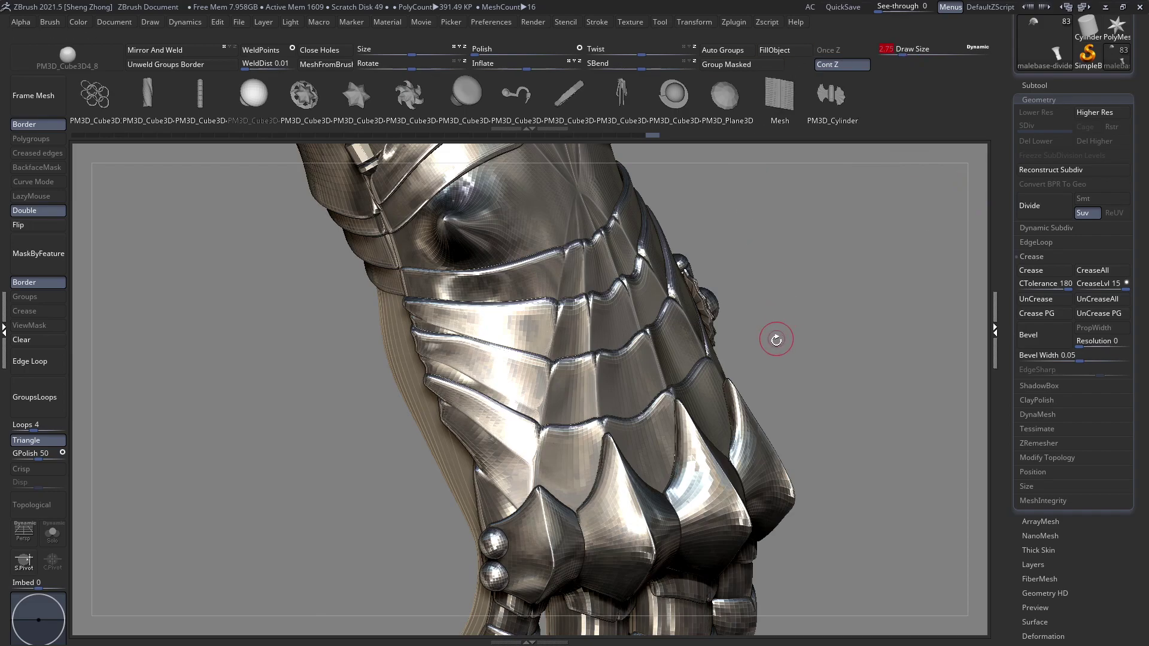
pyautogui.moveTo(776, 340); pyautogui.dragTo(618, 347)
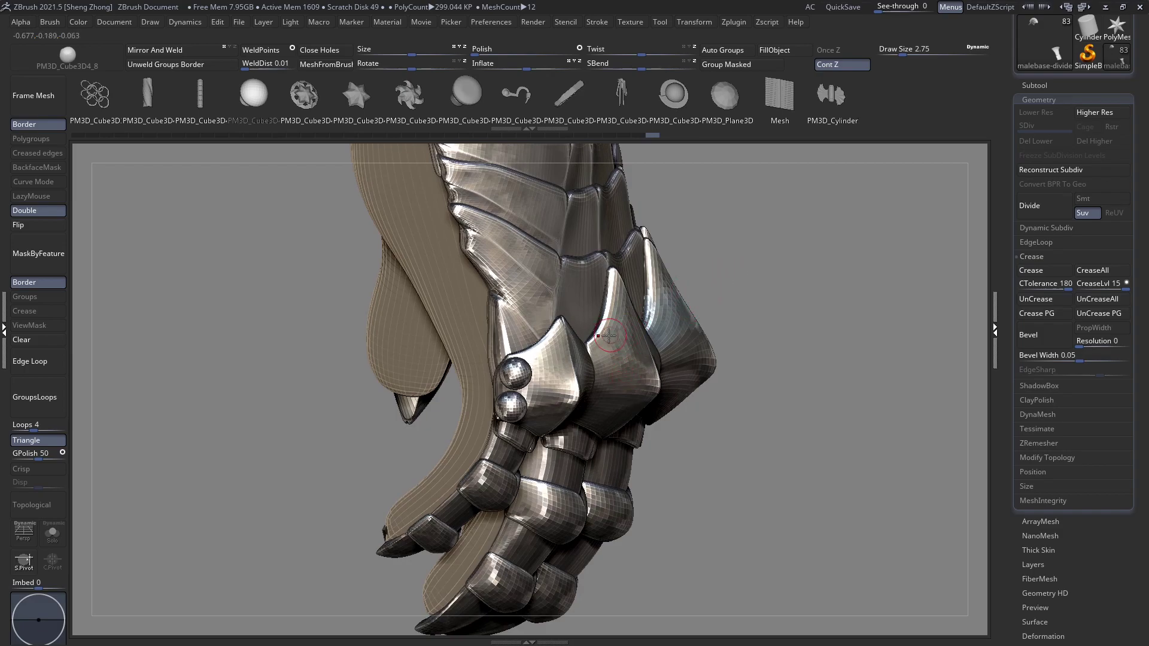
# Insert sphere rivets at the outer side ends of the two back-of-hand plates nearest the knuckles
pyautogui.keyDown('ctrl'); pyautogui.moveTo(541, 314); pyautogui.dragTo(478, 335, button='right'); pyautogui.keyUp('ctrl')
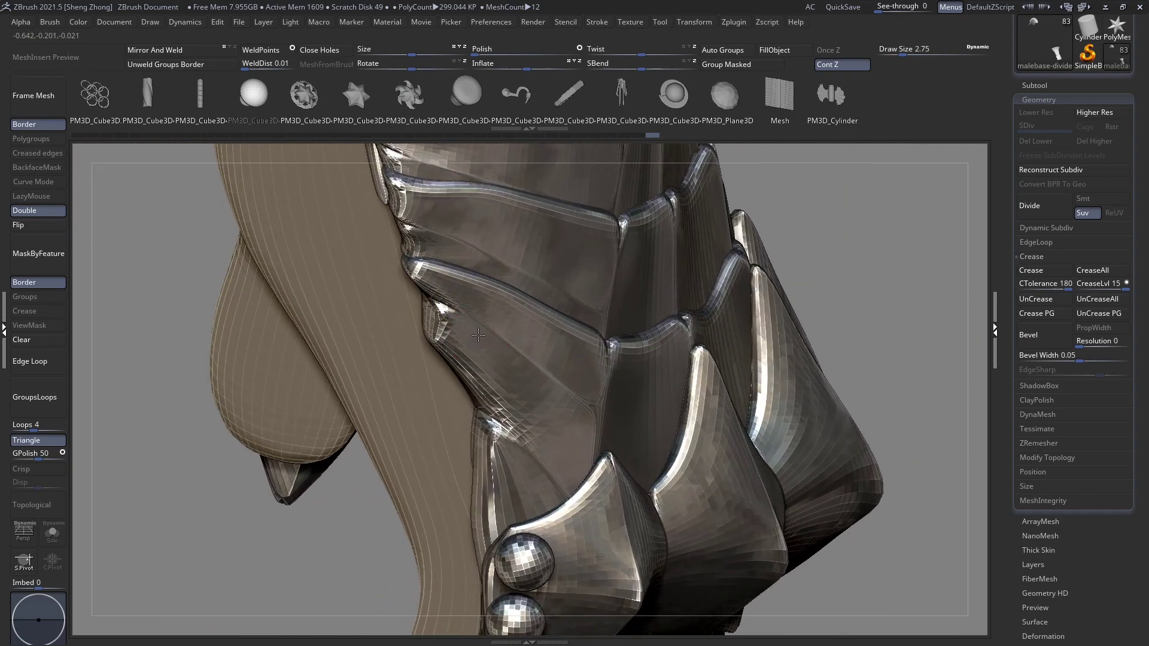
pyautogui.keyDown('alt'); pyautogui.moveTo(488, 402); pyautogui.dragTo(479, 298, button='right'); pyautogui.keyUp('alt')
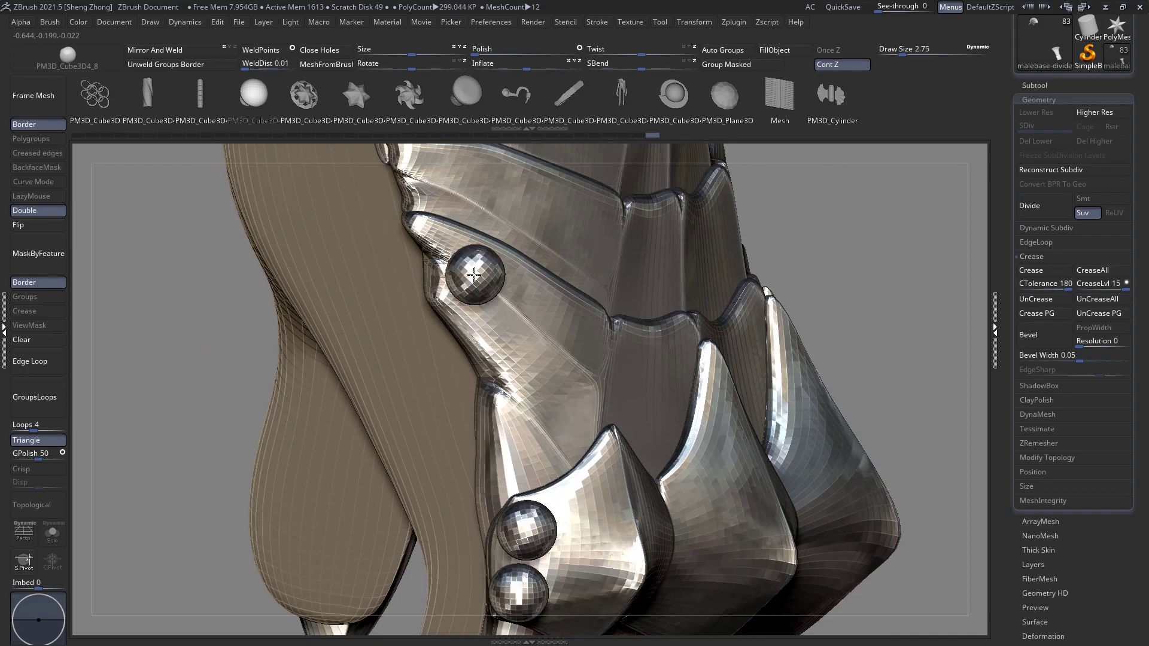
pyautogui.keyDown('alt'); pyautogui.moveTo(444, 198); pyautogui.dragTo(456, 308, button='right'); pyautogui.keyUp('alt')
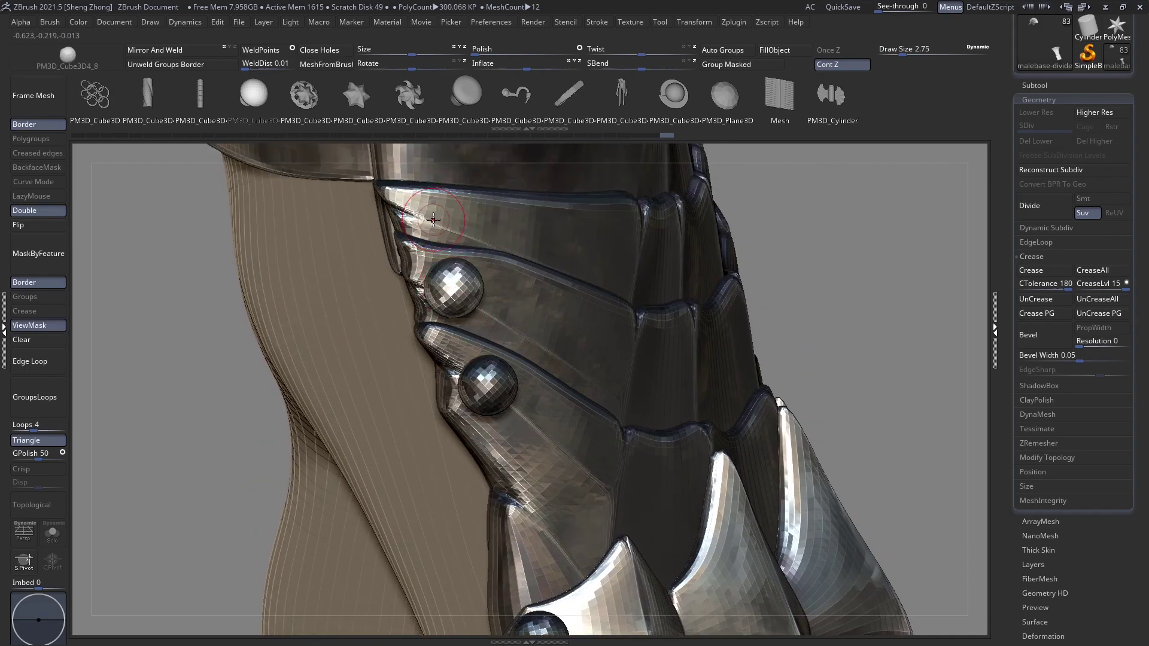
# Insert a sphere rivet at the outer side end of the third back-of-hand plate up from the knuckles
pyautogui.hotkey('ctrl', 'shift', 'z')
pyautogui.hotkey('ctrl', 'shift', 'z')
pyautogui.hotkey('ctrl', 'shift', 'z')
pyautogui.hotkey('ctrl', 'shift', 'z')
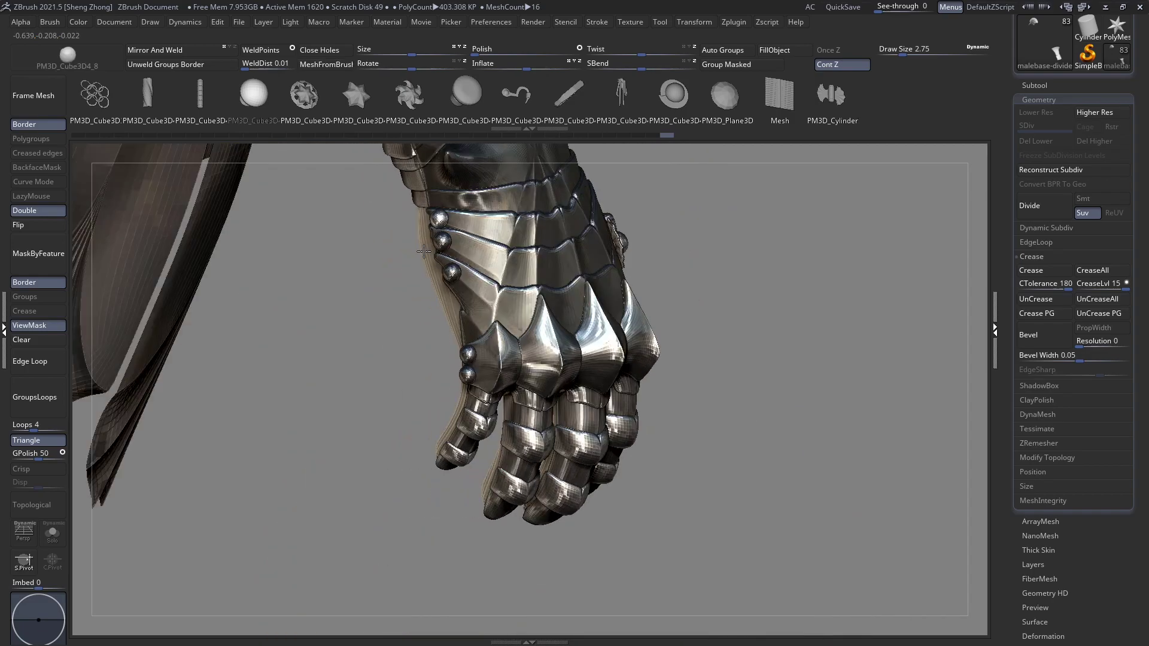
pyautogui.hotkey('ctrl', 'shift', 'z')
pyautogui.hotkey('ctrl', 'shift', 'z')
pyautogui.hotkey('ctrl', 'shift', 'z')
pyautogui.hotkey('ctrl', 'shift', 'z')
pyautogui.hotkey('ctrl', 'shift', 'z')
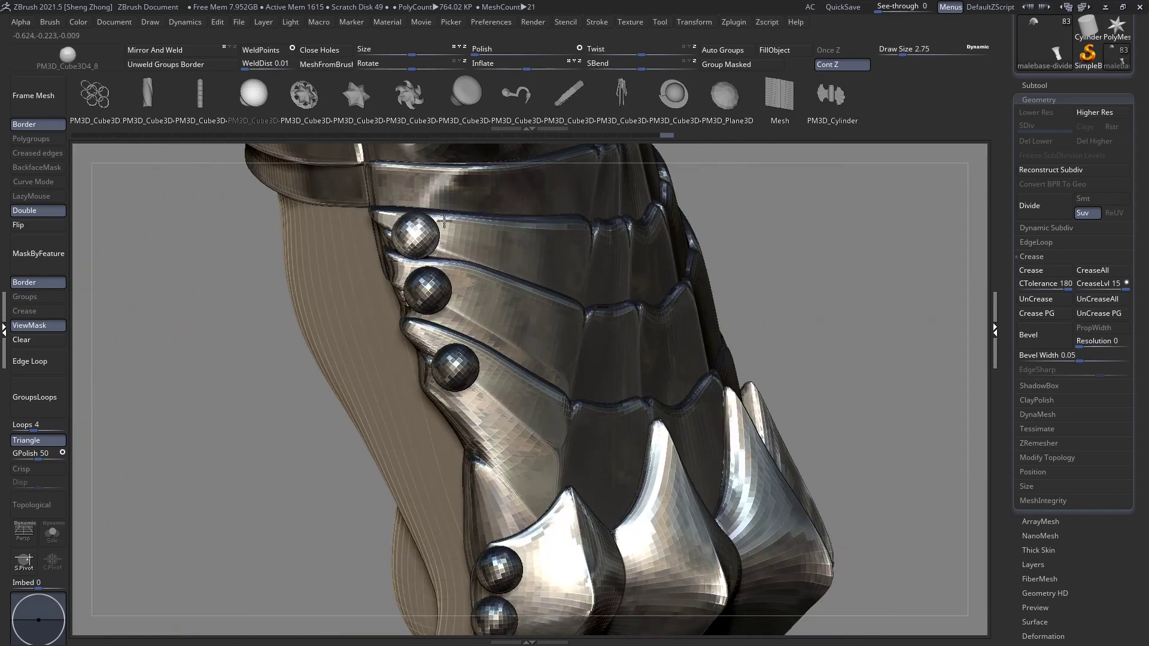
# Insert a sphere rivet at the outer side end of the fourth back-of-hand plate, beside the wrist, and check the rivet row
pyautogui.keyDown('ctrl'); pyautogui.moveTo(402, 253); pyautogui.dragTo(414, 241, button='right'); pyautogui.keyUp('ctrl')
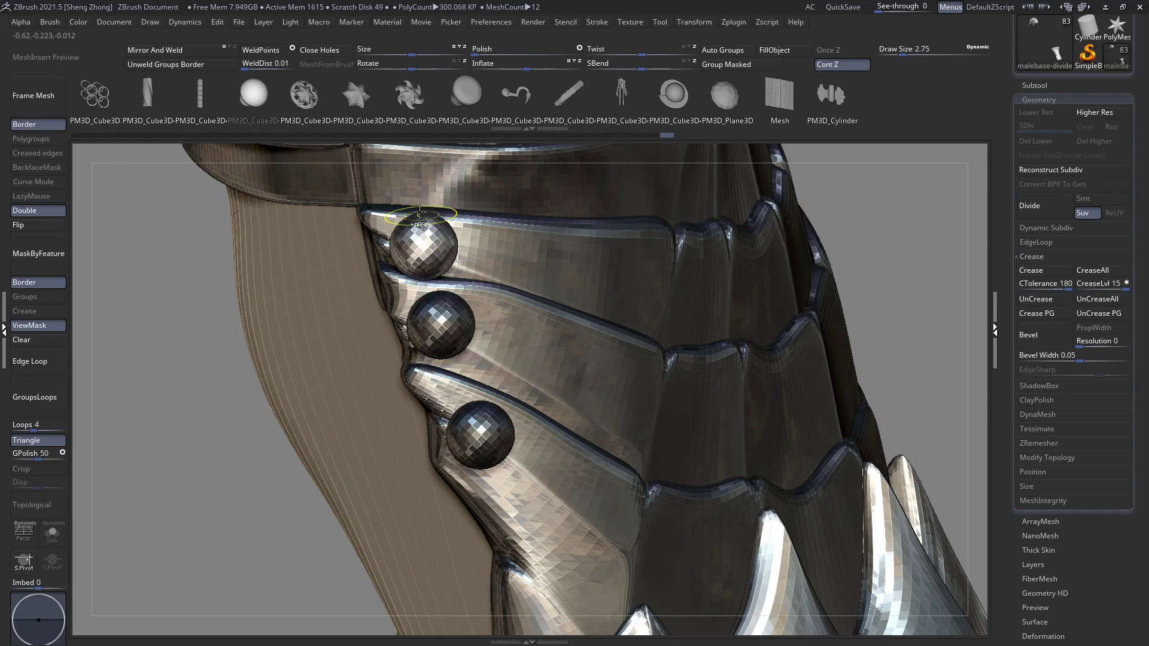
pyautogui.keyDown('ctrl'); pyautogui.moveTo(429, 220); pyautogui.dragTo(301, 145, button='right'); pyautogui.keyUp('ctrl')
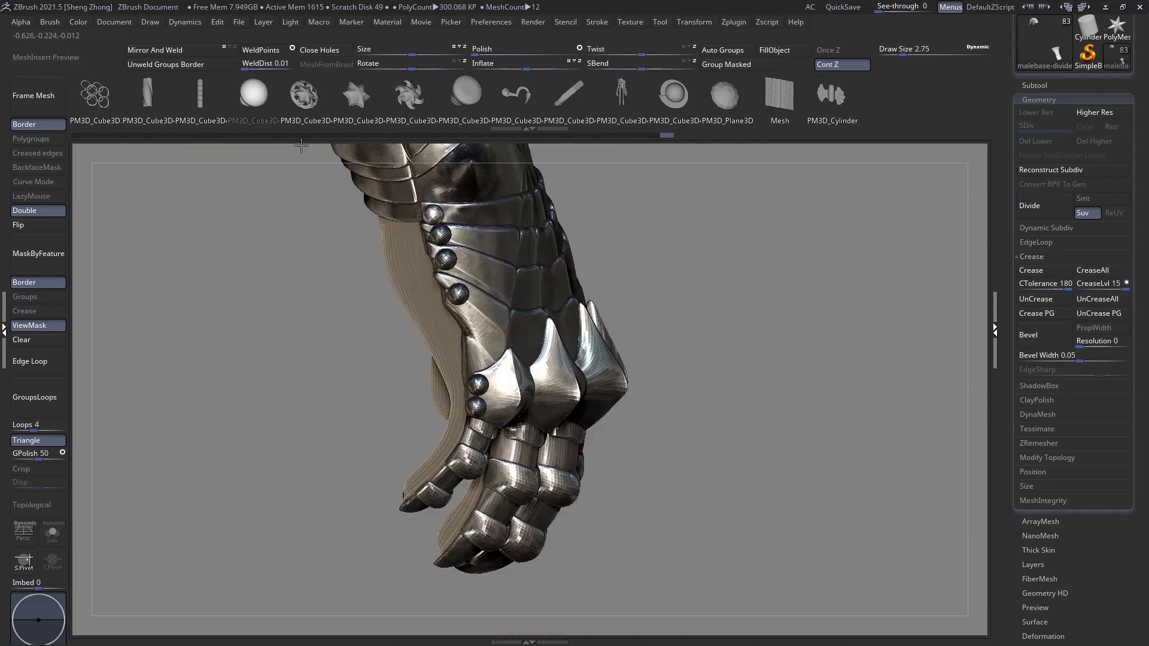
pyautogui.hotkey('ctrl', 'shift', 'z')
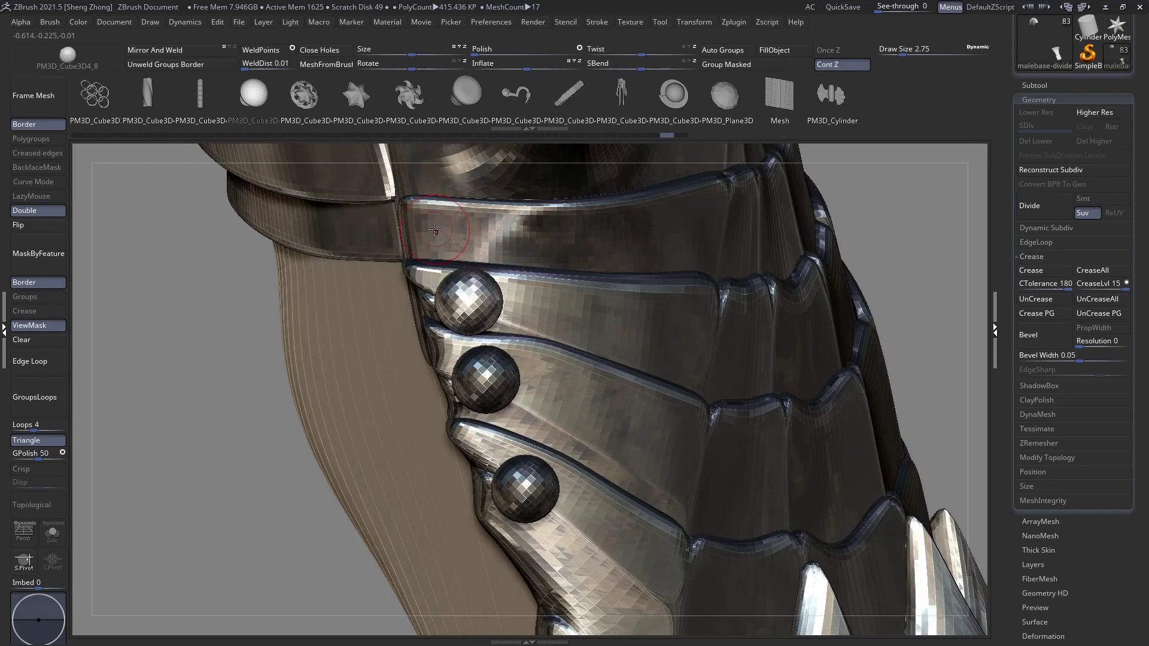
pyautogui.moveTo(434, 230); pyautogui.dragTo(436, 251)
pyautogui.keyDown('ctrl'); pyautogui.moveTo(436, 251); pyautogui.dragTo(359, 180, button='right'); pyautogui.keyUp('ctrl')
pyautogui.moveTo(526, 276); pyautogui.dragTo(453, 286, button='right')
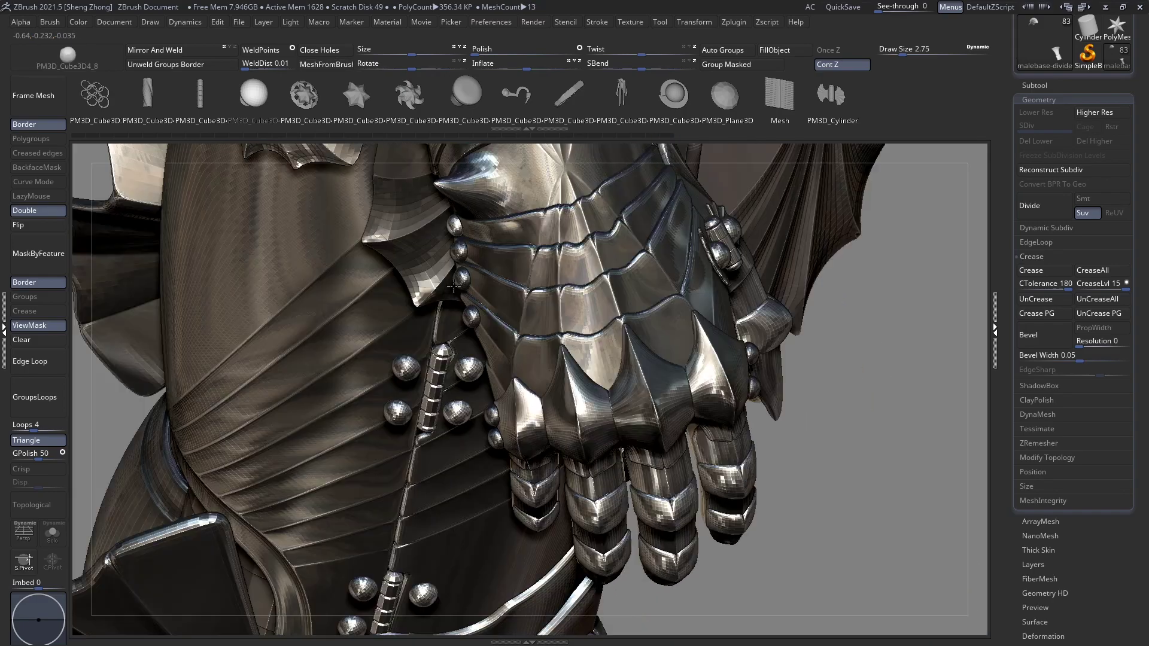
# Insert sphere rivets at the thumb-side ends of the three back-of-hand plates between the wrist and the hinge ornament
pyautogui.hotkey('ctrl', 'shift', 'z')
pyautogui.hotkey('ctrl', 'shift', 'z')
pyautogui.hotkey('ctrl', 'shift', 'z')
pyautogui.hotkey('ctrl', 'shift', 'z')
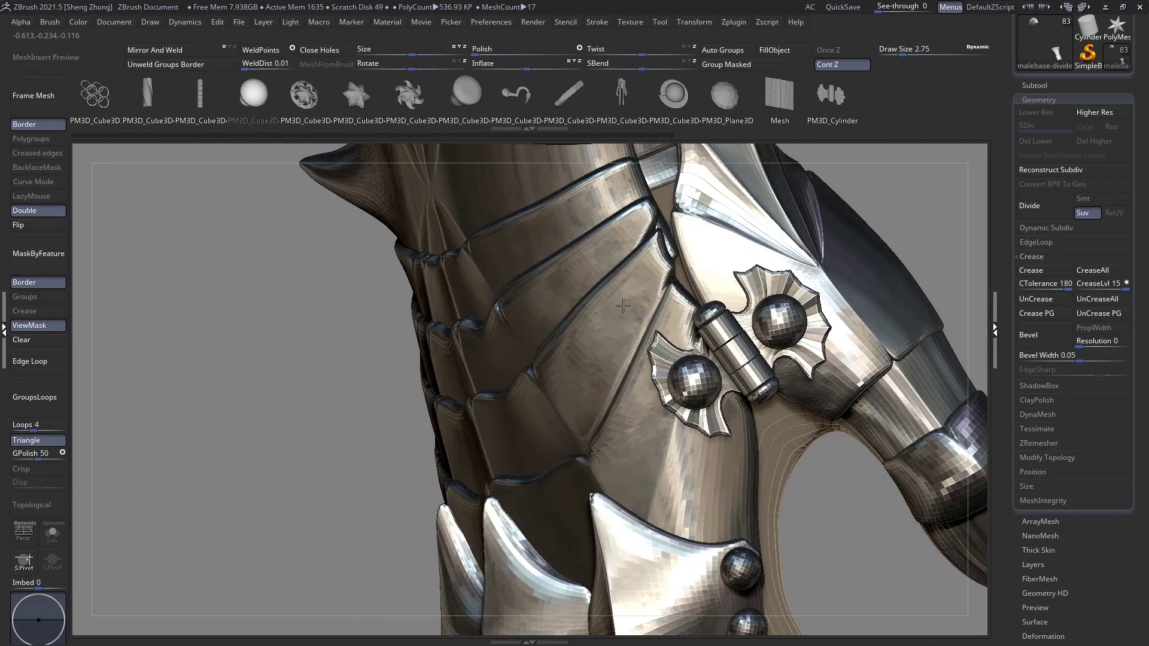
pyautogui.click(648, 275)
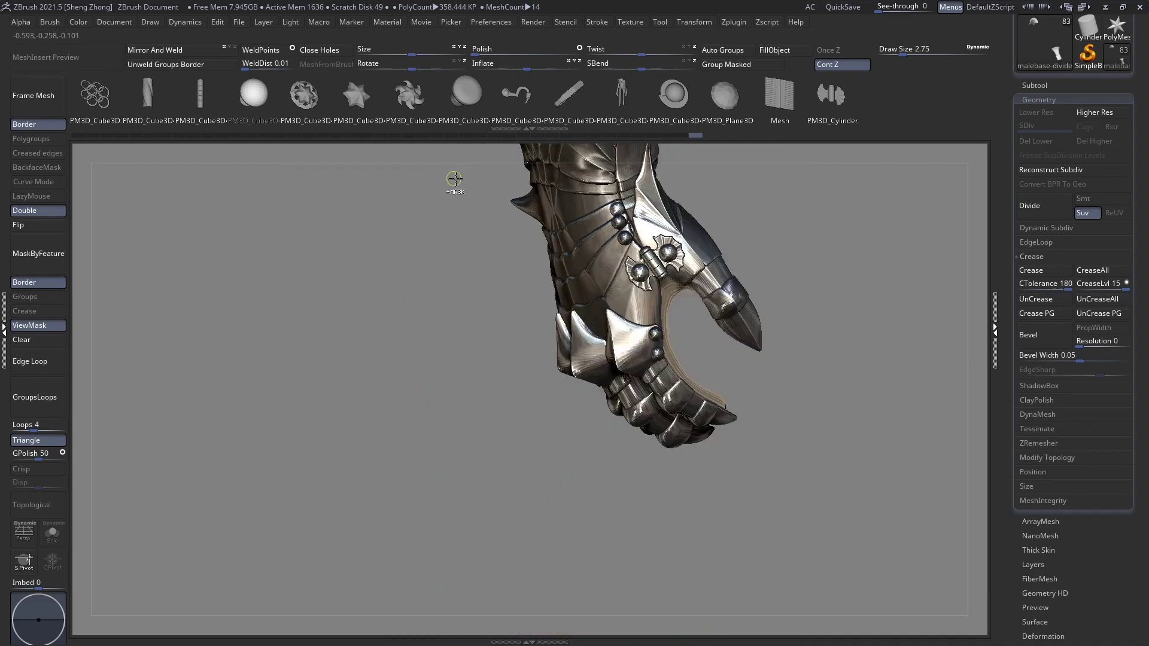
pyautogui.keyDown('alt'); pyautogui.moveTo(451, 174); pyautogui.dragTo(595, 288); pyautogui.keyUp('alt')
pyautogui.moveTo(596, 288); pyautogui.dragTo(587, 314, button='right')
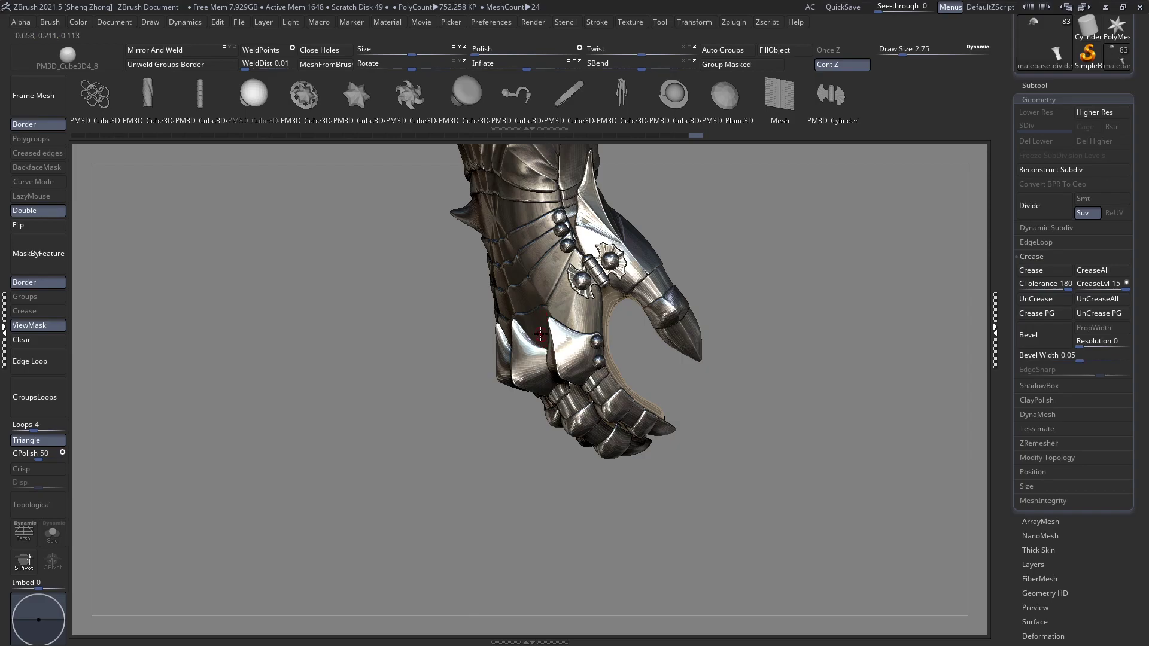
# Try a sphere rivet at the thumb-side end of the wrist plate just below the cuff
pyautogui.moveTo(574, 304); pyautogui.dragTo(456, 248, button='right')
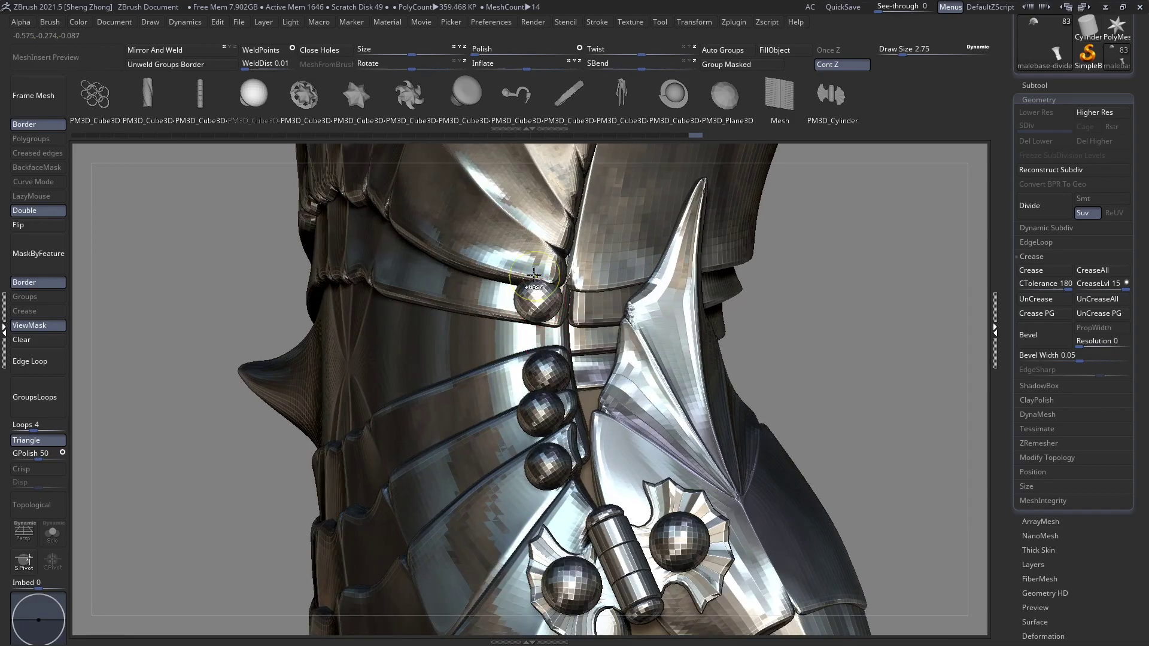
pyautogui.hotkey('ctrl', 'z')
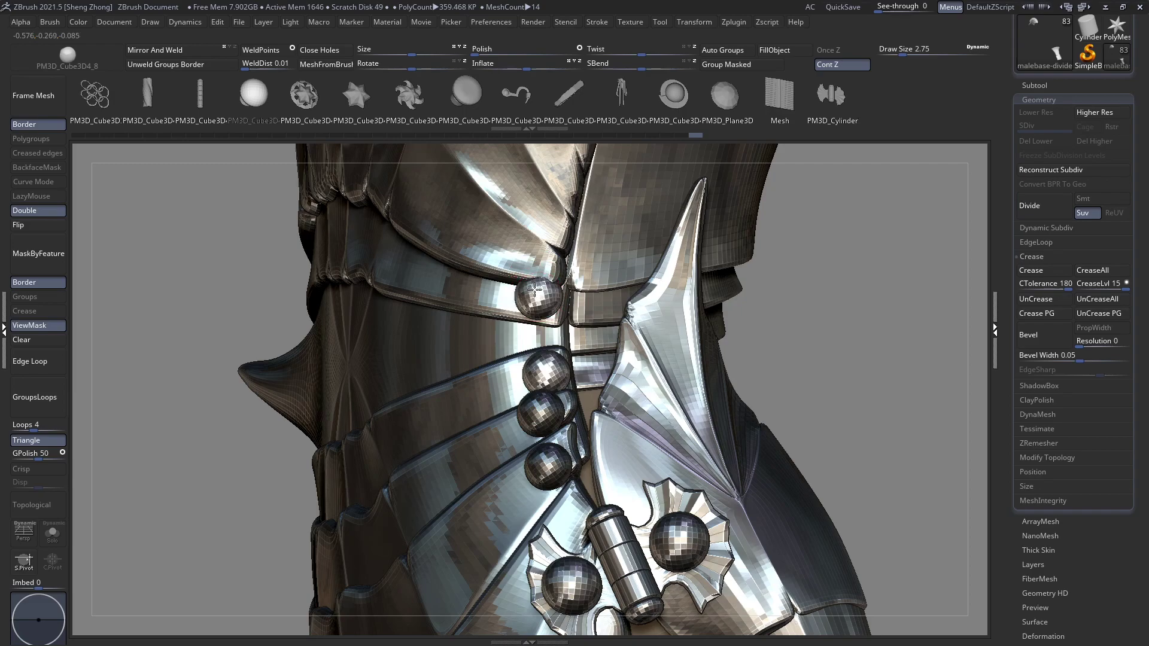
pyautogui.keyDown('alt'); pyautogui.moveTo(536, 295); pyautogui.dragTo(440, 350, button='right'); pyautogui.keyUp('alt')
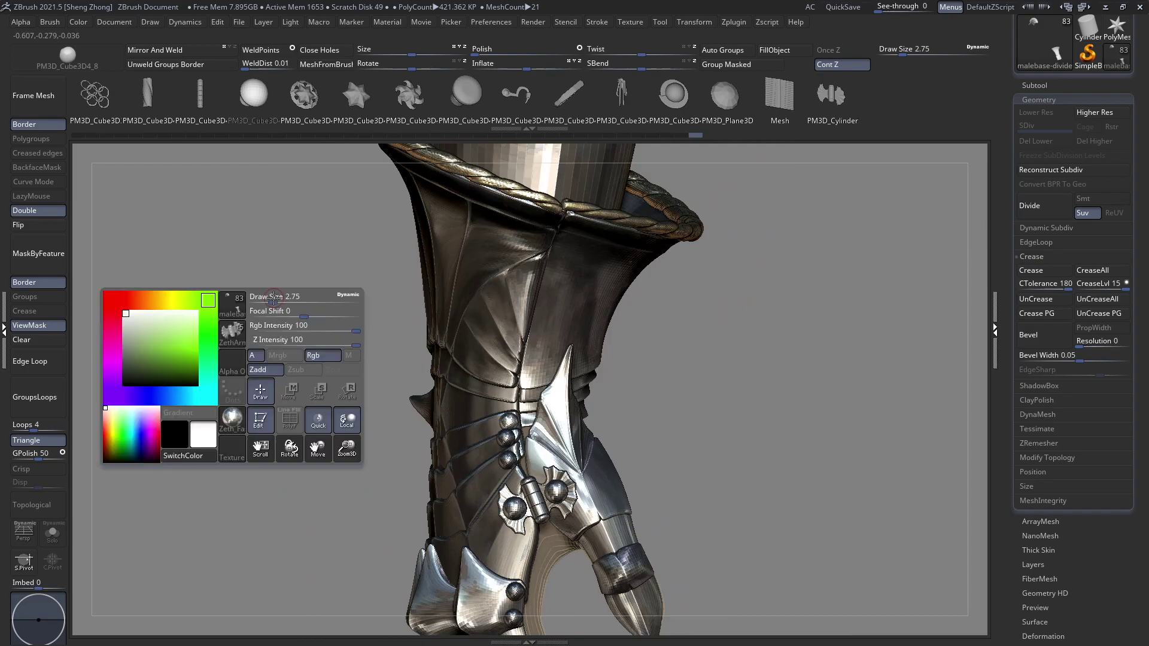
# Adjust the thumb-side ends of the underside cuff and wrist plates using the topological Move brush at draw size 21.67969
pyautogui.click(239, 338)
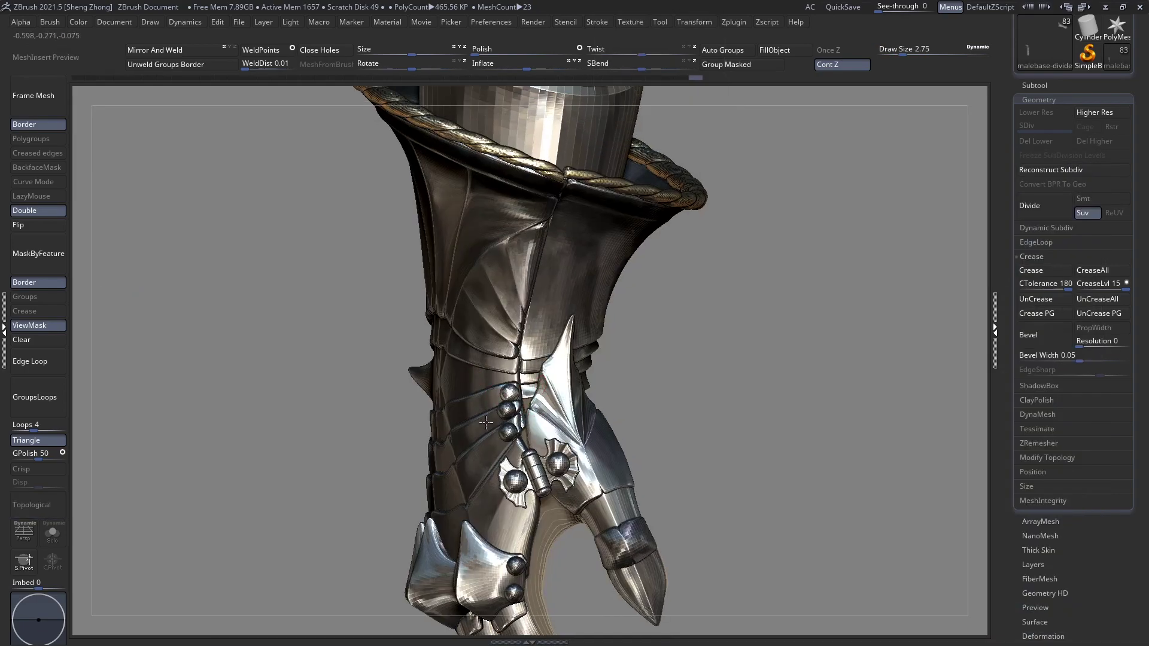
pyautogui.press('space')
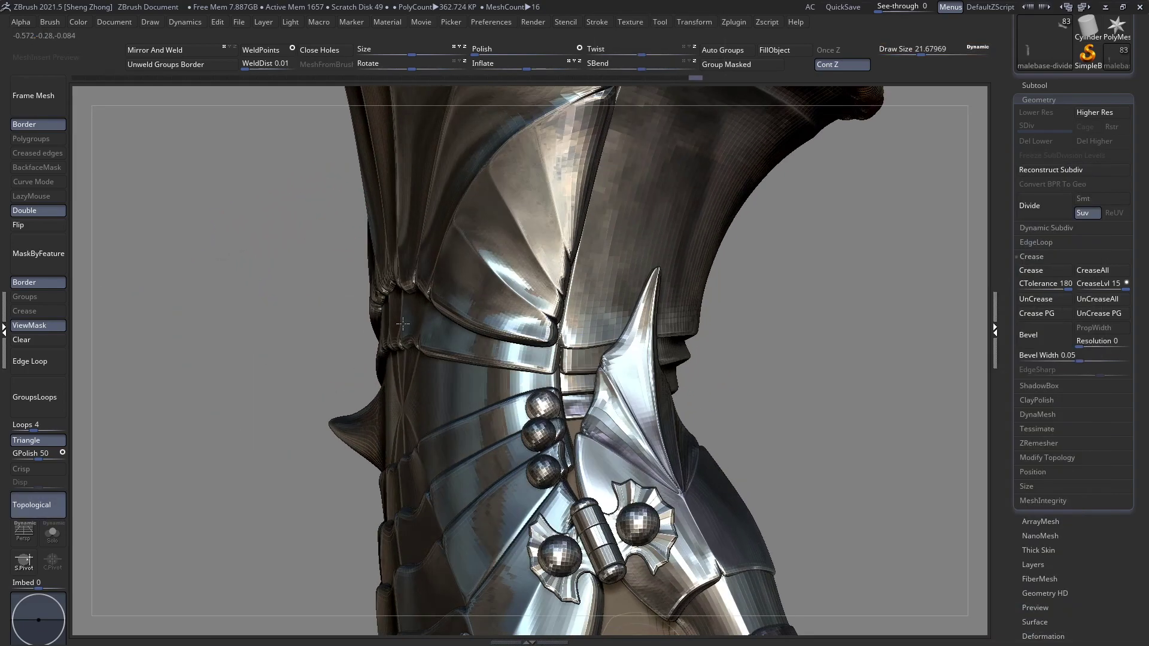
pyautogui.hotkey('shift', 'f')
pyautogui.hotkey('shift', 'f')
pyautogui.click(33, 342)
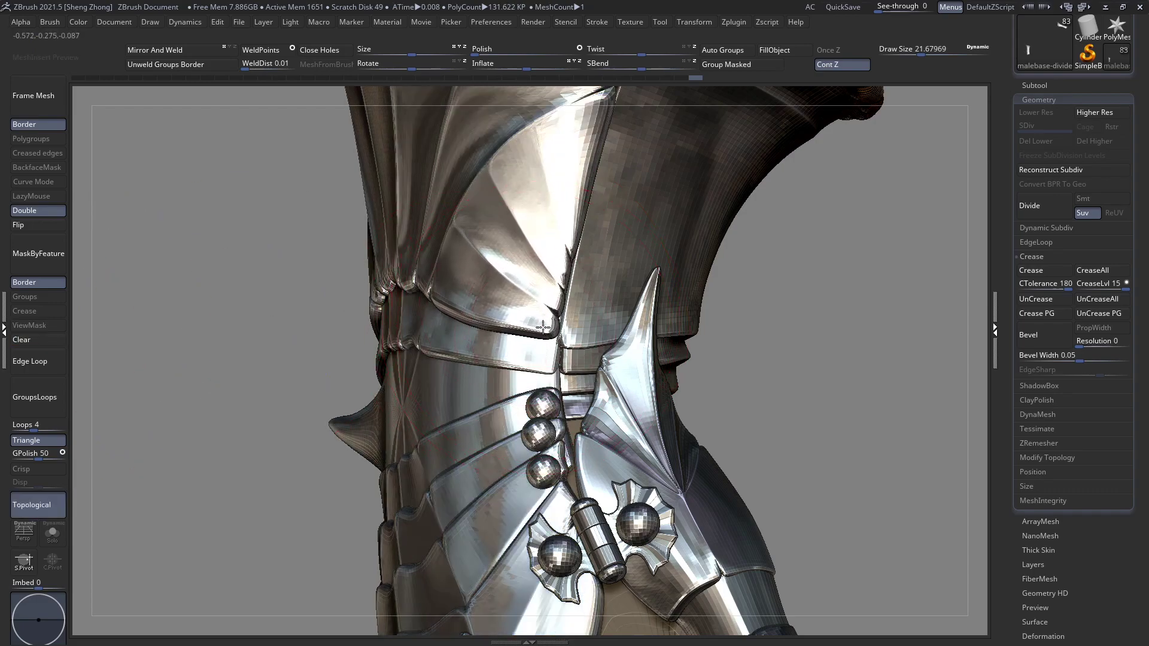
pyautogui.keyDown('alt'); pyautogui.click(568, 339); pyautogui.keyUp('alt')
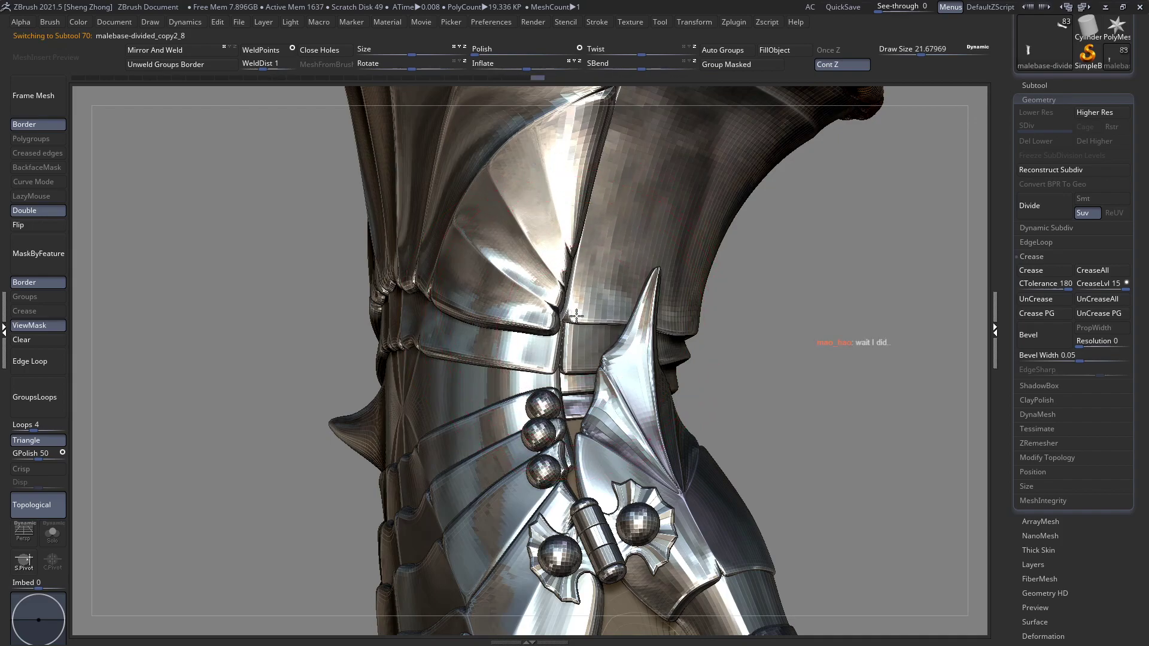
pyautogui.moveTo(576, 316); pyautogui.dragTo(526, 353, button='right')
pyautogui.keyDown('alt'); pyautogui.click(574, 362); pyautogui.keyUp('alt')
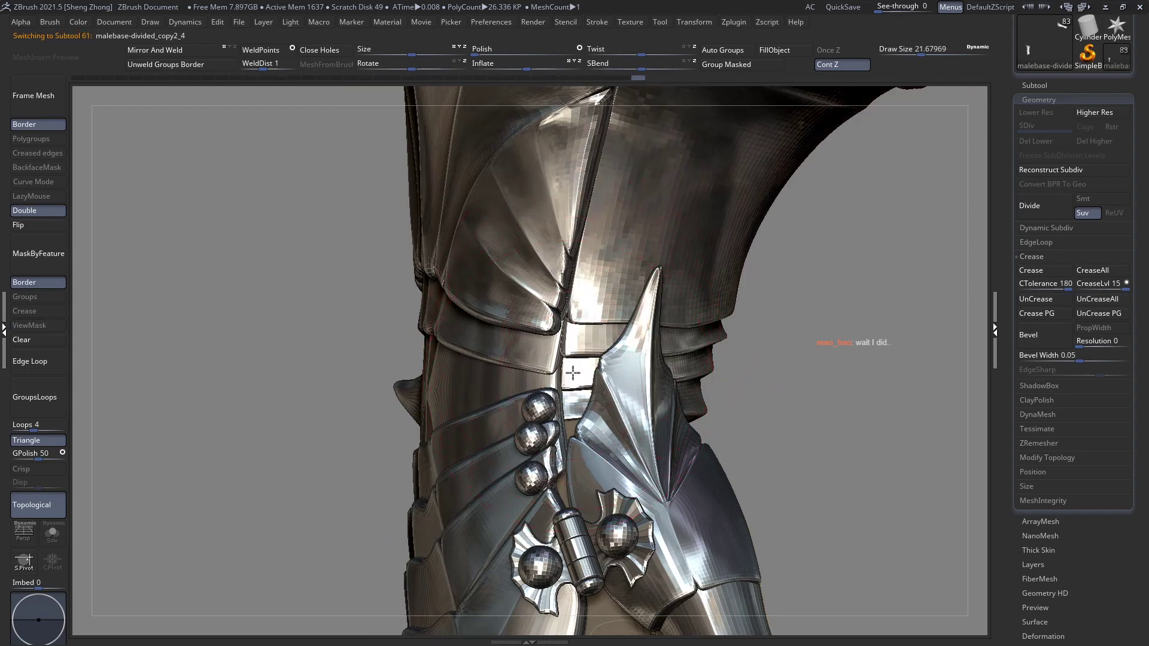
pyautogui.moveTo(573, 374); pyautogui.dragTo(570, 396, button='right')
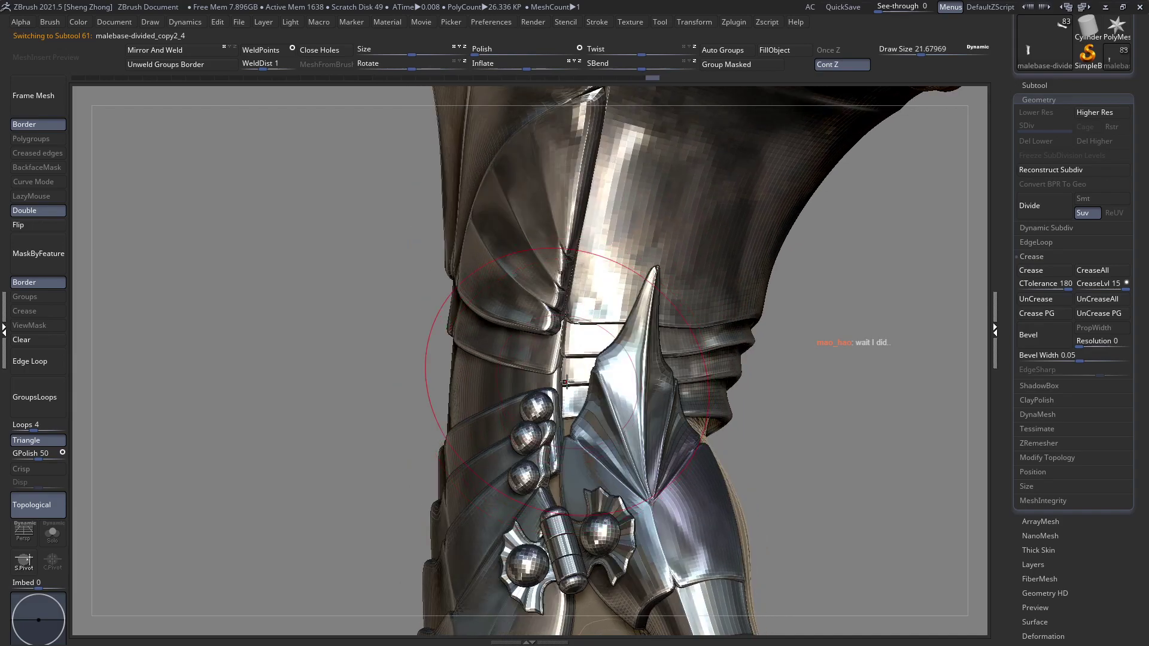
pyautogui.moveTo(566, 382); pyautogui.dragTo(523, 355, button='right')
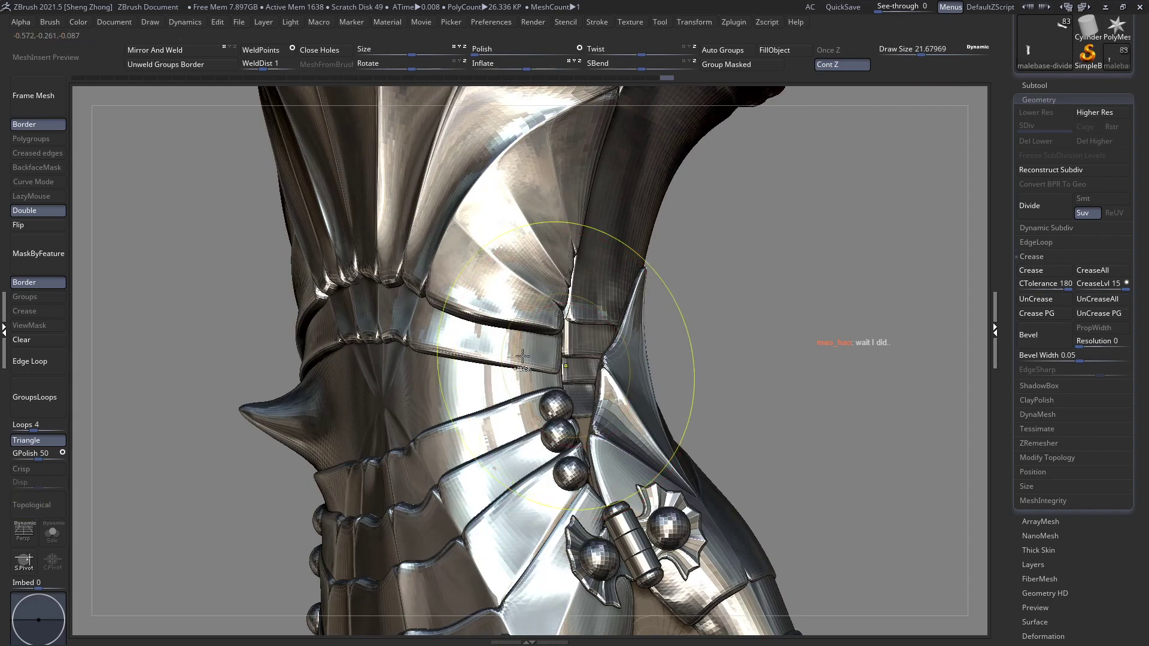
# Adjust the outer side ends of the underside cuff plate and the wrist plate beneath it along the seam
pyautogui.keyDown('ctrl'); pyautogui.moveTo(450, 330); pyautogui.dragTo(469, 389, button='right'); pyautogui.keyUp('ctrl')
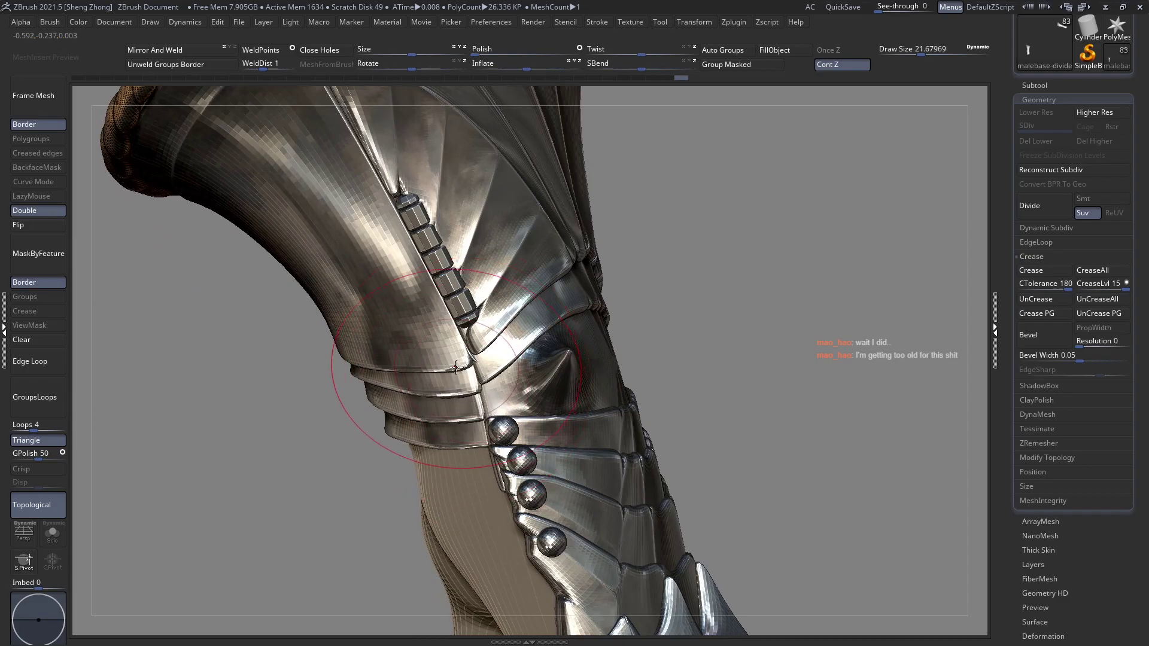
pyautogui.hotkey('ctrl', 'h')
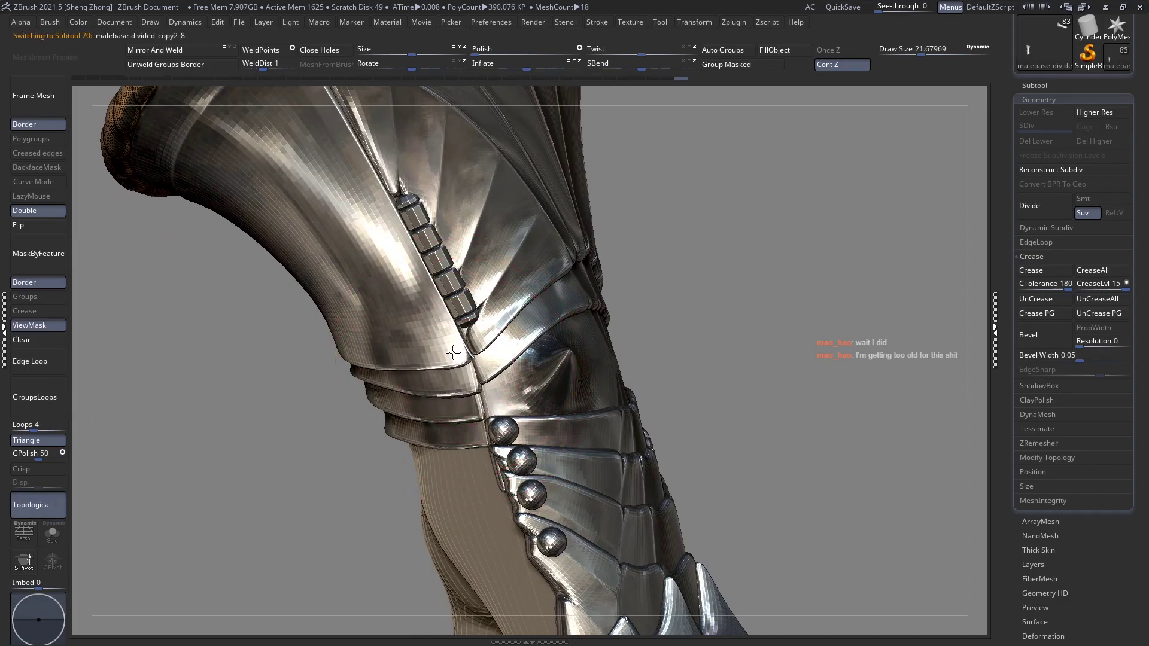
pyautogui.keyDown('alt'); pyautogui.click(470, 386); pyautogui.keyUp('alt')
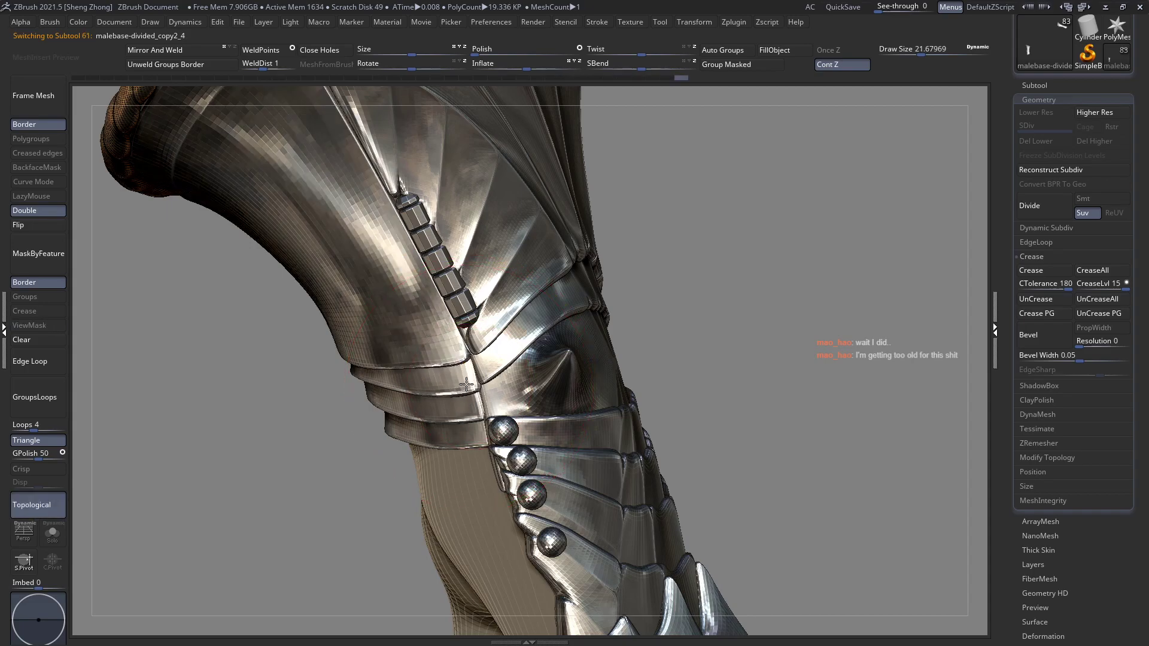
pyautogui.moveTo(471, 390); pyautogui.dragTo(422, 366, button='right')
# Switch back to the Zeth armour doodads insert brush with 15 meshes and set the draw size to 3.75
pyautogui.press('space')
pyautogui.press('b')
pyautogui.press('z')
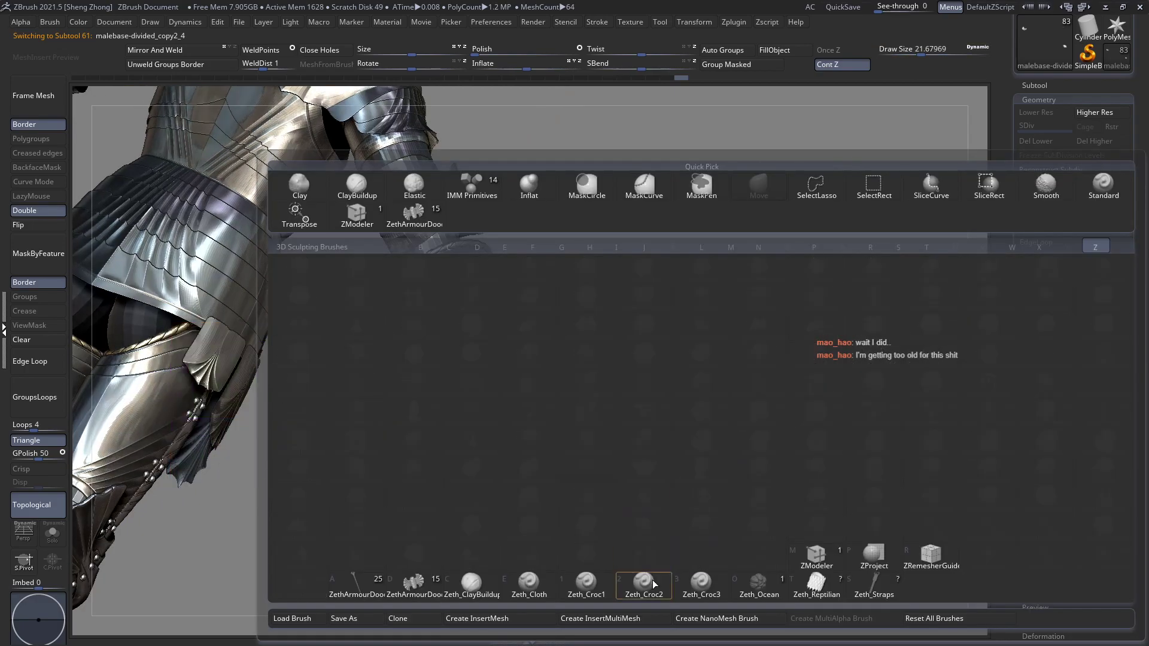
pyautogui.click(412, 584)
pyautogui.keyDown('ctrl'); pyautogui.moveTo(461, 369); pyautogui.dragTo(568, 463, button='right'); pyautogui.keyUp('ctrl')
pyautogui.click(921, 51)
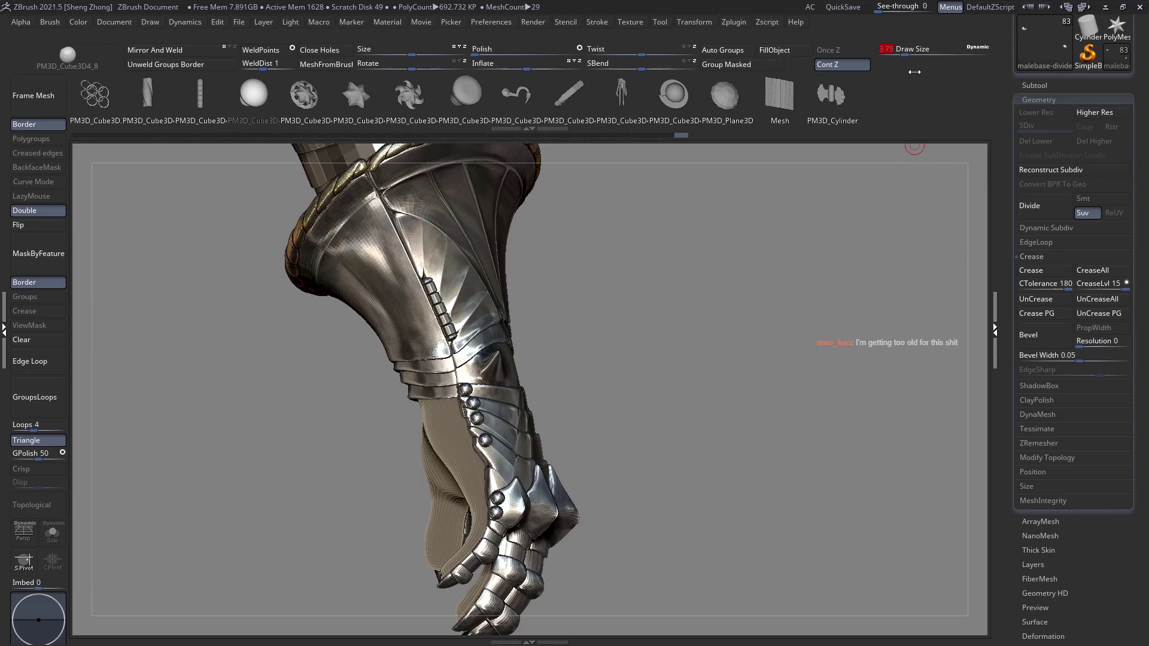
# Try a sphere rivet at the outer side end of the wrist plate above the spiked plate
pyautogui.keyDown('alt'); pyautogui.moveTo(707, 521); pyautogui.dragTo(800, 460, button='right'); pyautogui.keyUp('alt')
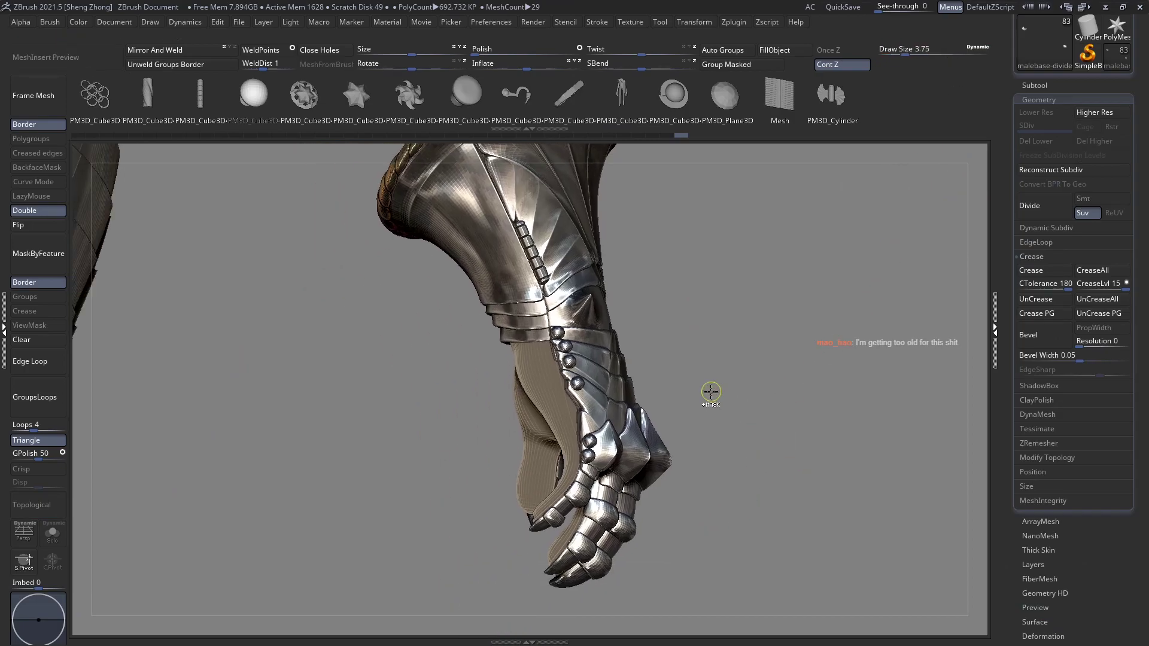
pyautogui.moveTo(710, 394)
pyautogui.keyDown('ctrl'); pyautogui.mouseDown(button='right')
pyautogui.moveTo(715, 441)
pyautogui.moveTo(772, 439)
pyautogui.mouseUp(button='right'); pyautogui.keyUp('ctrl')
pyautogui.keyDown('ctrl'); pyautogui.moveTo(795, 319); pyautogui.dragTo(664, 318, button='right'); pyautogui.keyUp('ctrl')
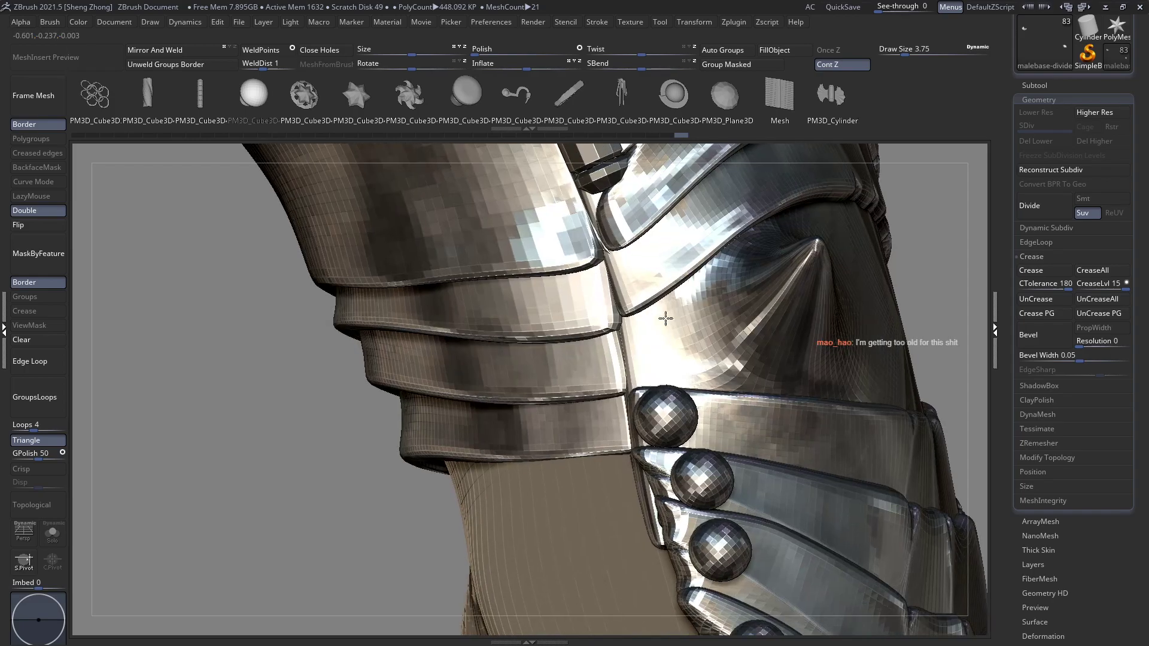
pyautogui.click(646, 267)
pyautogui.hotkey('ctrl', 'z')
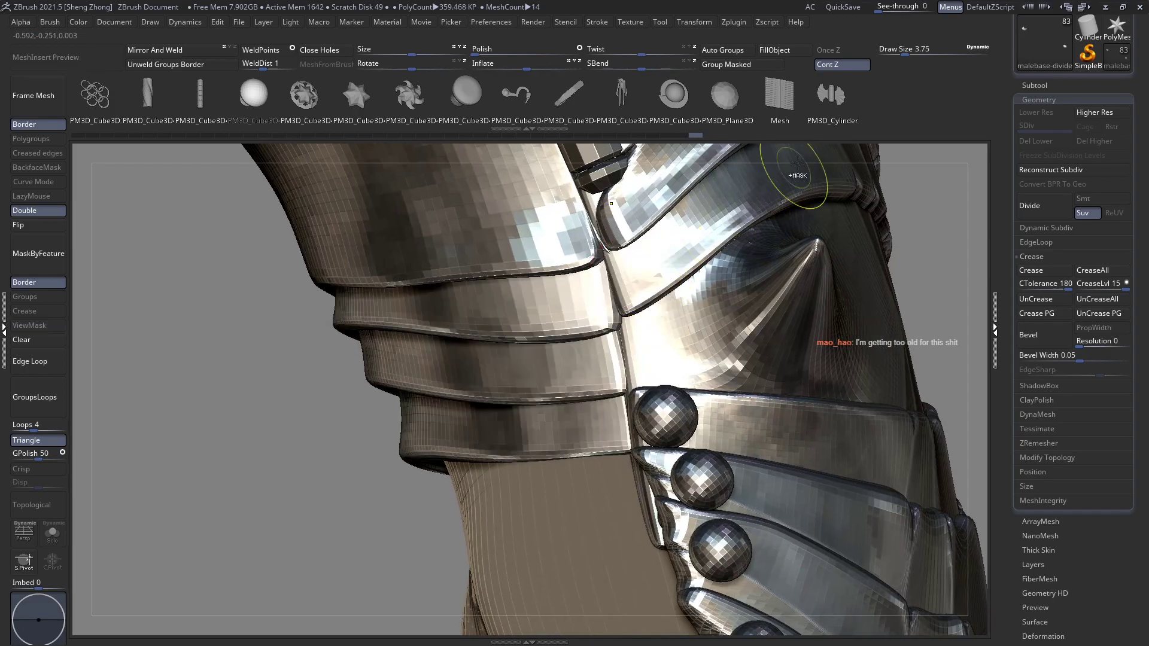
# Set the draw size to 2.75 and insert sphere rivets at the outer side ends of the two plates above the spiked plate
pyautogui.moveTo(677, 241); pyautogui.dragTo(630, 243, button='right')
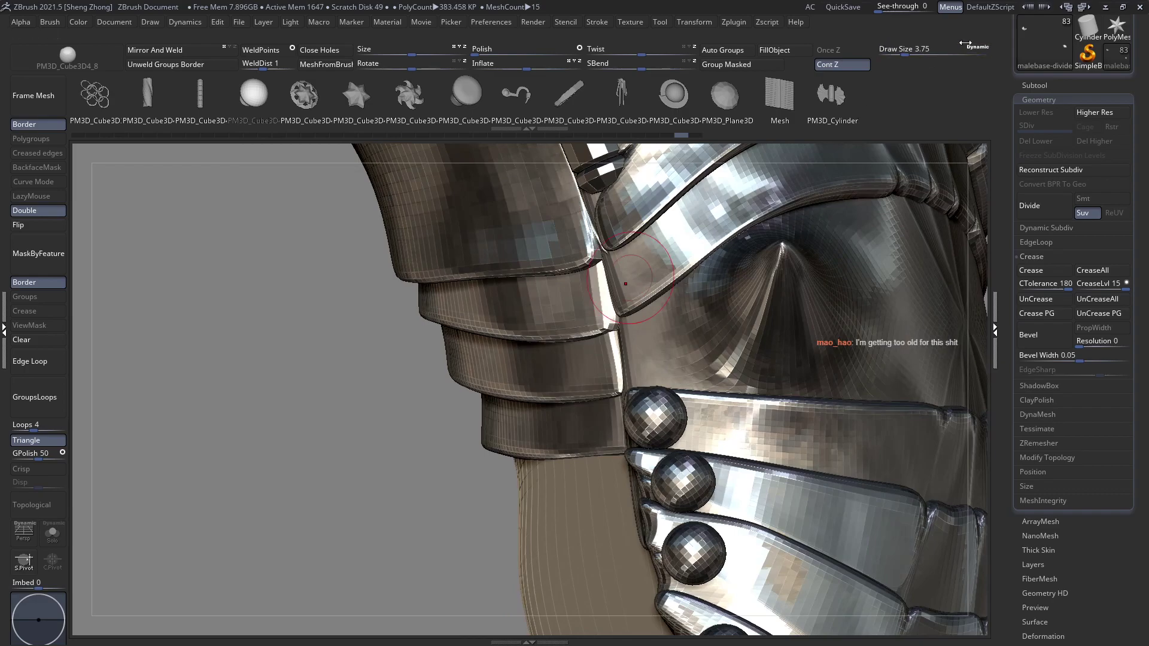
pyautogui.click(928, 50)
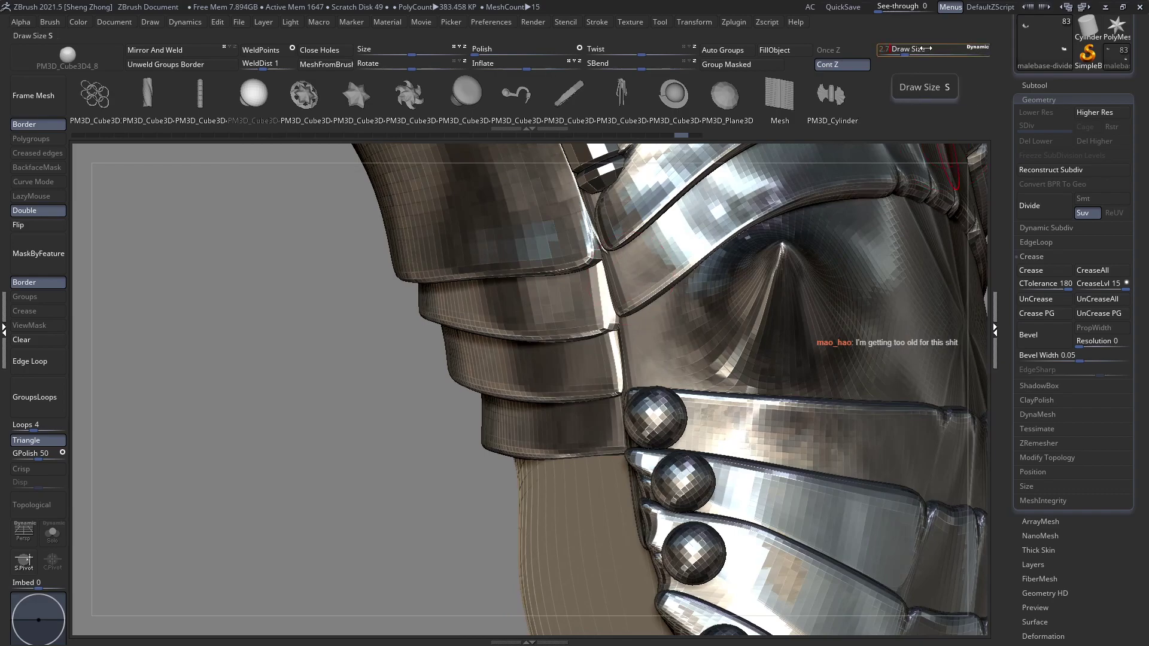
pyautogui.click(634, 271)
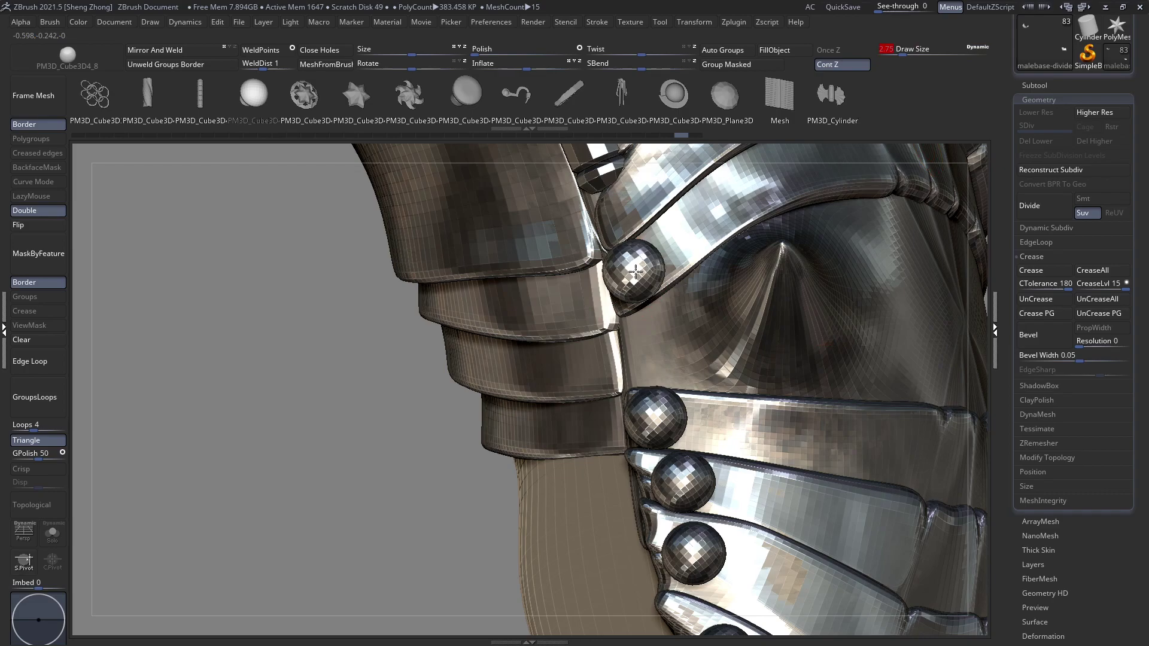
pyautogui.click(620, 206)
pyautogui.keyDown('alt'); pyautogui.moveTo(621, 206); pyautogui.dragTo(601, 305, button='right'); pyautogui.keyUp('alt')
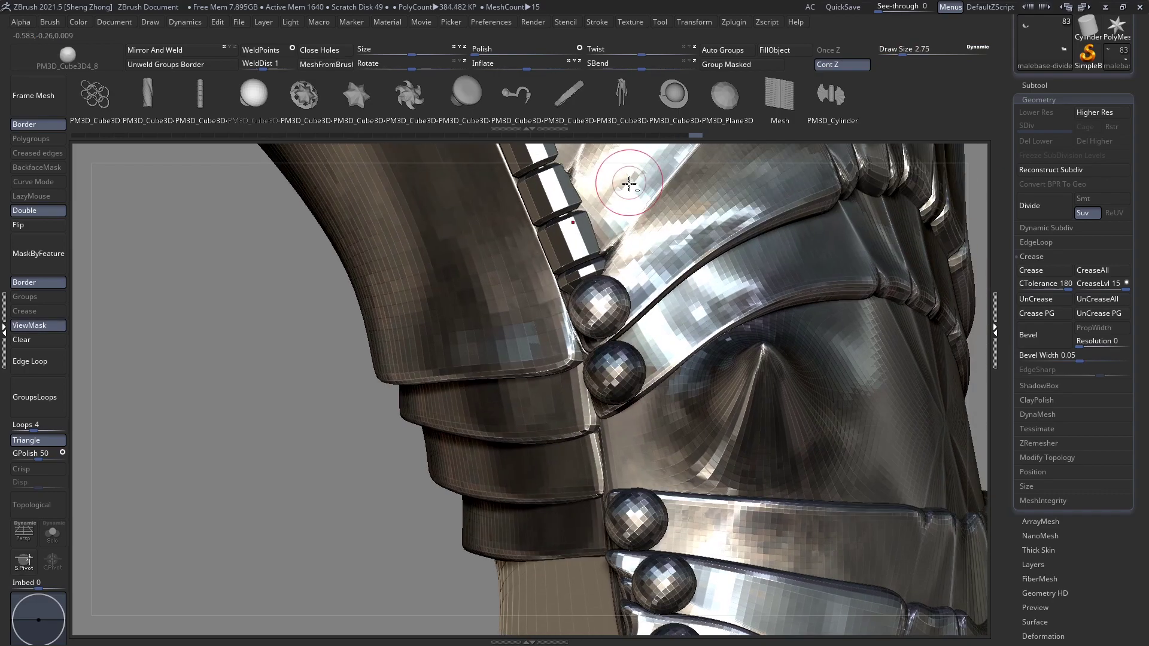
# Insert two sphere rivets on the back half of the cuff, spaced along the segmented hinge
pyautogui.moveTo(629, 183)
pyautogui.keyDown('alt'); pyautogui.mouseDown(button='right')
pyautogui.moveTo(629, 327)
pyautogui.moveTo(601, 349)
pyautogui.mouseUp(button='right'); pyautogui.keyUp('alt')
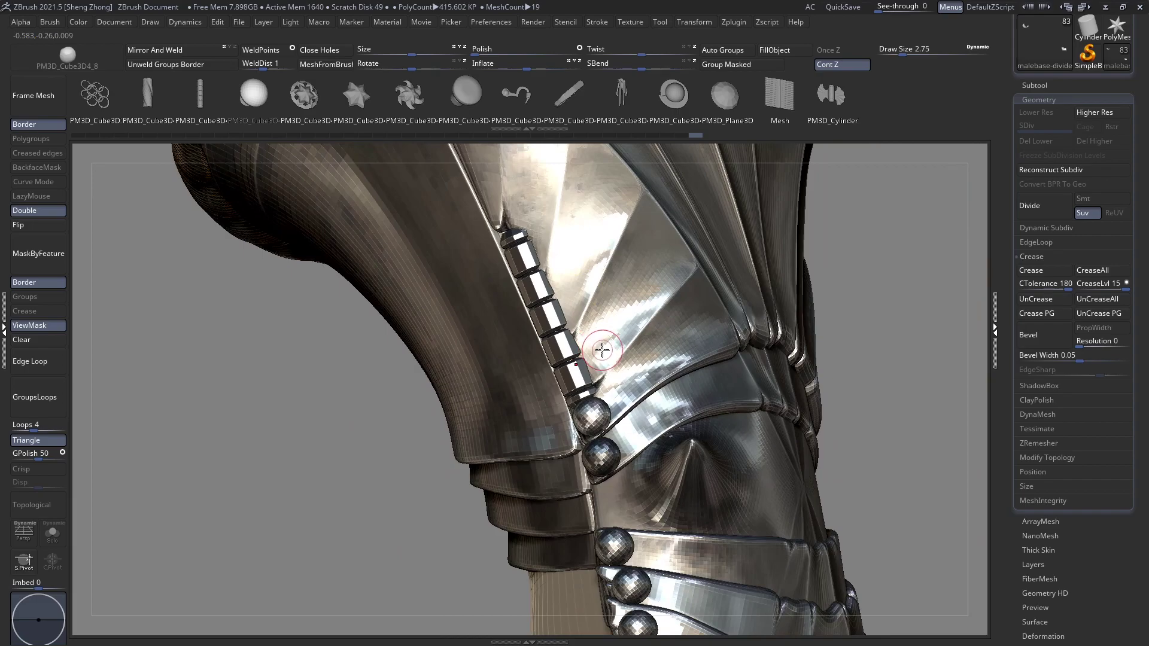
pyautogui.click(599, 340)
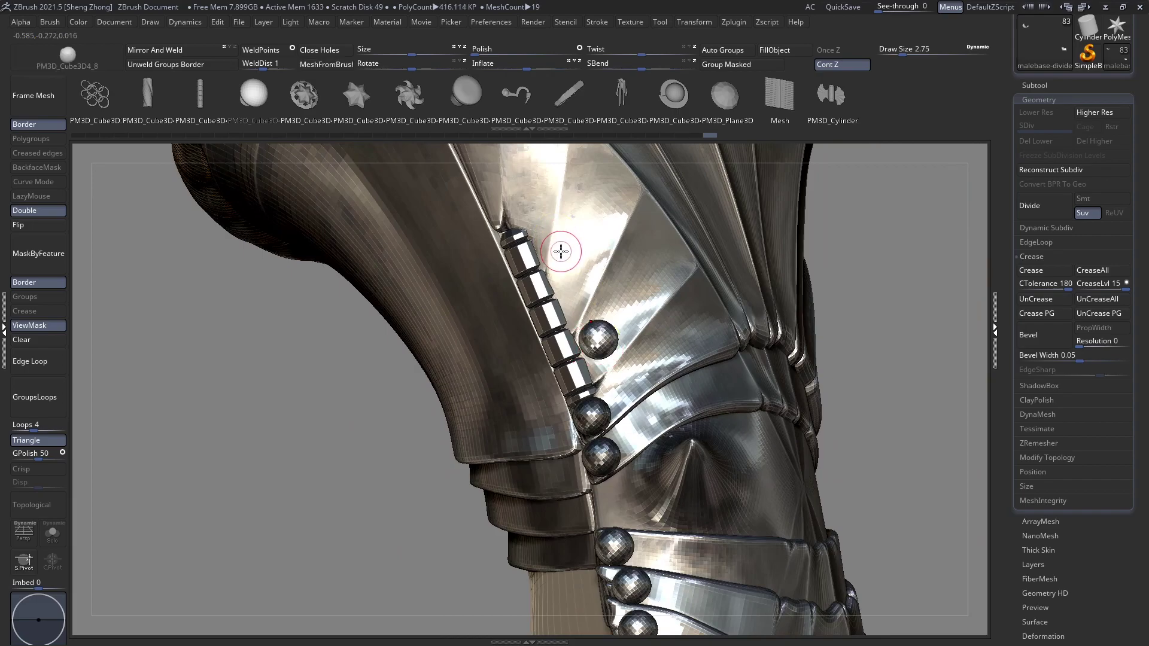
pyautogui.click(561, 254)
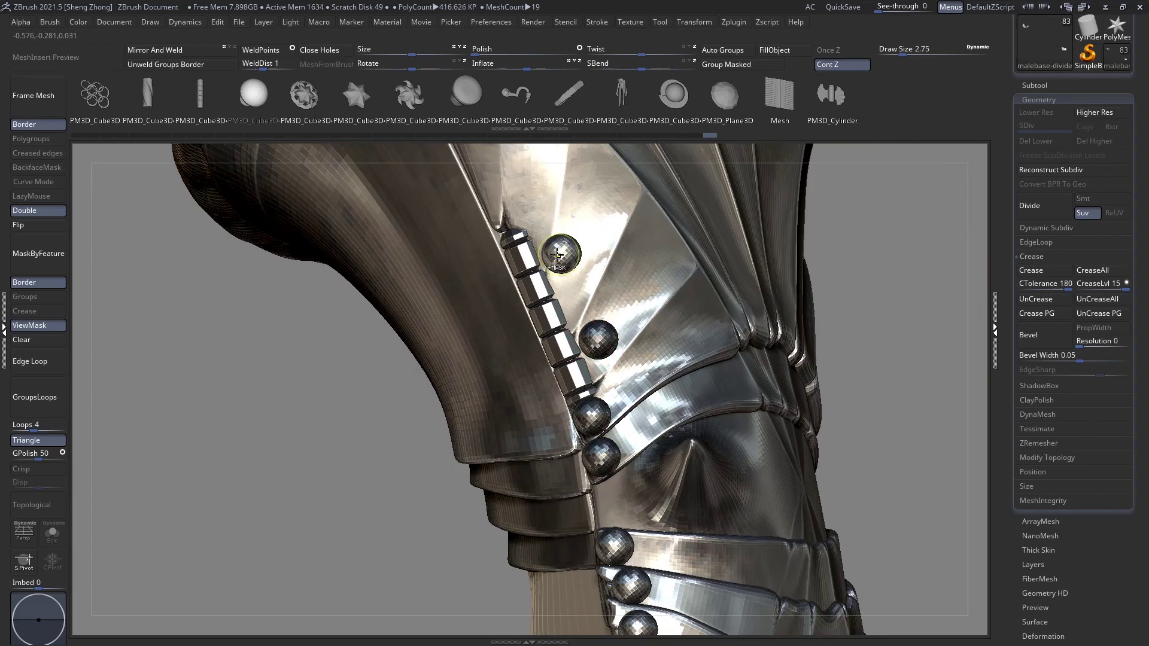
# Insert three sphere rivets on the cuff's underside along the hinge, continuing the row onto the ends of the wrist plates below
pyautogui.keyDown('ctrl'); pyautogui.moveTo(561, 253); pyautogui.dragTo(584, 335, button='right'); pyautogui.keyUp('ctrl')
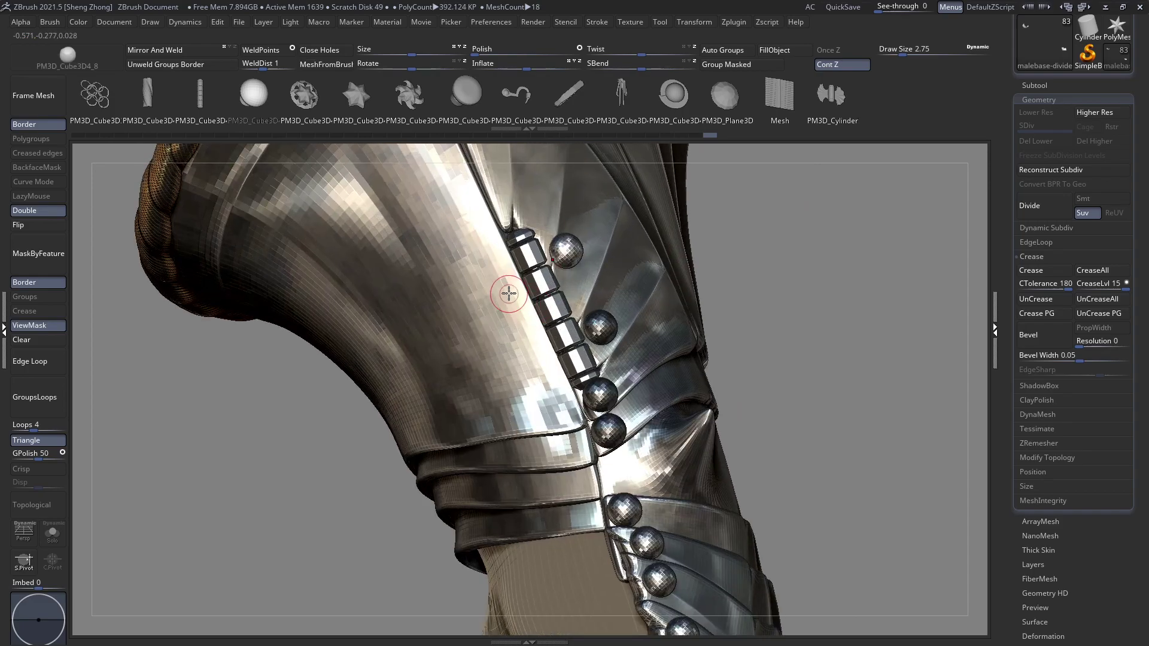
pyautogui.click(506, 289)
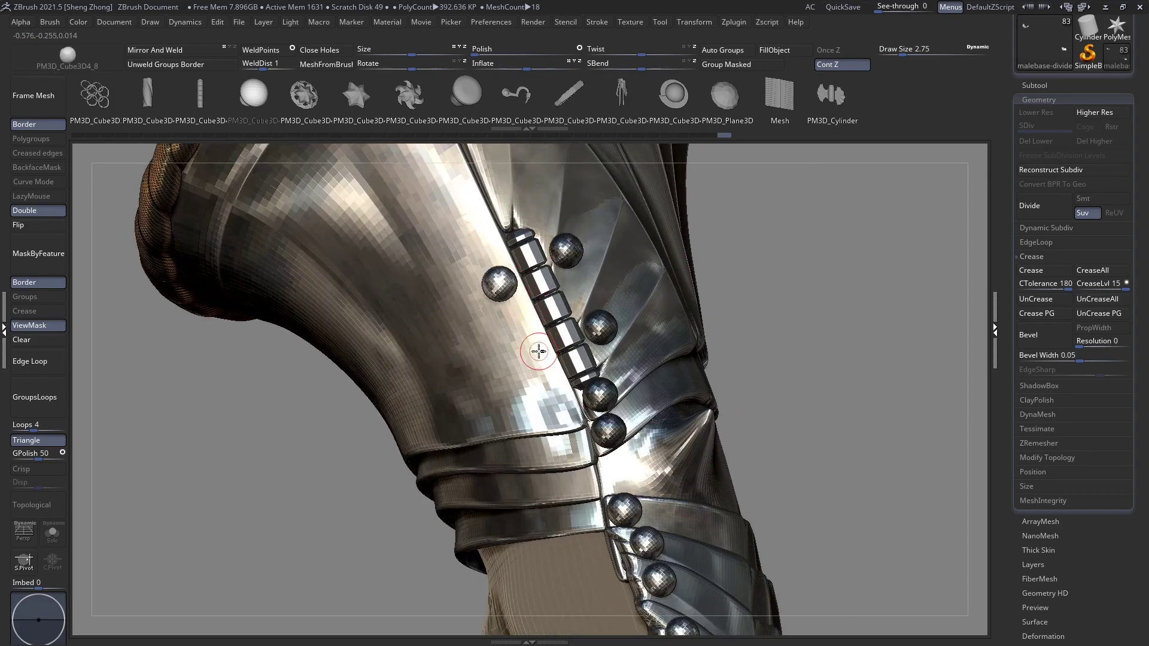
pyautogui.click(533, 353)
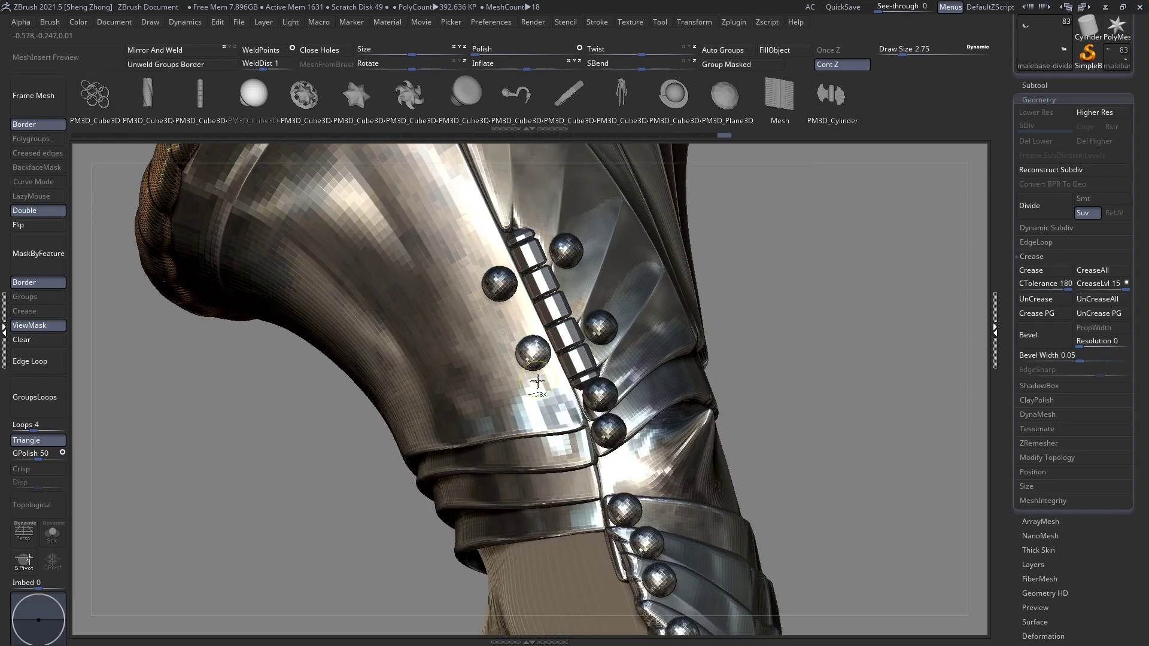
pyautogui.click(557, 409)
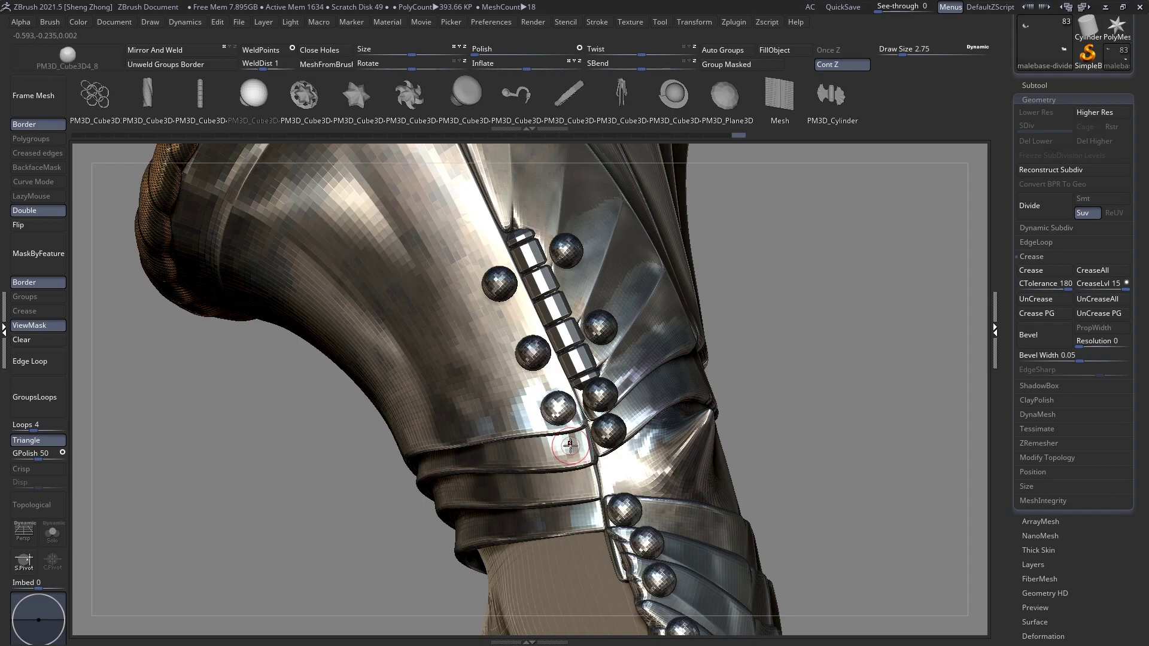
pyautogui.click(571, 447)
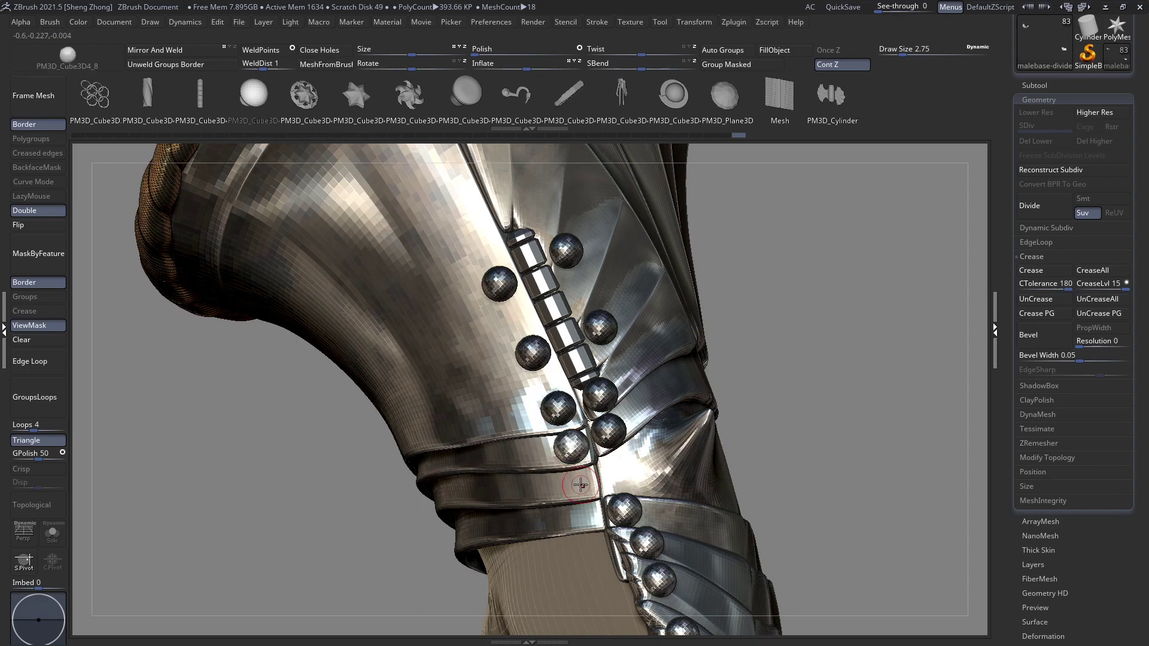
pyautogui.moveTo(579, 483); pyautogui.dragTo(584, 514)
# Insert two sphere rivets at the thumb-side ends of the fluted wrist plate and the plate below it, continuing the existing row
pyautogui.moveTo(579, 482)
pyautogui.keyDown('ctrl'); pyautogui.mouseDown(button='right')
pyautogui.moveTo(561, 374)
pyautogui.moveTo(499, 360)
pyautogui.moveTo(592, 228)
pyautogui.moveTo(595, 167)
pyautogui.mouseUp(button='right'); pyautogui.keyUp('ctrl')
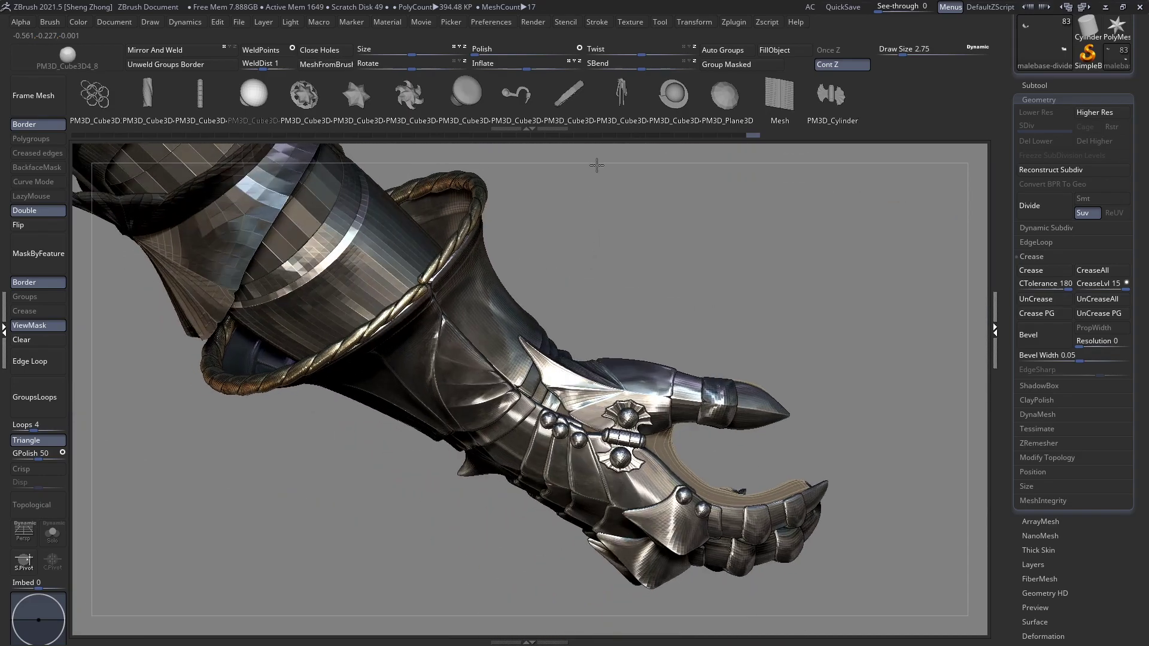
pyautogui.keyDown('alt'); pyautogui.moveTo(511, 388); pyautogui.dragTo(515, 338, button='right'); pyautogui.keyUp('alt')
pyautogui.moveTo(515, 338); pyautogui.dragTo(524, 374)
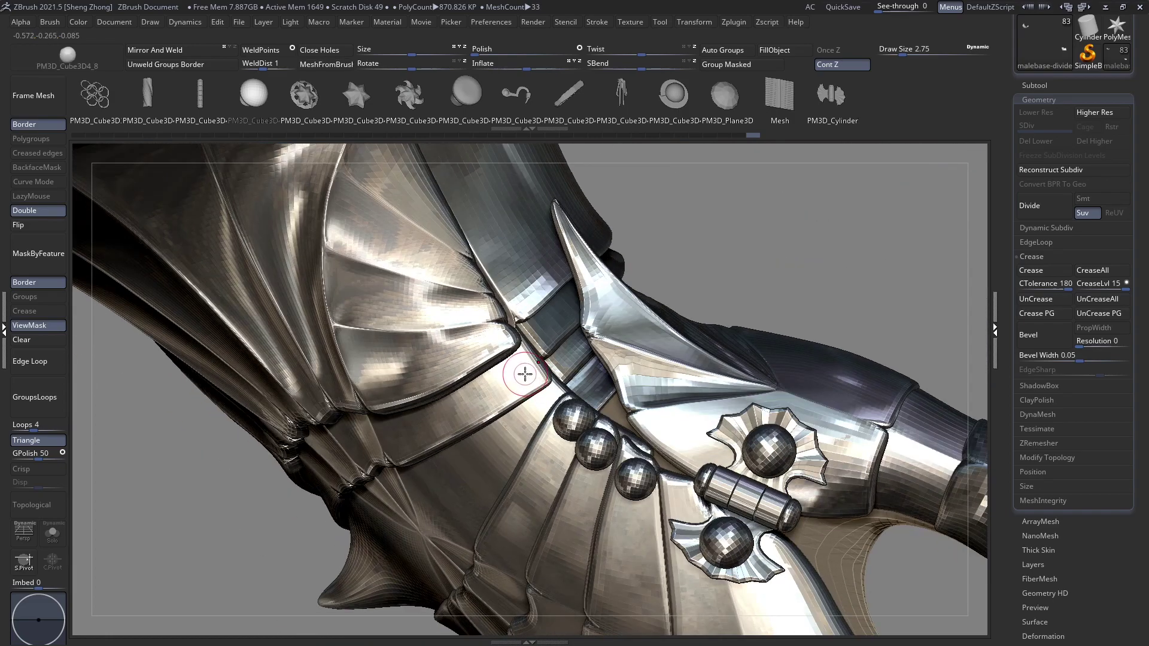
pyautogui.moveTo(484, 329); pyautogui.dragTo(502, 338)
pyautogui.moveTo(529, 299); pyautogui.dragTo(525, 296, button='right')
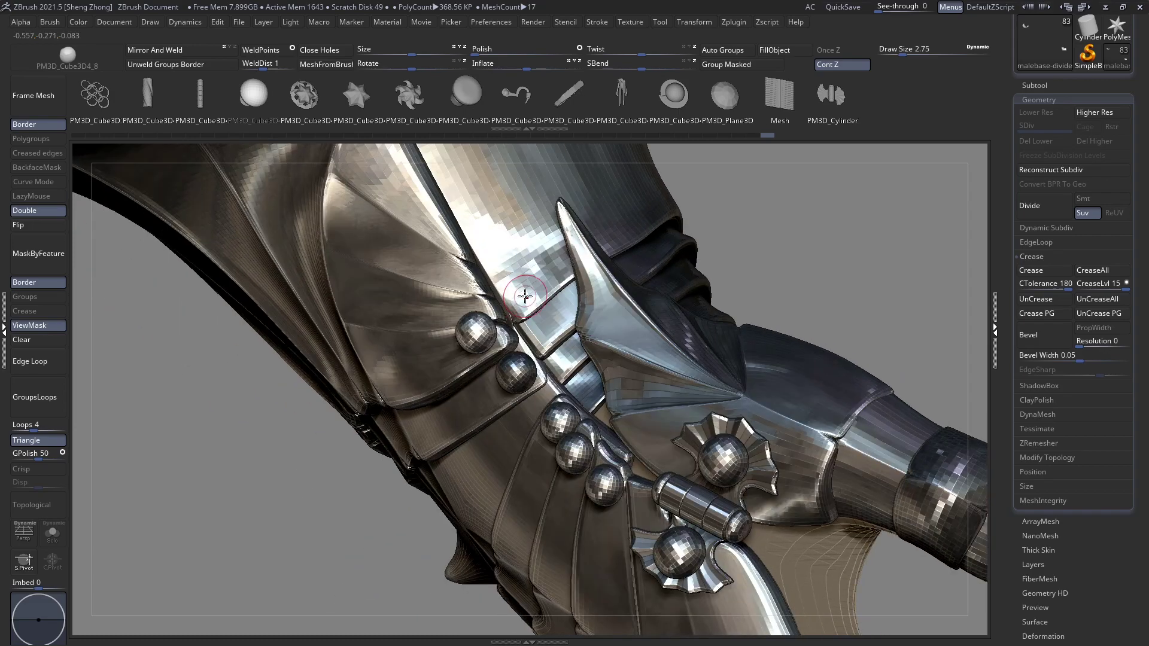
# Insert three sphere rivets on the opposite side of the wrist seam, on the cuff's lower corner and the two narrow plates below
pyautogui.keyDown('ctrl'); pyautogui.moveTo(524, 289); pyautogui.dragTo(548, 329); pyautogui.keyUp('ctrl')
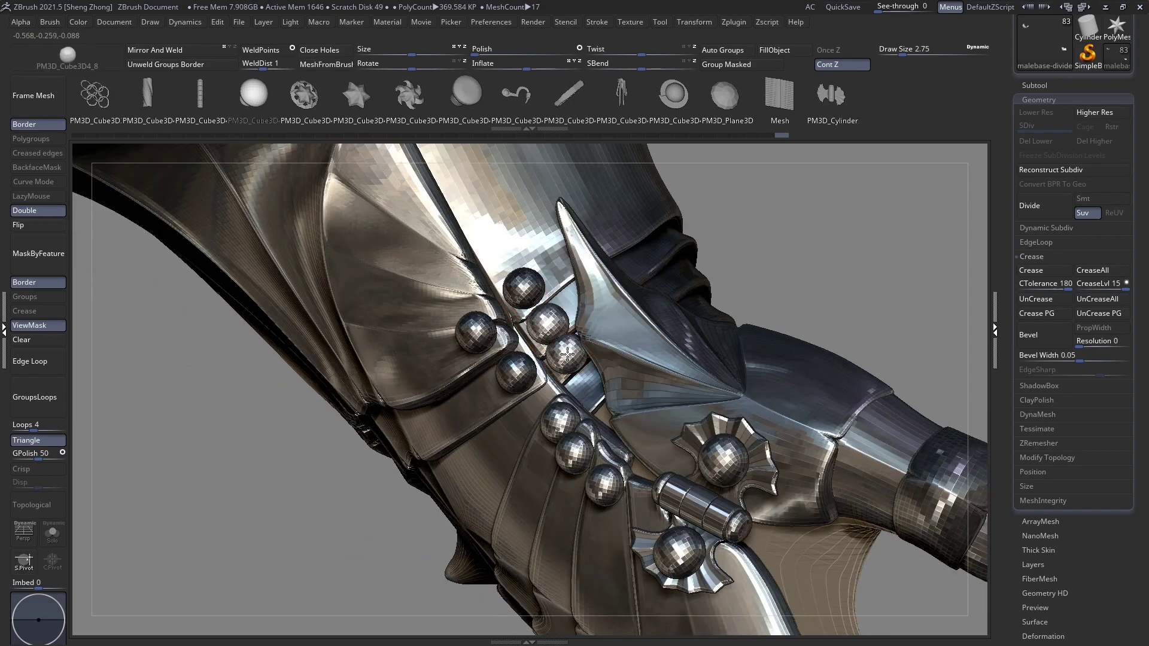
pyautogui.moveTo(566, 364); pyautogui.dragTo(568, 351, button='right')
pyautogui.hotkey('ctrl', 'z')
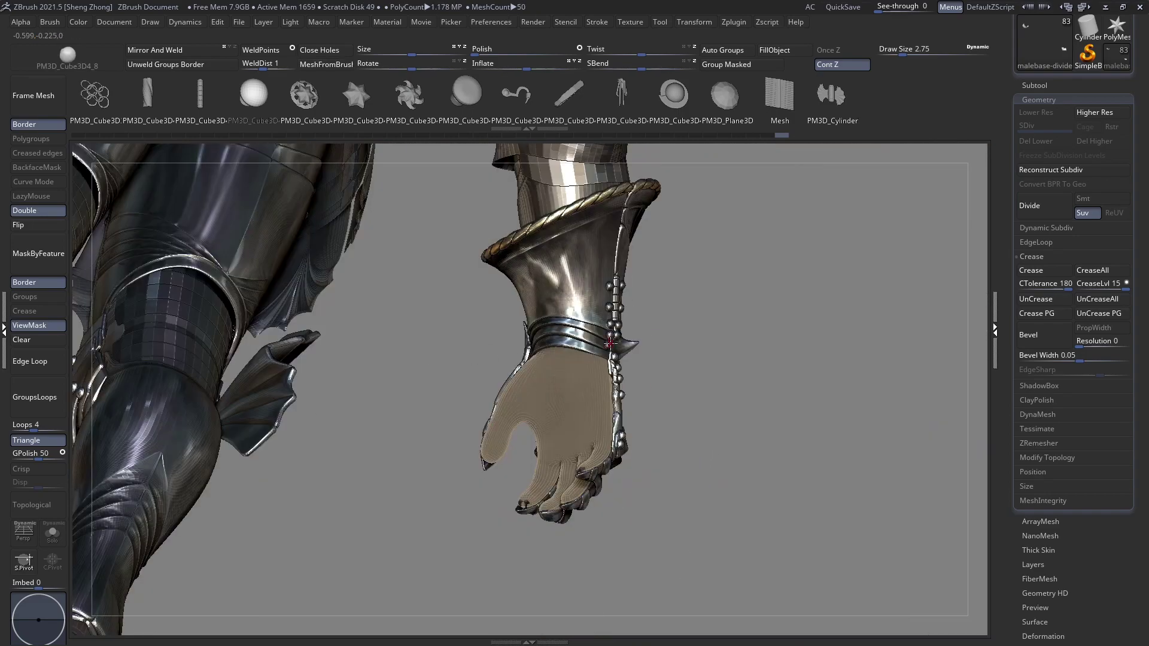
# Select the thumb's base plate and reshape it with the topological Move brush at draw sizes of about 14 and 22
pyautogui.moveTo(610, 343); pyautogui.dragTo(544, 292, button='right')
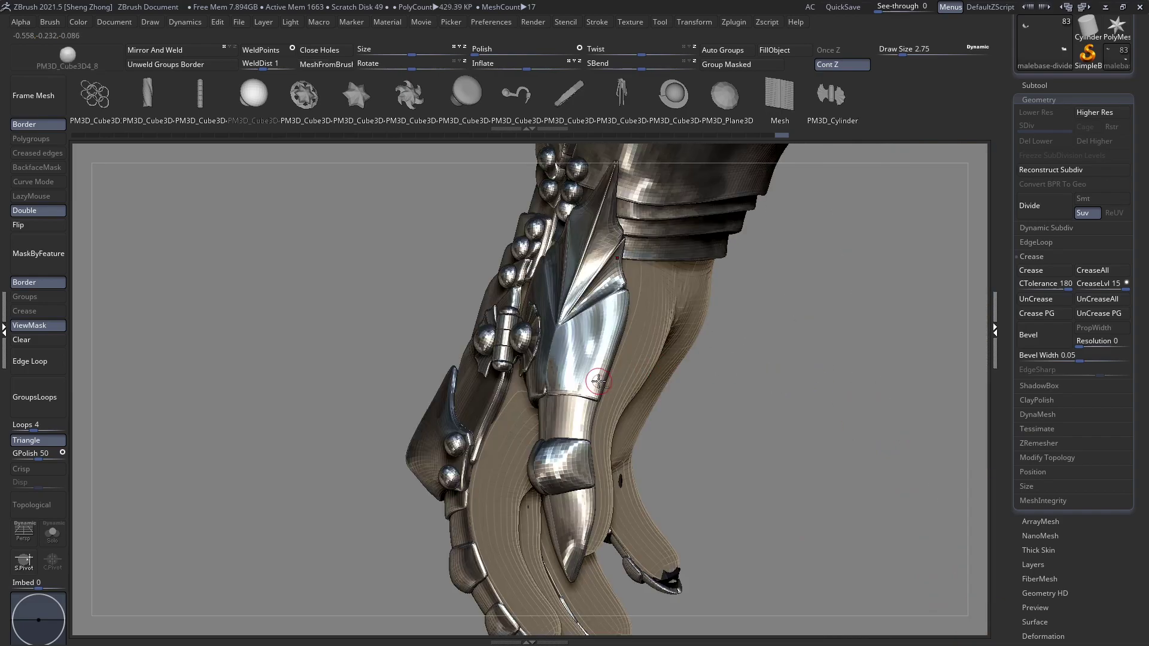
pyautogui.keyDown('alt'); pyautogui.click(598, 381); pyautogui.keyUp('alt')
pyautogui.press('space')
pyautogui.click(379, 347)
pyautogui.press('m')
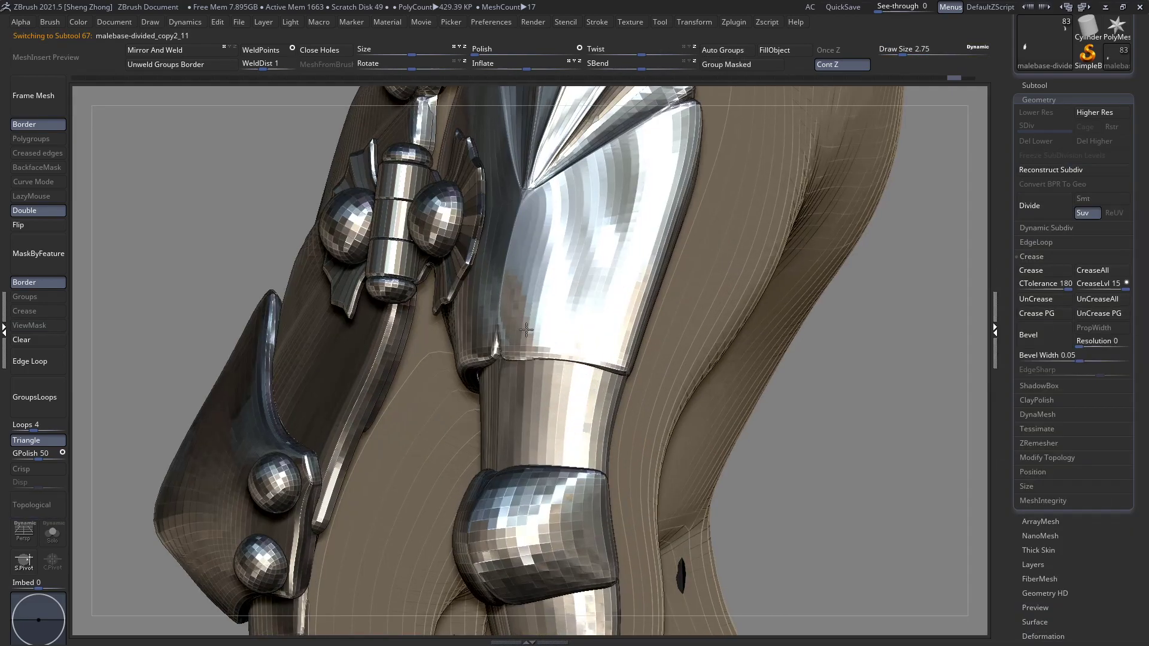
pyautogui.press('space')
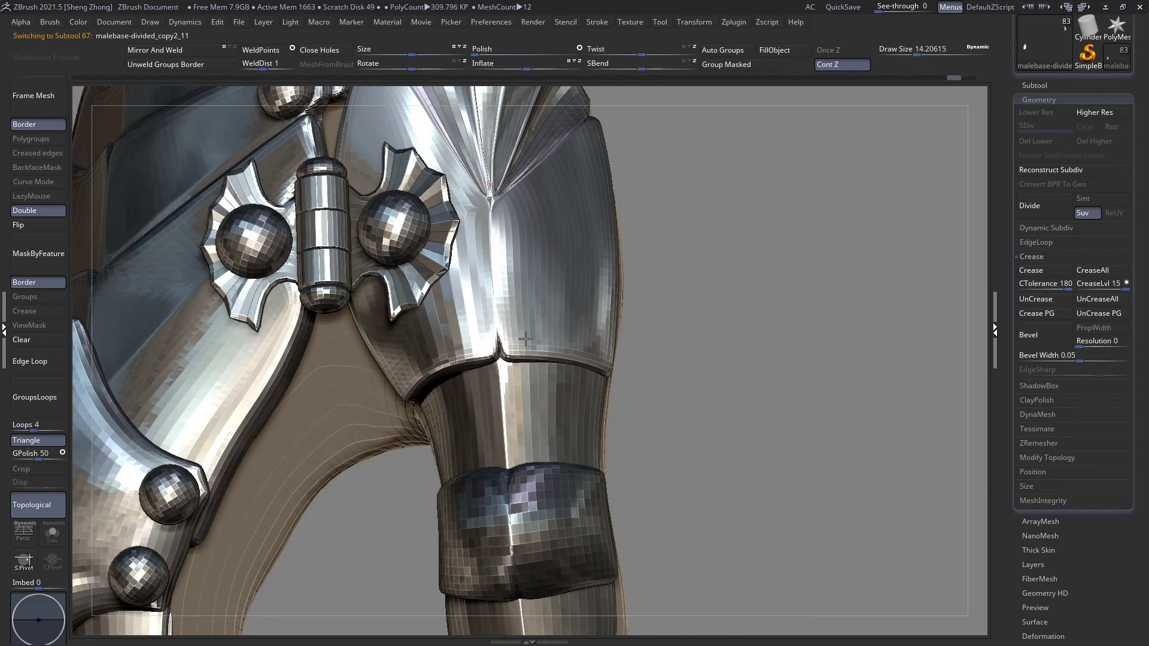
pyautogui.press('space')
pyautogui.click(559, 312)
pyautogui.moveTo(590, 341)
pyautogui.mouseDown()
pyautogui.moveTo(609, 338)
pyautogui.moveTo(561, 295)
pyautogui.mouseUp()
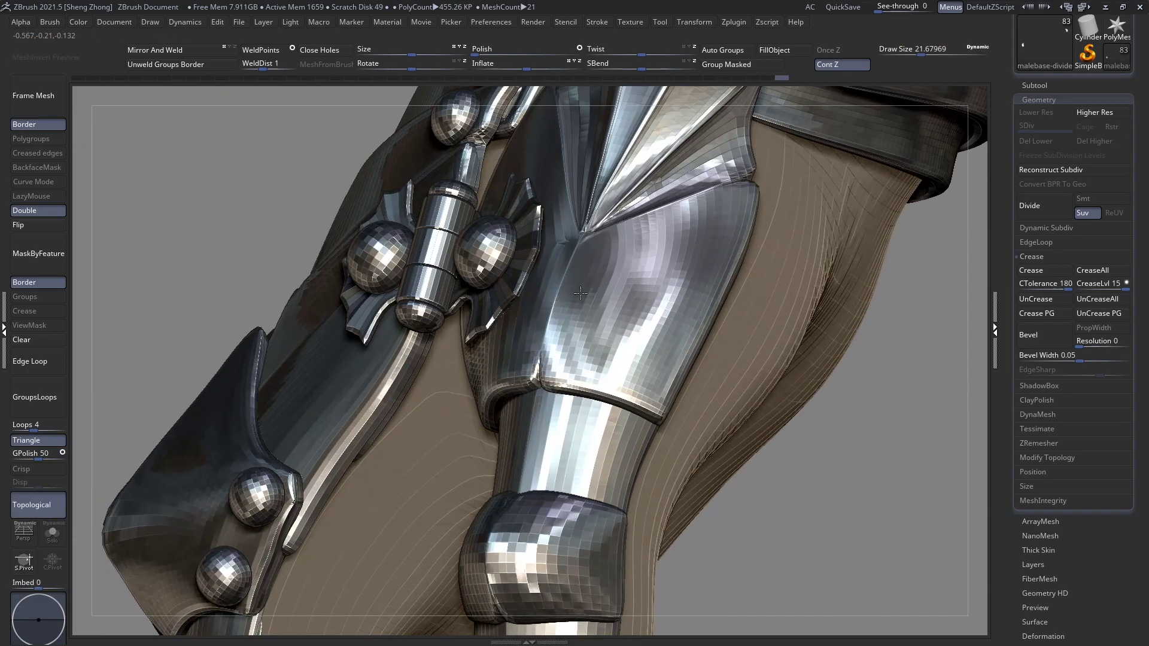
# Refine the thumb base plate's form with the Move brush at draw sizes between about 11 and 20
pyautogui.press('space')
pyautogui.moveTo(593, 294); pyautogui.dragTo(568, 294)
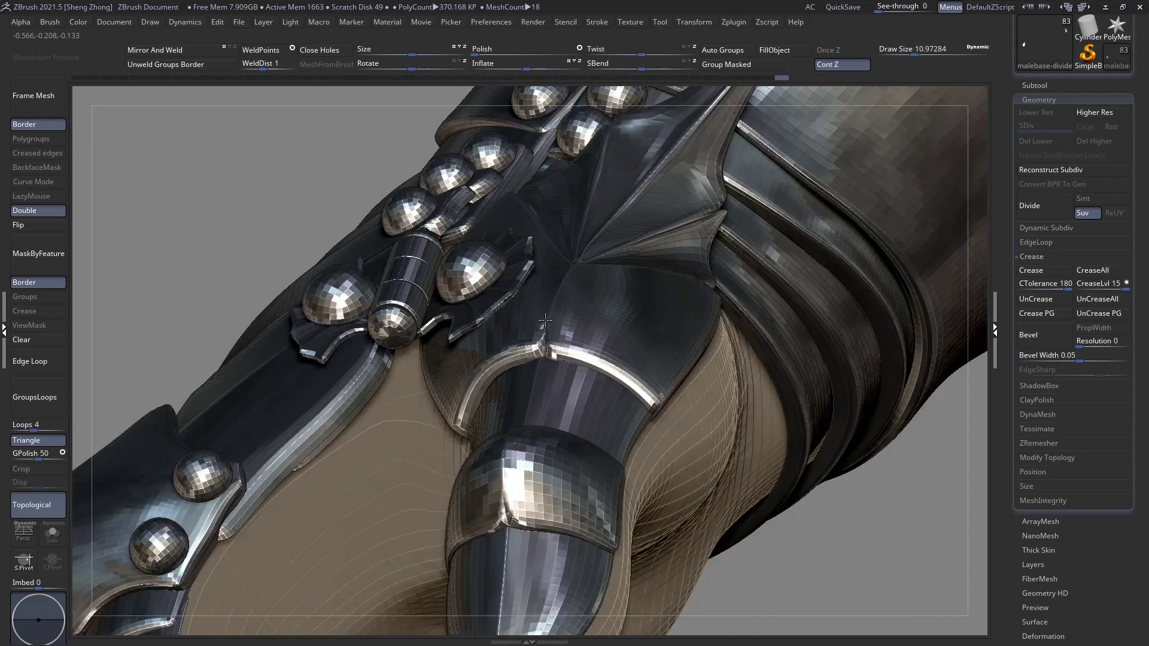
pyautogui.press('space')
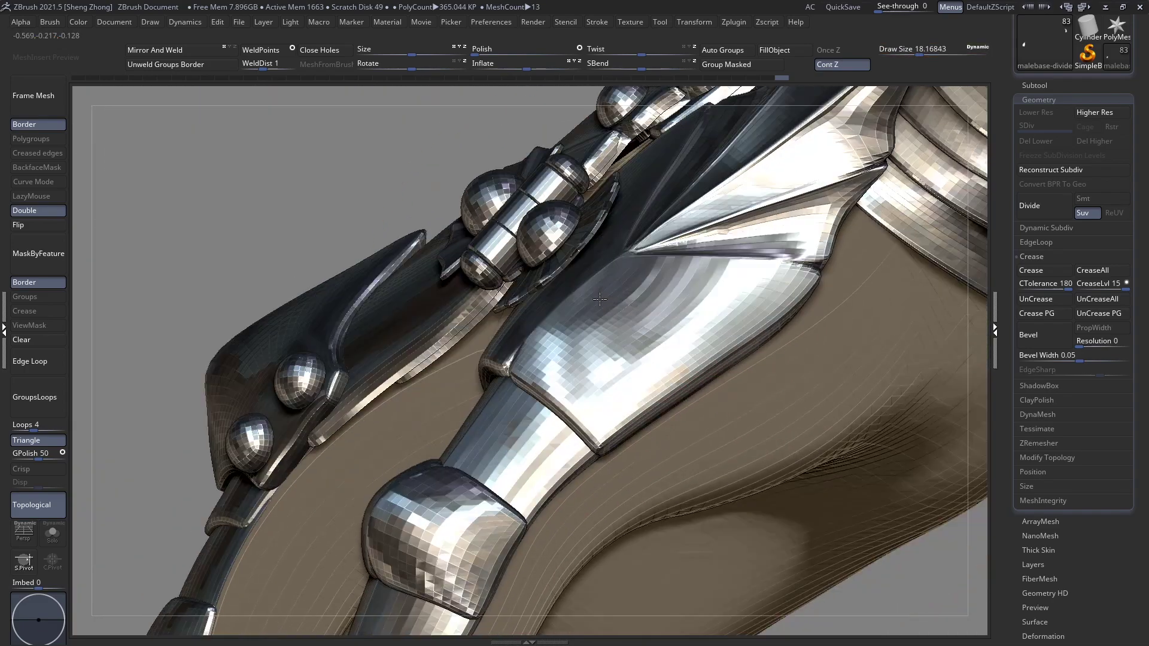
pyautogui.press('space')
pyautogui.moveTo(609, 275)
pyautogui.mouseDown()
pyautogui.moveTo(643, 269)
pyautogui.moveTo(550, 294)
pyautogui.mouseUp()
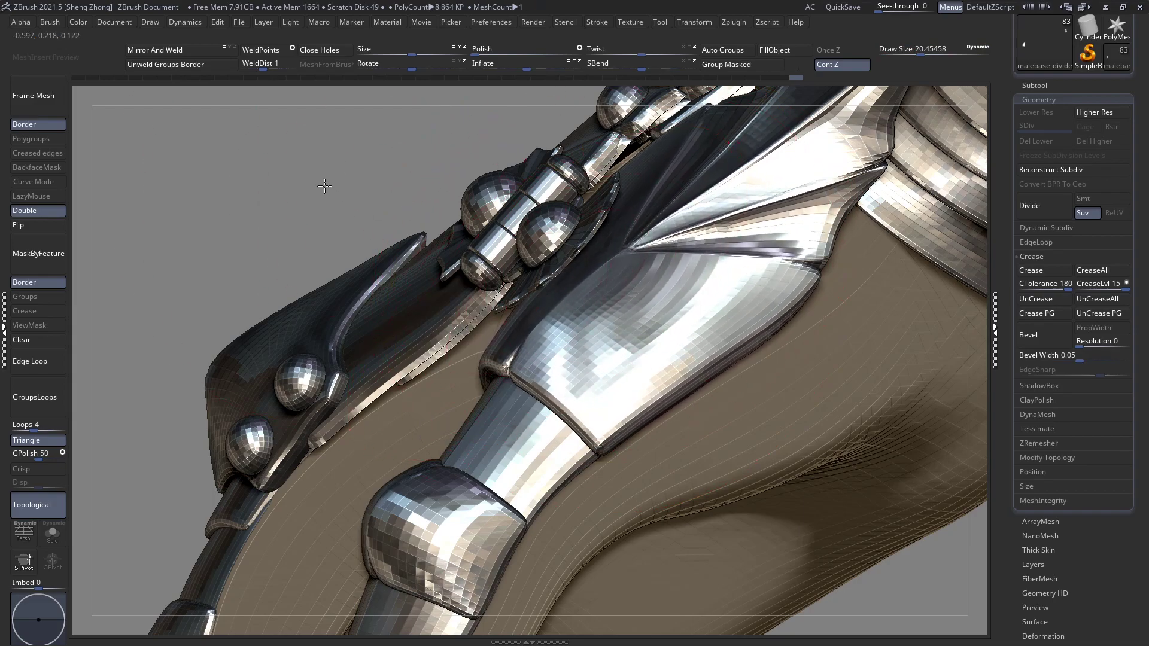
# Switch back to the sphere insert brush, set the draw size to 2 and insert a rivet where the thumb plate's flutes converge
pyautogui.press('space')
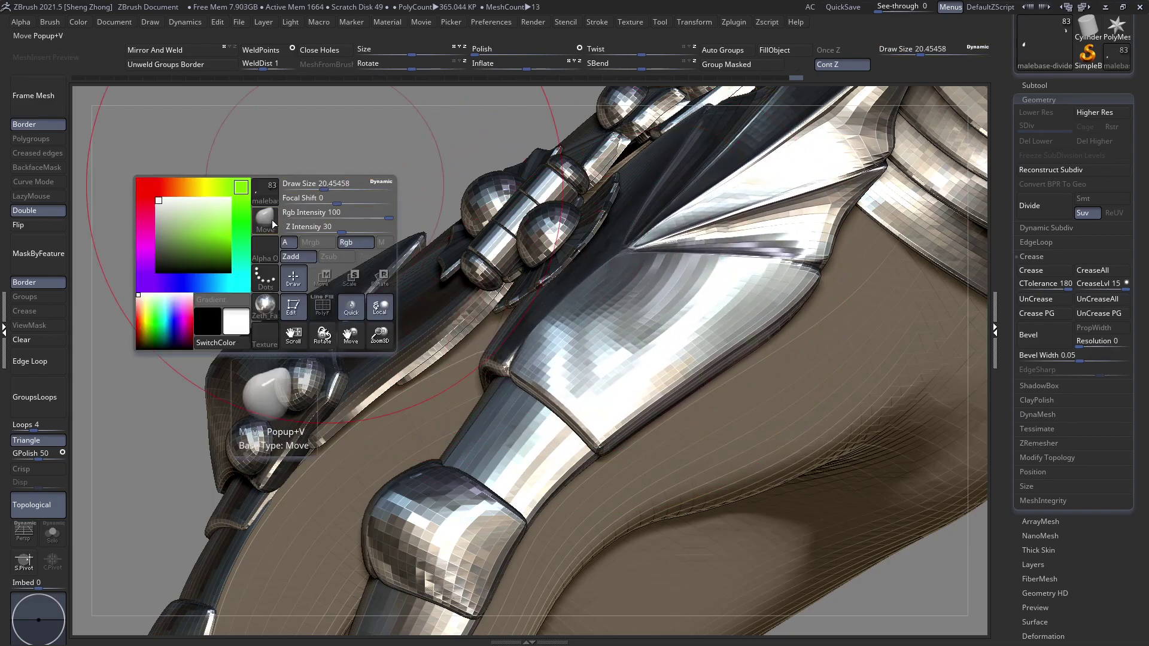
pyautogui.click(271, 220)
pyautogui.click(442, 589)
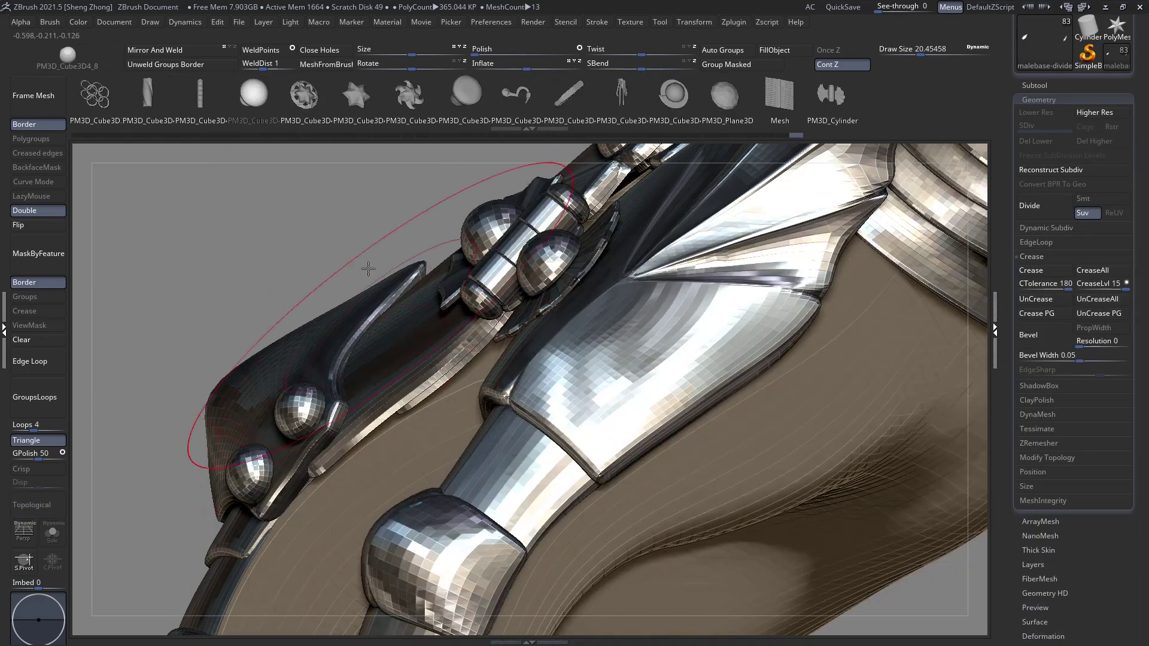
pyautogui.press('space')
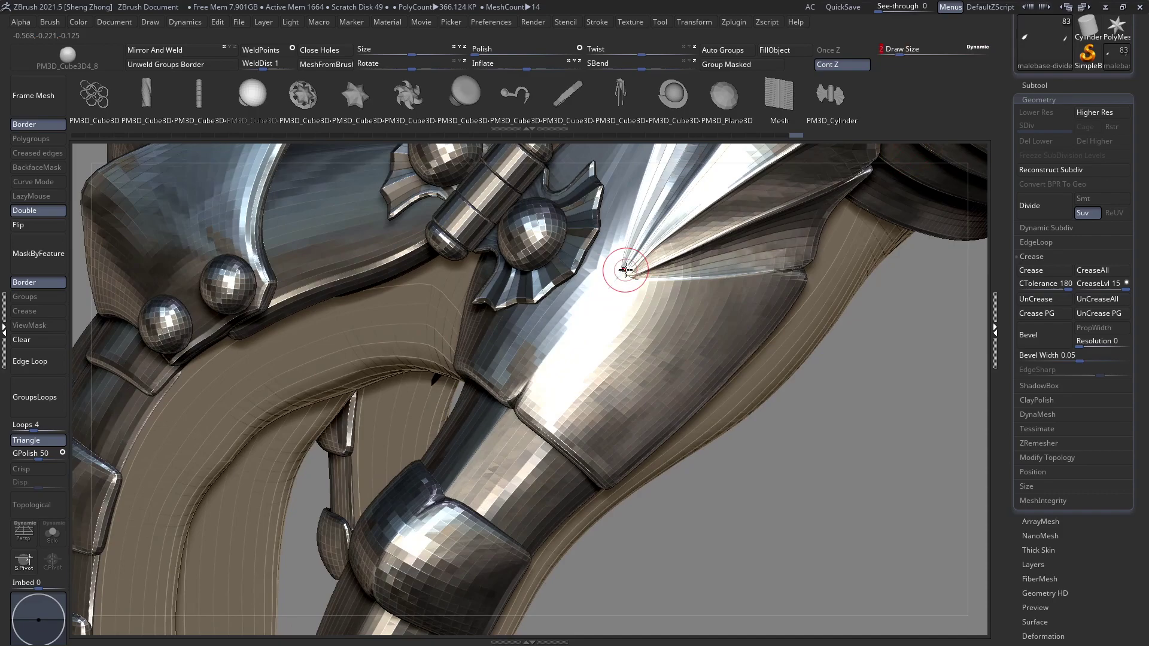
pyautogui.moveTo(624, 274); pyautogui.dragTo(646, 274)
pyautogui.keyDown('ctrl'); pyautogui.moveTo(647, 275); pyautogui.dragTo(861, 559, button='right'); pyautogui.keyUp('ctrl')
# Insert two sphere rivets along the outer side edge of the thumb's knuckle plate
pyautogui.keyDown('alt'); pyautogui.moveTo(526, 451); pyautogui.dragTo(552, 369, button='right'); pyautogui.keyUp('alt')
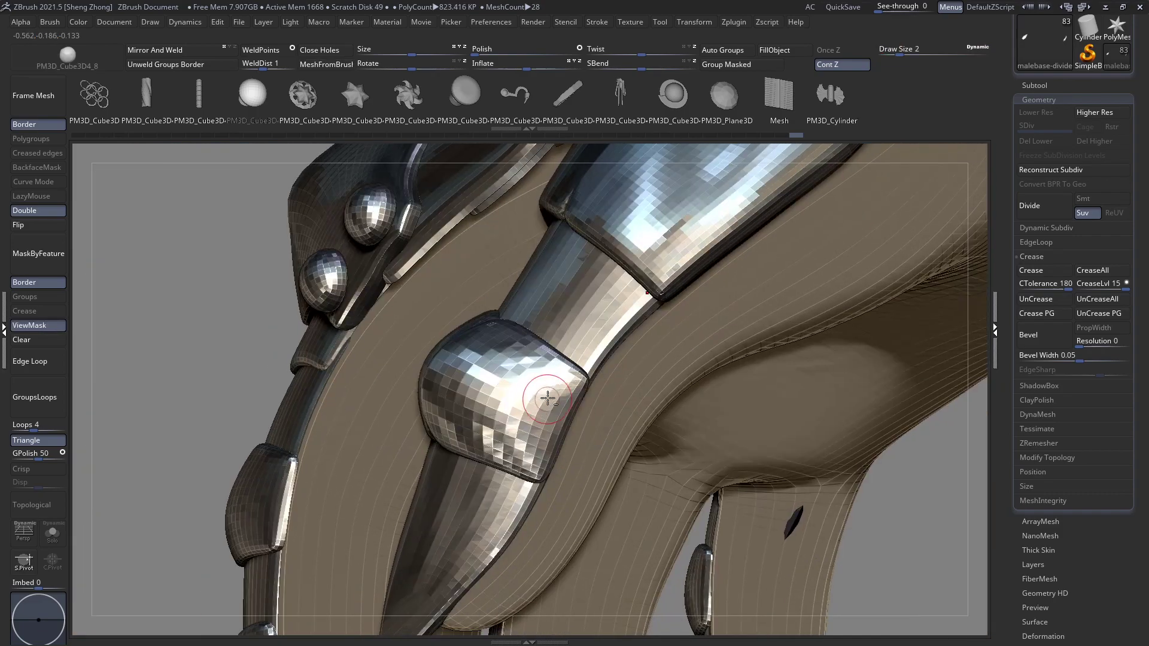
pyautogui.moveTo(564, 382)
pyautogui.mouseDown()
pyautogui.moveTo(544, 411)
pyautogui.moveTo(574, 402)
pyautogui.mouseUp()
pyautogui.hotkey('ctrl', 'z')
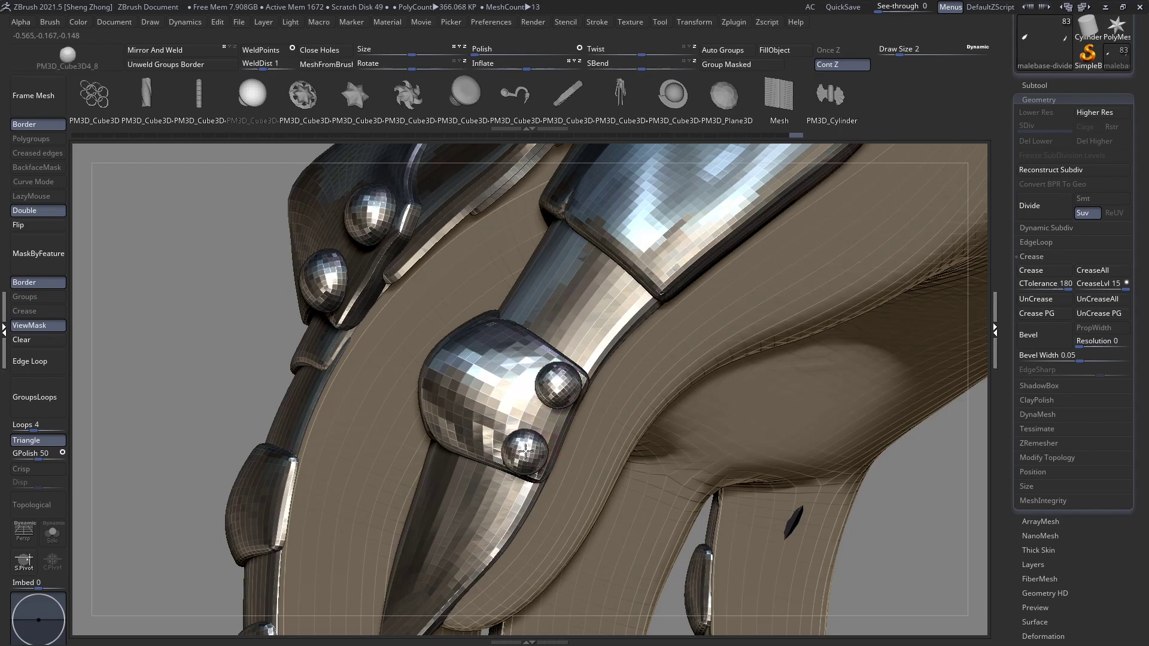
pyautogui.moveTo(535, 456); pyautogui.dragTo(540, 461)
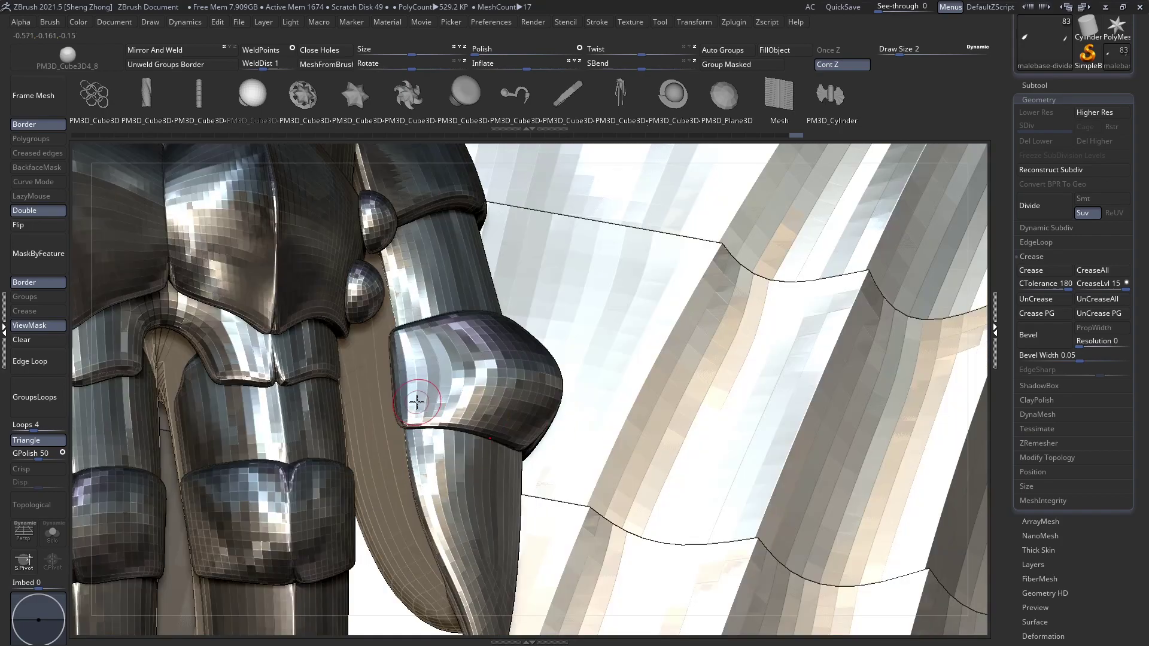
# Insert sphere rivets on the inner side of the thumb's knuckle plate and two on each of the index finger's knuckle plates
pyautogui.click(417, 401)
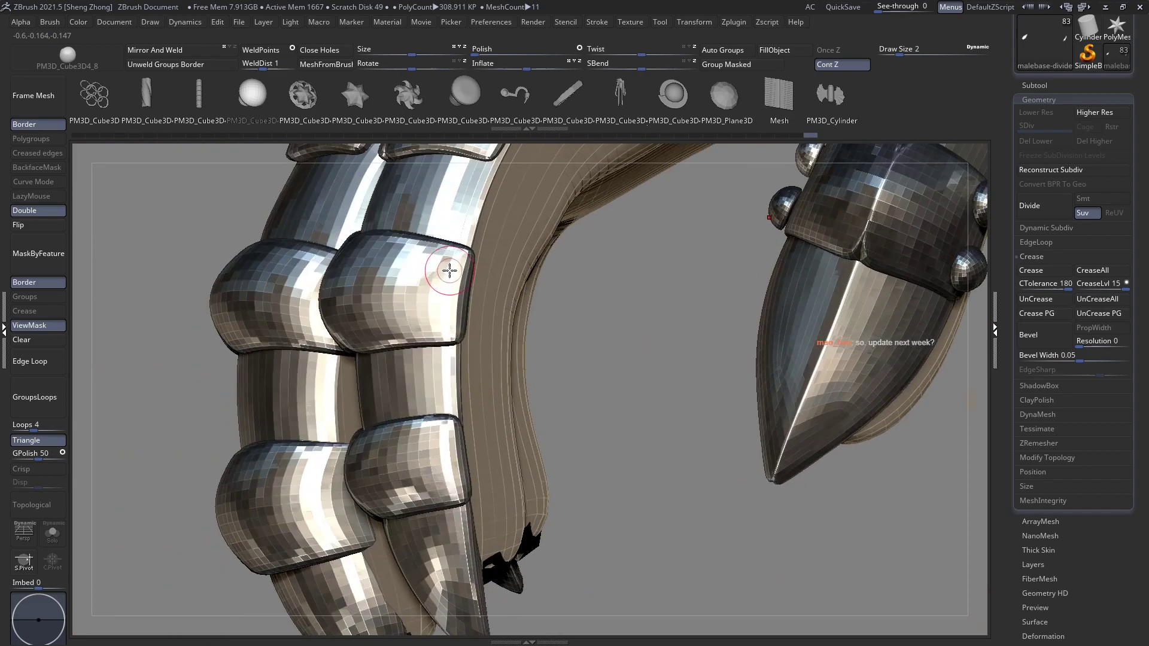
pyautogui.click(445, 265)
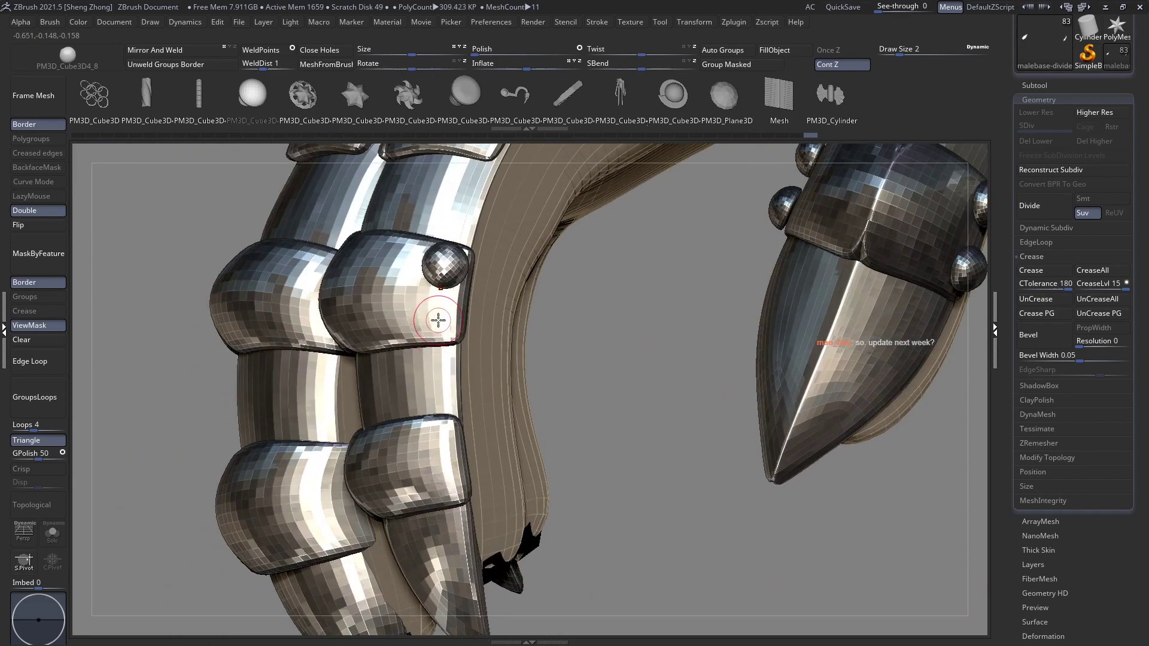
pyautogui.click(439, 319)
pyautogui.click(440, 438)
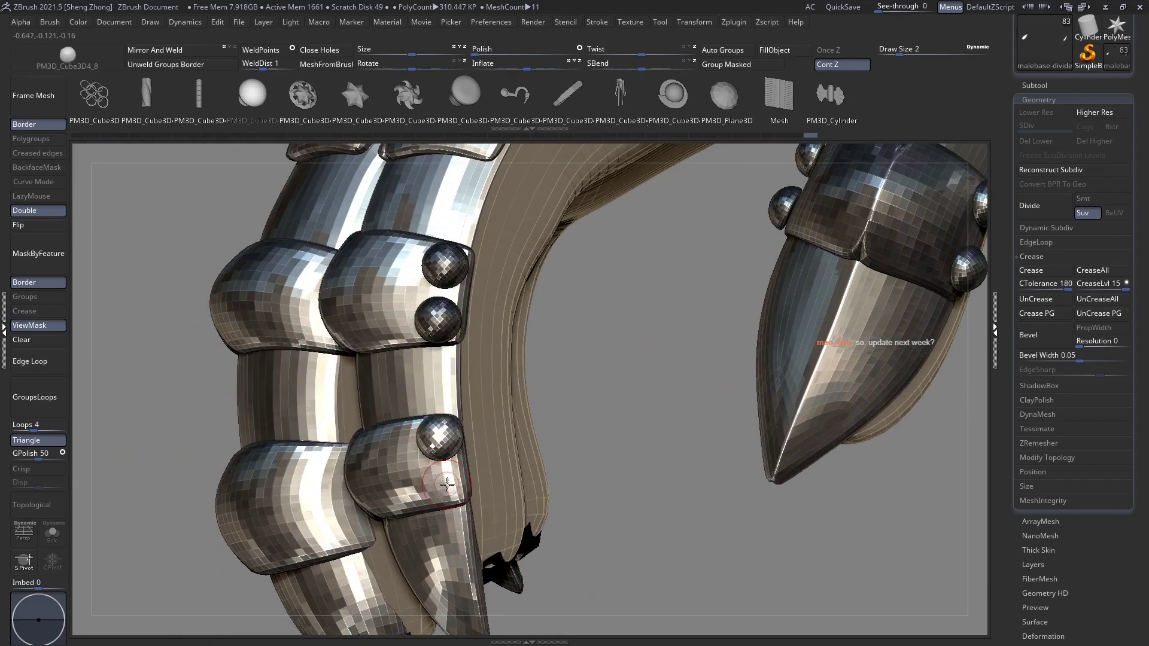
pyautogui.click(447, 489)
# Undo the sphere rivets on the index finger's knuckle plates and the thumb's knuckle plate
pyautogui.moveTo(447, 472); pyautogui.dragTo(526, 454, button='right')
pyautogui.keyDown('alt'); pyautogui.click(430, 474); pyautogui.keyUp('alt')
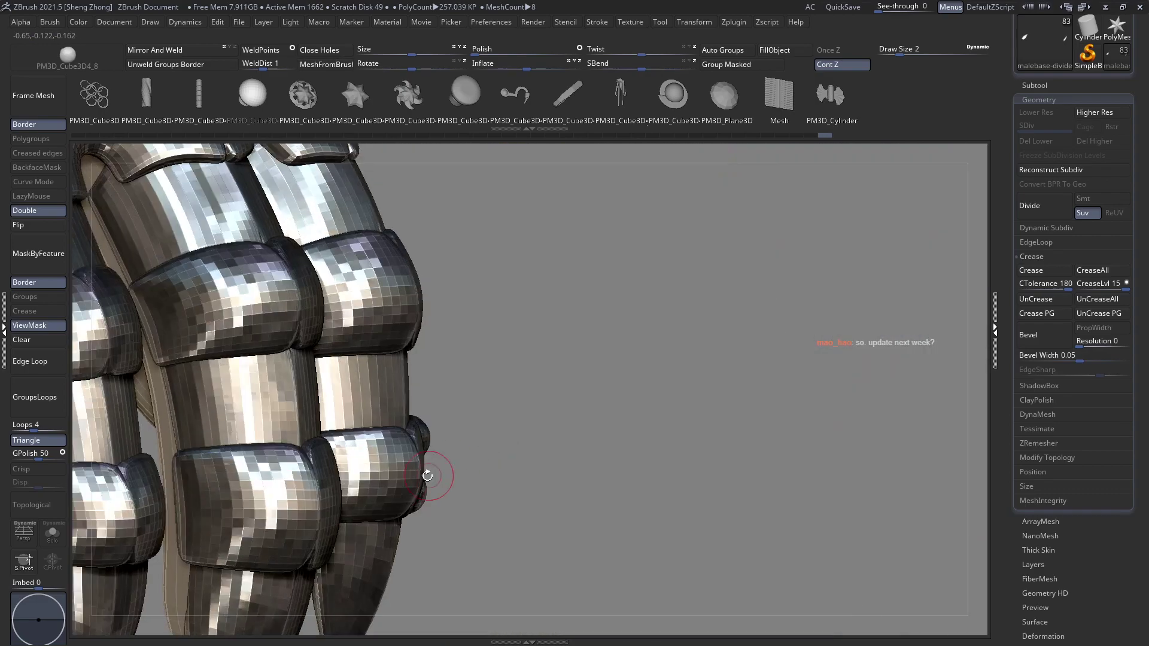
pyautogui.keyDown('alt'); pyautogui.moveTo(374, 483); pyautogui.dragTo(397, 402, button='right'); pyautogui.keyUp('alt')
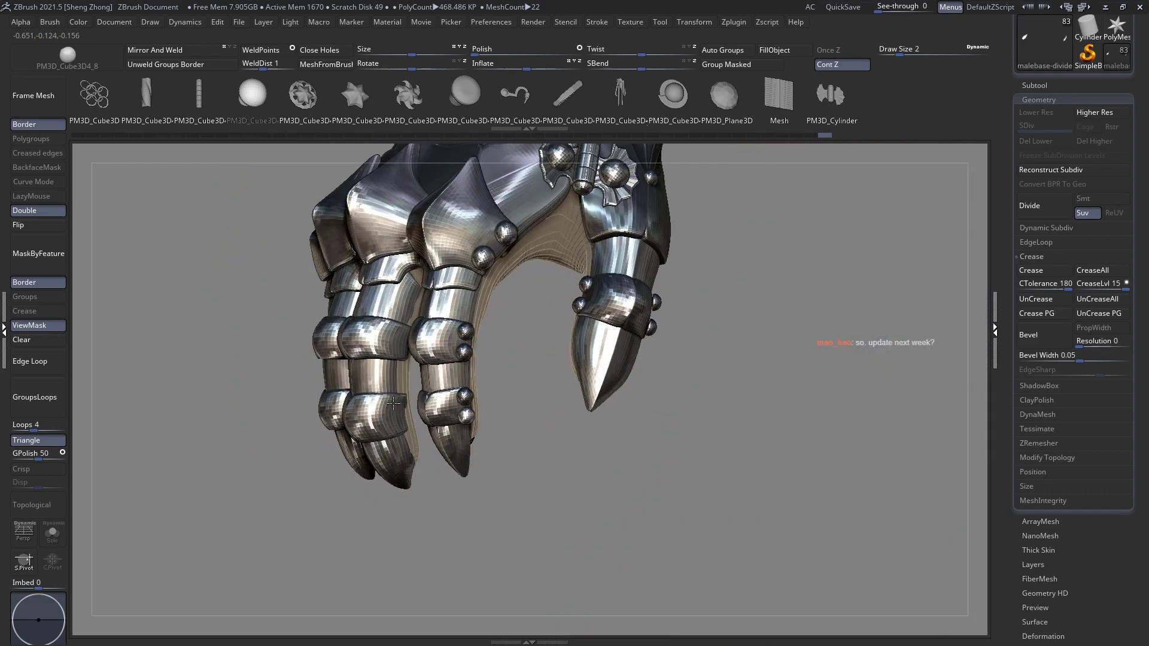
pyautogui.hotkey('ctrl', 'z')
pyautogui.hotkey('ctrl', 'z')
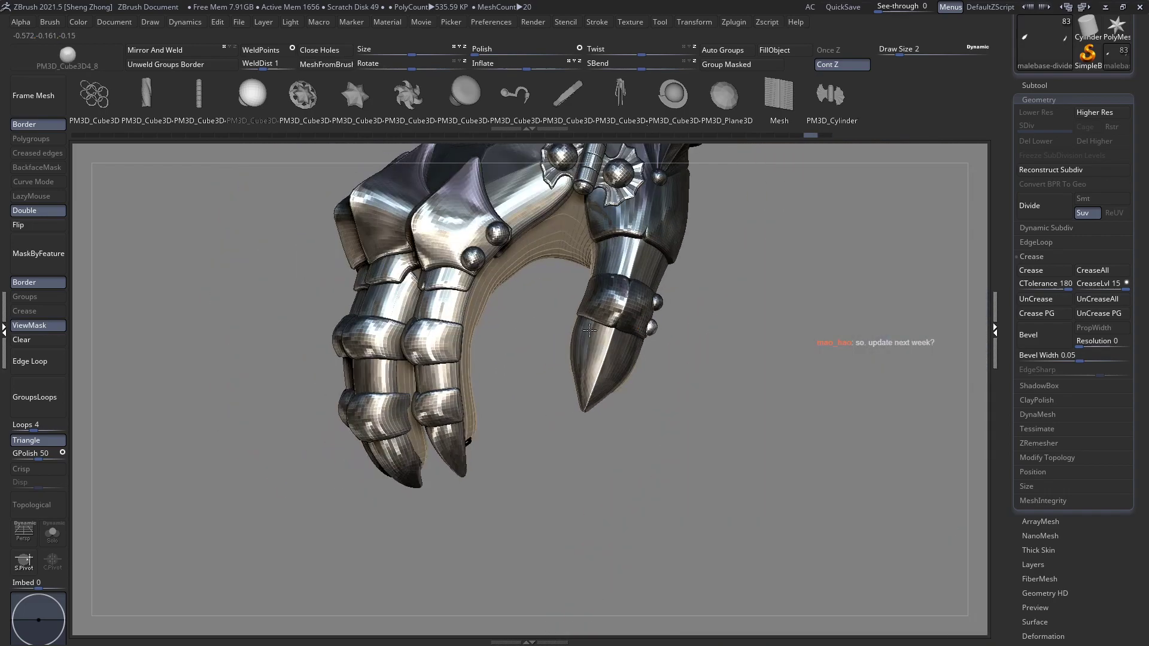
pyautogui.rightClick(225, 264)
pyautogui.moveTo(335, 263); pyautogui.dragTo(383, 260, button='right')
# Set the insert brush's Z Intensity to 49 and insert two sphere rivets on the outer side of the thumb's knuckle plate
pyautogui.press('space')
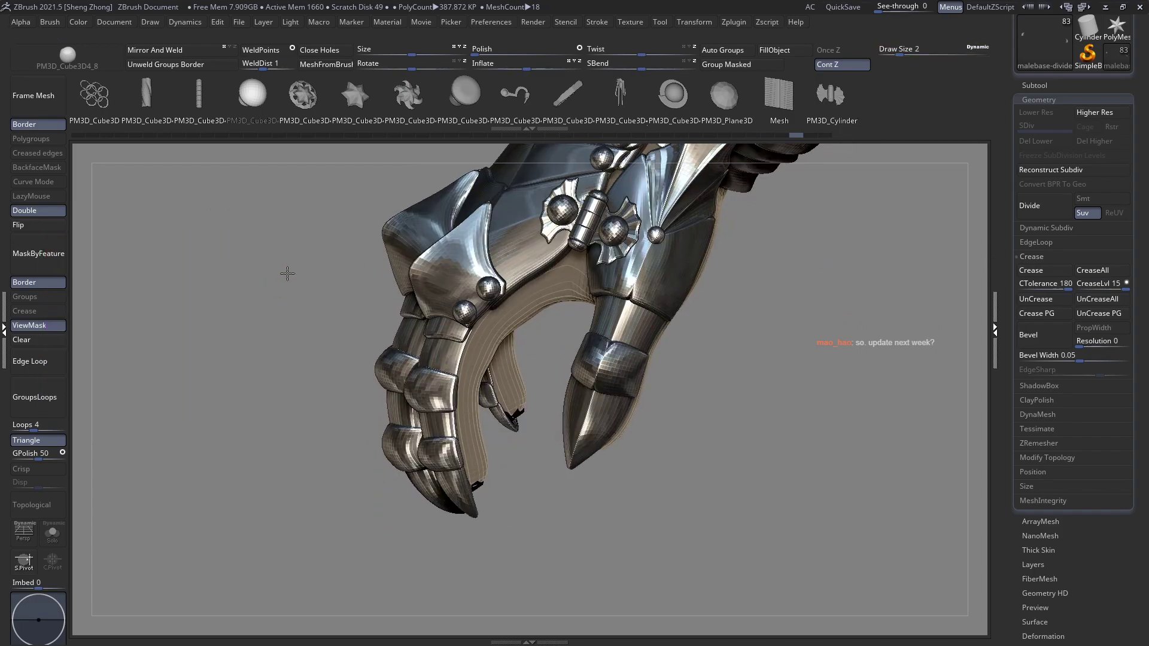
pyautogui.press('space')
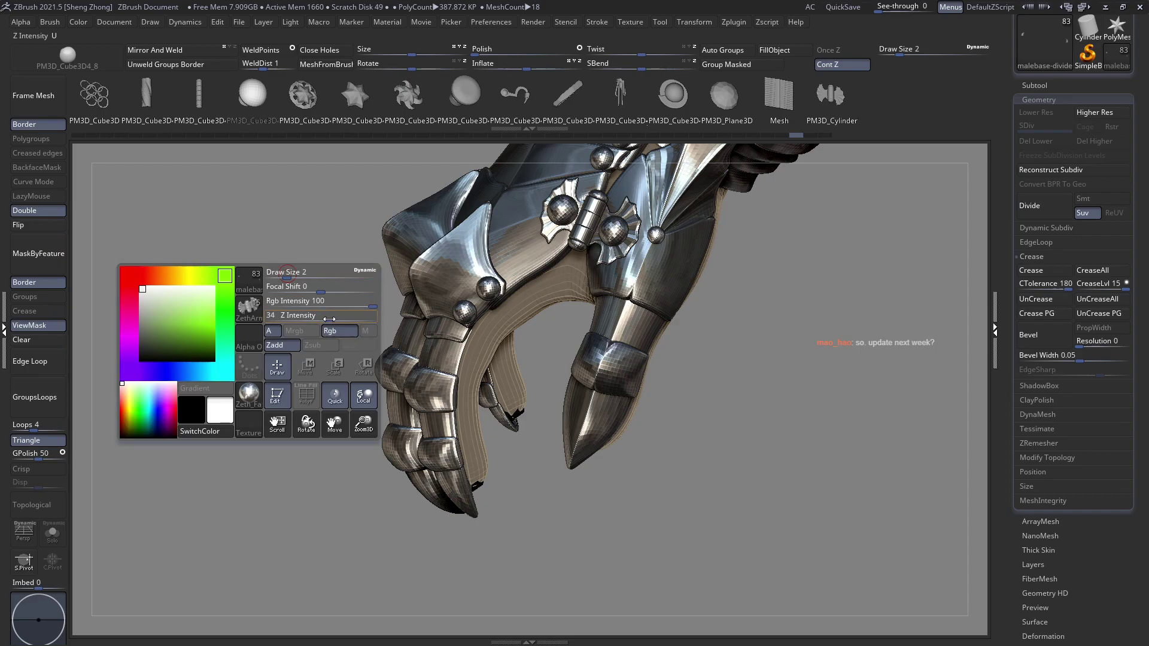
pyautogui.moveTo(520, 343)
pyautogui.mouseDown(button='right')
pyautogui.moveTo(556, 359)
pyautogui.moveTo(628, 458)
pyautogui.moveTo(635, 391)
pyautogui.moveTo(756, 418)
pyautogui.mouseUp(button='right')
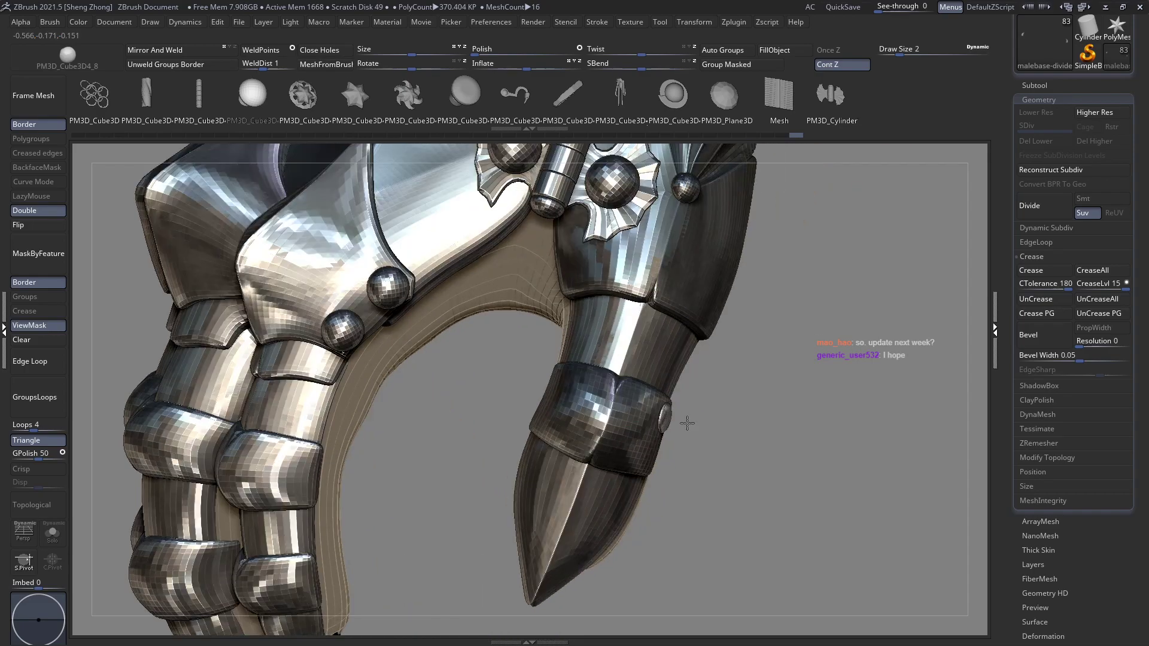
pyautogui.press('space')
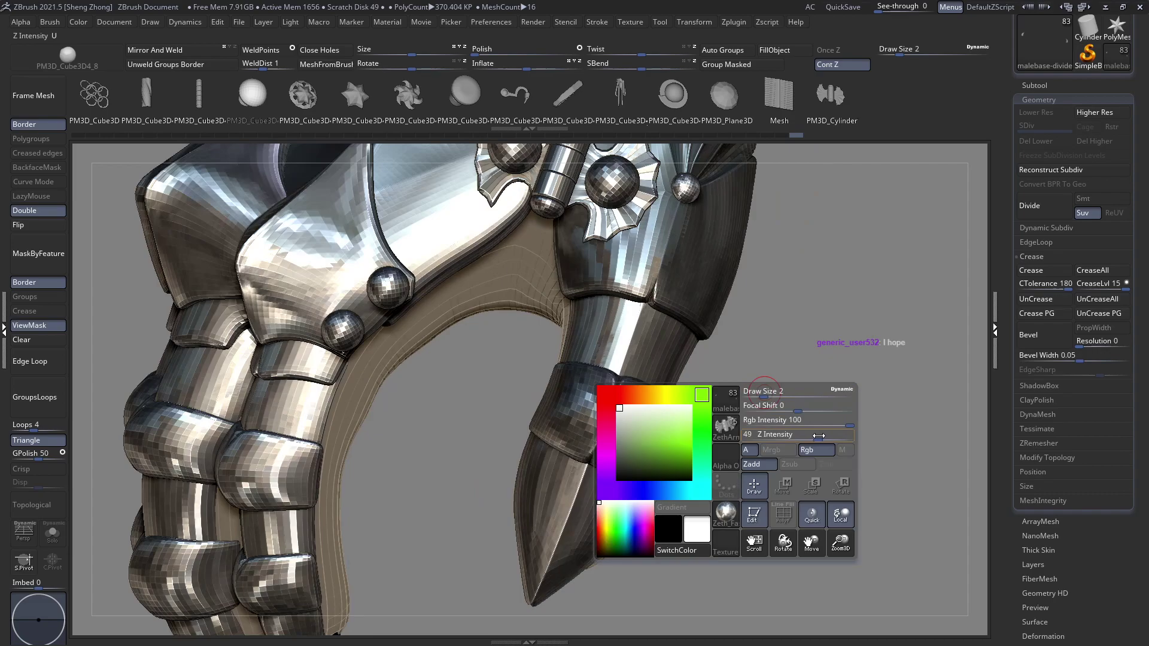
pyautogui.moveTo(774, 436); pyautogui.dragTo(651, 417, button='right')
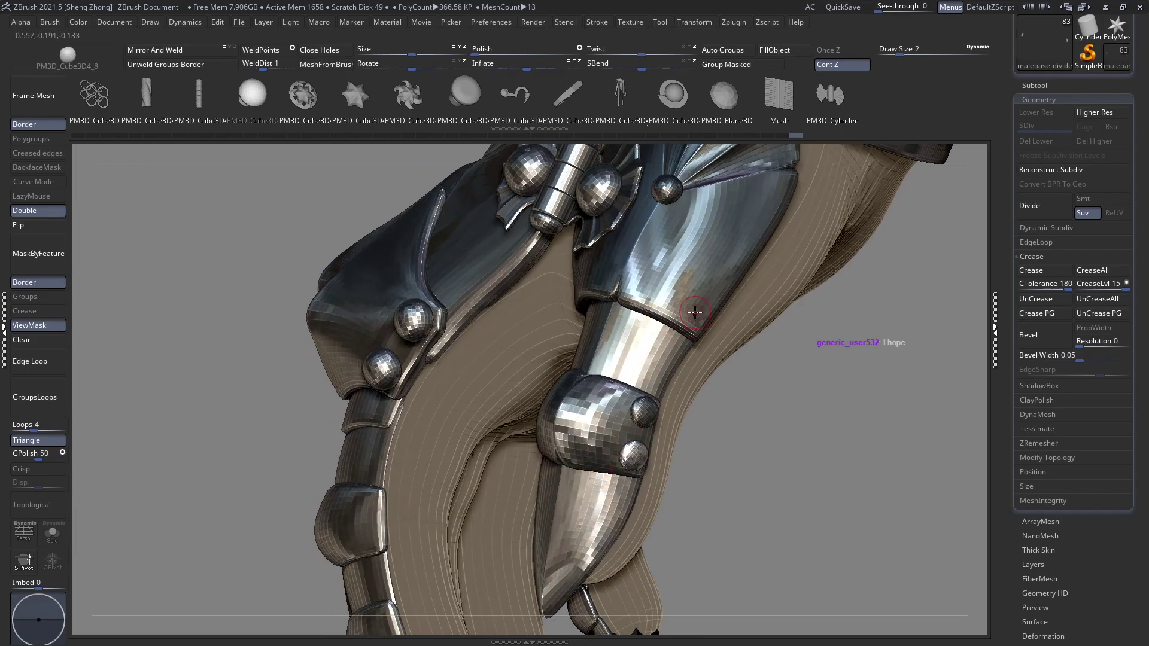
# Insert a sphere rivet at the thumb base plate's lower outer corner and two on the inner side of the thumb's knuckle plate
pyautogui.moveTo(638, 281); pyautogui.dragTo(678, 295, button='right')
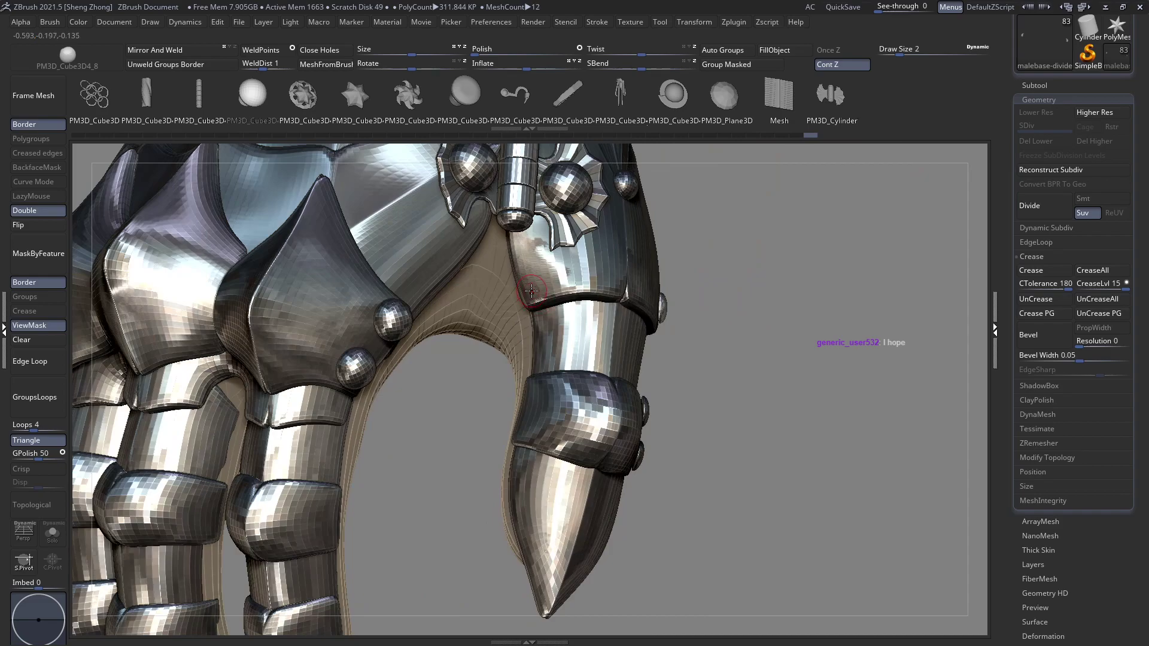
pyautogui.keyDown('ctrl'); pyautogui.moveTo(535, 287); pyautogui.dragTo(705, 382, button='right'); pyautogui.keyUp('ctrl')
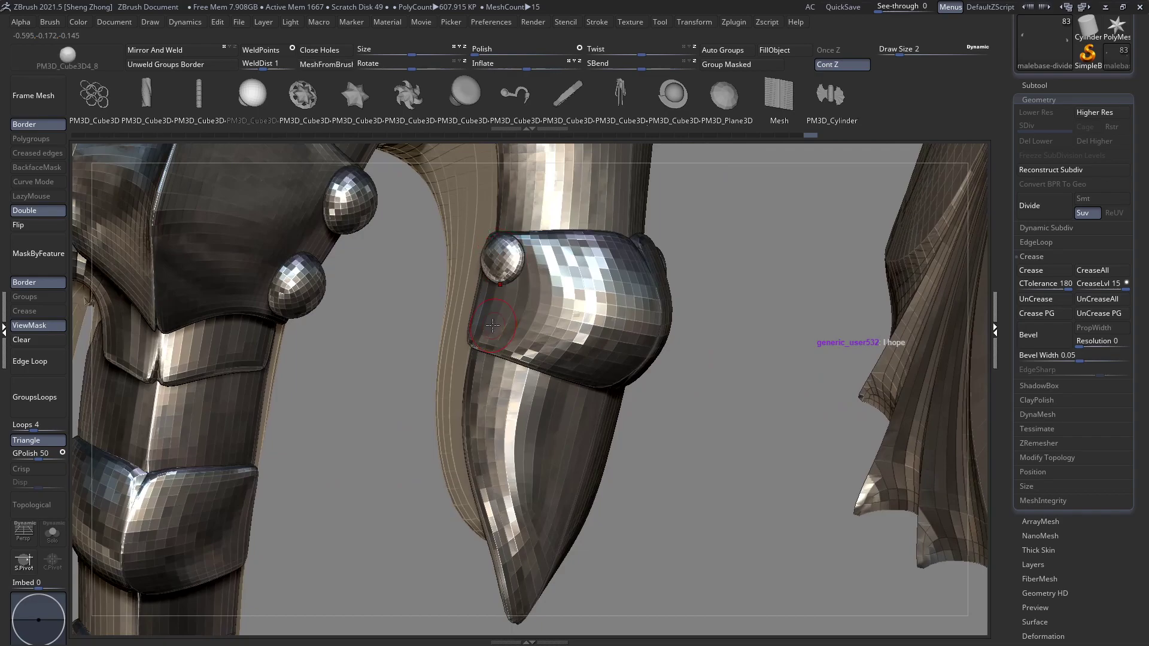
pyautogui.moveTo(471, 345); pyautogui.dragTo(437, 336, button='right')
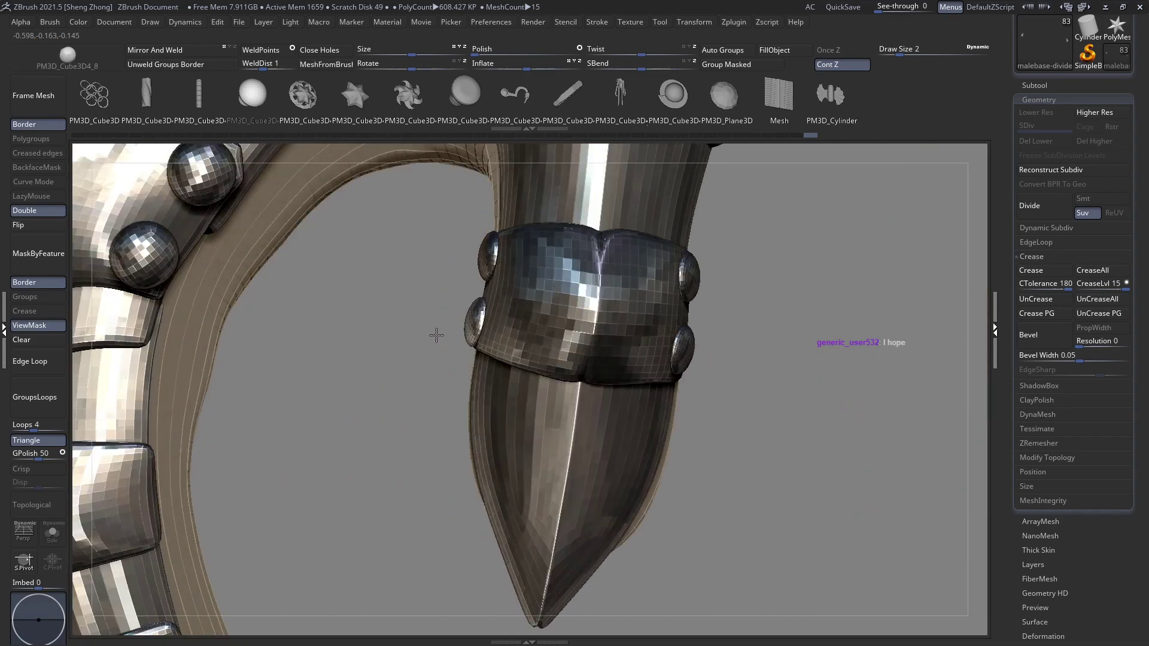
# Insert two sphere rivets on the thumb-facing side of each of the index finger's two knuckle plates
pyautogui.keyDown('alt'); pyautogui.moveTo(147, 454); pyautogui.dragTo(500, 423, button='right'); pyautogui.keyUp('alt')
pyautogui.keyDown('alt'); pyautogui.click(483, 420); pyautogui.keyUp('alt')
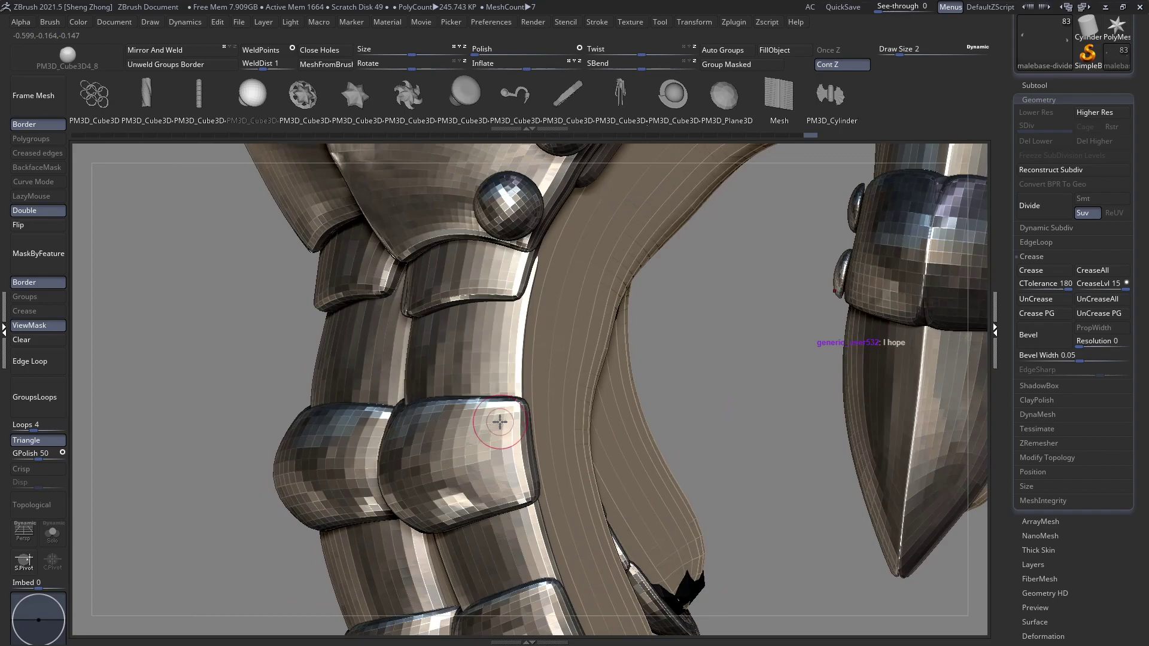
pyautogui.moveTo(500, 423); pyautogui.dragTo(514, 504)
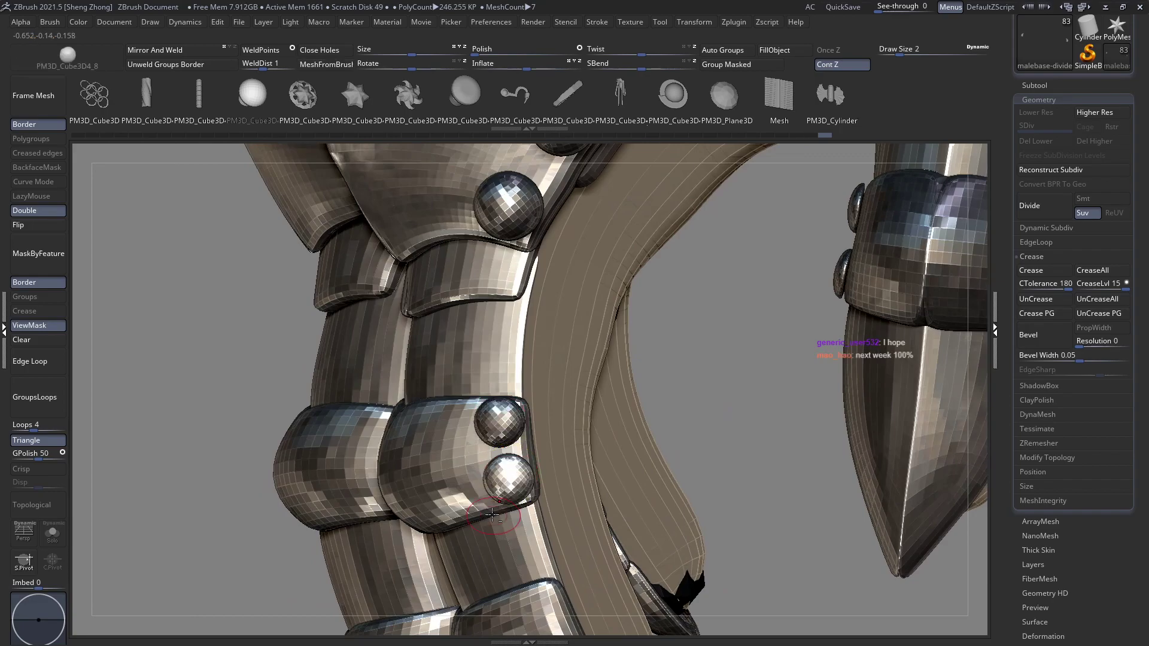
pyautogui.keyDown('alt'); pyautogui.moveTo(530, 568); pyautogui.dragTo(532, 357, button='right'); pyautogui.keyUp('alt')
pyautogui.moveTo(541, 391); pyautogui.dragTo(574, 466)
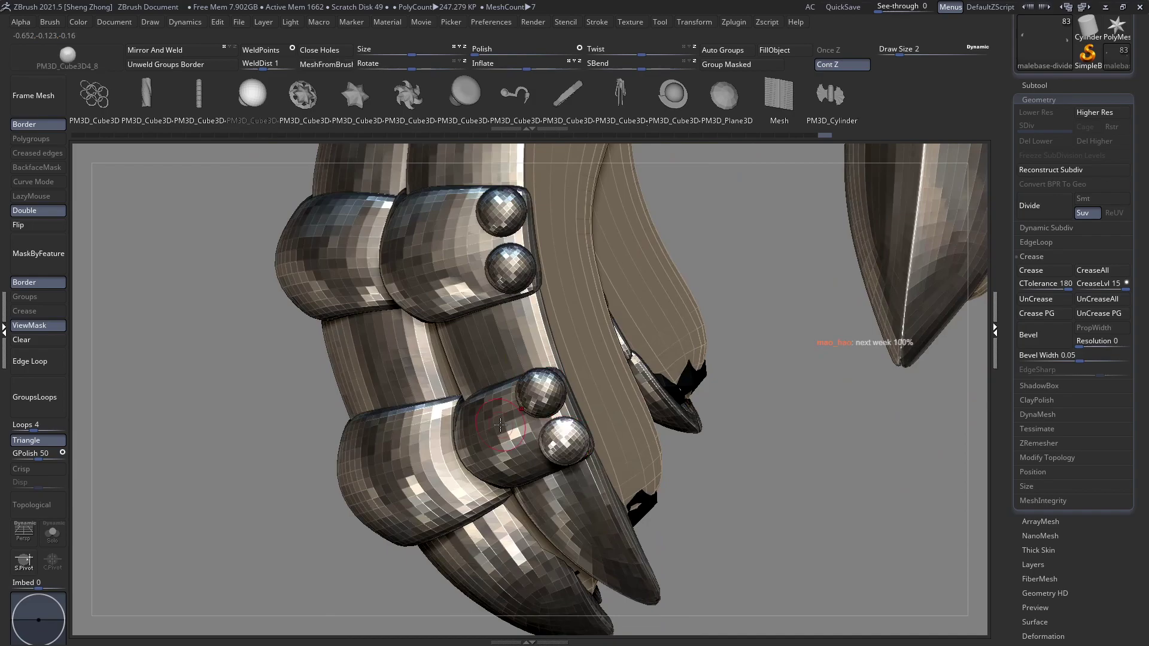
# Insert two sphere rivets on the middle-finger-facing side of each of the index finger's two knuckle plates
pyautogui.moveTo(574, 466); pyautogui.dragTo(622, 374, button='right')
pyautogui.moveTo(461, 359)
pyautogui.keyDown('ctrl'); pyautogui.mouseDown(button='right')
pyautogui.moveTo(463, 384)
pyautogui.moveTo(478, 367)
pyautogui.moveTo(430, 450)
pyautogui.mouseUp(button='right'); pyautogui.keyUp('ctrl')
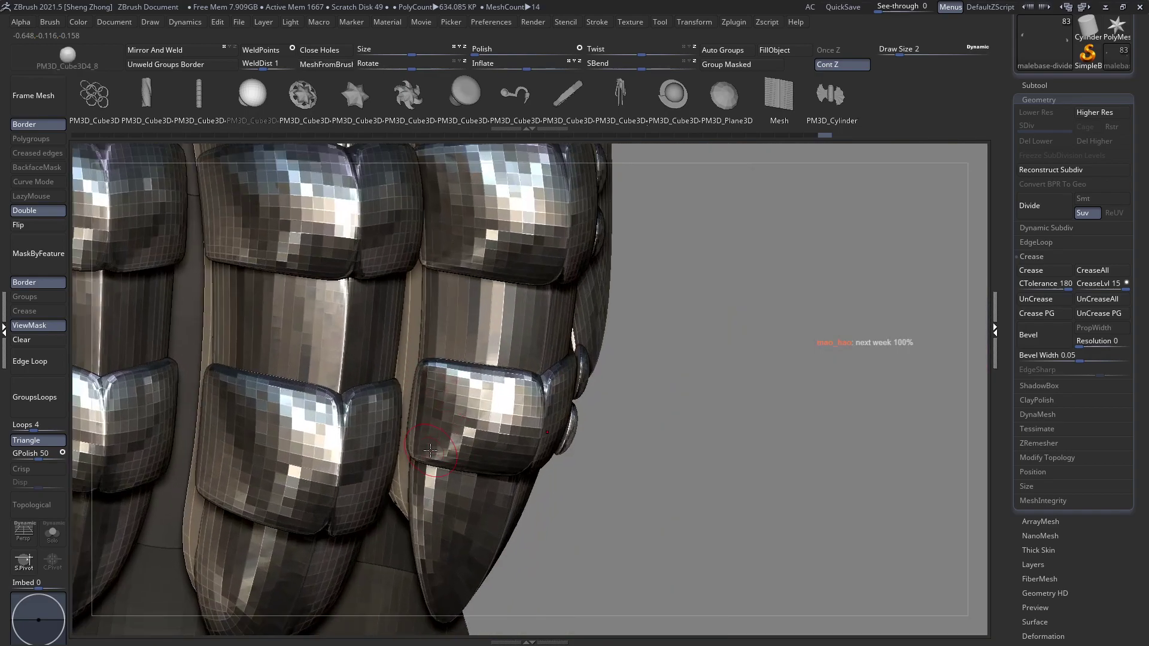
pyautogui.click(429, 443)
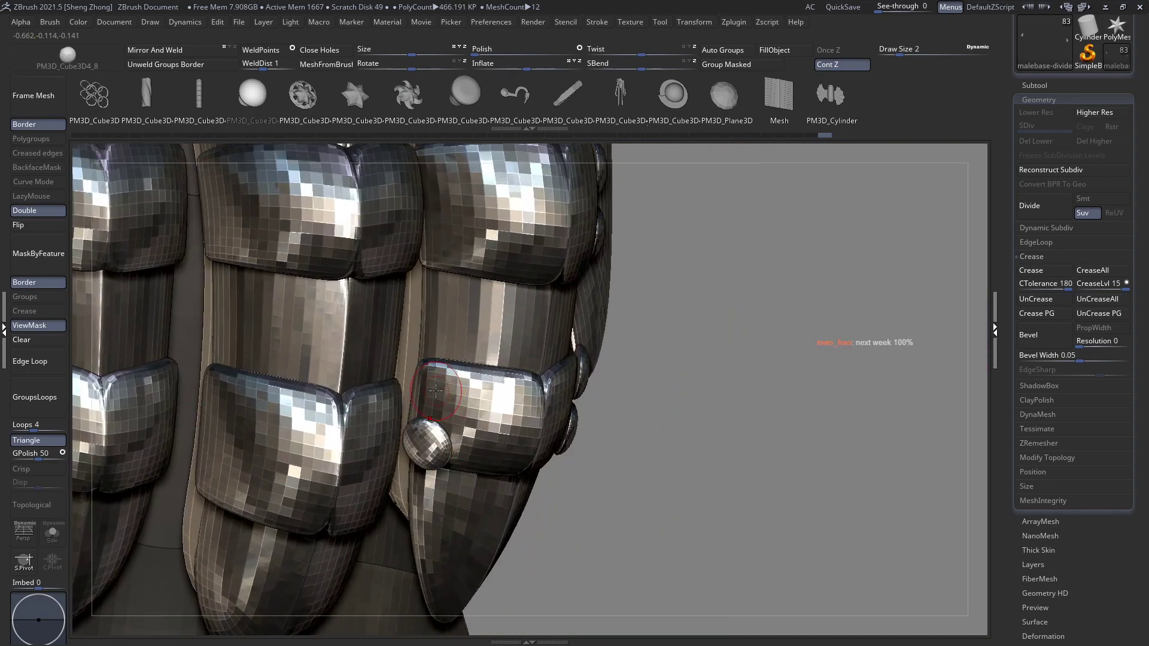
pyautogui.click(433, 392)
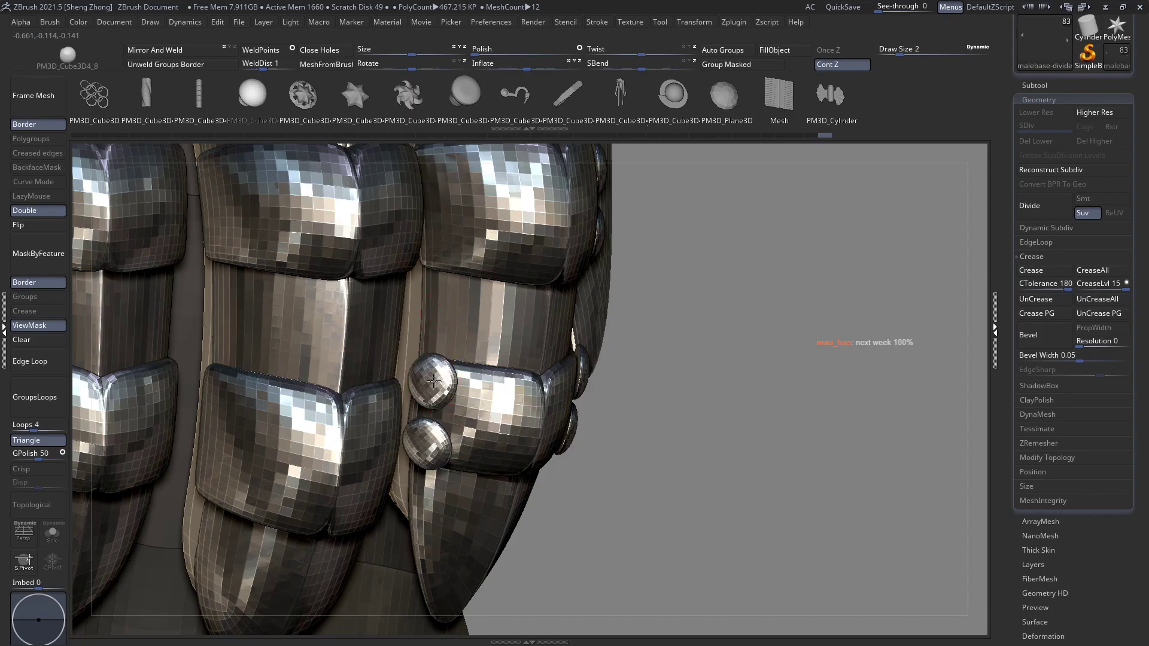
pyautogui.keyDown('alt'); pyautogui.moveTo(457, 260); pyautogui.dragTo(431, 308, button='right'); pyautogui.keyUp('alt')
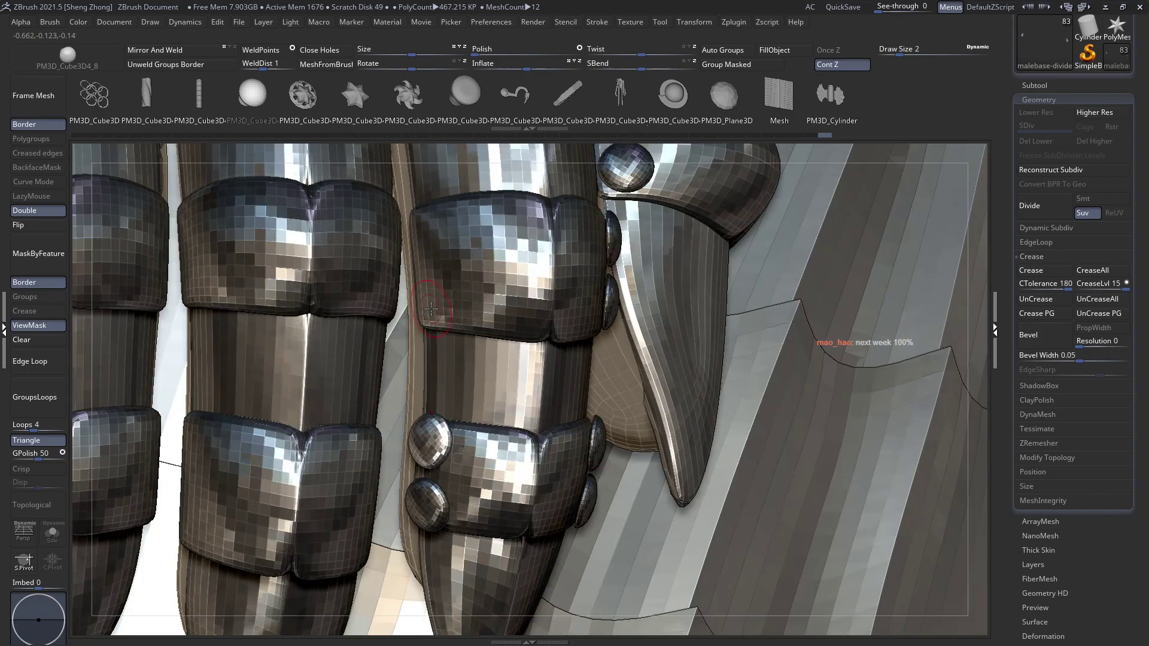
pyautogui.click(432, 306)
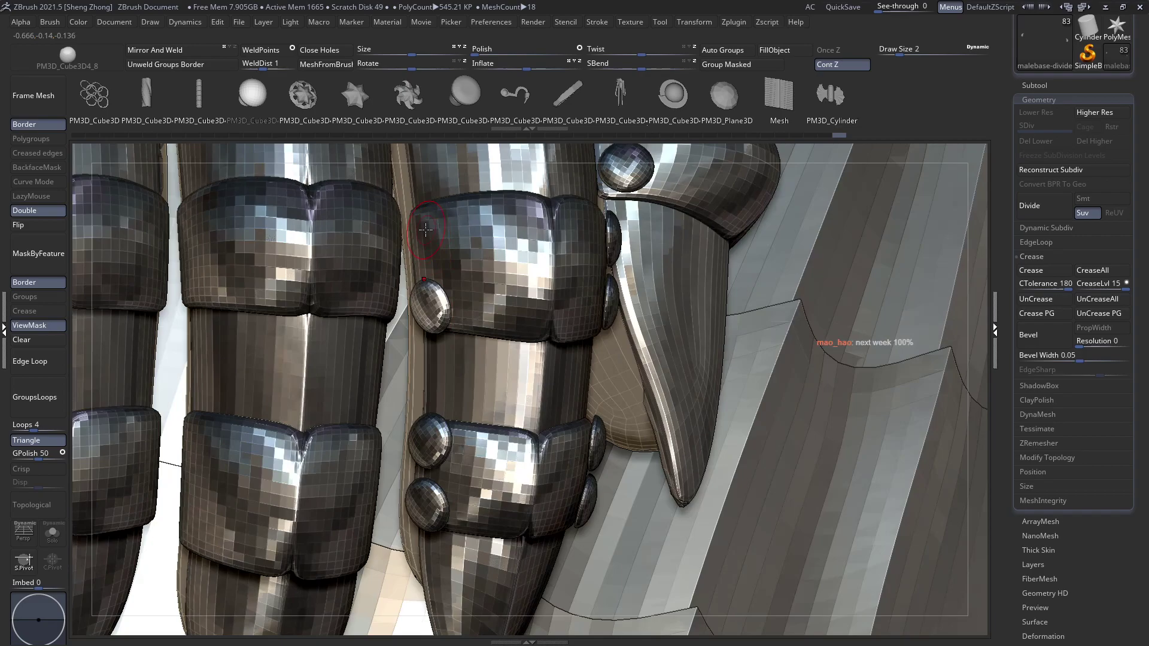
pyautogui.keyDown('alt'); pyautogui.moveTo(426, 231); pyautogui.dragTo(352, 365, button='right'); pyautogui.keyUp('alt')
# Make the finger plates' subtool active and choose the Move Topological brush with a Draw Size of about 13.33
pyautogui.moveTo(456, 323)
pyautogui.keyDown('ctrl'); pyautogui.mouseDown(button='right')
pyautogui.moveTo(423, 350)
pyautogui.moveTo(416, 273)
pyautogui.mouseUp(button='right'); pyautogui.keyUp('ctrl')
pyautogui.keyDown('alt'); pyautogui.click(416, 273); pyautogui.keyUp('alt')
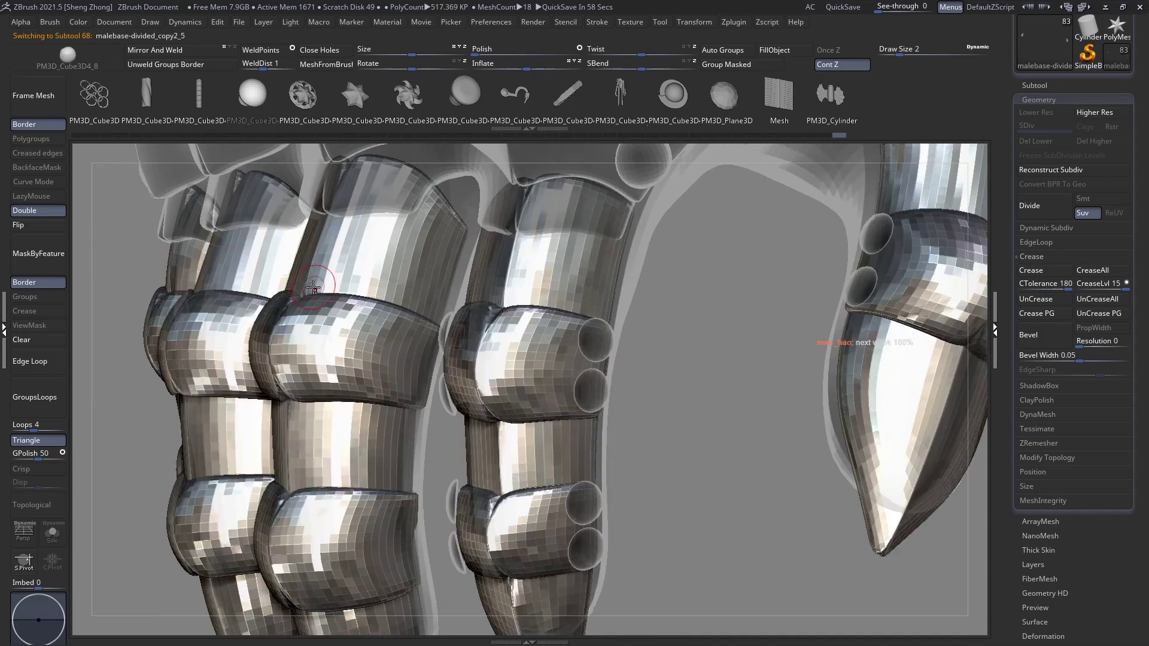
pyautogui.rightClick(144, 290)
pyautogui.click(169, 324)
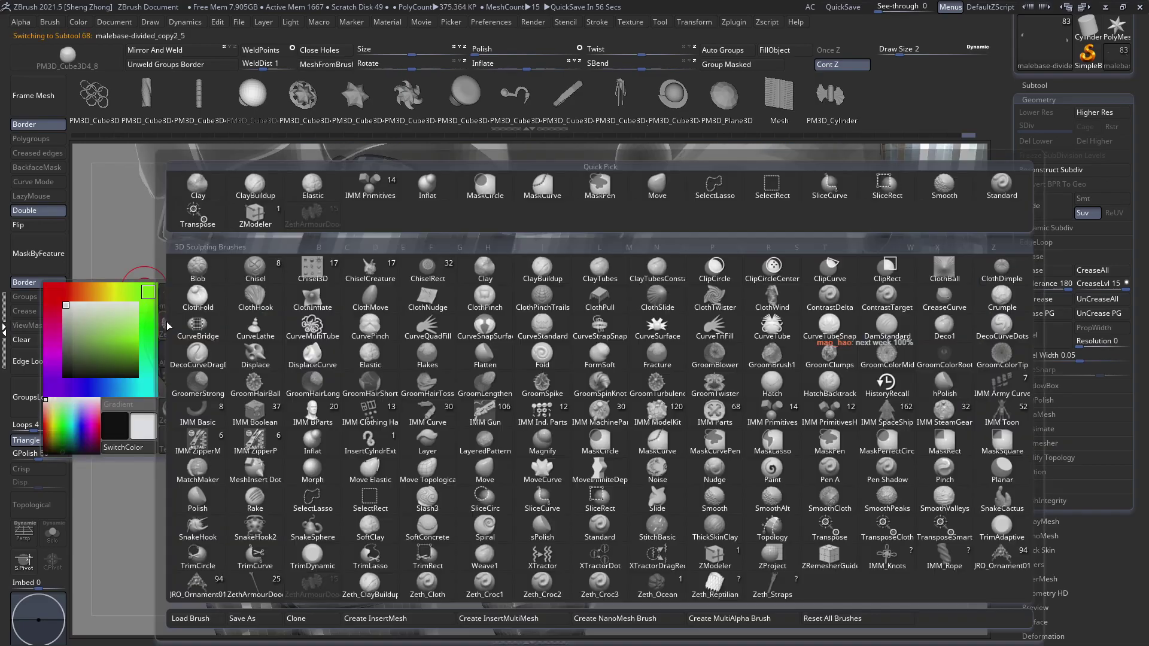
pyautogui.press('m')
pyautogui.press('t')
pyautogui.press('space')
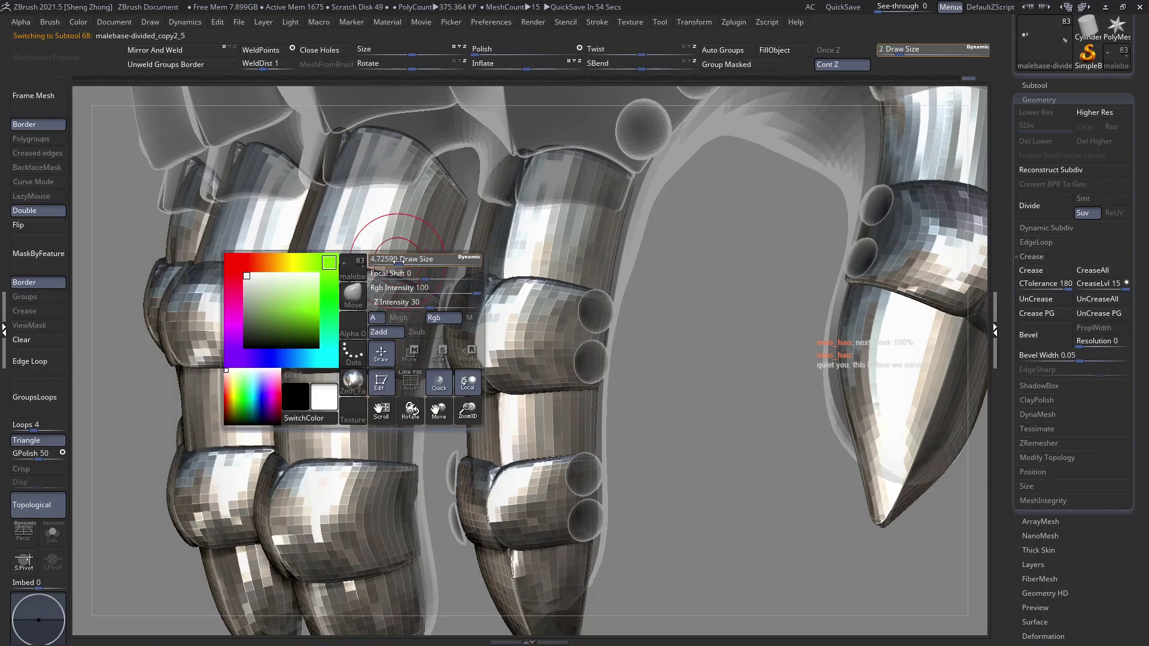
pyautogui.moveTo(386, 260); pyautogui.dragTo(405, 262)
pyautogui.moveTo(405, 263)
pyautogui.mouseDown(button='right')
pyautogui.moveTo(425, 264)
pyautogui.moveTo(439, 308)
pyautogui.moveTo(461, 310)
pyautogui.mouseUp(button='right')
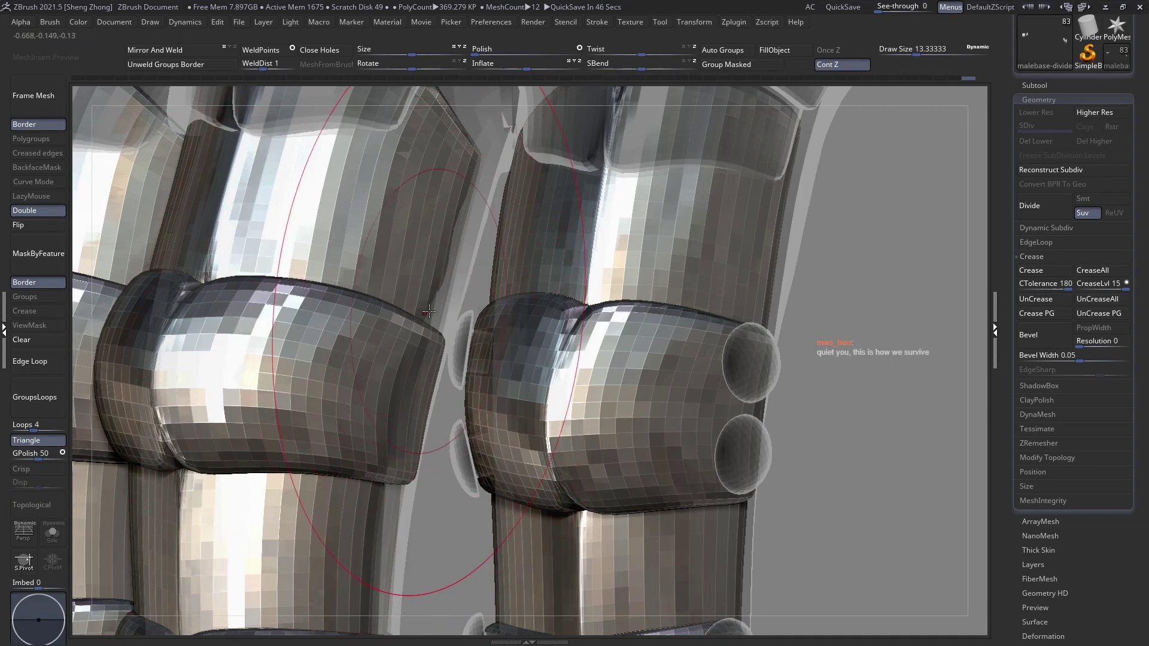
pyautogui.keyDown('ctrl'); pyautogui.moveTo(287, 332); pyautogui.dragTo(329, 300, button='right'); pyautogui.keyUp('ctrl')
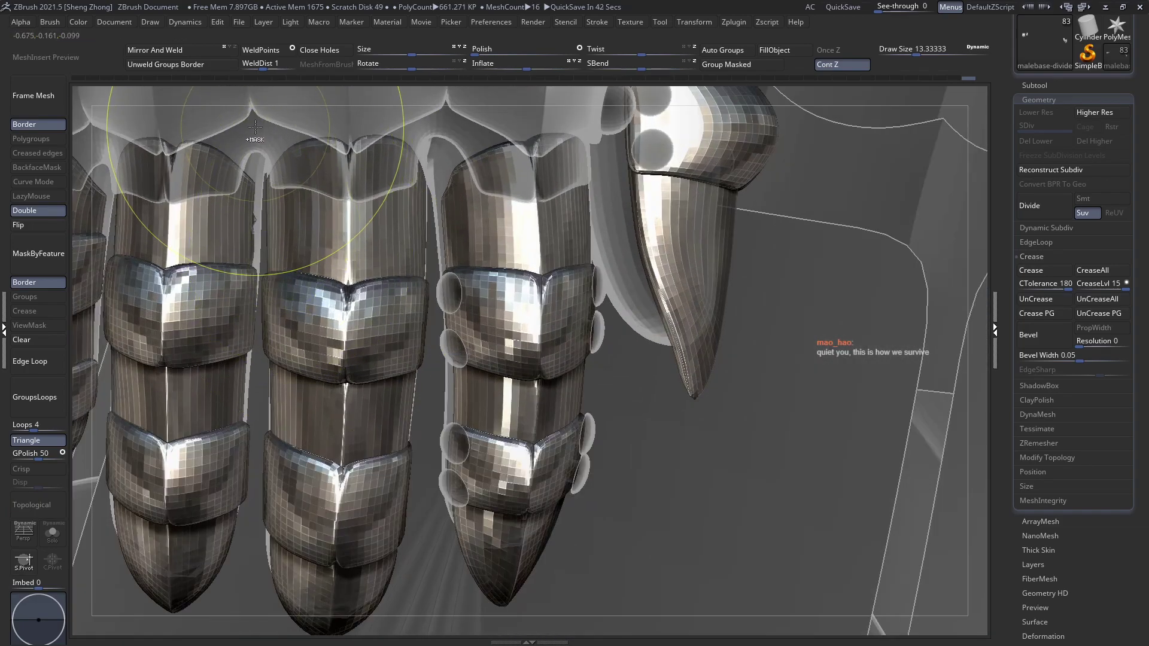
pyautogui.keyDown('ctrl'); pyautogui.keyDown('shift'); pyautogui.moveTo(386, 372); pyautogui.dragTo(430, 607); pyautogui.keyUp('shift'); pyautogui.keyUp('ctrl')
pyautogui.hotkey('ctrl', 'z')
pyautogui.moveTo(251, 237)
pyautogui.keyDown('ctrl'); pyautogui.mouseDown(button='right')
pyautogui.moveTo(437, 381)
pyautogui.moveTo(242, 119)
pyautogui.moveTo(249, 323)
pyautogui.mouseUp(button='right'); pyautogui.keyUp('ctrl')
pyautogui.press('space')
pyautogui.moveTo(302, 249); pyautogui.dragTo(293, 248)
pyautogui.moveTo(295, 272)
pyautogui.mouseDown(button='right')
pyautogui.moveTo(296, 285)
pyautogui.moveTo(174, 213)
pyautogui.mouseUp(button='right')
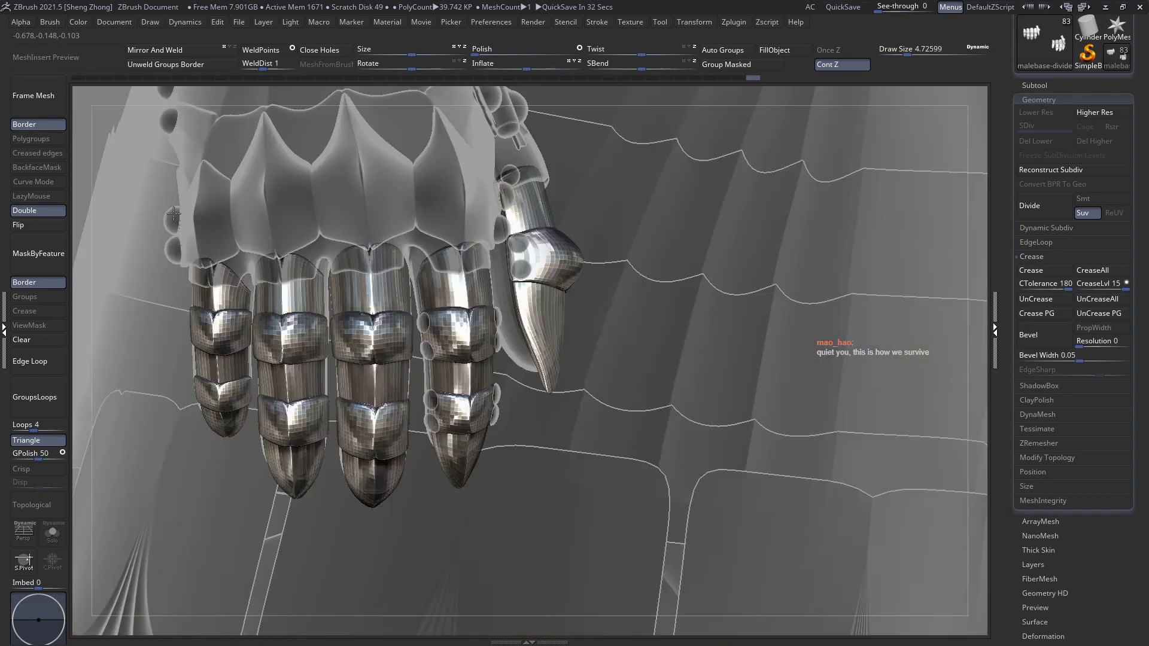
# Adjust the index-facing edges of the middle finger's plates with Move Topological, using Draw Sizes of about 17.1, 12.5 and 8.37
pyautogui.moveTo(309, 326)
pyautogui.mouseDown(button='right')
pyautogui.moveTo(281, 323)
pyautogui.moveTo(333, 313)
pyautogui.moveTo(344, 269)
pyautogui.moveTo(386, 278)
pyautogui.moveTo(358, 275)
pyautogui.moveTo(403, 387)
pyautogui.mouseUp(button='right')
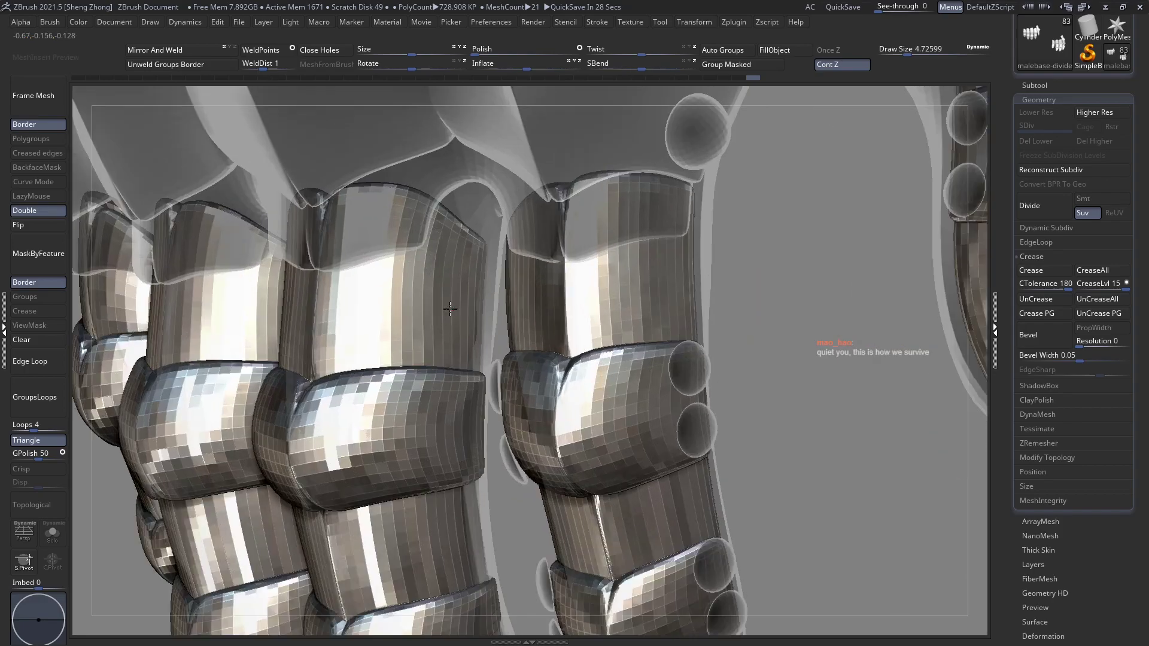
pyautogui.press('space')
pyautogui.moveTo(451, 309); pyautogui.dragTo(463, 308)
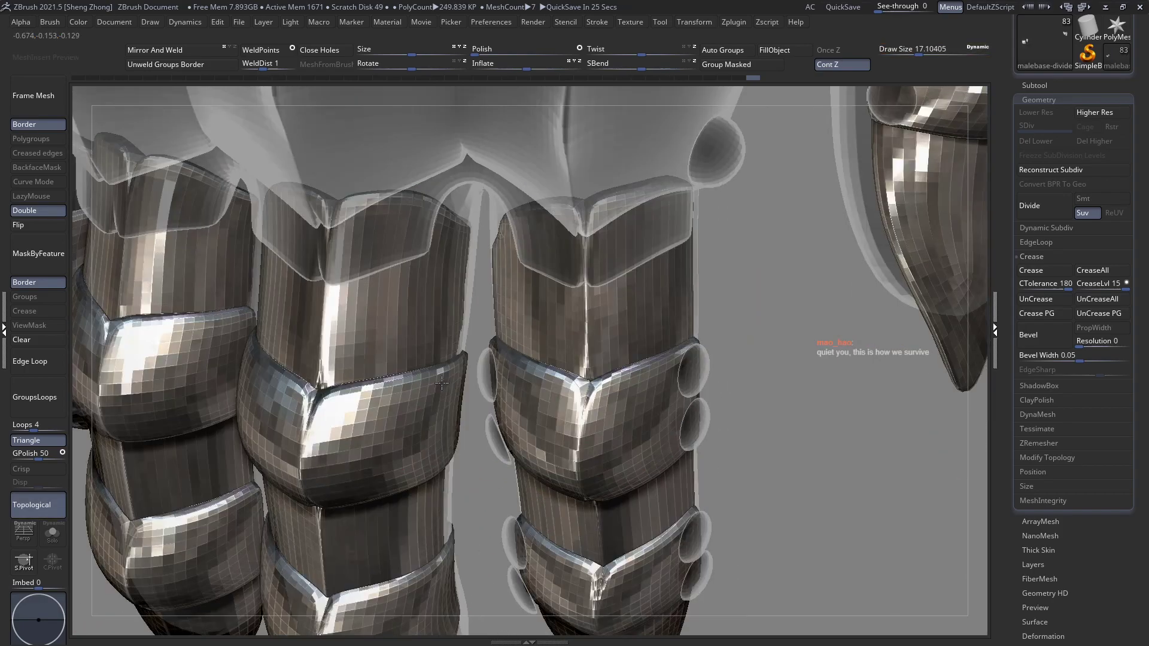
pyautogui.press('space')
pyautogui.moveTo(473, 315); pyautogui.dragTo(463, 316)
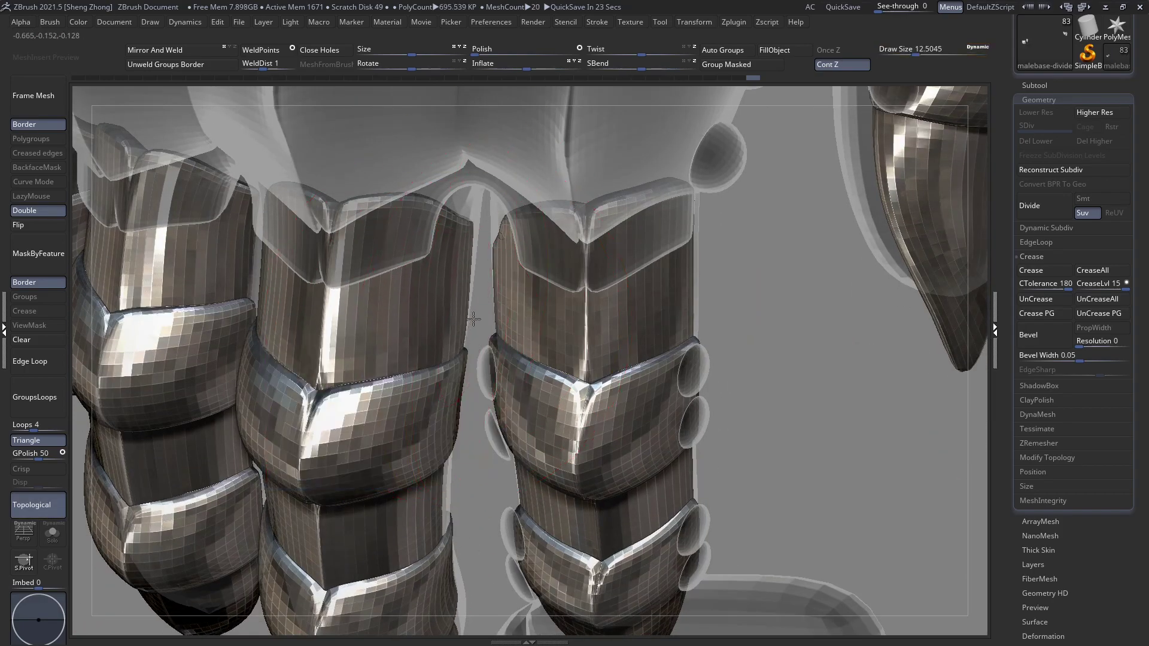
pyautogui.moveTo(447, 350)
pyautogui.mouseDown(button='right')
pyautogui.moveTo(473, 413)
pyautogui.moveTo(463, 510)
pyautogui.moveTo(442, 325)
pyautogui.mouseUp(button='right')
pyautogui.press('space')
pyautogui.moveTo(467, 389); pyautogui.dragTo(462, 389)
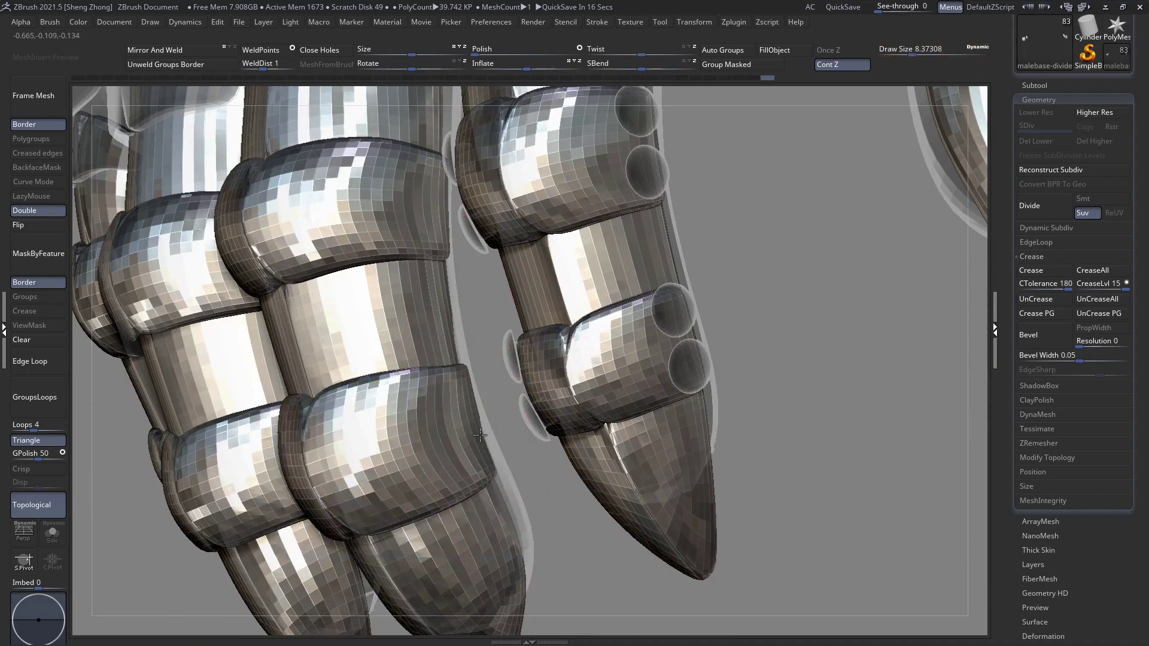
pyautogui.moveTo(459, 372)
pyautogui.mouseDown(button='right')
pyautogui.moveTo(422, 296)
pyautogui.moveTo(432, 246)
pyautogui.moveTo(463, 251)
pyautogui.moveTo(387, 253)
pyautogui.moveTo(445, 275)
pyautogui.moveTo(337, 414)
pyautogui.moveTo(420, 376)
pyautogui.moveTo(334, 277)
pyautogui.mouseUp(button='right')
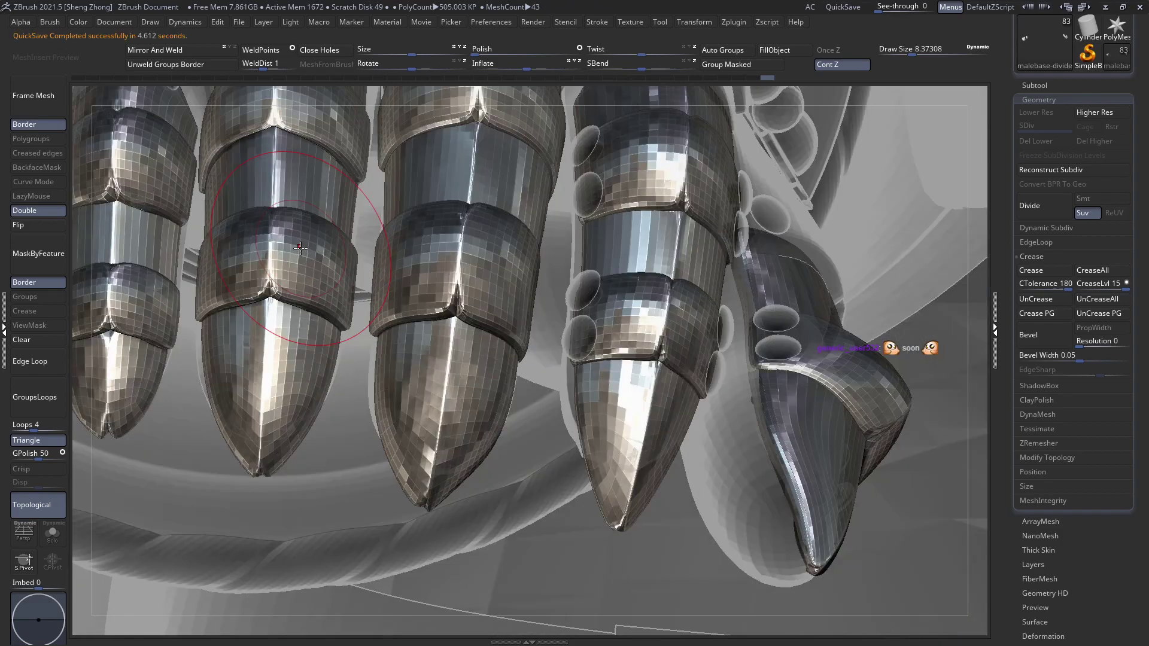
# Switch back to the 15-mesh Zeth armour insert brush with the sphere and set its Draw Size to 2
pyautogui.moveTo(360, 287)
pyautogui.mouseDown(button='right')
pyautogui.moveTo(474, 259)
pyautogui.moveTo(460, 281)
pyautogui.moveTo(341, 167)
pyautogui.mouseUp(button='right')
pyautogui.rightClick(319, 153)
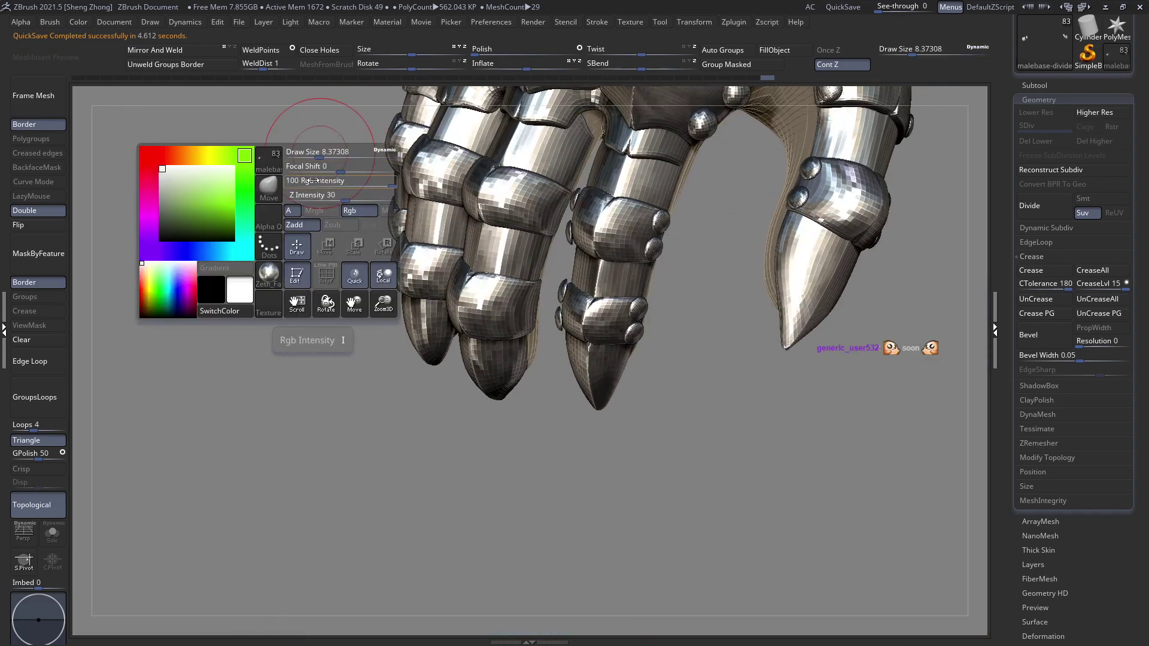
pyautogui.click(271, 185)
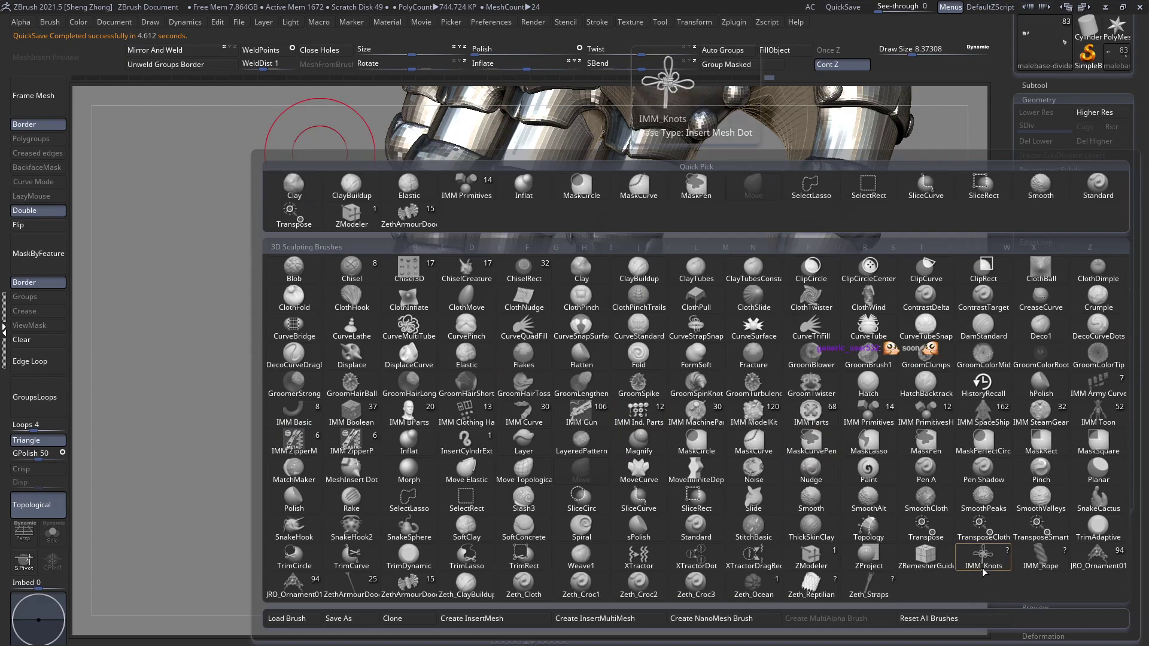
pyautogui.press('space')
pyautogui.click(166, 342)
pyautogui.press('z')
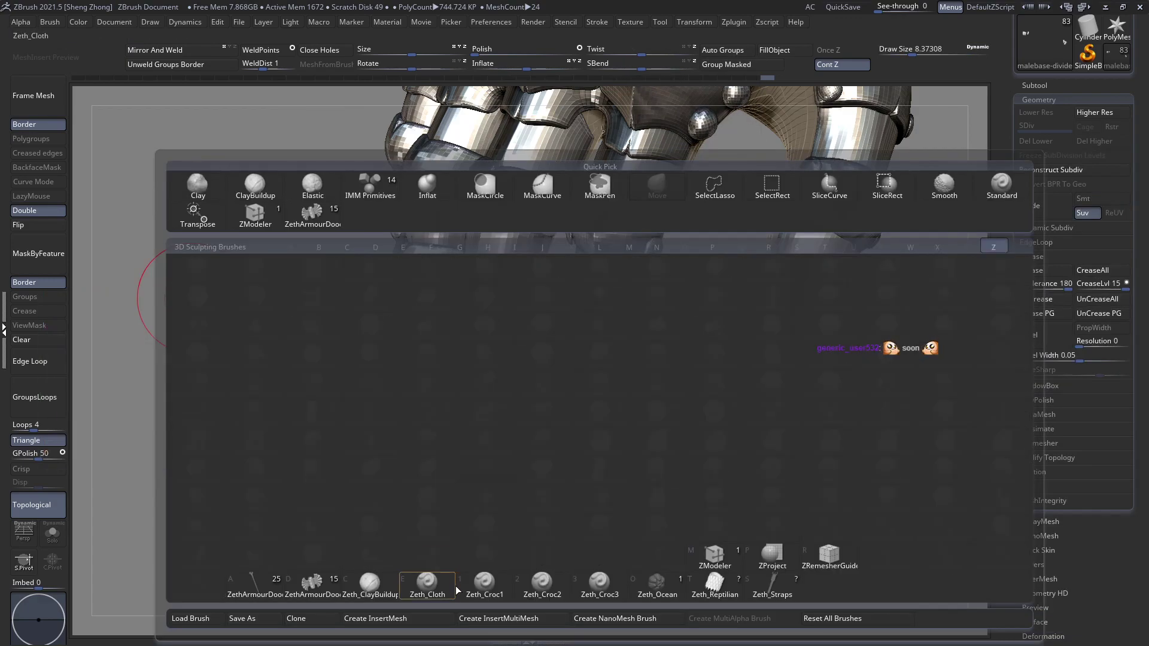
pyautogui.click(314, 581)
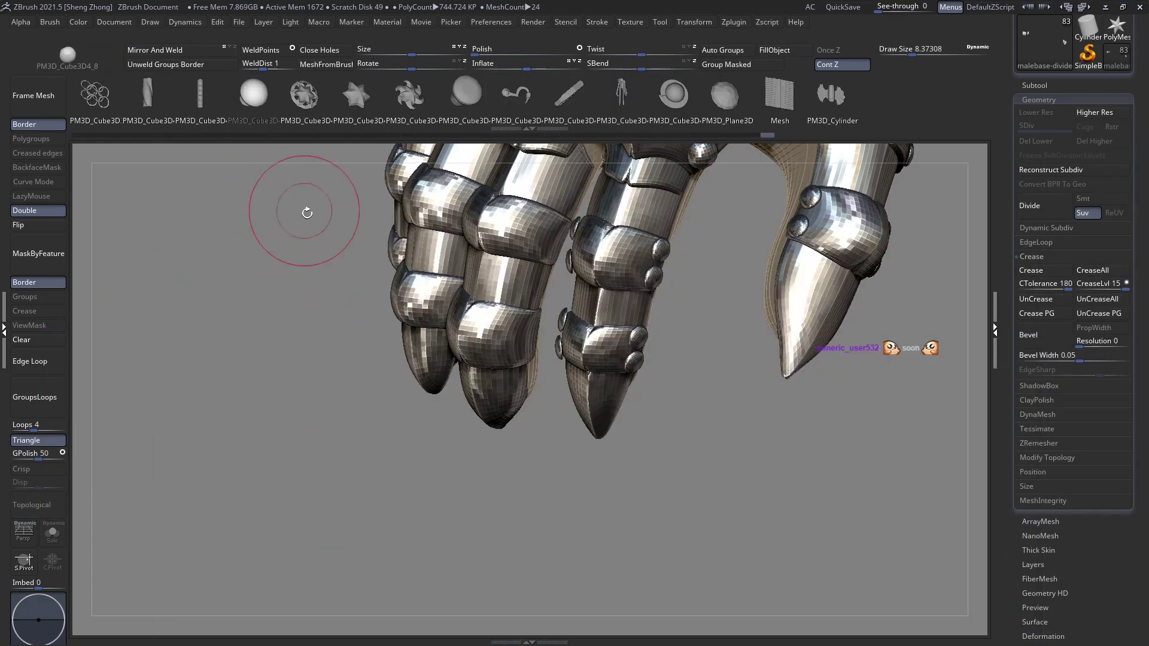
pyautogui.press('space')
pyautogui.click(926, 49)
pyautogui.write('2')
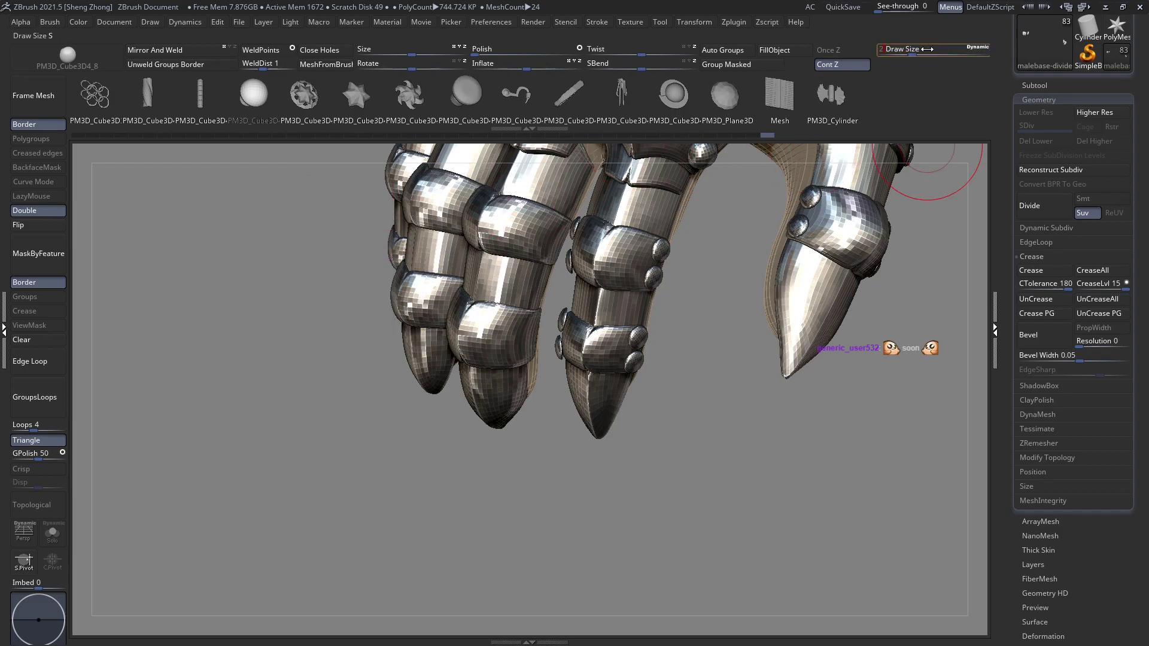
# Set the draw size to 2 for placing the finger rivets
pyautogui.press('space')
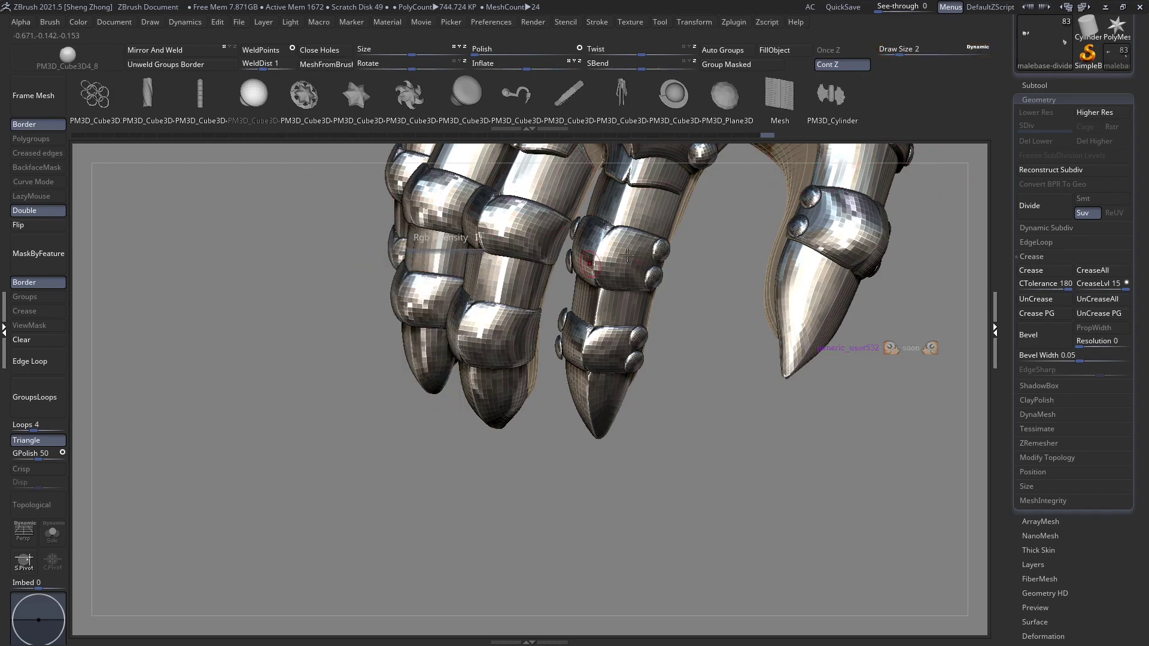
pyautogui.moveTo(541, 233)
pyautogui.keyDown('ctrl'); pyautogui.mouseDown(button='right')
pyautogui.moveTo(595, 335)
pyautogui.moveTo(621, 217)
pyautogui.mouseUp(button='right'); pyautogui.keyUp('ctrl')
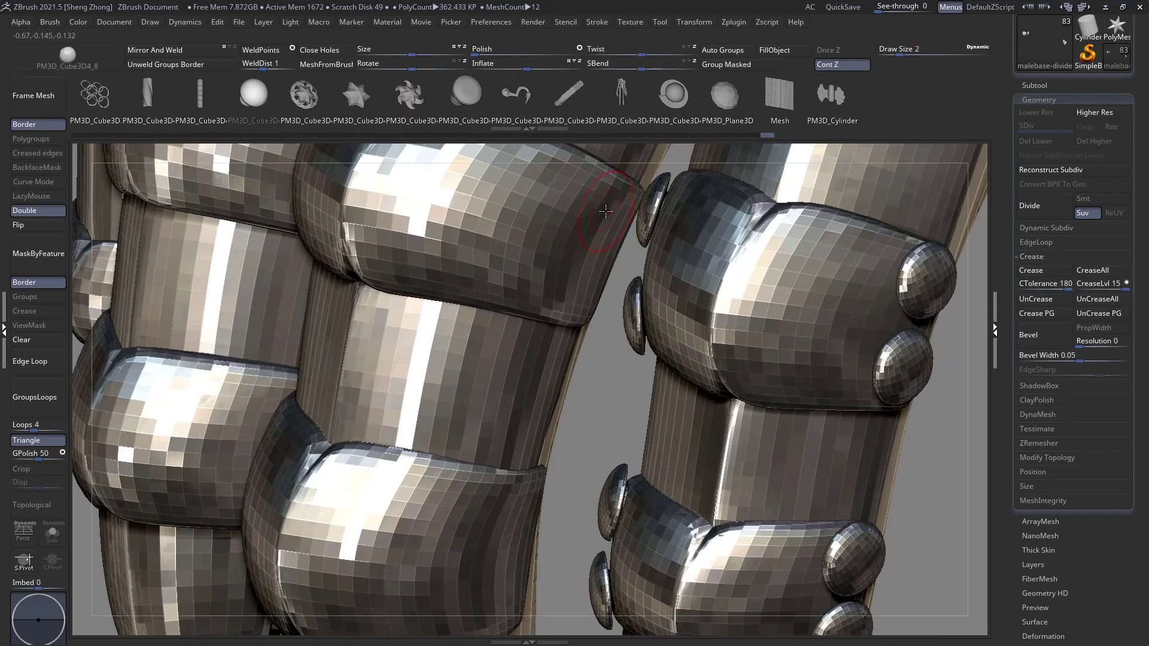
pyautogui.moveTo(606, 212); pyautogui.dragTo(611, 239)
pyautogui.moveTo(611, 239)
pyautogui.mouseDown(button='right')
pyautogui.moveTo(652, 234)
pyautogui.moveTo(589, 240)
pyautogui.mouseUp(button='right')
pyautogui.hotkey('ctrl', 'z')
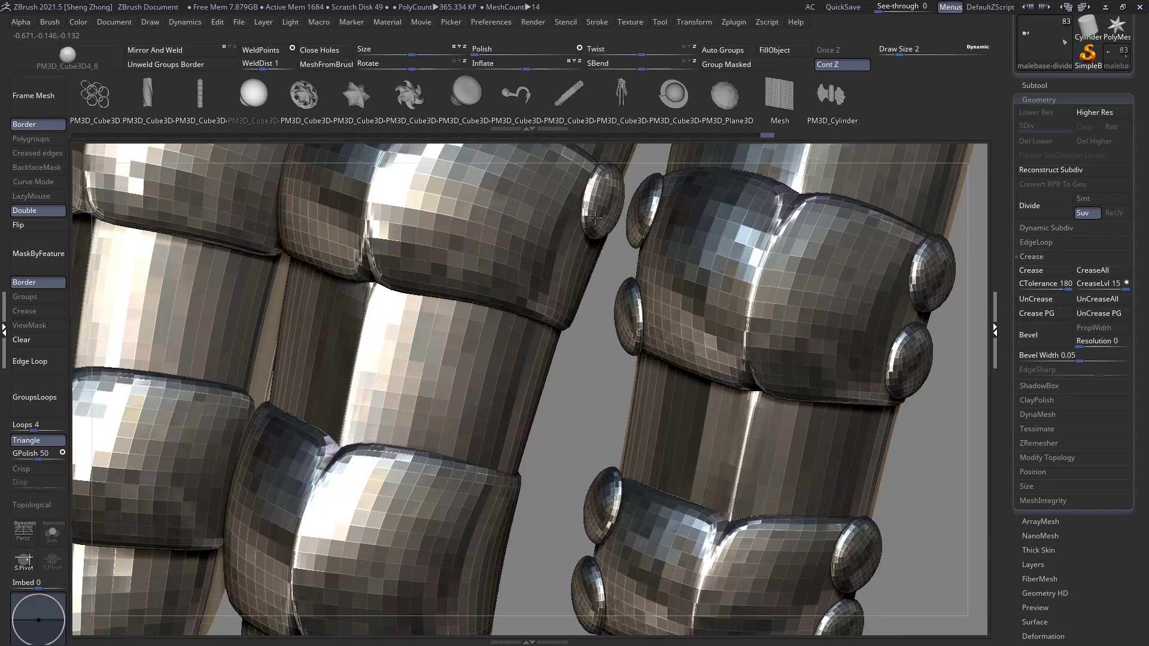
pyautogui.moveTo(594, 218); pyautogui.dragTo(597, 222)
pyautogui.moveTo(620, 222); pyautogui.dragTo(596, 215, button='right')
pyautogui.hotkey('ctrl', 'z')
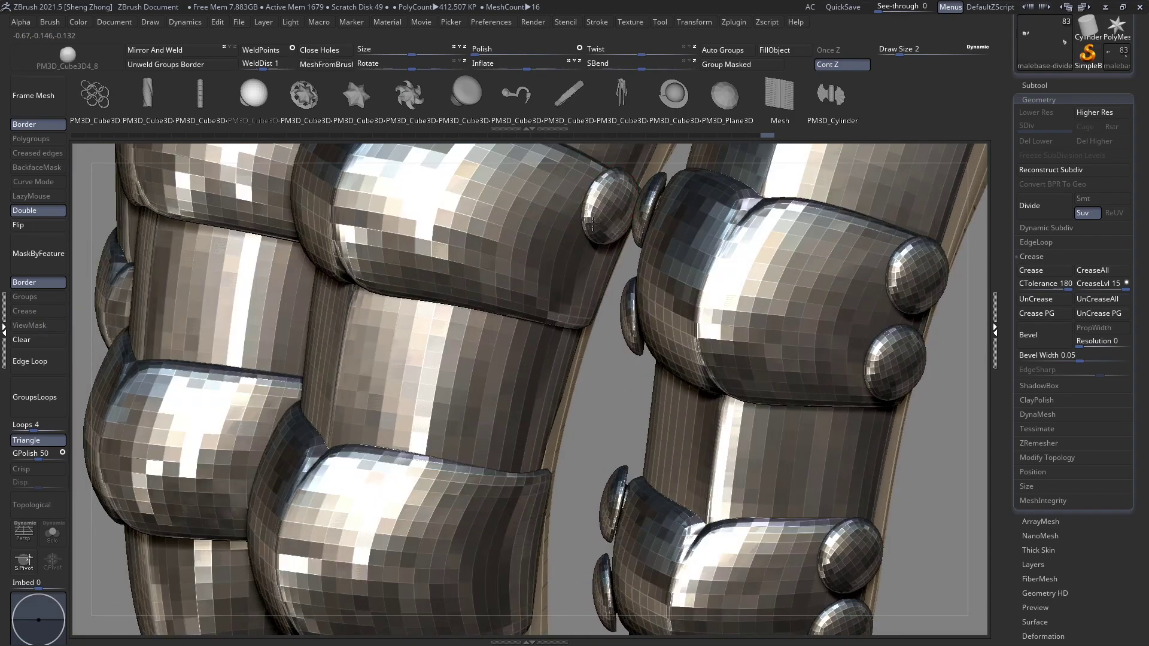
pyautogui.hotkey('ctrl', 'z')
pyautogui.hotkey('ctrl', 'z')
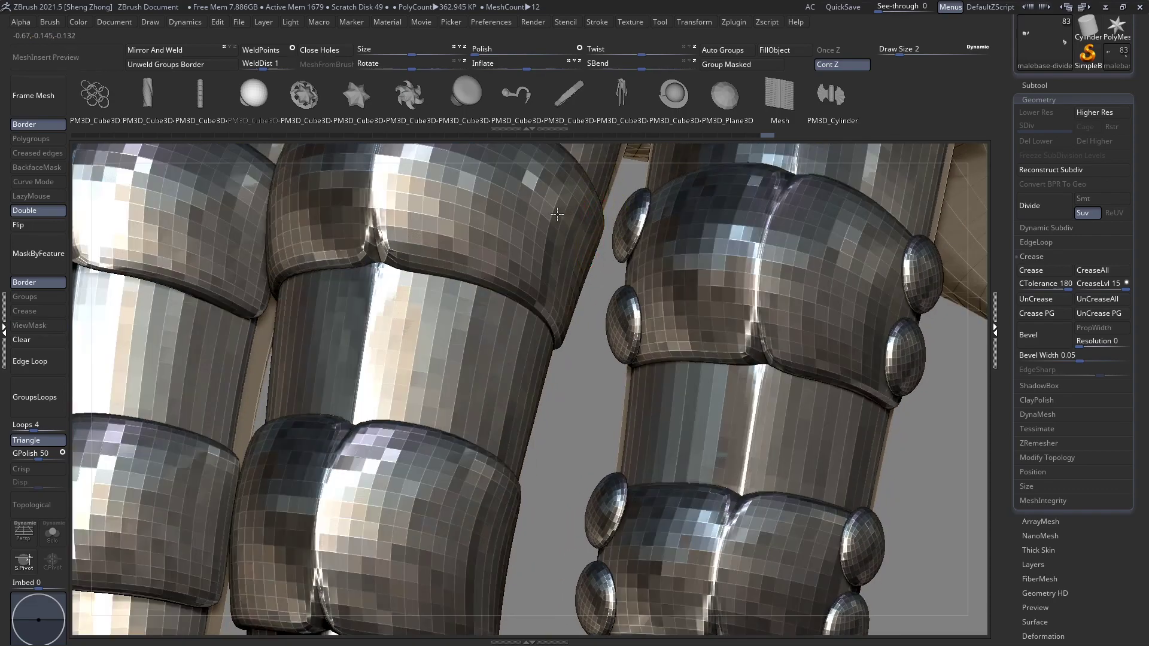
# Select the finger armour and place two rivets on the middle finger's upper knuckle plate, on the side facing the index finger
pyautogui.keyDown('ctrl'); pyautogui.moveTo(557, 214); pyautogui.dragTo(611, 167, button='right'); pyautogui.keyUp('ctrl')
pyautogui.keyDown('ctrl'); pyautogui.moveTo(610, 168); pyautogui.dragTo(618, 326, button='right'); pyautogui.keyUp('ctrl')
pyautogui.keyDown('alt'); pyautogui.click(611, 236); pyautogui.keyUp('alt')
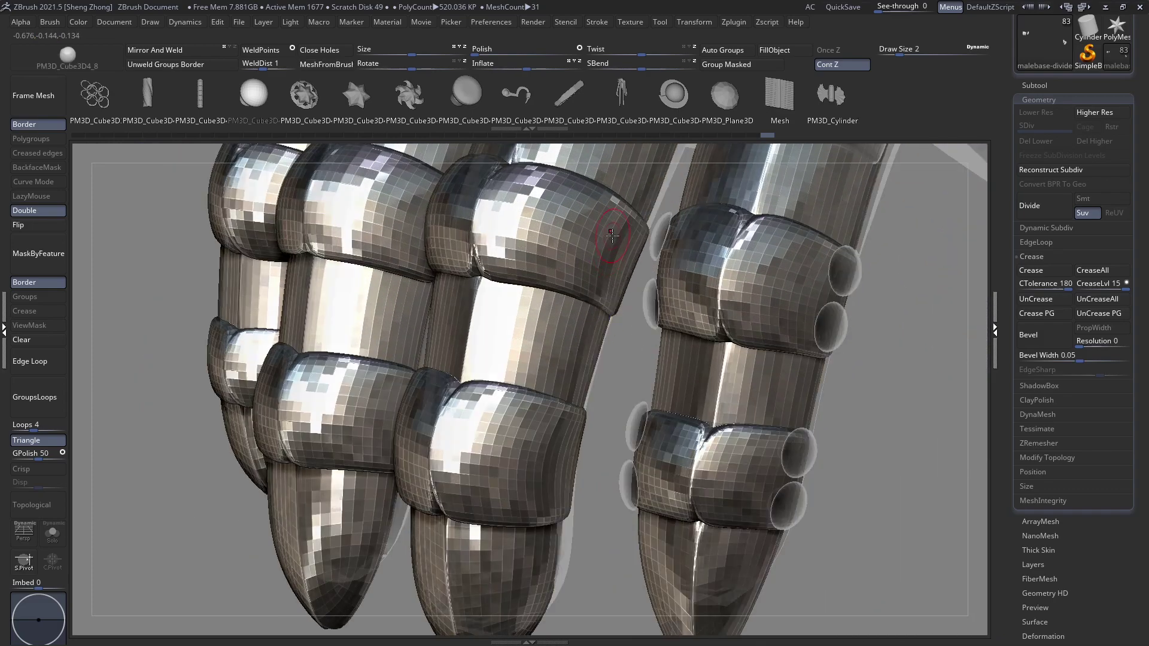
pyautogui.moveTo(628, 238); pyautogui.dragTo(630, 231, button='right')
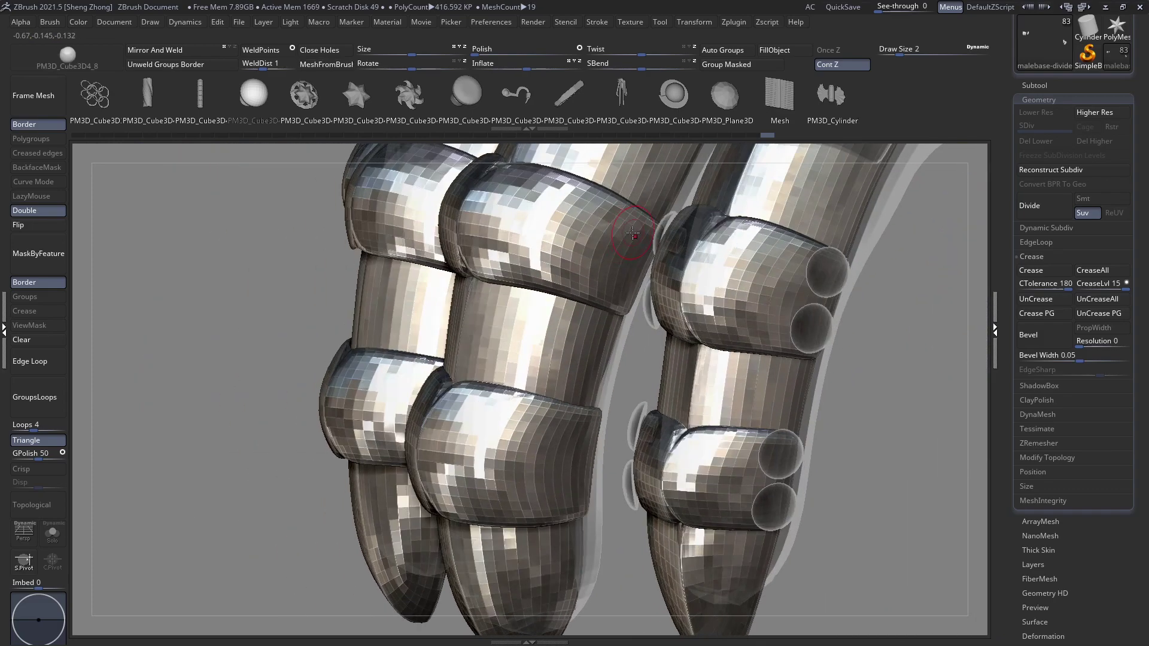
pyautogui.moveTo(629, 233); pyautogui.dragTo(629, 257)
pyautogui.moveTo(630, 242); pyautogui.dragTo(617, 287, button='right')
pyautogui.moveTo(617, 288); pyautogui.dragTo(618, 313)
pyautogui.moveTo(617, 314); pyautogui.dragTo(561, 271, button='right')
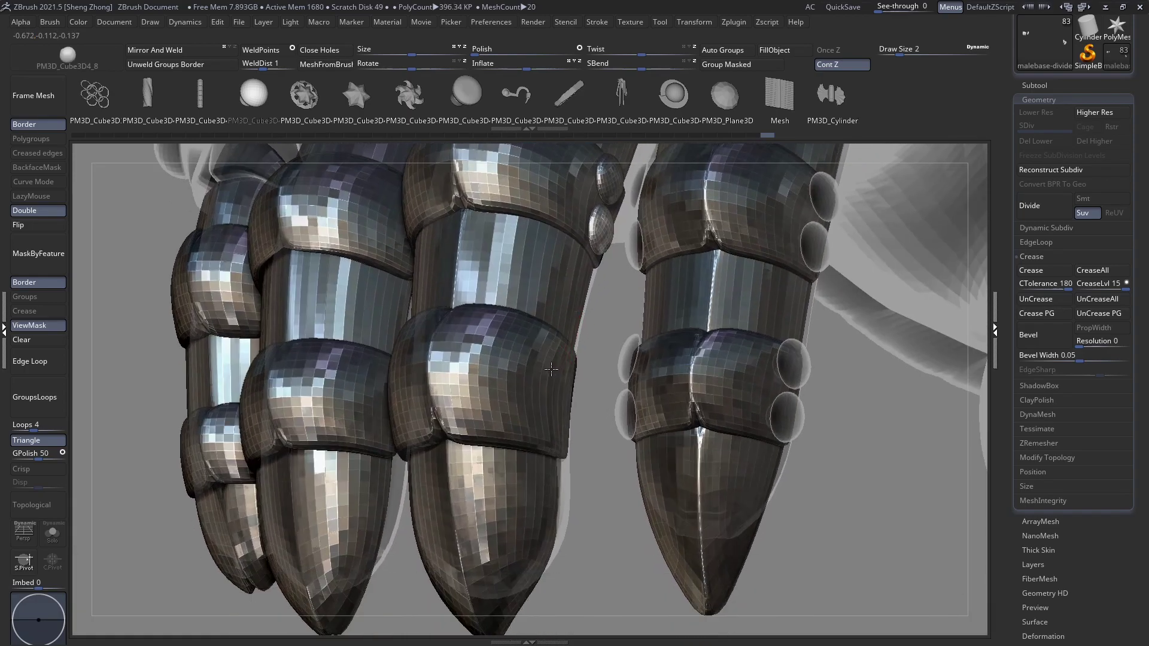
# Place two rivets on each side of the middle finger's lower knuckle plate
pyautogui.moveTo(592, 359); pyautogui.dragTo(555, 363, button='right')
pyautogui.hotkey('ctrl', 'z')
pyautogui.hotkey('ctrl', 'z')
pyautogui.hotkey('ctrl', 'z')
pyautogui.hotkey('ctrl', 'z')
pyautogui.hotkey('ctrl', 'z')
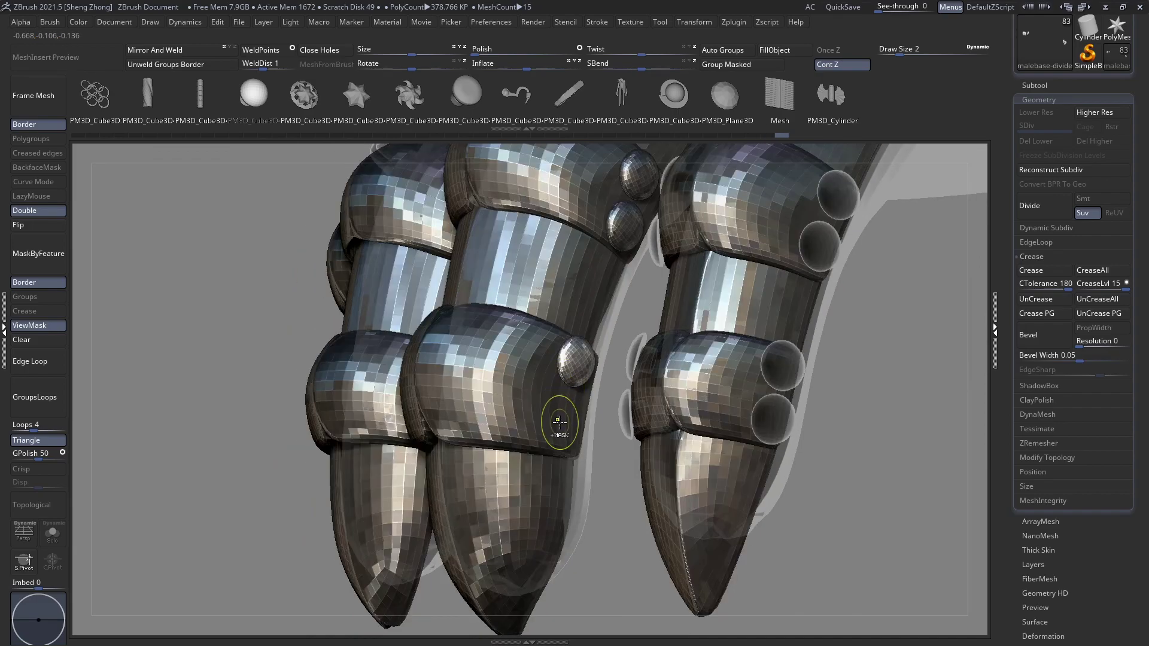
pyautogui.moveTo(567, 423); pyautogui.dragTo(568, 447)
pyautogui.moveTo(461, 380); pyautogui.dragTo(537, 375, button='right')
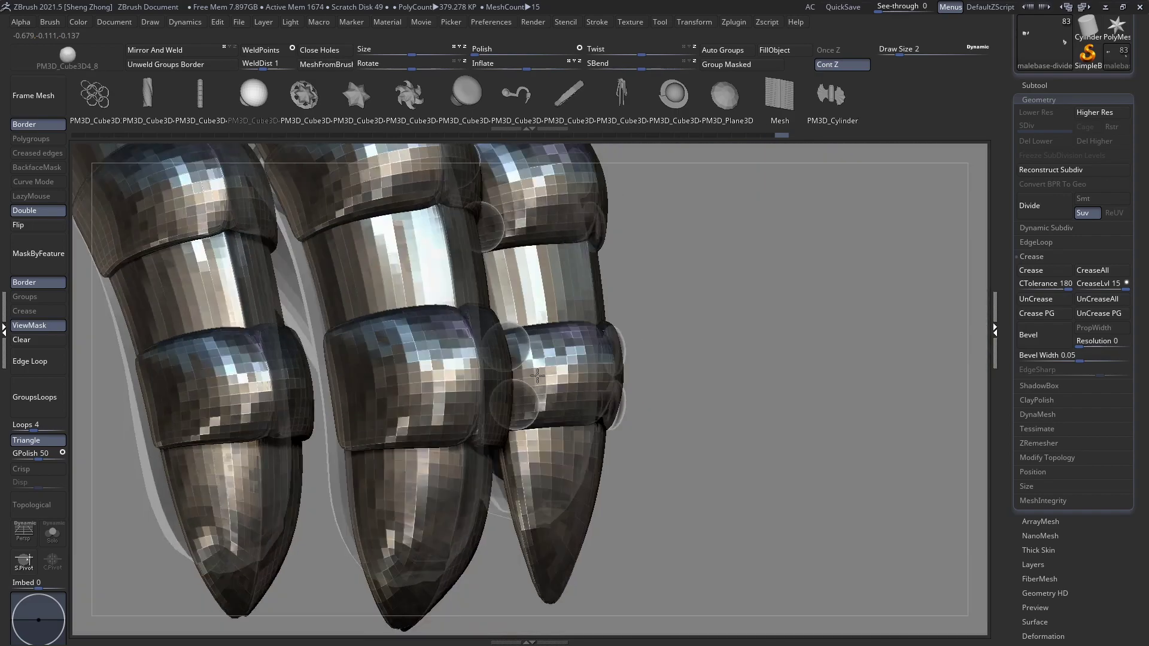
pyautogui.click(355, 423)
pyautogui.click(346, 357)
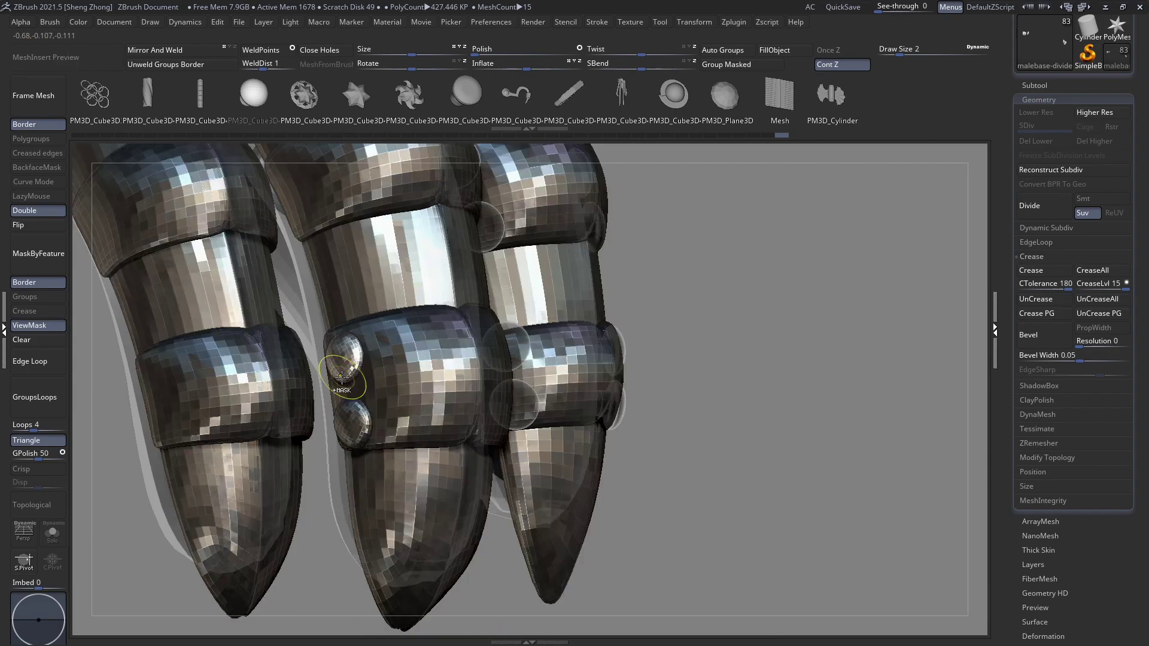
# Place two rivets on the middle finger's upper knuckle plate, on the side facing the ring finger
pyautogui.moveTo(346, 357); pyautogui.dragTo(380, 356, button='right')
pyautogui.keyDown('alt'); pyautogui.moveTo(327, 213); pyautogui.dragTo(346, 326, button='right'); pyautogui.keyUp('alt')
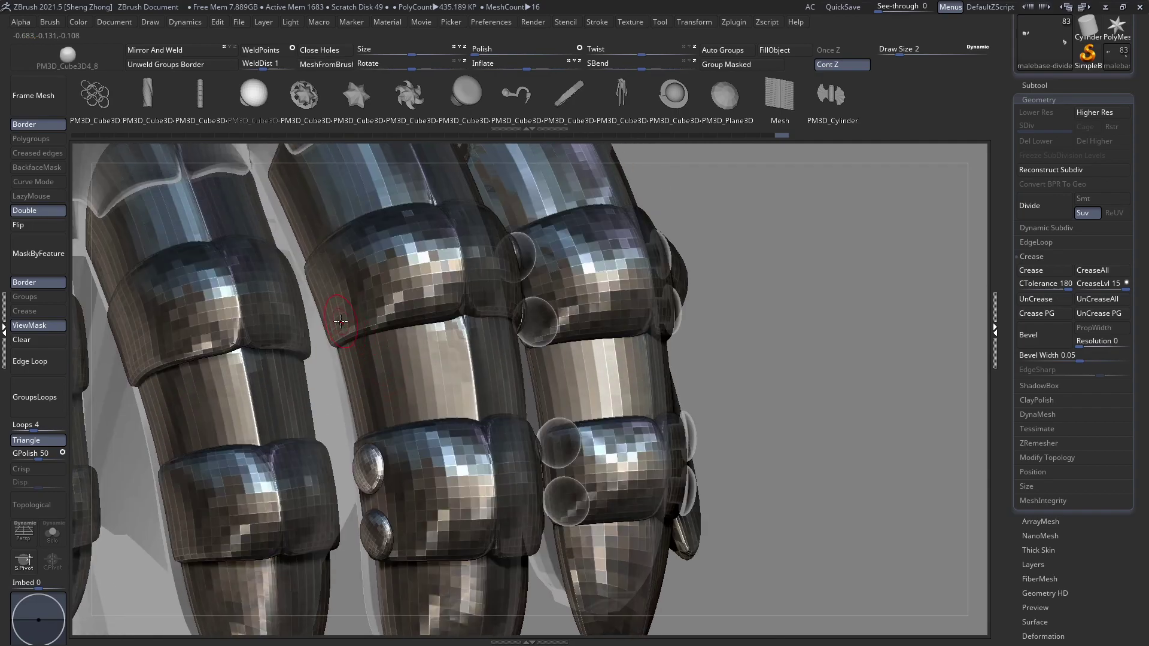
pyautogui.click(340, 321)
pyautogui.click(321, 274)
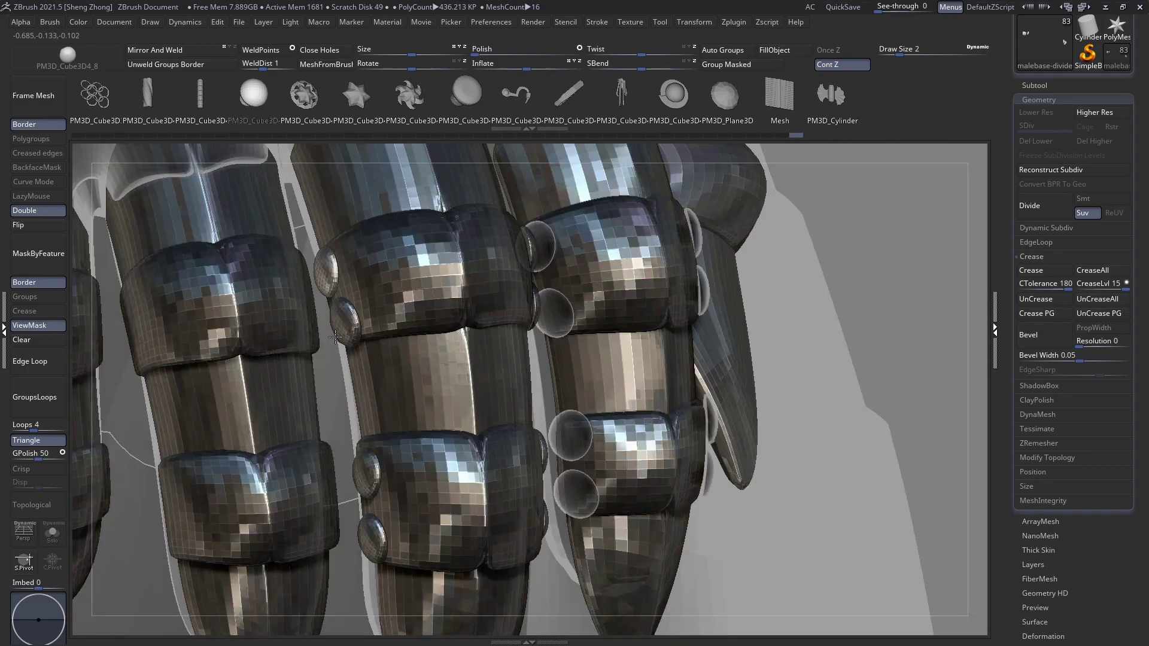
pyautogui.moveTo(335, 337); pyautogui.dragTo(380, 318, button='right')
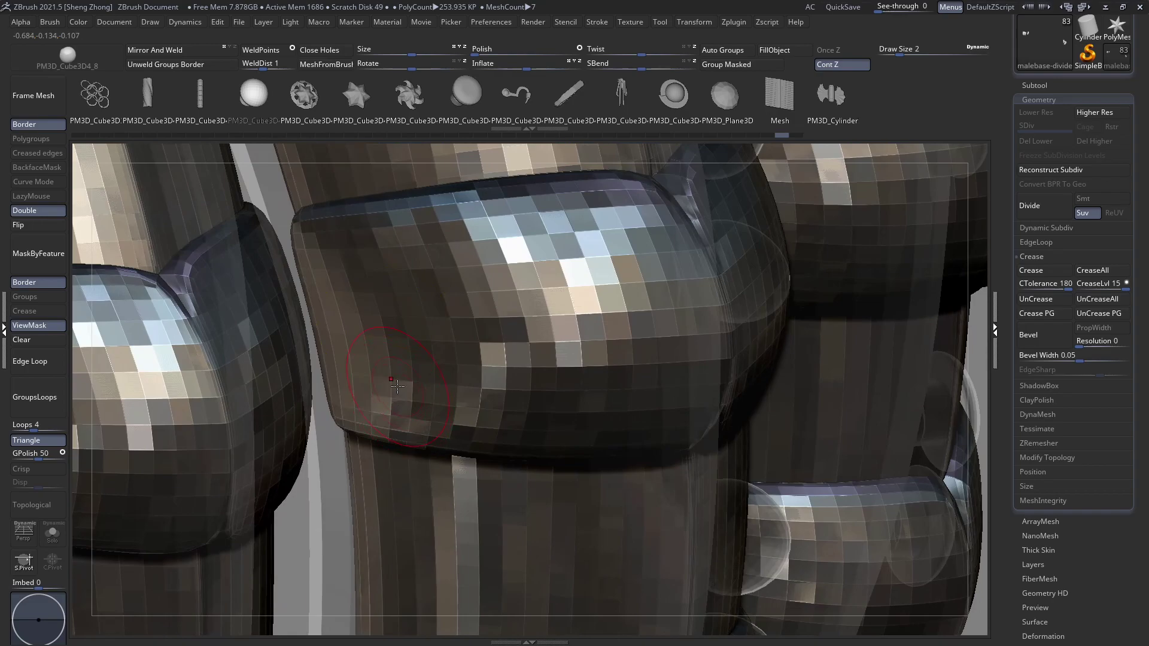
pyautogui.click(397, 386)
pyautogui.click(377, 271)
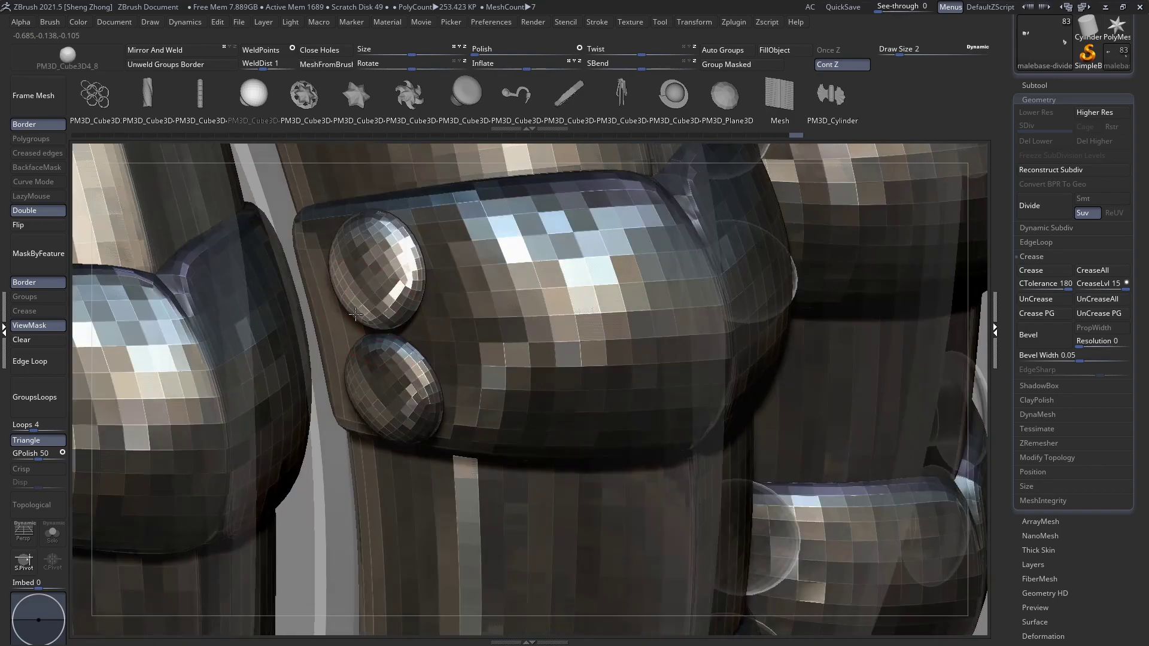
# Place two rivets on each side of the ring finger's upper knuckle plate
pyautogui.moveTo(355, 314); pyautogui.dragTo(281, 291, button='right')
pyautogui.click(281, 282)
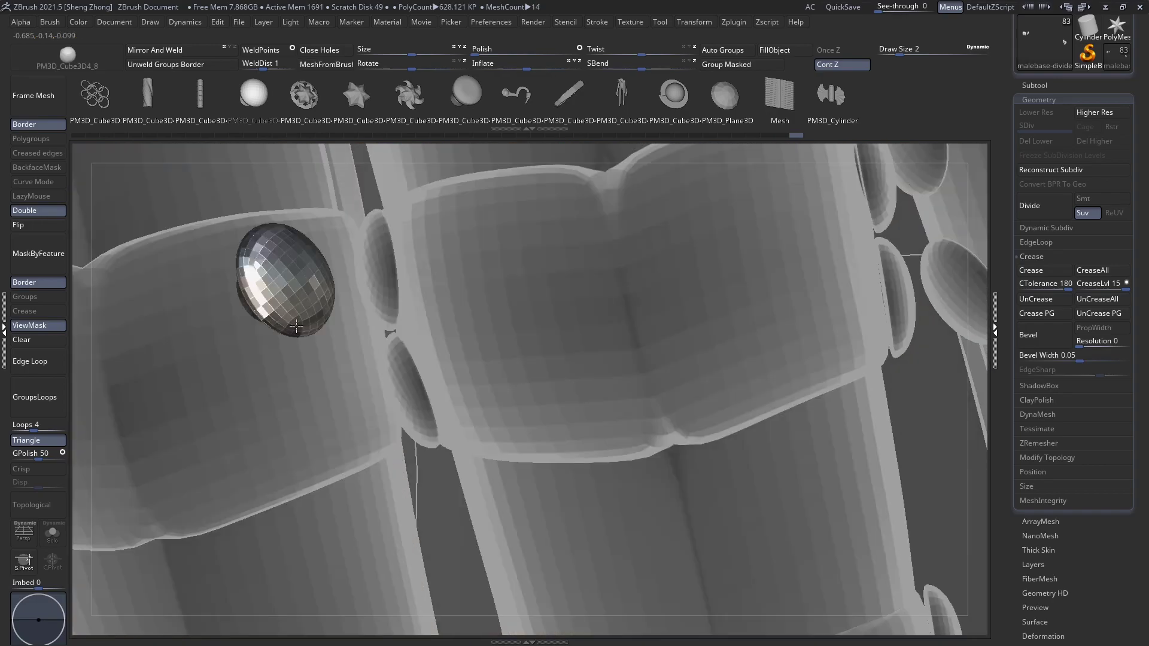
pyautogui.click(329, 412)
pyautogui.moveTo(260, 292)
pyautogui.mouseDown(button='right')
pyautogui.moveTo(343, 359)
pyautogui.moveTo(406, 337)
pyautogui.moveTo(377, 294)
pyautogui.moveTo(398, 384)
pyautogui.mouseUp(button='right')
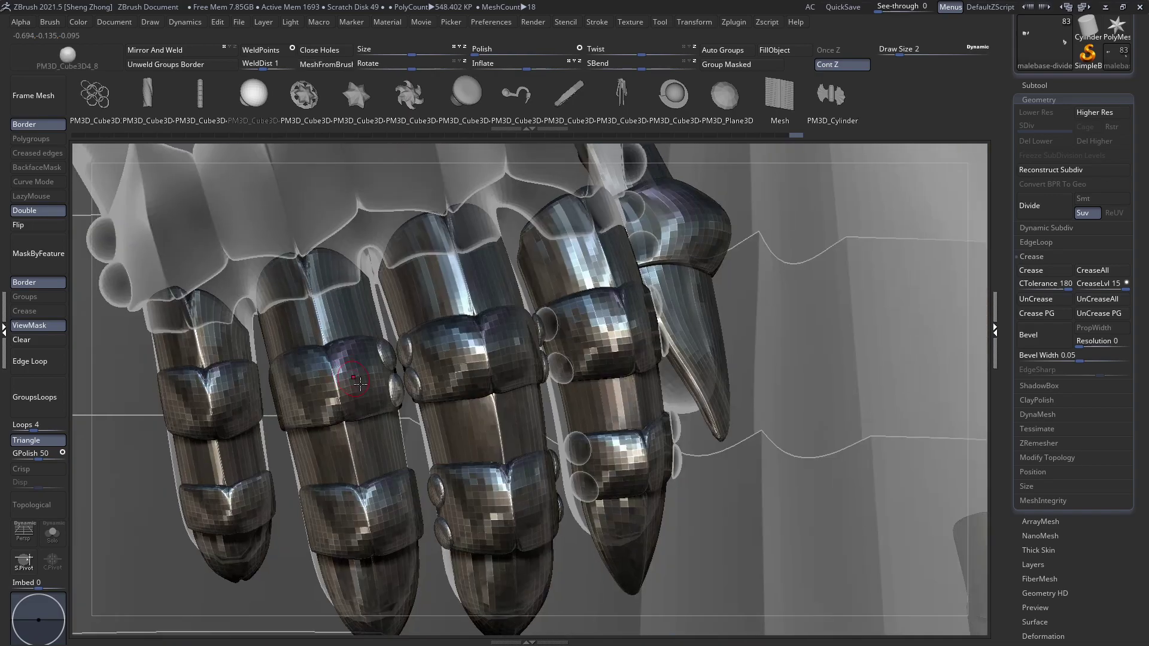
pyautogui.moveTo(360, 384); pyautogui.dragTo(329, 352, button='right')
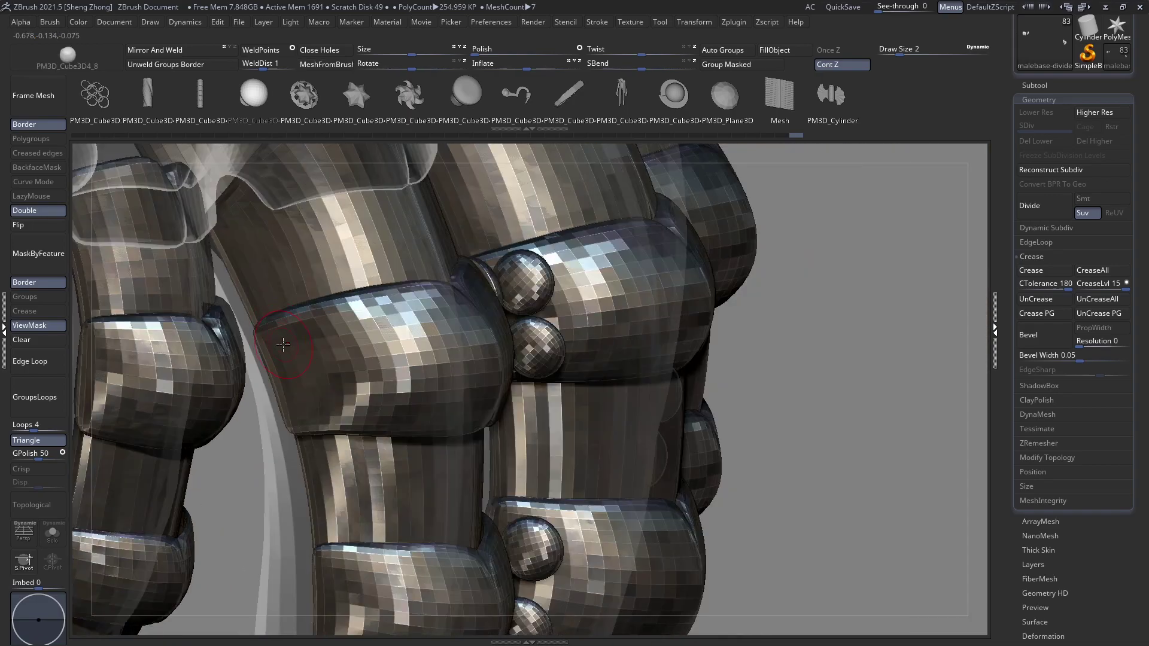
pyautogui.moveTo(284, 348); pyautogui.dragTo(287, 407)
pyautogui.moveTo(304, 410); pyautogui.dragTo(311, 442)
# Place two rivets on each side of the ring finger's lower knuckle plate
pyautogui.keyDown('alt'); pyautogui.moveTo(329, 526); pyautogui.dragTo(320, 353, button='right'); pyautogui.keyUp('alt')
pyautogui.moveTo(329, 397); pyautogui.dragTo(334, 436)
pyautogui.hotkey('ctrl', 'z')
pyautogui.keyDown('alt'); pyautogui.moveTo(337, 463); pyautogui.dragTo(343, 392, button='right'); pyautogui.keyUp('alt')
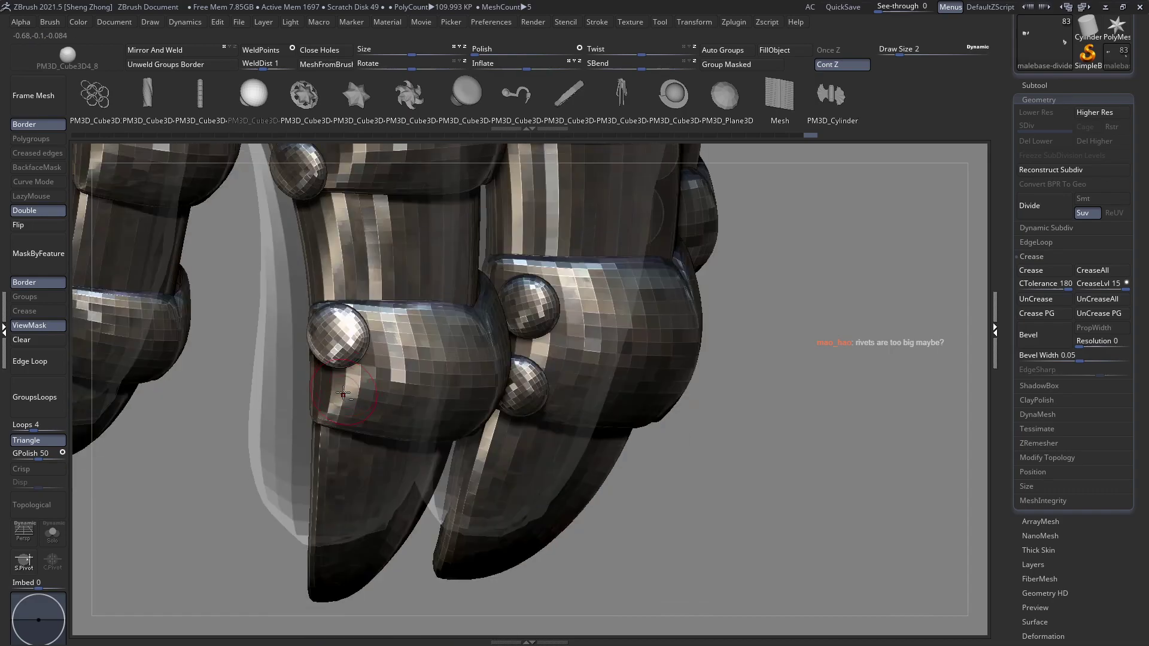
pyautogui.moveTo(336, 402); pyautogui.dragTo(338, 432)
pyautogui.keyDown('ctrl'); pyautogui.moveTo(339, 432); pyautogui.dragTo(339, 365, button='right'); pyautogui.keyUp('ctrl')
pyautogui.moveTo(467, 383); pyautogui.dragTo(443, 431, button='right')
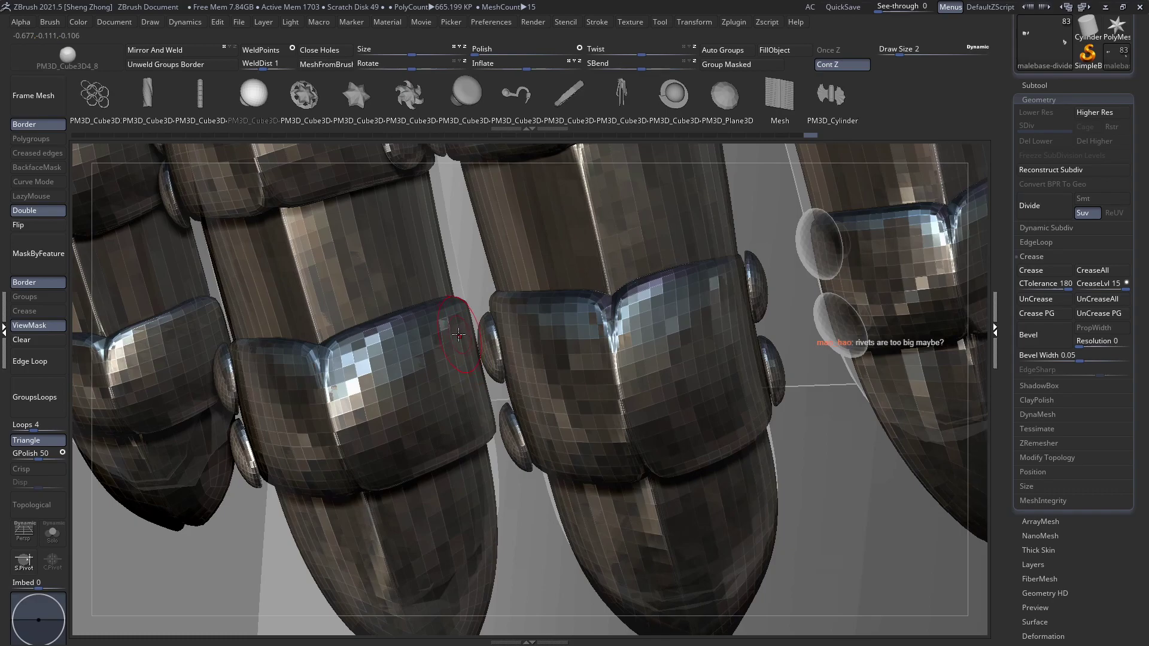
pyautogui.moveTo(454, 330); pyautogui.dragTo(457, 332)
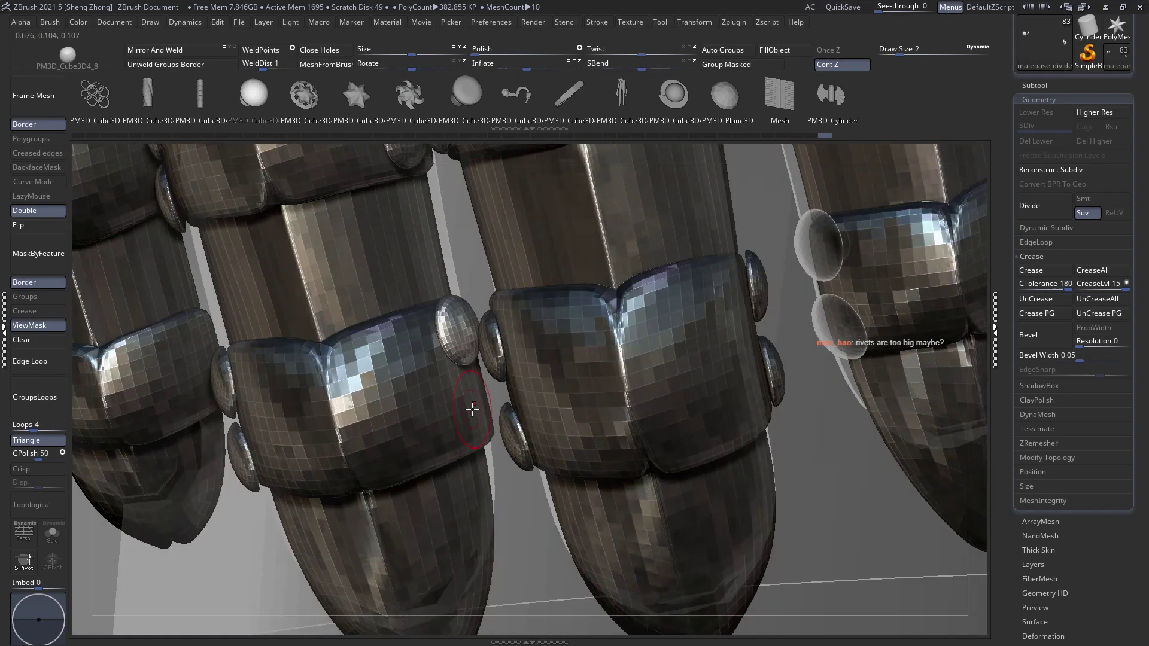
pyautogui.moveTo(472, 408); pyautogui.dragTo(474, 411)
# Set the draw size to 1.5 and place two smaller rivets on each side of the little finger's lower knuckle plate
pyautogui.keyDown('ctrl'); pyautogui.moveTo(475, 410); pyautogui.dragTo(365, 333, button='right'); pyautogui.keyUp('ctrl')
pyautogui.keyDown('alt'); pyautogui.moveTo(266, 368); pyautogui.dragTo(359, 331, button='right'); pyautogui.keyUp('alt')
pyautogui.moveTo(397, 373)
pyautogui.keyDown('ctrl'); pyautogui.mouseDown(button='right')
pyautogui.moveTo(413, 404)
pyautogui.moveTo(449, 395)
pyautogui.moveTo(482, 322)
pyautogui.moveTo(472, 342)
pyautogui.moveTo(462, 331)
pyautogui.mouseUp(button='right'); pyautogui.keyUp('ctrl')
pyautogui.click(480, 320)
pyautogui.press('space')
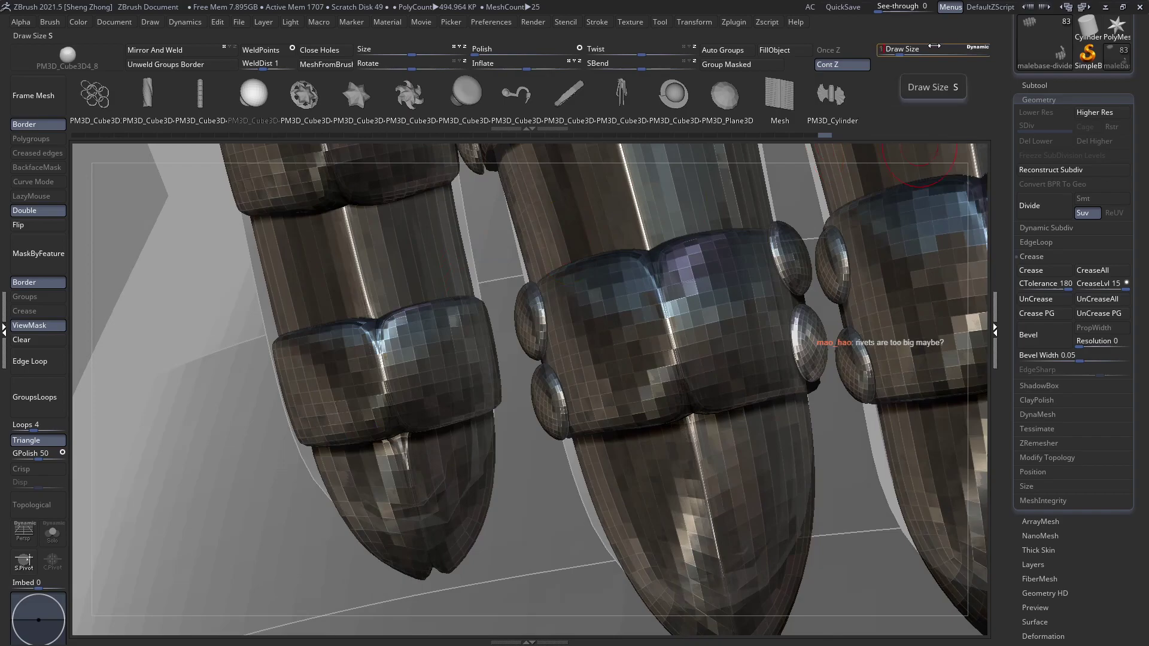
pyautogui.click(480, 321)
pyautogui.click(485, 383)
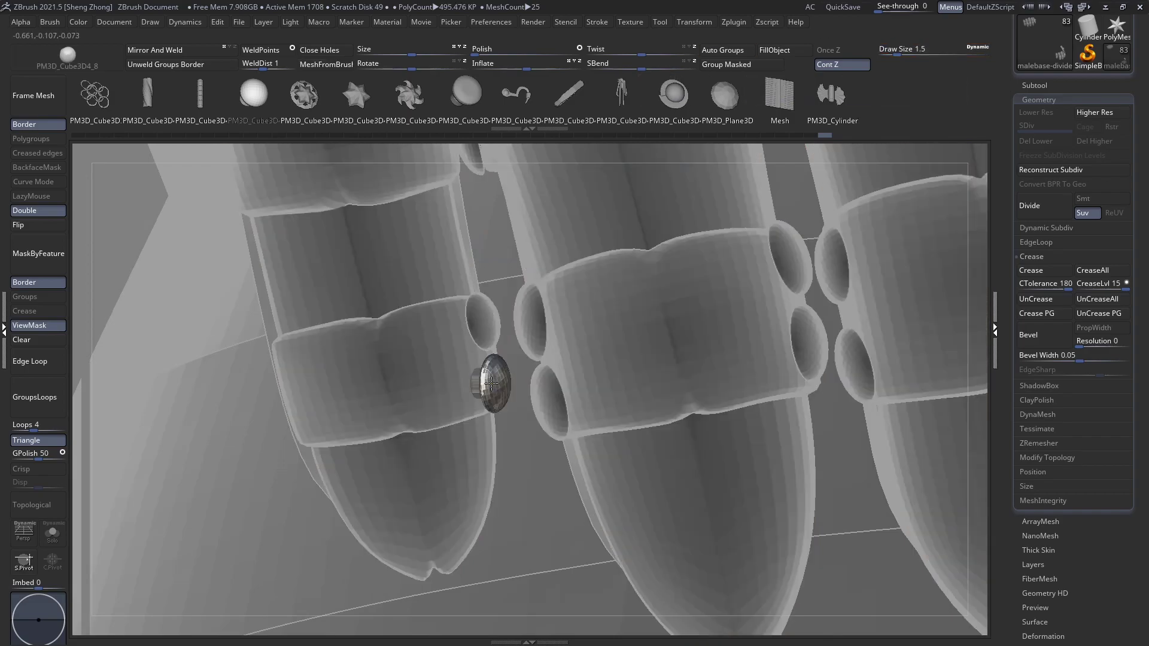
pyautogui.moveTo(486, 384)
pyautogui.mouseDown(button='right')
pyautogui.moveTo(375, 346)
pyautogui.moveTo(325, 363)
pyautogui.mouseUp(button='right')
pyautogui.click(253, 360)
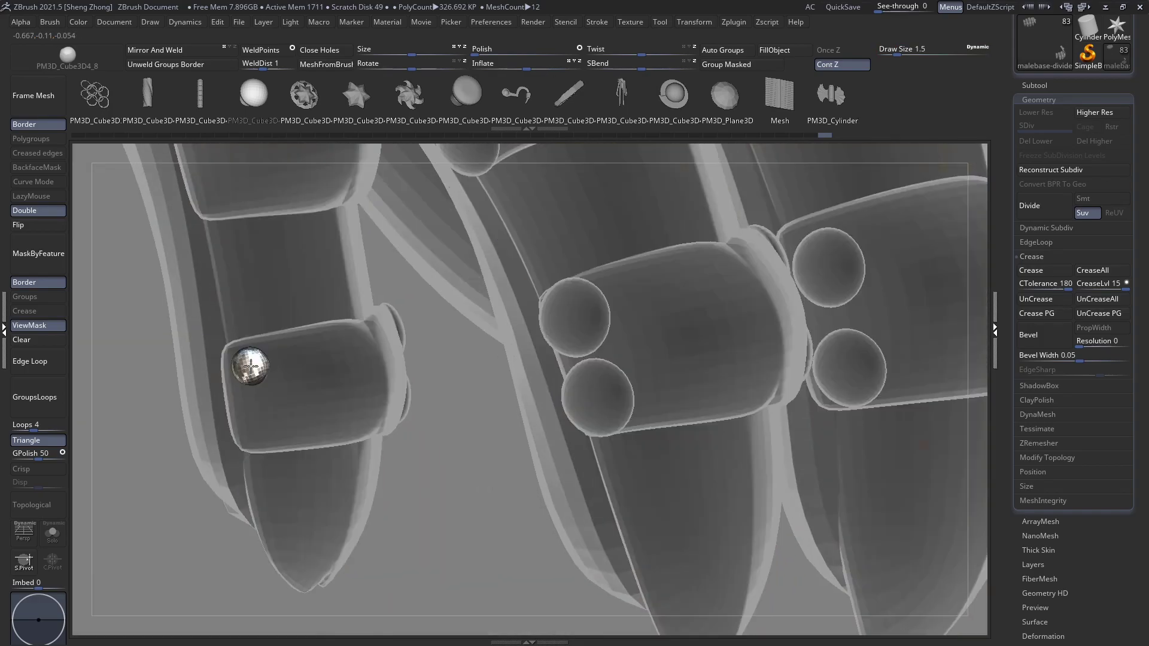
pyautogui.click(259, 428)
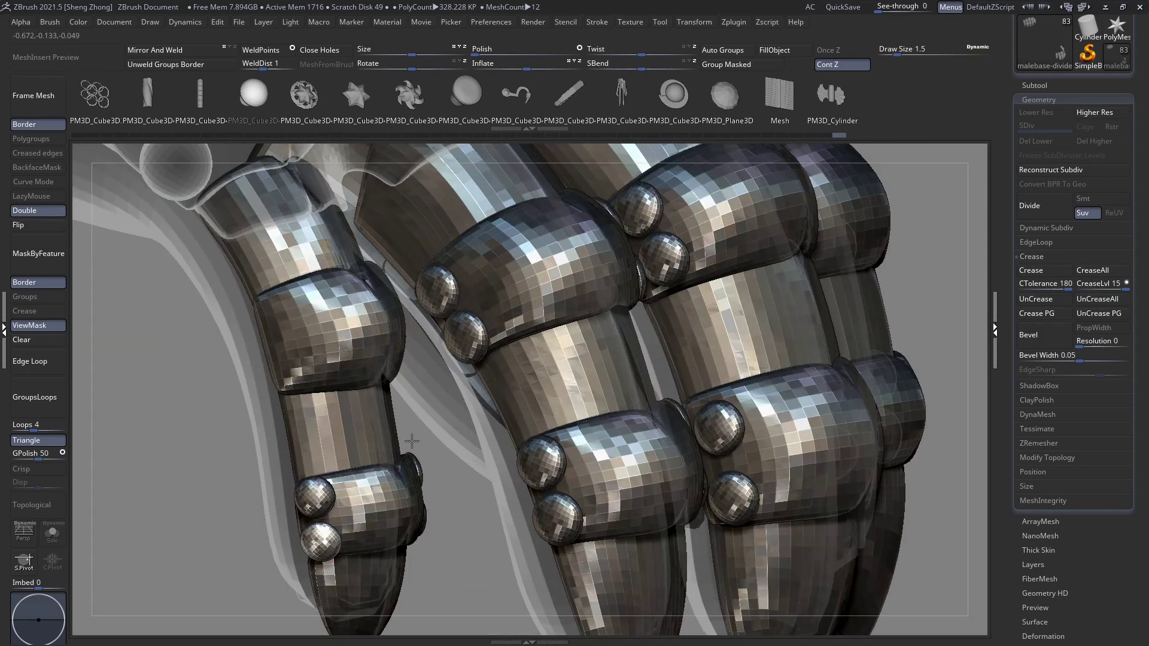
# Place two rivets on each side of the little finger's upper knuckle plate
pyautogui.moveTo(412, 441); pyautogui.dragTo(293, 390, button='right')
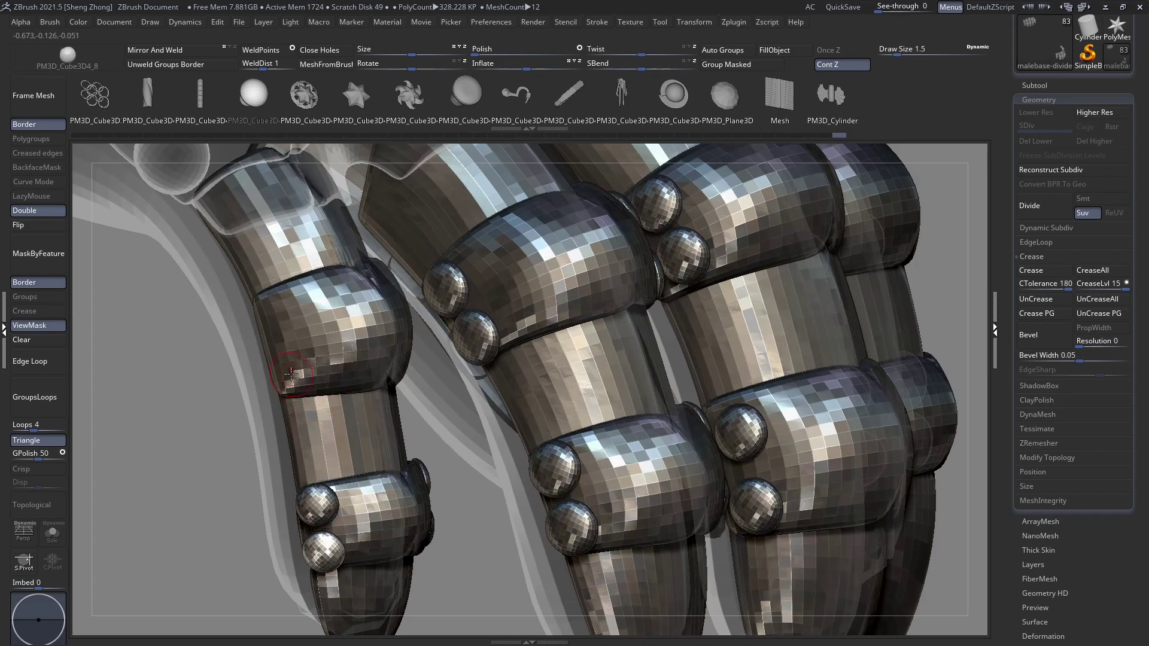
pyautogui.click(291, 373)
pyautogui.hotkey('ctrl', 'z')
pyautogui.moveTo(292, 363); pyautogui.dragTo(293, 365)
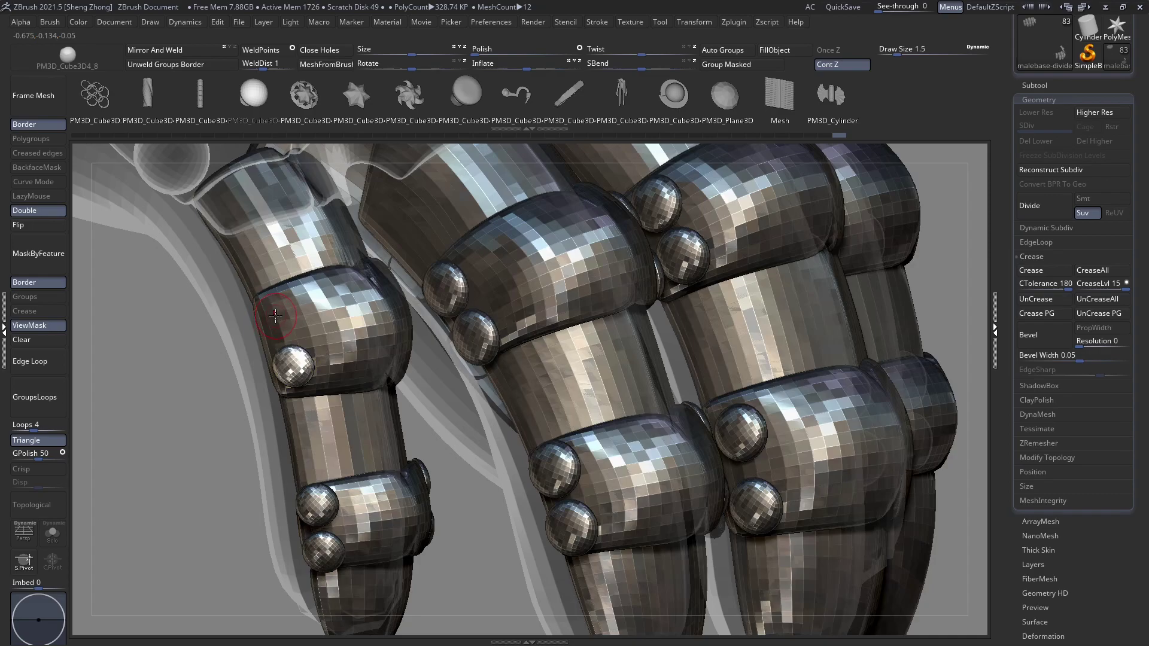
pyautogui.moveTo(276, 316); pyautogui.dragTo(277, 318)
pyautogui.moveTo(599, 338); pyautogui.dragTo(483, 348, button='right')
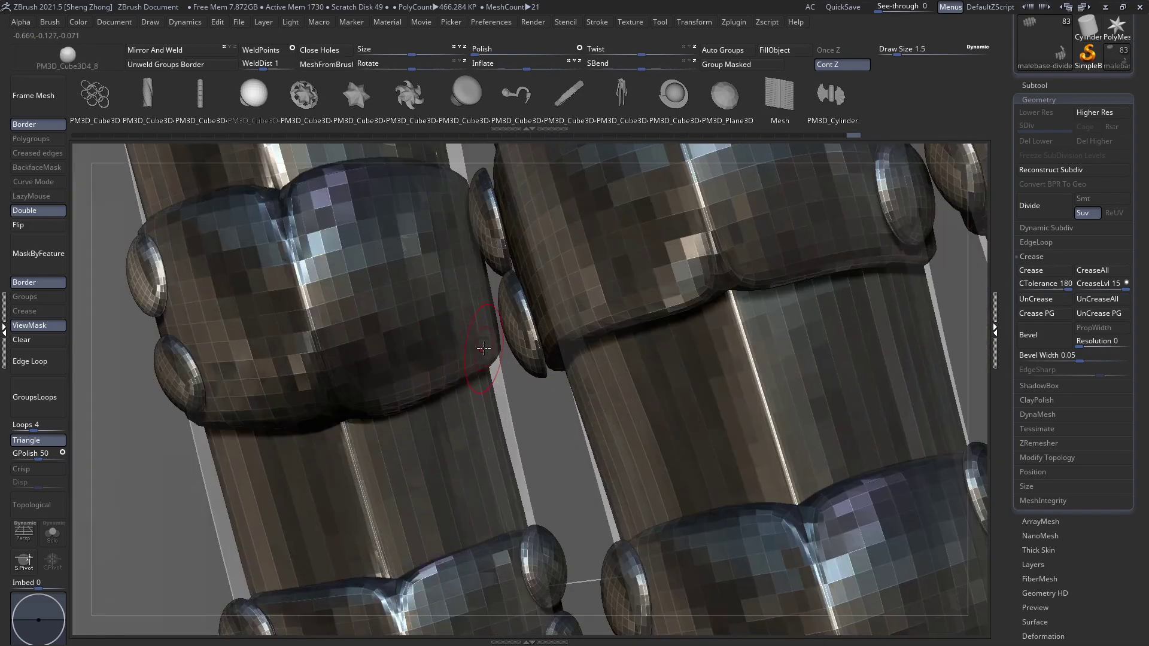
pyautogui.moveTo(476, 327); pyautogui.dragTo(478, 325)
pyautogui.moveTo(450, 248)
pyautogui.mouseDown(button='right')
pyautogui.moveTo(453, 289)
pyautogui.moveTo(455, 263)
pyautogui.mouseUp(button='right')
pyautogui.click(456, 261)
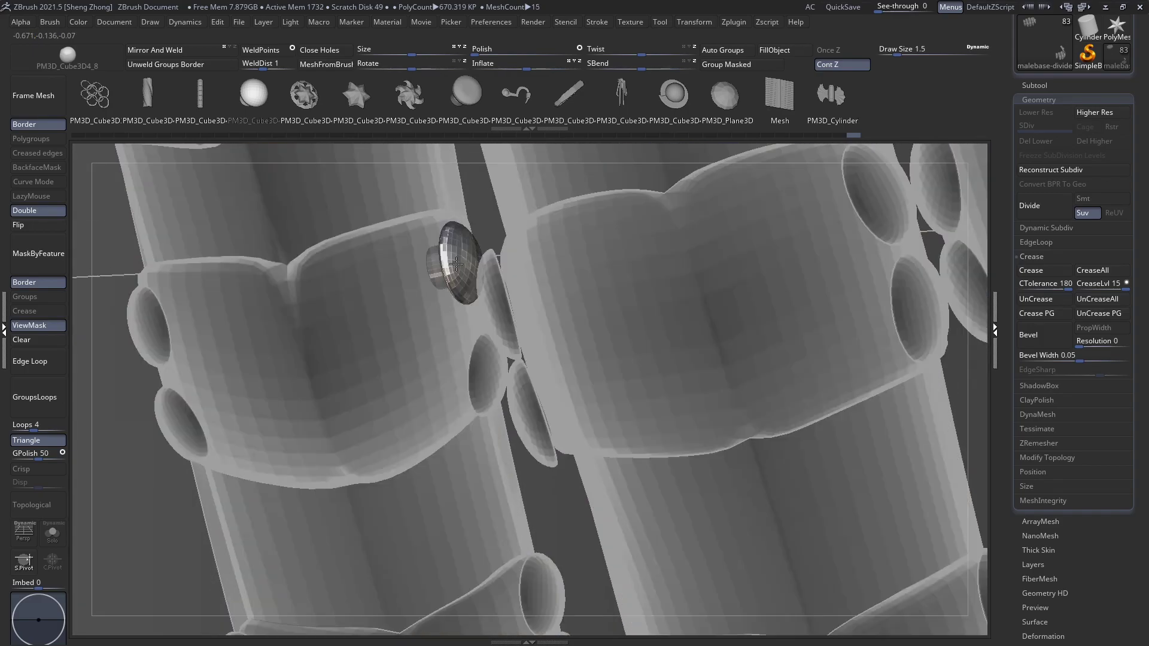
# Examine the riveted gauntlet up close and against the whole suit of armour from several angles
pyautogui.keyDown('ctrl'); pyautogui.moveTo(272, 192); pyautogui.dragTo(133, 66, button='right'); pyautogui.keyUp('ctrl')
pyautogui.keyDown('ctrl'); pyautogui.moveTo(456, 323); pyautogui.dragTo(390, 278, button='right'); pyautogui.keyUp('ctrl')
pyautogui.keyDown('alt'); pyautogui.moveTo(389, 278); pyautogui.dragTo(390, 366, button='right'); pyautogui.keyUp('alt')
pyautogui.press('Tab')
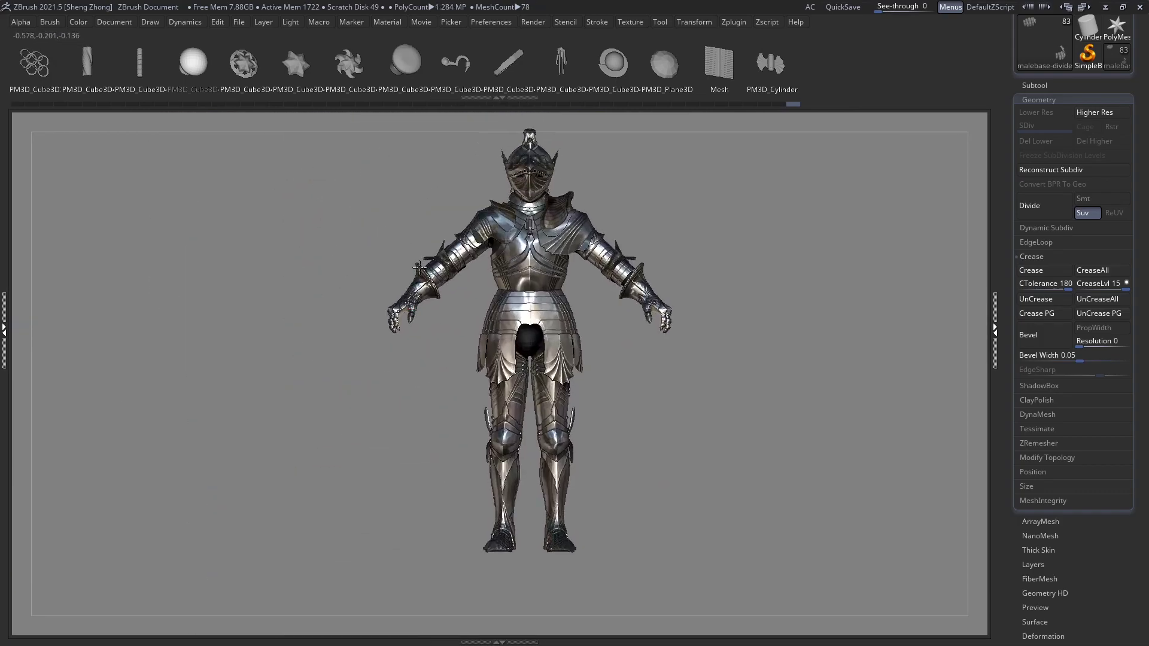
pyautogui.keyDown('ctrl'); pyautogui.moveTo(393, 316); pyautogui.dragTo(389, 245, button='right'); pyautogui.keyUp('ctrl')
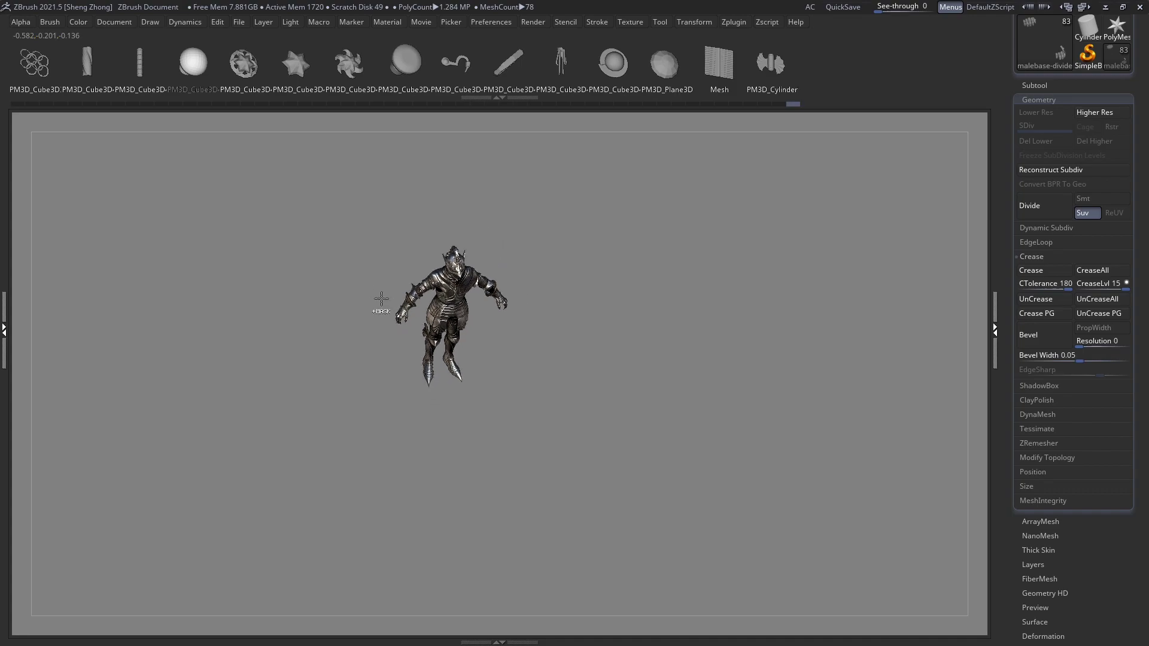
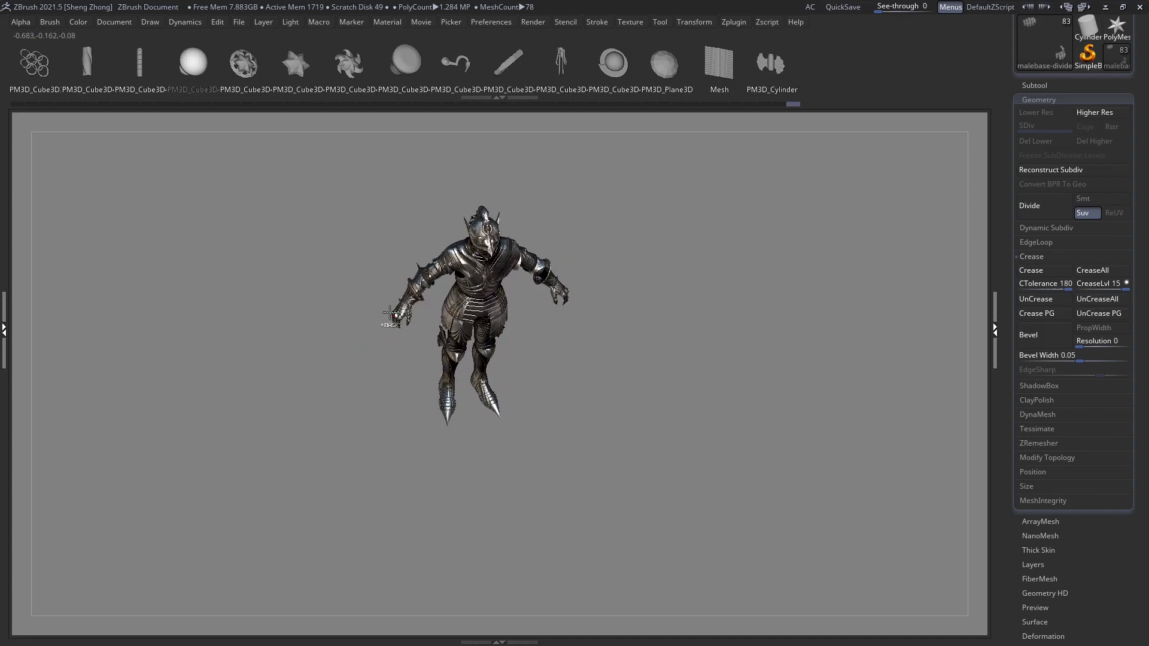
pyautogui.keyDown('ctrl'); pyautogui.moveTo(389, 312); pyautogui.dragTo(661, 450, button='right'); pyautogui.keyUp('ctrl')
pyautogui.keyDown('ctrl'); pyautogui.moveTo(439, 335); pyautogui.dragTo(556, 398, button='right'); pyautogui.keyUp('ctrl')
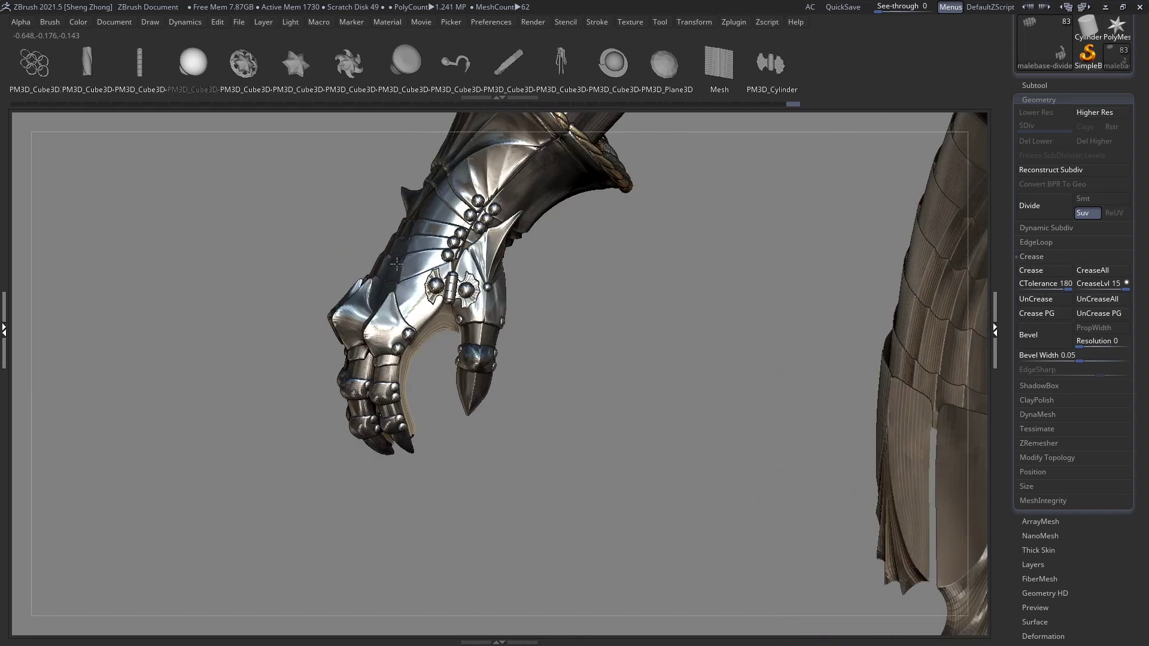
pyautogui.moveTo(258, 315); pyautogui.dragTo(329, 333, button='right')
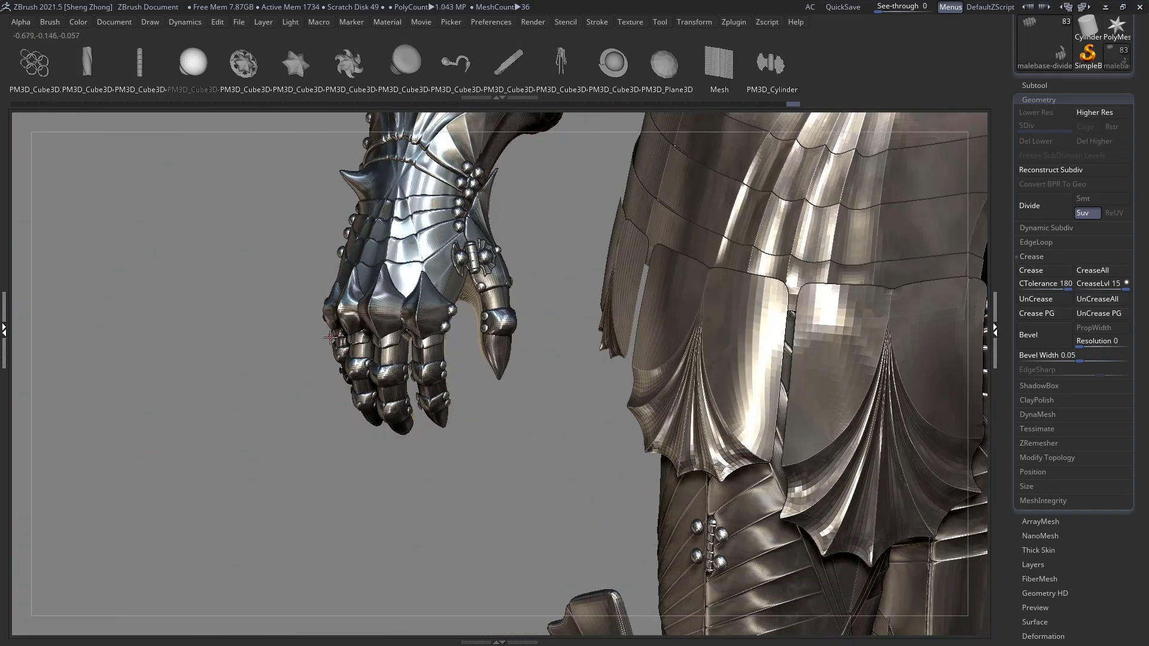
pyautogui.keyDown('ctrl'); pyautogui.moveTo(404, 341); pyautogui.dragTo(203, 160, button='right'); pyautogui.keyUp('ctrl')
pyautogui.keyDown('ctrl'); pyautogui.moveTo(448, 365); pyautogui.dragTo(789, 460, button='right'); pyautogui.keyUp('ctrl')
pyautogui.moveTo(527, 359); pyautogui.dragTo(473, 359, button='right')
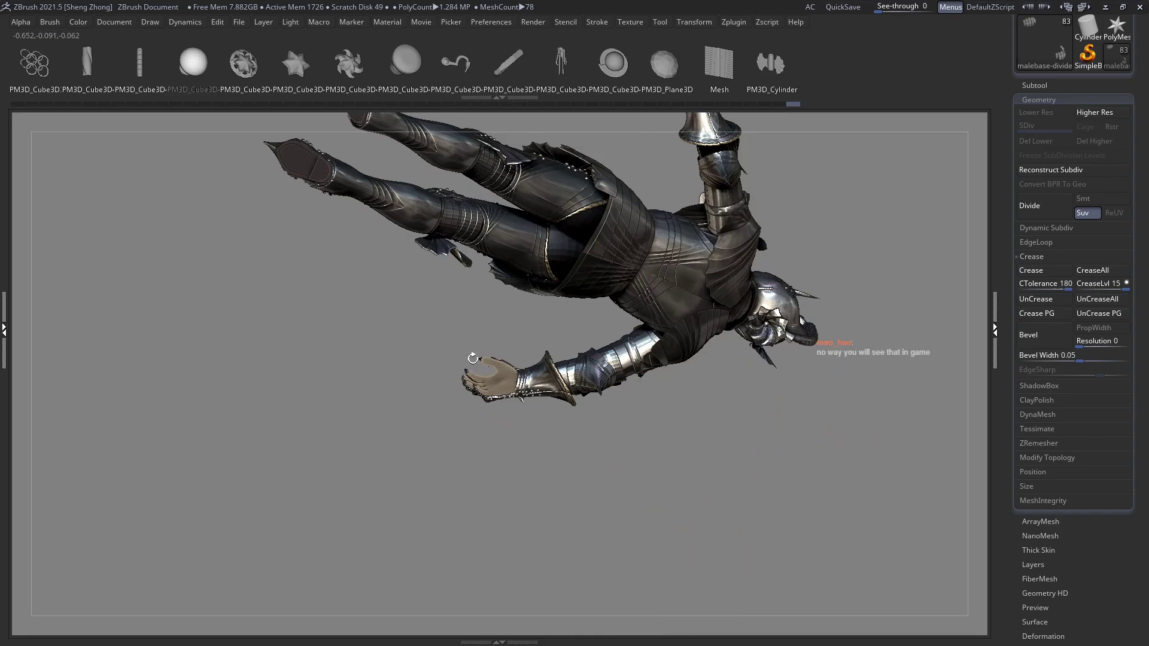
# Select the glove hand mesh inside the gauntlet and switch to the Move Topological brush
pyautogui.keyDown('ctrl'); pyautogui.moveTo(550, 412); pyautogui.dragTo(622, 455, button='right'); pyautogui.keyUp('ctrl')
pyautogui.press('Tab')
pyautogui.keyDown('alt'); pyautogui.click(536, 361); pyautogui.keyUp('alt')
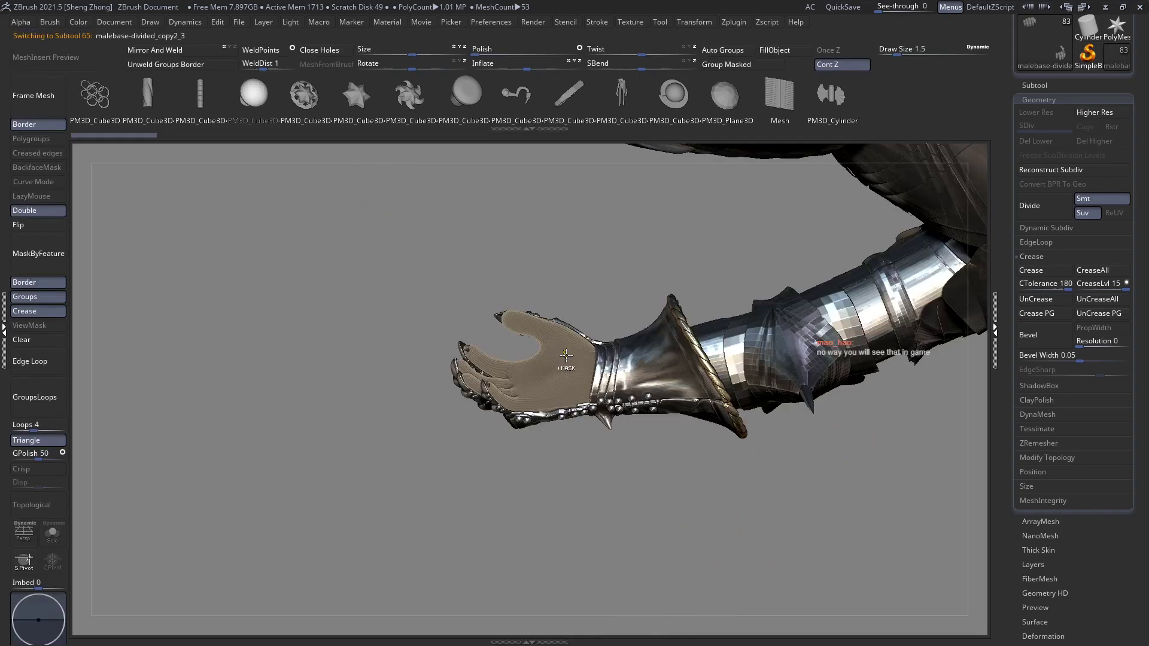
pyautogui.keyDown('ctrl'); pyautogui.moveTo(564, 357); pyautogui.dragTo(326, 280, button='right'); pyautogui.keyUp('ctrl')
pyautogui.rightClick(326, 280)
pyautogui.click(287, 293)
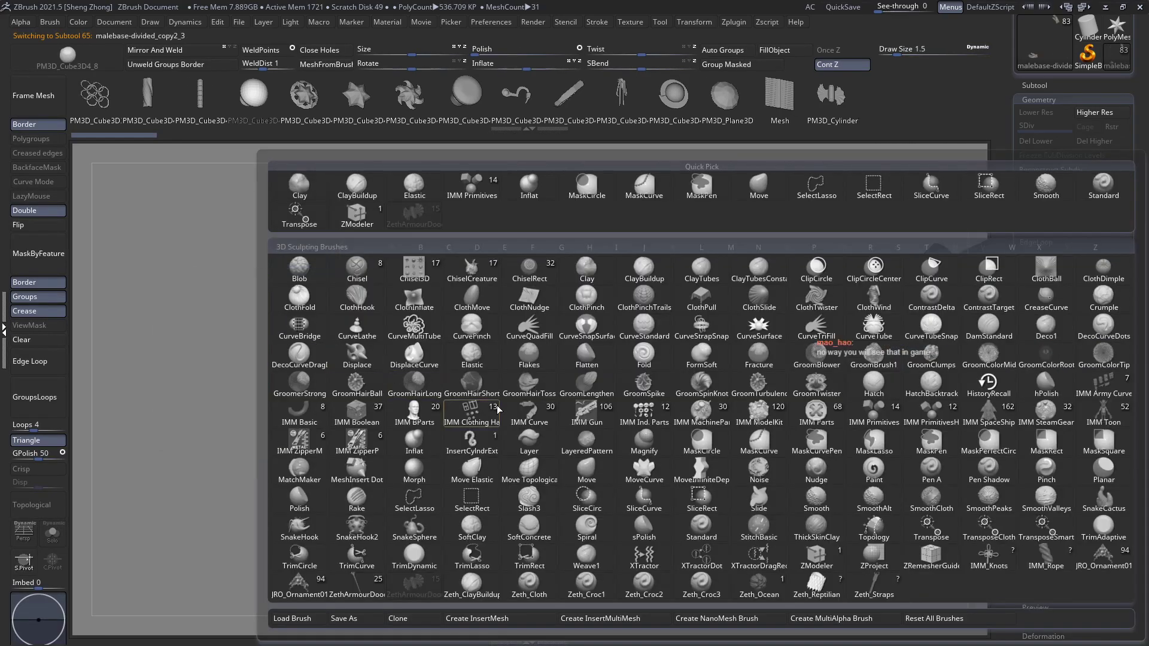
pyautogui.press('m')
pyautogui.press('t')
# Set the draw size to about 17 and reshape the glove's fingertips to fit the claw plates, with the wireframe shown
pyautogui.moveTo(504, 406)
pyautogui.keyDown('ctrl'); pyautogui.mouseDown(button='right')
pyautogui.moveTo(457, 415)
pyautogui.moveTo(758, 483)
pyautogui.mouseUp(button='right'); pyautogui.keyUp('ctrl')
pyautogui.hotkey('shift', 'f')
pyautogui.hotkey('shift', 't')
pyautogui.rightClick(365, 308)
pyautogui.moveTo(365, 308); pyautogui.dragTo(386, 308)
pyautogui.moveTo(386, 308); pyautogui.dragTo(469, 381, button='right')
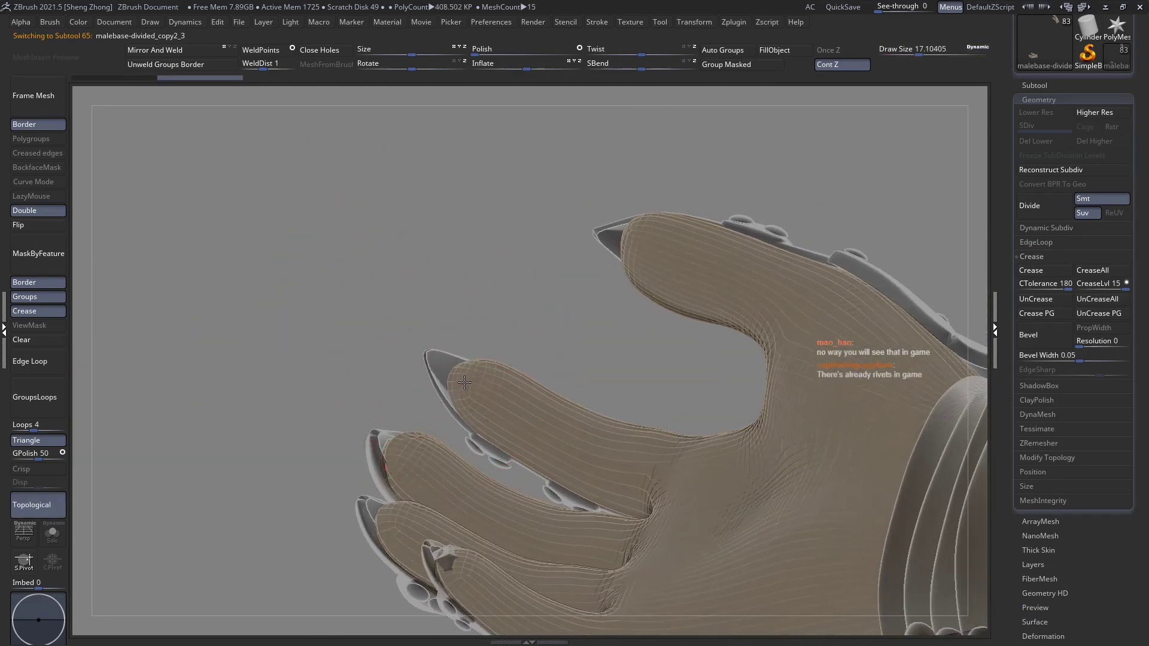
pyautogui.moveTo(473, 387); pyautogui.dragTo(539, 342, button='right')
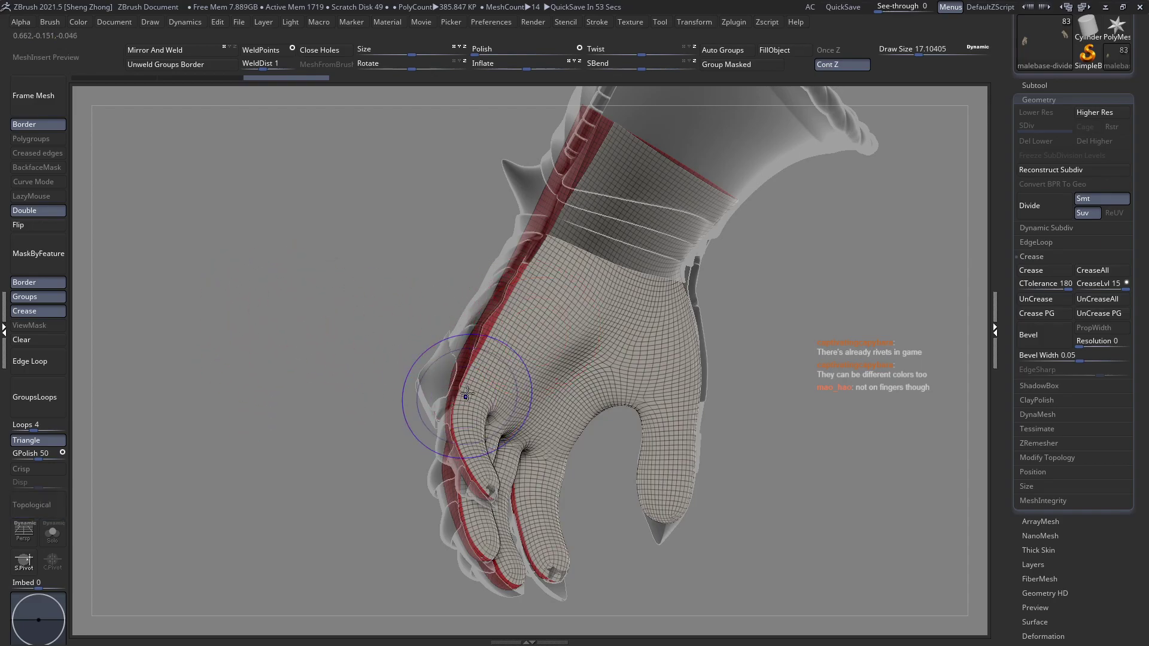
pyautogui.hotkey('ctrl', 'z')
pyautogui.keyDown('ctrl'); pyautogui.moveTo(580, 317); pyautogui.dragTo(590, 344); pyautogui.keyUp('ctrl')
pyautogui.hotkey('ctrl', 'z')
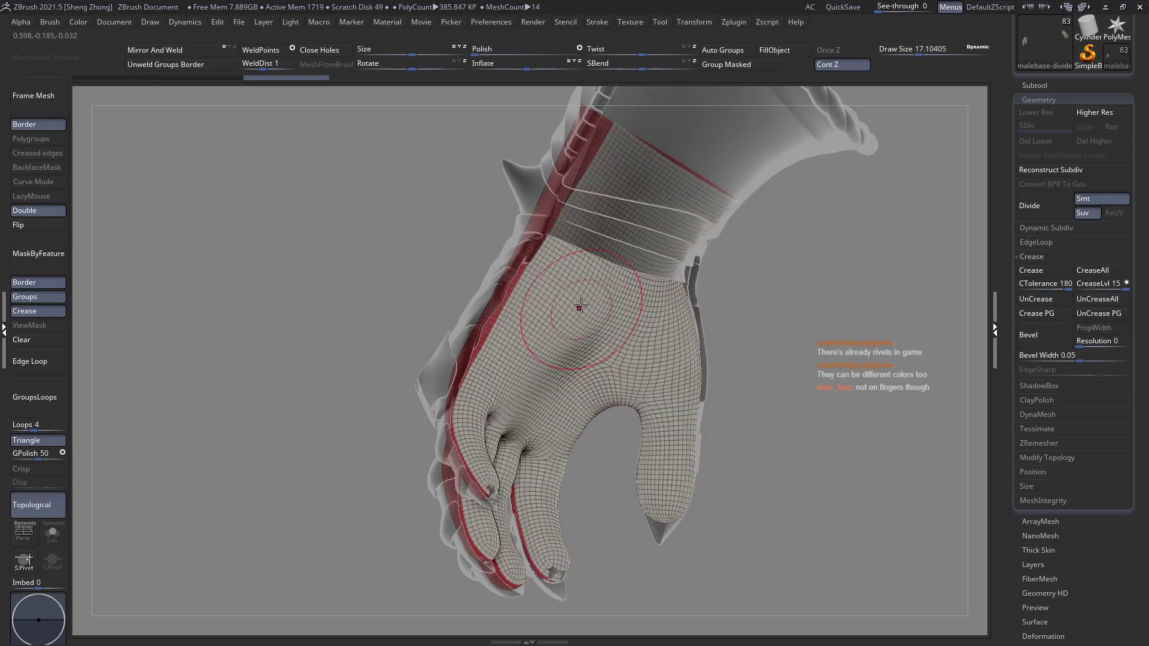
# Set the draw size to about 15 and adjust the glove's remaining fingertips to sit beneath the finger armour
pyautogui.moveTo(579, 305); pyautogui.dragTo(763, 370, button='right')
pyautogui.moveTo(749, 316); pyautogui.dragTo(474, 281, button='right')
pyautogui.hotkey('shift', 'f')
pyautogui.keyDown('ctrl'); pyautogui.moveTo(474, 431); pyautogui.dragTo(491, 455, button='right'); pyautogui.keyUp('ctrl')
pyautogui.hotkey('shift', 'f')
pyautogui.keyDown('ctrl'); pyautogui.moveTo(855, 285); pyautogui.dragTo(589, 464, button='right'); pyautogui.keyUp('ctrl')
pyautogui.press('space')
pyautogui.moveTo(649, 386); pyautogui.dragTo(645, 385)
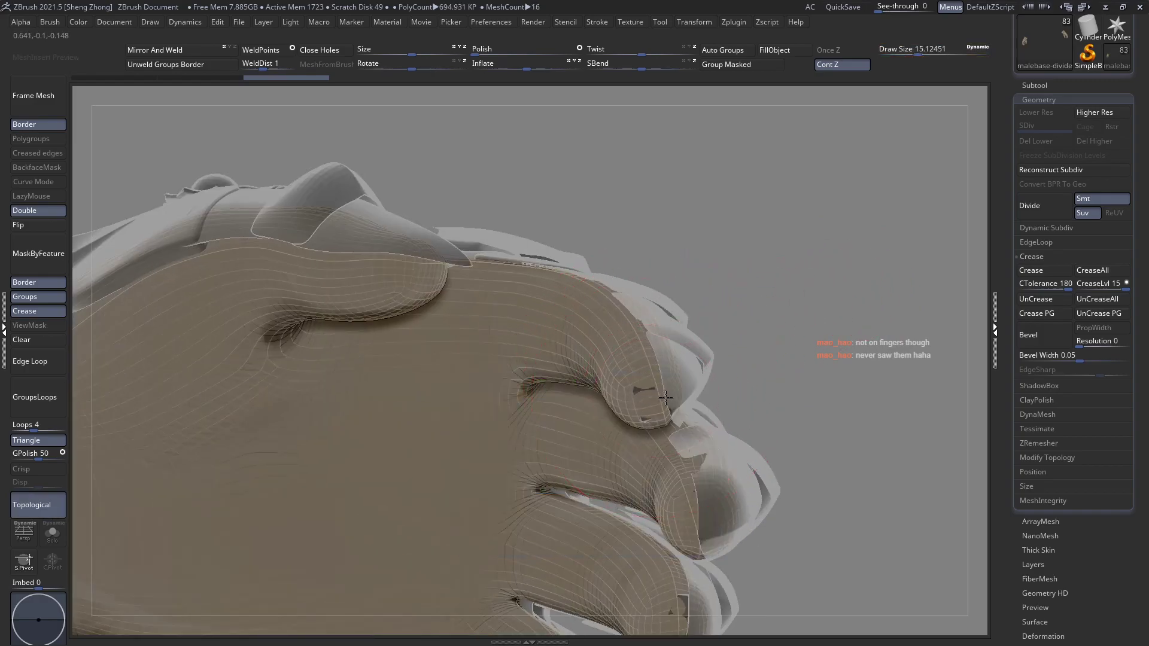
pyautogui.keyDown('alt'); pyautogui.moveTo(673, 398); pyautogui.dragTo(667, 355, button='right'); pyautogui.keyUp('alt')
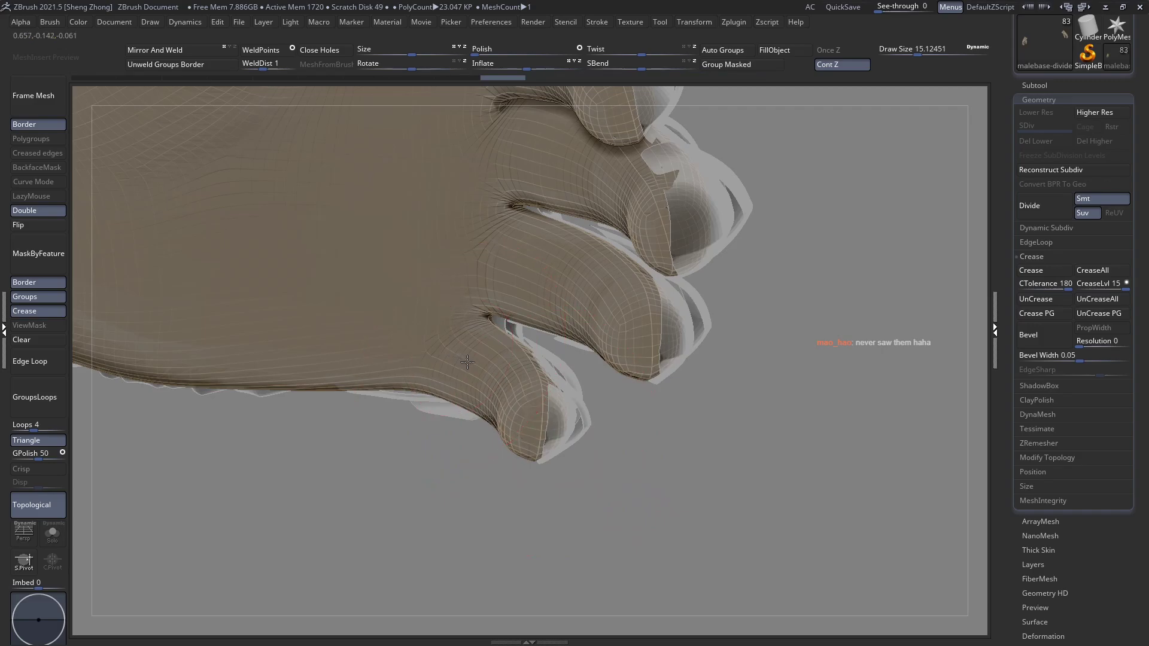
pyautogui.keyDown('ctrl'); pyautogui.moveTo(467, 362); pyautogui.dragTo(559, 259, button='right'); pyautogui.keyUp('ctrl')
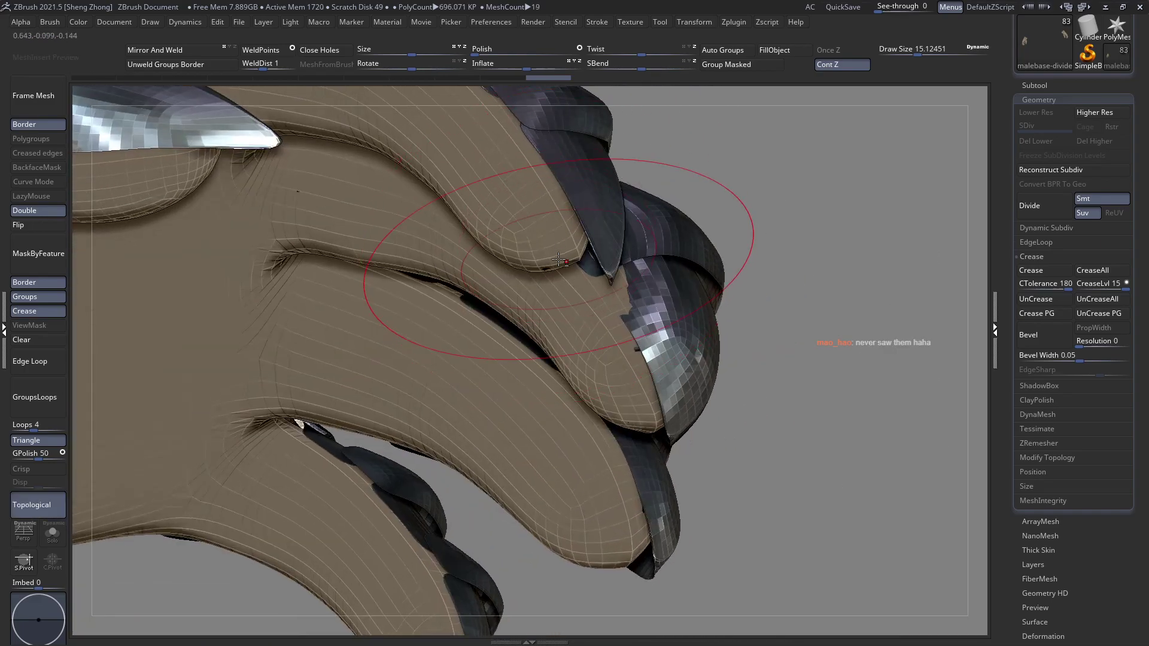
pyautogui.keyDown('ctrl'); pyautogui.moveTo(487, 235); pyautogui.dragTo(506, 193, button='right'); pyautogui.keyUp('ctrl')
pyautogui.keyDown('ctrl'); pyautogui.moveTo(803, 348); pyautogui.dragTo(582, 259, button='right'); pyautogui.keyUp('ctrl')
# Select the finger plates, check them in isolation, and mirror and weld them to the opposite hand
pyautogui.keyDown('alt'); pyautogui.click(581, 270); pyautogui.keyUp('alt')
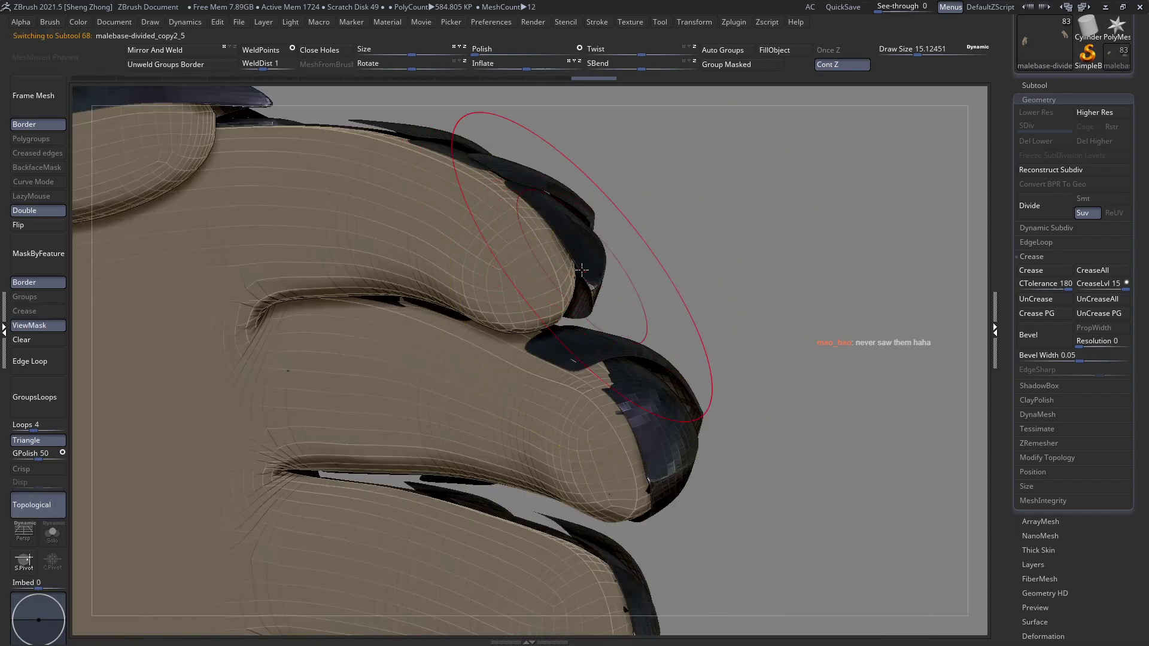
pyautogui.click(53, 533)
pyautogui.moveTo(541, 441); pyautogui.dragTo(182, 179, button='right')
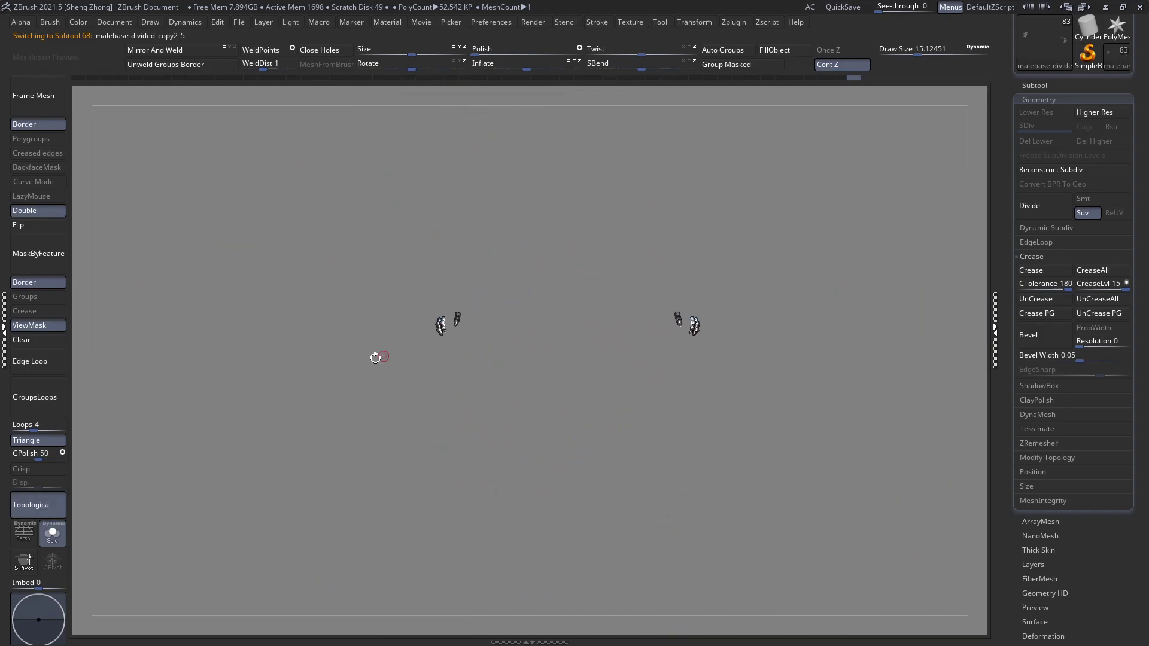
pyautogui.click(52, 533)
pyautogui.keyDown('ctrl'); pyautogui.moveTo(466, 372); pyautogui.dragTo(1055, 562, button='right'); pyautogui.keyUp('ctrl')
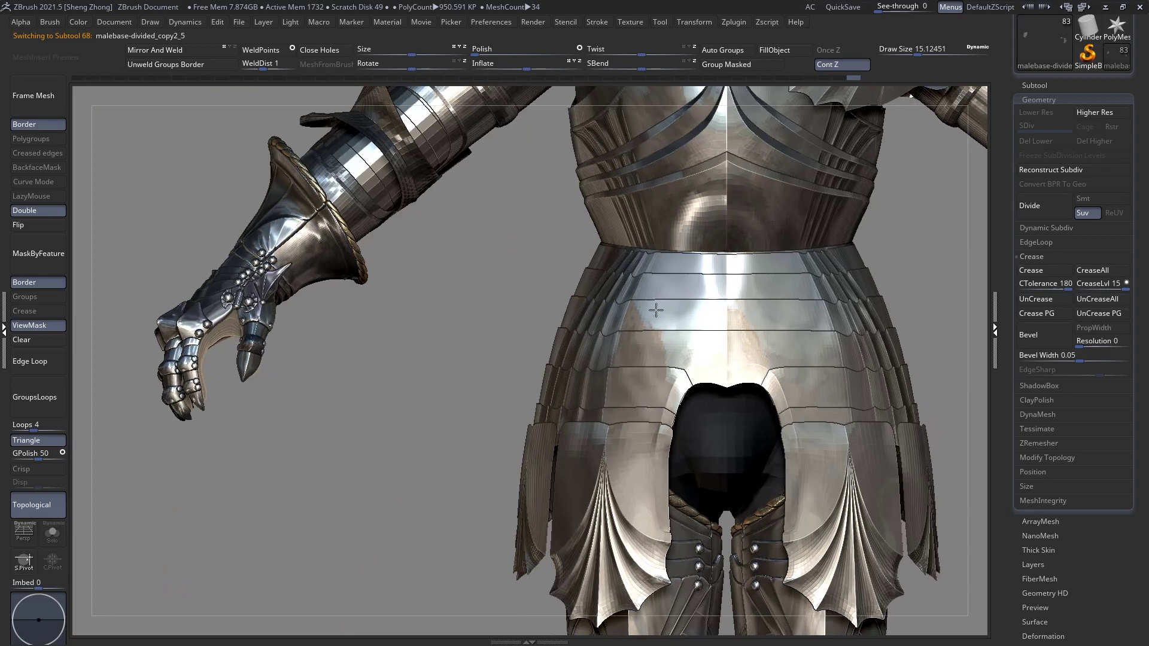
pyautogui.keyDown('alt'); pyautogui.moveTo(309, 274); pyautogui.dragTo(128, 276, button='right'); pyautogui.keyUp('alt')
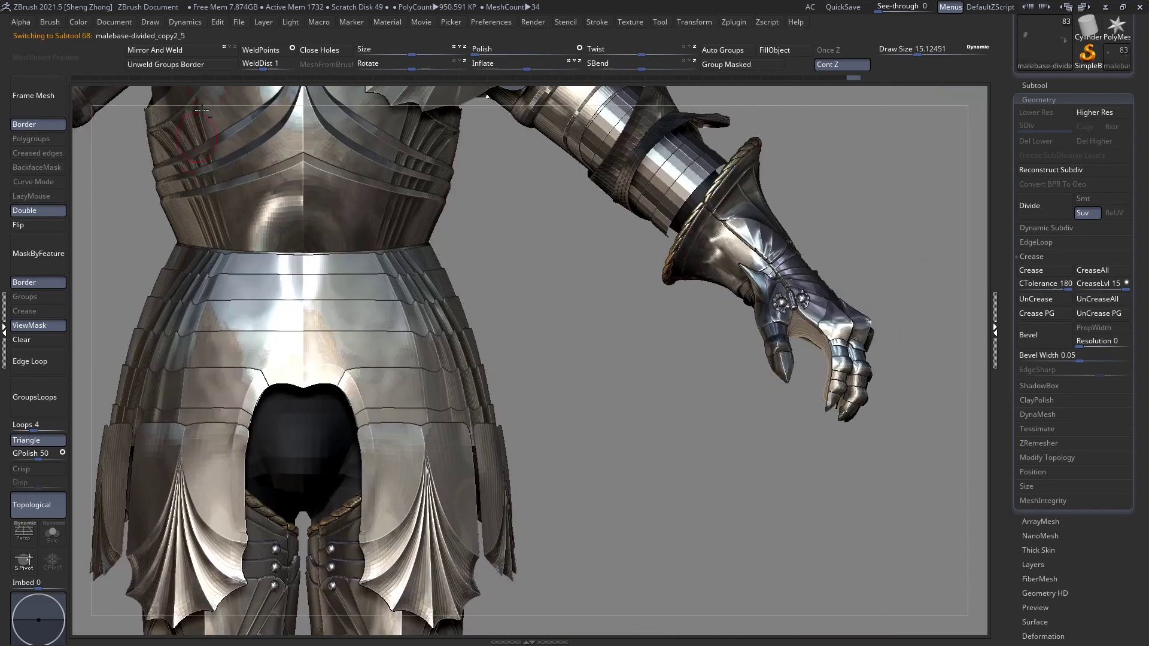
pyautogui.click(177, 53)
# Mirror and weld the pointed thumb plate to the opposite gauntlet
pyautogui.keyDown('alt'); pyautogui.moveTo(523, 343); pyautogui.dragTo(739, 345, button='right'); pyautogui.keyUp('alt')
pyautogui.keyDown('alt'); pyautogui.click(538, 356); pyautogui.keyUp('alt')
pyautogui.keyDown('ctrl'); pyautogui.moveTo(618, 411); pyautogui.dragTo(189, 172, button='right'); pyautogui.keyUp('ctrl')
pyautogui.keyDown('alt'); pyautogui.click(562, 388); pyautogui.keyUp('alt')
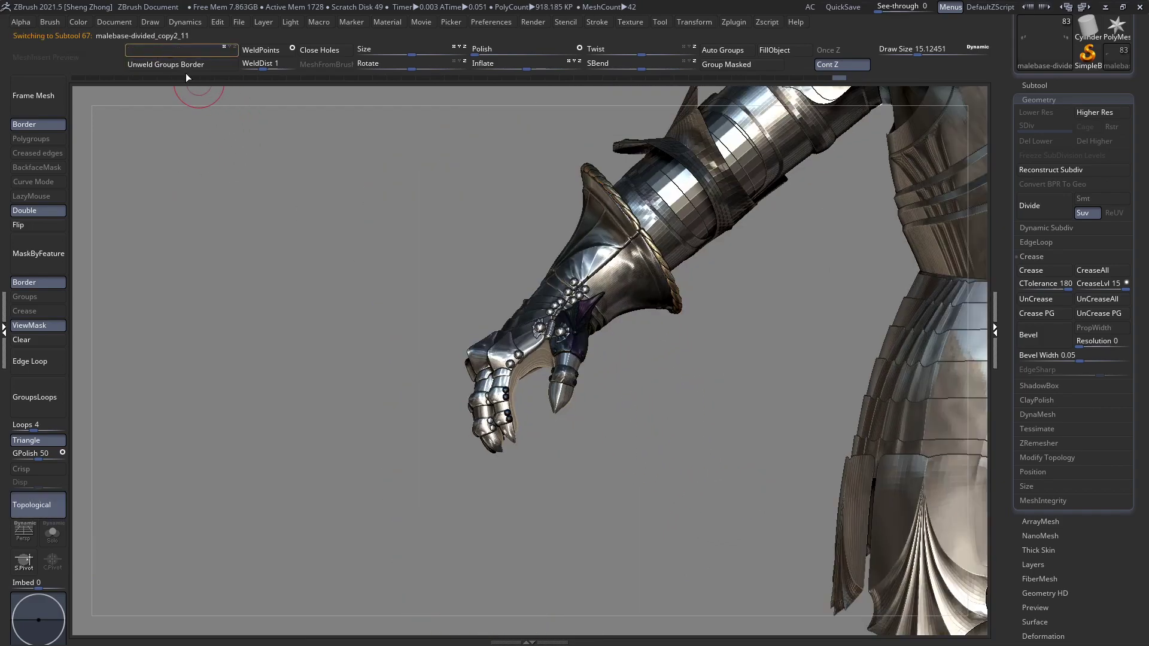
# Mirror and weld the thumb band, the knuckle plates and the bands at the finger bases
pyautogui.keyDown('ctrl'); pyautogui.moveTo(522, 356); pyautogui.dragTo(716, 318, button='right'); pyautogui.keyUp('ctrl')
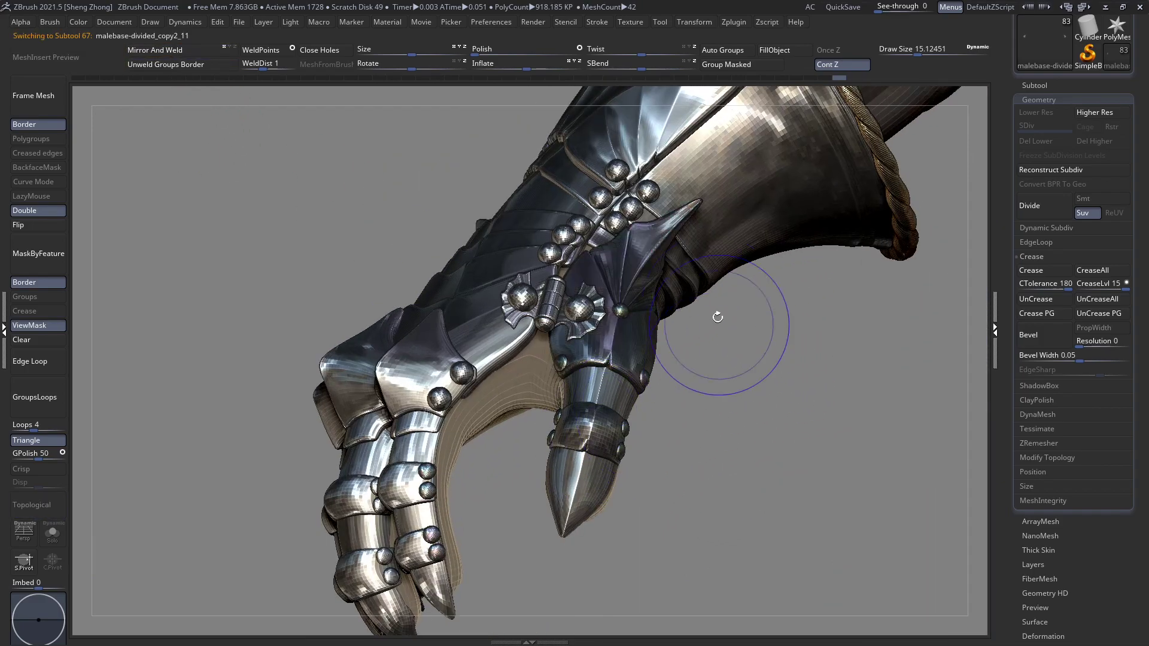
pyautogui.keyDown('alt'); pyautogui.click(577, 427); pyautogui.keyUp('alt')
pyautogui.keyDown('alt'); pyautogui.click(386, 371); pyautogui.keyUp('alt')
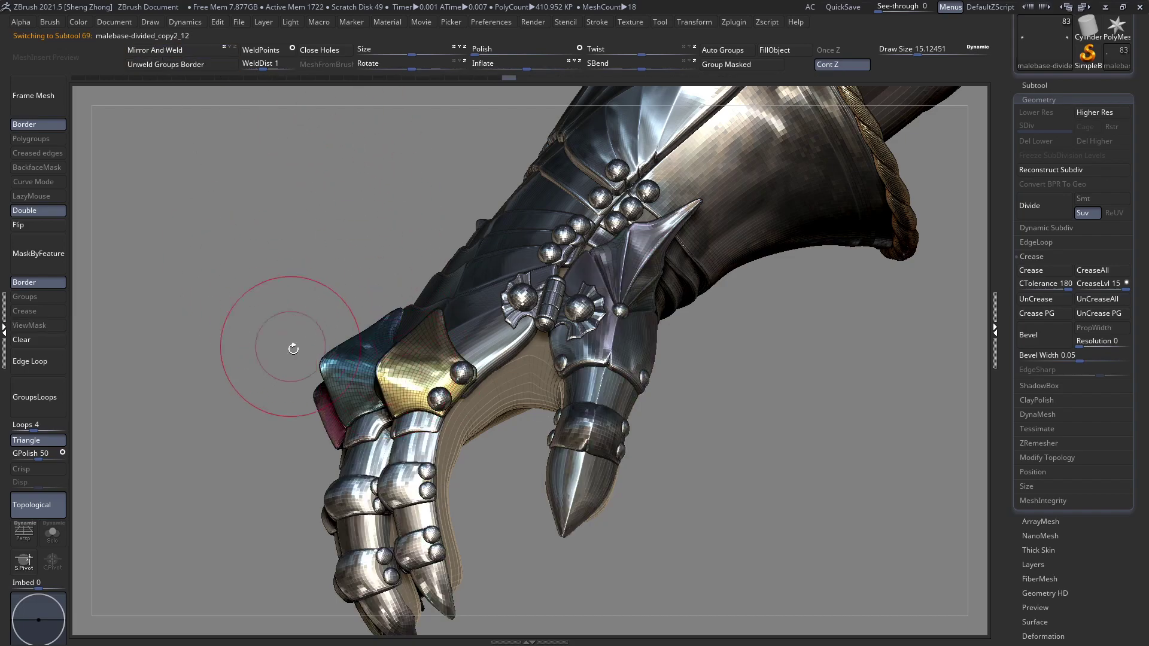
pyautogui.keyDown('alt'); pyautogui.click(417, 427); pyautogui.keyUp('alt')
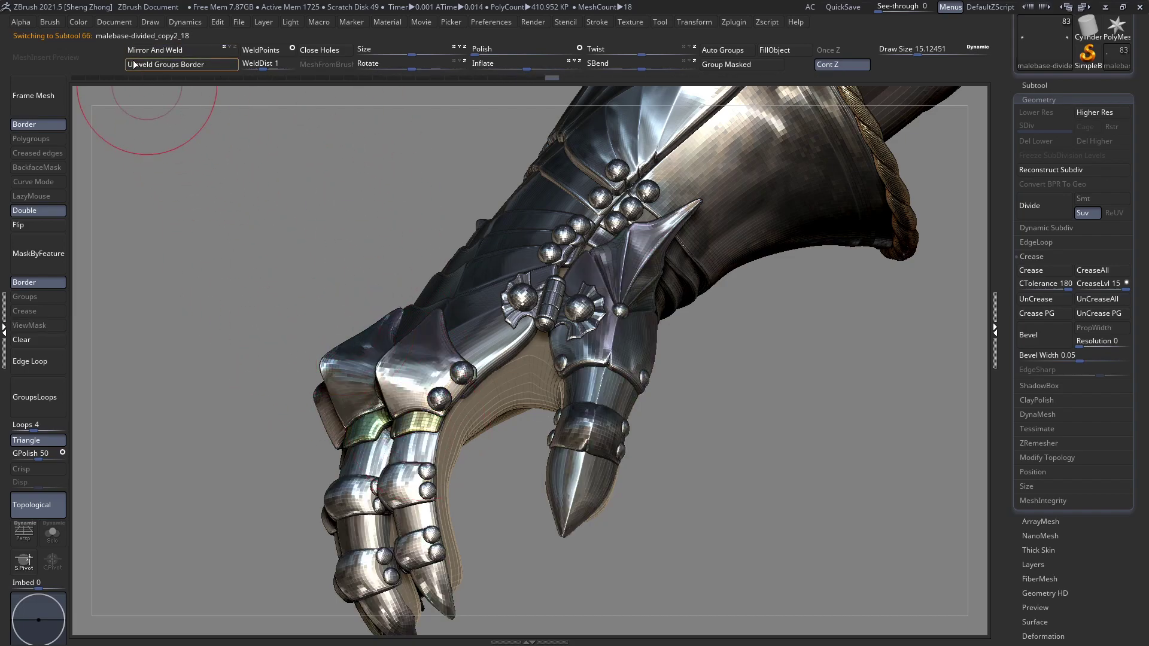
# Mirror and weld the back-of-hand plates and the flared gauntlet cuff
pyautogui.keyDown('alt'); pyautogui.click(472, 351); pyautogui.keyUp('alt')
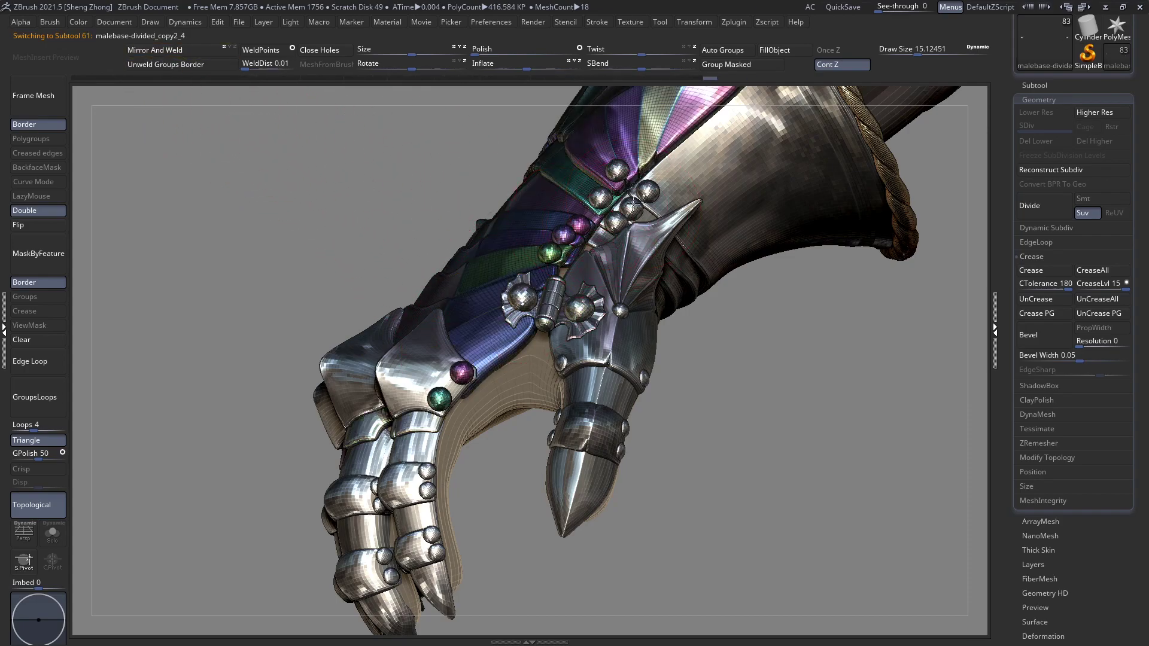
pyautogui.keyDown('alt'); pyautogui.click(765, 214); pyautogui.keyUp('alt')
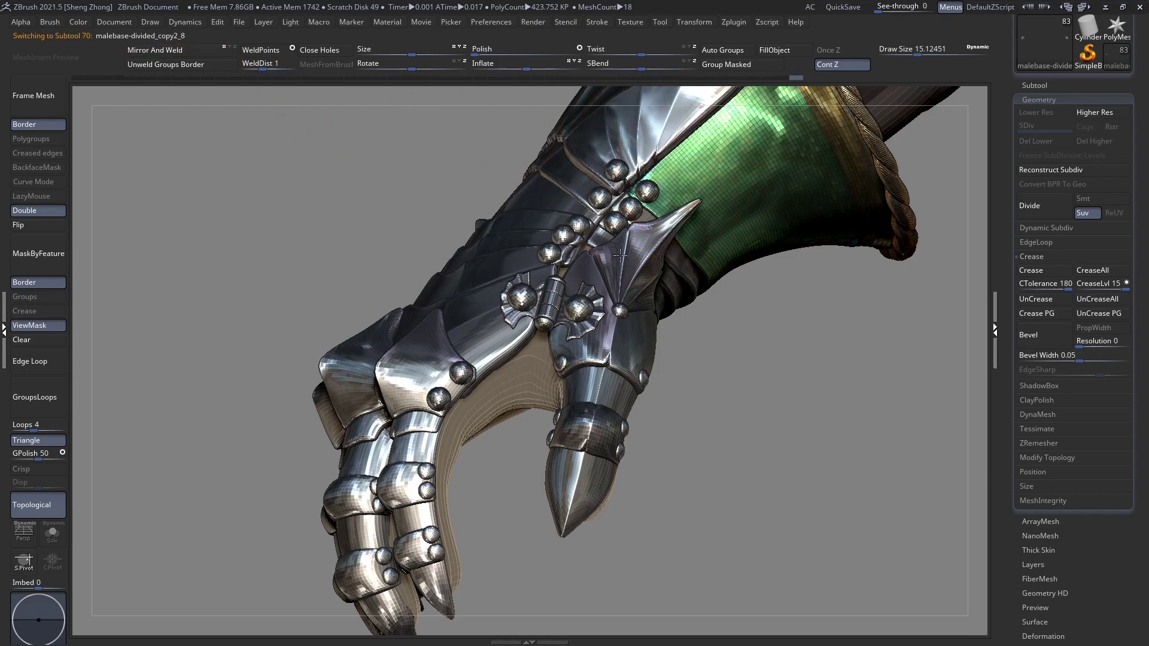
pyautogui.keyDown('alt'); pyautogui.moveTo(765, 215); pyautogui.dragTo(661, 364, button='right'); pyautogui.keyUp('alt')
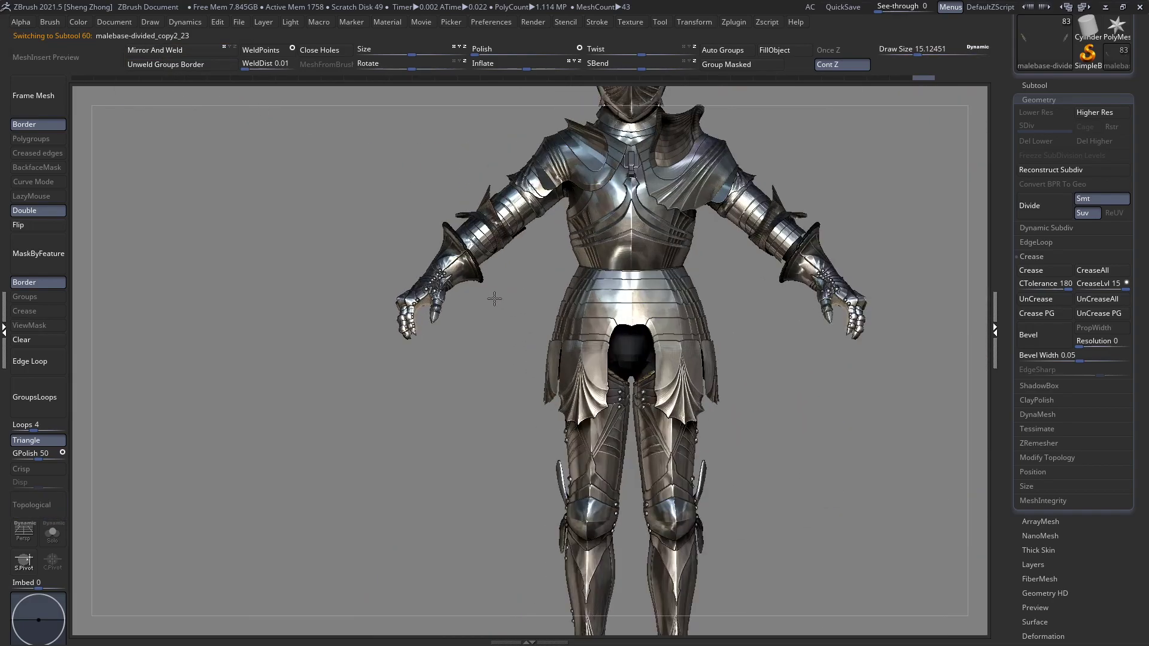
# Select the glove hand mesh and display its polygroups with the surrounding armour transparent
pyautogui.moveTo(496, 298); pyautogui.dragTo(414, 306)
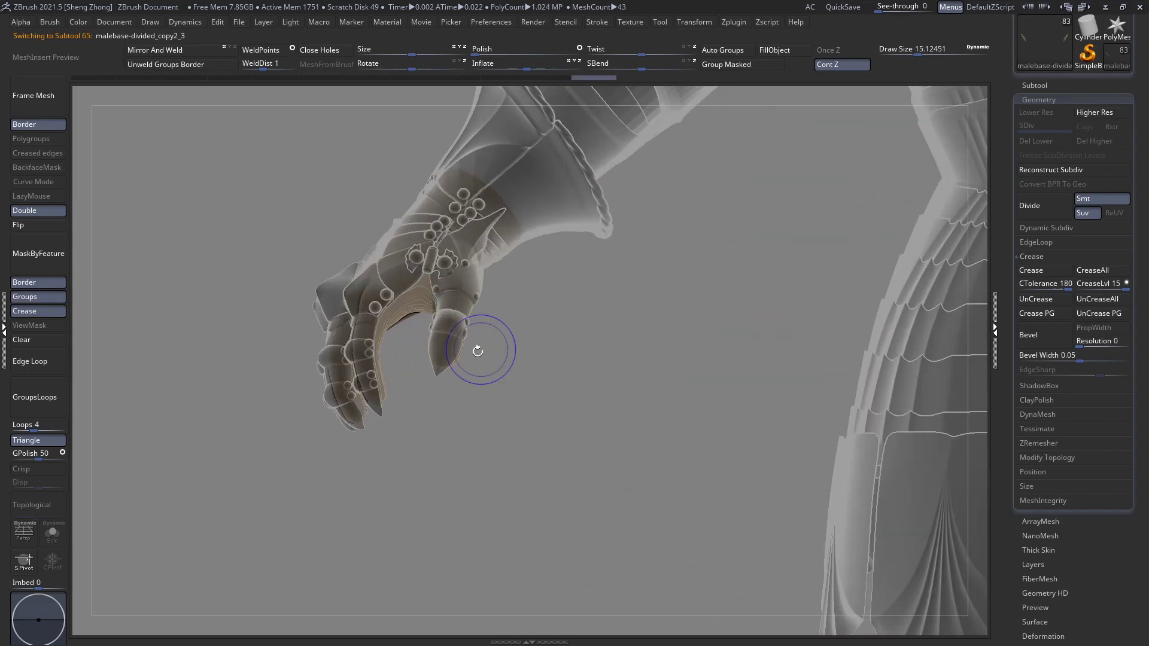
pyautogui.moveTo(428, 308); pyautogui.dragTo(380, 283, button='right')
pyautogui.hotkey('shift', 'f')
pyautogui.keyDown('alt'); pyautogui.moveTo(454, 367); pyautogui.dragTo(591, 350, button='right'); pyautogui.keyUp('alt')
pyautogui.moveTo(354, 346); pyautogui.dragTo(335, 338, button='right')
pyautogui.rightClick(307, 271)
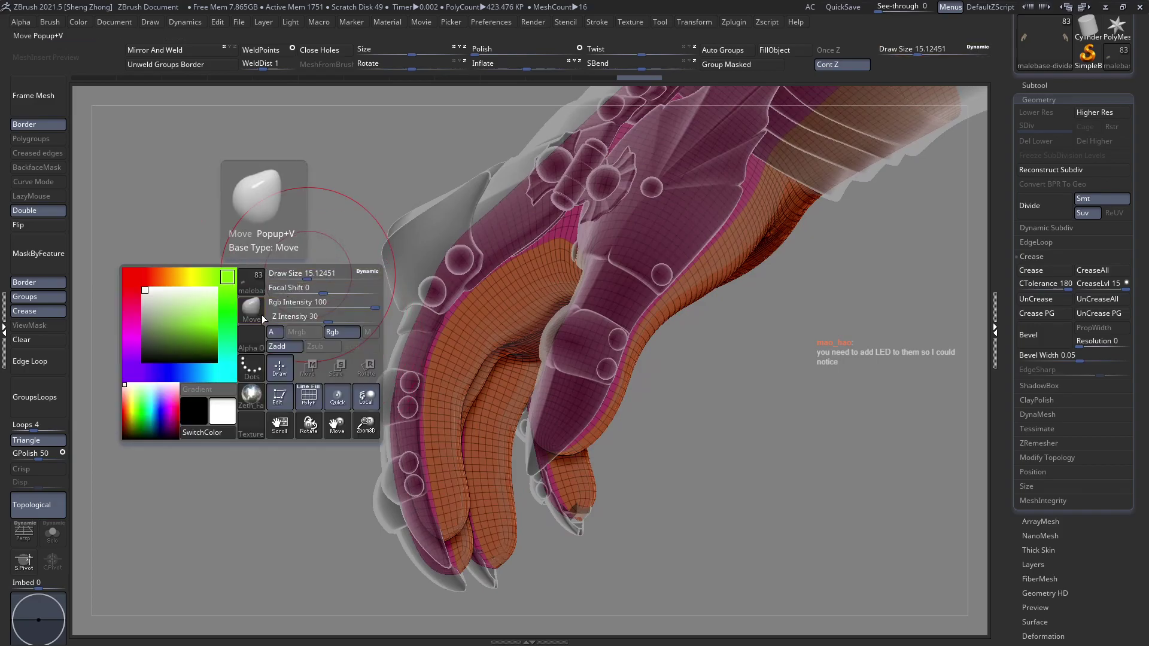
pyautogui.moveTo(397, 217)
pyautogui.mouseDown(button='right')
pyautogui.moveTo(419, 295)
pyautogui.moveTo(376, 270)
pyautogui.mouseUp(button='right')
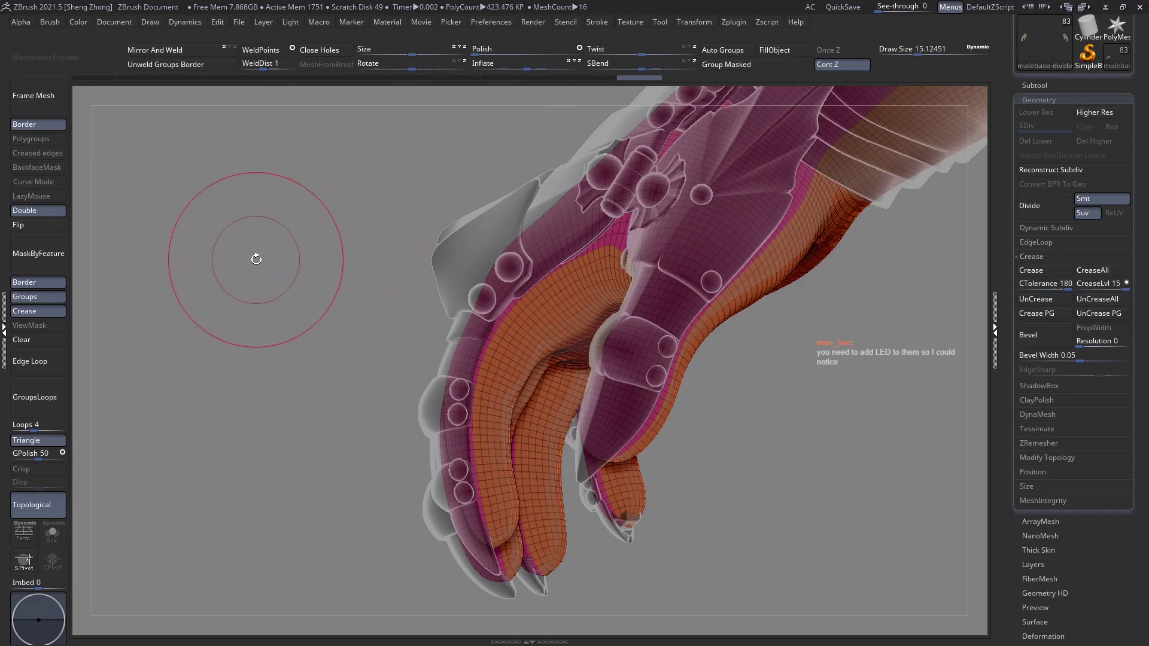
pyautogui.click(27, 264)
pyautogui.hotkey('shift', 'f')
pyautogui.keyDown('ctrl'); pyautogui.click(348, 314); pyautogui.keyUp('ctrl')
pyautogui.moveTo(354, 303); pyautogui.dragTo(350, 277, button='right')
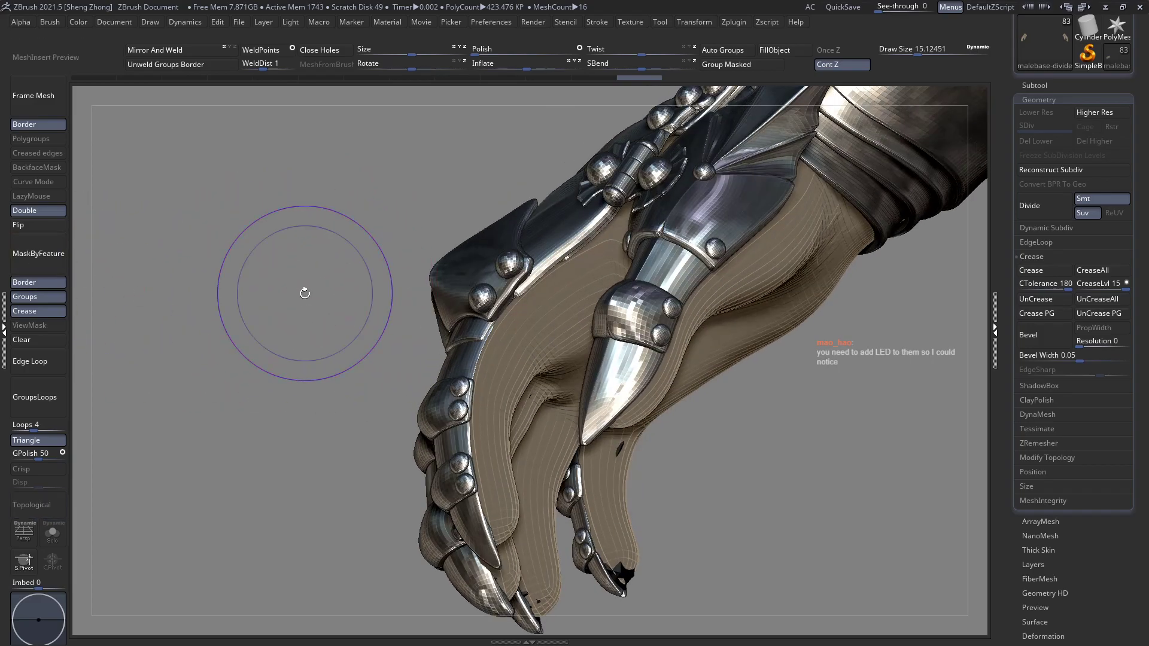
# Inflate the glove along its polygroup seam using a mask by features, and turn the mask off
pyautogui.hotkey('shift', 'f')
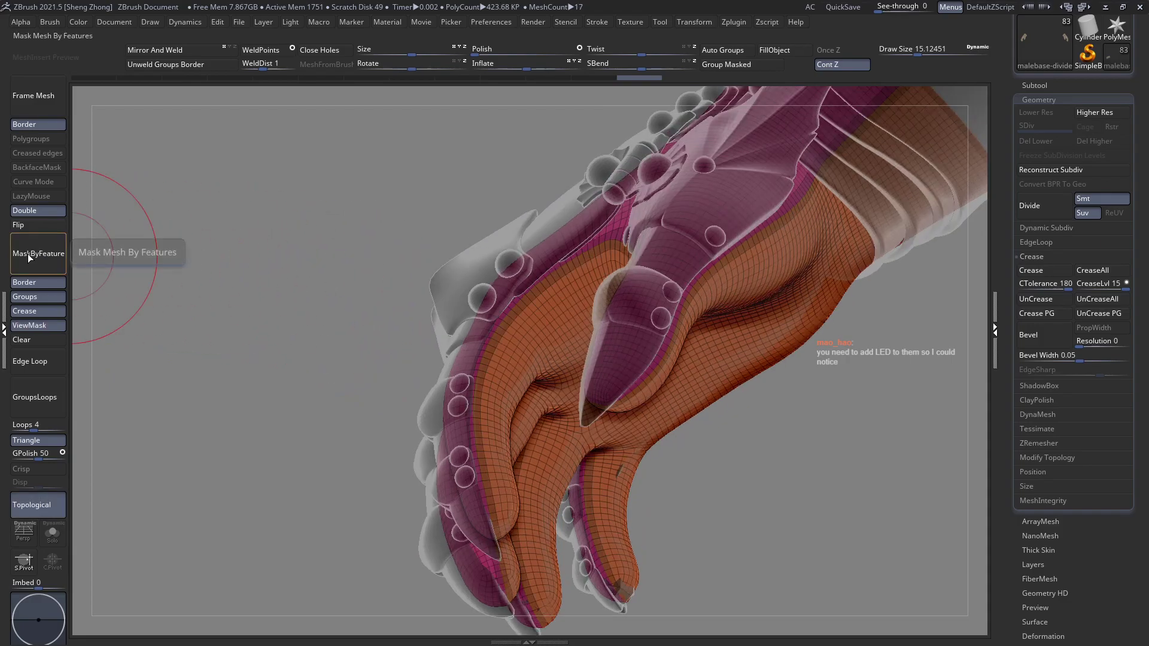
pyautogui.click(29, 257)
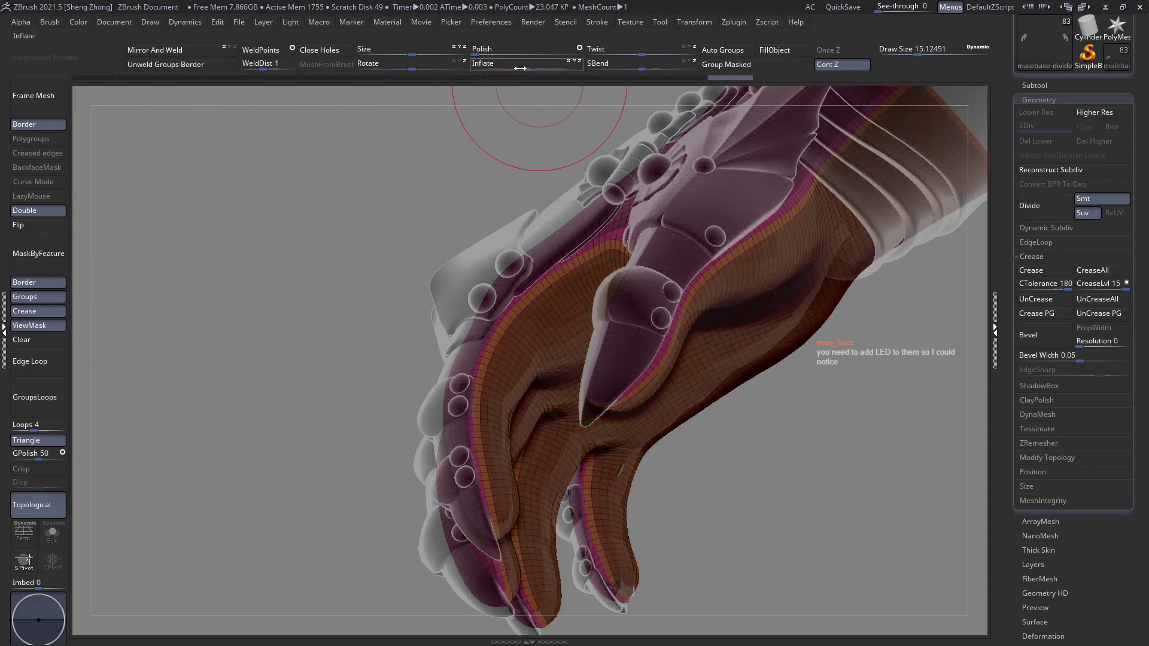
pyautogui.click(520, 68)
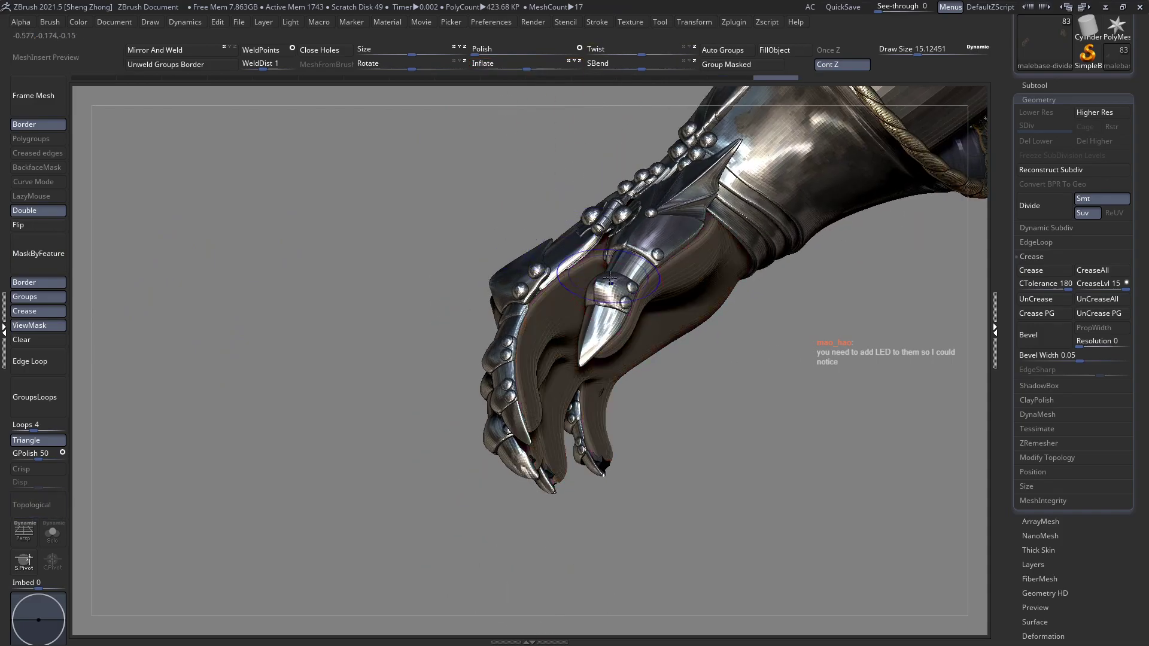
pyautogui.moveTo(609, 279); pyautogui.dragTo(398, 362, button='right')
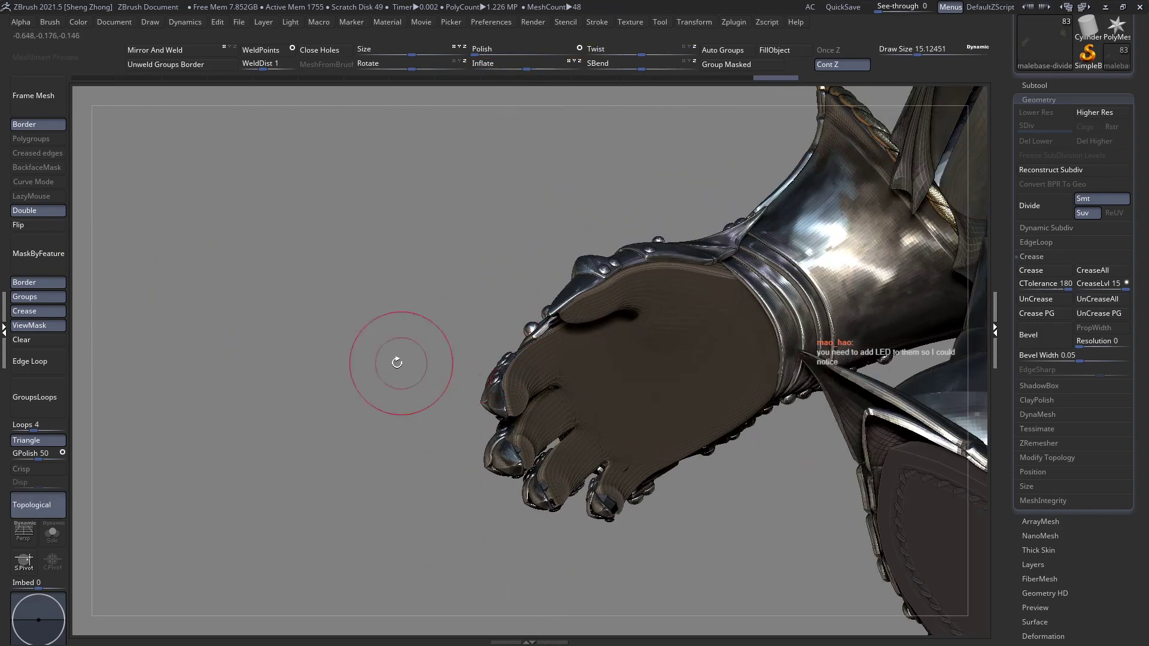
pyautogui.click(24, 330)
# Switch to the Zeth armour insert-mesh brush, choose the PM3D_Cube3D4_2 stitch mesh and set the draw size to 3
pyautogui.rightClick(397, 286)
pyautogui.click(350, 325)
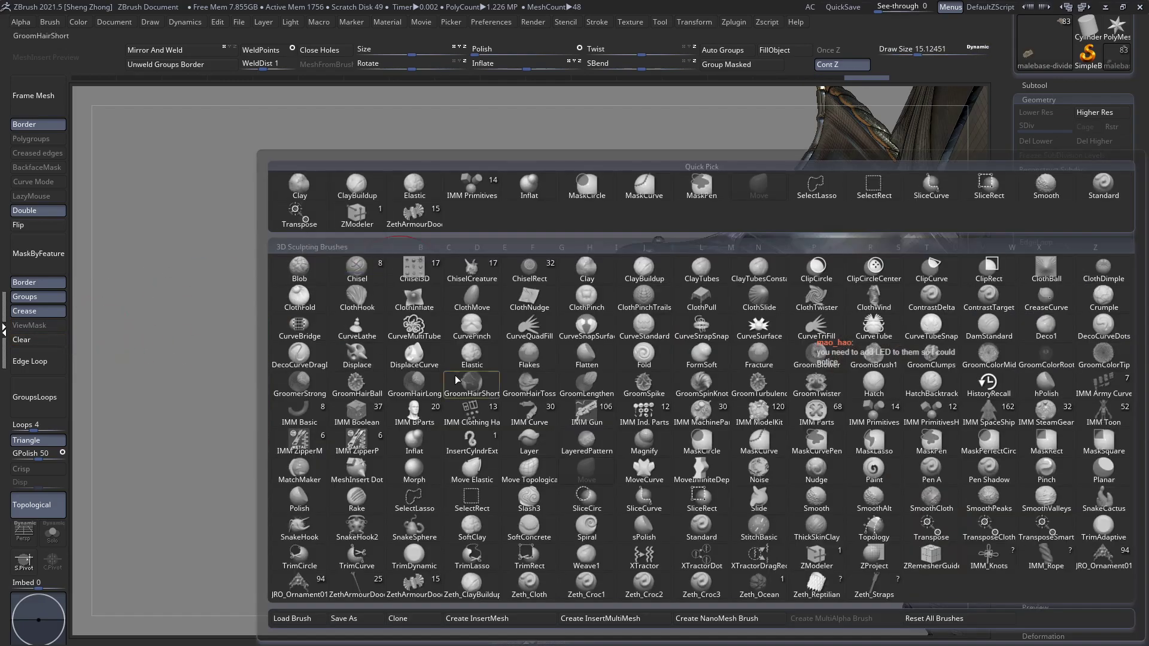
pyautogui.press('z')
pyautogui.click(421, 585)
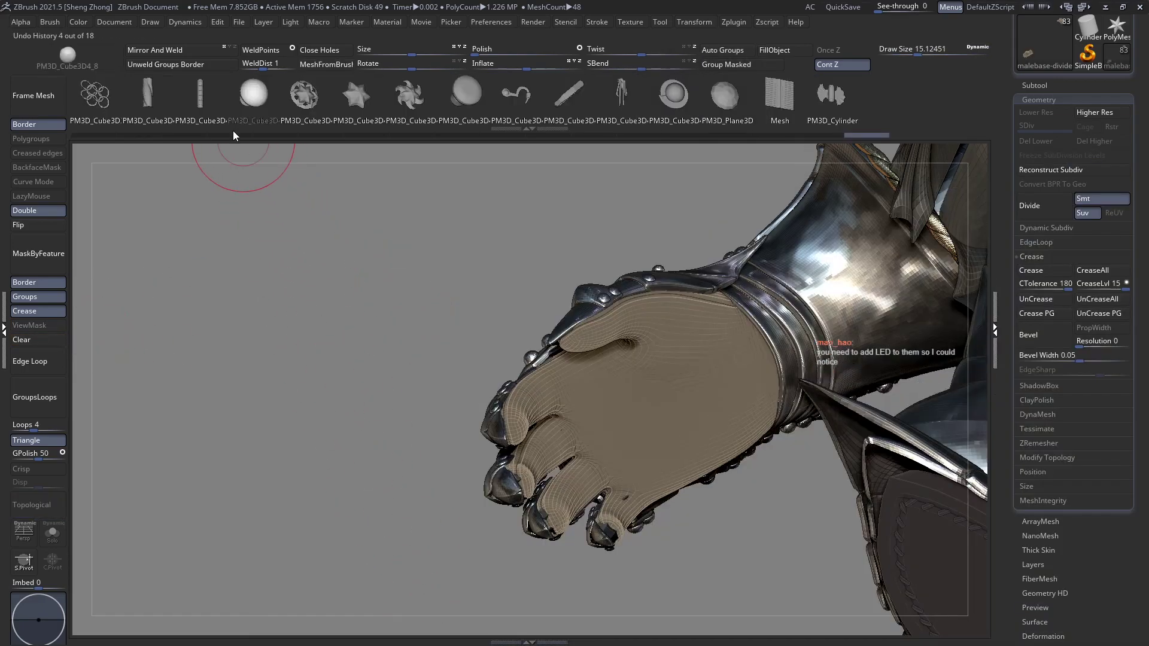
pyautogui.click(555, 98)
pyautogui.rightClick(429, 228)
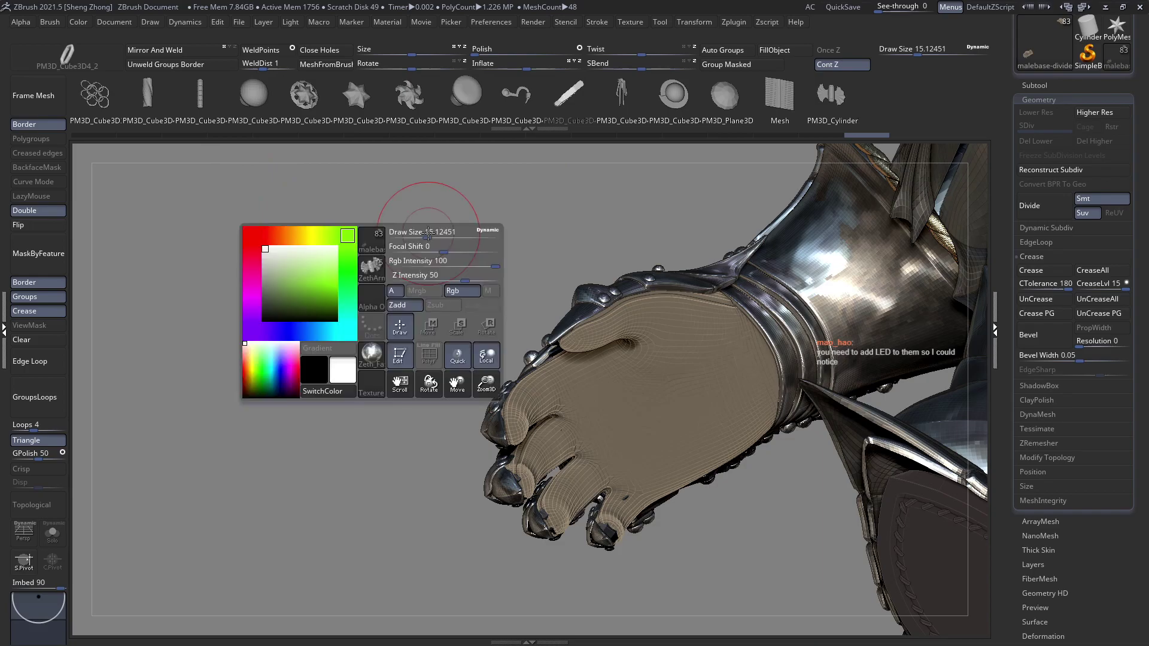
pyautogui.moveTo(428, 230); pyautogui.dragTo(421, 231)
pyautogui.click(929, 49)
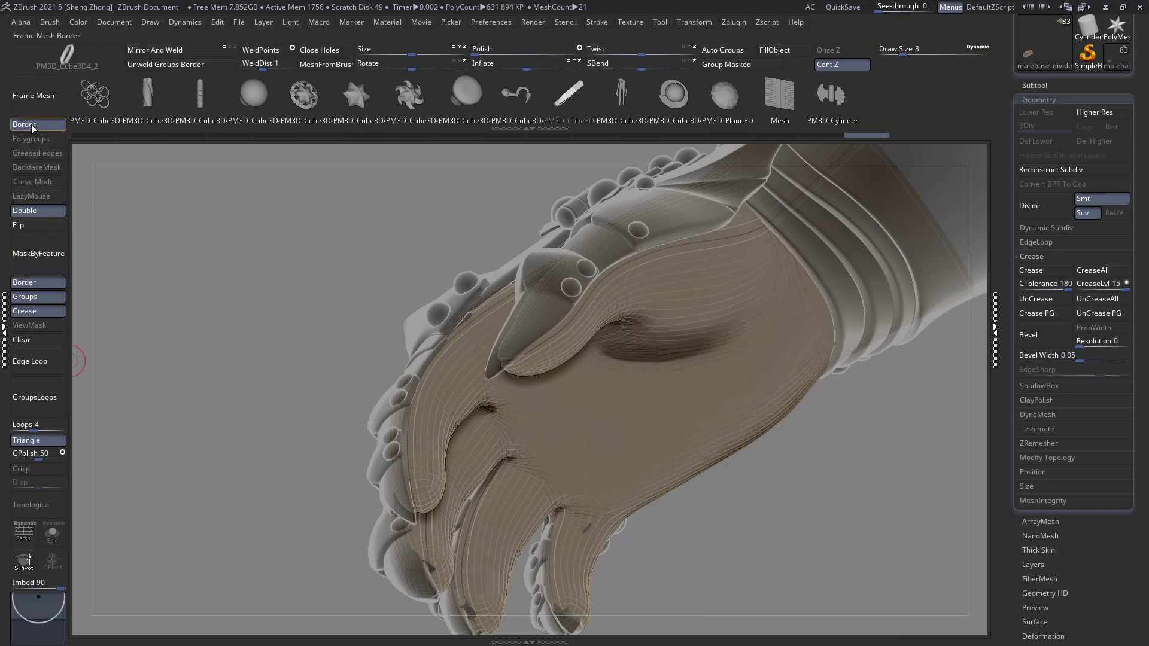
# Frame the glove's polygroup seams with Curve Mode on and apply stitches along them at draw size 3 and Imbed -59
pyautogui.click(37, 107)
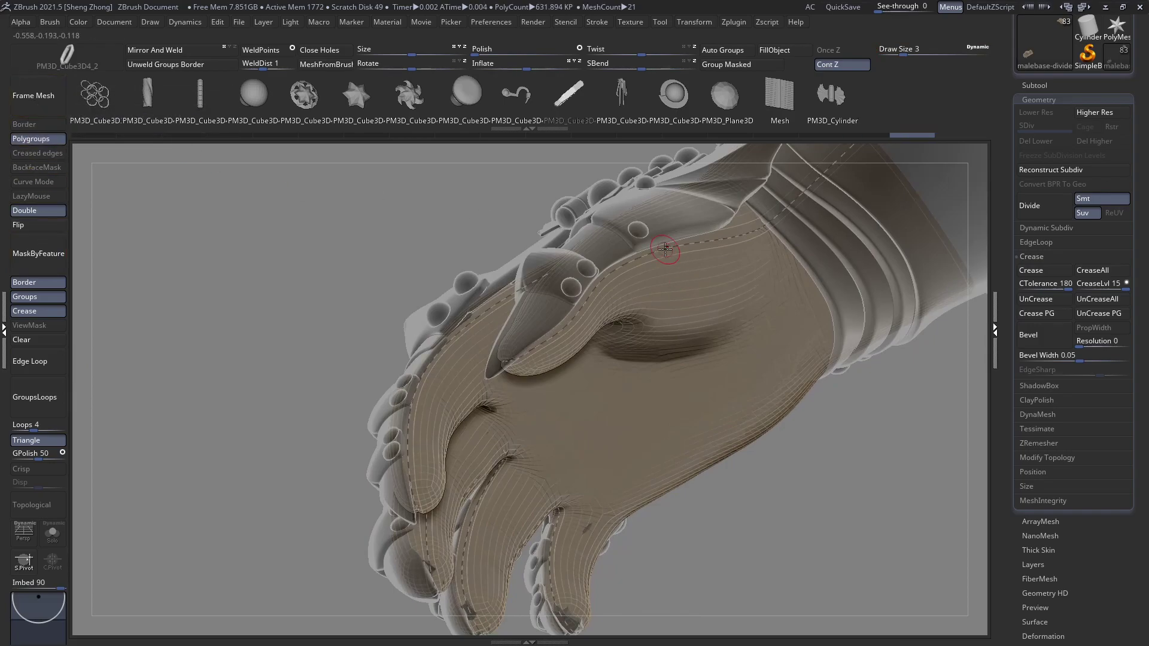
pyautogui.click(42, 183)
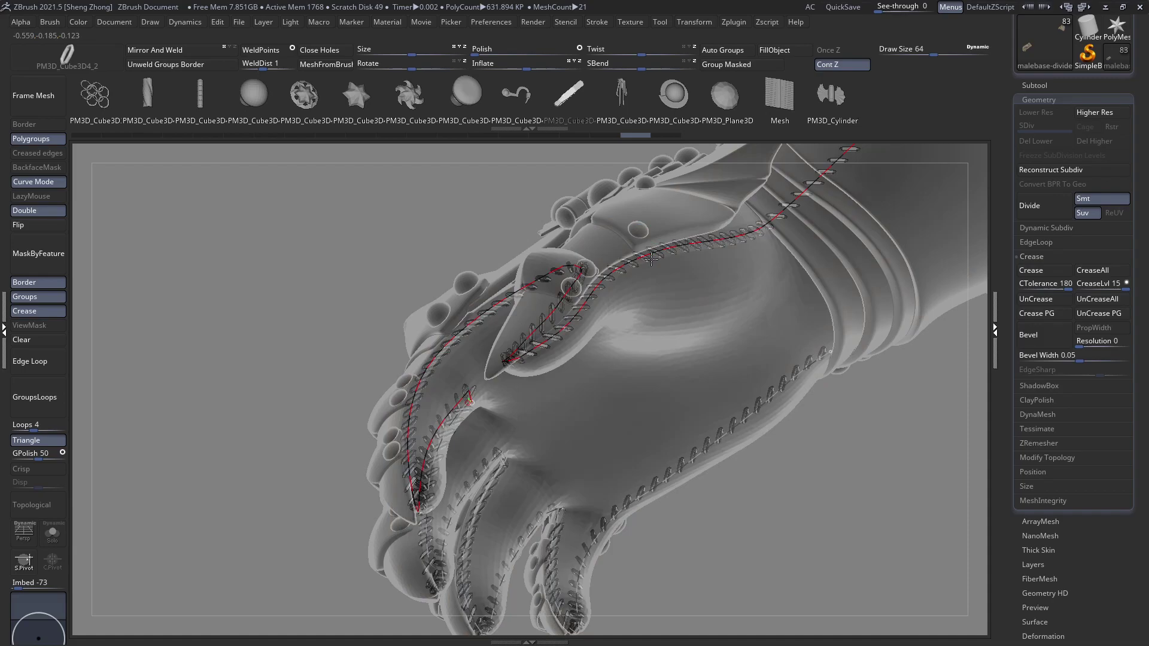
pyautogui.keyDown('ctrl'); pyautogui.click(318, 466); pyautogui.keyUp('ctrl')
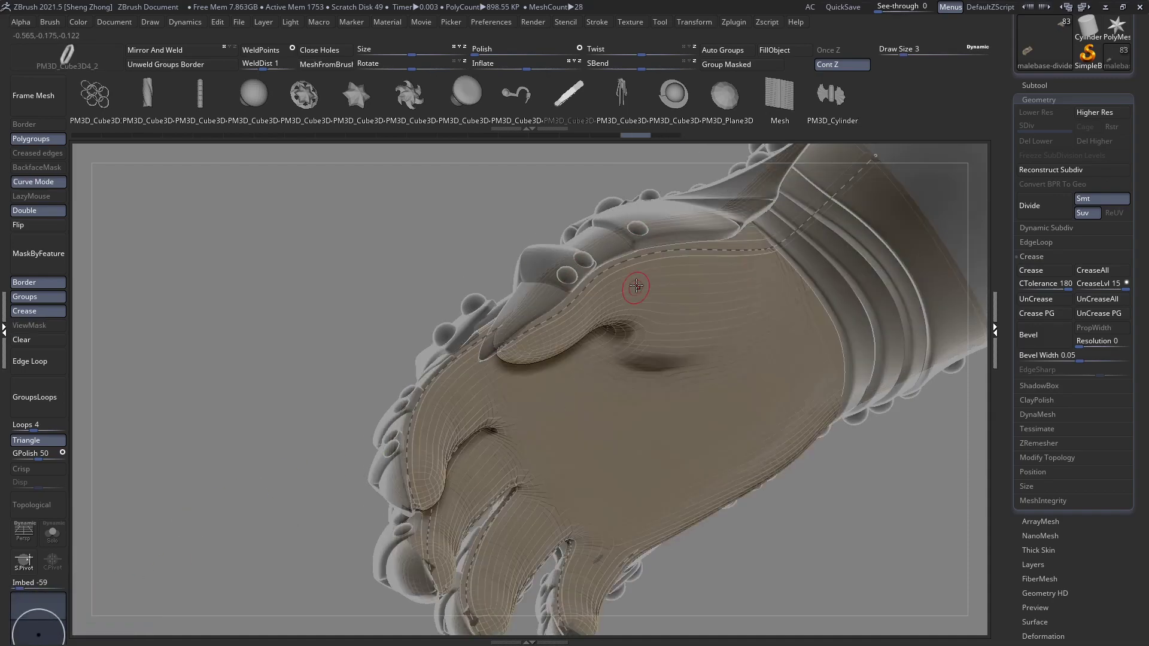
pyautogui.click(655, 261)
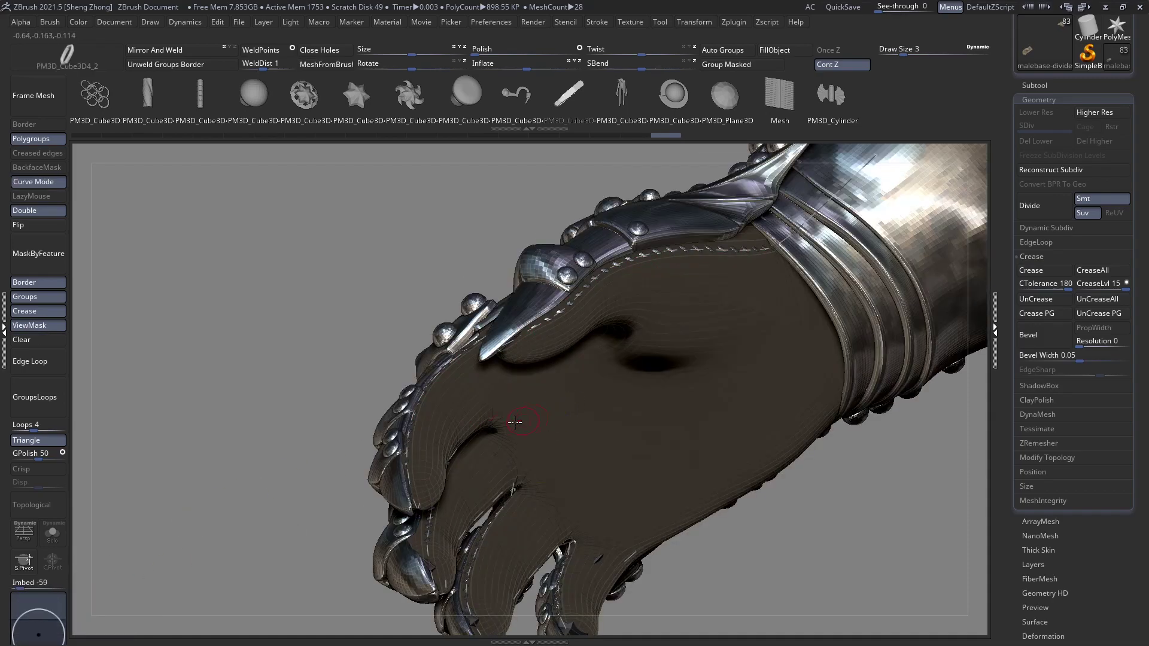
# Reapply the stitches along the glove's polygroup seams at Imbed -52 and inflate them
pyautogui.hotkey('ctrl', 'h')
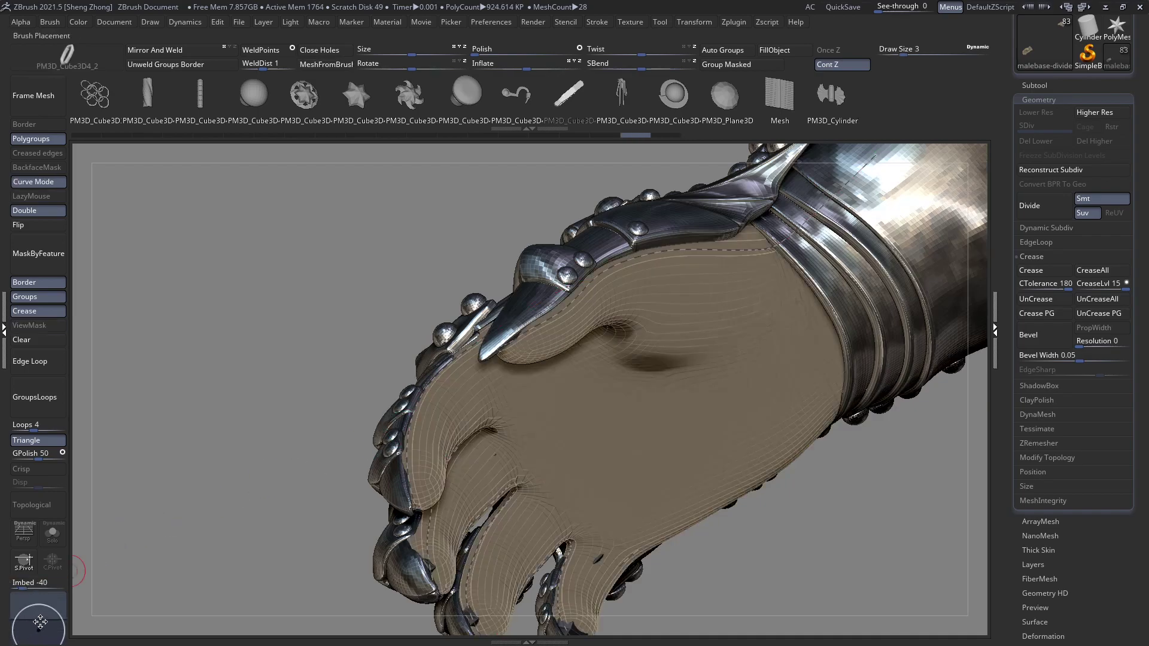
pyautogui.click(712, 249)
pyautogui.hotkey('ctrl', 'h')
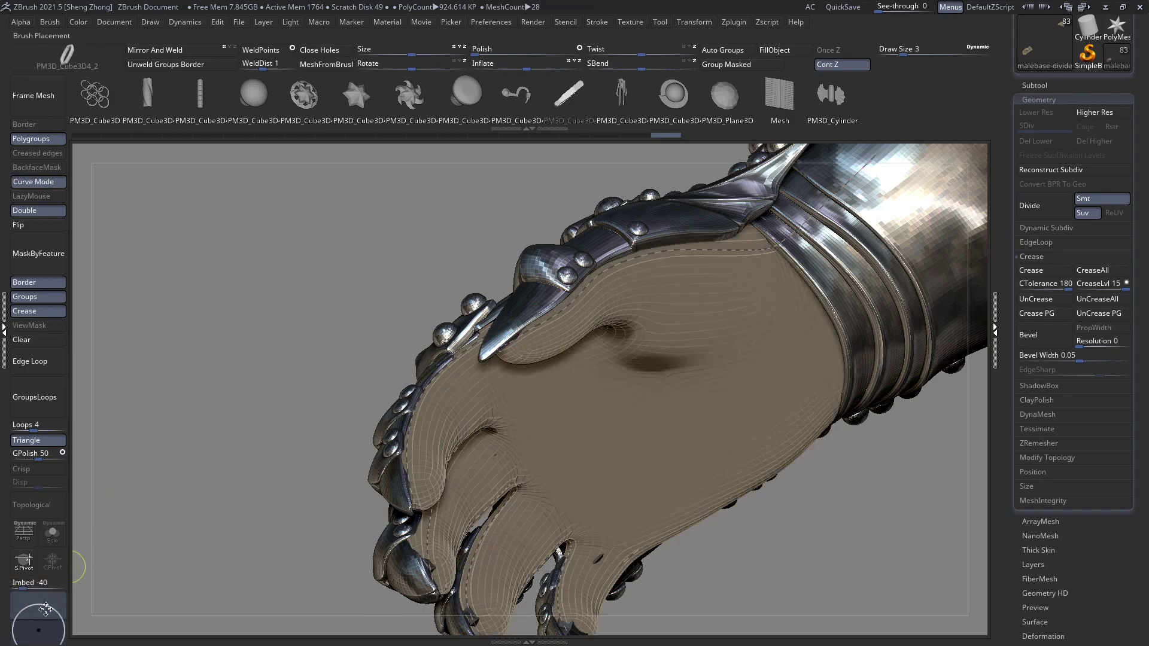
pyautogui.click(694, 248)
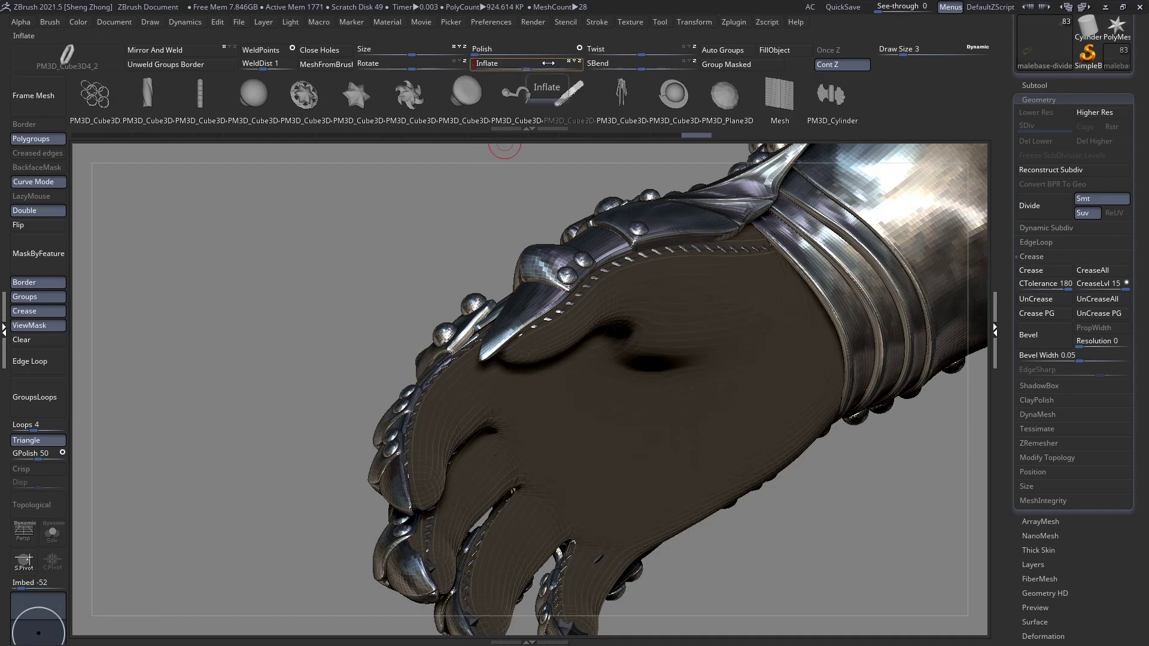
pyautogui.press('Return')
pyautogui.hotkey('ctrl', 'z')
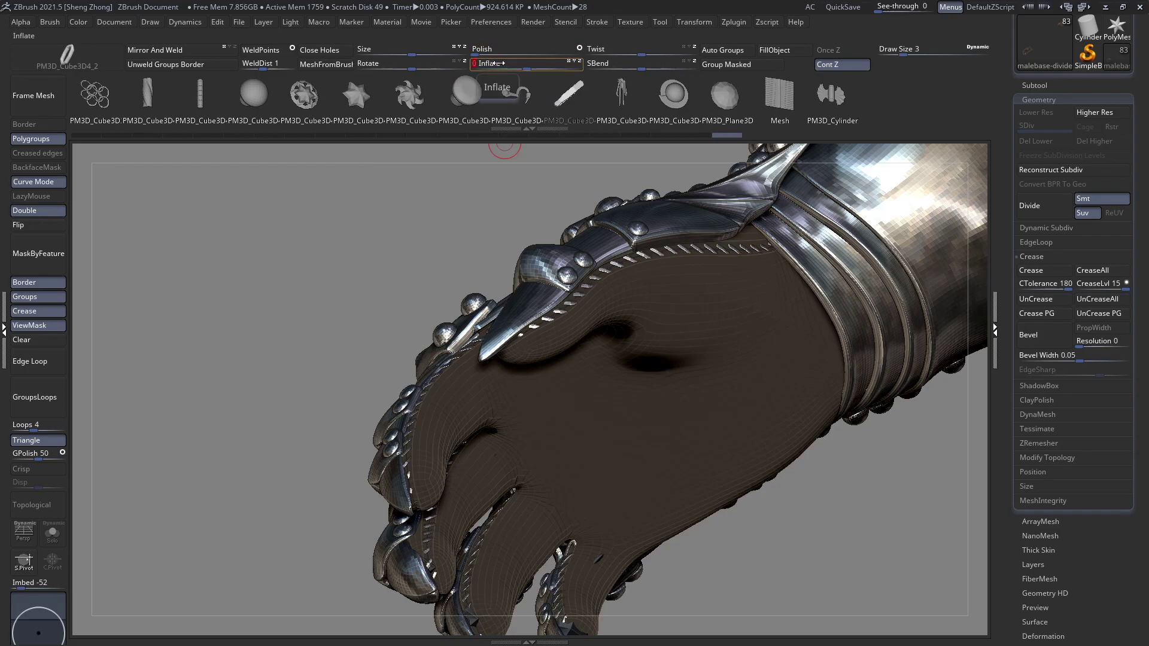
# Set the active material to FlatSketch01 for the glove's seam stitches, keeping the glove masked
pyautogui.moveTo(477, 223); pyautogui.dragTo(619, 448)
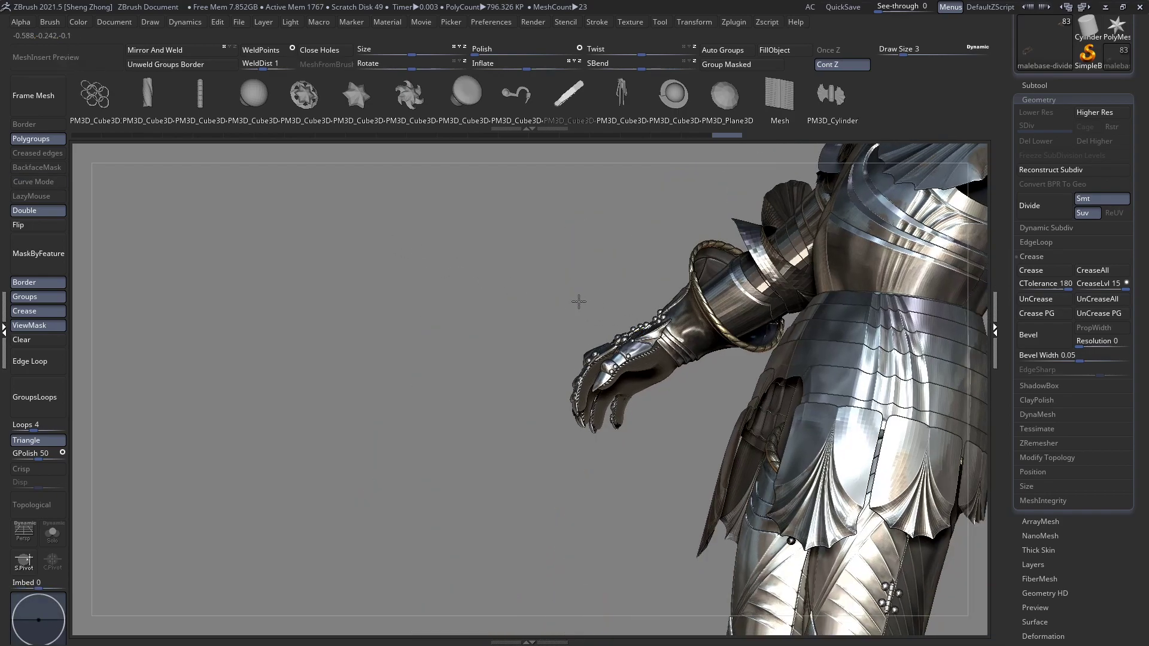
pyautogui.moveTo(580, 302); pyautogui.dragTo(625, 318)
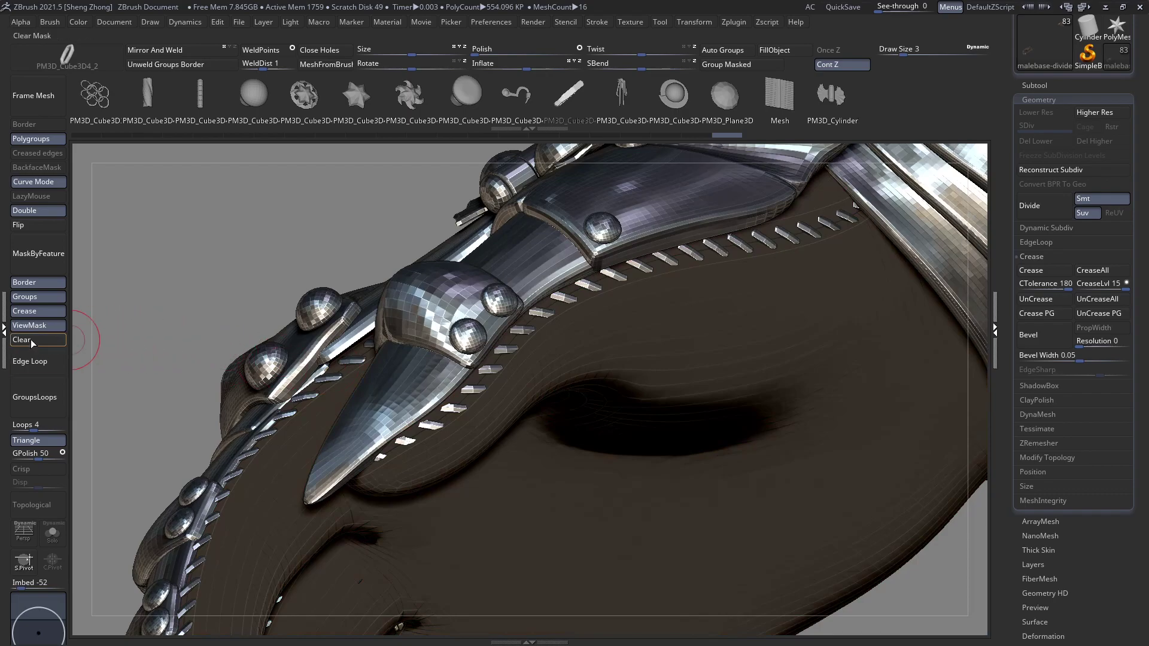
pyautogui.click(31, 343)
pyautogui.hotkey('ctrl', 'z')
pyautogui.press('space')
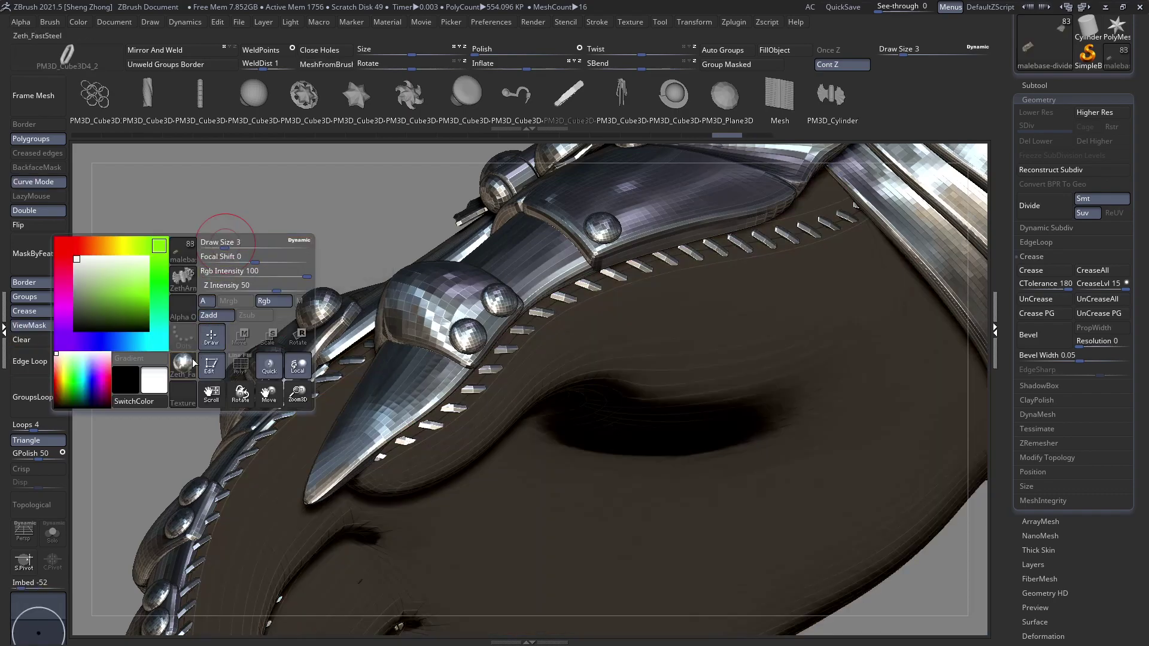
pyautogui.click(192, 363)
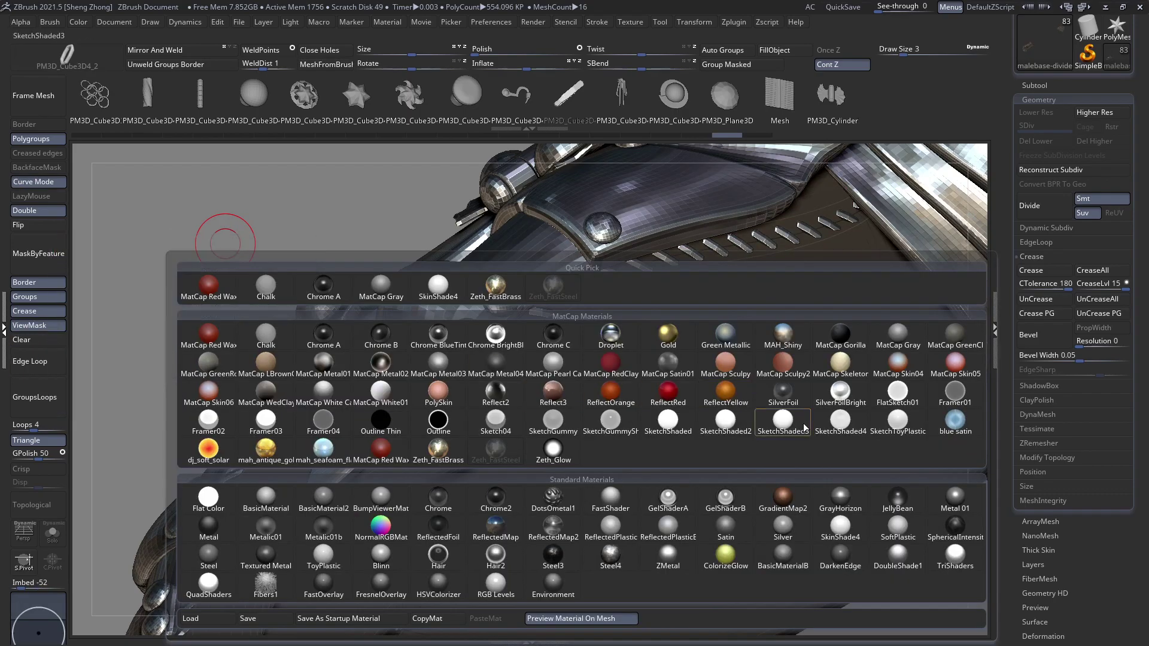
pyautogui.click(891, 407)
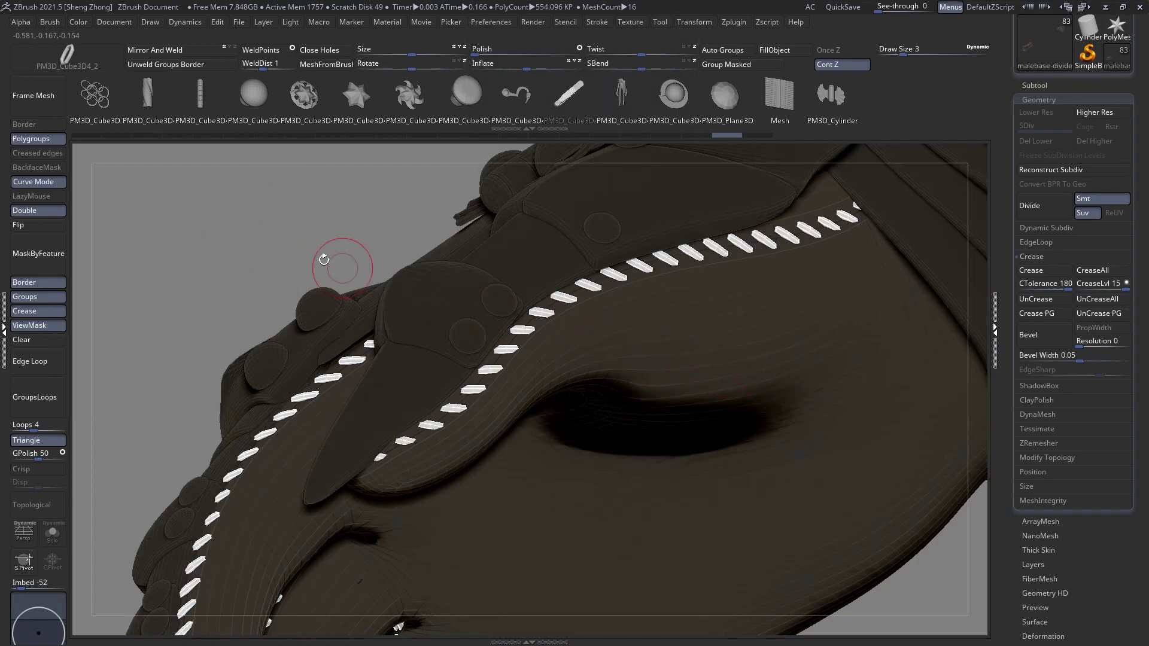
# Fill the unmasked stitches with the FlatSketch01 material and a lighter grey-beige colour, RGB 142, 130, 115
pyautogui.hotkey('ctrl', 'a')
pyautogui.press('space')
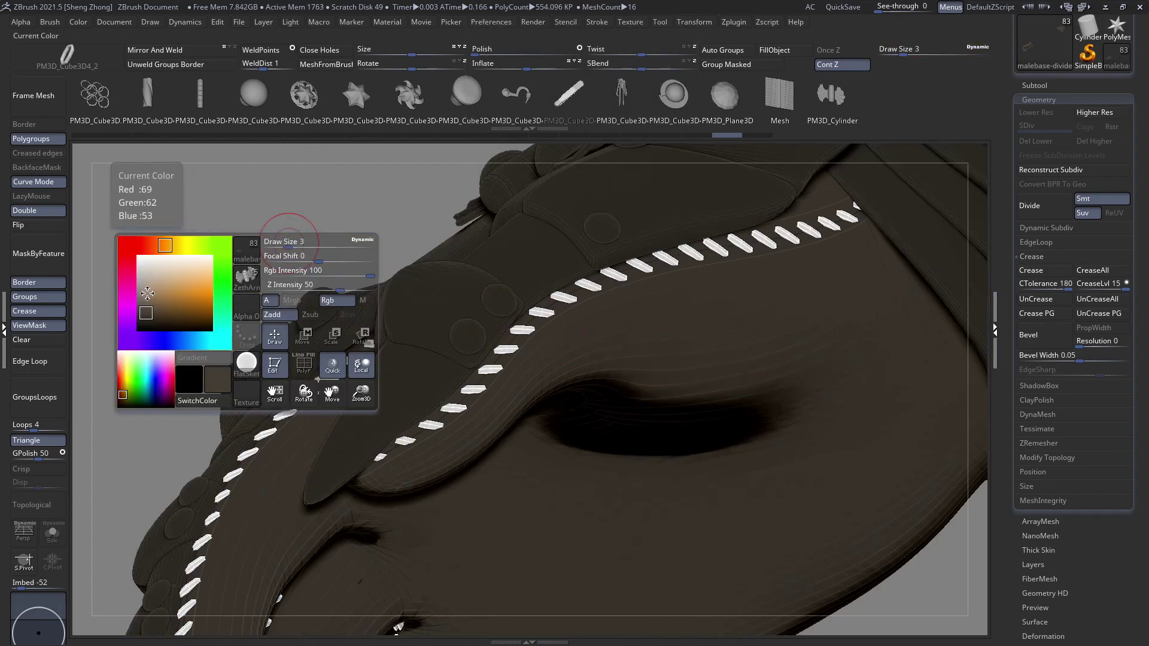
pyautogui.click(144, 293)
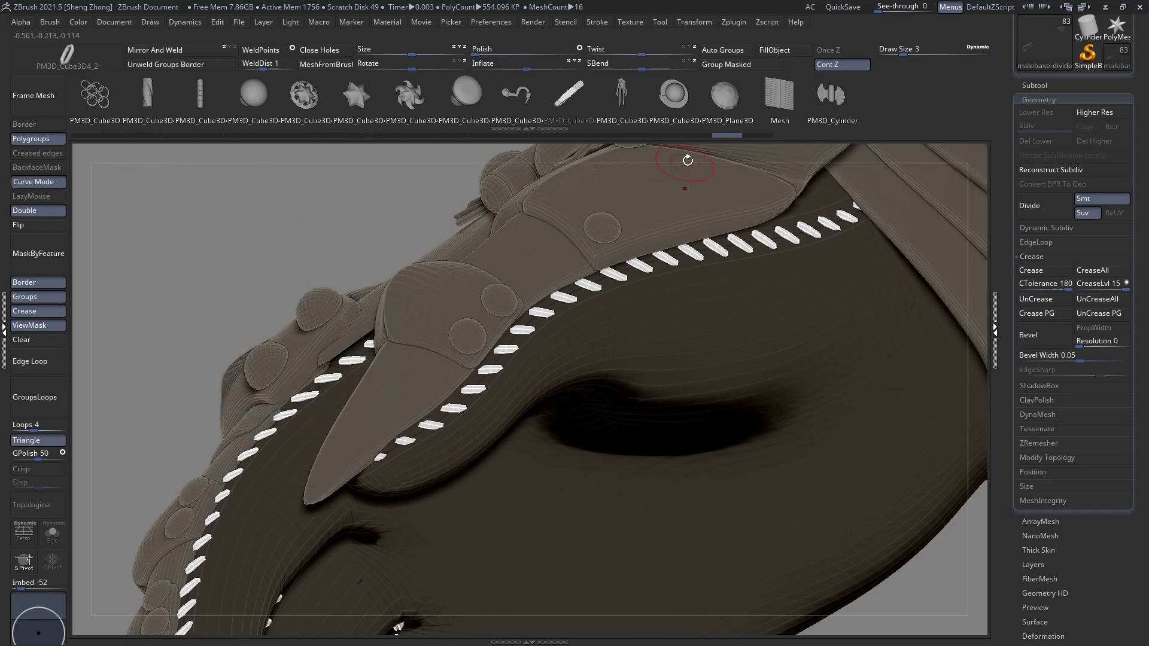
pyautogui.press('space')
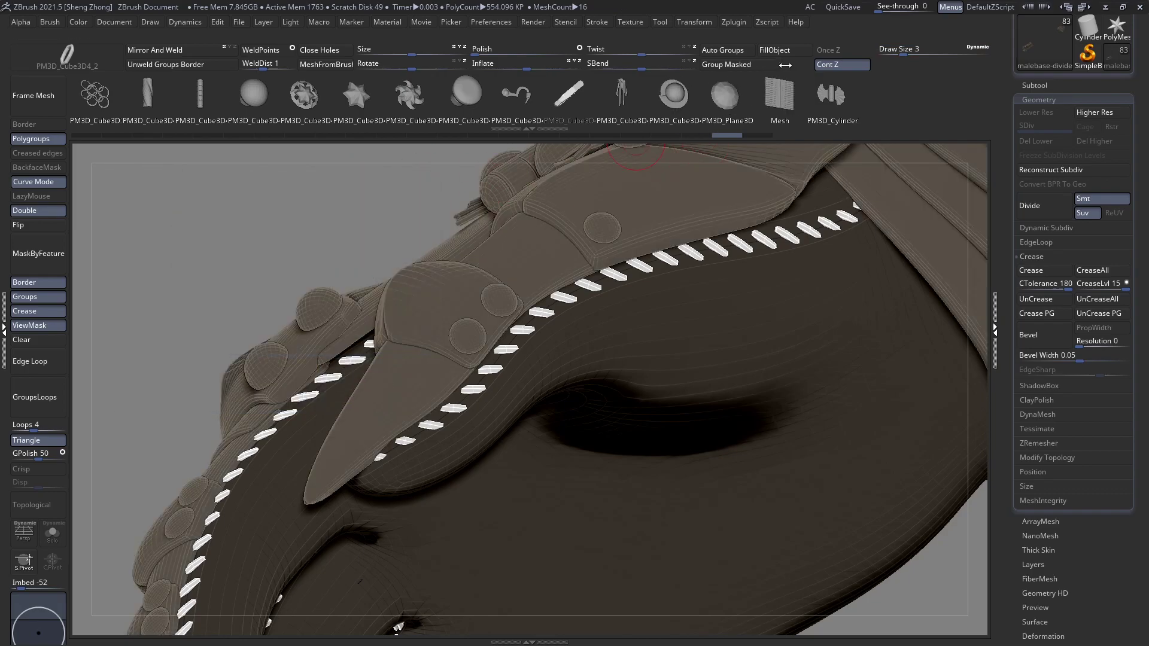
pyautogui.click(776, 53)
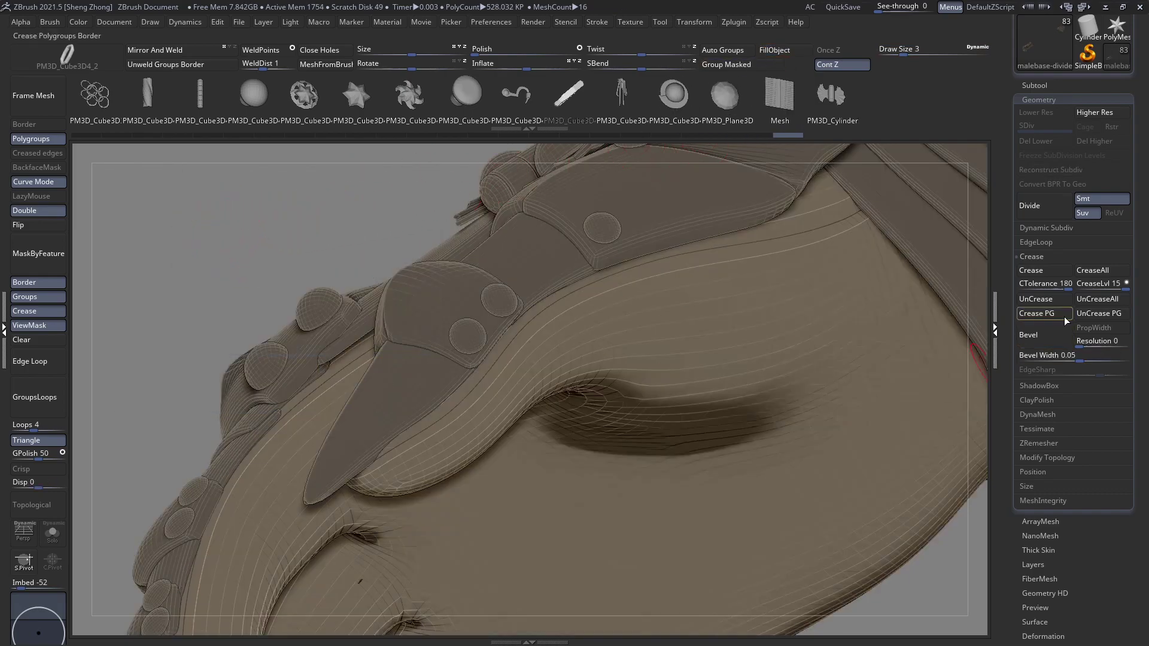
# Split the seam stitches off the glove mesh into their own subtool
pyautogui.click(1055, 92)
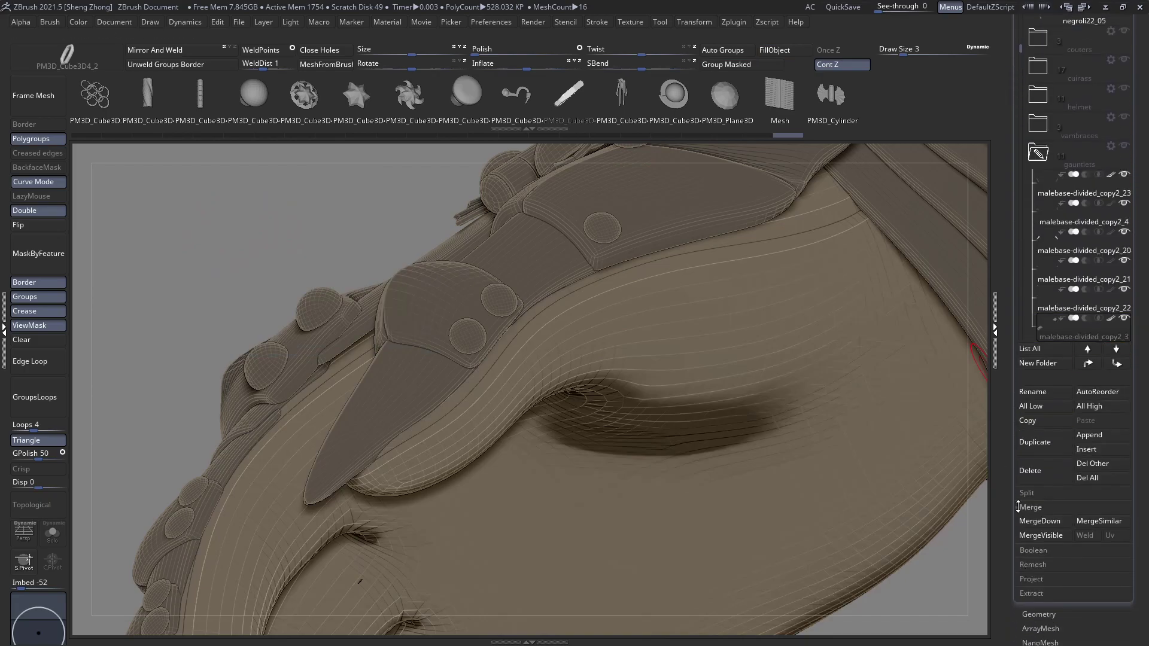
pyautogui.click(1026, 494)
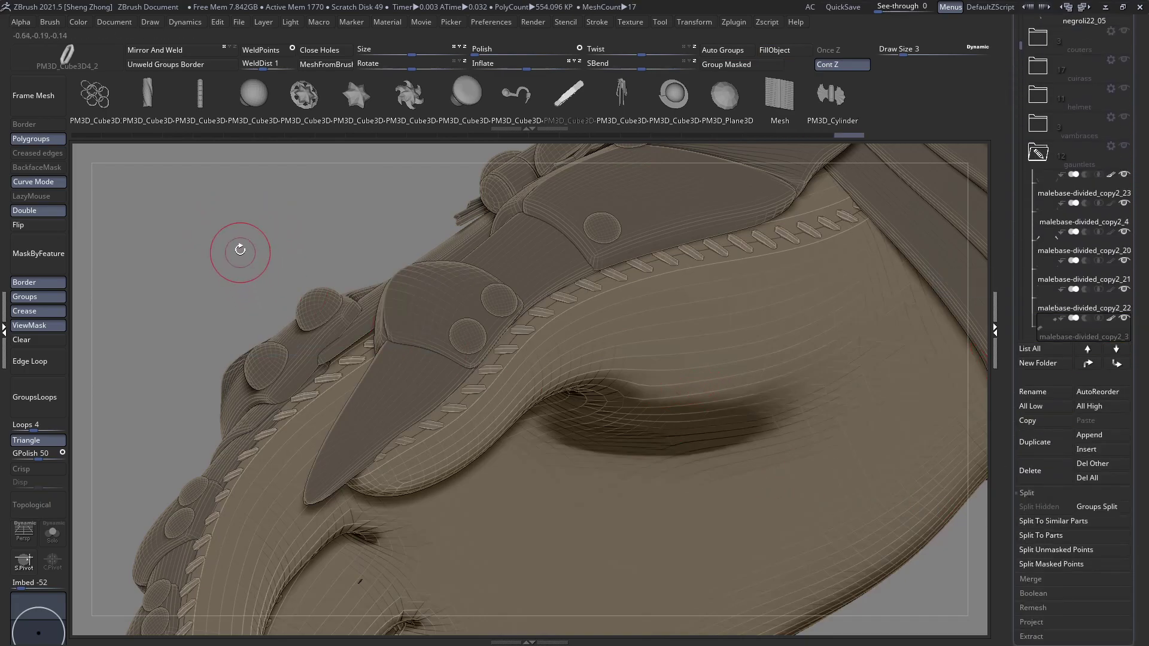
pyautogui.press('space')
pyautogui.rightClick(299, 219)
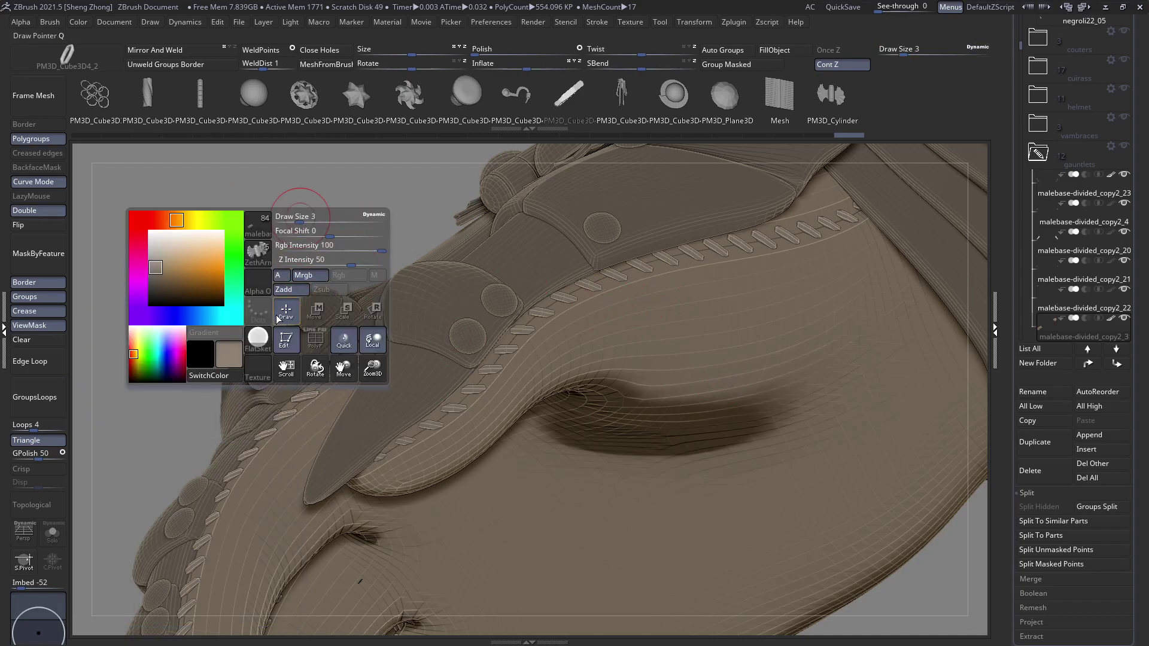
pyautogui.rightClick(229, 180)
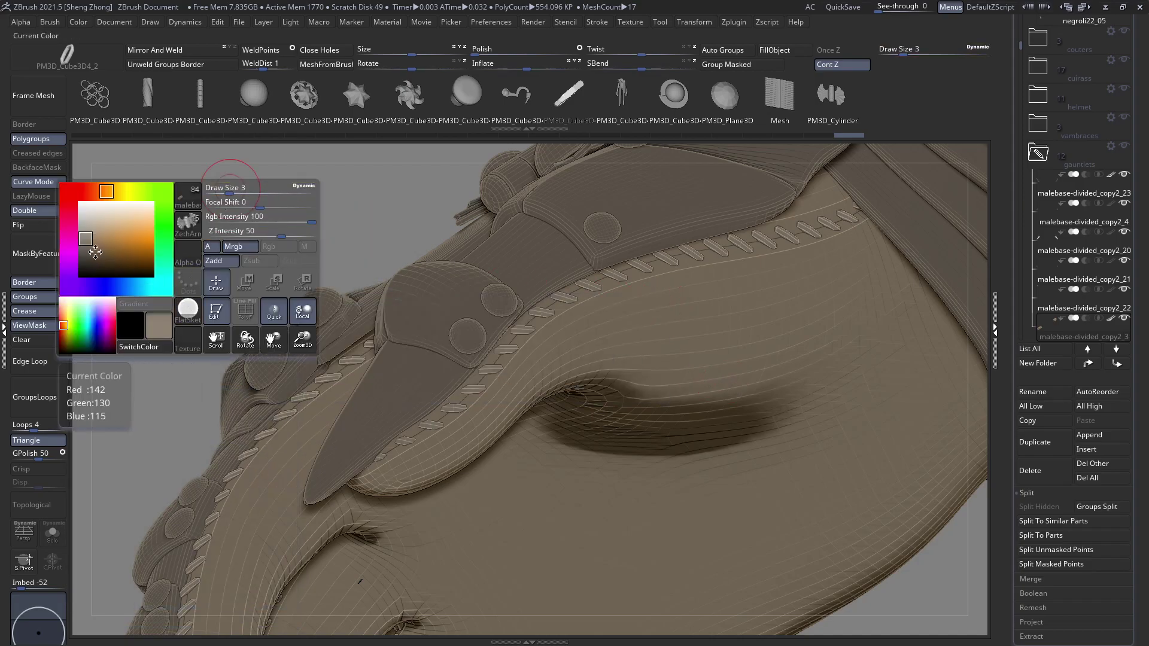
# Step the glove's undo history back to its unmasked state before the stitches were inserted
pyautogui.hotkey('shift', 'f')
pyautogui.hotkey('shift', 'f')
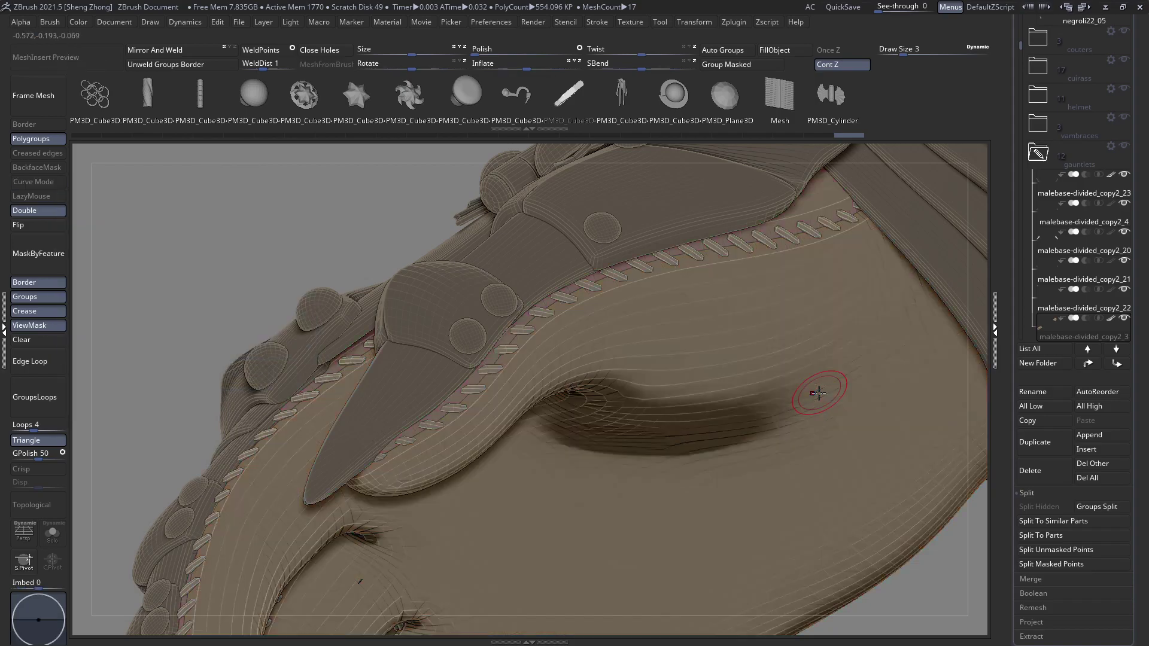
pyautogui.keyDown('ctrl'); pyautogui.click(237, 252); pyautogui.keyUp('ctrl')
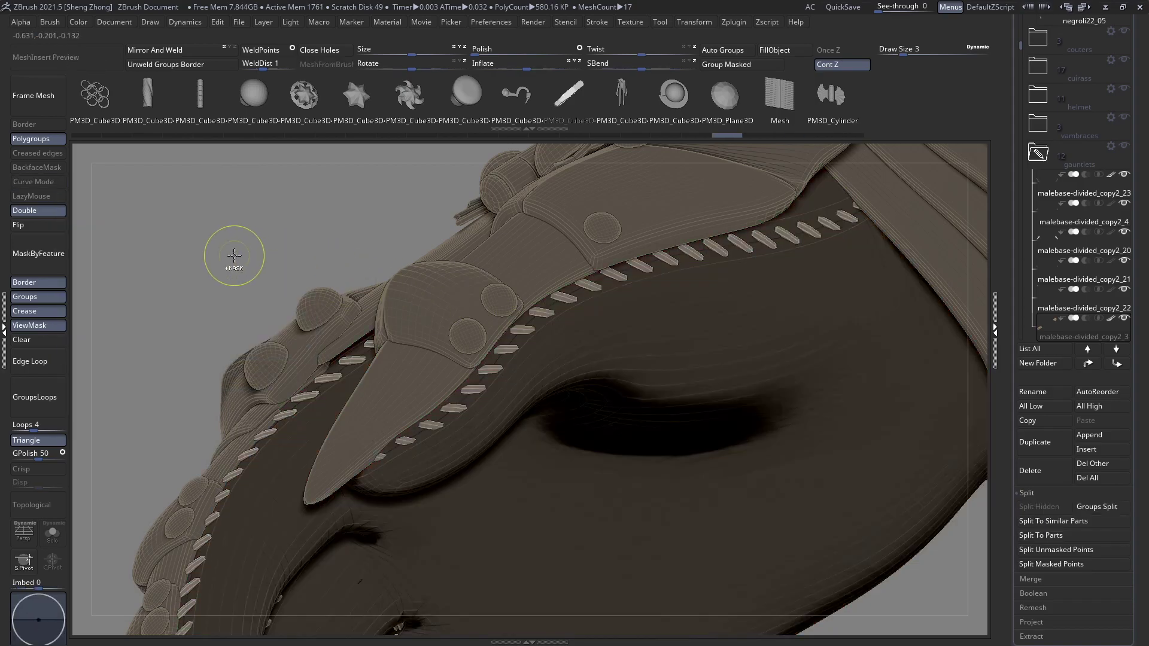
pyautogui.hotkey('ctrl', 'h')
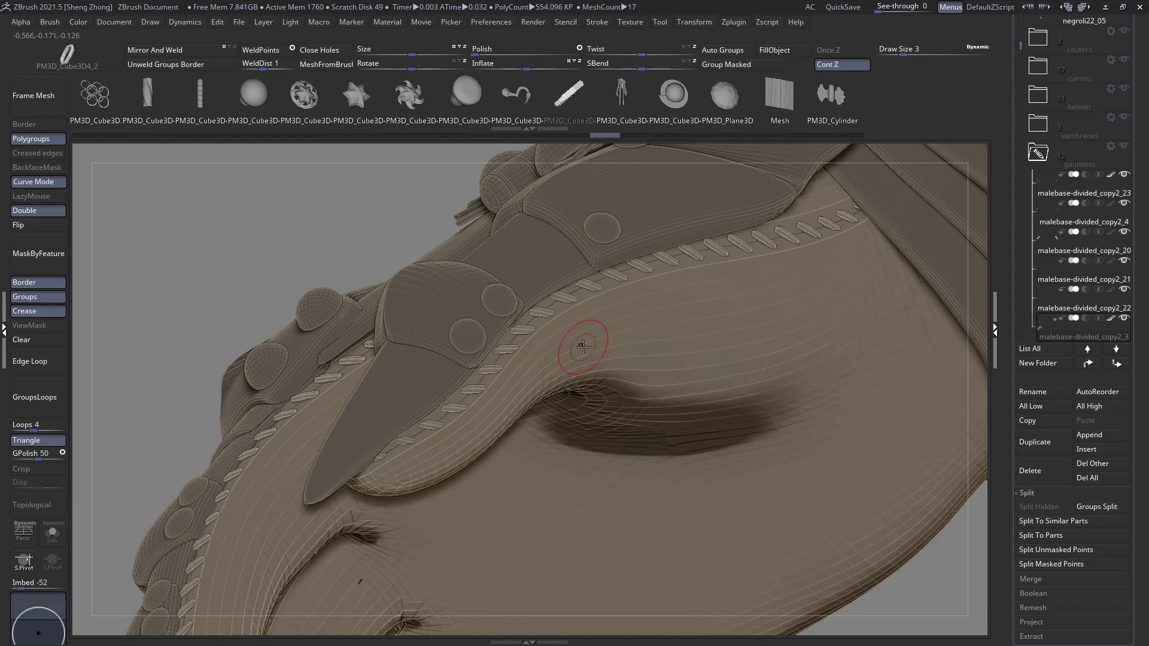
# Select the glove and fill it with a darker grey-brown colour using only the Rgb channel
pyautogui.keyDown('alt'); pyautogui.click(578, 332); pyautogui.keyUp('alt')
pyautogui.press('space')
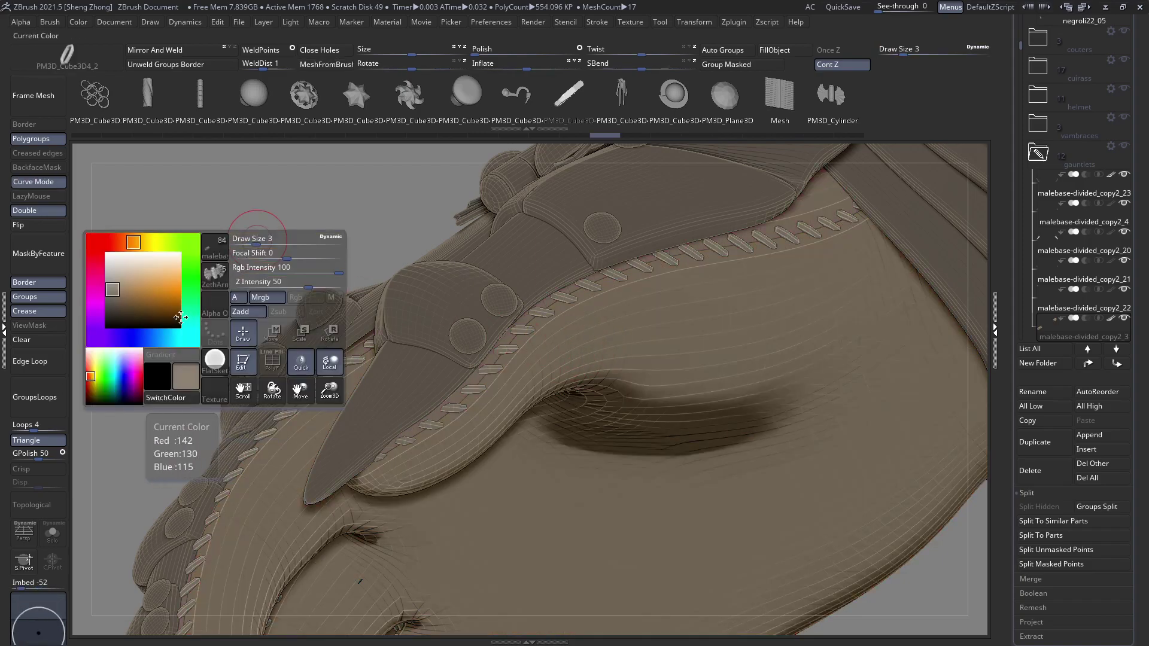
pyautogui.click(113, 305)
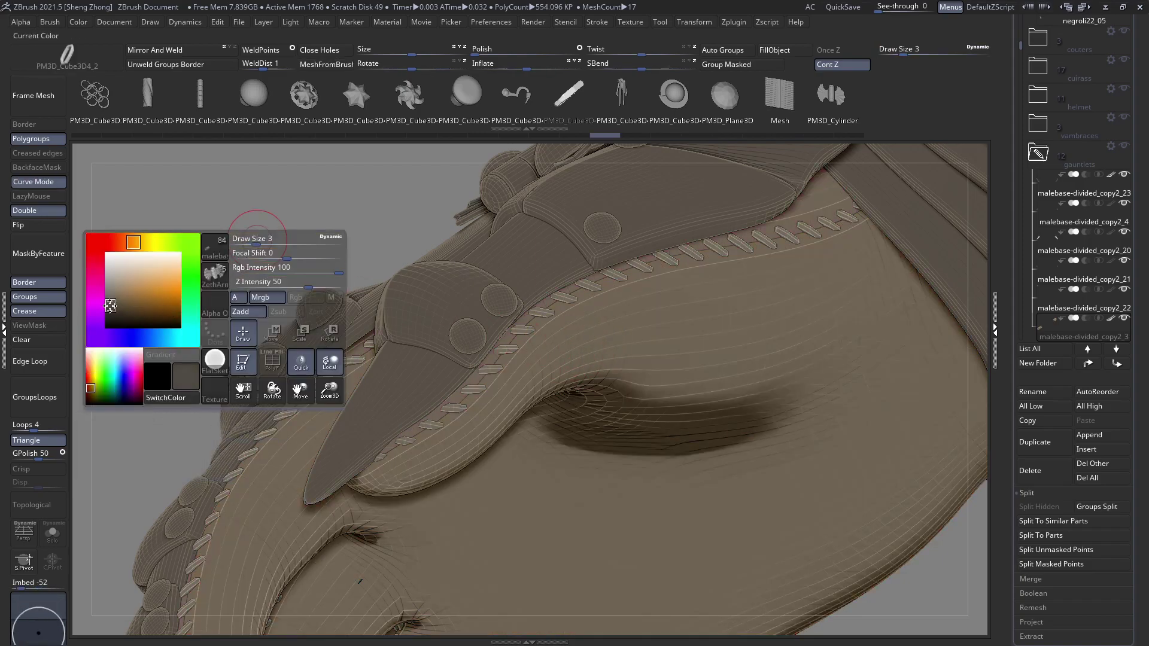
pyautogui.press('space')
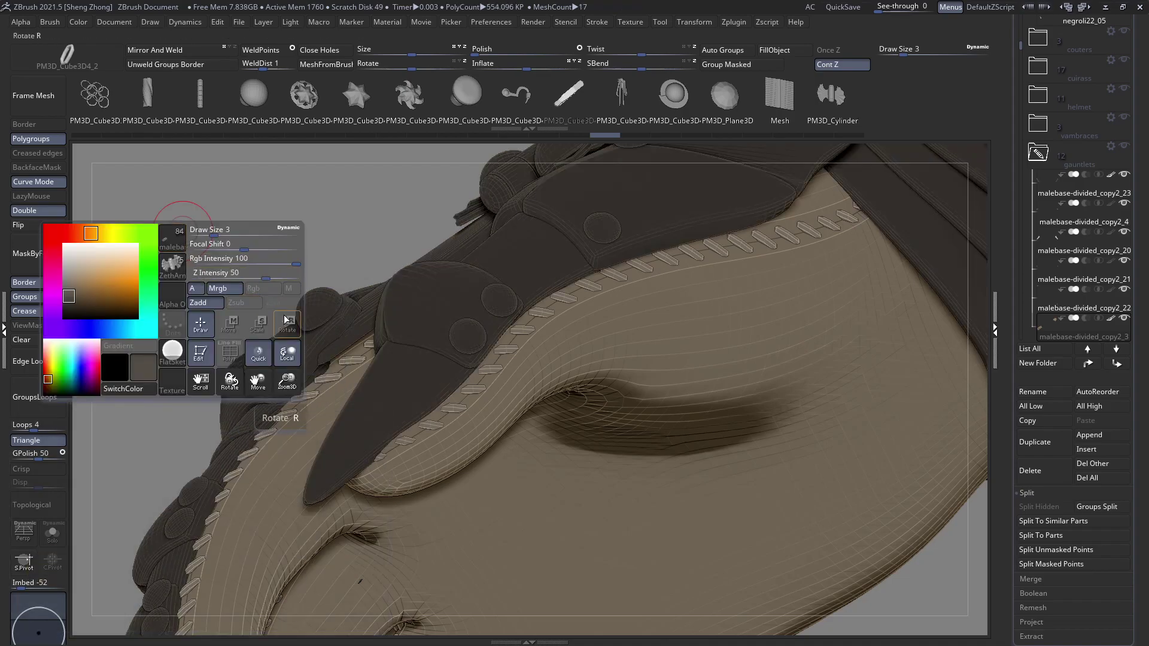
pyautogui.click(262, 288)
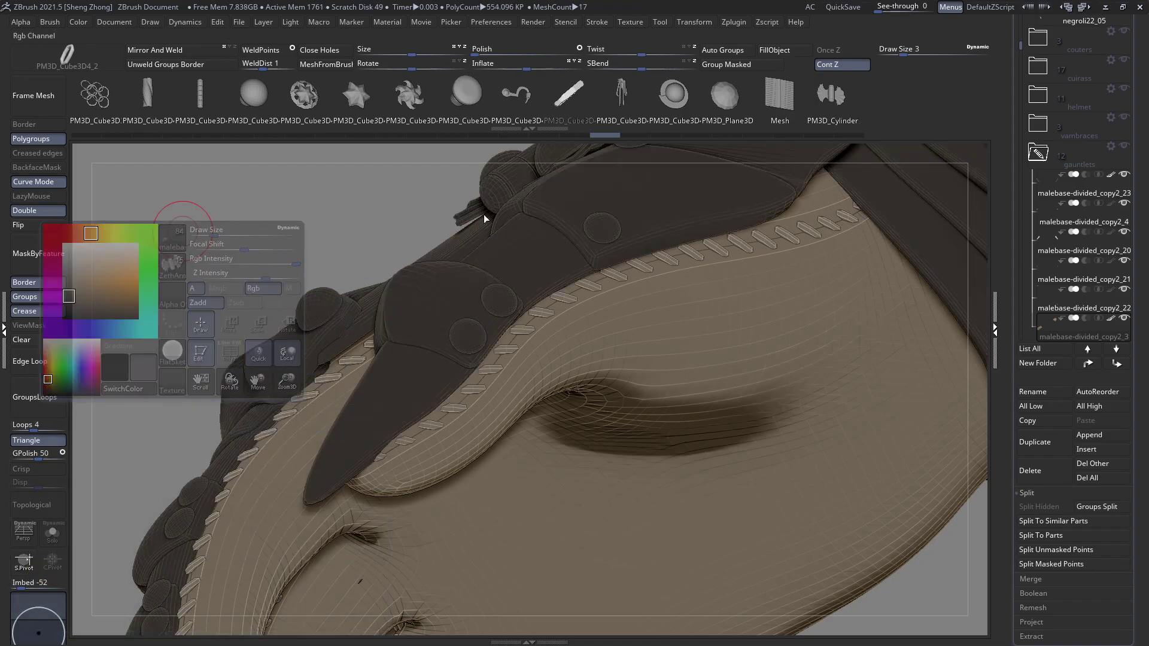
pyautogui.click(773, 51)
# Switch the active material back to Zeth_FastSteel and lighten the current colour for the armour
pyautogui.press('space')
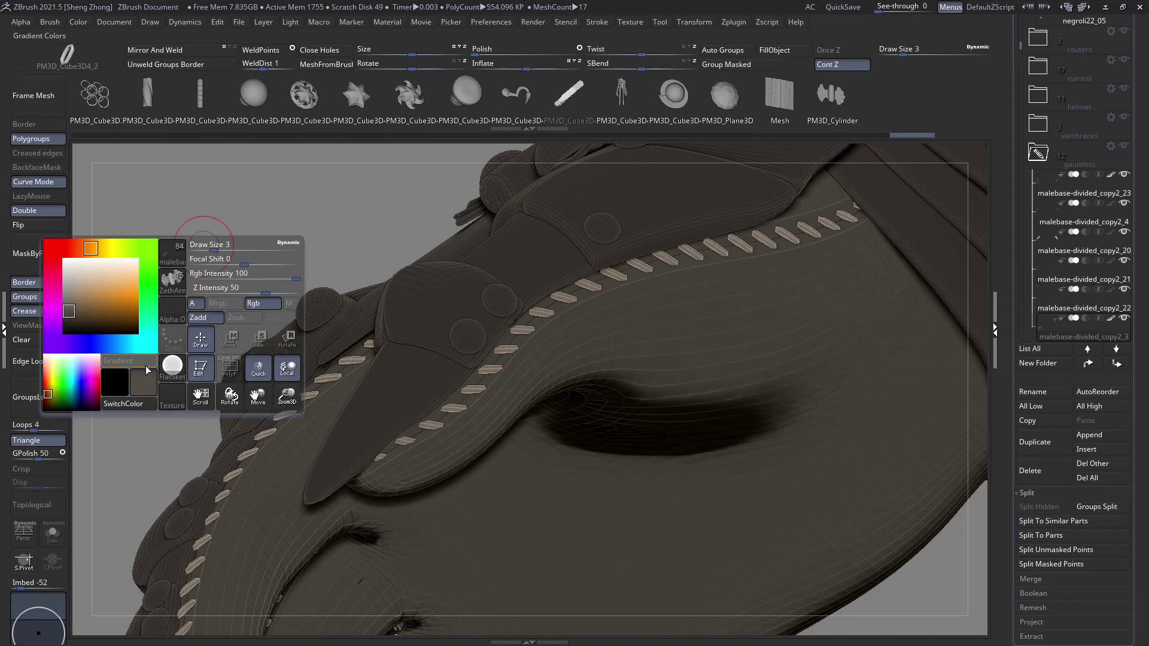
pyautogui.click(171, 366)
pyautogui.click(484, 450)
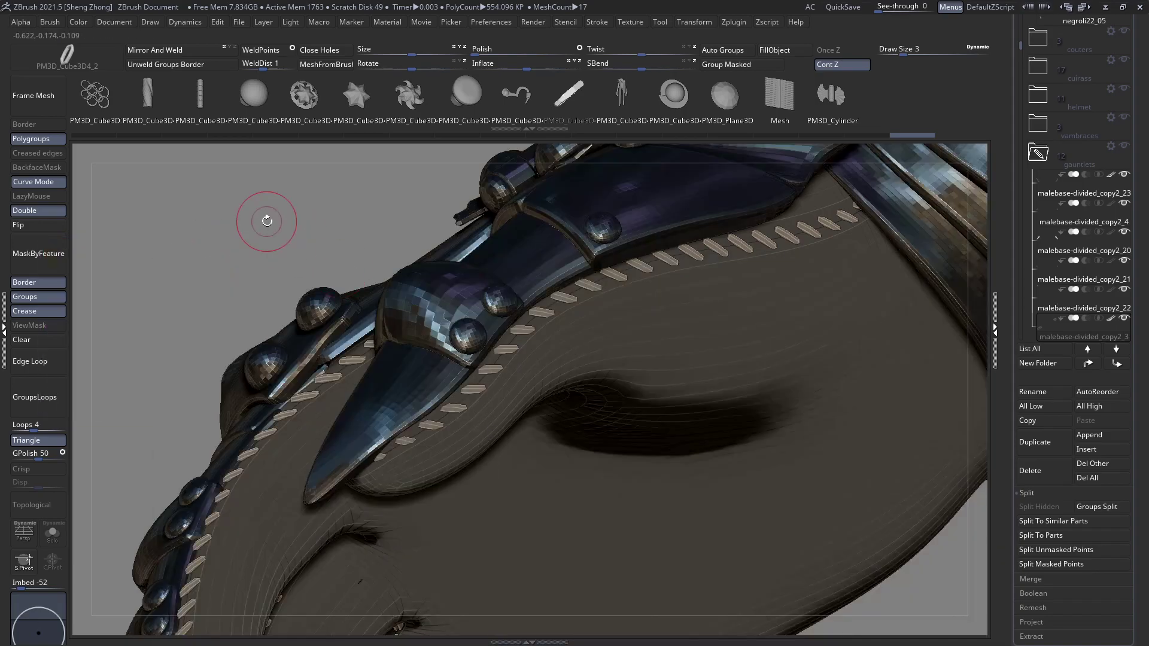
pyautogui.press('space')
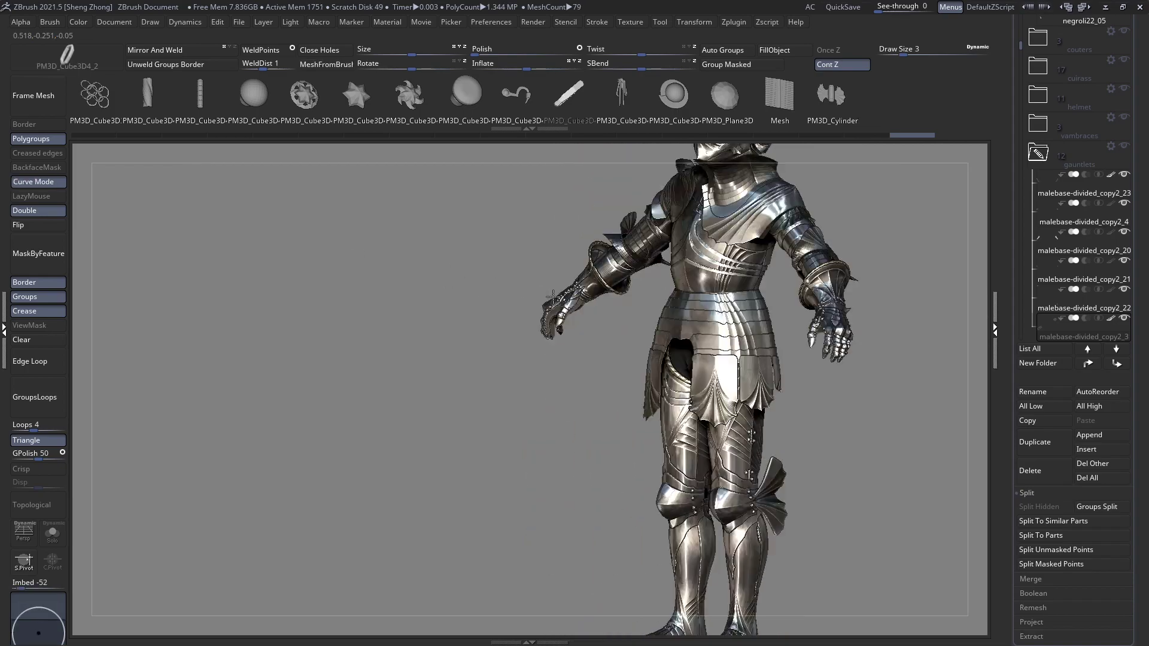
# Choose the Zeth_Cloth brush for the glove's palm and set its draw size to about 27
pyautogui.moveTo(557, 347)
pyautogui.mouseDown()
pyautogui.moveTo(561, 134)
pyautogui.moveTo(561, 269)
pyautogui.moveTo(560, 179)
pyautogui.mouseUp()
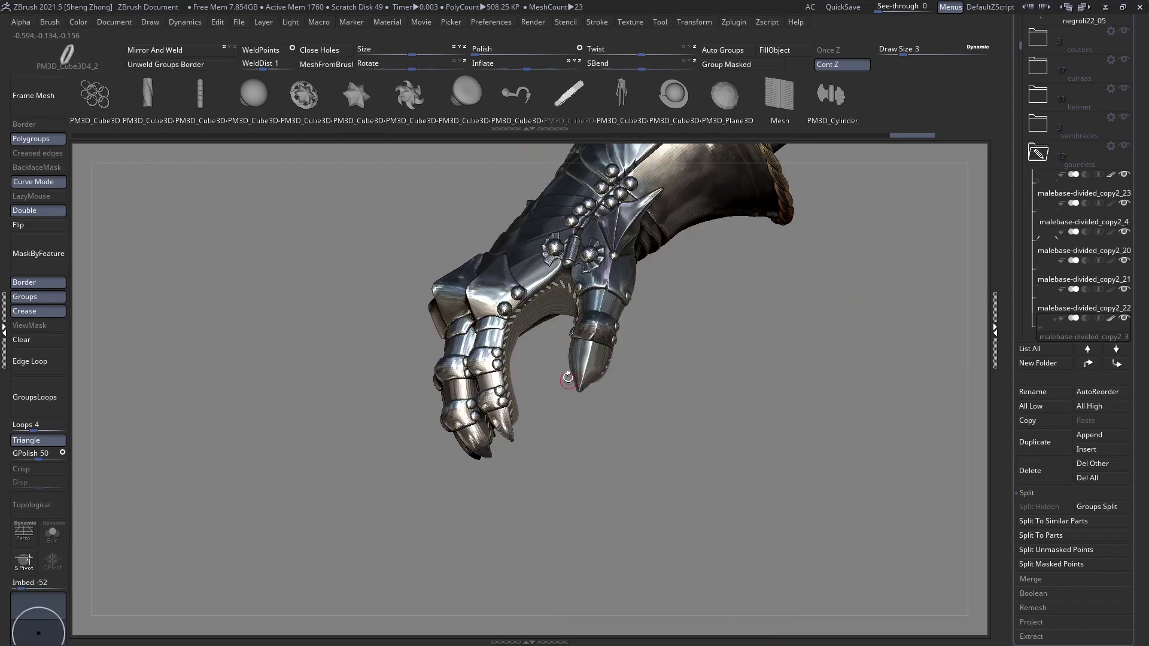
pyautogui.moveTo(569, 379); pyautogui.dragTo(538, 353)
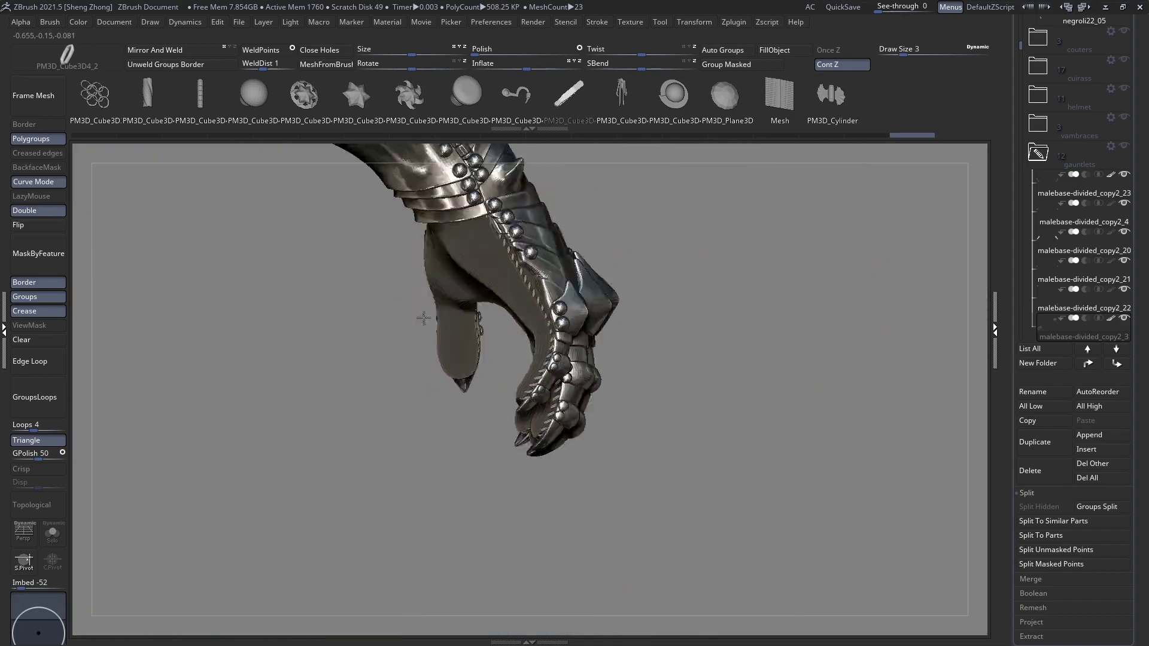
pyautogui.moveTo(423, 319); pyautogui.dragTo(518, 355)
pyautogui.moveTo(518, 355)
pyautogui.mouseDown(button='right')
pyautogui.moveTo(500, 392)
pyautogui.moveTo(269, 353)
pyautogui.mouseUp(button='right')
pyautogui.hotkey('shift', 'f')
pyautogui.press('space')
pyautogui.click(222, 350)
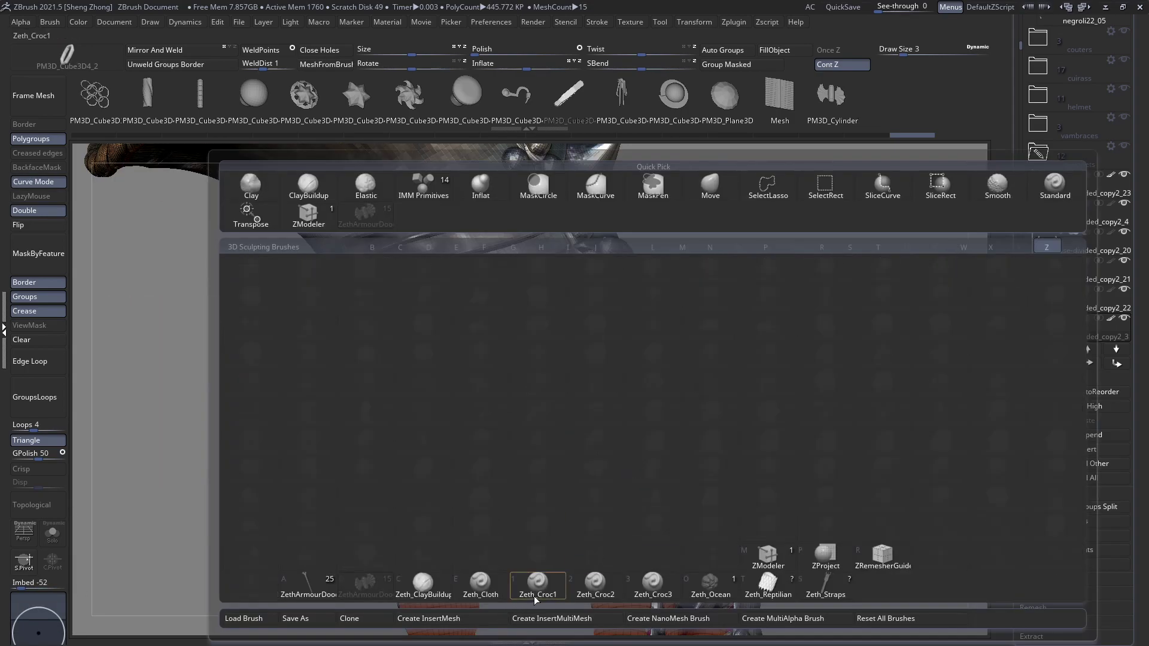
pyautogui.click(480, 587)
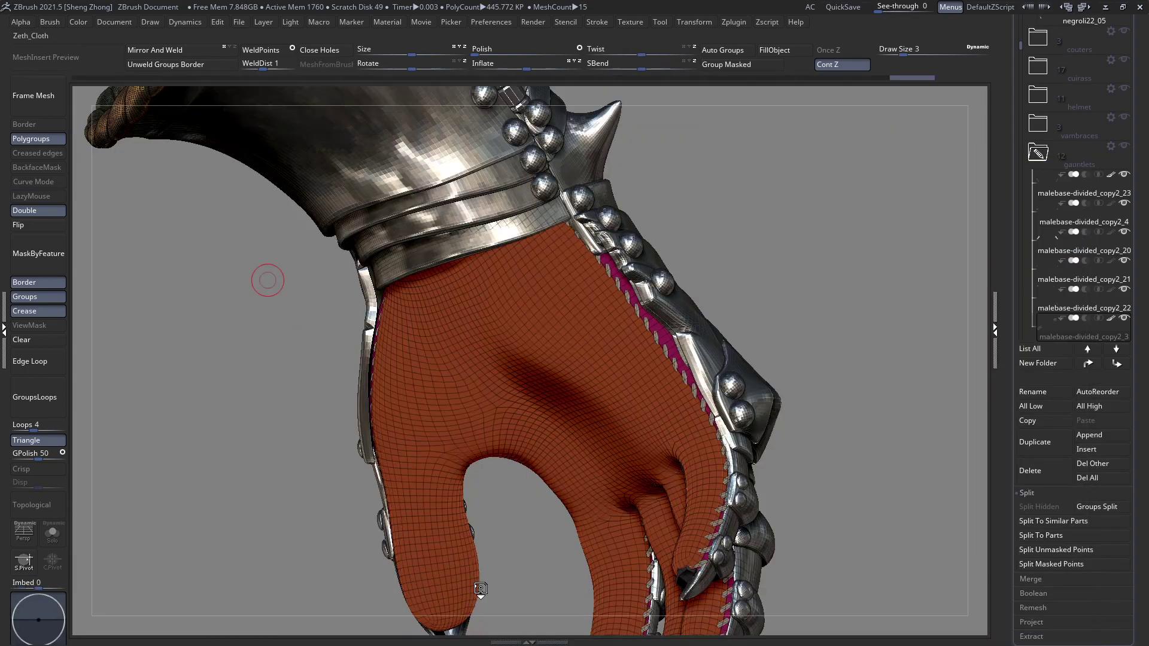
pyautogui.press('space')
pyautogui.moveTo(264, 338); pyautogui.dragTo(284, 339)
pyautogui.hotkey('shift', 'f')
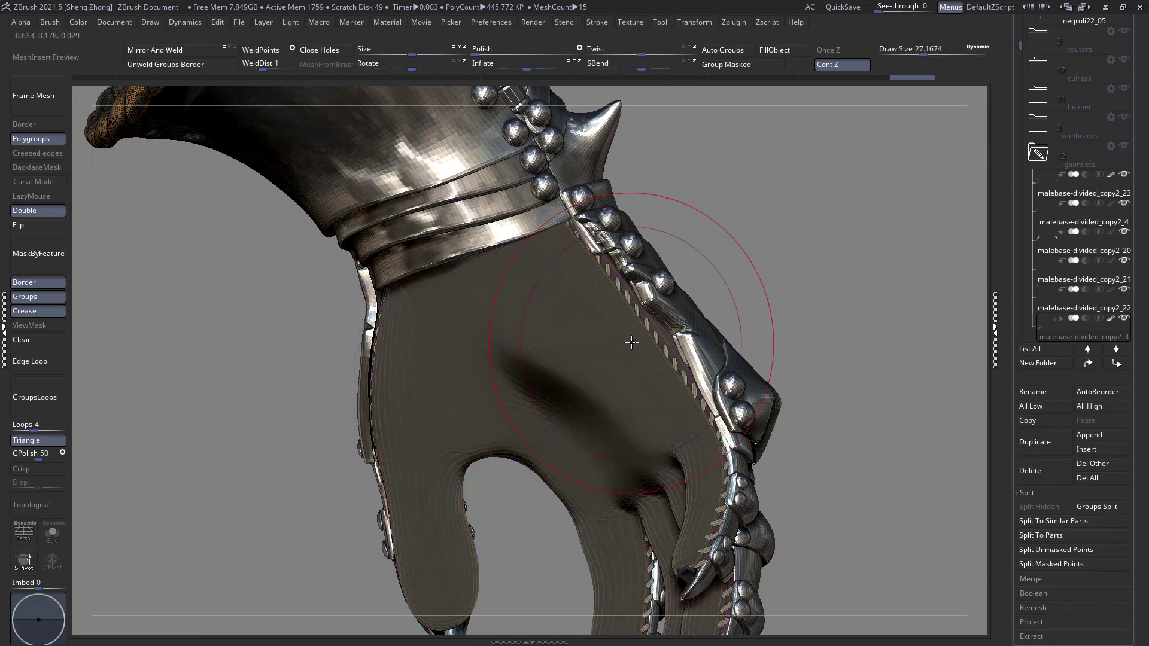
# Mask the glove by features along its polygroup seams, with the surrounding armour made transparent for the check
pyautogui.hotkey('ctrl', 't')
pyautogui.hotkey('shift', 'f')
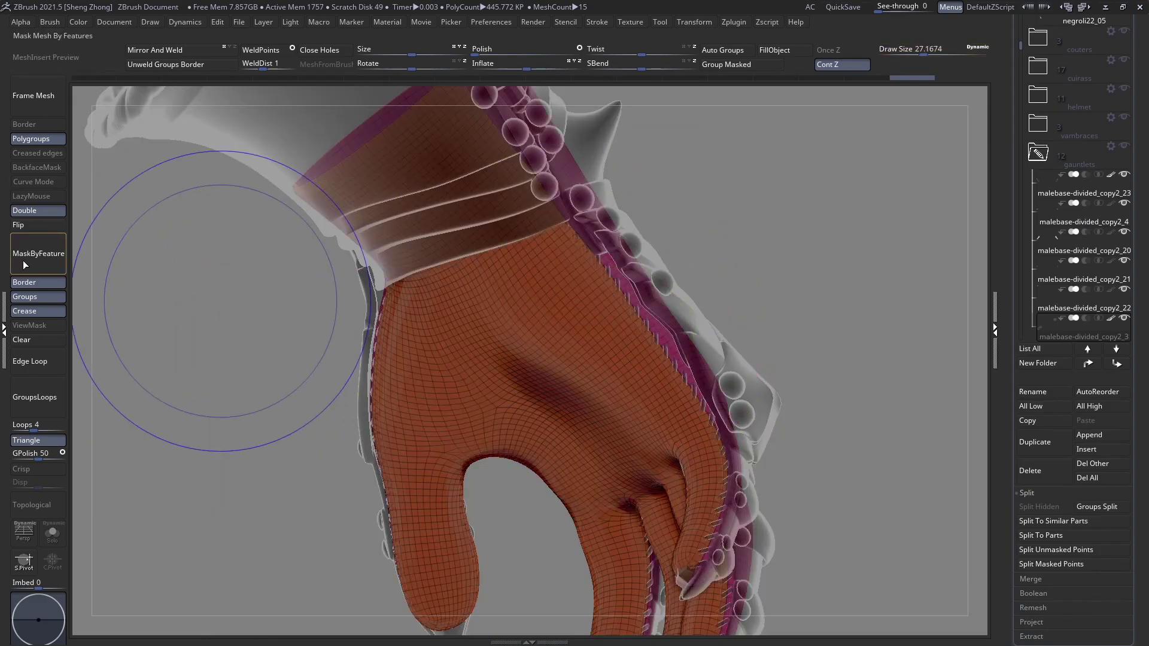
pyautogui.click(23, 265)
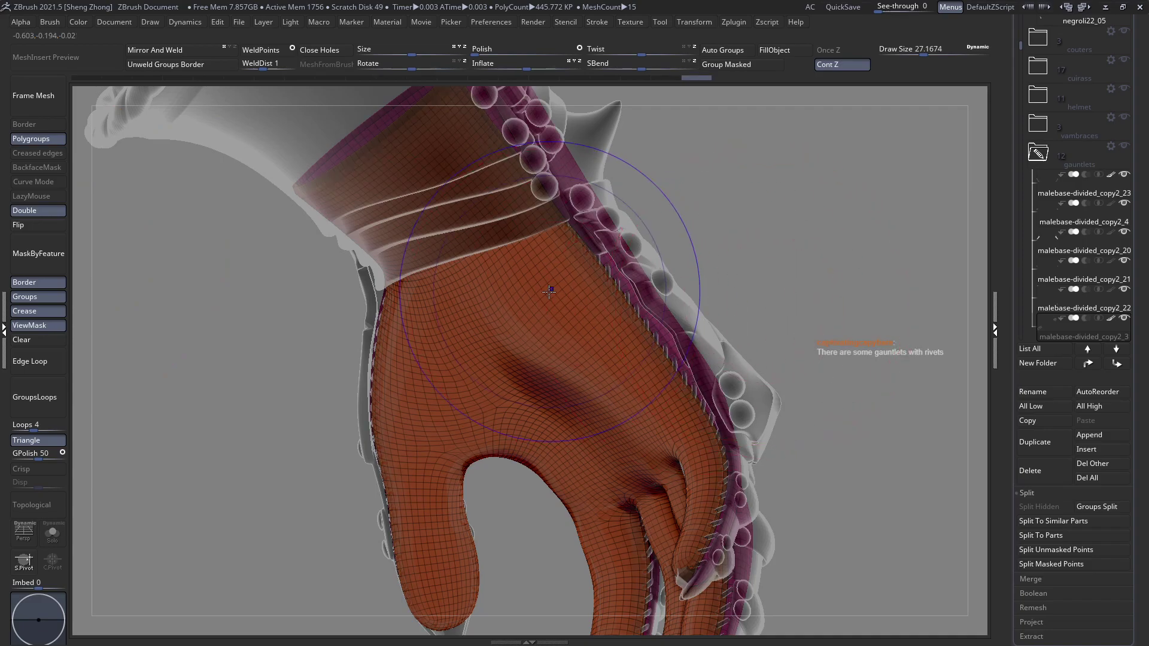
pyautogui.hotkey('shift', 'f')
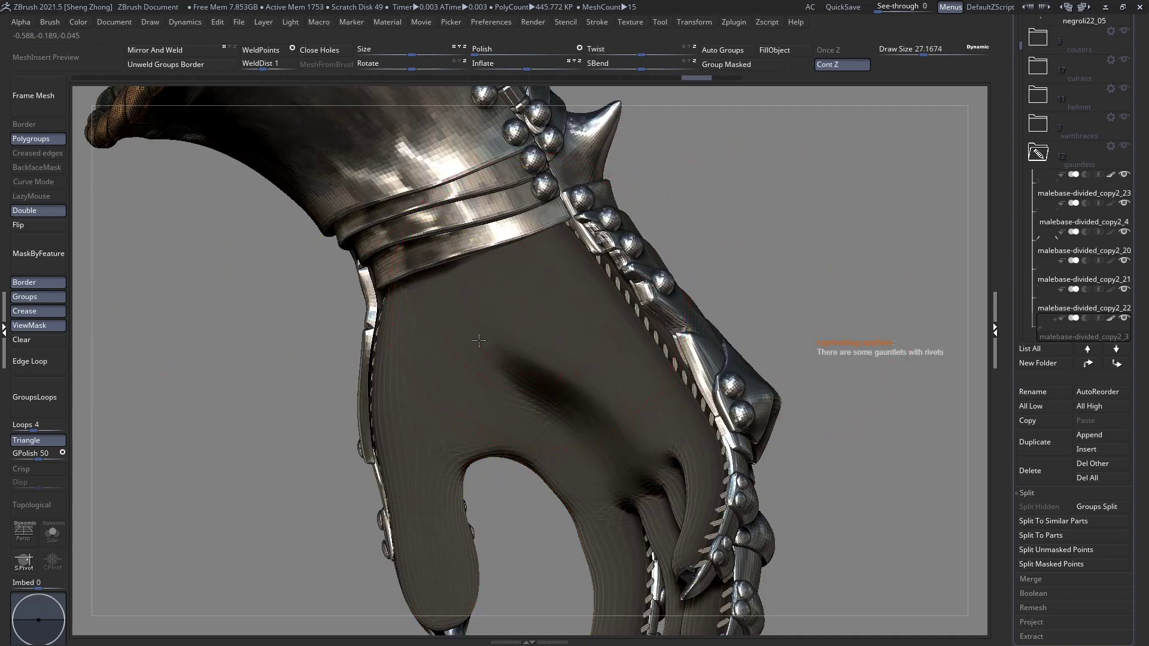
# Sculpt cloth folds into the glove's palm and around the base of the thumb near the wrist plates
pyautogui.keyDown('ctrl'); pyautogui.moveTo(323, 457); pyautogui.dragTo(405, 415); pyautogui.keyUp('ctrl')
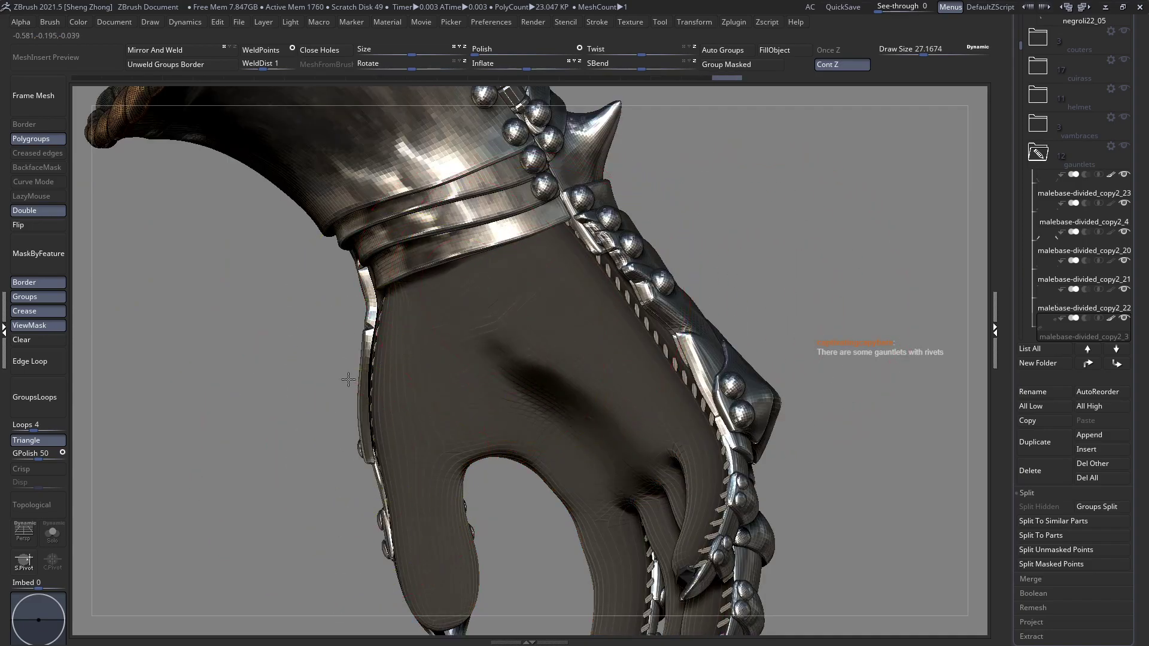
pyautogui.moveTo(561, 391); pyautogui.dragTo(592, 440)
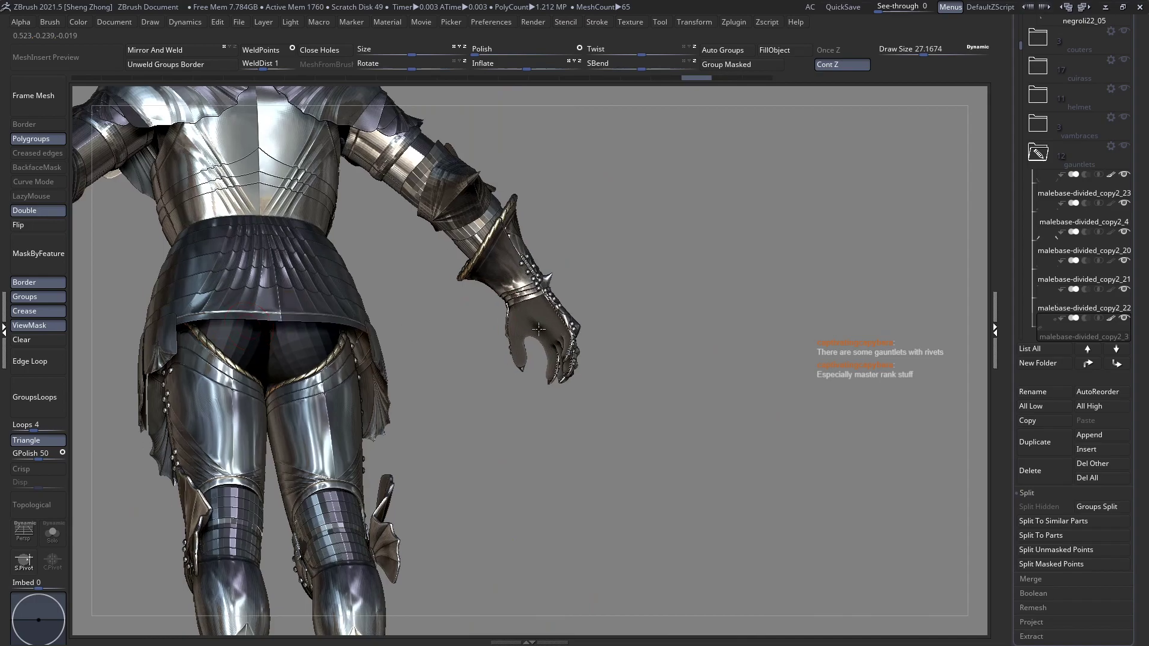
pyautogui.moveTo(479, 328); pyautogui.dragTo(295, 324)
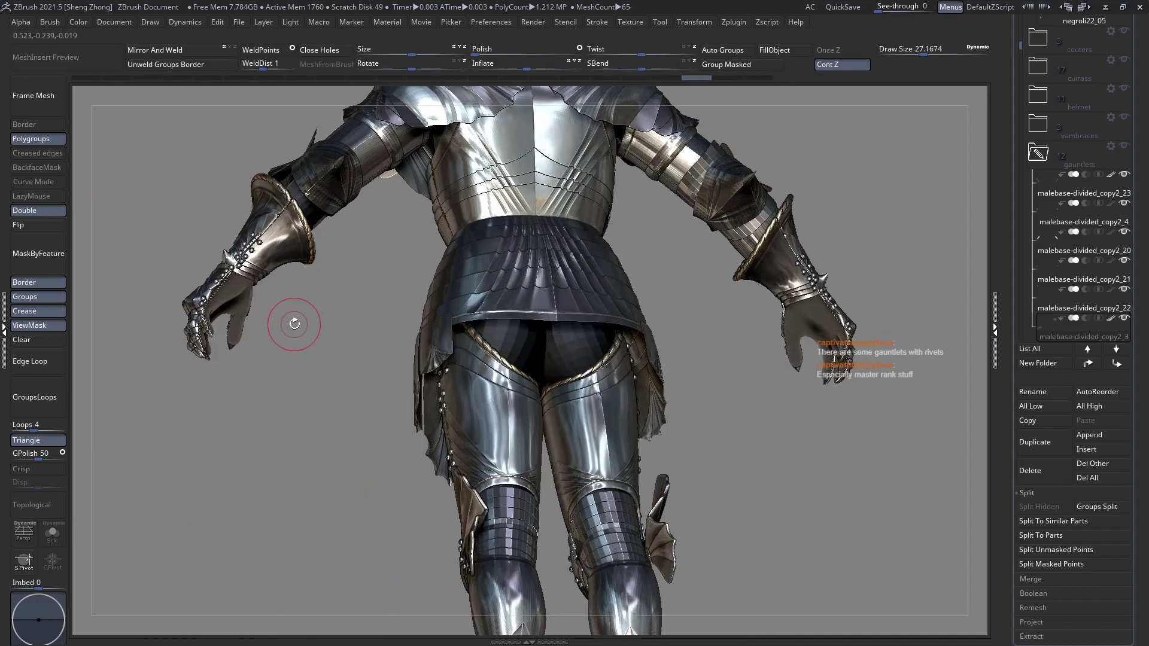
pyautogui.moveTo(243, 294); pyautogui.dragTo(359, 345)
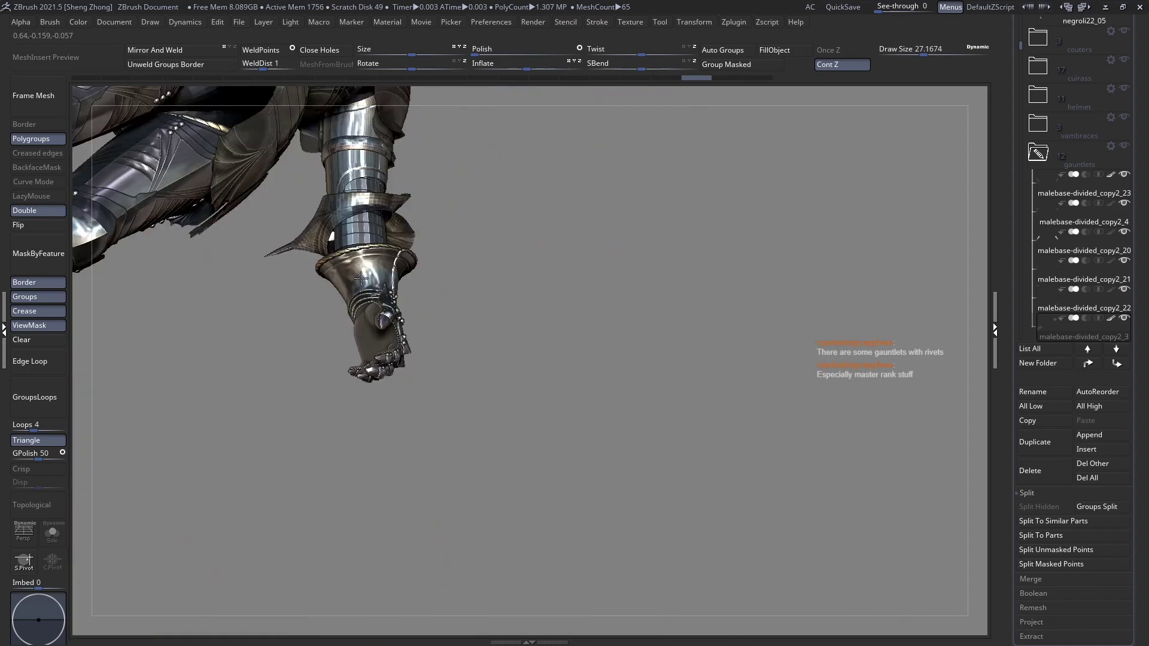
pyautogui.keyDown('alt'); pyautogui.moveTo(595, 418); pyautogui.dragTo(359, 360); pyautogui.keyUp('alt')
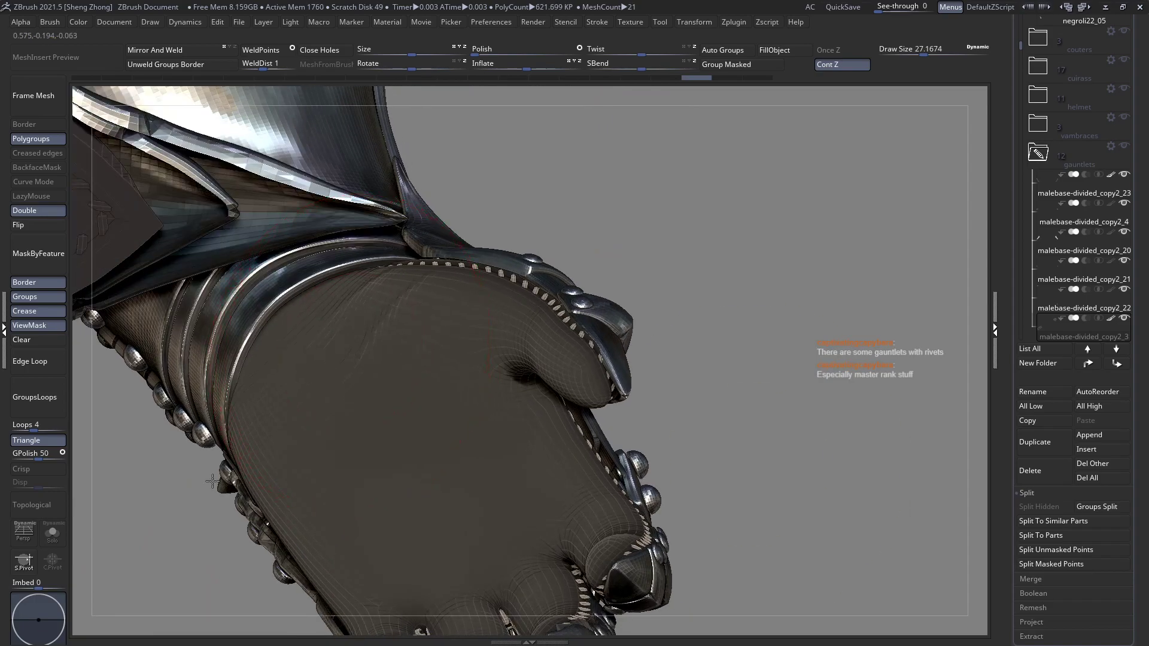
pyautogui.hotkey('ctrl', 'shift', 'z')
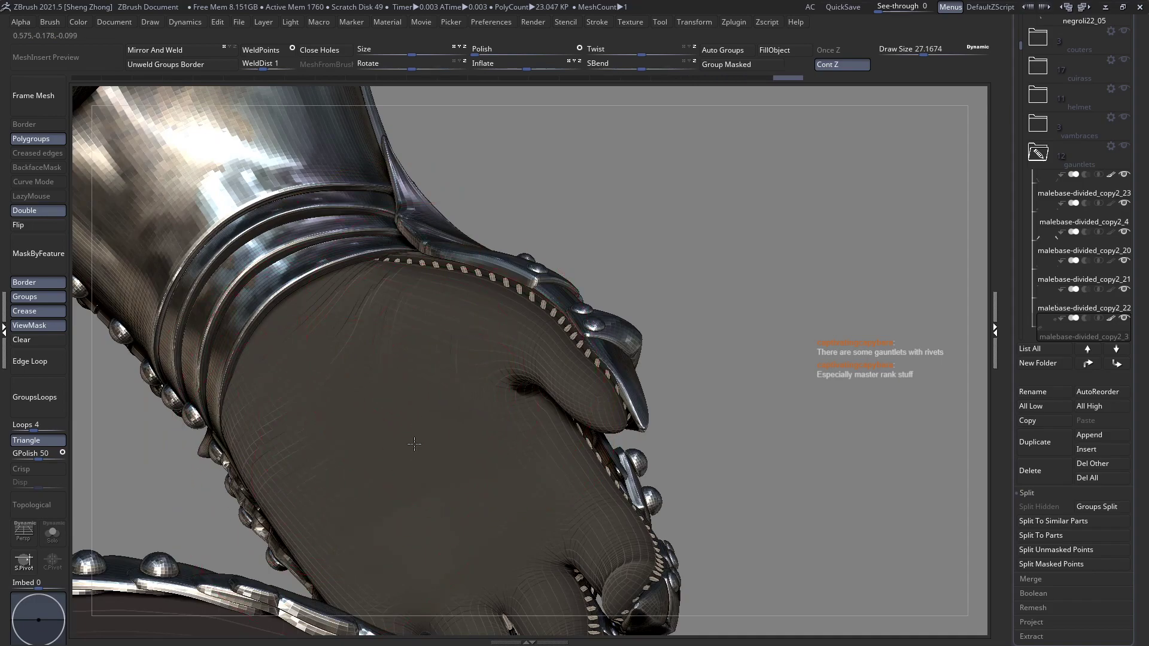
pyautogui.moveTo(391, 383); pyautogui.dragTo(331, 305)
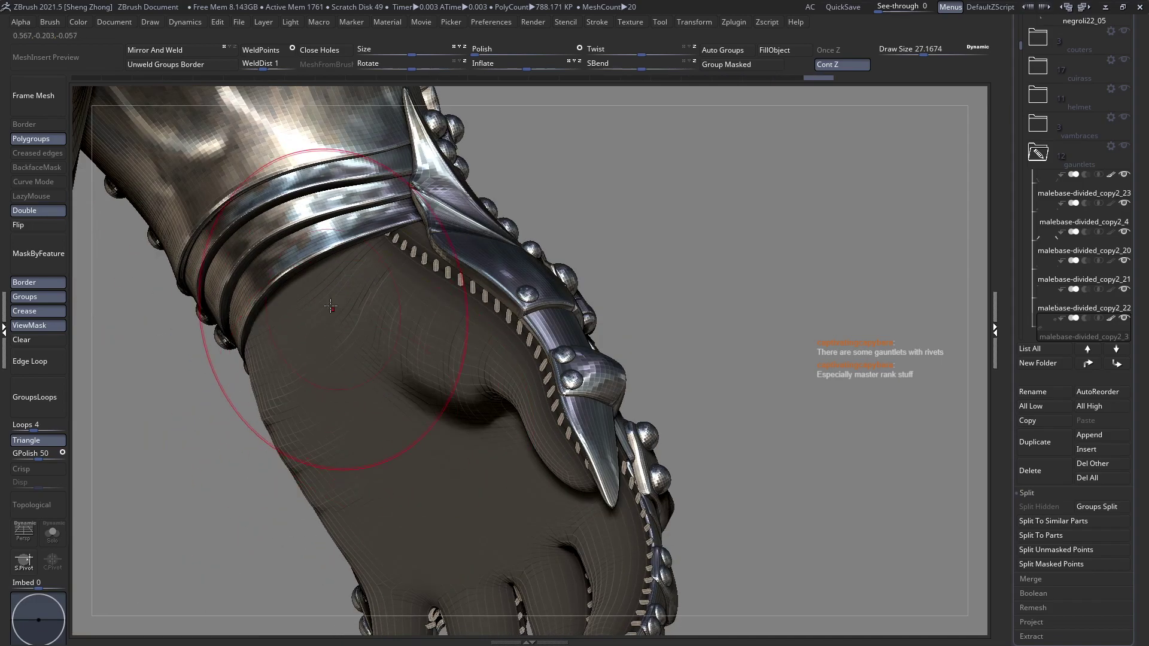
pyautogui.moveTo(227, 400); pyautogui.dragTo(501, 343)
pyautogui.moveTo(433, 417); pyautogui.dragTo(476, 409)
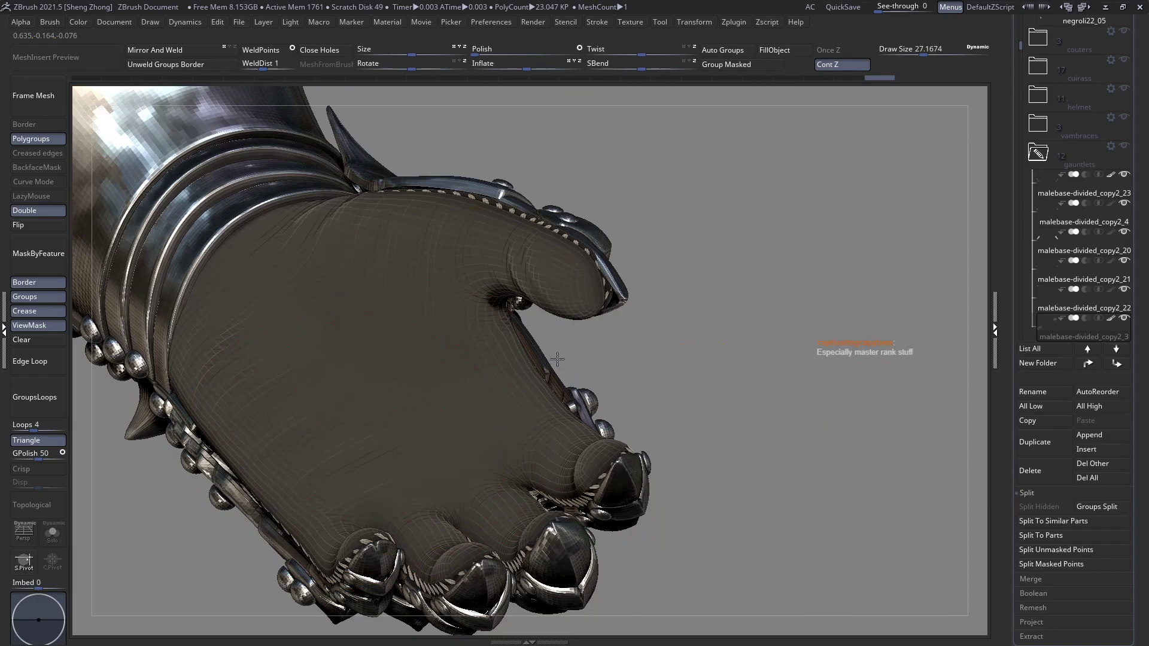
# Set the draw size to about 39 and sculpt deeper folds along the palm's outer edge and around the thumb base
pyautogui.press('s')
pyautogui.moveTo(380, 364); pyautogui.dragTo(384, 364)
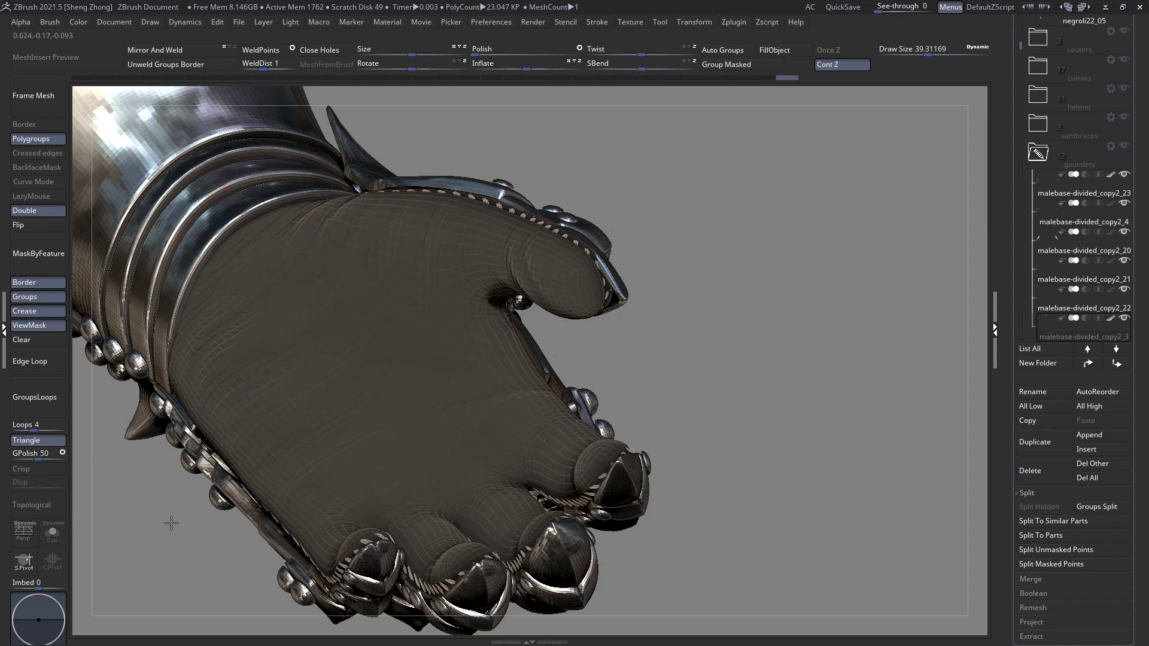
pyautogui.moveTo(386, 413); pyautogui.dragTo(474, 385, button='right')
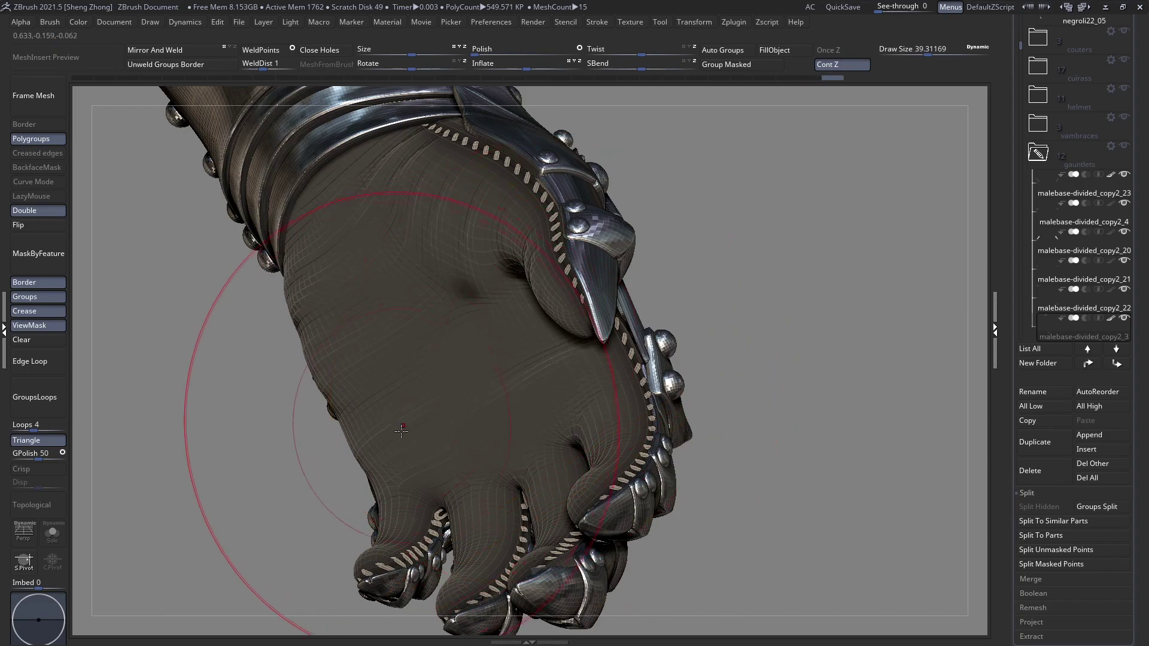
pyautogui.hotkey('ctrl', 'shift', 'z')
pyautogui.moveTo(203, 383)
pyautogui.keyDown('ctrl'); pyautogui.mouseDown(button='right')
pyautogui.moveTo(185, 274)
pyautogui.moveTo(622, 407)
pyautogui.moveTo(640, 419)
pyautogui.moveTo(593, 432)
pyautogui.moveTo(593, 509)
pyautogui.mouseUp(button='right'); pyautogui.keyUp('ctrl')
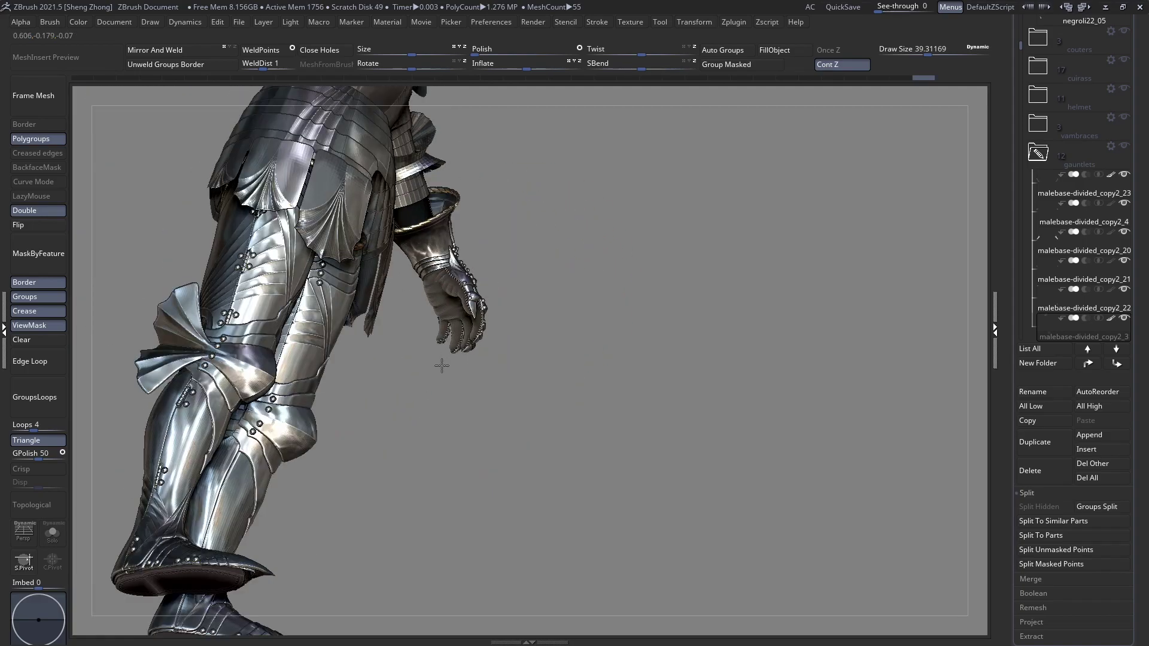
pyautogui.moveTo(441, 365); pyautogui.dragTo(403, 318)
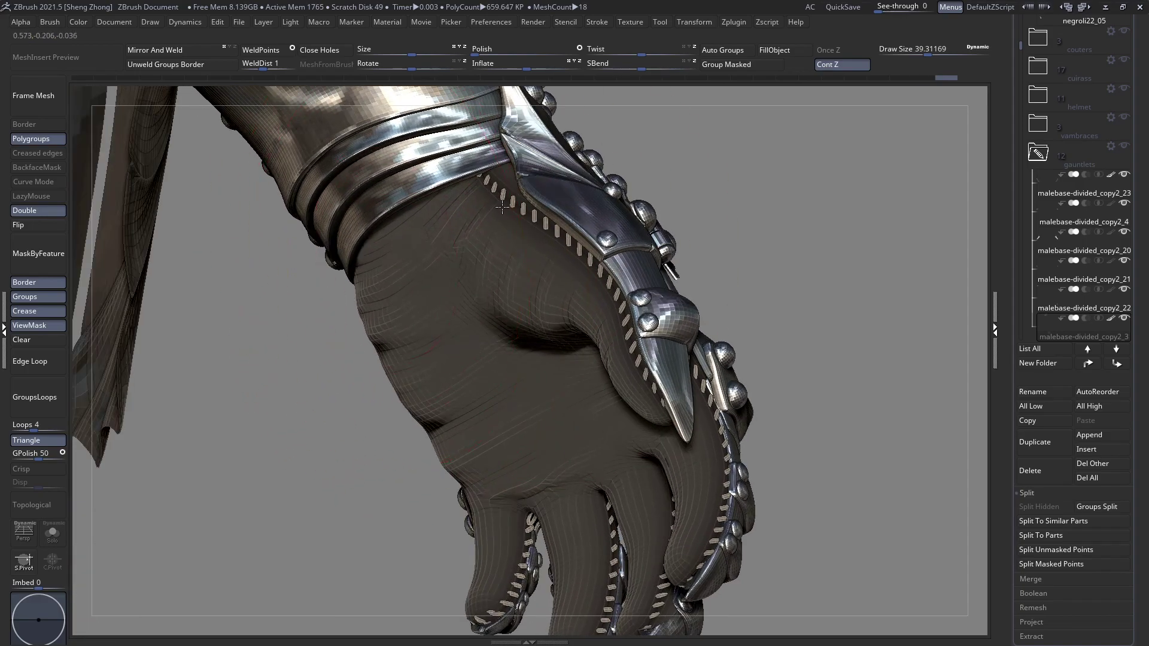
pyautogui.keyDown('ctrl'); pyautogui.moveTo(439, 329); pyautogui.dragTo(407, 289, button='right'); pyautogui.keyUp('ctrl')
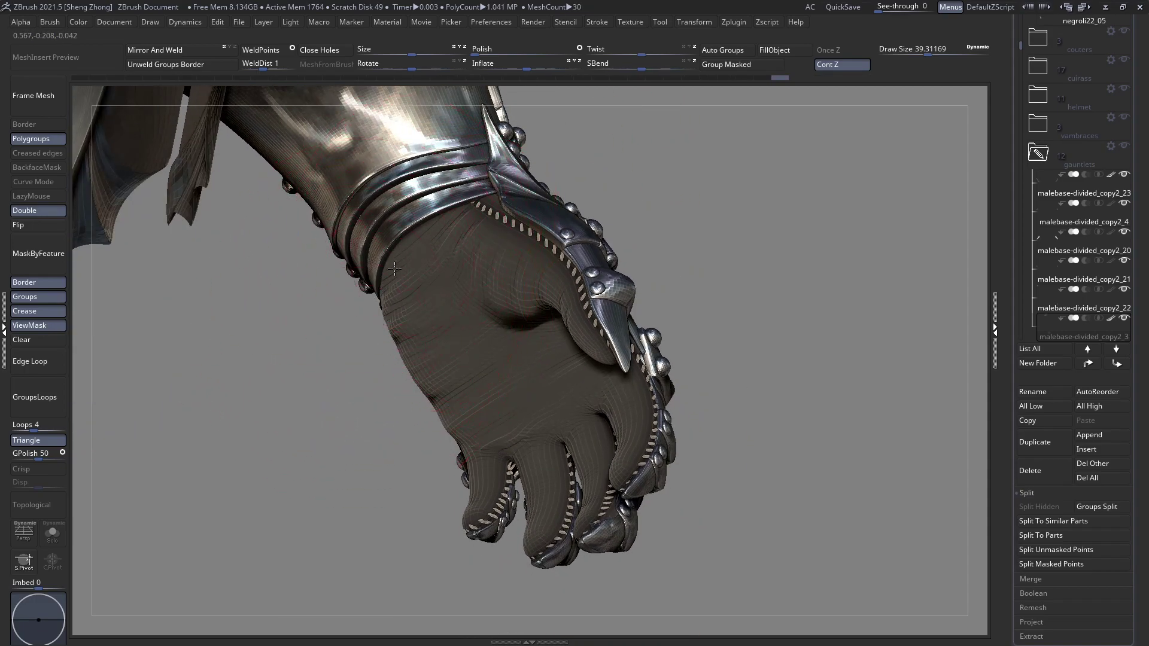
# Sculpt cloth folds into the glove's webbing between the thumb and the index finger
pyautogui.moveTo(344, 316); pyautogui.dragTo(467, 282, button='right')
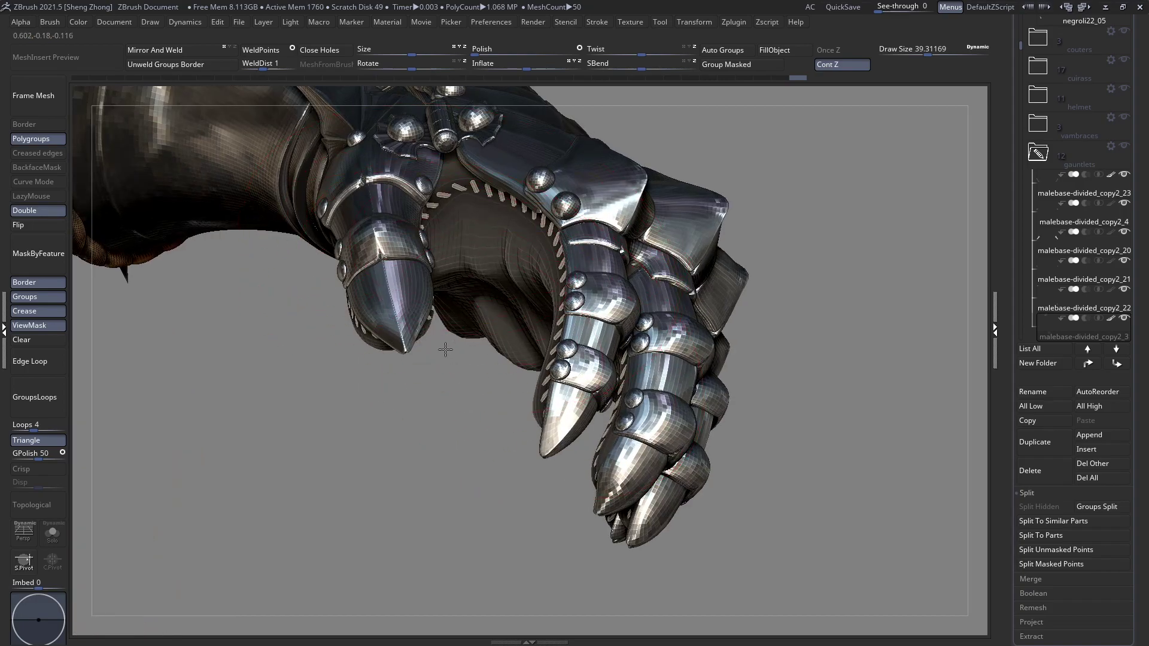
pyautogui.hotkey('ctrl', 'shift', 'z')
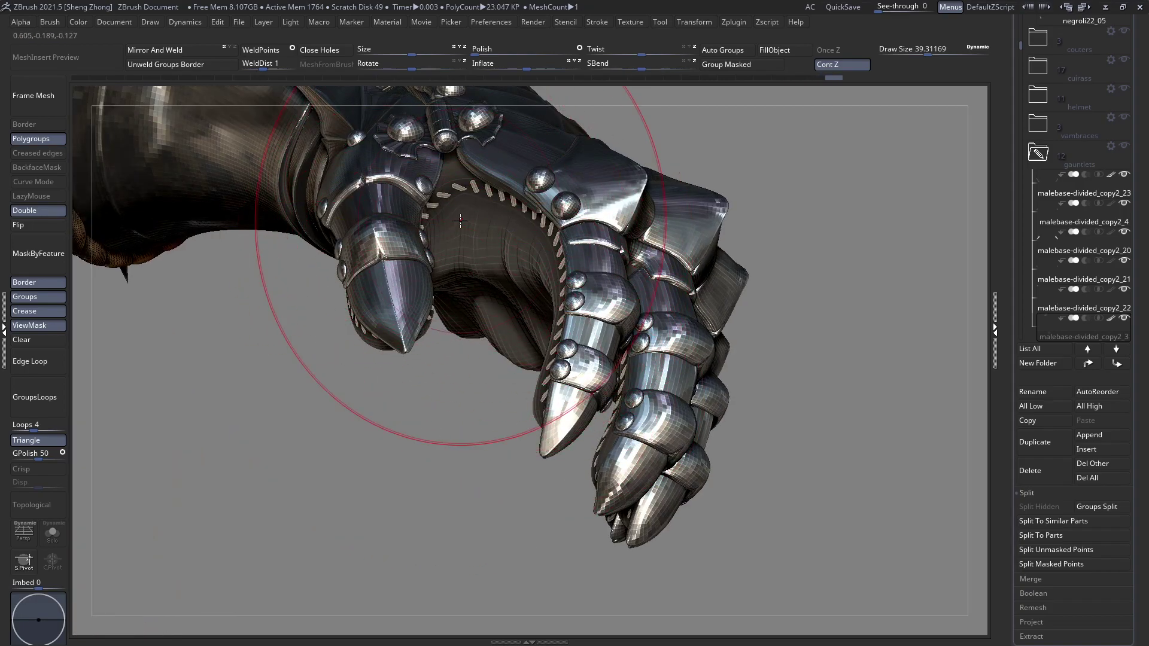
pyautogui.moveTo(466, 247); pyautogui.dragTo(435, 168, button='right')
pyautogui.keyDown('alt'); pyautogui.click(391, 313); pyautogui.keyUp('alt')
pyautogui.moveTo(490, 282)
pyautogui.keyDown('ctrl'); pyautogui.mouseDown(button='right')
pyautogui.moveTo(500, 223)
pyautogui.moveTo(388, 192)
pyautogui.moveTo(492, 276)
pyautogui.mouseUp(button='right'); pyautogui.keyUp('ctrl')
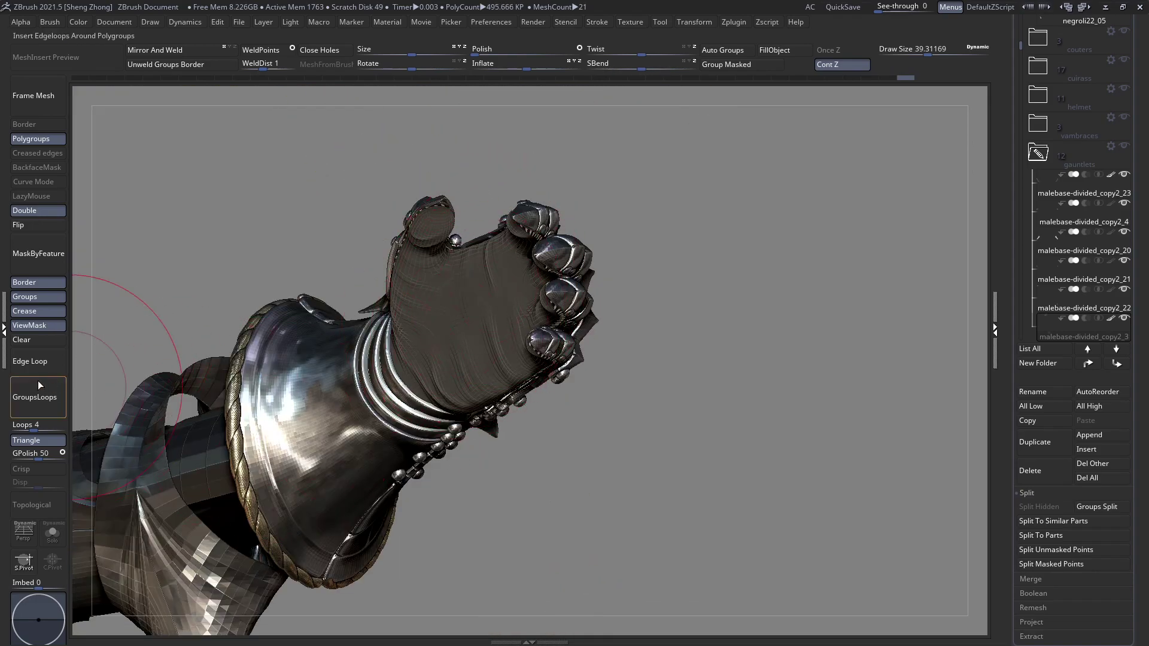
# Turn off the mask display and examine the glove's folds with the surrounding armour made transparent
pyautogui.click(43, 345)
pyautogui.keyDown('ctrl'); pyautogui.moveTo(515, 343); pyautogui.dragTo(494, 460, button='right'); pyautogui.keyUp('ctrl')
pyautogui.moveTo(494, 459); pyautogui.dragTo(495, 452)
pyautogui.keyDown('ctrl'); pyautogui.moveTo(477, 330); pyautogui.dragTo(589, 532, button='right'); pyautogui.keyUp('ctrl')
pyautogui.keyDown('ctrl'); pyautogui.moveTo(213, 180); pyautogui.dragTo(434, 433, button='right'); pyautogui.keyUp('ctrl')
pyautogui.hotkey('ctrl', 't')
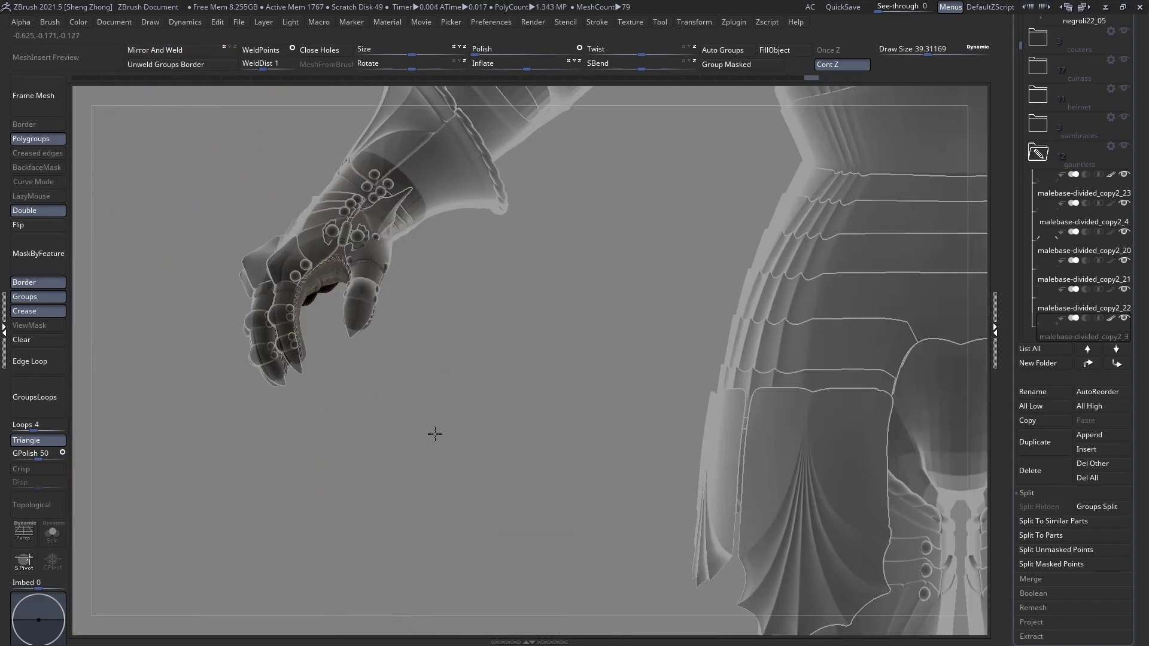
pyautogui.moveTo(315, 347); pyautogui.dragTo(336, 150, button='right')
pyautogui.hotkey('ctrl', 'z')
pyautogui.hotkey('ctrl', 'z')
pyautogui.hotkey('ctrl', 'z')
pyautogui.hotkey('ctrl', 'z')
pyautogui.hotkey('ctrl', 'z')
pyautogui.hotkey('ctrl', 'z')
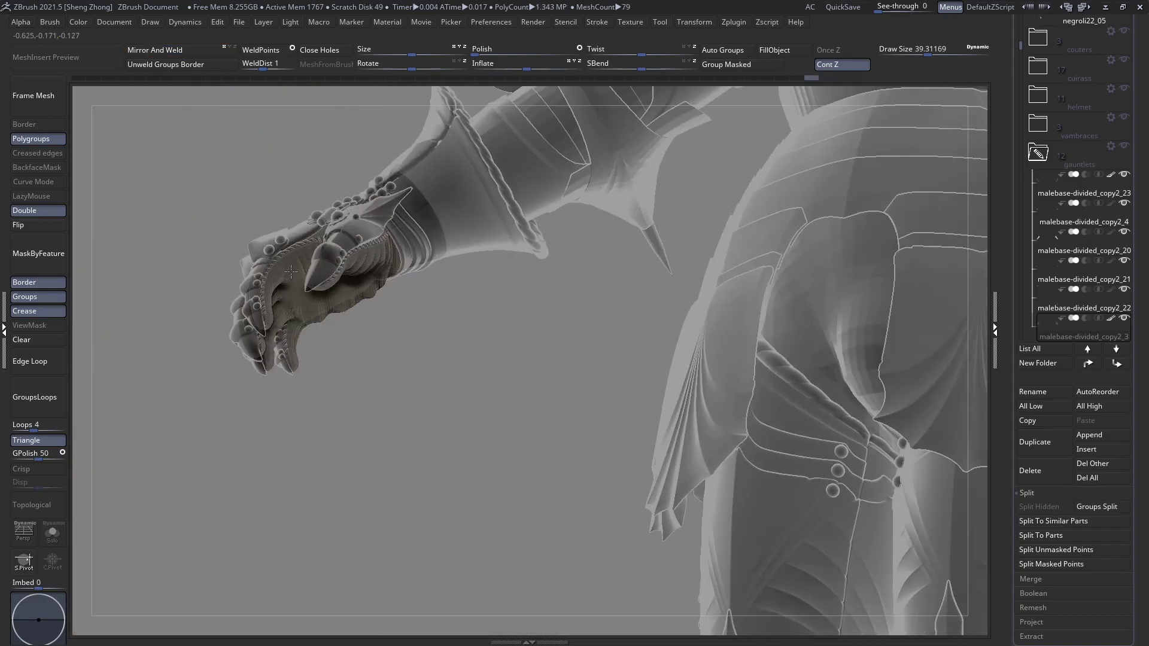
# Turn the transparency off and inspect the glove's palm and wrist folds with its wireframe and polygroups shown
pyautogui.hotkey('ctrl', 't')
pyautogui.moveTo(244, 225)
pyautogui.keyDown('ctrl'); pyautogui.mouseDown(button='right')
pyautogui.moveTo(384, 279)
pyautogui.moveTo(526, 487)
pyautogui.mouseUp(button='right'); pyautogui.keyUp('ctrl')
pyautogui.moveTo(309, 320); pyautogui.dragTo(294, 168, button='right')
pyautogui.hotkey('ctrl', 'z')
pyautogui.hotkey('ctrl', 'z')
pyautogui.hotkey('ctrl', 'z')
pyautogui.hotkey('ctrl', 'z')
pyautogui.hotkey('ctrl', 'z')
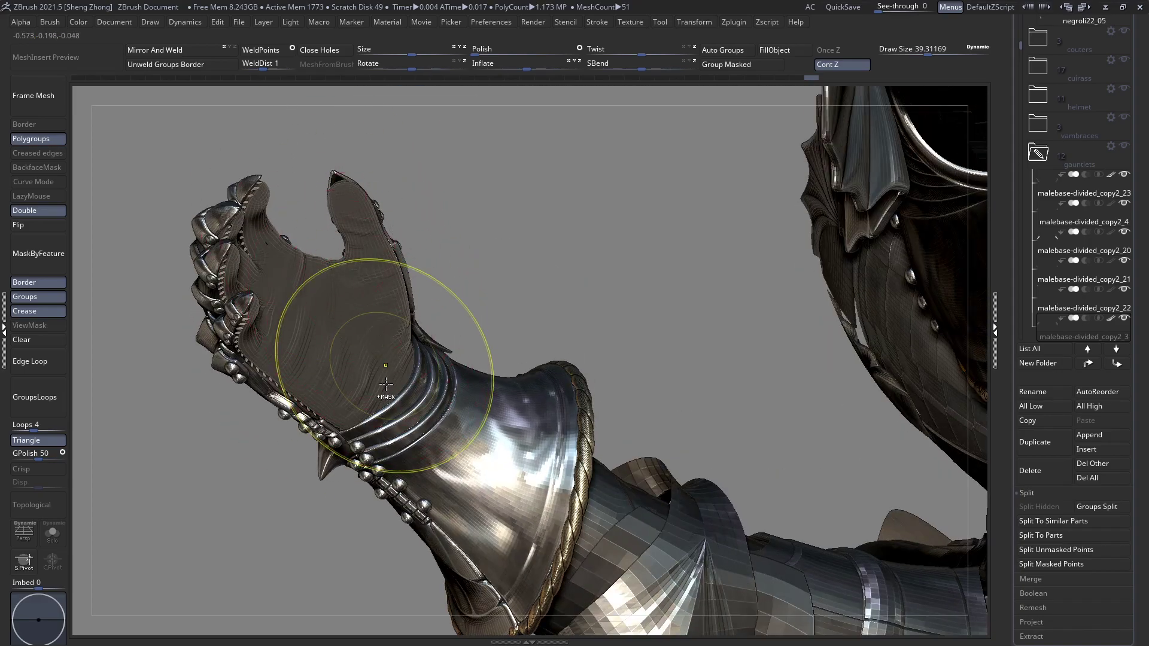
pyautogui.hotkey('ctrl', 'z')
pyautogui.hotkey('ctrl', 'z')
pyautogui.hotkey('ctrl', 'z')
pyautogui.hotkey('ctrl', 'z')
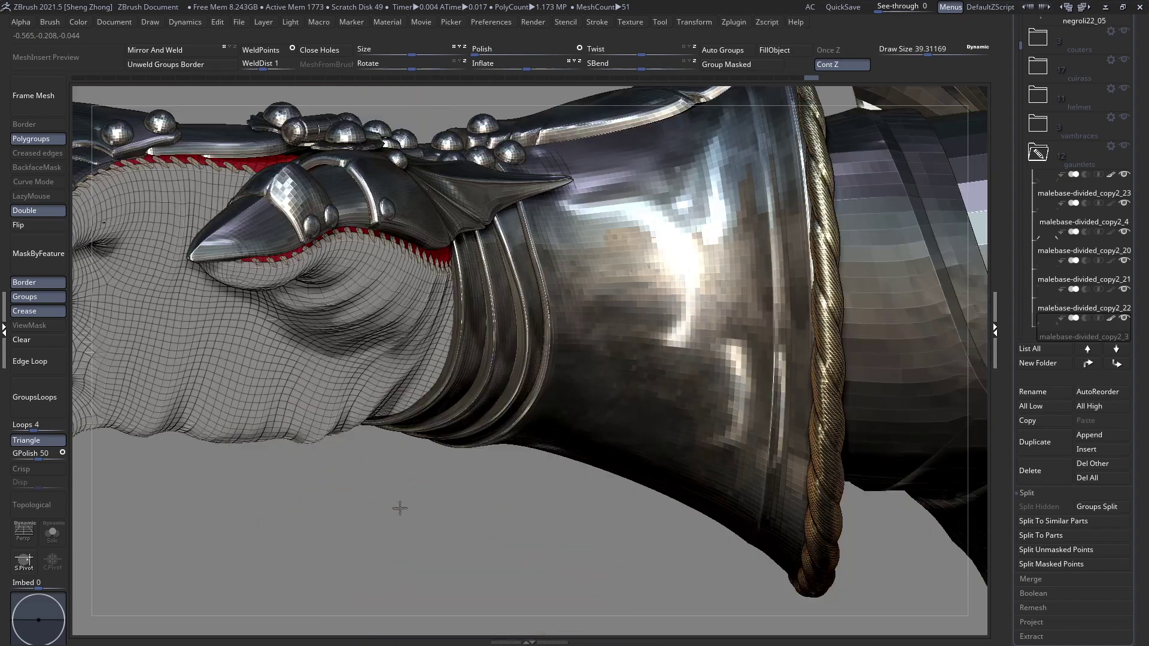
pyautogui.hotkey('ctrl', 'z')
pyautogui.hotkey('ctrl', 'z')
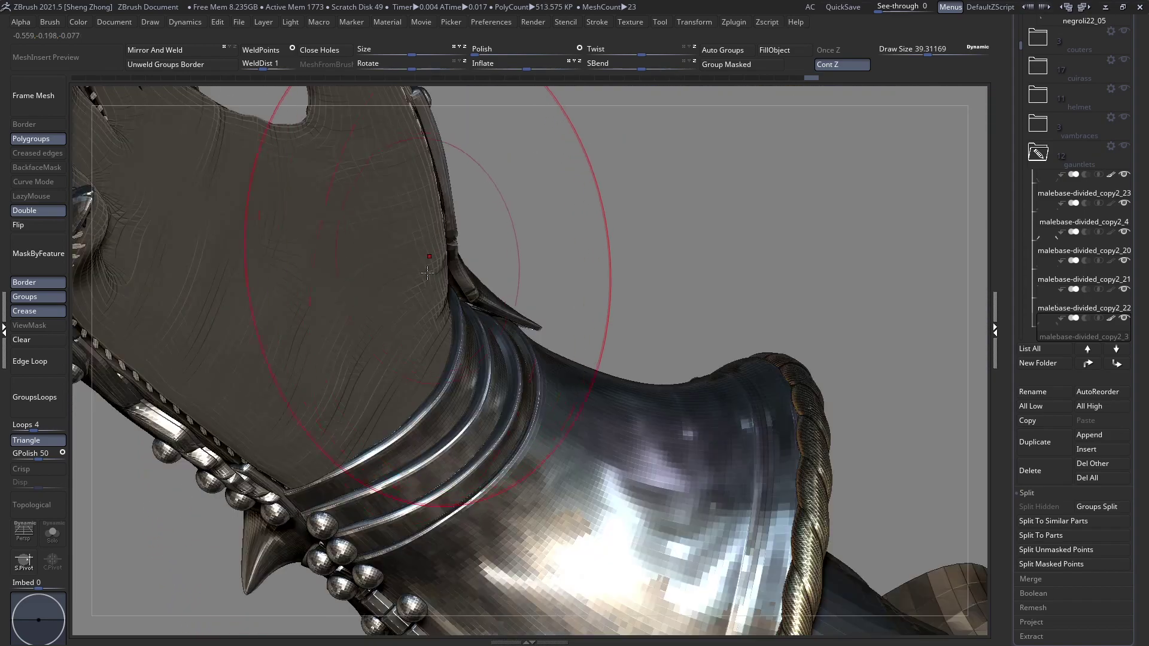
# Divide the glove's mesh once and delete its lower subdivision level
pyautogui.scroll(-3, 1056, 524)
pyautogui.click(1054, 504)
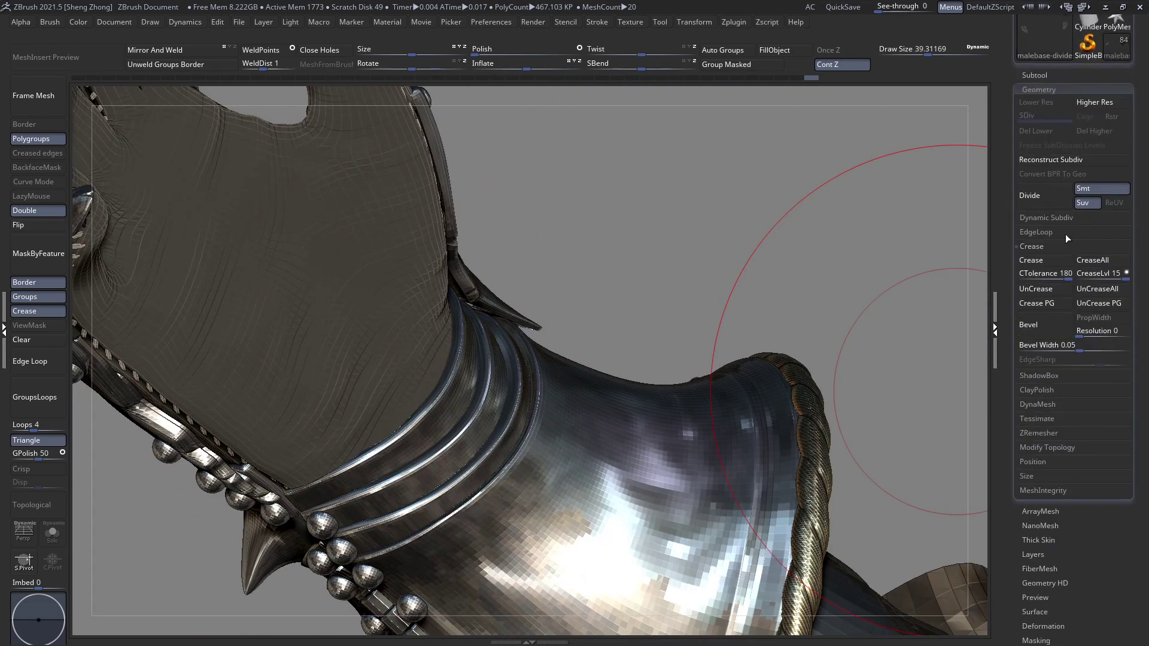
pyautogui.click(1053, 197)
pyautogui.click(1046, 133)
# Mask the glove by features with the mask display on, and sculpt finer folds at the thumb webbing and finger bases
pyautogui.keyDown('alt'); pyautogui.moveTo(361, 271); pyautogui.dragTo(449, 376, button='right'); pyautogui.keyUp('alt')
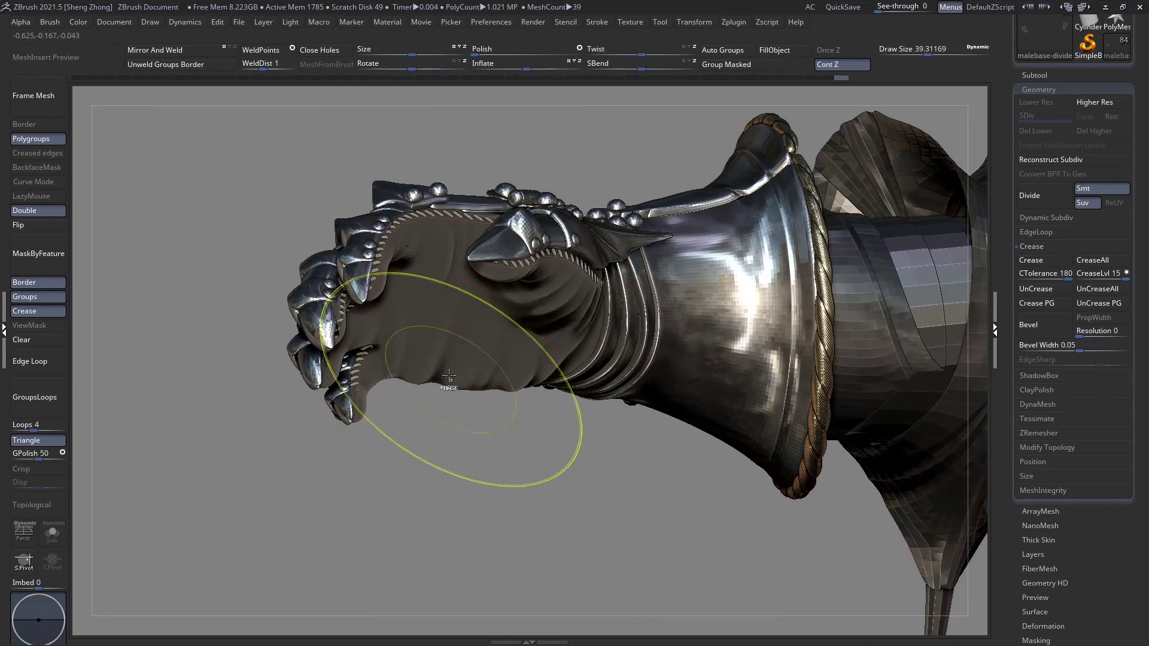
pyautogui.click(42, 261)
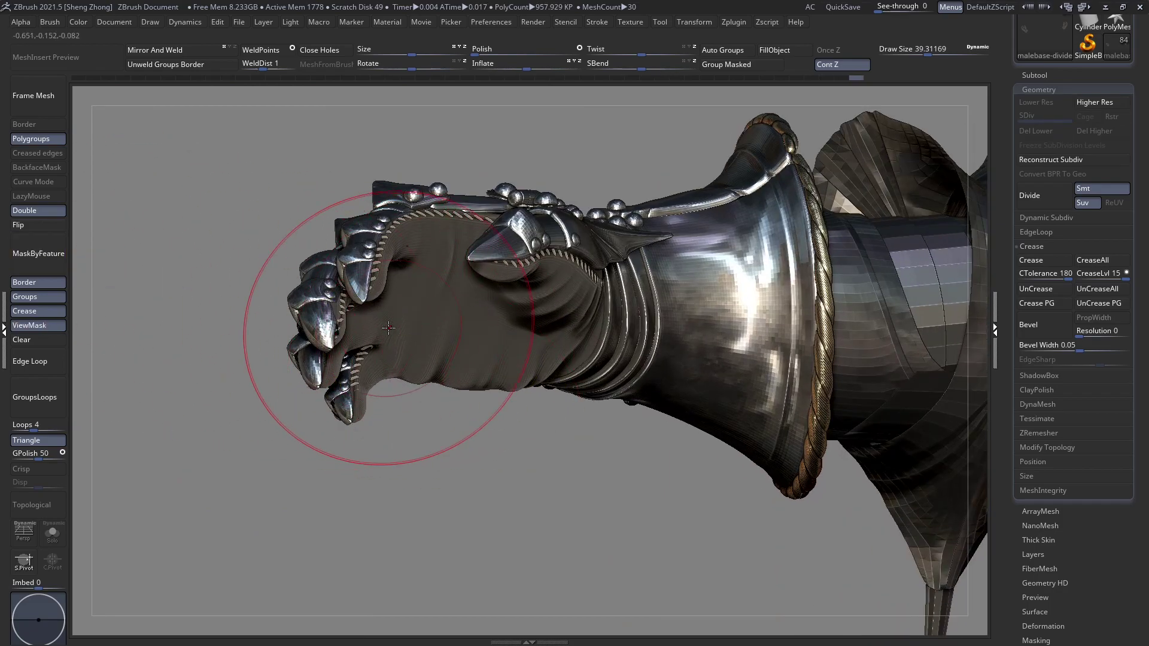
pyautogui.keyDown('alt'); pyautogui.click(420, 298); pyautogui.keyUp('alt')
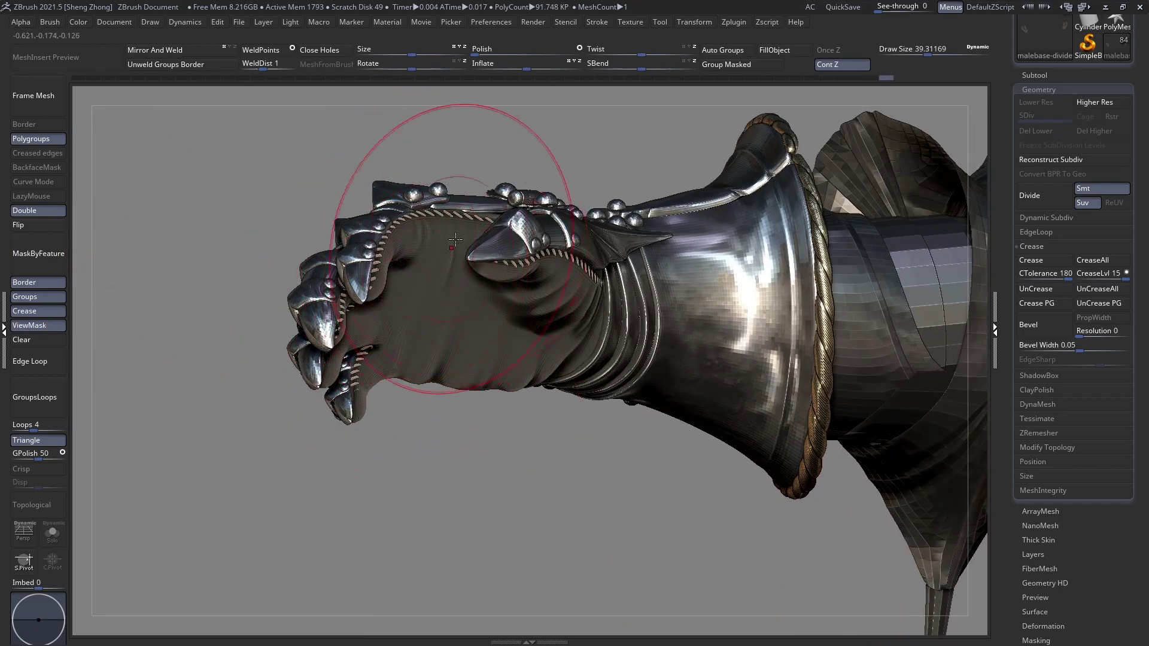
pyautogui.moveTo(453, 221); pyautogui.dragTo(463, 355, button='right')
pyautogui.hotkey('alt', 's')
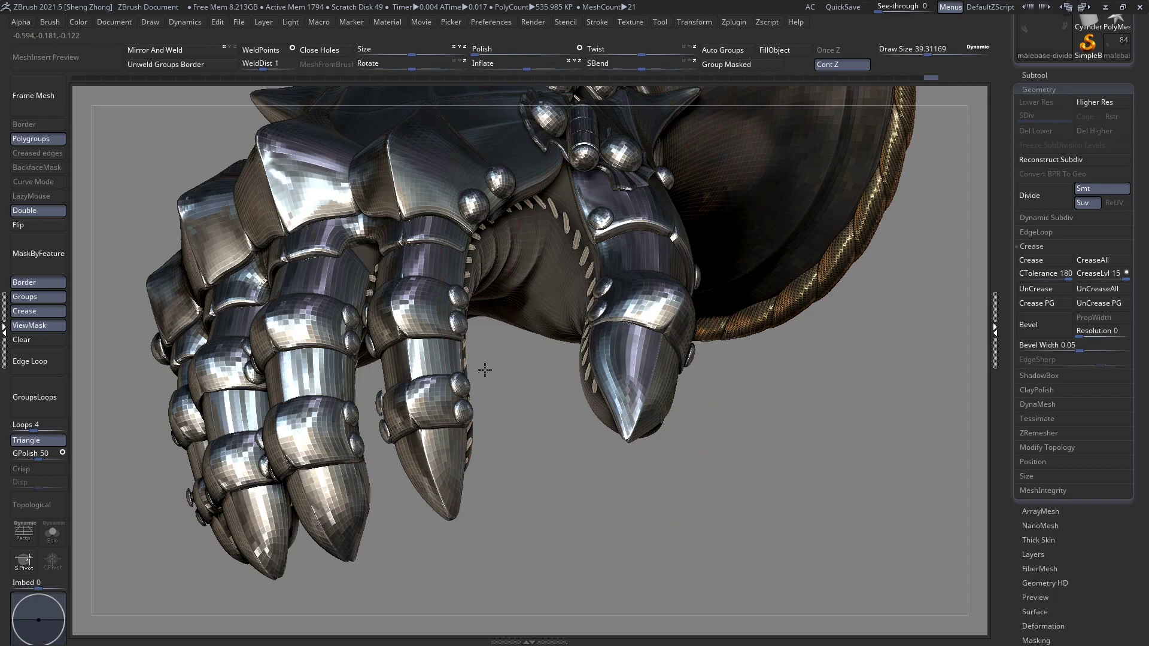
pyautogui.hotkey('alt', 's')
pyautogui.hotkey('alt', 's')
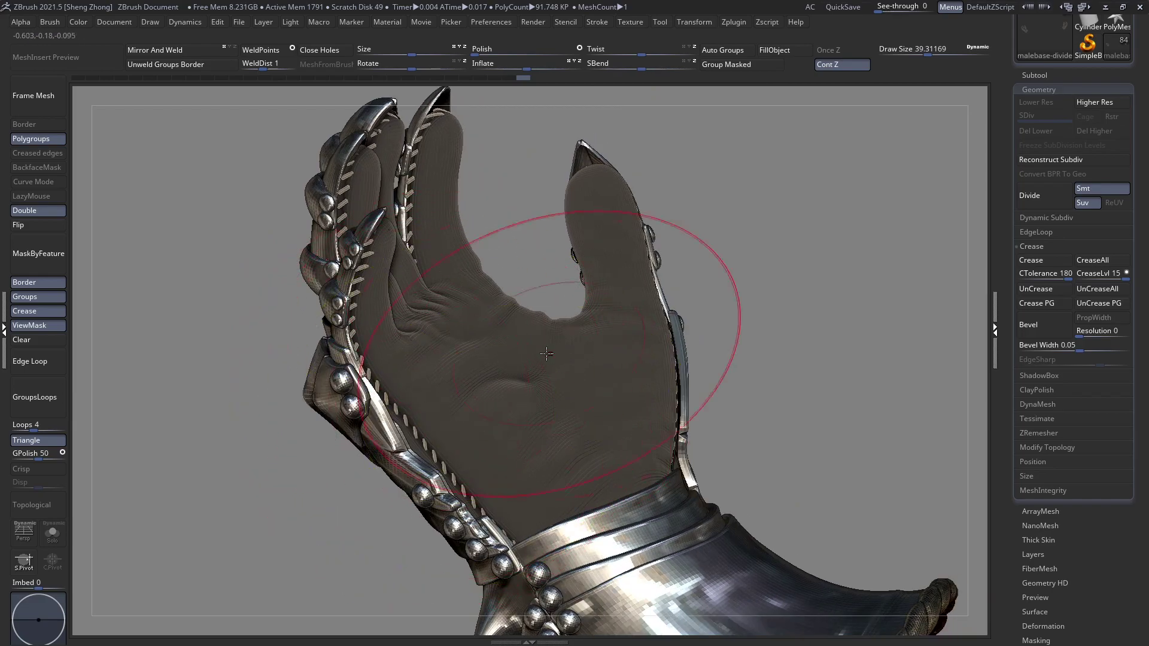
# Sculpt curved cloth folds across the palm below the fingers and toward the outer edge of the hand
pyautogui.moveTo(546, 354)
pyautogui.mouseDown(button='right')
pyautogui.moveTo(554, 338)
pyautogui.moveTo(481, 344)
pyautogui.mouseUp(button='right')
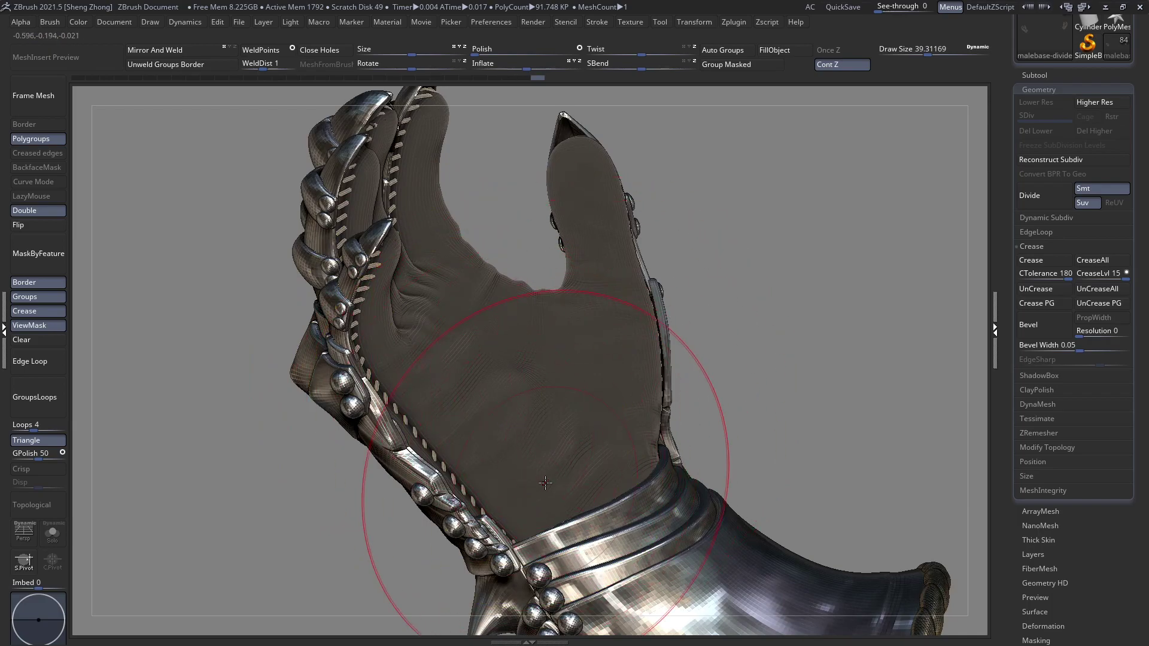
pyautogui.moveTo(631, 403); pyautogui.dragTo(371, 339, button='right')
pyautogui.keyDown('ctrl'); pyautogui.moveTo(371, 340); pyautogui.dragTo(418, 291); pyautogui.keyUp('ctrl')
pyautogui.hotkey('ctrl', 'z')
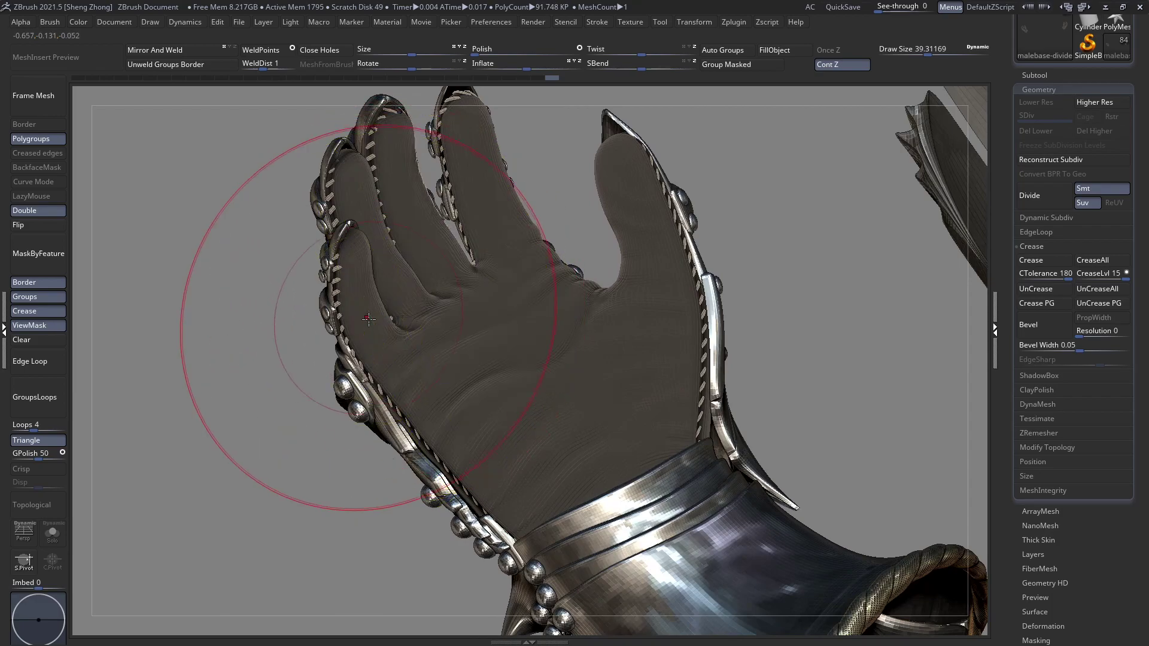
pyautogui.moveTo(381, 316); pyautogui.dragTo(356, 301, button='right')
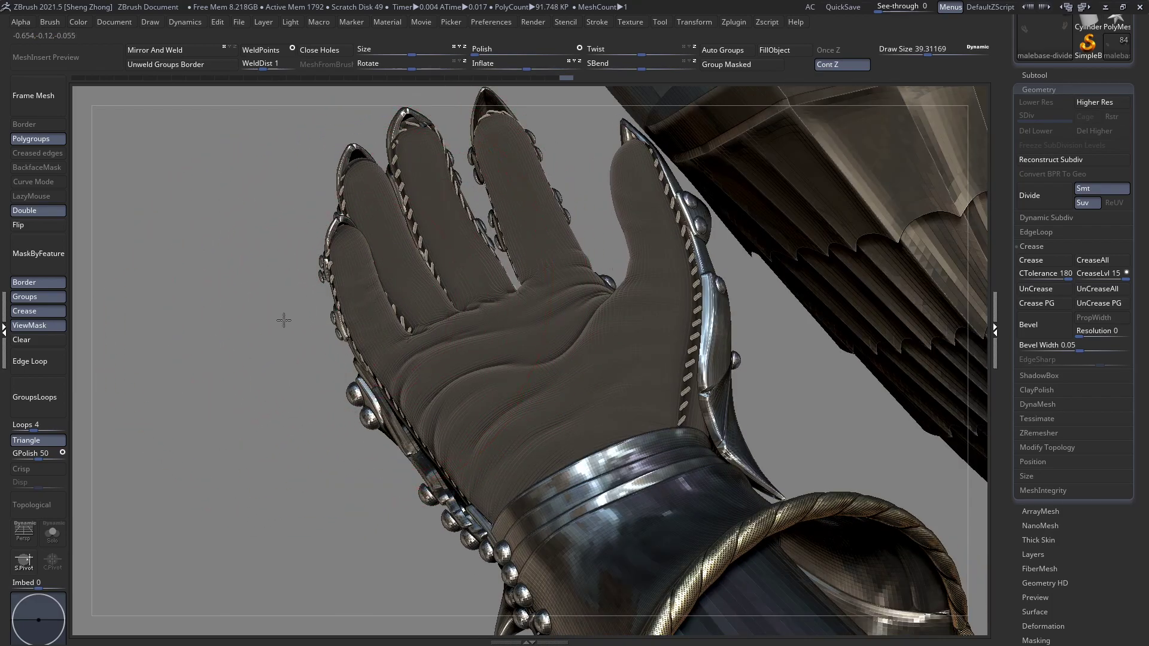
# Sculpt small cloth creases across the inner side of the glove's fingers
pyautogui.hotkey('ctrl', 'shift', 'z')
pyautogui.moveTo(381, 308); pyautogui.dragTo(389, 285)
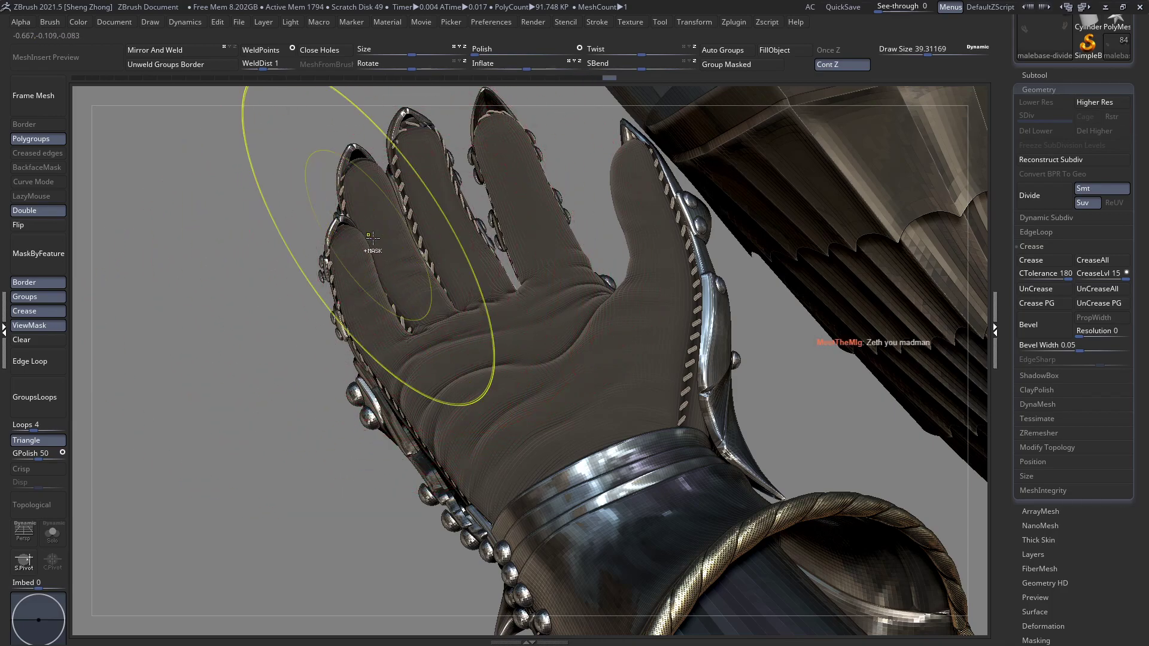
pyautogui.hotkey('ctrl', 'z')
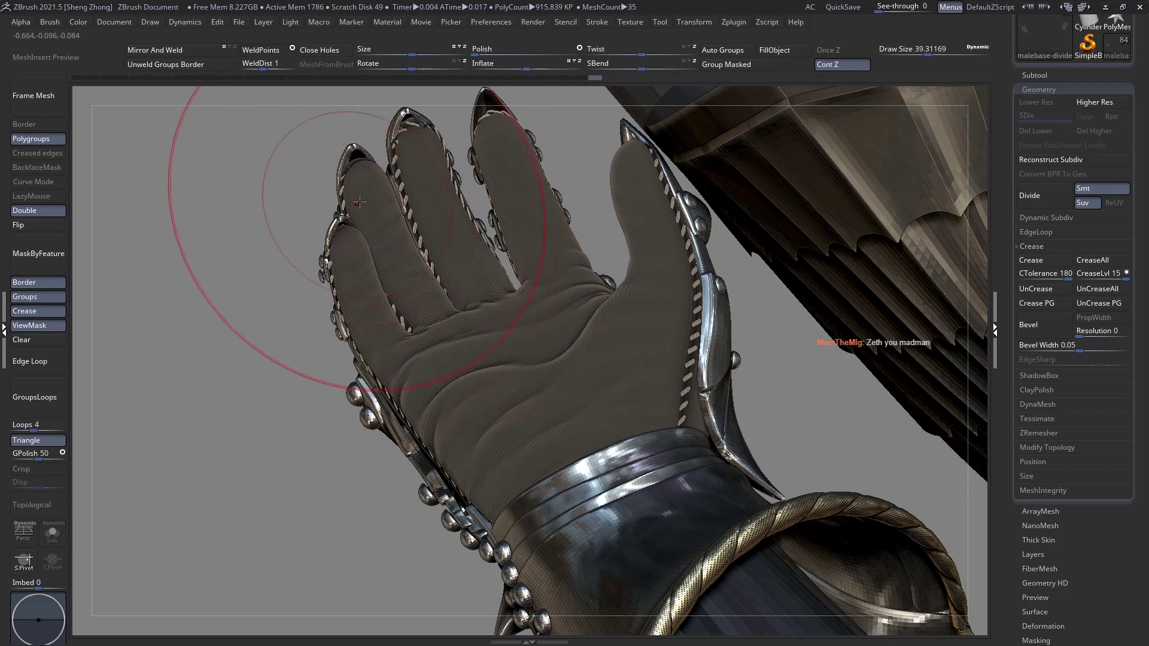
pyautogui.moveTo(453, 179)
pyautogui.mouseDown()
pyautogui.moveTo(378, 188)
pyautogui.moveTo(417, 163)
pyautogui.mouseUp()
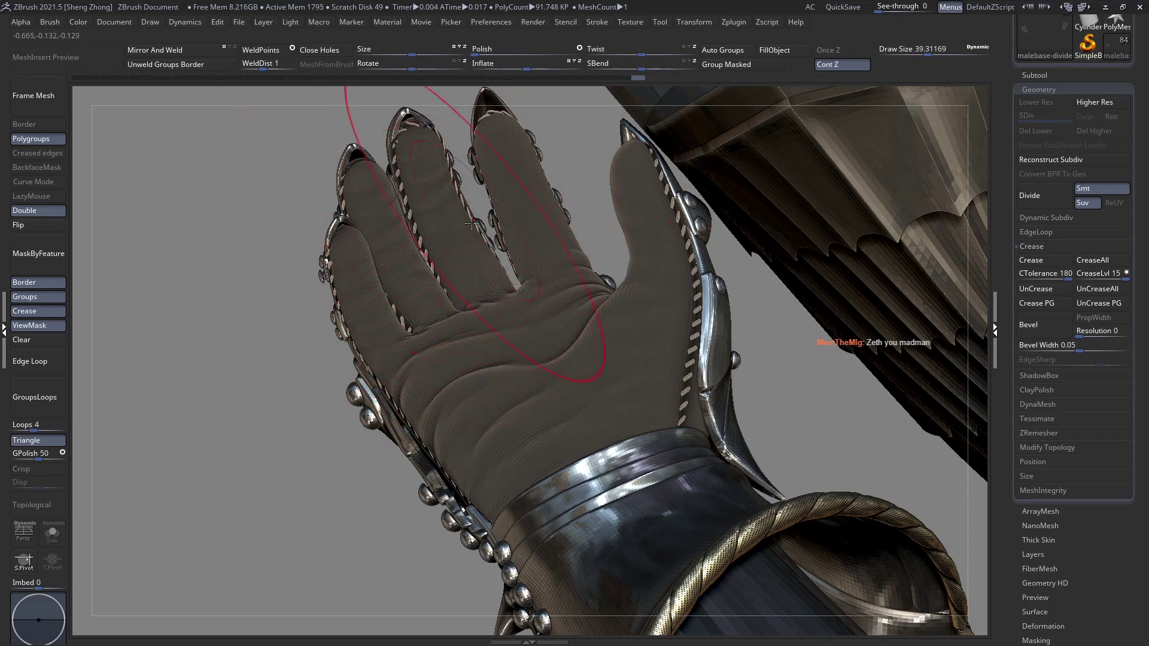
pyautogui.moveTo(359, 272); pyautogui.dragTo(509, 273)
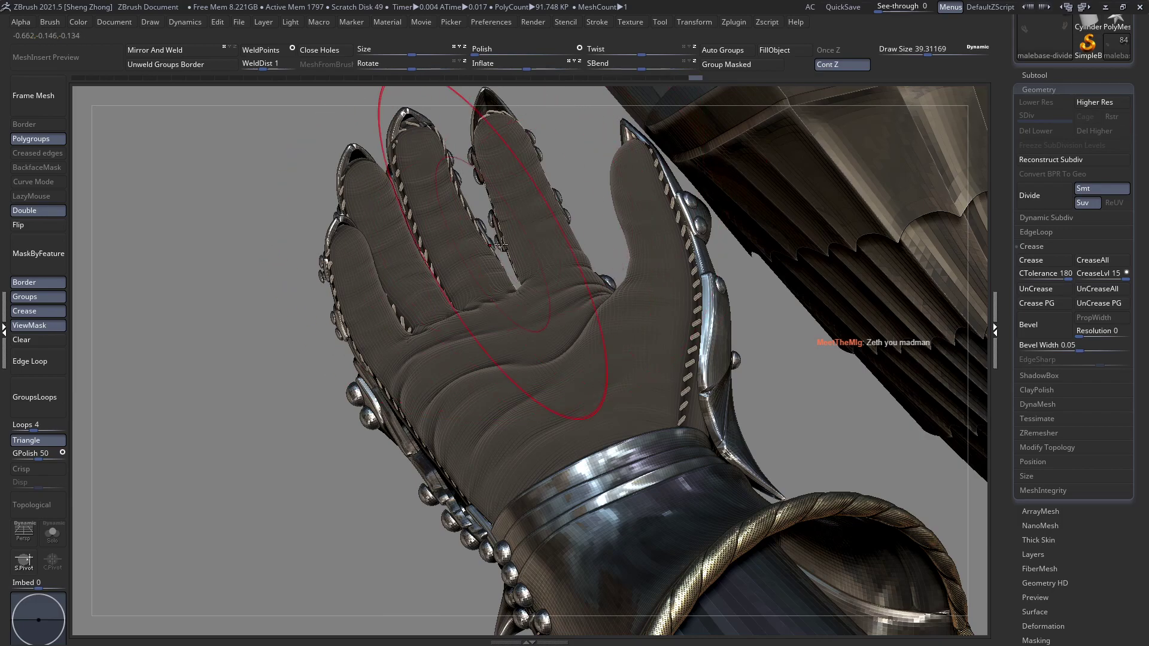
pyautogui.moveTo(485, 275); pyautogui.dragTo(583, 316, button='right')
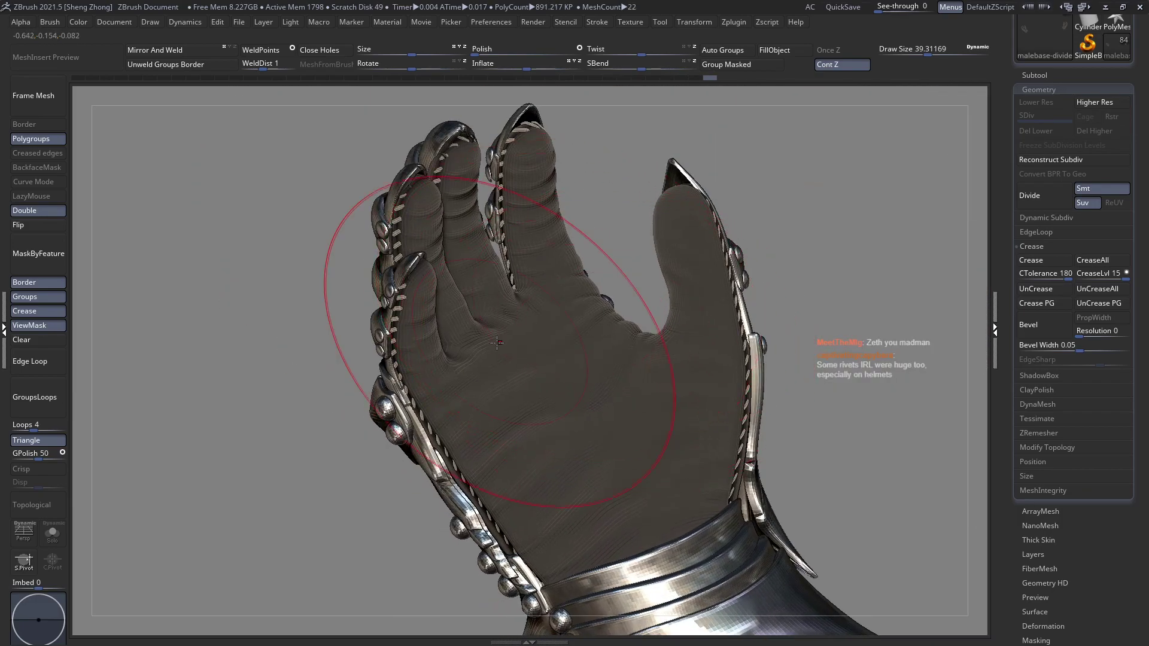
# Sculpt cloth folds around the outer base of the glove's thumb and across the heel of the palm
pyautogui.moveTo(651, 402); pyautogui.dragTo(666, 402, button='right')
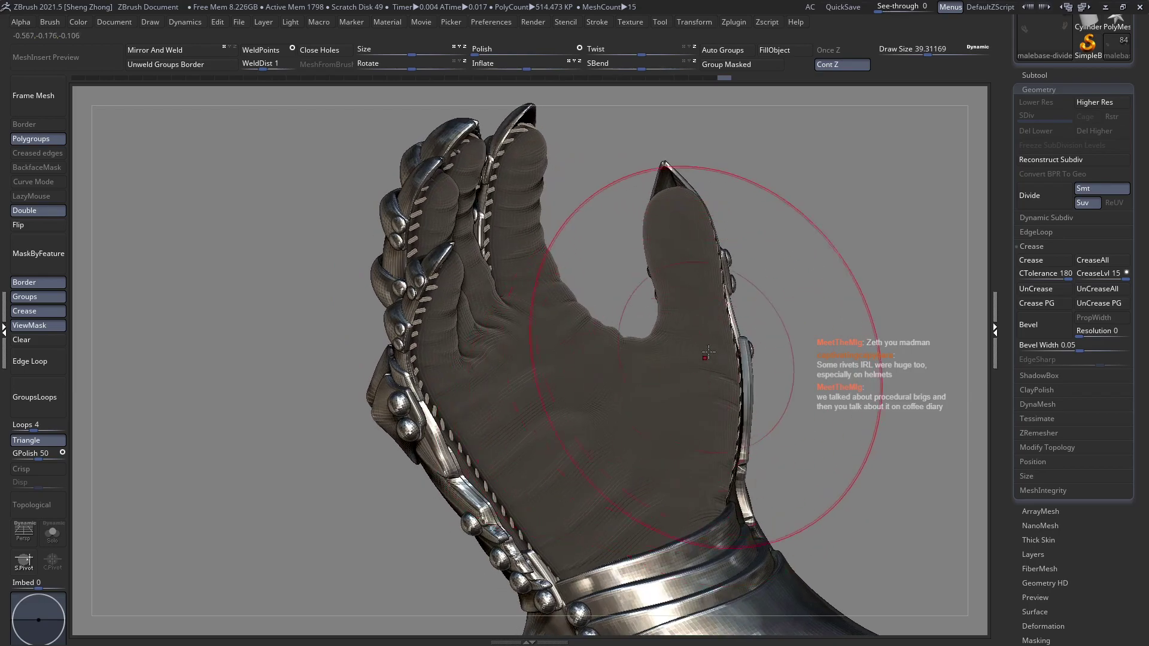
pyautogui.click(712, 287)
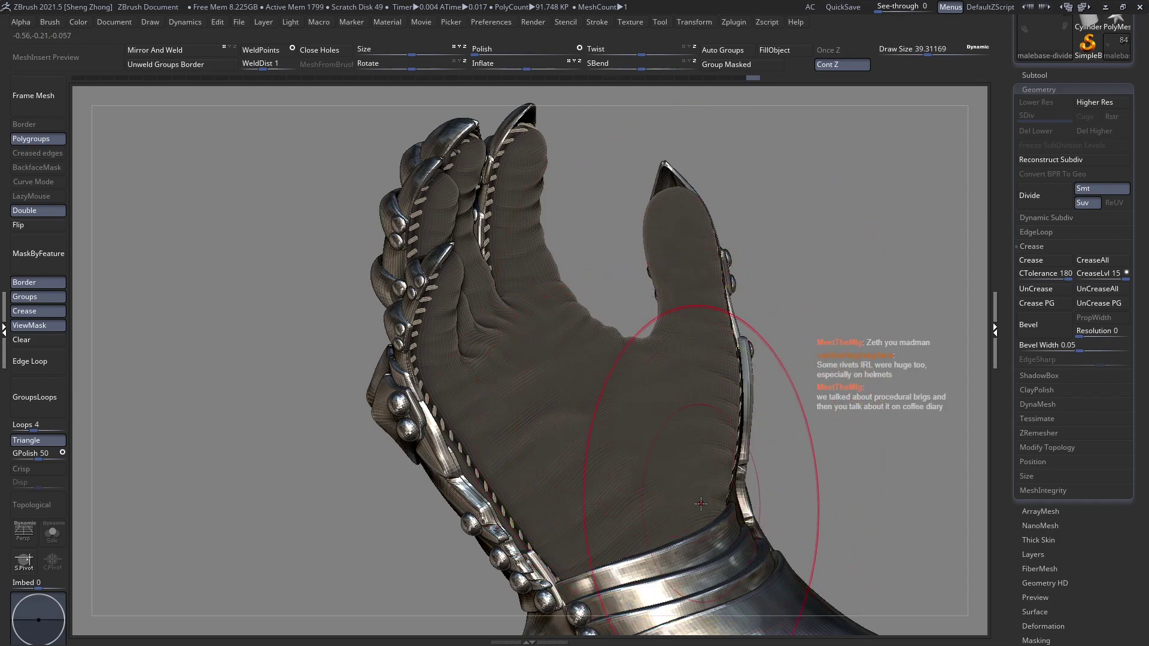
pyautogui.moveTo(676, 412); pyautogui.dragTo(689, 469, button='right')
pyautogui.hotkey('ctrl', 'shift', 'z')
pyautogui.hotkey('ctrl', 'shift', 'z')
pyautogui.hotkey('ctrl', 'shift', 'z')
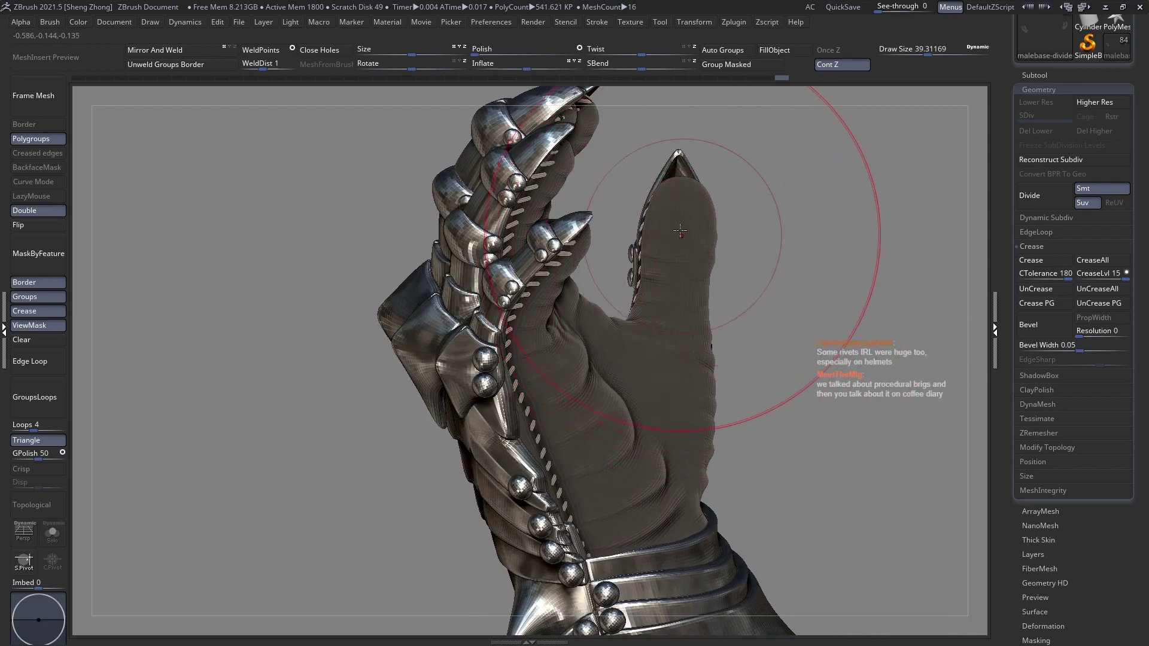
# Sculpt creases across the inner side of the glove's thumb and curved folds near the wrist
pyautogui.hotkey('ctrl', 'shift', 'z')
pyautogui.moveTo(679, 194); pyautogui.dragTo(614, 206, button='right')
pyautogui.keyDown('ctrl'); pyautogui.moveTo(708, 282); pyautogui.dragTo(688, 256, button='right'); pyautogui.keyUp('ctrl')
pyautogui.hotkey('ctrl', 'z')
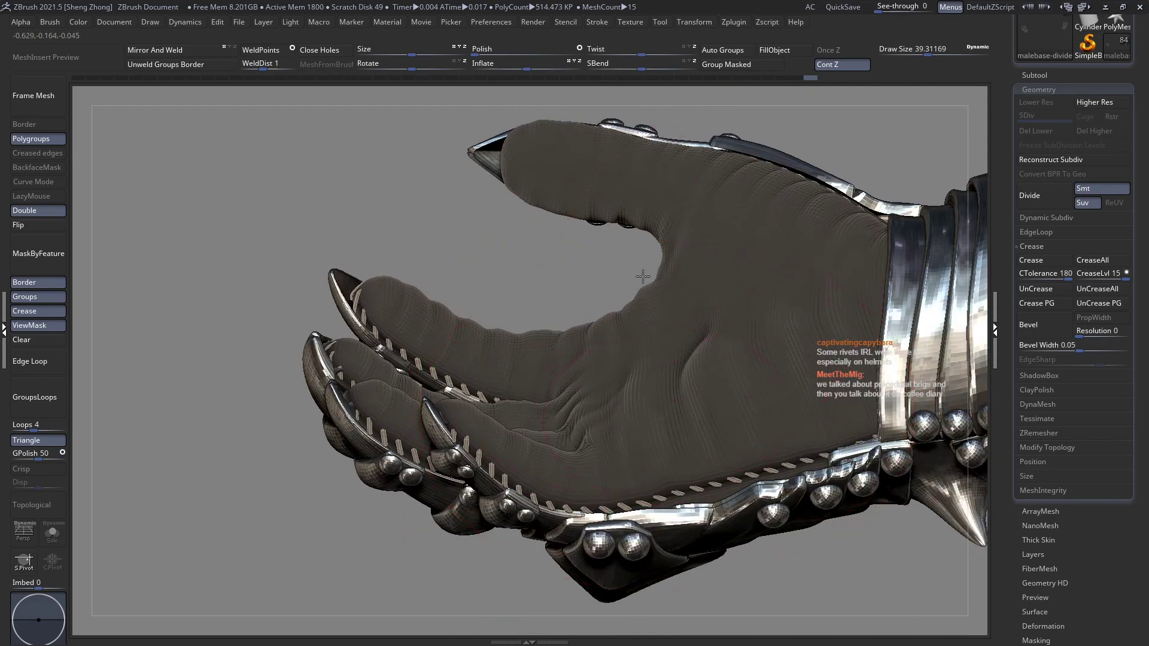
pyautogui.hotkey('ctrl', 'z')
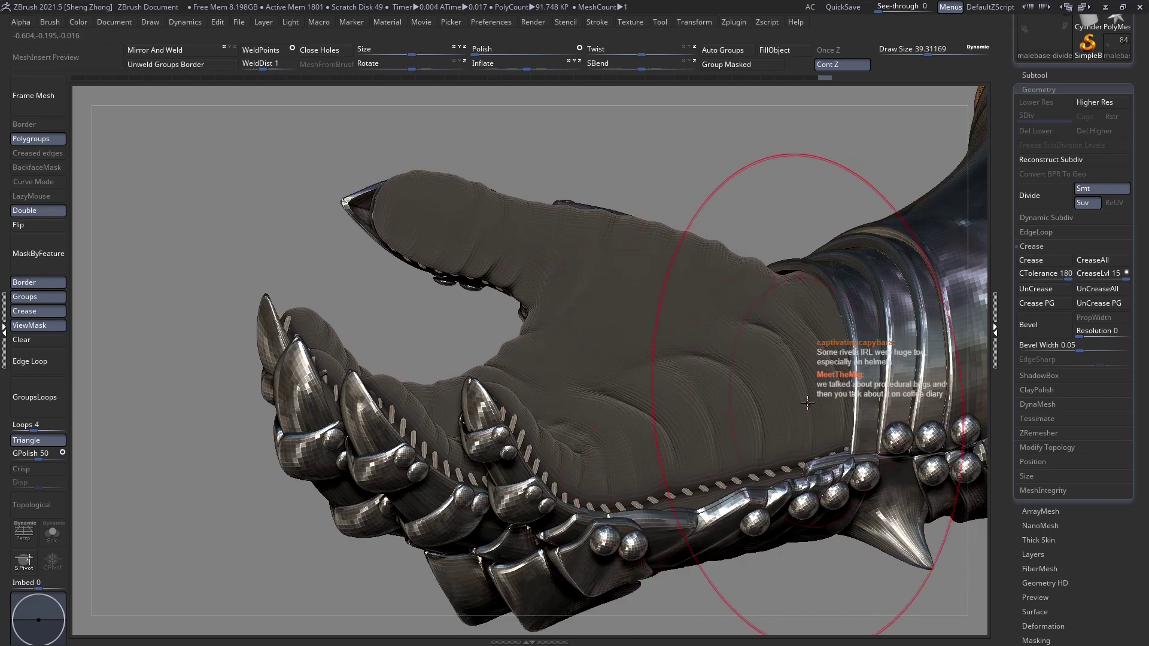
pyautogui.moveTo(749, 398)
pyautogui.mouseDown(button='right')
pyautogui.moveTo(760, 310)
pyautogui.moveTo(697, 249)
pyautogui.mouseUp(button='right')
pyautogui.hotkey('ctrl', 'shift', 'z')
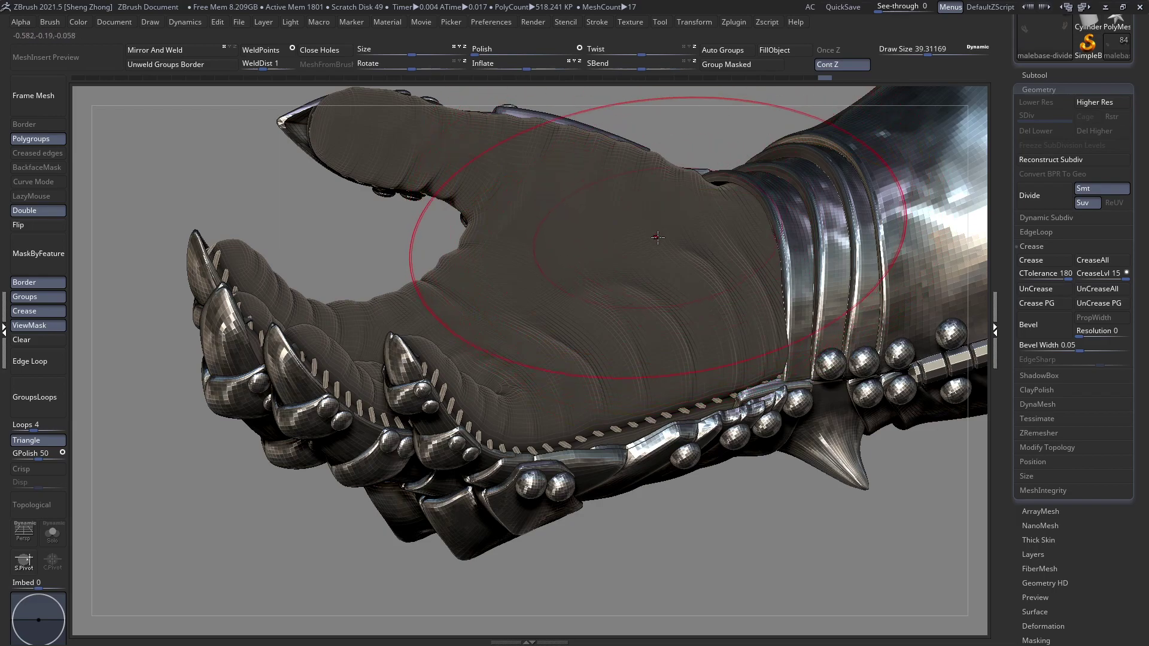
# Switch to the Move Topological brush, make the surrounding armour transparent, and shape the long crease in the middle of the palm
pyautogui.press('space')
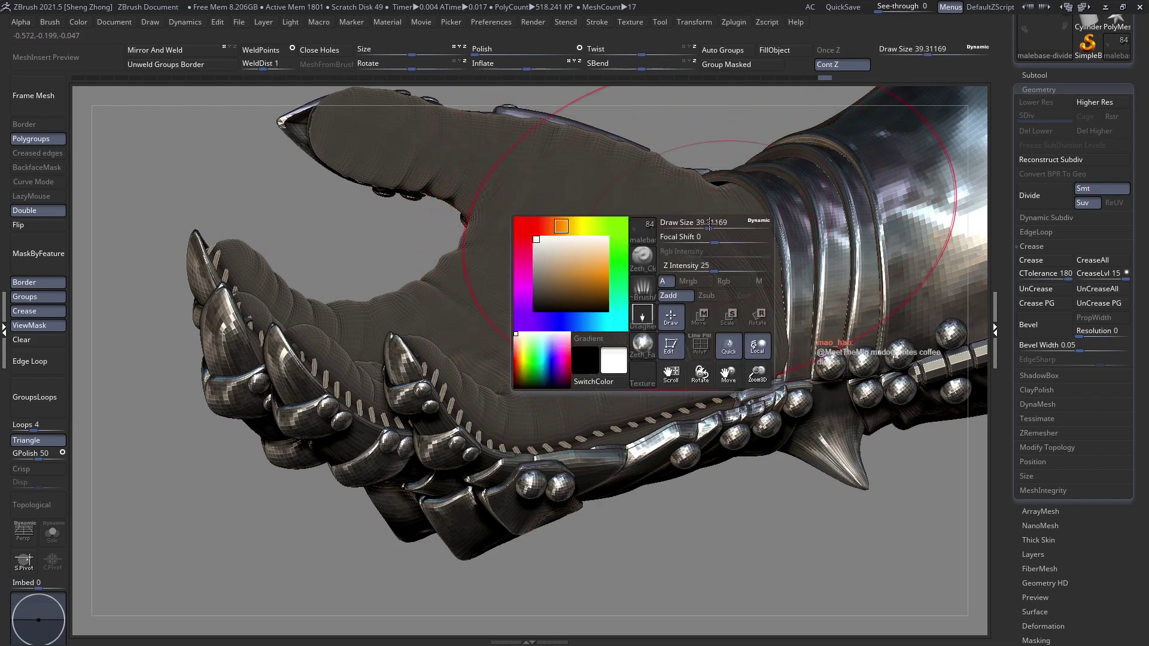
pyautogui.click(641, 256)
pyautogui.press('m')
pyautogui.press('t')
pyautogui.moveTo(573, 340)
pyautogui.mouseDown(button='right')
pyautogui.moveTo(576, 265)
pyautogui.moveTo(561, 267)
pyautogui.moveTo(531, 346)
pyautogui.moveTo(535, 379)
pyautogui.mouseUp(button='right')
pyautogui.hotkey('shift', 't')
pyautogui.moveTo(573, 328); pyautogui.dragTo(536, 318, button='right')
pyautogui.press('space')
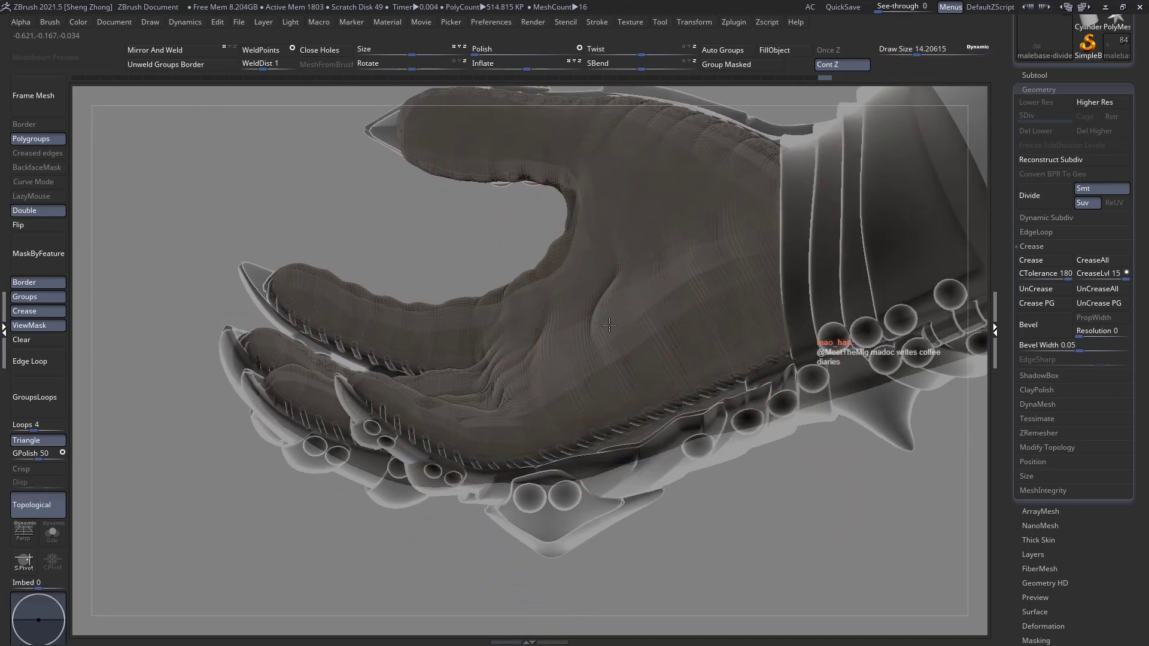
pyautogui.moveTo(607, 282)
pyautogui.mouseDown(button='right')
pyautogui.moveTo(603, 374)
pyautogui.moveTo(611, 336)
pyautogui.mouseUp(button='right')
pyautogui.press('space')
pyautogui.moveTo(611, 335); pyautogui.dragTo(619, 335)
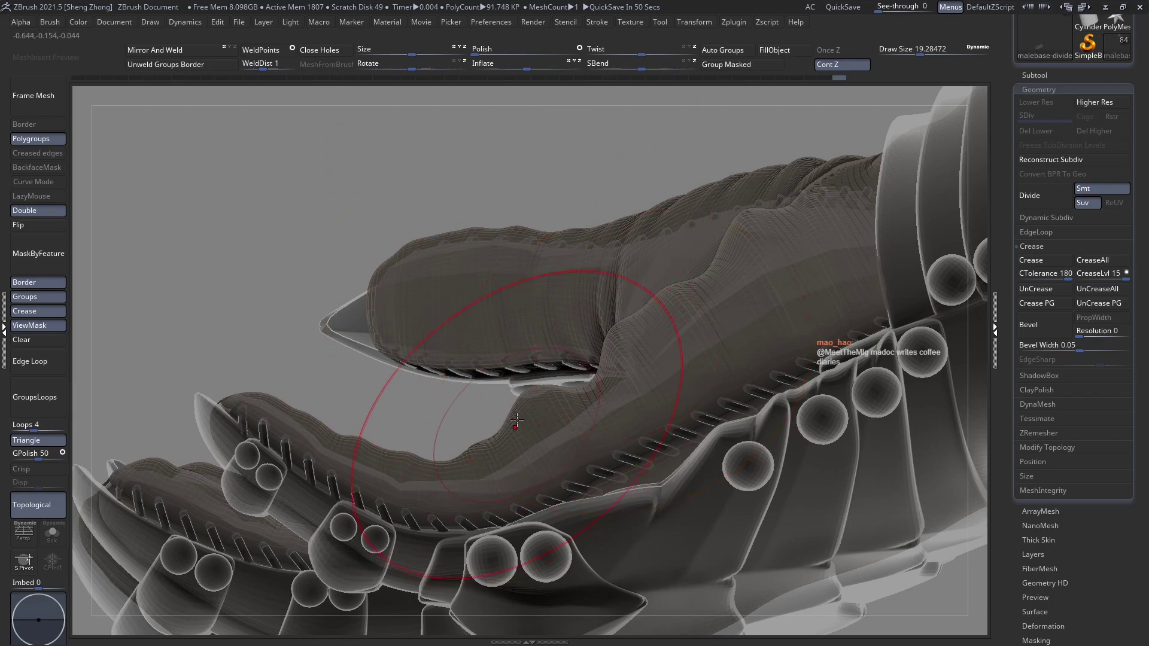
# Shape the small folds between the finger bases and the middle of the palm with draw sizes of about 12 to 16
pyautogui.press('space')
pyautogui.moveTo(516, 382); pyautogui.dragTo(513, 374, button='right')
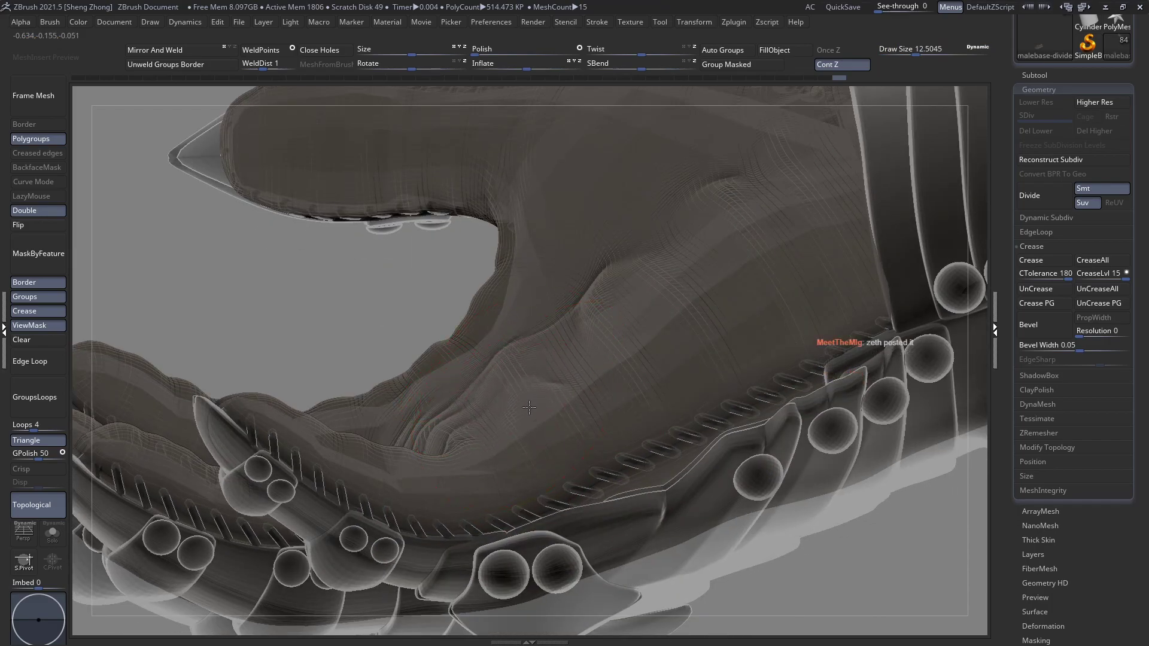
pyautogui.press('space')
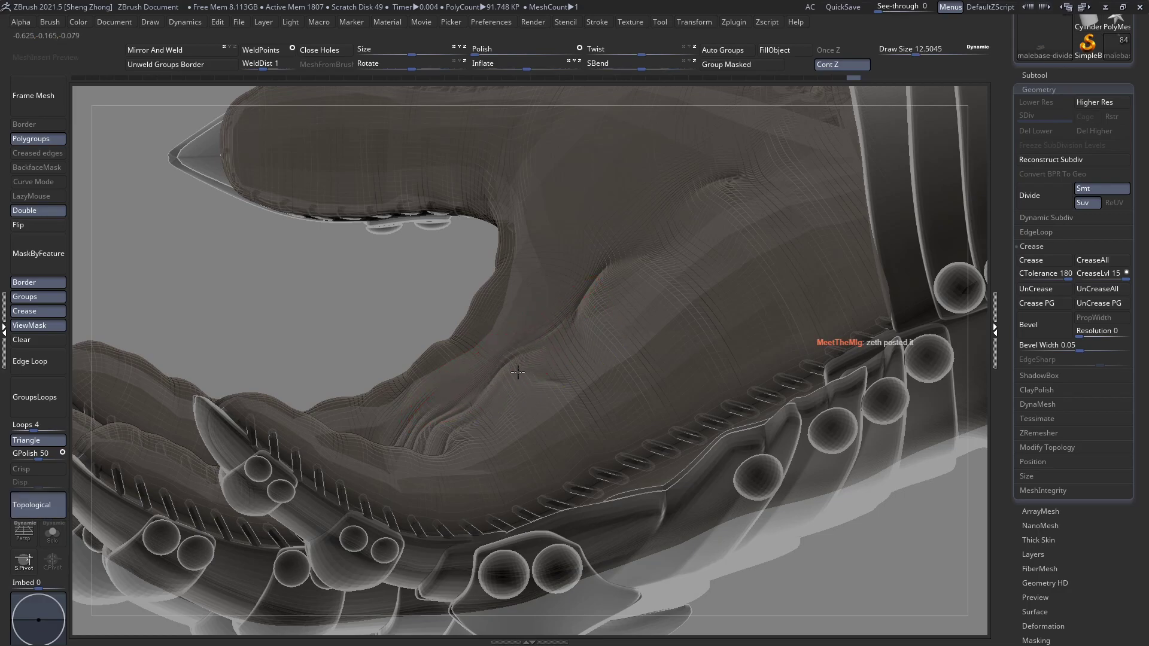
pyautogui.press('space')
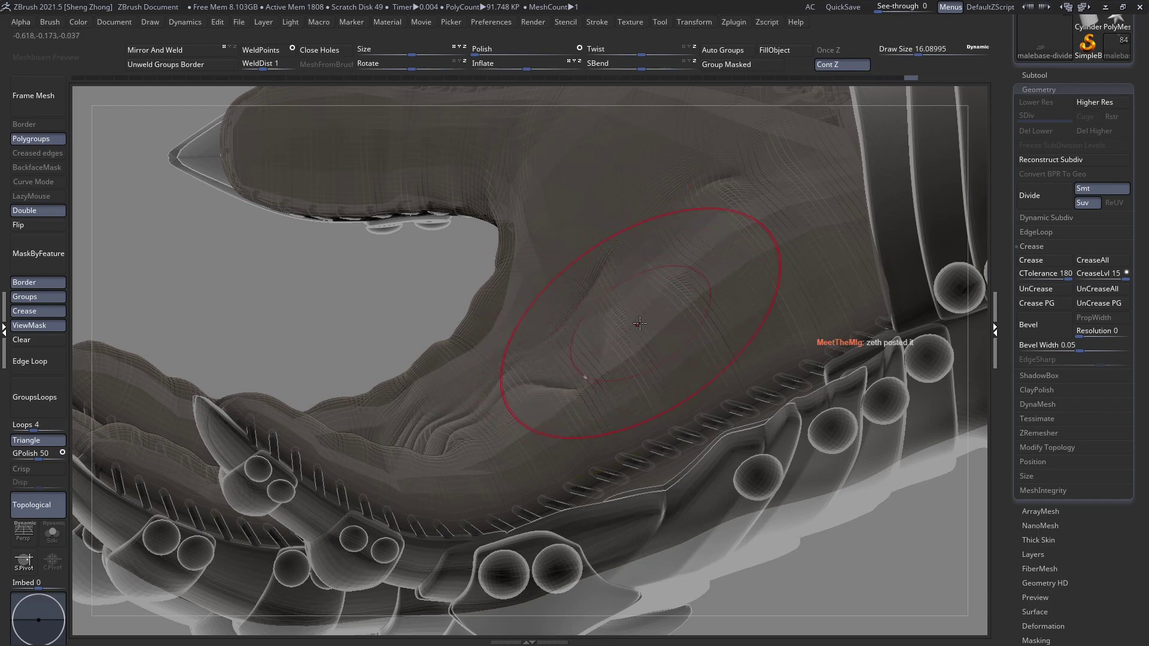
pyautogui.moveTo(640, 323); pyautogui.dragTo(604, 316, button='right')
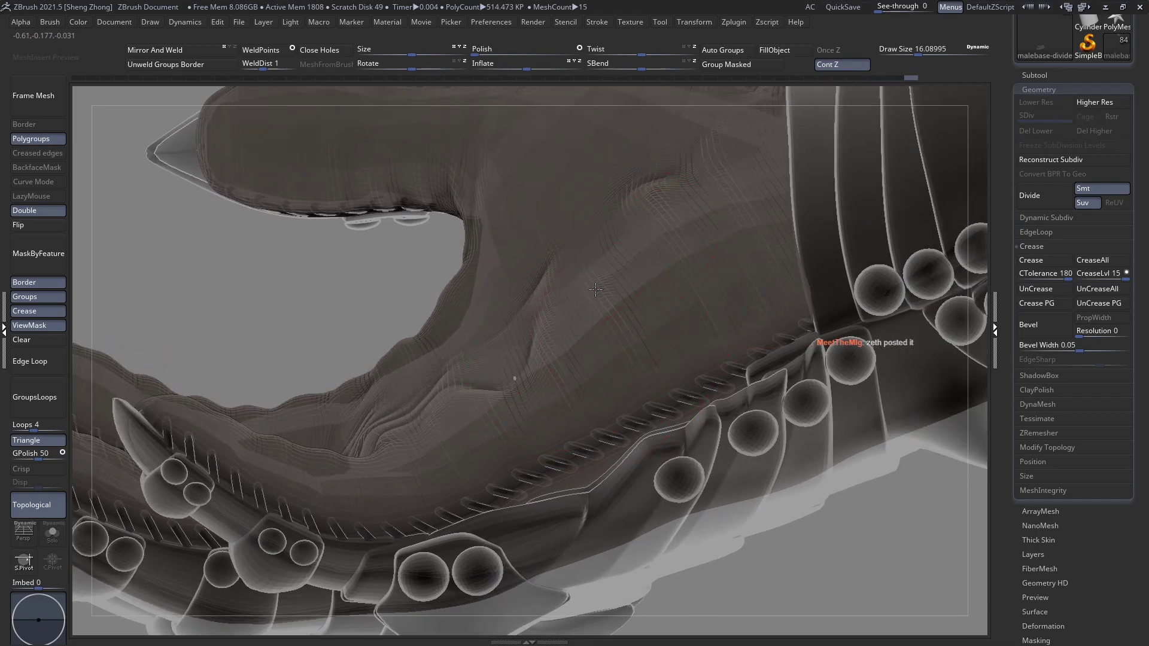
pyautogui.press('space')
pyautogui.moveTo(595, 289); pyautogui.dragTo(602, 289)
# Tighten the long palm crease and the folds branching toward the fingers, varying the draw size between about 9 and 27
pyautogui.moveTo(569, 335); pyautogui.dragTo(656, 260, button='right')
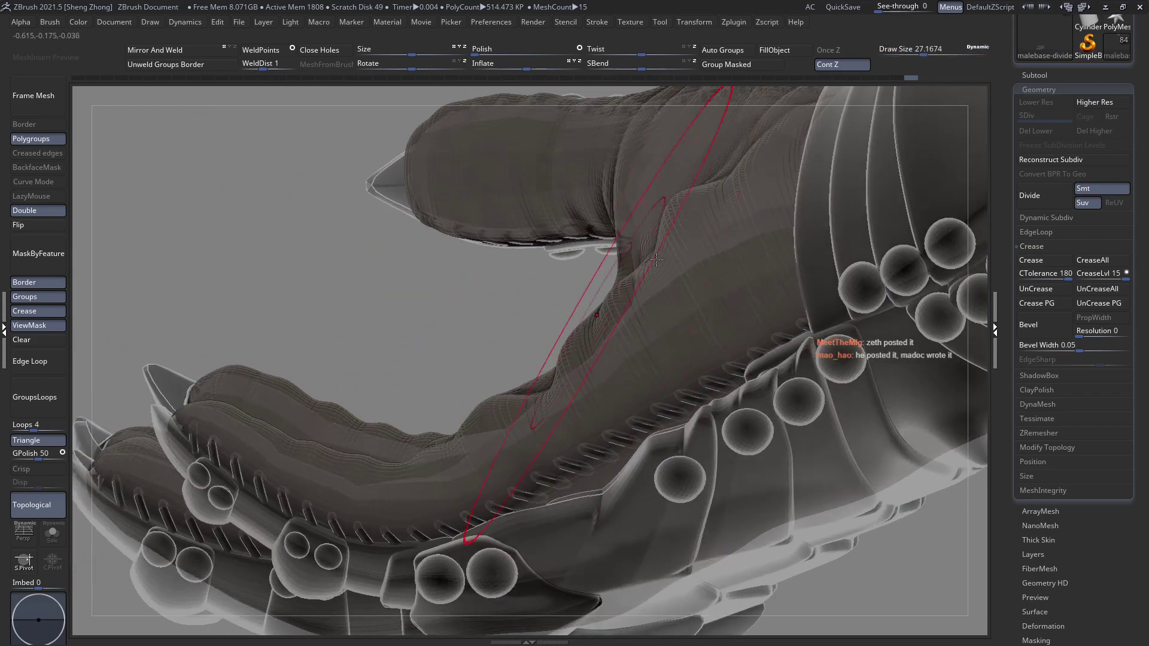
pyautogui.press('space')
pyautogui.moveTo(675, 210)
pyautogui.mouseDown()
pyautogui.moveTo(658, 269)
pyautogui.moveTo(525, 374)
pyautogui.mouseUp()
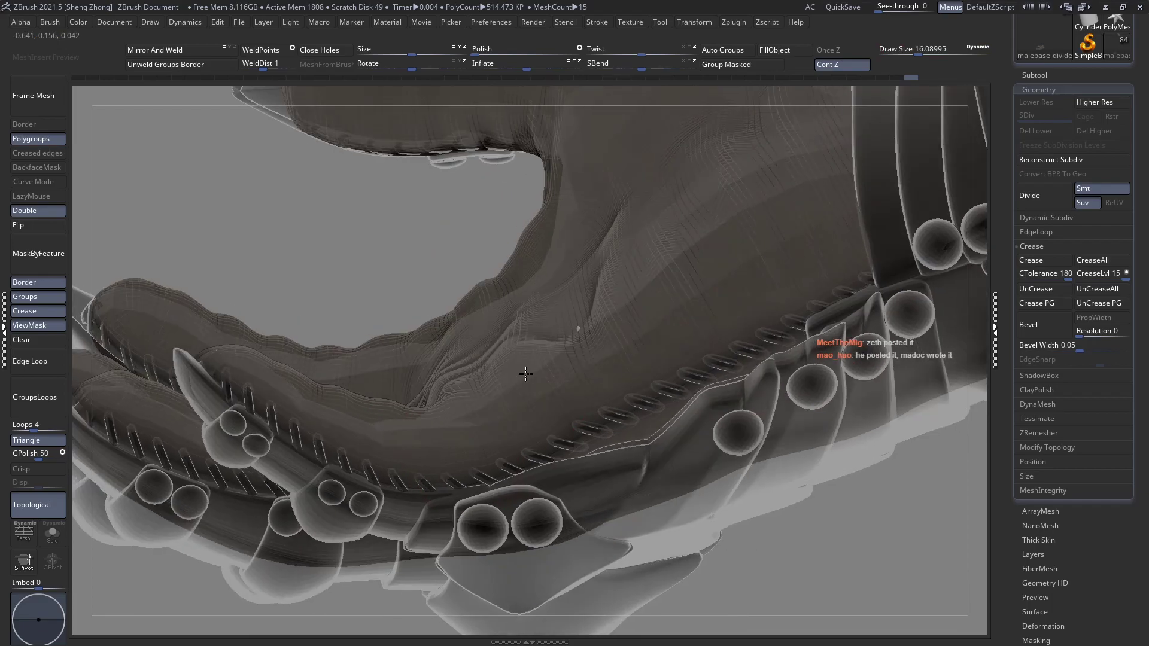
pyautogui.press('space')
pyautogui.moveTo(589, 326); pyautogui.dragTo(575, 326)
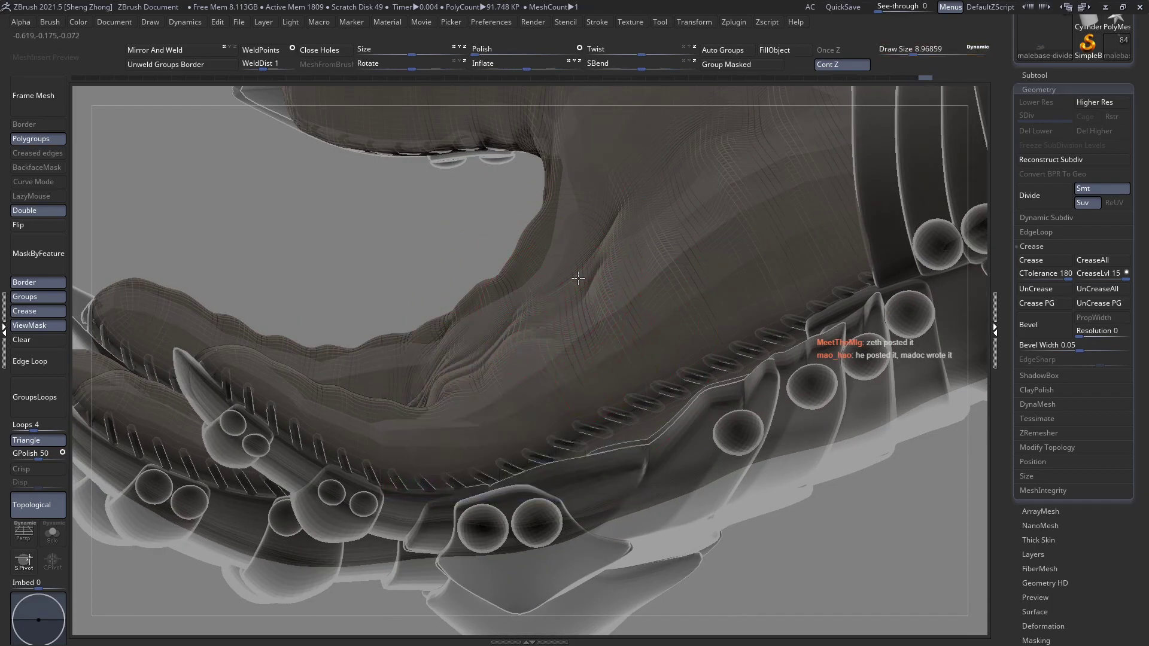
pyautogui.press('space')
pyautogui.moveTo(578, 279); pyautogui.dragTo(589, 280)
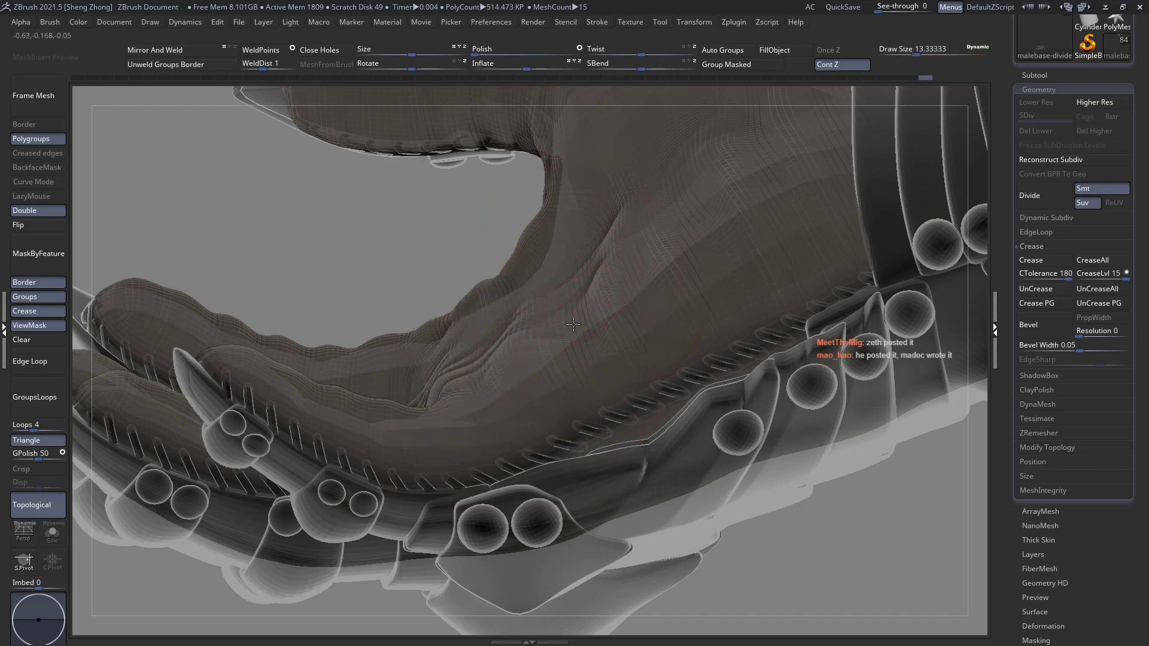
pyautogui.moveTo(575, 325); pyautogui.dragTo(529, 369)
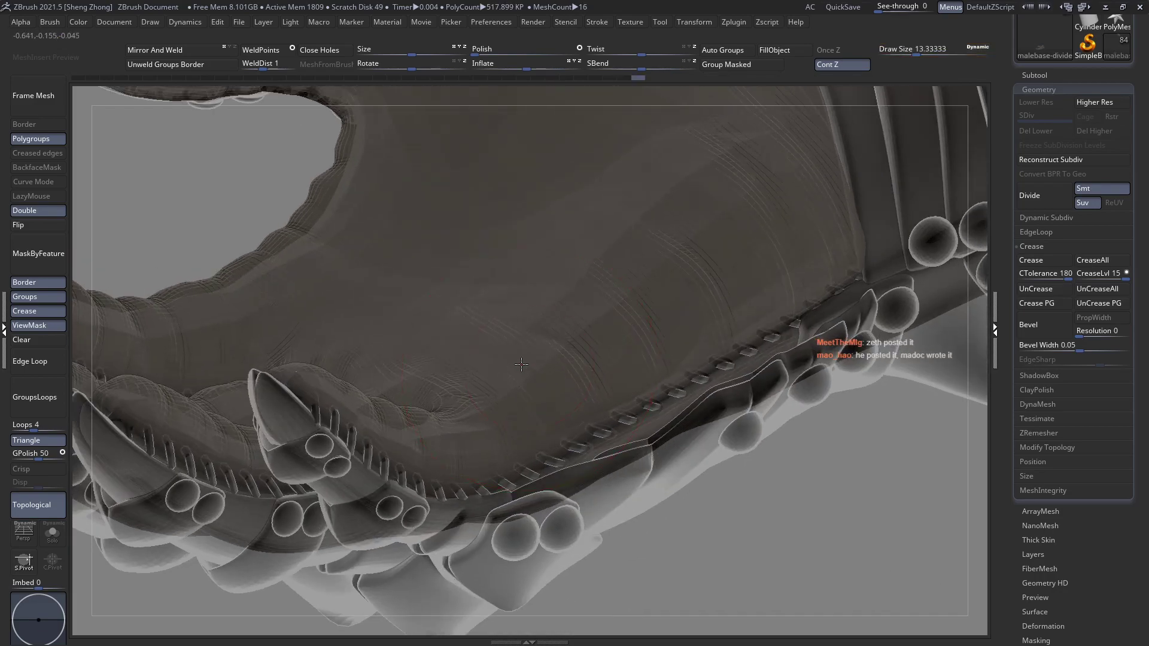
# Switch to the Move brush with a draw size of about 22 and shape the fold across the inner side of the thumb
pyautogui.moveTo(515, 360); pyautogui.dragTo(535, 309, button='right')
pyautogui.moveTo(535, 308); pyautogui.dragTo(535, 296)
pyautogui.press('b')
pyautogui.press('m')
pyautogui.press('v')
pyautogui.keyDown('alt'); pyautogui.moveTo(439, 245); pyautogui.dragTo(551, 308); pyautogui.keyUp('alt')
pyautogui.press('space')
pyautogui.moveTo(389, 340); pyautogui.dragTo(396, 339)
pyautogui.moveTo(397, 339)
pyautogui.mouseDown(button='right')
pyautogui.moveTo(258, 335)
pyautogui.moveTo(359, 332)
pyautogui.mouseUp(button='right')
pyautogui.moveTo(526, 305)
pyautogui.mouseDown(button='right')
pyautogui.moveTo(487, 320)
pyautogui.moveTo(346, 267)
pyautogui.moveTo(383, 263)
pyautogui.moveTo(413, 332)
pyautogui.moveTo(378, 330)
pyautogui.mouseUp(button='right')
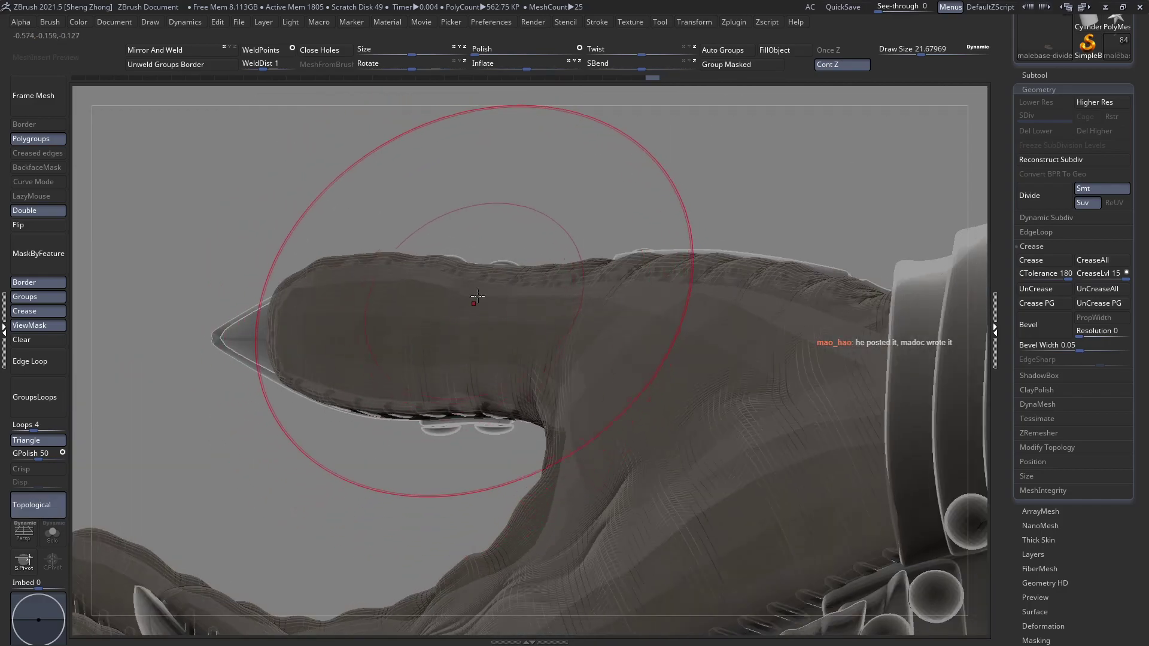
pyautogui.moveTo(484, 277); pyautogui.dragTo(483, 295)
pyautogui.moveTo(460, 350); pyautogui.dragTo(491, 345, button='right')
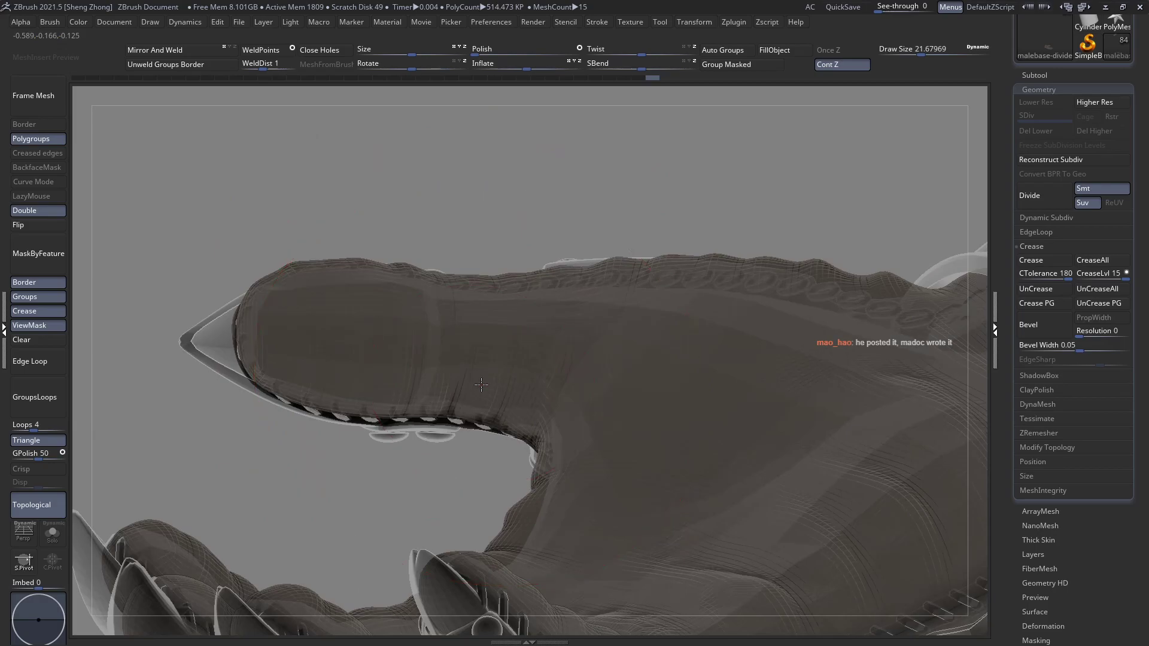
# Shape the glove folds at the base of the thumb and along the wrist with a draw size of about 23
pyautogui.keyDown('ctrl'); pyautogui.moveTo(452, 310); pyautogui.dragTo(410, 254, button='right'); pyautogui.keyUp('ctrl')
pyautogui.moveTo(620, 333)
pyautogui.mouseDown(button='right')
pyautogui.moveTo(624, 322)
pyautogui.moveTo(601, 404)
pyautogui.mouseUp(button='right')
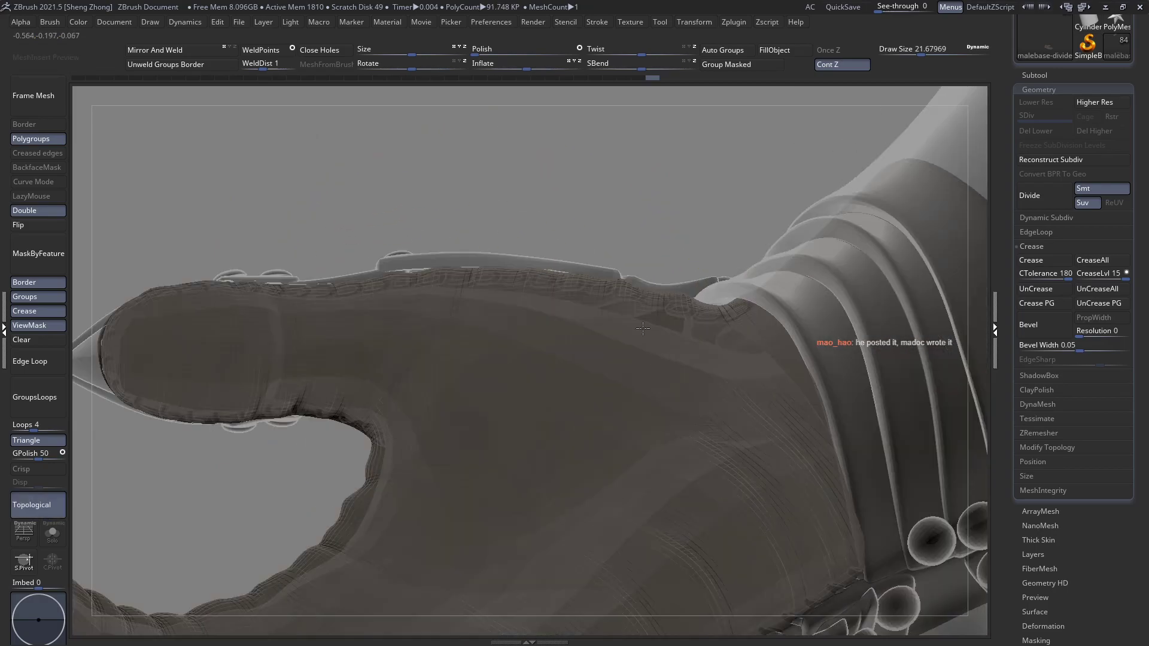
pyautogui.press('space')
pyautogui.moveTo(625, 333); pyautogui.dragTo(641, 332)
pyautogui.moveTo(641, 333)
pyautogui.mouseDown(button='right')
pyautogui.moveTo(643, 316)
pyautogui.moveTo(513, 305)
pyautogui.moveTo(586, 298)
pyautogui.moveTo(608, 331)
pyautogui.moveTo(615, 297)
pyautogui.mouseUp(button='right')
pyautogui.press('space')
pyautogui.moveTo(616, 297); pyautogui.dragTo(612, 297)
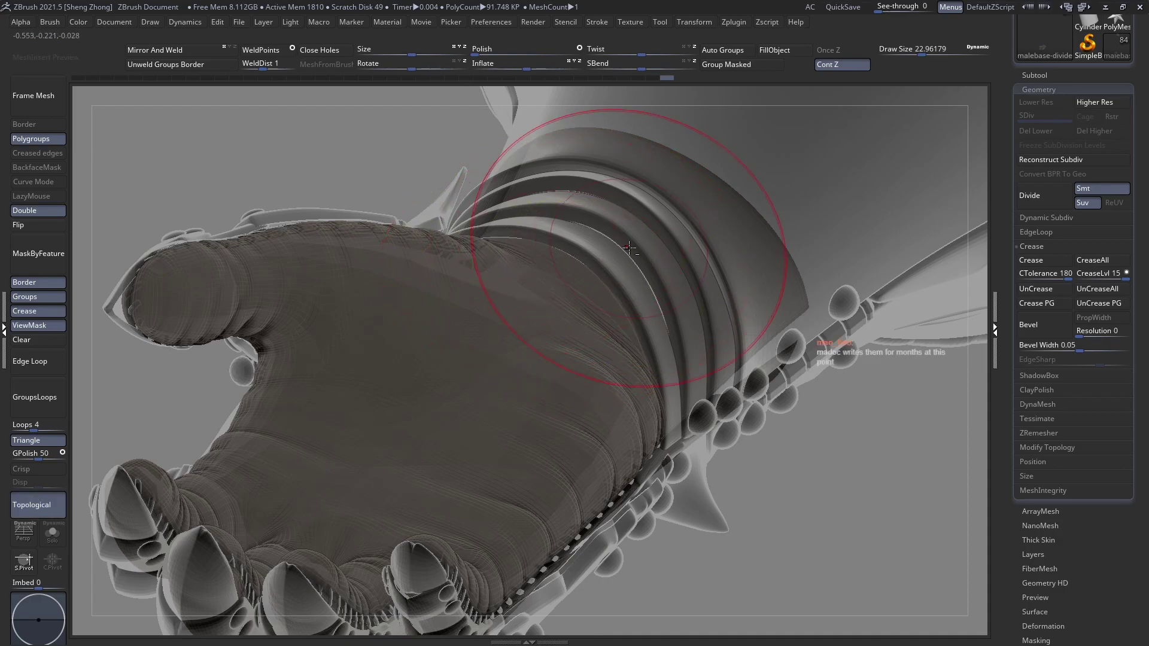
# Show the armour solid again and adjust the glove along the stitched seam beside the thumb with a draw size of about 20
pyautogui.moveTo(623, 250)
pyautogui.mouseDown(button='right')
pyautogui.moveTo(605, 264)
pyautogui.moveTo(640, 426)
pyautogui.moveTo(622, 407)
pyautogui.moveTo(600, 281)
pyautogui.moveTo(479, 192)
pyautogui.moveTo(525, 257)
pyautogui.moveTo(551, 346)
pyautogui.moveTo(543, 323)
pyautogui.mouseUp(button='right')
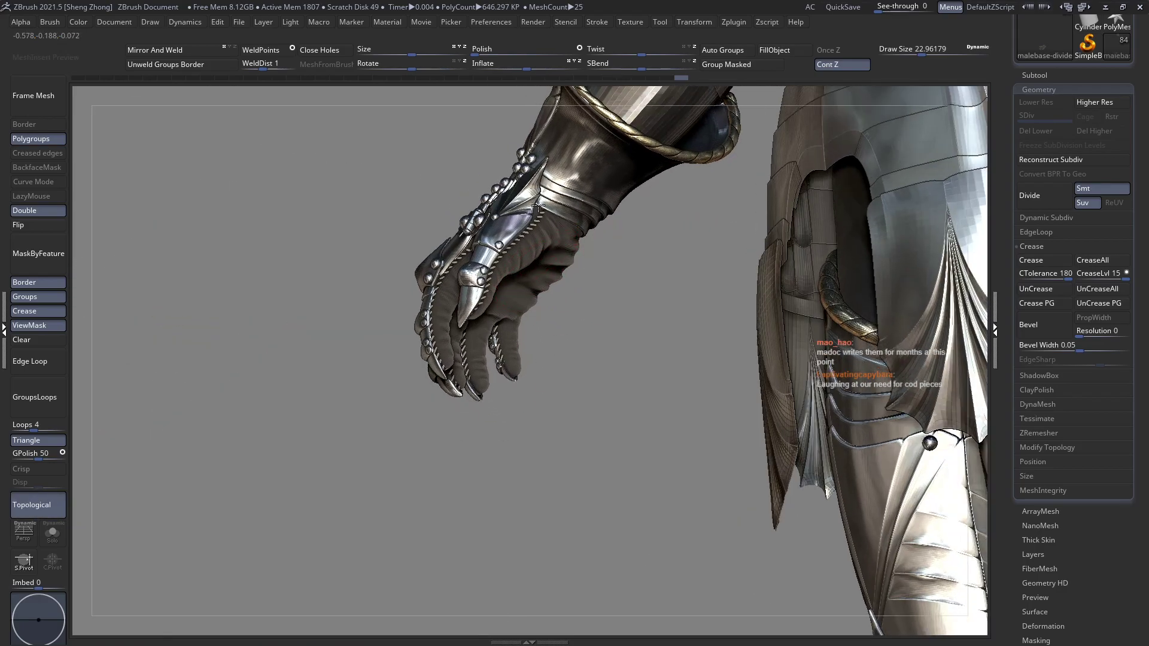
pyautogui.moveTo(538, 205)
pyautogui.mouseDown(button='right')
pyautogui.moveTo(668, 186)
pyautogui.moveTo(743, 354)
pyautogui.moveTo(547, 262)
pyautogui.moveTo(520, 234)
pyautogui.mouseUp(button='right')
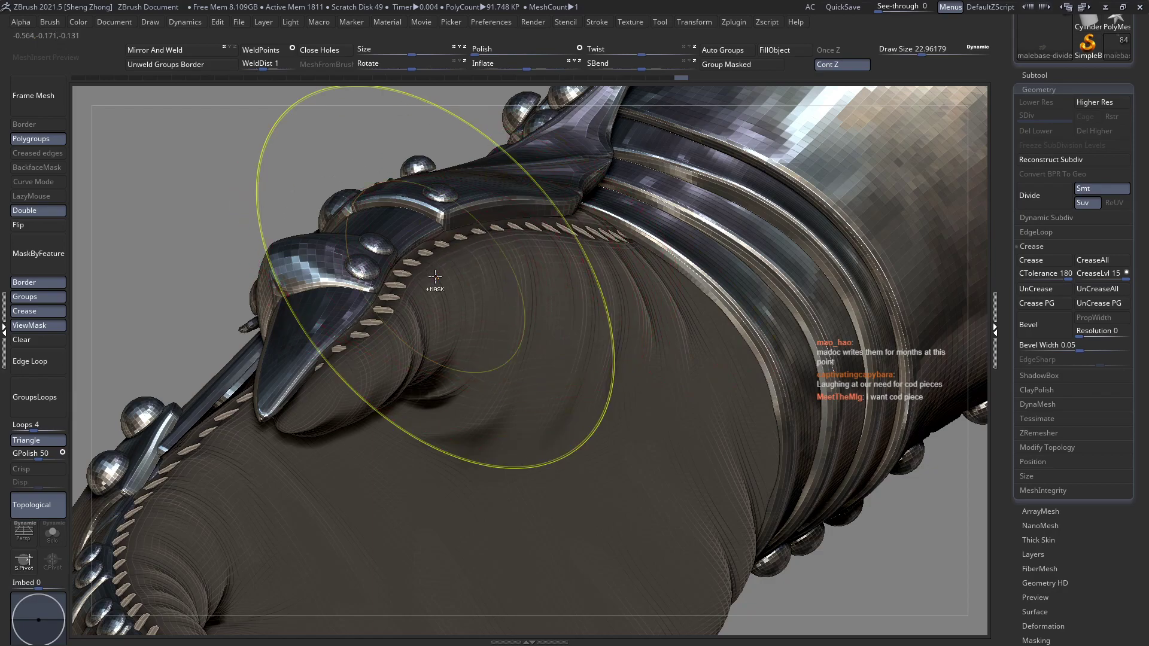
pyautogui.moveTo(436, 290)
pyautogui.keyDown('ctrl'); pyautogui.mouseDown(button='right')
pyautogui.moveTo(359, 227)
pyautogui.moveTo(201, 327)
pyautogui.mouseUp(button='right'); pyautogui.keyUp('ctrl')
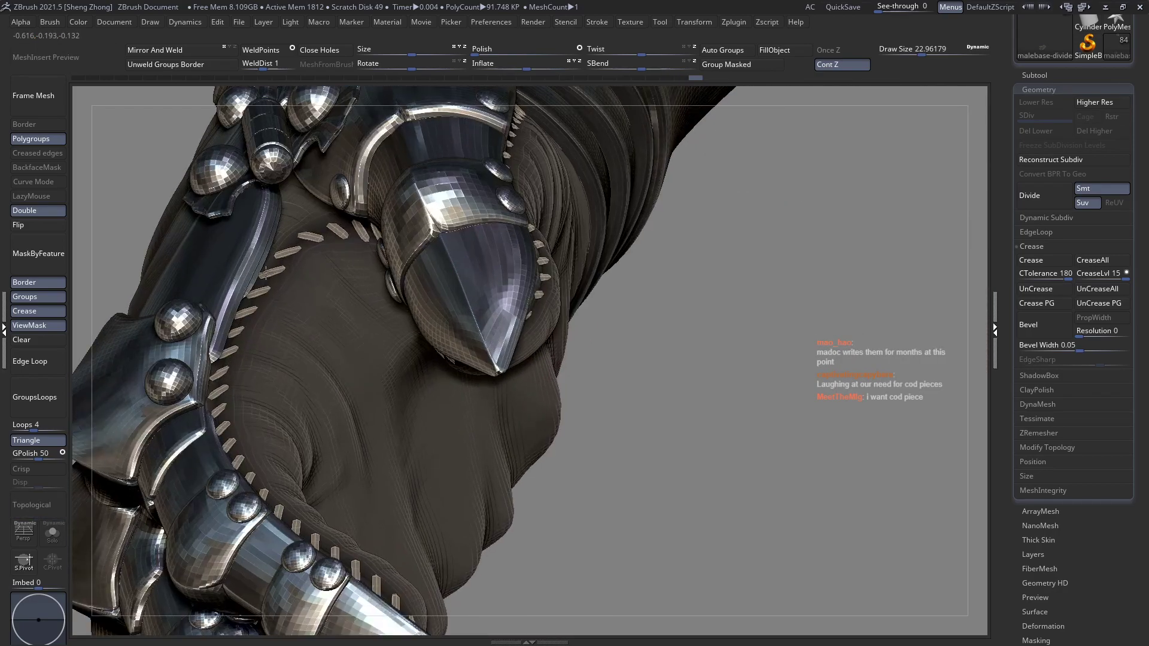
pyautogui.press('space')
pyautogui.moveTo(258, 247); pyautogui.dragTo(265, 275)
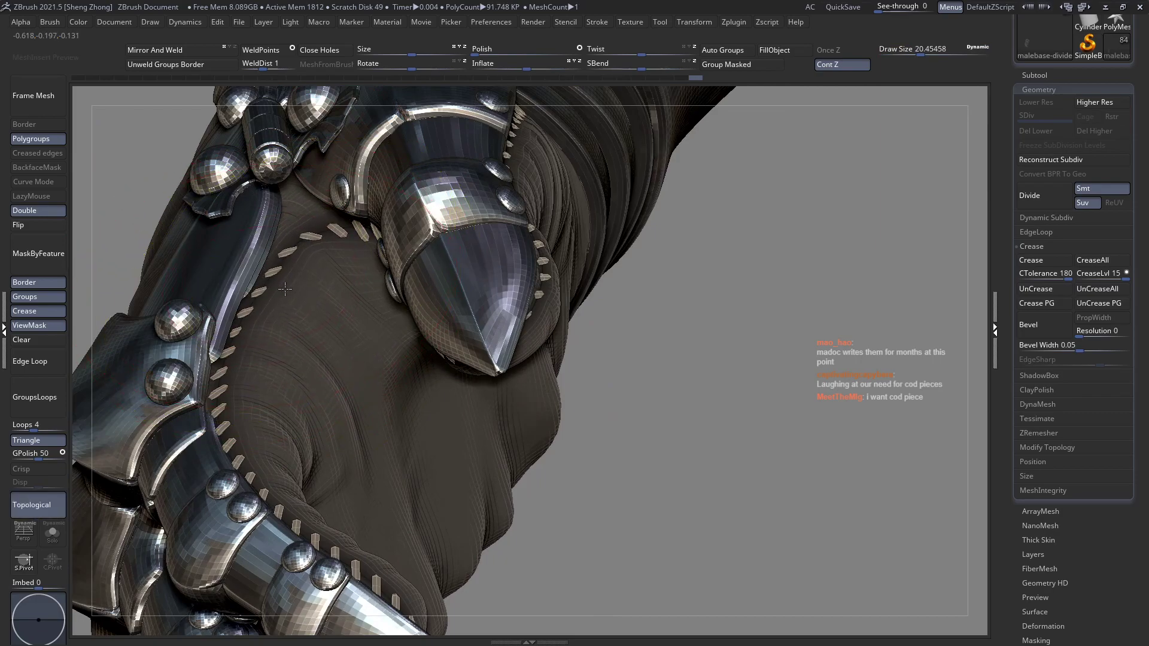
pyautogui.keyDown('ctrl'); pyautogui.moveTo(260, 248); pyautogui.dragTo(374, 234, button='right'); pyautogui.keyUp('ctrl')
# Frame the gauntlet's flared cuff and select the pieces at its rope-trimmed rim
pyautogui.keyDown('alt'); pyautogui.click(338, 321); pyautogui.keyUp('alt')
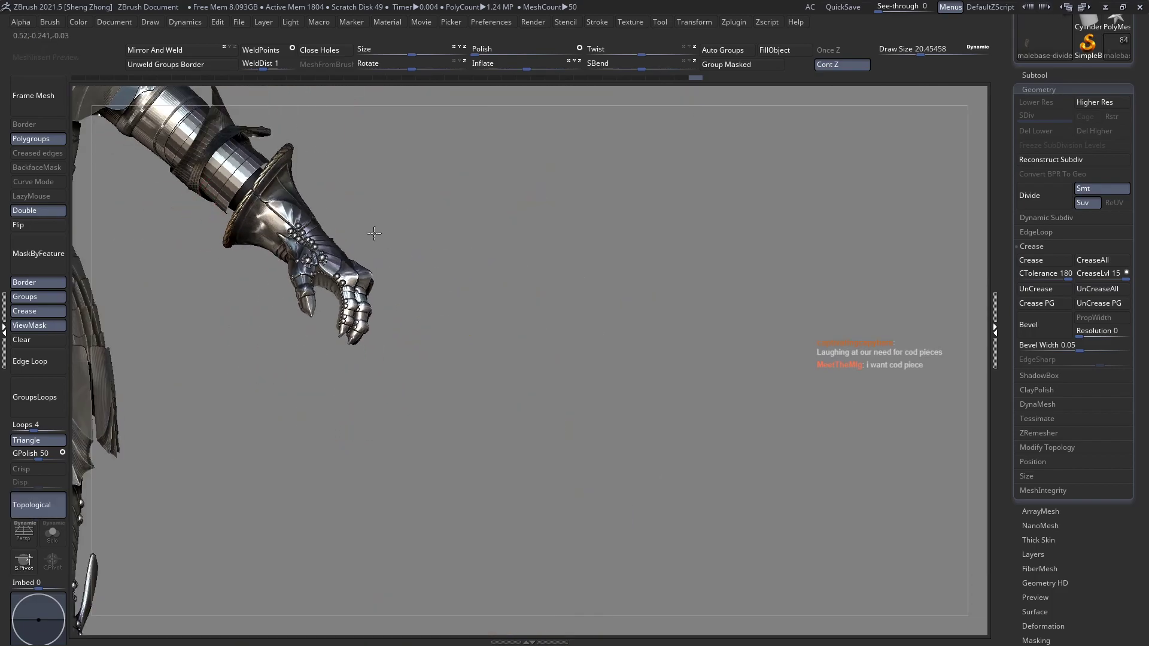
pyautogui.press('f')
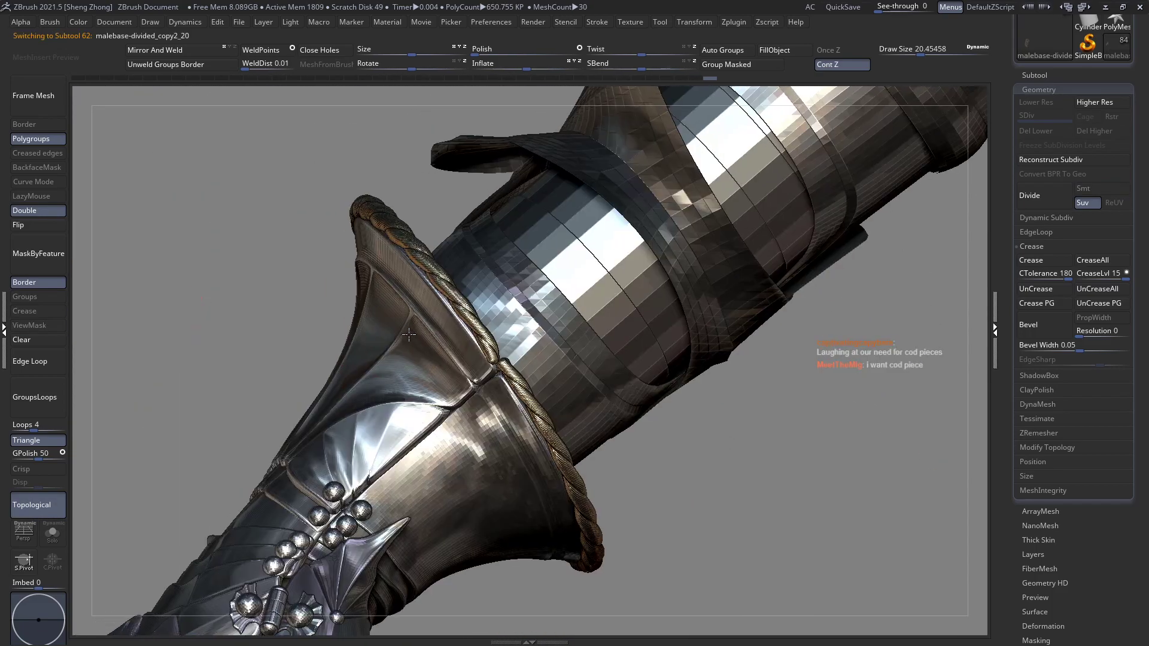
pyautogui.rightClick(265, 262)
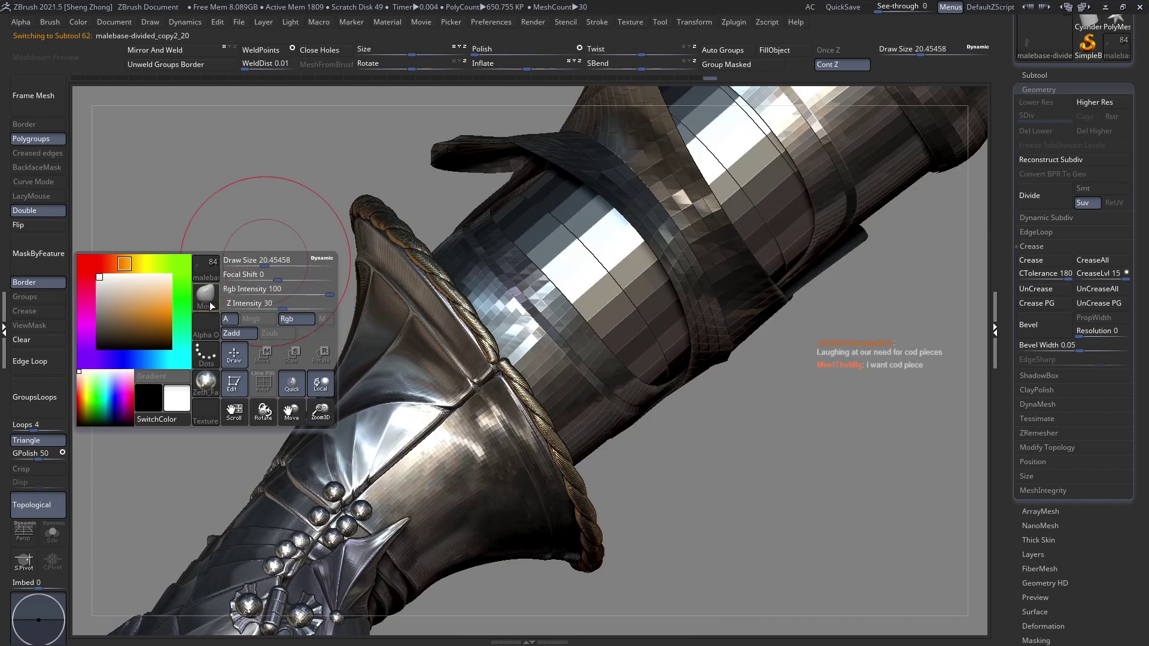
pyautogui.moveTo(383, 287)
pyautogui.mouseDown(button='right')
pyautogui.moveTo(479, 367)
pyautogui.moveTo(389, 288)
pyautogui.mouseUp(button='right')
pyautogui.keyDown('alt'); pyautogui.click(442, 373); pyautogui.keyUp('alt')
pyautogui.rightClick(363, 270)
pyautogui.click(307, 304)
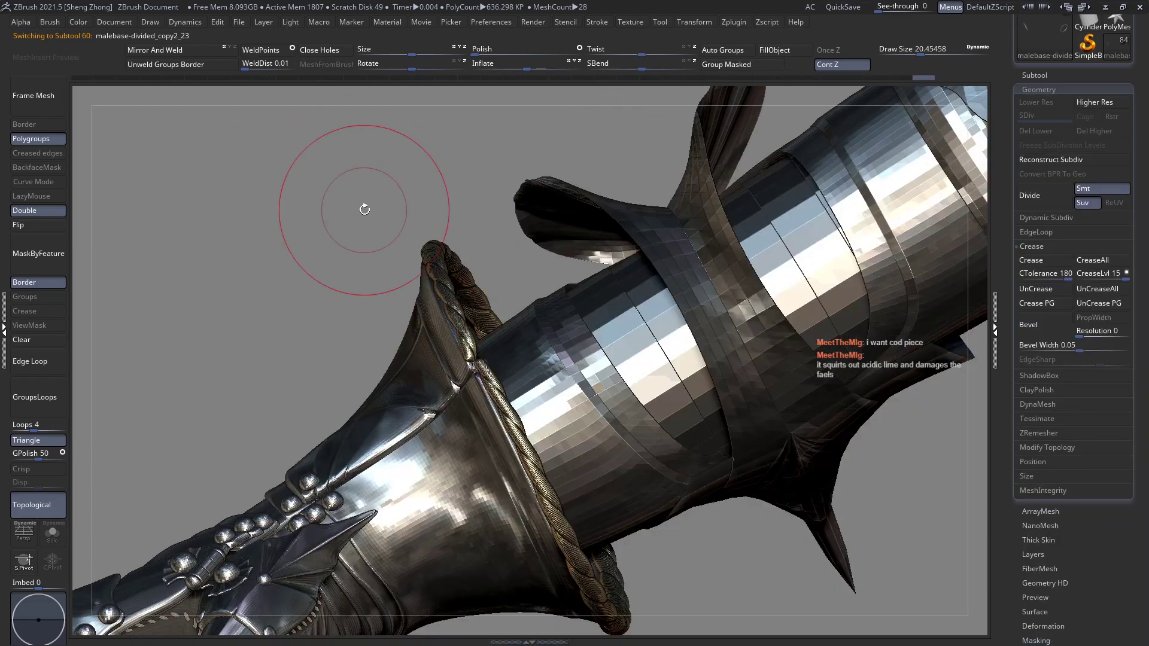
# Raise the Move brush's draw size to about 61 and adjust the rope trim on the cuff's flared rim
pyautogui.rightClick(304, 286)
pyautogui.moveTo(353, 209); pyautogui.dragTo(372, 209)
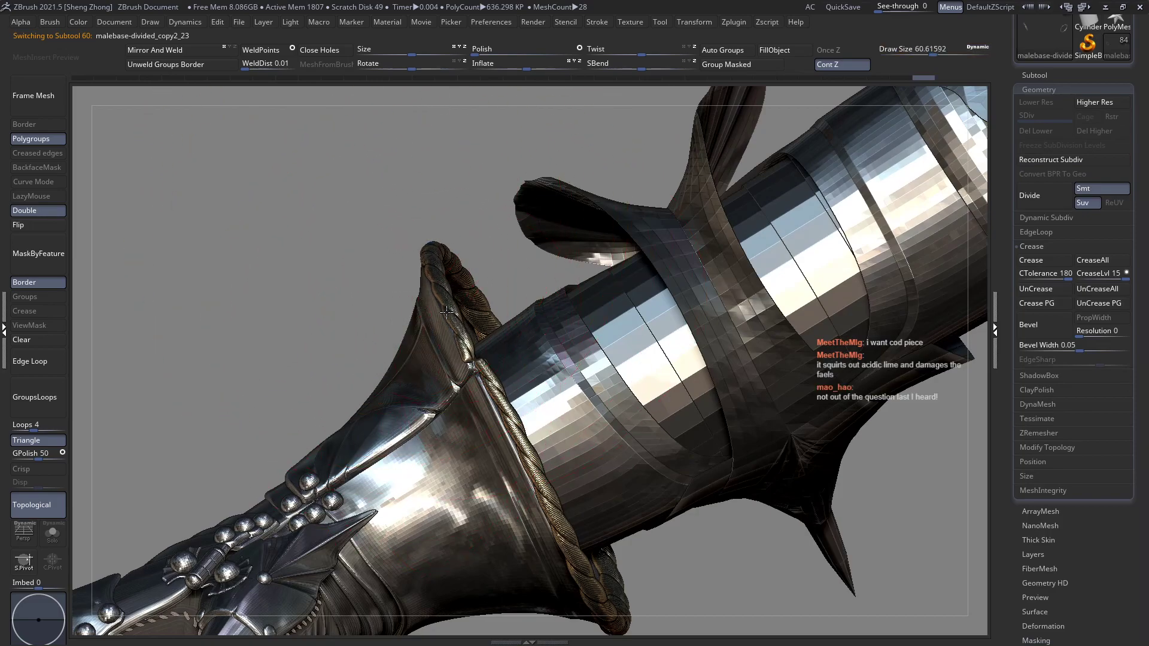
pyautogui.moveTo(443, 316)
pyautogui.mouseDown(button='right')
pyautogui.moveTo(482, 374)
pyautogui.moveTo(472, 335)
pyautogui.moveTo(489, 280)
pyautogui.moveTo(427, 274)
pyautogui.moveTo(338, 242)
pyautogui.mouseUp(button='right')
pyautogui.keyDown('alt'); pyautogui.click(330, 200); pyautogui.keyUp('alt')
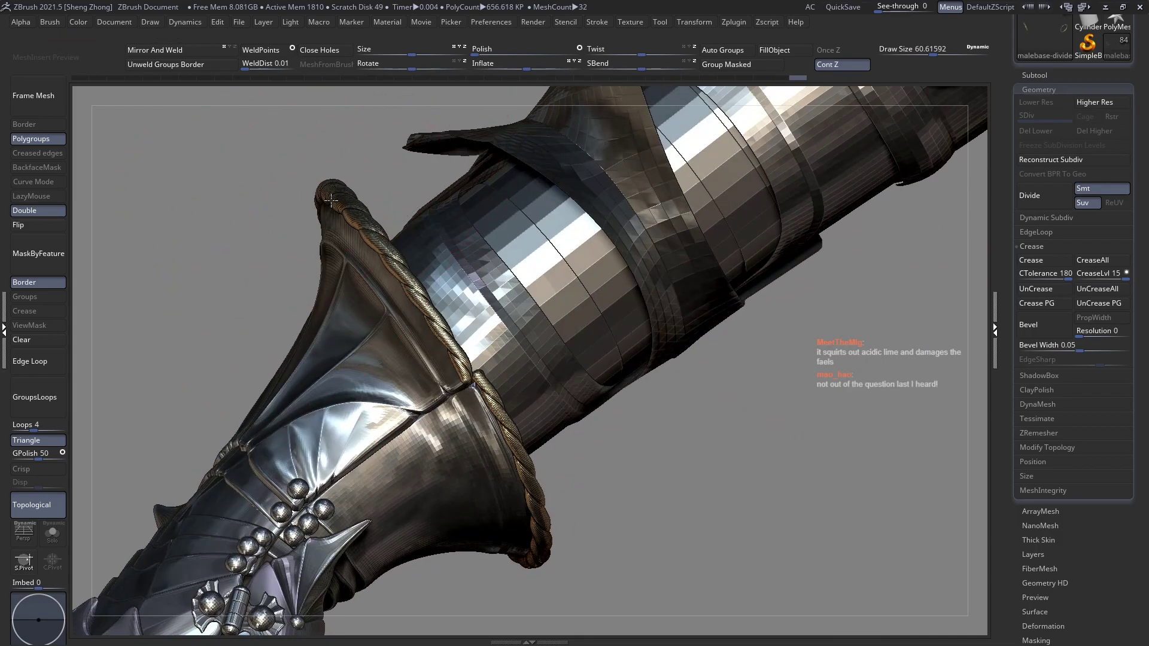
pyautogui.moveTo(335, 201)
pyautogui.mouseDown(button='right')
pyautogui.moveTo(361, 202)
pyautogui.moveTo(420, 172)
pyautogui.moveTo(385, 179)
pyautogui.moveTo(239, 263)
pyautogui.moveTo(252, 287)
pyautogui.moveTo(228, 315)
pyautogui.moveTo(219, 386)
pyautogui.mouseUp(button='right')
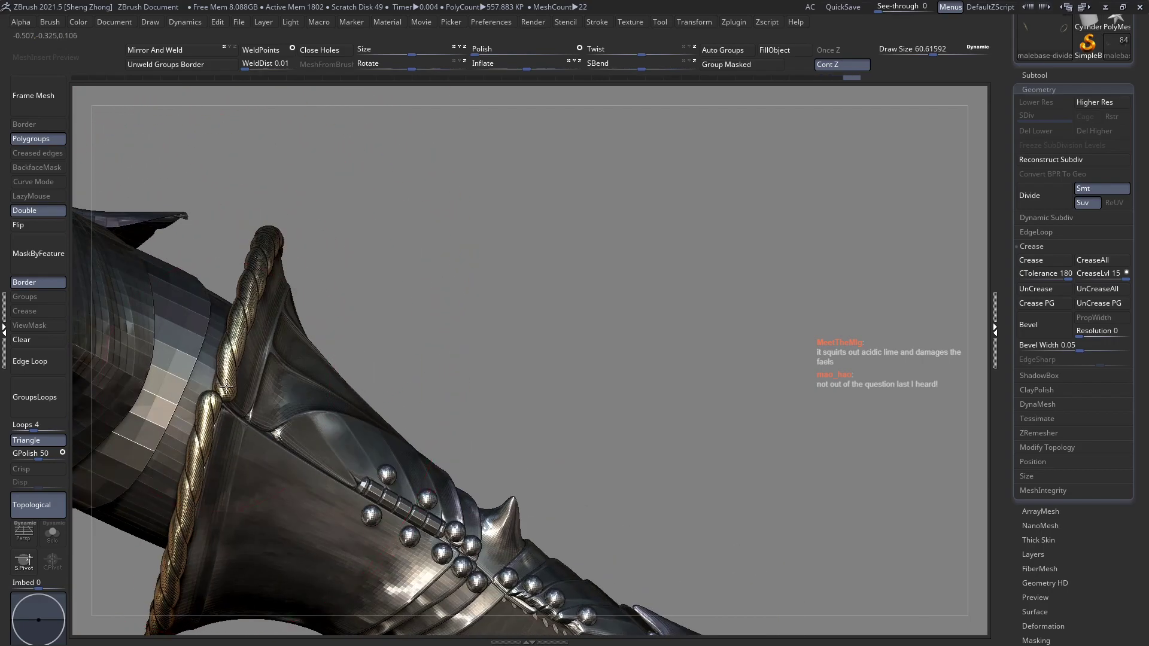
# Reshape the cuff's rope-trimmed edge around the seam between its two plates and check its flare against the arm
pyautogui.moveTo(250, 291); pyautogui.dragTo(232, 288, button='right')
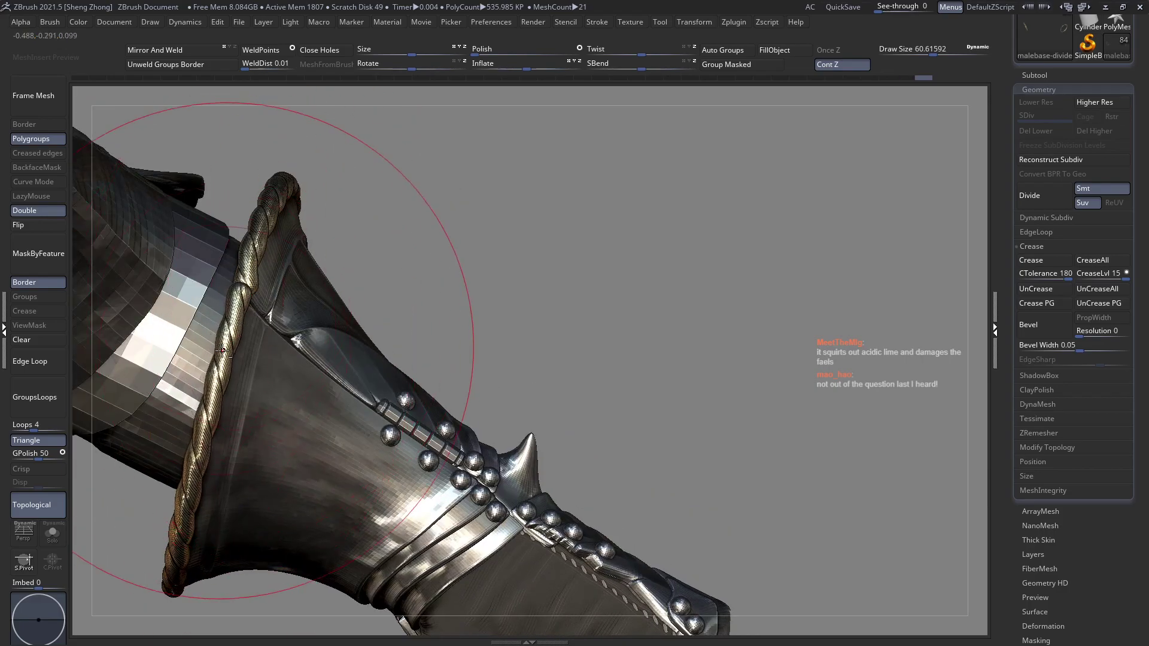
pyautogui.moveTo(222, 350); pyautogui.dragTo(224, 323, button='right')
pyautogui.moveTo(217, 375)
pyautogui.mouseDown(button='right')
pyautogui.moveTo(215, 430)
pyautogui.moveTo(244, 310)
pyautogui.moveTo(233, 298)
pyautogui.moveTo(236, 413)
pyautogui.mouseUp(button='right')
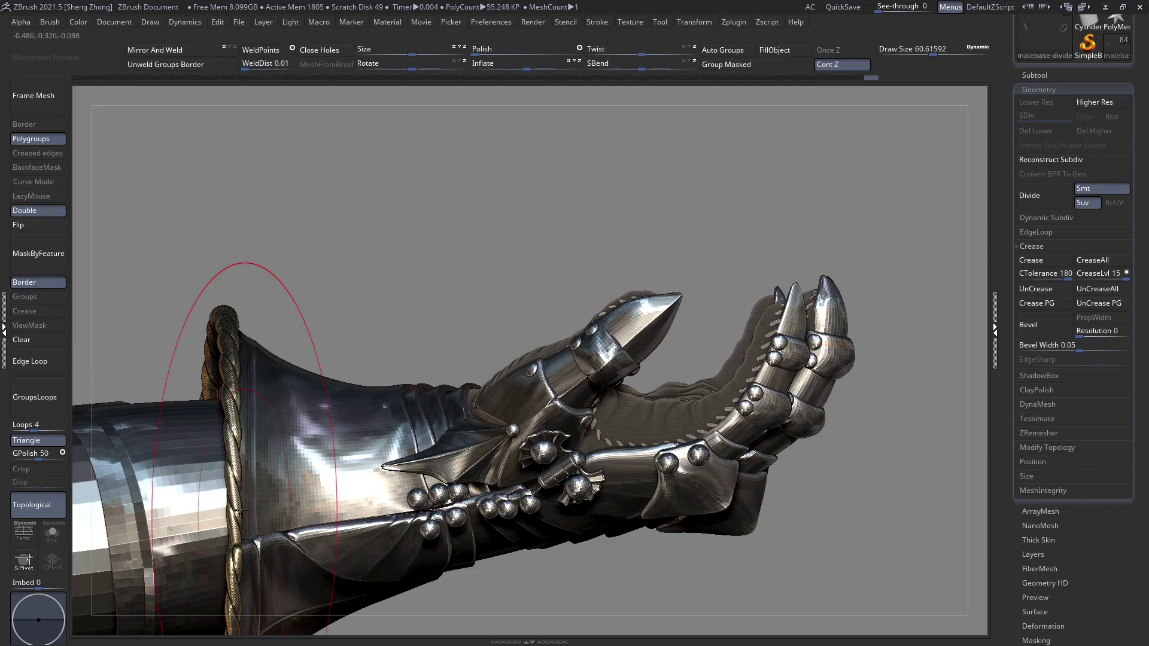
pyautogui.moveTo(253, 513); pyautogui.dragTo(224, 486, button='right')
pyautogui.moveTo(239, 388)
pyautogui.mouseDown(button='right')
pyautogui.moveTo(539, 385)
pyautogui.moveTo(365, 257)
pyautogui.moveTo(406, 290)
pyautogui.moveTo(513, 295)
pyautogui.moveTo(520, 307)
pyautogui.mouseUp(button='right')
pyautogui.rightClick(519, 306)
# Choose the sphere from the armour insert-mesh brush, try a rivet beside the rope trim at draw size 3, and undo it
pyautogui.press('b')
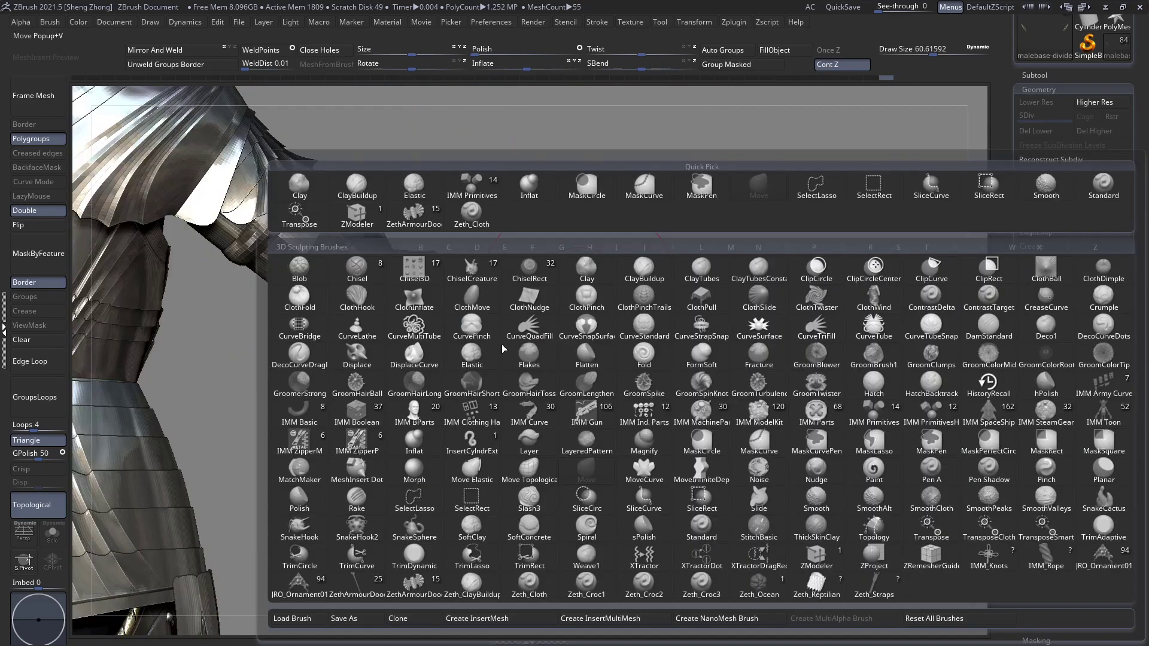
pyautogui.press('z')
pyautogui.click(371, 589)
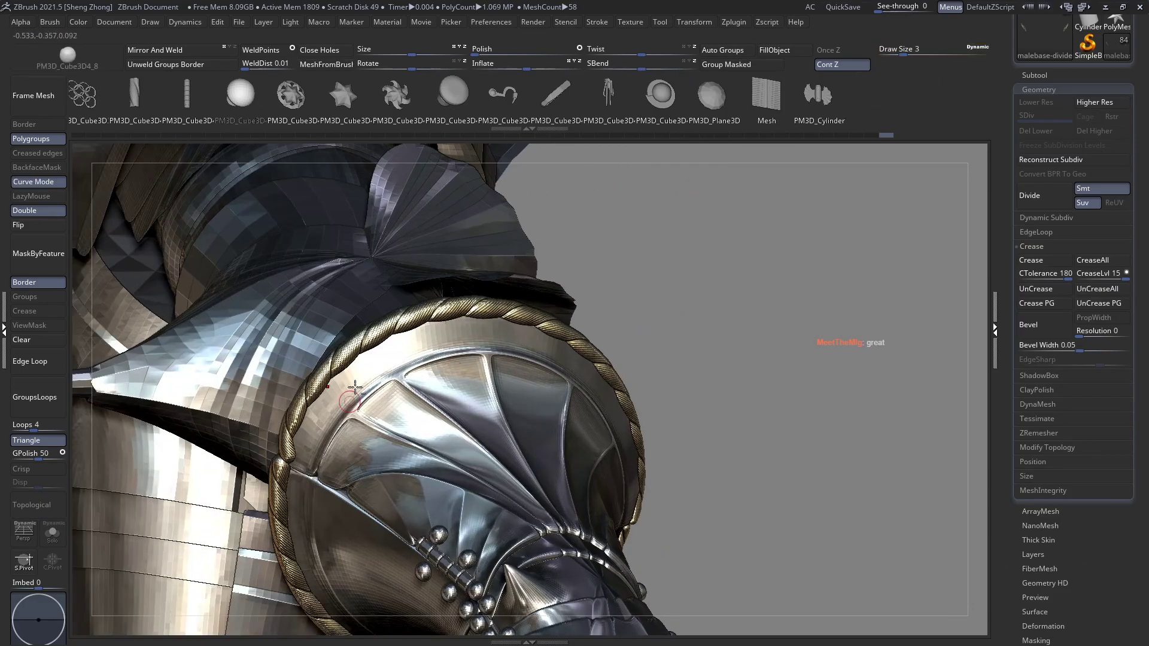
pyautogui.moveTo(355, 388); pyautogui.dragTo(335, 318, button='right')
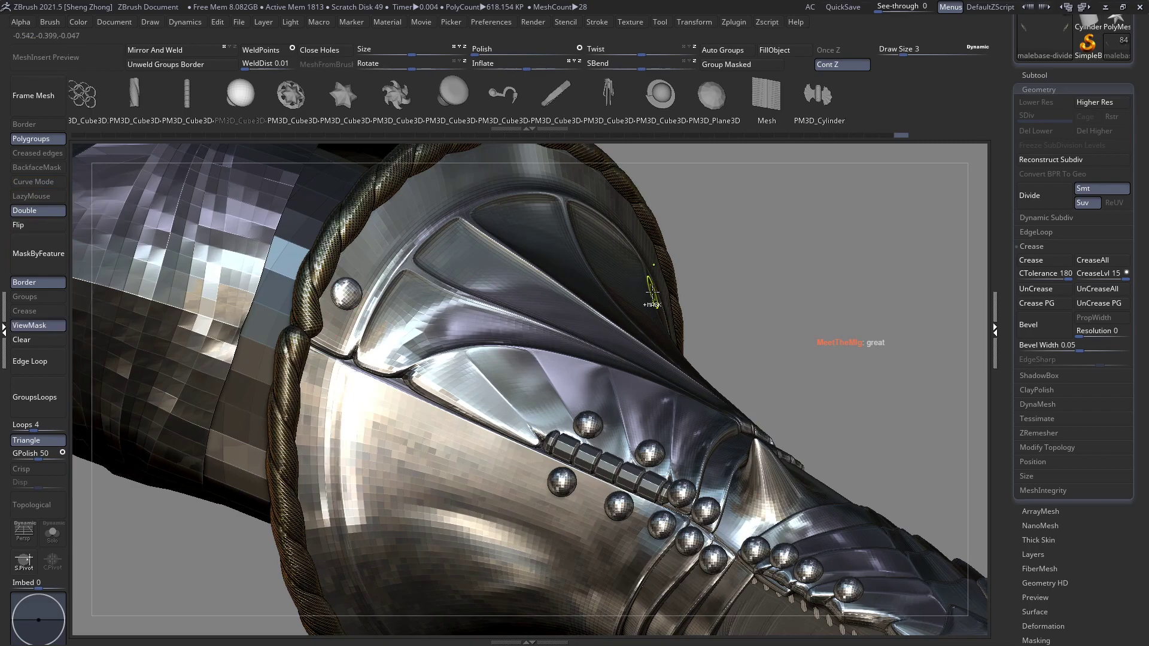
pyautogui.hotkey('ctrl', 'z')
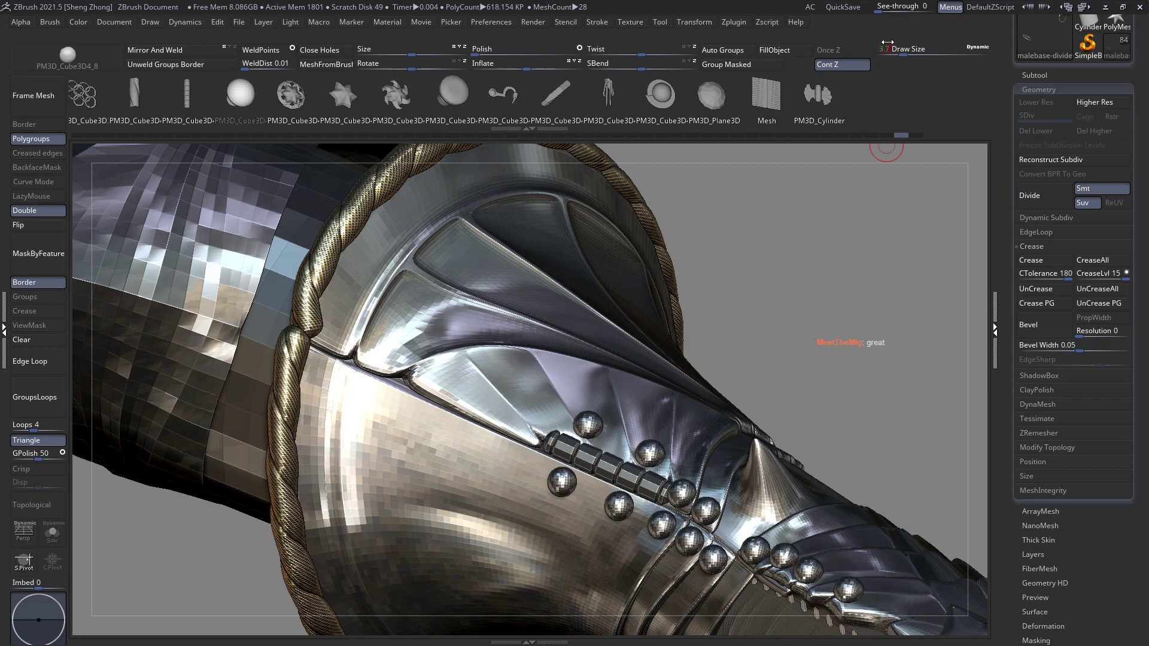
# Set the draw size to 3.75 and test a rivet on the finned cuff plate just inside the rope trim
pyautogui.rightClick(729, 233)
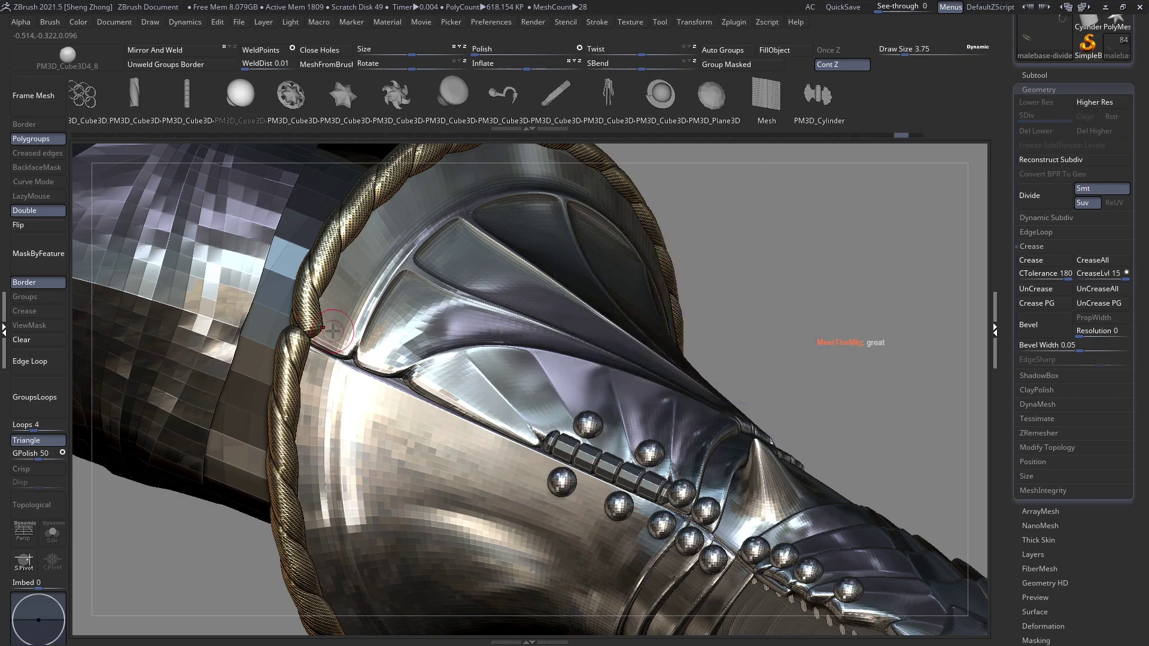
pyautogui.moveTo(332, 331)
pyautogui.mouseDown(button='right')
pyautogui.moveTo(269, 344)
pyautogui.moveTo(329, 338)
pyautogui.mouseUp(button='right')
pyautogui.keyDown('alt'); pyautogui.moveTo(575, 295); pyautogui.dragTo(503, 368, button='right'); pyautogui.keyUp('alt')
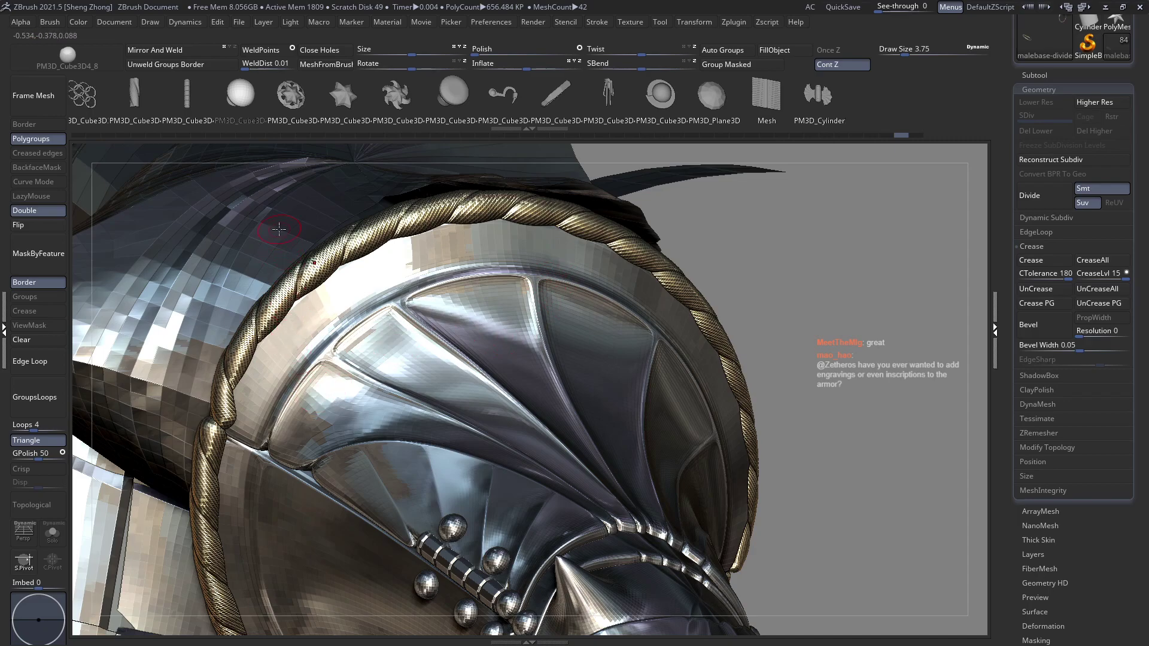
pyautogui.moveTo(353, 329); pyautogui.dragTo(272, 361, button='right')
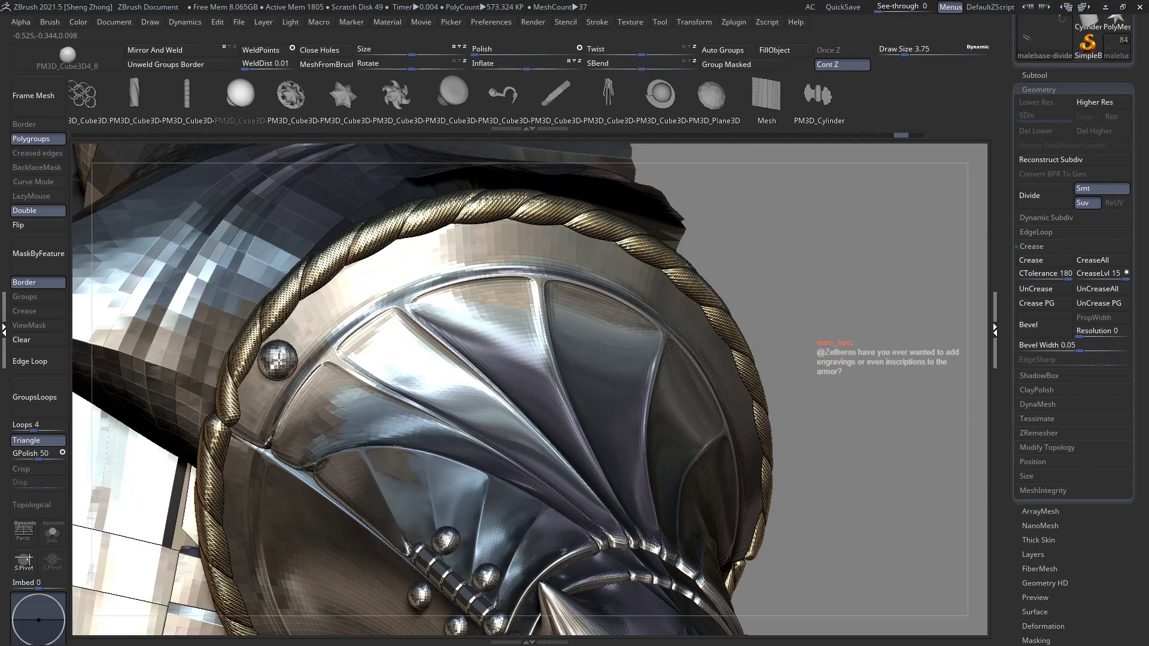
pyautogui.keyDown('alt'); pyautogui.click(233, 396); pyautogui.keyUp('alt')
# Make the finned cuff plate the active subtool, frame its rim closely, and hide the surrounding interface panels
pyautogui.click(53, 532)
pyautogui.keyDown('ctrl'); pyautogui.moveTo(226, 482); pyautogui.dragTo(419, 371, button='right'); pyautogui.keyUp('ctrl')
pyautogui.click(52, 533)
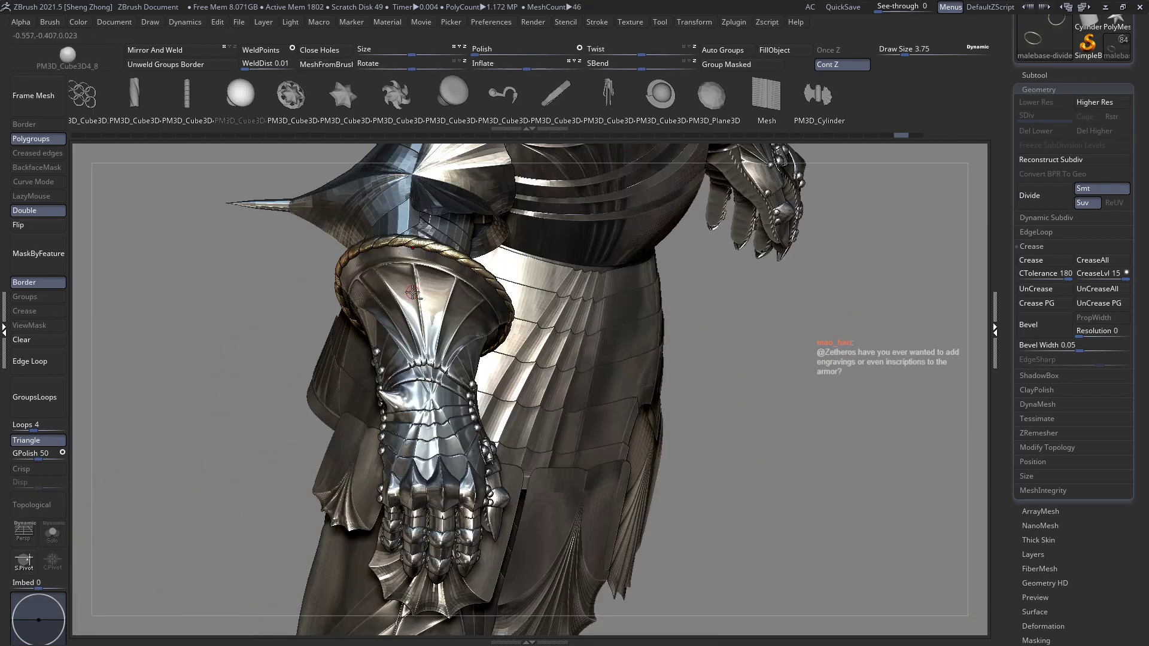
pyautogui.keyDown('alt'); pyautogui.click(412, 292); pyautogui.keyUp('alt')
pyautogui.keyDown('ctrl'); pyautogui.moveTo(412, 292); pyautogui.dragTo(272, 365, button='right'); pyautogui.keyUp('ctrl')
pyautogui.press('Tab')
pyautogui.press('Tab')
pyautogui.press('Tab')
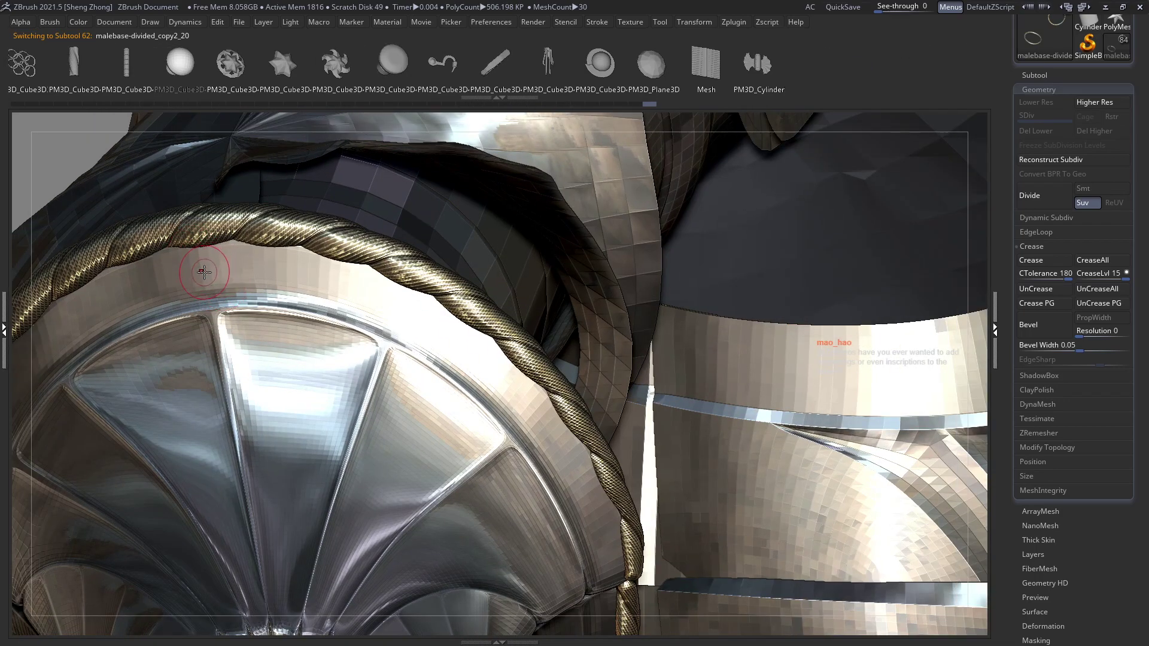
# Try placing five spaced rivets around the finned cuff plate between the rope trim and the raised border
pyautogui.moveTo(204, 272); pyautogui.dragTo(230, 281)
pyautogui.moveTo(278, 278); pyautogui.dragTo(298, 311, button='right')
pyautogui.keyDown('ctrl'); pyautogui.moveTo(493, 398); pyautogui.dragTo(424, 387, button='right'); pyautogui.keyUp('ctrl')
pyautogui.keyDown('alt'); pyautogui.moveTo(464, 427); pyautogui.dragTo(444, 322, button='right'); pyautogui.keyUp('alt')
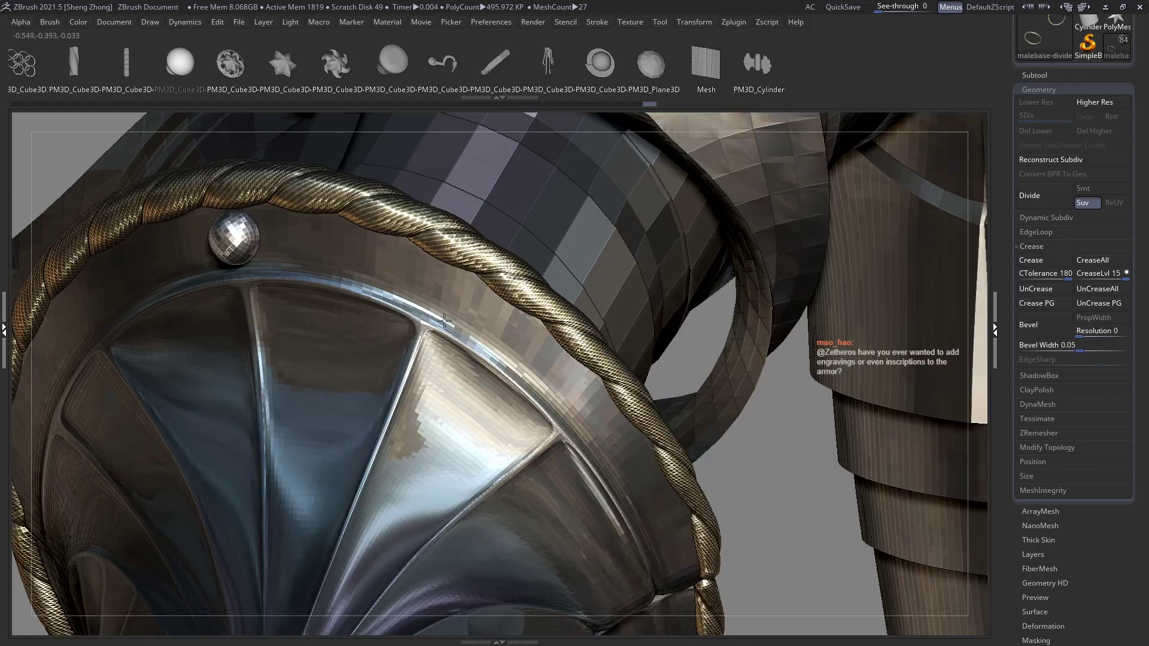
pyautogui.click(439, 289)
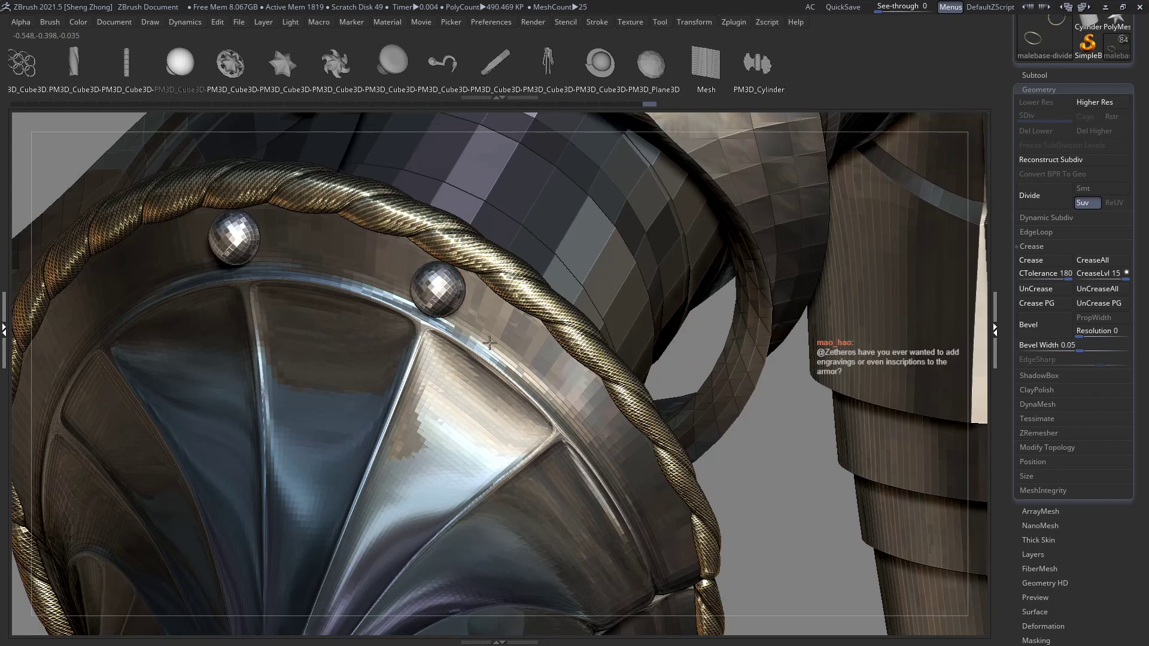
pyautogui.click(589, 406)
pyautogui.keyDown('ctrl'); pyautogui.moveTo(589, 406); pyautogui.dragTo(483, 415, button='right'); pyautogui.keyUp('ctrl')
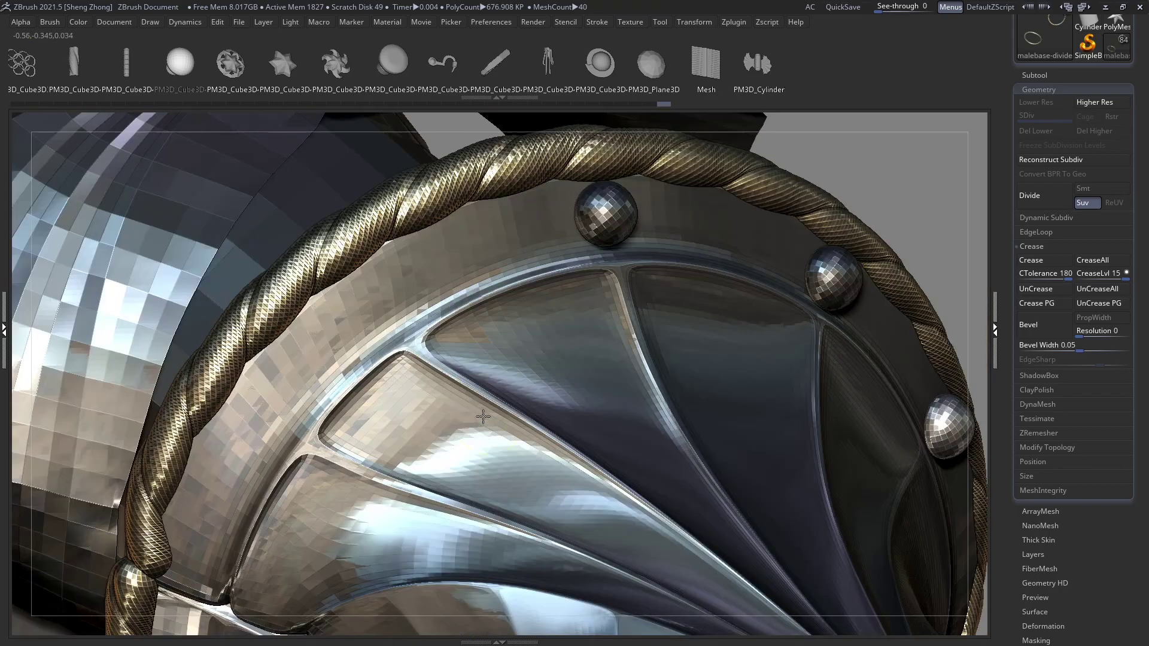
pyautogui.click(380, 295)
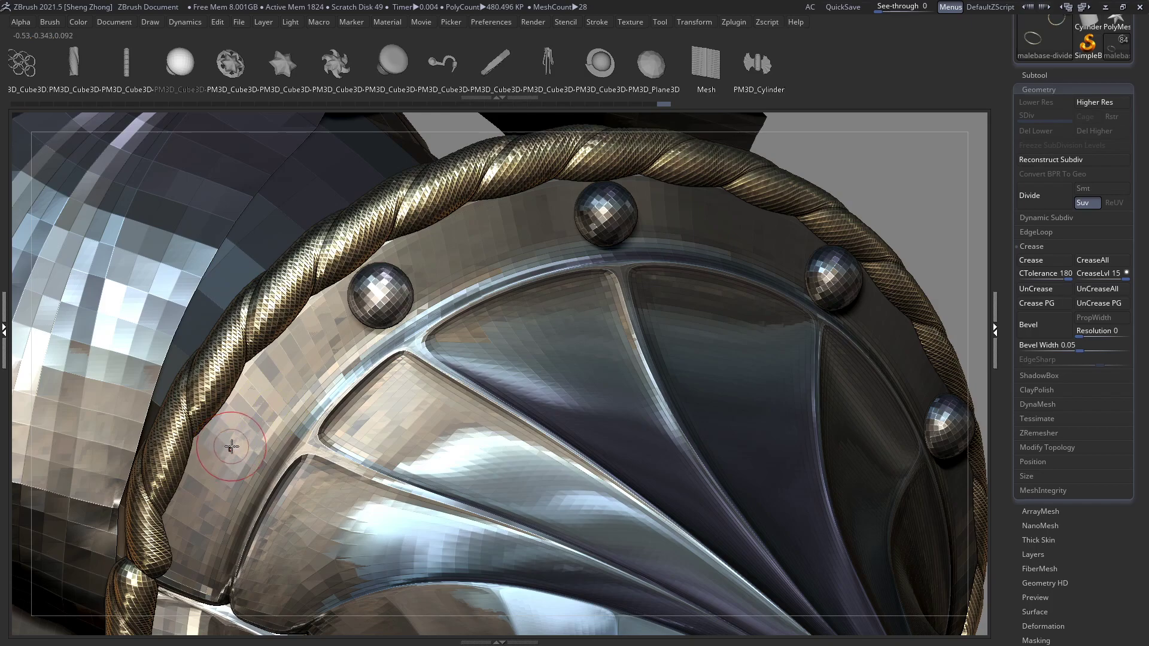
pyautogui.moveTo(245, 444); pyautogui.dragTo(245, 477)
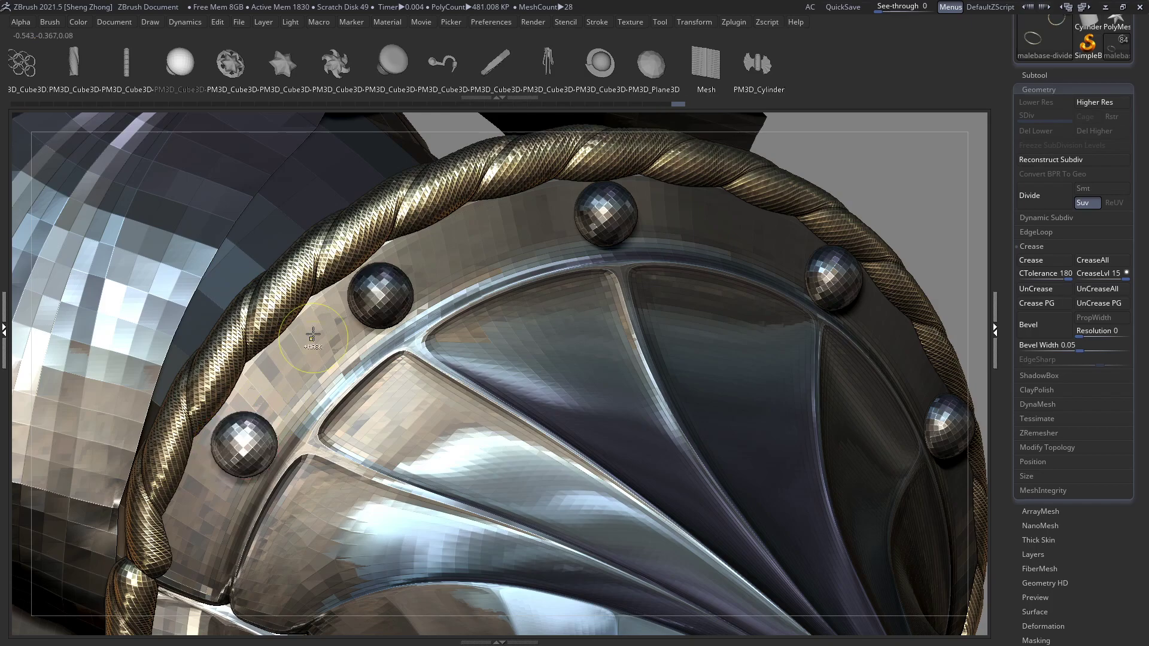
# Undo the five rivets placed around the rim of the finned cuff plate
pyautogui.keyDown('ctrl'); pyautogui.moveTo(313, 335); pyautogui.dragTo(122, 249, button='right'); pyautogui.keyUp('ctrl')
pyautogui.moveTo(327, 358); pyautogui.dragTo(372, 302, button='right')
pyautogui.keyDown('ctrl'); pyautogui.moveTo(411, 349); pyautogui.dragTo(261, 293, button='right'); pyautogui.keyUp('ctrl')
pyautogui.hotkey('ctrl', 'z')
pyautogui.hotkey('ctrl', 'z')
pyautogui.hotkey('ctrl', 'z')
pyautogui.hotkey('ctrl', 'z')
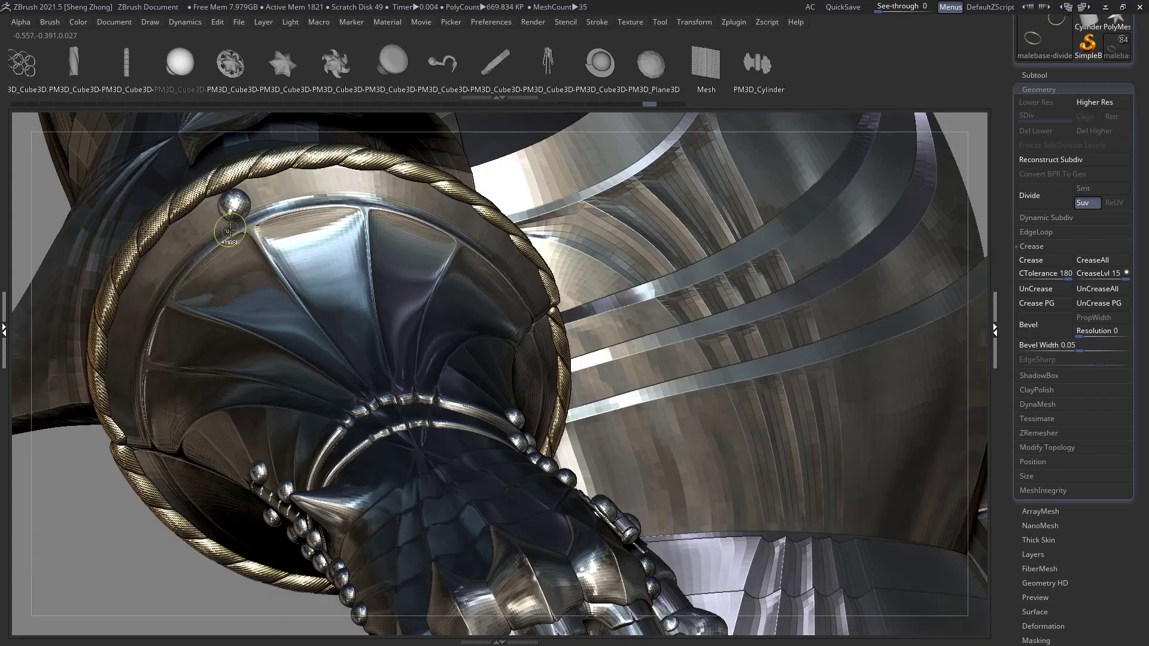
pyautogui.hotkey('ctrl', 'z')
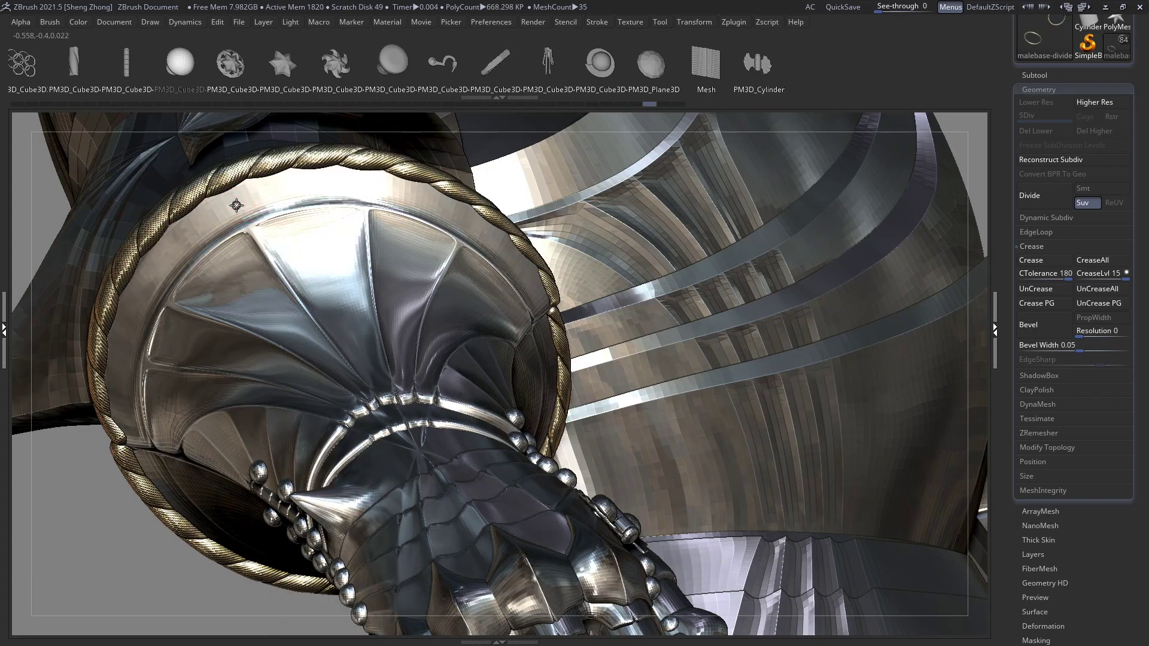
# Place sphere rivets at even intervals along the finned cuff plate's rim, just inside the rope trim
pyautogui.moveTo(237, 205); pyautogui.dragTo(281, 207)
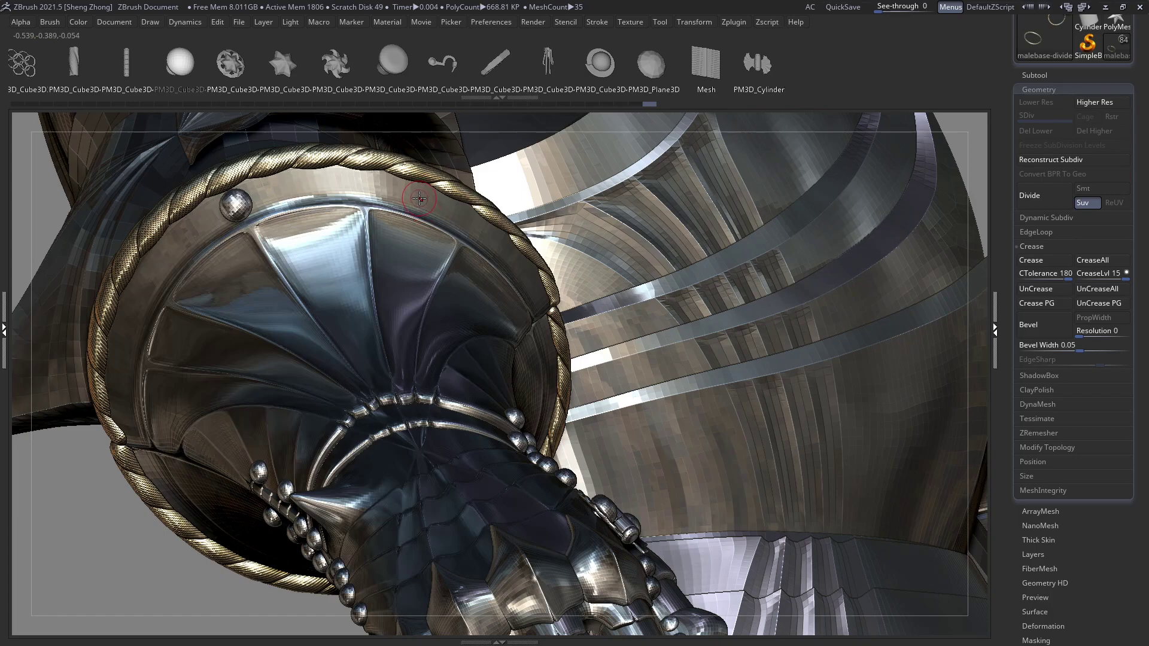
pyautogui.moveTo(188, 304); pyautogui.dragTo(122, 328, button='right')
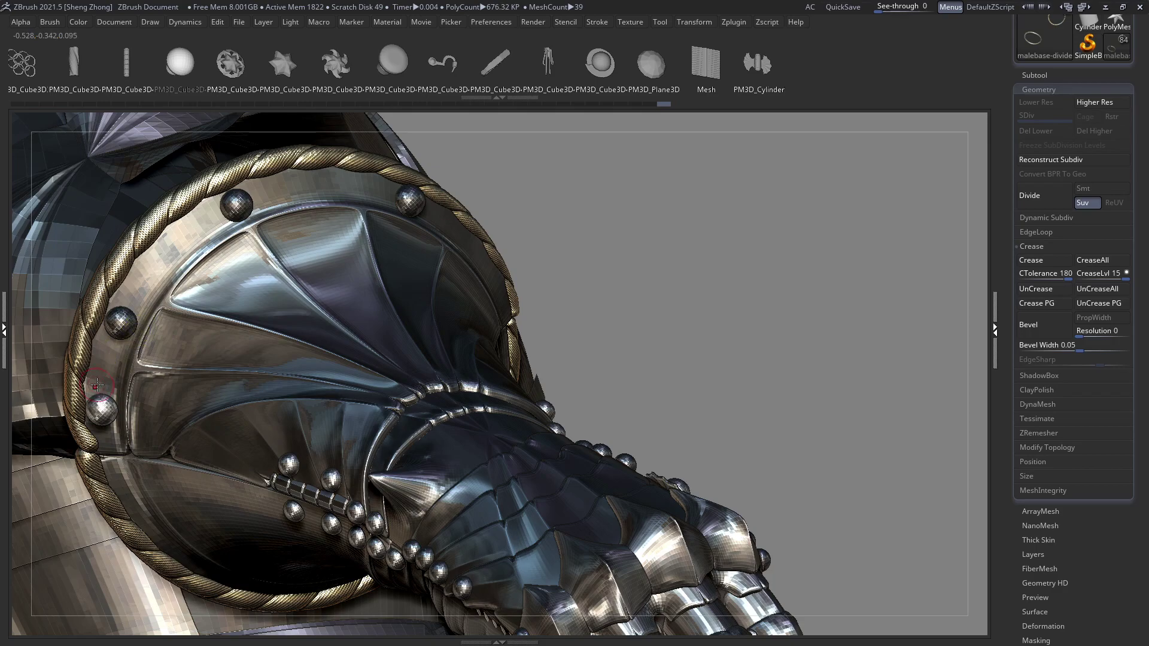
pyautogui.moveTo(137, 328)
pyautogui.mouseDown(button='right')
pyautogui.moveTo(179, 323)
pyautogui.moveTo(133, 325)
pyautogui.mouseUp(button='right')
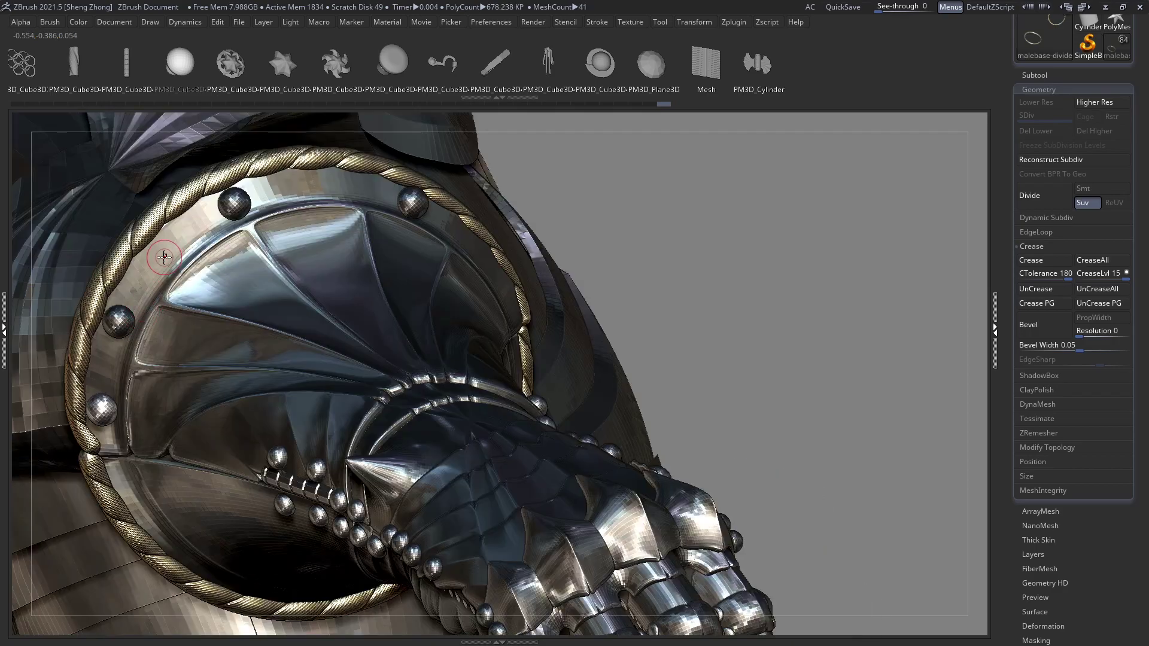
pyautogui.moveTo(185, 251); pyautogui.dragTo(405, 244, button='right')
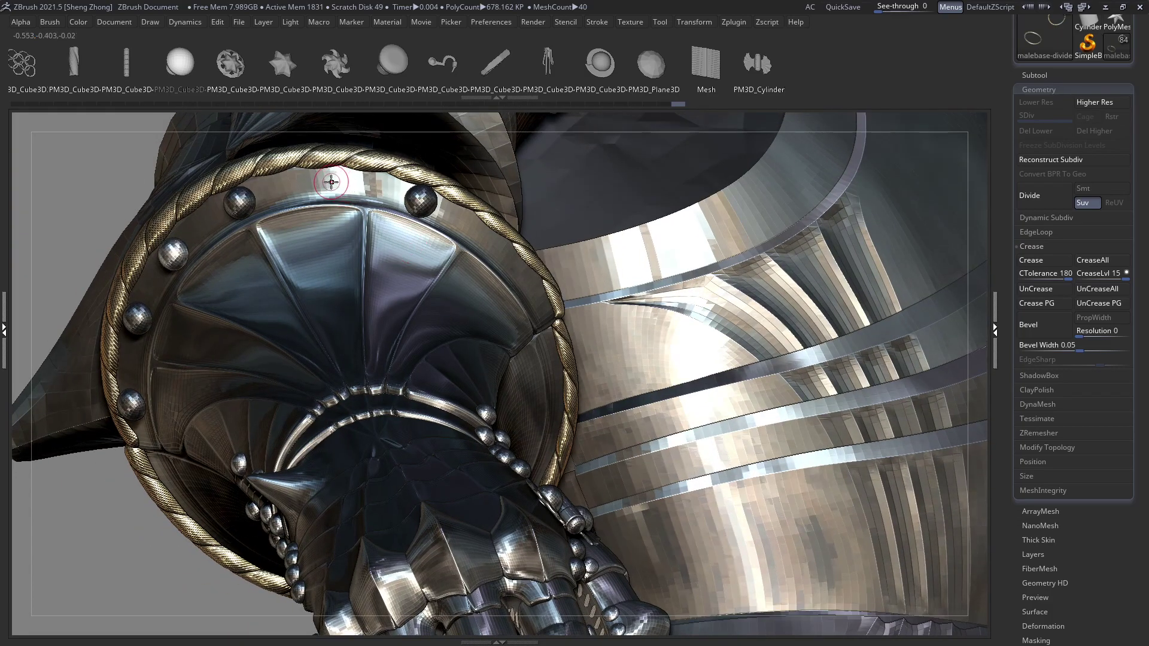
pyautogui.moveTo(423, 217); pyautogui.dragTo(429, 226, button='right')
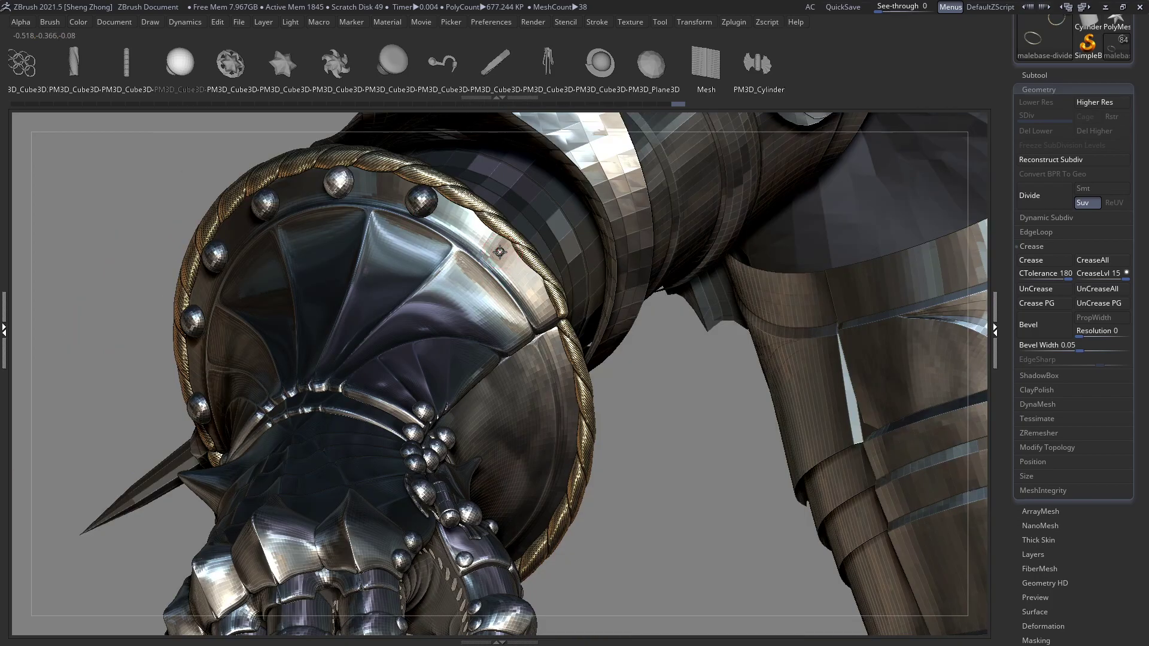
# Extend the rivet row along the finned plate's rim to the seam on the thumb side
pyautogui.moveTo(500, 252); pyautogui.dragTo(511, 263)
pyautogui.keyDown('ctrl'); pyautogui.moveTo(210, 147); pyautogui.dragTo(292, 202, button='right'); pyautogui.keyUp('ctrl')
pyautogui.moveTo(447, 280); pyautogui.dragTo(411, 212, button='right')
pyautogui.moveTo(411, 212); pyautogui.dragTo(378, 361)
pyautogui.moveTo(378, 362); pyautogui.dragTo(465, 266, button='right')
pyautogui.moveTo(465, 267); pyautogui.dragTo(428, 240)
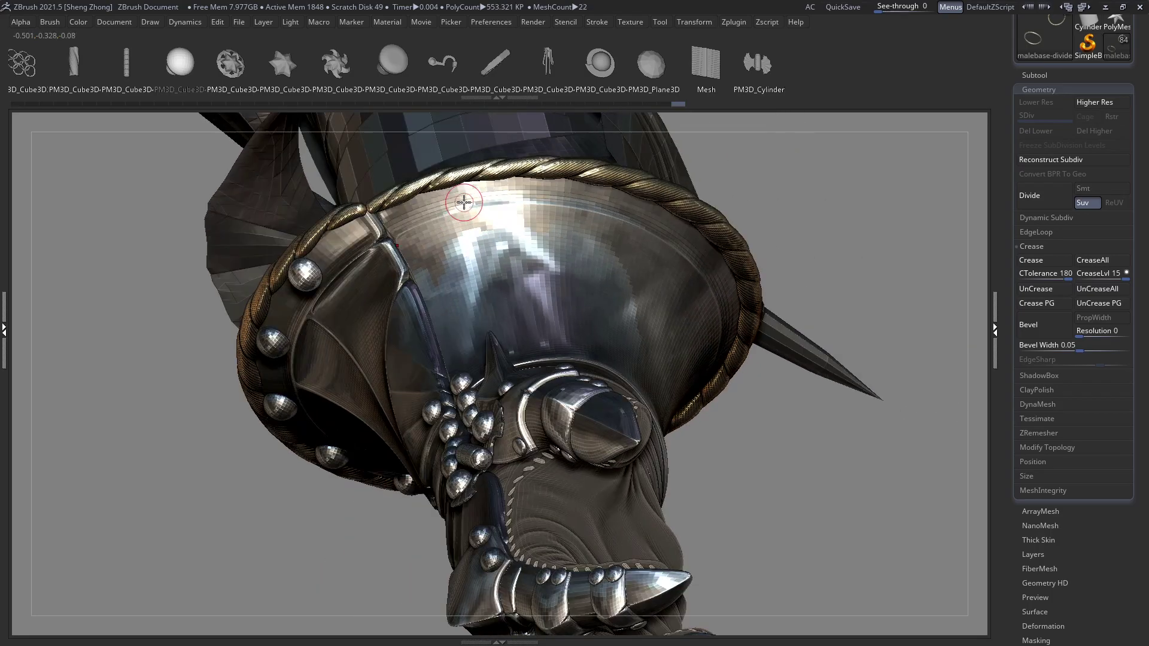
# Place a matching row of spaced rivets along the smooth inner cuff plate, just inside the rope trim
pyautogui.moveTo(460, 195); pyautogui.dragTo(645, 450)
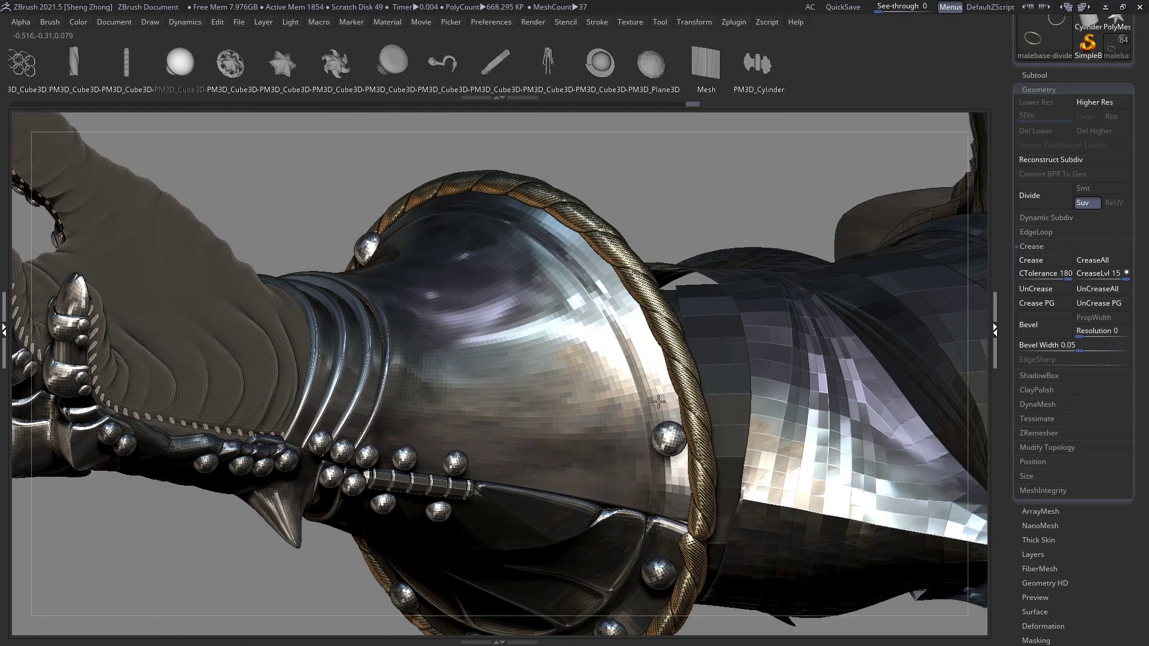
pyautogui.moveTo(658, 401); pyautogui.dragTo(627, 315)
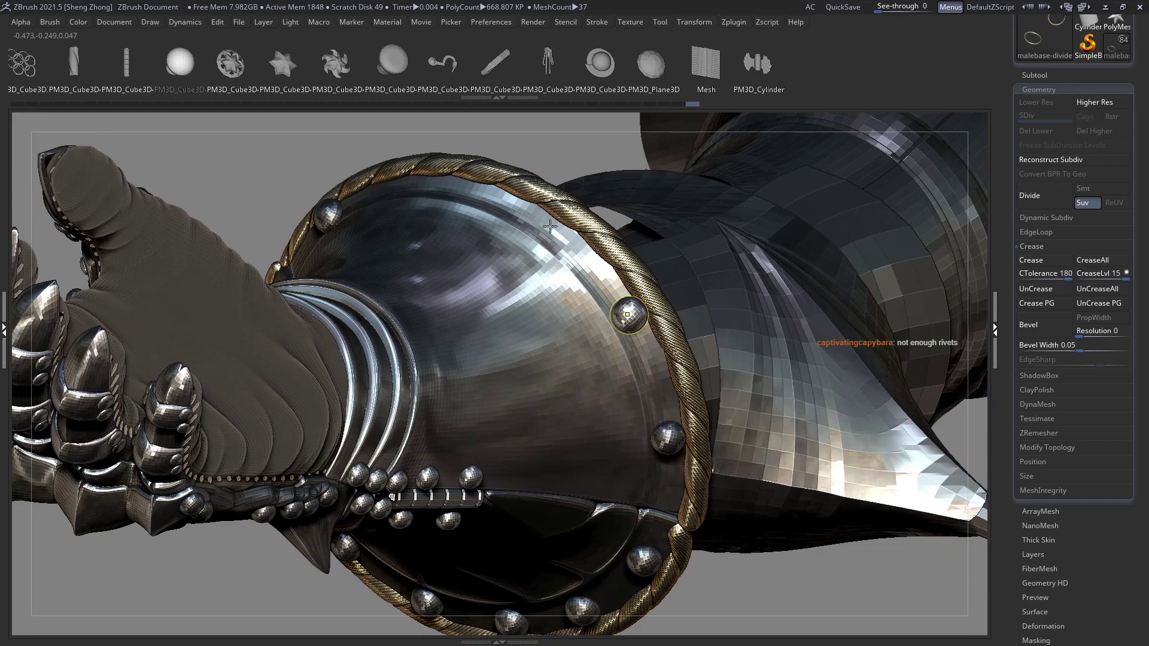
pyautogui.moveTo(668, 439); pyautogui.dragTo(554, 250)
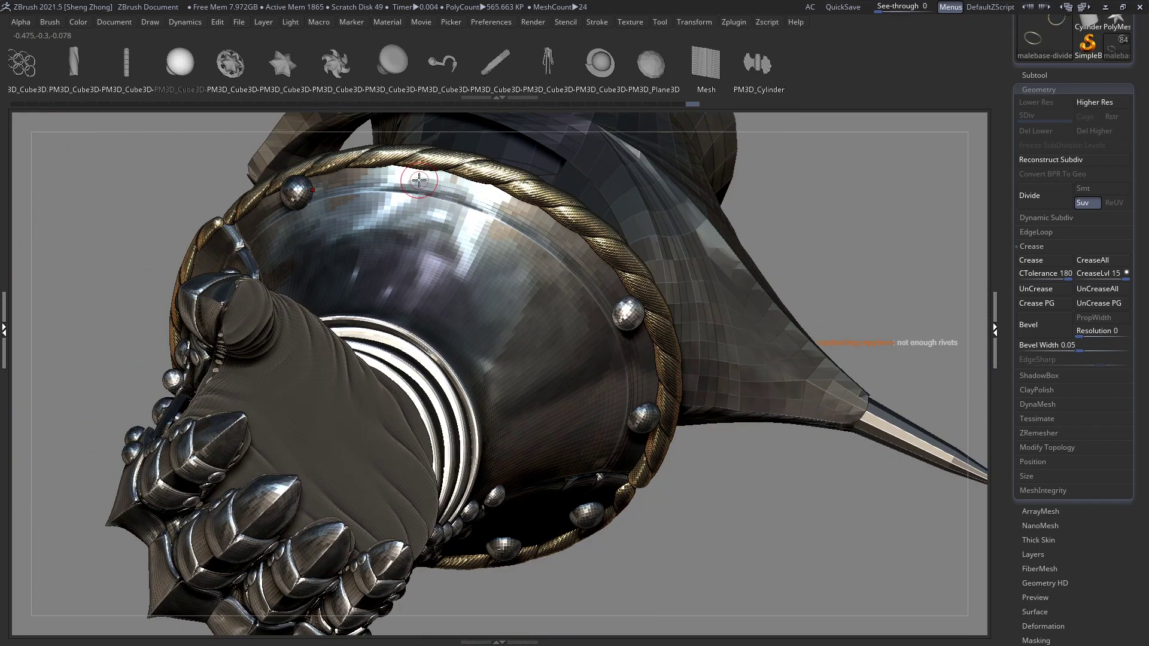
pyautogui.moveTo(449, 193); pyautogui.dragTo(449, 192)
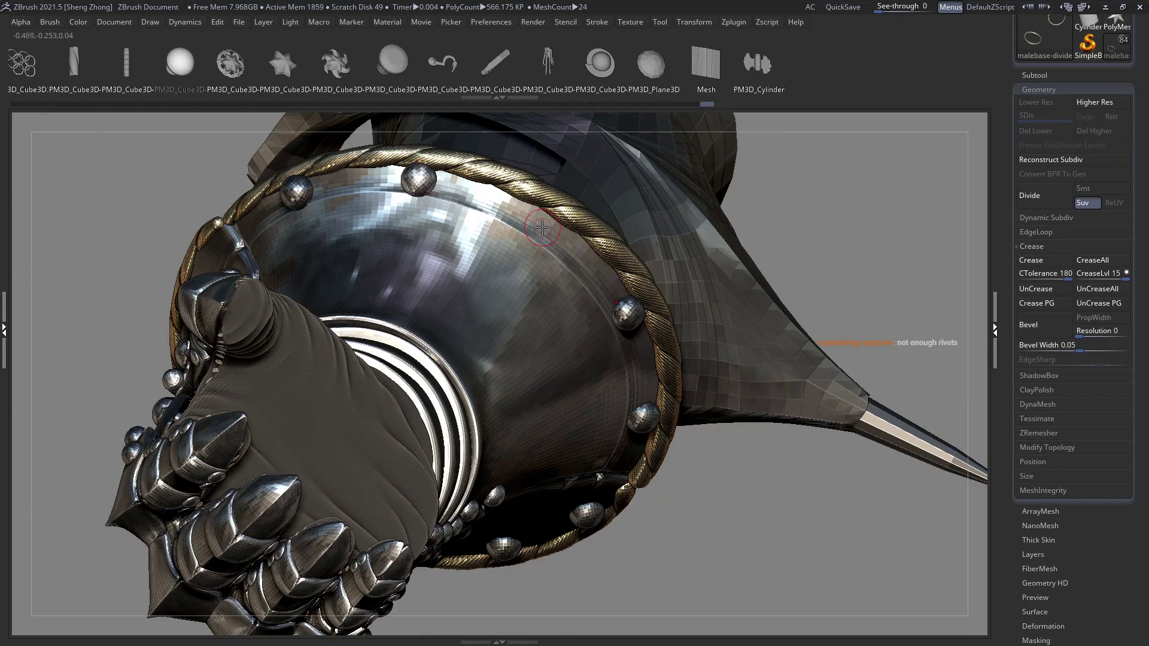
pyautogui.click(549, 218)
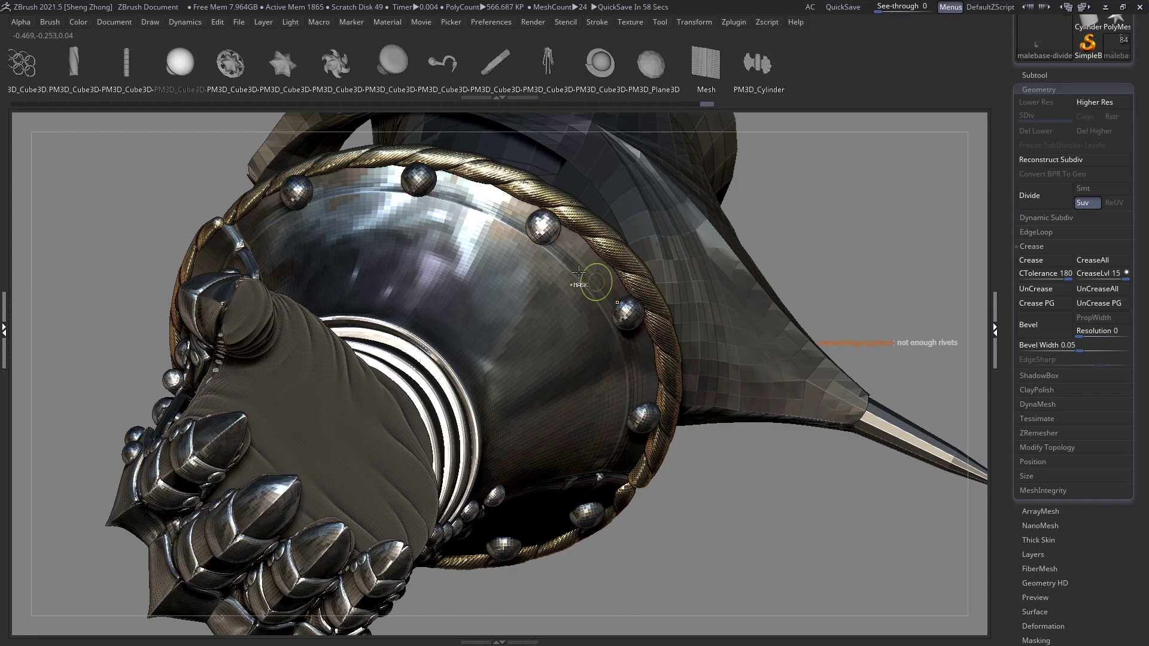
# Review the riveted cuffs on the full armoured figure and show the interface panels again
pyautogui.keyDown('ctrl'); pyautogui.moveTo(579, 273); pyautogui.dragTo(551, 232, button='right'); pyautogui.keyUp('ctrl')
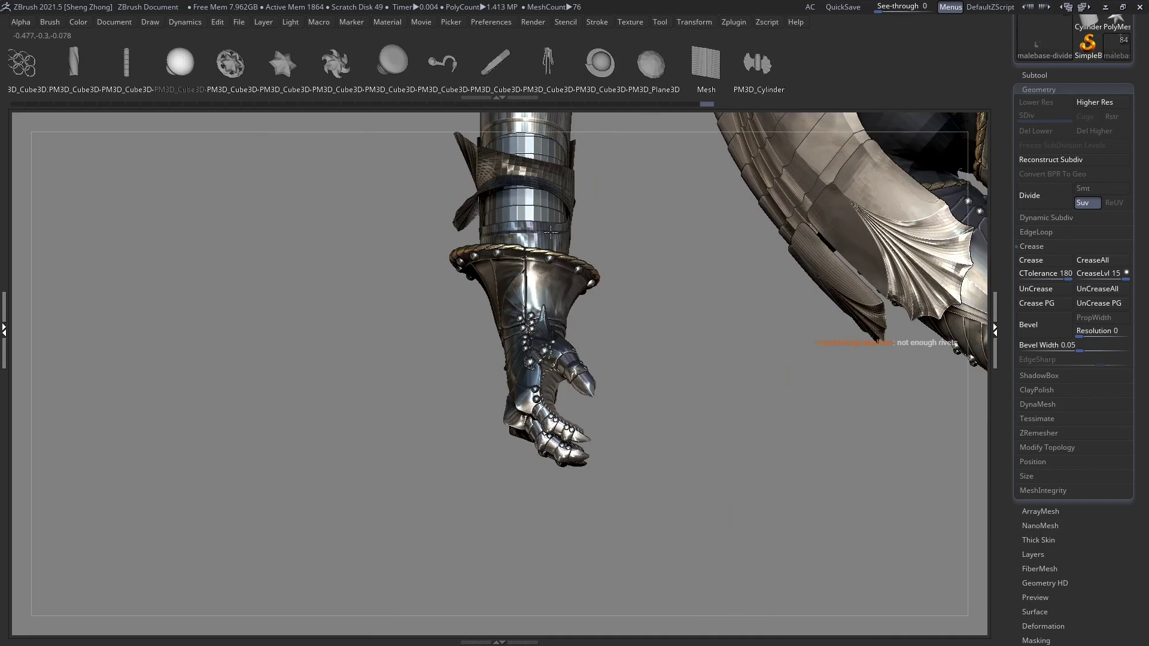
pyautogui.moveTo(551, 232); pyautogui.dragTo(602, 287)
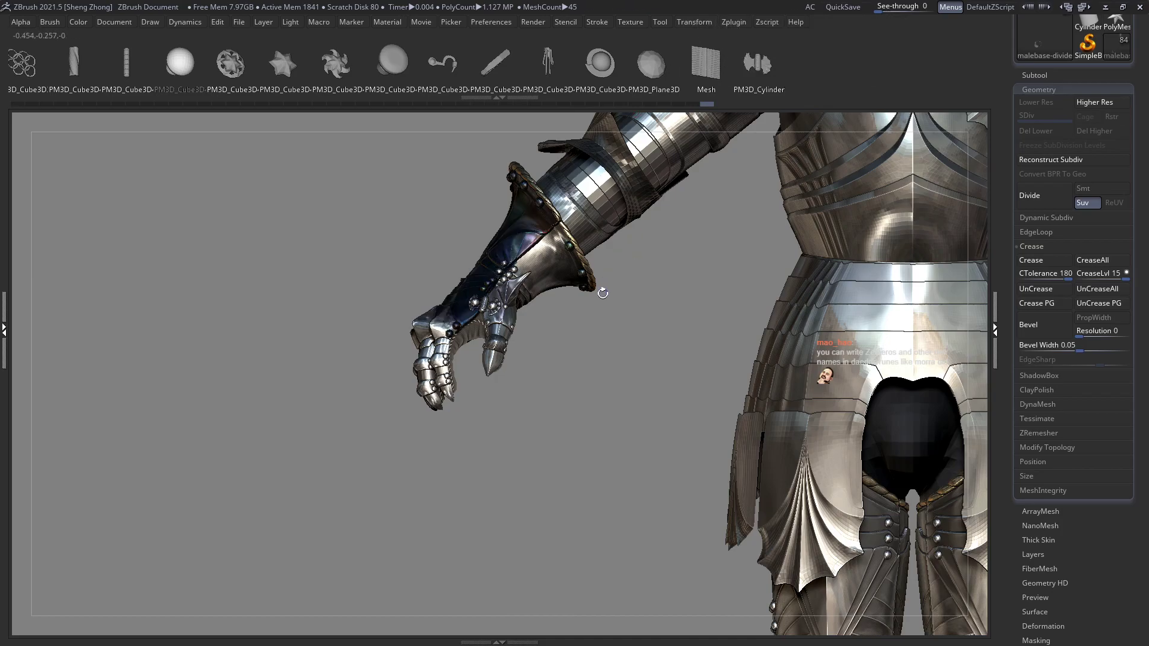
pyautogui.keyDown('alt'); pyautogui.moveTo(603, 291); pyautogui.dragTo(475, 313, button='right'); pyautogui.keyUp('alt')
pyautogui.press('Tab')
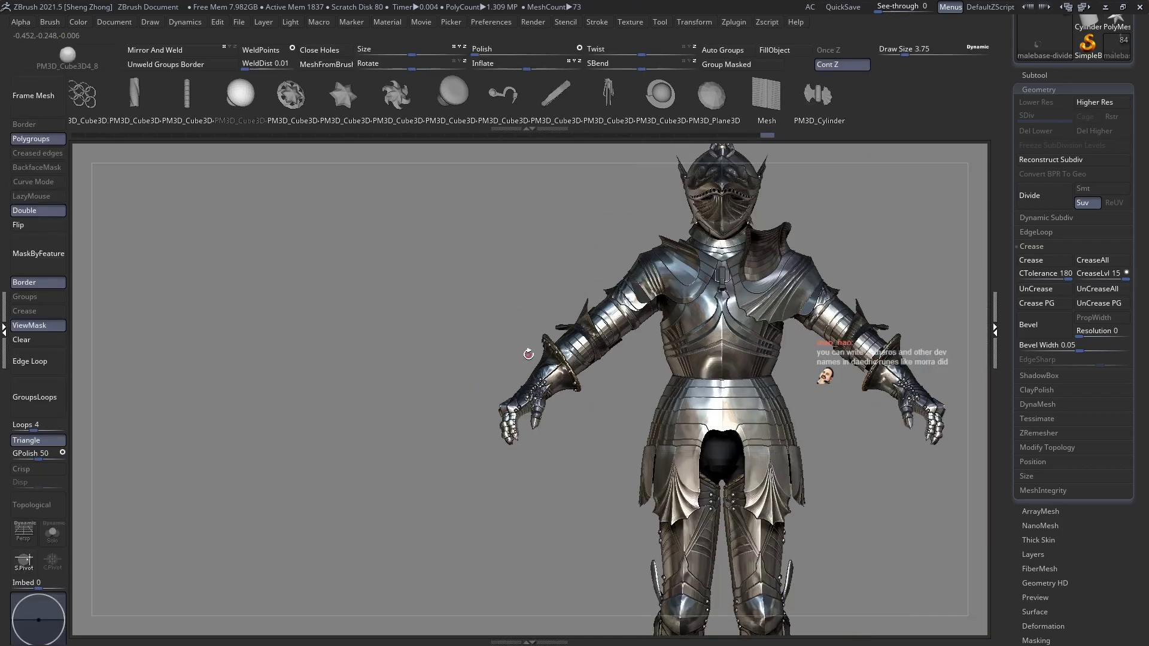
# Clear the mask on the rivets and review the riveted gauntlets on the full armoured figure
pyautogui.keyDown('alt'); pyautogui.click(529, 355); pyautogui.keyUp('alt')
pyautogui.click(52, 345)
pyautogui.keyDown('alt'); pyautogui.moveTo(451, 407); pyautogui.dragTo(398, 481, button='right'); pyautogui.keyUp('alt')
pyautogui.moveTo(398, 481); pyautogui.dragTo(513, 431)
pyautogui.keyDown('ctrl'); pyautogui.moveTo(524, 430); pyautogui.dragTo(448, 506, button='right'); pyautogui.keyUp('ctrl')
pyautogui.moveTo(398, 397); pyautogui.dragTo(316, 429)
pyautogui.scroll(3, 333, 432)
pyautogui.moveTo(536, 377); pyautogui.dragTo(684, 322)
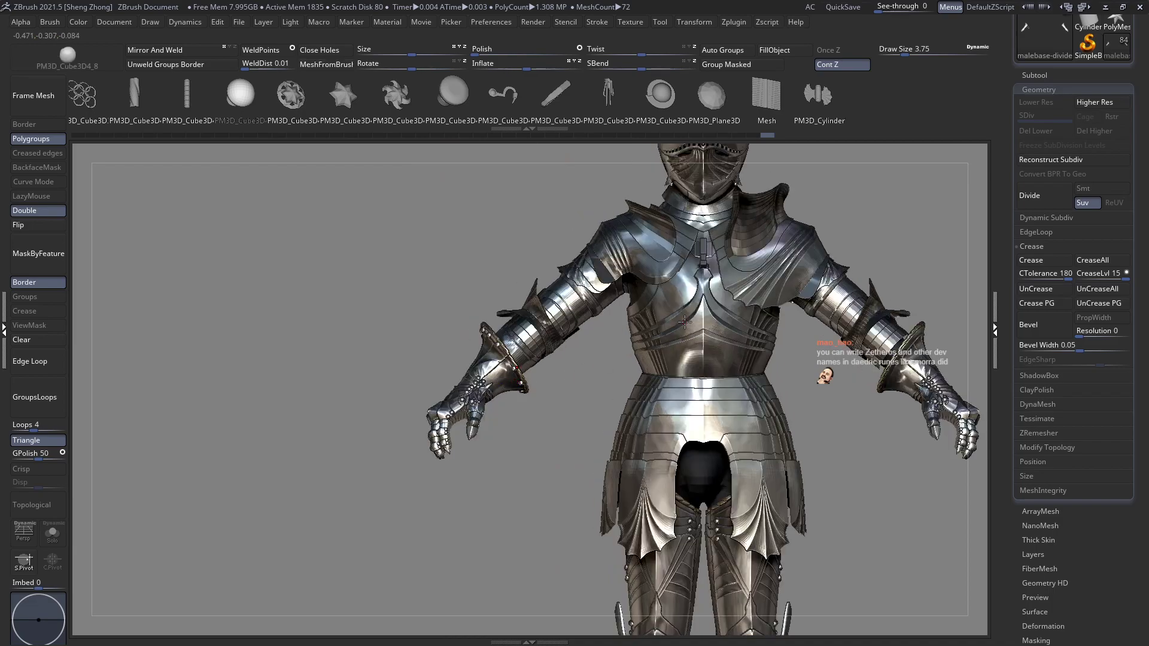
pyautogui.moveTo(502, 313); pyautogui.dragTo(396, 291)
# Switch to the Move brush and frame the riveted gauntlet and its cuff closely with the interface panels hidden
pyautogui.hotkey('shift', 't')
pyautogui.press('Tab')
pyautogui.press('space')
pyautogui.click(234, 304)
pyautogui.press('m')
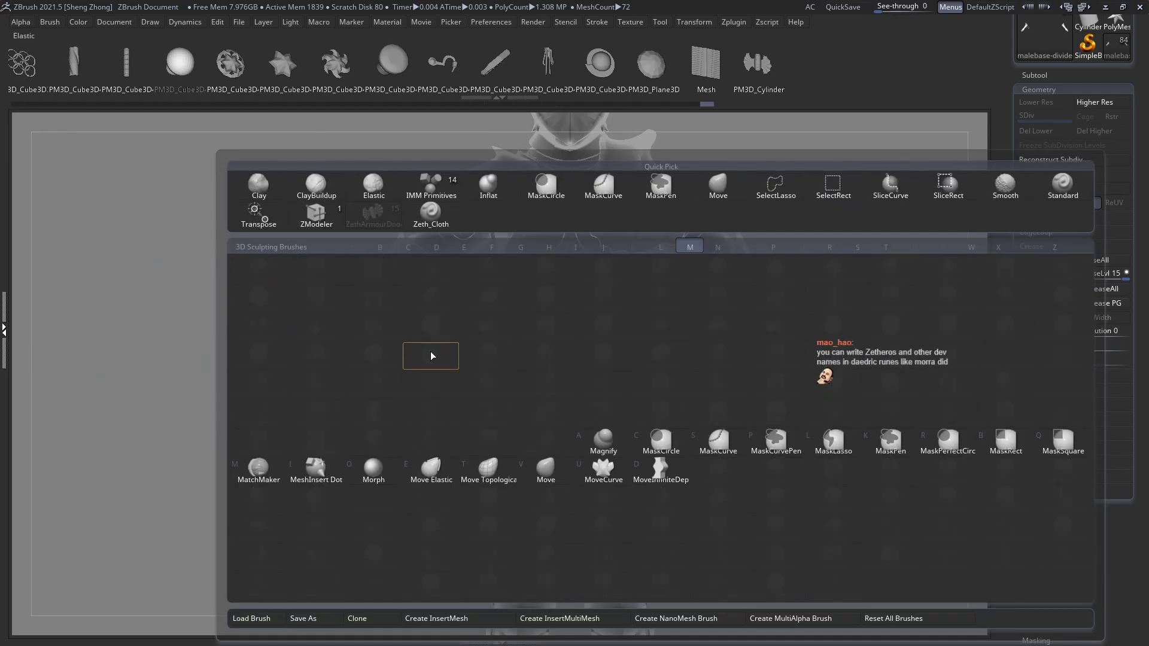
pyautogui.press('v')
pyautogui.hotkey('shift', 't')
pyautogui.keyDown('ctrl'); pyautogui.click(374, 318); pyautogui.keyUp('ctrl')
pyautogui.keyDown('ctrl'); pyautogui.click(352, 317); pyautogui.keyUp('ctrl')
pyautogui.moveTo(352, 317); pyautogui.dragTo(365, 273)
pyautogui.keyDown('ctrl'); pyautogui.moveTo(365, 273); pyautogui.dragTo(538, 400, button='right'); pyautogui.keyUp('ctrl')
pyautogui.moveTo(443, 282); pyautogui.dragTo(409, 315, button='right')
# Hide the gauntlets folder in the subtool list and collapse it together with the cuisses folder
pyautogui.click(1034, 75)
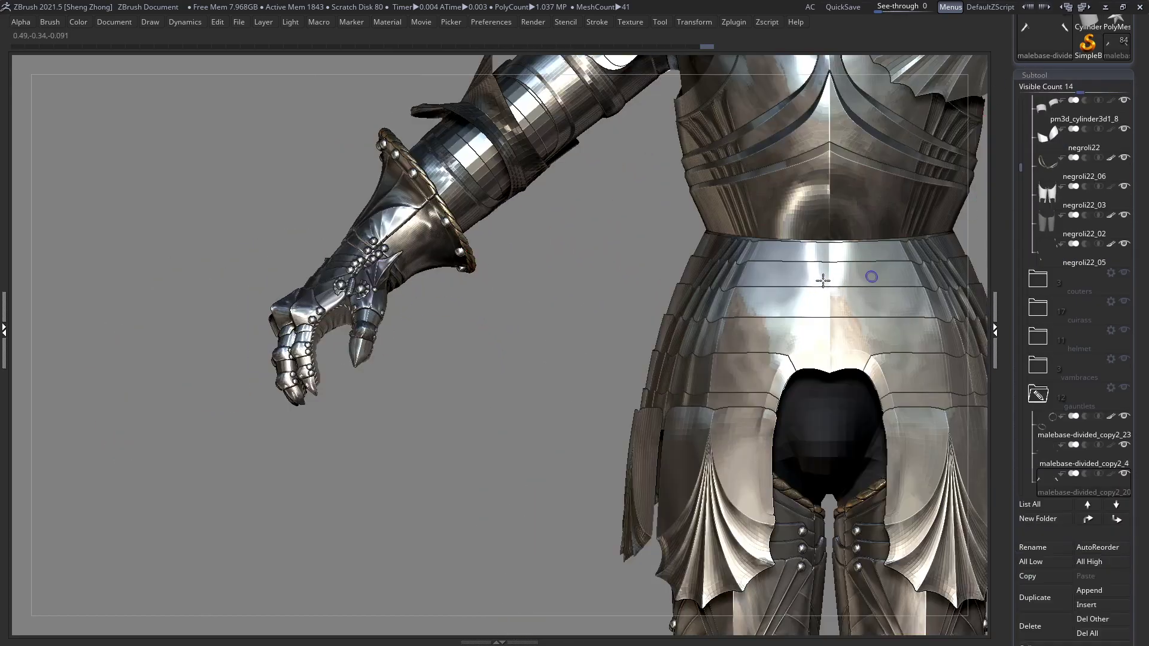
pyautogui.moveTo(1145, 396); pyautogui.dragTo(1146, 373)
pyautogui.click(1040, 374)
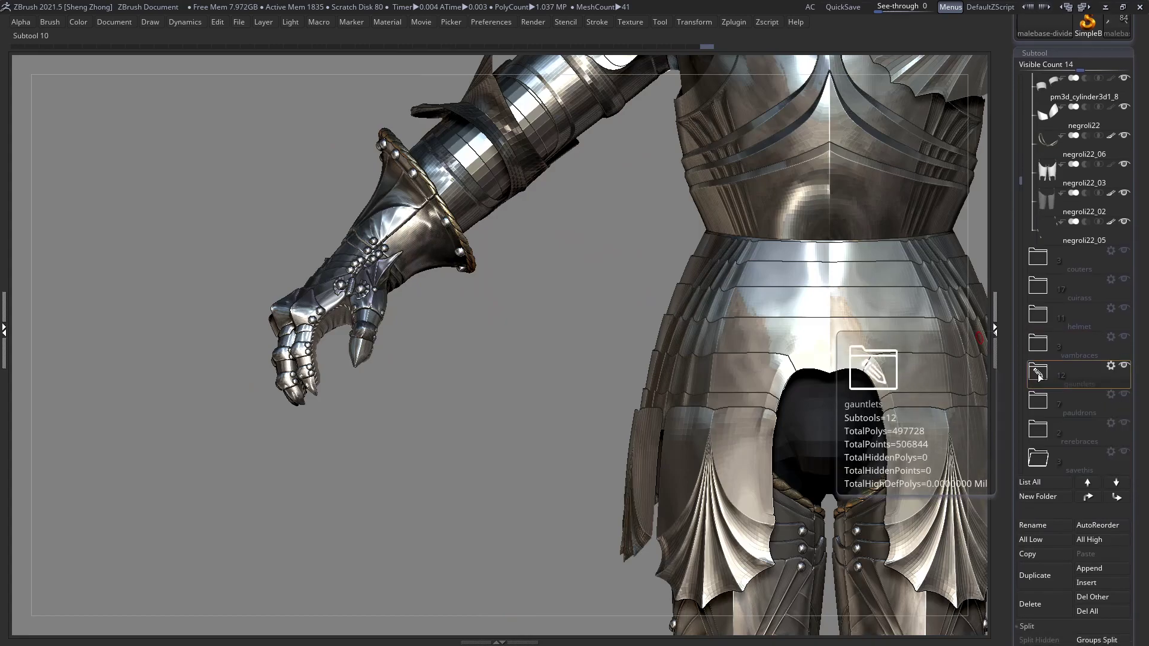
pyautogui.click(1123, 369)
pyautogui.click(1037, 407)
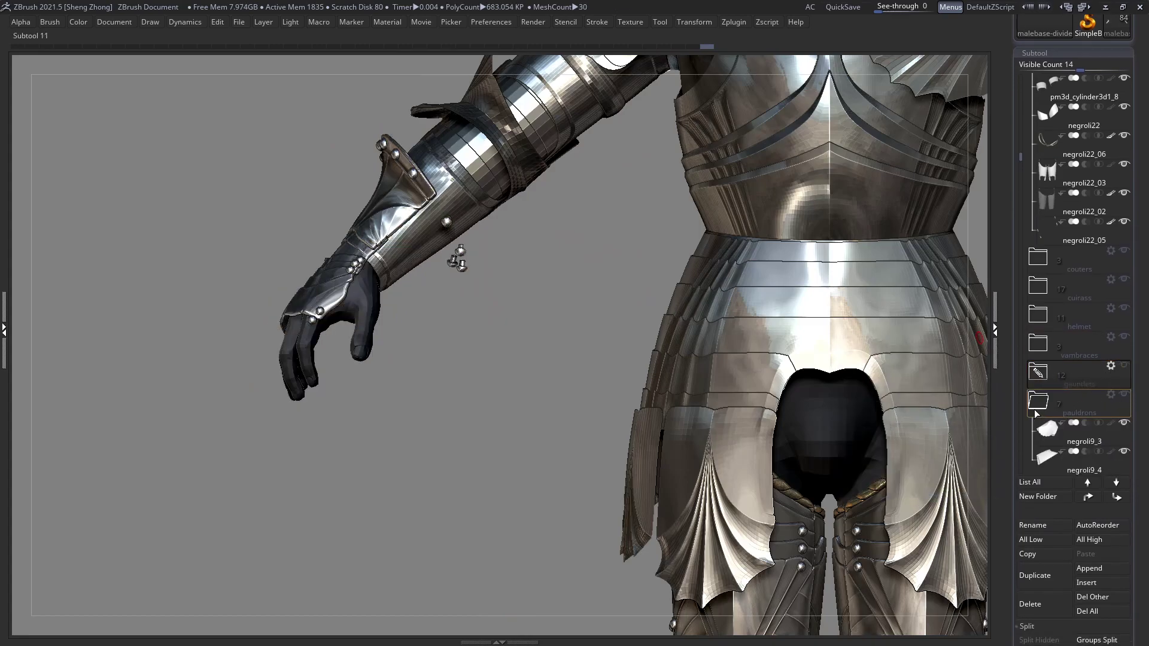
pyautogui.click(1039, 373)
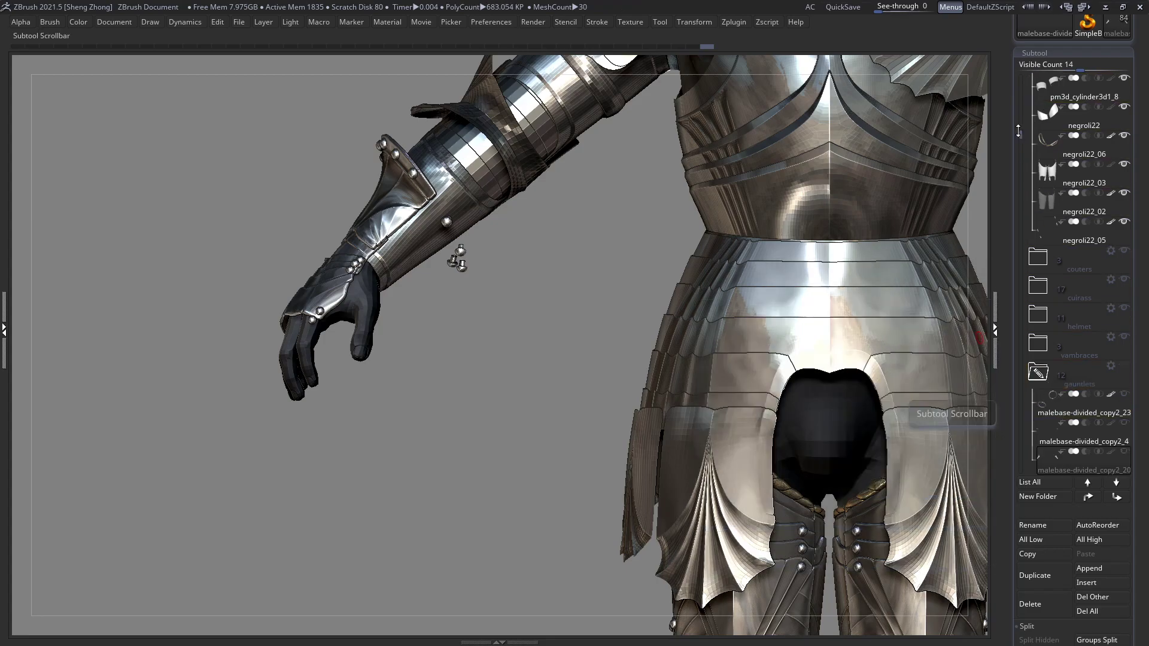
pyautogui.moveTo(1021, 135)
pyautogui.mouseDown()
pyautogui.moveTo(1023, 78)
pyautogui.moveTo(1024, 114)
pyautogui.mouseUp()
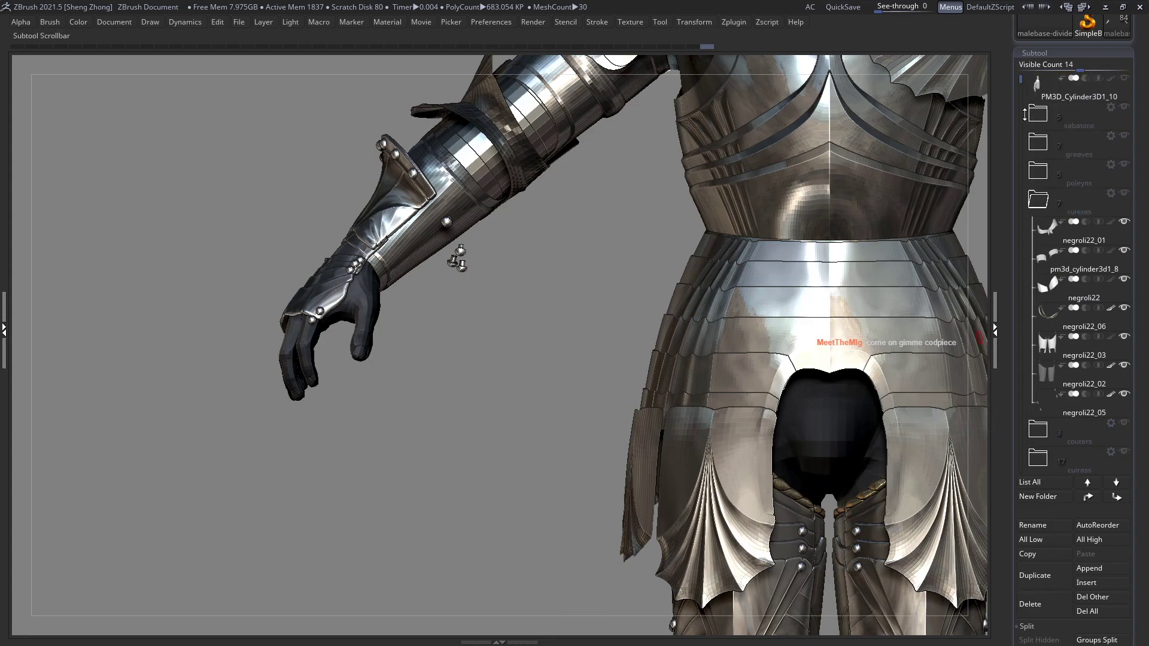
pyautogui.click(1038, 201)
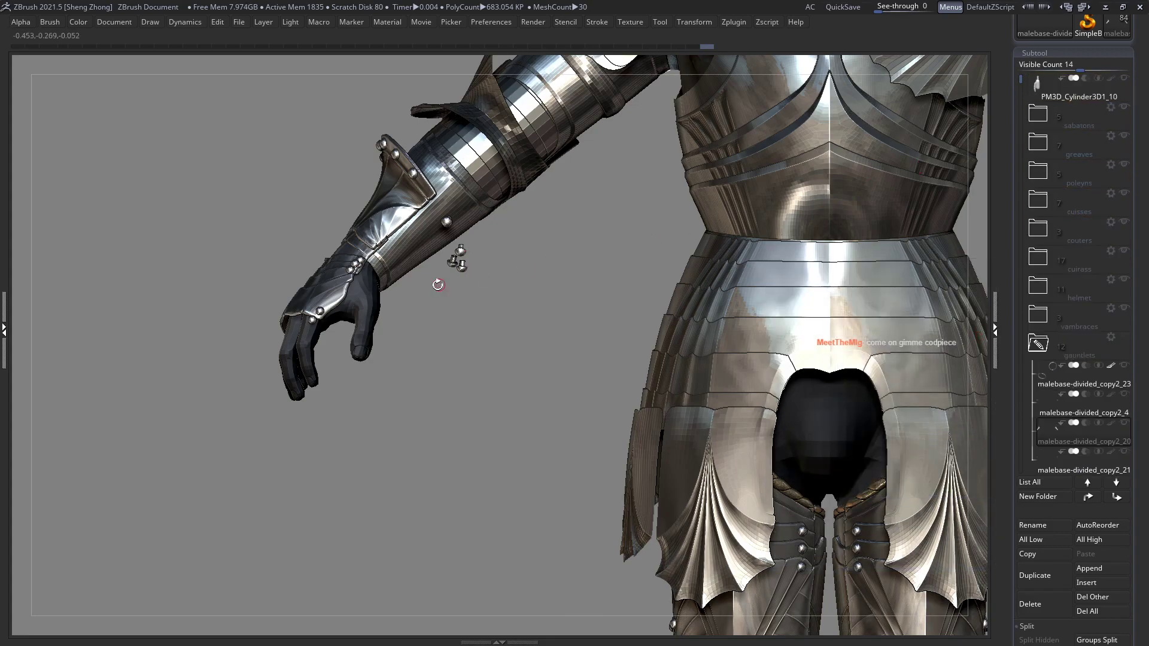
pyautogui.hotkey('shift', 'f')
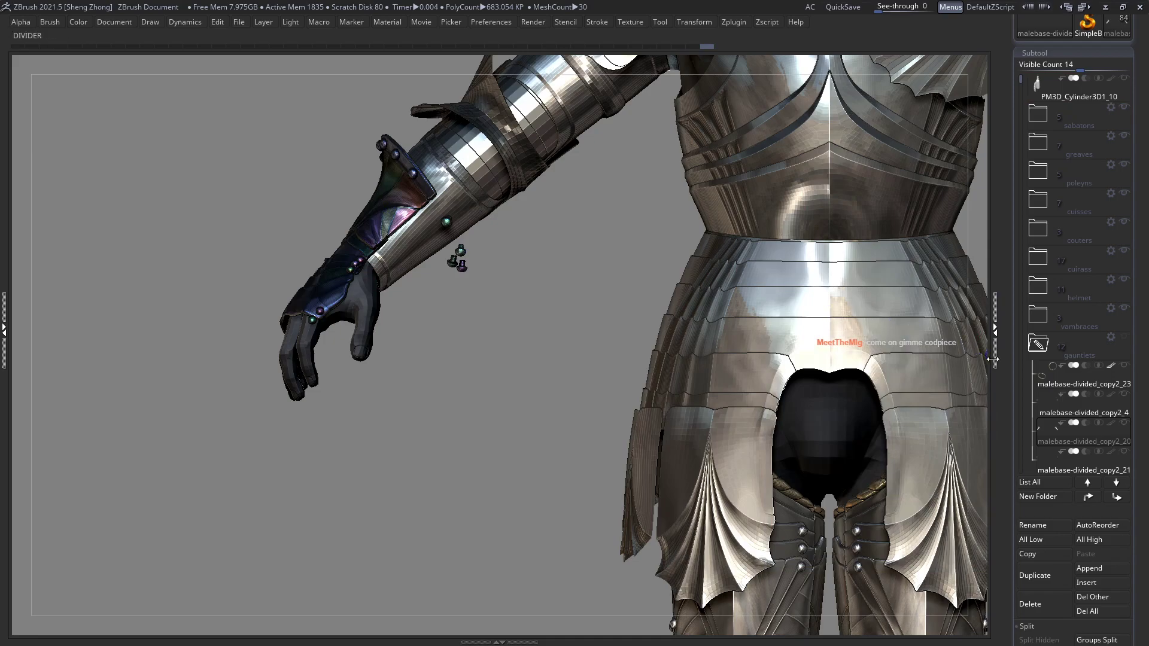
pyautogui.click(1038, 346)
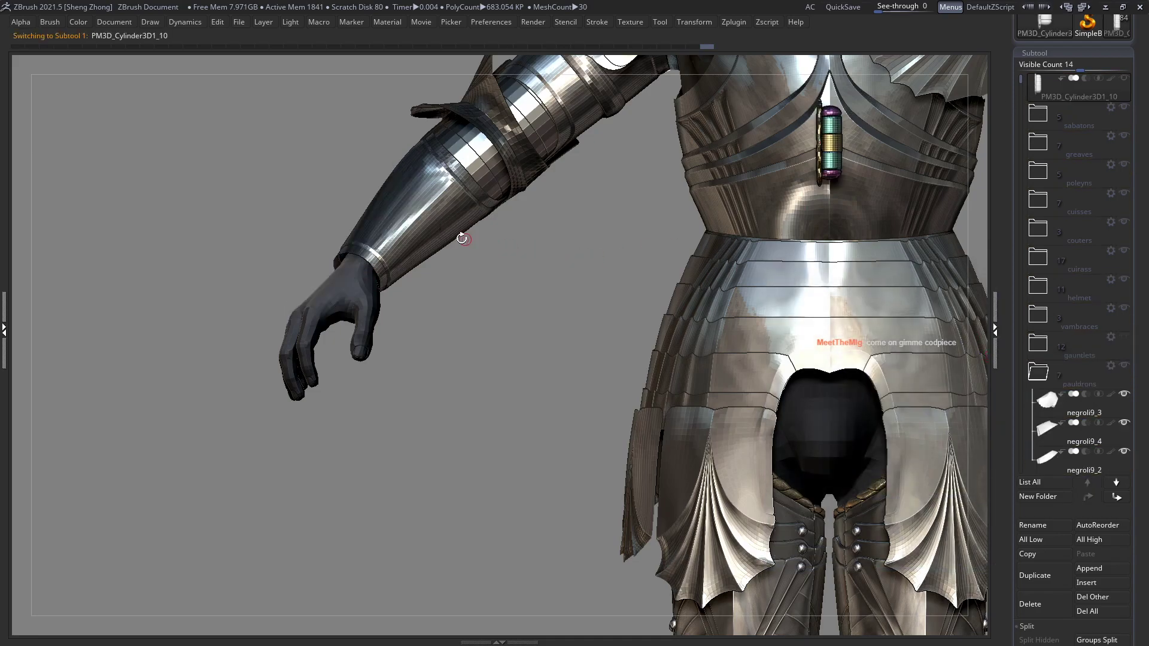
# Mirror and weld the forearm plates negroli18 and negroli17 from the vambraces folder onto the opposite arm
pyautogui.keyDown('ctrl'); pyautogui.moveTo(423, 230); pyautogui.dragTo(298, 226, button='right'); pyautogui.keyUp('ctrl')
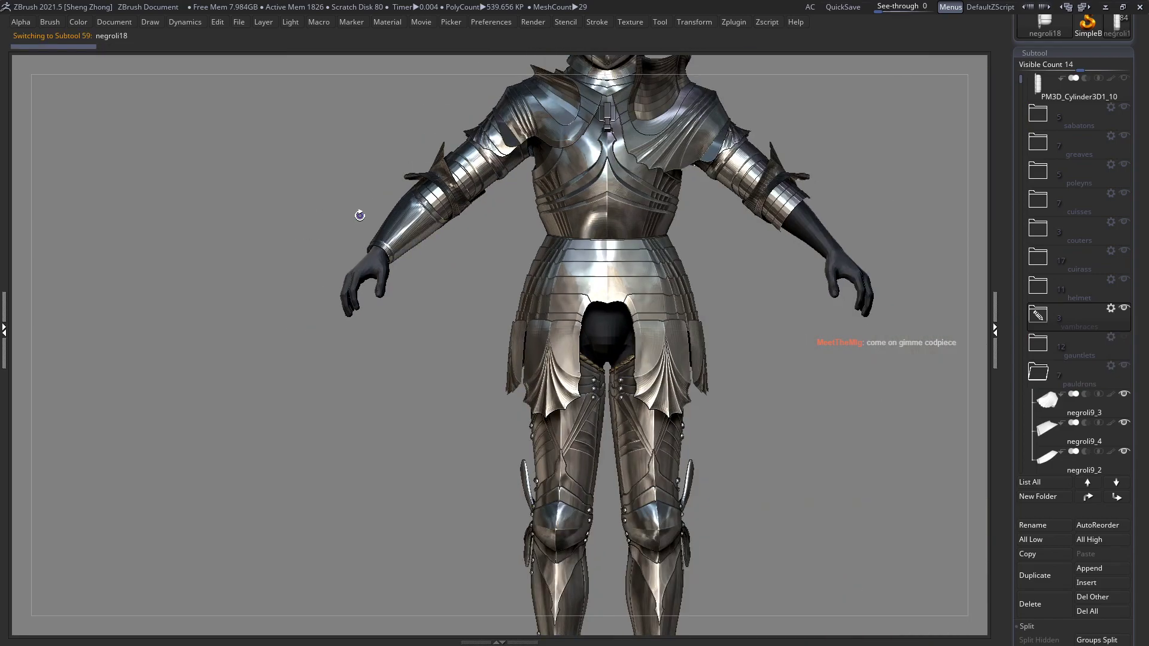
pyautogui.click(1044, 322)
pyautogui.press('Tab')
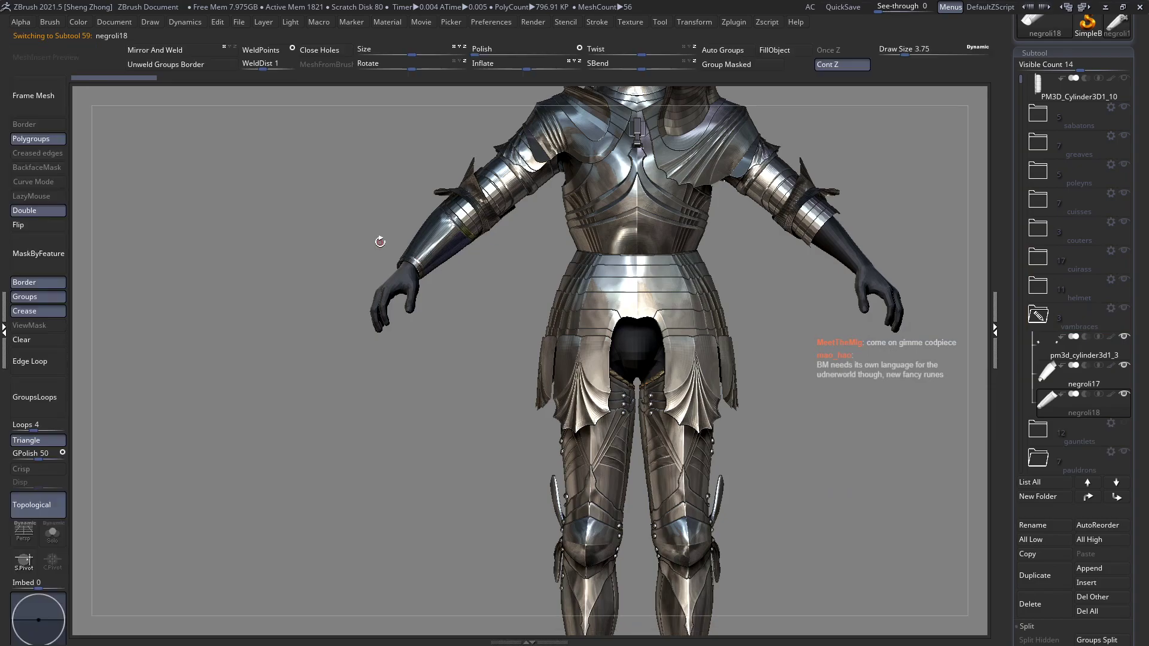
pyautogui.moveTo(347, 228); pyautogui.dragTo(79, 108)
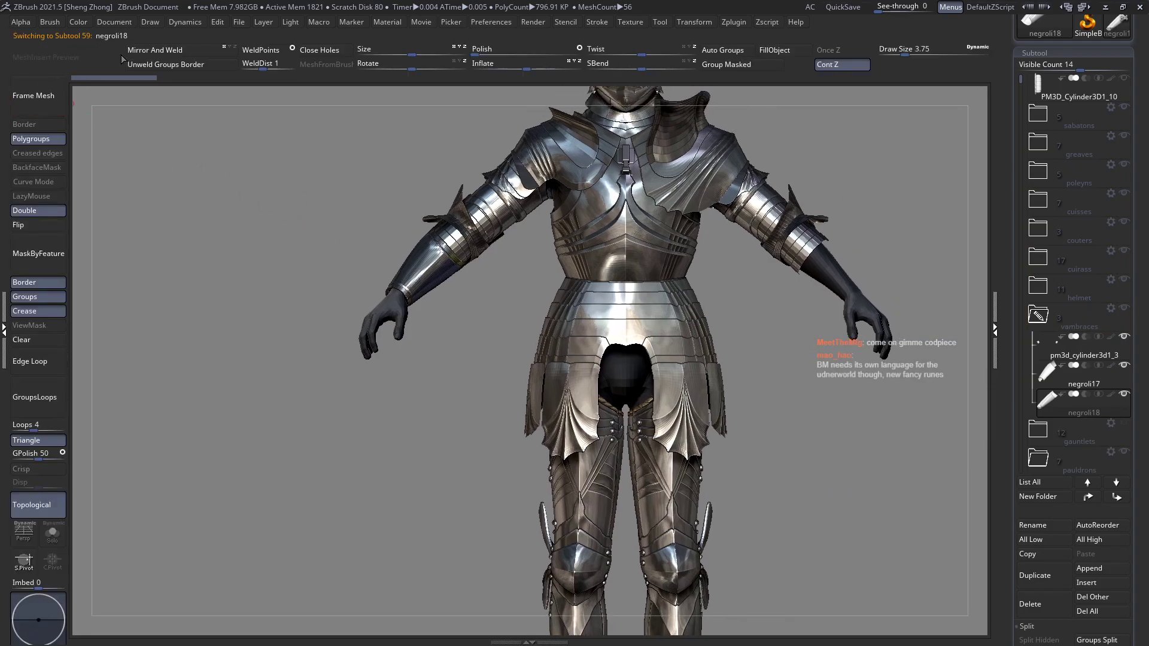
pyautogui.keyDown('alt'); pyautogui.click(412, 254); pyautogui.keyUp('alt')
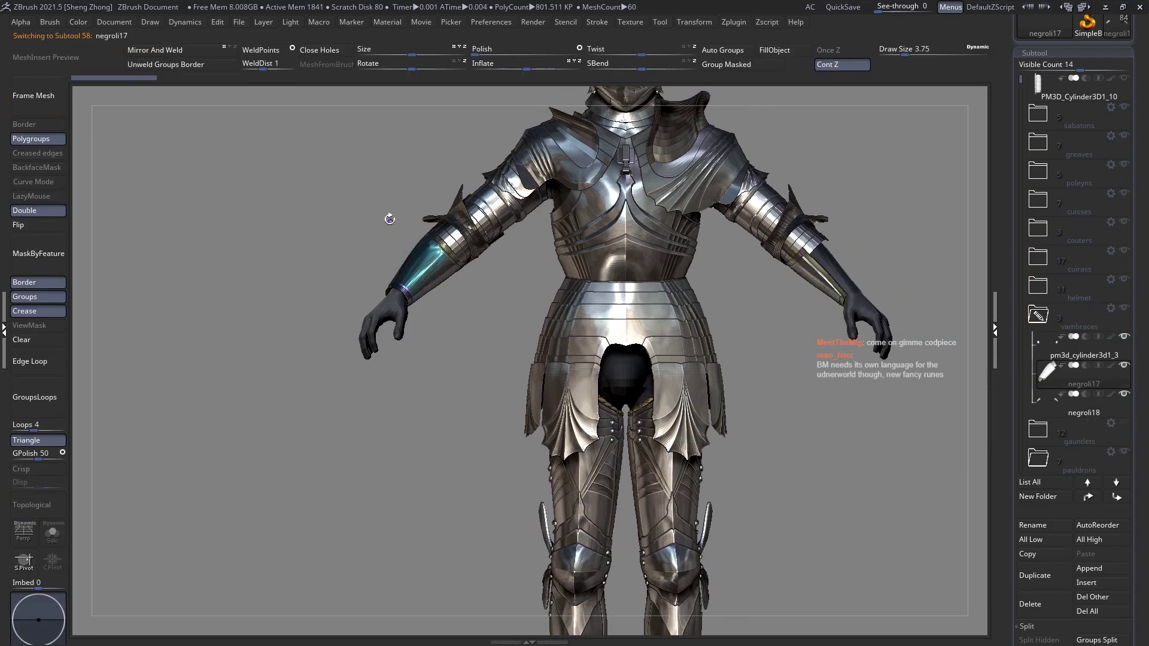
pyautogui.click(135, 52)
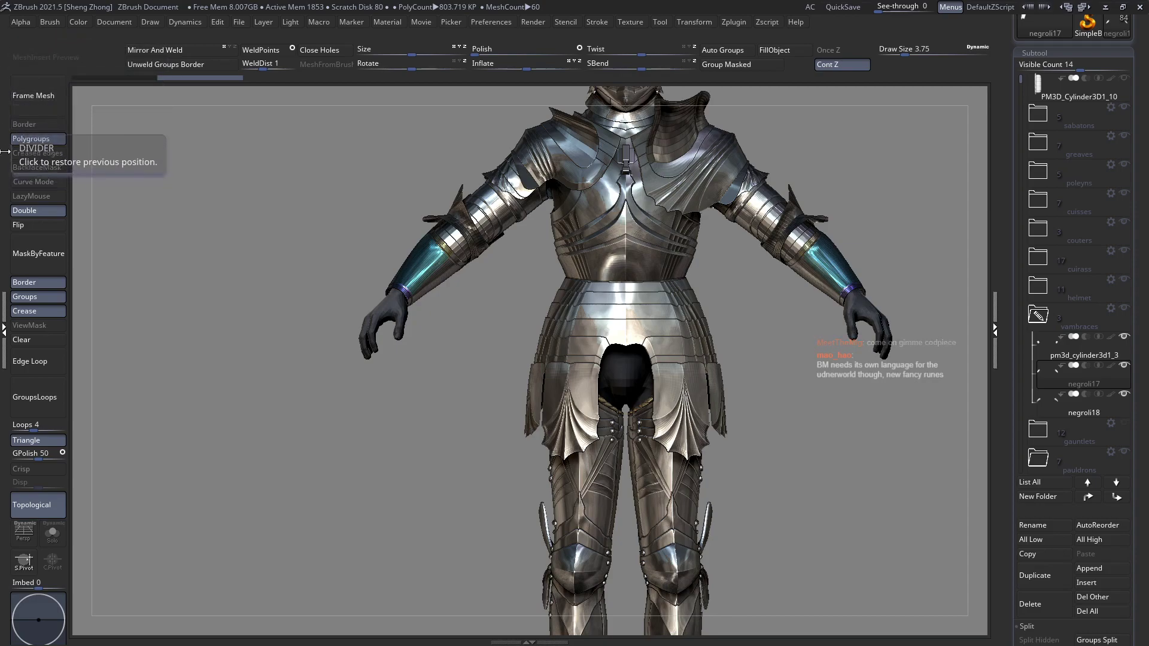
# Make the gauntlets folder visible again over the mirrored vambraces and browse down to the pauldrons subtools
pyautogui.moveTo(661, 283); pyautogui.dragTo(821, 352, button='right')
pyautogui.press('f')
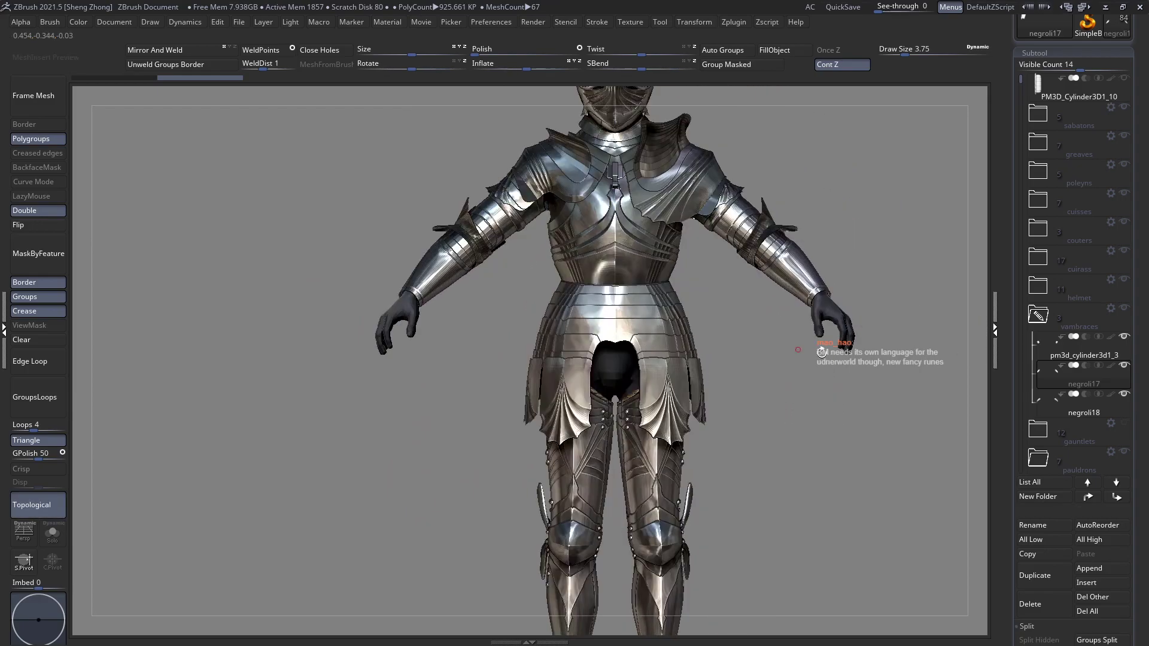
pyautogui.scroll(-2, 1137, 395)
pyautogui.click(1122, 382)
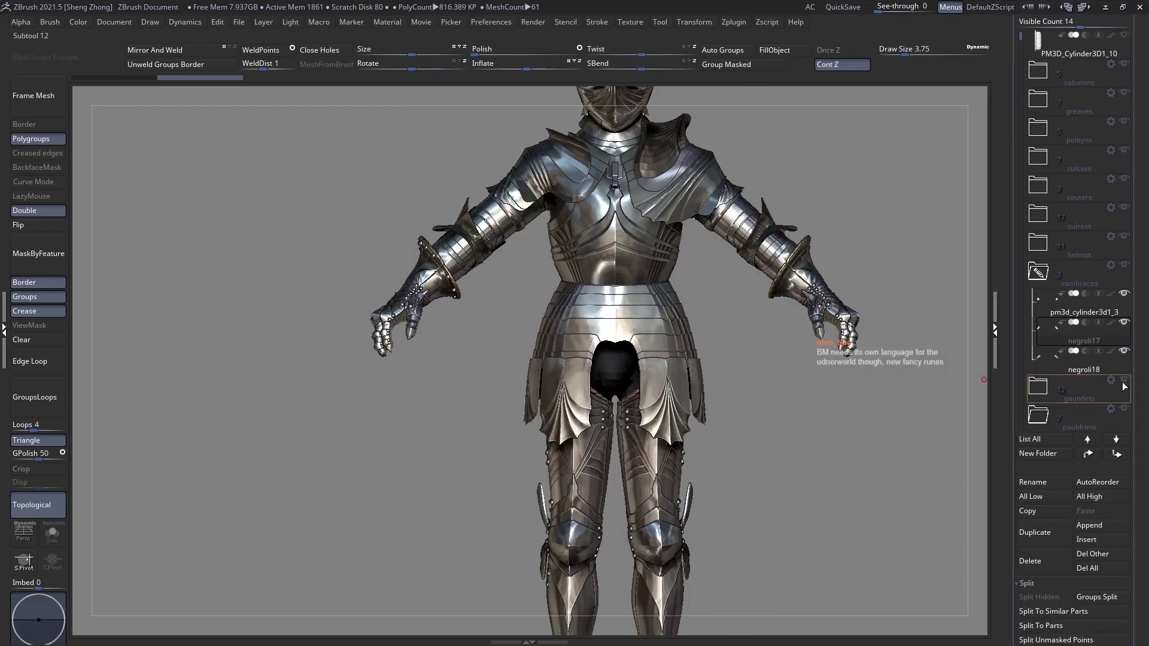
pyautogui.moveTo(1021, 40); pyautogui.dragTo(1022, 122)
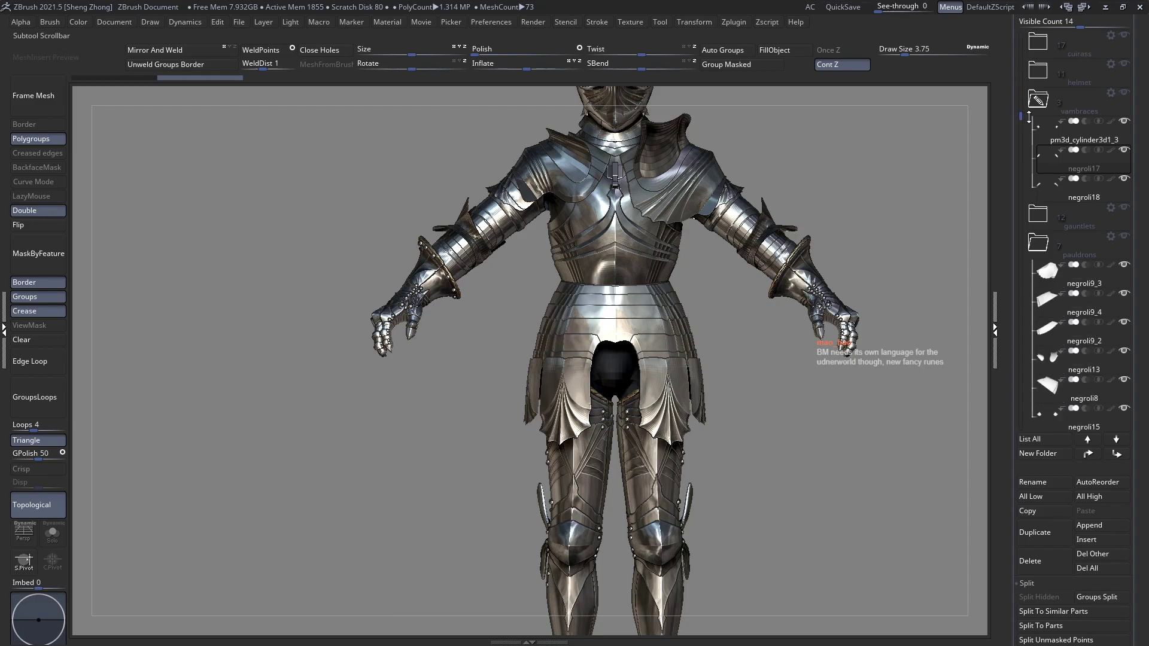
# Examine the armour from the front, back and side, checking how the gauntlets, elbows and shoulder plates fit together
pyautogui.keyDown('ctrl'); pyautogui.moveTo(897, 353); pyautogui.dragTo(518, 241, button='right'); pyautogui.keyUp('ctrl')
pyautogui.moveTo(430, 238); pyautogui.dragTo(430, 264, button='right')
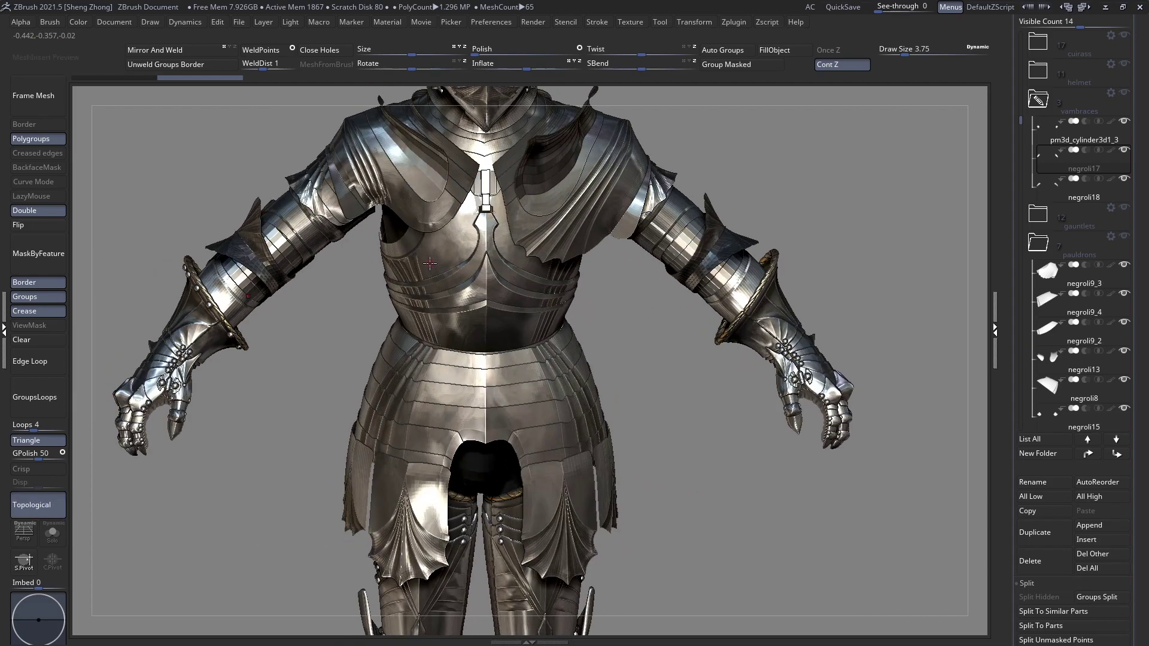
pyautogui.keyDown('alt'); pyautogui.moveTo(335, 277); pyautogui.dragTo(429, 443, button='right'); pyautogui.keyUp('alt')
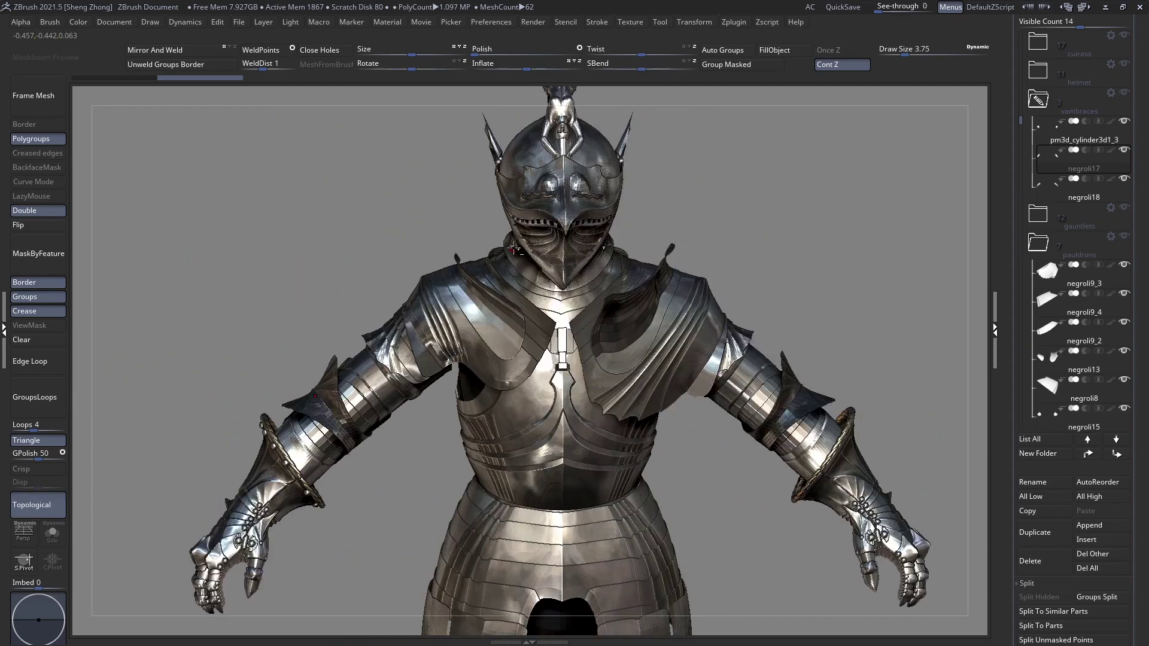
pyautogui.moveTo(540, 199); pyautogui.dragTo(398, 311, button='right')
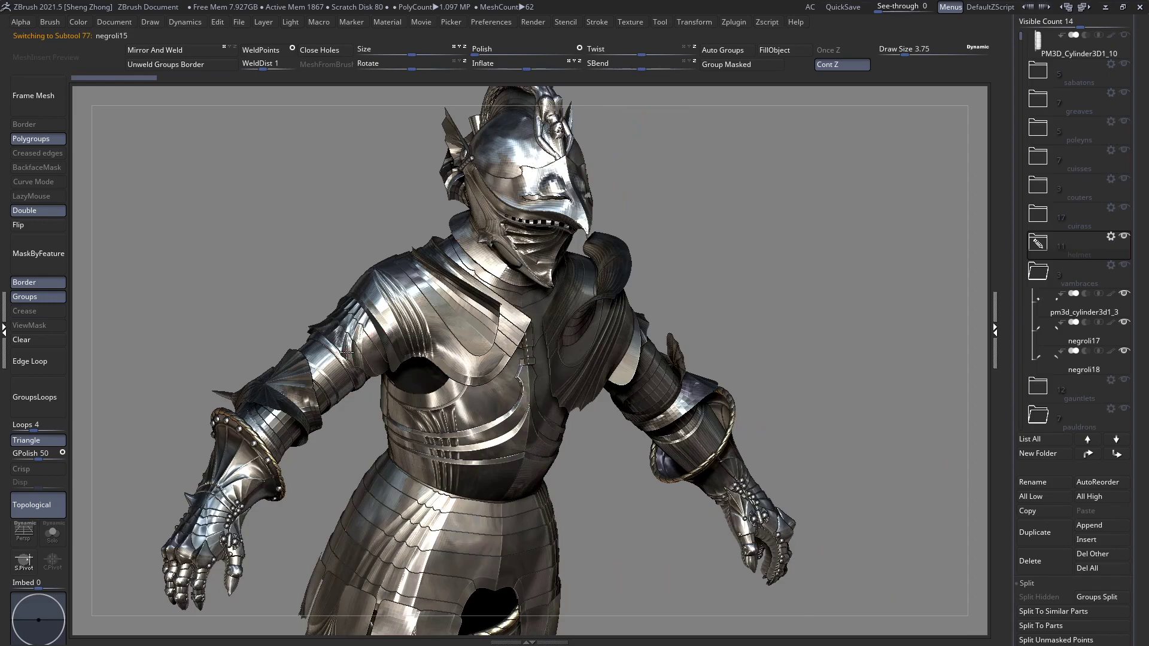
pyautogui.keyDown('shift'); pyautogui.moveTo(347, 353); pyautogui.dragTo(341, 315, button='right'); pyautogui.keyUp('shift')
pyautogui.keyDown('alt'); pyautogui.moveTo(304, 383); pyautogui.dragTo(566, 265, button='right'); pyautogui.keyUp('alt')
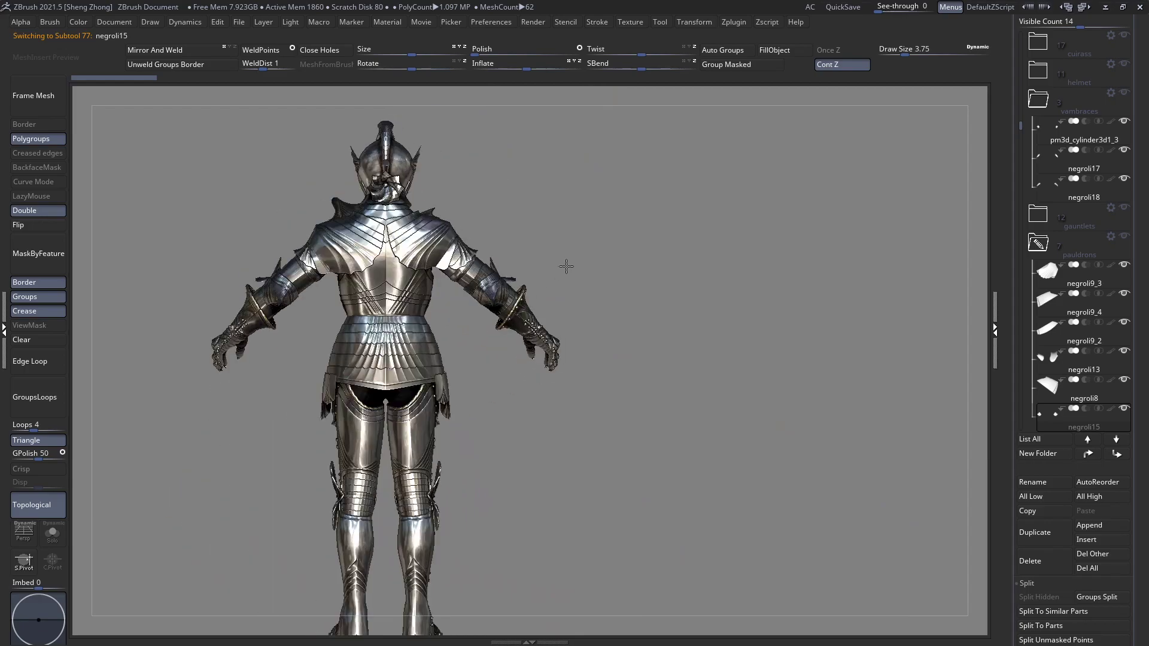
pyautogui.keyDown('alt'); pyautogui.click(430, 251); pyautogui.keyUp('alt')
pyautogui.moveTo(430, 250); pyautogui.dragTo(381, 363, button='right')
pyautogui.moveTo(281, 323); pyautogui.dragTo(336, 362, button='right')
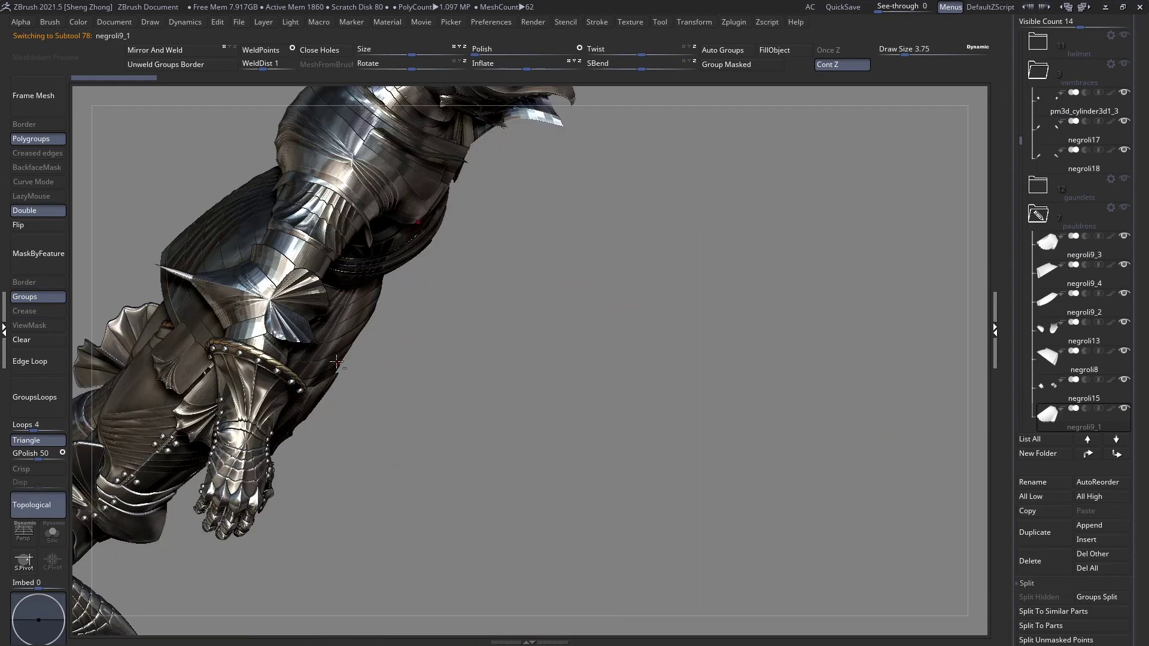
# Select the winged elbow plate Mesh1_2 and inspect it from the side with the other parts ghosted
pyautogui.keyDown('alt'); pyautogui.click(262, 292); pyautogui.keyUp('alt')
pyautogui.moveTo(261, 289); pyautogui.dragTo(385, 313, button='right')
pyautogui.hotkey('shift', 't')
pyautogui.hotkey('shift', 'f')
pyautogui.hotkey('shift', 'f')
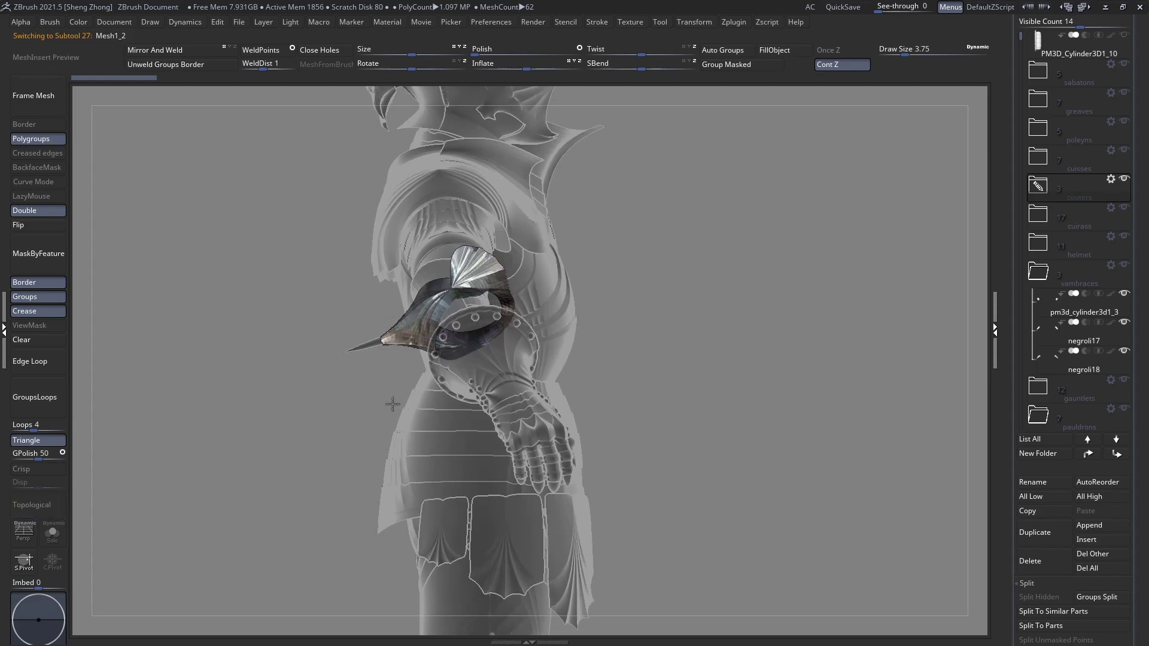
pyautogui.moveTo(392, 404); pyautogui.dragTo(289, 274, button='right')
pyautogui.moveTo(308, 353); pyautogui.dragTo(479, 366, button='right')
pyautogui.scroll(2, 1122, 241)
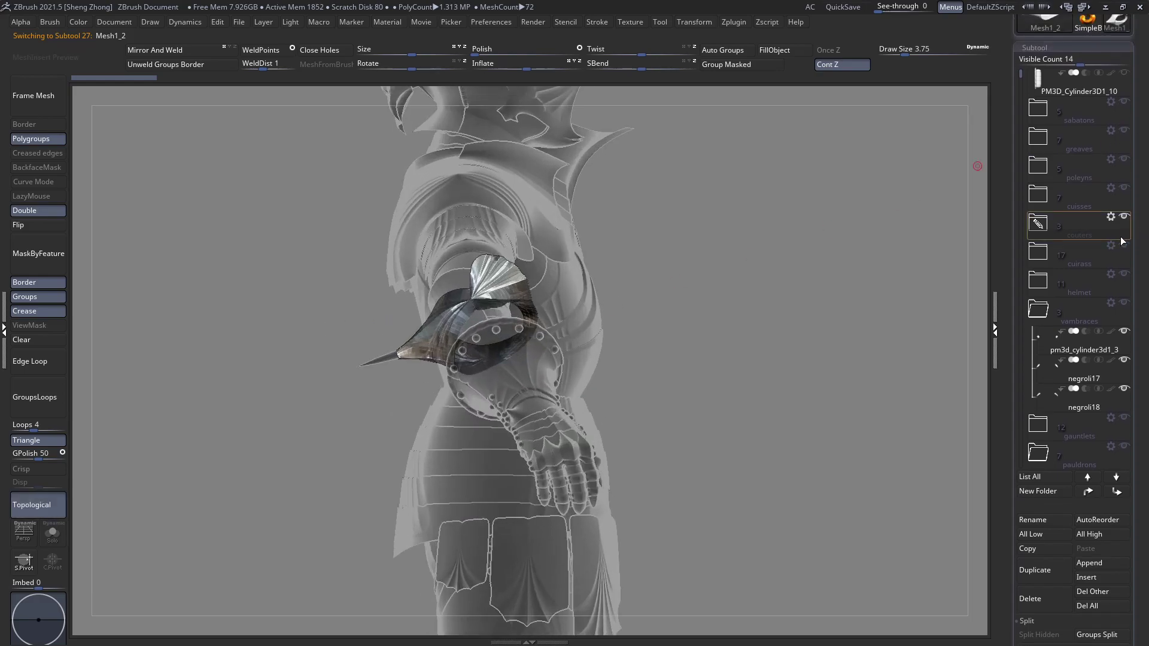
# Merge PM3D_Cylinder3D1 down with Mesh1_2 and negroli24_copy1 in the couters folder to form one subtool
pyautogui.click(1041, 223)
pyautogui.click(1075, 323)
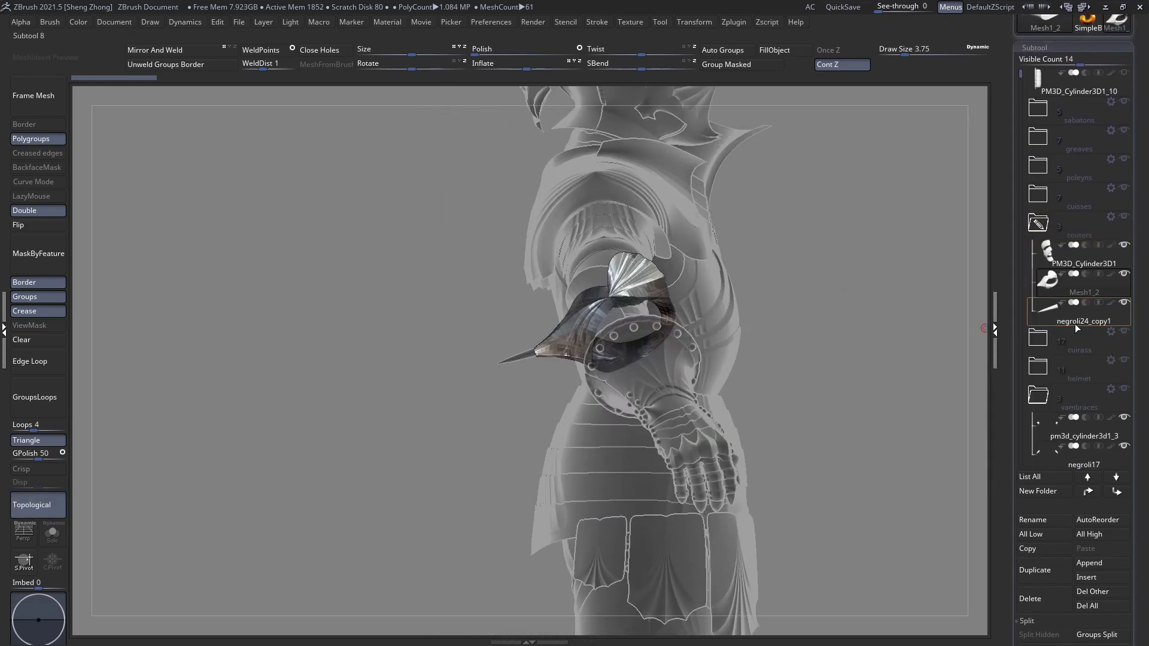
pyautogui.click(1053, 251)
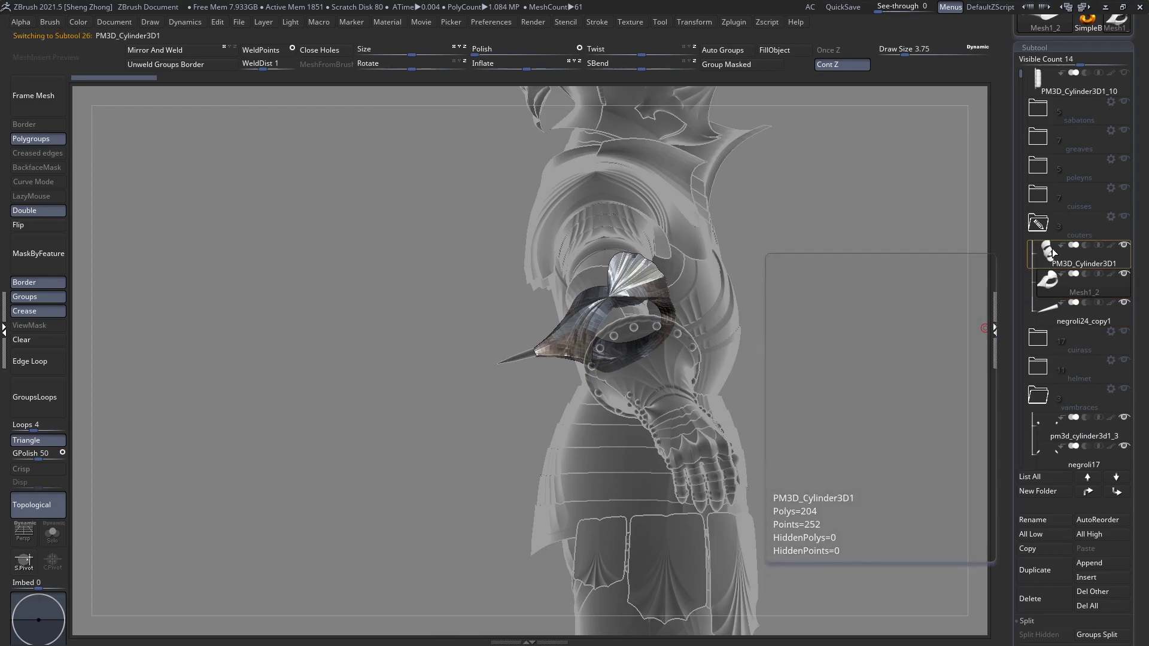
pyautogui.scroll(-5, 1138, 443)
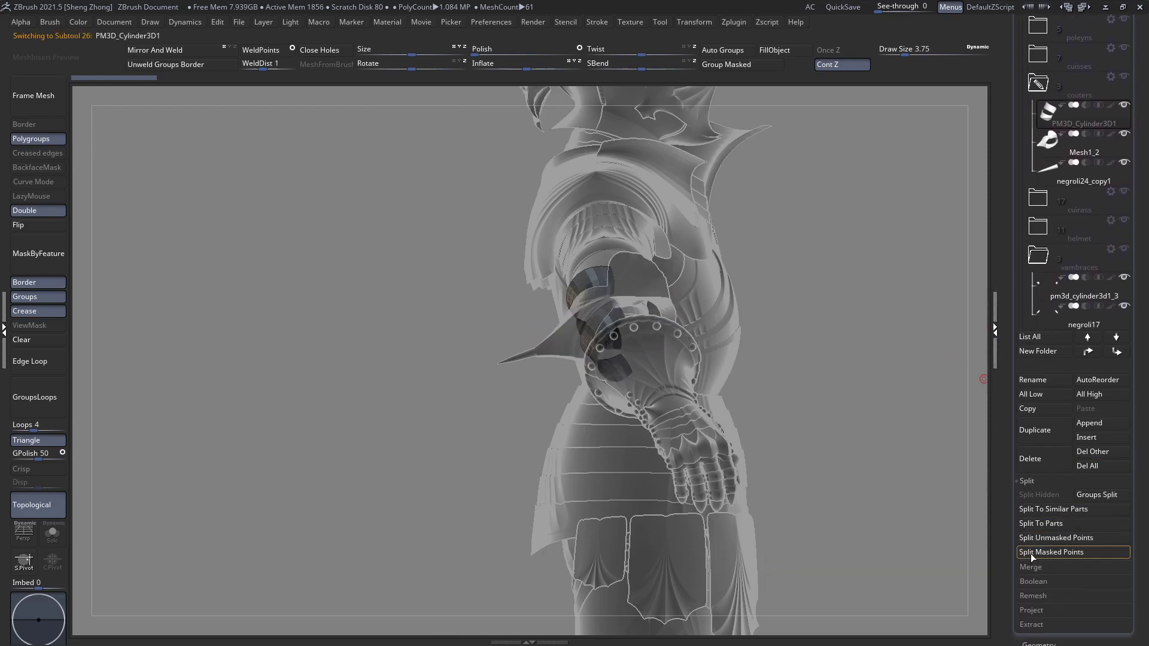
pyautogui.click(1033, 566)
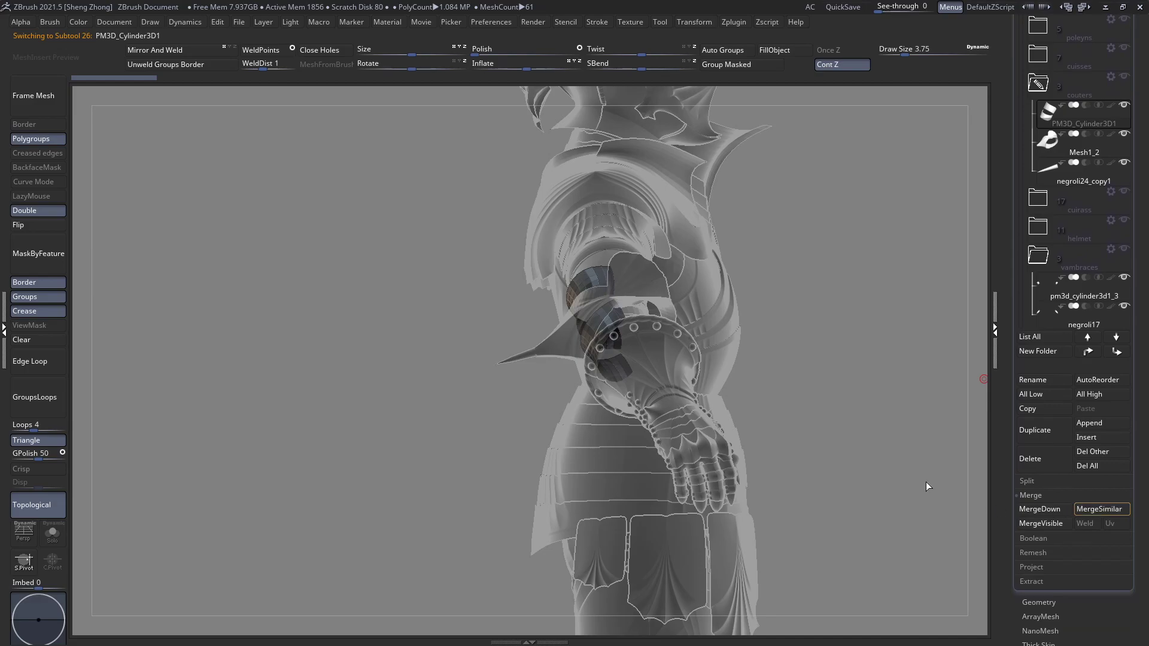
pyautogui.click(1031, 509)
pyautogui.click(1035, 509)
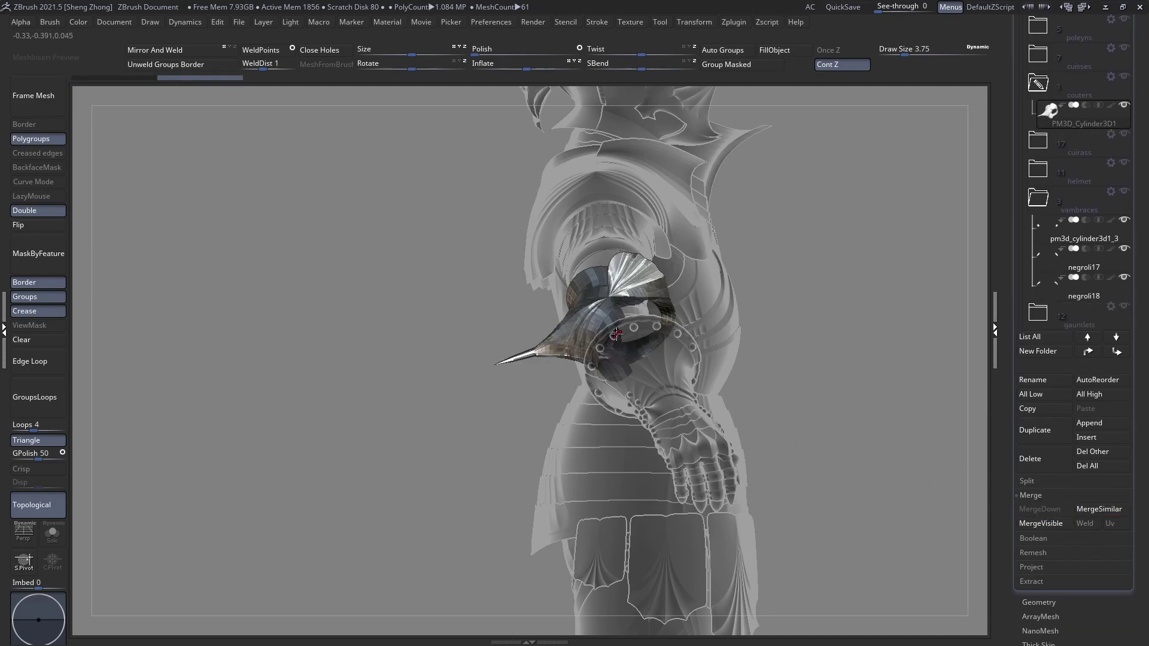
pyautogui.press('e')
pyautogui.moveTo(609, 297)
pyautogui.keyDown('shift'); pyautogui.mouseDown()
pyautogui.moveTo(157, 302)
pyautogui.moveTo(115, 282)
pyautogui.moveTo(251, 323)
pyautogui.moveTo(380, 402)
pyautogui.mouseUp(); pyautogui.keyUp('shift')
pyautogui.press('q')
pyautogui.hotkey('ctrl', 'z')
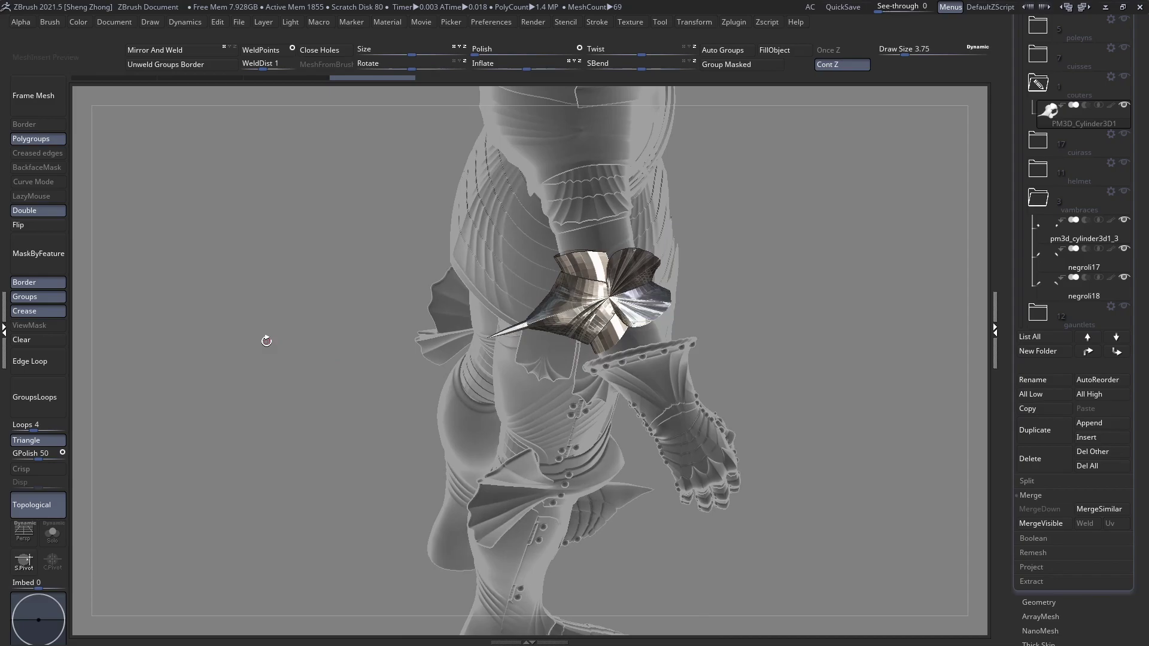
# Scale up the merged elbow couter slightly from its centre with a long Transpose line
pyautogui.press('e')
pyautogui.moveTo(145, 342); pyautogui.dragTo(133, 339)
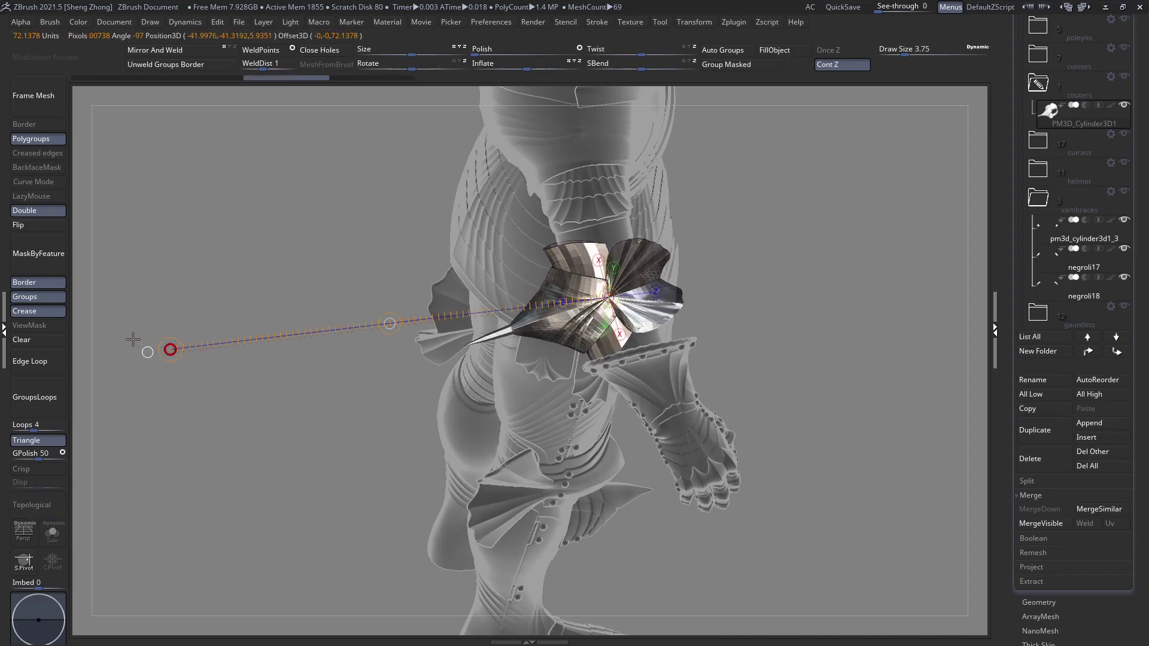
pyautogui.press('q')
pyautogui.moveTo(335, 364); pyautogui.dragTo(548, 351)
# Refit the merged elbow couter around the arm with Transpose lines and mirror it to the other arm
pyautogui.press('w')
pyautogui.keyDown('ctrl'); pyautogui.moveTo(557, 354); pyautogui.dragTo(562, 357, button='right'); pyautogui.keyUp('ctrl')
pyautogui.moveTo(562, 357); pyautogui.dragTo(563, 356)
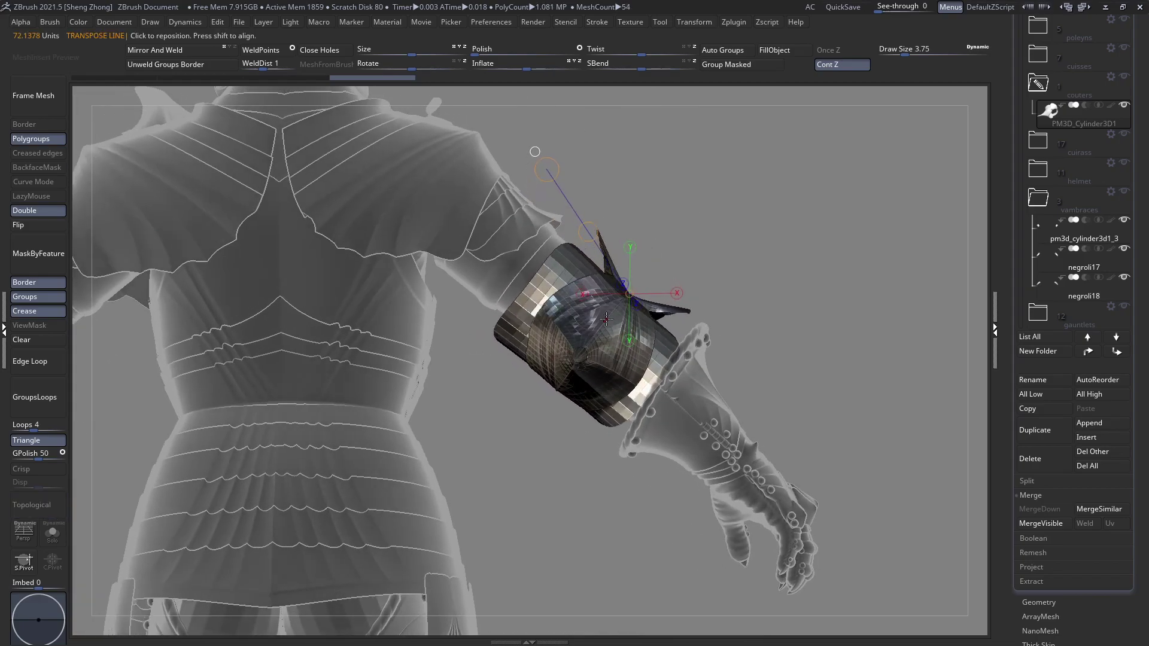
pyautogui.moveTo(622, 305); pyautogui.dragTo(521, 427)
pyautogui.moveTo(579, 356); pyautogui.dragTo(586, 352)
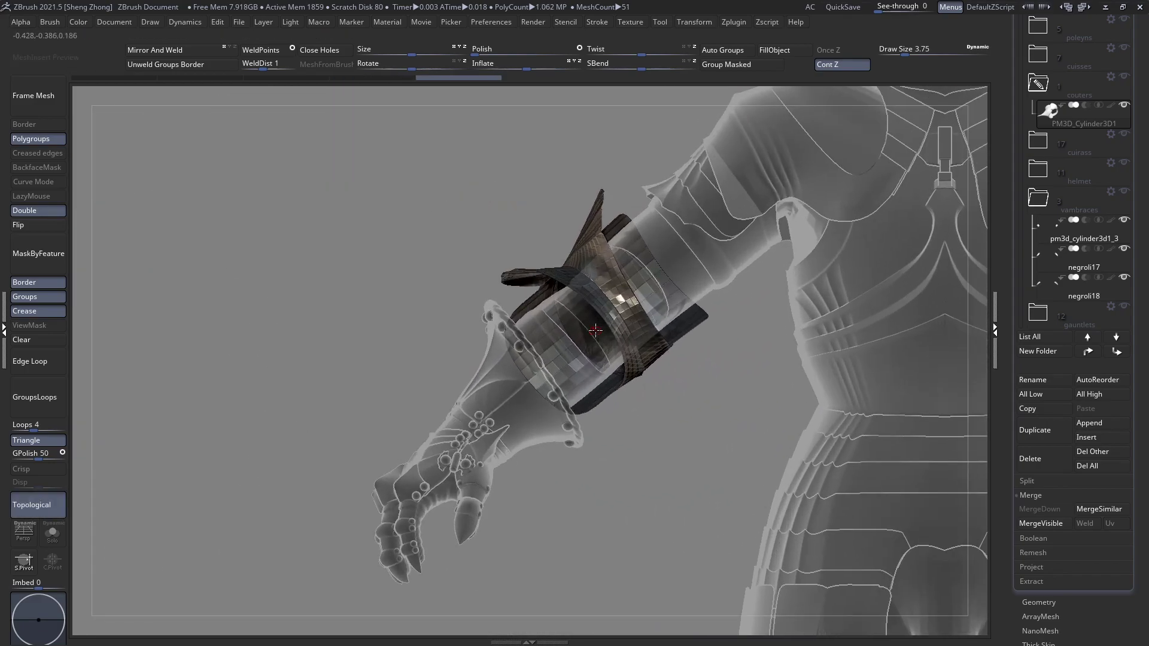
pyautogui.moveTo(616, 353); pyautogui.dragTo(615, 353)
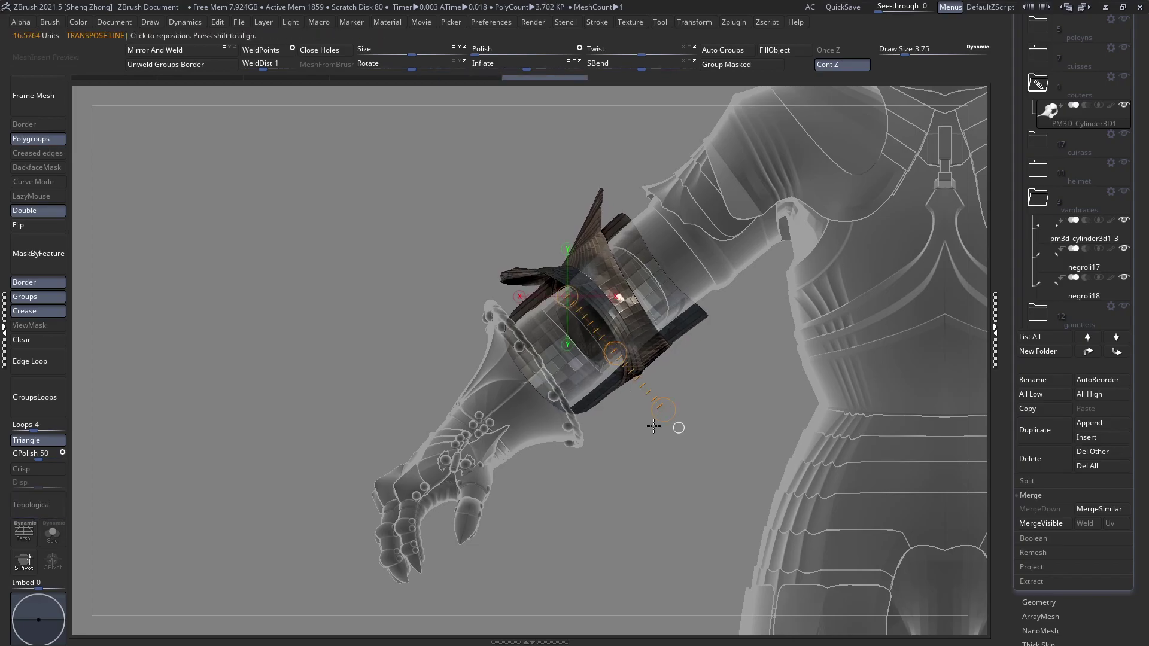
pyautogui.moveTo(664, 412)
pyautogui.mouseDown()
pyautogui.moveTo(662, 475)
pyautogui.moveTo(664, 410)
pyautogui.mouseUp()
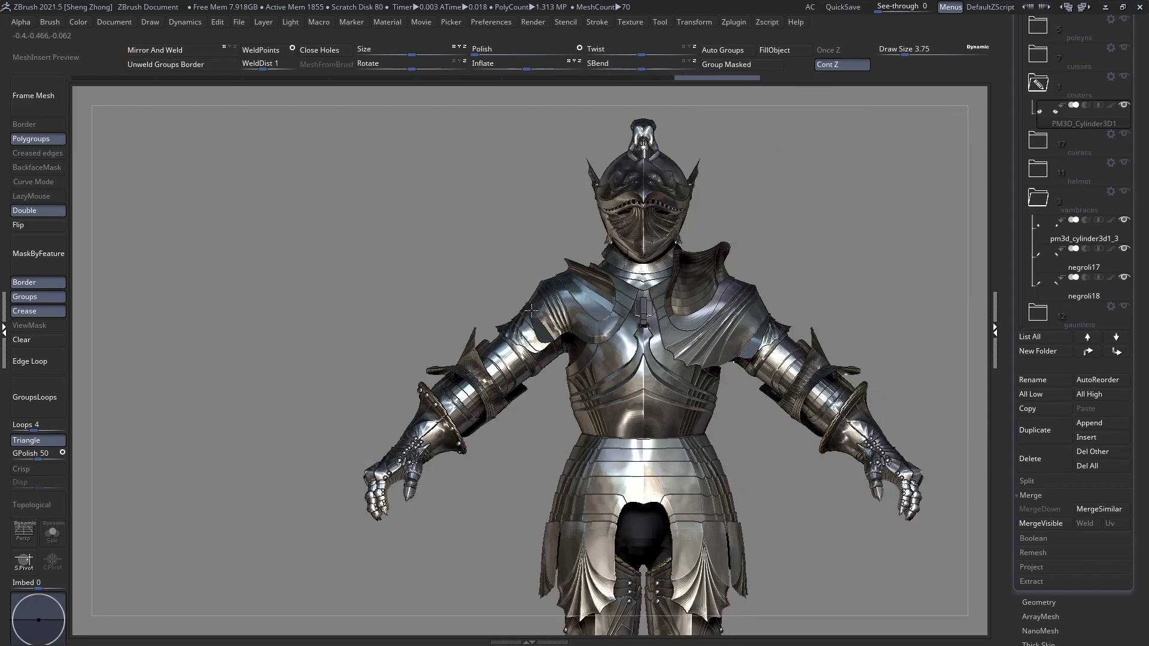
# Select the pauldron negroli9_3 and examine the full armour from the front and back, with and without the polygroup wireframe
pyautogui.keyDown('alt'); pyautogui.click(727, 300); pyautogui.keyUp('alt')
pyautogui.moveTo(726, 301); pyautogui.dragTo(623, 288, button='right')
pyautogui.keyDown('alt'); pyautogui.moveTo(788, 273); pyautogui.dragTo(511, 265, button='right'); pyautogui.keyUp('alt')
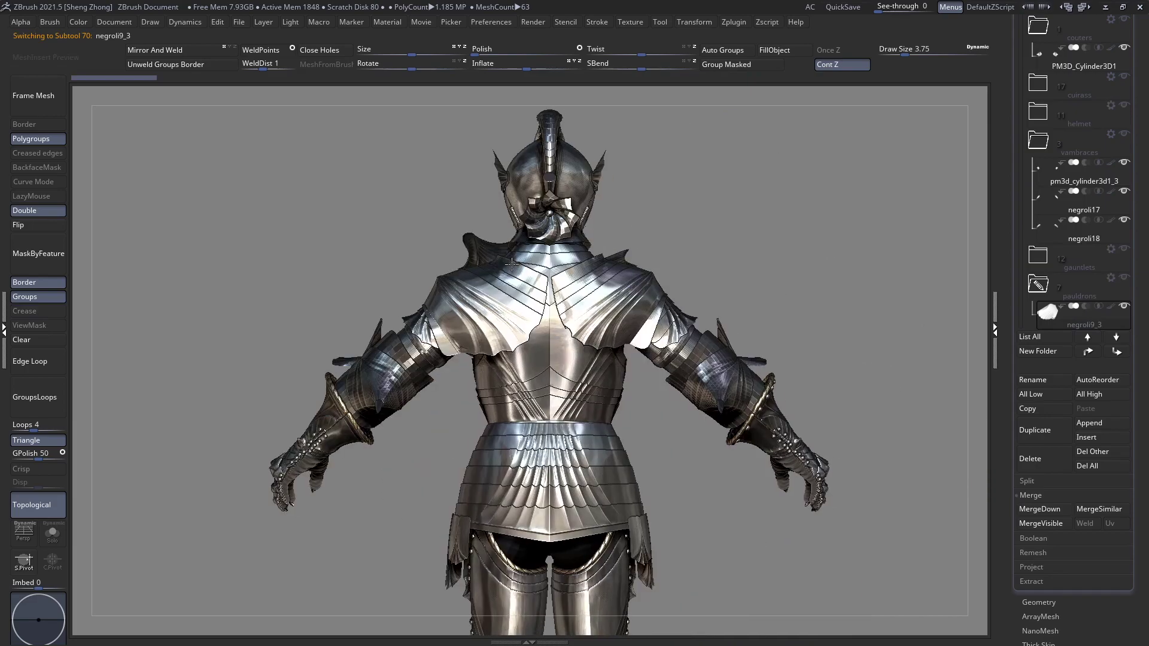
pyautogui.hotkey('shift', 'f')
pyautogui.hotkey('shift', 'f')
pyautogui.hotkey('shift', 't')
pyautogui.moveTo(635, 292); pyautogui.dragTo(538, 353, button='right')
pyautogui.hotkey('shift', 't')
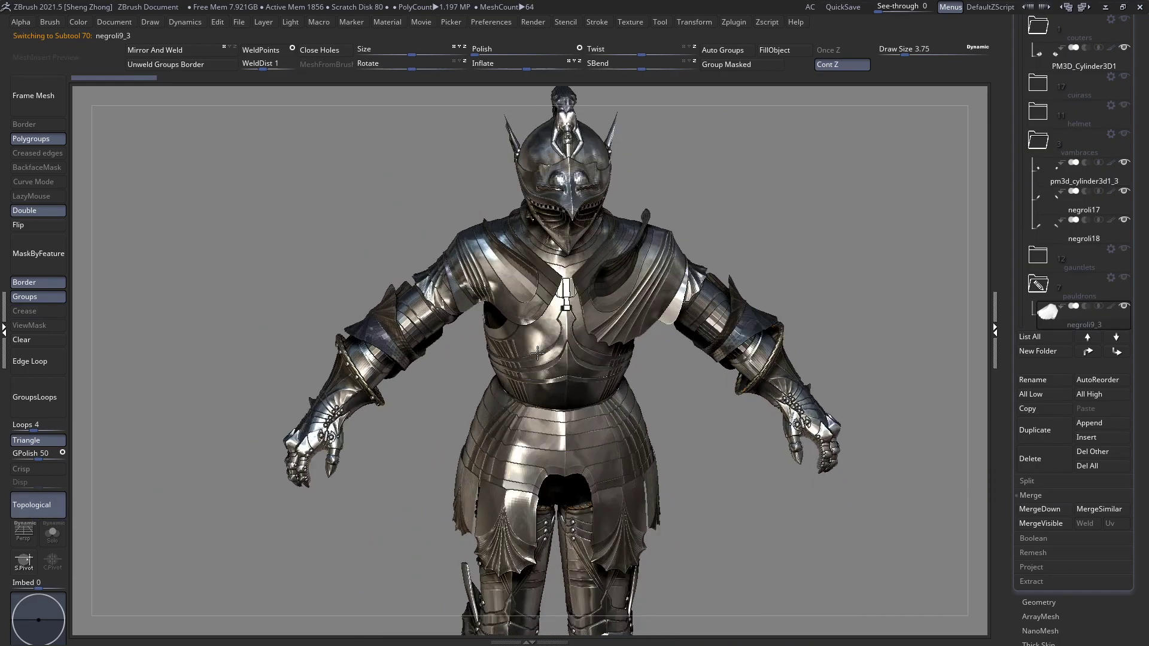
pyautogui.moveTo(537, 353); pyautogui.dragTo(524, 309)
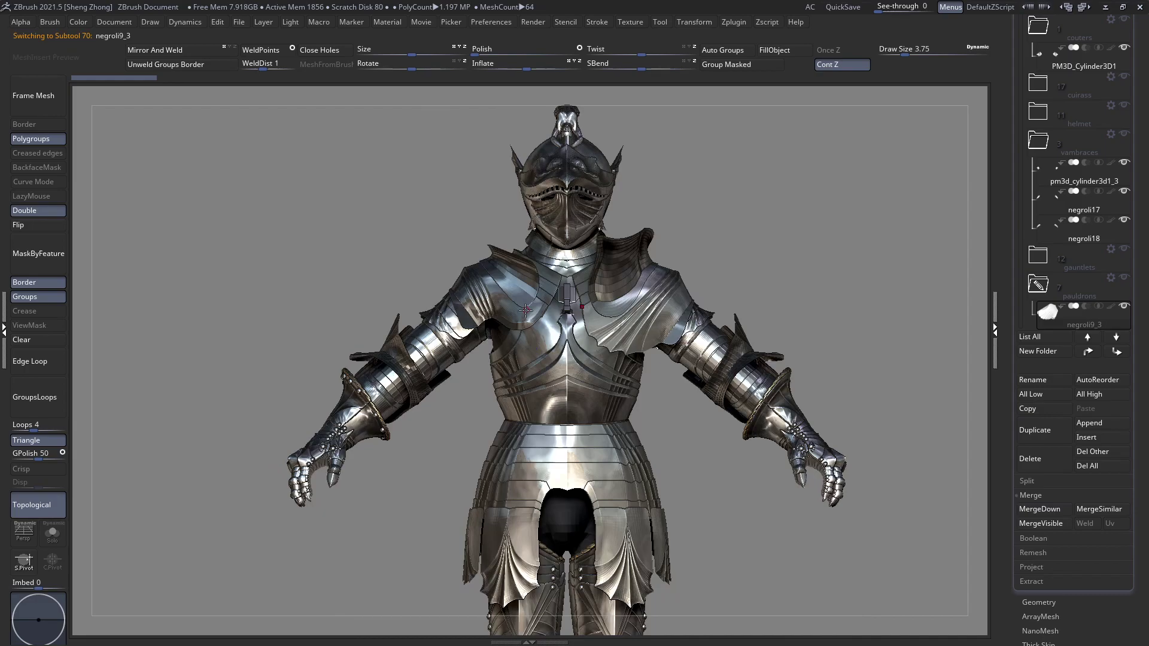
pyautogui.moveTo(526, 310)
pyautogui.keyDown('ctrl'); pyautogui.mouseDown(button='right')
pyautogui.moveTo(643, 375)
pyautogui.moveTo(638, 335)
pyautogui.moveTo(622, 392)
pyautogui.moveTo(531, 364)
pyautogui.moveTo(521, 329)
pyautogui.mouseUp(button='right'); pyautogui.keyUp('ctrl')
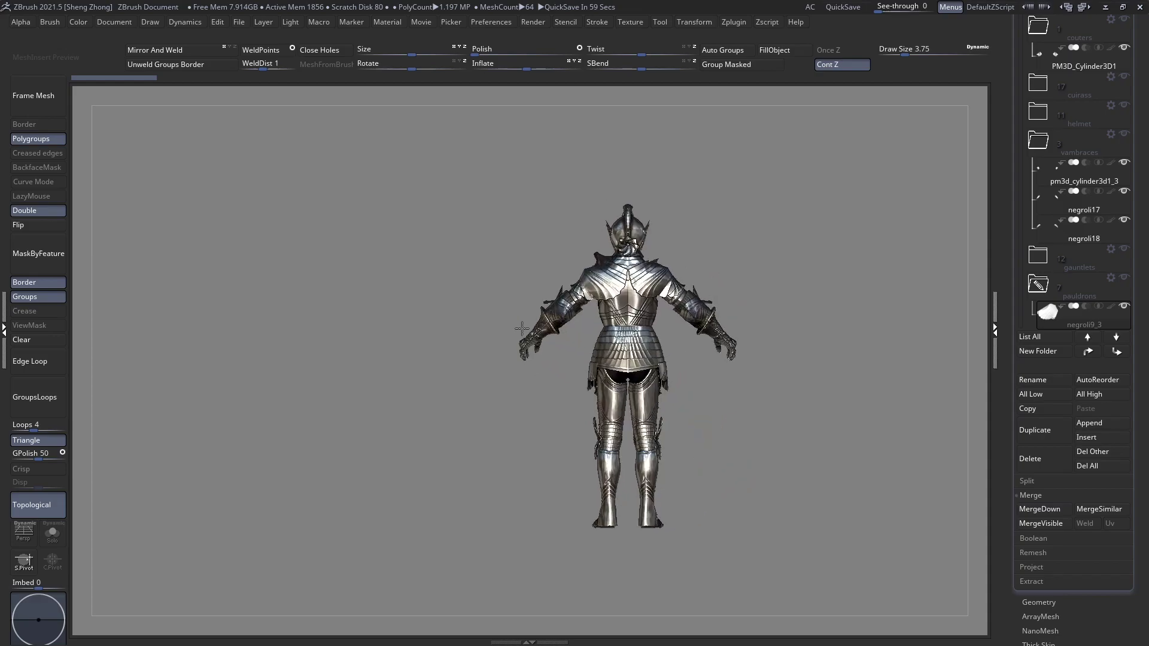
pyautogui.keyDown('alt'); pyautogui.moveTo(658, 274); pyautogui.dragTo(695, 339, button='right'); pyautogui.keyUp('alt')
pyautogui.hotkey('shift', 'f')
pyautogui.hotkey('shift', 'f')
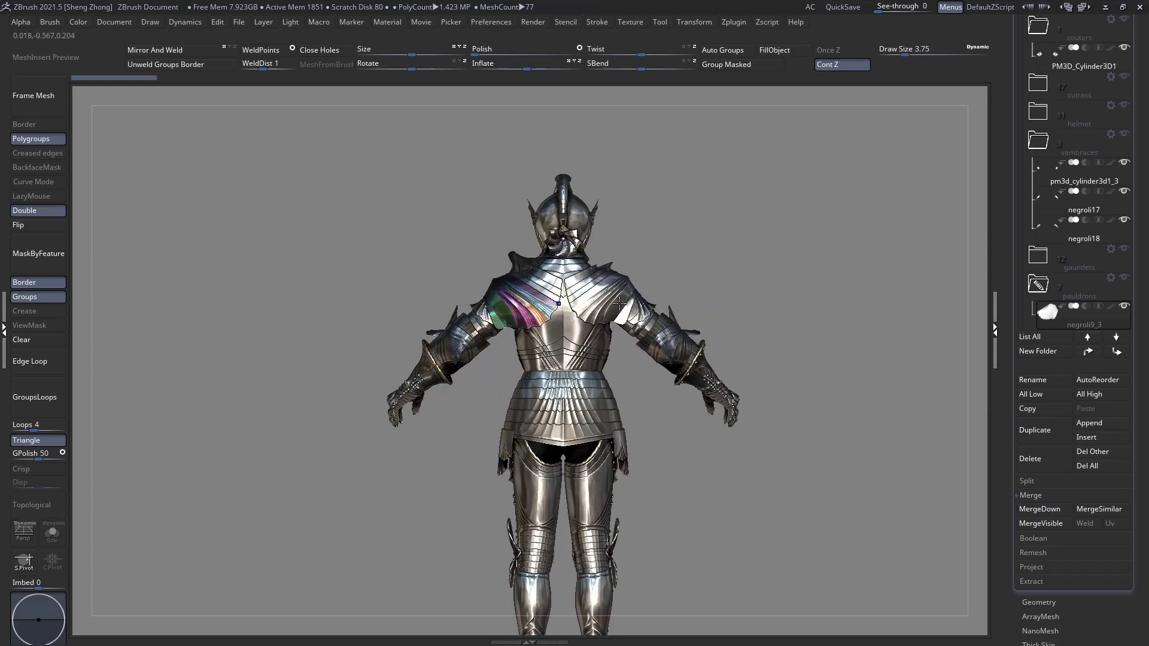
# Create a combined Transpose Master mesh of the armour with TPoseMesh
pyautogui.moveTo(1127, 242); pyautogui.dragTo(1127, 291)
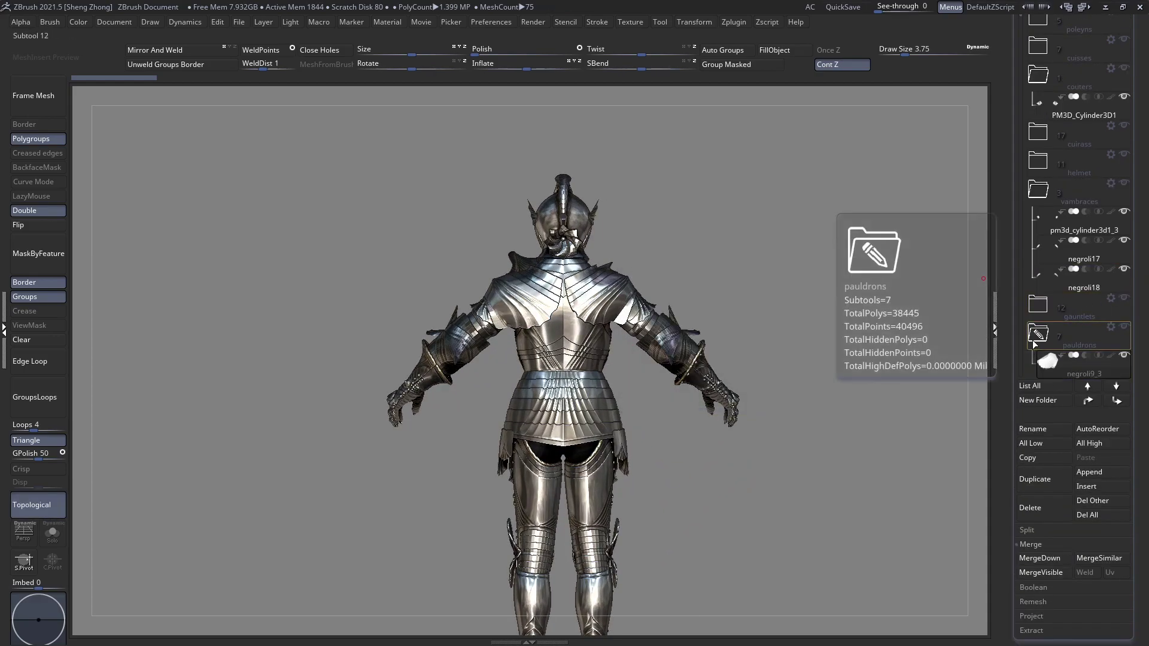
pyautogui.click(735, 24)
pyautogui.click(771, 261)
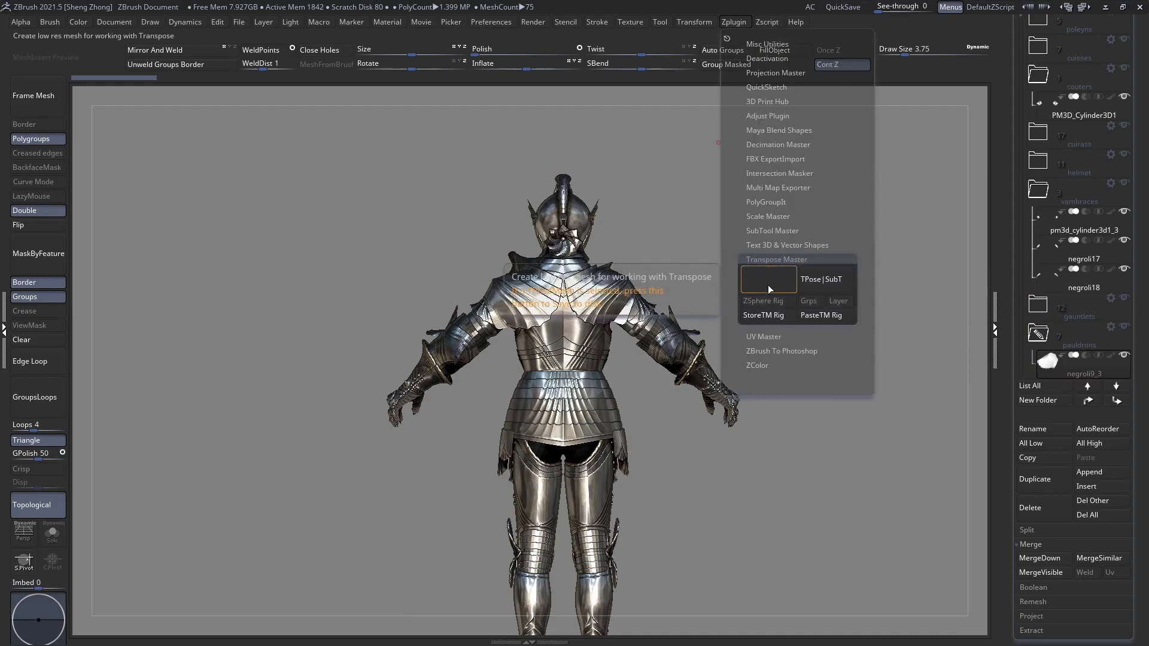
pyautogui.click(767, 284)
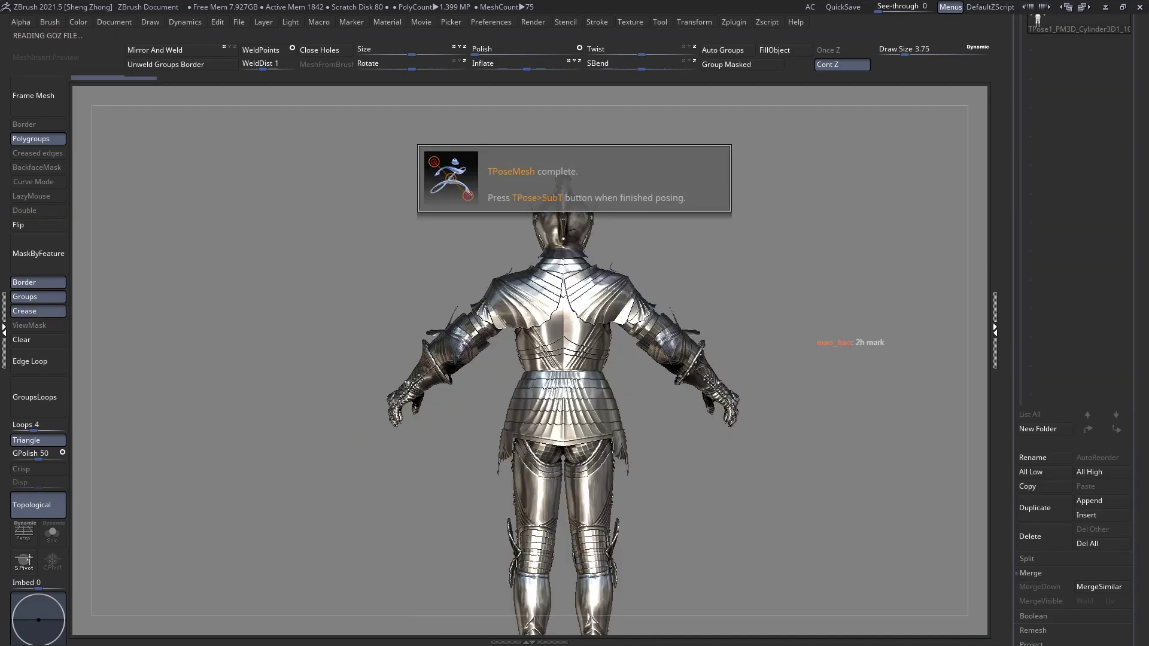
# Turn on double-sided display for the posing mesh and hide the large pauldron plates by polygroup at the back of both shoulders
pyautogui.hotkey('shift', 'f')
pyautogui.keyDown('ctrl'); pyautogui.moveTo(643, 322); pyautogui.dragTo(585, 286, button='right'); pyautogui.keyUp('ctrl')
pyautogui.click(45, 213)
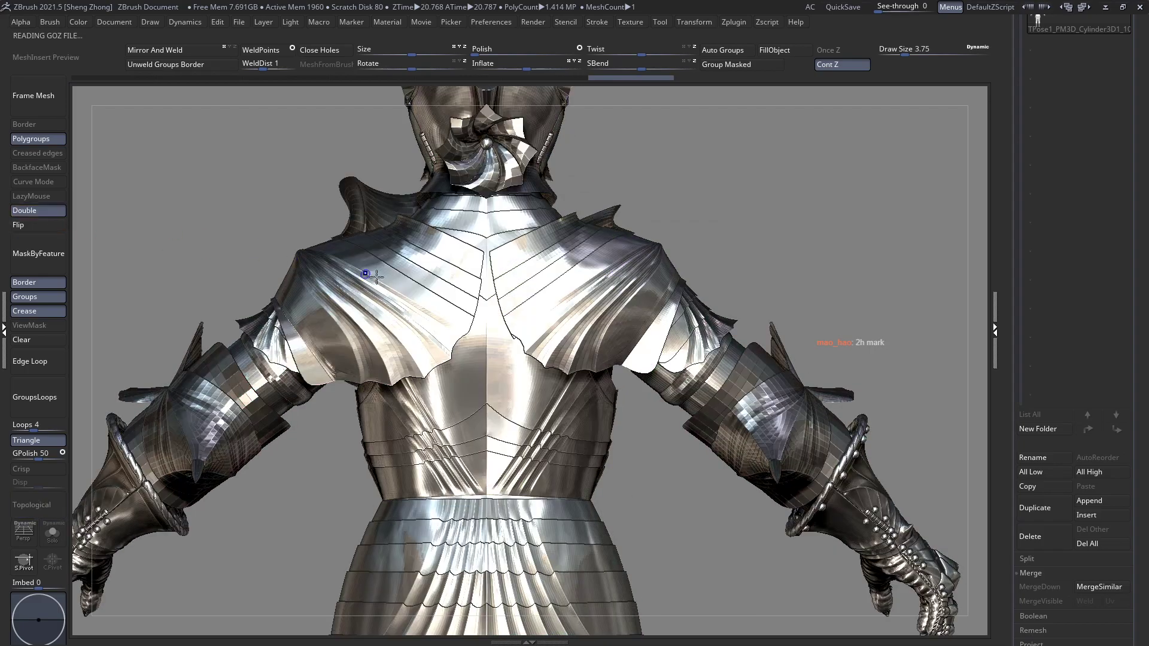
pyautogui.keyDown('alt'); pyautogui.click(562, 305); pyautogui.keyUp('alt')
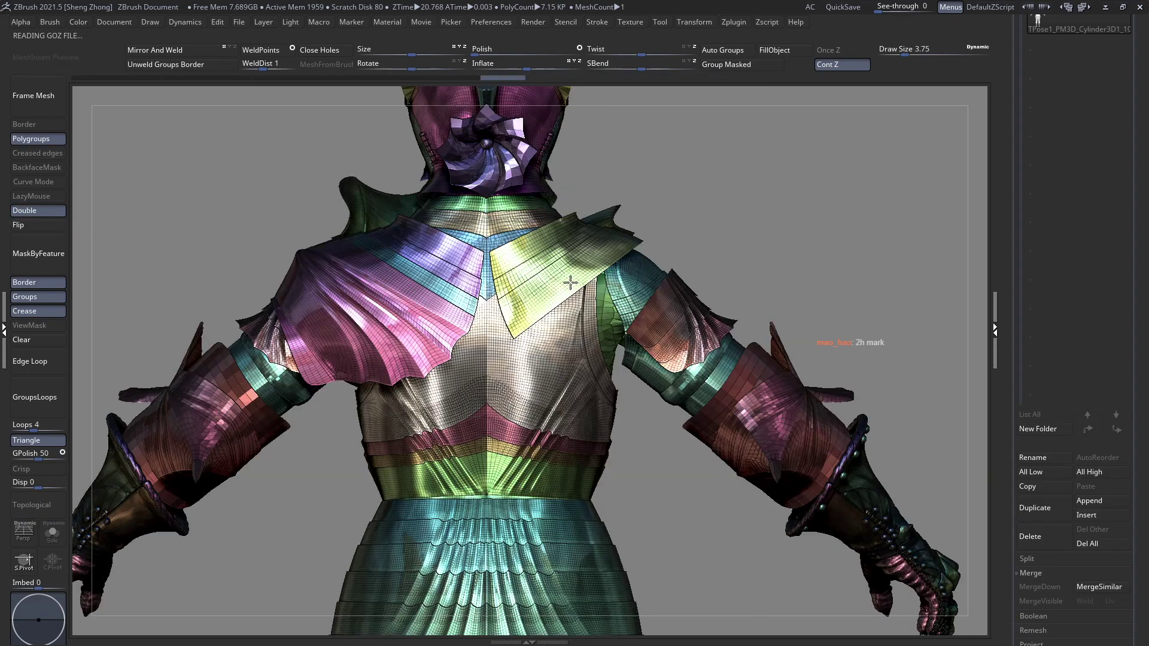
pyautogui.keyDown('ctrl'); pyautogui.keyDown('shift'); pyautogui.click(563, 260); pyautogui.keyUp('shift'); pyautogui.keyUp('ctrl')
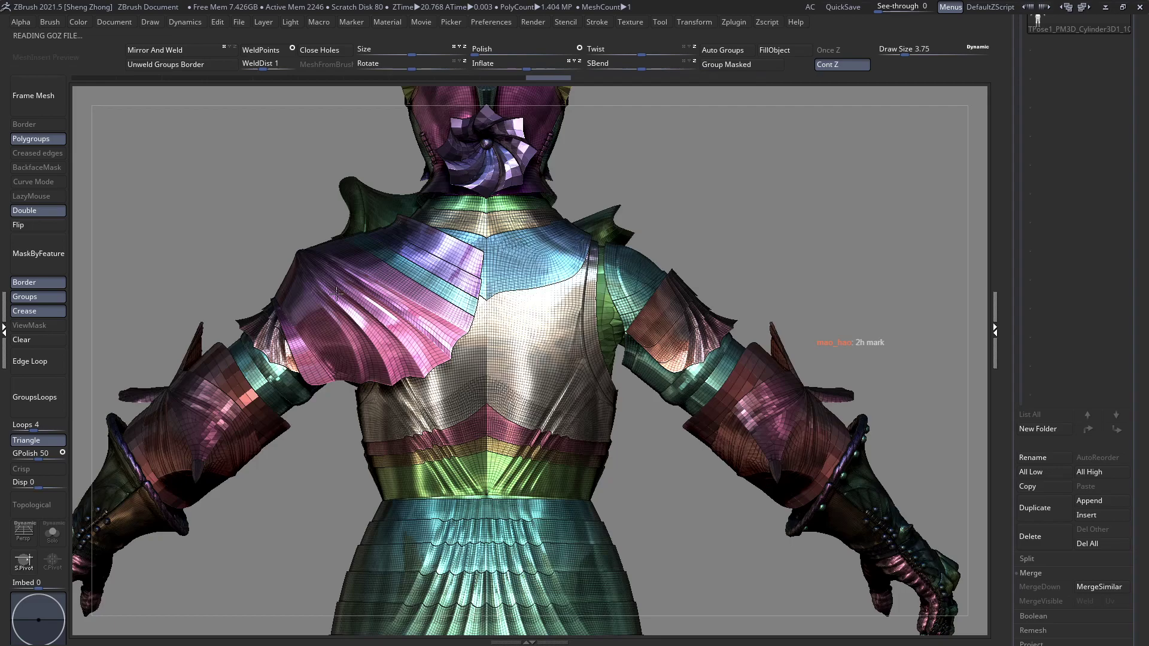
pyautogui.hotkey('ctrl', 'shift', 'z')
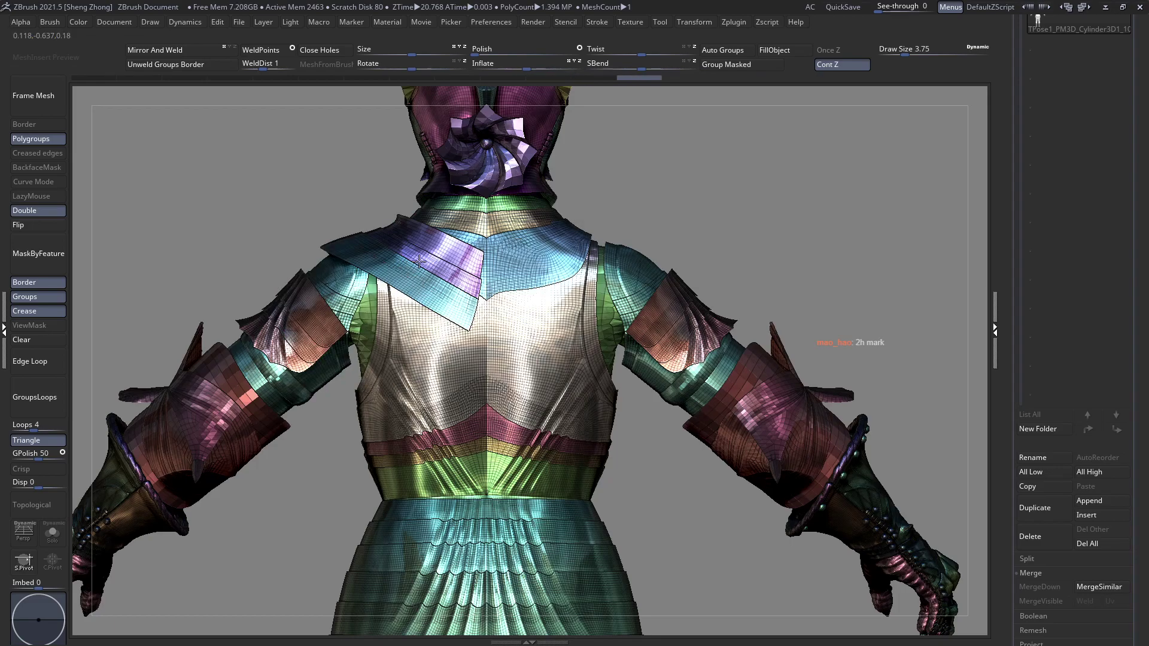
# Hide the remaining pauldron plates, mask the rest of the armour and bring the unmasked pauldrons back into view
pyautogui.keyDown('ctrl'); pyautogui.click(752, 242); pyautogui.keyUp('ctrl')
pyautogui.hotkey('ctrl', 'z')
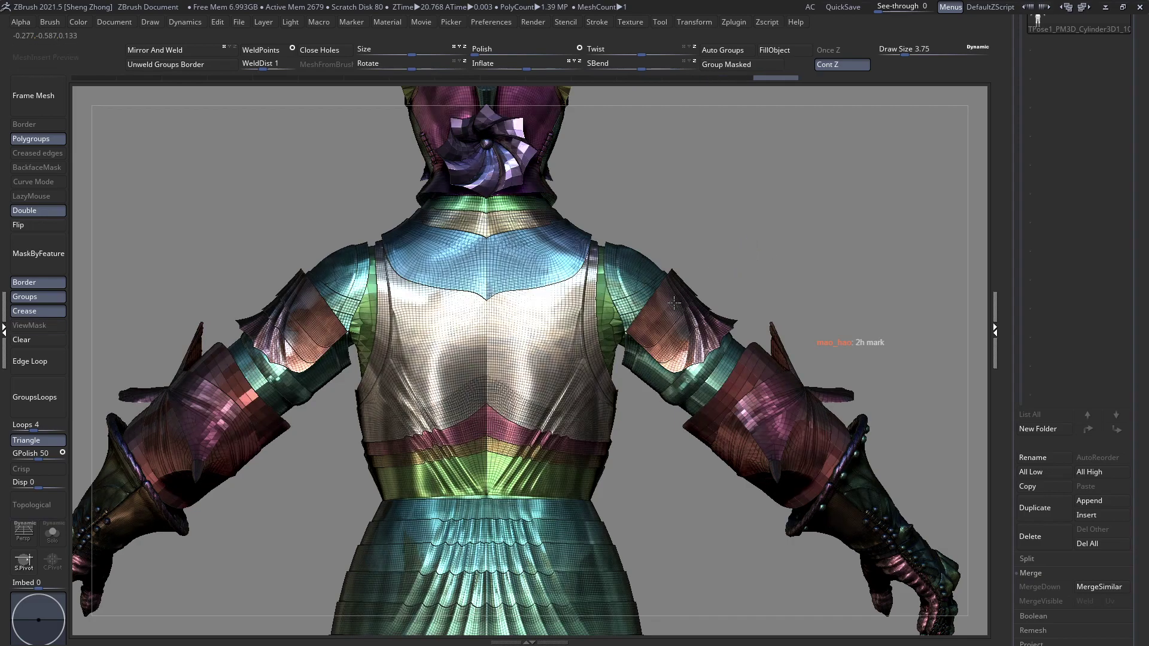
pyautogui.keyDown('ctrl'); pyautogui.click(748, 258); pyautogui.keyUp('ctrl')
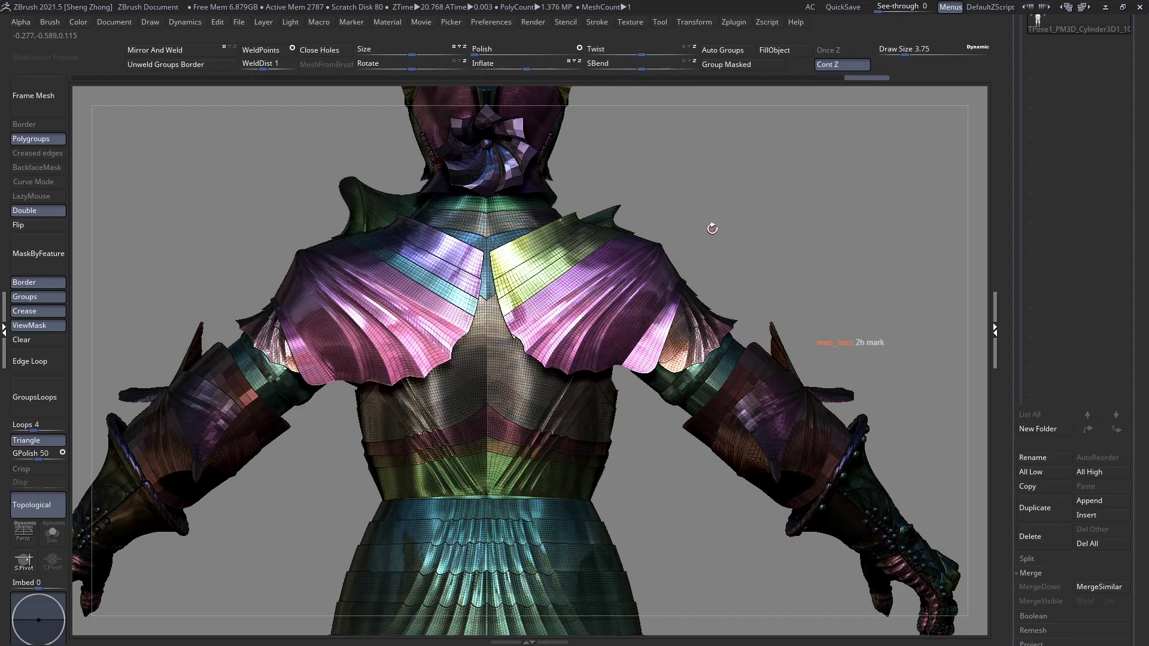
# Refit the unmasked pauldrons over both shoulders using Transpose lines, first across the back and then across the chest
pyautogui.press('w')
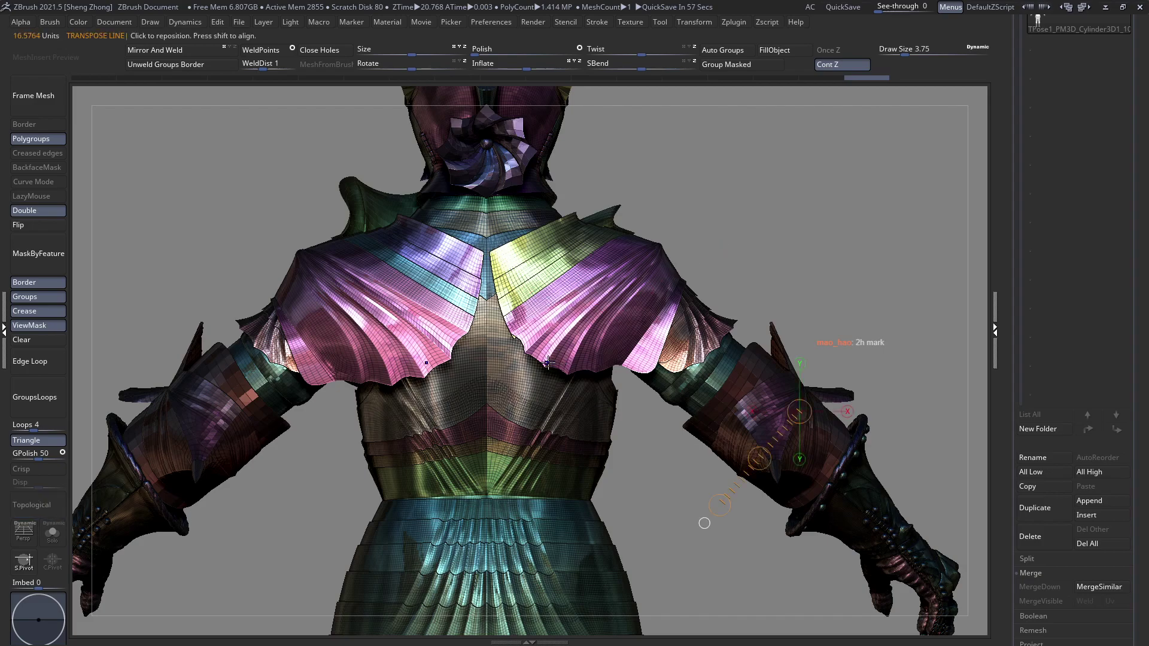
pyautogui.keyDown('shift'); pyautogui.moveTo(532, 347); pyautogui.dragTo(935, 347); pyautogui.keyUp('shift')
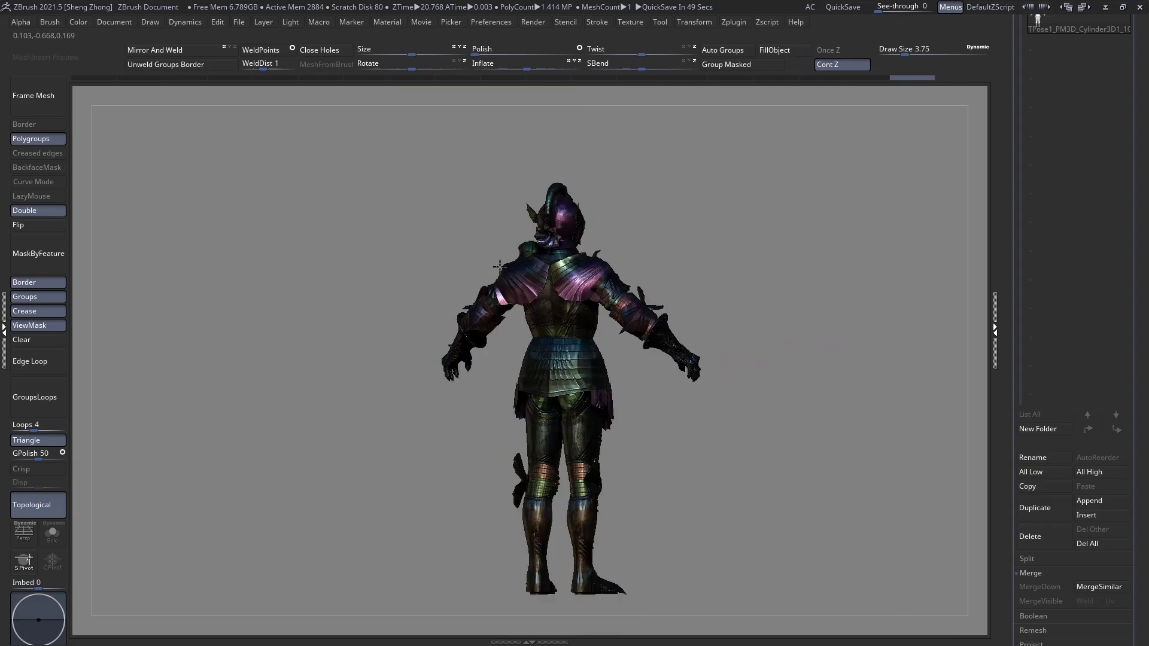
pyautogui.moveTo(500, 267); pyautogui.dragTo(420, 268, button='right')
pyautogui.hotkey('shift', 'f')
pyautogui.moveTo(524, 261)
pyautogui.keyDown('ctrl'); pyautogui.mouseDown(button='right')
pyautogui.moveTo(537, 291)
pyautogui.moveTo(528, 255)
pyautogui.mouseUp(button='right'); pyautogui.keyUp('ctrl')
pyautogui.scroll(4, 528, 253)
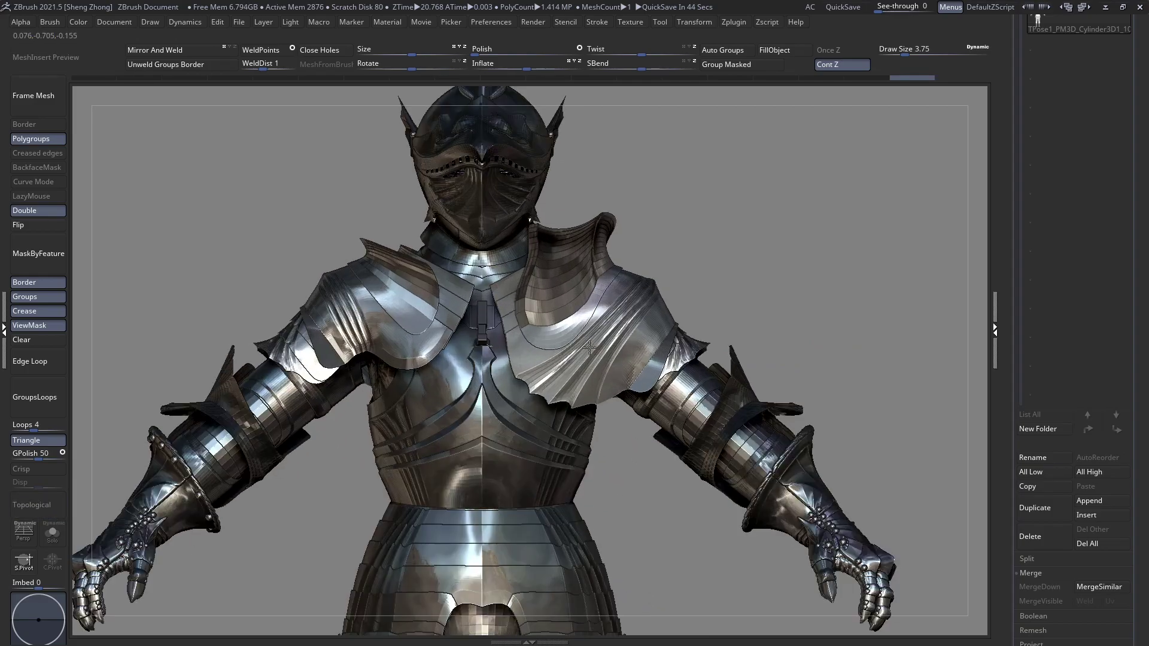
pyautogui.press('w')
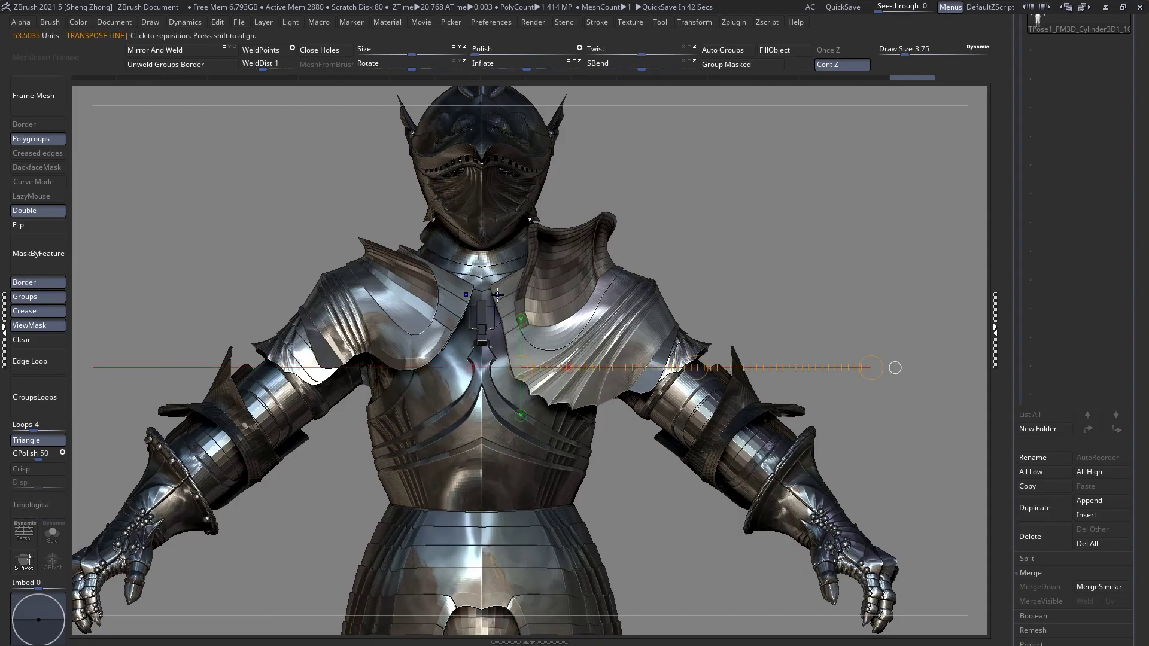
pyautogui.moveTo(490, 291)
pyautogui.keyDown('shift'); pyautogui.mouseDown()
pyautogui.moveTo(860, 312)
pyautogui.moveTo(861, 293)
pyautogui.moveTo(511, 280)
pyautogui.mouseUp(); pyautogui.keyUp('shift')
pyautogui.press('q')
# Check the refitted pauldrons from the back and front, and clear the mask from the posing mesh
pyautogui.keyDown('alt'); pyautogui.moveTo(511, 280); pyautogui.dragTo(323, 245, button='right'); pyautogui.keyUp('alt')
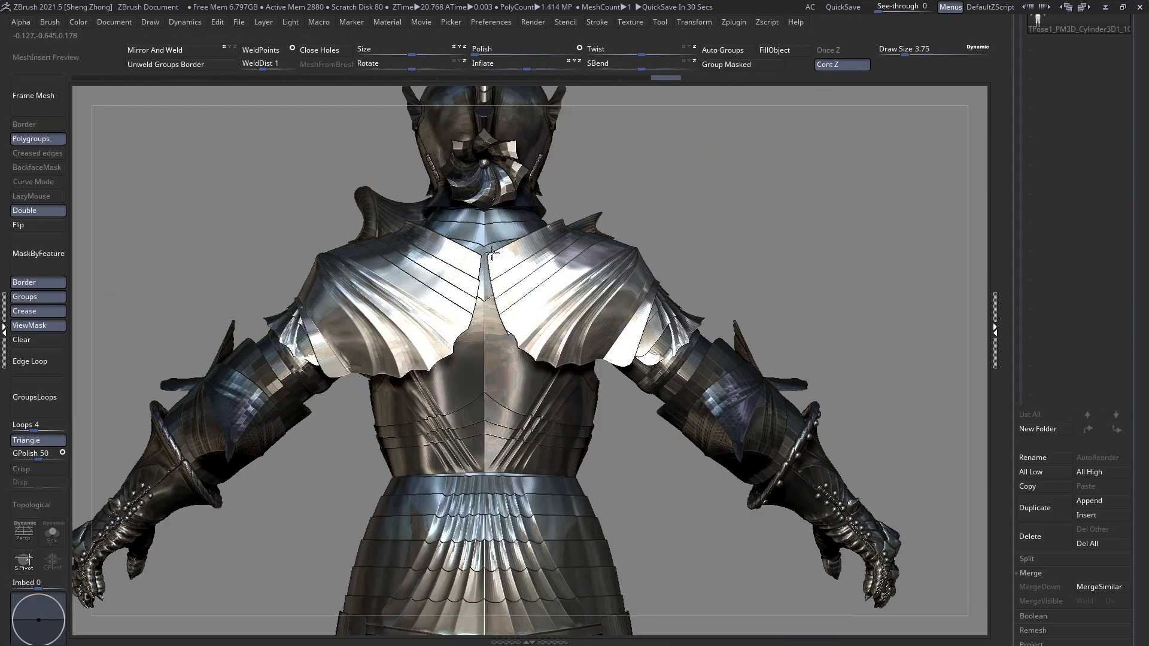
pyautogui.keyDown('ctrl'); pyautogui.moveTo(457, 136); pyautogui.dragTo(473, 287, button='right'); pyautogui.keyUp('ctrl')
pyautogui.moveTo(563, 299); pyautogui.dragTo(490, 252, button='right')
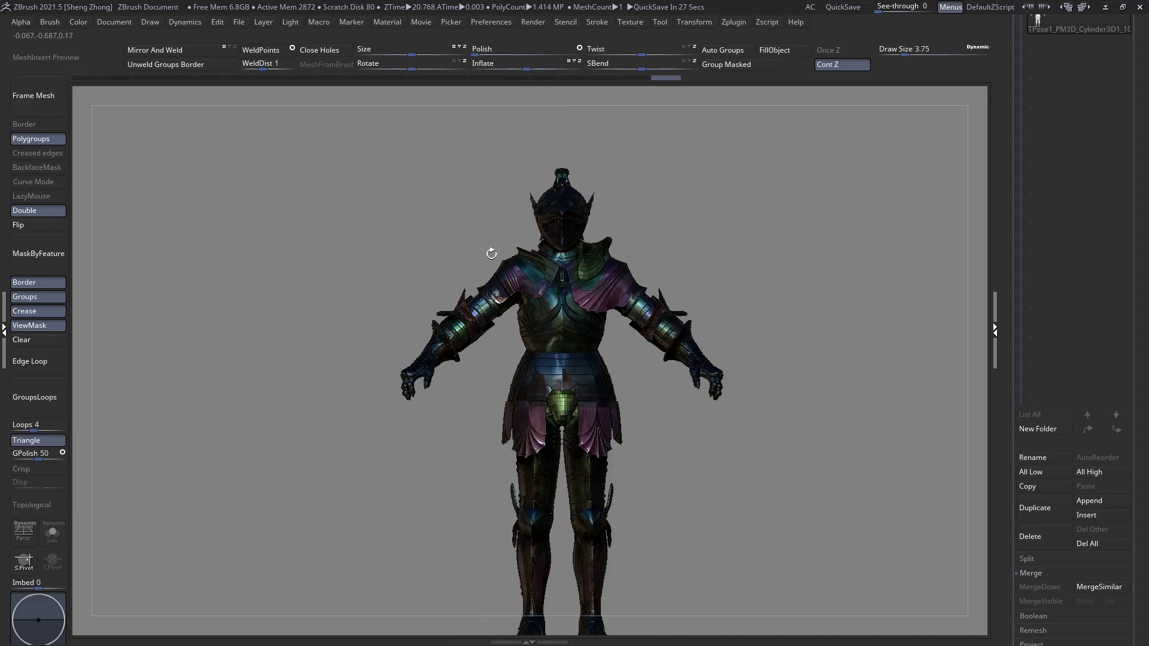
pyautogui.click(15, 344)
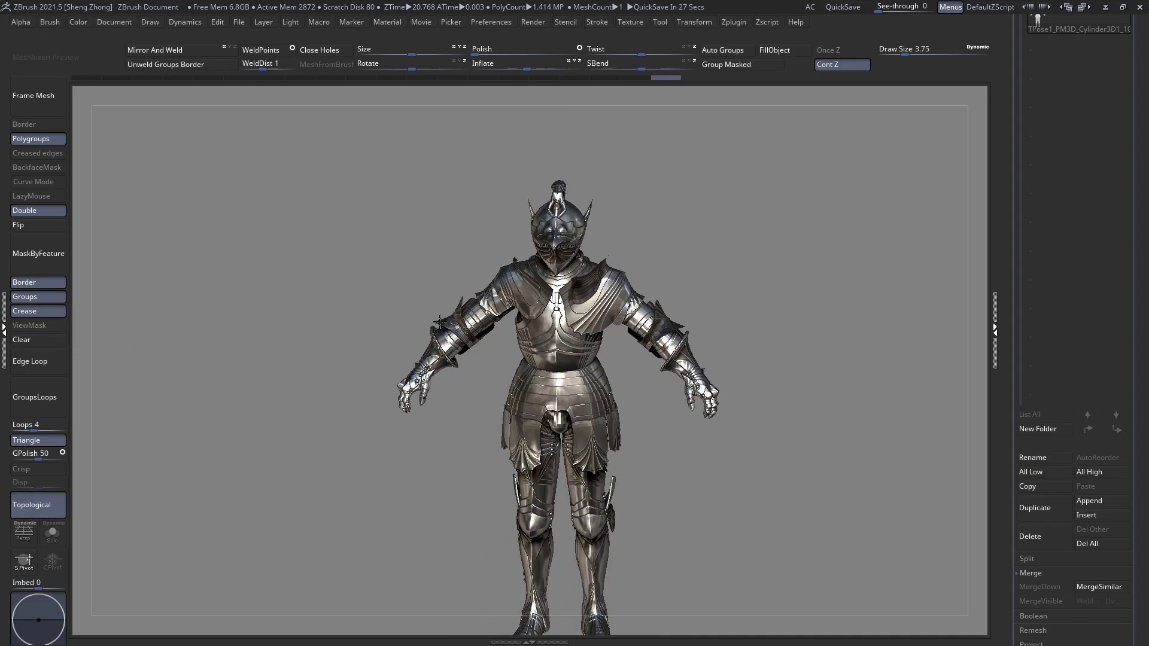
# Transfer the adjusted Transpose Master mesh back to the individual subtools with TPose|SubT
pyautogui.keyDown('alt'); pyautogui.moveTo(646, 346); pyautogui.dragTo(589, 383, button='right'); pyautogui.keyUp('alt')
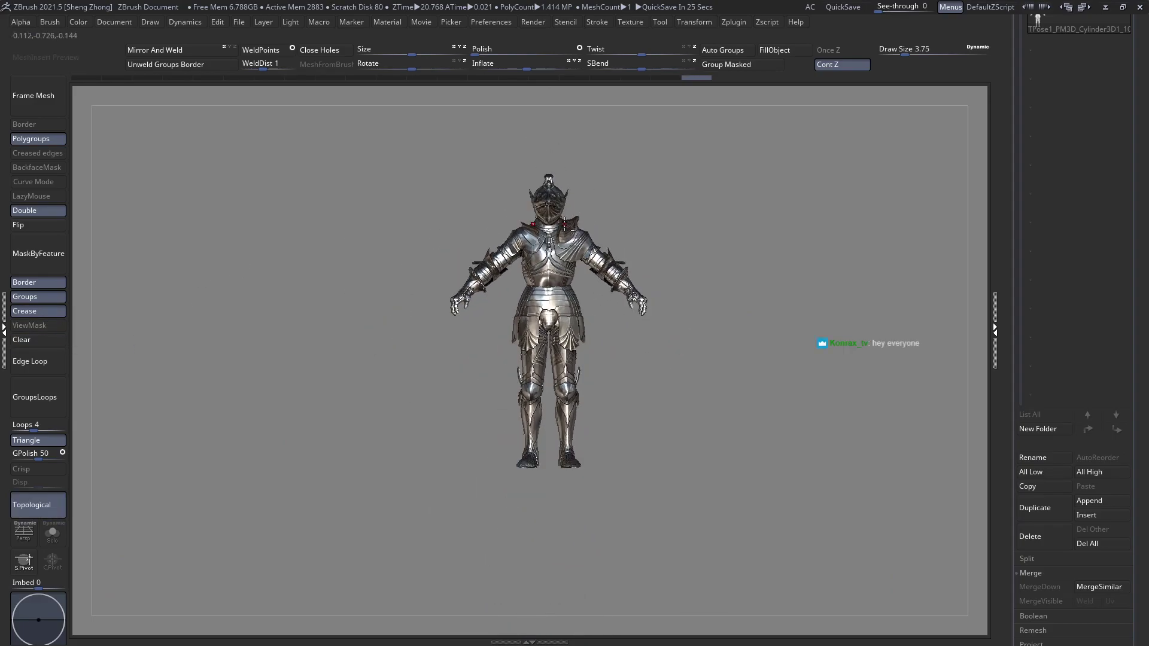
pyautogui.keyDown('alt'); pyautogui.moveTo(565, 344); pyautogui.dragTo(588, 318, button='right'); pyautogui.keyUp('alt')
pyautogui.moveTo(588, 319); pyautogui.dragTo(663, 254)
pyautogui.click(735, 24)
pyautogui.click(798, 284)
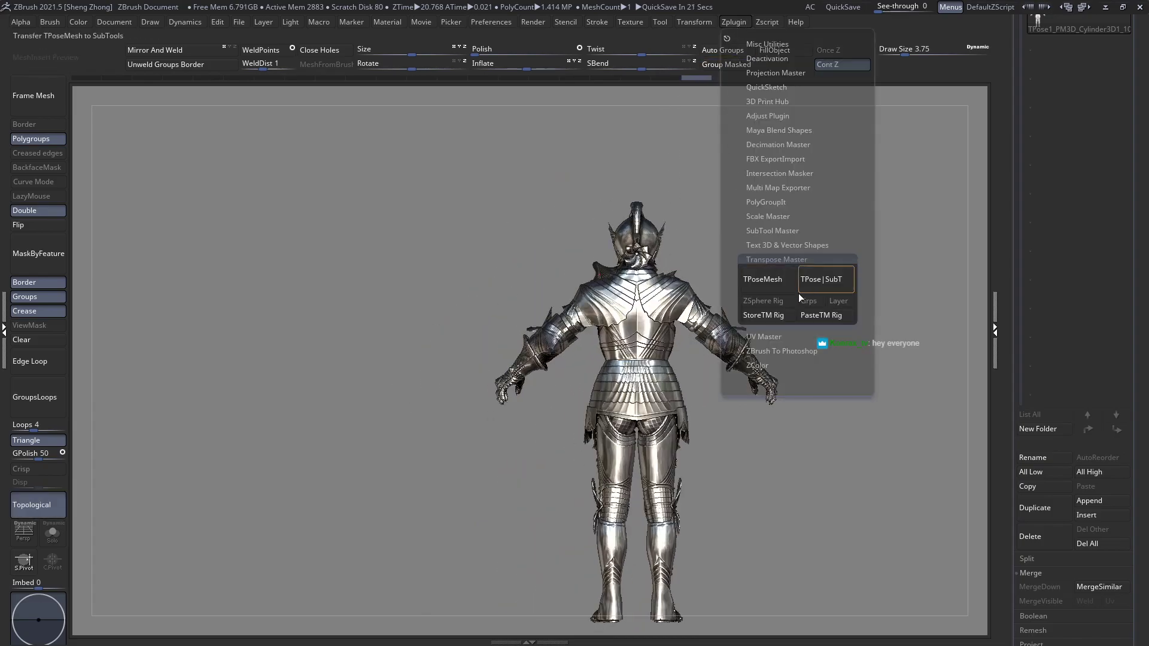
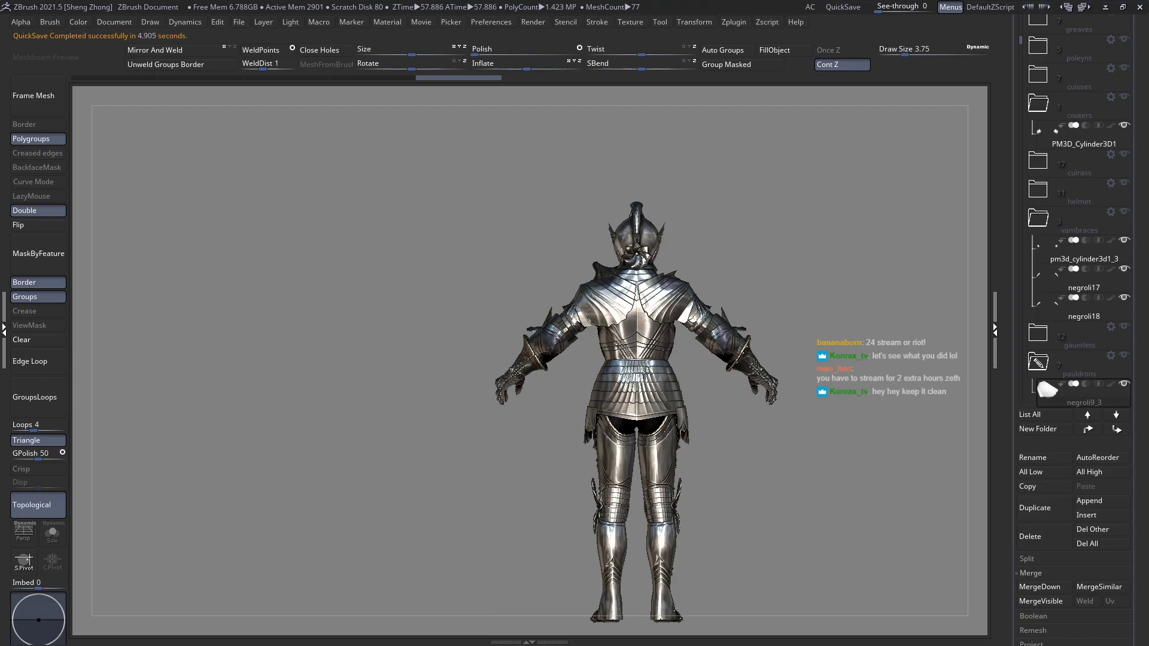
# Examine the updated armour from the front and side, selecting the cuirass piece negroli19_copy1 and the helmet piece negroli4_copy2_3
pyautogui.moveTo(645, 372); pyautogui.dragTo(550, 383, button='right')
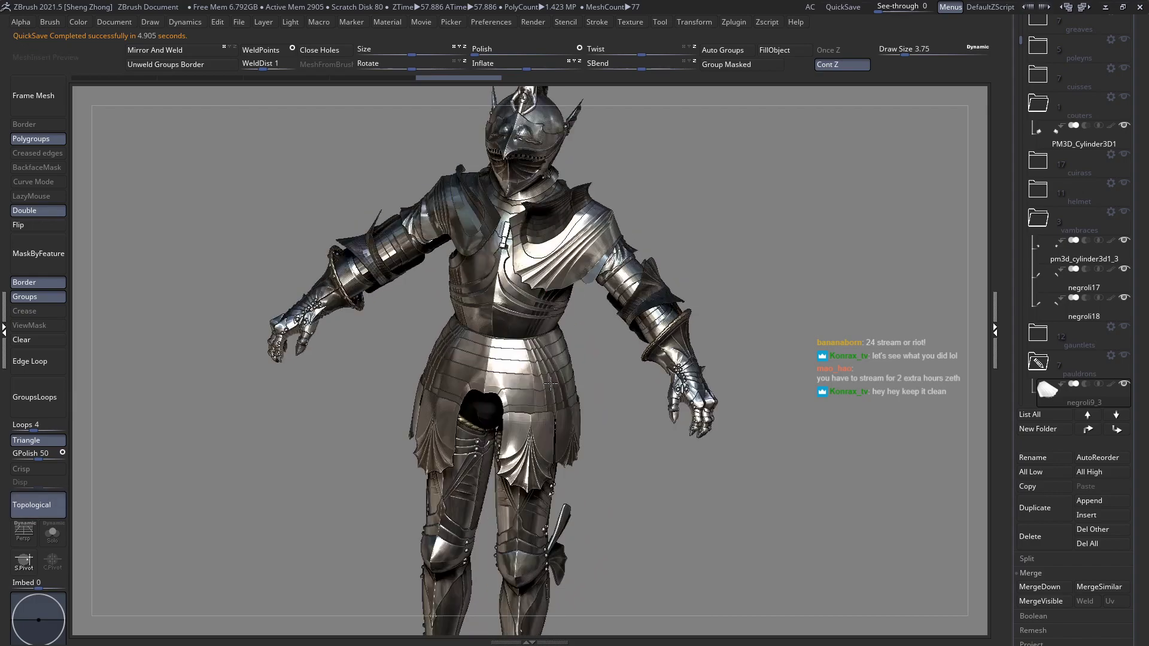
pyautogui.moveTo(550, 383); pyautogui.dragTo(452, 337)
pyautogui.keyDown('alt'); pyautogui.click(514, 327); pyautogui.keyUp('alt')
pyautogui.keyDown('ctrl'); pyautogui.moveTo(522, 383); pyautogui.dragTo(468, 380, button='right'); pyautogui.keyUp('ctrl')
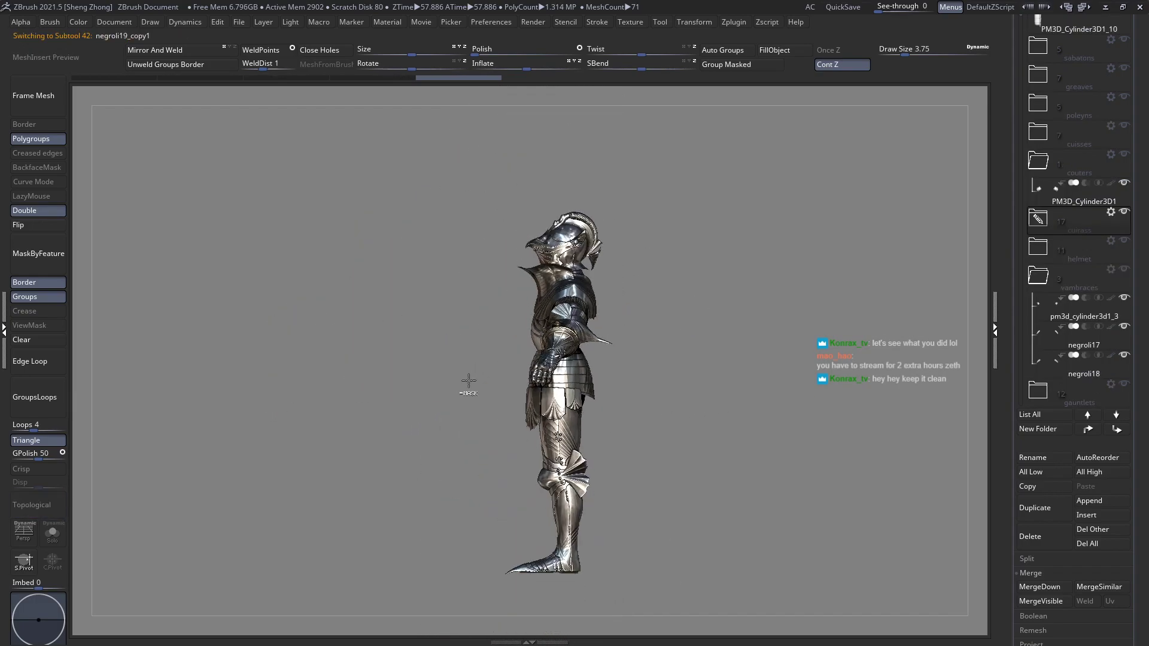
pyautogui.keyDown('ctrl'); pyautogui.moveTo(525, 332); pyautogui.dragTo(526, 396, button='right'); pyautogui.keyUp('ctrl')
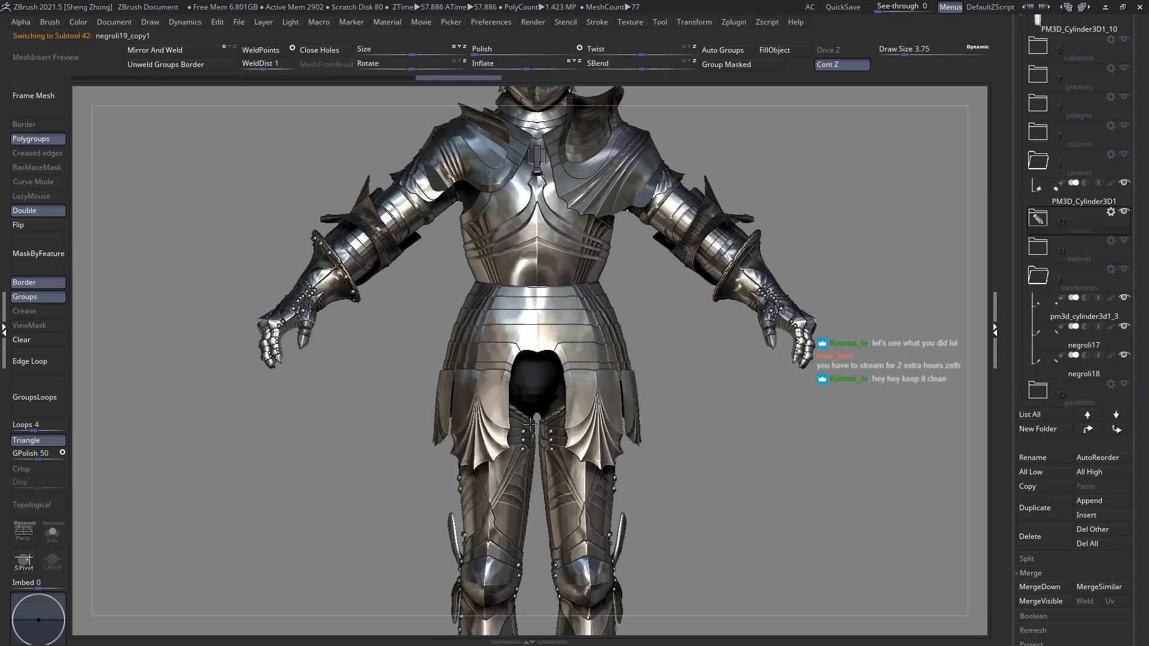
pyautogui.moveTo(454, 399); pyautogui.dragTo(517, 375, button='right')
pyautogui.keyDown('alt'); pyautogui.click(503, 287); pyautogui.keyUp('alt')
pyautogui.moveTo(523, 305); pyautogui.dragTo(433, 304, button='right')
pyautogui.keyDown('alt'); pyautogui.moveTo(445, 541); pyautogui.dragTo(542, 371, button='right'); pyautogui.keyUp('alt')
pyautogui.keyDown('ctrl'); pyautogui.moveTo(492, 231); pyautogui.dragTo(464, 432, button='right'); pyautogui.keyUp('ctrl')
pyautogui.moveTo(398, 354); pyautogui.dragTo(475, 441, button='right')
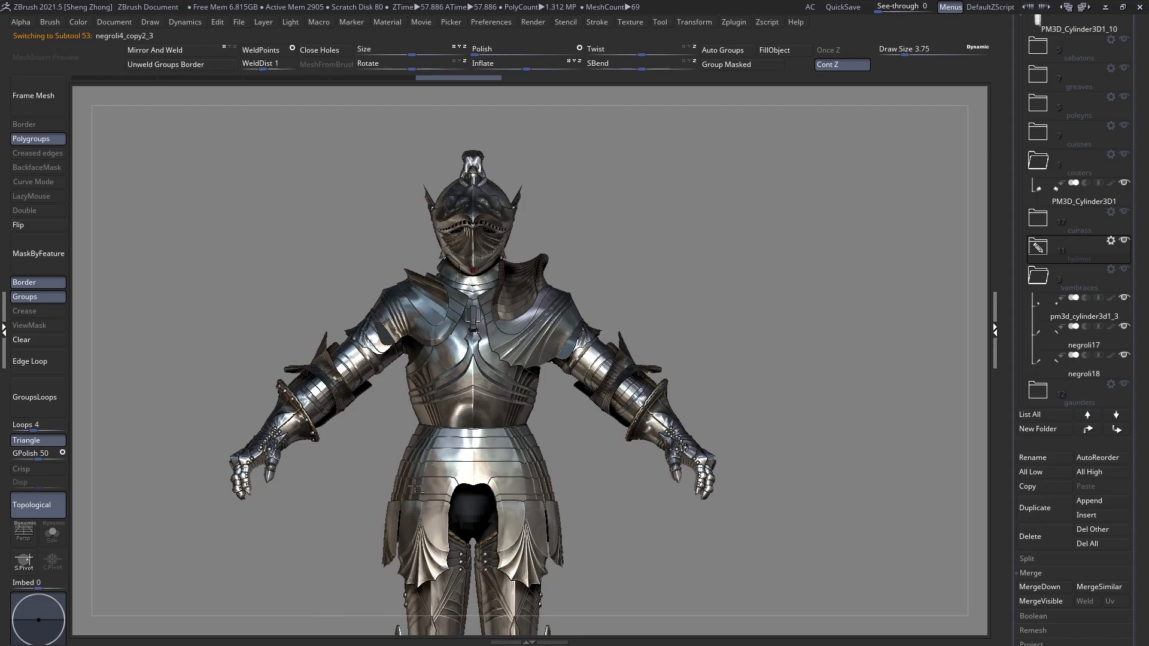
# Select the skirt plate Mesh1_1 in the cuirass folder and choose the ZethArmourDoo insert brush containing 25 meshes
pyautogui.moveTo(415, 486)
pyautogui.keyDown('alt'); pyautogui.mouseDown(button='right')
pyautogui.moveTo(487, 379)
pyautogui.moveTo(482, 479)
pyautogui.moveTo(514, 381)
pyautogui.moveTo(412, 372)
pyautogui.mouseUp(button='right'); pyautogui.keyUp('alt')
pyautogui.keyDown('alt'); pyautogui.click(494, 392); pyautogui.keyUp('alt')
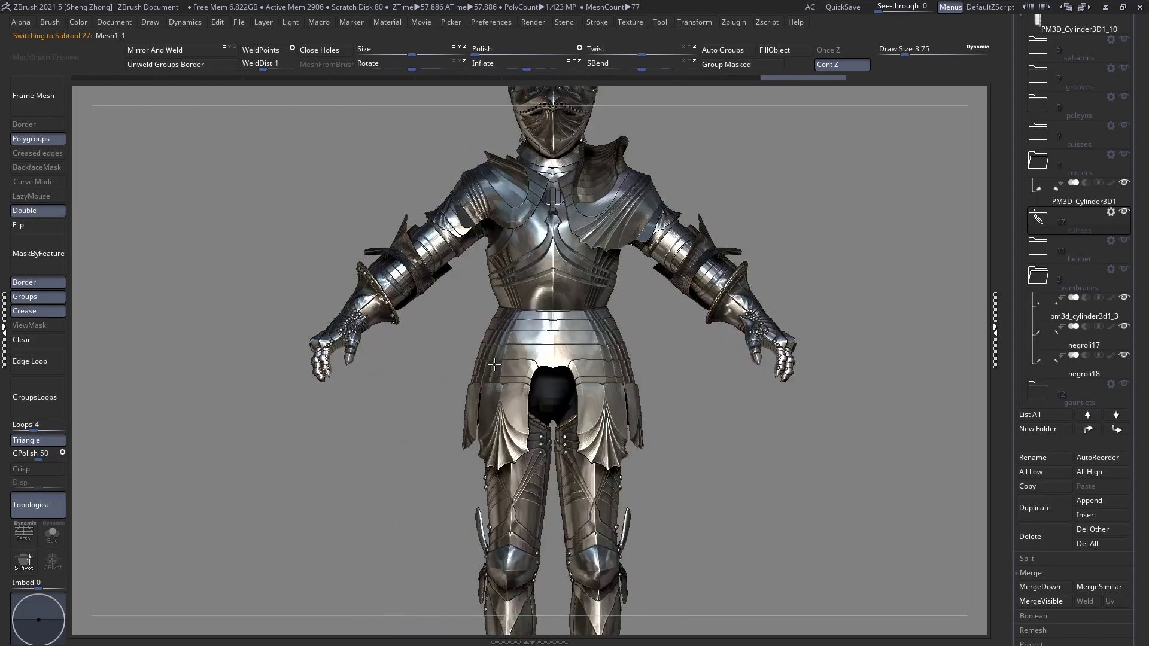
pyautogui.press('space')
pyautogui.click(368, 405)
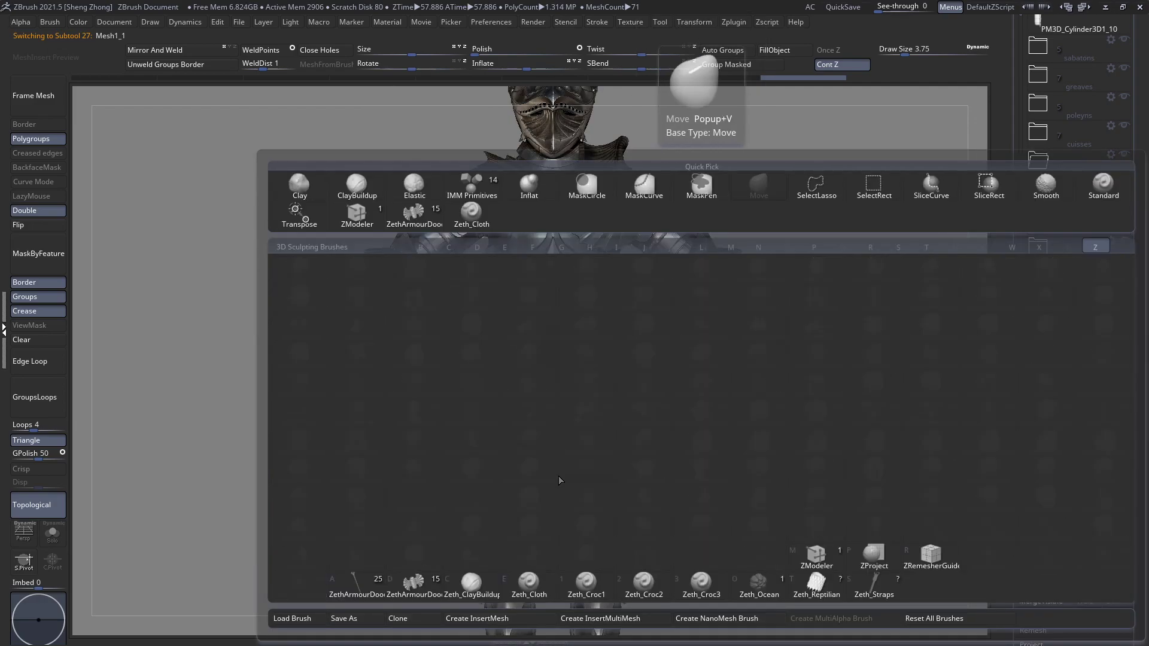
pyautogui.click(341, 586)
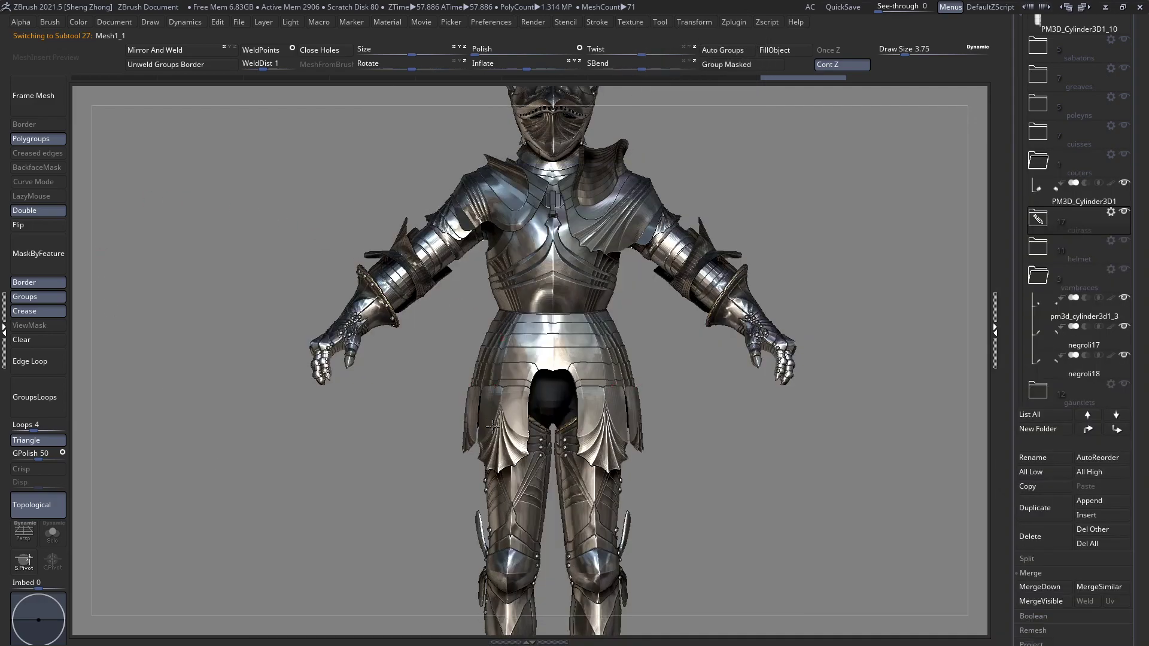
# Select the pauldron piece negroli9_1 and set the Move brush's draw size to about 93.57
pyautogui.keyDown('alt'); pyautogui.moveTo(474, 312); pyautogui.dragTo(476, 357, button='right'); pyautogui.keyUp('alt')
pyautogui.keyDown('alt'); pyautogui.click(471, 294); pyautogui.keyUp('alt')
pyautogui.keyDown('ctrl'); pyautogui.moveTo(455, 296); pyautogui.dragTo(604, 592, button='right'); pyautogui.keyUp('ctrl')
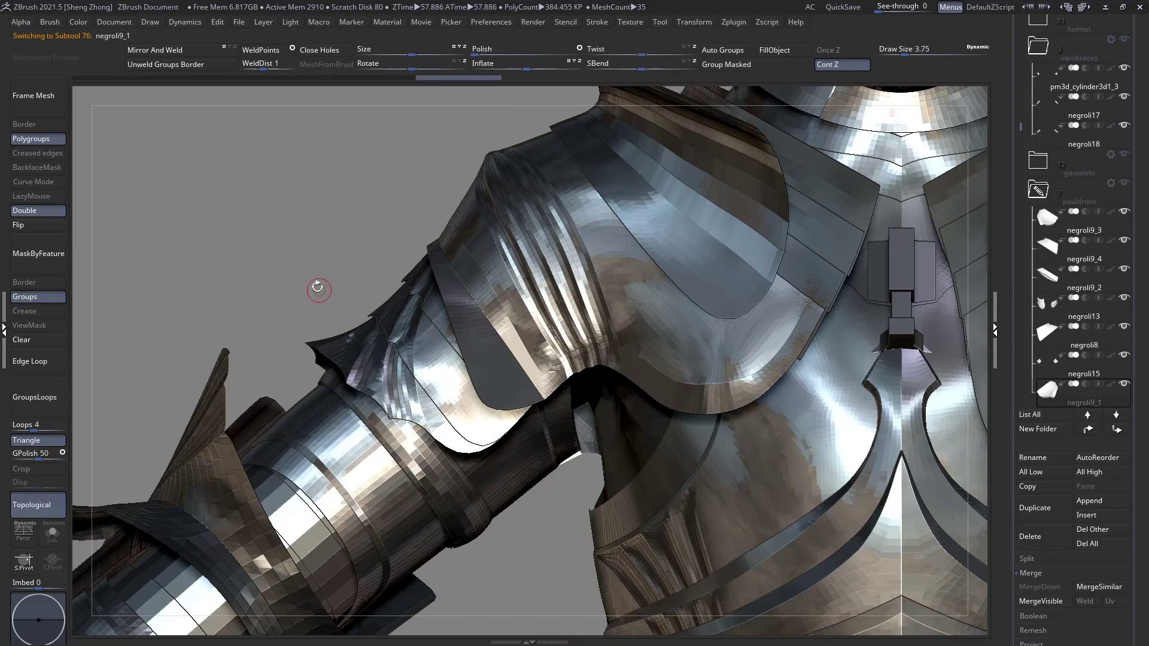
pyautogui.press('space')
pyautogui.moveTo(317, 213); pyautogui.dragTo(360, 213)
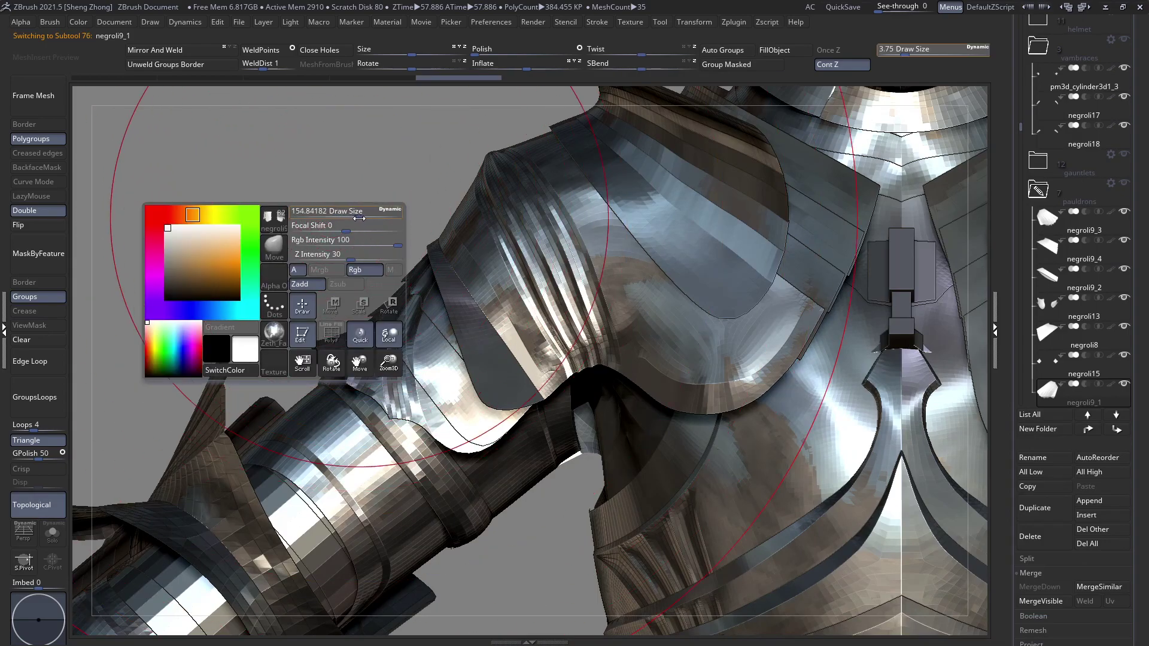
pyautogui.keyDown('ctrl'); pyautogui.moveTo(424, 440); pyautogui.dragTo(322, 293, button='right'); pyautogui.keyUp('ctrl')
pyautogui.keyDown('alt'); pyautogui.moveTo(600, 299); pyautogui.dragTo(442, 320, button='right'); pyautogui.keyUp('alt')
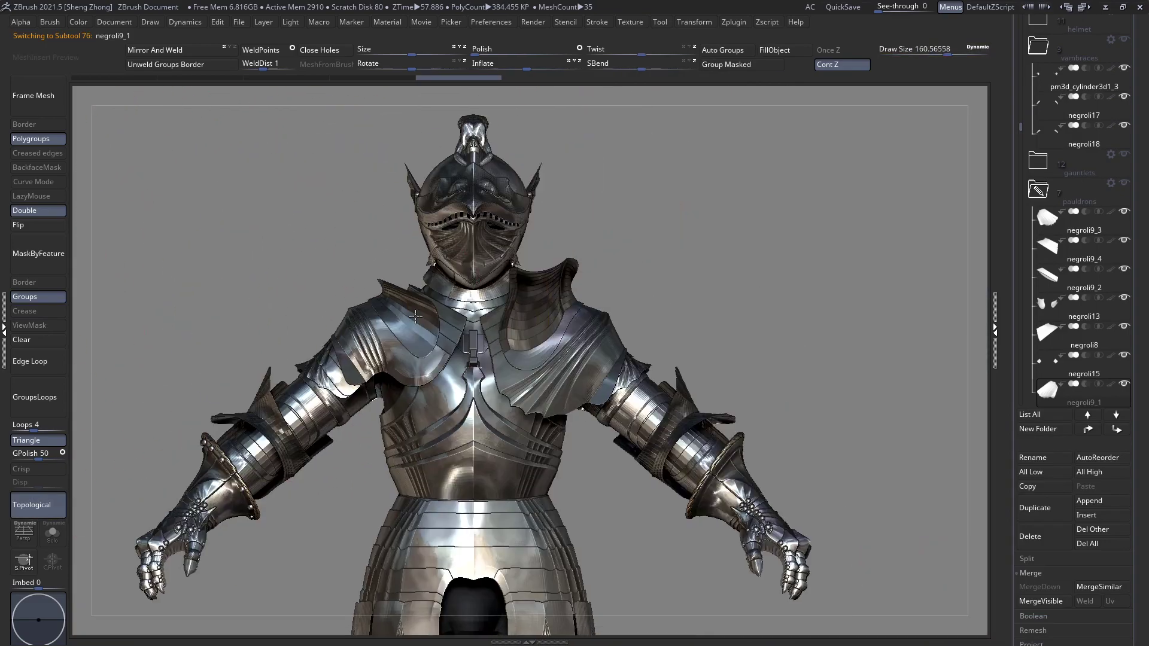
pyautogui.moveTo(628, 335); pyautogui.dragTo(281, 329, button='right')
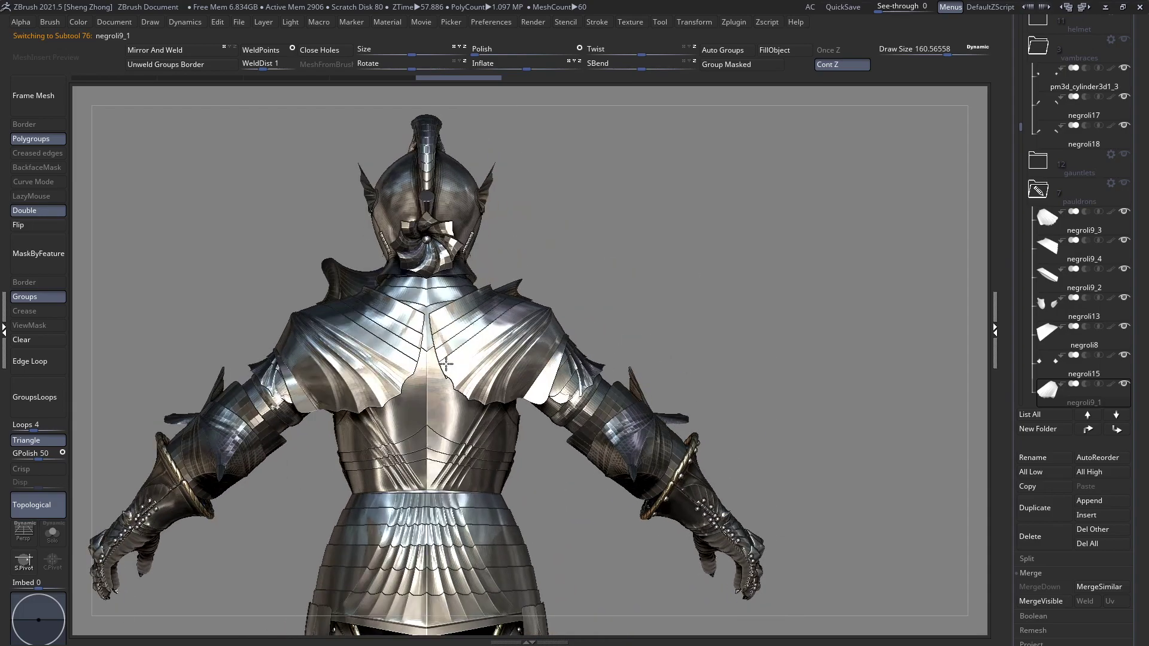
pyautogui.keyDown('ctrl'); pyautogui.moveTo(514, 329); pyautogui.dragTo(537, 359, button='right'); pyautogui.keyUp('ctrl')
pyautogui.press('space')
pyautogui.moveTo(536, 272); pyautogui.dragTo(528, 270)
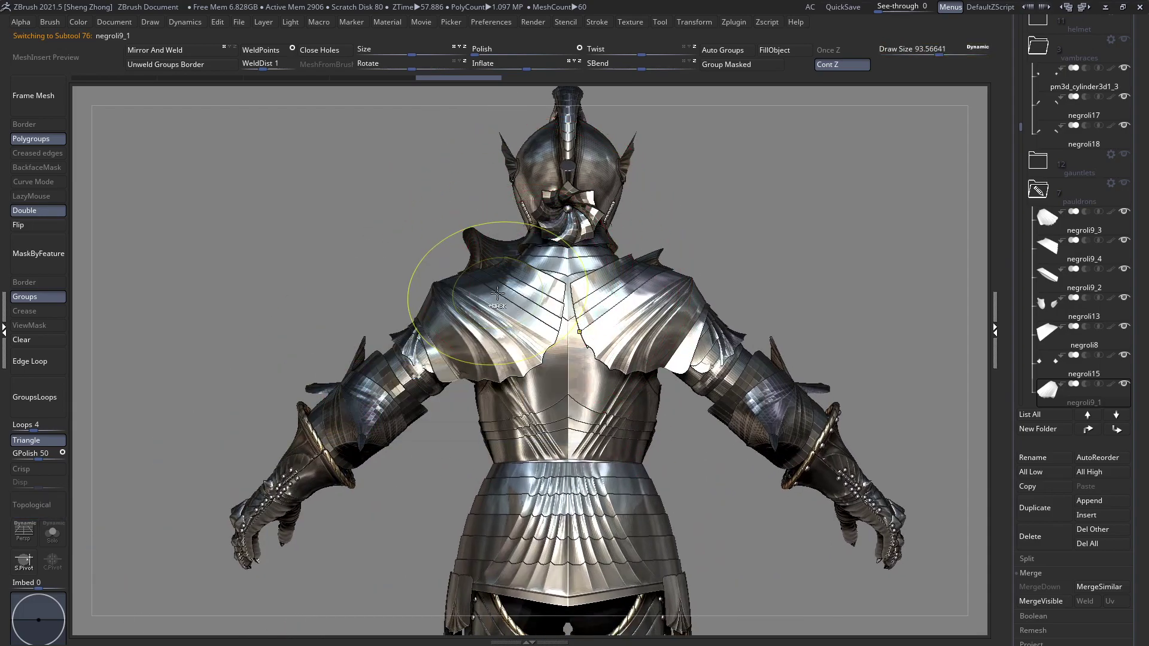
# Select the elbow couter PM3D_Cylinder3D1 in the couters folder for editing
pyautogui.hotkey('ctrl', 't')
pyautogui.hotkey('shift', 'f')
pyautogui.hotkey('shift', 'f')
pyautogui.keyDown('alt'); pyautogui.moveTo(658, 325); pyautogui.dragTo(433, 331, button='right'); pyautogui.keyUp('alt')
pyautogui.hotkey('ctrl', 't')
pyautogui.keyDown('alt'); pyautogui.moveTo(526, 314); pyautogui.dragTo(394, 317, button='right'); pyautogui.keyUp('alt')
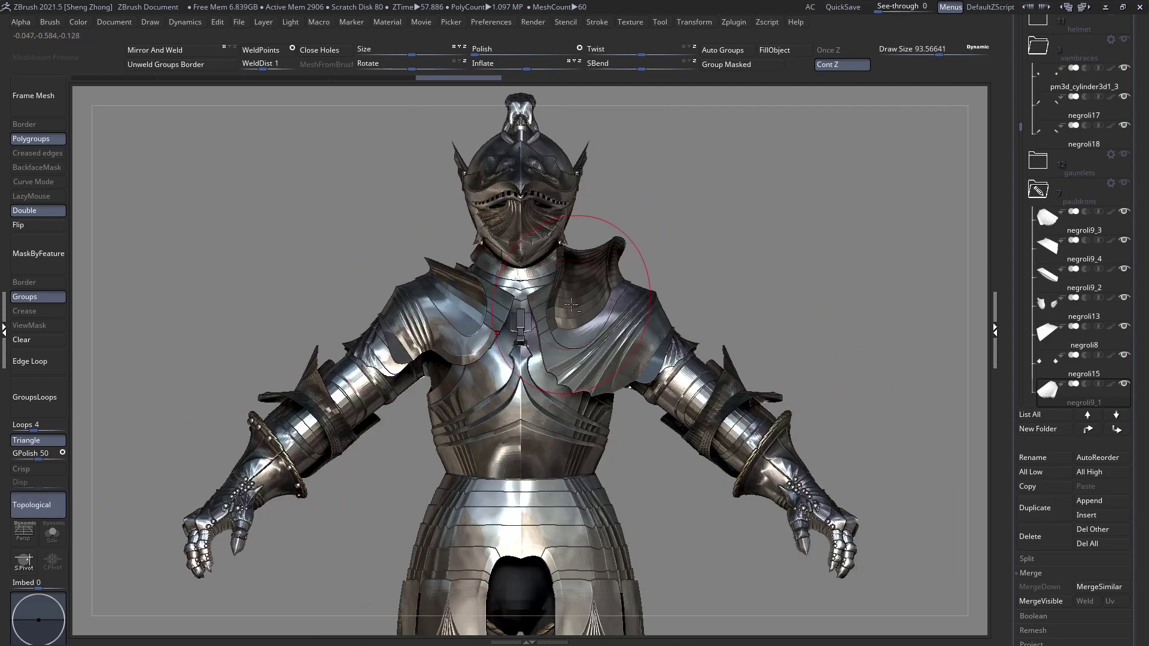
pyautogui.keyDown('ctrl'); pyautogui.moveTo(532, 231); pyautogui.dragTo(416, 308, button='right'); pyautogui.keyUp('ctrl')
pyautogui.keyDown('ctrl'); pyautogui.moveTo(555, 294); pyautogui.dragTo(537, 274, button='right'); pyautogui.keyUp('ctrl')
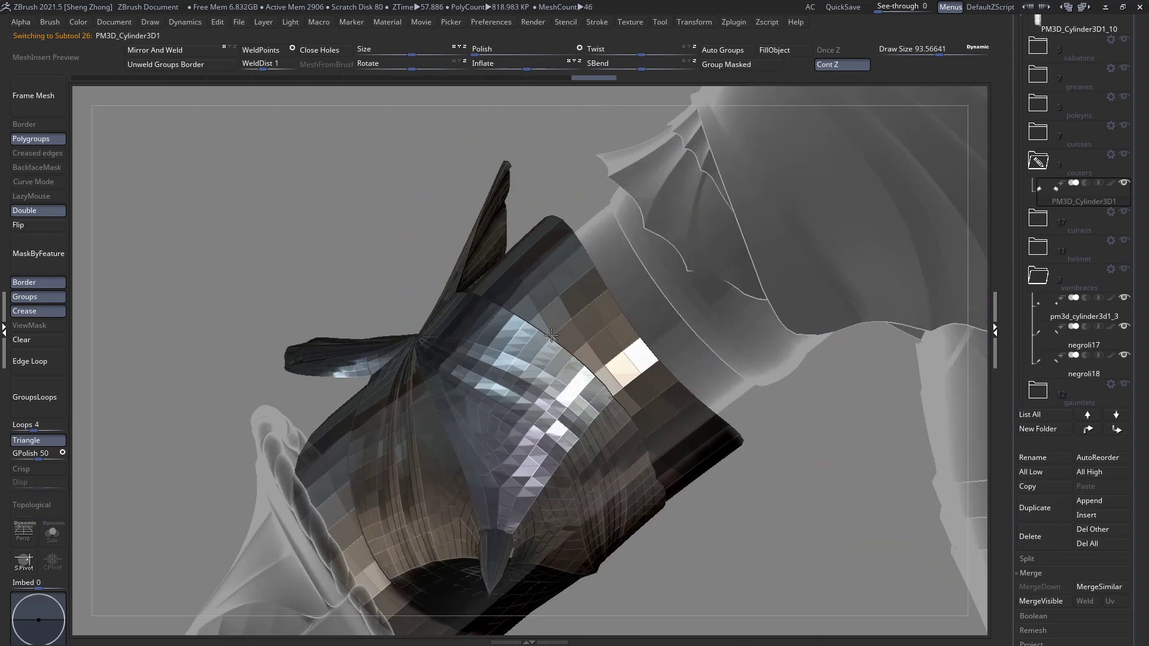
pyautogui.press('space')
pyautogui.click(538, 274)
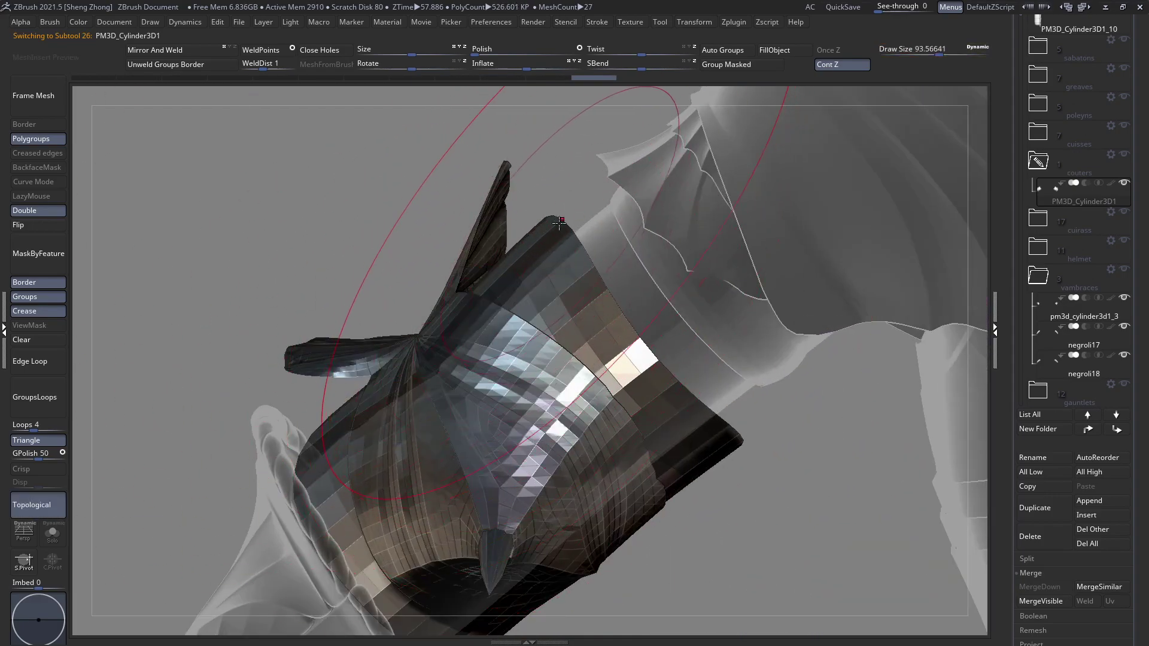
# Try to pull the upper edges of the elbow couter closer to the arm with the Move brush
pyautogui.moveTo(559, 222); pyautogui.dragTo(573, 232)
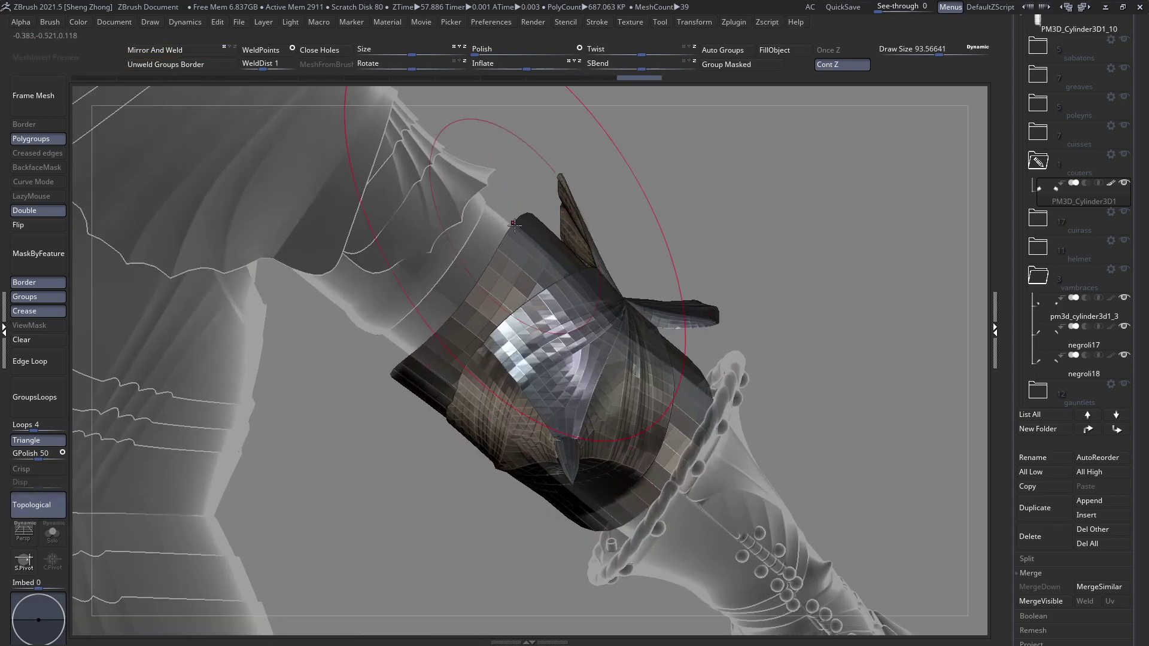
pyautogui.moveTo(523, 213); pyautogui.dragTo(466, 261)
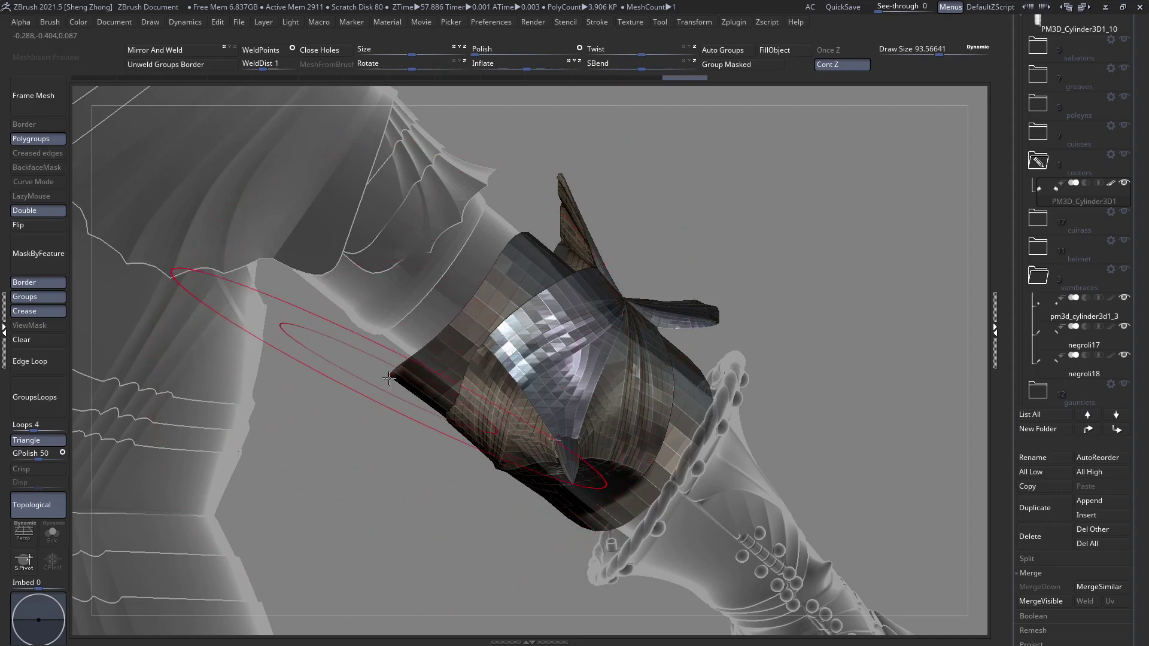
pyautogui.moveTo(410, 379); pyautogui.dragTo(462, 377)
pyautogui.hotkey('ctrl', 'z')
pyautogui.hotkey('ctrl', 'z')
pyautogui.hotkey('ctrl', 'z')
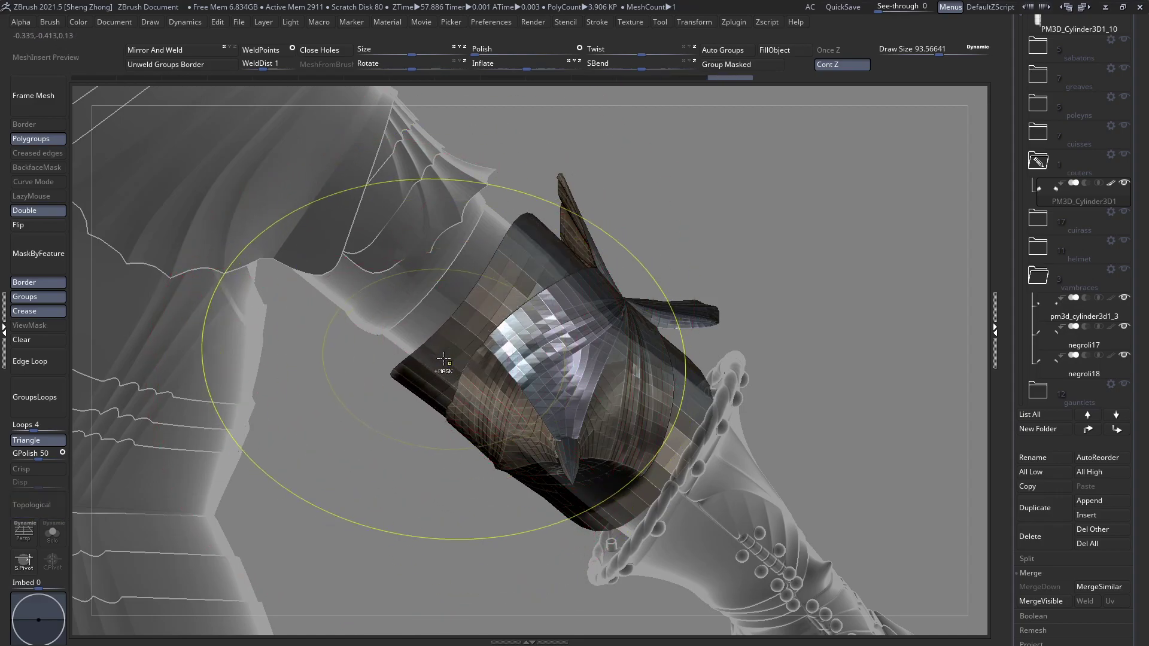
# Isolate the couter's upper-arm plate and narrow it around the arm with a transpose line, then show the whole couter
pyautogui.keyDown('ctrl'); pyautogui.keyDown('shift'); pyautogui.click(462, 329); pyautogui.keyUp('shift'); pyautogui.keyUp('ctrl')
pyautogui.press('w')
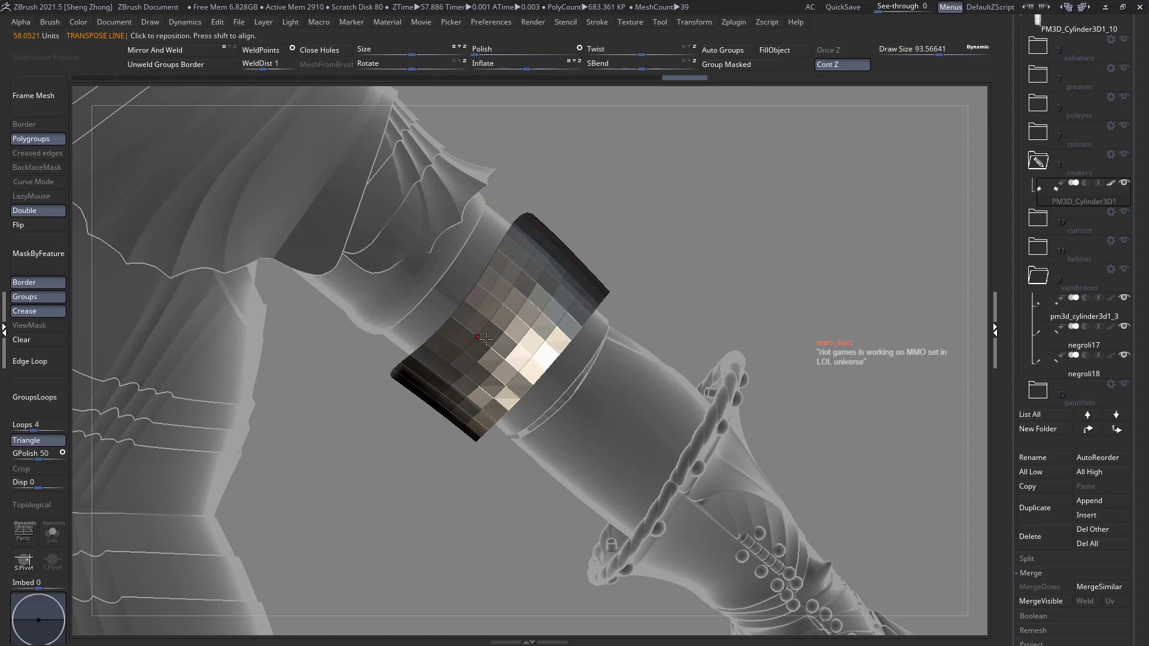
pyautogui.moveTo(490, 338)
pyautogui.mouseDown()
pyautogui.moveTo(413, 436)
pyautogui.moveTo(457, 396)
pyautogui.mouseUp()
pyautogui.press('q')
pyautogui.hotkey('ctrl', 'shift', 'z')
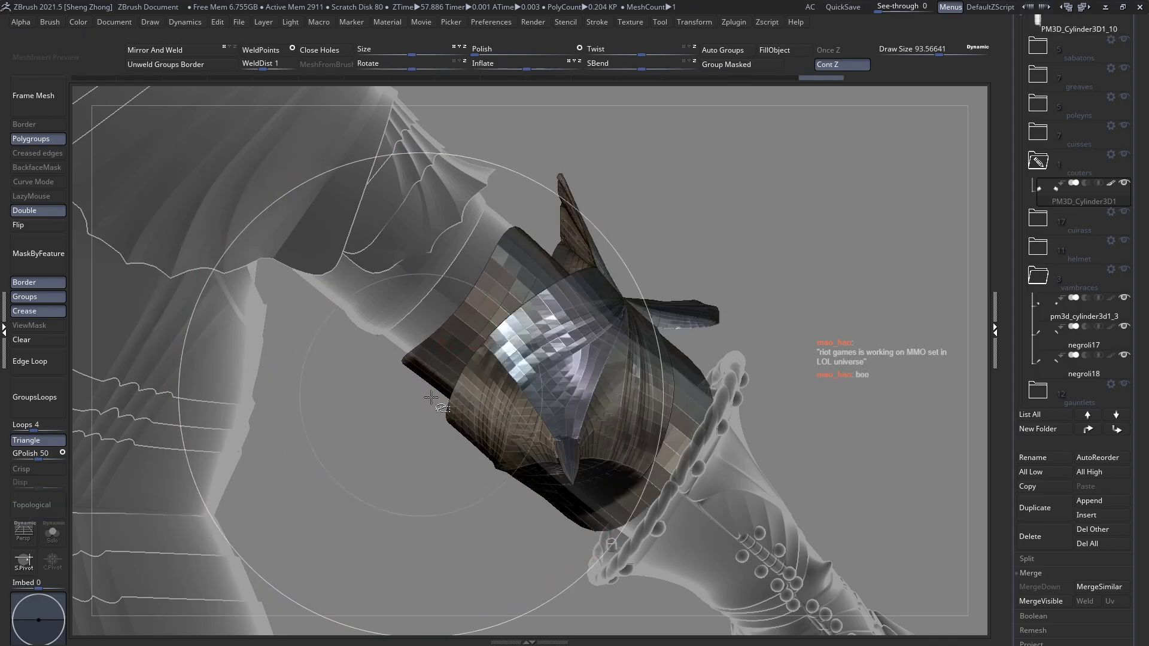
pyautogui.hotkey('ctrl', 'shift', 'z')
# Isolate the couter's forearm plate, narrow it around the arm with a transpose line, and show the whole couter
pyautogui.keyDown('alt'); pyautogui.moveTo(675, 443); pyautogui.dragTo(645, 361, button='right'); pyautogui.keyUp('alt')
pyautogui.press('w')
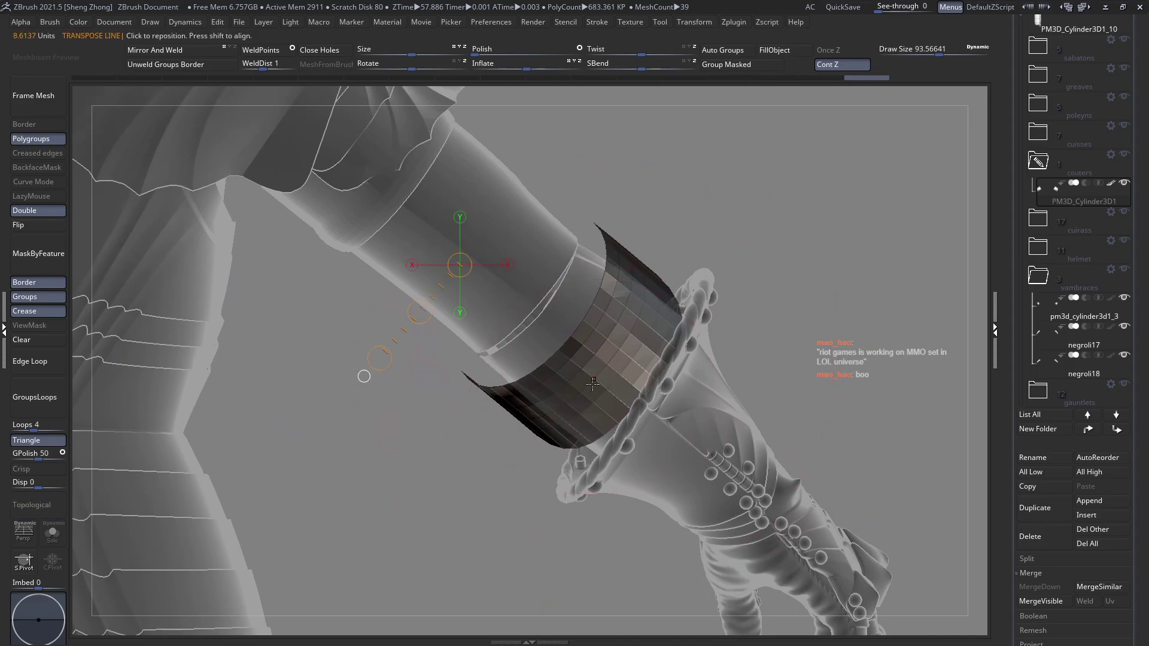
pyautogui.moveTo(597, 374)
pyautogui.mouseDown()
pyautogui.moveTo(500, 464)
pyautogui.moveTo(547, 423)
pyautogui.mouseUp()
pyautogui.press('q')
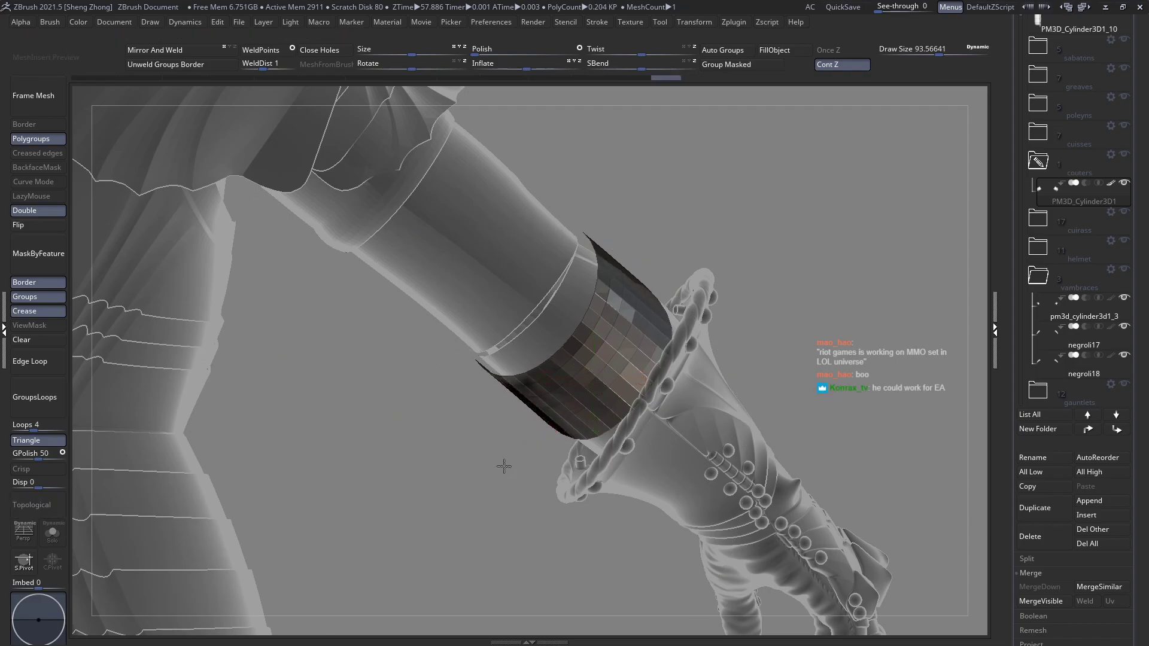
pyautogui.keyDown('ctrl'); pyautogui.keyDown('shift'); pyautogui.click(501, 464); pyautogui.keyUp('shift'); pyautogui.keyUp('ctrl')
# From the side, isolate the couter's upper-arm plate, compress its depth toward the arm with a transpose line, and unhide the rest
pyautogui.moveTo(492, 417)
pyautogui.keyDown('ctrl'); pyautogui.mouseDown(button='right')
pyautogui.moveTo(541, 378)
pyautogui.moveTo(419, 362)
pyautogui.mouseUp(button='right'); pyautogui.keyUp('ctrl')
pyautogui.moveTo(484, 354); pyautogui.dragTo(535, 312)
pyautogui.keyDown('ctrl'); pyautogui.moveTo(536, 312); pyautogui.dragTo(580, 308, button='right'); pyautogui.keyUp('ctrl')
pyautogui.moveTo(580, 307); pyautogui.dragTo(587, 337)
pyautogui.keyDown('ctrl'); pyautogui.moveTo(587, 337); pyautogui.dragTo(589, 302, button='right'); pyautogui.keyUp('ctrl')
pyautogui.keyDown('ctrl'); pyautogui.keyDown('shift'); pyautogui.click(597, 303); pyautogui.keyUp('shift'); pyautogui.keyUp('ctrl')
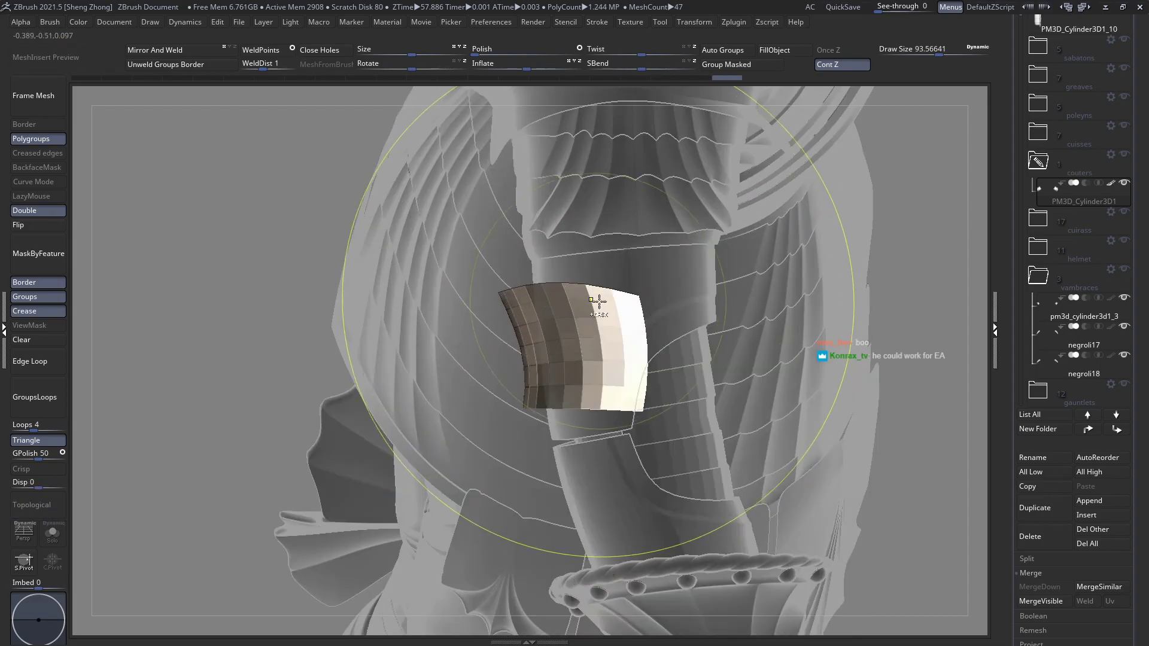
pyautogui.press('w')
pyautogui.moveTo(639, 296); pyautogui.dragTo(554, 312)
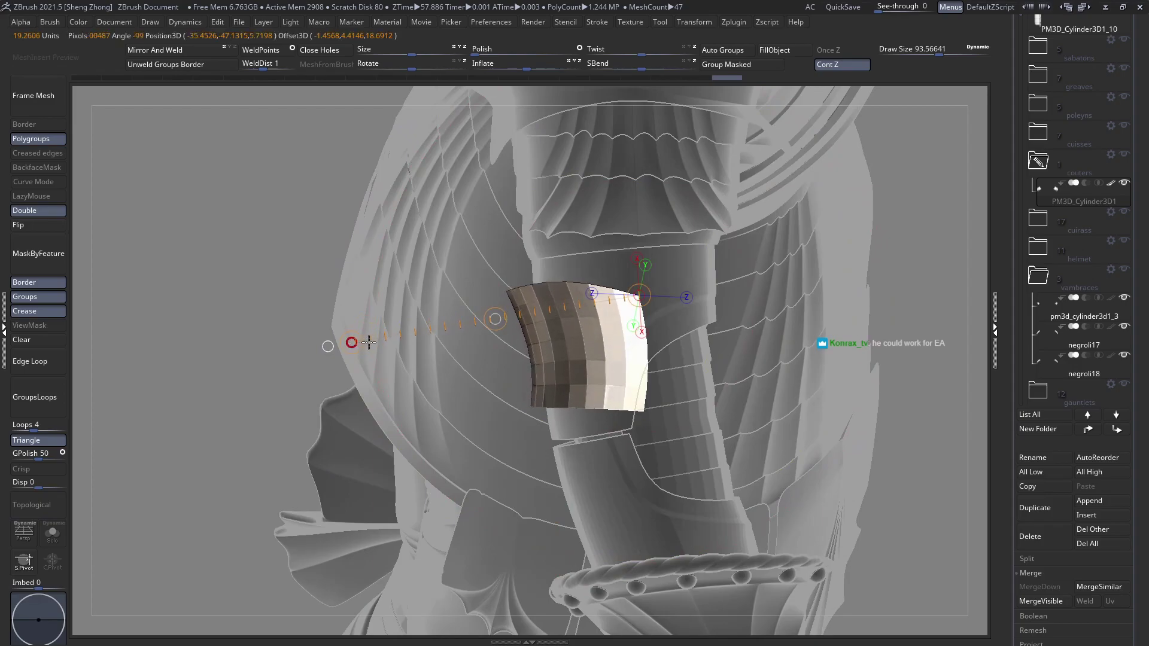
pyautogui.press('q')
pyautogui.keyDown('ctrl'); pyautogui.moveTo(459, 315); pyautogui.dragTo(392, 317, button='right'); pyautogui.keyUp('ctrl')
pyautogui.keyDown('ctrl'); pyautogui.keyDown('shift'); pyautogui.click(398, 323); pyautogui.keyUp('shift'); pyautogui.keyUp('ctrl')
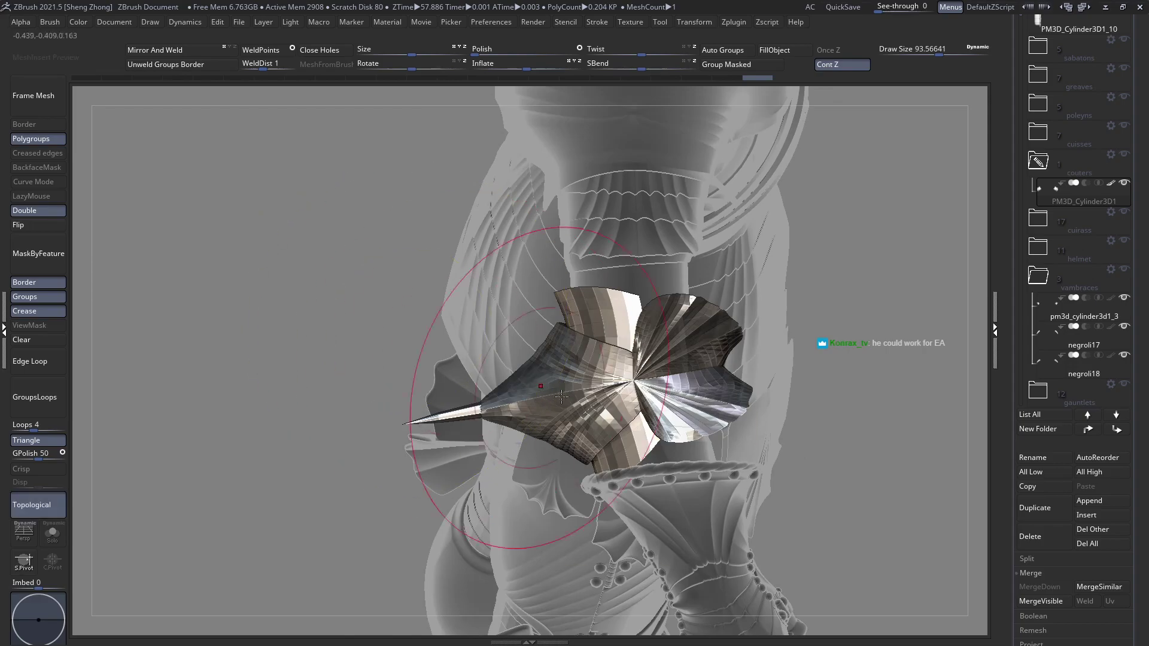
# Isolate the couter's forearm plate above the gauntlet cuff and compress its depth toward the arm with a transpose line
pyautogui.keyDown('alt'); pyautogui.moveTo(562, 397); pyautogui.dragTo(542, 335, button='right'); pyautogui.keyUp('alt')
pyautogui.keyDown('ctrl'); pyautogui.keyDown('shift'); pyautogui.click(547, 367); pyautogui.keyUp('shift'); pyautogui.keyUp('ctrl')
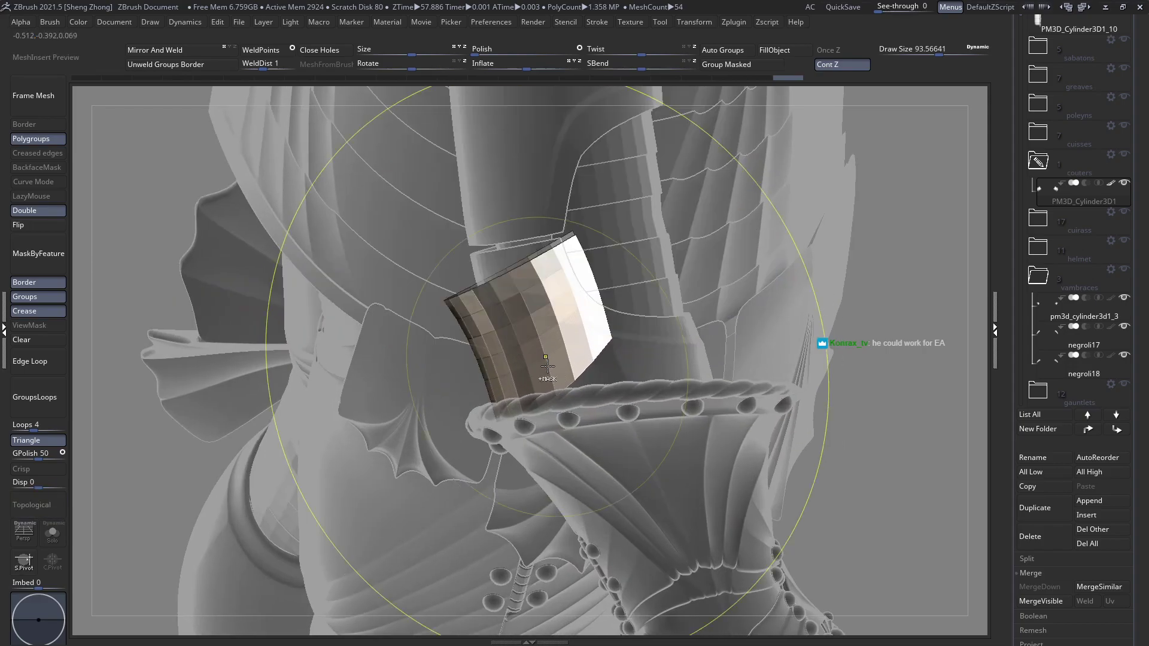
pyautogui.press('w')
pyautogui.moveTo(598, 291); pyautogui.dragTo(337, 318)
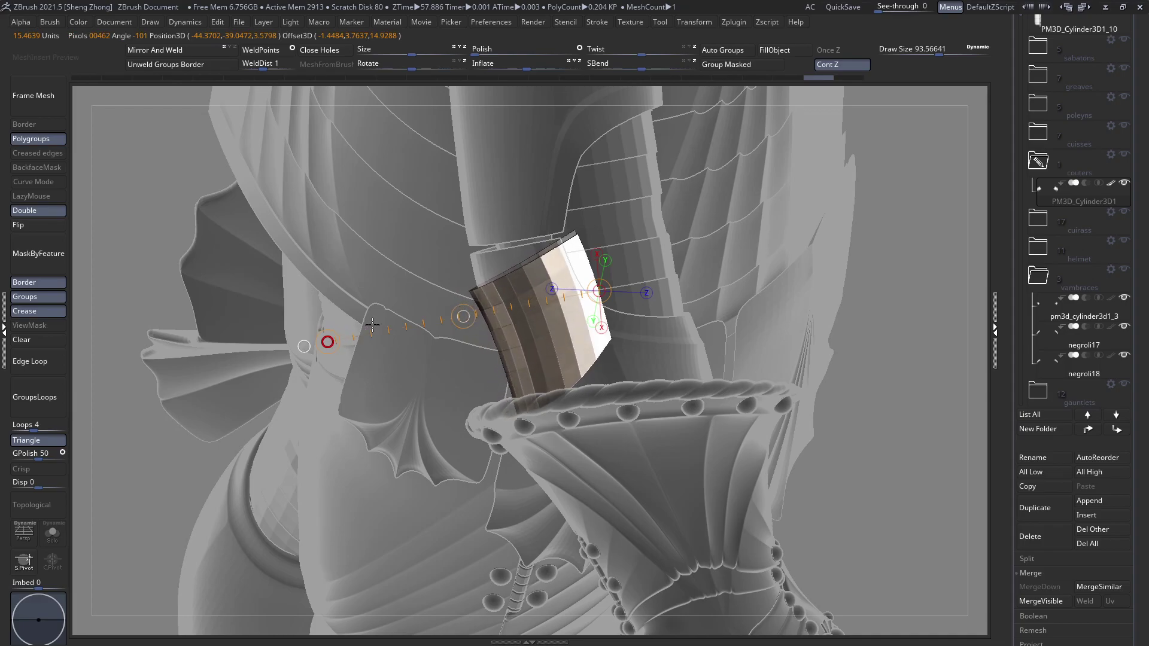
pyautogui.press('q')
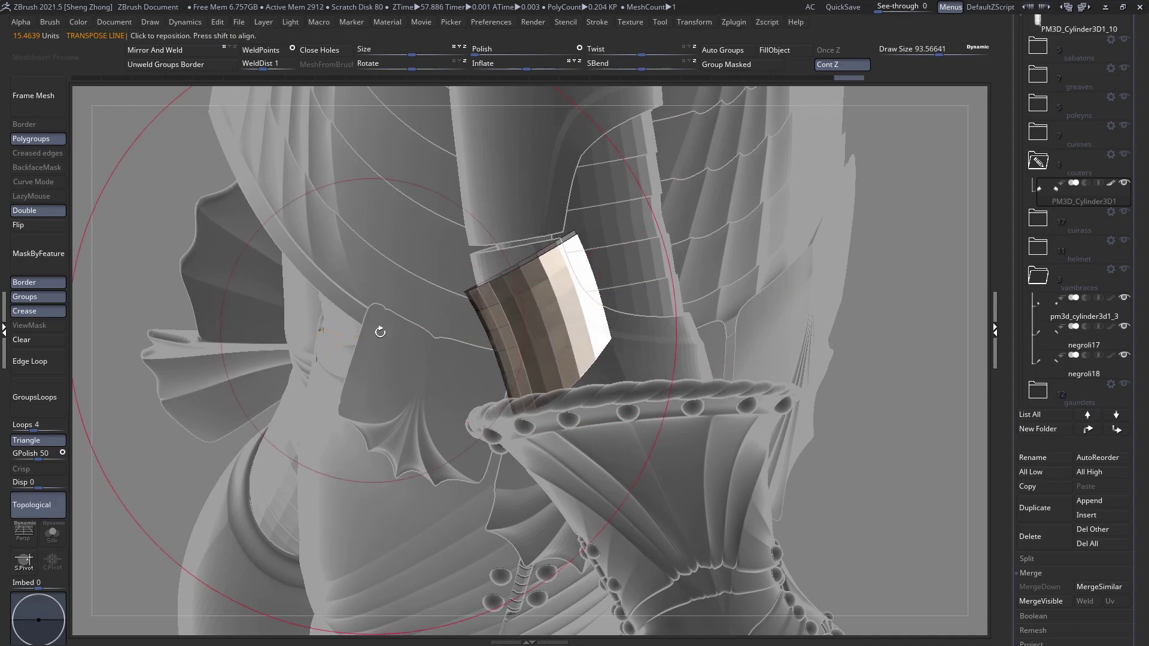
# Examine the adjusted couters against the full armour from the side, back and front
pyautogui.press('f')
pyautogui.moveTo(378, 328)
pyautogui.mouseDown(button='right')
pyautogui.moveTo(488, 333)
pyautogui.moveTo(502, 377)
pyautogui.mouseUp(button='right')
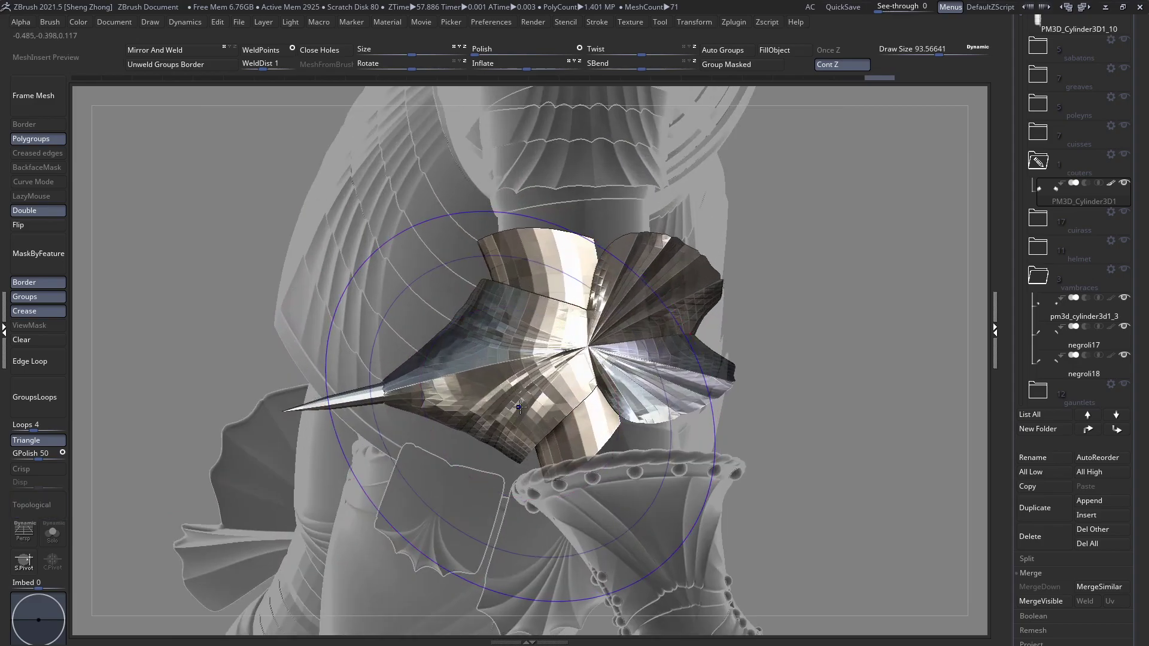
pyautogui.moveTo(565, 335)
pyautogui.keyDown('ctrl'); pyautogui.mouseDown(button='right')
pyautogui.moveTo(438, 315)
pyautogui.moveTo(607, 362)
pyautogui.mouseUp(button='right'); pyautogui.keyUp('ctrl')
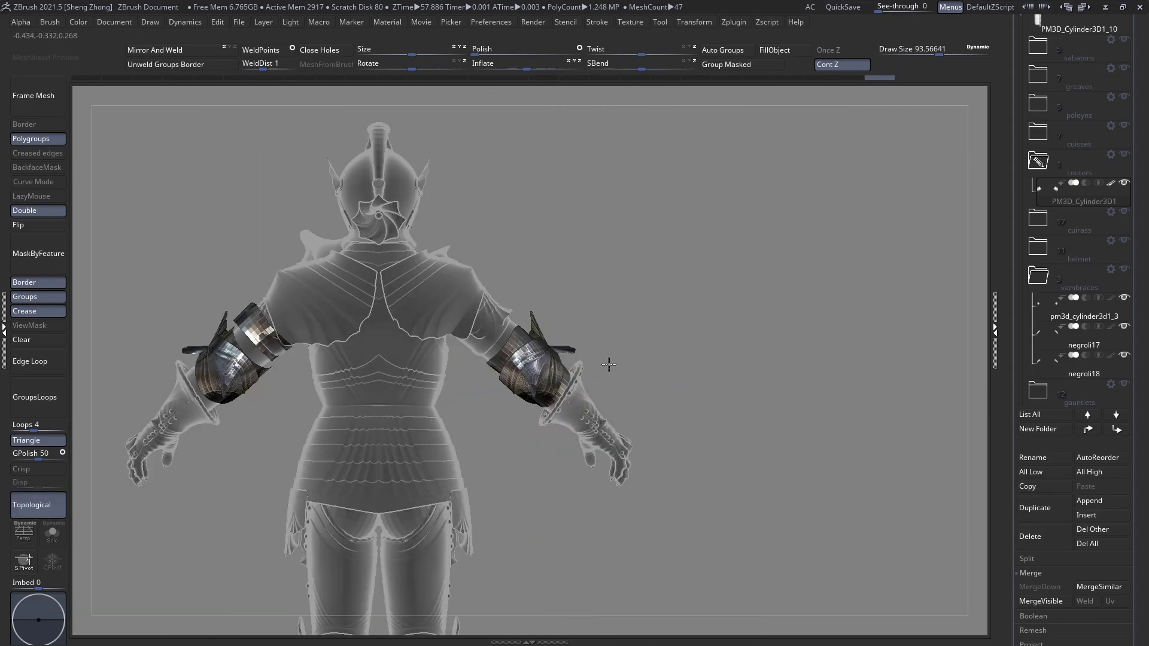
pyautogui.keyDown('alt'); pyautogui.moveTo(281, 382); pyautogui.dragTo(456, 461, button='right'); pyautogui.keyUp('alt')
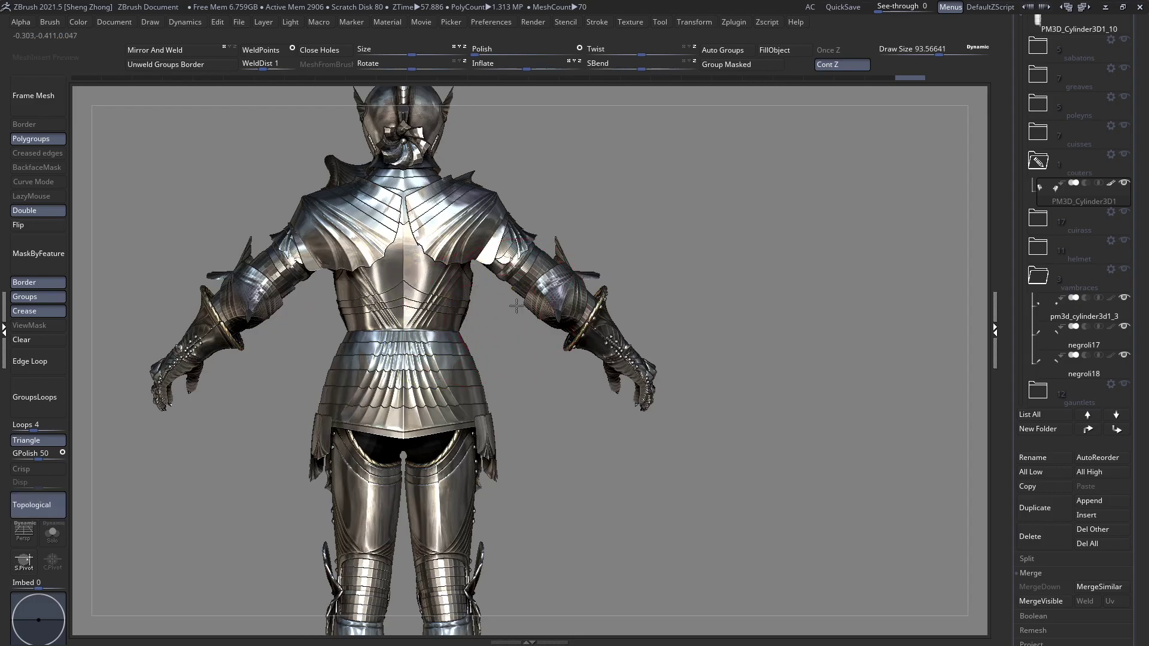
pyautogui.moveTo(516, 305)
pyautogui.mouseDown(button='right')
pyautogui.moveTo(423, 308)
pyautogui.moveTo(518, 289)
pyautogui.mouseUp(button='right')
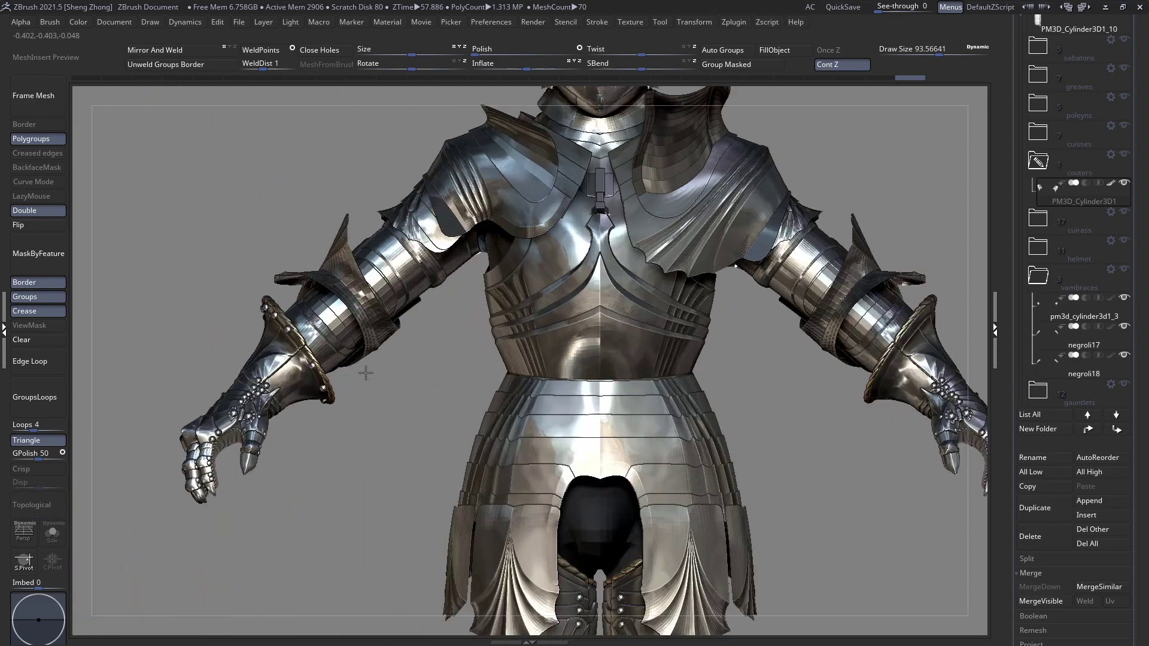
pyautogui.moveTo(366, 379)
pyautogui.keyDown('ctrl'); pyautogui.mouseDown(button='right')
pyautogui.moveTo(307, 269)
pyautogui.moveTo(359, 249)
pyautogui.moveTo(486, 361)
pyautogui.mouseUp(button='right'); pyautogui.keyUp('ctrl')
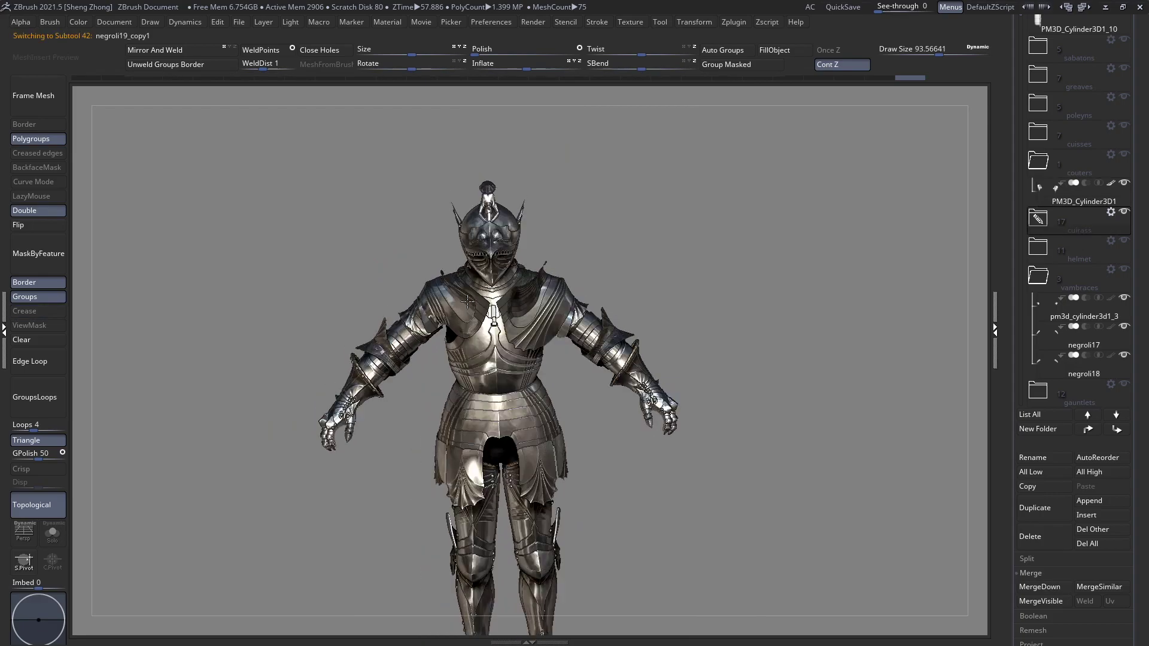
pyautogui.moveTo(470, 329); pyautogui.dragTo(564, 309, button='right')
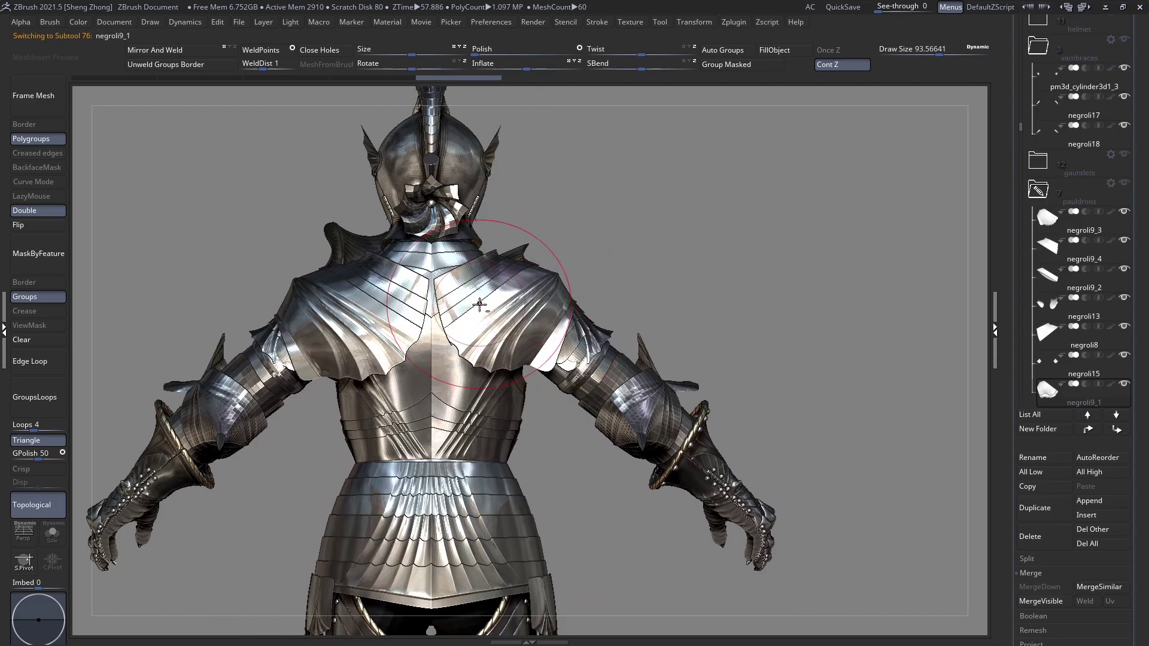
# With pauldron piece negroli9_1 active, combine the visible subtools into a Transpose Master posing mesh with TPoseMesh
pyautogui.keyDown('alt'); pyautogui.moveTo(479, 305); pyautogui.dragTo(410, 256, button='right'); pyautogui.keyUp('alt')
pyautogui.hotkey('ctrl', 't')
pyautogui.hotkey('alt', 't')
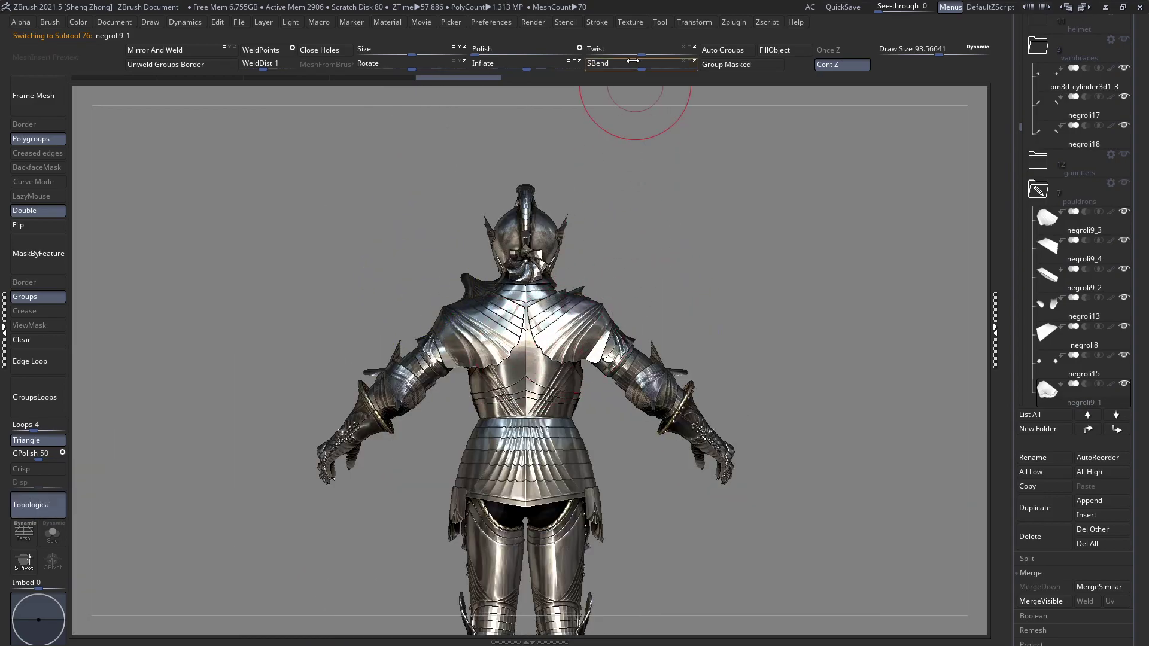
pyautogui.click(765, 22)
pyautogui.click(736, 22)
pyautogui.moveTo(538, 278); pyautogui.dragTo(393, 300, button='right')
pyautogui.keyDown('ctrl'); pyautogui.moveTo(445, 326); pyautogui.dragTo(436, 294, button='right'); pyautogui.keyUp('ctrl')
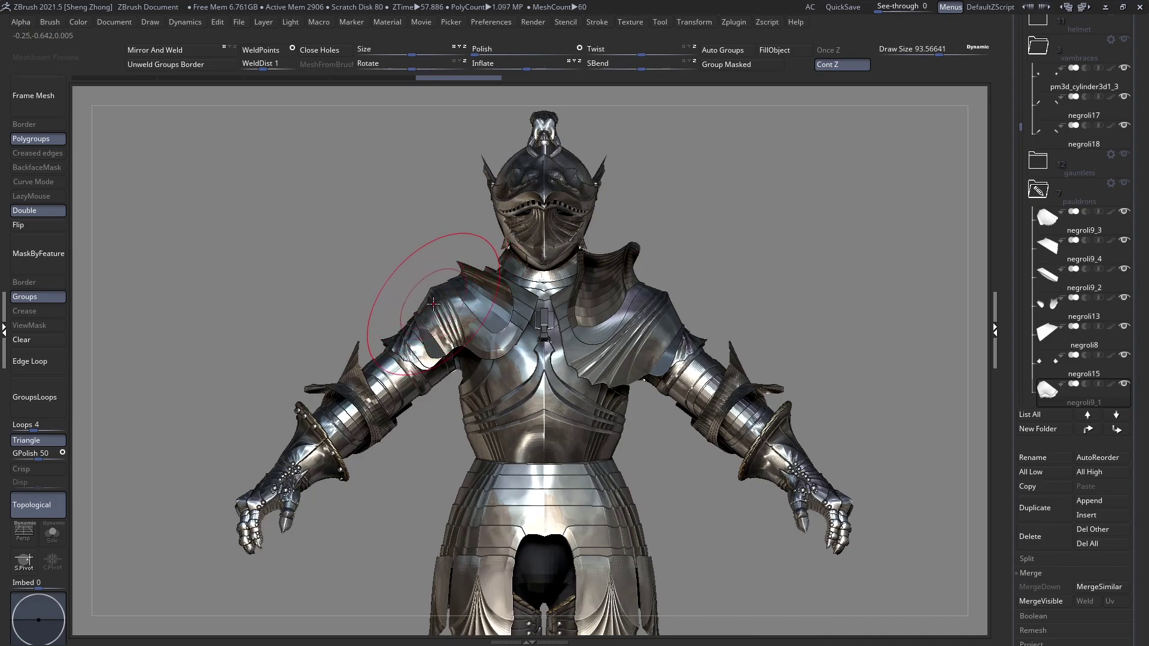
pyautogui.click(730, 22)
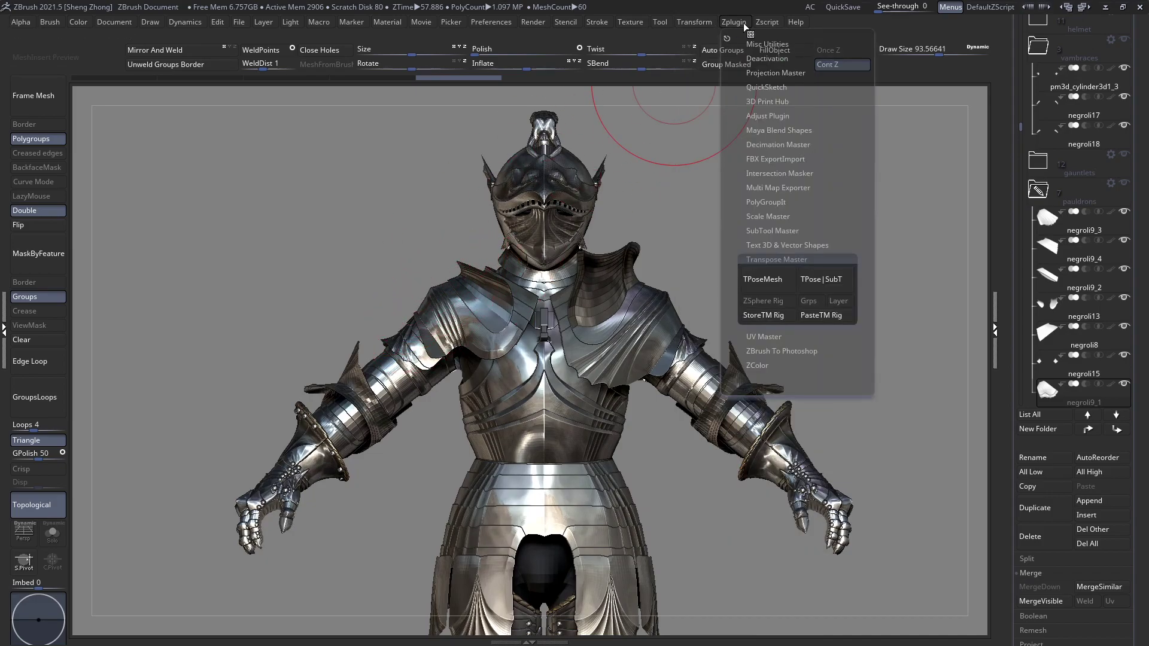
pyautogui.click(761, 285)
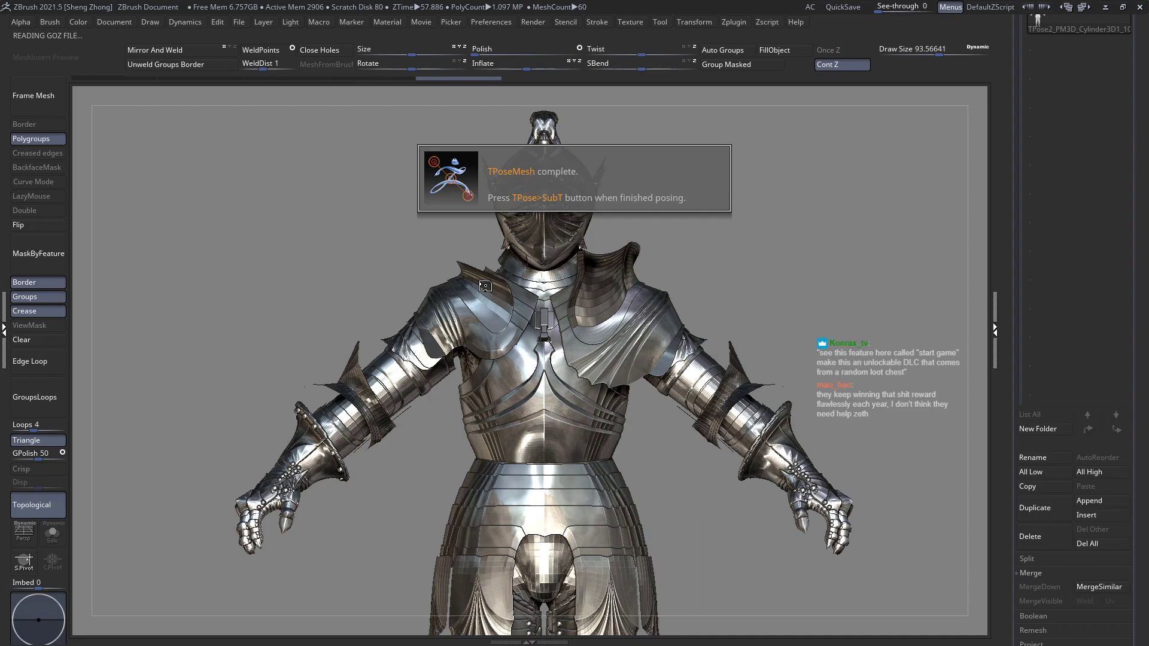
# Mask everything except the pauldrons on the posing mesh by hiding the pauldron plates, masking the remaining armour, and restoring full visibility
pyautogui.hotkey('shift', 'f')
pyautogui.keyDown('ctrl'); pyautogui.moveTo(469, 303); pyautogui.dragTo(486, 364, button='right'); pyautogui.keyUp('ctrl')
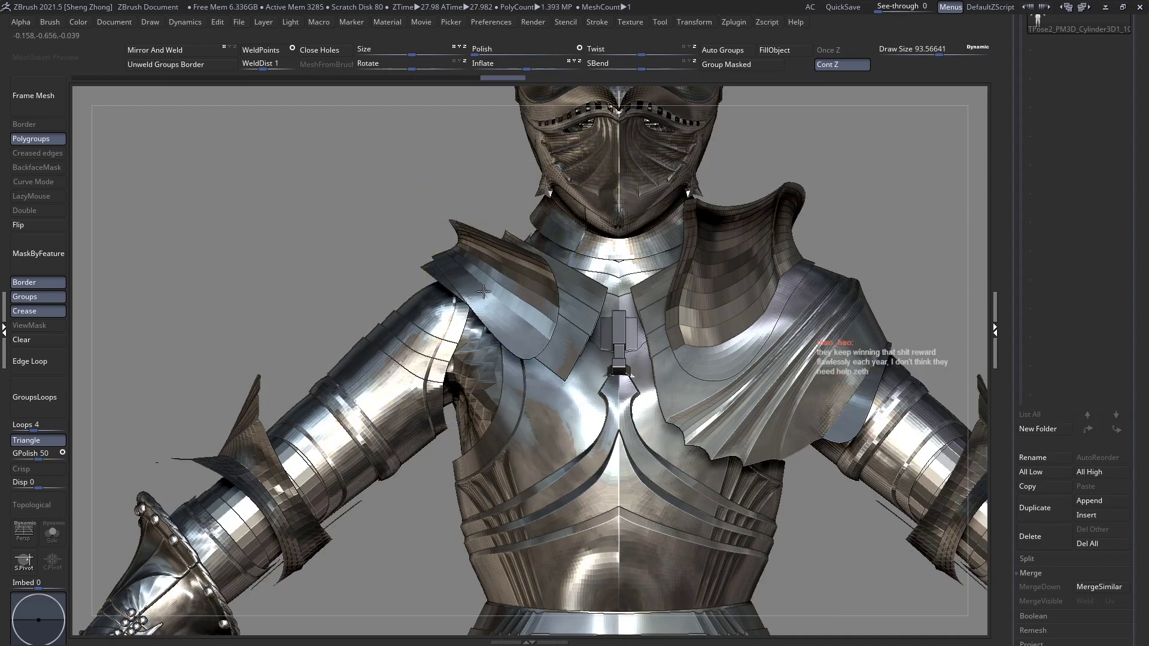
pyautogui.hotkey('ctrl', 'shift', 'z')
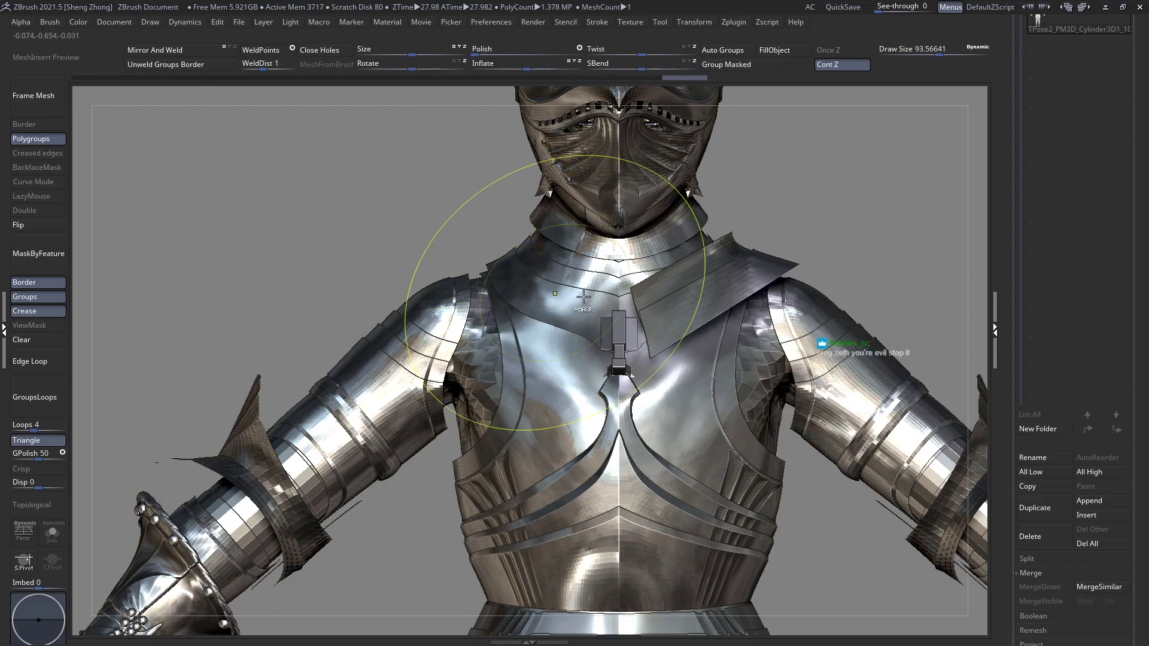
pyautogui.keyDown('ctrl'); pyautogui.keyDown('shift'); pyautogui.click(704, 302); pyautogui.keyUp('shift'); pyautogui.keyUp('ctrl')
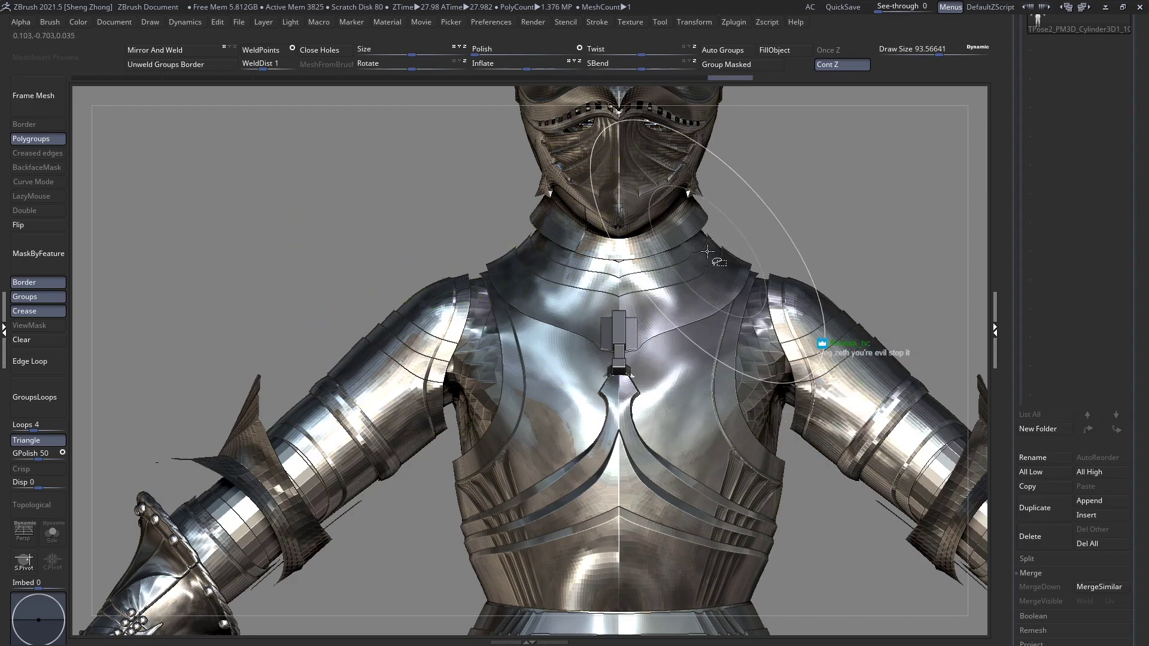
pyautogui.keyDown('ctrl'); pyautogui.moveTo(574, 303); pyautogui.dragTo(406, 256, button='right'); pyautogui.keyUp('ctrl')
pyautogui.keyDown('ctrl'); pyautogui.click(406, 257); pyautogui.keyUp('ctrl')
pyautogui.keyDown('ctrl'); pyautogui.keyDown('shift'); pyautogui.click(460, 278); pyautogui.keyUp('shift'); pyautogui.keyUp('ctrl')
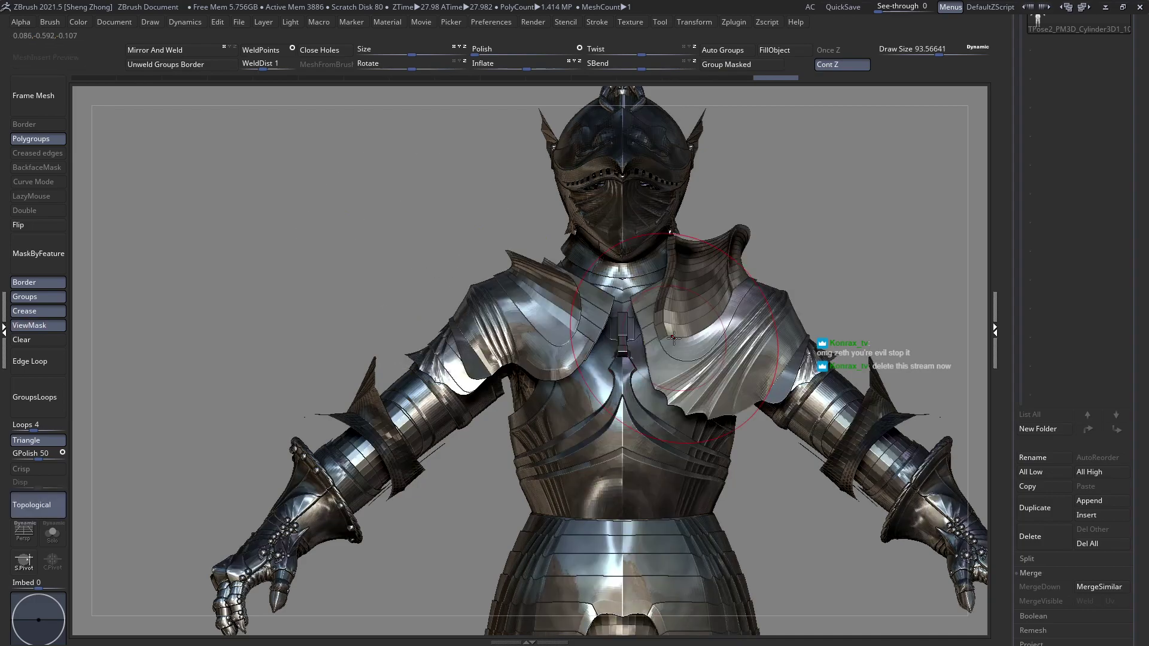
# Draw a transpose line from the pauldron's outer arm tip past the shoulder at the back, and turn on double-sided display
pyautogui.moveTo(772, 329); pyautogui.dragTo(502, 346, button='right')
pyautogui.keyDown('alt'); pyautogui.moveTo(737, 329); pyautogui.dragTo(478, 313, button='right'); pyautogui.keyUp('alt')
pyautogui.press('w')
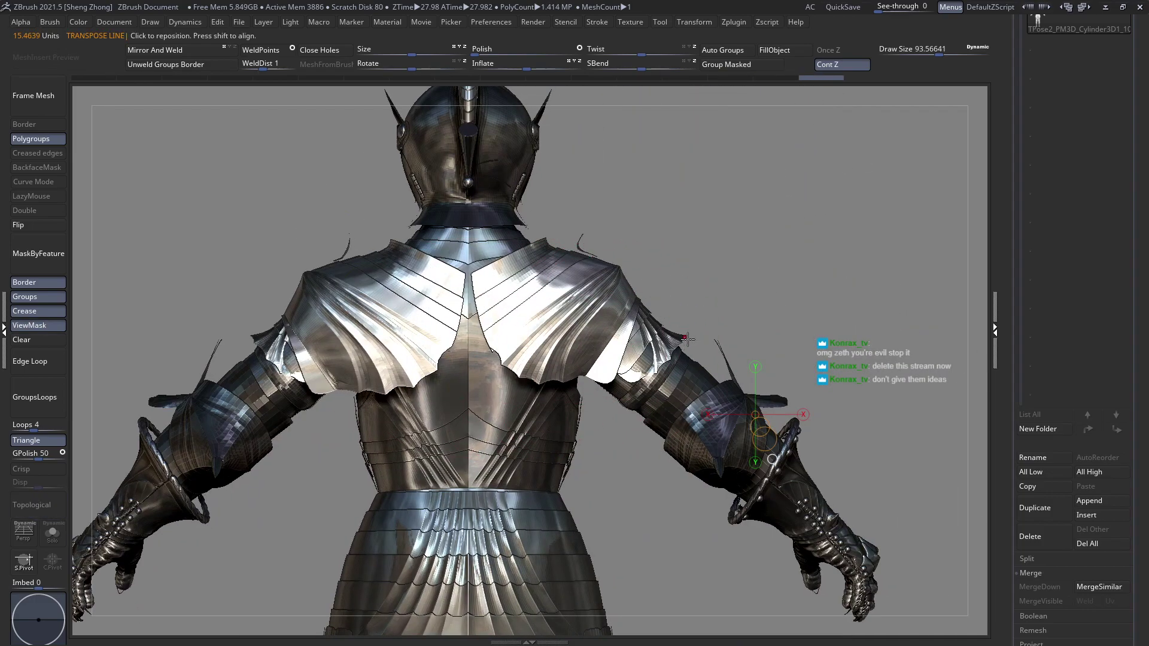
pyautogui.moveTo(685, 338); pyautogui.dragTo(633, 268)
pyautogui.moveTo(607, 200); pyautogui.dragTo(610, 208)
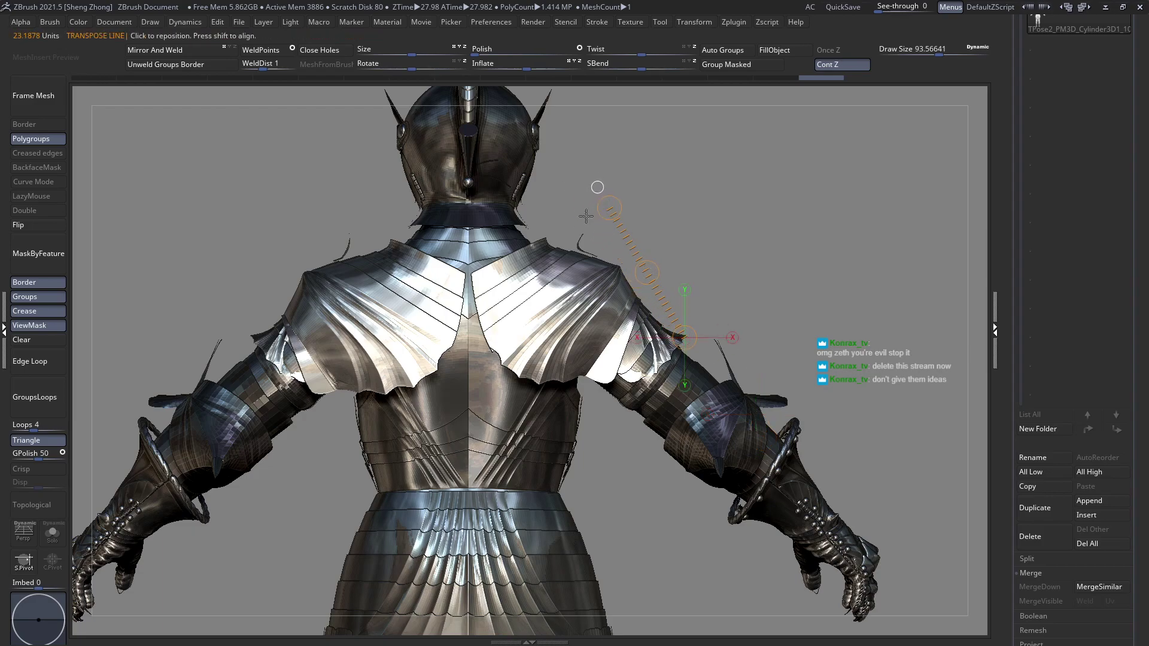
pyautogui.click(33, 214)
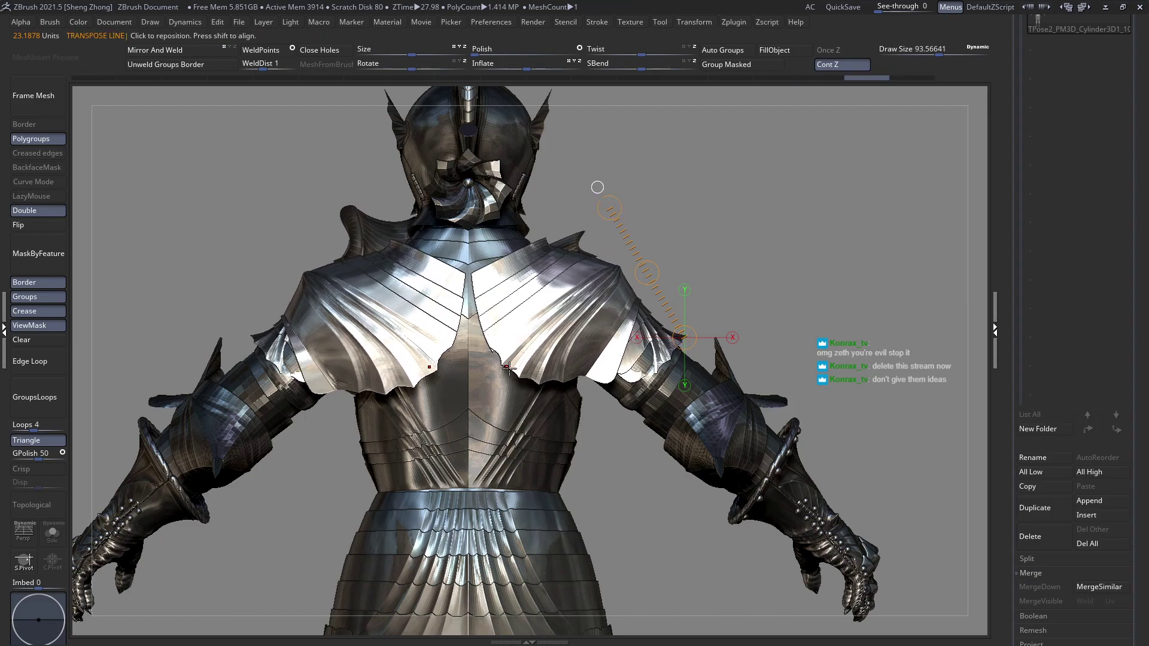
# Redraw the transpose line diagonally outward from the back pauldron's lower edge and stretch the pauldrons slightly along it
pyautogui.moveTo(521, 375)
pyautogui.mouseDown()
pyautogui.moveTo(645, 155)
pyautogui.moveTo(657, 173)
pyautogui.mouseUp()
pyautogui.press('q')
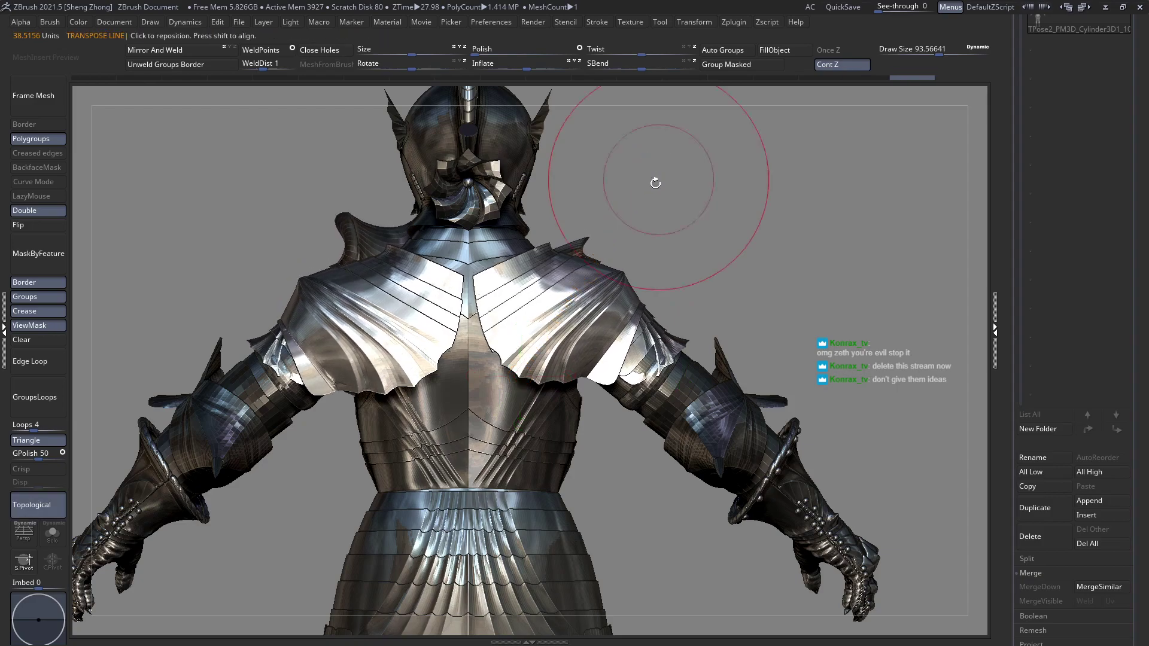
pyautogui.moveTo(629, 223)
pyautogui.mouseDown()
pyautogui.moveTo(584, 257)
pyautogui.moveTo(459, 288)
pyautogui.moveTo(376, 286)
pyautogui.mouseUp()
pyautogui.press('w')
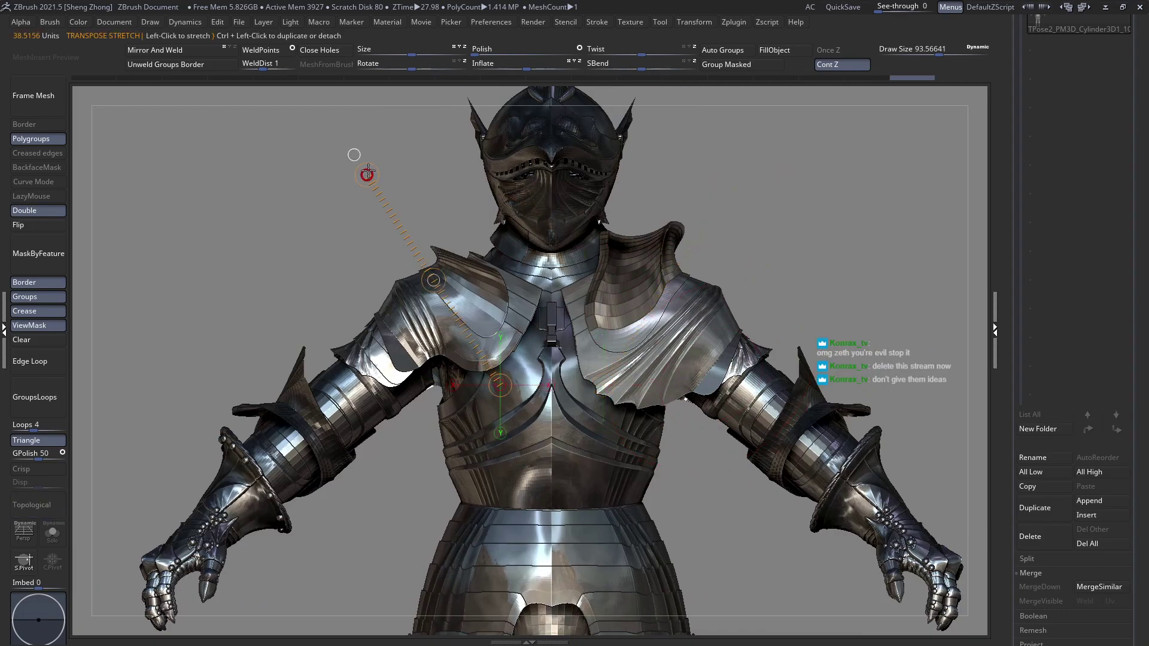
pyautogui.moveTo(368, 173); pyautogui.dragTo(370, 175)
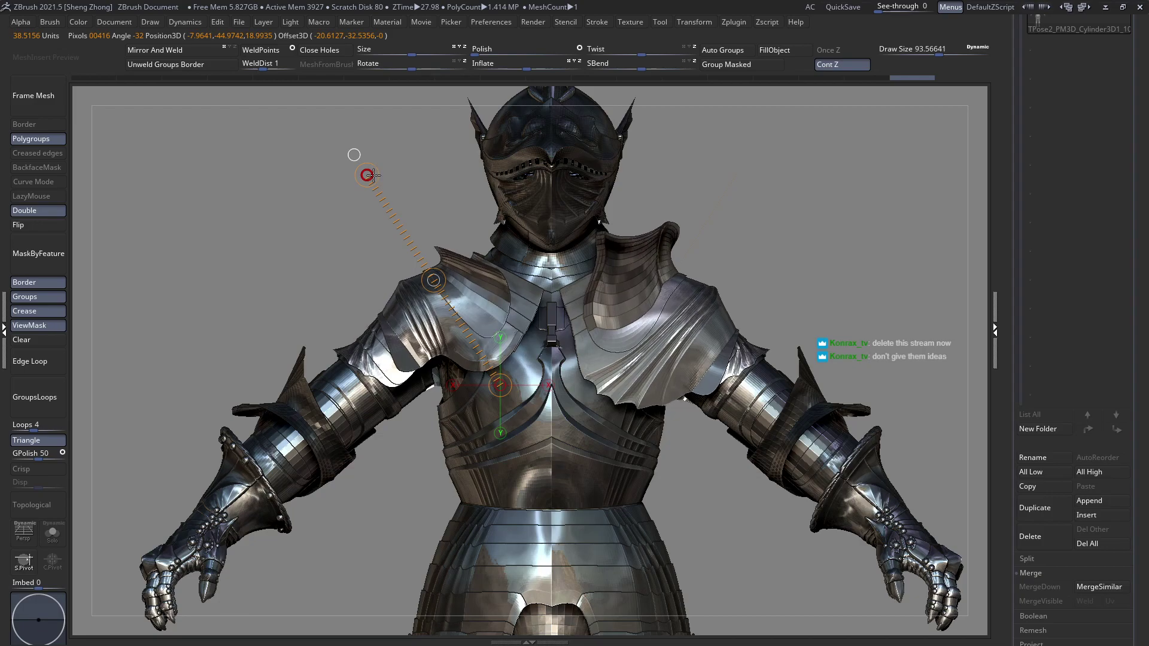
# Examine the fit of the stretched pauldrons from the side, back and front
pyautogui.press('q')
pyautogui.moveTo(431, 335); pyautogui.dragTo(559, 360, button='right')
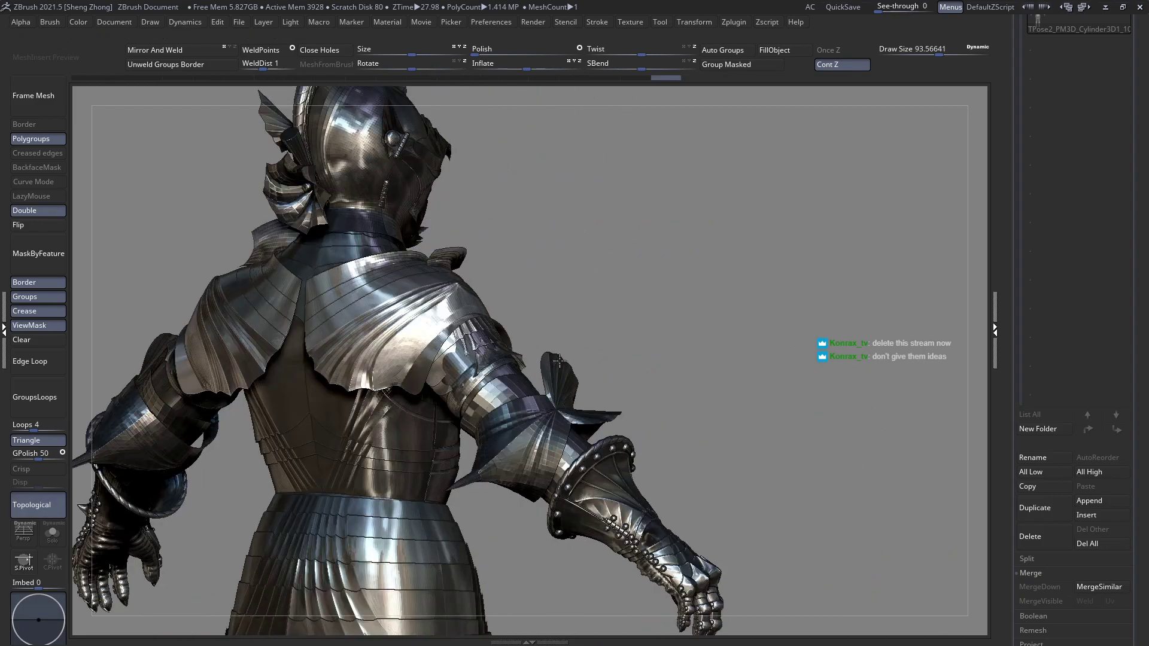
pyautogui.moveTo(558, 359)
pyautogui.mouseDown()
pyautogui.moveTo(556, 244)
pyautogui.moveTo(546, 341)
pyautogui.mouseUp()
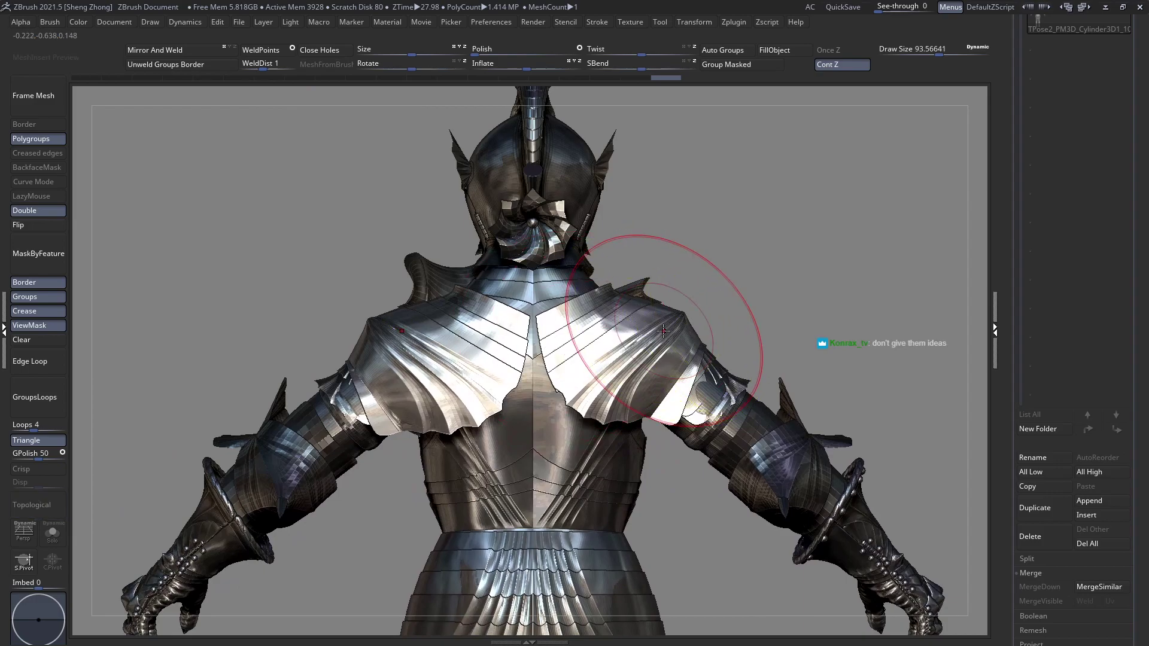
pyautogui.moveTo(663, 331); pyautogui.dragTo(546, 349, button='right')
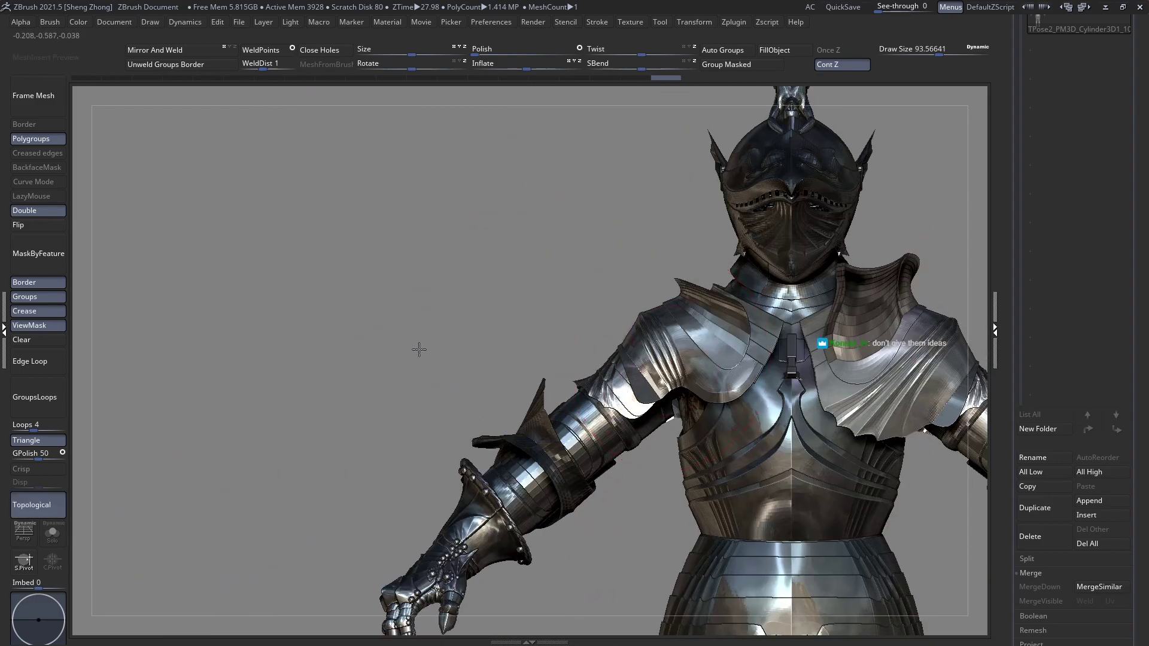
pyautogui.keyDown('alt'); pyautogui.moveTo(418, 350); pyautogui.dragTo(166, 349, button='right'); pyautogui.keyUp('alt')
# Show the polygroup wireframe and reposition the transpose line across the back of the pauldron
pyautogui.keyDown('ctrl'); pyautogui.moveTo(640, 323); pyautogui.dragTo(485, 353, button='right'); pyautogui.keyUp('ctrl')
pyautogui.hotkey('shift', 'f')
pyautogui.keyDown('alt'); pyautogui.moveTo(751, 389); pyautogui.dragTo(618, 392, button='right'); pyautogui.keyUp('alt')
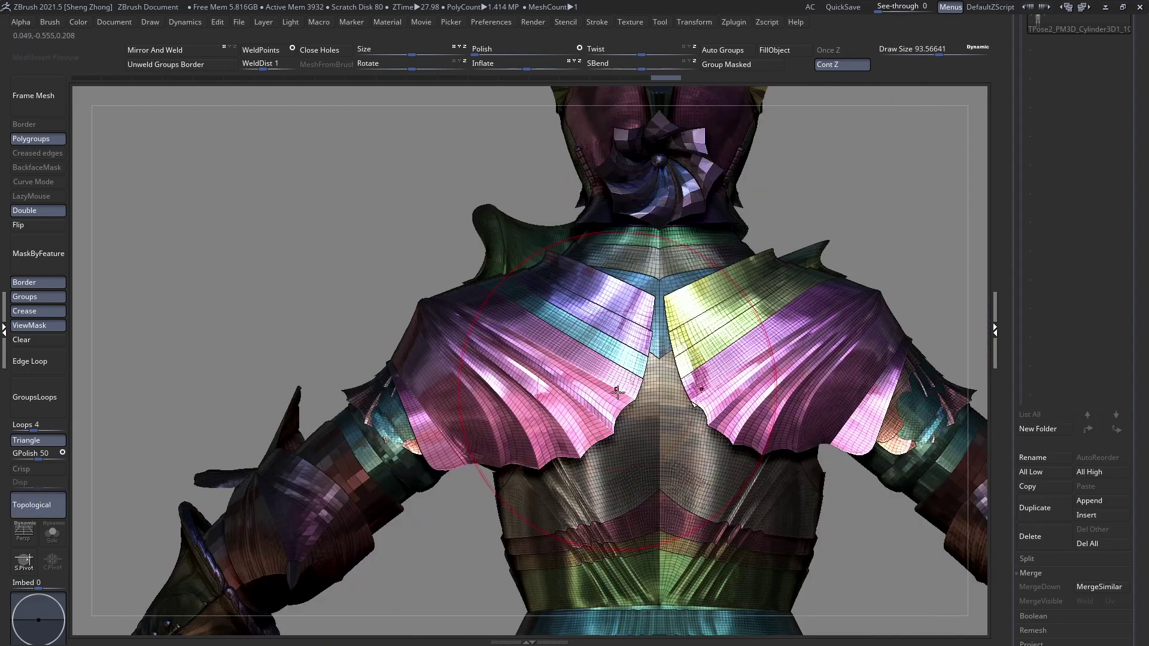
pyautogui.press('w')
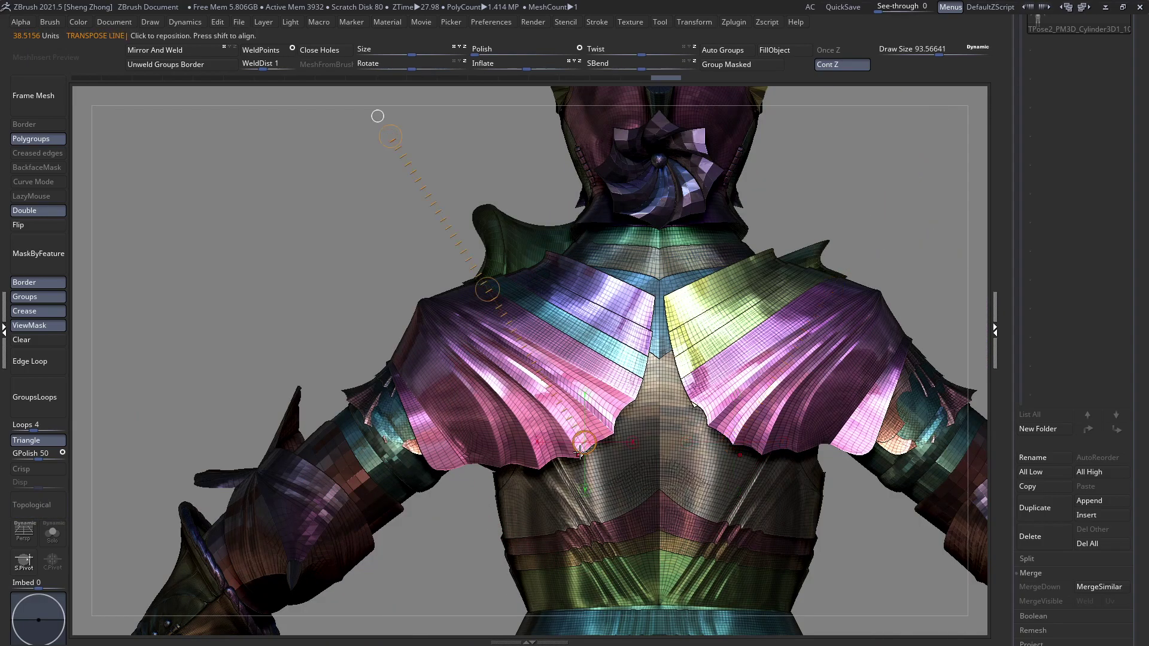
pyautogui.moveTo(378, 115); pyautogui.dragTo(469, 351)
pyautogui.moveTo(579, 458)
pyautogui.mouseDown()
pyautogui.moveTo(357, 253)
pyautogui.moveTo(358, 238)
pyautogui.mouseUp()
pyautogui.press('q')
# Try to reshape the pauldrons' upper-arm lames using the Move brush at draw size 114.41
pyautogui.keyDown('alt'); pyautogui.moveTo(332, 303); pyautogui.dragTo(367, 222); pyautogui.keyUp('alt')
pyautogui.press('space')
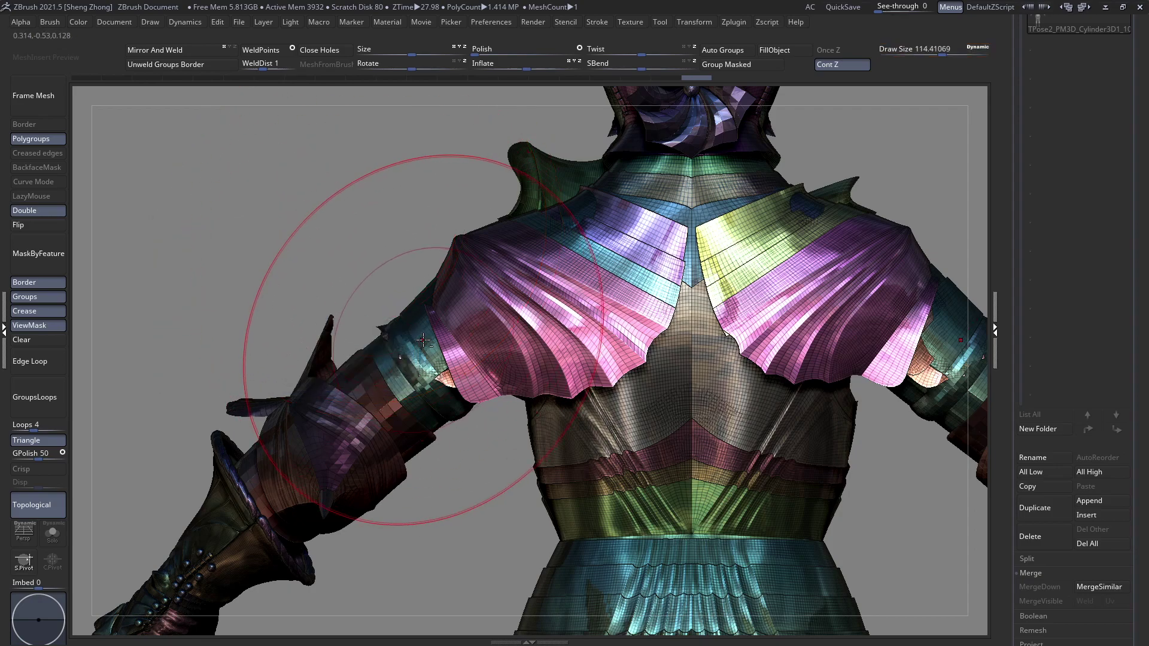
pyautogui.press('f')
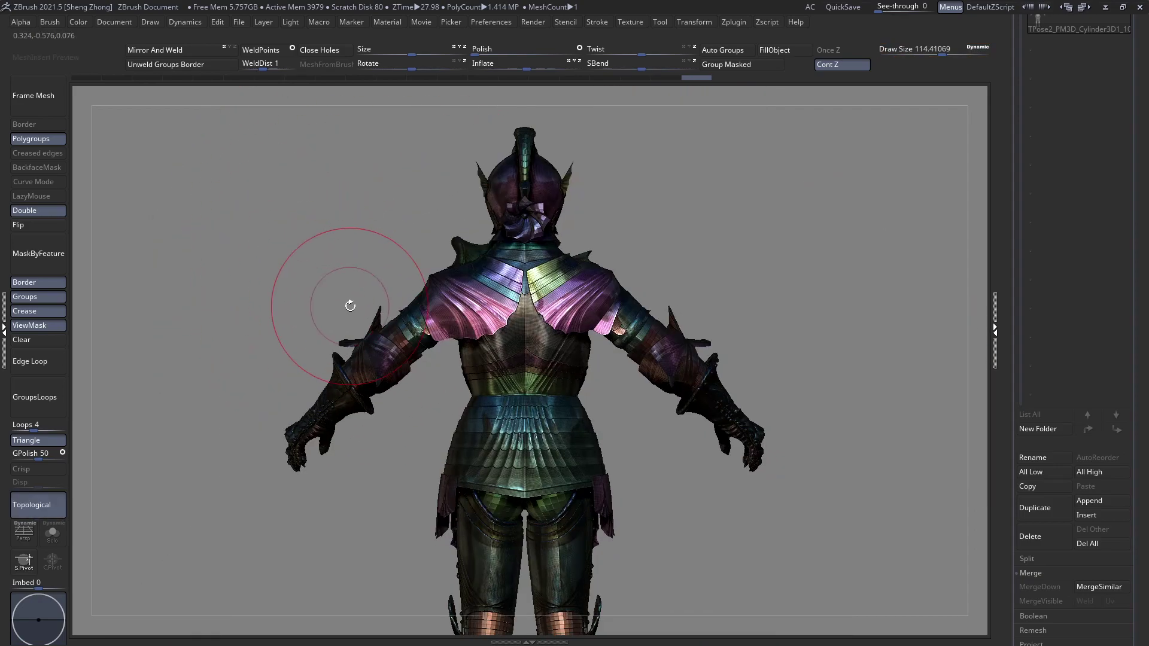
pyautogui.press('space')
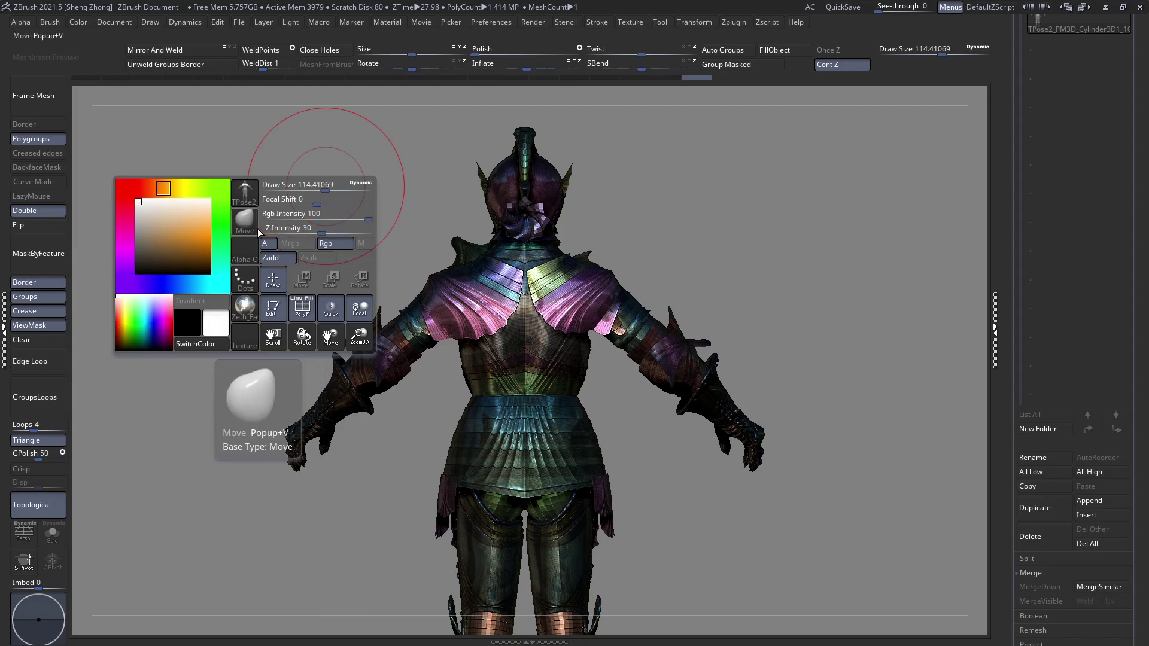
pyautogui.keyDown('ctrl'); pyautogui.moveTo(408, 313); pyautogui.dragTo(409, 356, button='right'); pyautogui.keyUp('ctrl')
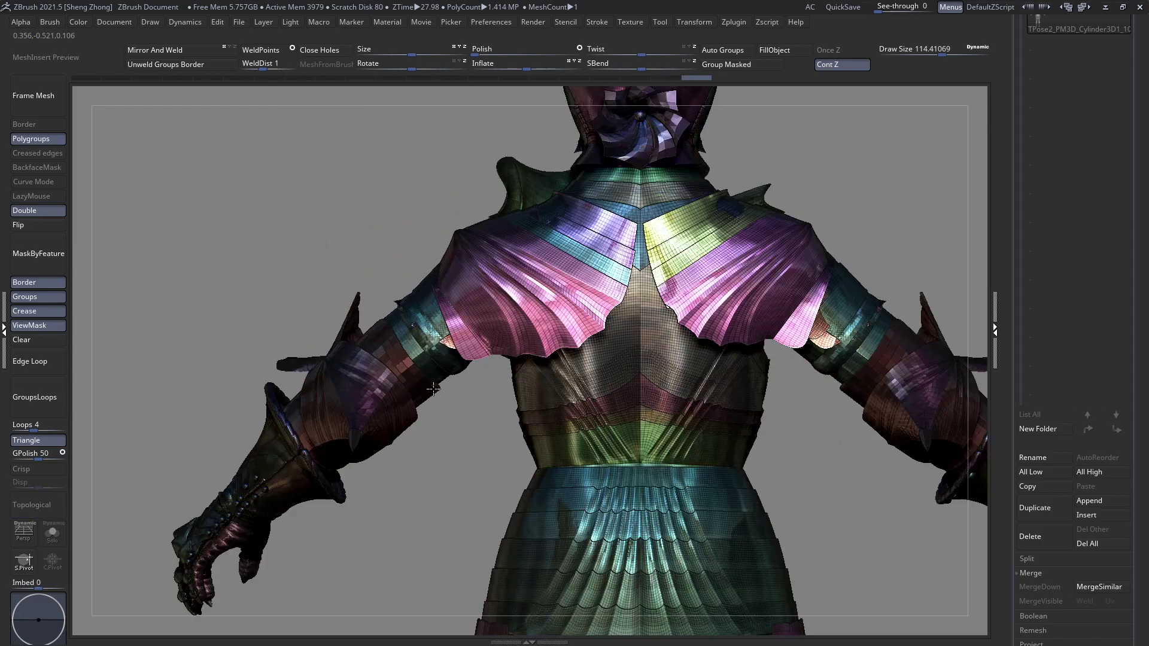
pyautogui.hotkey('ctrl', 'z')
# Turn off topological auto masking, set the draw size to 123.66, and reshape the pauldrons' upper-arm lames with the Move brush
pyautogui.click(44, 511)
pyautogui.press('space')
pyautogui.moveTo(381, 266); pyautogui.dragTo(388, 266)
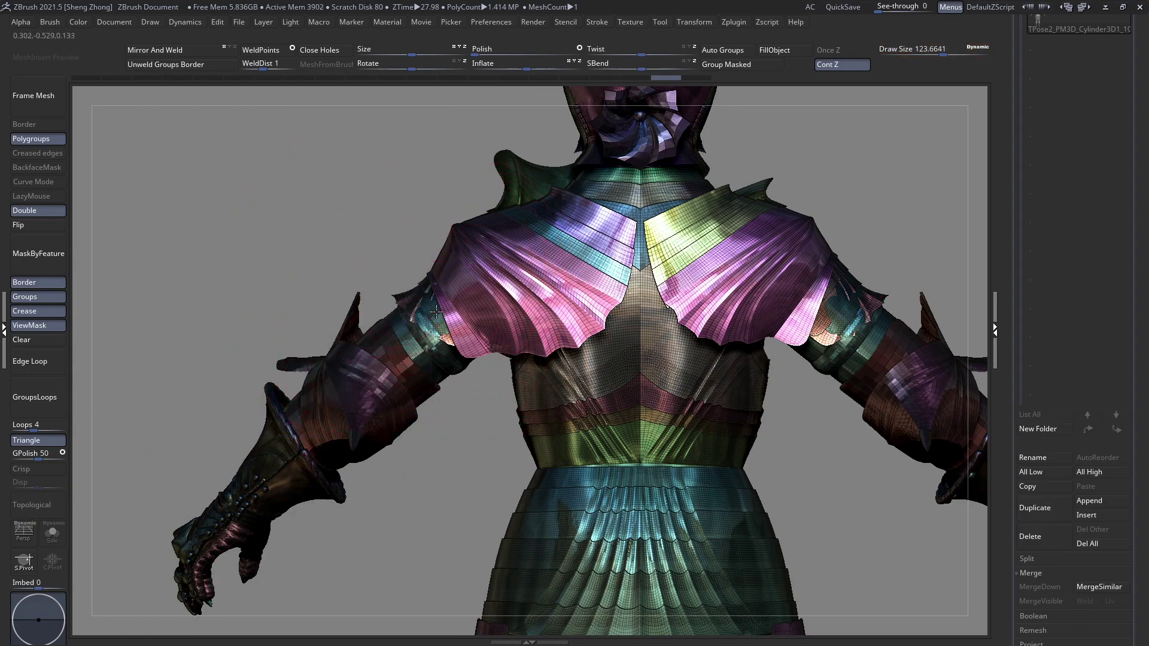
pyautogui.moveTo(440, 312); pyautogui.dragTo(445, 311)
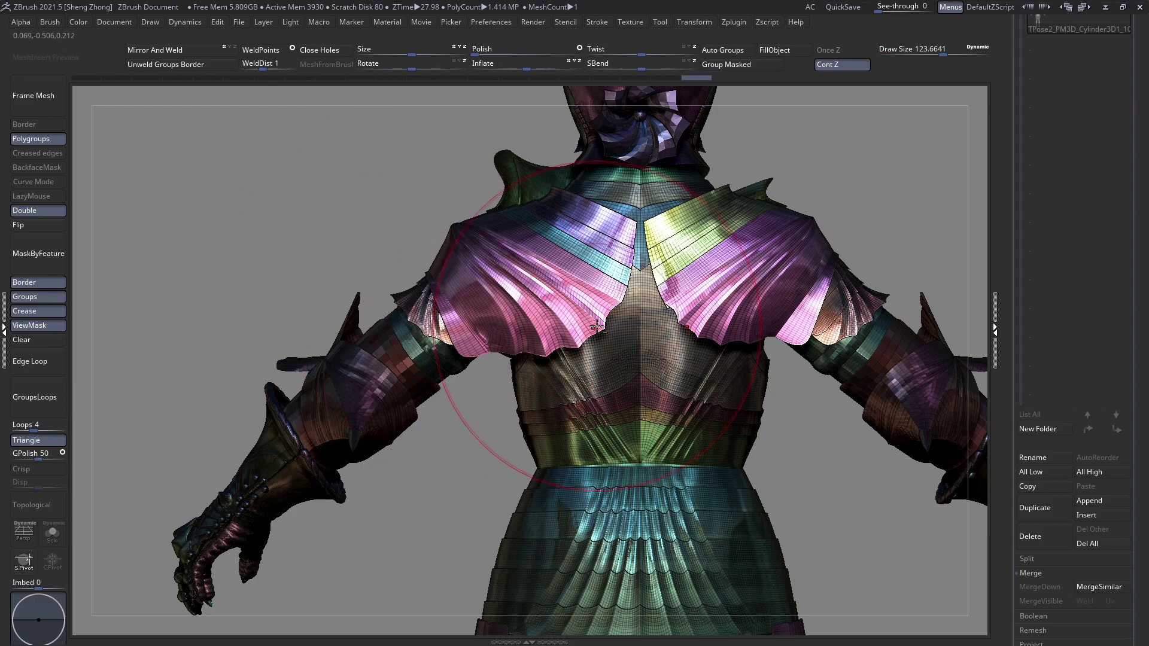
pyautogui.keyDown('alt'); pyautogui.moveTo(600, 323); pyautogui.dragTo(502, 327, button='right'); pyautogui.keyUp('alt')
pyautogui.moveTo(682, 338); pyautogui.dragTo(540, 353, button='right')
pyautogui.moveTo(540, 354); pyautogui.dragTo(562, 311)
pyautogui.hotkey('shift', 'f')
# Examine the refitted pauldrons up close and against the full armour from the back and front
pyautogui.keyDown('ctrl'); pyautogui.moveTo(568, 307); pyautogui.dragTo(381, 250, button='right'); pyautogui.keyUp('ctrl')
pyautogui.keyDown('alt'); pyautogui.moveTo(562, 281); pyautogui.dragTo(499, 309, button='right'); pyautogui.keyUp('alt')
pyautogui.keyDown('ctrl'); pyautogui.moveTo(569, 304); pyautogui.dragTo(402, 349, button='right'); pyautogui.keyUp('ctrl')
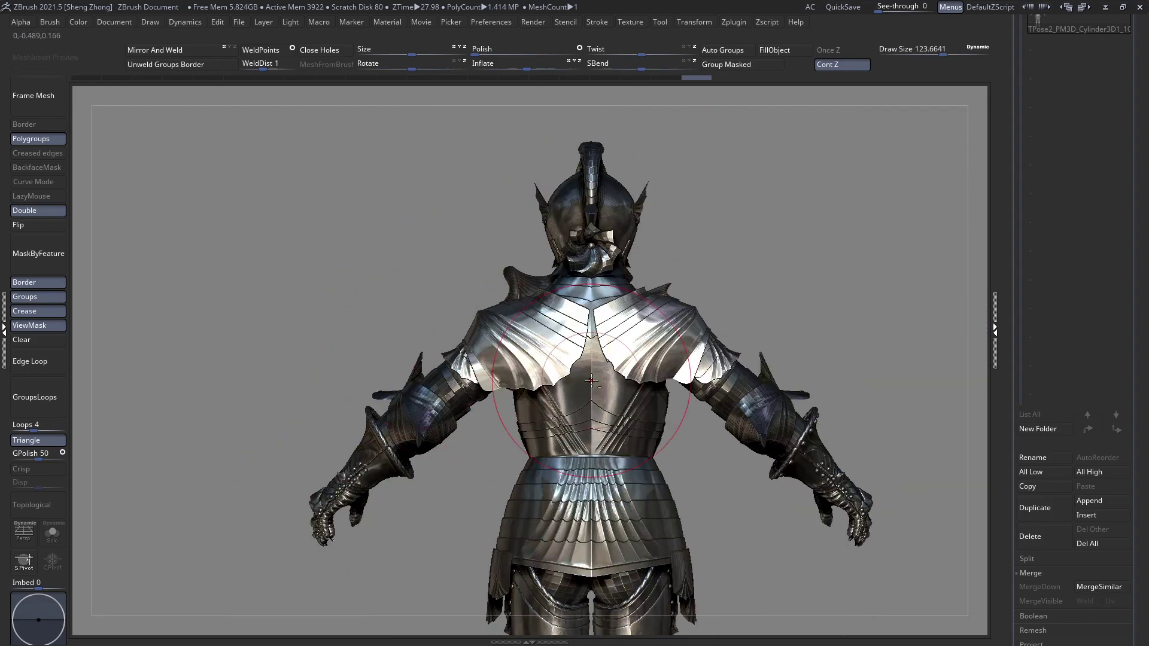
pyautogui.moveTo(584, 386); pyautogui.dragTo(351, 394, button='right')
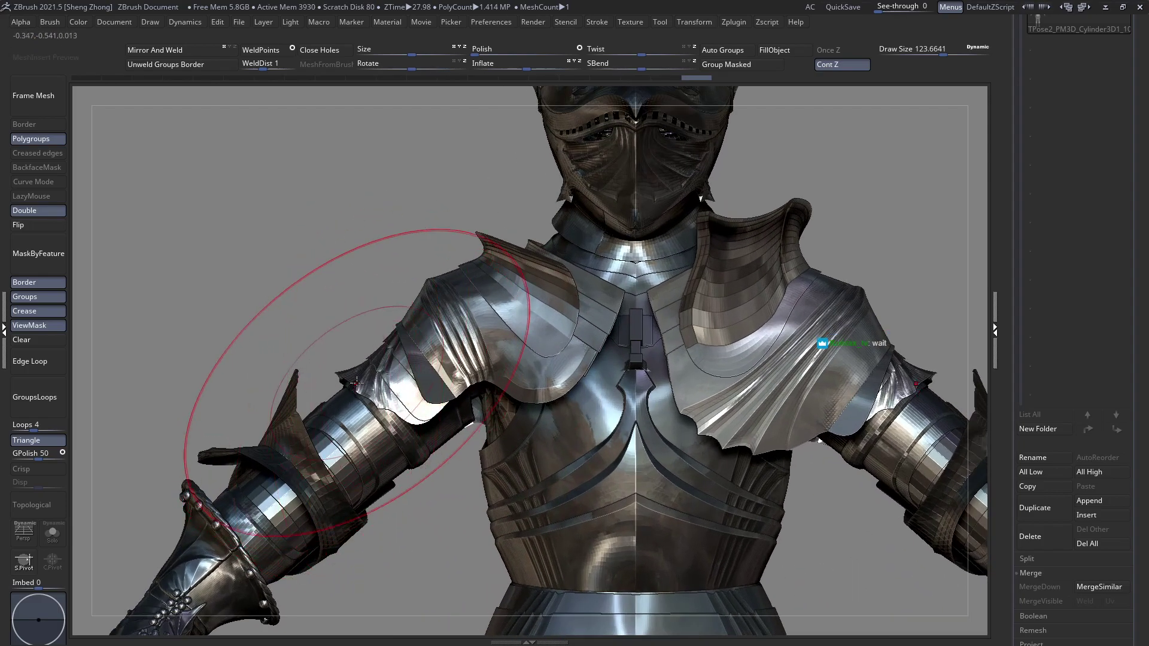
pyautogui.keyDown('ctrl'); pyautogui.moveTo(262, 281); pyautogui.dragTo(376, 306, button='right'); pyautogui.keyUp('ctrl')
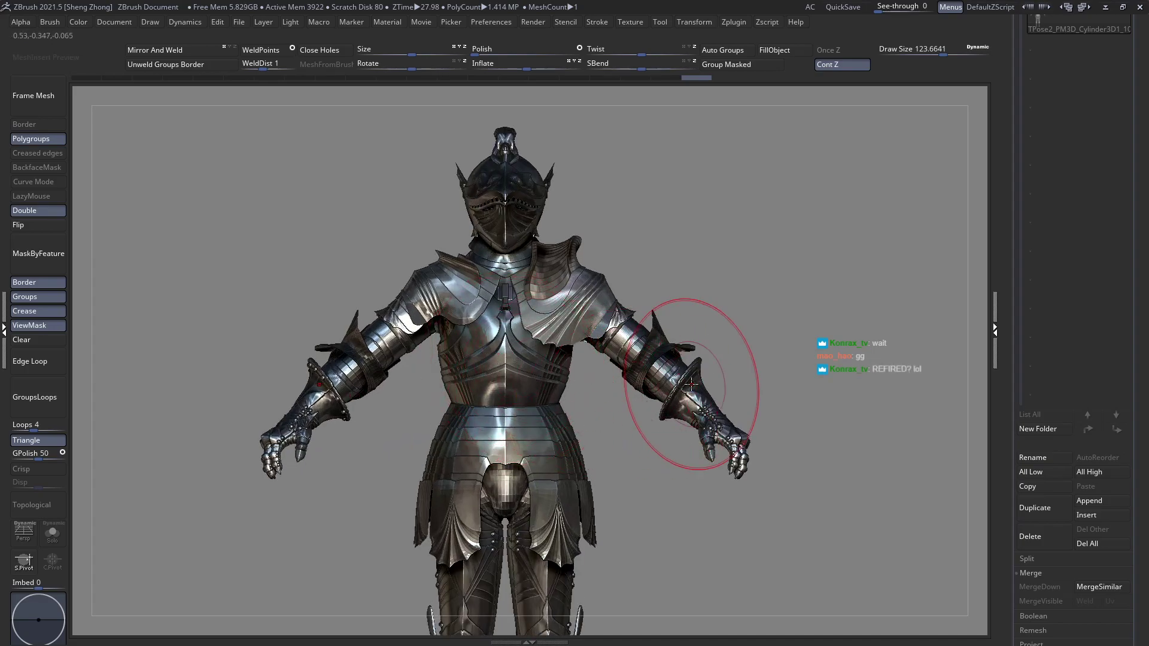
pyautogui.keyDown('ctrl'); pyautogui.moveTo(676, 362); pyautogui.dragTo(554, 412, button='right'); pyautogui.keyUp('ctrl')
pyautogui.press('Tab')
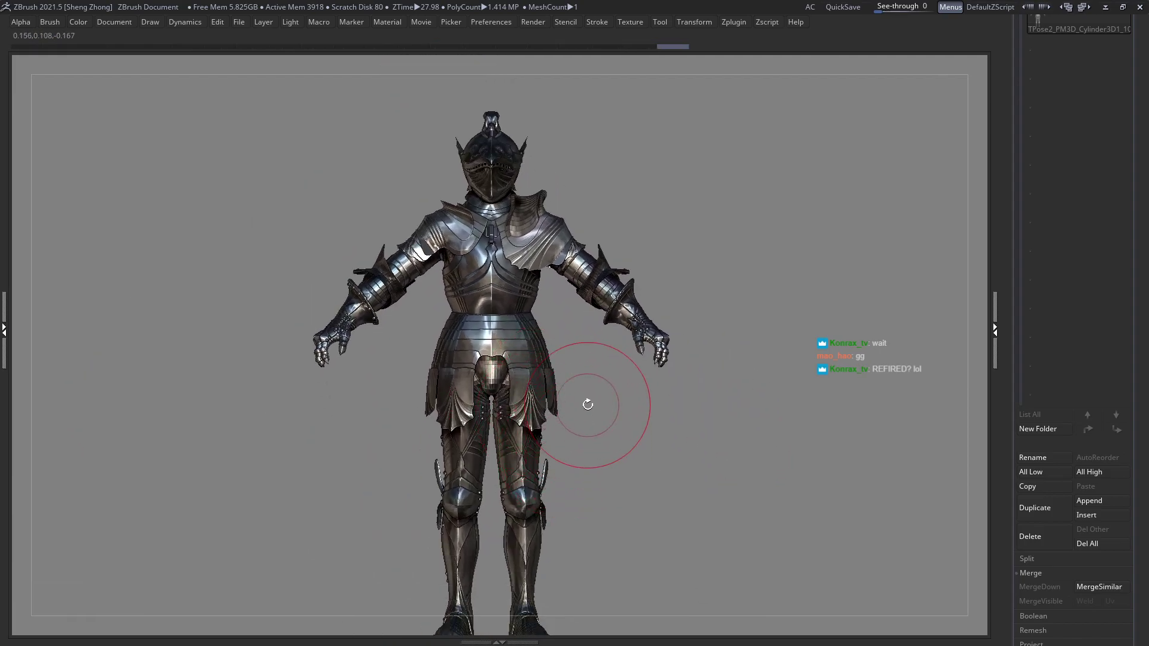
pyautogui.press('Tab')
pyautogui.press('f')
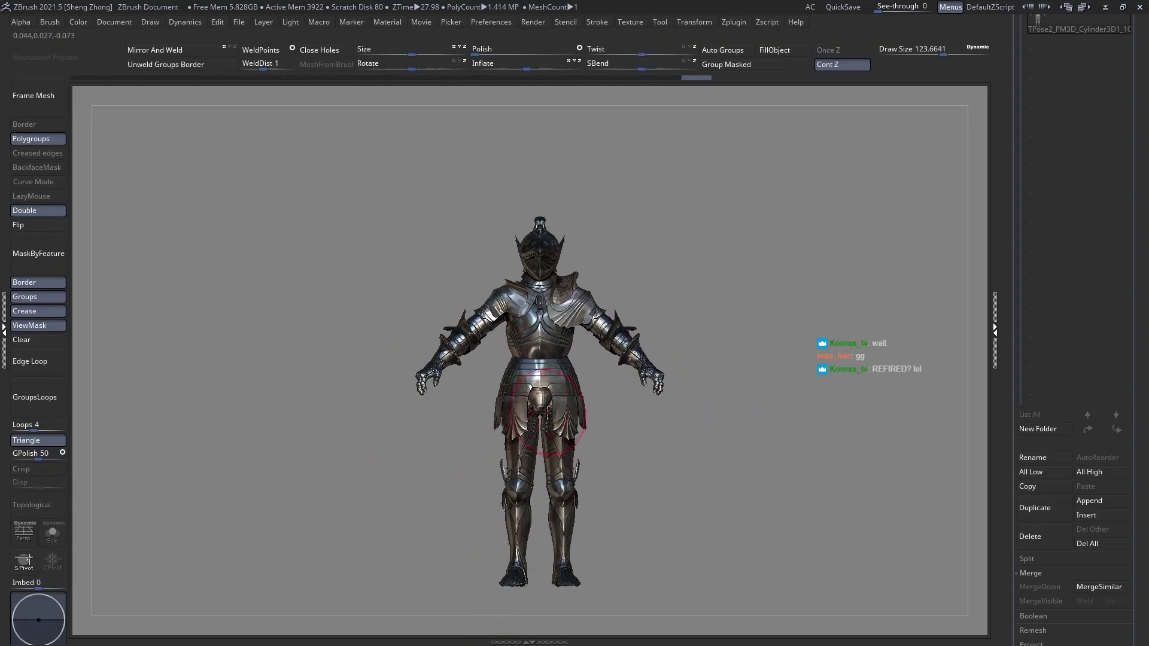
# Clear the mask from the posing mesh and transfer the adjusted pose back to the original subtools with TPose|SubT
pyautogui.click(33, 343)
pyautogui.moveTo(397, 397); pyautogui.dragTo(531, 350, button='right')
pyautogui.keyDown('ctrl'); pyautogui.moveTo(523, 267); pyautogui.dragTo(529, 351, button='right'); pyautogui.keyUp('ctrl')
pyautogui.keyDown('ctrl'); pyautogui.moveTo(486, 317); pyautogui.dragTo(428, 265, button='right'); pyautogui.keyUp('ctrl')
pyautogui.moveTo(500, 295)
pyautogui.keyDown('ctrl'); pyautogui.mouseDown(button='right')
pyautogui.moveTo(551, 395)
pyautogui.moveTo(563, 372)
pyautogui.mouseUp(button='right'); pyautogui.keyUp('ctrl')
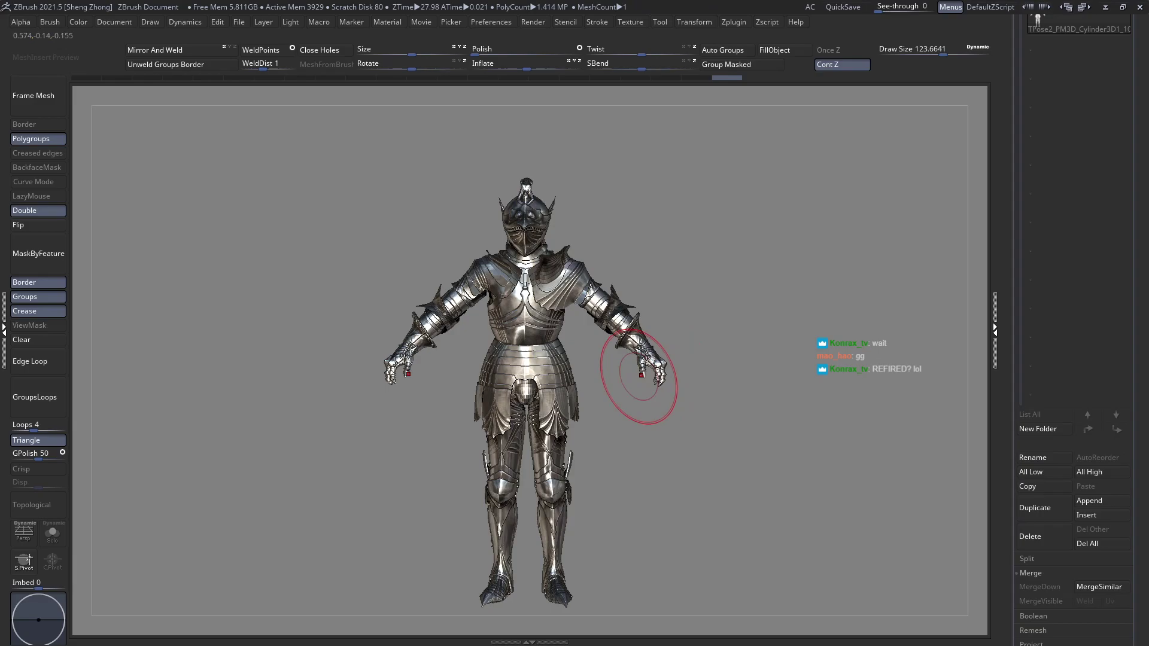
pyautogui.click(725, 23)
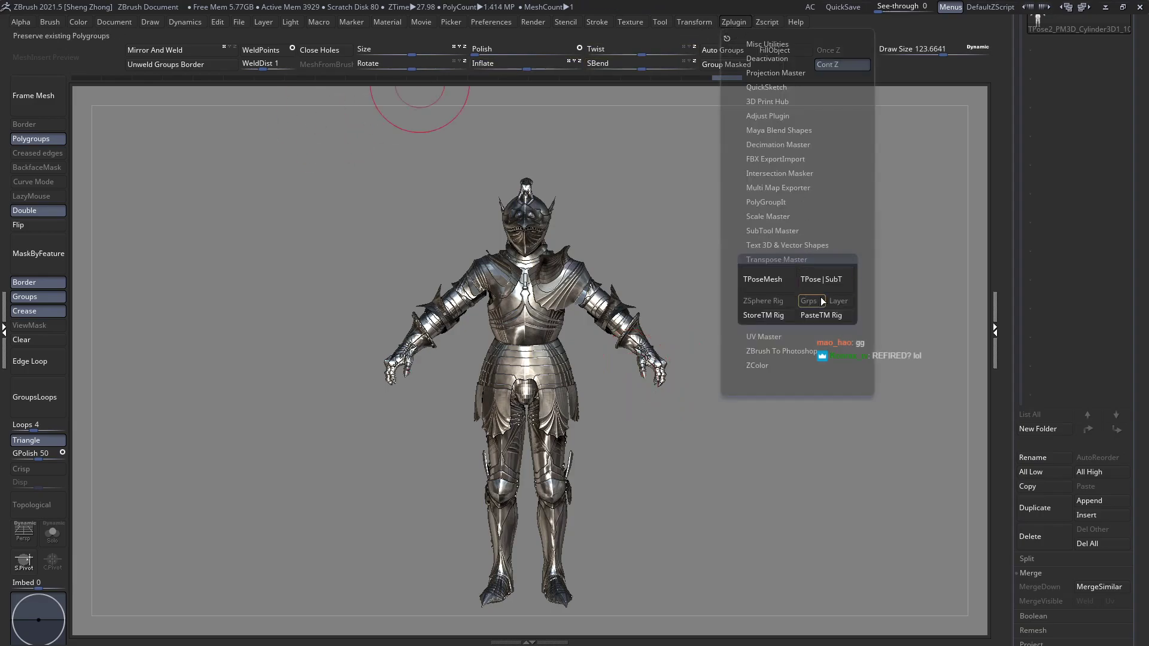
pyautogui.click(828, 279)
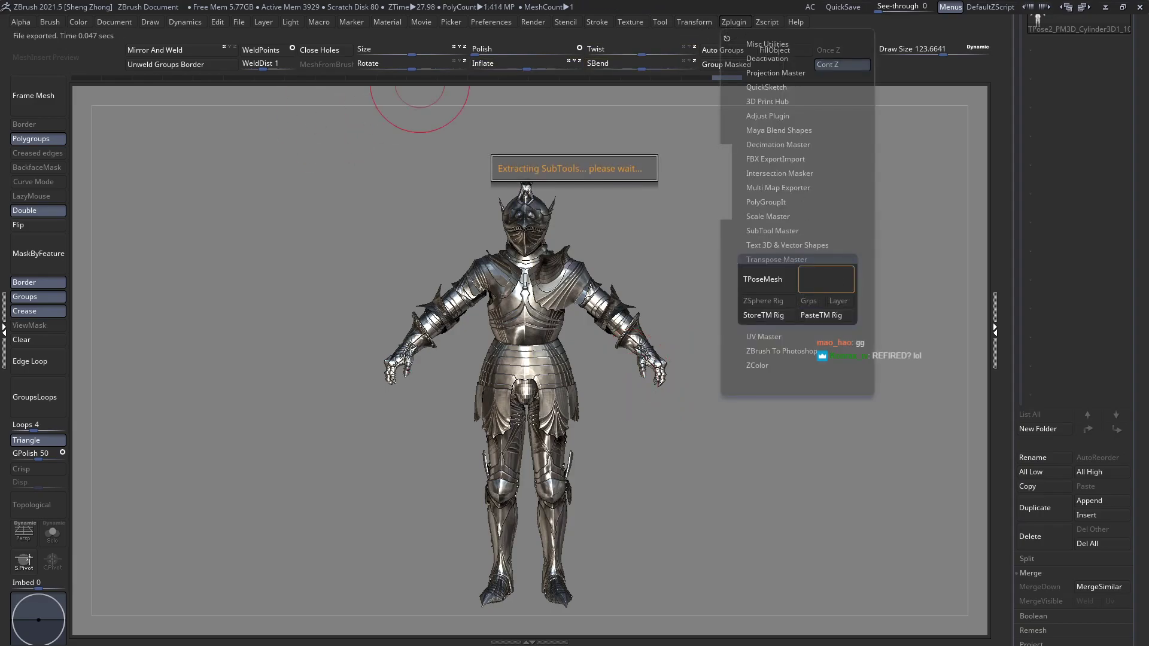